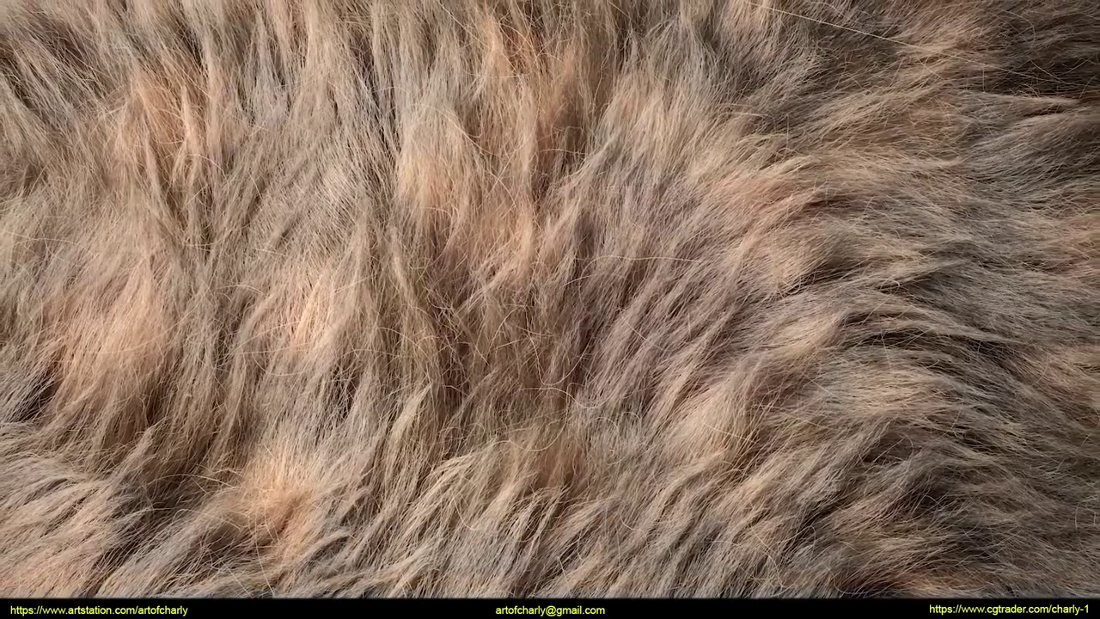
Scroll down the болталка chat channel on the CharlyTutors Discord server
scroll(640, 264, "down", 5)
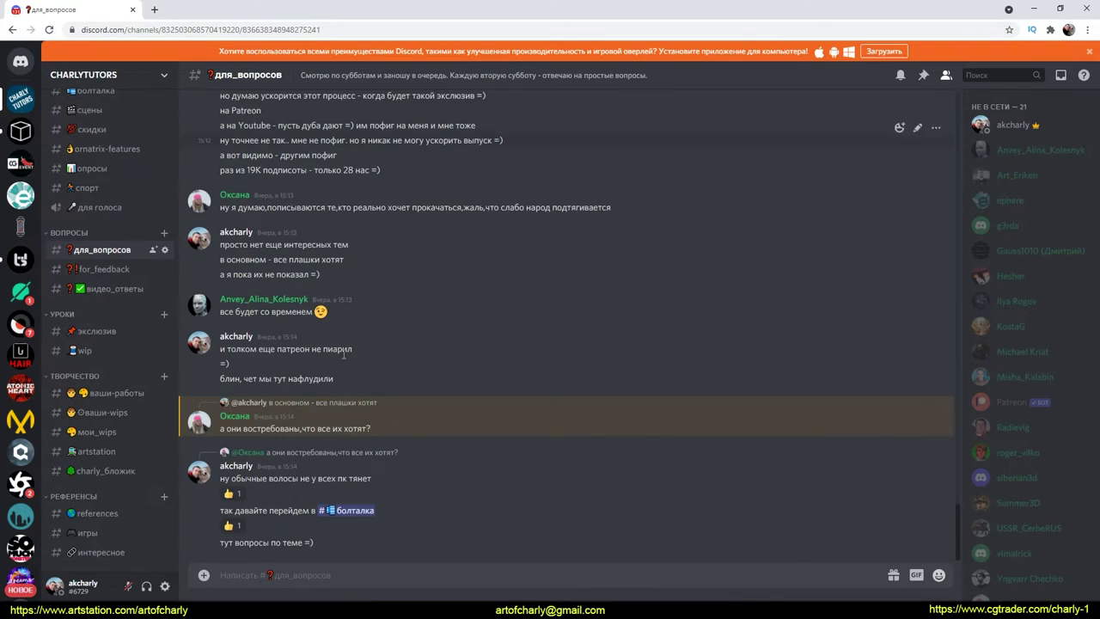
Open the видео_ответы channel, scroll up its posts and circle the Feedback #1 video
left_click(114, 288)
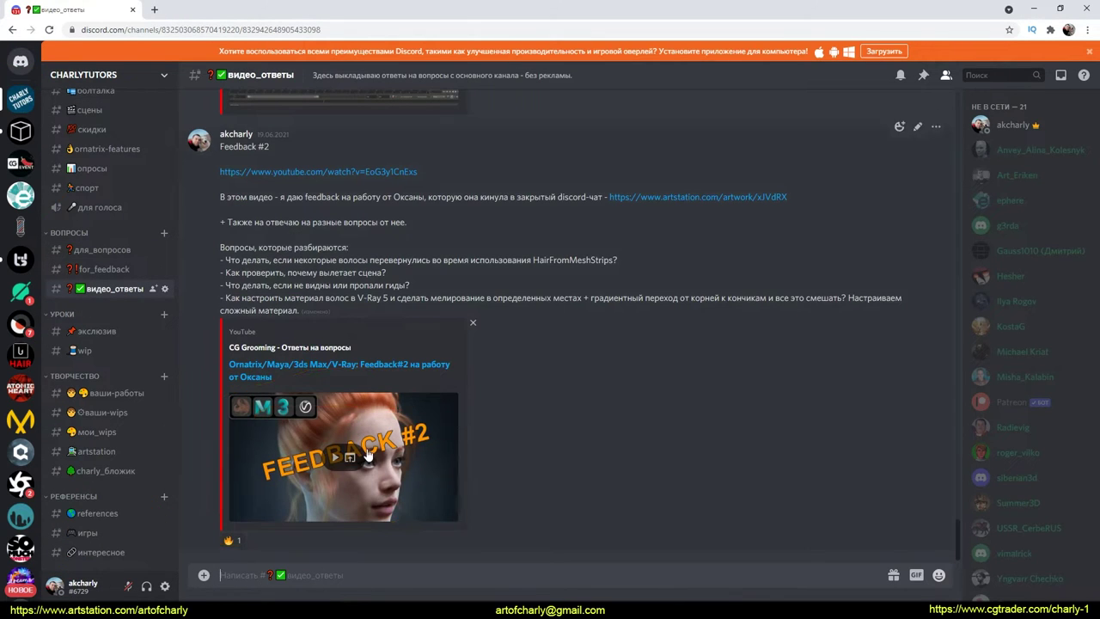
scroll(367, 450, "up", 5)
scroll(367, 446, "up", 5)
scroll(368, 447, "up", 5)
scroll(368, 447, "up", 3)
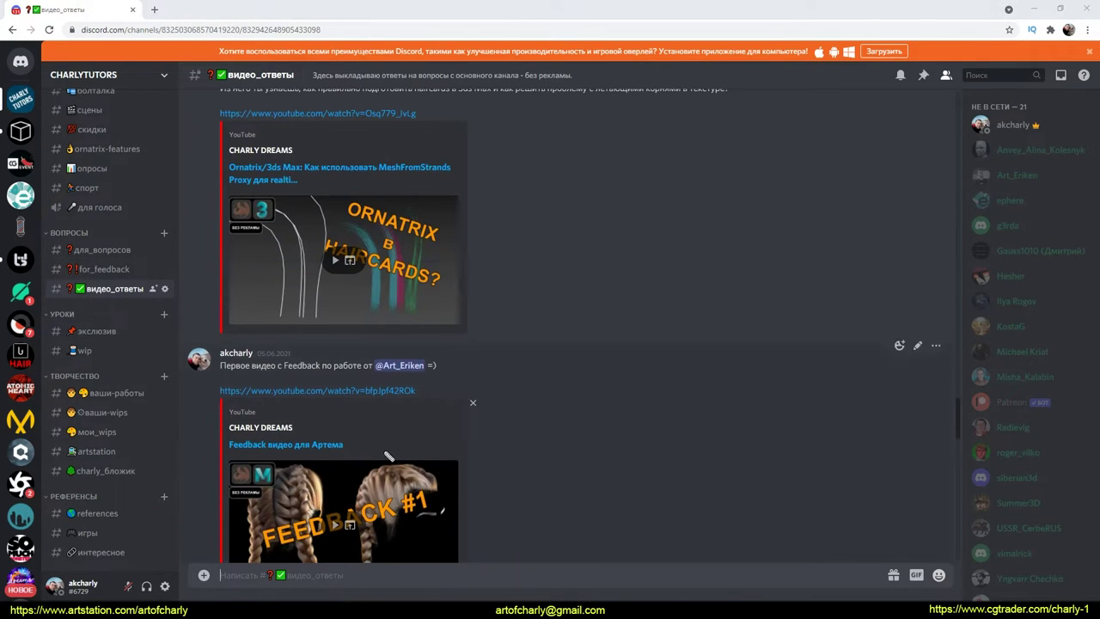
left_click_drag(388, 456, 516, 552)
scroll(499, 468, "down", 3)
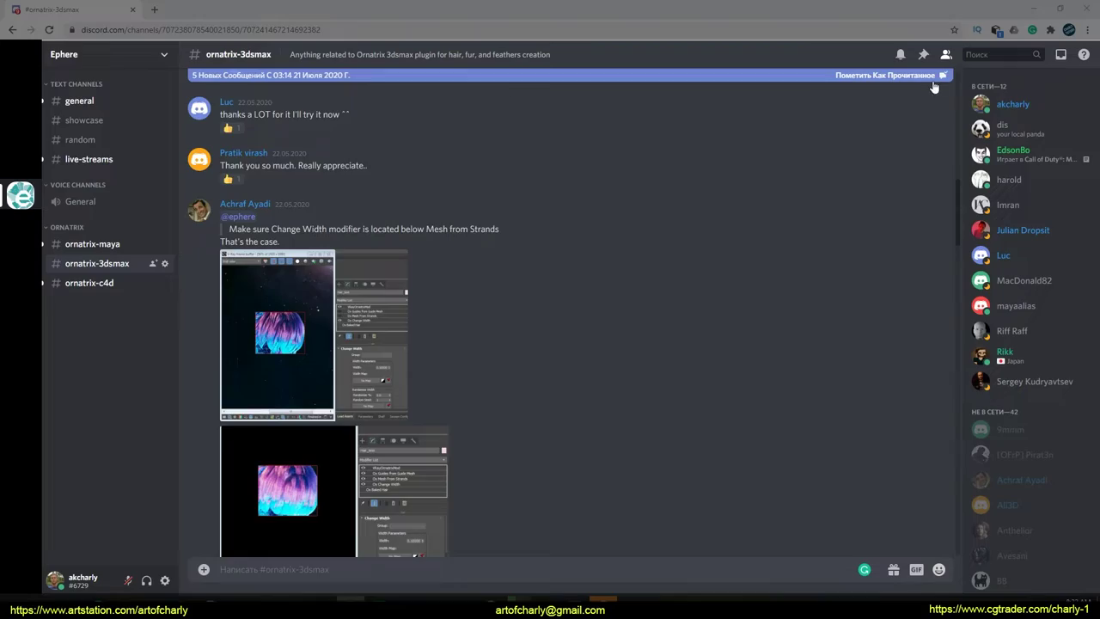
Scroll through the discussion in the Ephere server's #ornatrix-3dsmax channel
scroll(480, 225, "up", 3)
scroll(477, 224, "up", 3)
scroll(479, 209, "down", 4)
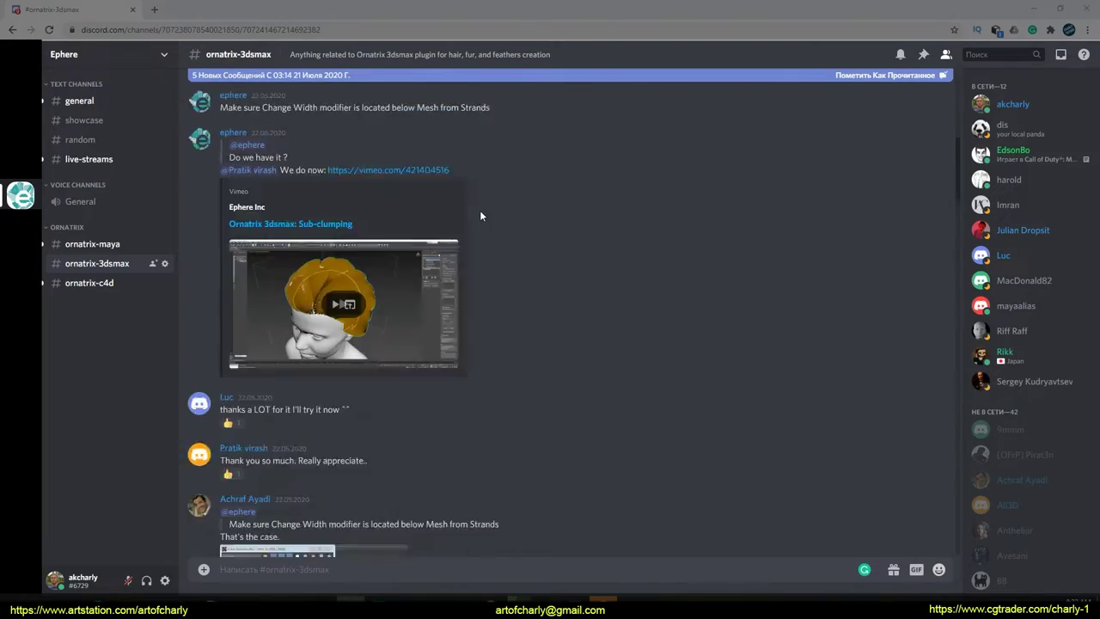
scroll(479, 210, "down", 5)
scroll(442, 214, "down", 5)
scroll(442, 214, "down", 5)
scroll(441, 214, "down", 5)
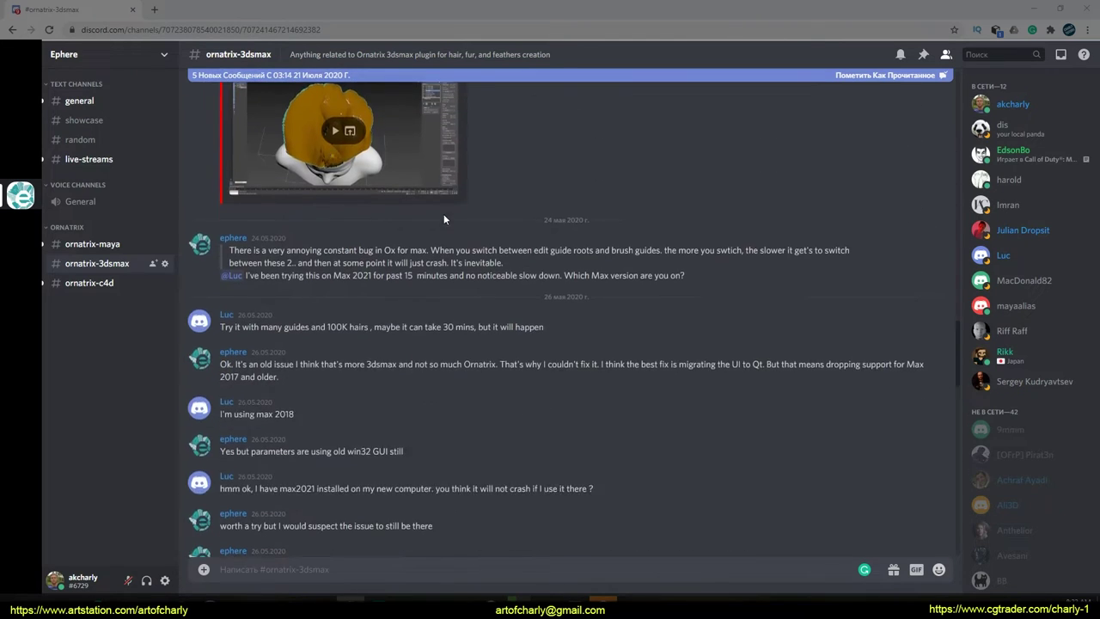
scroll(441, 227, "down", 4)
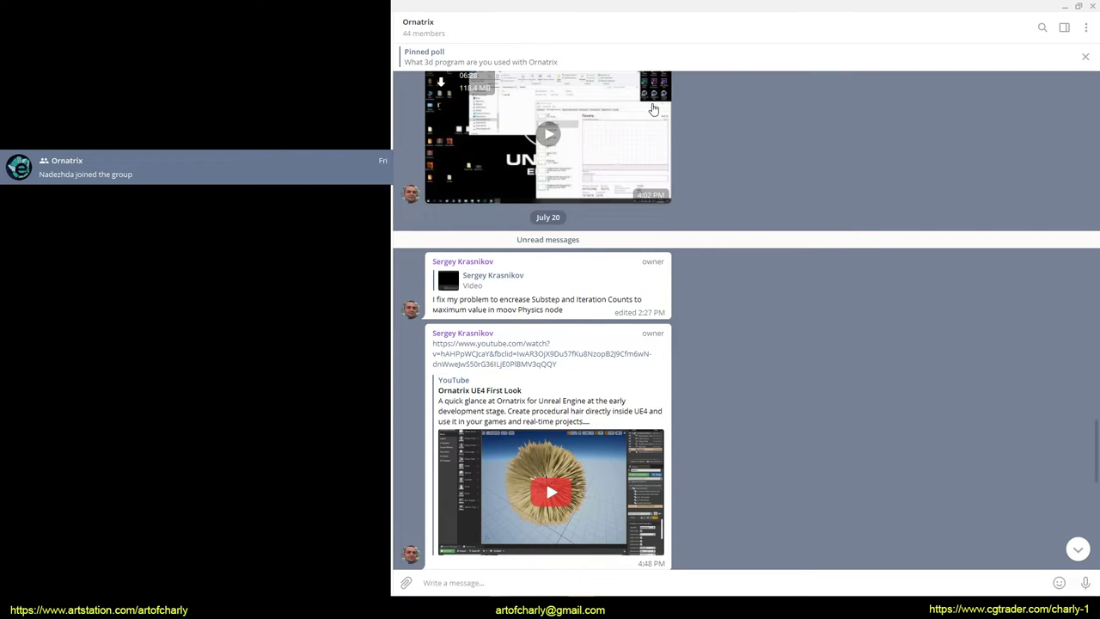
scroll(445, 256, "down", 1)
scroll(682, 171, "down", 3)
scroll(747, 206, "down", 4)
scroll(748, 200, "down", 1)
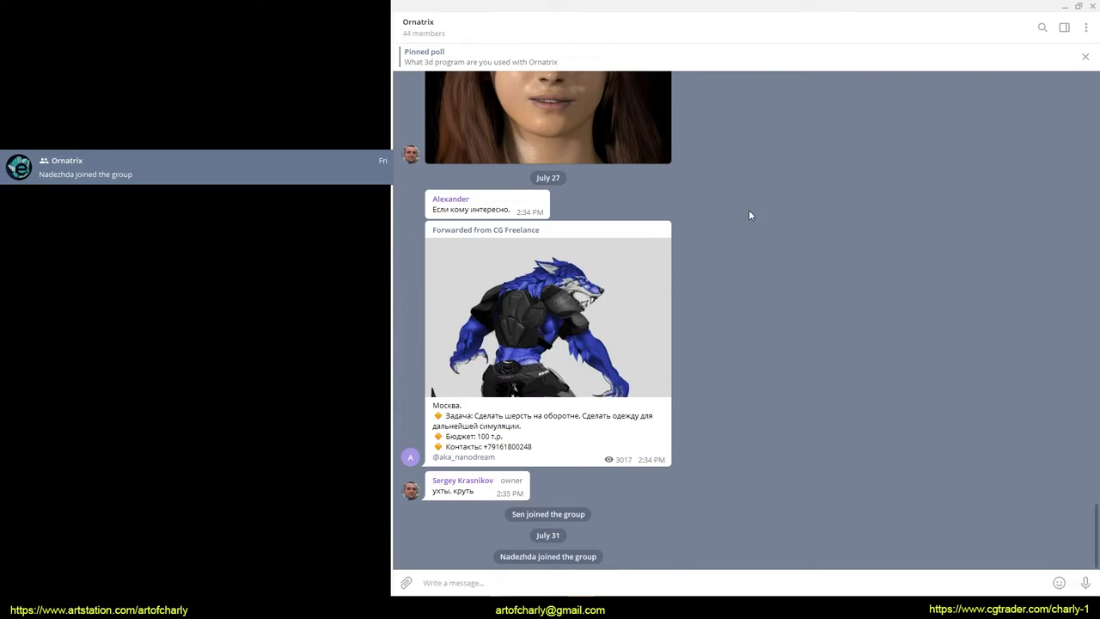
scroll(719, 253, "up", 8)
scroll(719, 252, "up", 10)
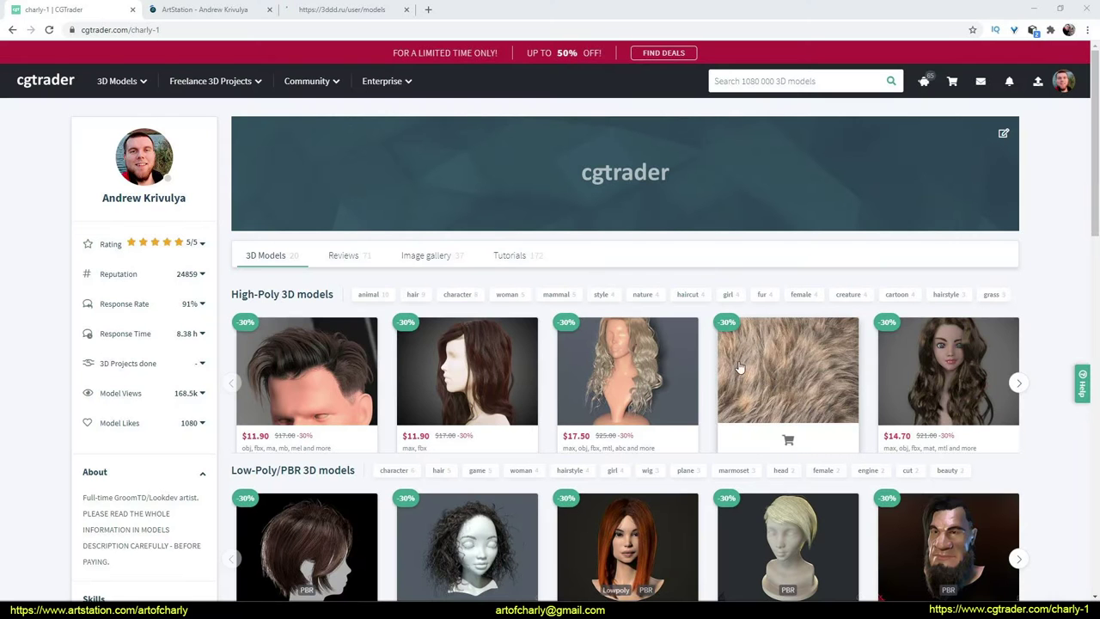
Scroll down the 3ddd.ru models listing and the ArtStation Prints landscape grid
scroll(454, 339, "down", 3)
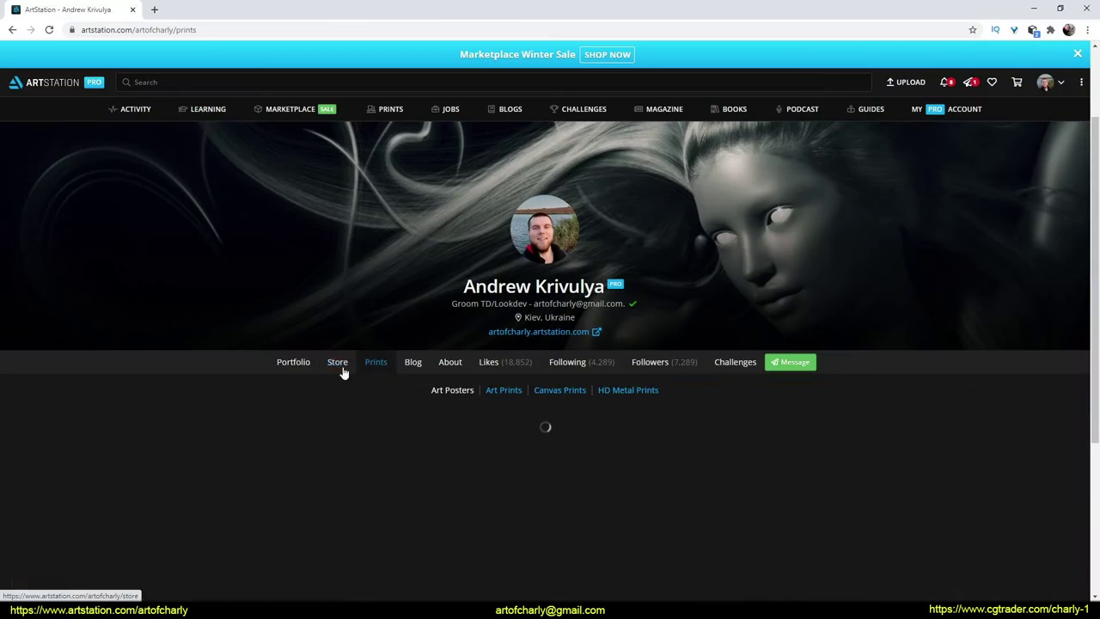
scroll(302, 398, "down", 2)
scroll(302, 398, "down", 5)
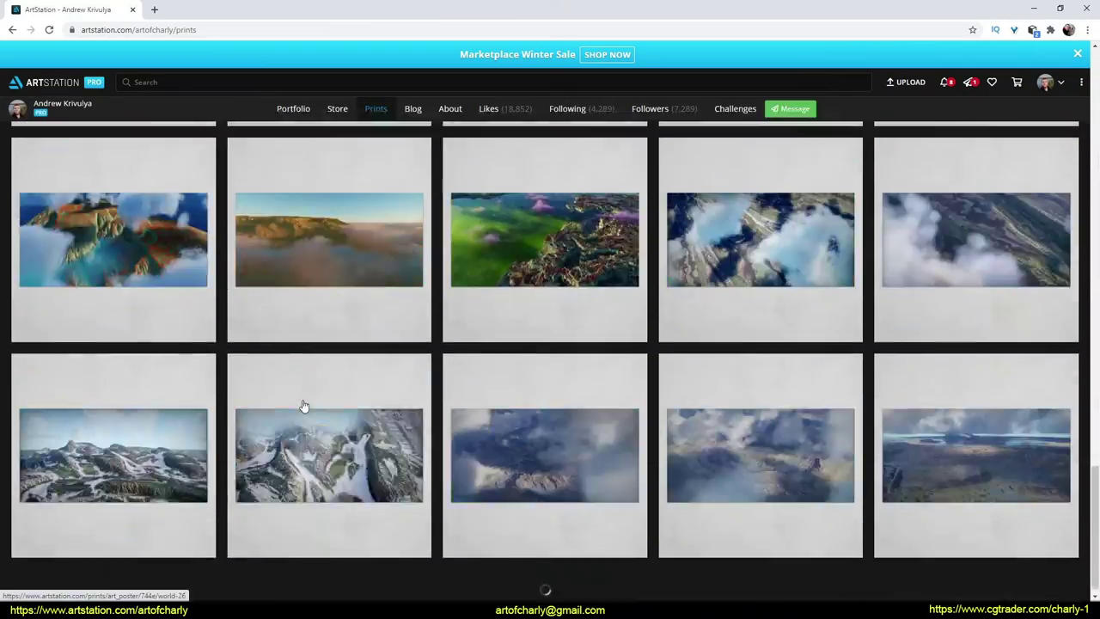
scroll(303, 404, "down", 5)
scroll(302, 405, "down", 5)
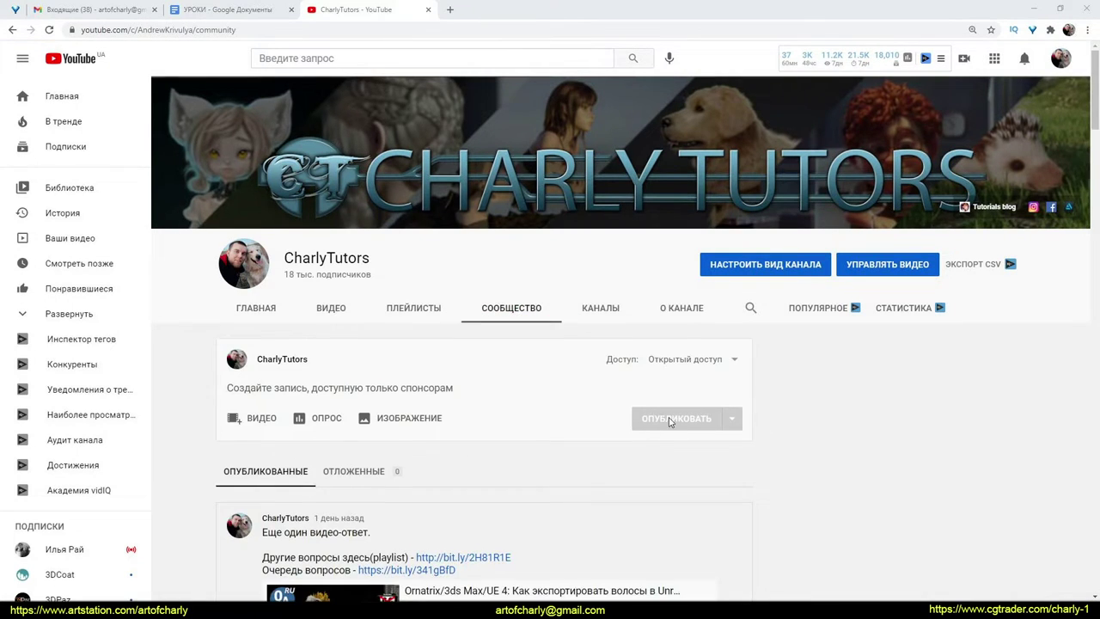
Scroll the Community posts down to the UE4 Alembic Hair Q&A Part 5 post
scroll(669, 421, "down", 2)
scroll(669, 421, "down", 1)
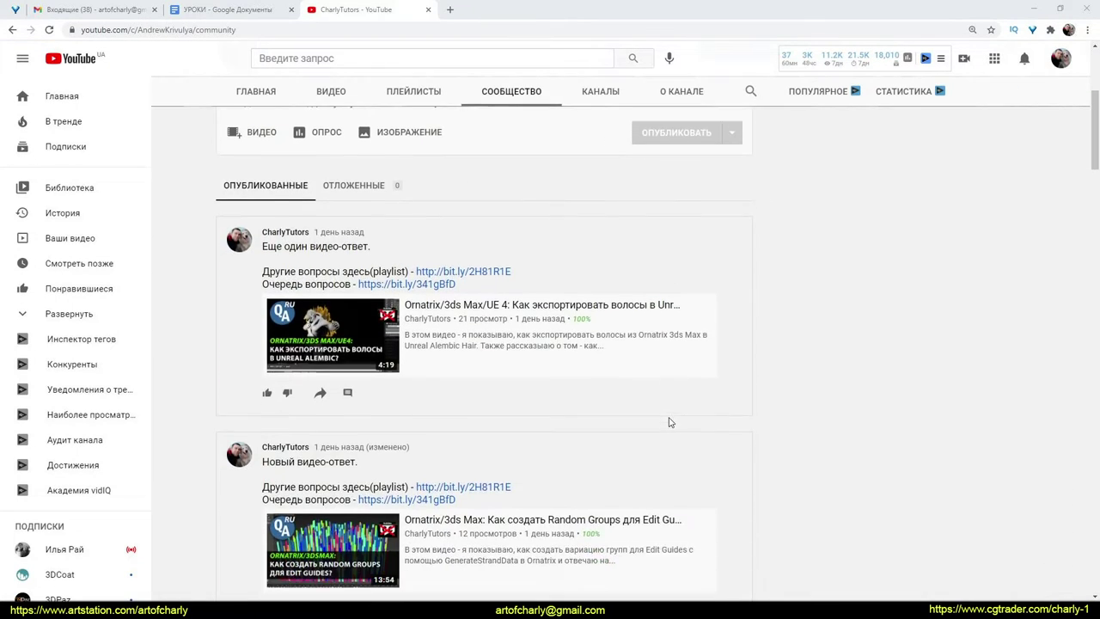
scroll(670, 421, "down", 3)
scroll(671, 421, "down", 2)
scroll(670, 422, "down", 3)
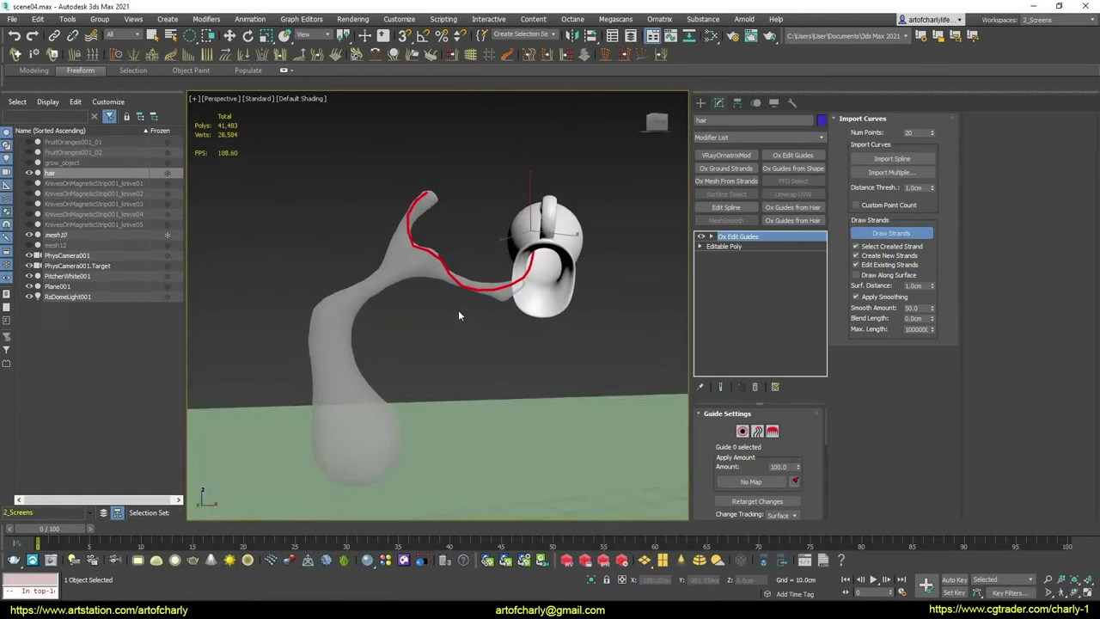
Frame the branch and cup, and put Ox Edit Guides into Roots mode to plant the second guide
middle_click_drag(467, 269, 507, 264, "alt")
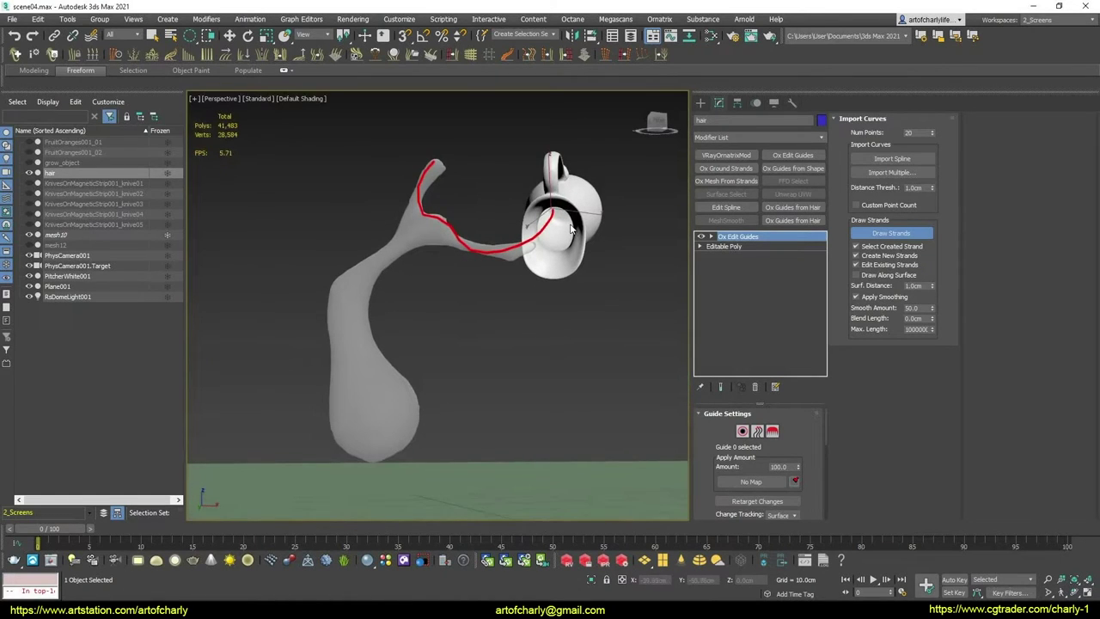
middle_click_drag(474, 317, 532, 289, "alt")
scroll(515, 292, "up", 3)
scroll(558, 279, "up", 3)
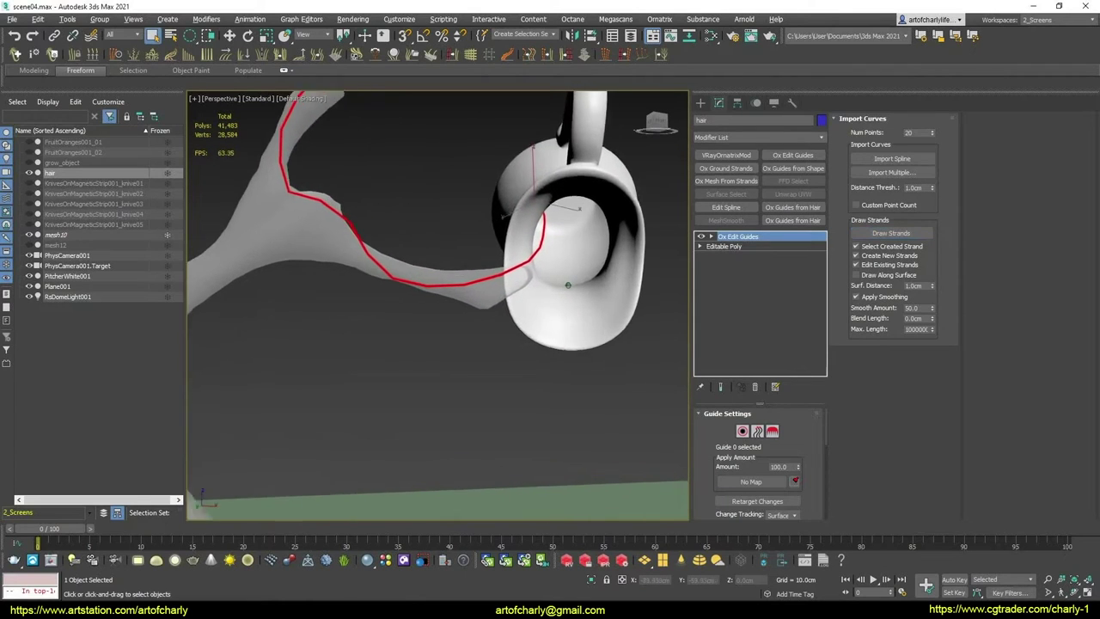
left_click(743, 431)
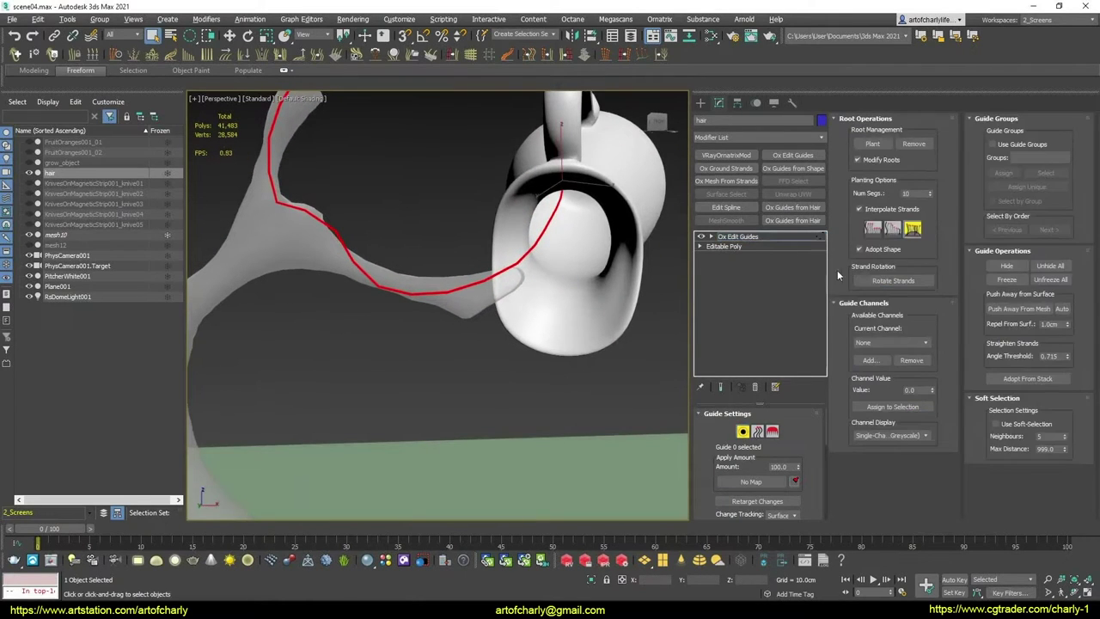
middle_click_drag(550, 240, 543, 222, "alt")
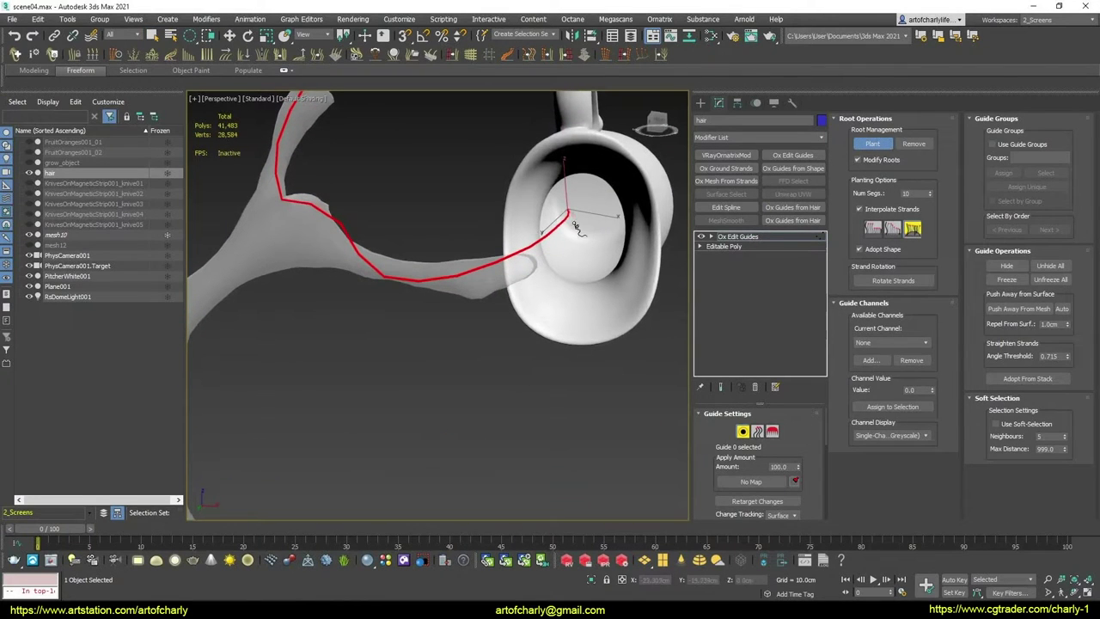
scroll(566, 213, "down", 3)
middle_click_drag(567, 213, 692, 351, "alt")
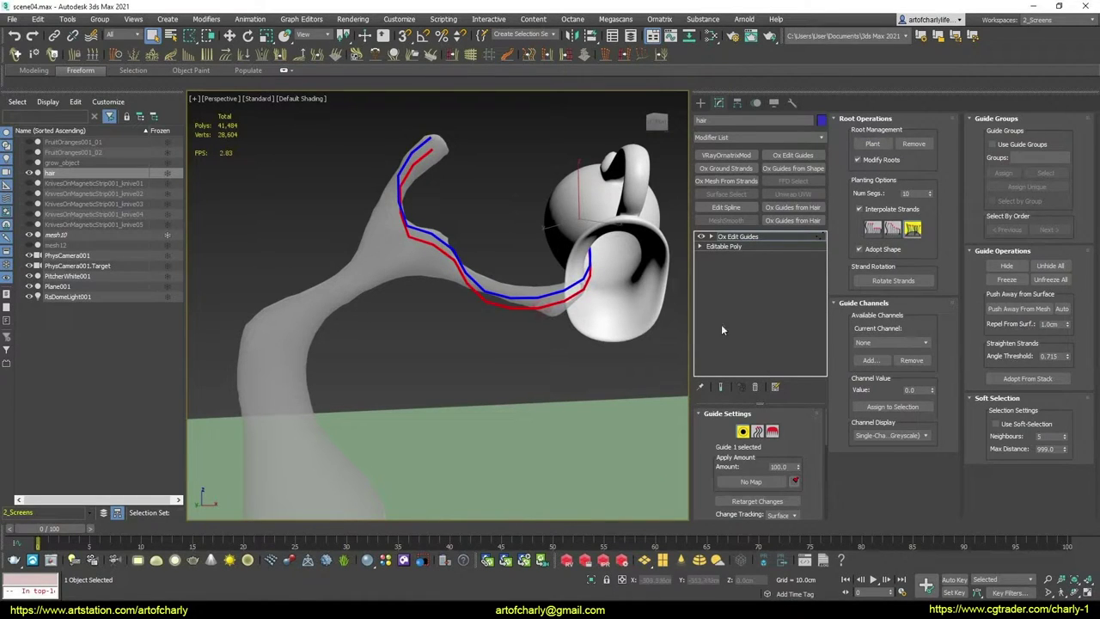
In Ox Edit Guides Brush mode, comb the red guide down toward the trunk
left_click(772, 432)
middle_click_drag(516, 284, 512, 299, "alt")
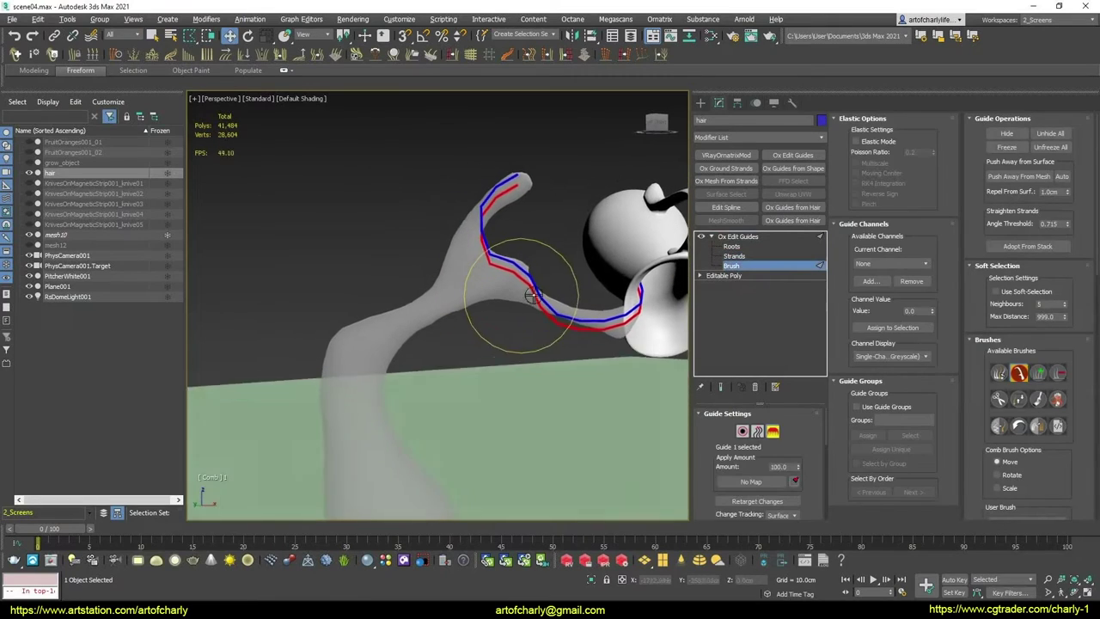
middle_click_drag(532, 295, 516, 273, "alt")
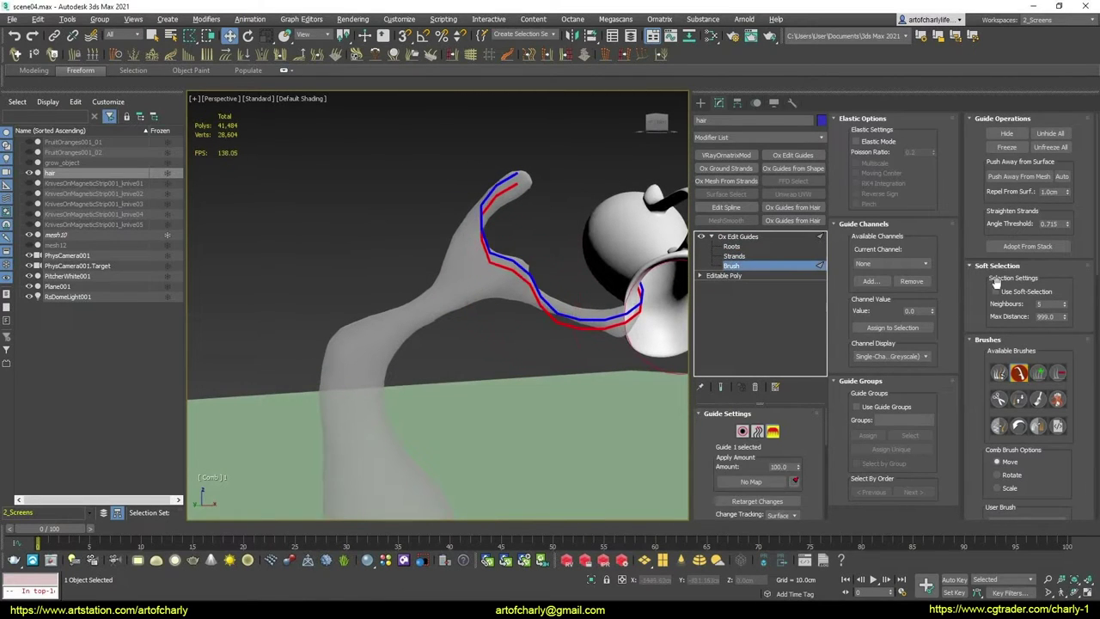
scroll(1074, 301, "down", 3)
scroll(1048, 361, "down", 3)
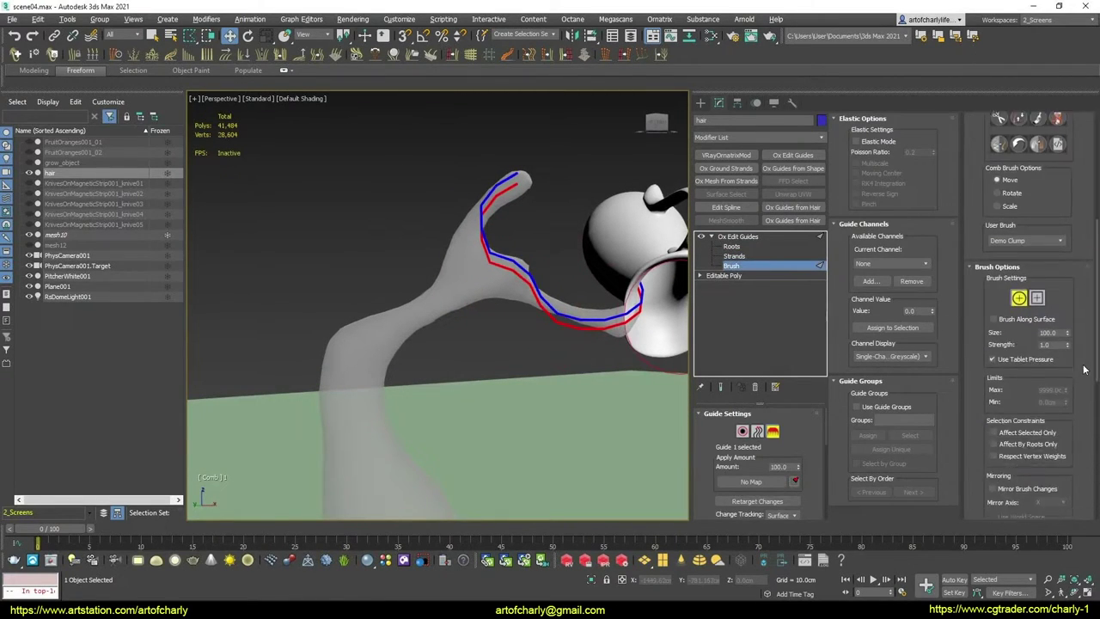
scroll(1031, 392, "down", 3)
middle_click_drag(601, 309, 573, 297, "alt")
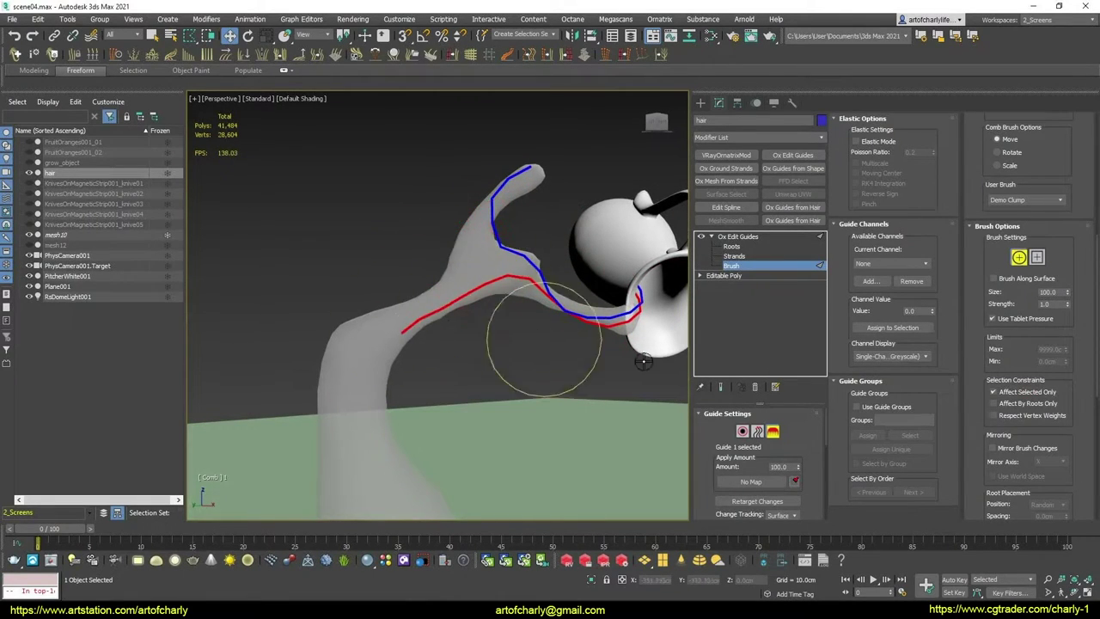
mouse_move(492, 370)
middle_mouse_down("alt")
mouse_move(530, 388)
mouse_move(543, 419)
middle_mouse_up("alt")
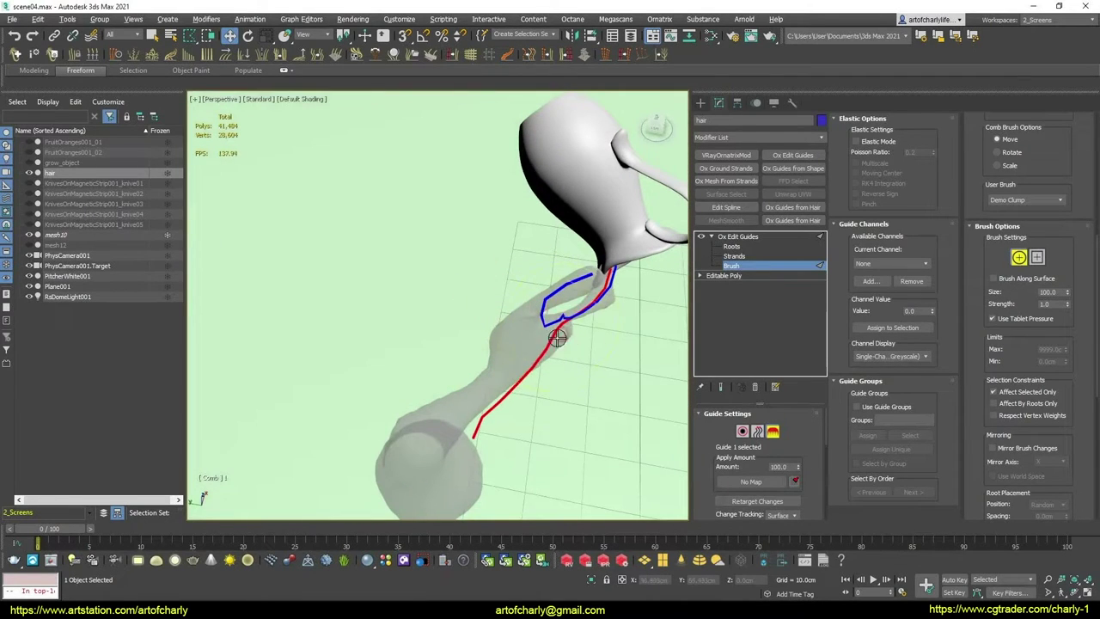
mouse_move(557, 338)
middle_mouse_down("alt")
mouse_move(510, 370)
mouse_move(536, 278)
middle_mouse_up("alt")
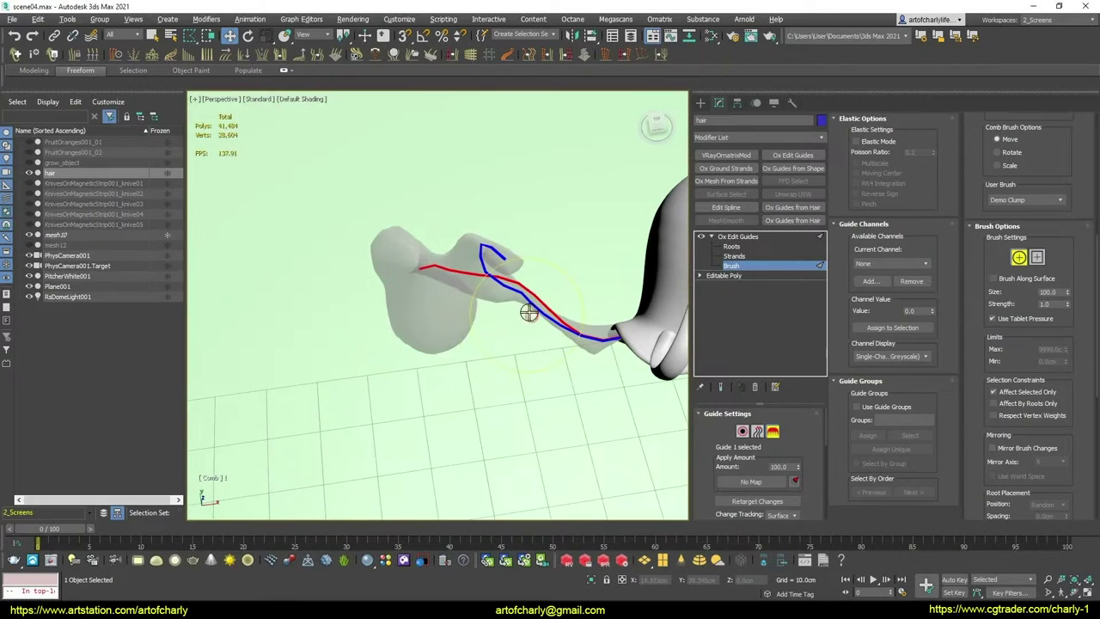
mouse_move(515, 352)
middle_mouse_down("alt")
mouse_move(537, 341)
mouse_move(498, 307)
mouse_move(490, 361)
mouse_move(511, 356)
mouse_move(480, 363)
middle_mouse_up("alt")
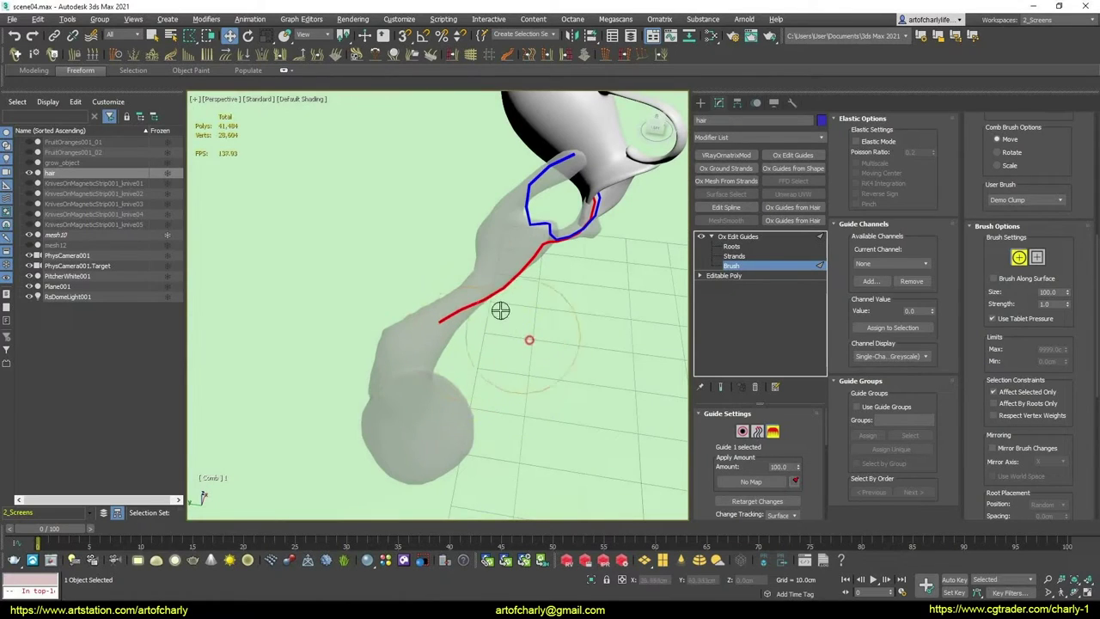
mouse_move(500, 310)
middle_mouse_down("alt")
mouse_move(486, 344)
mouse_move(478, 287)
mouse_move(518, 312)
mouse_move(462, 231)
middle_mouse_up("alt")
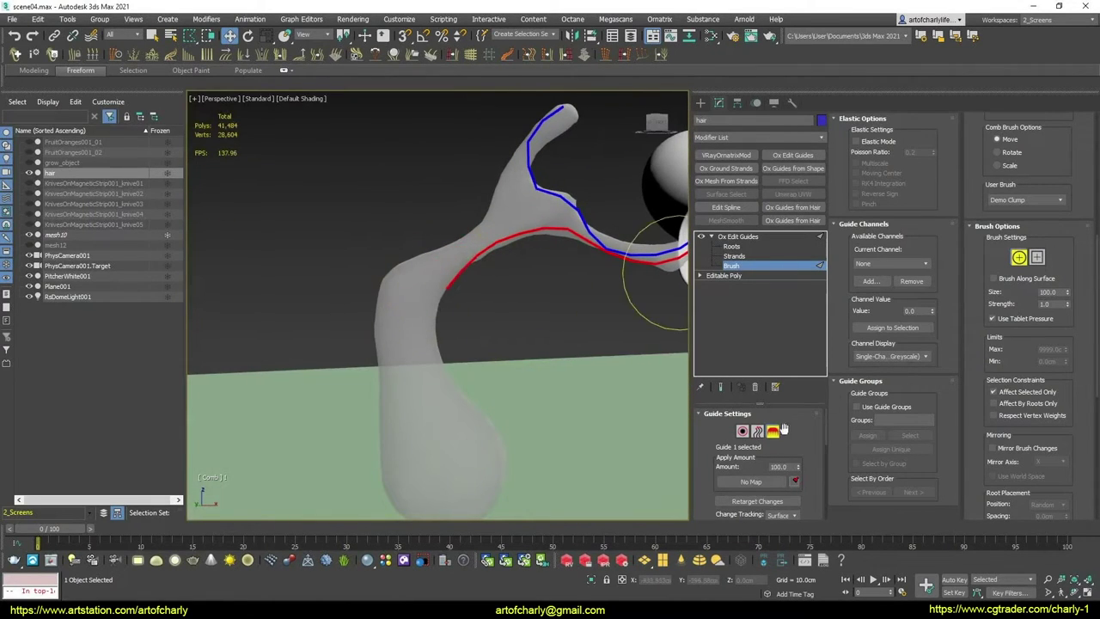
scroll(1082, 270, "up", 5)
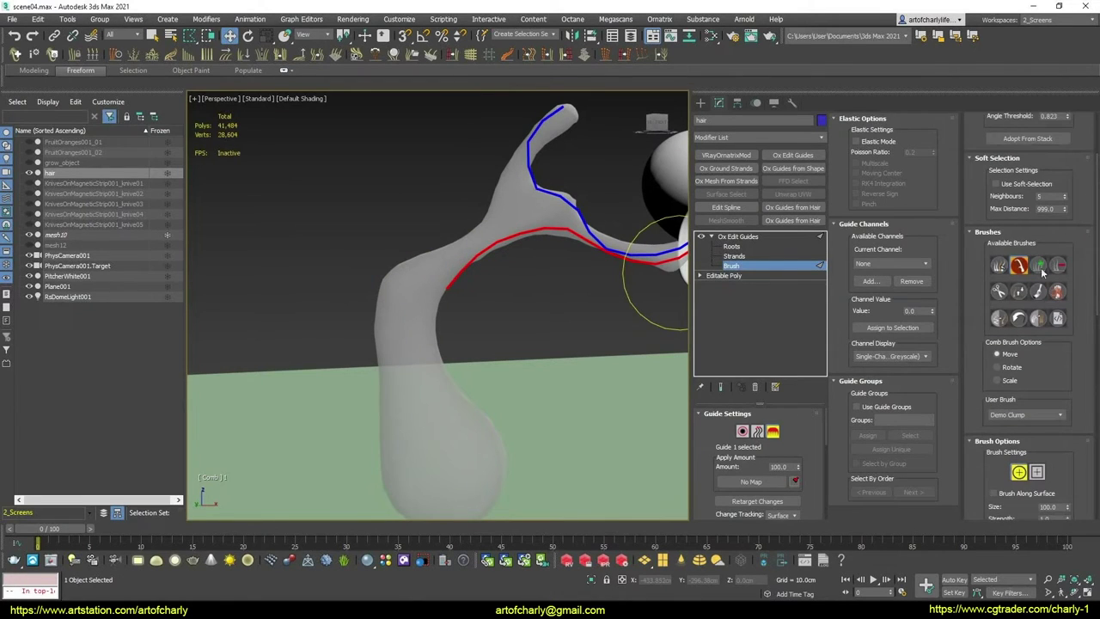
Comb the guide's lower part along the trunk and lengthen it with the Grow/Shrink brush
left_click(1018, 292)
mouse_move(533, 301)
middle_mouse_down("alt")
mouse_move(559, 282)
mouse_move(516, 279)
middle_mouse_up("alt")
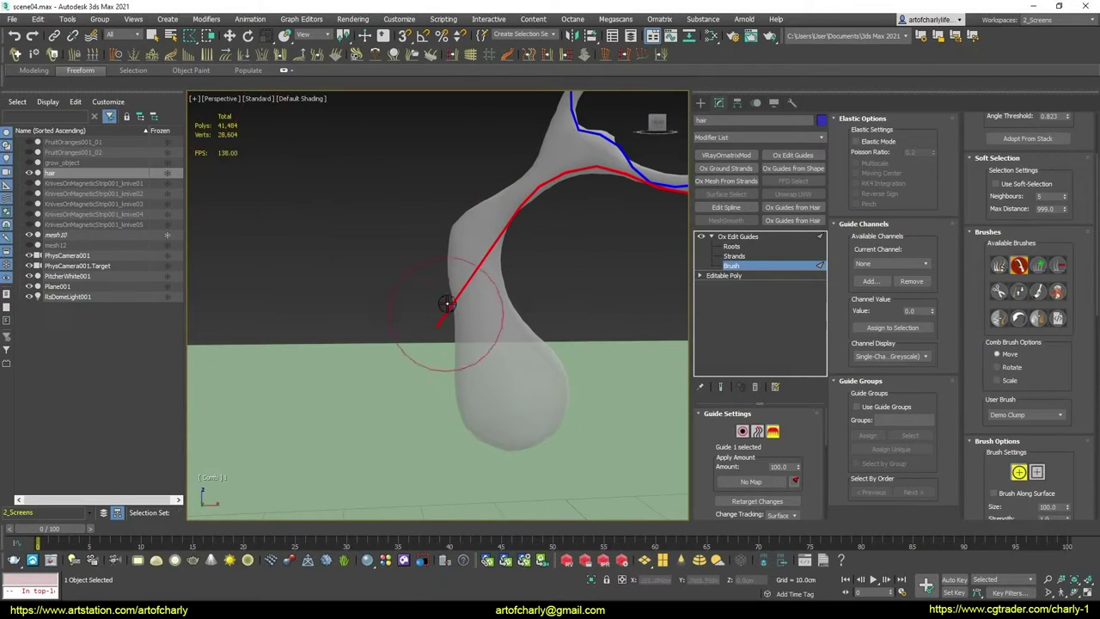
mouse_move(479, 281)
middle_mouse_down("alt")
mouse_move(510, 319)
mouse_move(582, 295)
mouse_move(452, 357)
middle_mouse_up("alt")
scroll(510, 314, "down", 3)
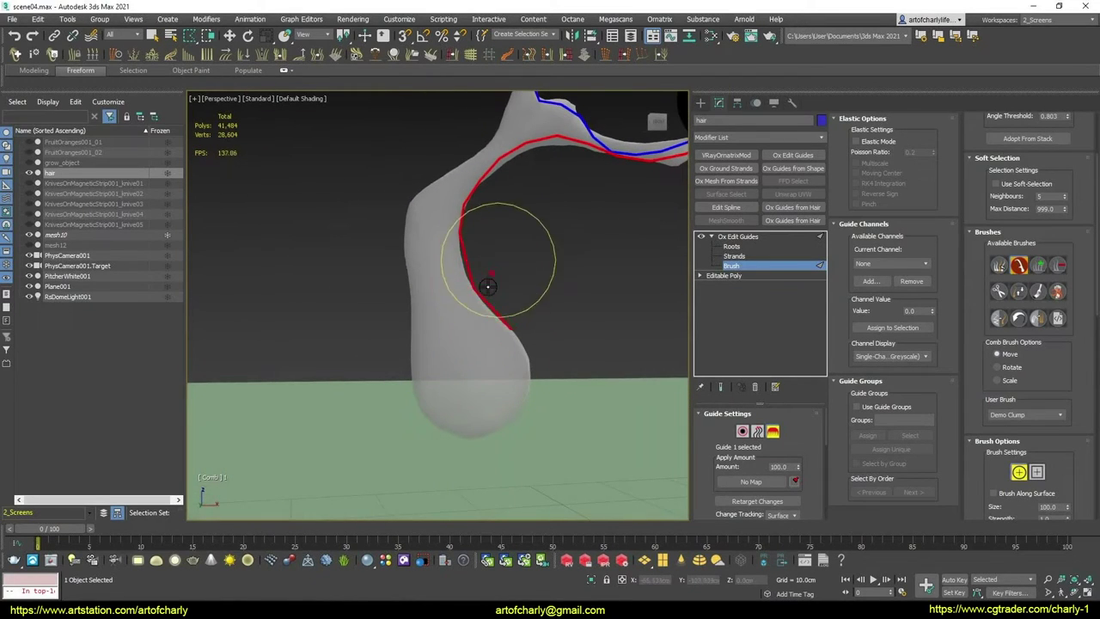
mouse_move(490, 332)
middle_mouse_down("alt")
mouse_move(545, 332)
mouse_move(509, 214)
middle_mouse_up("alt")
mouse_move(508, 215)
left_mouse_down()
mouse_move(478, 232)
mouse_move(484, 332)
mouse_move(522, 351)
mouse_move(520, 332)
left_mouse_up()
left_click(1016, 292)
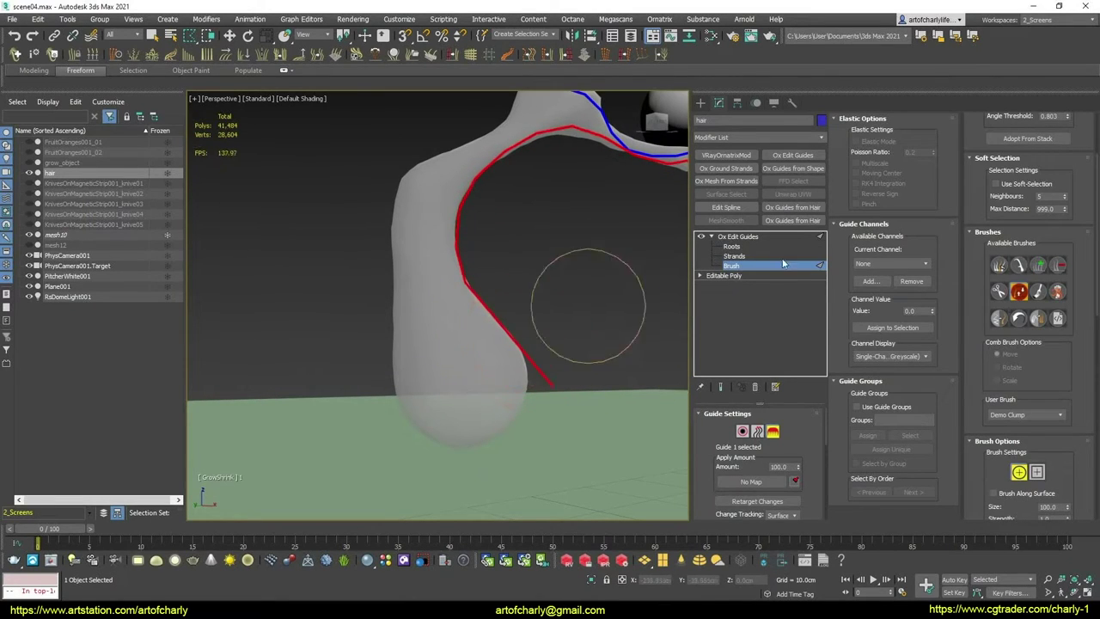
Comb the guide's lower end against the mesh and stretch its tip with Grow/Shrink
left_click(1018, 266)
mouse_move(627, 292)
middle_mouse_down("alt")
mouse_move(586, 275)
mouse_move(605, 298)
middle_mouse_up("alt")
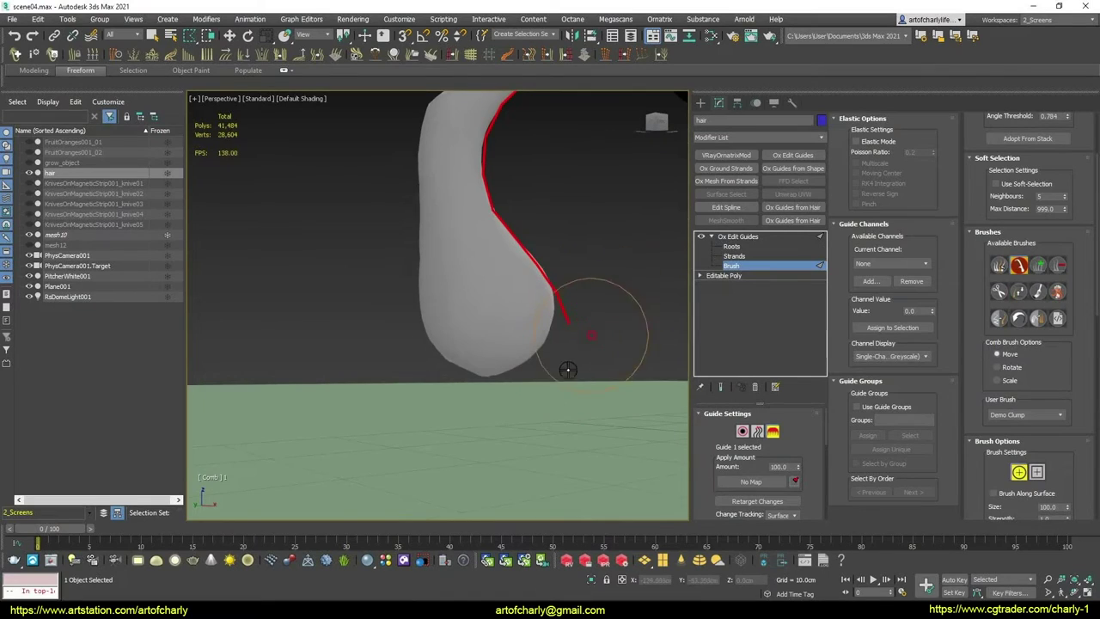
left_click_drag(550, 348, 591, 302)
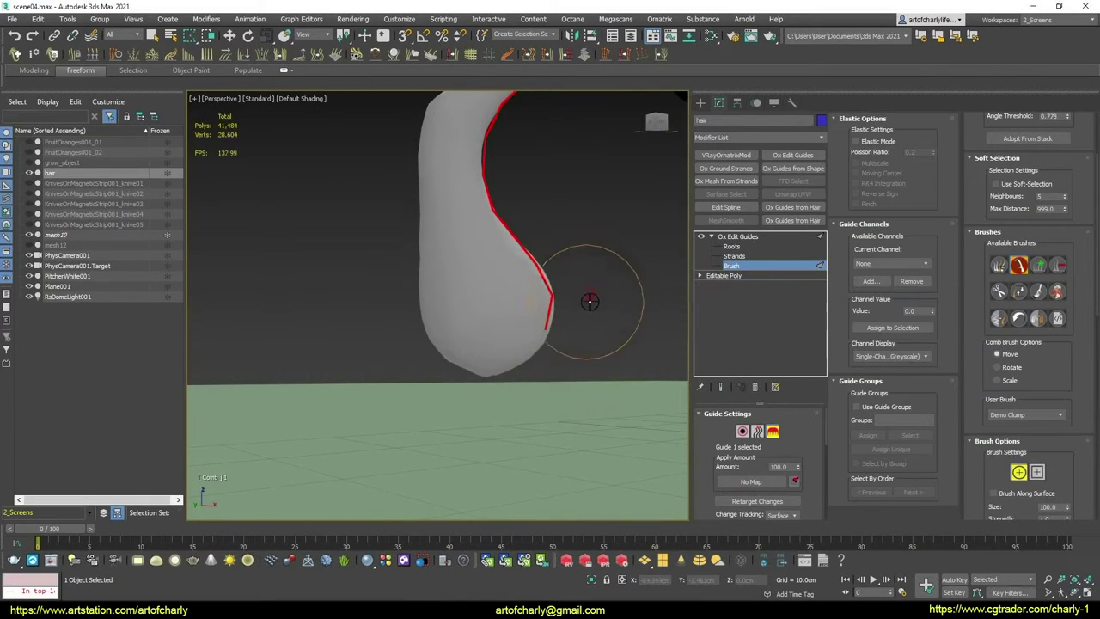
left_click(1018, 292)
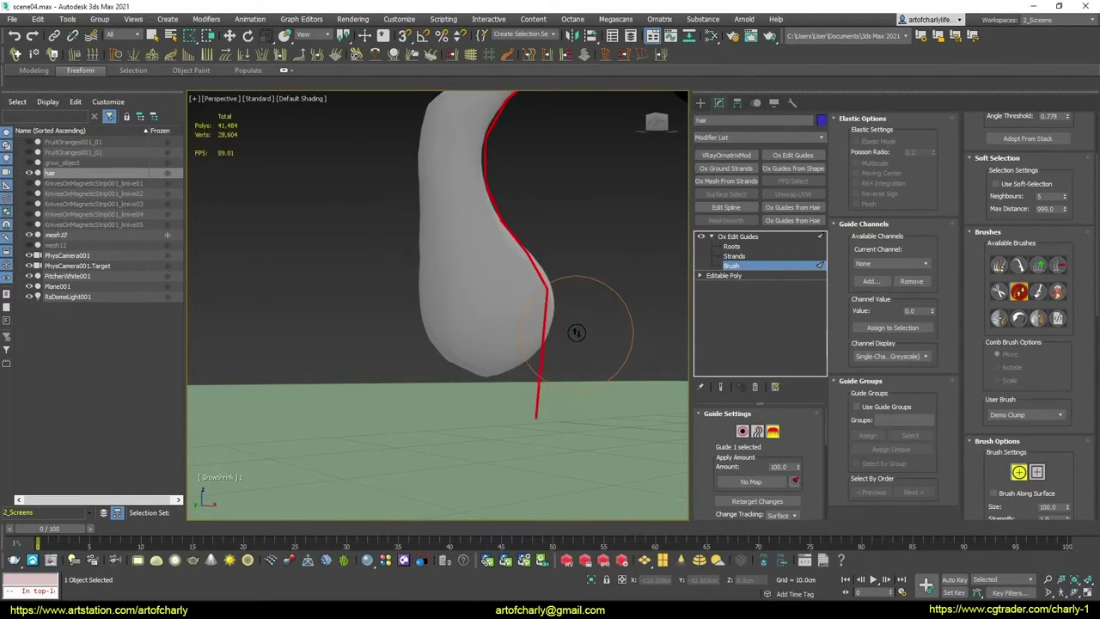
left_click_drag(575, 332, 576, 342)
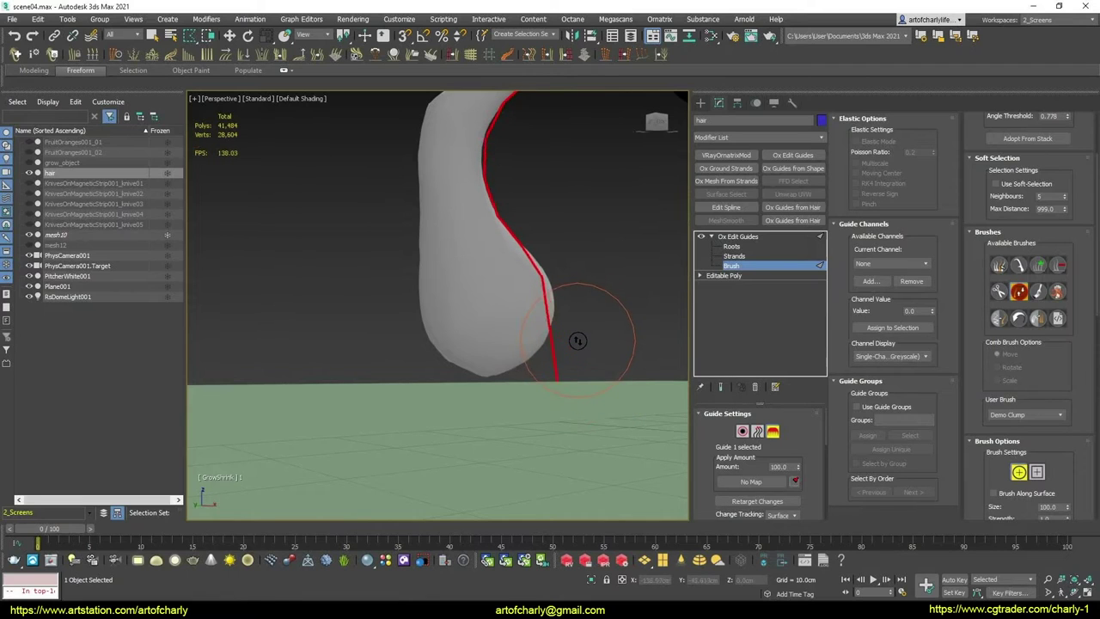
In wireframe view (F3), comb the red guide's lower end to bend along the mesh
left_click(1018, 265)
middle_click_drag(515, 403, 498, 422, "alt")
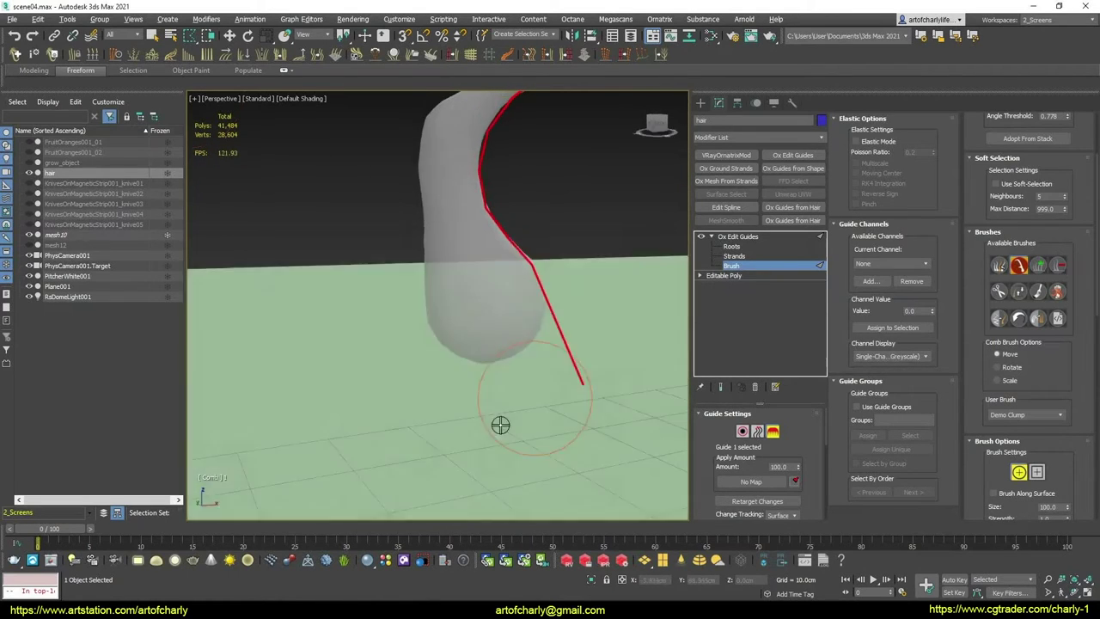
left_click_drag(625, 379, 597, 376)
key("F3")
key("F3")
middle_click_drag(590, 353, 601, 321, "alt")
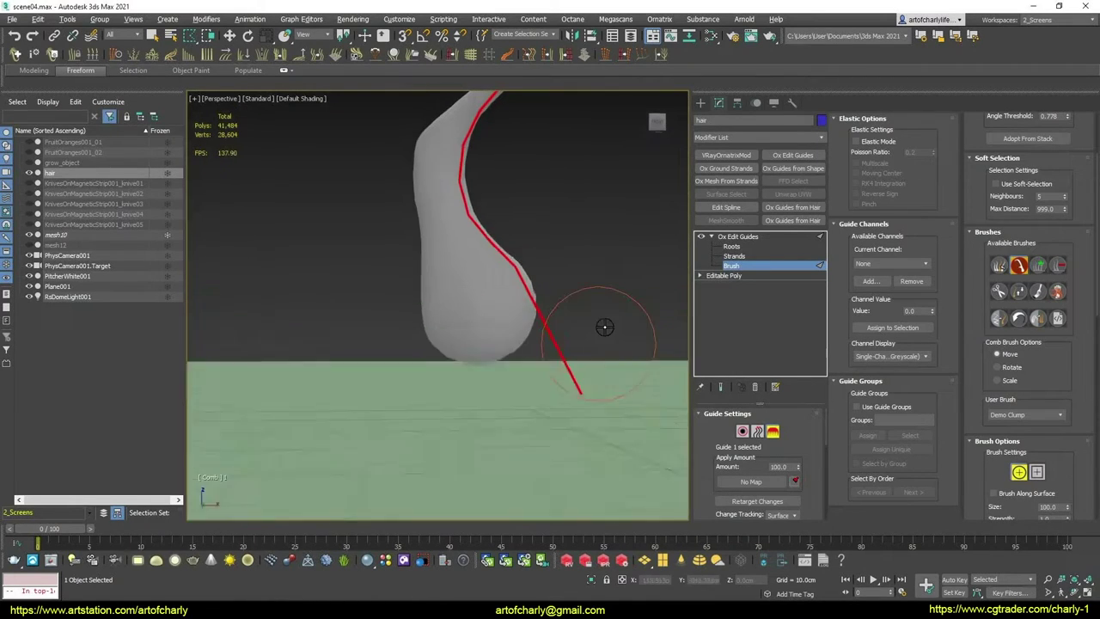
left_click_drag(579, 398, 540, 420)
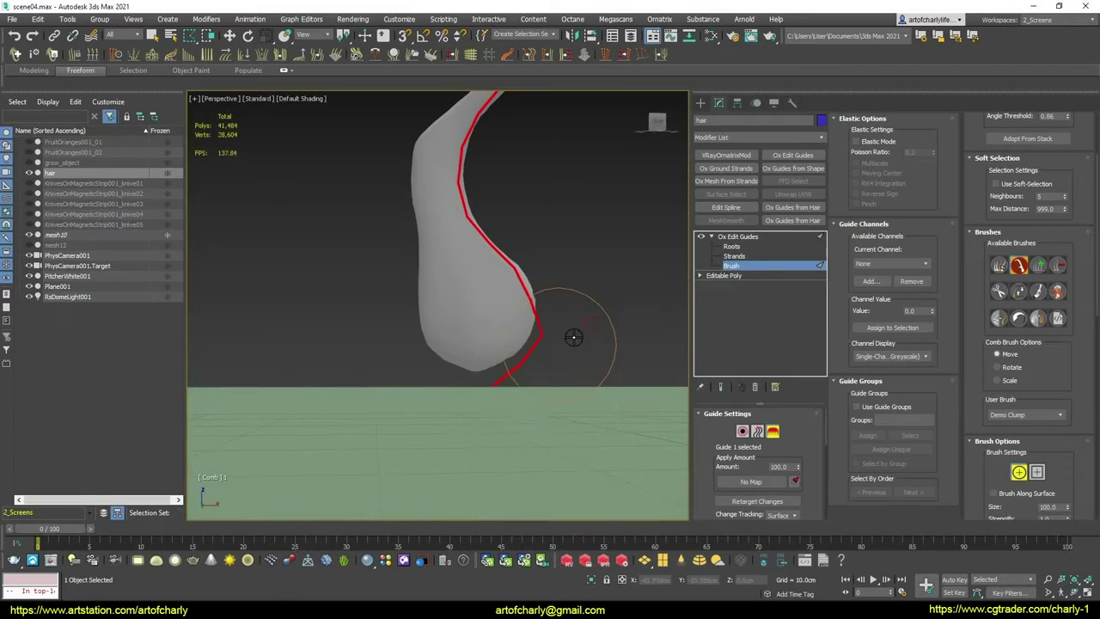
left_click_drag(523, 368, 490, 449)
mouse_move(472, 407)
left_mouse_down()
mouse_move(499, 436)
mouse_move(498, 359)
mouse_move(540, 332)
left_mouse_up()
mouse_move(539, 332)
middle_mouse_down("alt")
mouse_move(582, 363)
mouse_move(569, 349)
mouse_move(490, 369)
mouse_move(681, 289)
middle_mouse_up("alt")
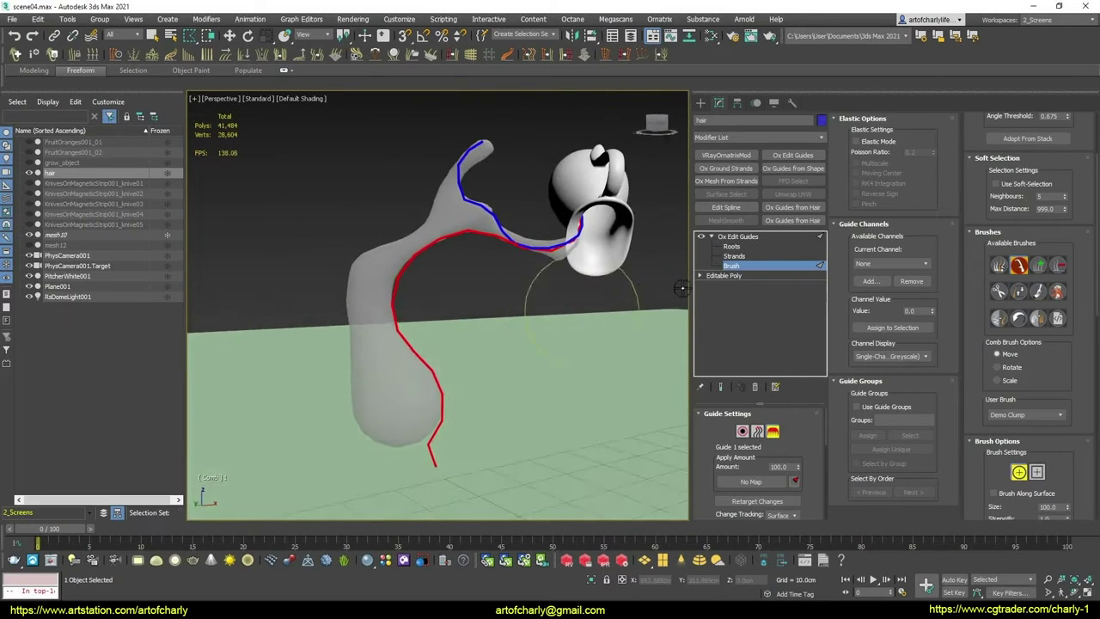
Add an Ox Mesh From Strands modifier with the tube mesh type
left_click(746, 236)
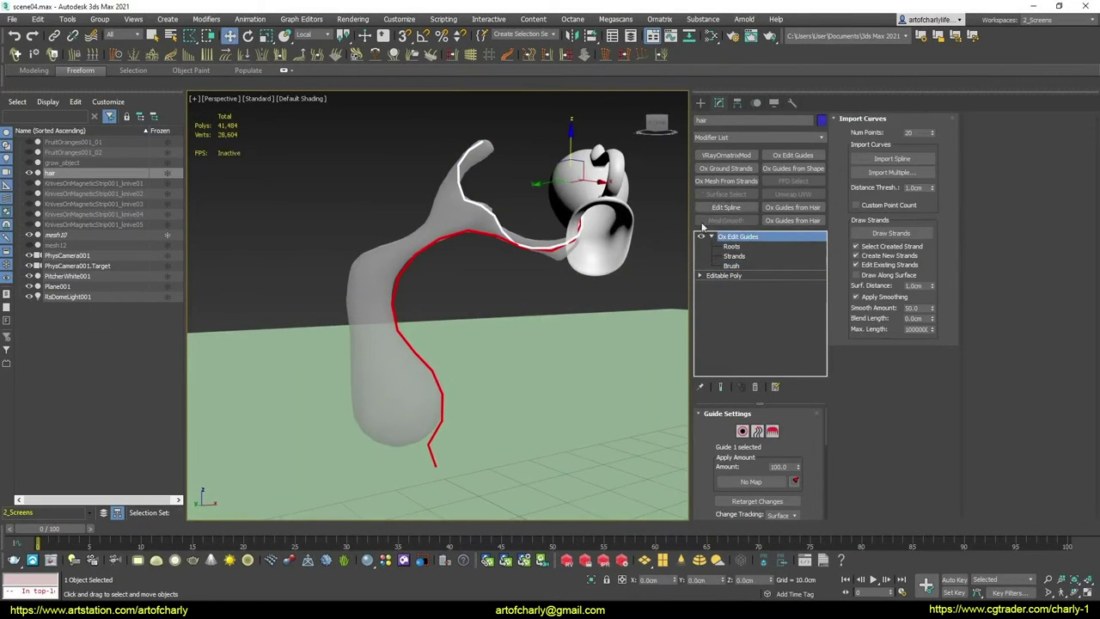
left_click(729, 184)
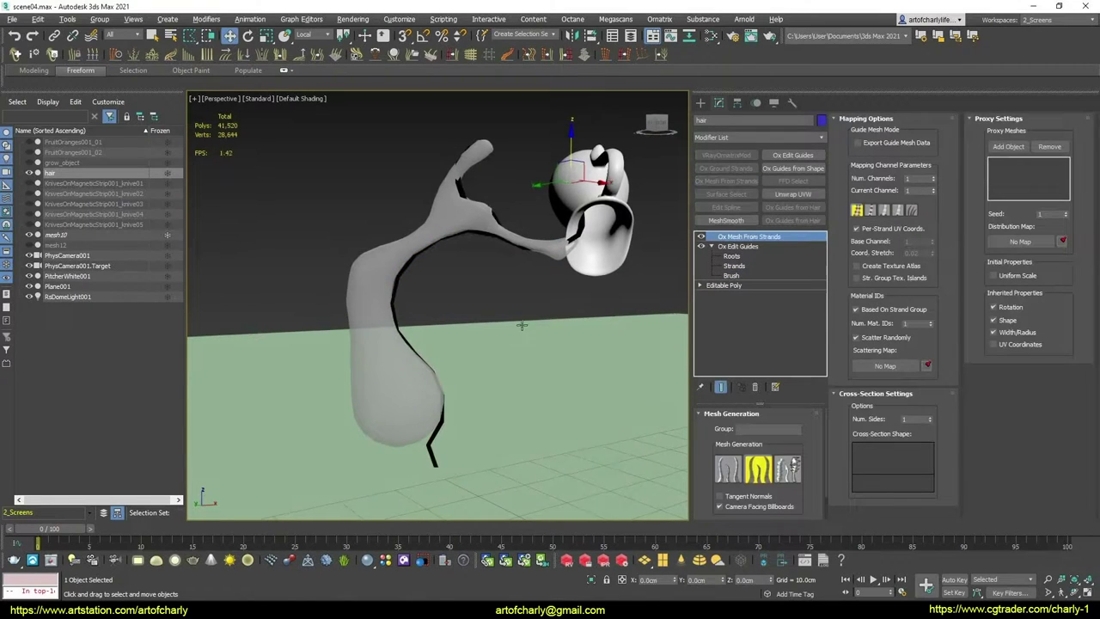
middle_click_drag(520, 321, 601, 378, "alt")
left_click(727, 468)
middle_click_drag(477, 338, 484, 315, "alt")
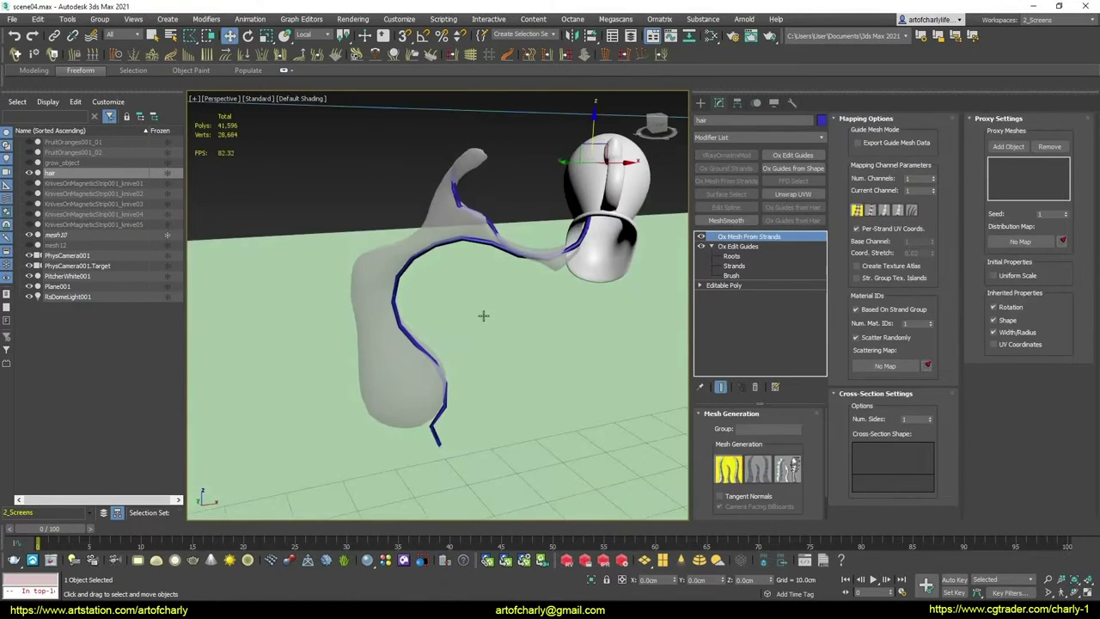
scroll(473, 249, "up", 5)
mouse_move(473, 249)
middle_mouse_down("alt")
mouse_move(436, 292)
mouse_move(473, 245)
mouse_move(532, 257)
middle_mouse_up("alt")
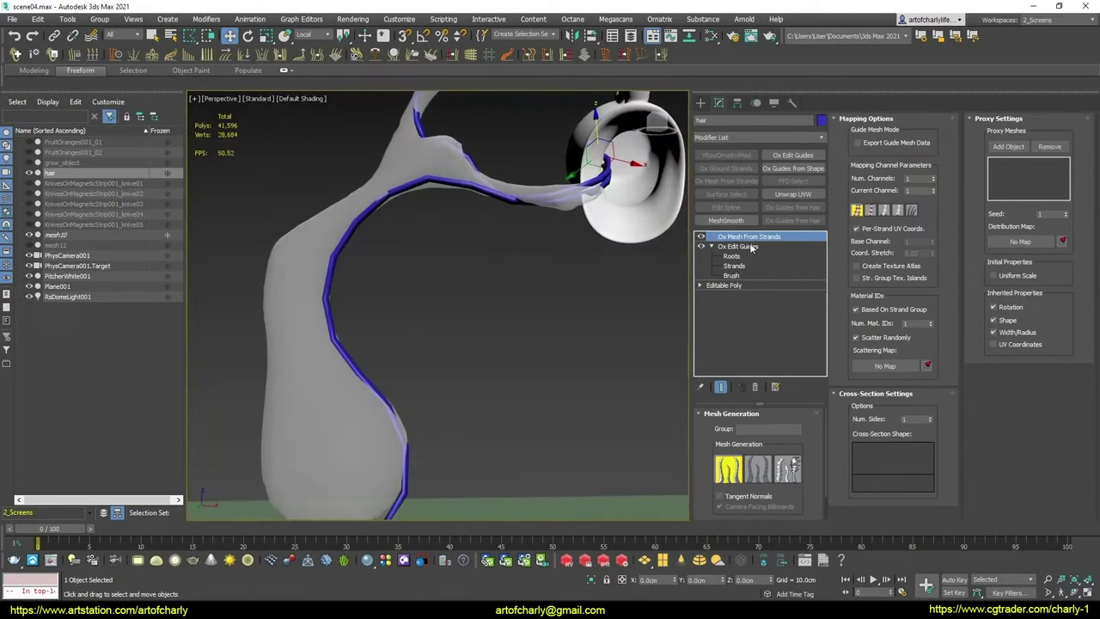
Add Ox Strand Detail above Ox Edit Guides with 30 viewport/render segments
left_click(722, 248)
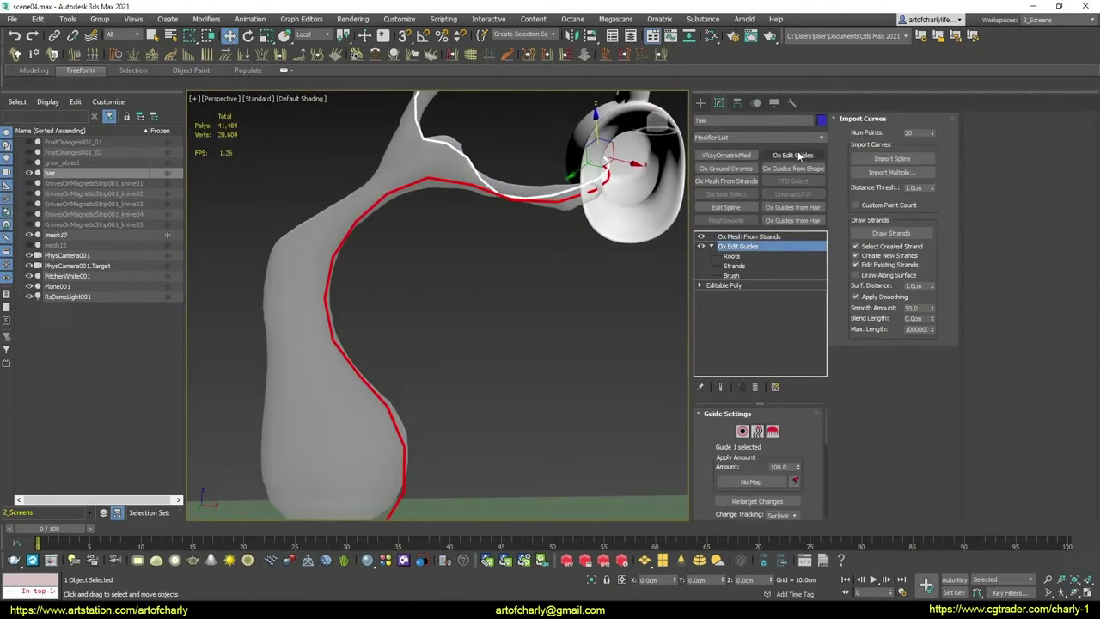
left_click(298, 54)
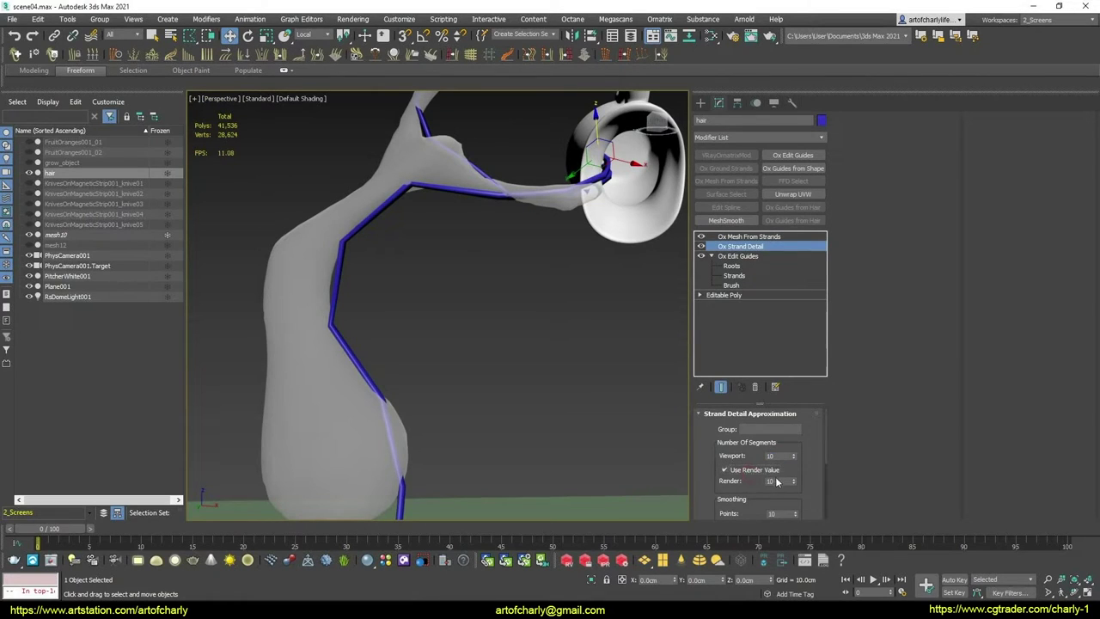
type("3")
type("10")
key("Return")
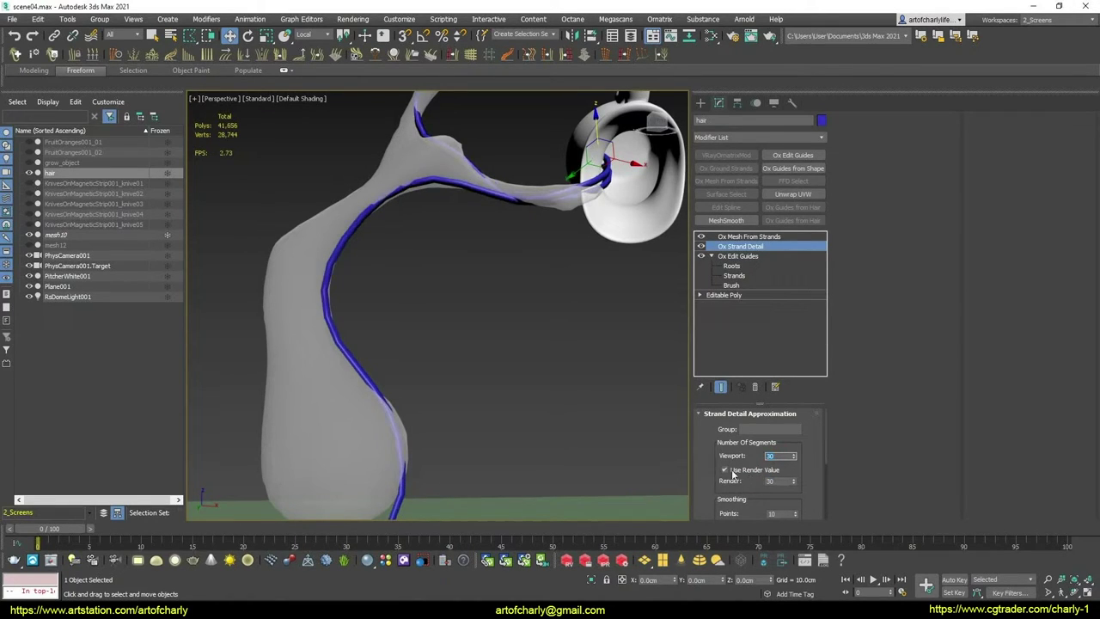
middle_click_drag(408, 267, 481, 326, "alt")
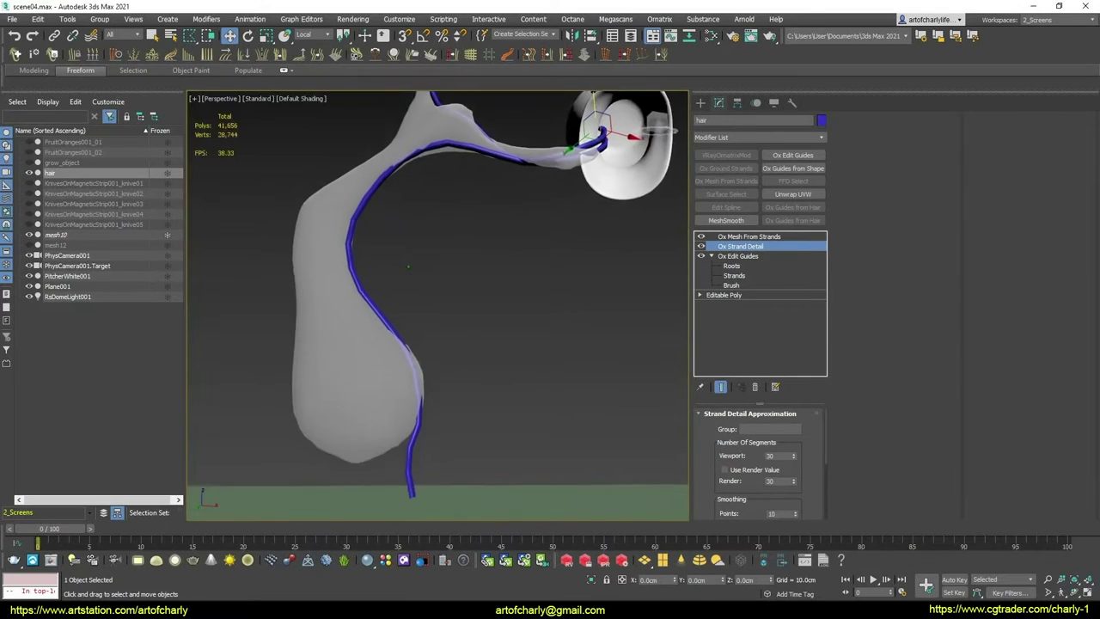
Tune the smoothing: set Smoothing Points to 100 and raise Amount to 1.0
left_click_drag(718, 466, 718, 445)
scroll(738, 440, "down", 2)
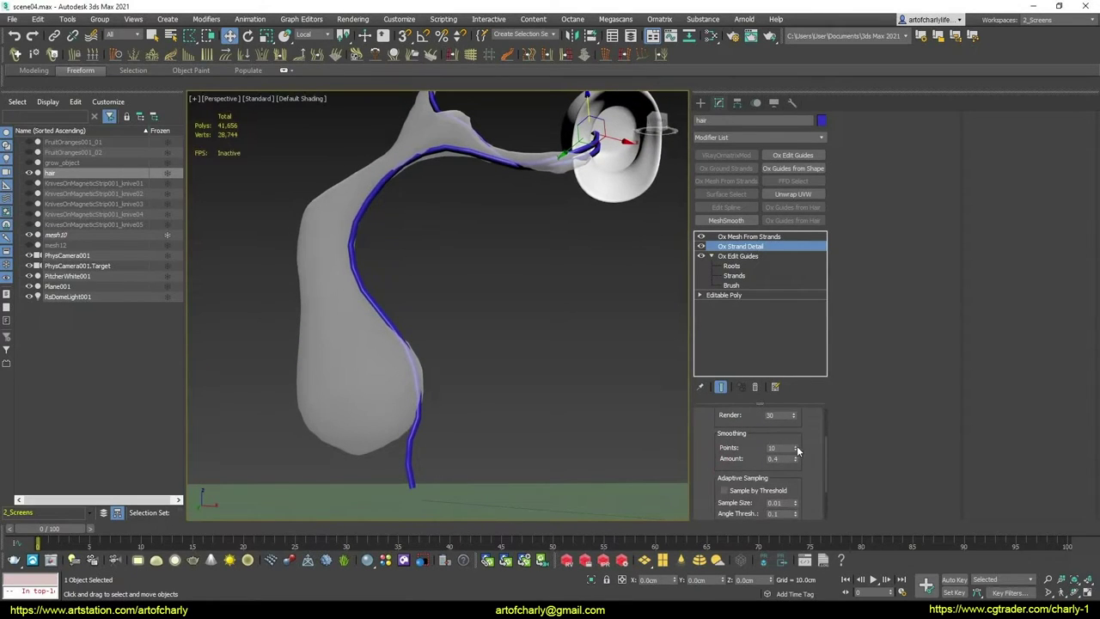
left_click_drag(796, 447, 787, 354)
mouse_move(778, 447)
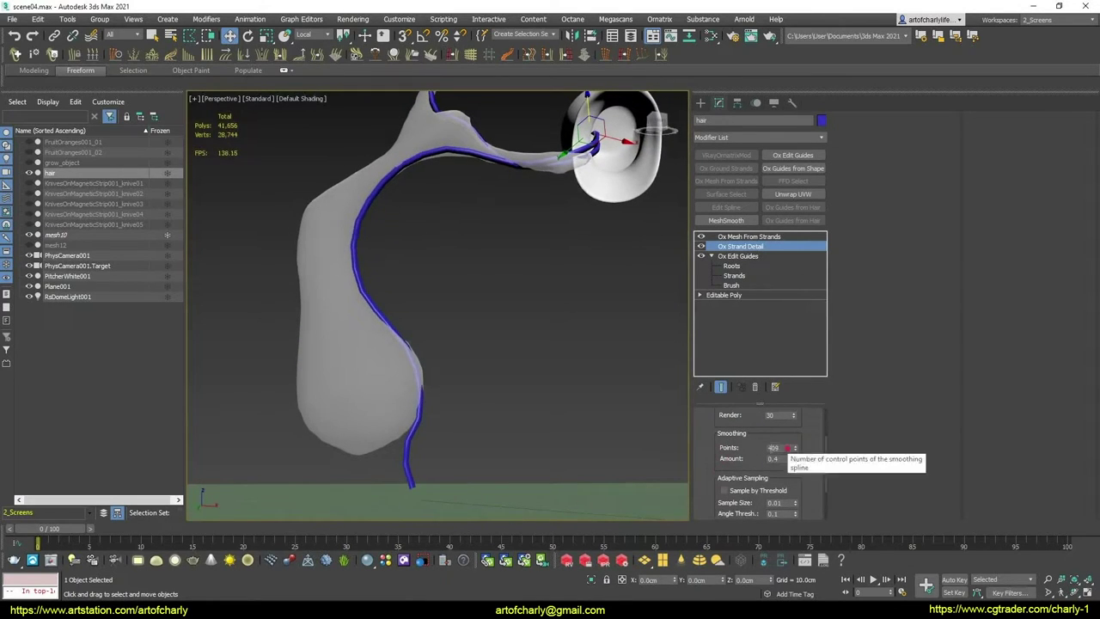
type("100")
key("Return")
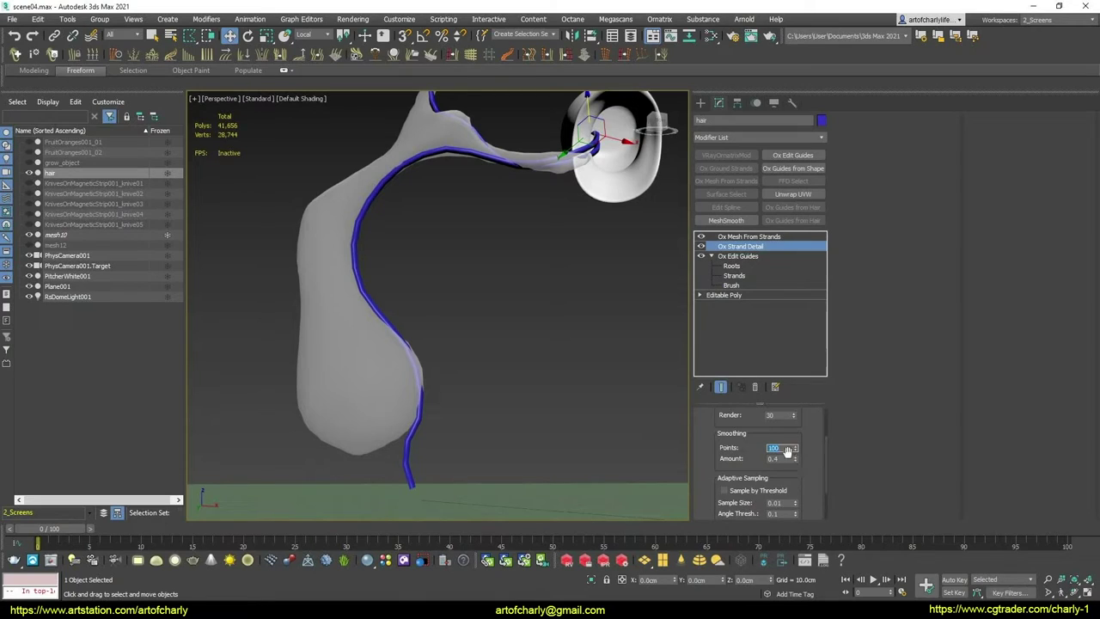
left_click_drag(797, 461, 794, 414)
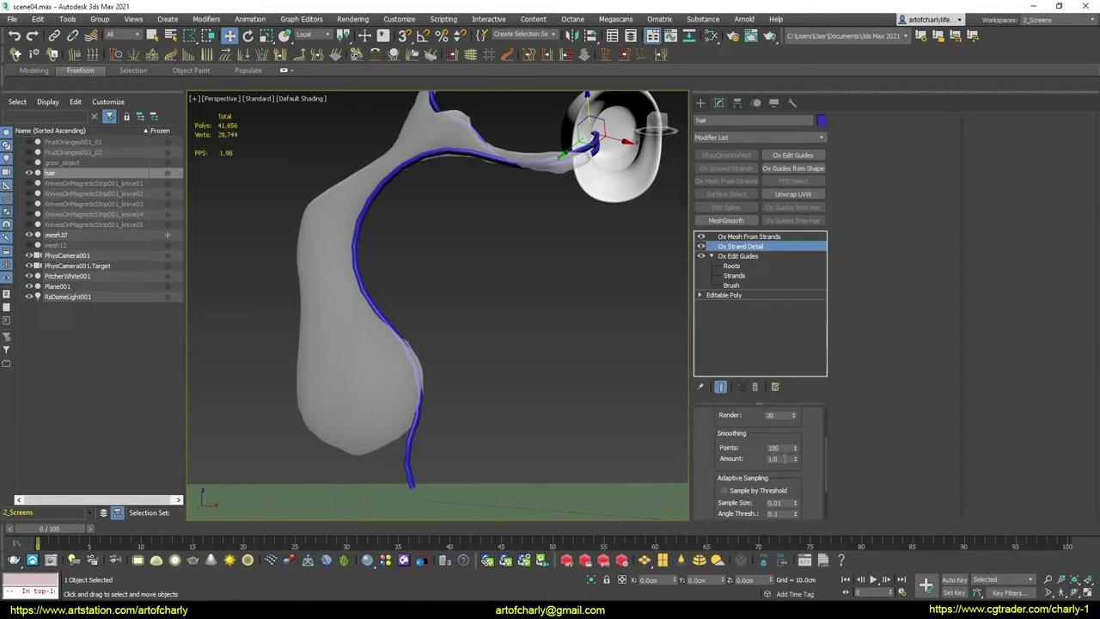
left_click_drag(794, 483, 800, 492)
left_click_drag(734, 473, 736, 559)
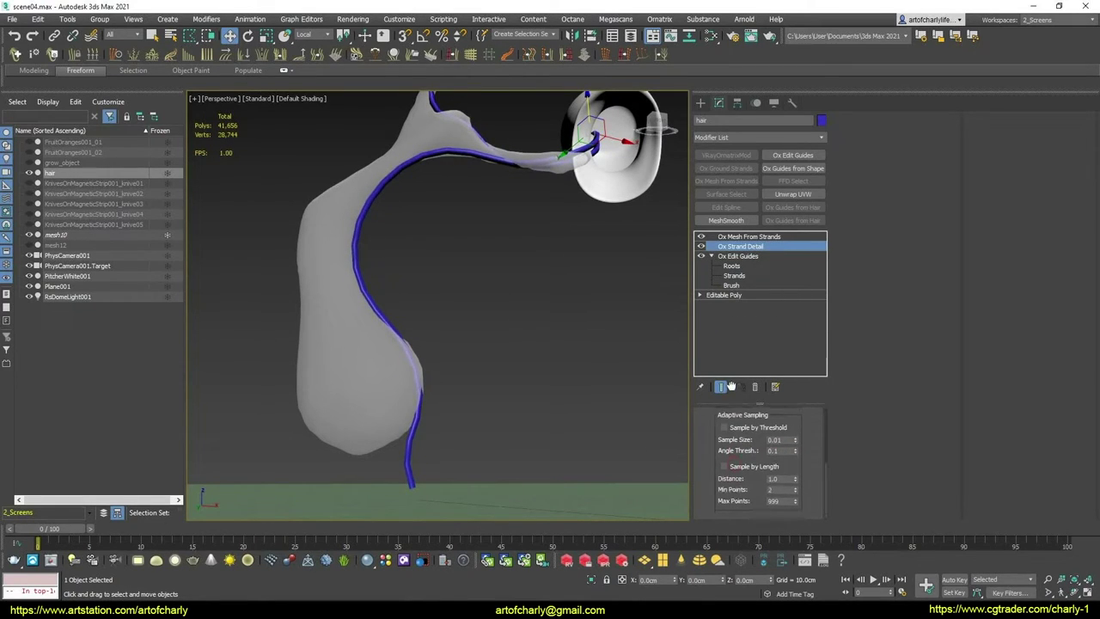
Select Ox Edit Guides in Roots mode and turn on Show End Result
left_click(739, 256)
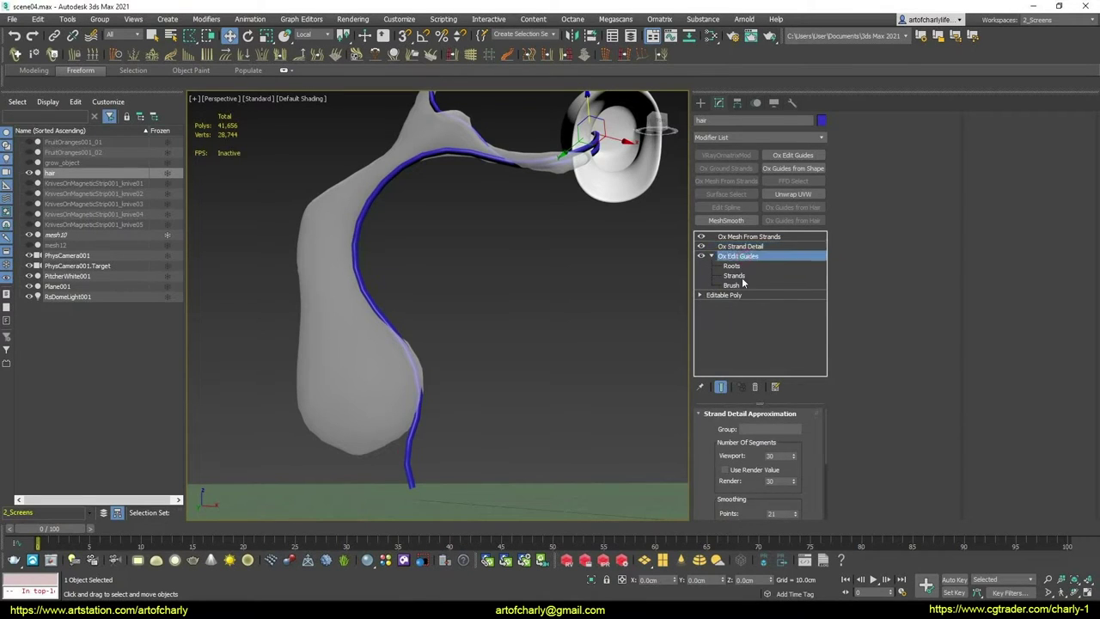
left_click(731, 266)
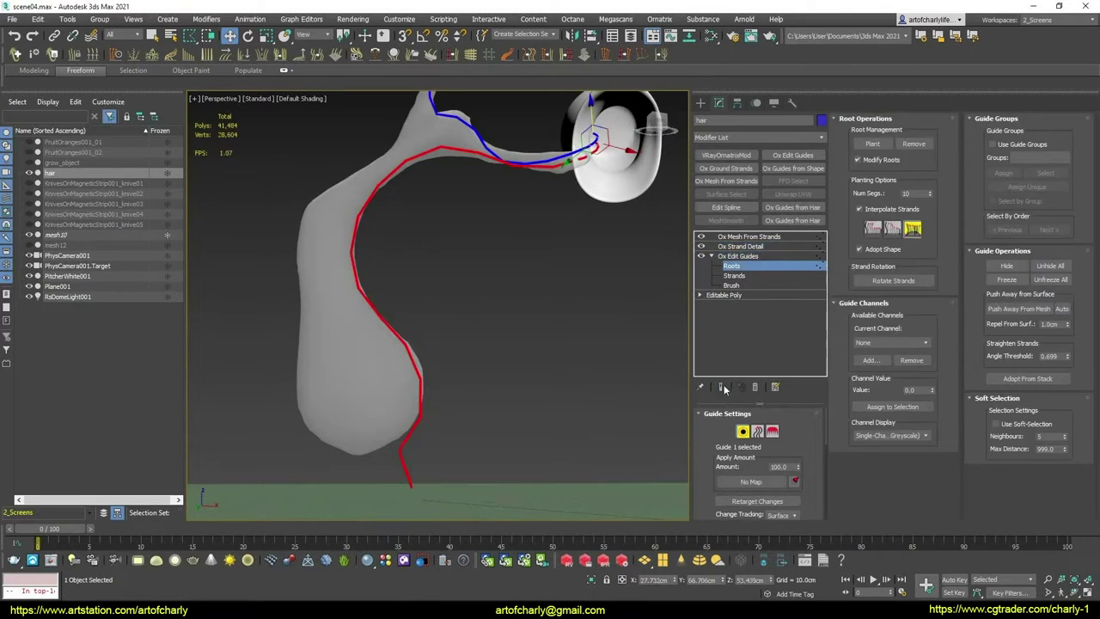
left_click(724, 389)
mouse_move(512, 292)
middle_mouse_down("alt")
mouse_move(498, 319)
mouse_move(684, 404)
middle_mouse_up("alt")
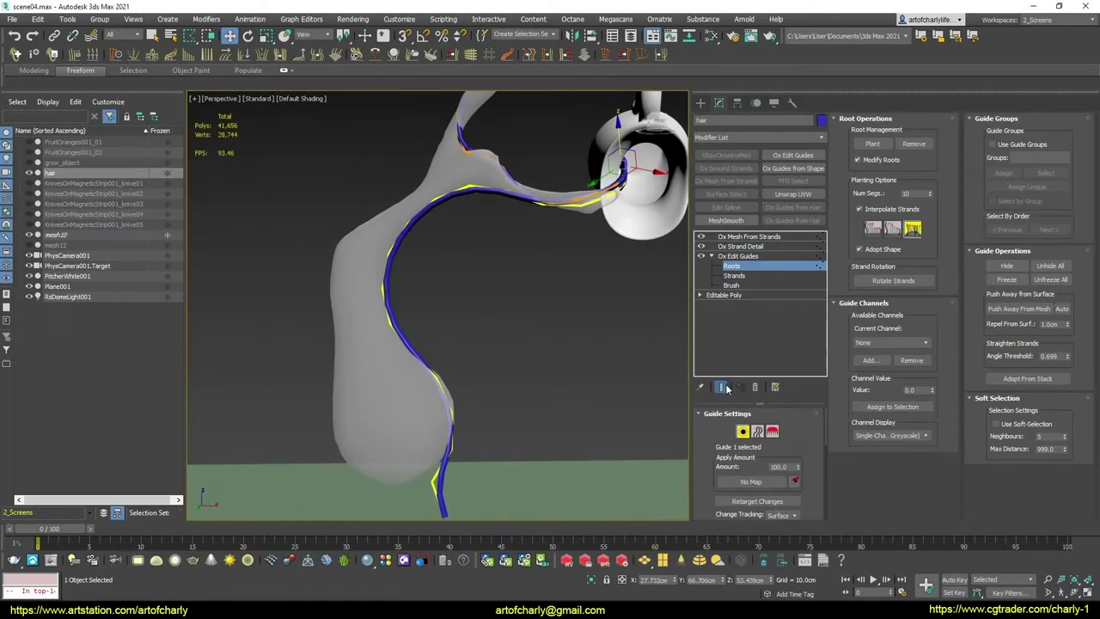
Toggle Show End Result to compare, leaving only the raw red guides, and zoom to the sphere
left_click(724, 388)
left_click(725, 389)
left_click(724, 388)
left_click(724, 389)
left_click(724, 388)
left_click(725, 388)
left_click(724, 388)
left_click(724, 388)
left_click(724, 388)
left_click(724, 389)
left_click(724, 388)
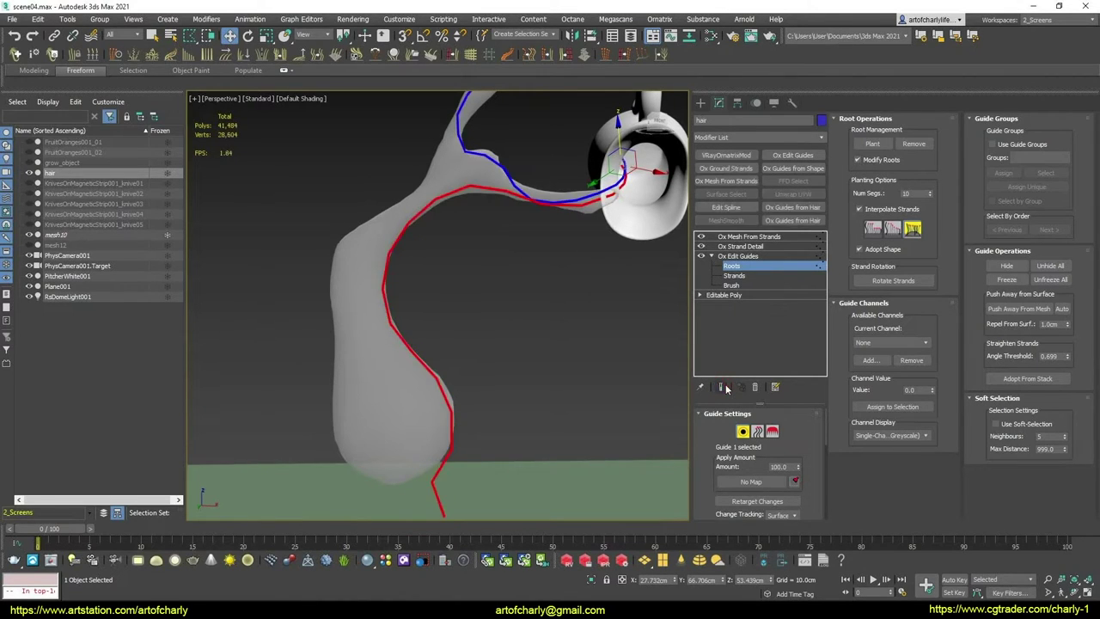
left_click(724, 388)
left_click(724, 388)
left_click(724, 388)
left_click(724, 388)
mouse_move(473, 187)
middle_mouse_down("alt")
mouse_move(470, 231)
mouse_move(406, 183)
mouse_move(477, 215)
middle_mouse_up("alt")
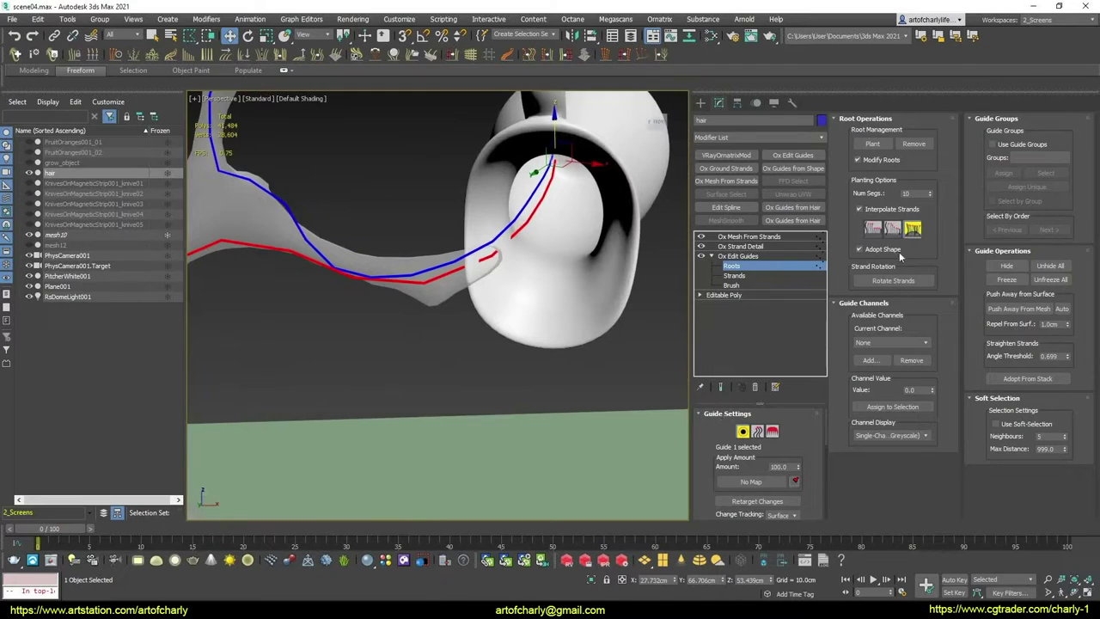
In Brush mode, disable length preservation and geometry optimization, then comb the red guide's corner
key("3")
mouse_move(552, 275)
middle_mouse_down("alt")
mouse_move(474, 246)
mouse_move(515, 307)
middle_mouse_up("alt")
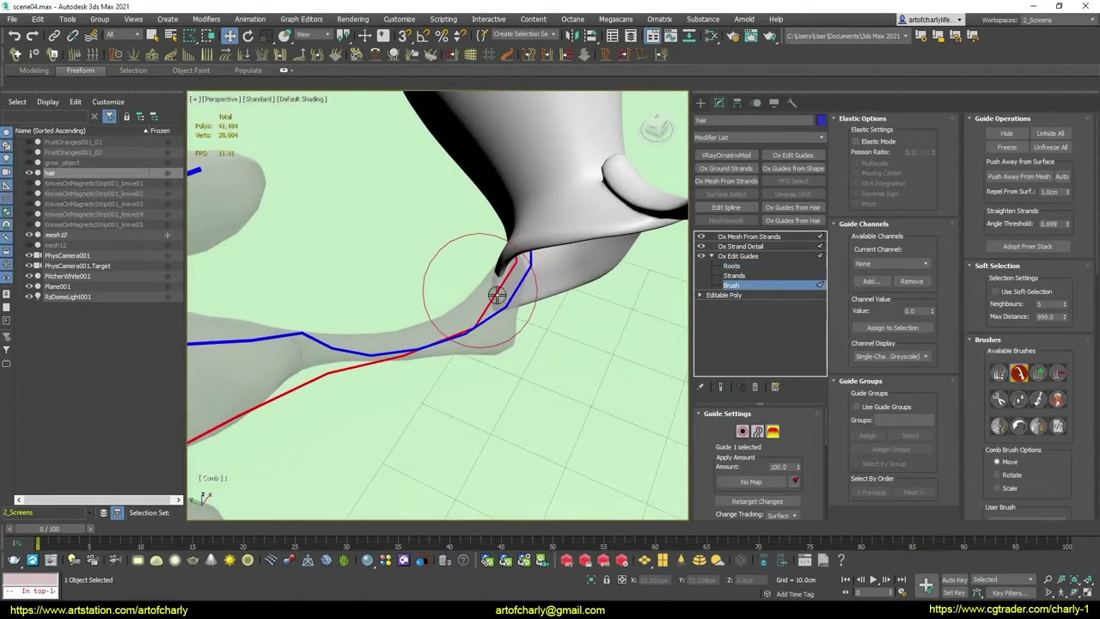
scroll(713, 438, "down", 3)
scroll(715, 446, "down", 2)
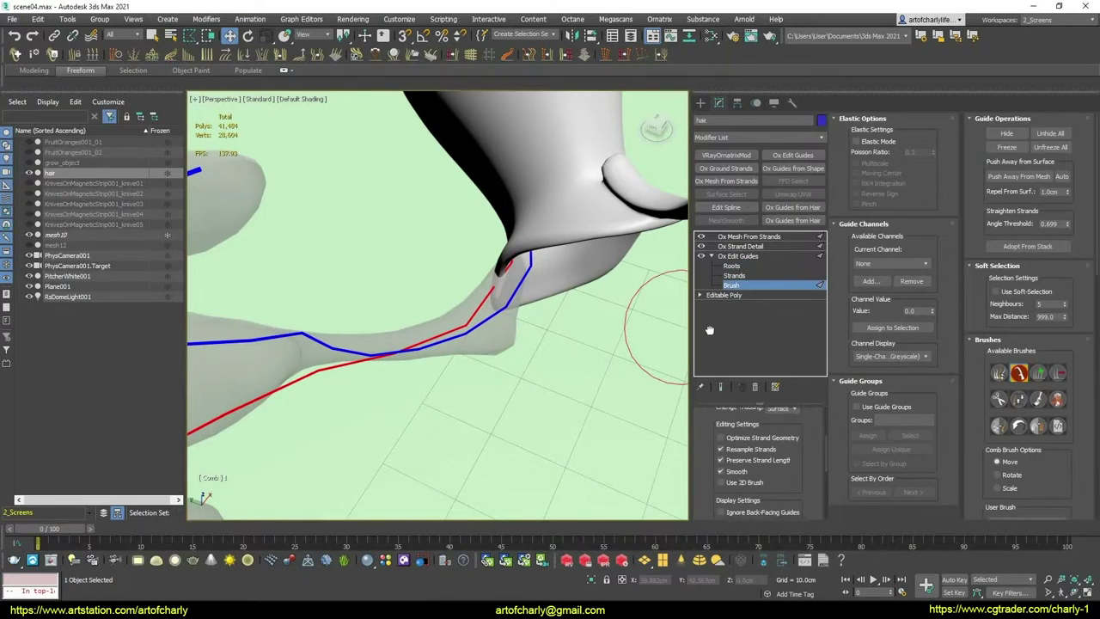
left_click(720, 459)
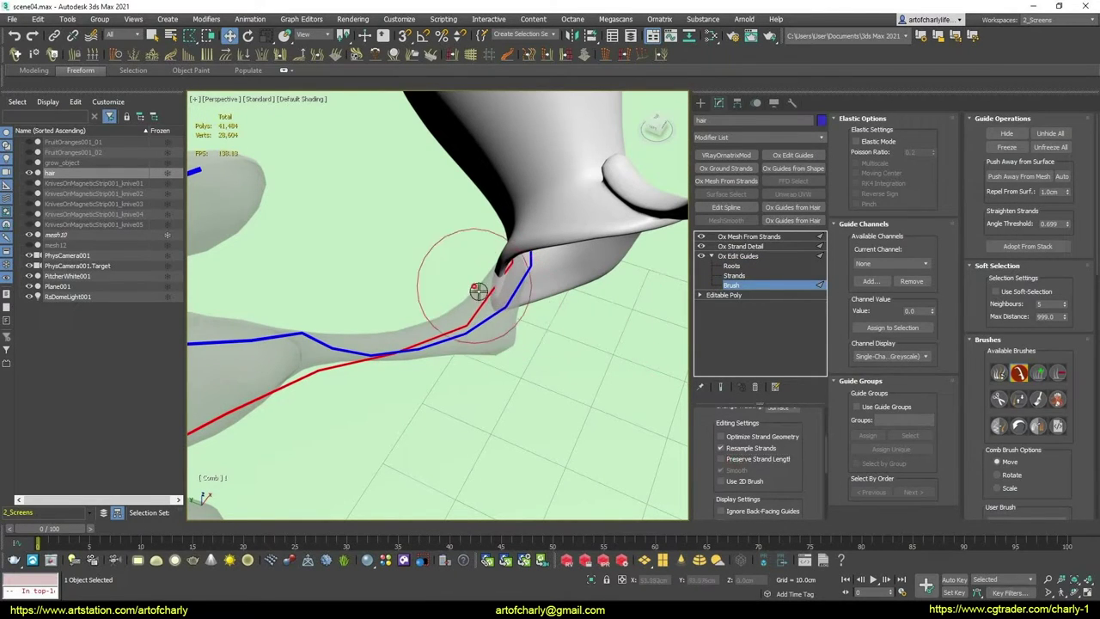
mouse_move(490, 294)
left_mouse_down()
mouse_move(470, 333)
mouse_move(514, 316)
left_mouse_up()
left_click(719, 436)
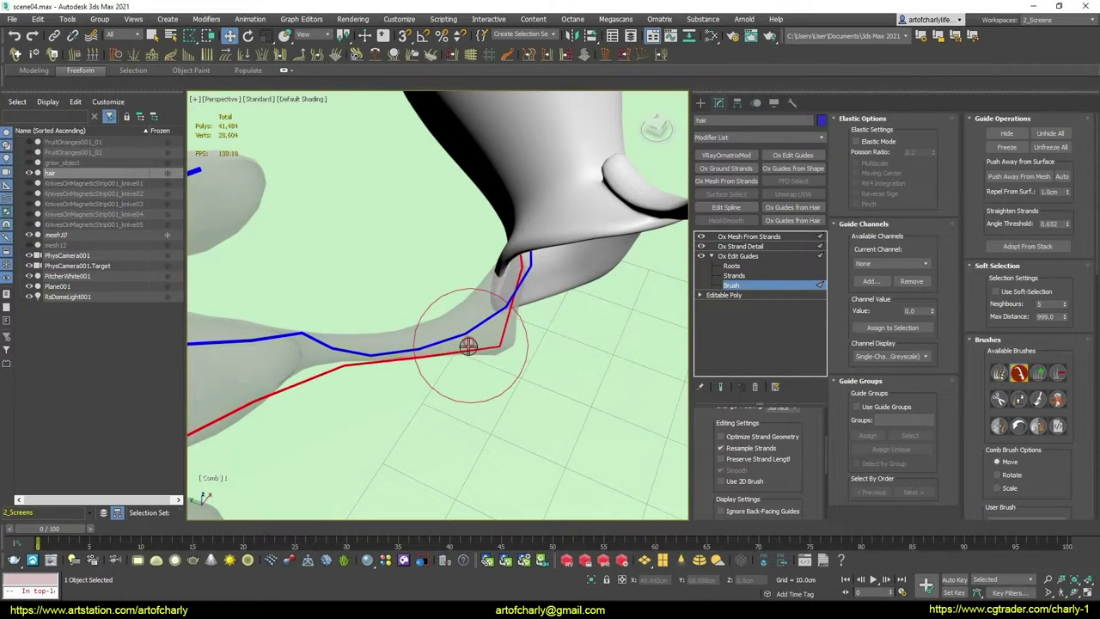
left_click_drag(466, 344, 495, 344)
middle_click_drag(495, 343, 422, 295, "alt")
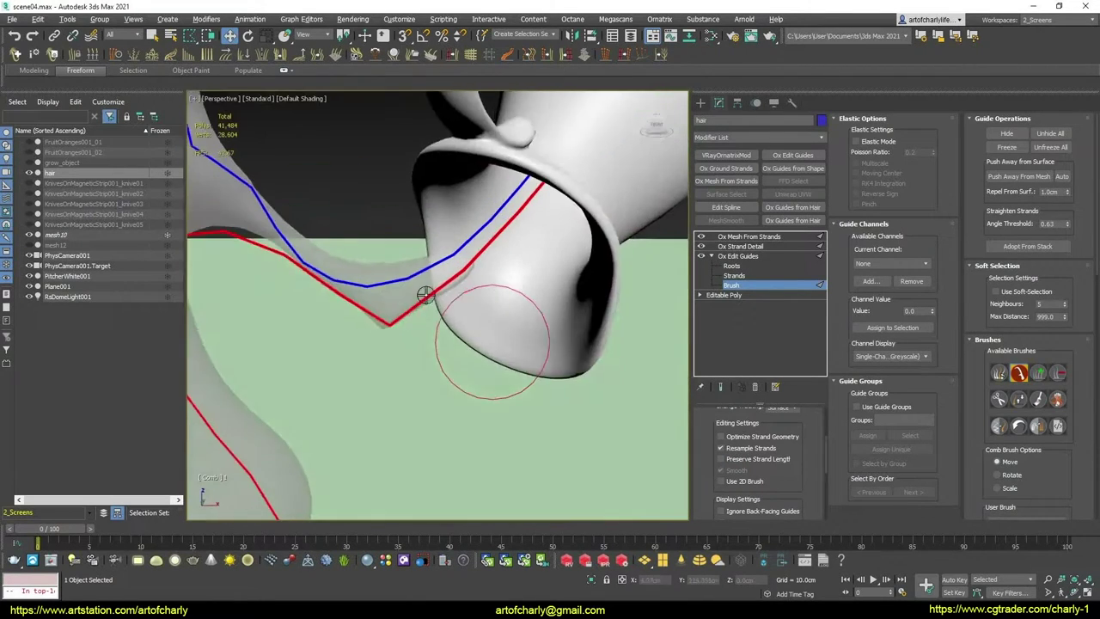
Comb the red guide along the mesh toward the ground, undoing one bad downward stroke
scroll(430, 319, "down", 3)
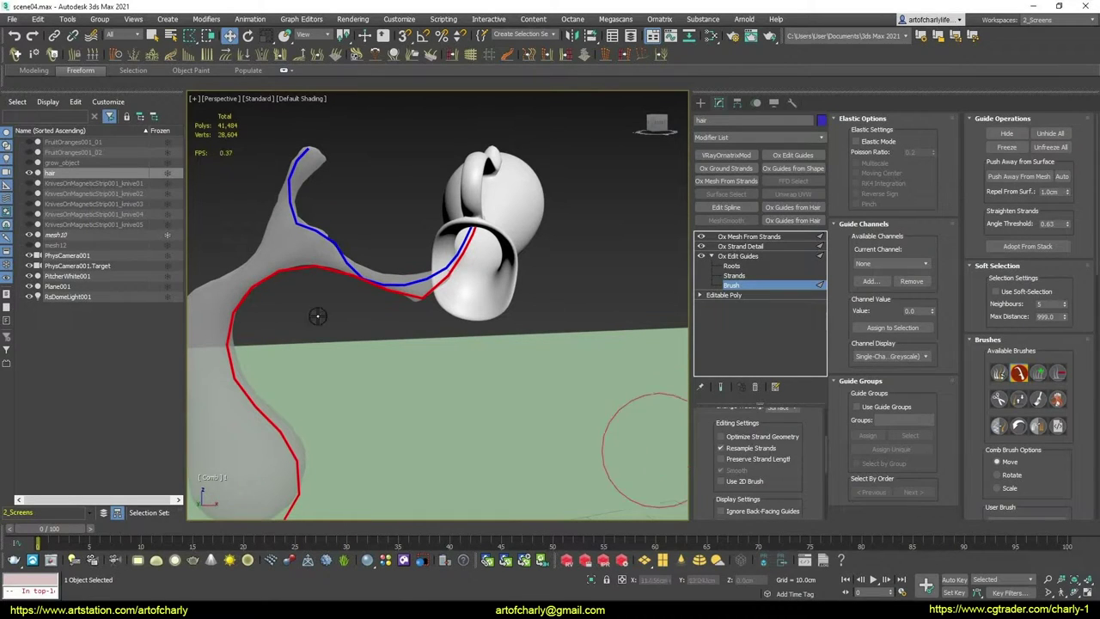
middle_click_drag(314, 314, 471, 364, "alt")
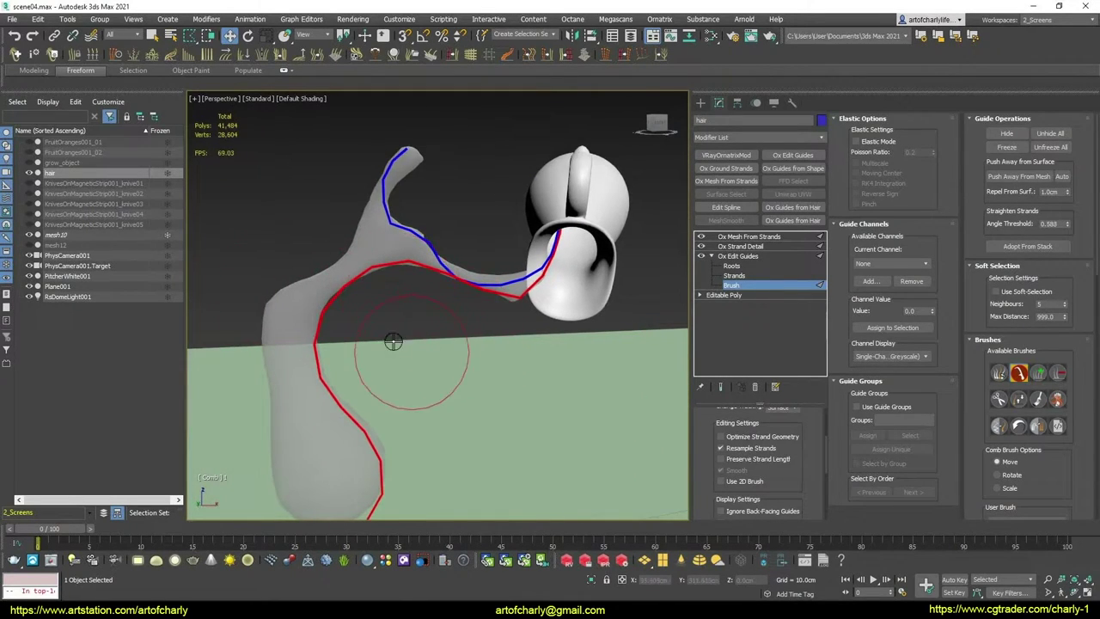
mouse_move(395, 293)
middle_mouse_down()
mouse_move(442, 235)
mouse_move(511, 237)
mouse_move(435, 283)
mouse_move(412, 283)
mouse_move(467, 300)
mouse_move(457, 321)
mouse_move(322, 290)
mouse_move(446, 387)
mouse_move(449, 361)
mouse_move(481, 329)
mouse_move(468, 351)
mouse_move(410, 338)
mouse_move(431, 295)
middle_mouse_up()
scroll(469, 351, "down", 2)
scroll(464, 350, "down", 2)
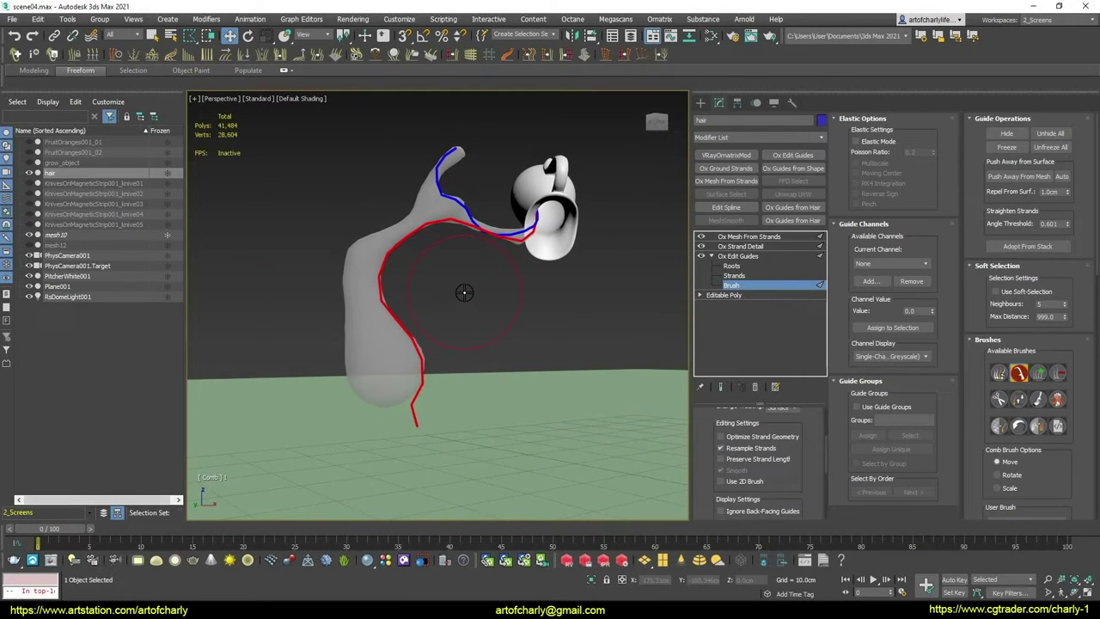
scroll(413, 220, "up", 2)
scroll(434, 215, "up", 2)
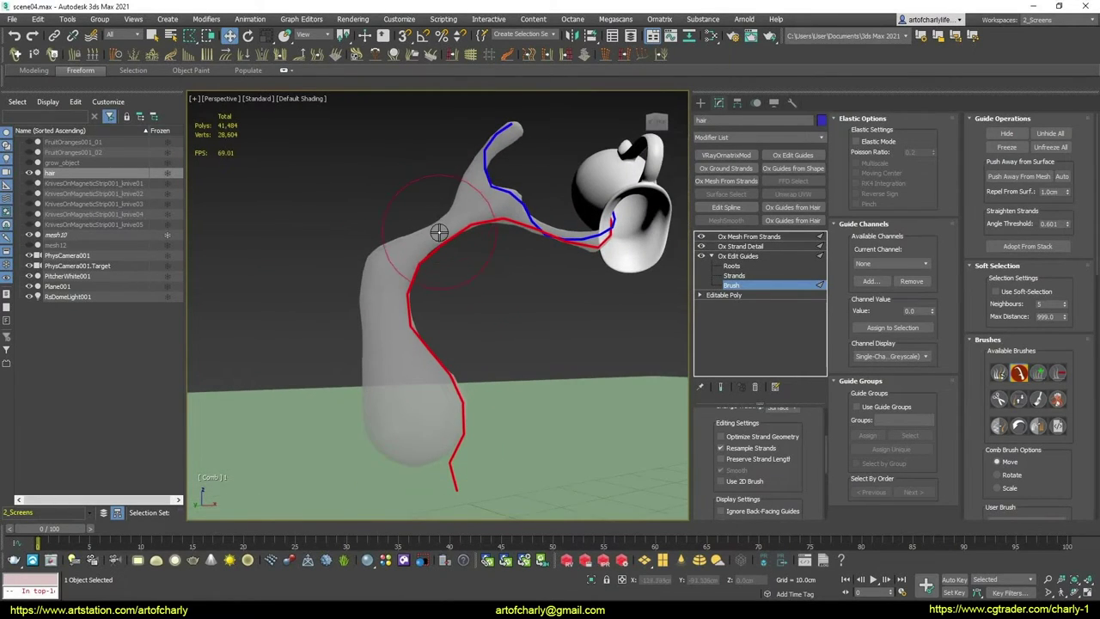
mouse_move(449, 229)
middle_mouse_down("alt")
mouse_move(456, 248)
mouse_move(404, 266)
mouse_move(464, 249)
mouse_move(417, 237)
mouse_move(535, 294)
mouse_move(441, 287)
mouse_move(463, 261)
mouse_move(442, 278)
middle_mouse_up("alt")
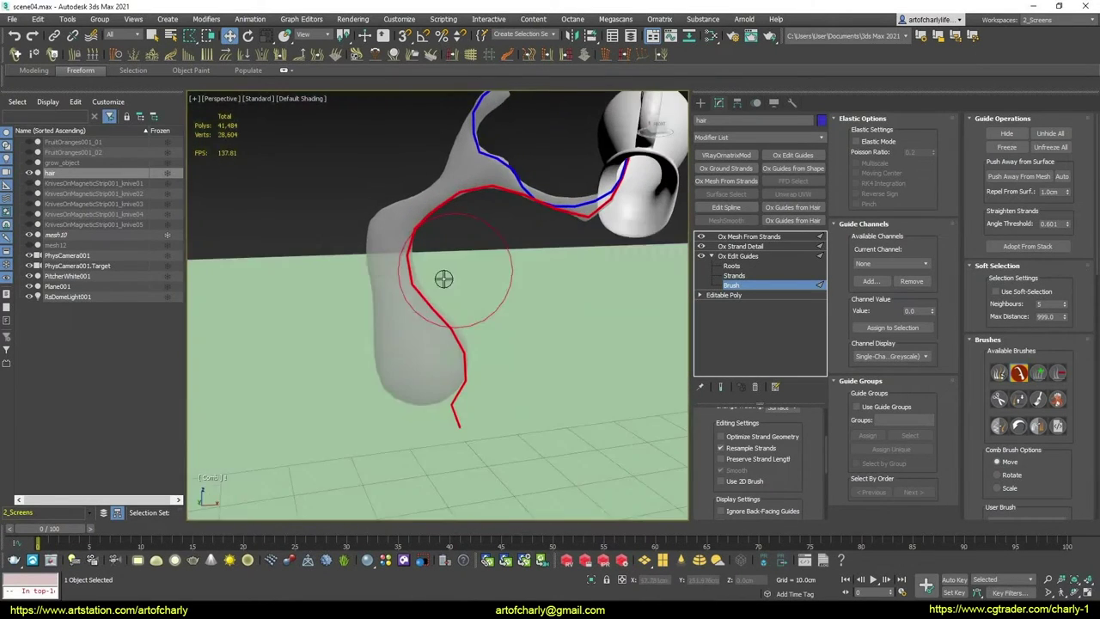
mouse_move(379, 236)
left_mouse_down()
mouse_move(424, 245)
mouse_move(504, 140)
left_mouse_up()
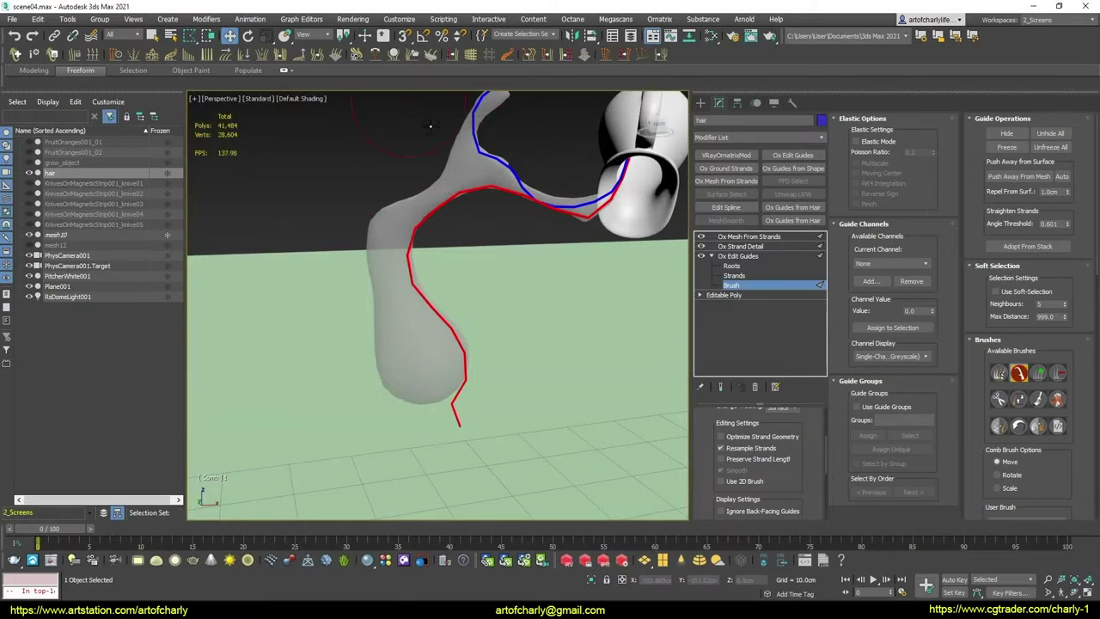
mouse_move(468, 193)
middle_mouse_down("alt")
mouse_move(437, 233)
mouse_move(483, 221)
mouse_move(449, 228)
mouse_move(430, 216)
middle_mouse_up("alt")
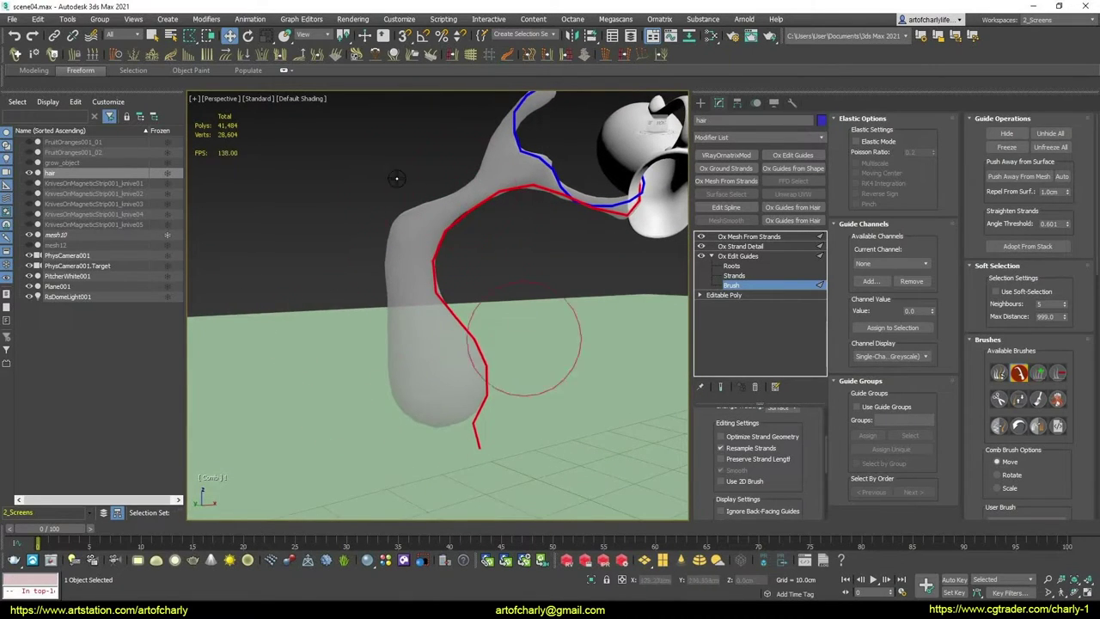
left_click_drag(413, 220, 450, 381)
key("ctrl+z")
mouse_move(503, 263)
middle_mouse_down("alt")
mouse_move(441, 277)
mouse_move(574, 233)
middle_mouse_up("alt")
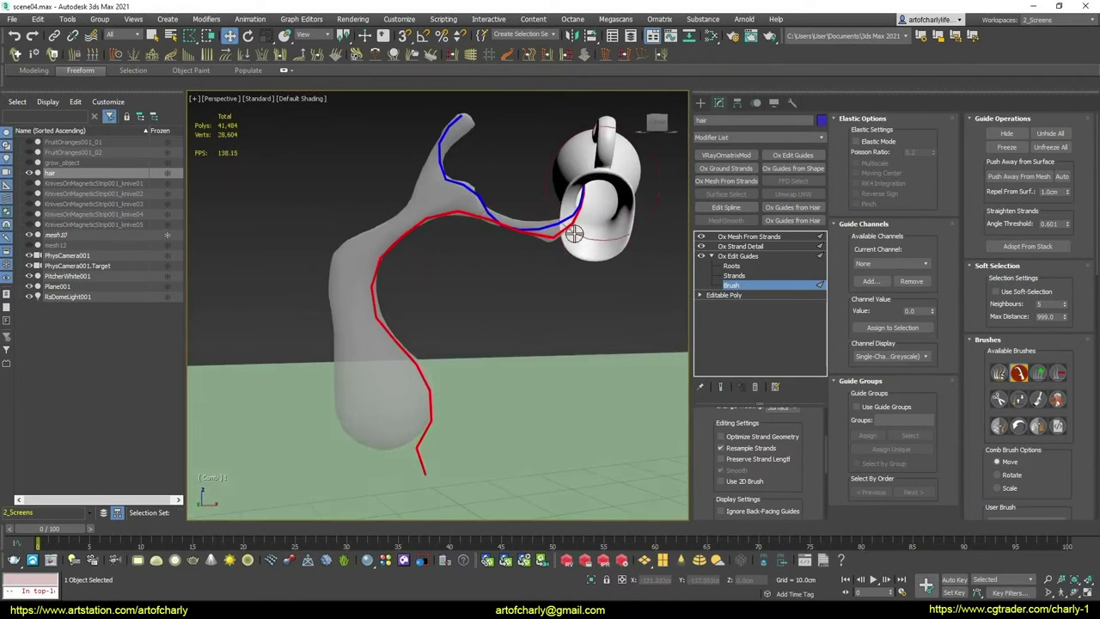
Bring up the Spline shape types in the Create panel's Shapes category
left_click(699, 103)
left_click(333, 278)
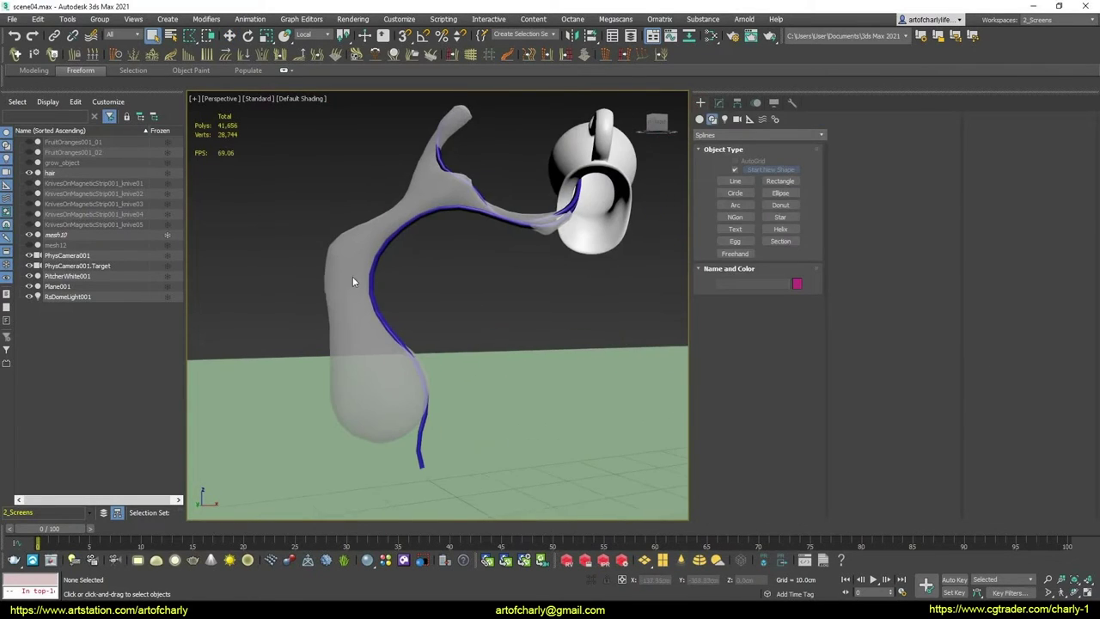
middle_click_drag(353, 277, 354, 248, "alt")
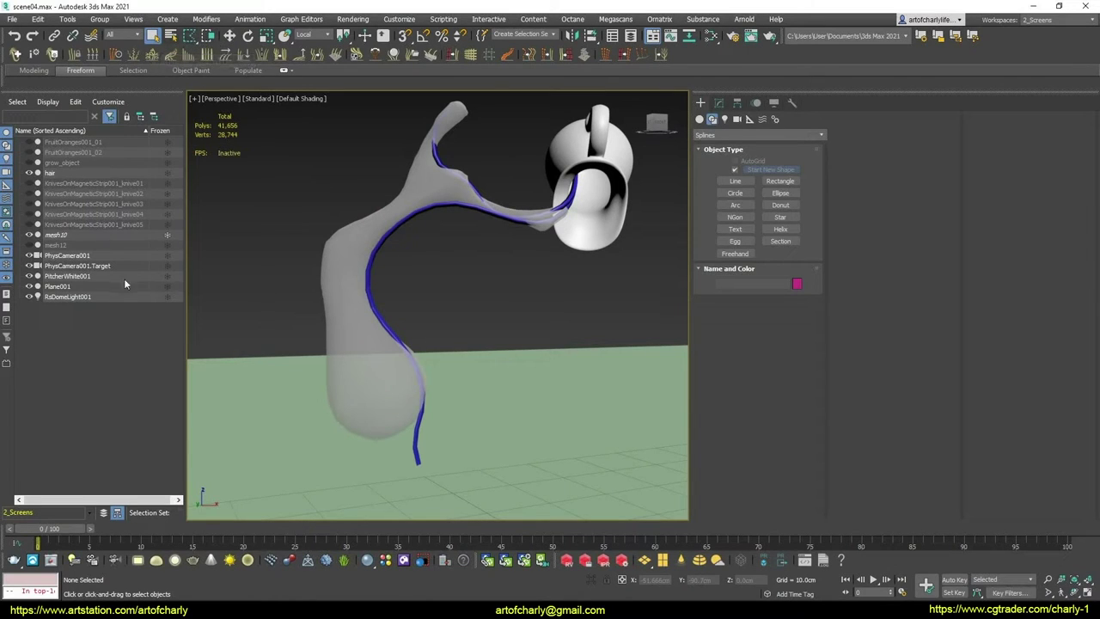
Unfreeze and select mesh10, then turn off see-through with Alt+X so it shows solid
left_click(166, 236)
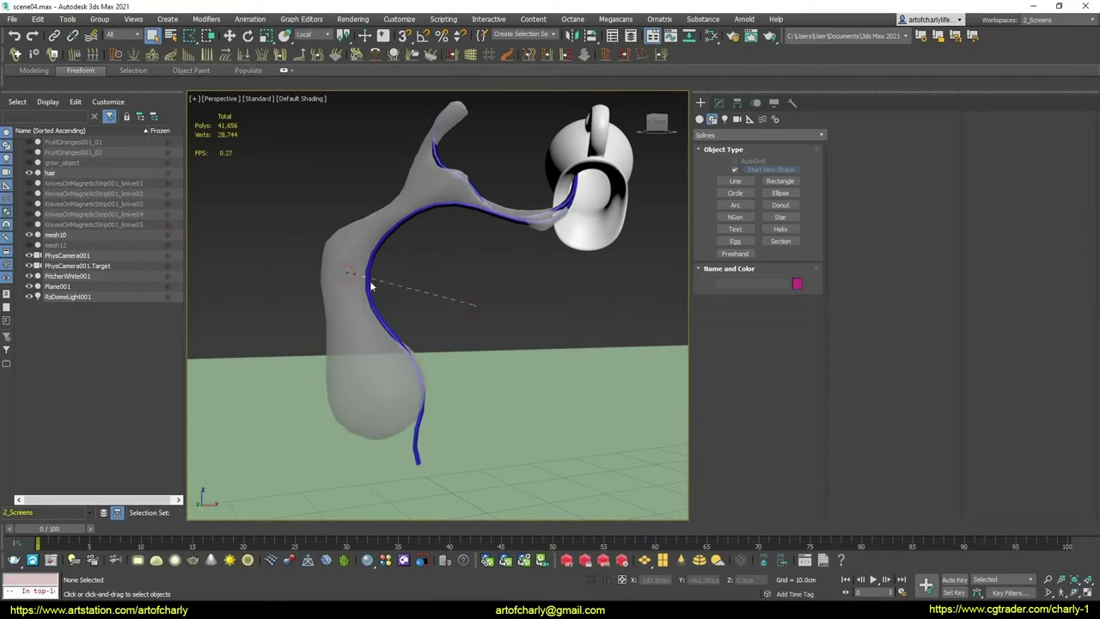
left_click(340, 258)
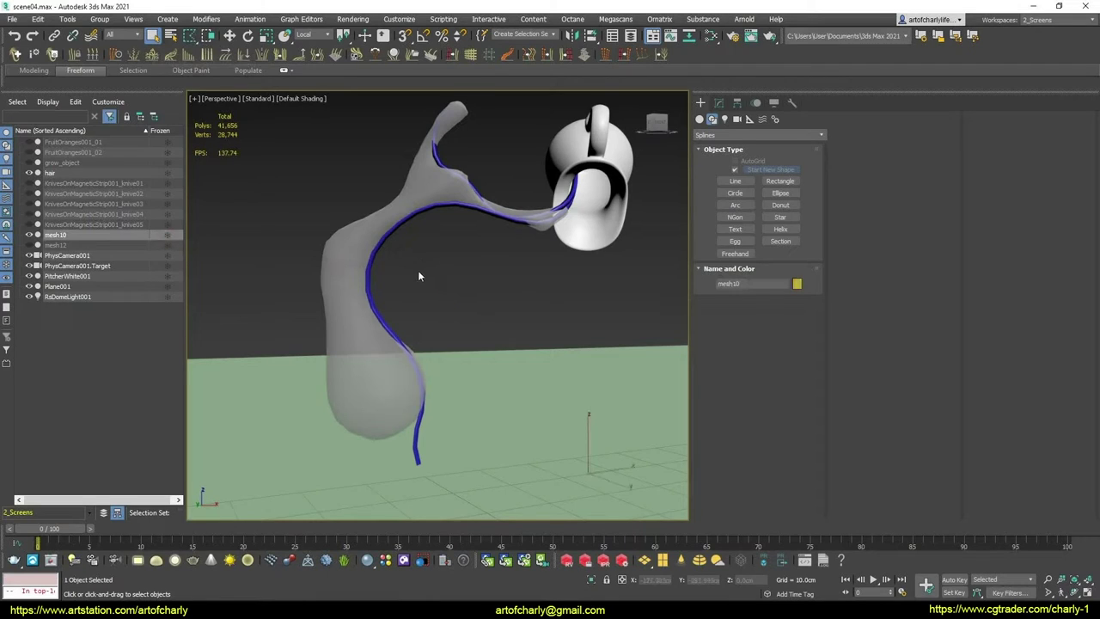
middle_click_drag(418, 276, 355, 236, "alt")
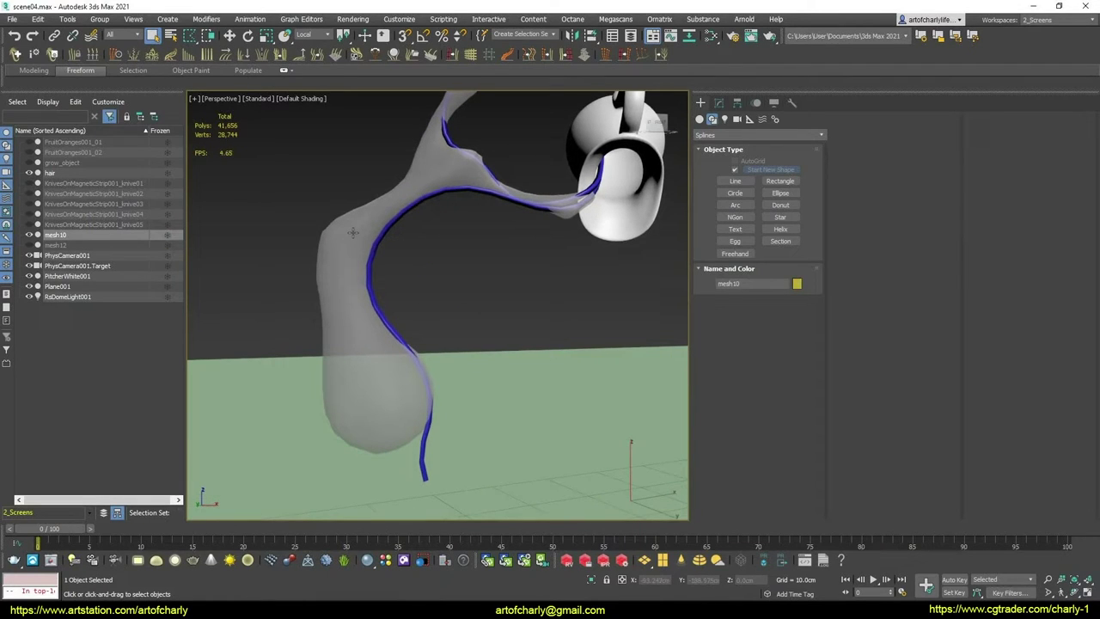
key("alt+x")
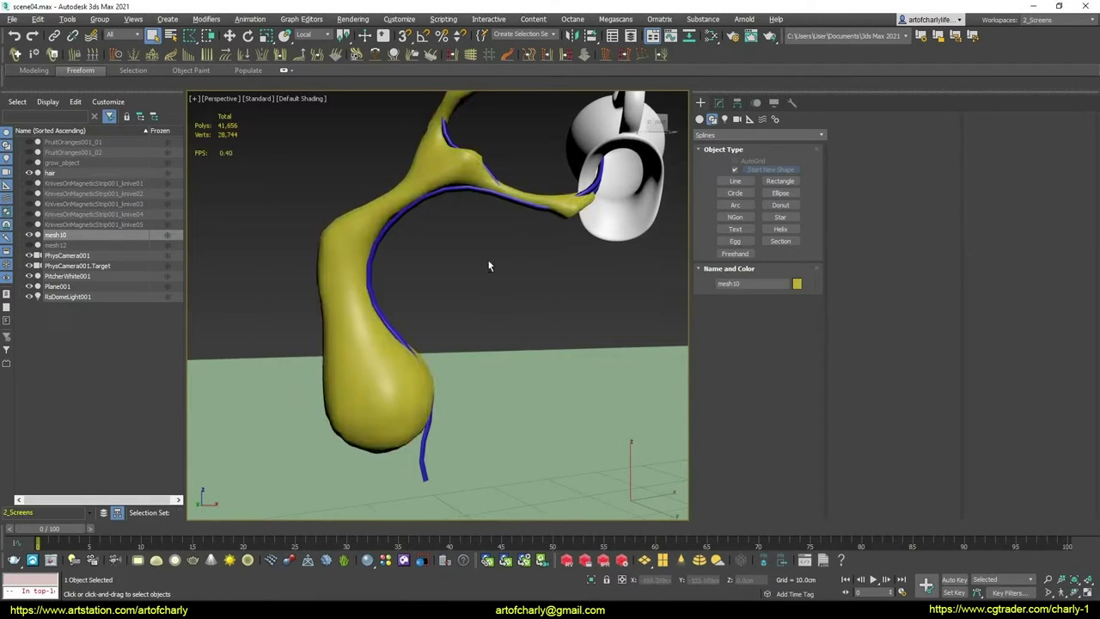
mouse_move(487, 266)
middle_mouse_down("alt")
mouse_move(614, 276)
mouse_move(473, 254)
mouse_move(501, 263)
mouse_move(449, 272)
mouse_move(432, 246)
mouse_move(458, 260)
mouse_move(369, 227)
middle_mouse_up("alt")
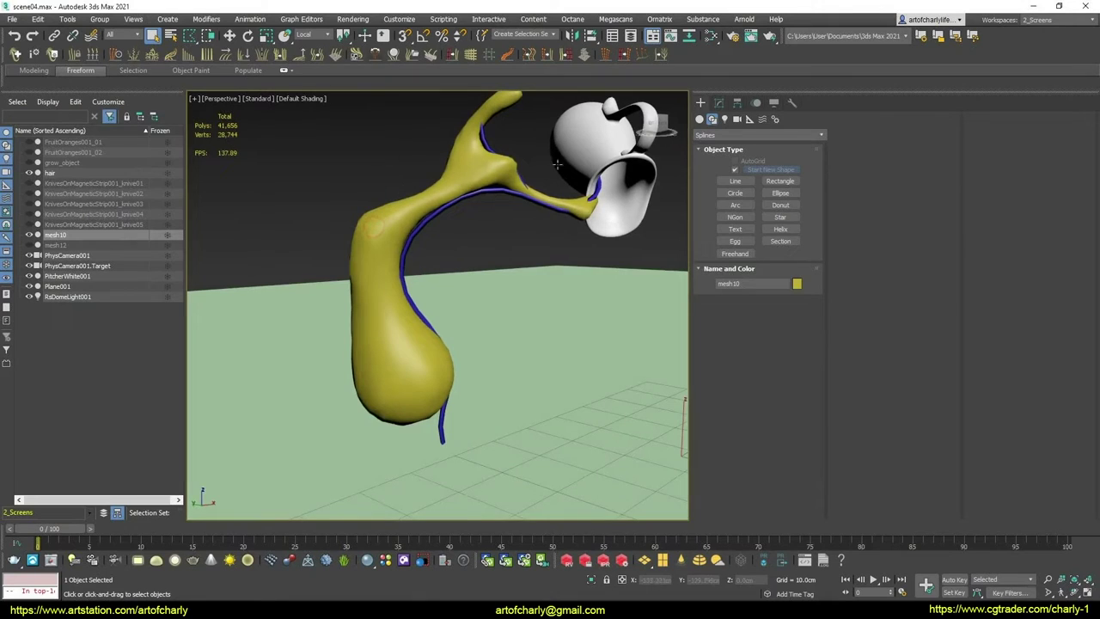
With the Freehand tool, draw the first two splines down the pear-shaped mesh
left_click(734, 254)
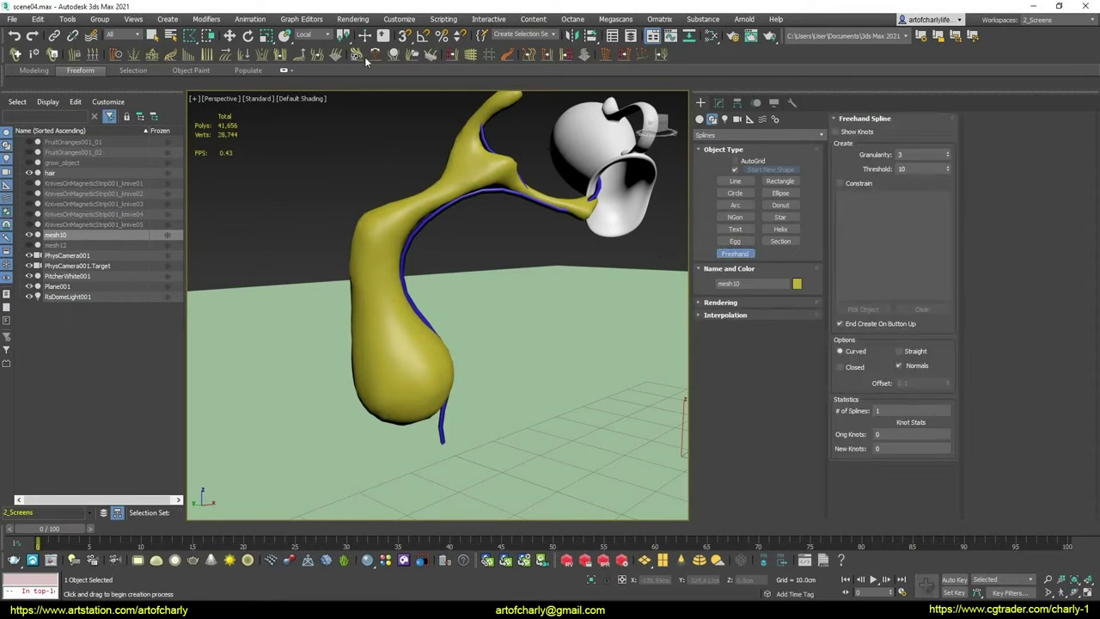
scroll(394, 305, "up", 2)
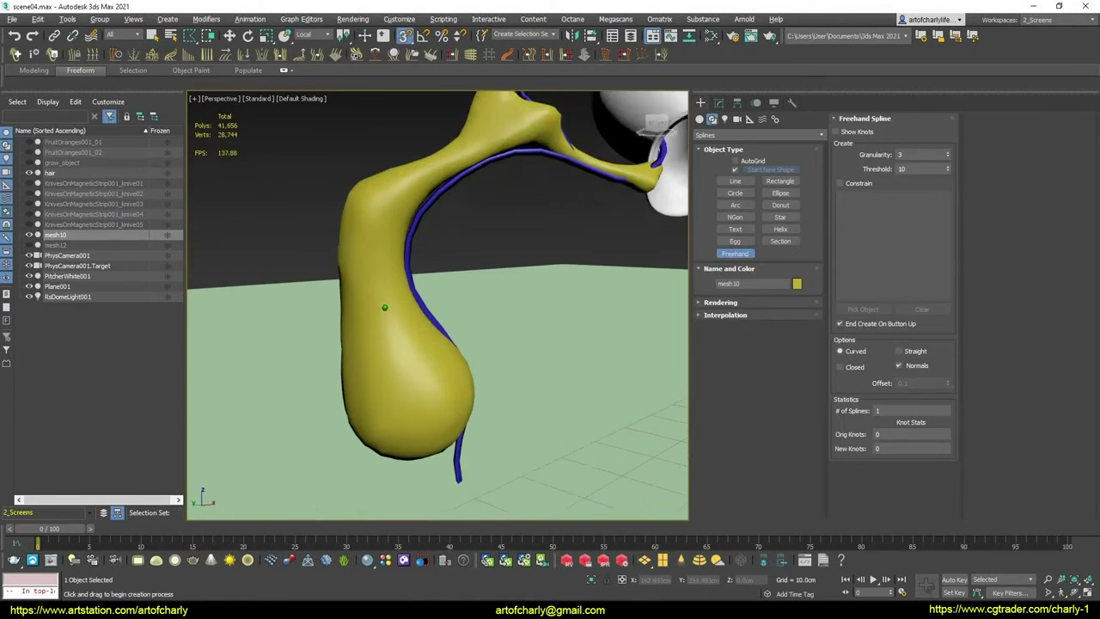
scroll(390, 296, "up", 2)
scroll(388, 285, "up", 2)
scroll(393, 282, "up", 1)
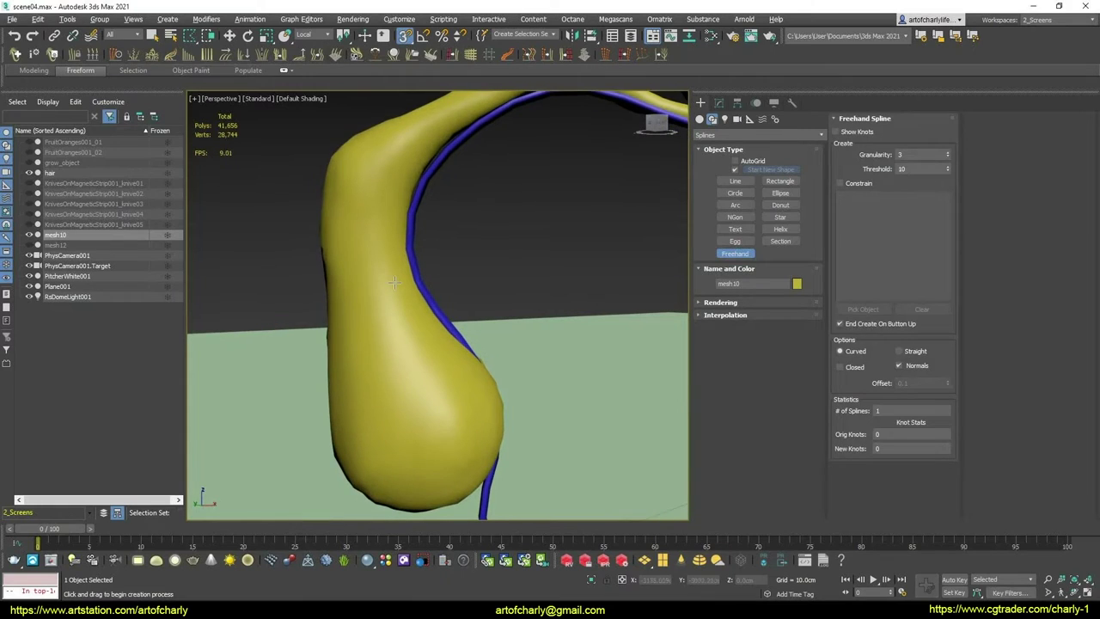
scroll(378, 266, "up", 1)
scroll(394, 250, "down", 2)
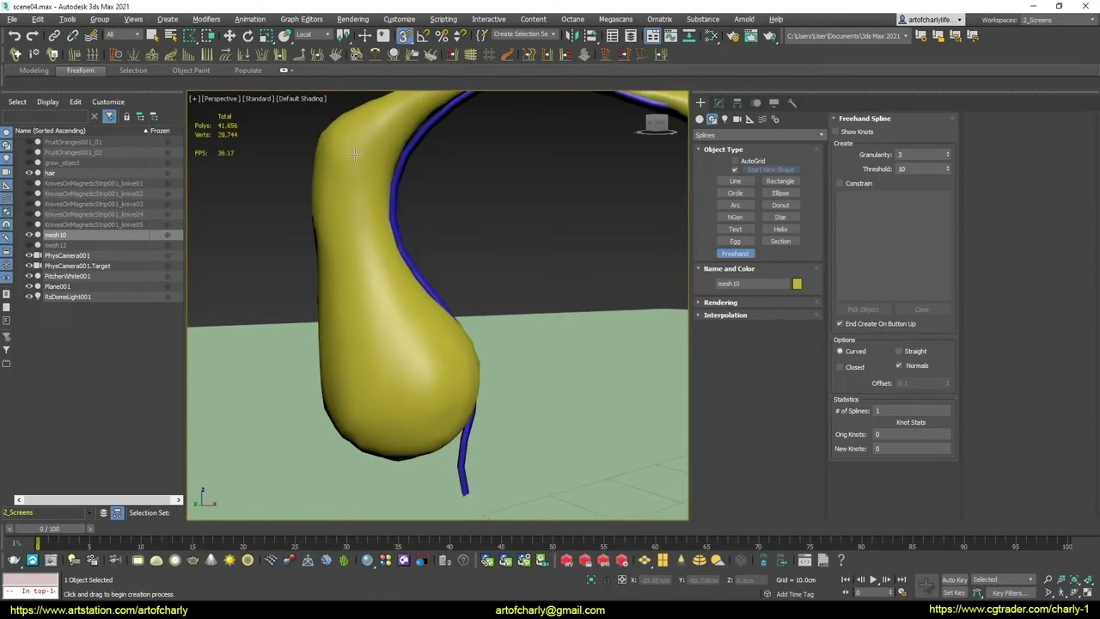
left_click_drag(357, 133, 364, 254)
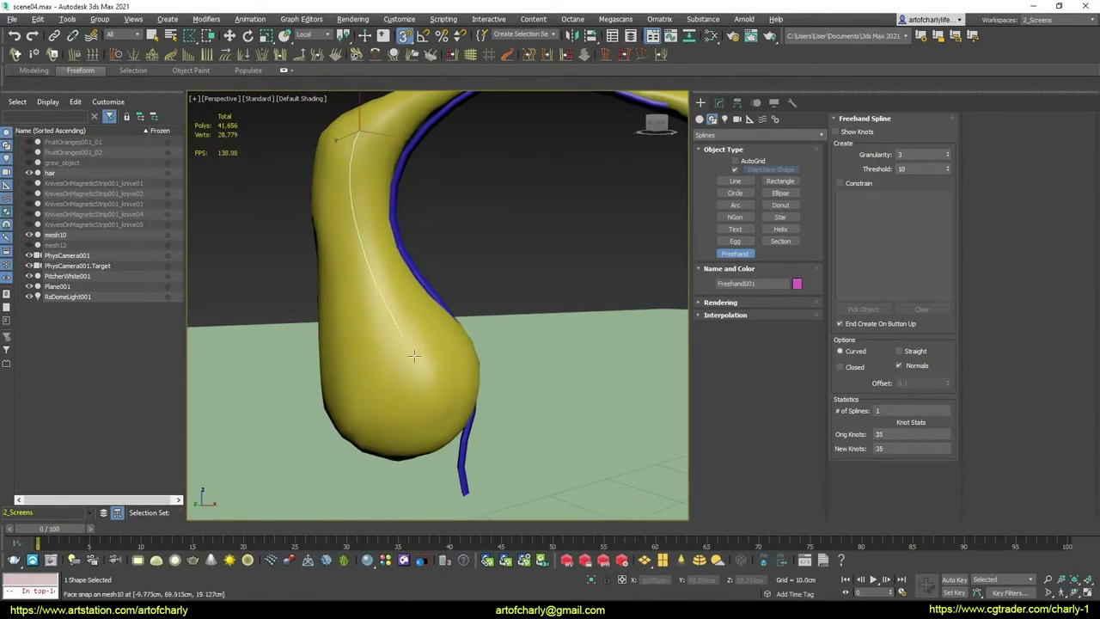
left_click_drag(414, 355, 440, 429)
middle_click_drag(440, 429, 399, 305, "alt")
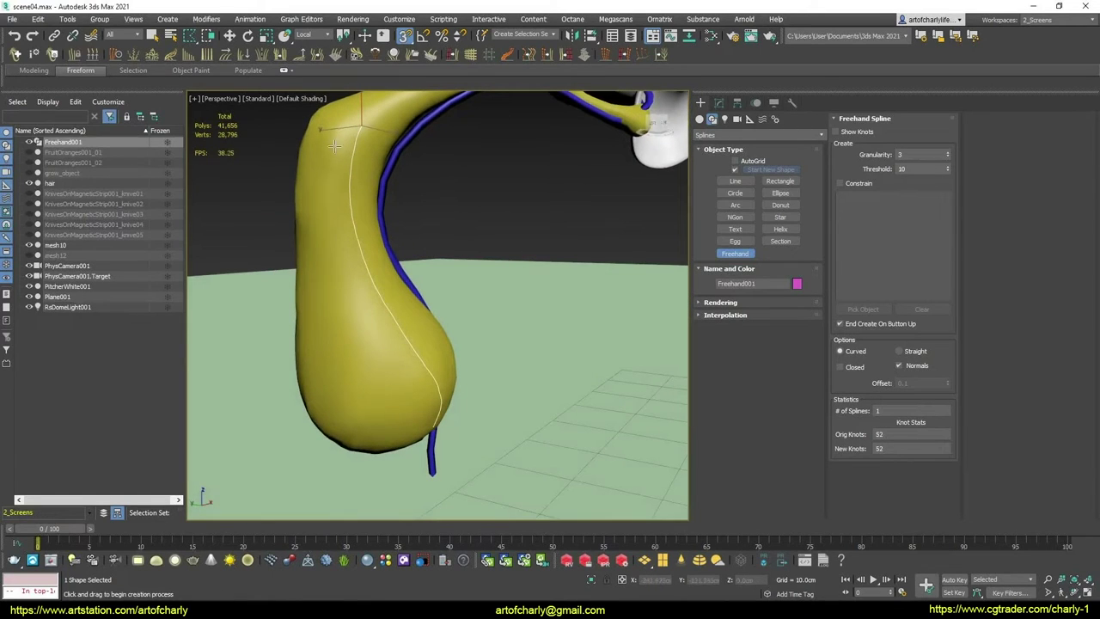
left_click_drag(334, 146, 397, 450)
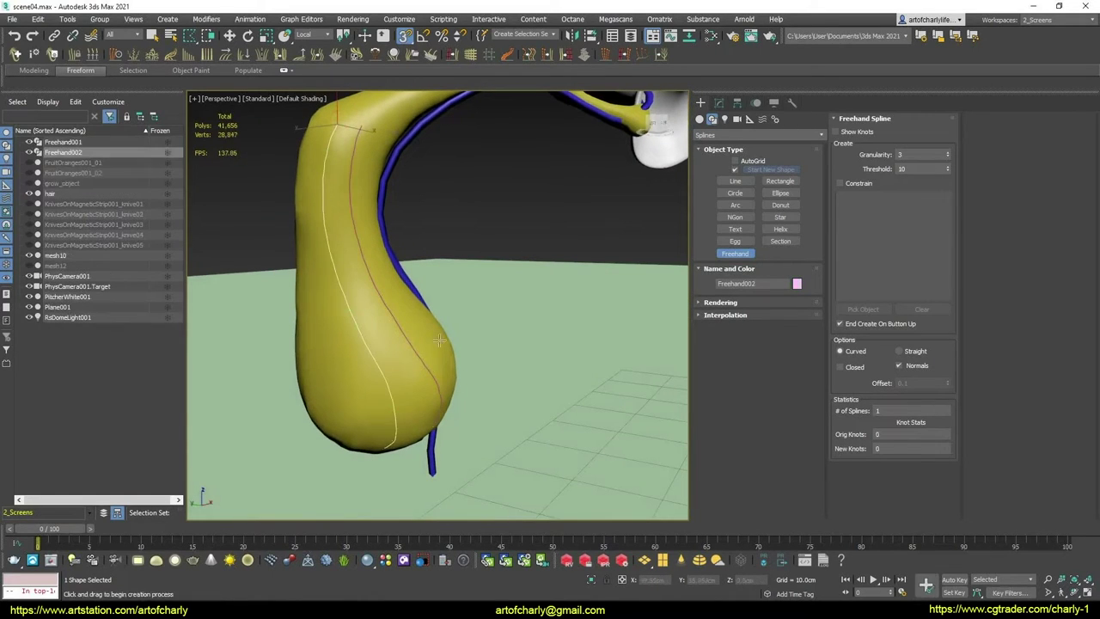
Draw the third, fourth and fifth freehand splines down other sides of the pear
middle_click_drag(439, 341, 376, 131, "alt")
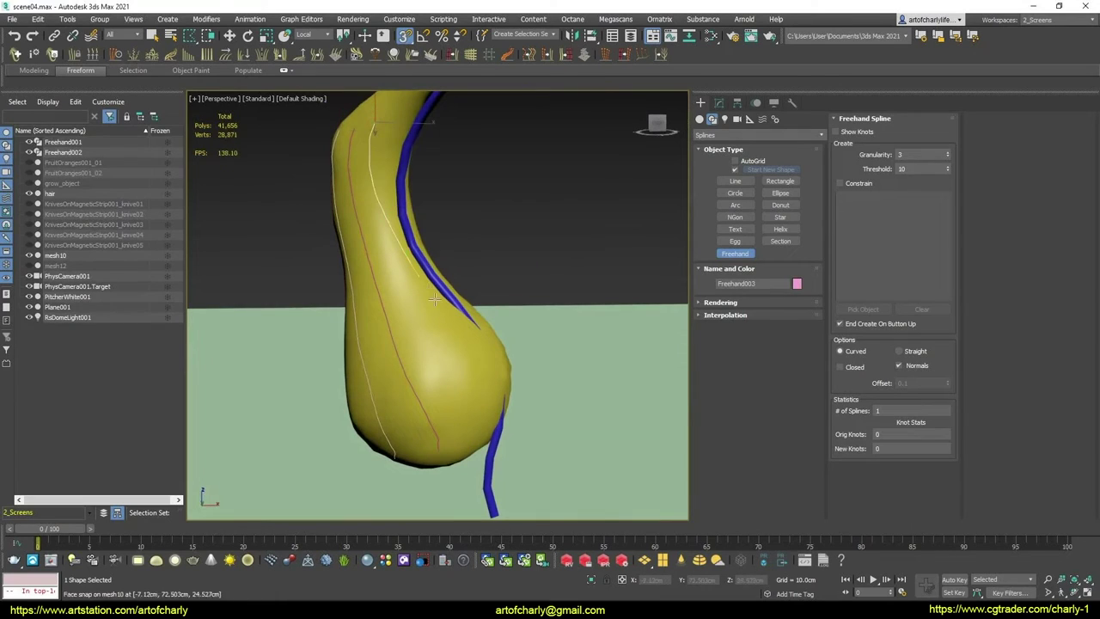
left_click_drag(483, 417, 481, 447)
middle_click_drag(481, 447, 363, 222, "alt")
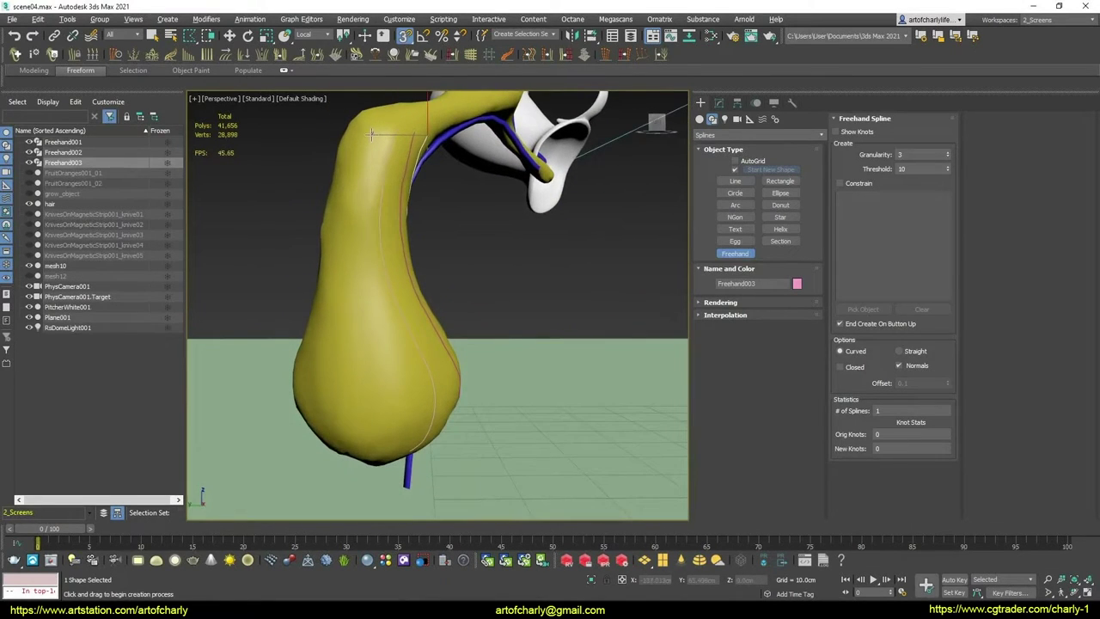
mouse_move(371, 135)
left_mouse_down()
mouse_move(347, 222)
mouse_move(354, 361)
mouse_move(382, 464)
left_mouse_up()
mouse_move(383, 464)
middle_mouse_down("alt")
mouse_move(411, 332)
mouse_move(401, 220)
middle_mouse_up("alt")
left_click(401, 218)
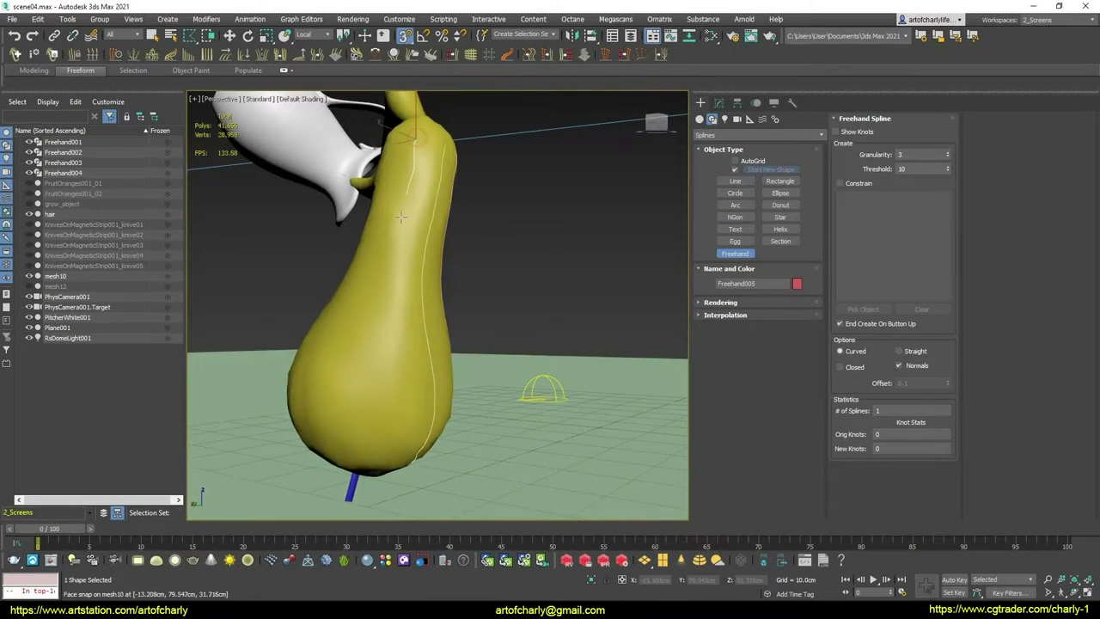
left_click_drag(346, 350, 344, 449)
Draw freehand splines six through nine down the pear, ending with Freehand009
mouse_move(372, 375)
middle_mouse_down("alt")
mouse_move(387, 305)
mouse_move(404, 292)
middle_mouse_up("alt")
mouse_move(378, 128)
left_mouse_down()
mouse_move(371, 292)
mouse_move(328, 403)
left_mouse_up()
mouse_move(327, 404)
middle_mouse_down("alt")
mouse_move(483, 295)
mouse_move(462, 297)
mouse_move(413, 133)
middle_mouse_up("alt")
left_click_drag(412, 133, 374, 442)
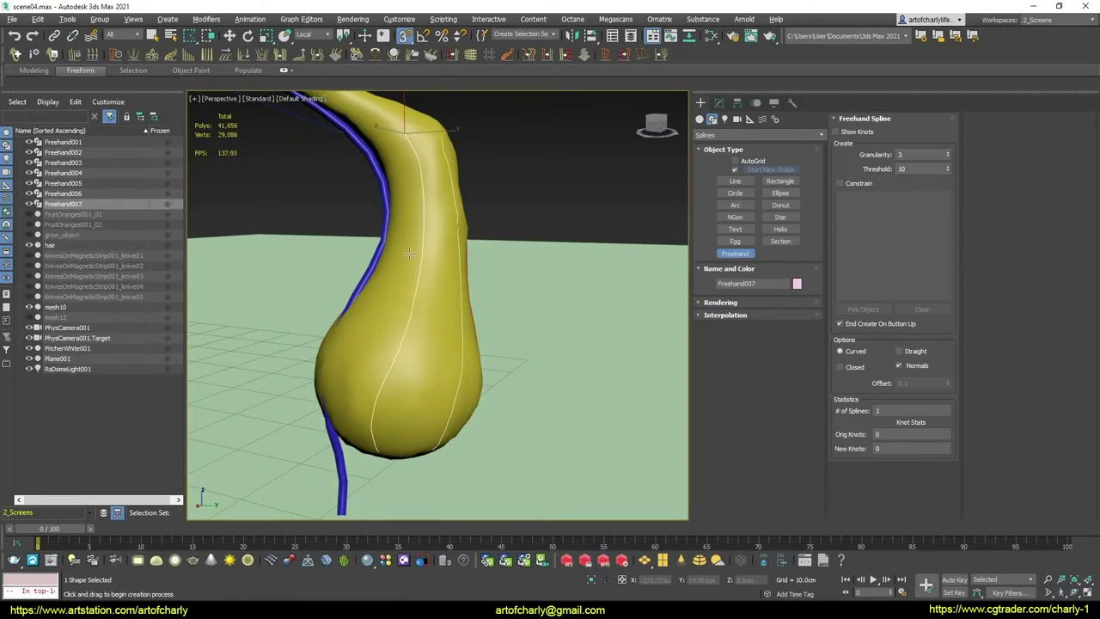
mouse_move(374, 443)
middle_mouse_down("alt")
mouse_move(468, 282)
mouse_move(419, 179)
middle_mouse_up("alt")
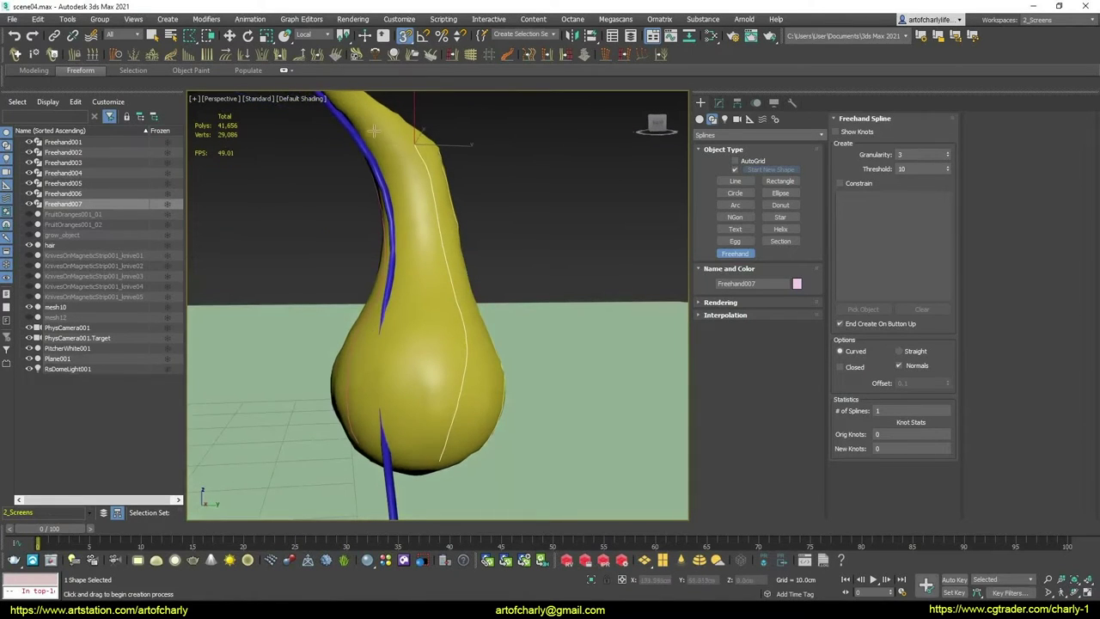
left_click_drag(374, 130, 415, 235)
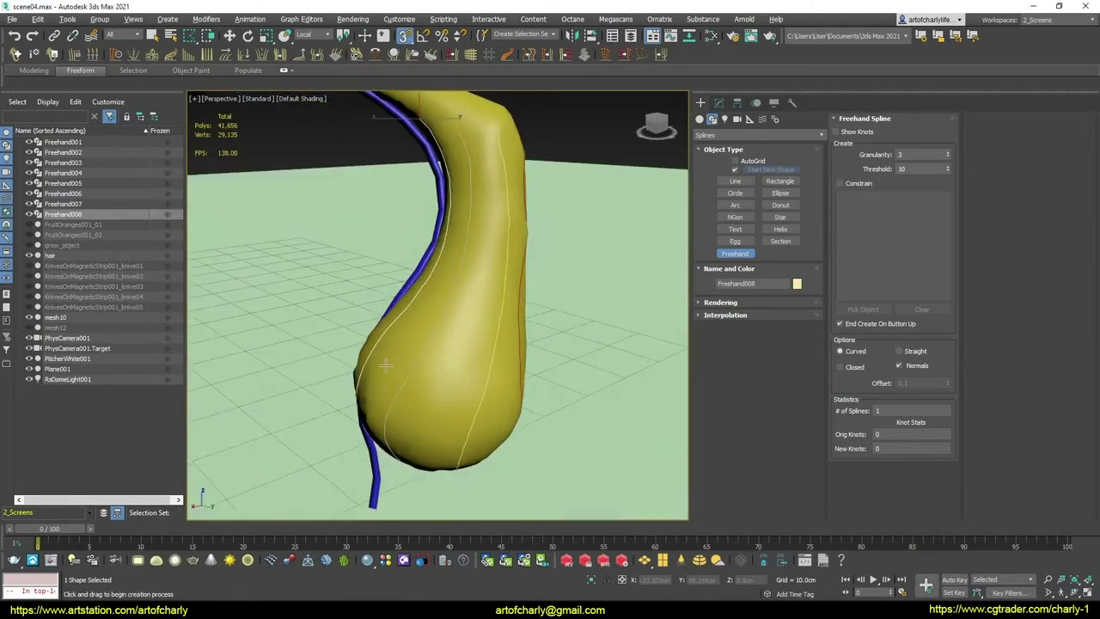
mouse_move(439, 404)
middle_mouse_down("alt")
mouse_move(472, 344)
mouse_move(396, 300)
mouse_move(432, 237)
middle_mouse_up("alt")
left_click_drag(445, 149, 428, 250)
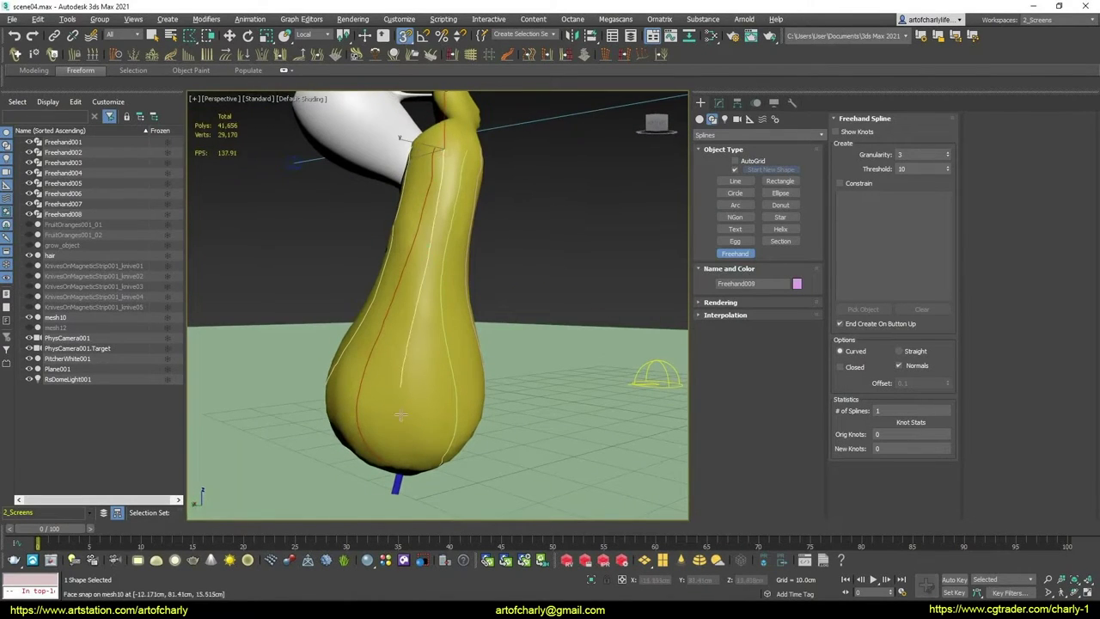
mouse_move(430, 411)
middle_mouse_down("alt")
mouse_move(421, 306)
mouse_move(396, 291)
mouse_move(441, 265)
middle_mouse_up("alt")
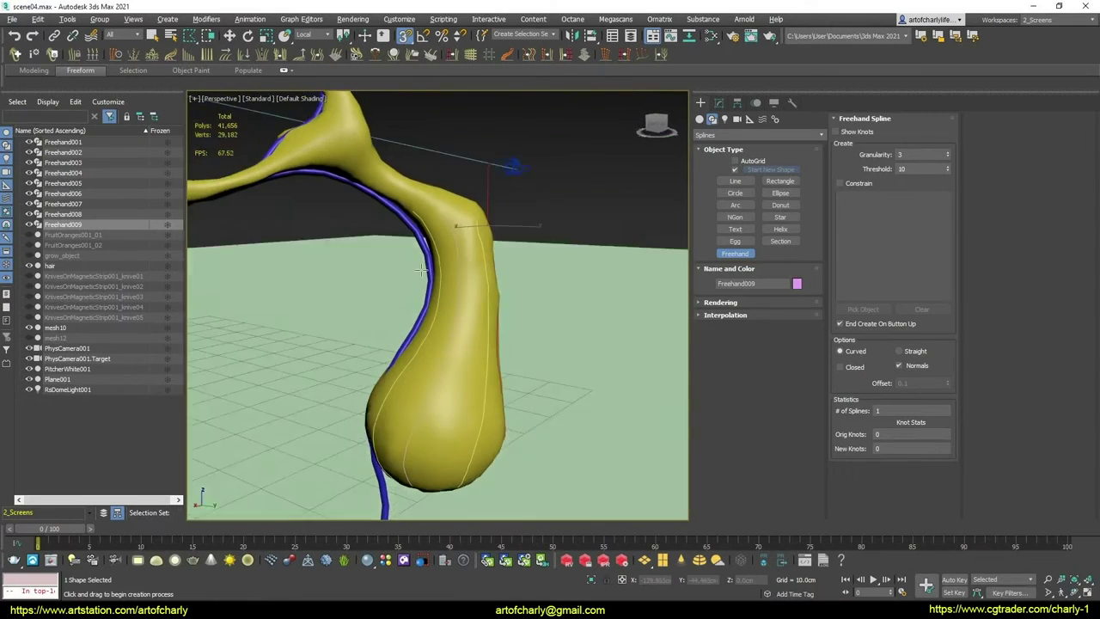
Draw Freehand010 along the tube starting from the upper fork
scroll(445, 265, "up", 2)
scroll(446, 265, "up", 2)
scroll(452, 258, "up", 2)
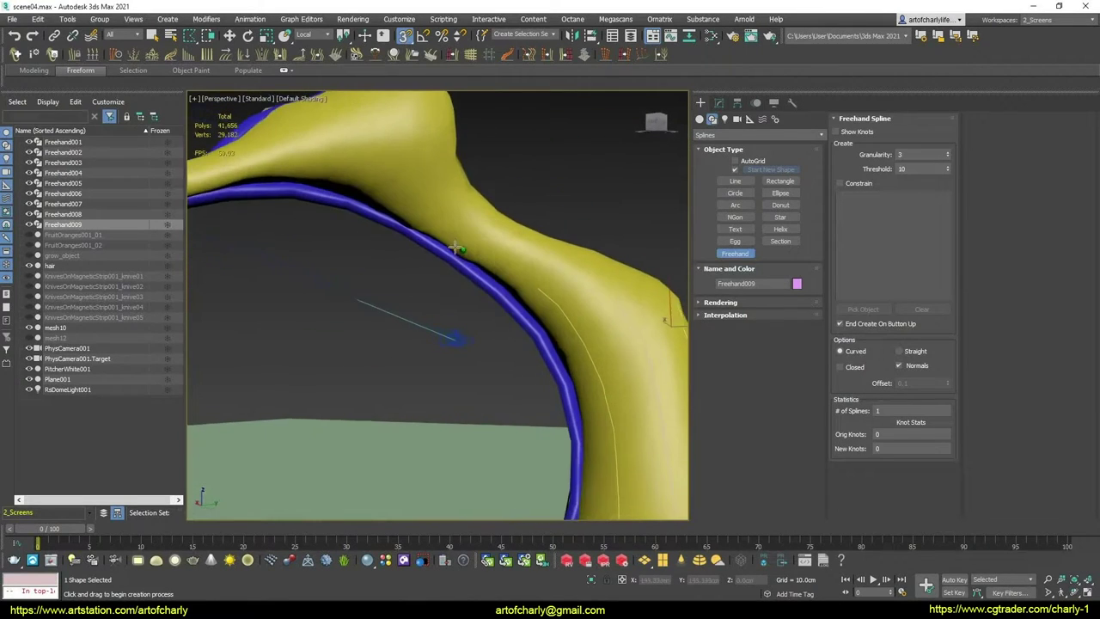
scroll(450, 267, "up", 2)
middle_click_drag(451, 267, 327, 211, "alt")
left_click_drag(327, 211, 461, 277)
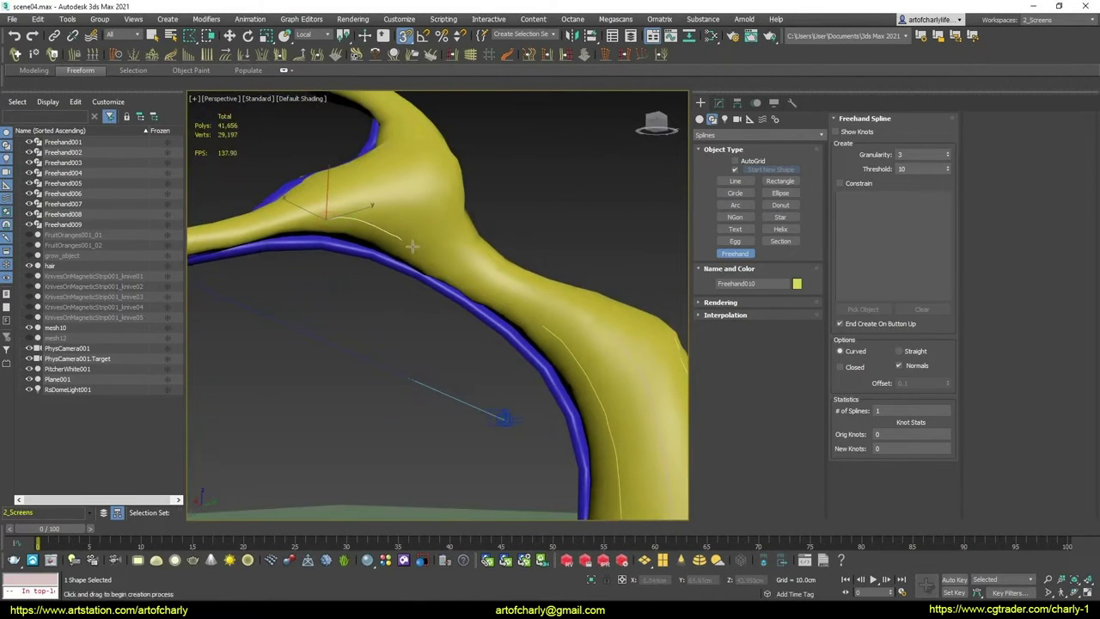
left_click_drag(537, 322, 576, 290)
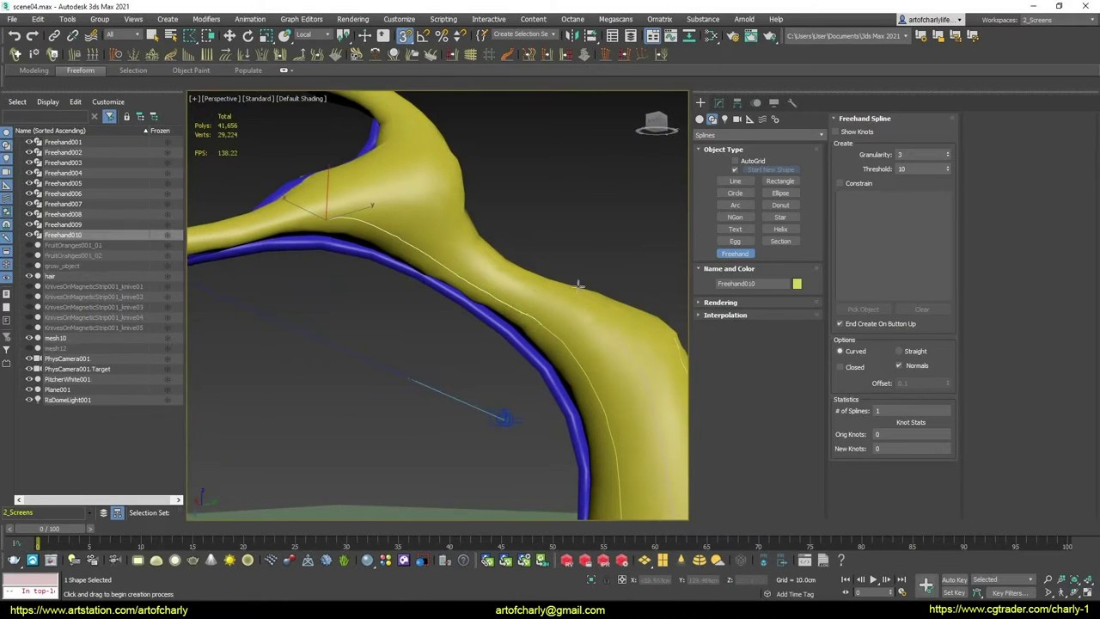
mouse_move(579, 287)
middle_mouse_down("alt")
mouse_move(593, 319)
mouse_move(569, 331)
mouse_move(515, 301)
middle_mouse_up("alt")
Draw more guide splines from the upper fork along the tube and its top edge
left_click_drag(341, 203, 609, 354)
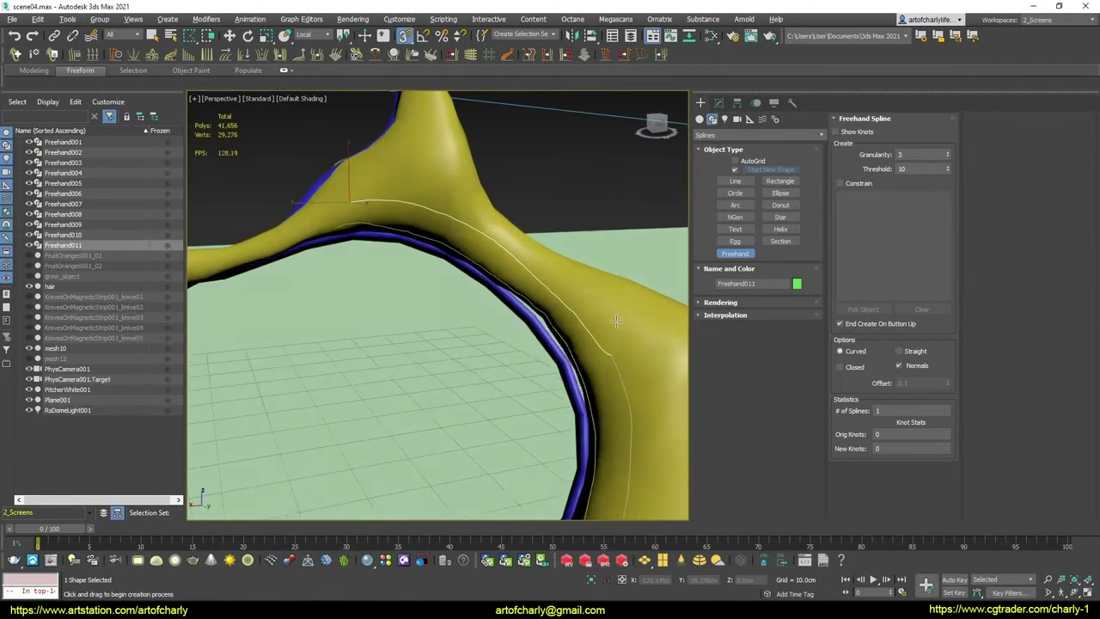
middle_click_drag(609, 354, 509, 236, "alt")
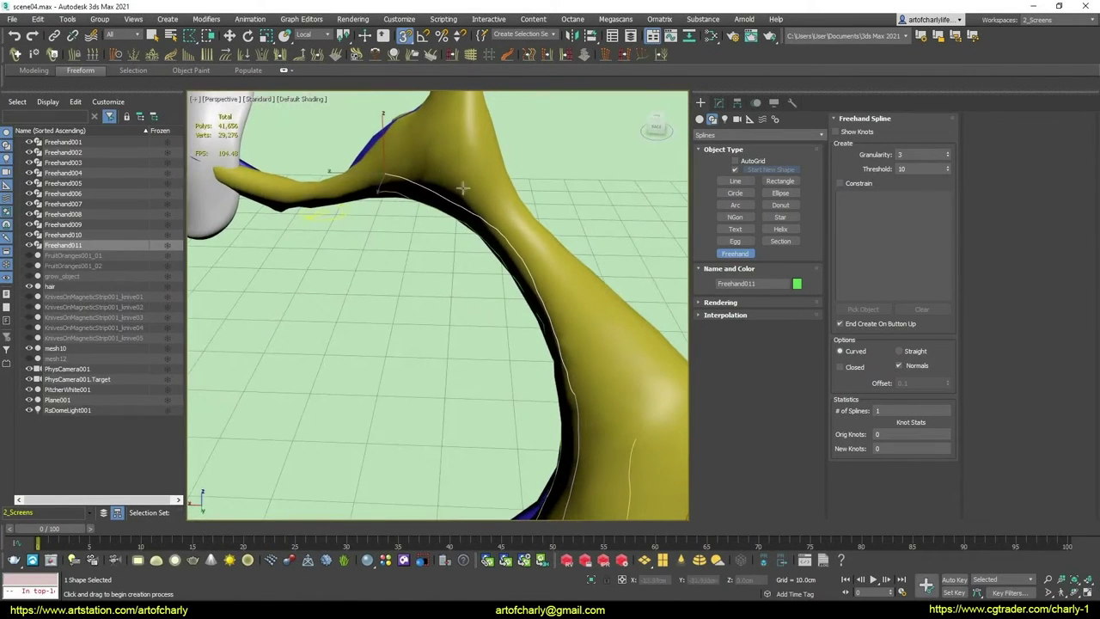
left_click_drag(438, 157, 631, 429)
mouse_move(642, 363)
middle_mouse_down("alt")
mouse_move(508, 365)
mouse_move(482, 335)
middle_mouse_up("alt")
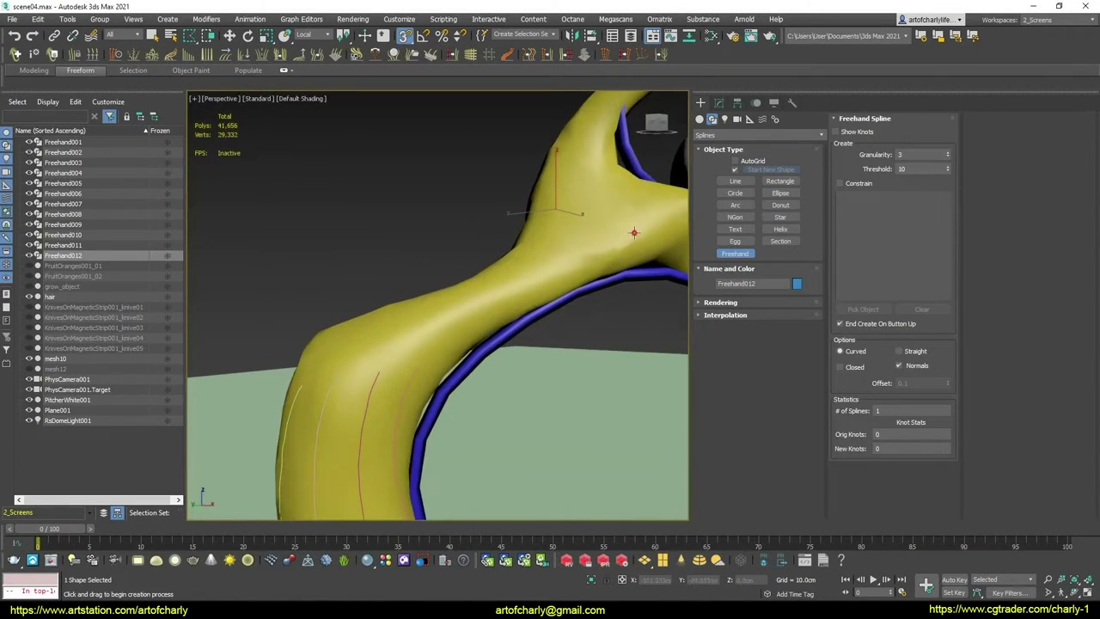
left_click_drag(634, 232, 482, 307)
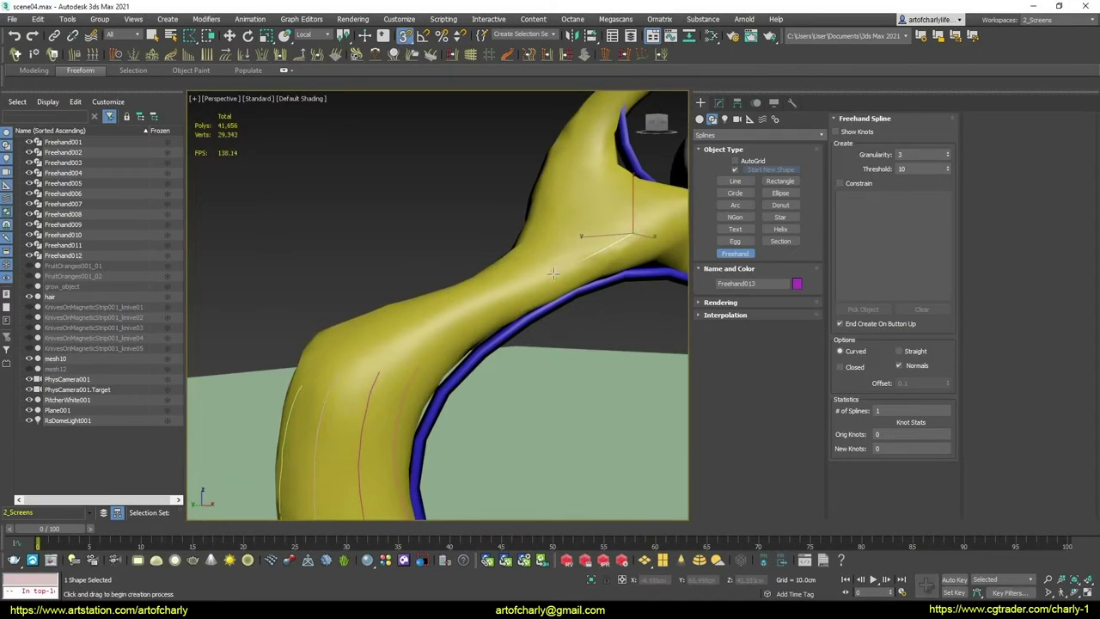
Exit Freehand, select mesh10 and try black and light grey object colour swatches
middle_click_drag(519, 284, 499, 284, "alt")
right_click(499, 284)
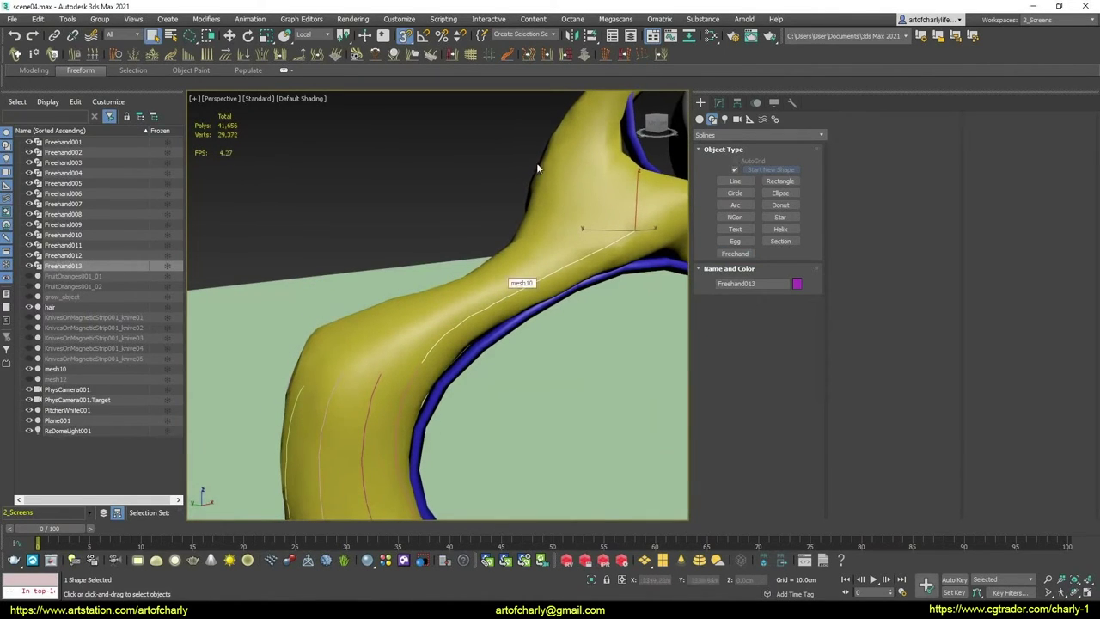
left_click(554, 150)
left_click(796, 284)
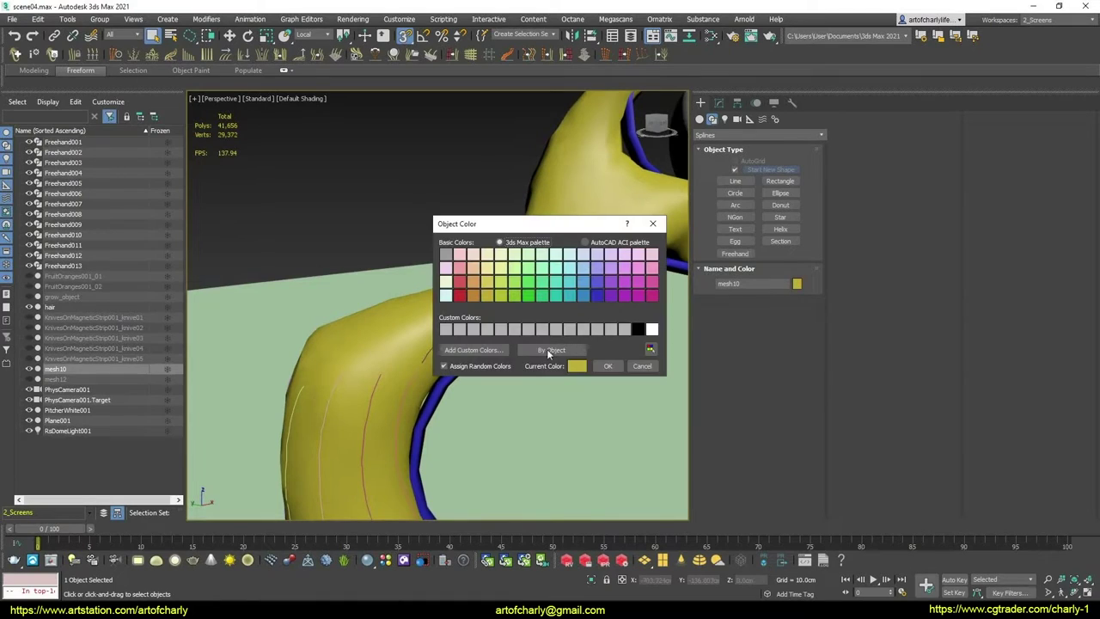
left_click(608, 367)
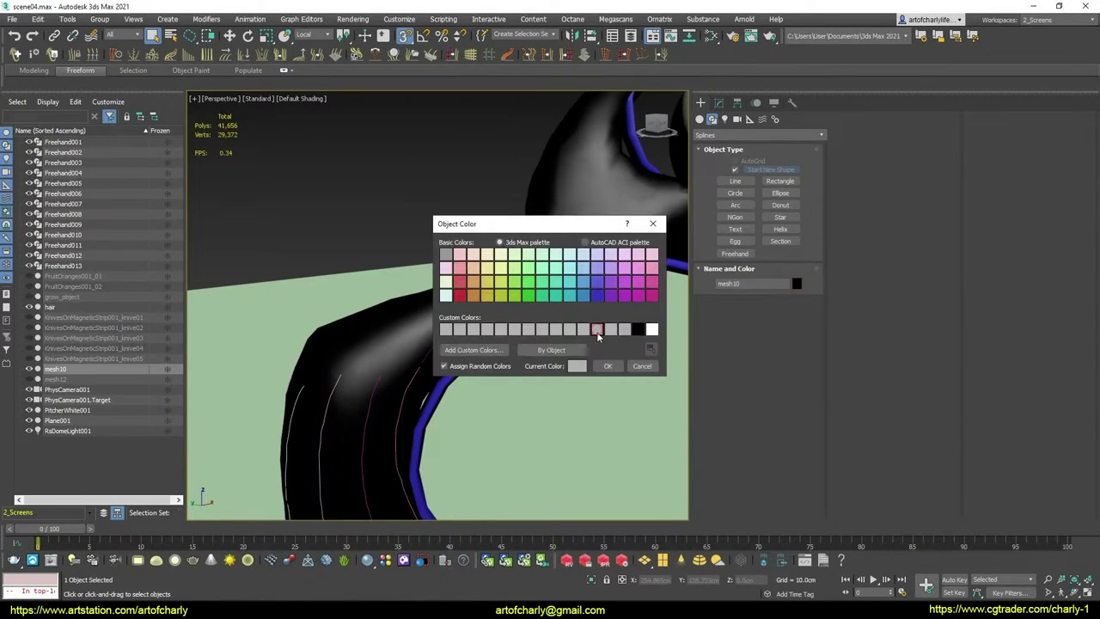
left_click(606, 366)
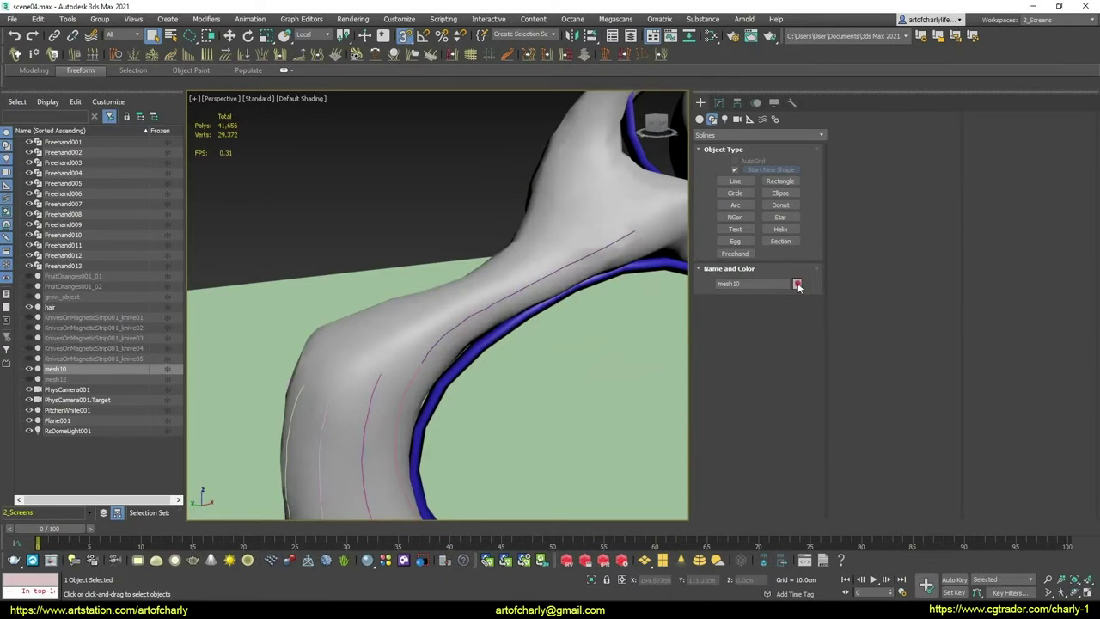
left_click(798, 284)
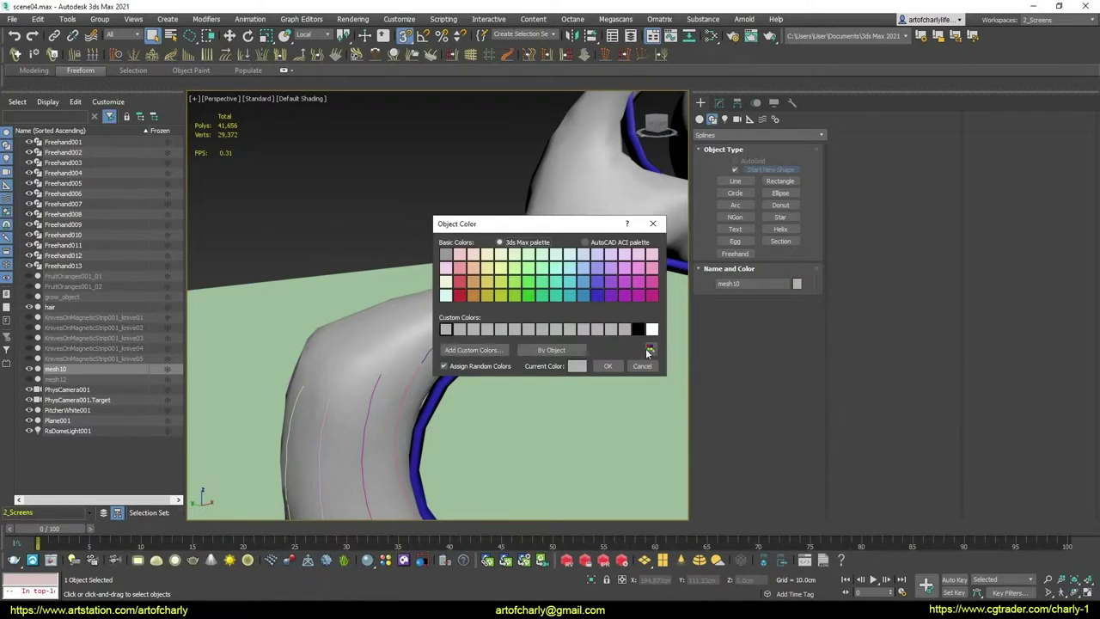
left_click(651, 349)
left_click(235, 320)
Create a near-black custom colour (RGB 12,12,12) and apply it to mesh10
left_click(482, 349)
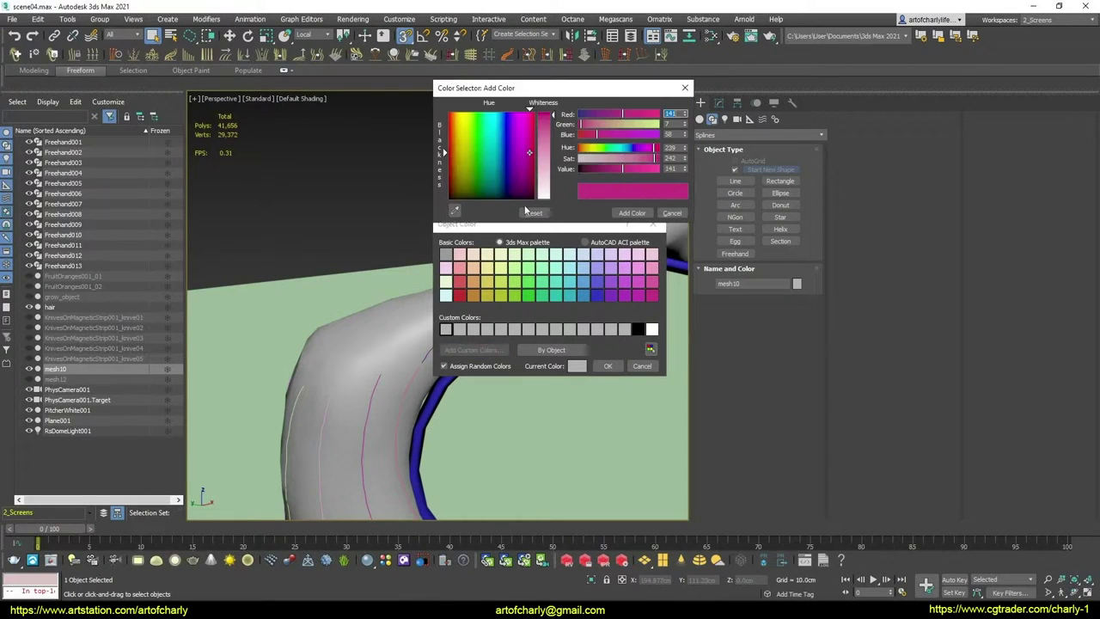
mouse_move(591, 173)
left_mouse_down()
mouse_move(567, 174)
mouse_move(570, 207)
left_mouse_up()
left_click(628, 214)
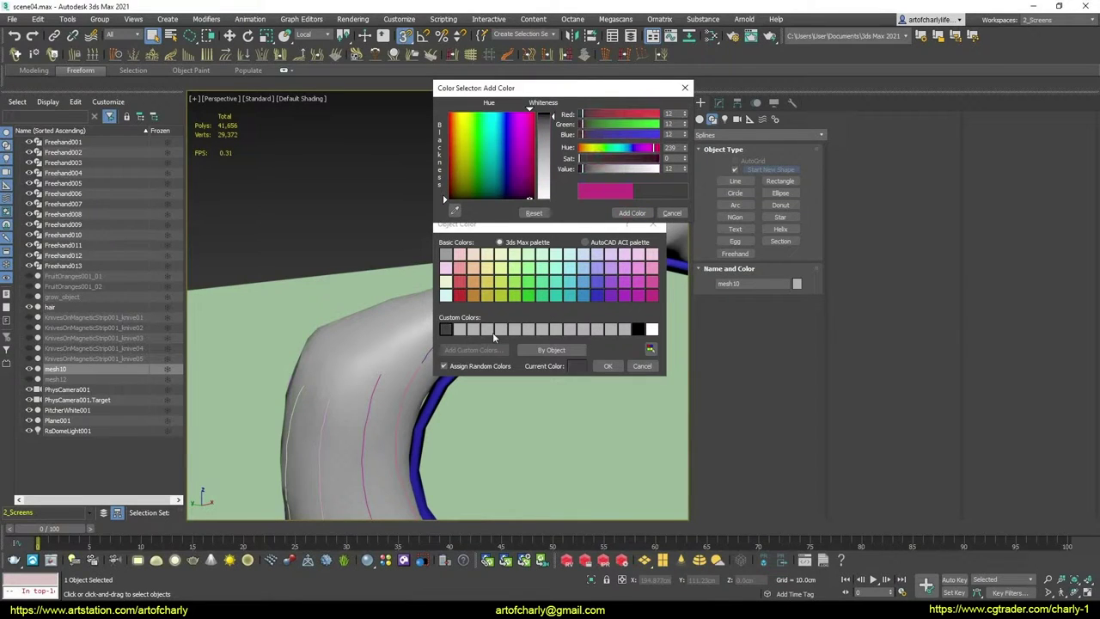
left_click(606, 367)
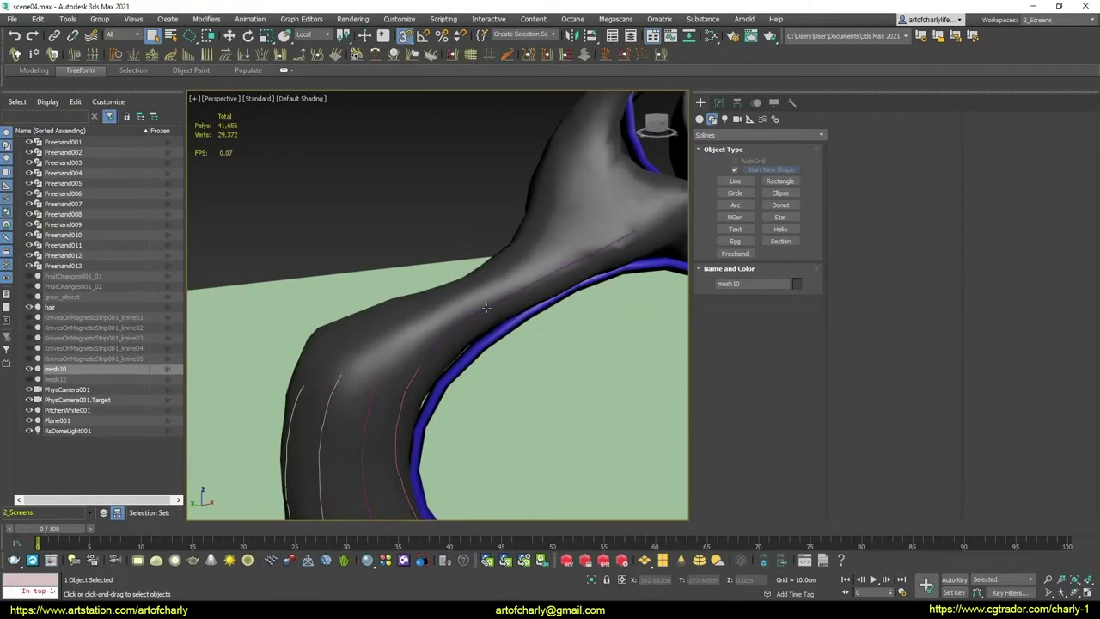
middle_click_drag(486, 306, 515, 270, "alt")
left_click(734, 253)
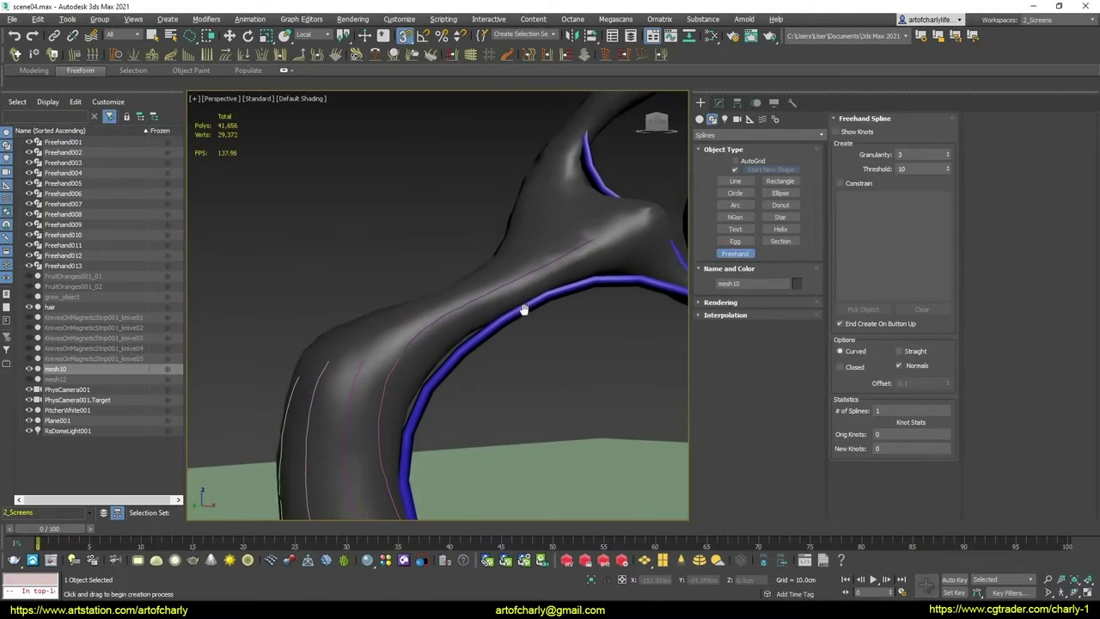
Draw Freehand014 and Freehand015 down the dark mesh
middle_click_drag(523, 309, 534, 297, "alt")
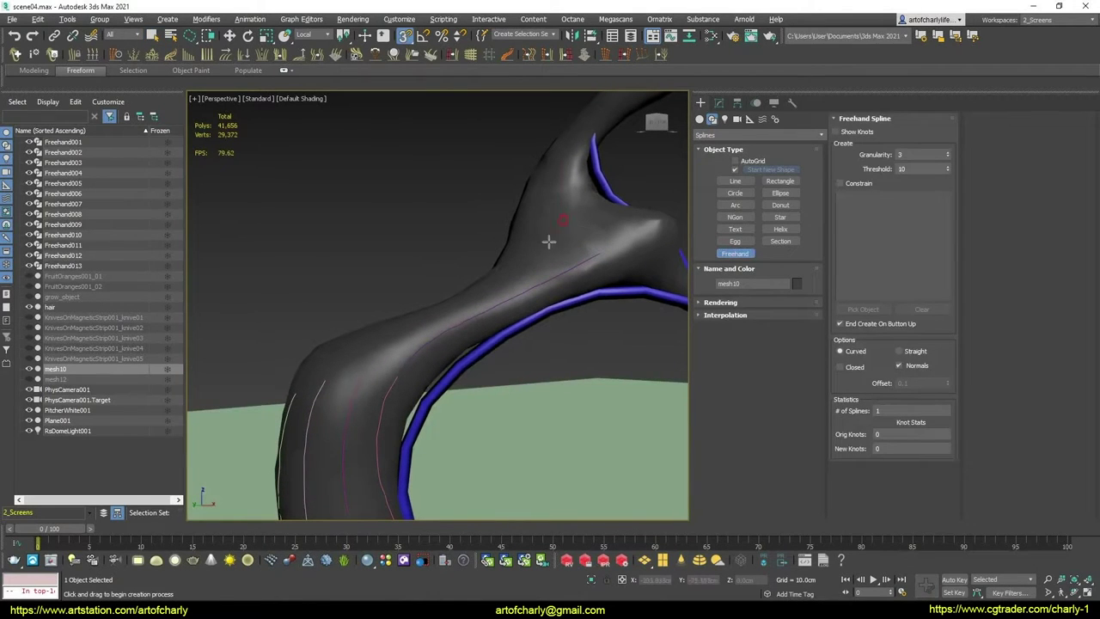
mouse_move(559, 223)
left_mouse_down()
mouse_move(488, 290)
mouse_move(411, 330)
mouse_move(363, 376)
left_mouse_up()
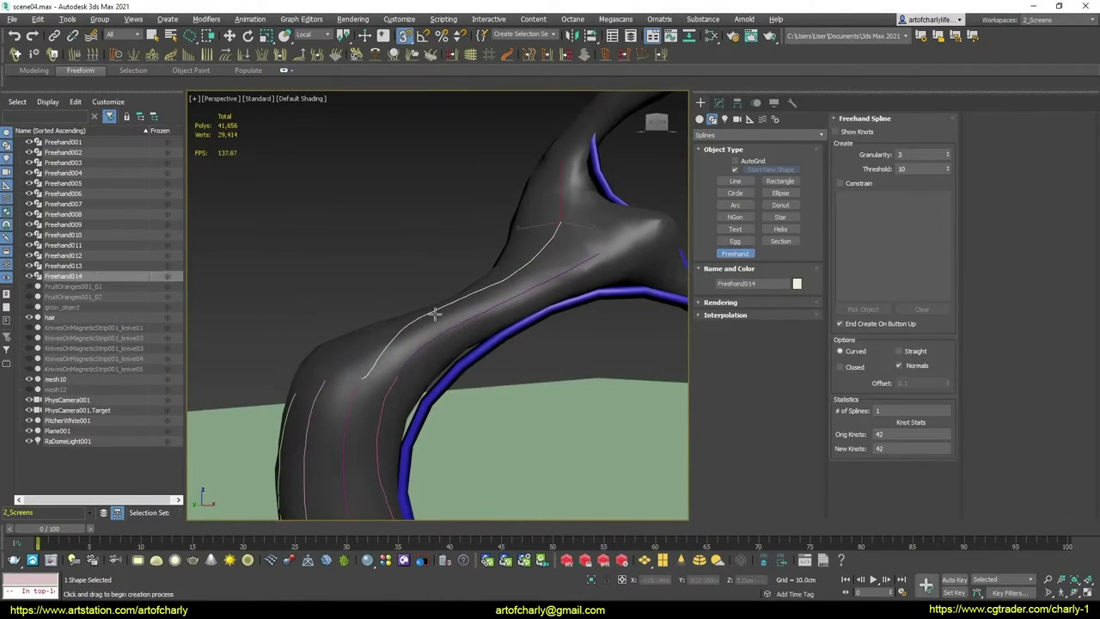
middle_click_drag(436, 313, 444, 339, "alt")
left_click_drag(507, 198, 398, 334)
left_click_drag(362, 396, 361, 402)
middle_click_drag(365, 395, 452, 339, "alt")
Draw Freehand016 through Freehand018 down the mesh, then exit the Freehand tool
left_click_drag(411, 153, 421, 463)
mouse_move(423, 404)
middle_mouse_down("alt")
mouse_move(436, 258)
mouse_move(404, 163)
middle_mouse_up("alt")
mouse_move(394, 111)
left_mouse_down()
mouse_move(470, 315)
mouse_move(467, 289)
left_mouse_up()
mouse_move(467, 289)
middle_mouse_down("alt")
mouse_move(474, 265)
mouse_move(369, 121)
middle_mouse_up("alt")
mouse_move(389, 153)
left_mouse_down()
mouse_move(436, 233)
mouse_move(445, 298)
mouse_move(488, 348)
left_mouse_up()
mouse_move(488, 348)
middle_mouse_down("alt")
mouse_move(394, 337)
mouse_move(473, 343)
mouse_move(481, 226)
mouse_move(481, 298)
middle_mouse_up("alt")
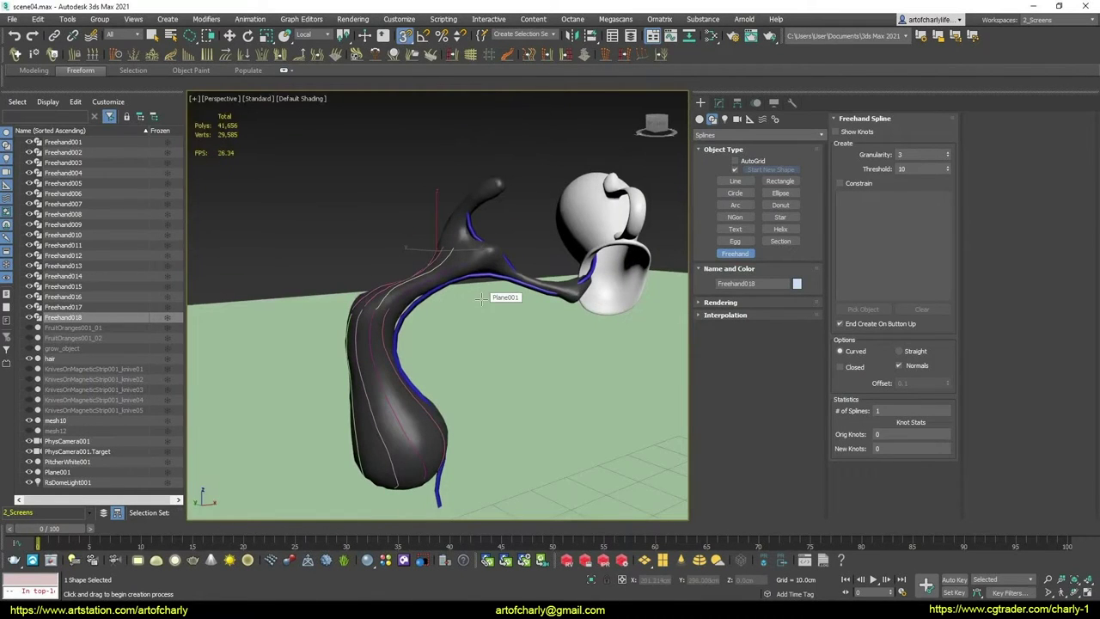
scroll(405, 292, "up", 5)
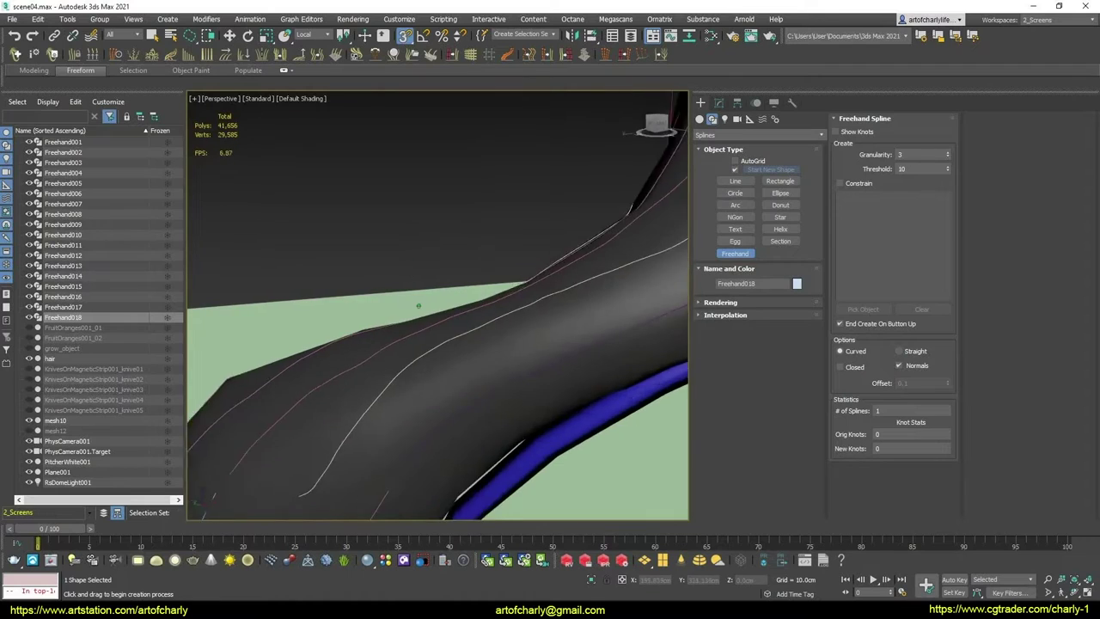
right_click(422, 319)
Select only Freehand008 in the scene list and bring up its Modify panel
left_click(71, 318)
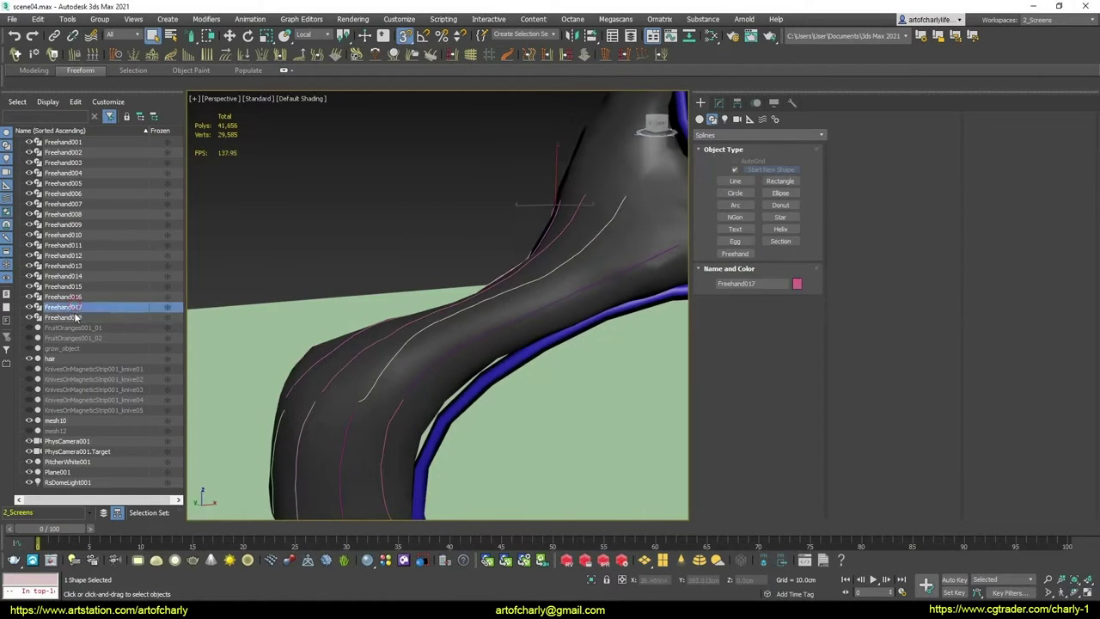
left_click(73, 143, "shift")
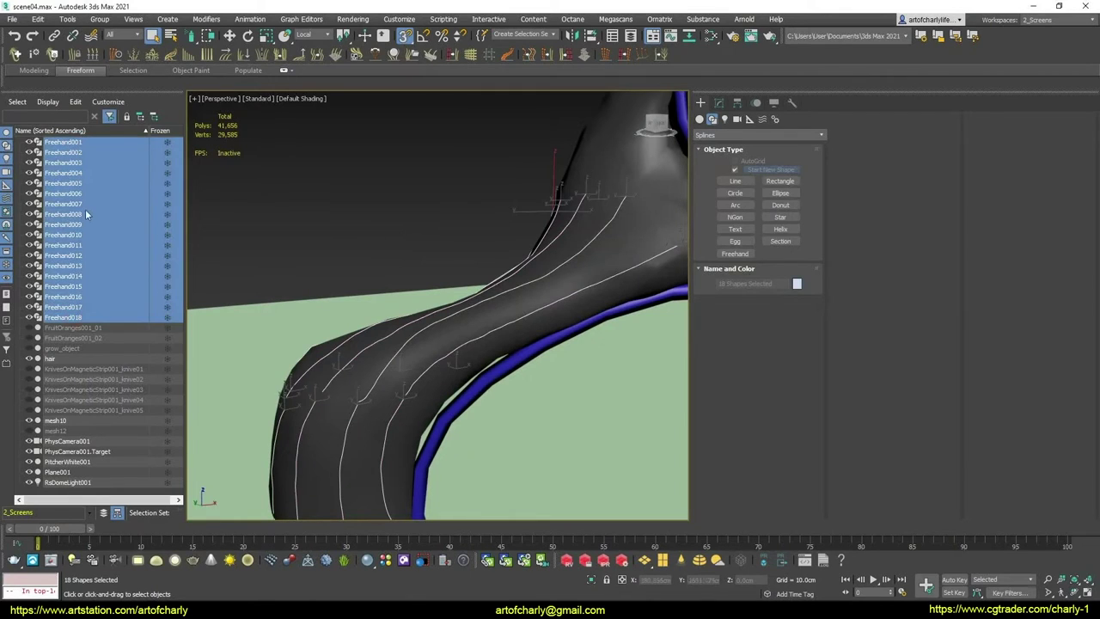
left_click(63, 214)
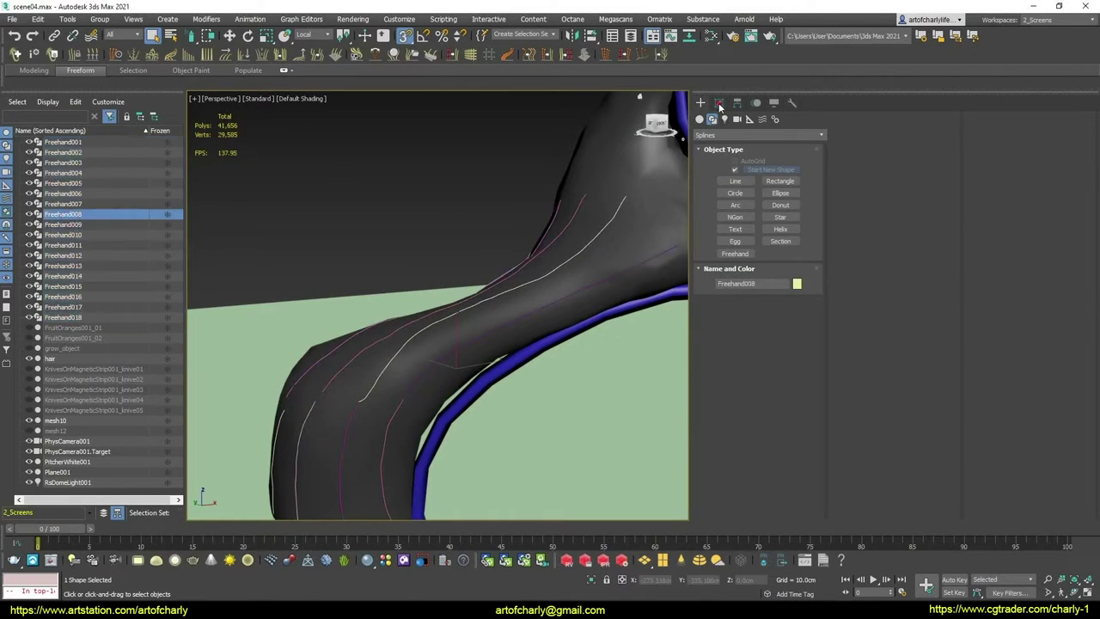
left_click(719, 102)
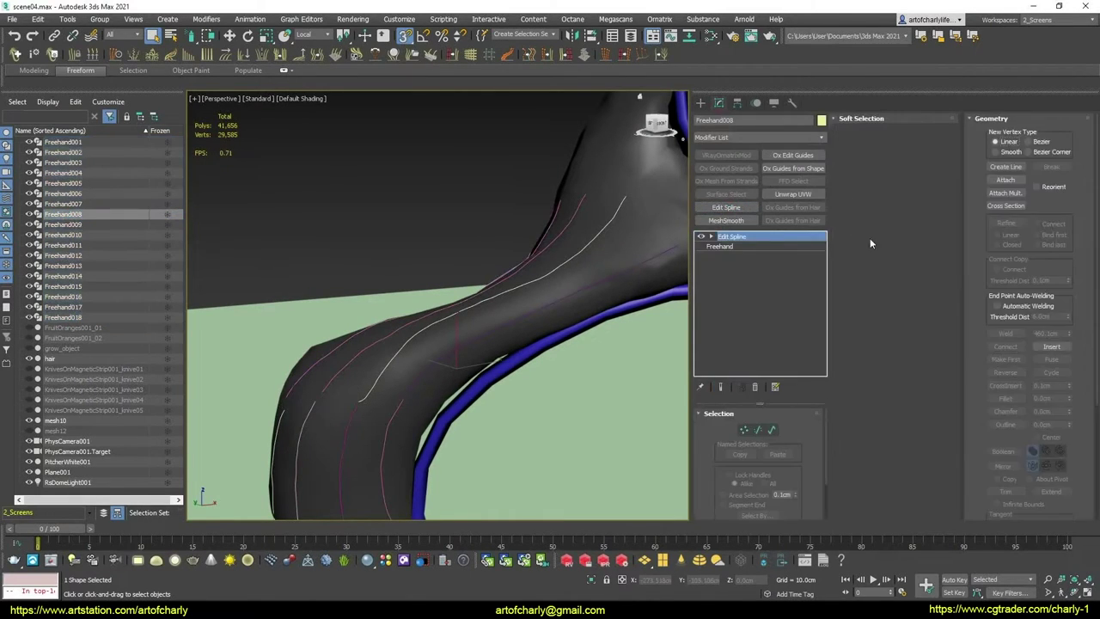
Attach all eighteen Freehand splines into Freehand008 and isolate it with Alt+Q
left_click(1007, 193)
left_click(67, 246)
left_click(53, 82, "shift")
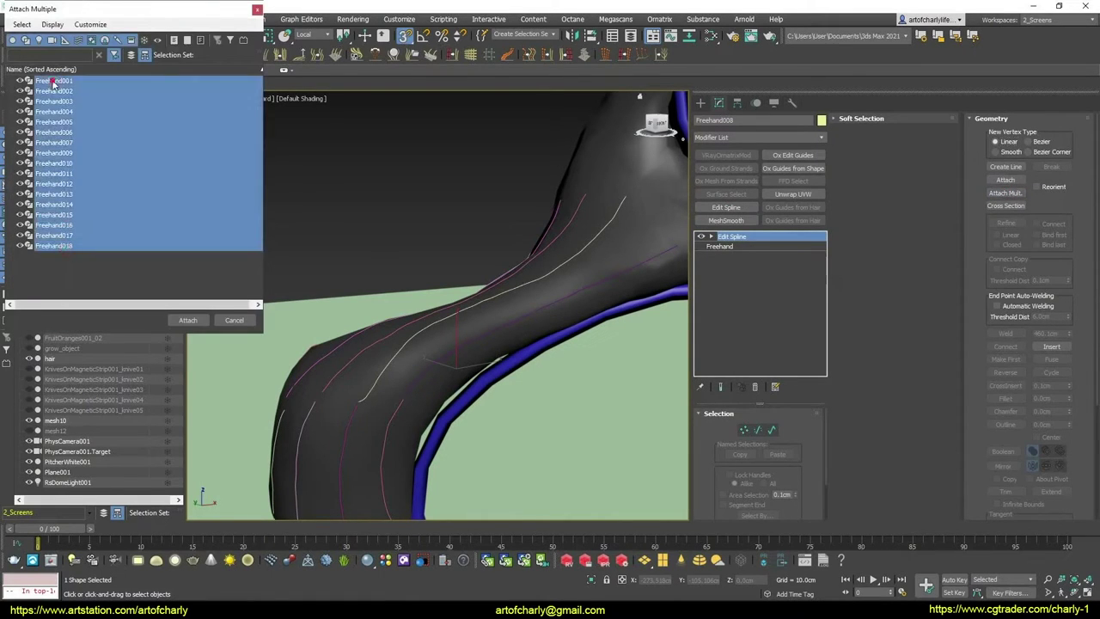
left_click(187, 320)
mouse_move(428, 275)
middle_mouse_down("alt")
mouse_move(461, 298)
mouse_move(468, 320)
middle_mouse_up("alt")
key("alt+q")
In Vertex mode, select spline end vertices and weld them together
scroll(455, 256, "up", 5)
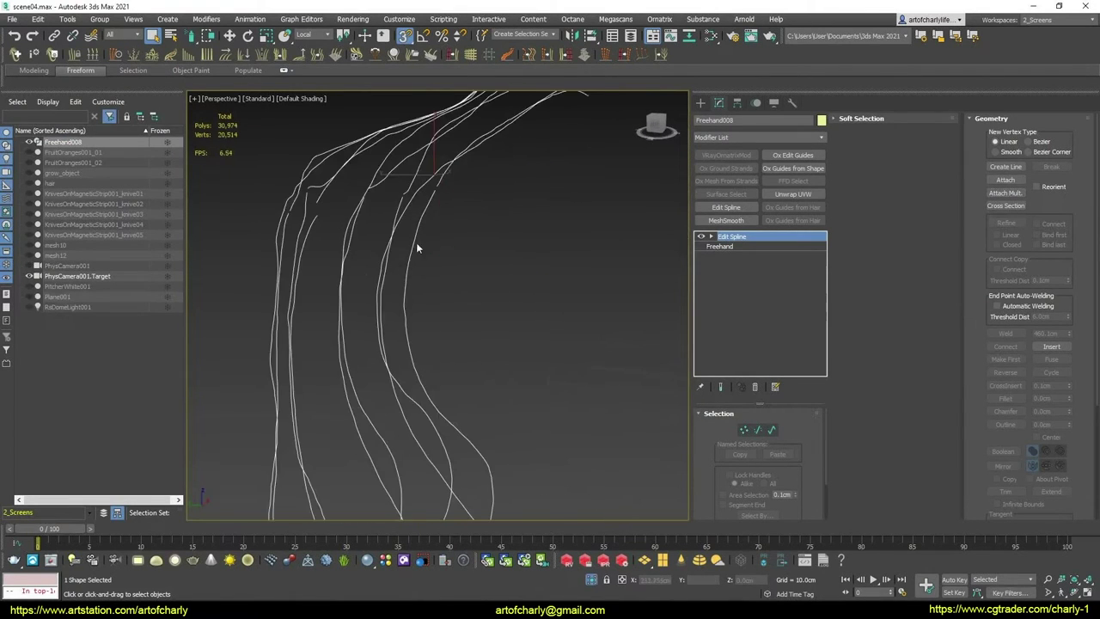
scroll(417, 245, "up", 2)
key("1")
mouse_move(316, 254)
middle_mouse_down("alt")
mouse_move(400, 243)
mouse_move(382, 230)
mouse_move(481, 300)
middle_mouse_up("alt")
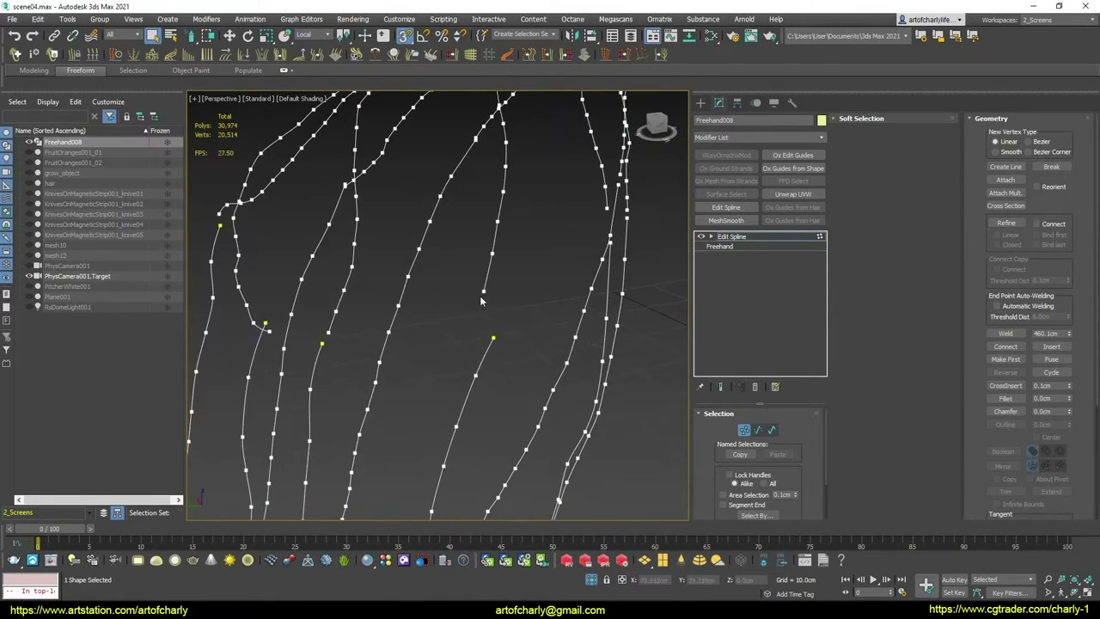
left_click(493, 338)
scroll(499, 333, "up", 3)
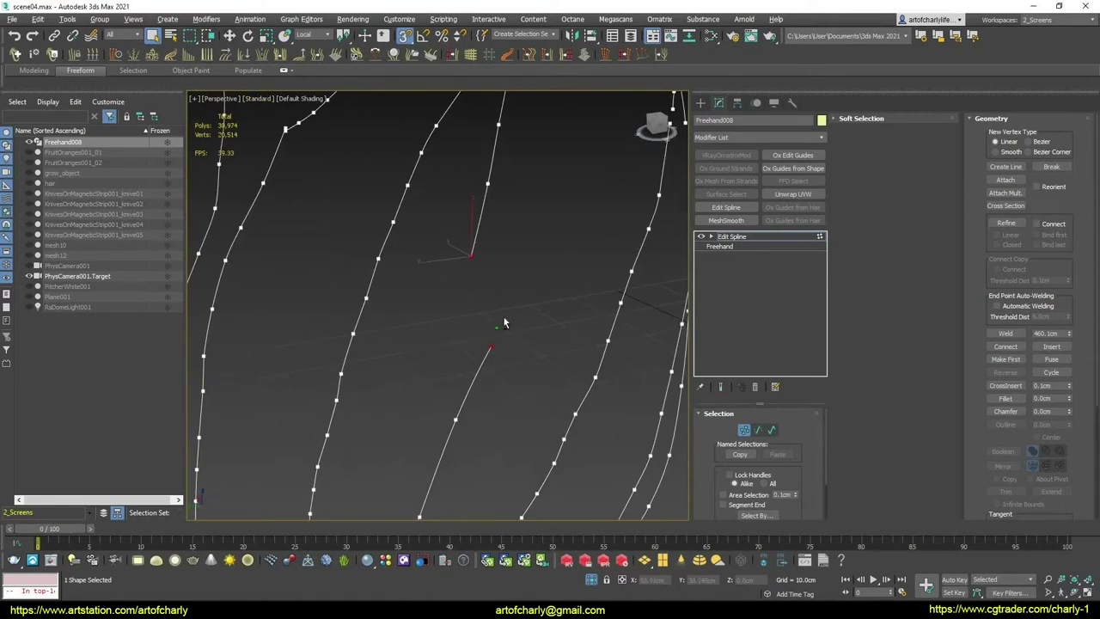
left_click(1015, 334)
mouse_move(481, 300)
middle_mouse_down("alt")
mouse_move(506, 250)
mouse_move(481, 288)
mouse_move(449, 304)
mouse_move(471, 322)
middle_mouse_up("alt")
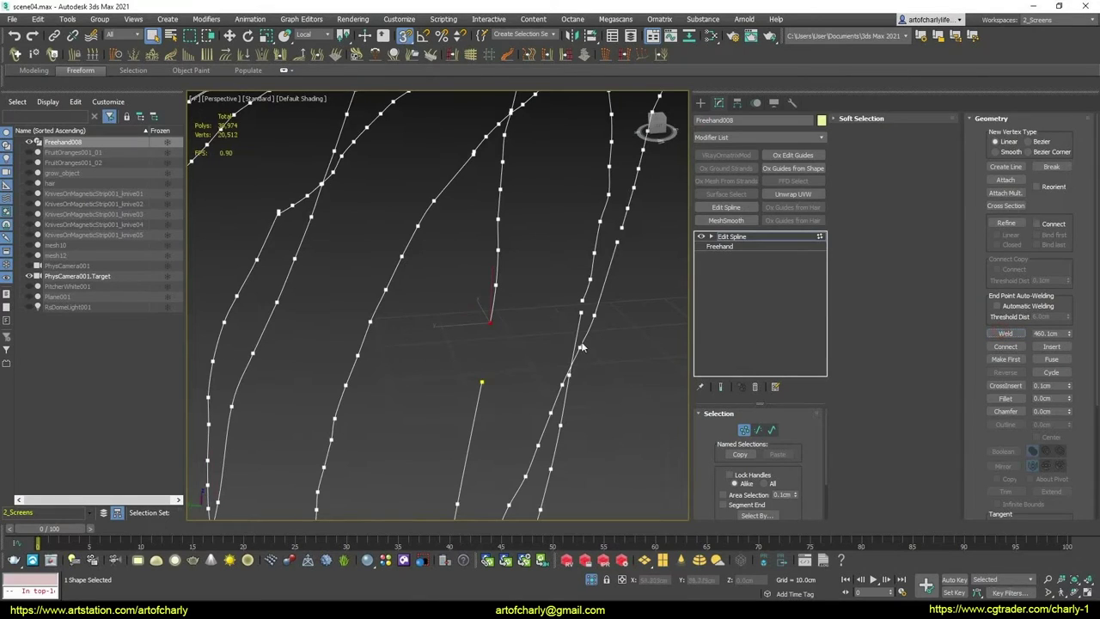
middle_click_drag(471, 321, 502, 359, "alt")
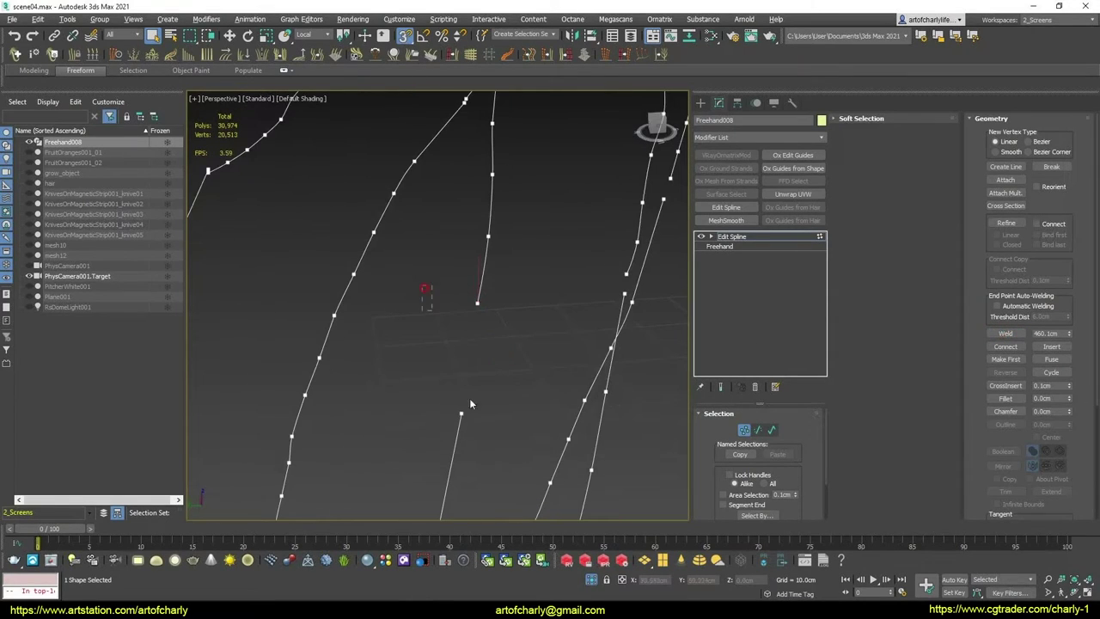
Connect further spline end points so the strands gather toward their upper ends
left_click(1017, 349)
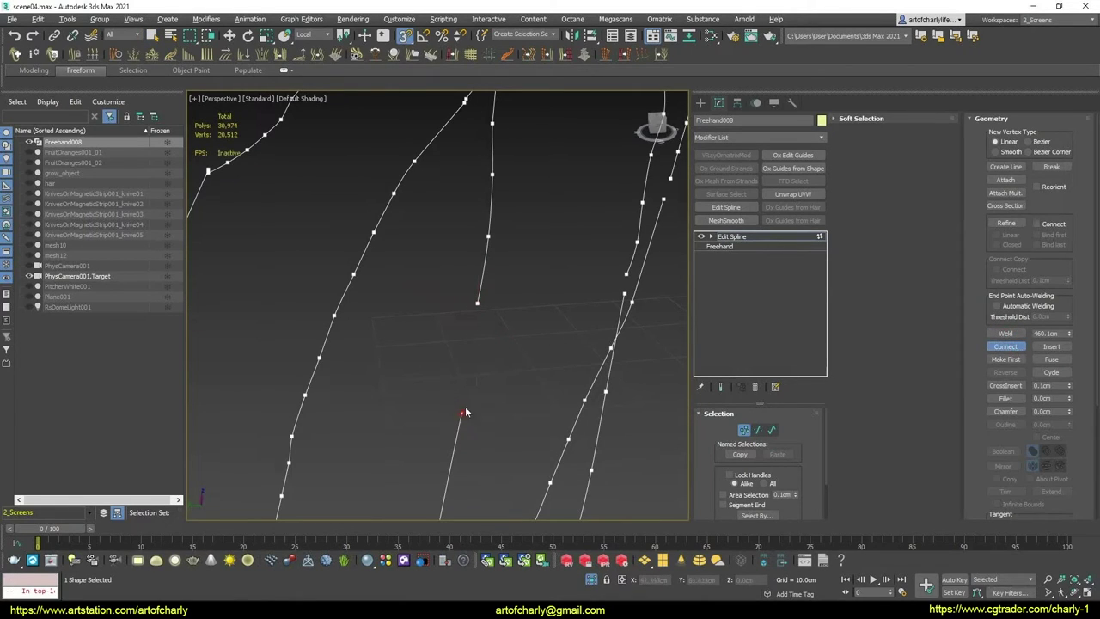
mouse_move(508, 371)
middle_mouse_down("alt")
mouse_move(429, 347)
mouse_move(447, 344)
middle_mouse_up("alt")
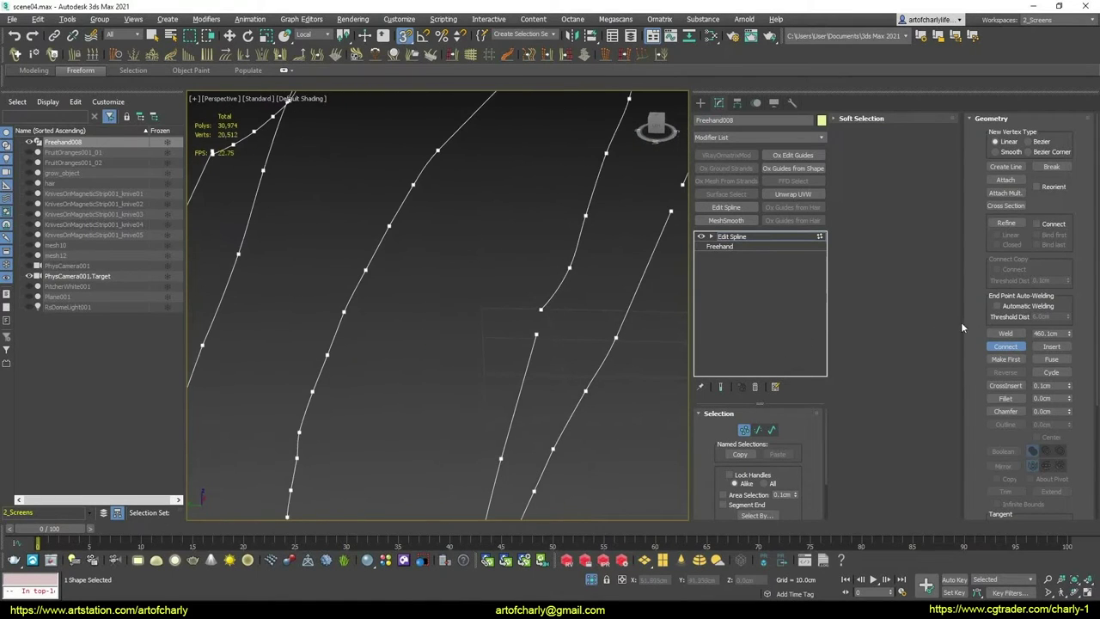
left_click(1006, 347)
mouse_move(568, 326)
middle_mouse_down("alt")
mouse_move(541, 314)
mouse_move(558, 319)
mouse_move(532, 344)
middle_mouse_up("alt")
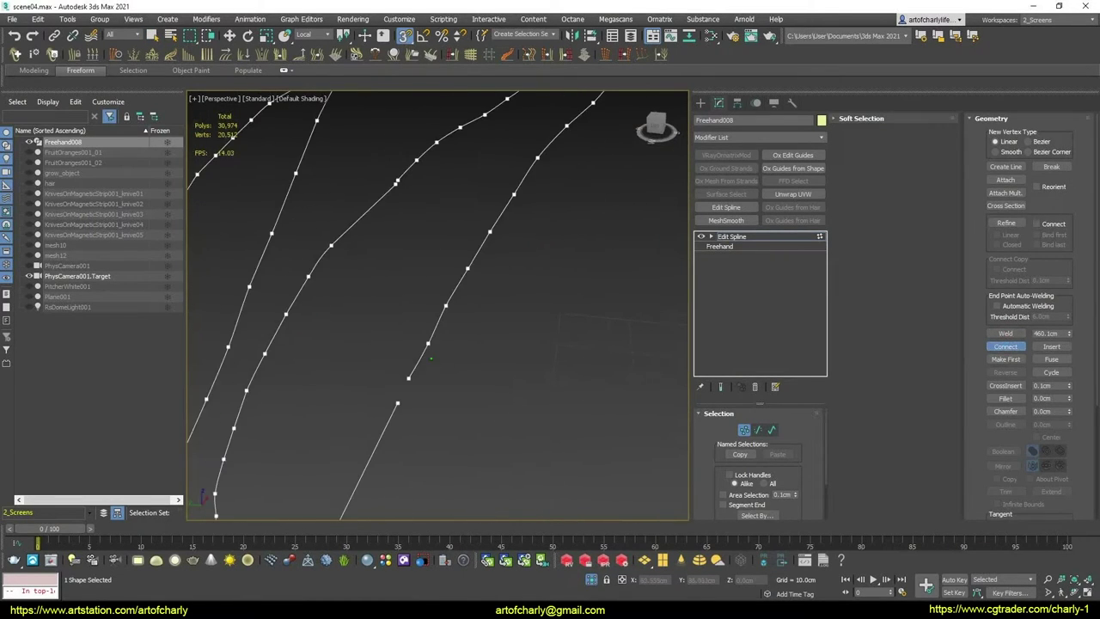
scroll(430, 359, "up", 3)
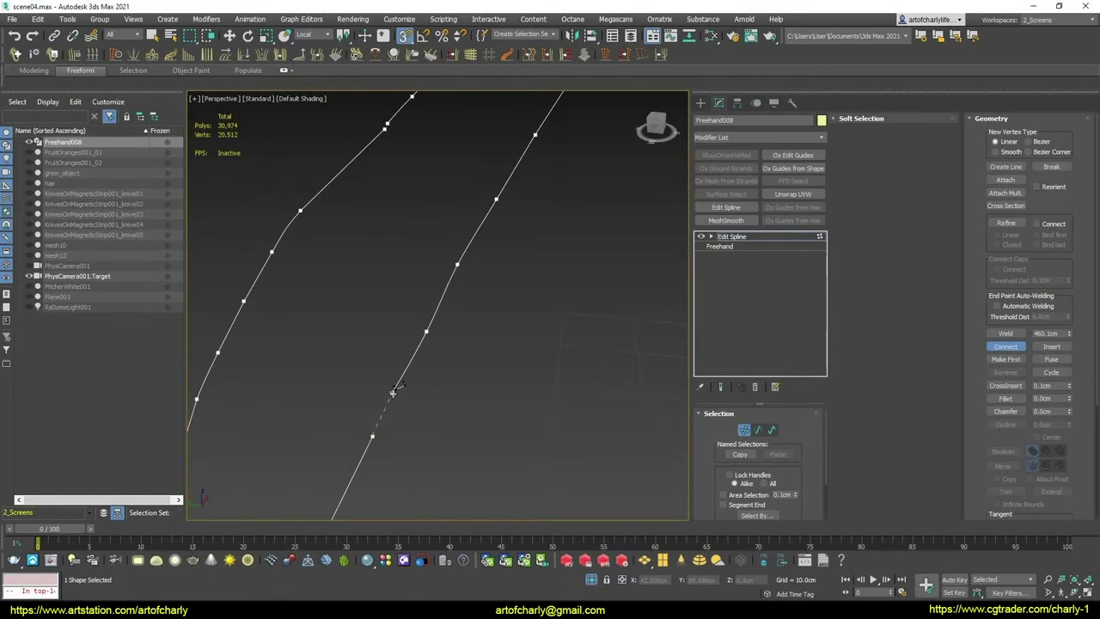
scroll(430, 358, "down", 3)
mouse_move(430, 358)
middle_mouse_down("alt")
mouse_move(472, 359)
mouse_move(501, 376)
mouse_move(533, 361)
mouse_move(492, 310)
mouse_move(485, 325)
middle_mouse_up("alt")
scroll(533, 361, "up", 3)
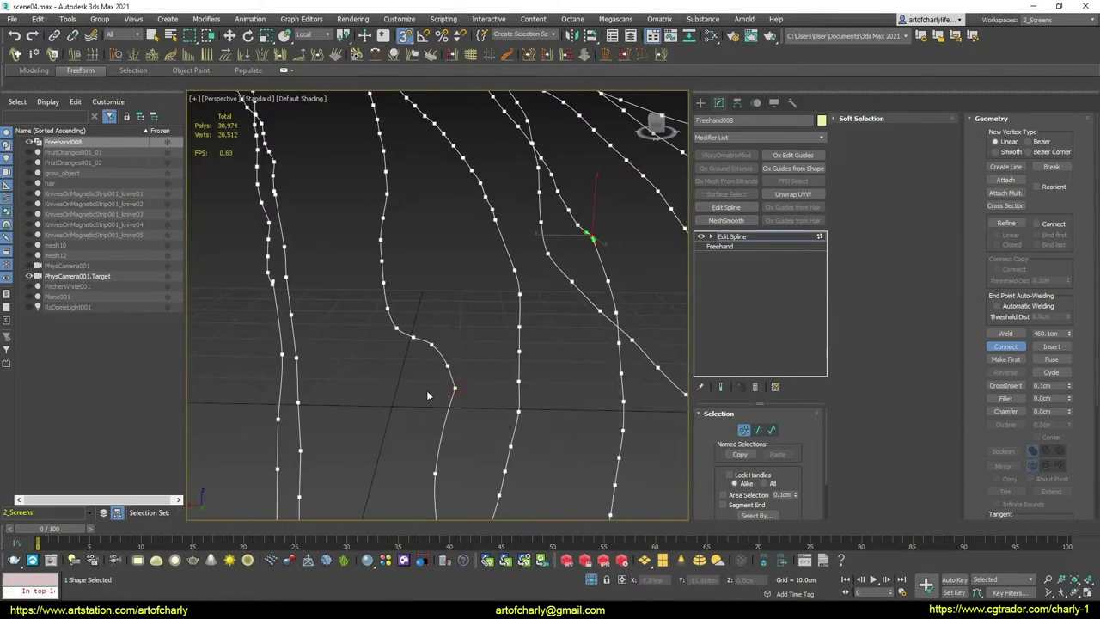
mouse_move(426, 395)
middle_mouse_down("alt")
mouse_move(404, 387)
mouse_move(425, 319)
mouse_move(412, 315)
mouse_move(445, 316)
middle_mouse_up("alt")
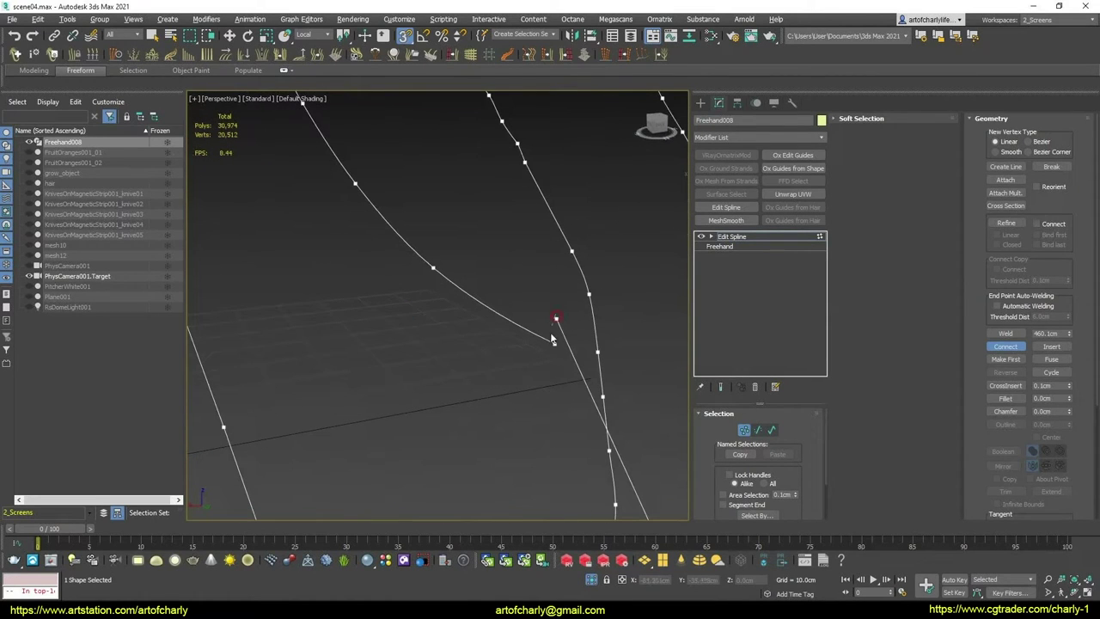
Frame the whole spline bundle and leave Vertex sub-object mode
scroll(487, 345, "down", 3)
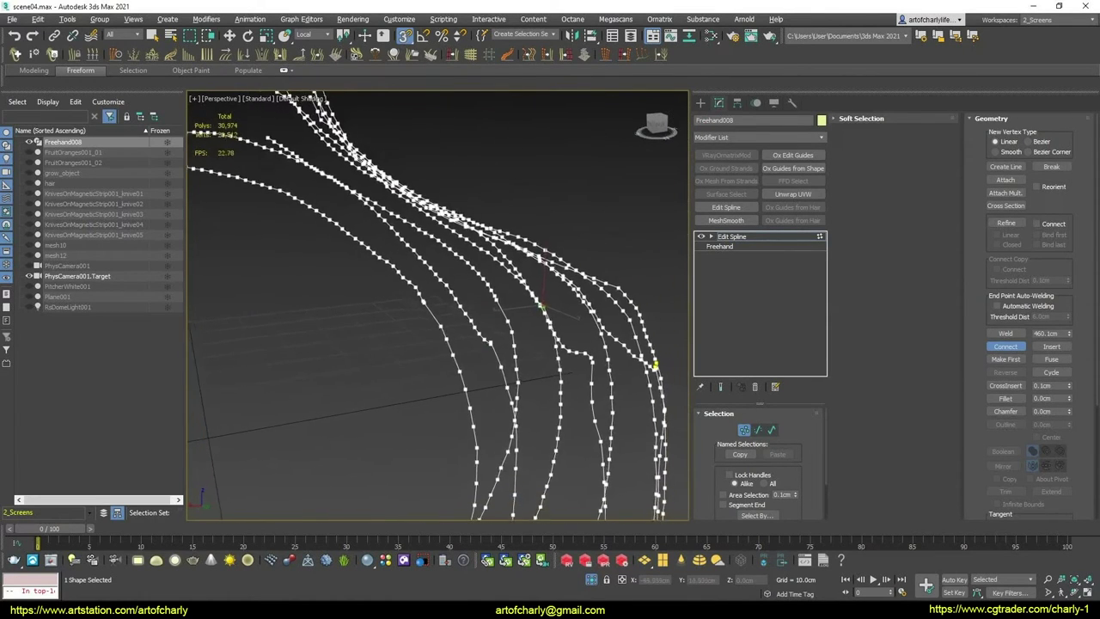
middle_click_drag(487, 344, 465, 237)
scroll(465, 237, "down", 2)
scroll(459, 236, "down", 3)
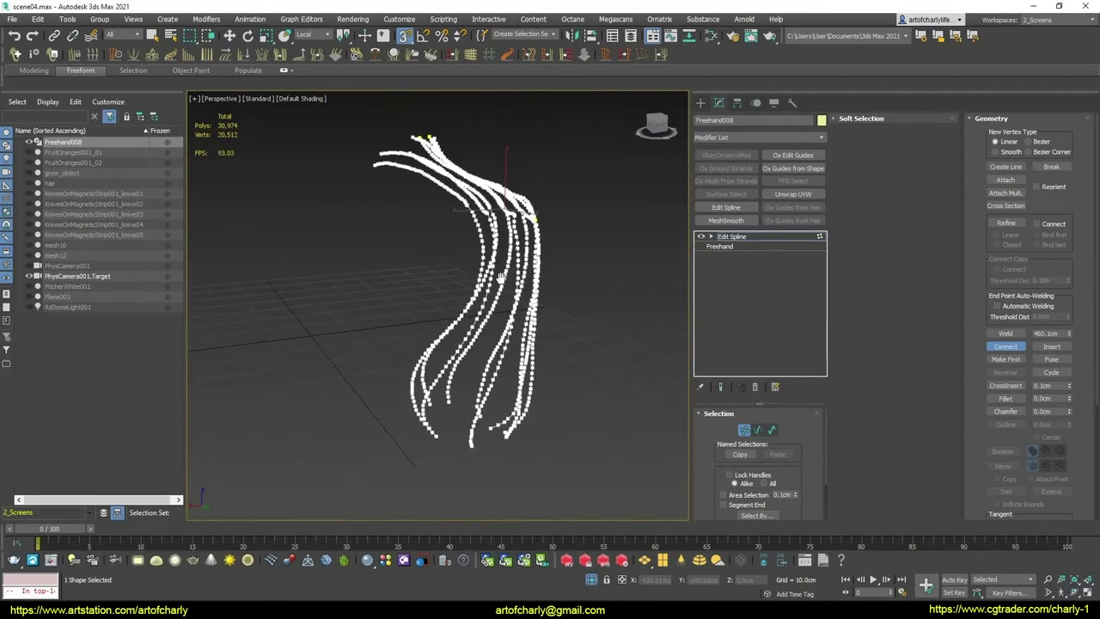
scroll(455, 234, "down", 2)
scroll(452, 230, "up", 3)
scroll(452, 230, "up", 3)
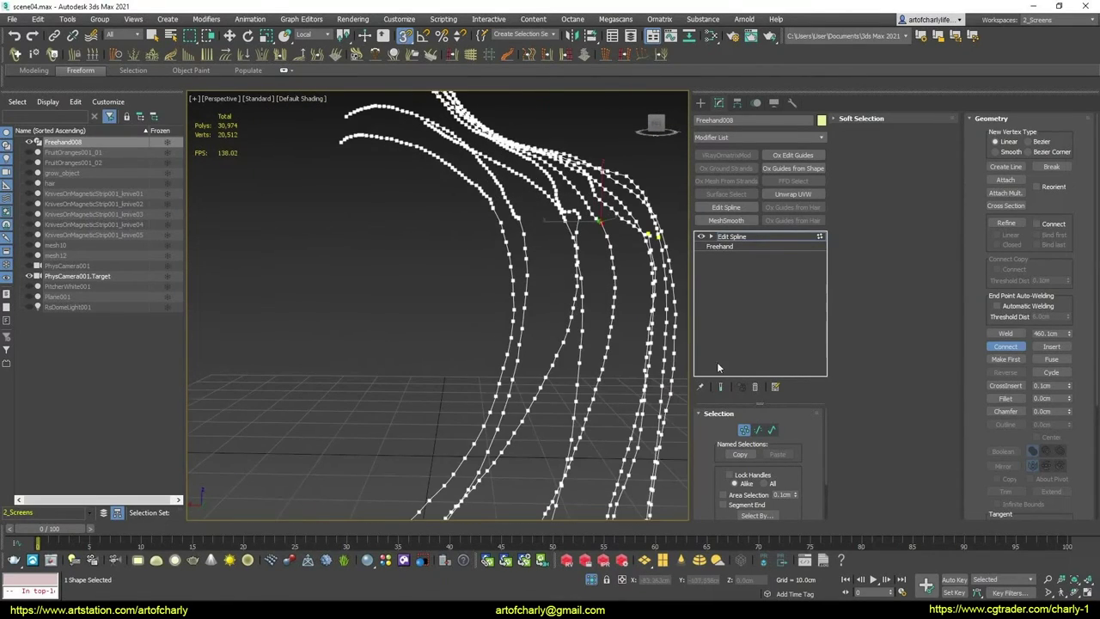
key("1")
mouse_move(684, 303)
middle_mouse_down("alt")
mouse_move(458, 307)
mouse_move(542, 290)
middle_mouse_up("alt")
Add a Normalize Spline modifier to Freehand008 from the Modifier List
left_click(815, 139)
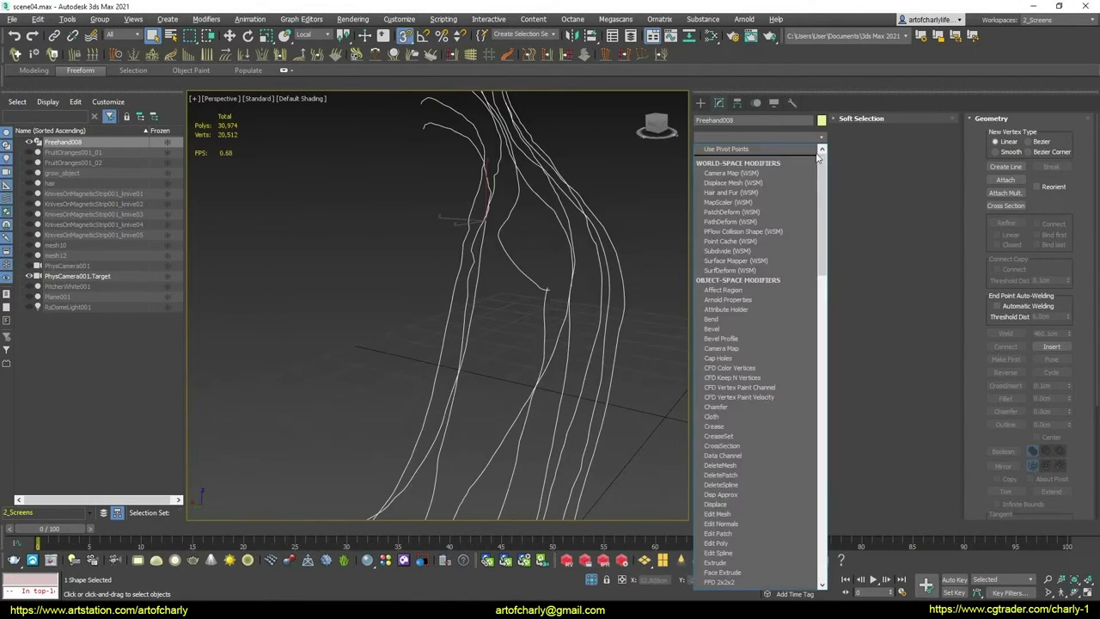
scroll(825, 206, "down", 3)
scroll(835, 258, "down", 5)
scroll(841, 274, "down", 1)
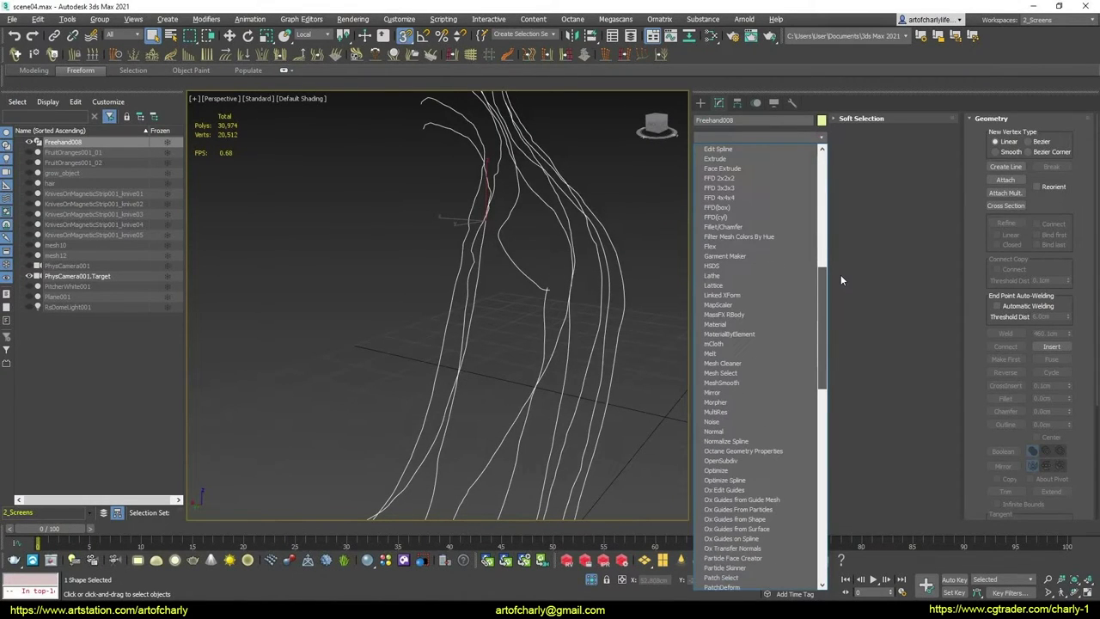
scroll(840, 275, "down", 2)
scroll(841, 281, "down", 1)
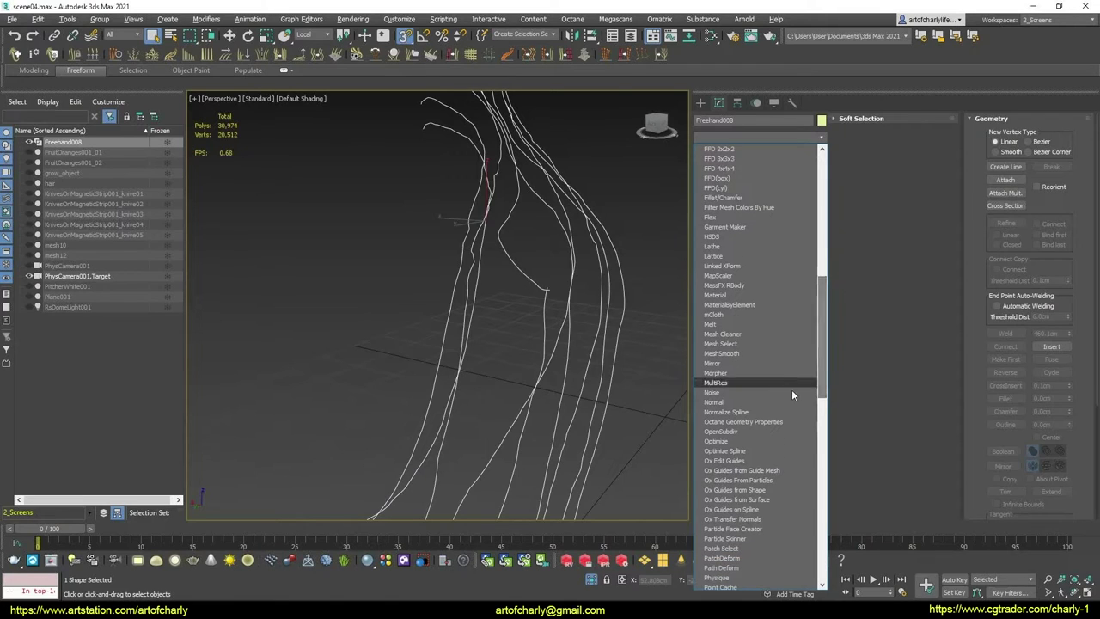
left_click(766, 413)
scroll(567, 366, "up", 2)
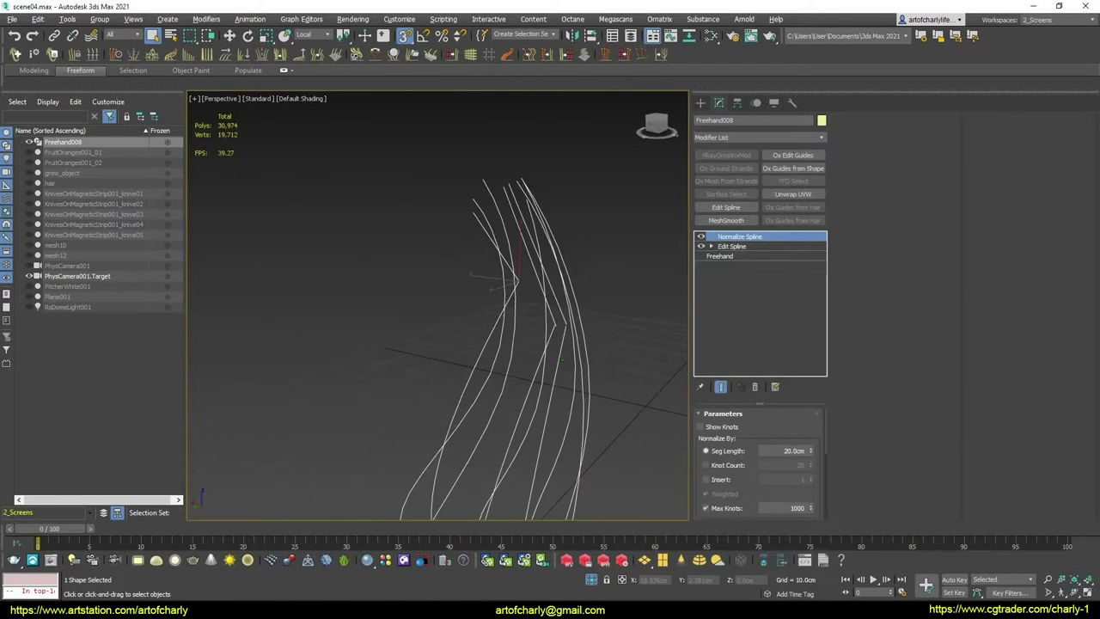
scroll(558, 343, "up", 4)
mouse_move(552, 326)
middle_mouse_down()
mouse_move(575, 312)
mouse_move(504, 309)
mouse_move(564, 363)
mouse_move(656, 308)
middle_mouse_up()
Disable Normalize Spline to check vertices in Edit Spline, then reselect Normalize Spline
left_click(701, 236)
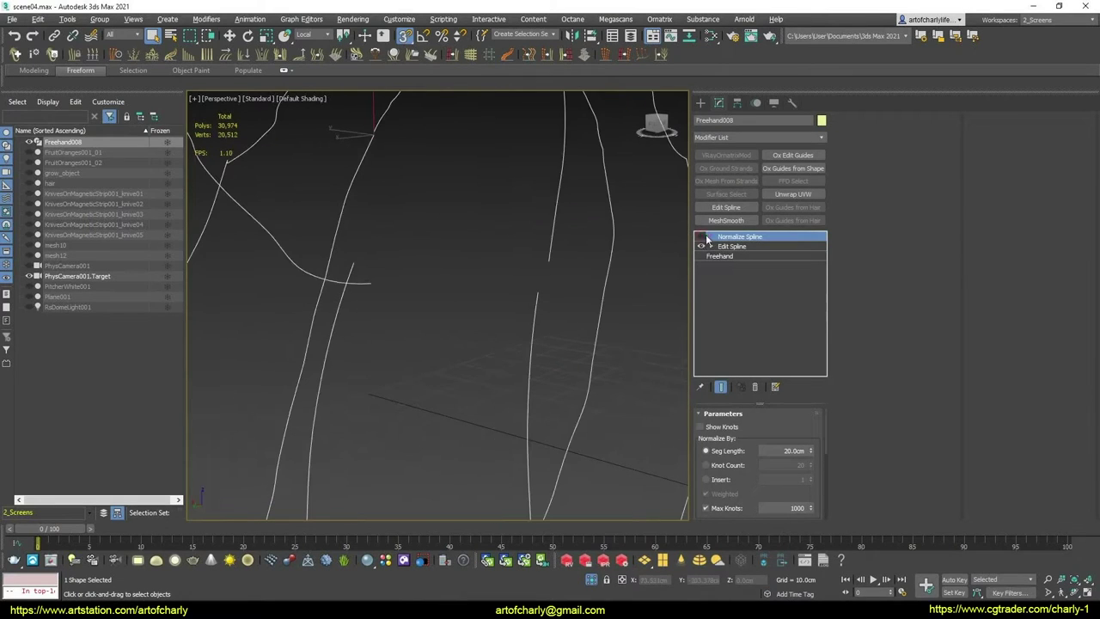
left_click(732, 247)
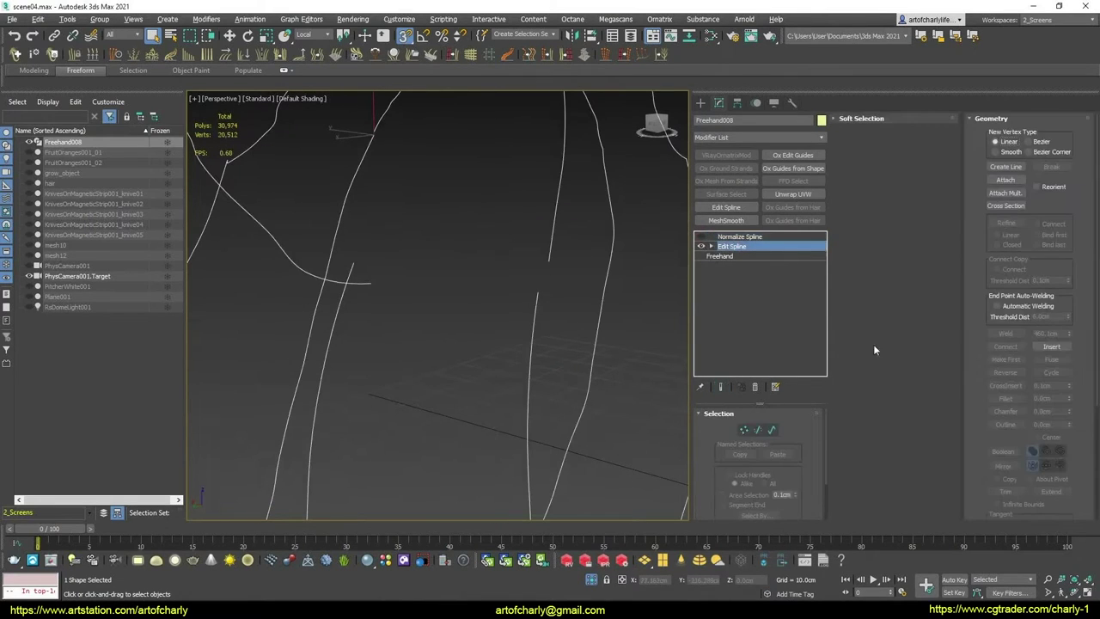
left_click(737, 430)
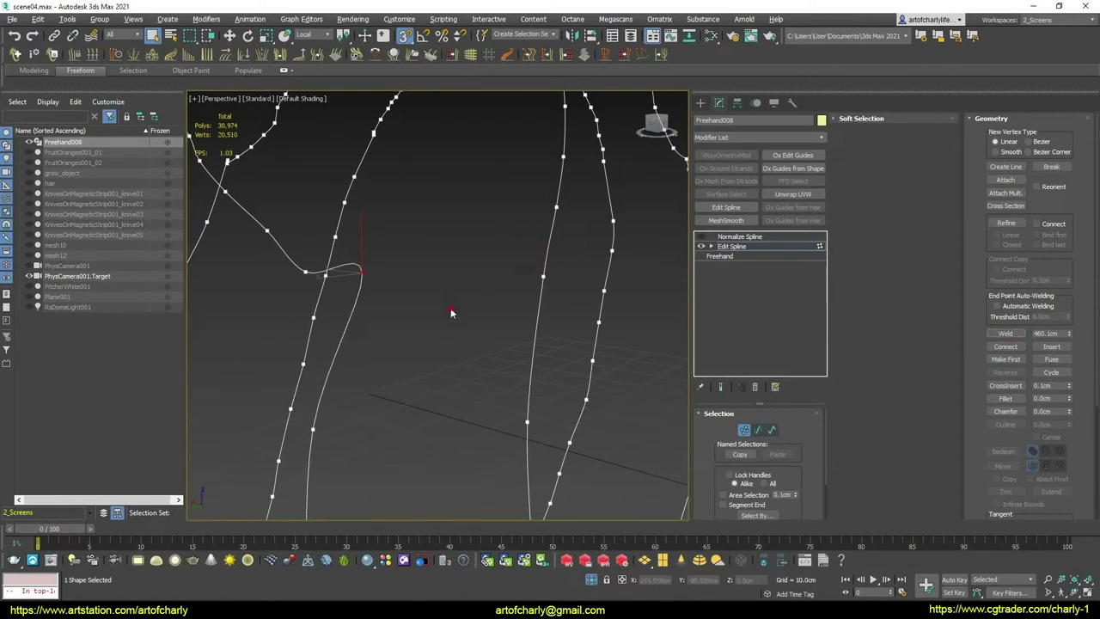
left_click(744, 430)
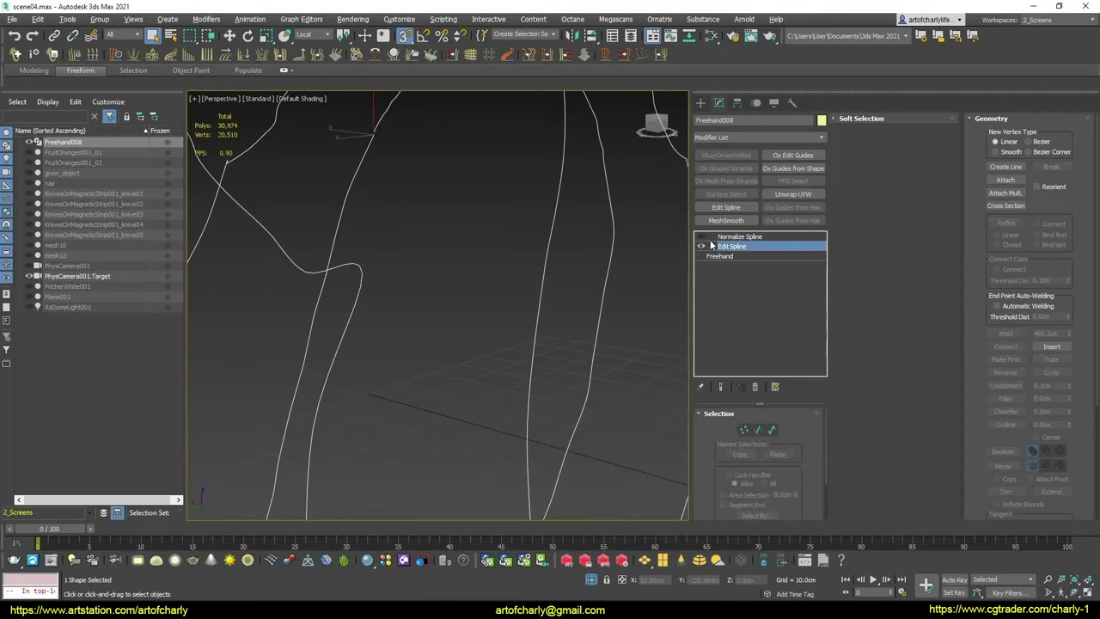
left_click(730, 236)
scroll(577, 287, "down", 2)
scroll(487, 295, "down", 2)
Try resampling the guide splines by Knot Count, reducing the count to 3
scroll(487, 295, "down", 3)
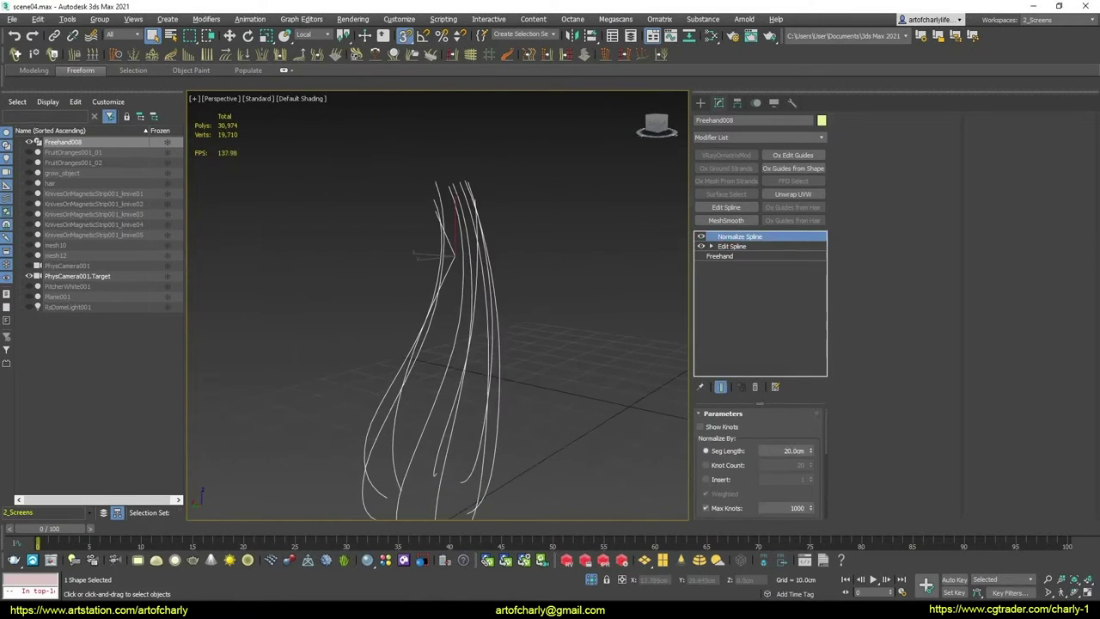
middle_click_drag(639, 419, 527, 341)
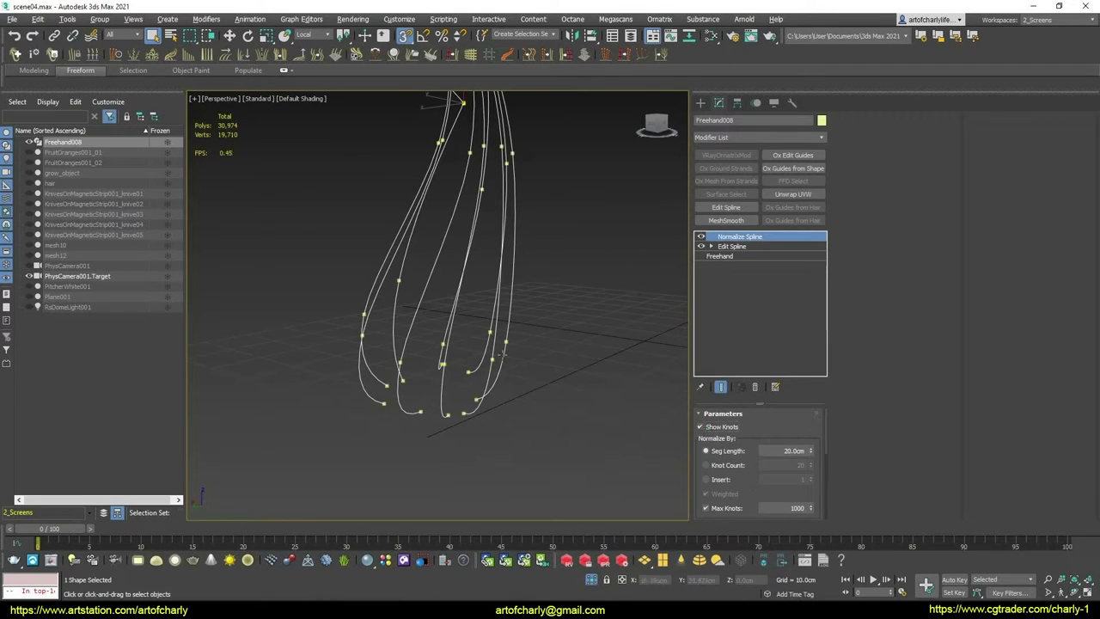
mouse_move(500, 353)
middle_mouse_down("alt")
mouse_move(423, 328)
mouse_move(438, 296)
mouse_move(433, 328)
middle_mouse_up("alt")
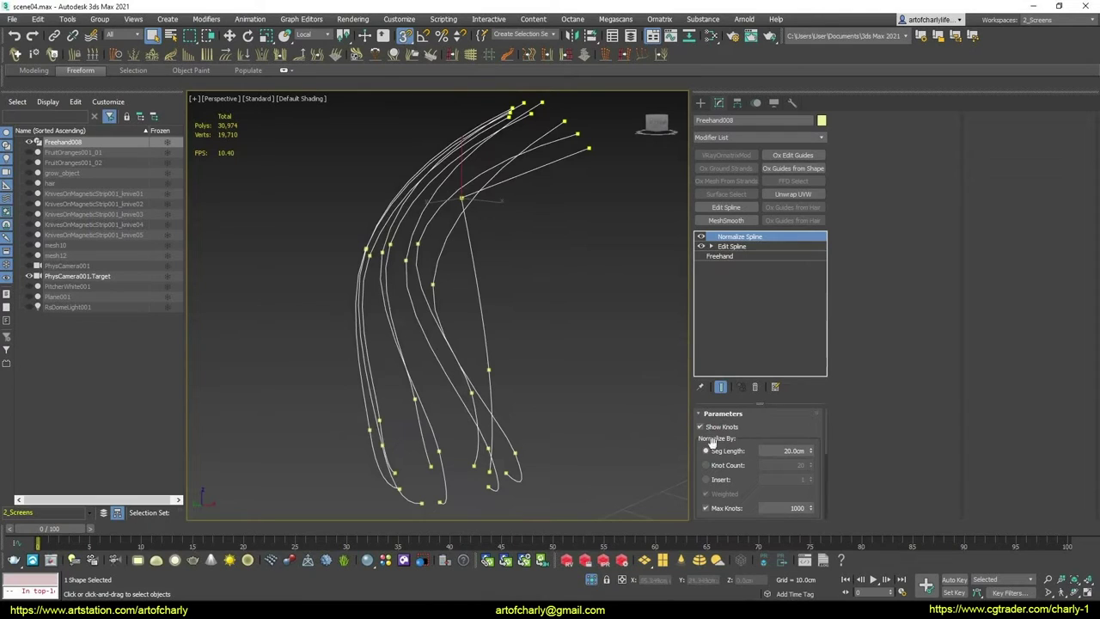
left_click(727, 465)
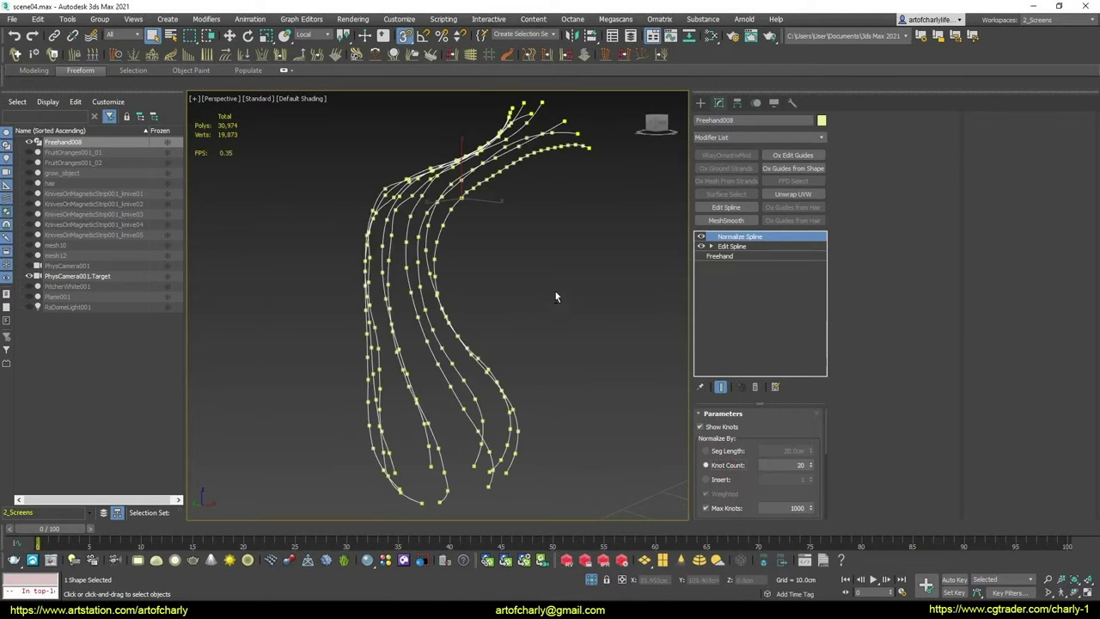
middle_click_drag(554, 296, 756, 318, "alt")
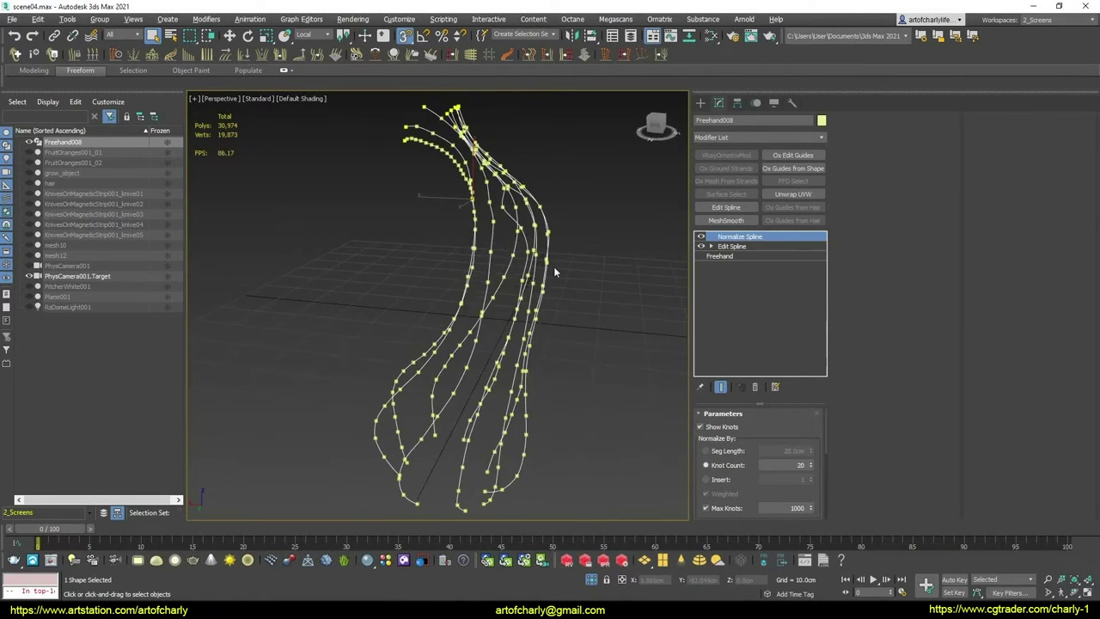
middle_click_drag(555, 272, 672, 429, "alt")
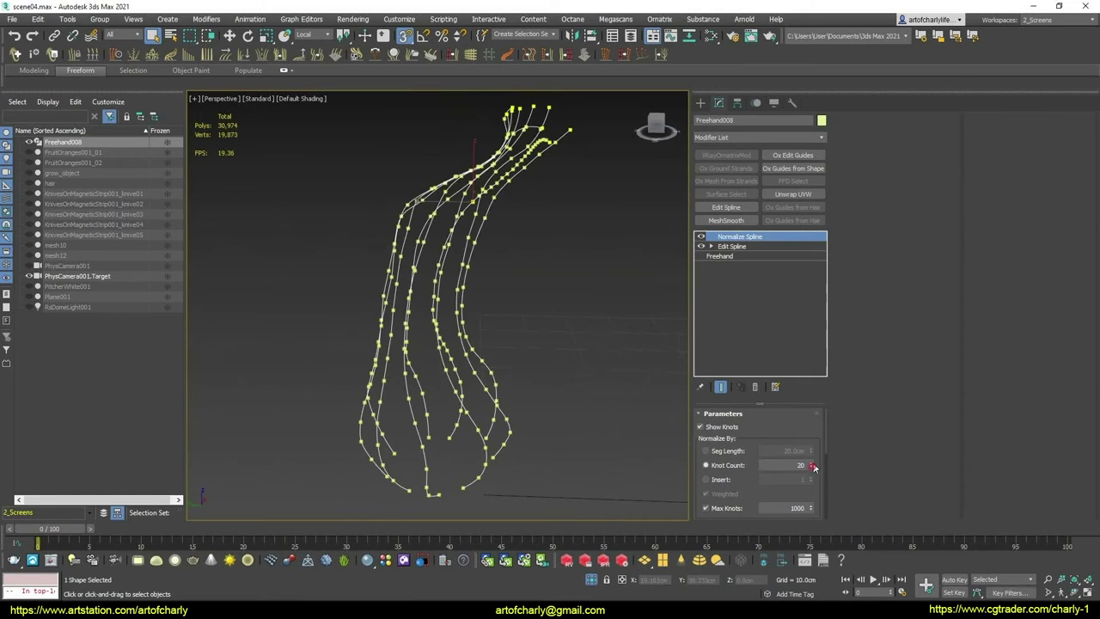
mouse_move(814, 467)
left_mouse_down()
mouse_move(815, 478)
mouse_move(815, 465)
mouse_move(830, 466)
left_mouse_up()
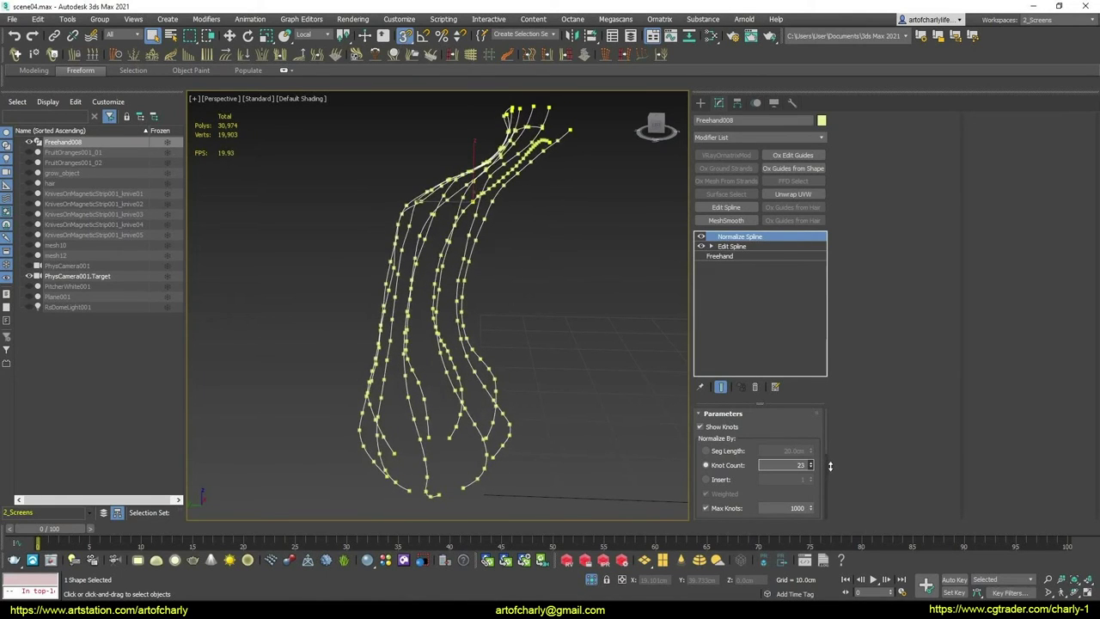
Switch Normalize Spline back to Seg Length and set the segment length to 3.5cm
mouse_move(515, 387)
middle_mouse_down("alt")
mouse_move(481, 362)
mouse_move(458, 363)
mouse_move(484, 296)
middle_mouse_up("alt")
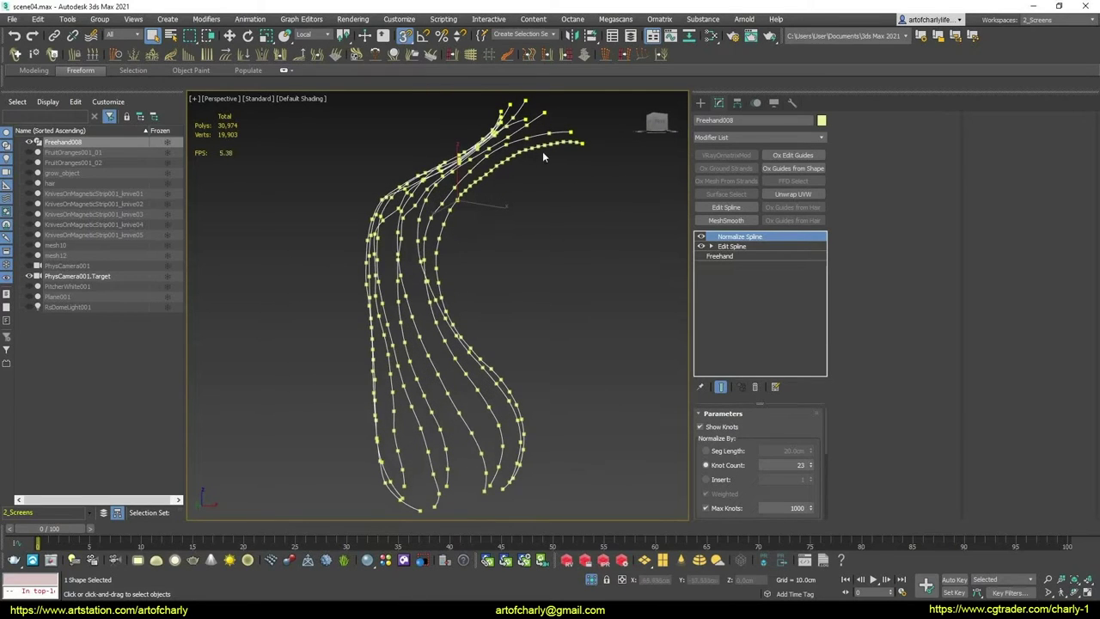
left_click(728, 452)
left_click_drag(812, 453, 810, 542)
mouse_move(517, 316)
middle_mouse_down("alt")
mouse_move(586, 362)
mouse_move(514, 319)
mouse_move(476, 359)
mouse_move(525, 333)
mouse_move(592, 351)
mouse_move(611, 392)
mouse_move(683, 385)
mouse_move(735, 365)
mouse_move(725, 324)
mouse_move(601, 310)
mouse_move(488, 317)
mouse_move(616, 292)
middle_mouse_up("alt")
Add a top Edit Spline, Collapse All into an Editable Spline, then exit Isolate Selection
left_click(721, 211)
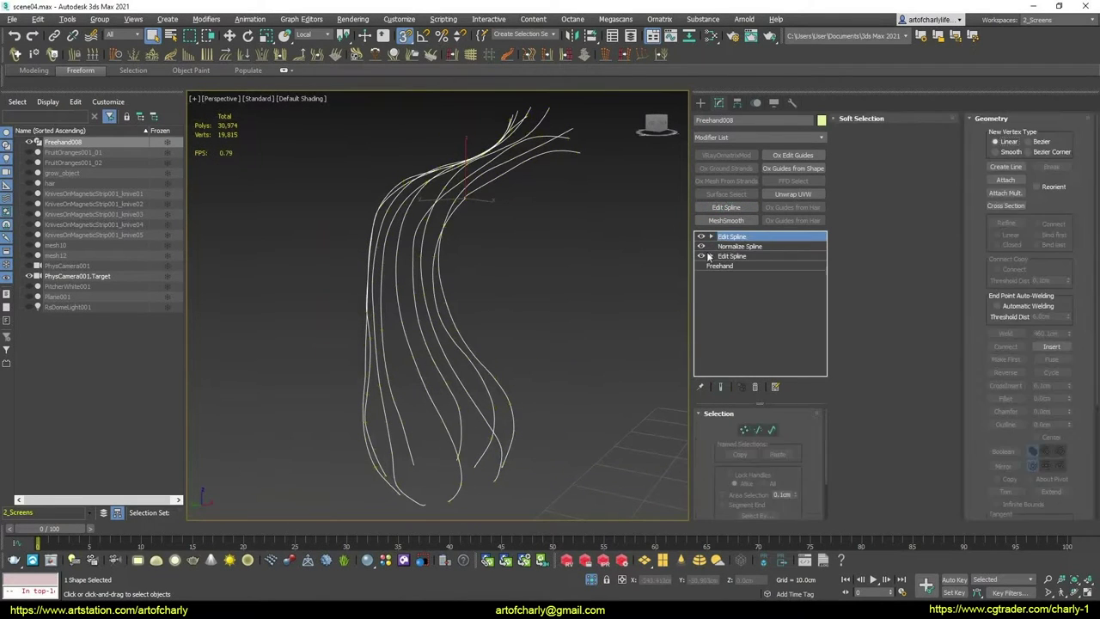
right_click(736, 238)
left_click(803, 338)
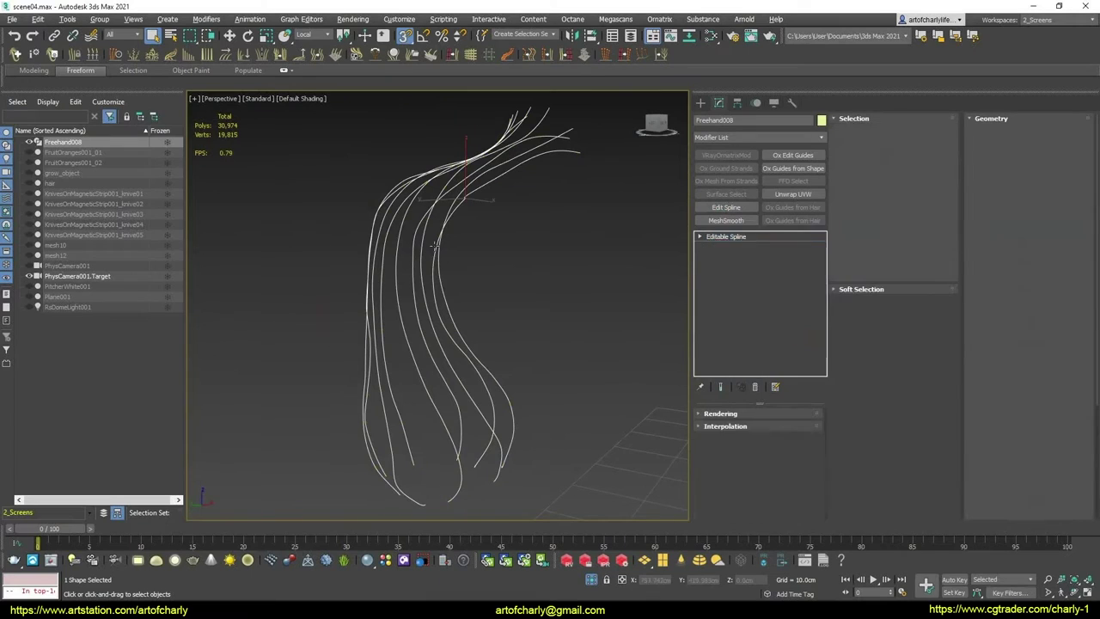
mouse_move(507, 261)
middle_mouse_down("alt")
mouse_move(542, 284)
mouse_move(475, 281)
mouse_move(499, 233)
mouse_move(430, 216)
mouse_move(507, 306)
middle_mouse_up("alt")
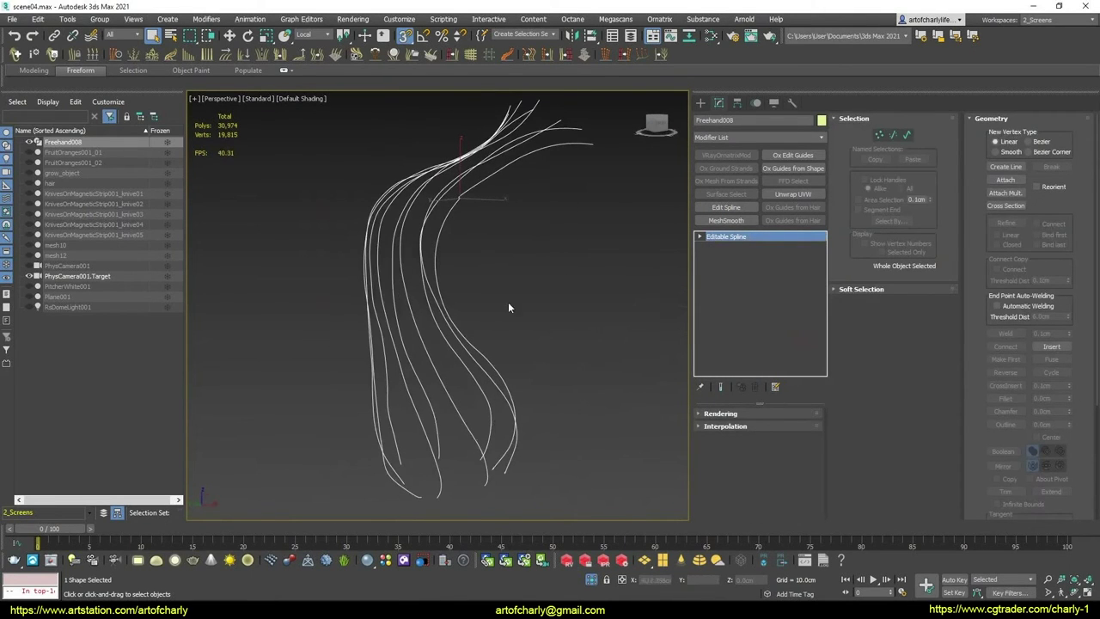
left_click(591, 580)
mouse_move(436, 295)
middle_mouse_down("alt")
mouse_move(490, 189)
mouse_move(636, 207)
mouse_move(626, 236)
mouse_move(449, 196)
mouse_move(463, 180)
mouse_move(454, 166)
mouse_move(422, 203)
mouse_move(434, 185)
middle_mouse_up("alt")
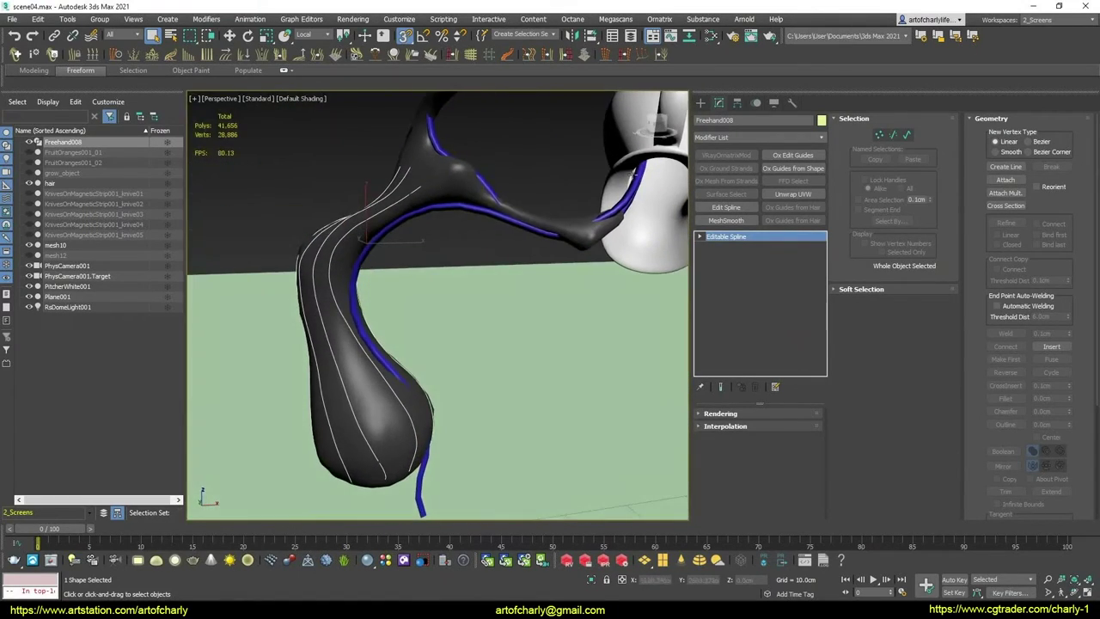
Add mesh10 to the Freehand008 selection and isolate the two with Alt+Q
mouse_move(634, 176)
middle_mouse_down("alt")
mouse_move(422, 229)
mouse_move(386, 192)
mouse_move(423, 206)
mouse_move(437, 226)
mouse_move(525, 192)
mouse_move(586, 252)
mouse_move(447, 236)
mouse_move(521, 270)
mouse_move(576, 266)
mouse_move(417, 238)
mouse_move(368, 210)
middle_mouse_up("alt")
scroll(447, 236, "up", 2)
scroll(434, 241, "up", 3)
scroll(421, 248, "up", 2)
scroll(413, 252, "up", 1)
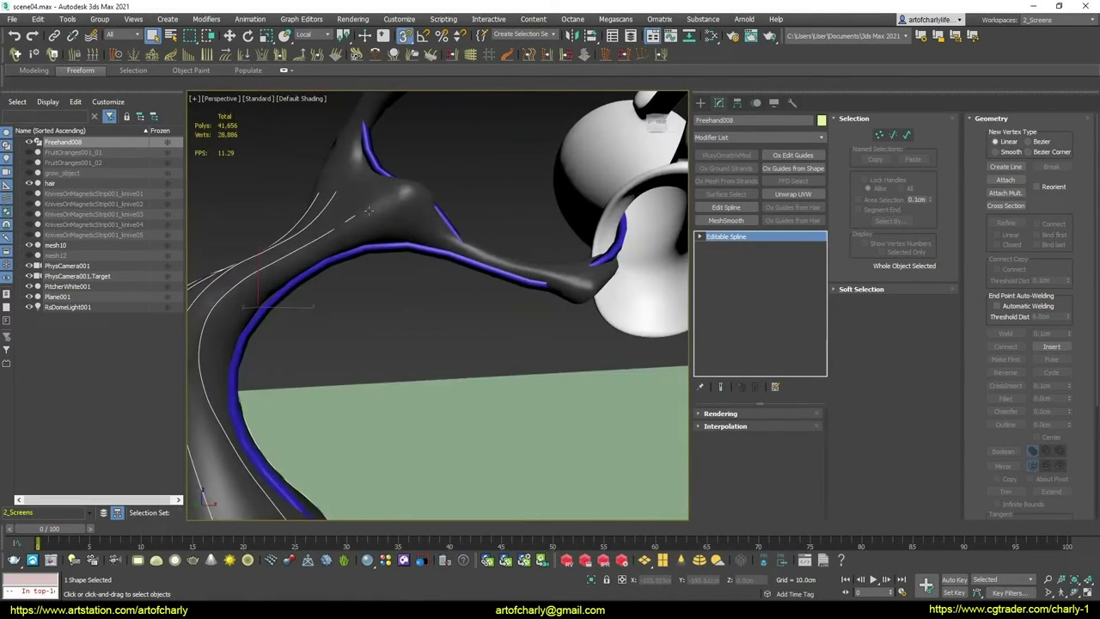
mouse_move(606, 270)
middle_mouse_down("alt")
mouse_move(585, 258)
mouse_move(559, 278)
mouse_move(403, 216)
mouse_move(307, 233)
mouse_move(386, 266)
mouse_move(435, 216)
mouse_move(615, 226)
mouse_move(462, 250)
middle_mouse_up("alt")
left_click(404, 217, "ctrl")
key("alt+q")
Inspect where the guide splines meet the branching mesh10, then clear the selection
scroll(435, 216, "up", 3)
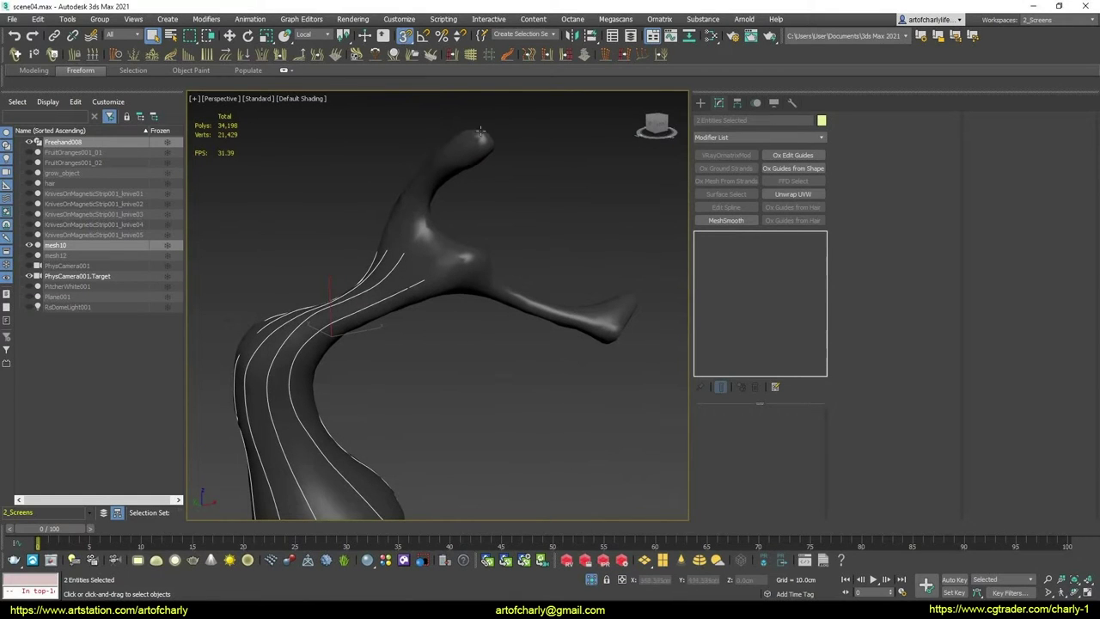
mouse_move(471, 268)
middle_mouse_down("alt")
mouse_move(430, 257)
mouse_move(459, 258)
mouse_move(494, 279)
mouse_move(490, 305)
mouse_move(447, 318)
mouse_move(566, 336)
mouse_move(756, 329)
mouse_move(336, 268)
mouse_move(515, 228)
middle_mouse_up("alt")
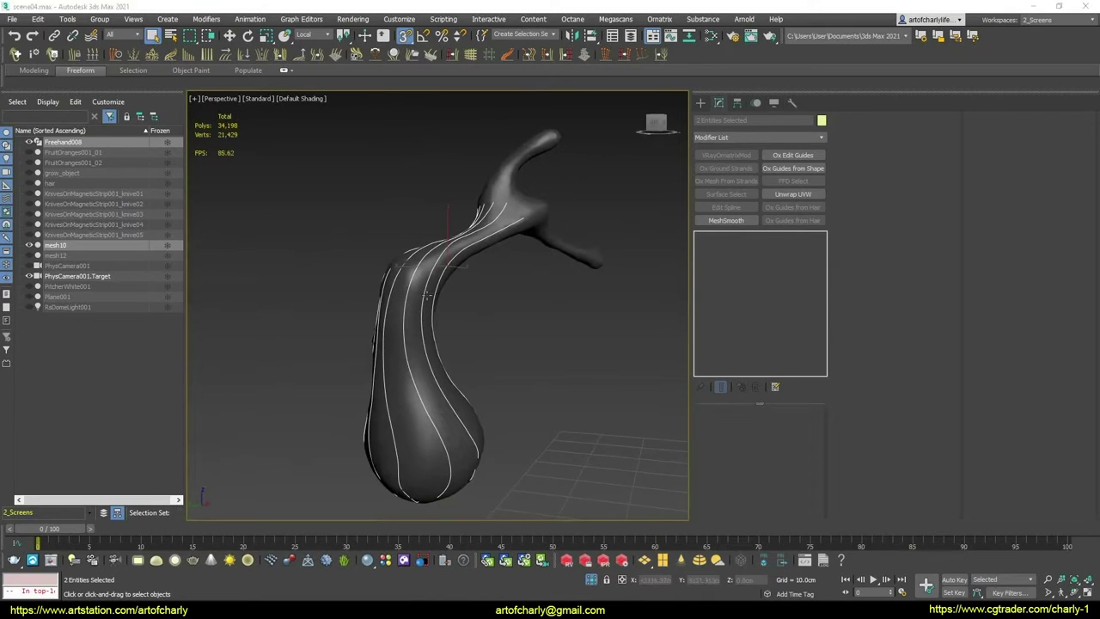
mouse_move(327, 282)
middle_mouse_down("alt")
mouse_move(478, 283)
mouse_move(364, 258)
mouse_move(386, 249)
mouse_move(515, 267)
middle_mouse_up("alt")
scroll(363, 258, "up", 5)
scroll(386, 249, "down", 3)
mouse_move(370, 300)
middle_mouse_down("alt")
mouse_move(442, 283)
mouse_move(460, 255)
middle_mouse_up("alt")
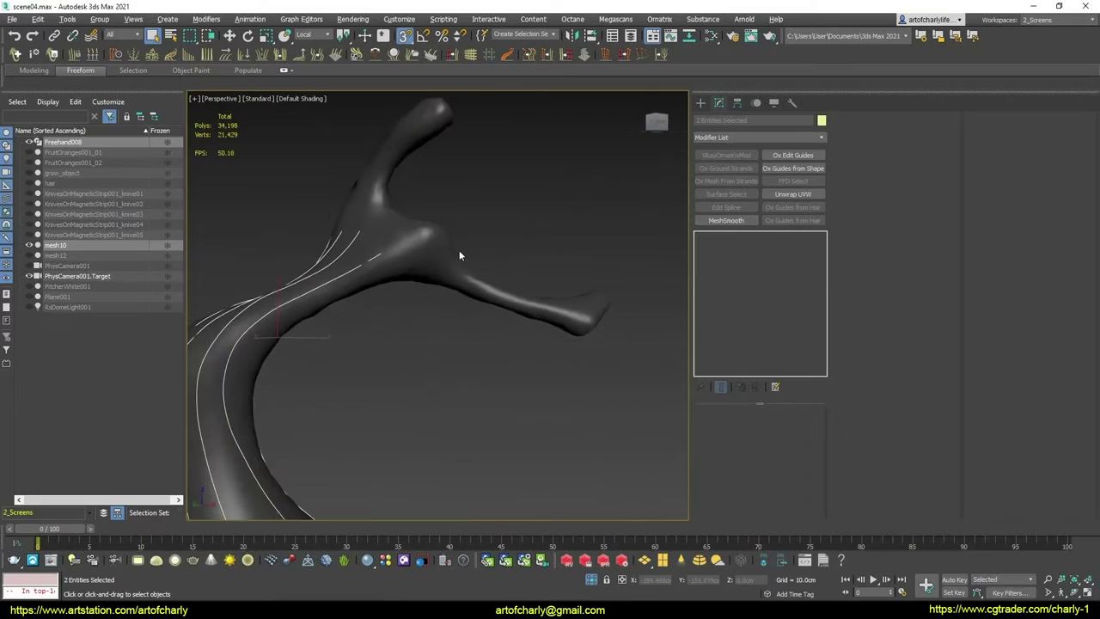
left_click(552, 233)
Start the Freehand shape tool and draw the first two guide curves along mesh10's branch
left_click(543, 312)
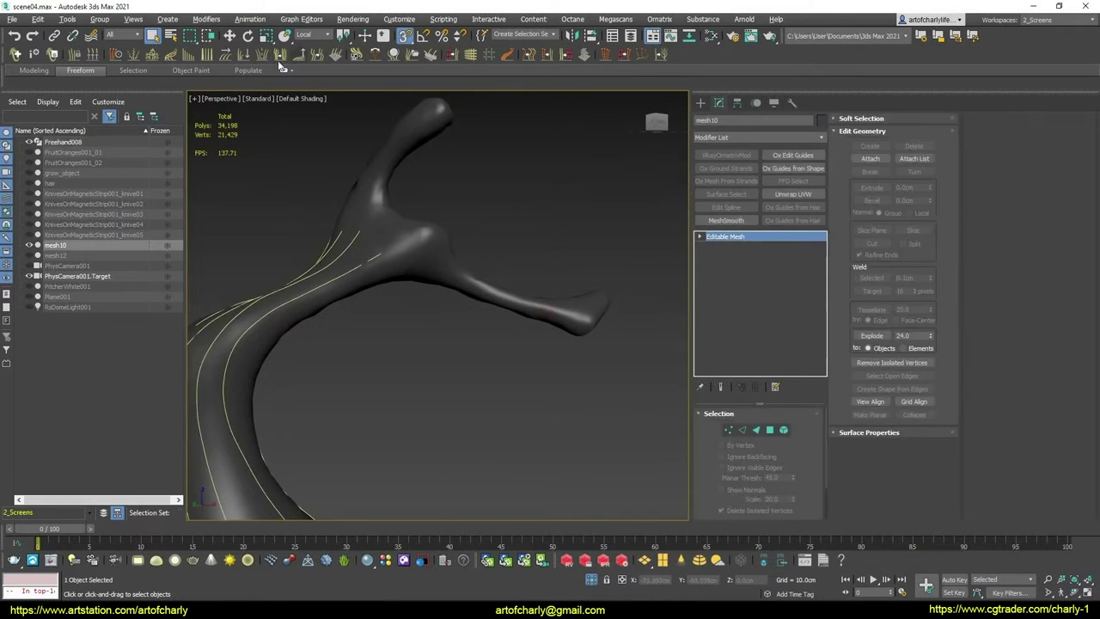
left_click(701, 103)
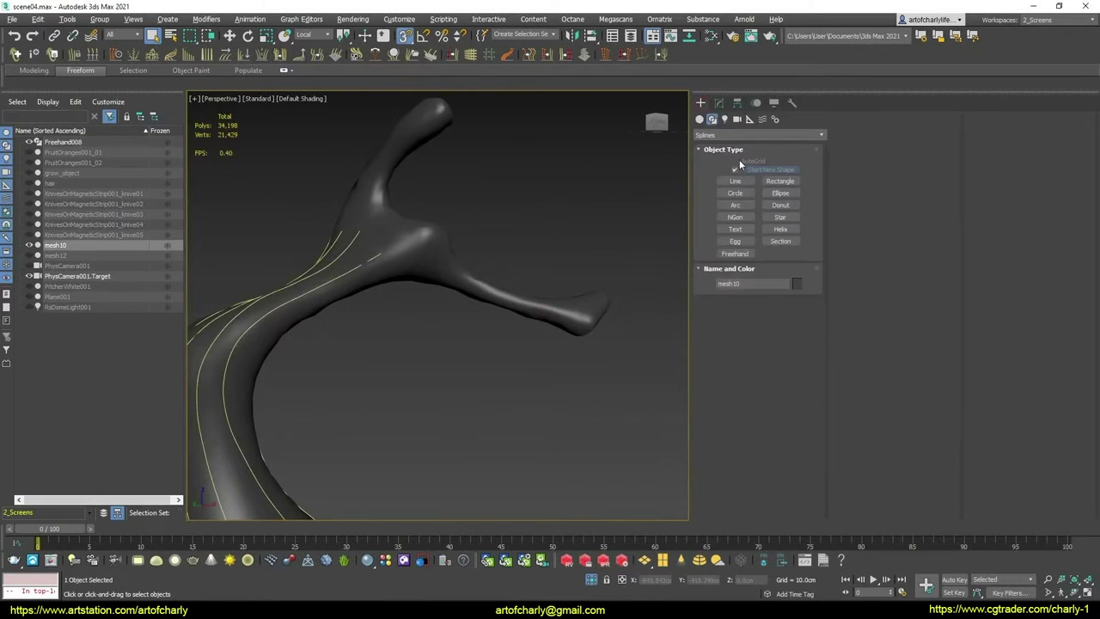
left_click(749, 254)
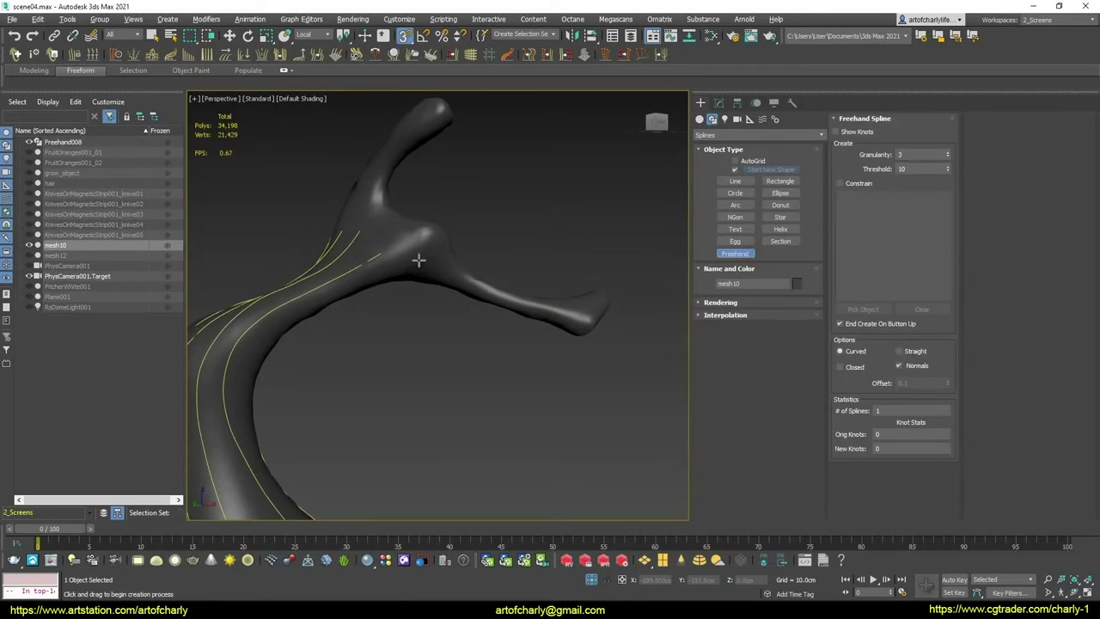
mouse_move(417, 260)
middle_mouse_down("alt")
mouse_move(414, 241)
mouse_move(422, 263)
mouse_move(297, 256)
middle_mouse_up("alt")
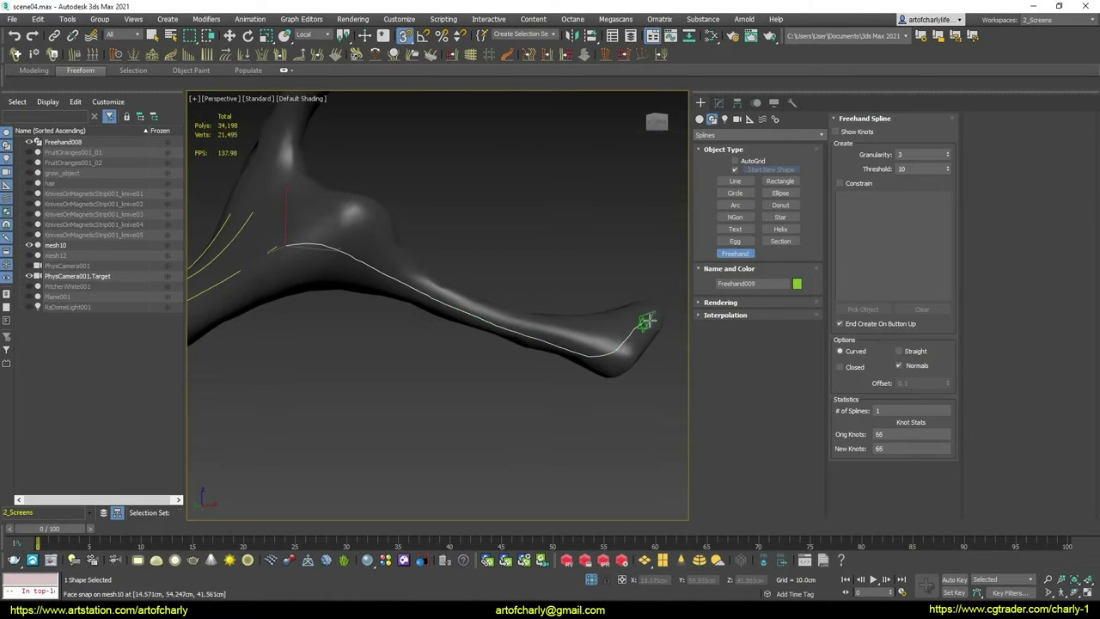
left_click_drag(646, 322, 653, 319)
mouse_move(454, 332)
middle_mouse_down("alt")
mouse_move(479, 381)
mouse_move(455, 386)
mouse_move(318, 301)
middle_mouse_up("alt")
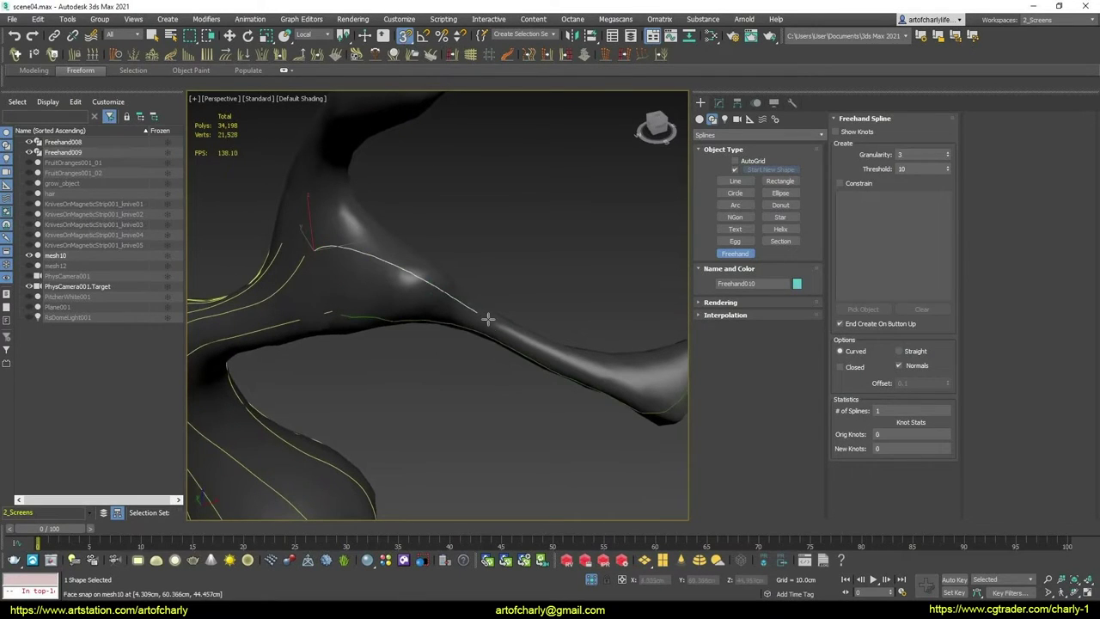
left_click_drag(655, 378, 653, 378)
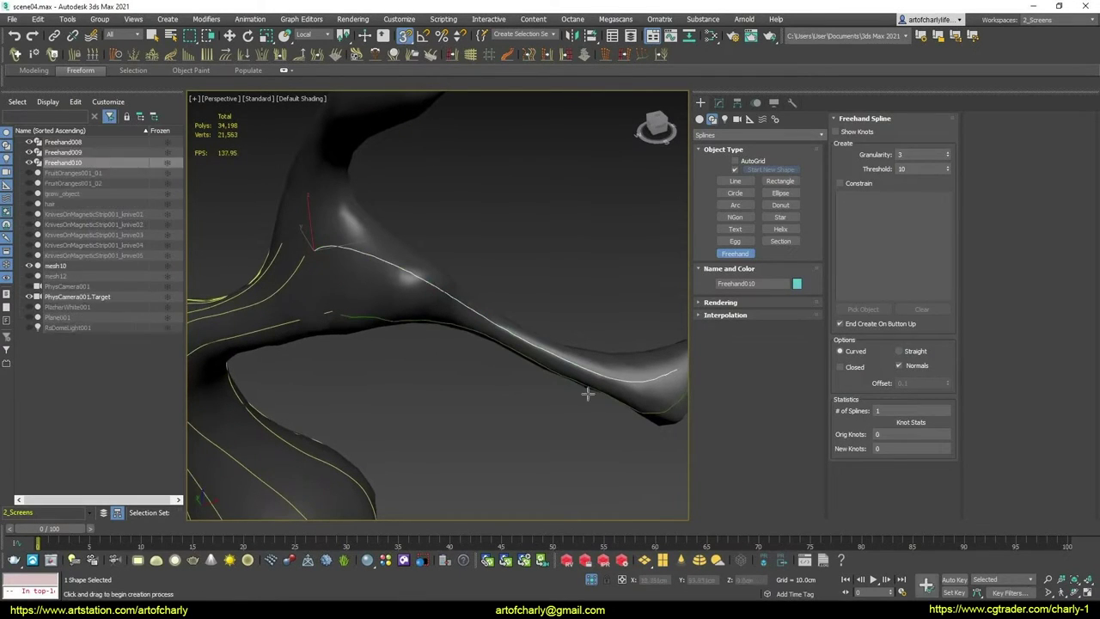
Draw three more freehand curves along the branch, up to Freehand013, then switch to wireframe
mouse_move(587, 392)
middle_mouse_down("alt")
mouse_move(522, 403)
mouse_move(536, 410)
mouse_move(524, 393)
mouse_move(349, 353)
mouse_move(304, 315)
middle_mouse_up("alt")
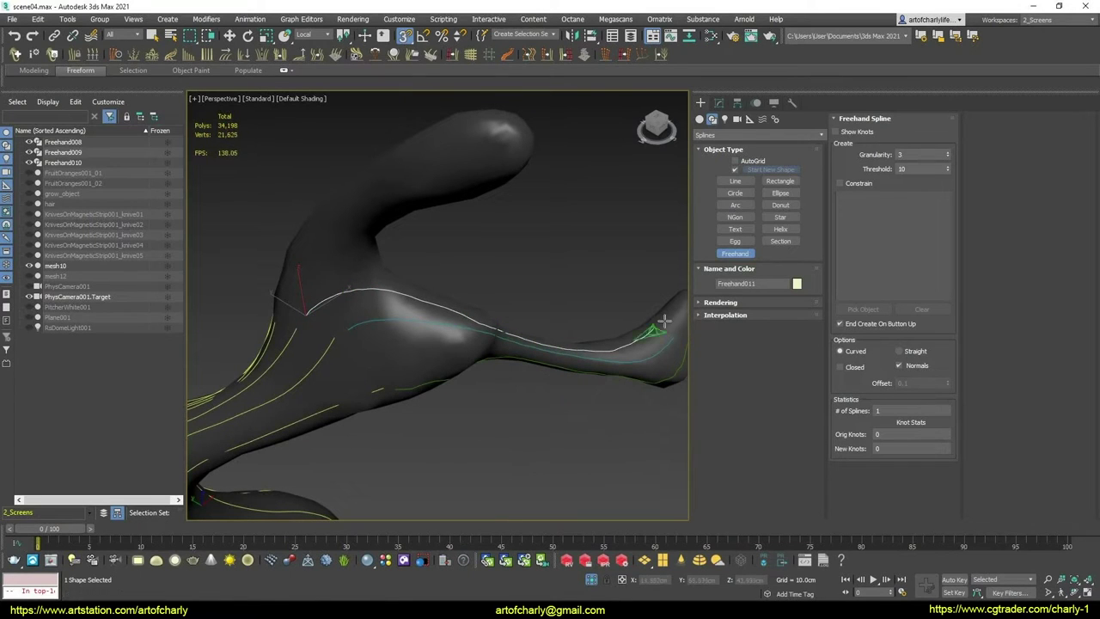
left_click_drag(664, 320, 662, 323)
mouse_move(540, 361)
middle_mouse_down("alt")
mouse_move(388, 381)
mouse_move(444, 315)
mouse_move(484, 334)
mouse_move(523, 315)
mouse_move(481, 301)
mouse_move(498, 326)
mouse_move(531, 303)
middle_mouse_up("alt")
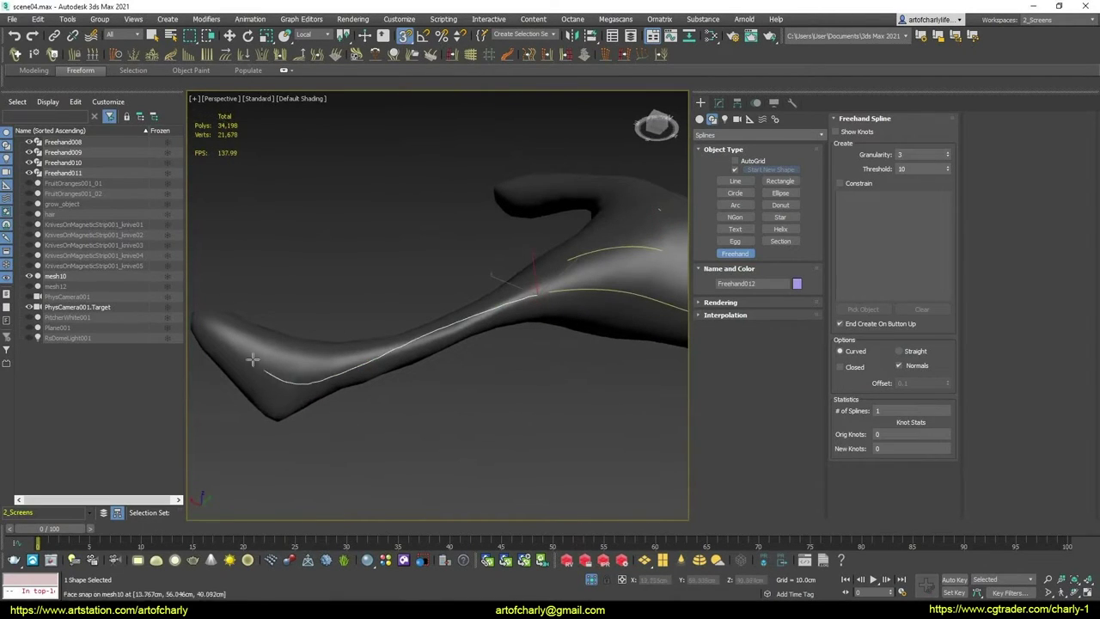
left_click_drag(228, 331, 228, 332)
mouse_move(429, 344)
middle_mouse_down("alt")
mouse_move(484, 349)
mouse_move(456, 342)
mouse_move(493, 359)
middle_mouse_up("alt")
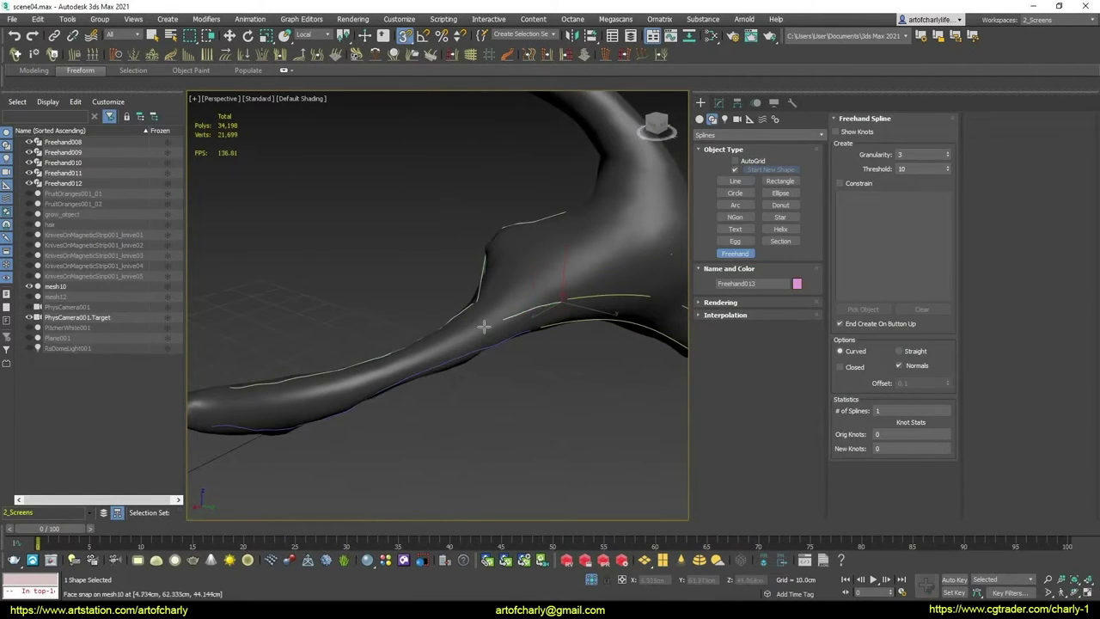
left_click_drag(209, 401, 211, 402)
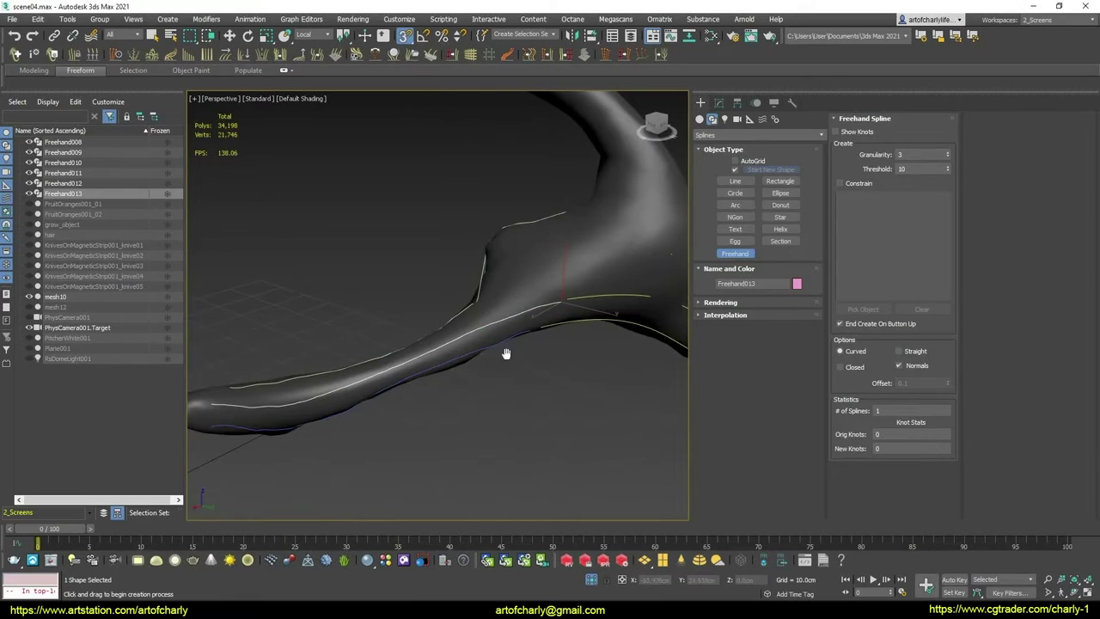
mouse_move(506, 351)
middle_mouse_down("alt")
mouse_move(506, 364)
mouse_move(493, 343)
mouse_move(534, 380)
mouse_move(532, 326)
mouse_move(542, 338)
mouse_move(516, 313)
mouse_move(541, 293)
middle_mouse_up("alt")
right_click(529, 381)
key("F3")
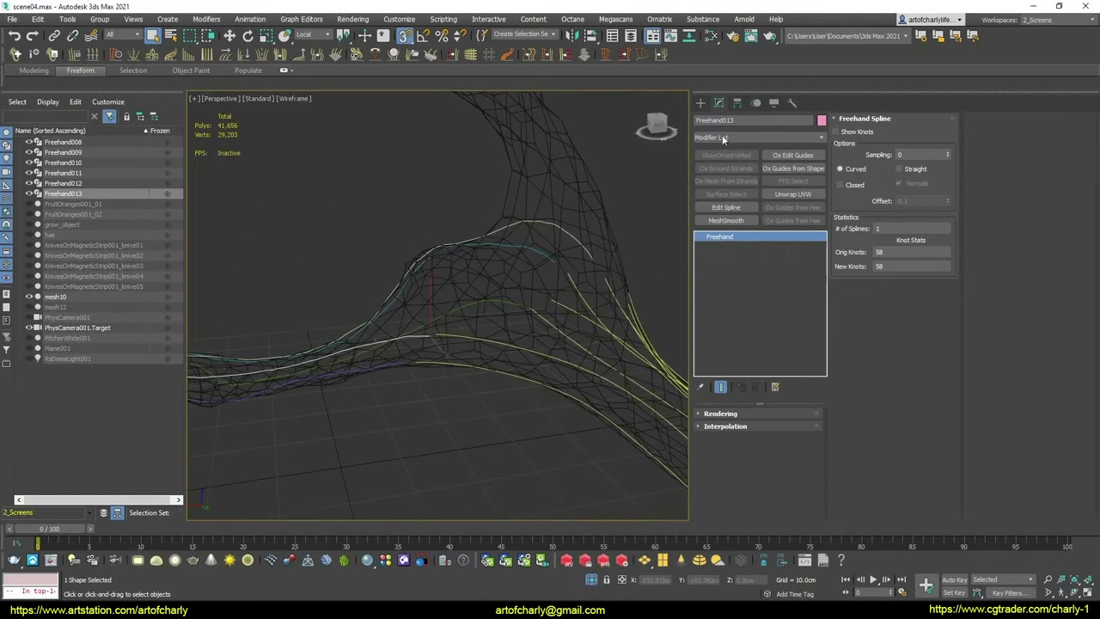
Restart the Freehand tool and trace two curves along the lower branch (Freehand014, Freehand015)
left_click(700, 103)
left_click(735, 251)
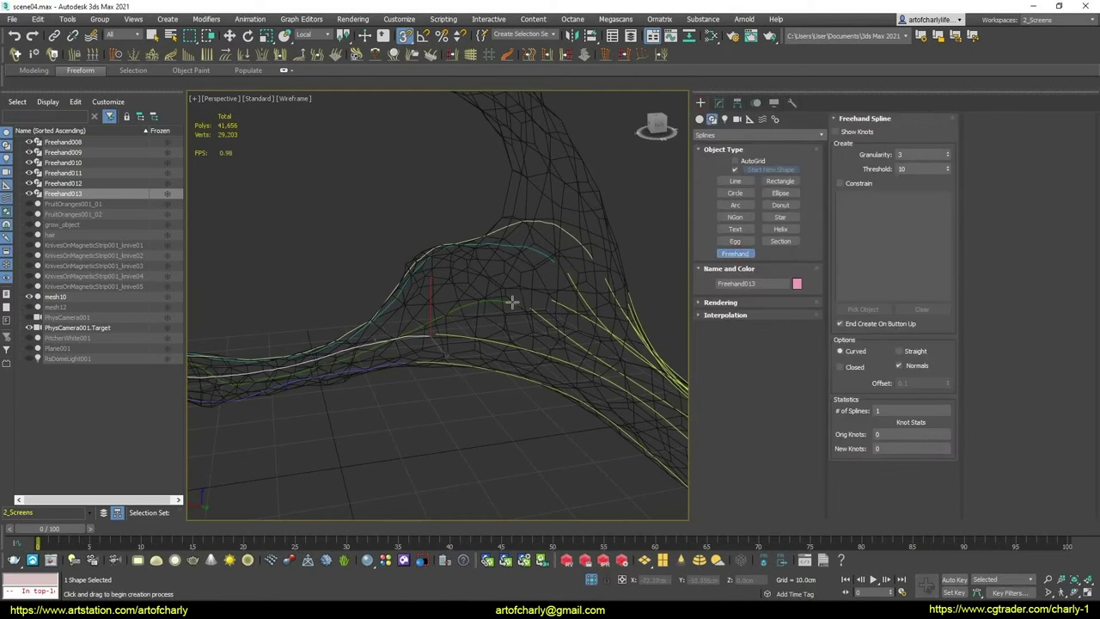
mouse_move(511, 300)
middle_mouse_down("alt")
mouse_move(501, 327)
mouse_move(532, 362)
middle_mouse_up("alt")
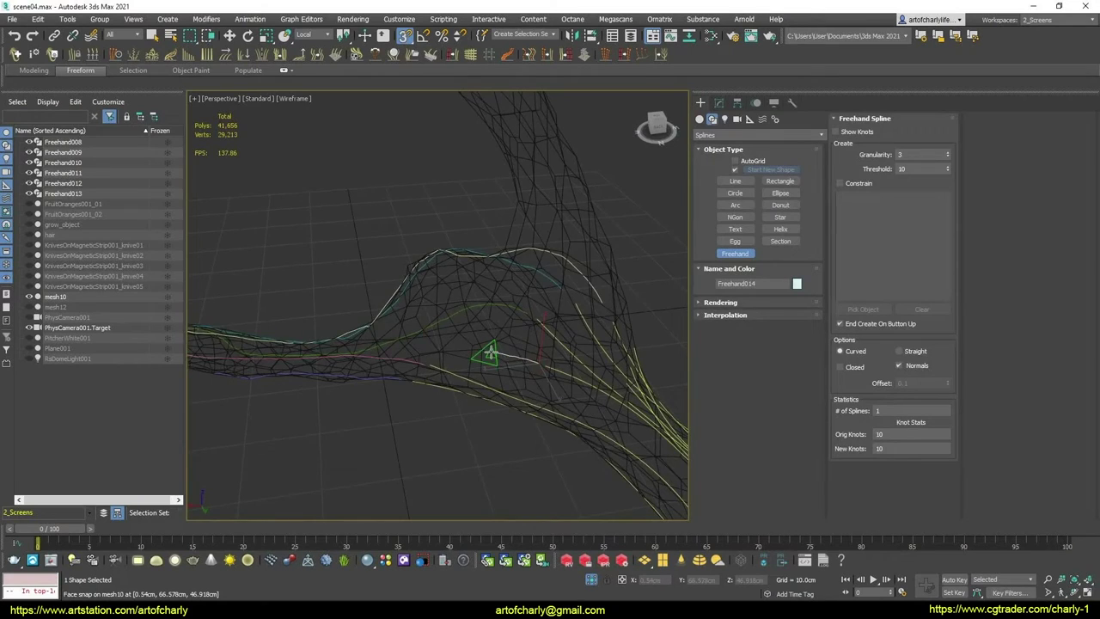
key("F3")
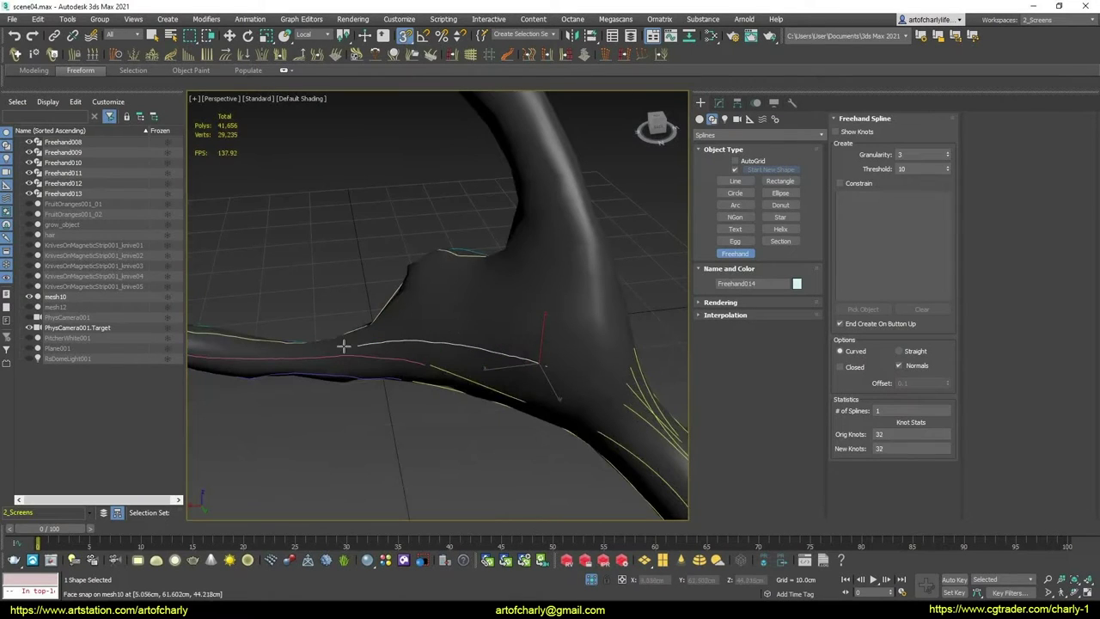
left_click_drag(199, 346, 197, 346)
mouse_move(351, 329)
middle_mouse_down("alt")
mouse_move(386, 312)
mouse_move(532, 369)
middle_mouse_up("alt")
mouse_move(447, 322)
middle_mouse_down("alt")
mouse_move(454, 312)
mouse_move(450, 332)
mouse_move(502, 372)
middle_mouse_up("alt")
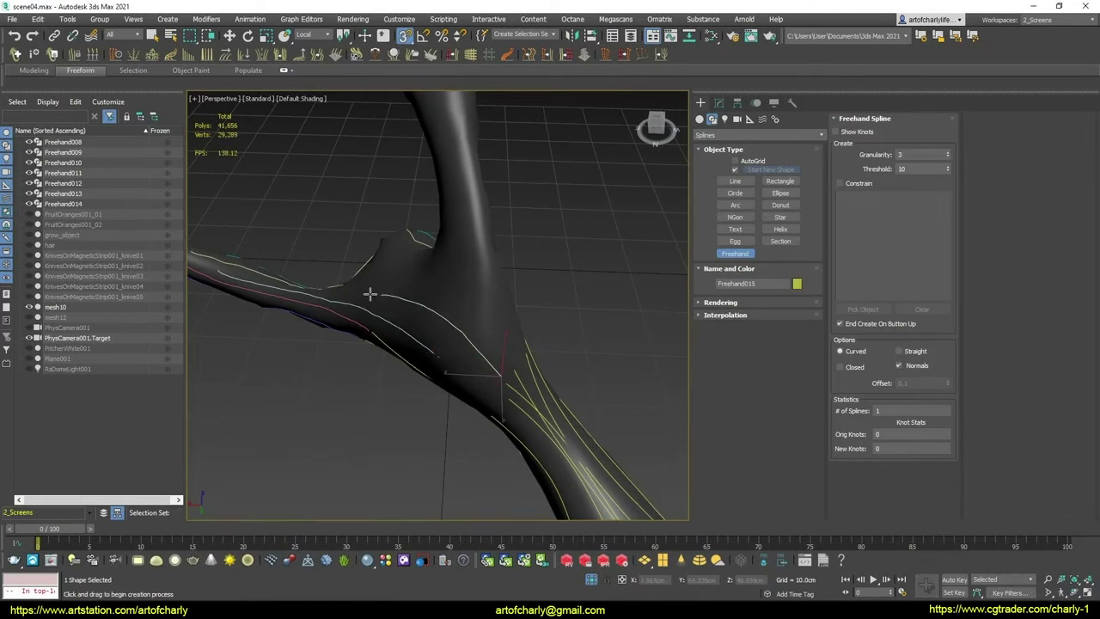
left_click_drag(206, 260, 329, 281)
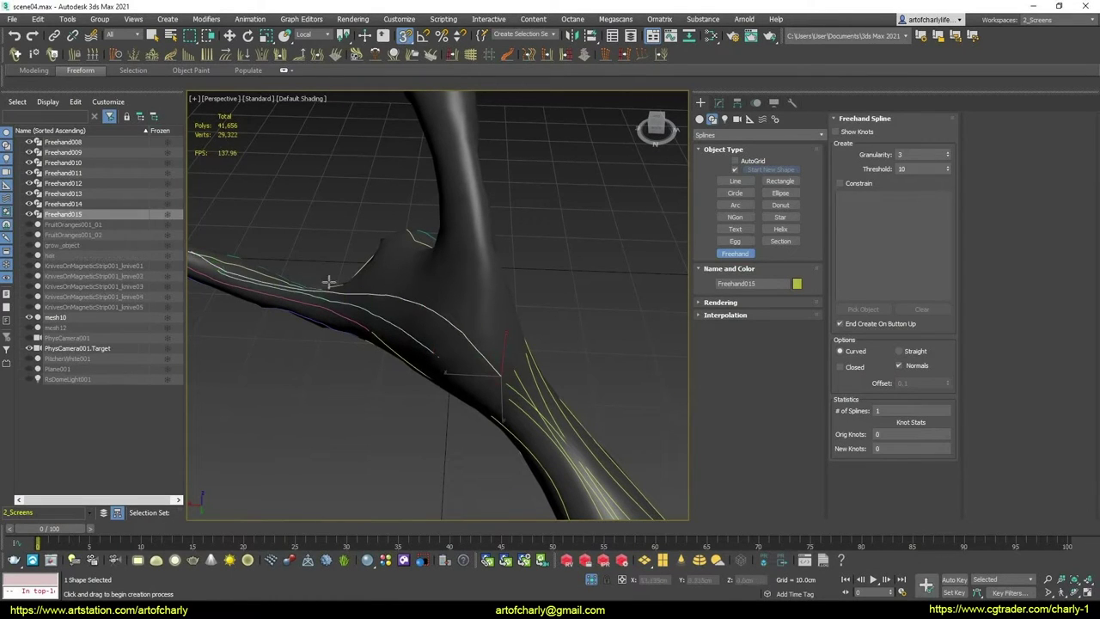
Draw two more freehand curves up the branch, Freehand016 and Freehand017, toggling wireframe display
middle_click_drag(450, 362, 435, 376, "alt")
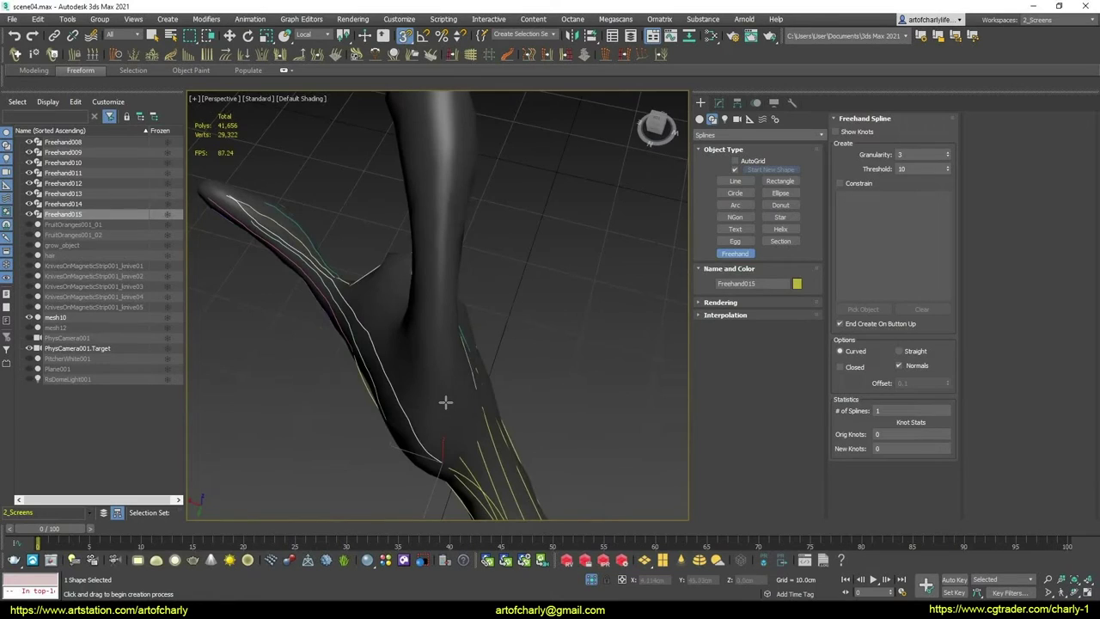
key("F3")
key("F3")
left_click_drag(455, 451, 340, 291)
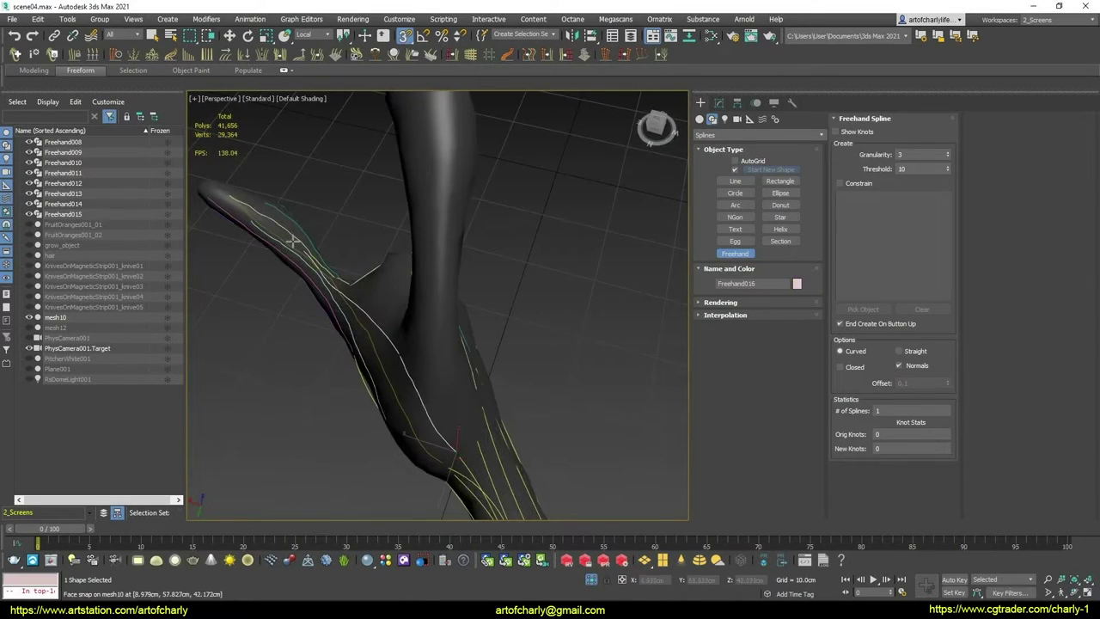
left_click_drag(292, 243, 221, 197)
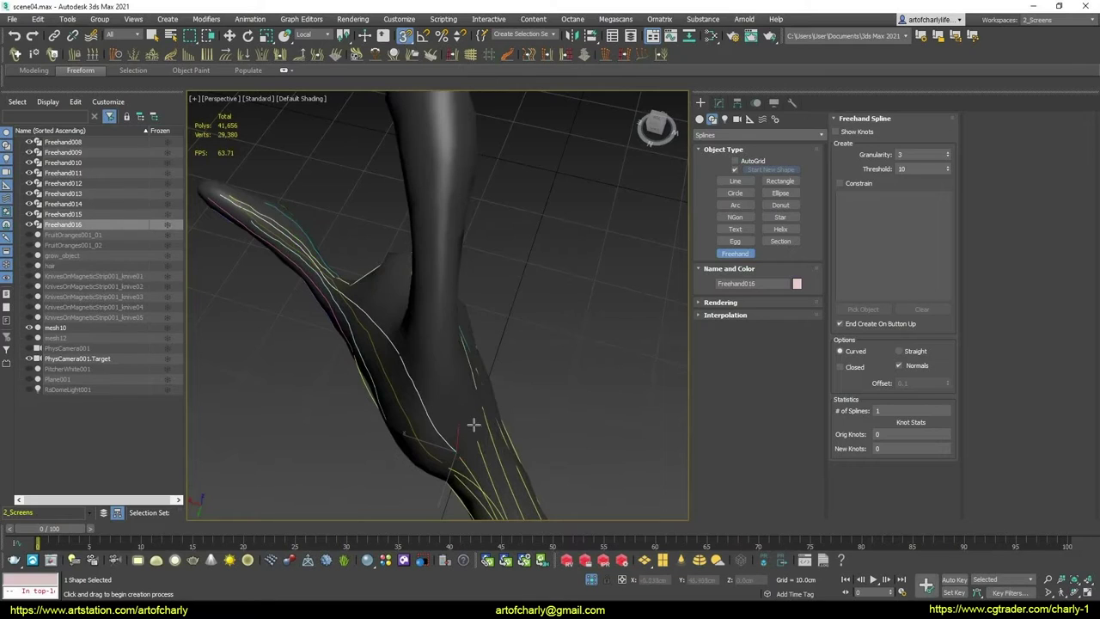
left_click_drag(473, 427, 451, 389)
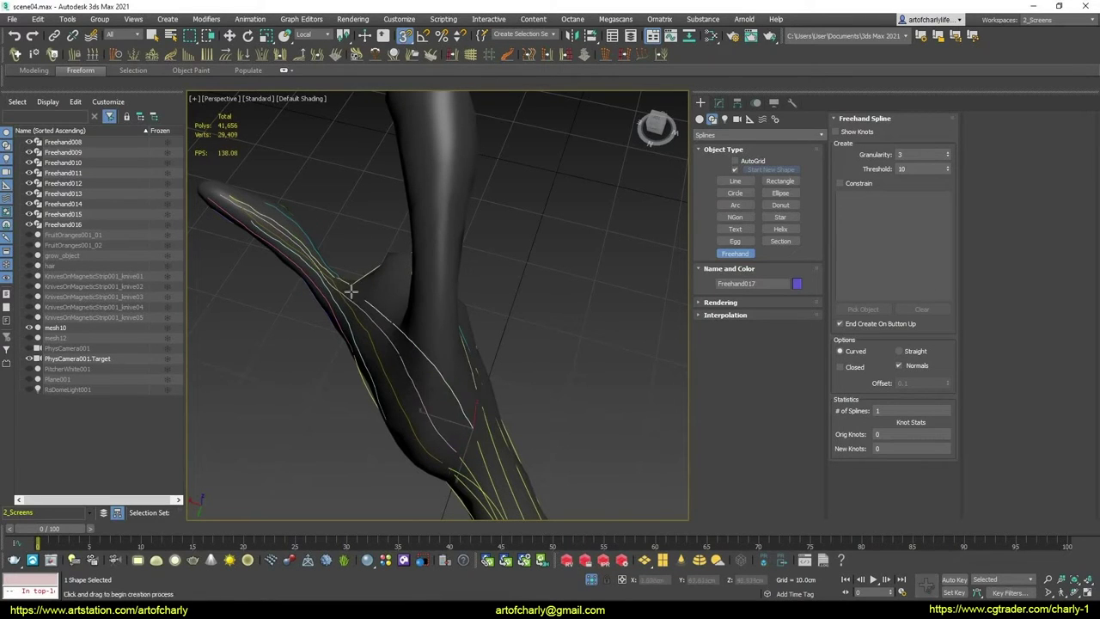
left_click_drag(351, 290, 222, 197)
mouse_move(435, 389)
middle_mouse_down("alt")
mouse_move(423, 354)
mouse_move(400, 368)
mouse_move(369, 351)
mouse_move(392, 326)
mouse_move(408, 355)
mouse_move(454, 289)
middle_mouse_up("alt")
Exit freehand drawing and select only Freehand017 in the scene list
right_click(416, 333)
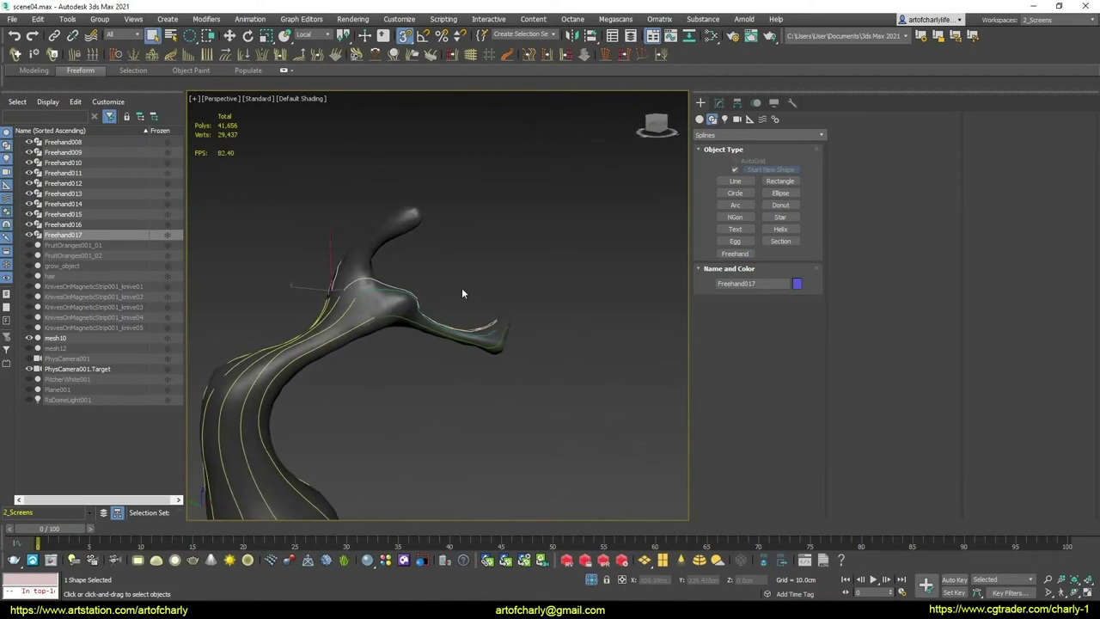
left_click(416, 239)
left_click(408, 228)
left_click(524, 303)
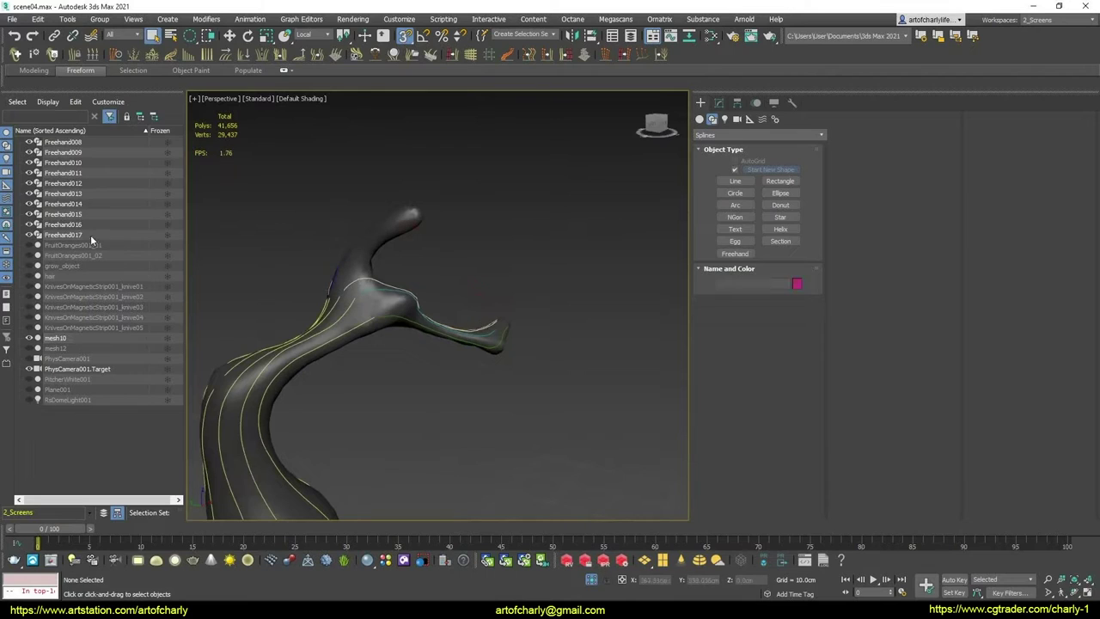
left_click(90, 234)
left_click(76, 143, "shift")
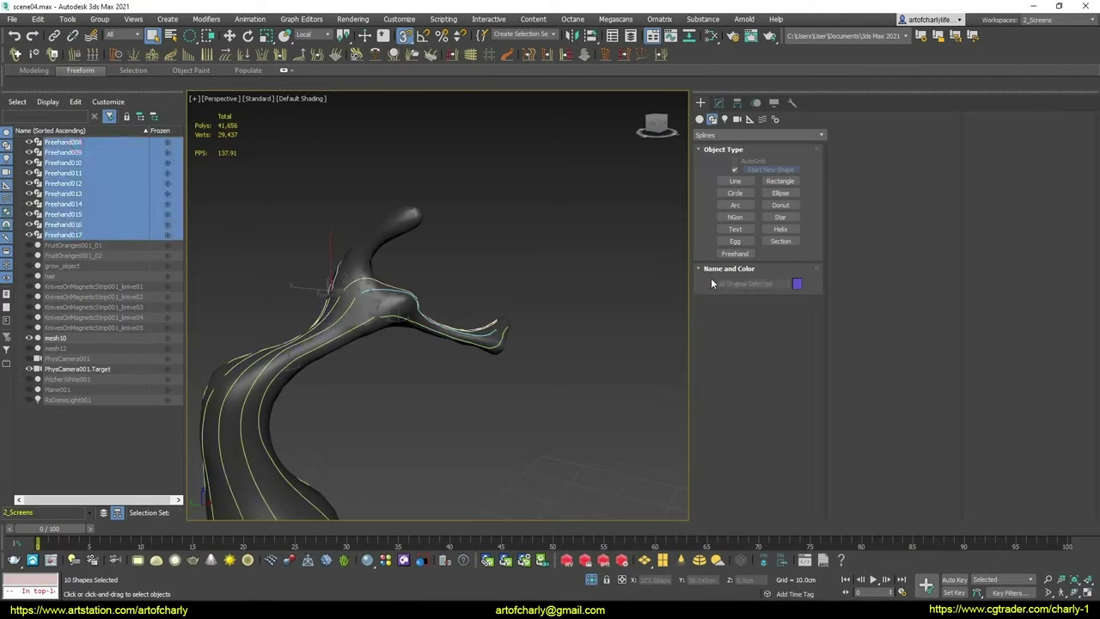
middle_click_drag(319, 313, 349, 297)
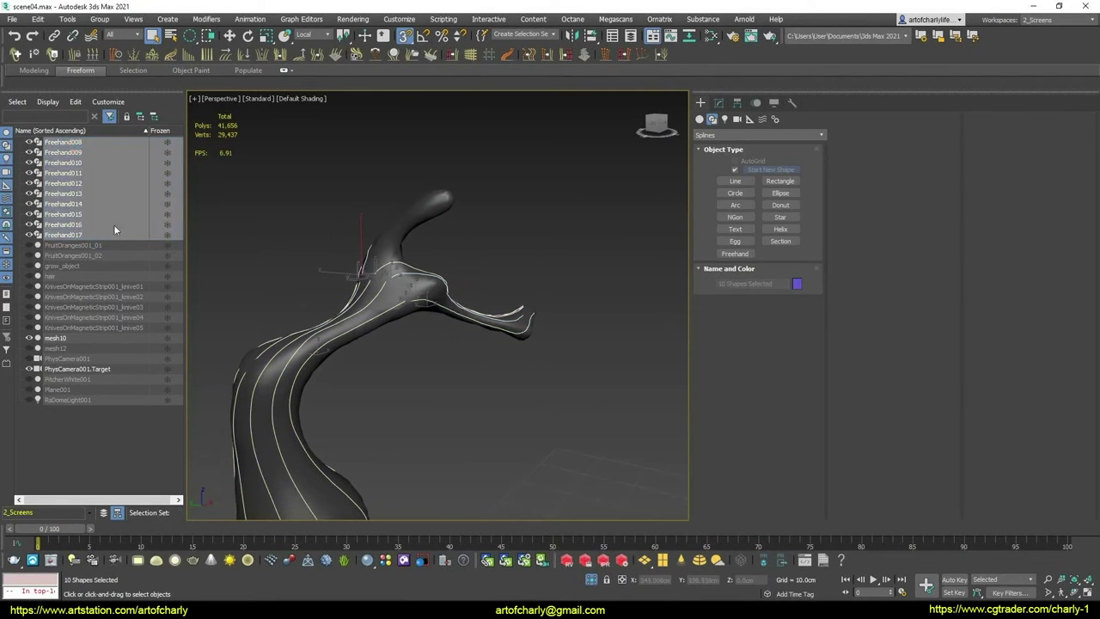
left_click(244, 193)
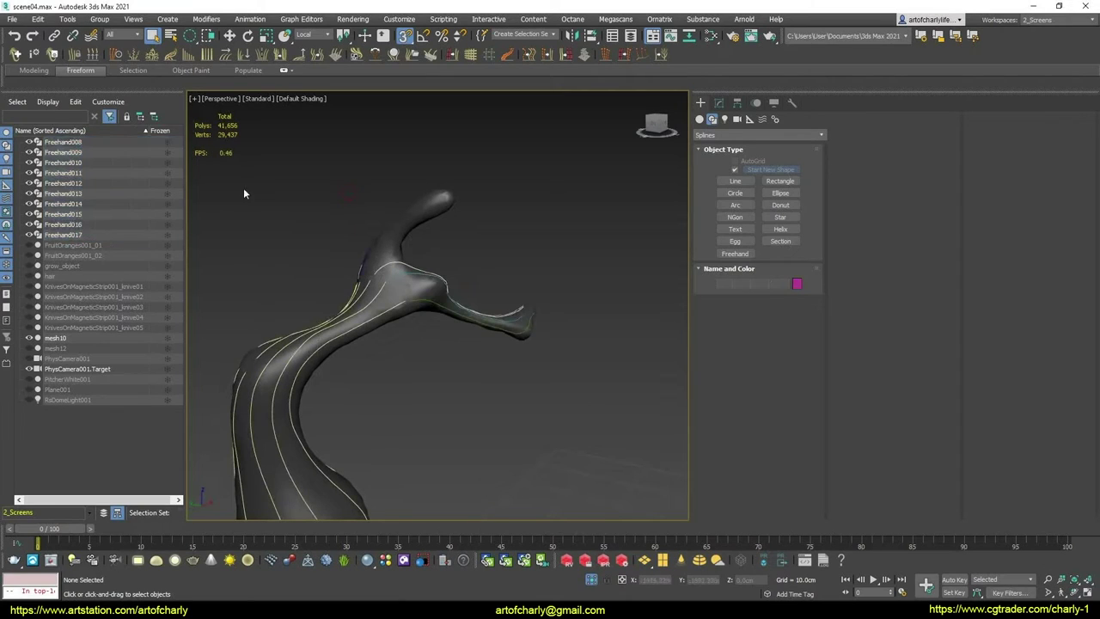
left_click(70, 234)
Add Edit Spline to Freehand017 and Attach Mult. Freehand008 through Freehand016 into it
left_click(717, 103)
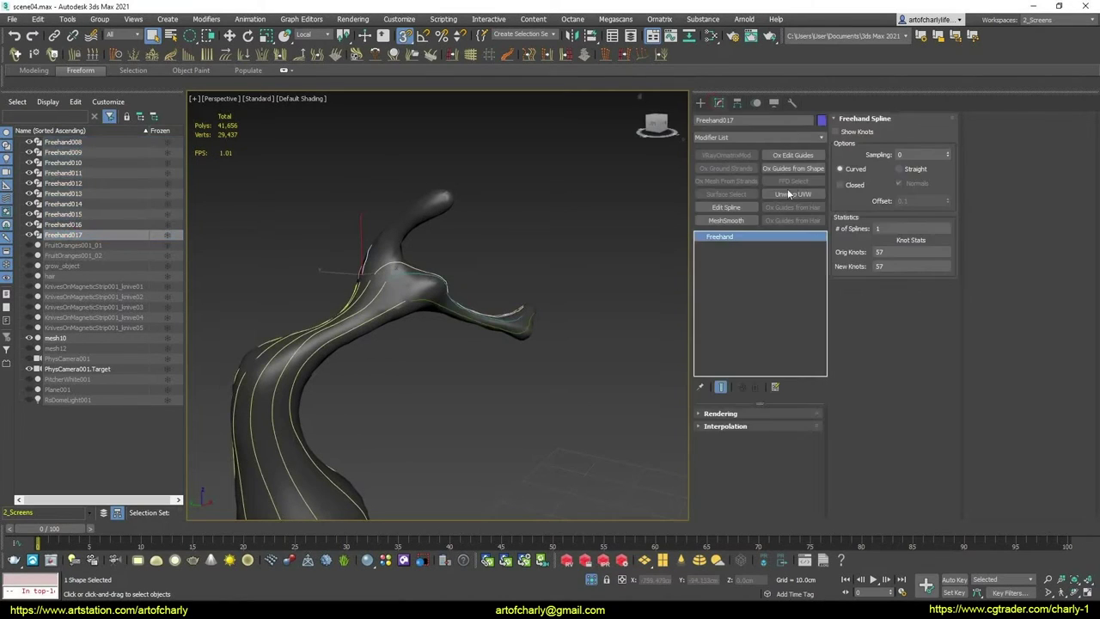
left_click(726, 207)
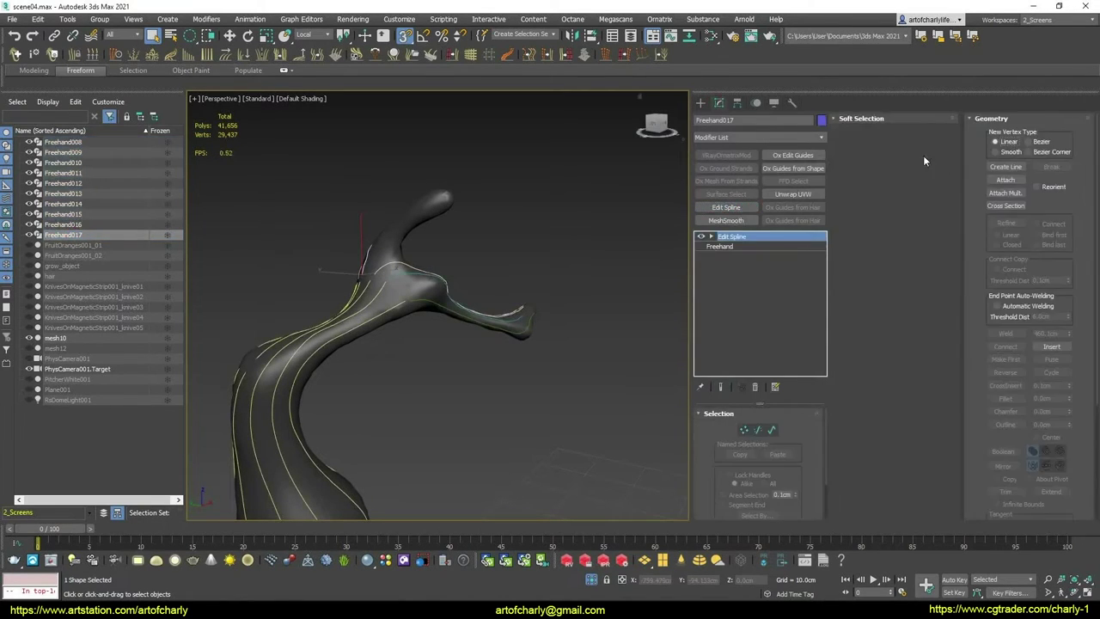
left_click(988, 194)
left_click(68, 164)
left_click(57, 82, "shift")
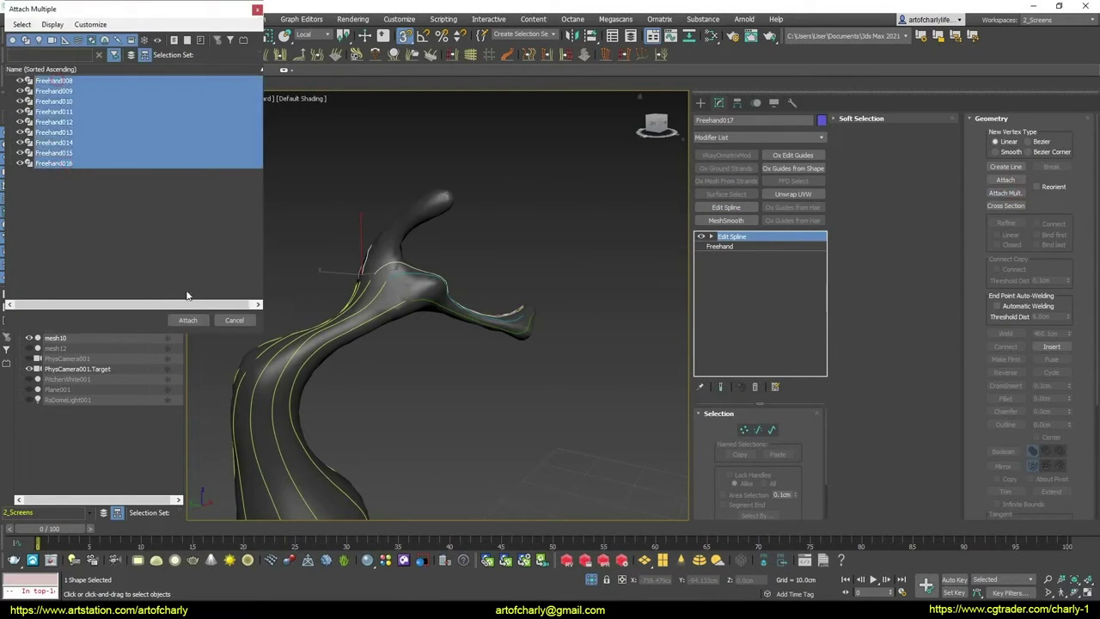
left_click(195, 319)
mouse_move(402, 324)
middle_mouse_down("alt")
mouse_move(446, 304)
mouse_move(447, 321)
mouse_move(493, 294)
mouse_move(457, 294)
mouse_move(434, 238)
mouse_move(459, 286)
mouse_move(442, 263)
mouse_move(413, 284)
mouse_move(527, 314)
mouse_move(544, 295)
middle_mouse_up("alt")
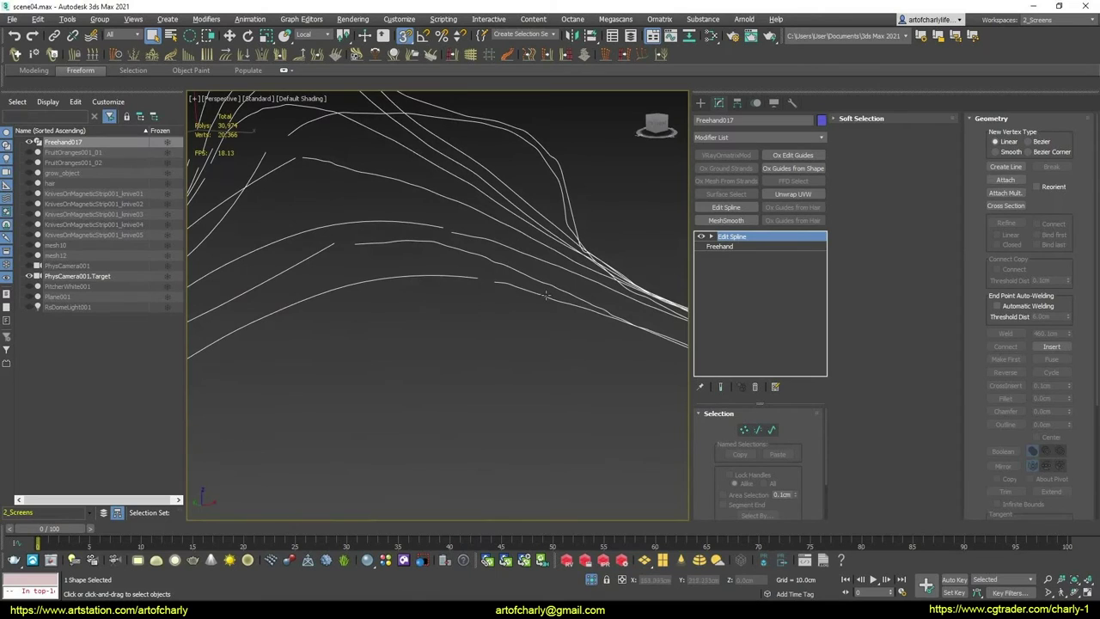
In Vertex mode with Connect, join the loose curve endpoint to the upper curve's end
left_click(744, 431)
mouse_move(466, 323)
middle_mouse_down("alt")
mouse_move(379, 319)
mouse_move(414, 310)
middle_mouse_up("alt")
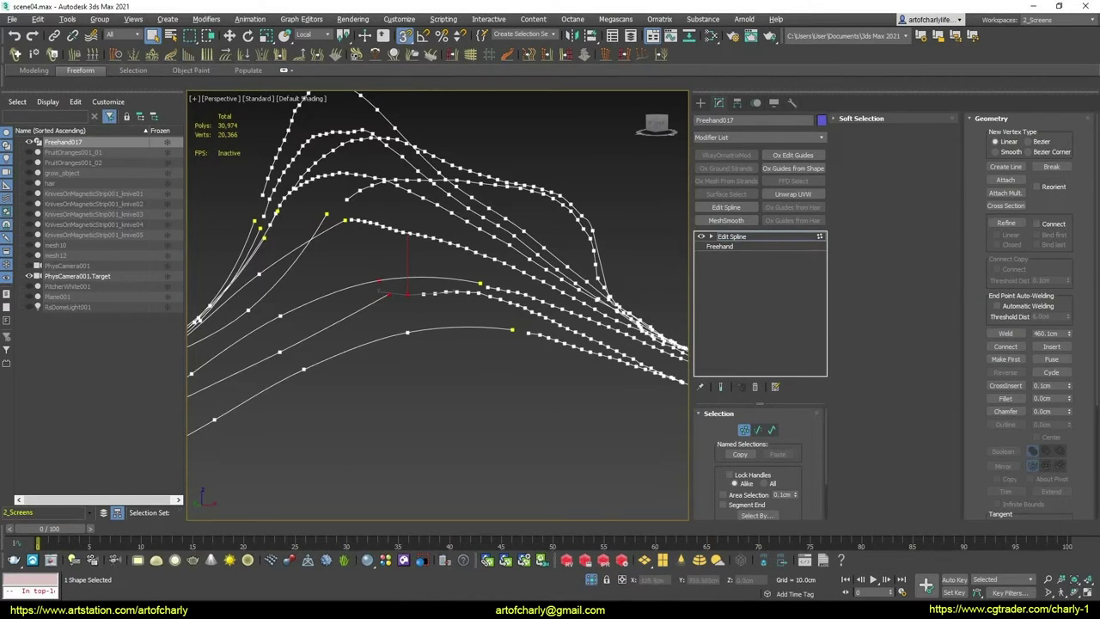
scroll(413, 293, "up", 5)
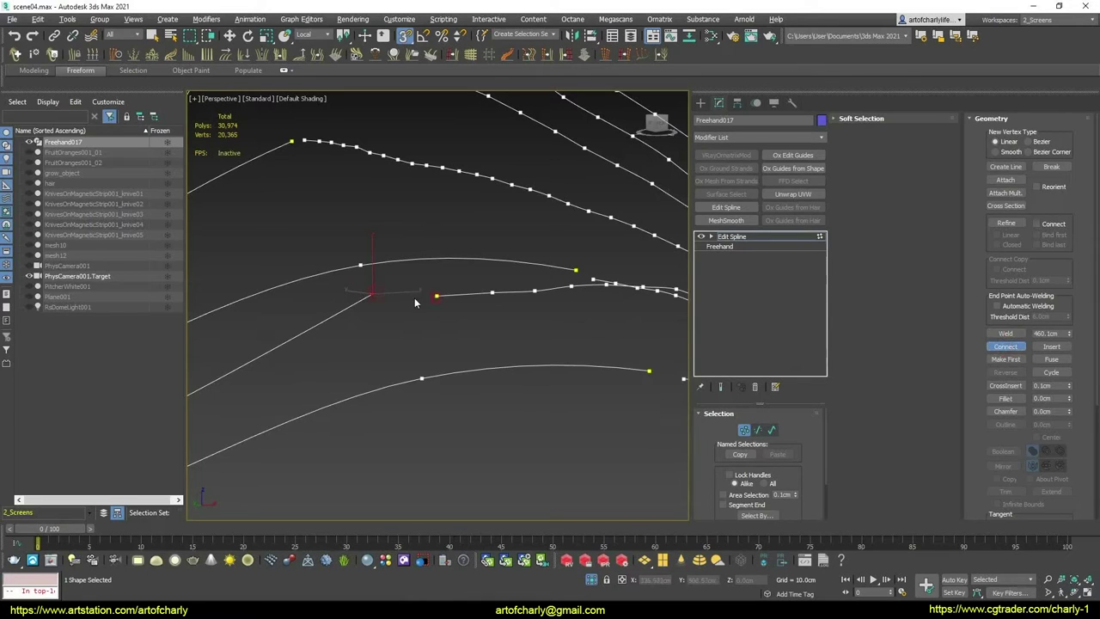
middle_click_drag(449, 327, 292, 221)
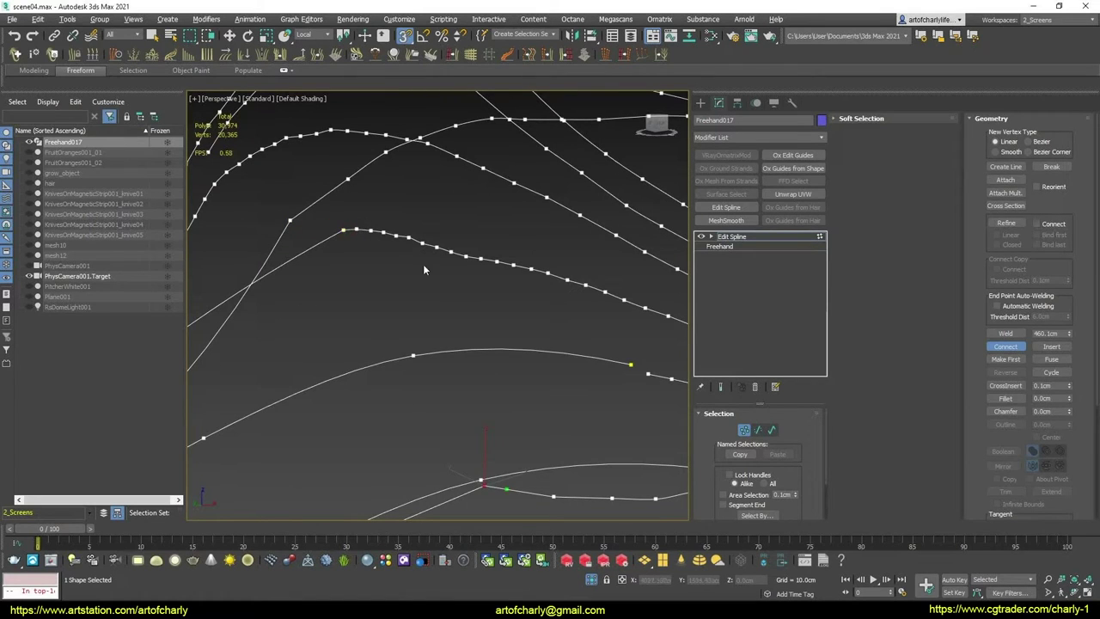
mouse_move(424, 269)
middle_mouse_down("alt")
mouse_move(366, 270)
mouse_move(395, 285)
mouse_move(397, 346)
mouse_move(390, 320)
mouse_move(363, 314)
mouse_move(386, 313)
mouse_move(412, 337)
middle_mouse_up("alt")
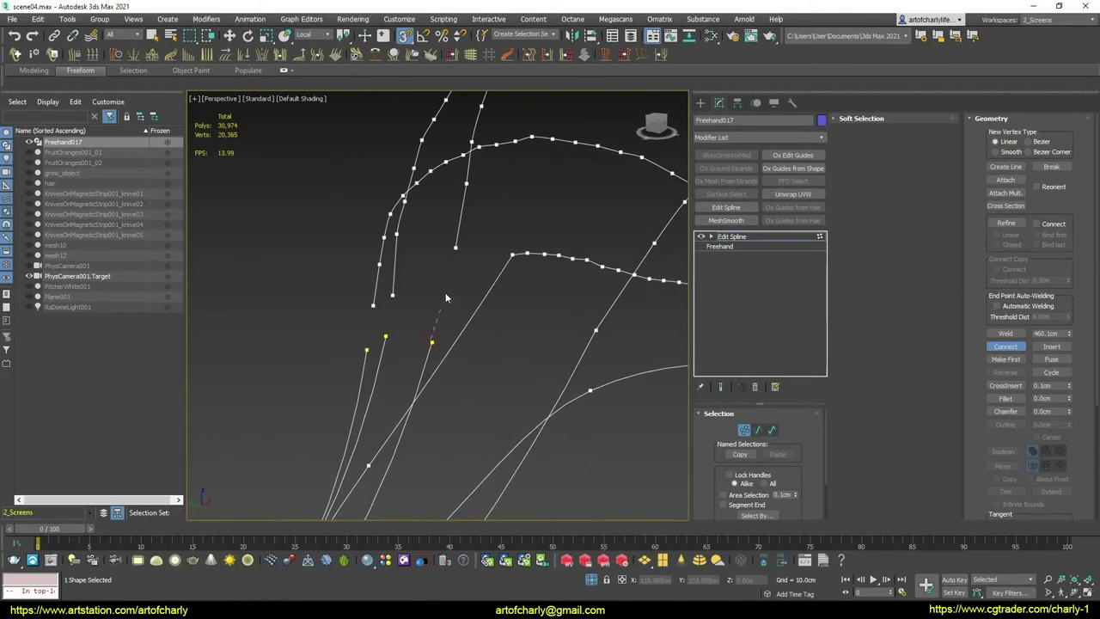
left_click_drag(455, 247, 462, 240)
mouse_move(484, 347)
middle_mouse_down("alt")
mouse_move(500, 289)
mouse_move(501, 314)
mouse_move(614, 295)
mouse_move(512, 321)
mouse_move(452, 408)
mouse_move(425, 340)
mouse_move(399, 337)
mouse_move(431, 360)
mouse_move(424, 378)
mouse_move(270, 361)
mouse_move(287, 373)
mouse_move(412, 319)
middle_mouse_up("alt")
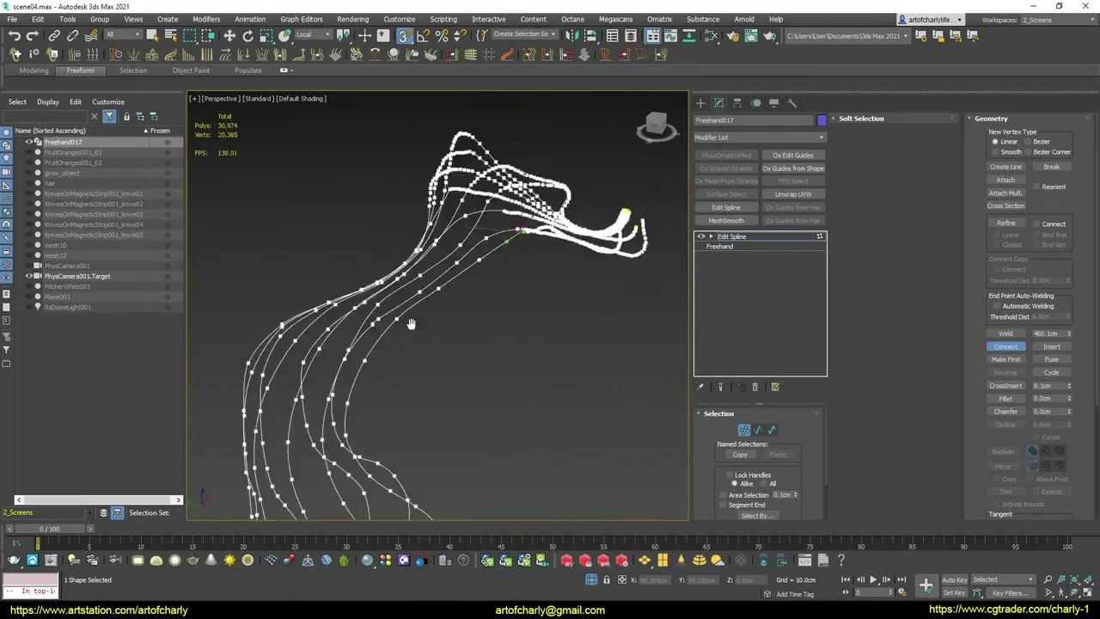
Leave vertex editing and add a Normalize Spline modifier to Freehand017
left_click(745, 430)
key("w")
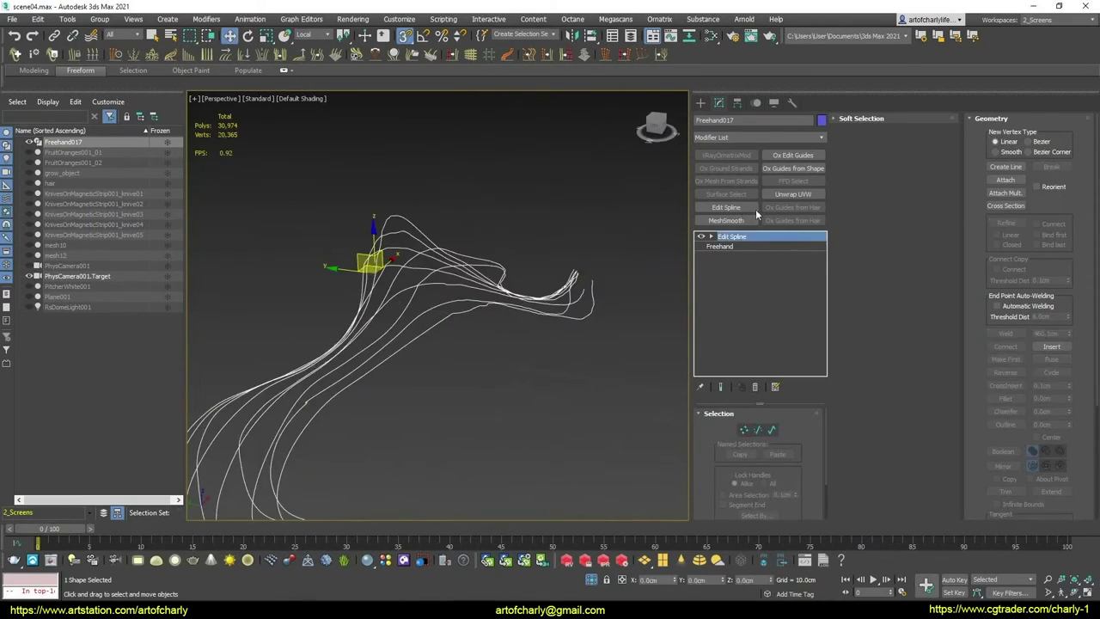
left_click(819, 139)
left_click_drag(821, 155, 814, 295)
left_click(756, 362)
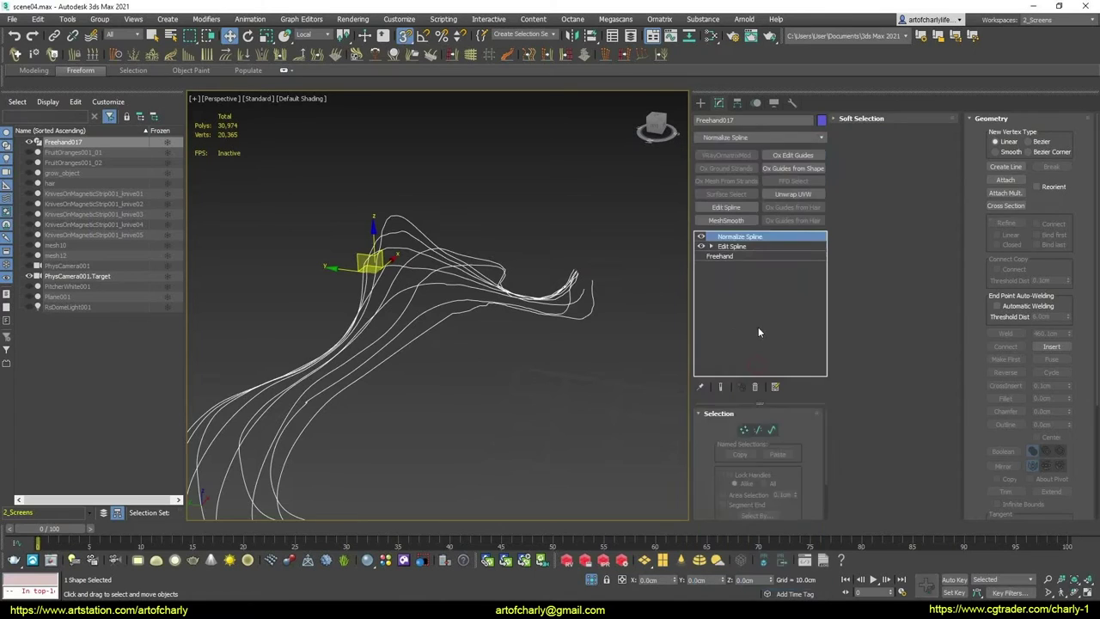
mouse_move(446, 309)
middle_mouse_down("alt")
mouse_move(601, 301)
mouse_move(504, 371)
middle_mouse_up("alt")
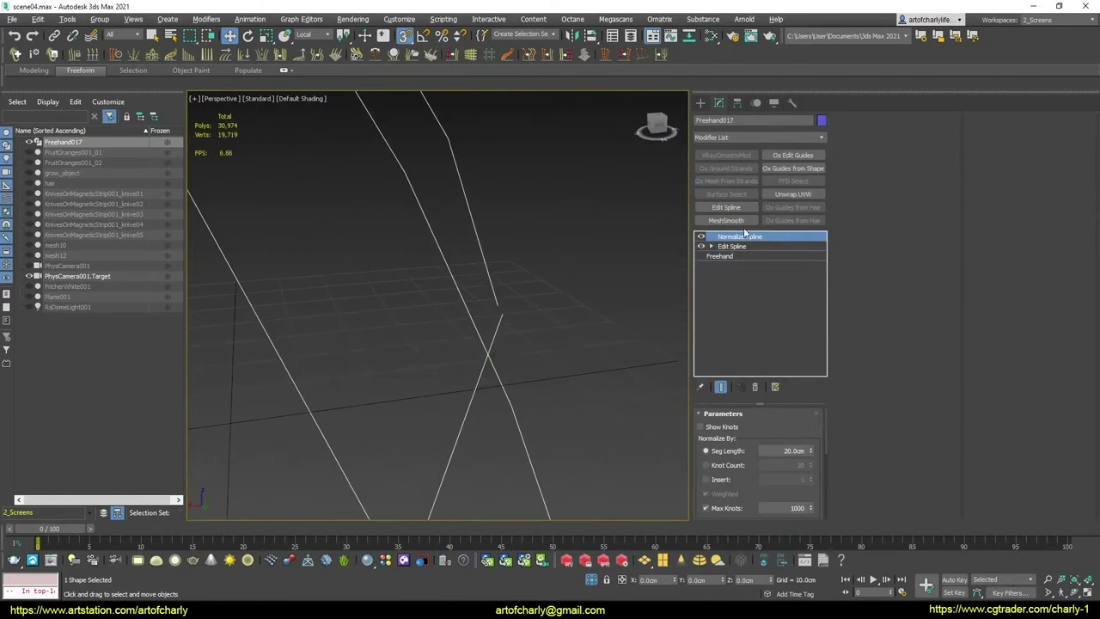
Compare normalized and original strands, briefly revisiting vertex Connect on the underlying Edit Spline
left_click(701, 237)
left_click(726, 248)
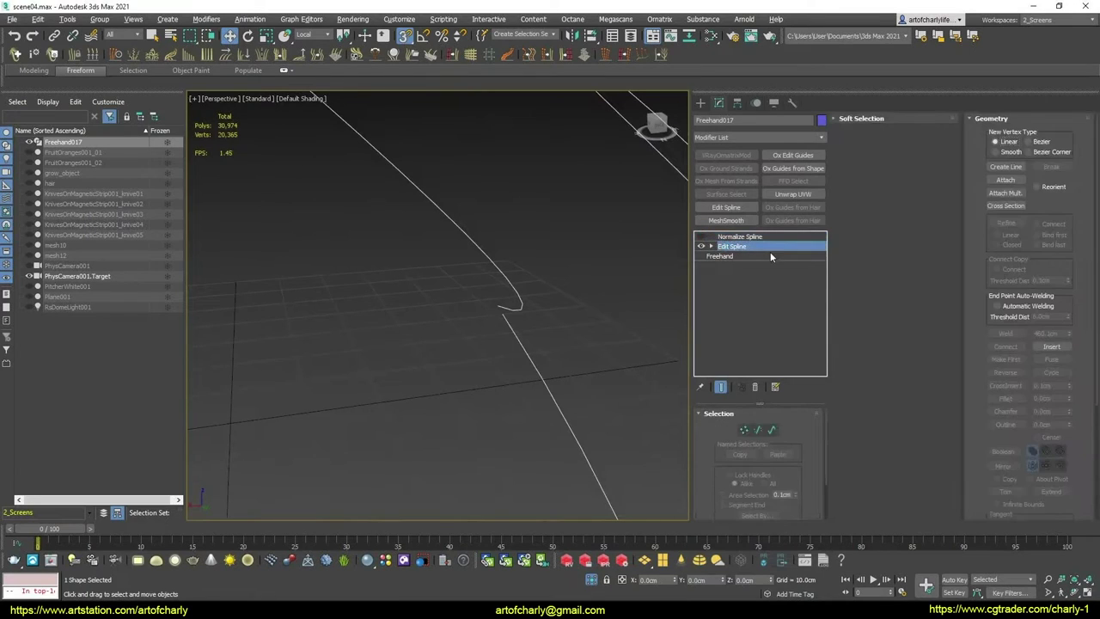
left_click(744, 429)
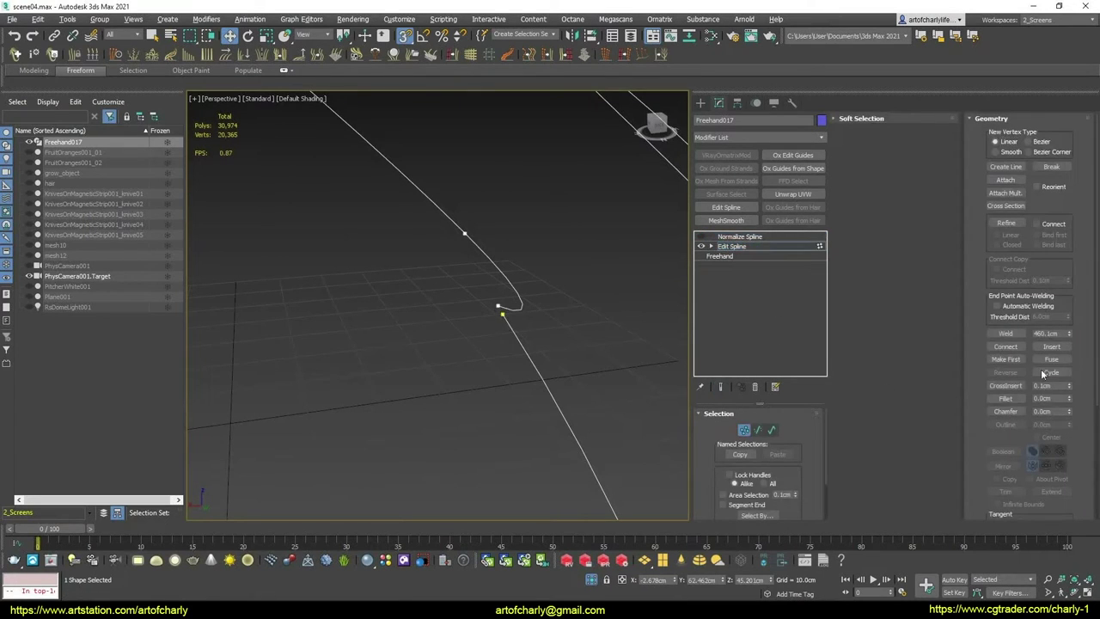
left_click(1005, 346)
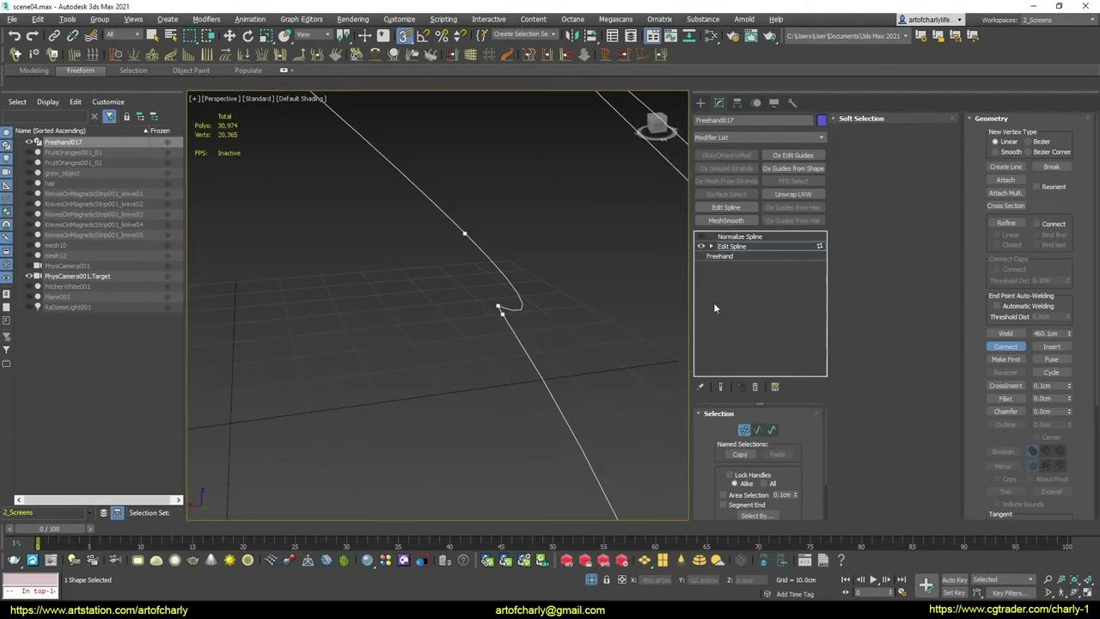
left_click(744, 421)
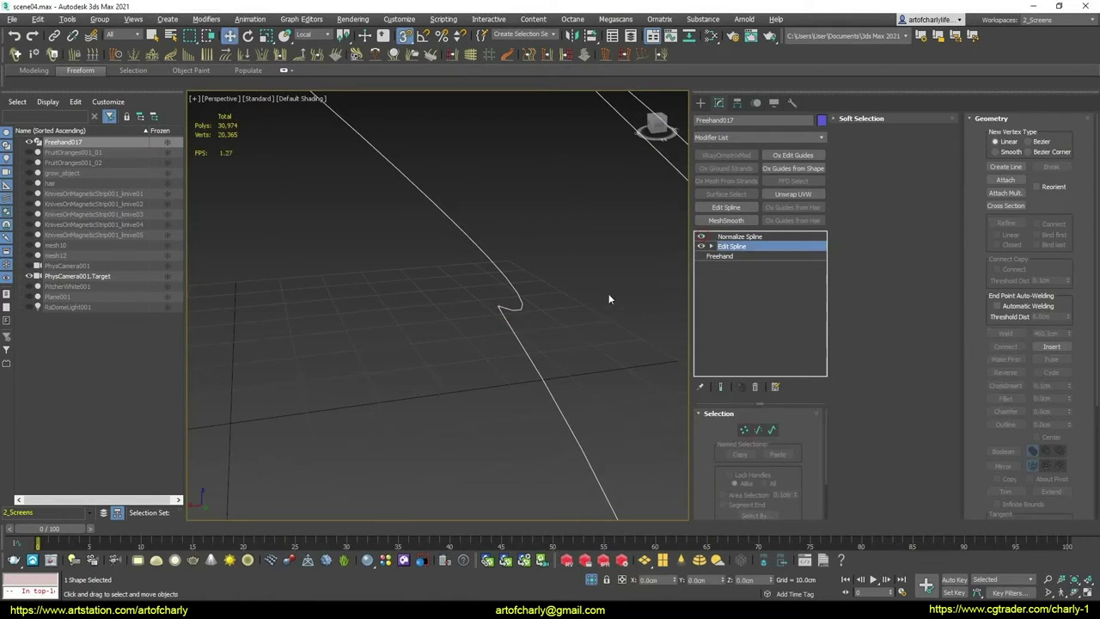
left_click(737, 237)
scroll(653, 269, "down", 2)
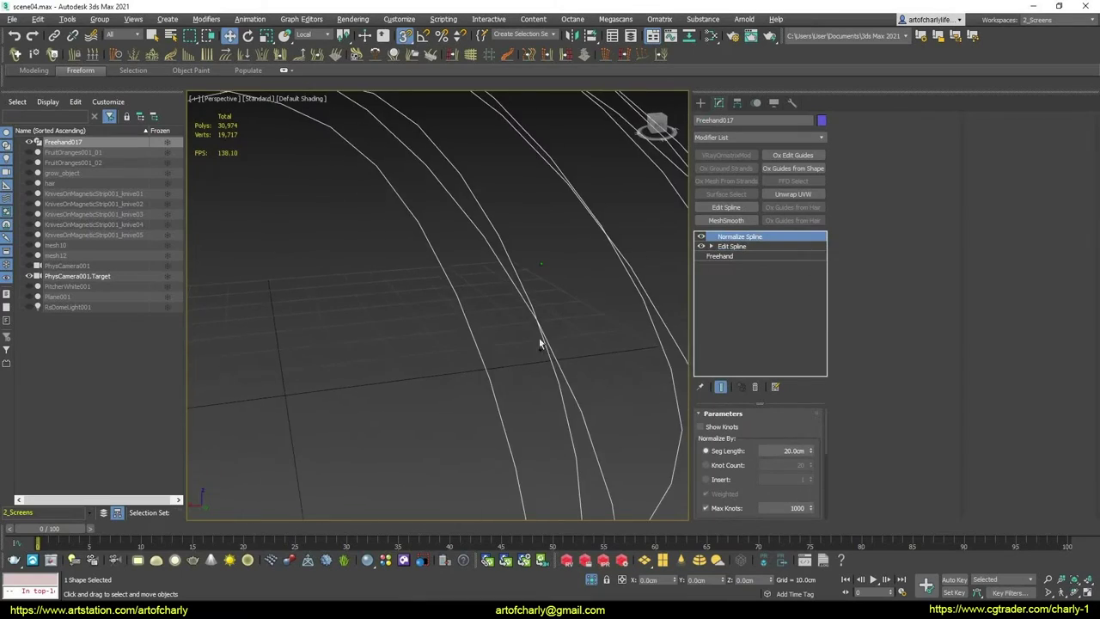
scroll(539, 341, "down", 5)
mouse_move(506, 286)
middle_mouse_down("alt")
mouse_move(637, 320)
mouse_move(582, 295)
mouse_move(686, 259)
middle_mouse_up("alt")
left_click(701, 236)
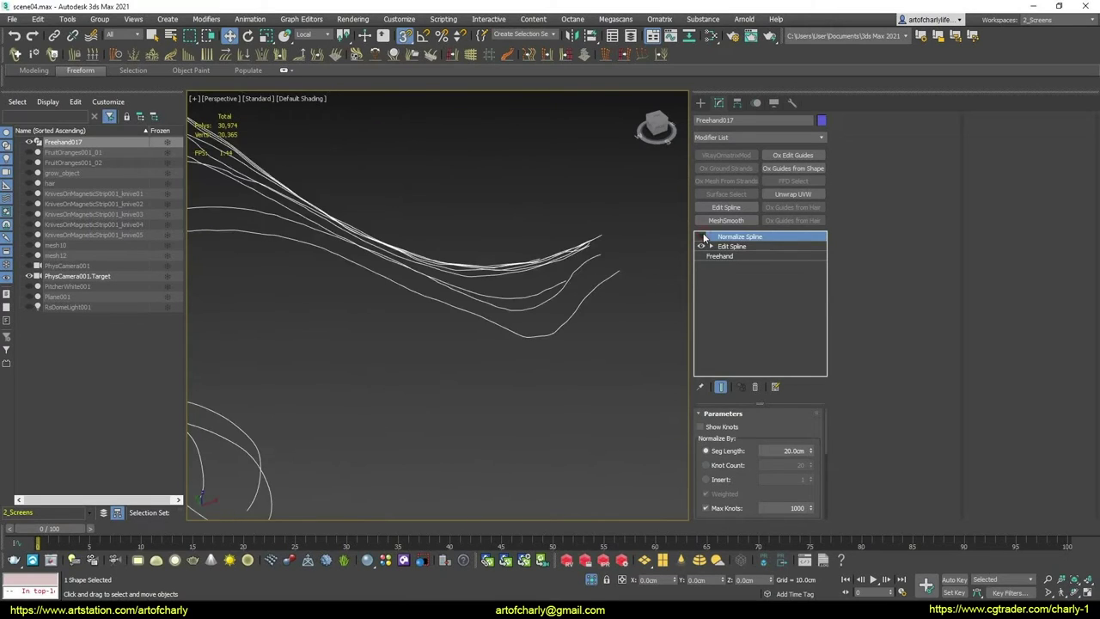
left_click(701, 236)
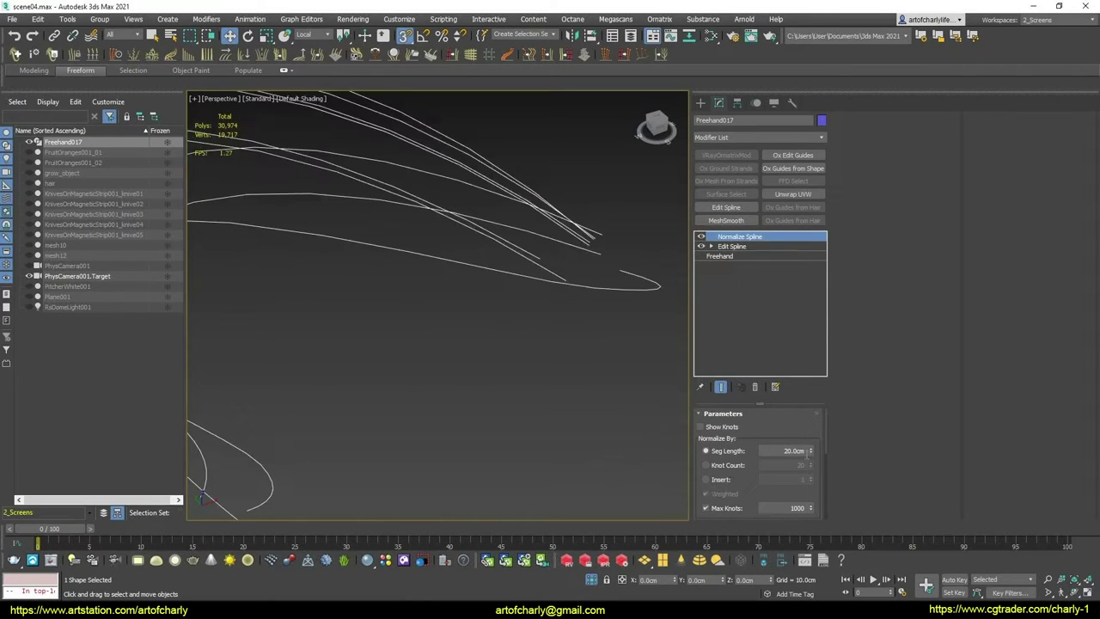
Set Normalize Spline's segment length to 3.0cm and add an Edit Spline on top
mouse_move(812, 454)
left_mouse_down()
mouse_move(815, 423)
mouse_move(780, 435)
left_mouse_up()
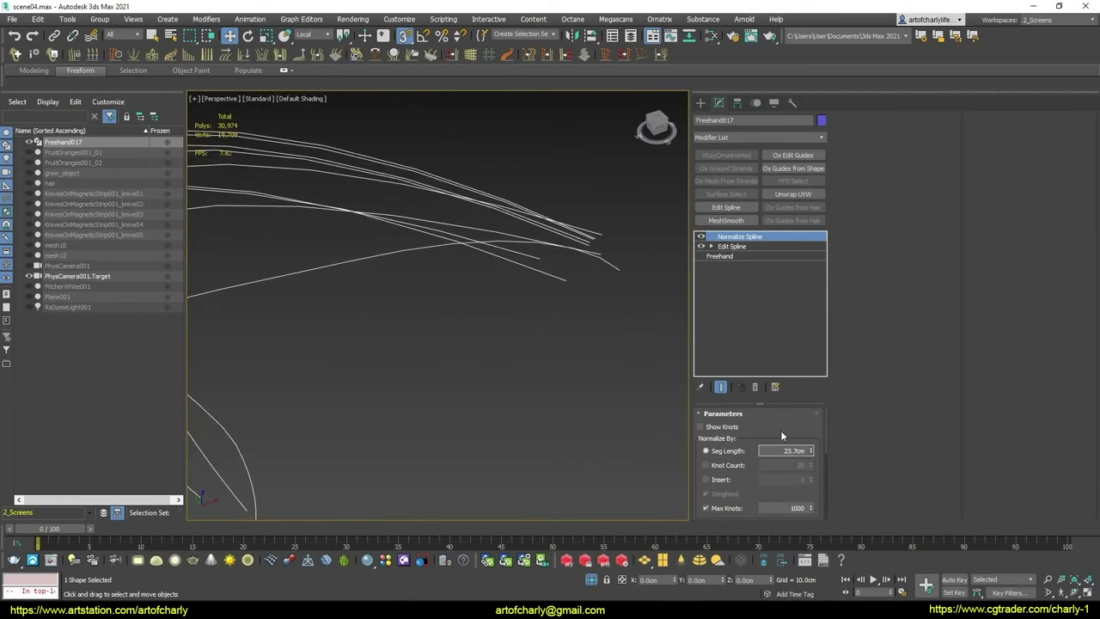
key("z")
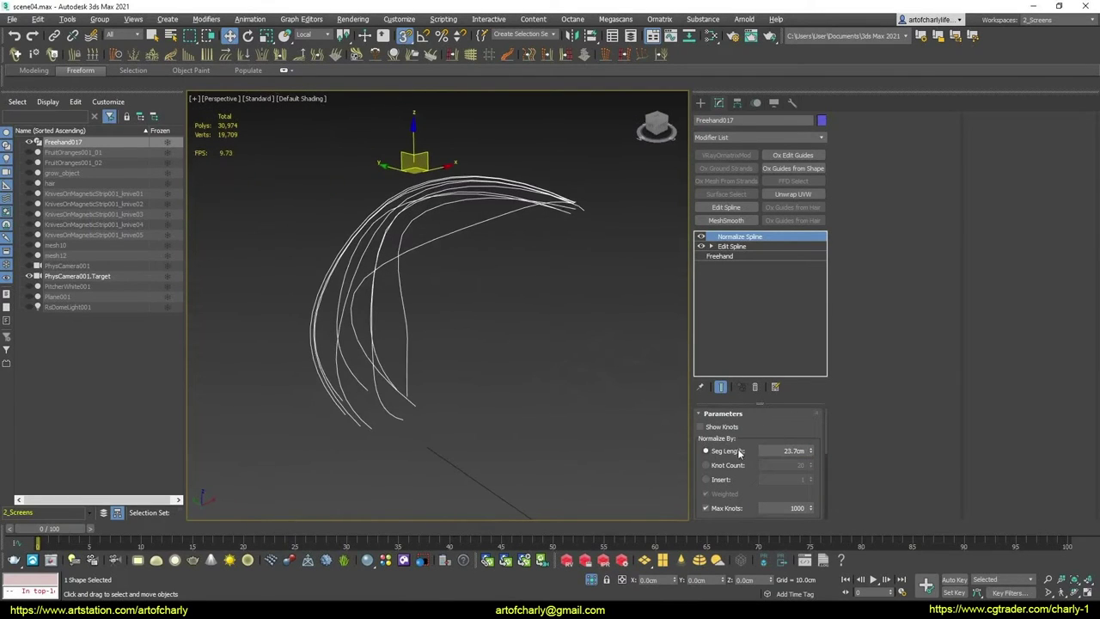
middle_click_drag(564, 362, 562, 344, "alt")
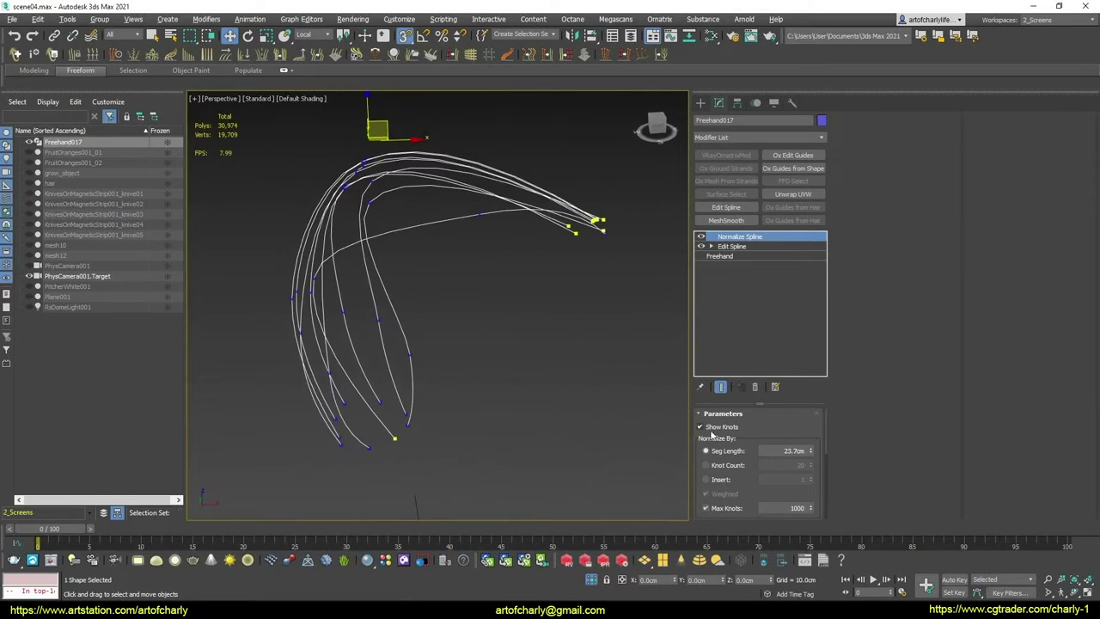
left_click(701, 238)
left_click(701, 238)
mouse_move(814, 451)
left_mouse_down()
mouse_move(811, 492)
mouse_move(817, 426)
mouse_move(823, 563)
left_mouse_up()
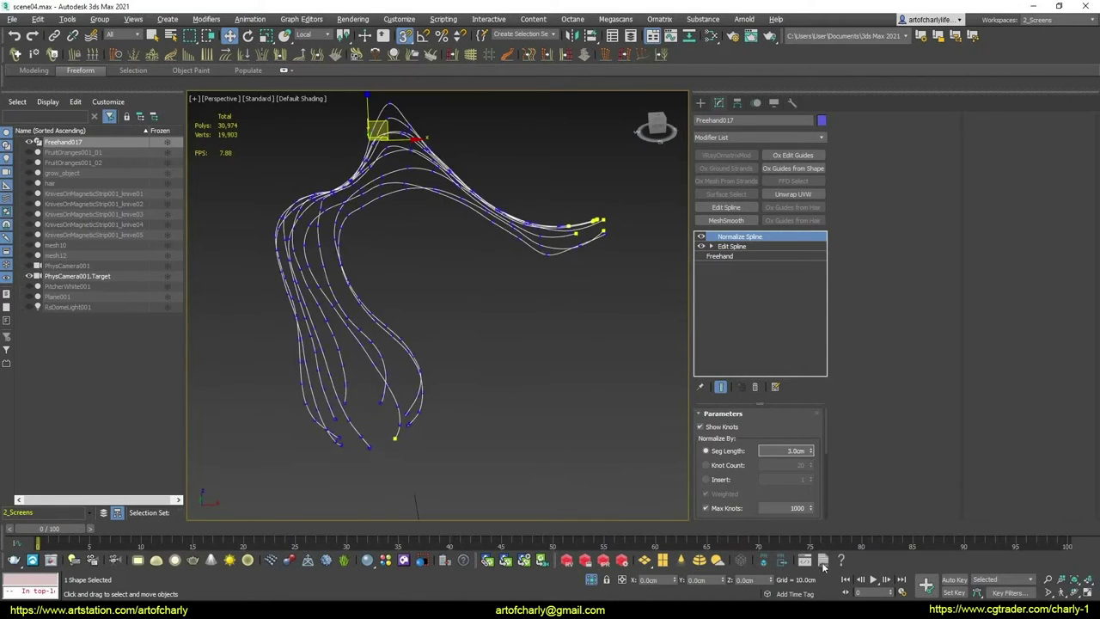
left_click(700, 237)
left_click(700, 237)
left_click(700, 237)
left_click(700, 238)
middle_click_drag(522, 293, 545, 253, "alt")
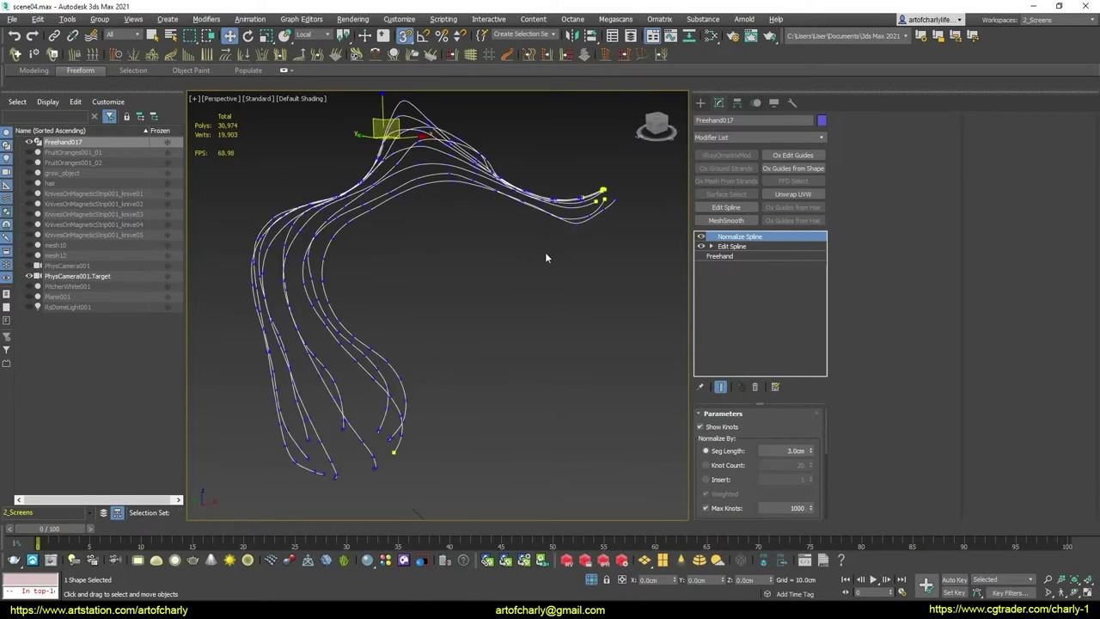
left_click(739, 211)
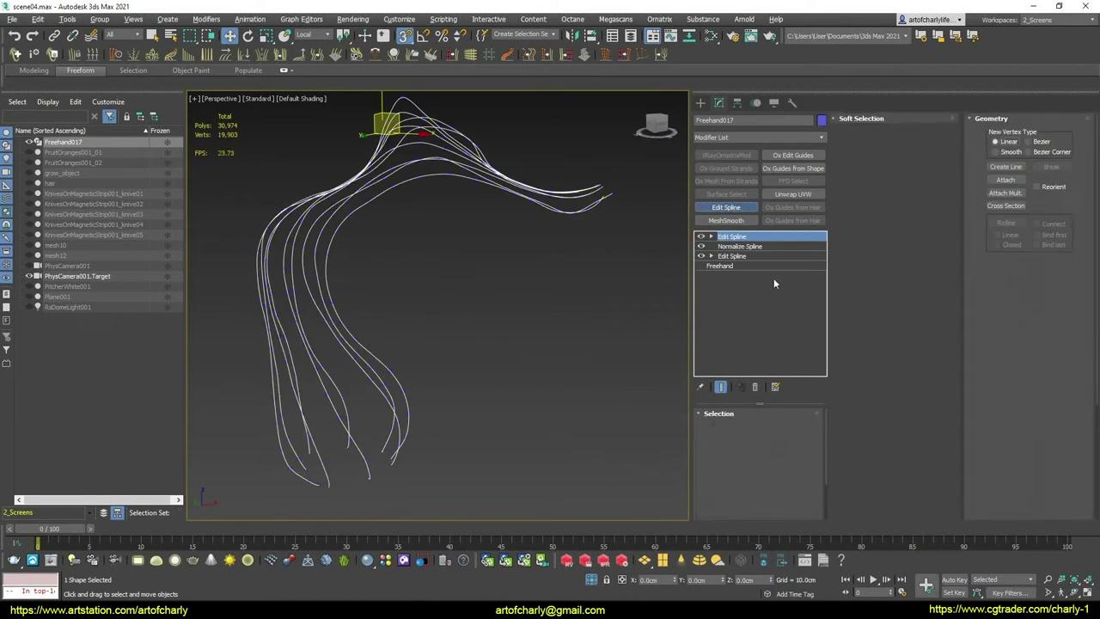
Collapse Freehand017's stack into one Editable Spline and exit isolation to show the whole scene
right_click(741, 236)
left_click(805, 341)
mouse_move(522, 256)
middle_mouse_down("alt")
mouse_move(567, 258)
mouse_move(481, 259)
middle_mouse_up("alt")
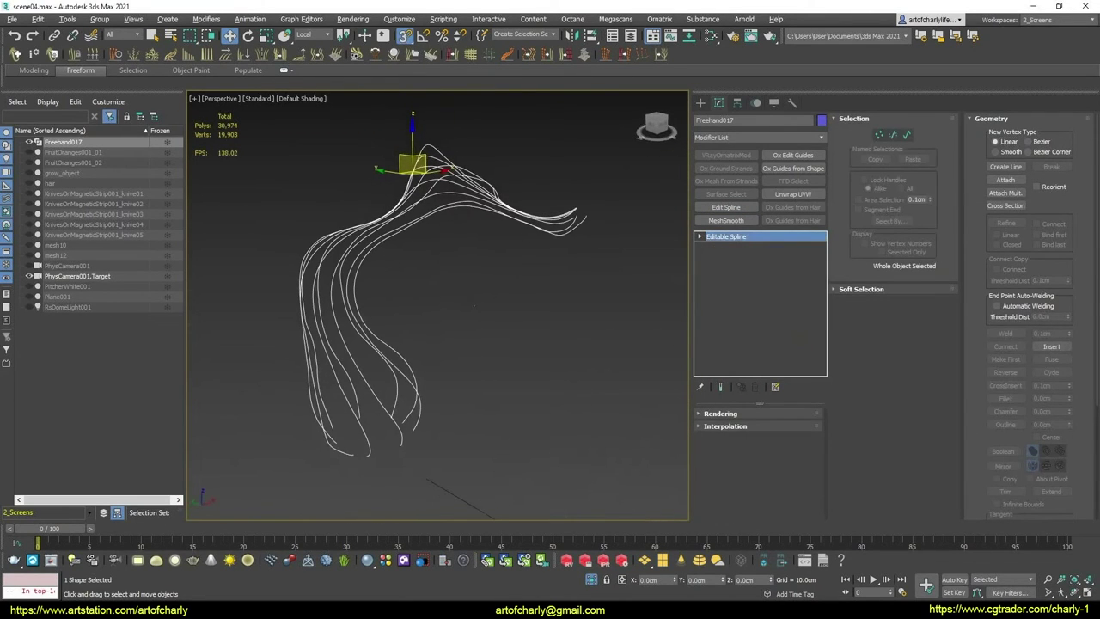
left_click(591, 580)
mouse_move(562, 434)
middle_mouse_down("alt")
mouse_move(449, 228)
mouse_move(487, 268)
mouse_move(428, 269)
middle_mouse_up("alt")
scroll(487, 268, "down", 5)
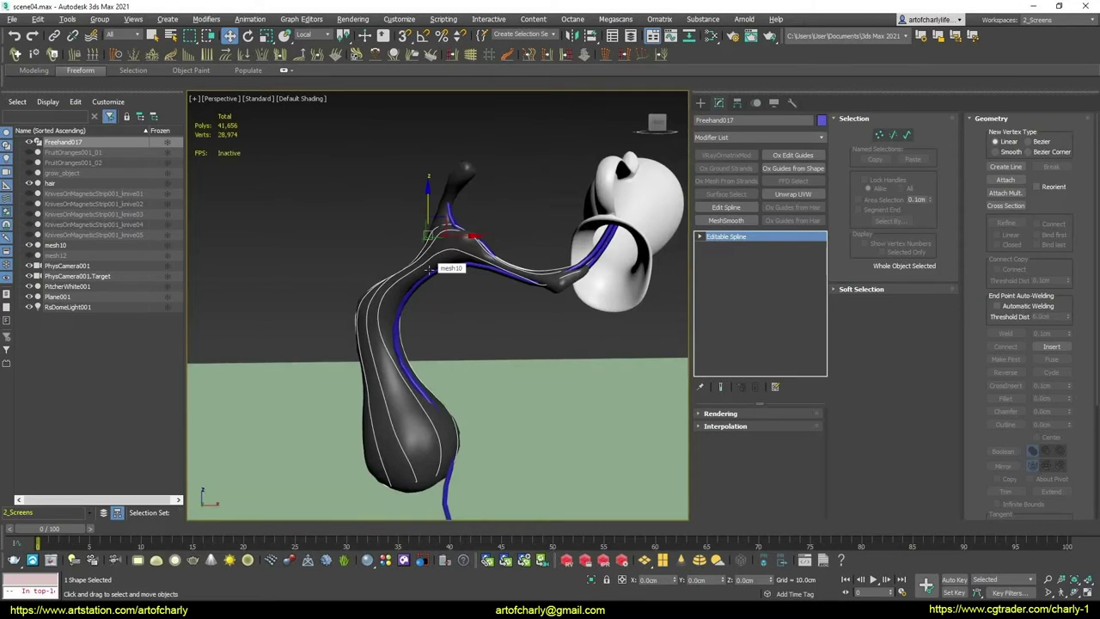
Hide PitcherWhite001 in the Scene Explorer, leaving mesh12 hidden
mouse_move(503, 314)
middle_mouse_down("alt")
mouse_move(437, 235)
mouse_move(523, 248)
mouse_move(481, 259)
mouse_move(456, 242)
mouse_move(576, 263)
mouse_move(417, 242)
mouse_move(487, 217)
mouse_move(544, 148)
mouse_move(530, 171)
middle_mouse_up("alt")
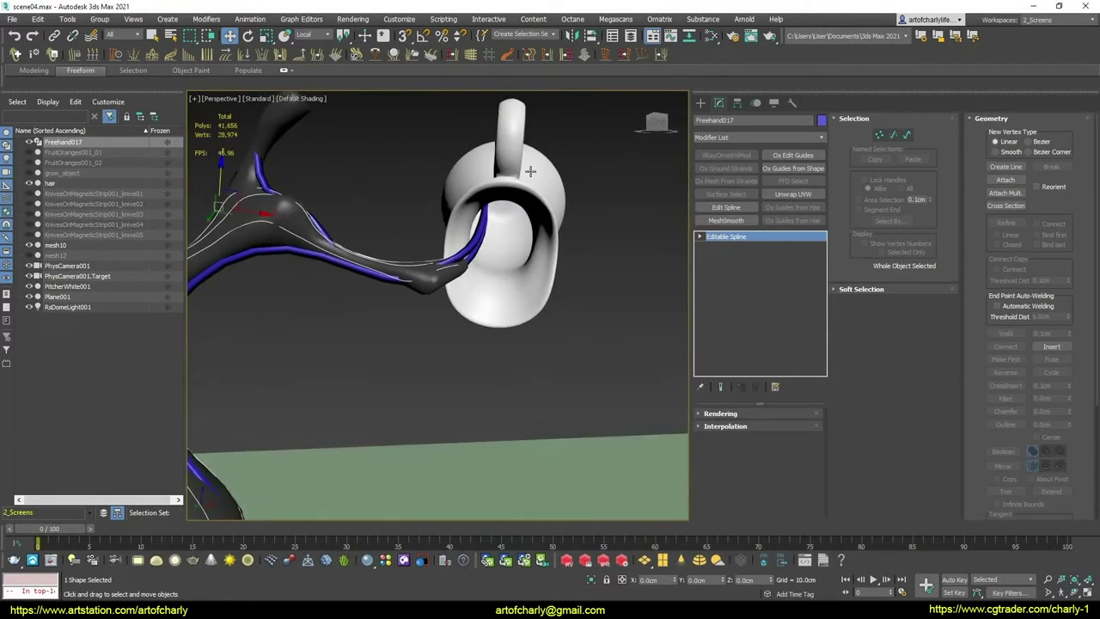
left_click(521, 173)
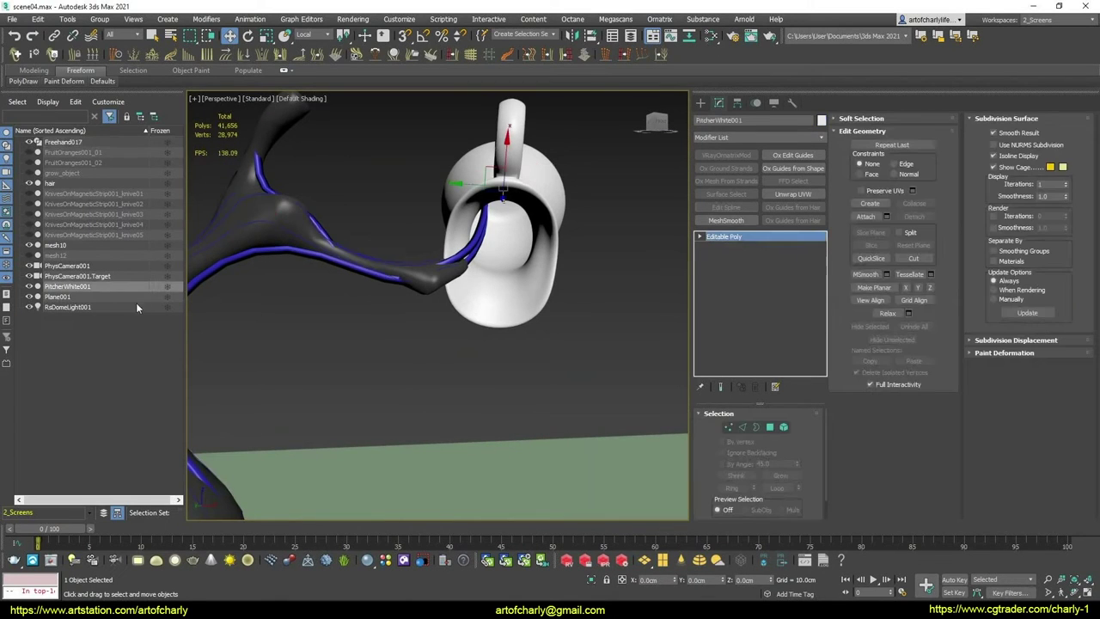
left_click(30, 287)
mouse_move(494, 188)
middle_mouse_down("alt")
mouse_move(449, 221)
mouse_move(562, 124)
mouse_move(548, 160)
mouse_move(567, 168)
middle_mouse_up("alt")
left_click(586, 176)
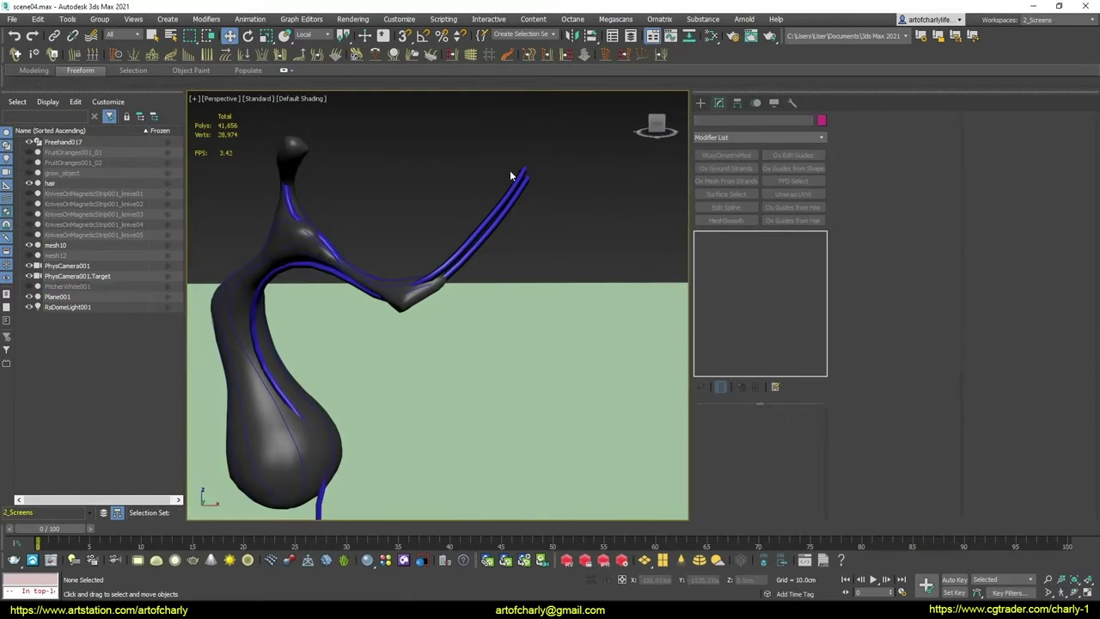
left_click(30, 256)
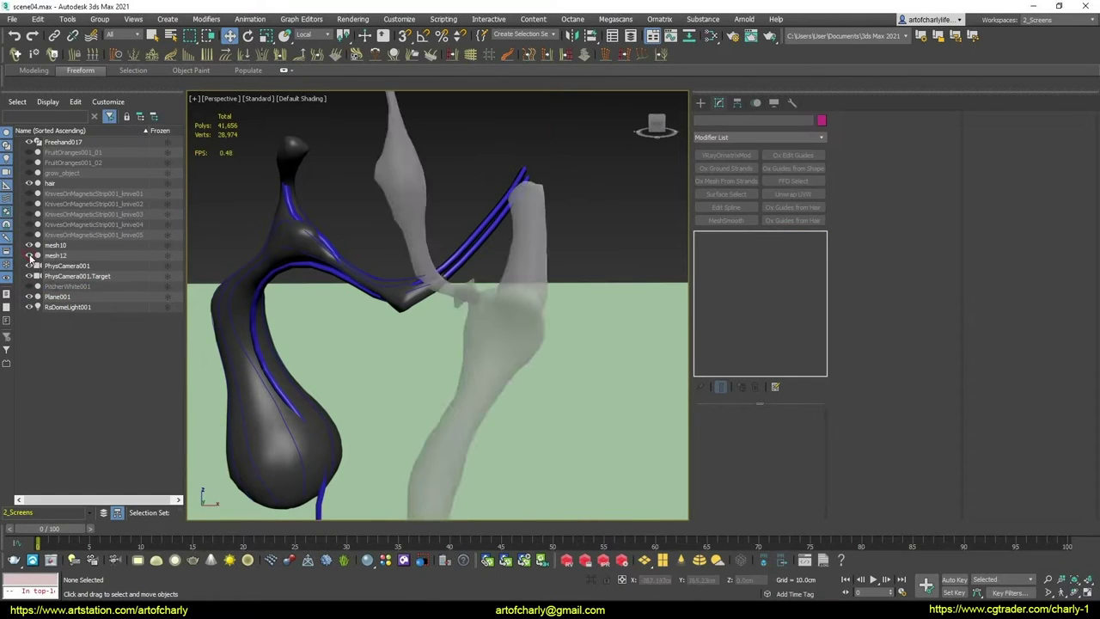
left_click(29, 256)
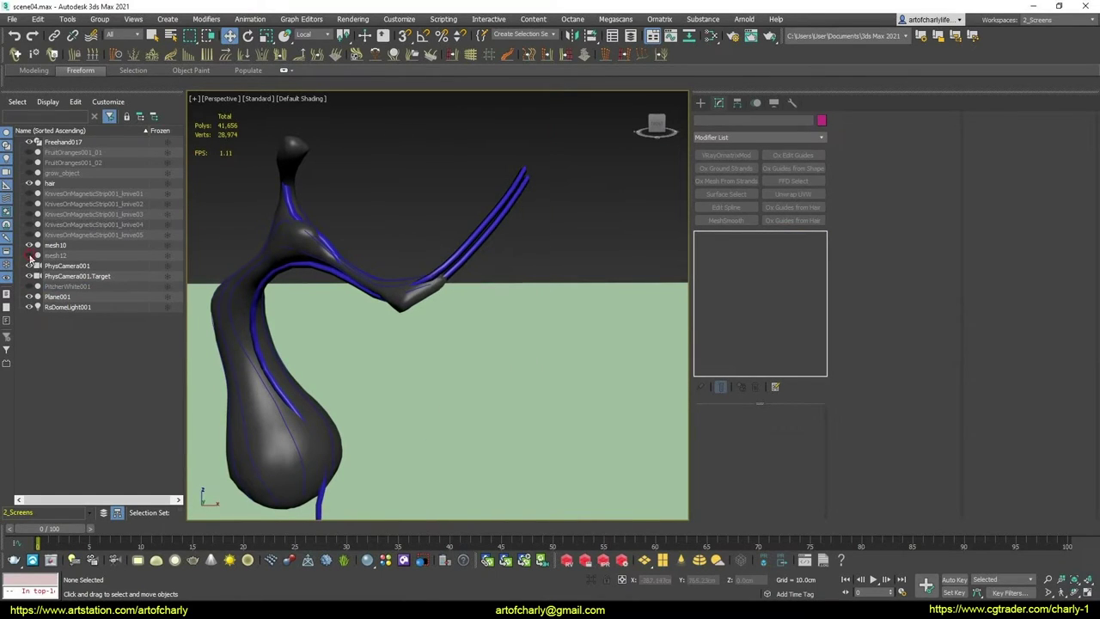
Unhide grow_object at the strand tip, turn on Edged Faces, and select the hair object
left_click(30, 172)
mouse_move(521, 171)
middle_mouse_down("alt")
mouse_move(552, 166)
mouse_move(507, 218)
middle_mouse_up("alt")
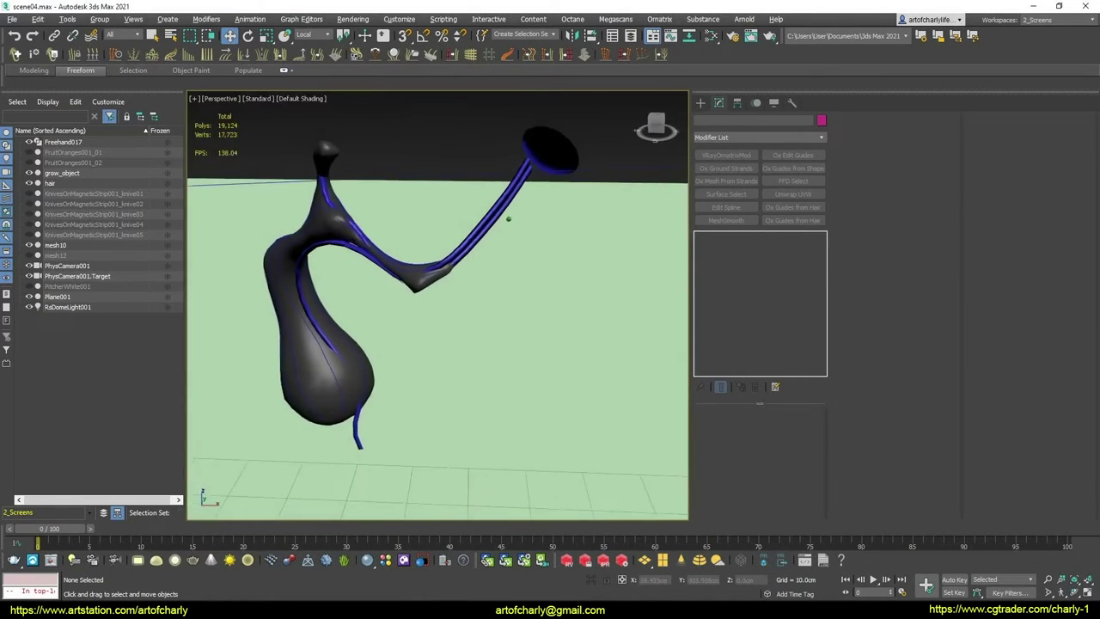
scroll(508, 218, "up", 3)
scroll(393, 220, "up", 3)
left_click(388, 208)
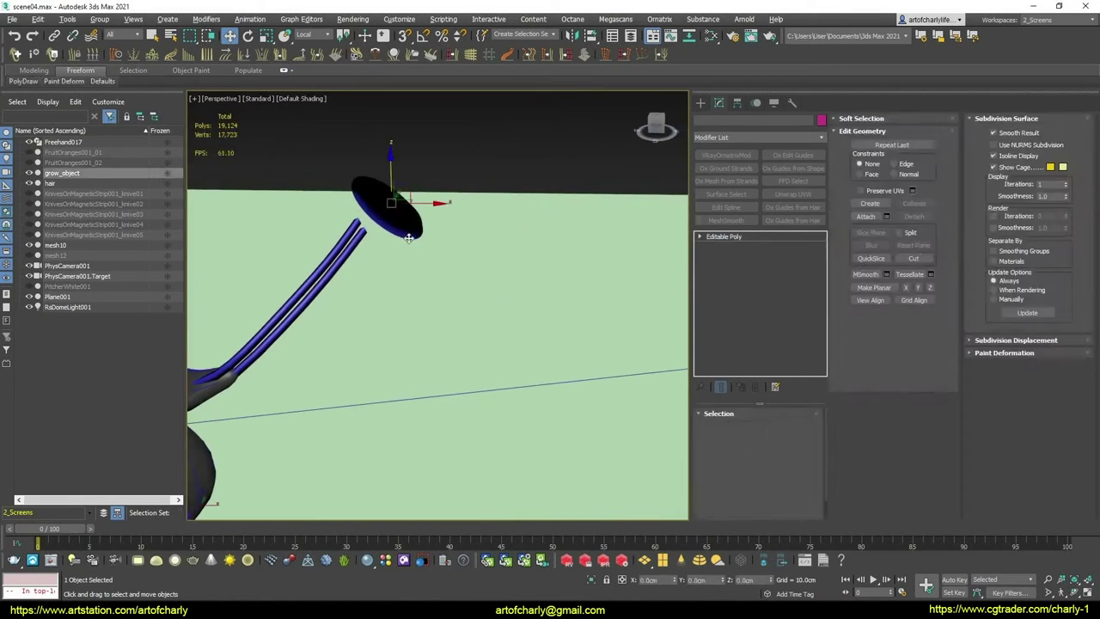
mouse_move(389, 208)
middle_mouse_down("alt")
mouse_move(416, 221)
mouse_move(420, 212)
middle_mouse_up("alt")
key("F4")
key("F4")
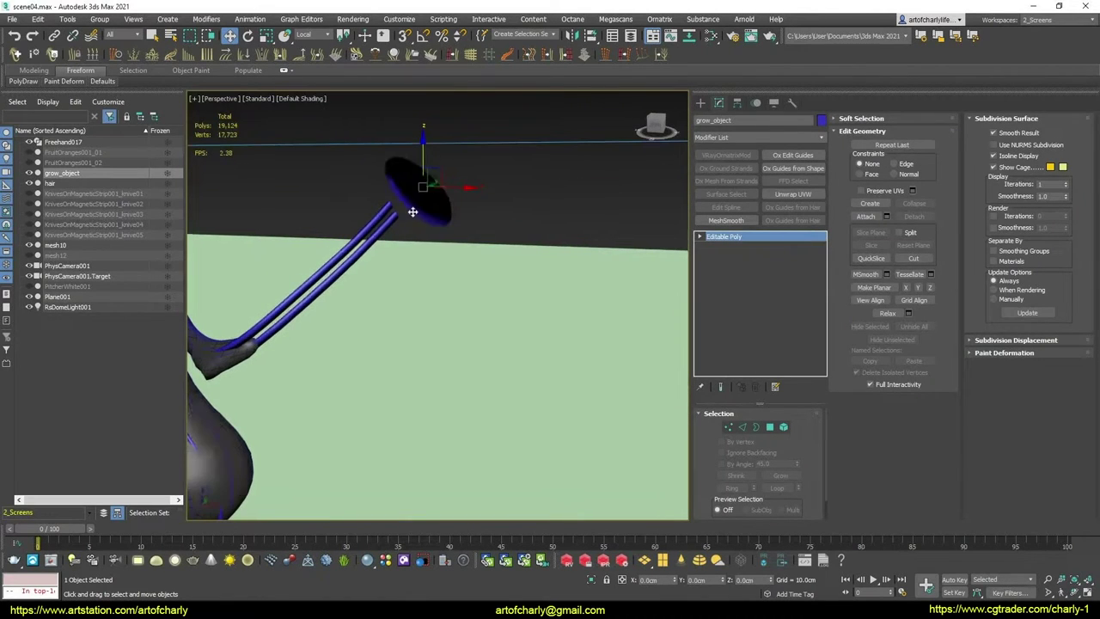
key("F4")
key("F4")
key("F4")
mouse_move(349, 226)
middle_mouse_down("alt")
mouse_move(515, 234)
mouse_move(498, 253)
middle_mouse_up("alt")
left_click(501, 235)
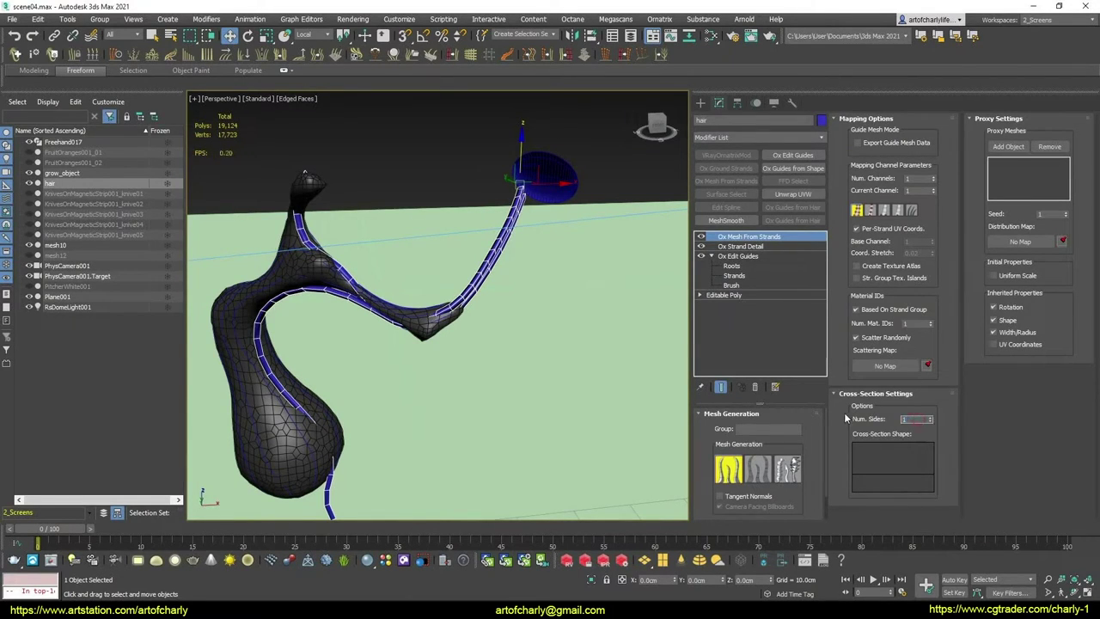
Give the strand cross-section 8 sides, then select the Freehand017 spline
type("8")
key("Return")
mouse_move(459, 267)
middle_mouse_down("alt")
mouse_move(477, 249)
mouse_move(483, 258)
mouse_move(413, 267)
middle_mouse_up("alt")
left_click(402, 260)
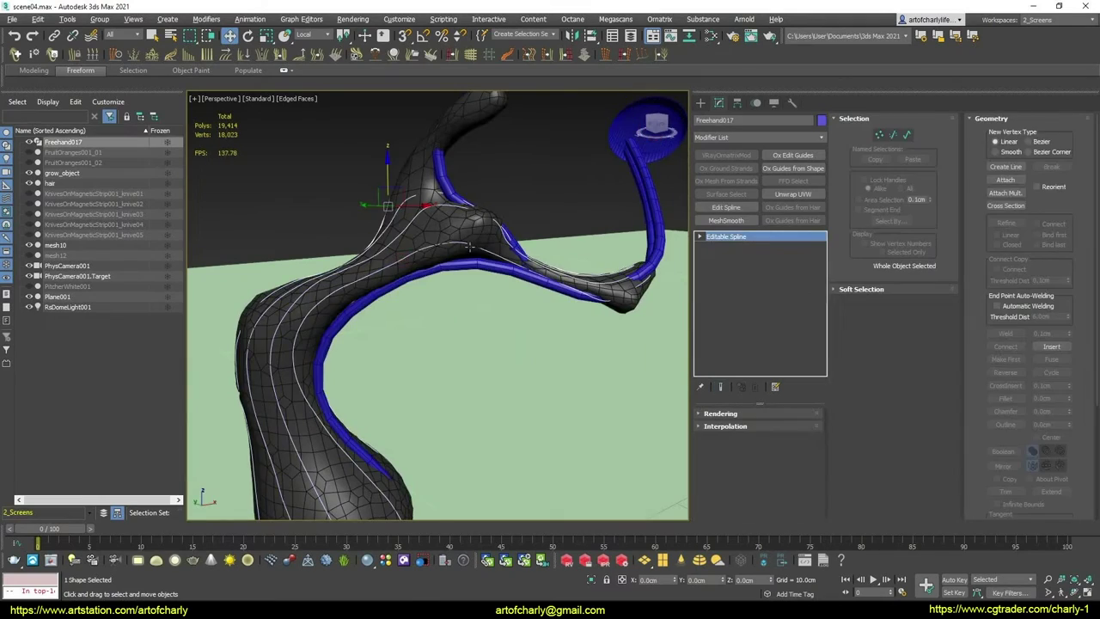
mouse_move(470, 248)
middle_mouse_down("alt")
mouse_move(481, 249)
mouse_move(425, 267)
mouse_move(453, 267)
middle_mouse_up("alt")
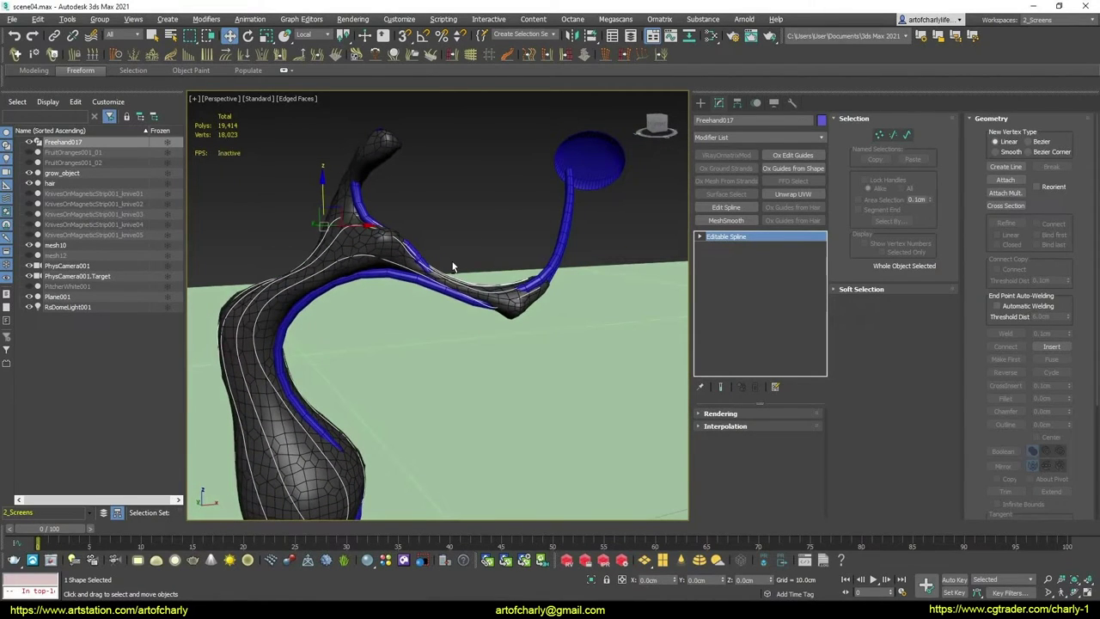
Hide the hair's strand mesh and mesh10 to reveal the guide curves
left_click(567, 214)
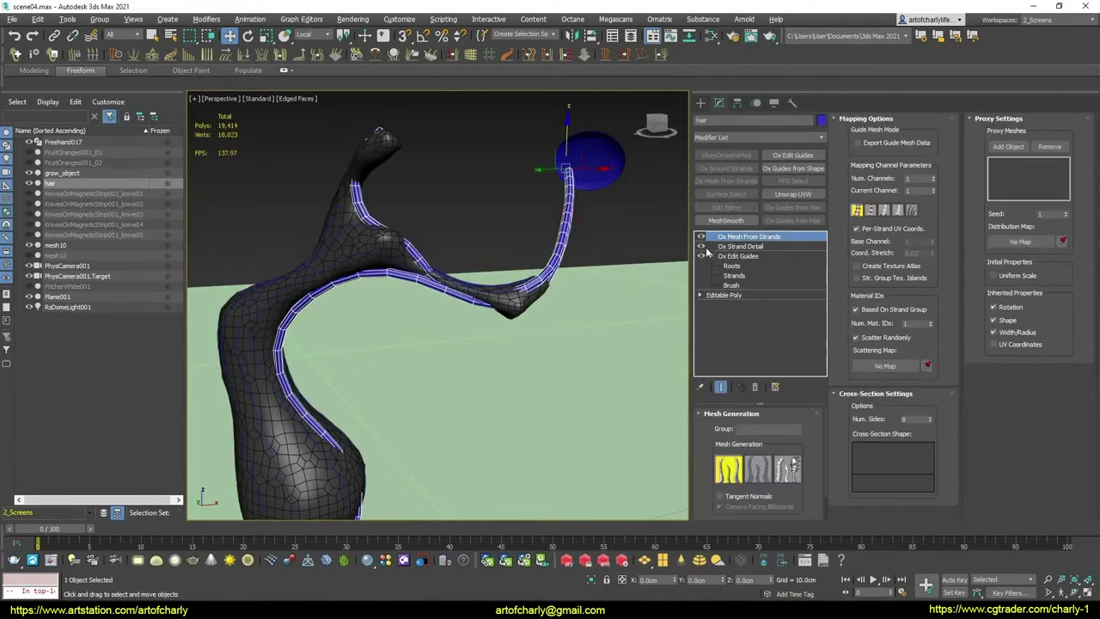
left_click(701, 237)
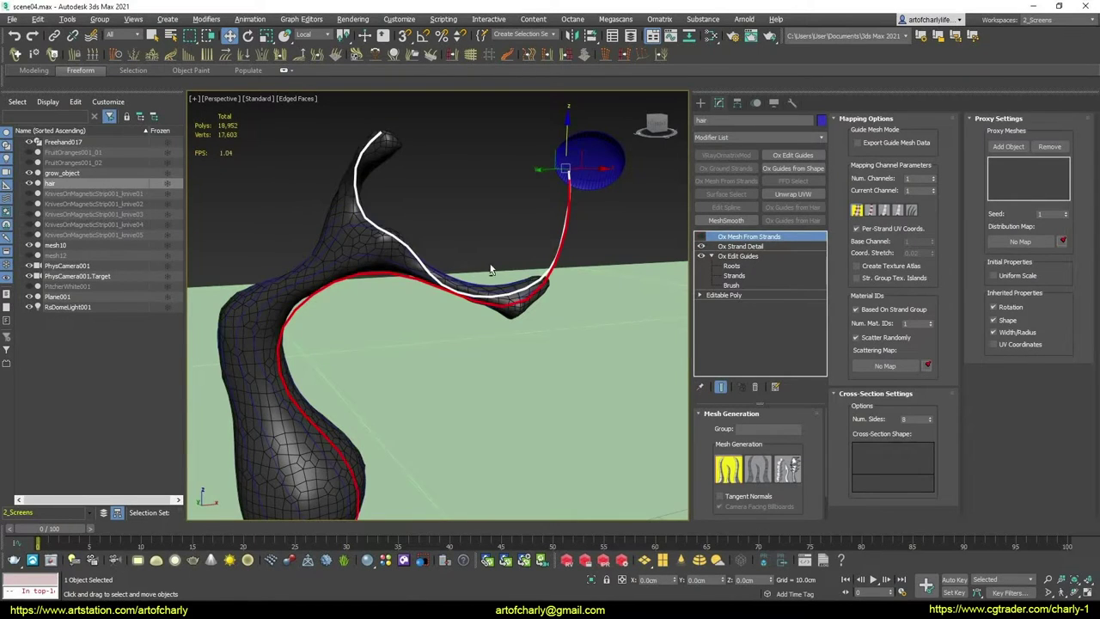
mouse_move(489, 270)
middle_mouse_down("alt")
mouse_move(447, 263)
mouse_move(494, 259)
mouse_move(356, 249)
middle_mouse_up("alt")
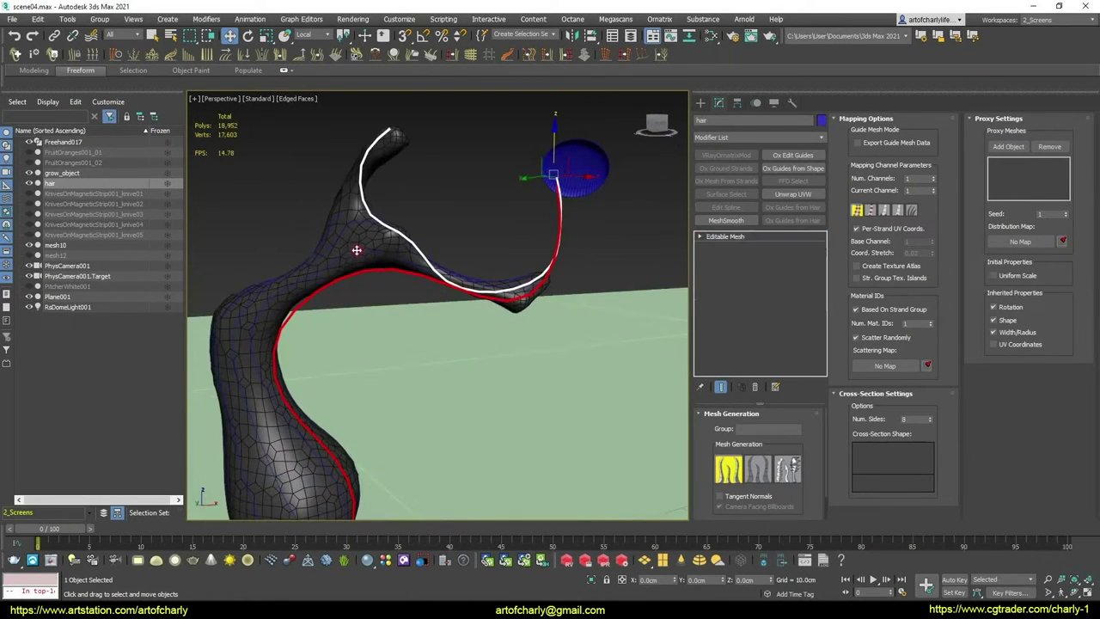
left_click(356, 250)
left_click(37, 246)
Select the Freehand017 guide splines, checking them against the hair and sphere
middle_click_drag(489, 305, 343, 265, "alt")
left_click(351, 265)
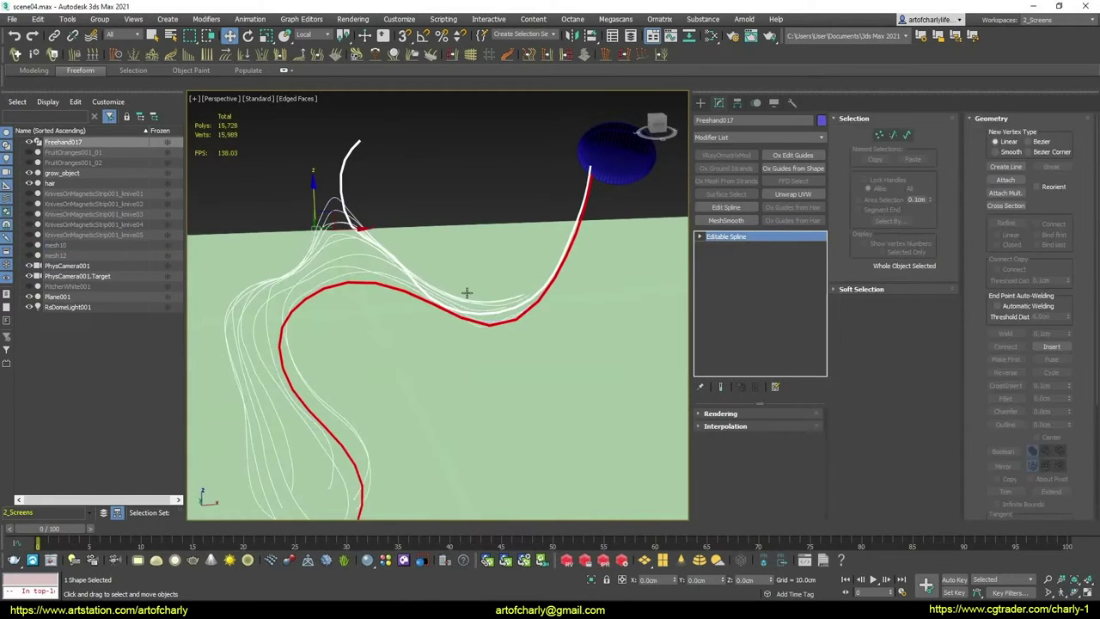
mouse_move(467, 295)
middle_mouse_down("alt")
mouse_move(372, 265)
mouse_move(443, 271)
mouse_move(364, 364)
mouse_move(469, 298)
mouse_move(477, 226)
mouse_move(468, 251)
middle_mouse_up("alt")
left_click(493, 253)
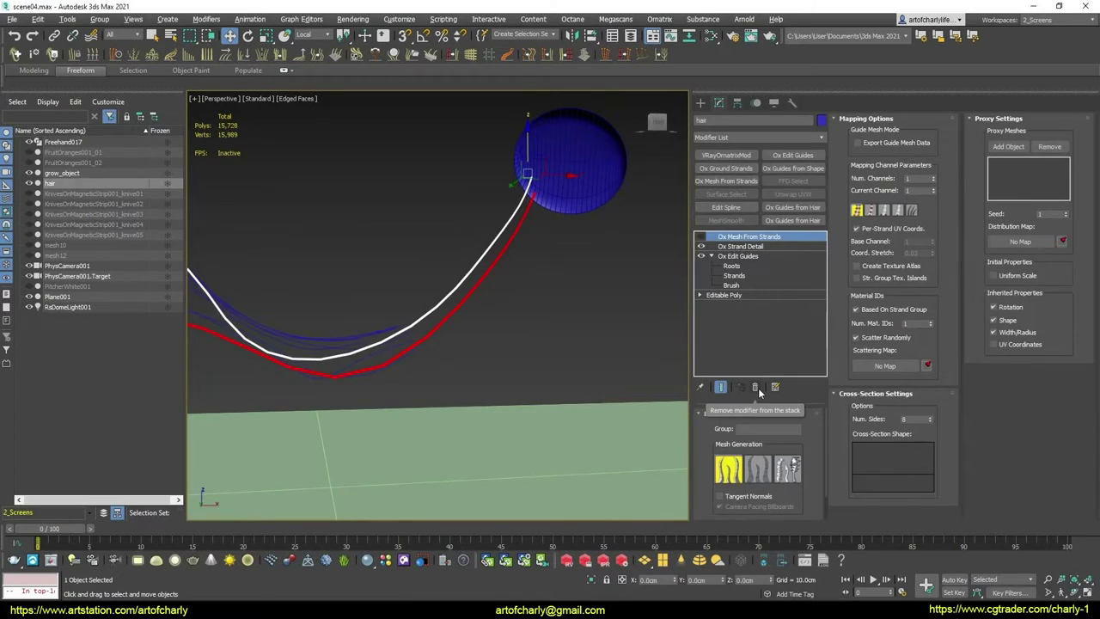
mouse_move(565, 282)
middle_mouse_down("alt")
mouse_move(510, 263)
mouse_move(445, 313)
middle_mouse_up("alt")
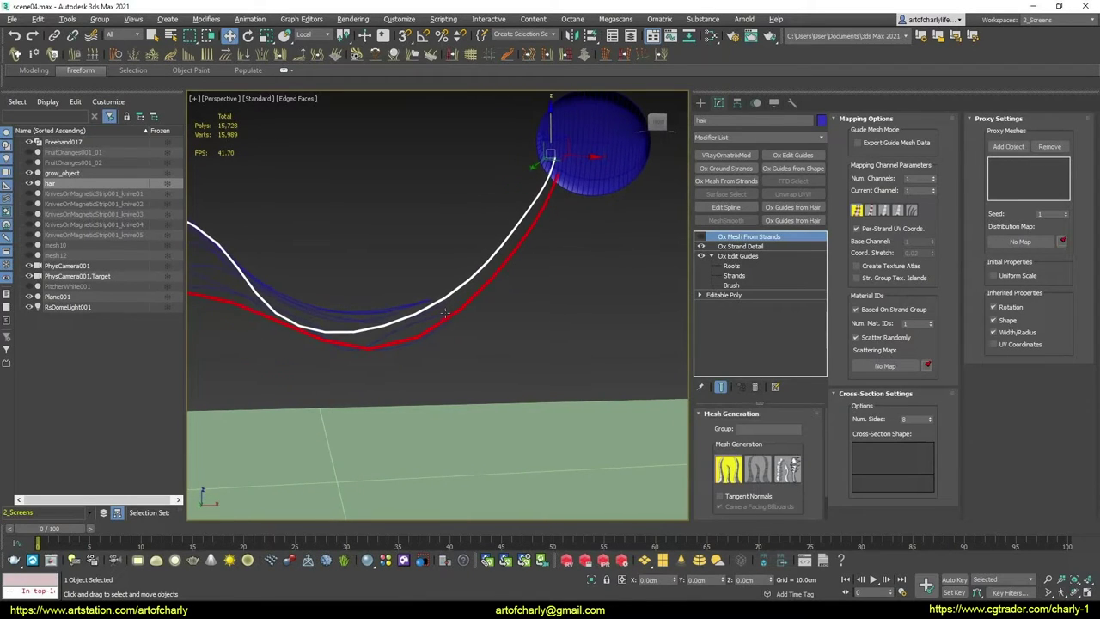
left_click(445, 313)
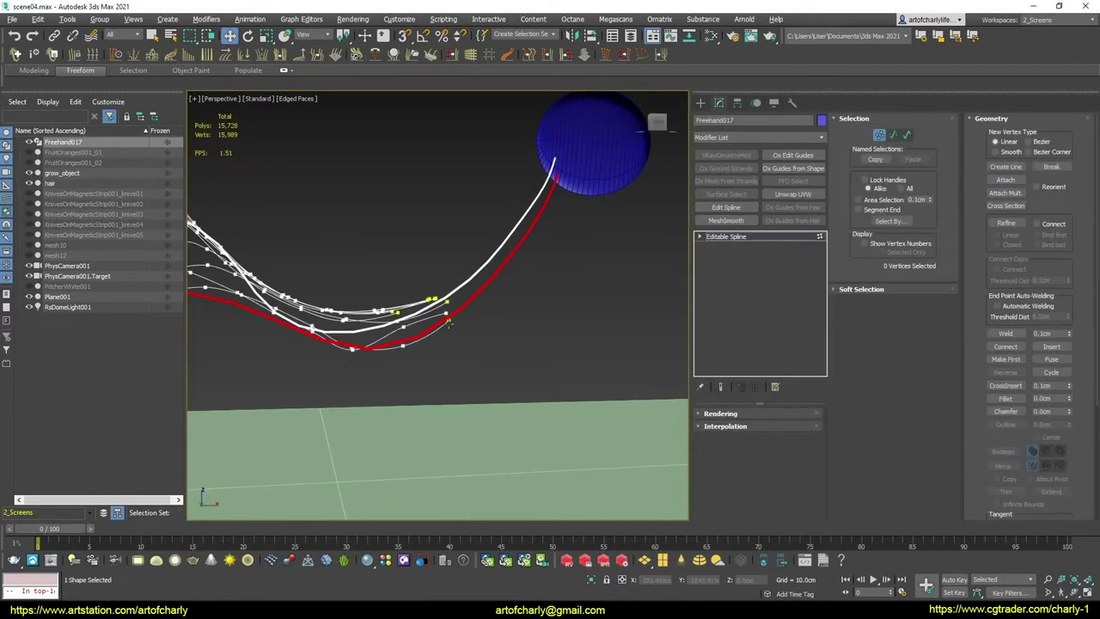
Select the end points of seven guide splines and move them toward the sphere
left_click(447, 322)
mouse_move(515, 302)
middle_mouse_down("alt")
mouse_move(453, 279)
mouse_move(436, 318)
mouse_move(407, 314)
middle_mouse_up("alt")
left_click_drag(432, 386, 432, 386)
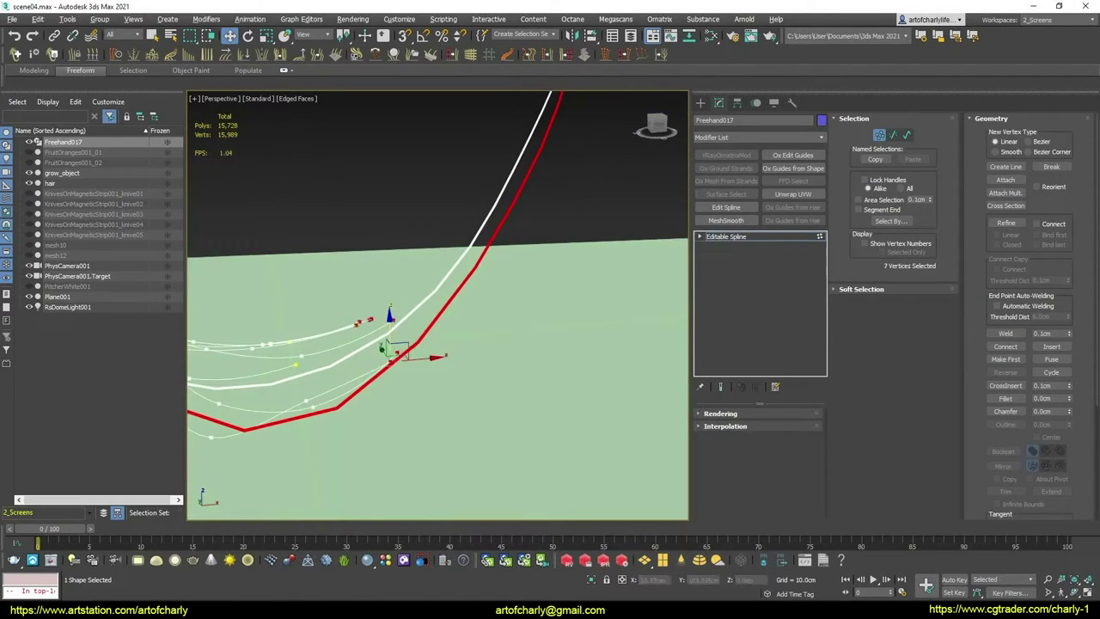
middle_click_drag(432, 386, 432, 330, "alt")
mouse_move(432, 330)
left_mouse_down()
mouse_move(491, 304)
mouse_move(626, 184)
left_mouse_up()
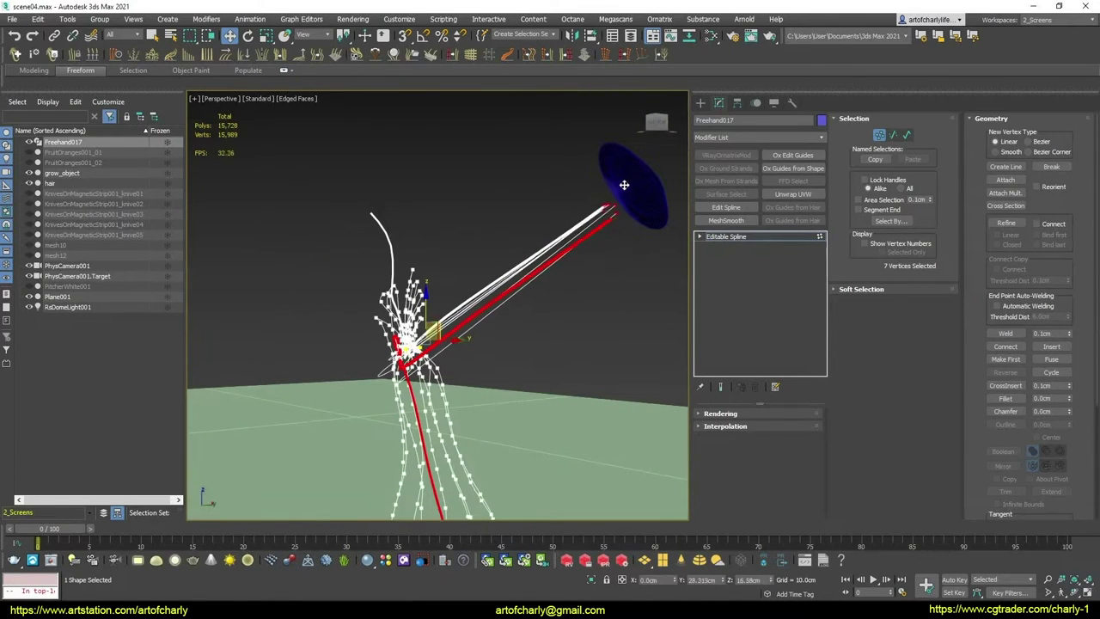
mouse_move(626, 184)
middle_mouse_down("alt")
mouse_move(611, 245)
mouse_move(622, 295)
mouse_move(591, 302)
mouse_move(363, 269)
mouse_move(410, 243)
mouse_move(432, 269)
middle_mouse_up("alt")
Turn on snapping and snap the seven end points onto the sphere
key("s")
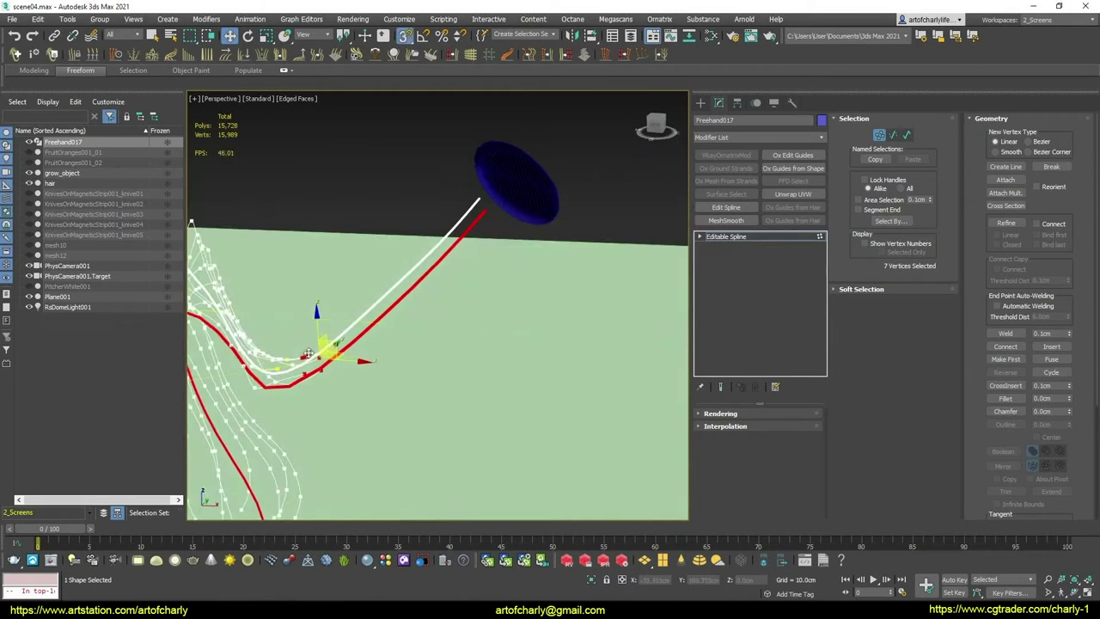
left_click_drag(365, 312, 511, 264)
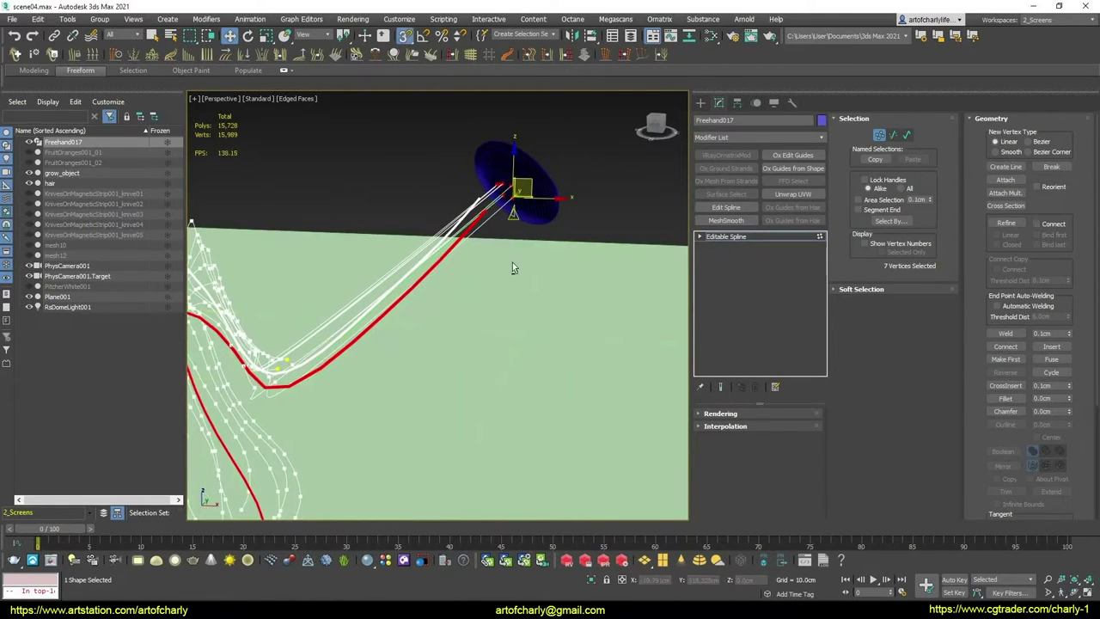
mouse_move(510, 264)
middle_mouse_down("alt")
mouse_move(583, 273)
mouse_move(614, 262)
mouse_move(582, 249)
mouse_move(565, 265)
mouse_move(395, 306)
mouse_move(405, 327)
mouse_move(396, 378)
mouse_move(412, 364)
mouse_move(366, 202)
middle_mouse_up("alt")
key("q")
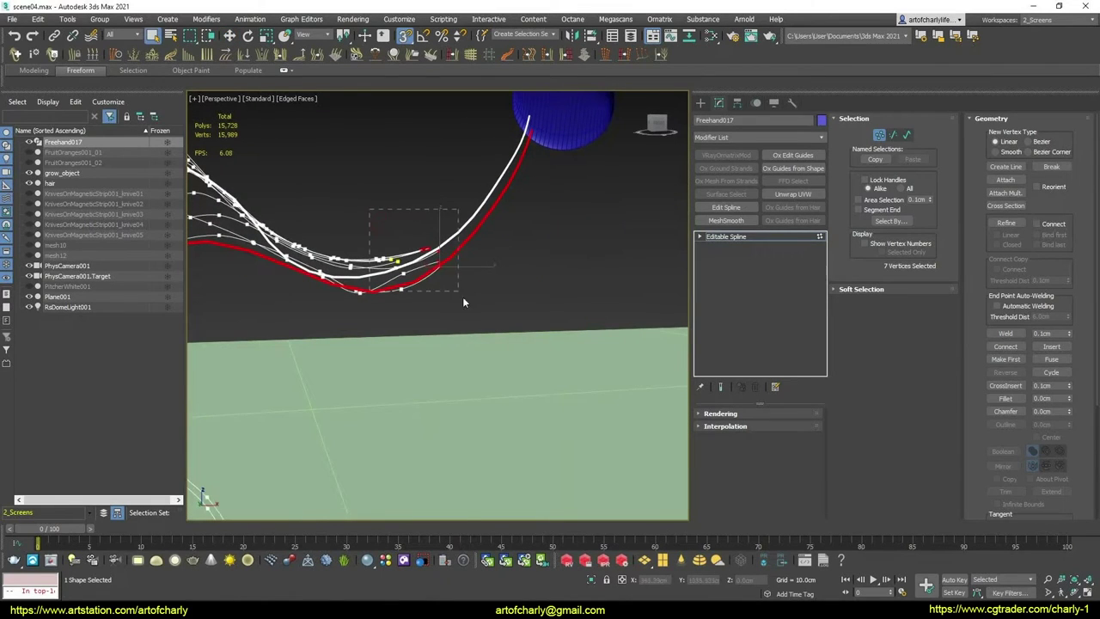
Clear the selection and select the end points of the remaining splines
middle_click_drag(366, 248, 404, 247, "alt")
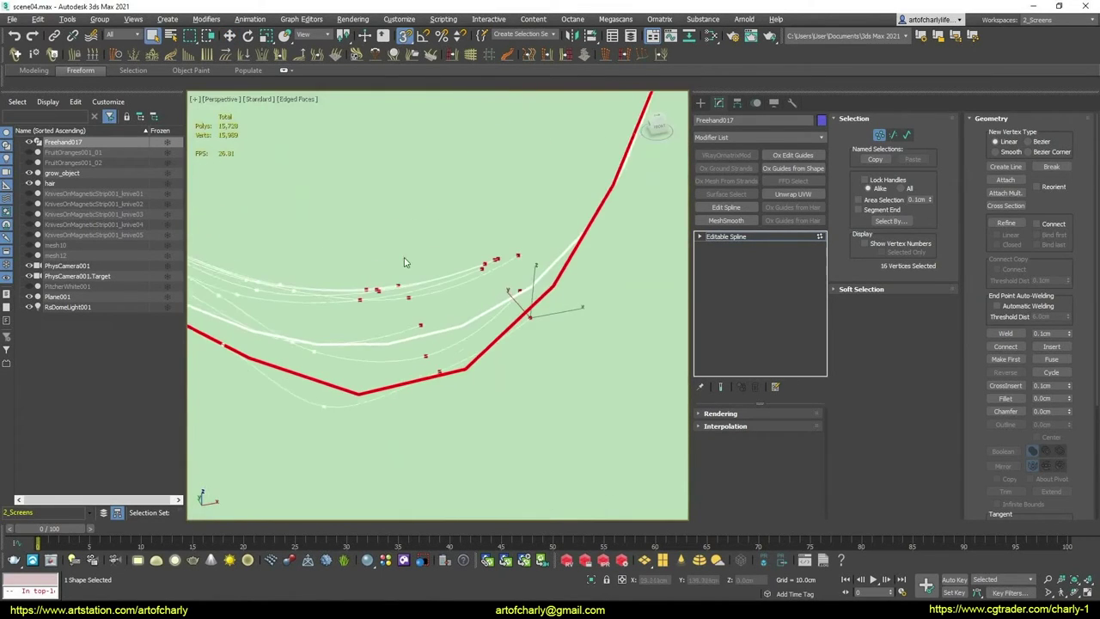
left_click(406, 247)
mouse_move(430, 285)
middle_mouse_down("alt")
mouse_move(455, 317)
mouse_move(436, 281)
mouse_move(442, 207)
mouse_move(451, 220)
middle_mouse_up("alt")
left_click(426, 199)
left_click_drag(404, 178, 597, 312)
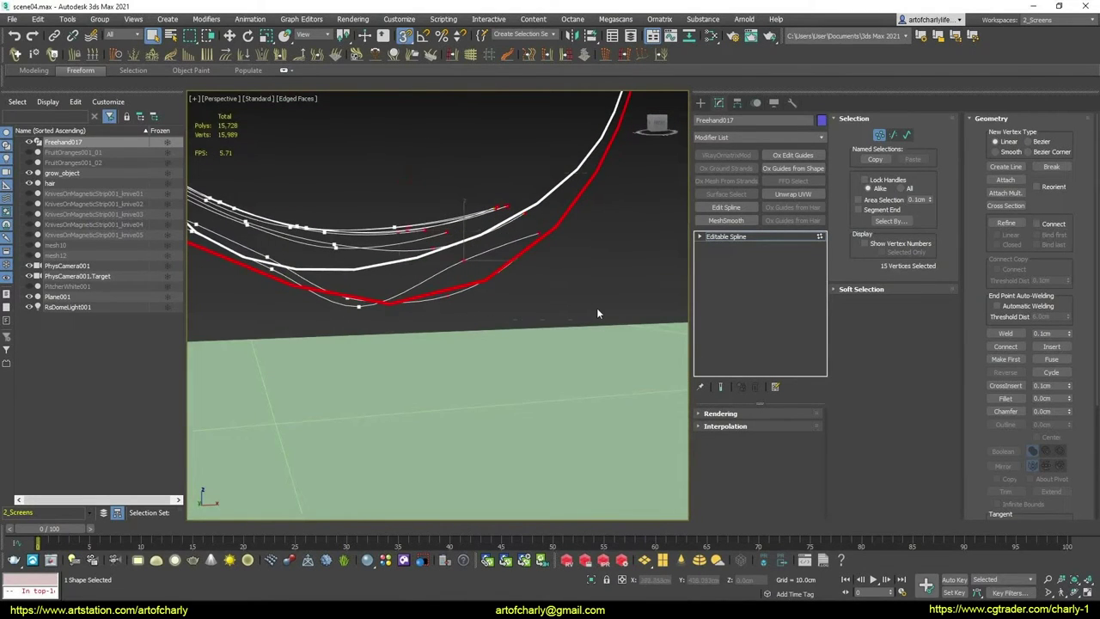
At Spline level, reverse the direction of the thin 24-vertex spline
left_click(906, 136)
mouse_move(395, 204)
middle_mouse_down("alt")
mouse_move(484, 250)
mouse_move(479, 237)
mouse_move(516, 235)
mouse_move(465, 219)
middle_mouse_up("alt")
left_click(536, 246)
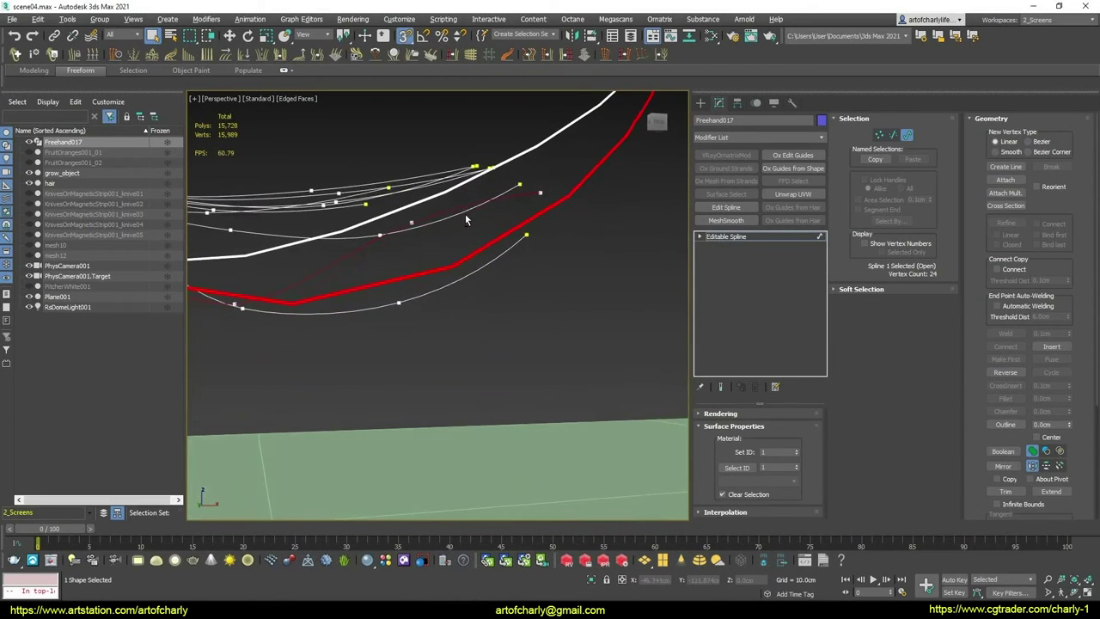
left_click(491, 262)
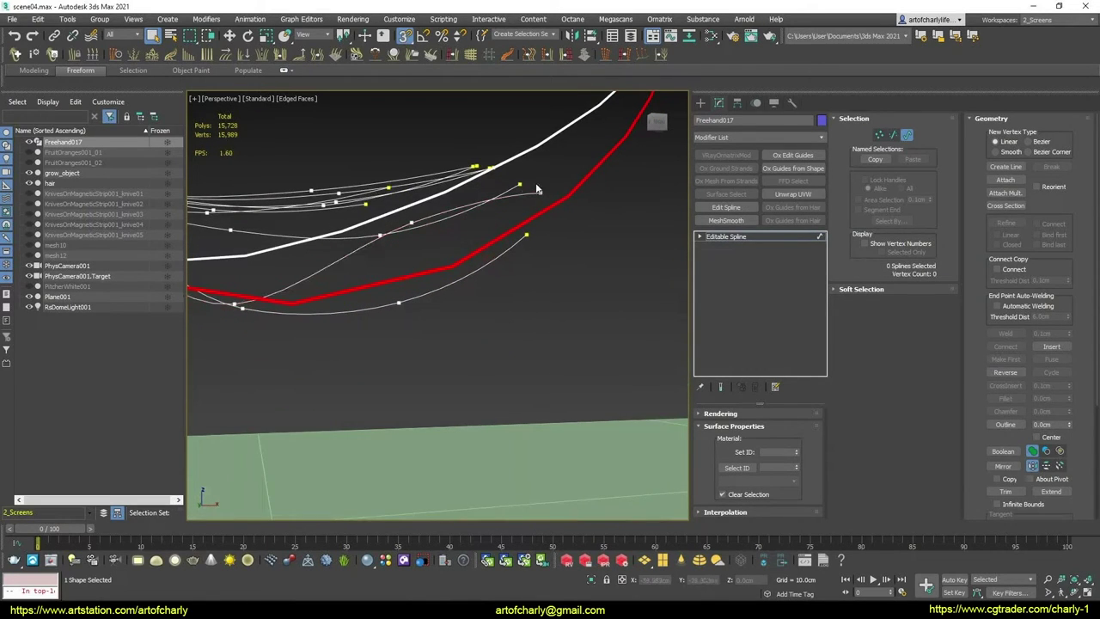
left_click(512, 204)
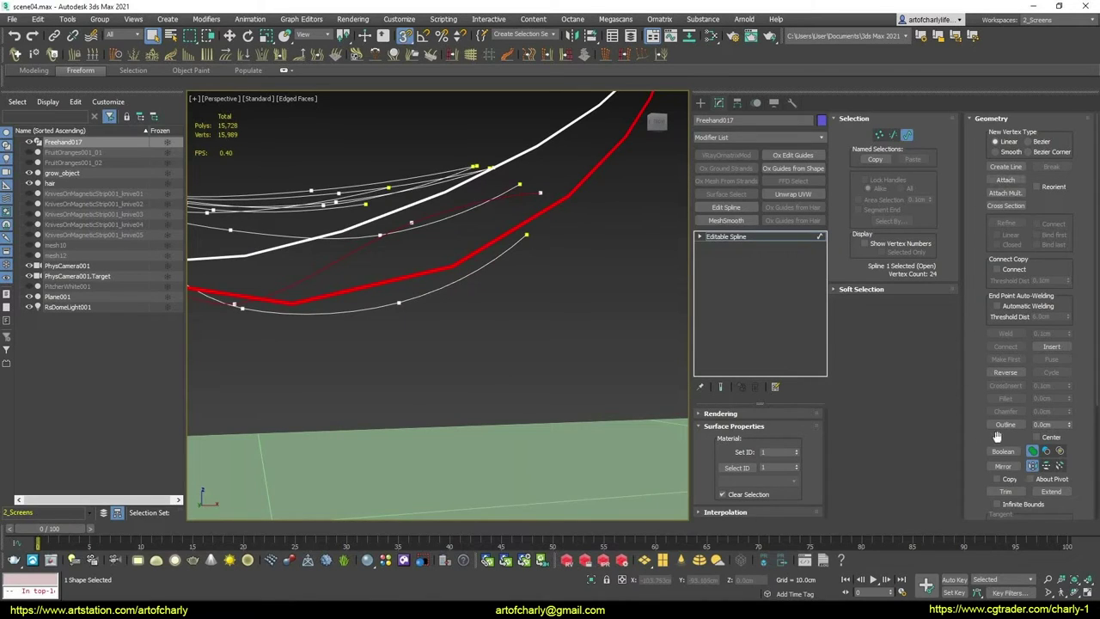
left_click(1003, 369)
key("1")
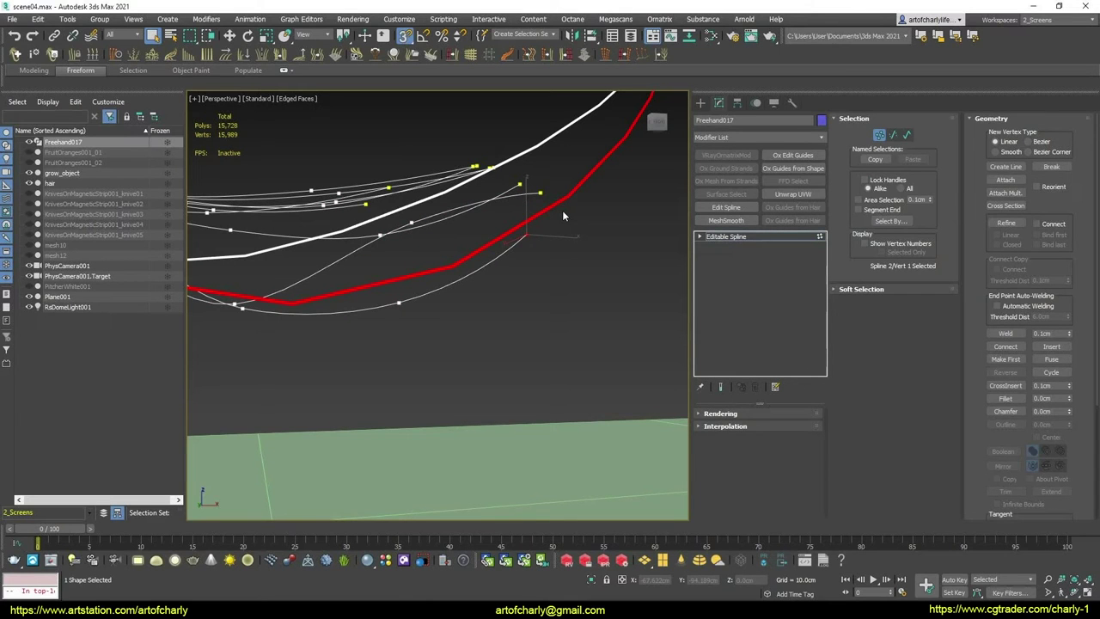
Scale the nine end vertices about their selection centre so they converge to one point
mouse_move(562, 210)
middle_mouse_down("alt")
mouse_move(455, 288)
mouse_move(389, 223)
mouse_move(404, 235)
mouse_move(544, 252)
middle_mouse_up("alt")
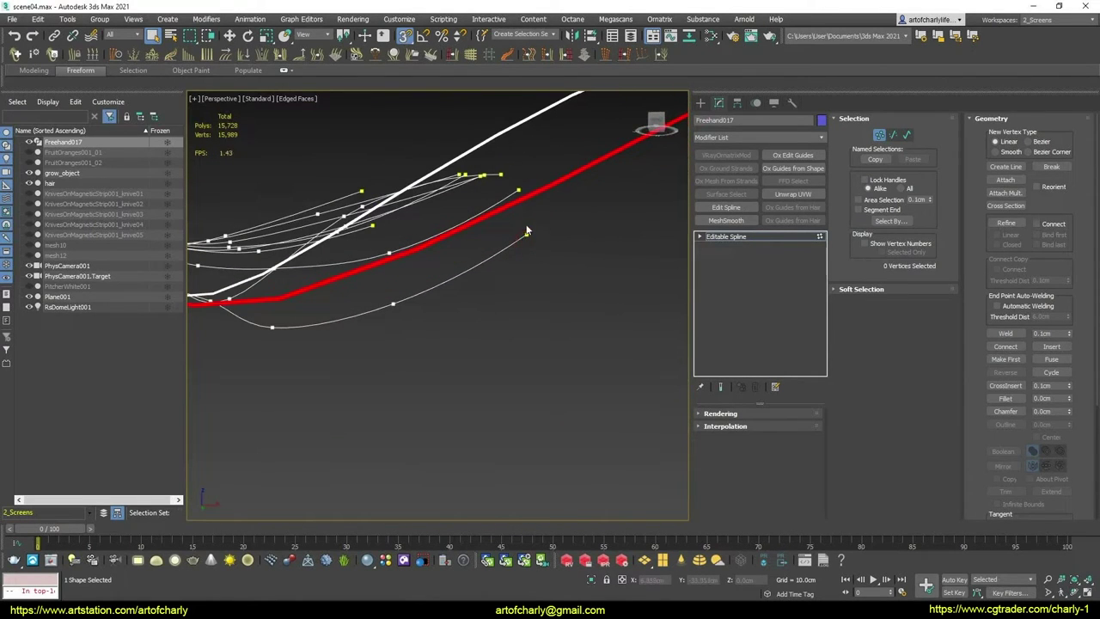
mouse_move(471, 225)
middle_mouse_down("alt")
mouse_move(385, 202)
mouse_move(377, 165)
middle_mouse_up("alt")
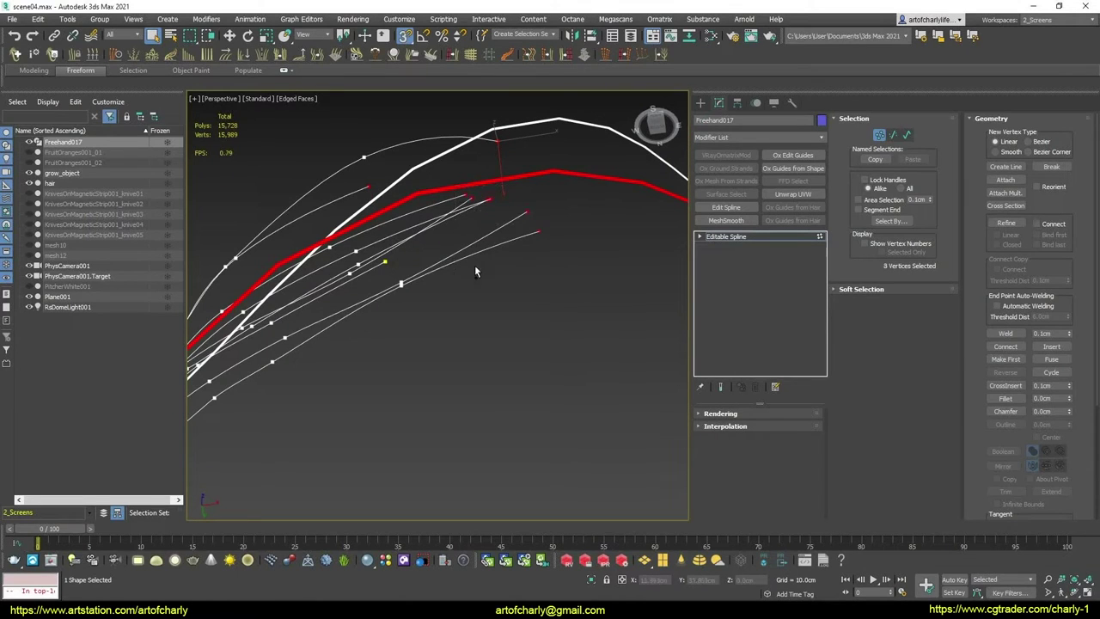
mouse_move(453, 254)
middle_mouse_down("alt")
mouse_move(474, 309)
mouse_move(480, 273)
mouse_move(471, 280)
middle_mouse_up("alt")
key("r")
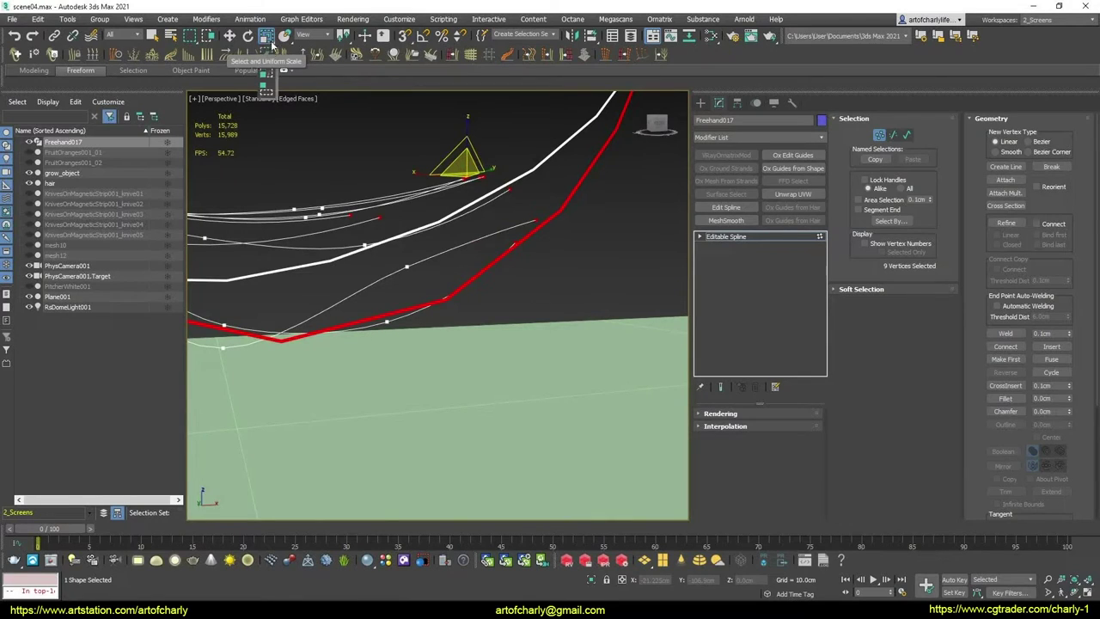
left_click(233, 38)
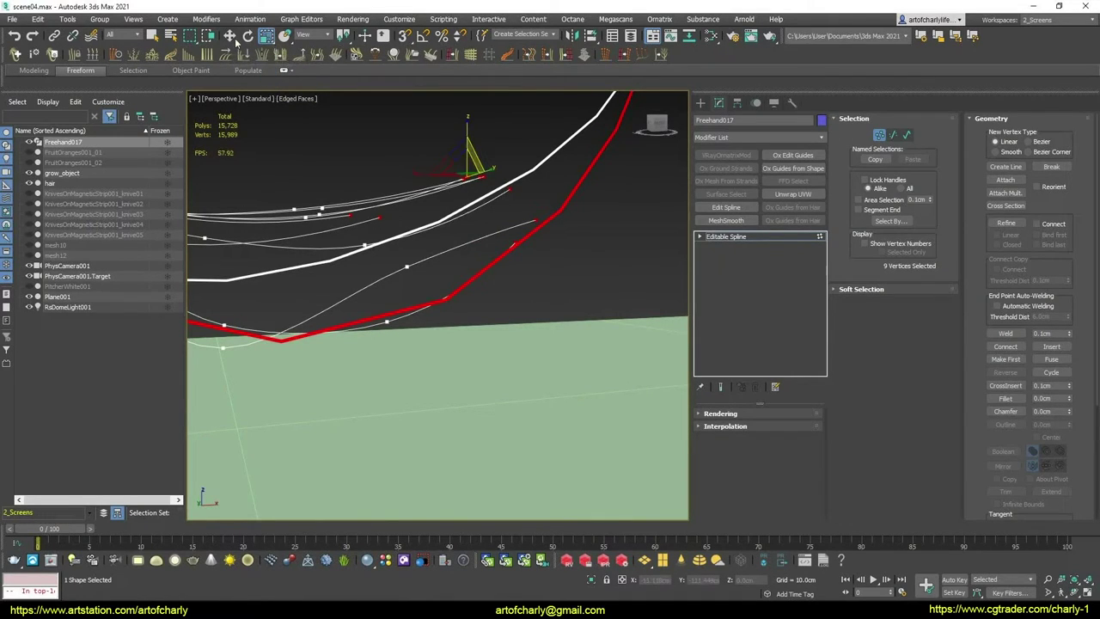
left_click(267, 38)
left_click_drag(343, 35, 344, 90)
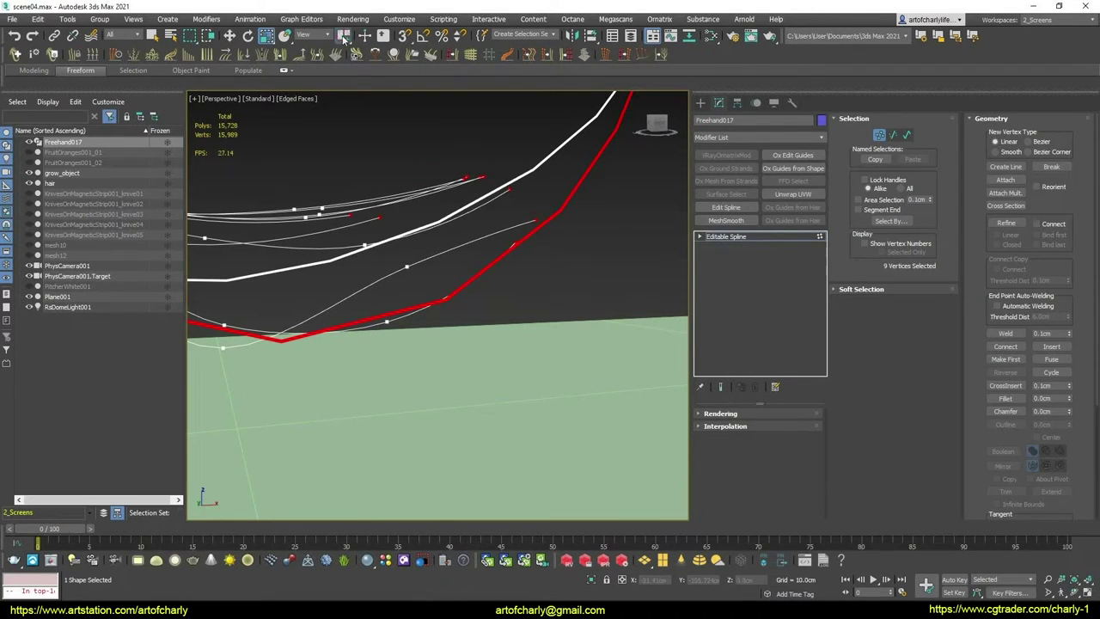
mouse_move(344, 38)
left_mouse_down()
mouse_move(343, 73)
mouse_move(344, 55)
left_mouse_up()
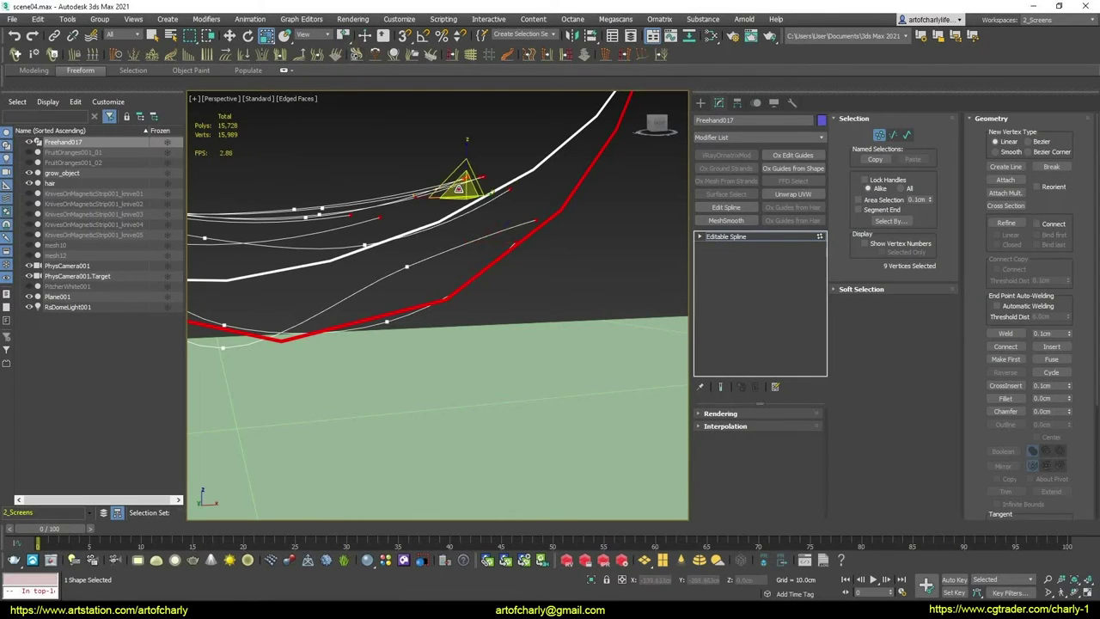
mouse_move(462, 186)
left_mouse_down()
mouse_move(497, 314)
mouse_move(633, 375)
left_mouse_up()
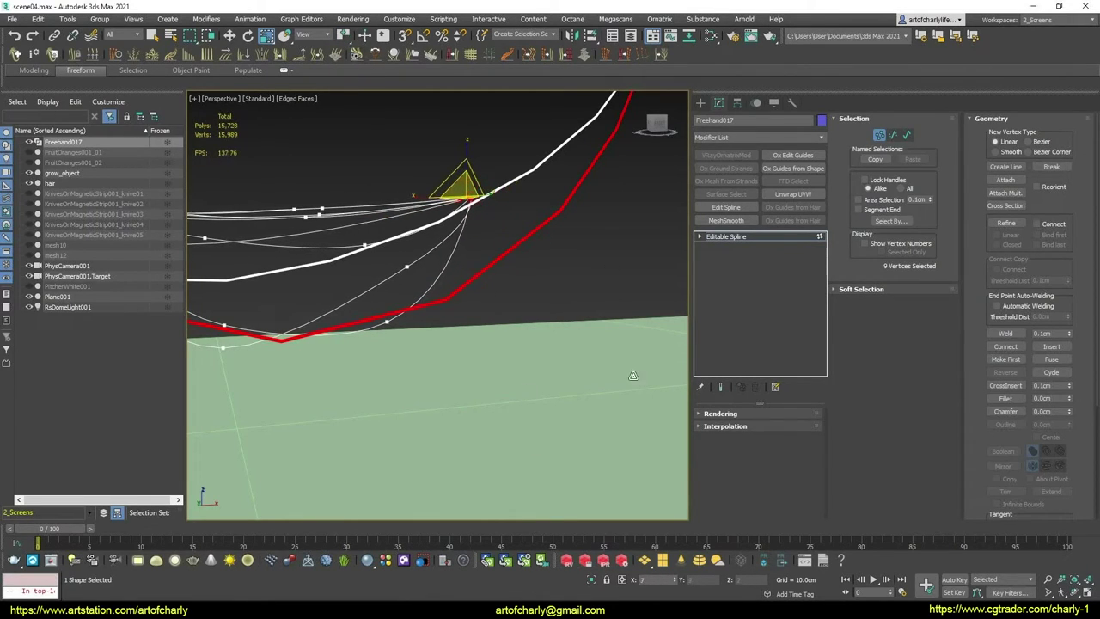
mouse_move(472, 198)
middle_mouse_down("alt")
mouse_move(490, 249)
mouse_move(475, 237)
mouse_move(507, 219)
middle_mouse_up("alt")
key("w")
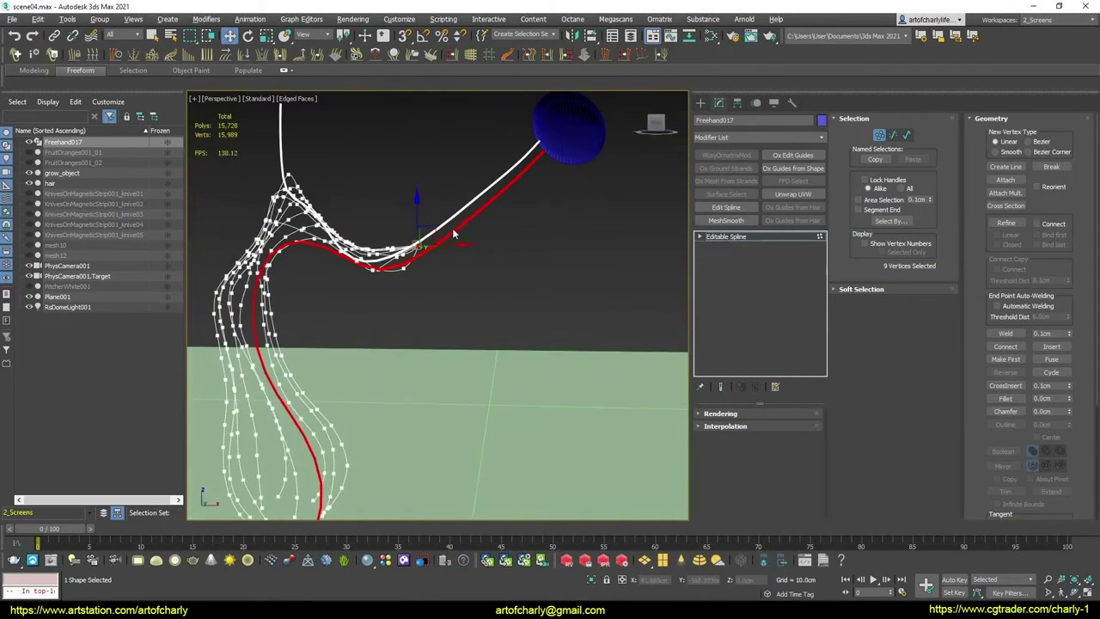
Move the gathered end points up onto the blue sphere
mouse_move(567, 118)
middle_mouse_down("alt")
mouse_move(565, 230)
mouse_move(498, 177)
mouse_move(445, 305)
mouse_move(412, 300)
mouse_move(404, 311)
mouse_move(503, 177)
mouse_move(509, 222)
middle_mouse_up("alt")
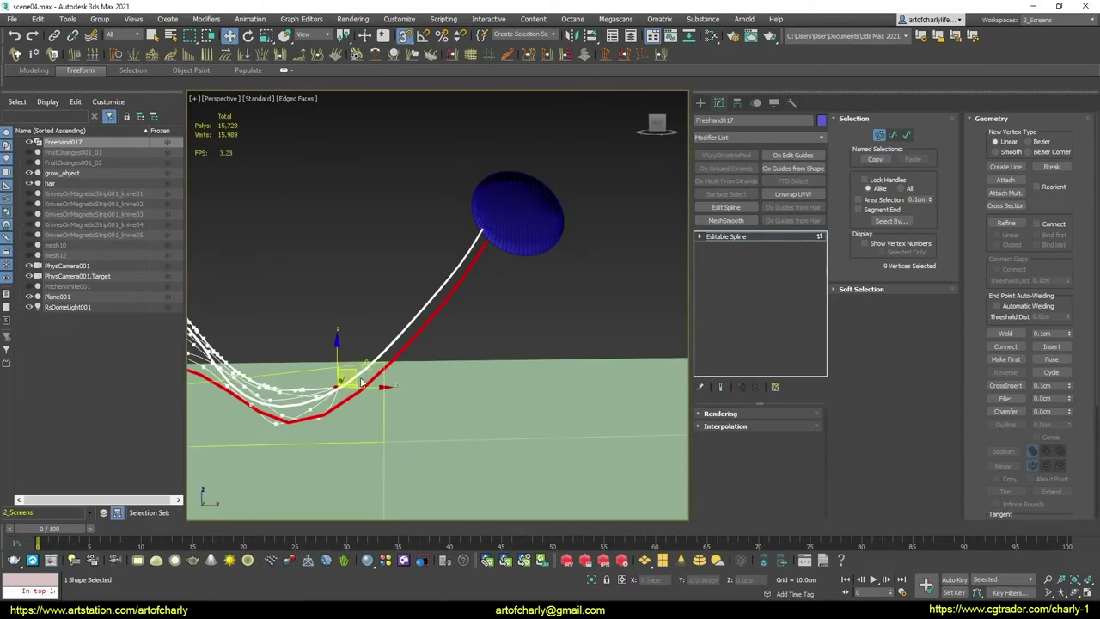
left_click_drag(366, 359, 503, 225)
mouse_move(504, 226)
middle_mouse_down("alt")
mouse_move(500, 289)
mouse_move(539, 312)
mouse_move(508, 318)
mouse_move(498, 355)
mouse_move(558, 307)
mouse_move(554, 270)
mouse_move(489, 286)
mouse_move(505, 296)
mouse_move(512, 286)
mouse_move(514, 238)
mouse_move(476, 189)
mouse_move(467, 215)
mouse_move(478, 201)
mouse_move(386, 305)
mouse_move(460, 289)
middle_mouse_up("alt")
Deselect the vertices and orbit and zoom to check the converging guides
key("q")
left_click(517, 254)
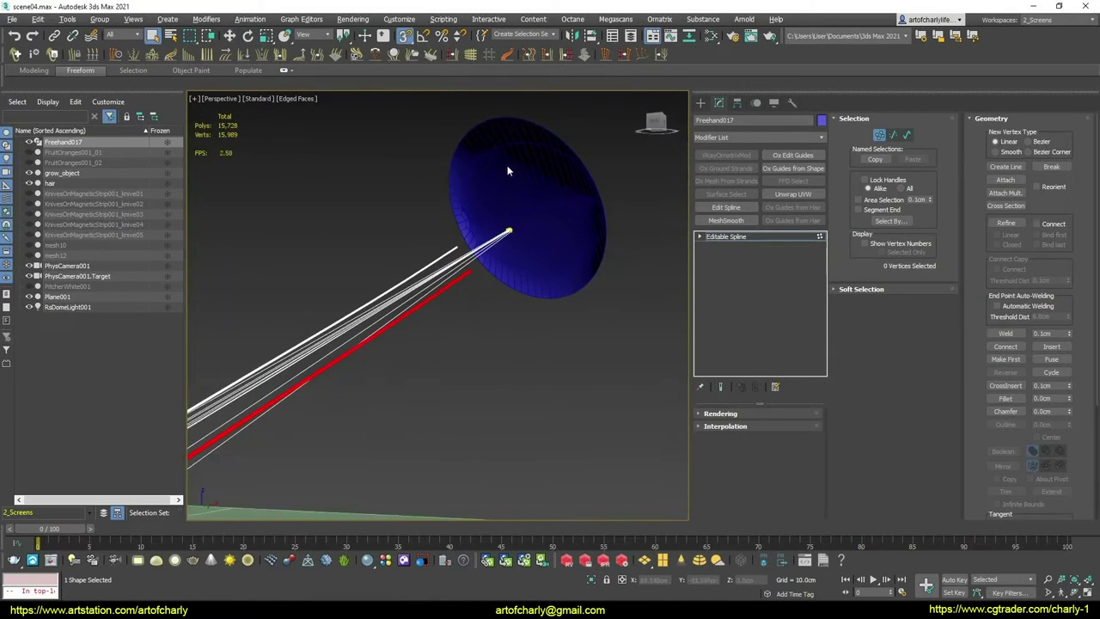
mouse_move(507, 170)
middle_mouse_down("alt")
mouse_move(507, 221)
mouse_move(559, 278)
mouse_move(520, 244)
mouse_move(494, 287)
mouse_move(520, 276)
middle_mouse_up("alt")
mouse_move(457, 355)
middle_mouse_down("alt")
mouse_move(475, 381)
mouse_move(452, 343)
middle_mouse_up("alt")
scroll(335, 318, "up", 2)
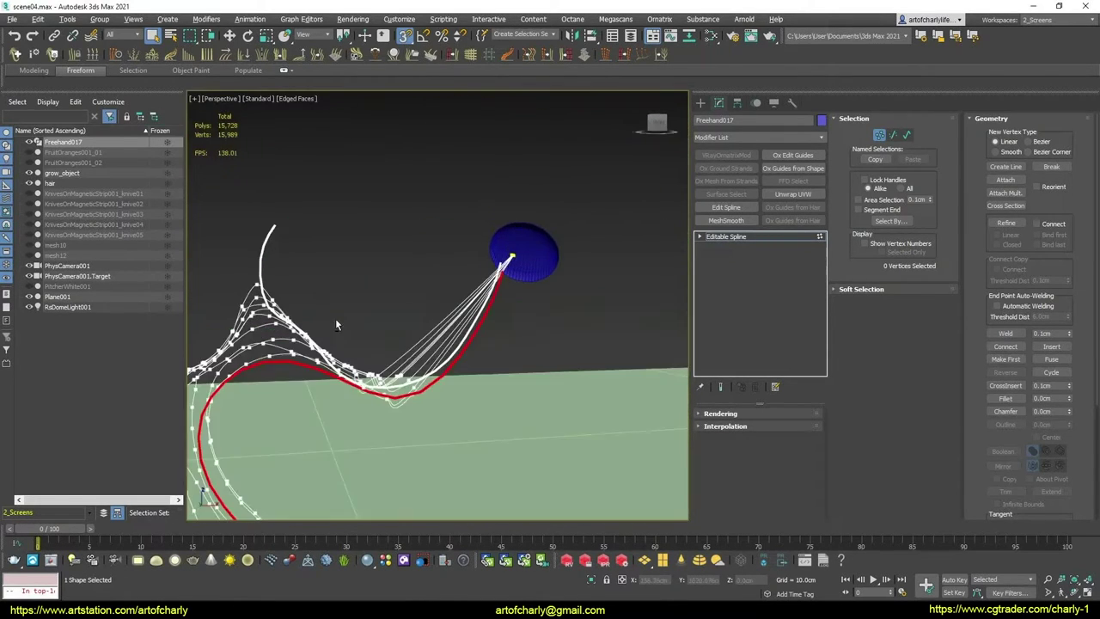
scroll(430, 292, "up", 2)
scroll(481, 283, "up", 2)
scroll(576, 265, "up", 2)
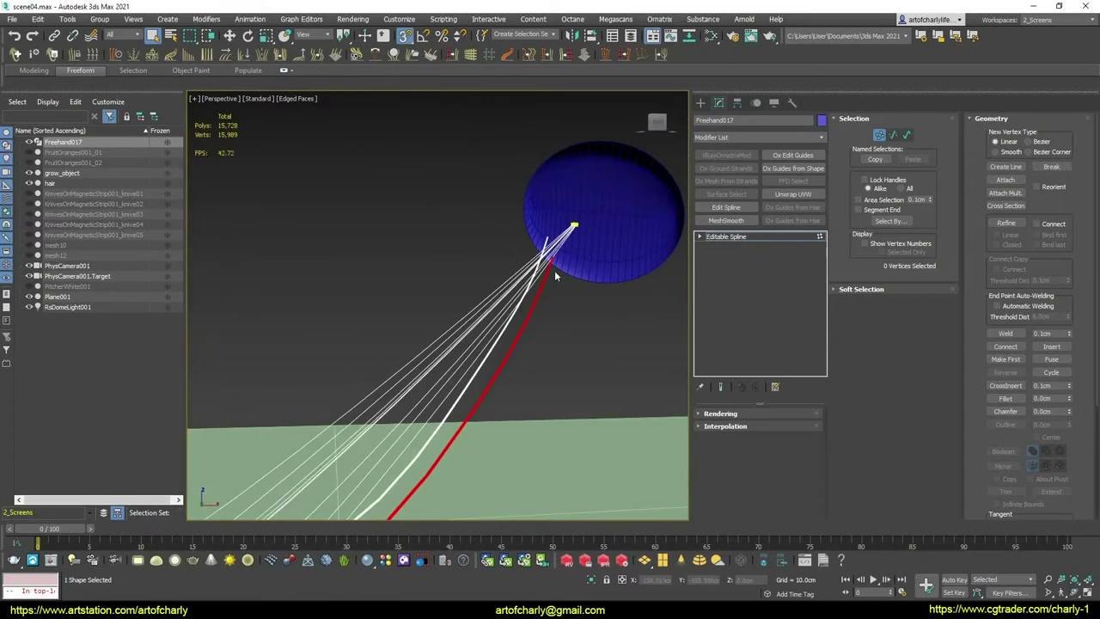
Select the hair, open its Ox Edit Guides modifier and start Import Multiple curves
left_click(701, 104)
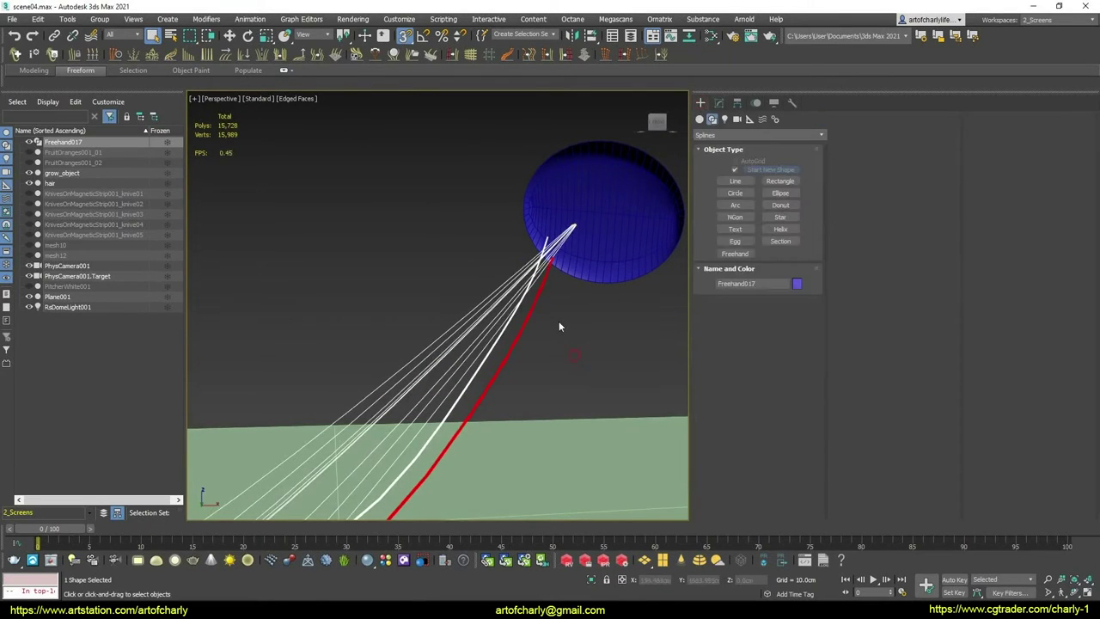
left_click(515, 309)
left_click(719, 103)
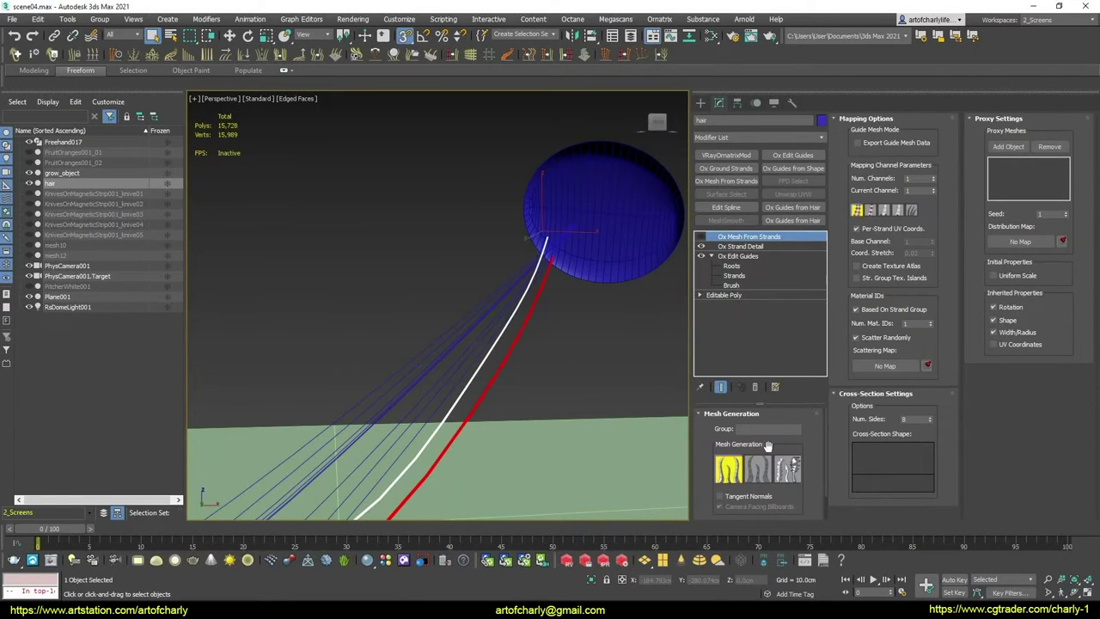
left_click(754, 257)
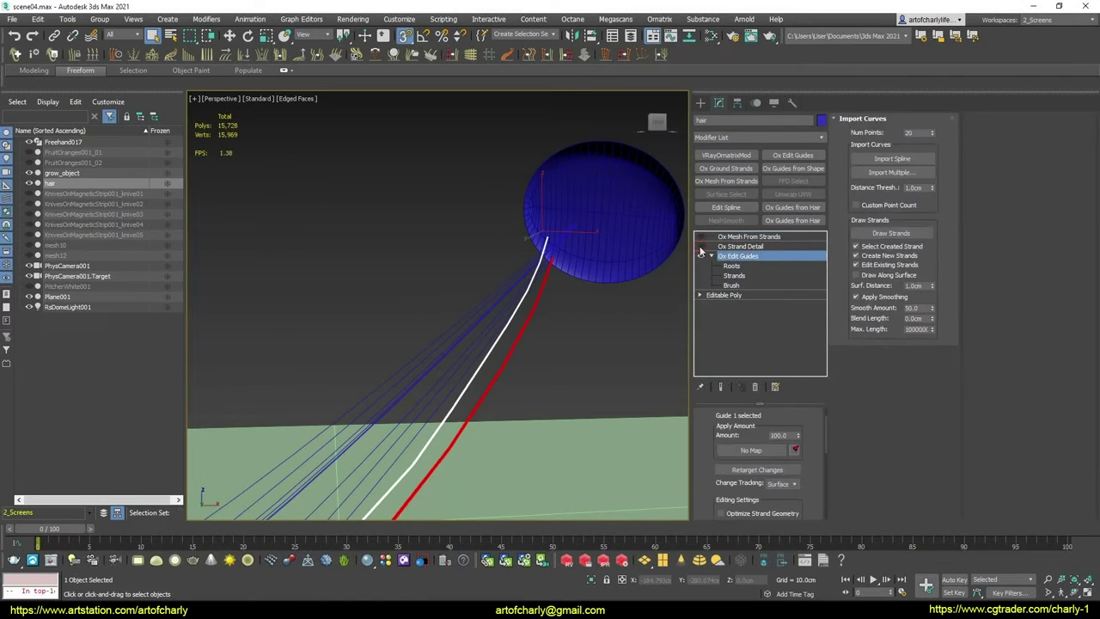
left_click(894, 172)
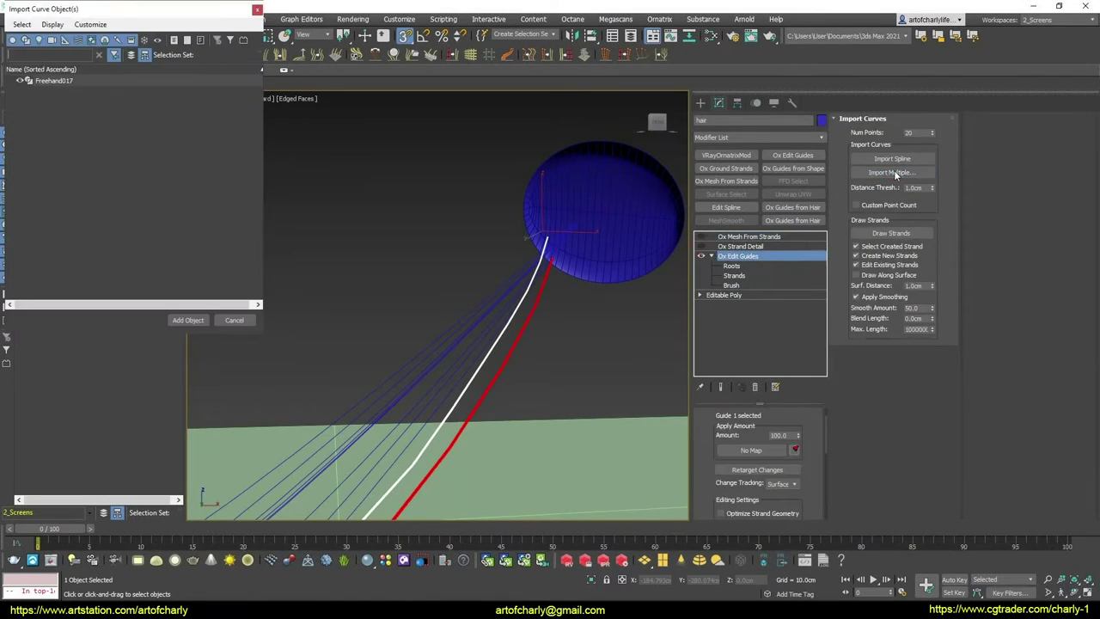
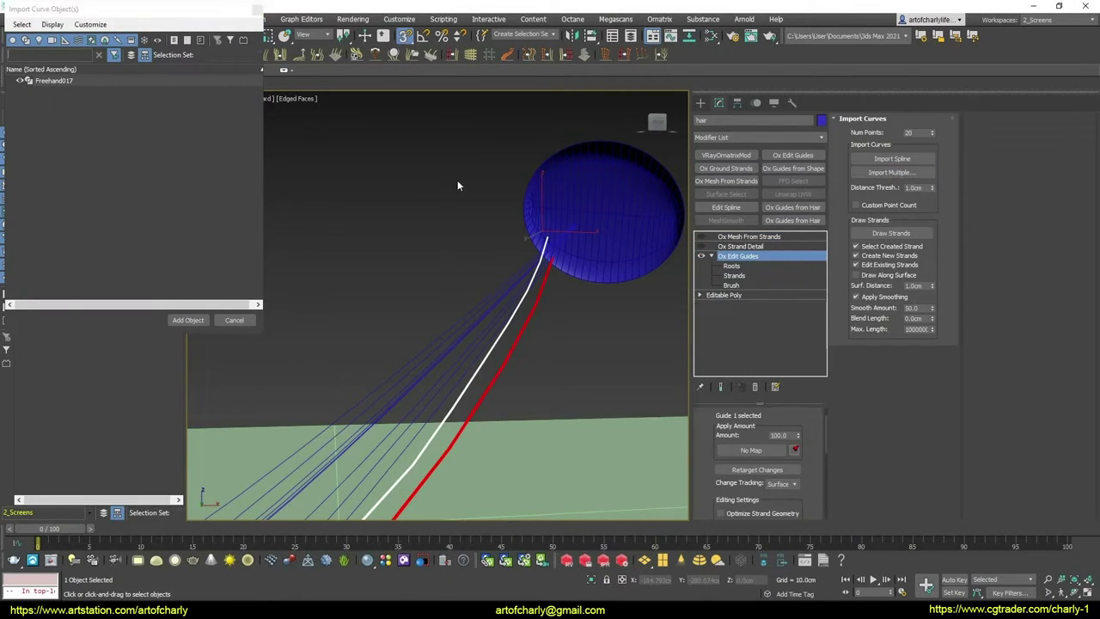
Import the Freehand017 curve as guide strands so the hair follows its bending path
left_click(233, 319)
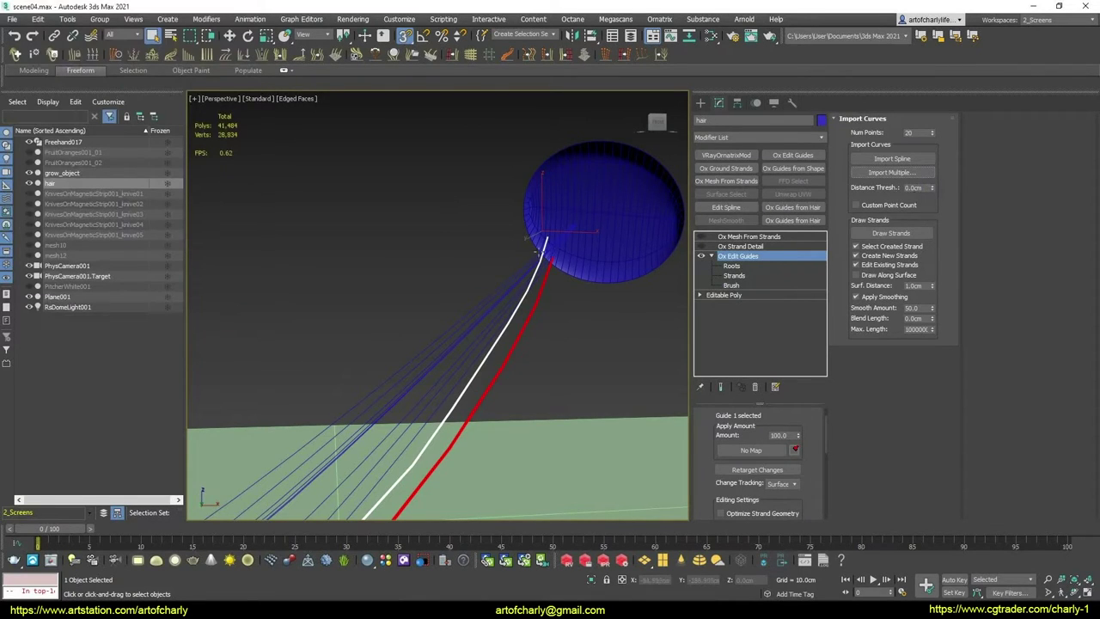
left_click(890, 173)
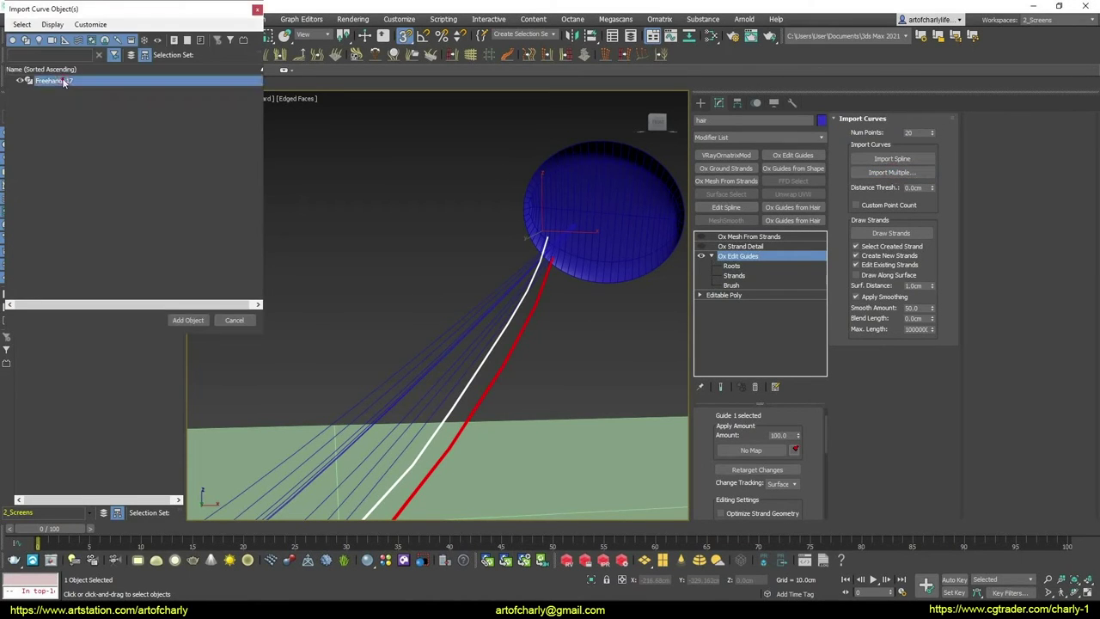
double_click(63, 81)
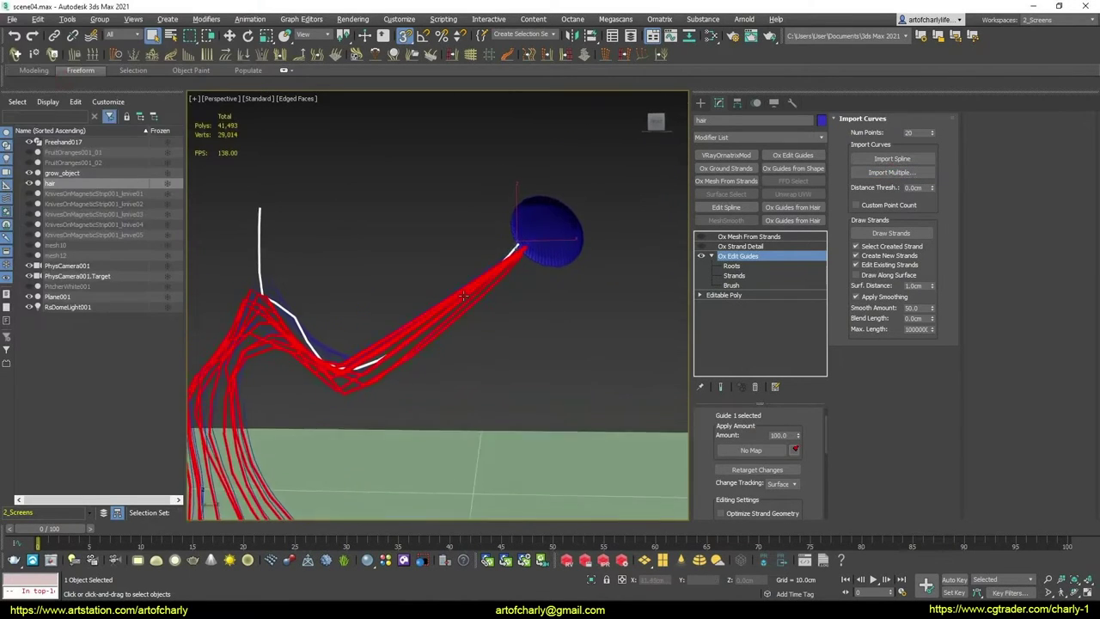
mouse_move(463, 296)
middle_mouse_down()
mouse_move(454, 246)
mouse_move(482, 260)
mouse_move(546, 255)
mouse_move(733, 344)
middle_mouse_up()
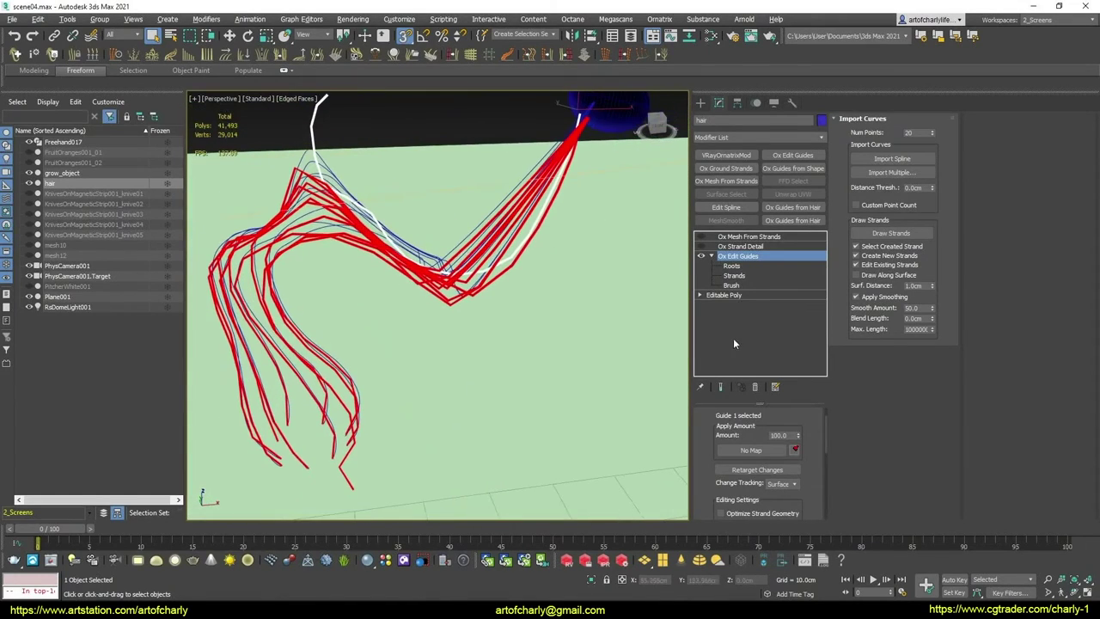
left_click(740, 247)
mouse_move(544, 240)
middle_mouse_down("alt")
mouse_move(556, 231)
mouse_move(366, 169)
middle_mouse_up("alt")
Select and then deselect the Freehand017 curve while orbiting around the strands
left_click(379, 168)
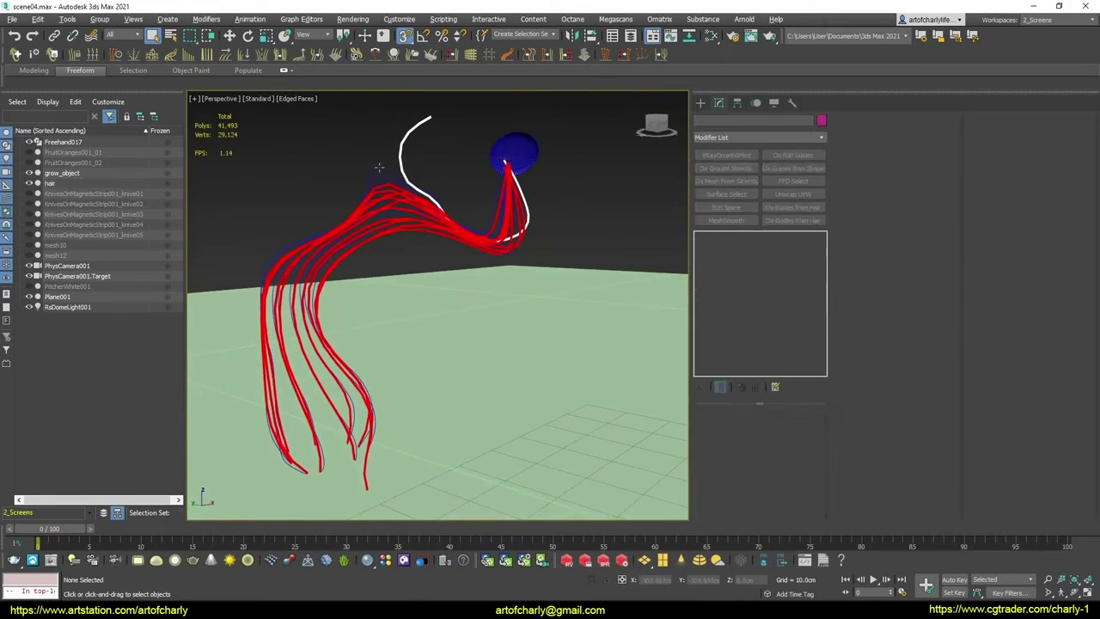
left_click(464, 184)
middle_click_drag(464, 184, 442, 181, "alt")
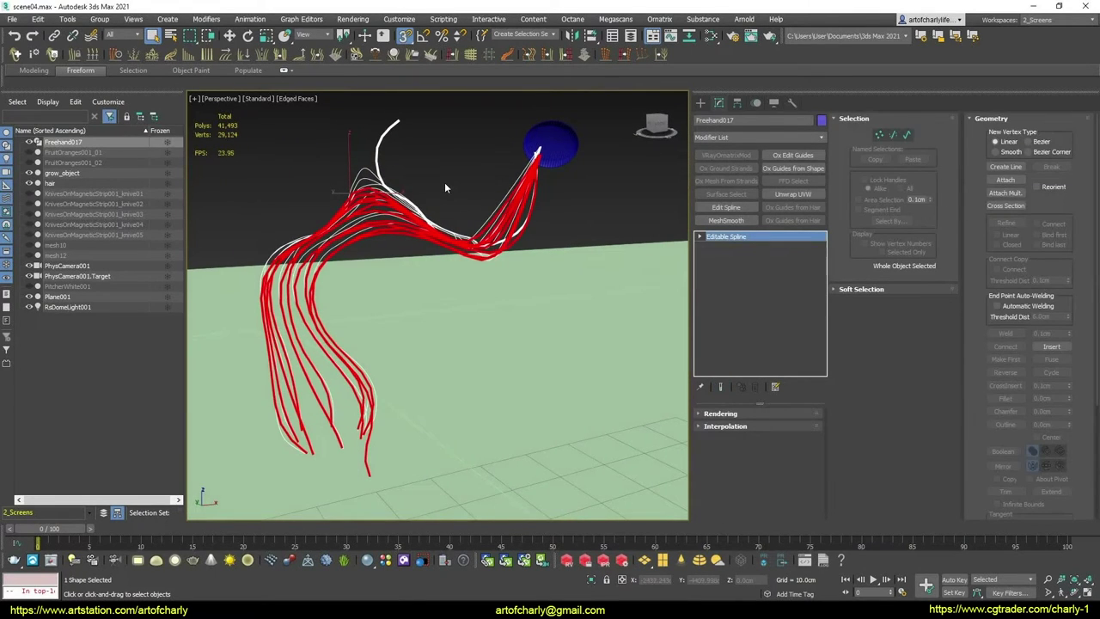
left_click(440, 186)
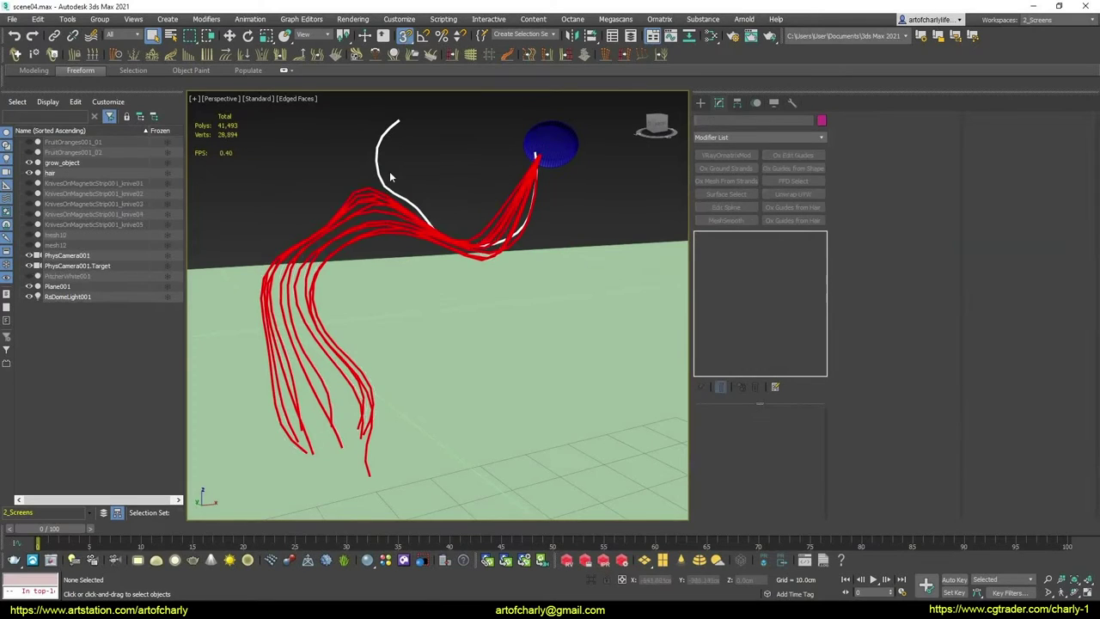
mouse_move(444, 215)
middle_mouse_down("alt")
mouse_move(487, 220)
mouse_move(515, 184)
middle_mouse_up("alt")
Preview the hair as a tube mesh with Ox Mesh From Strands, then switch it off and return to Ox Edit Guides
left_click(541, 213)
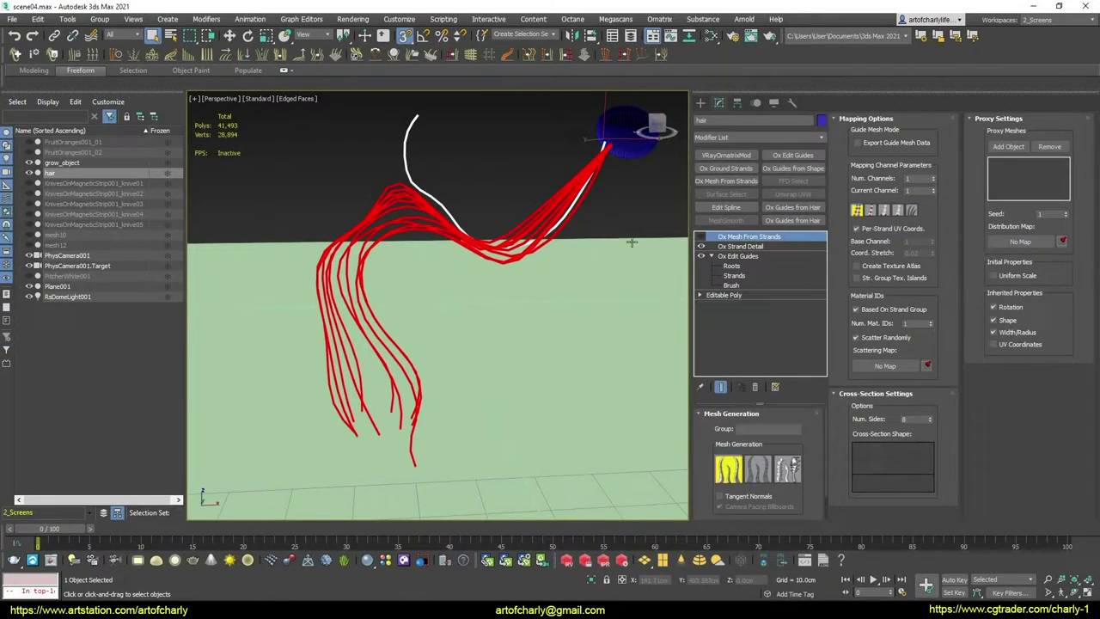
left_click(701, 237)
middle_click_drag(478, 212, 492, 213, "alt")
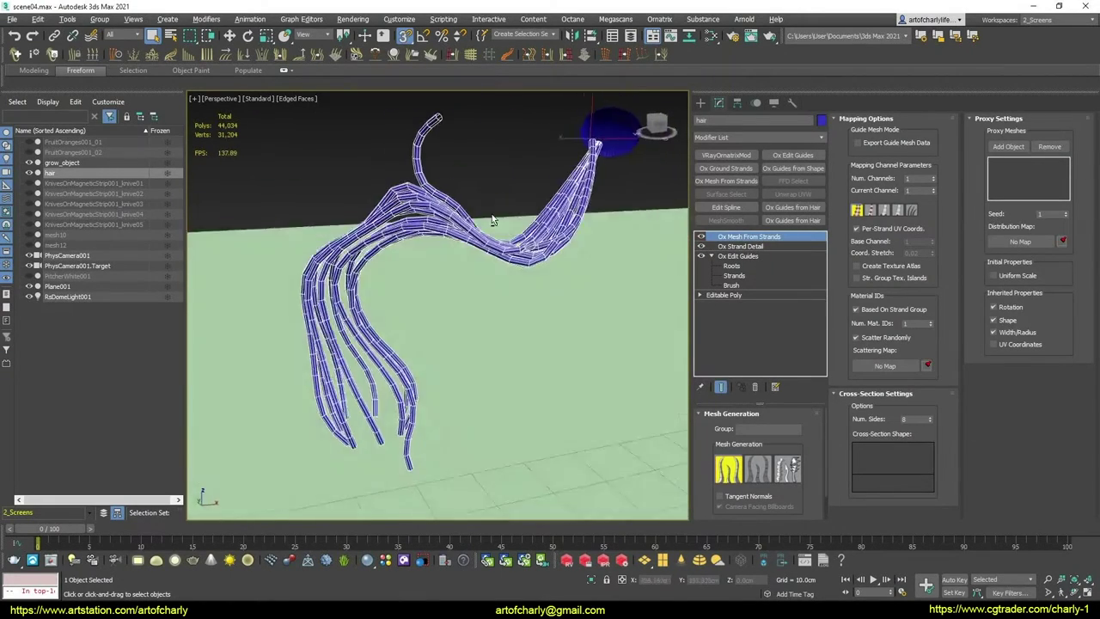
mouse_move(460, 307)
middle_mouse_down("alt")
mouse_move(532, 309)
mouse_move(601, 288)
mouse_move(610, 309)
middle_mouse_up("alt")
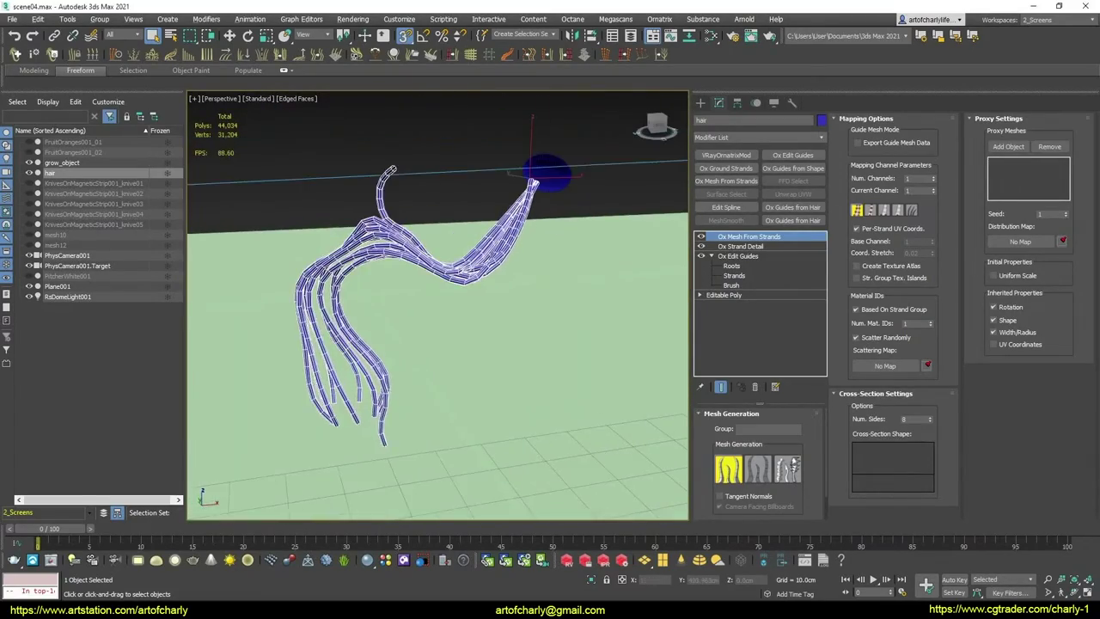
scroll(570, 224, "up", 4)
scroll(537, 234, "up", 2)
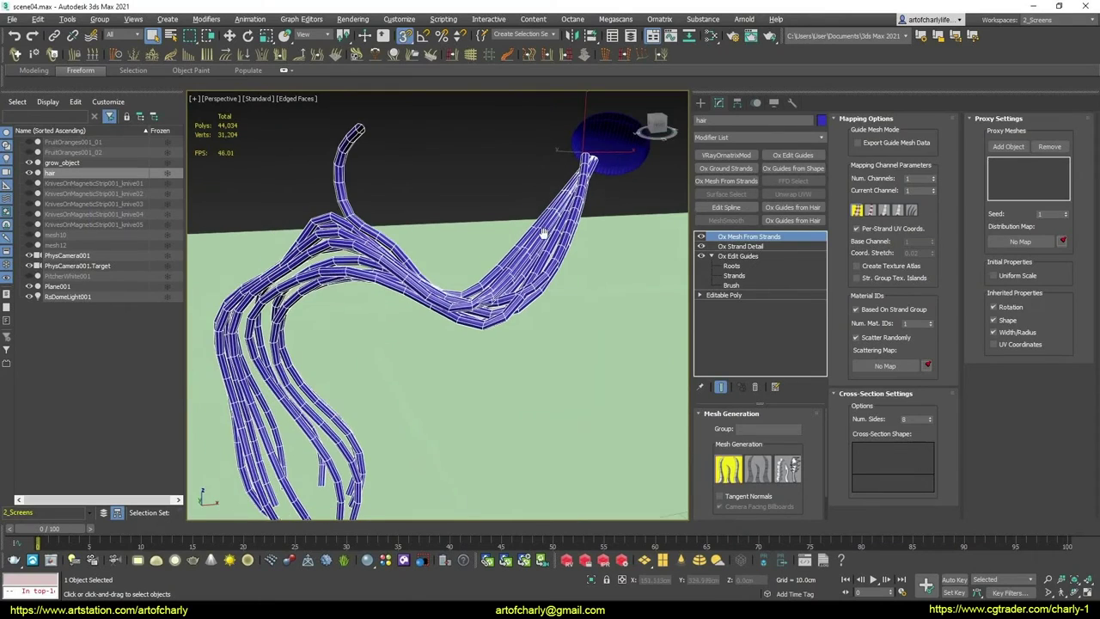
left_click(701, 237)
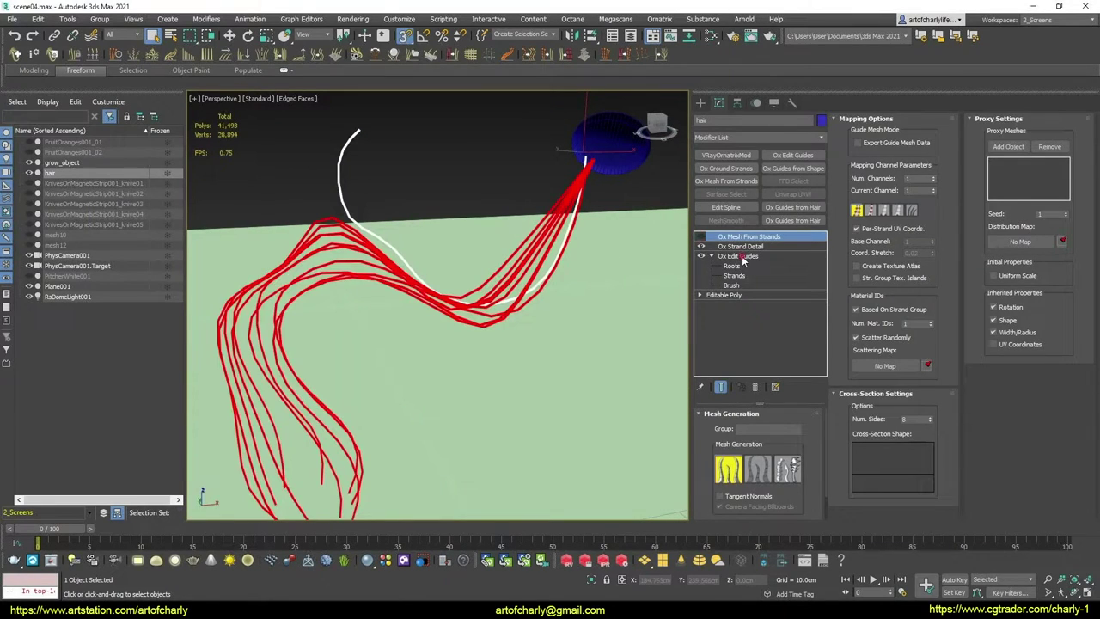
left_click(741, 257)
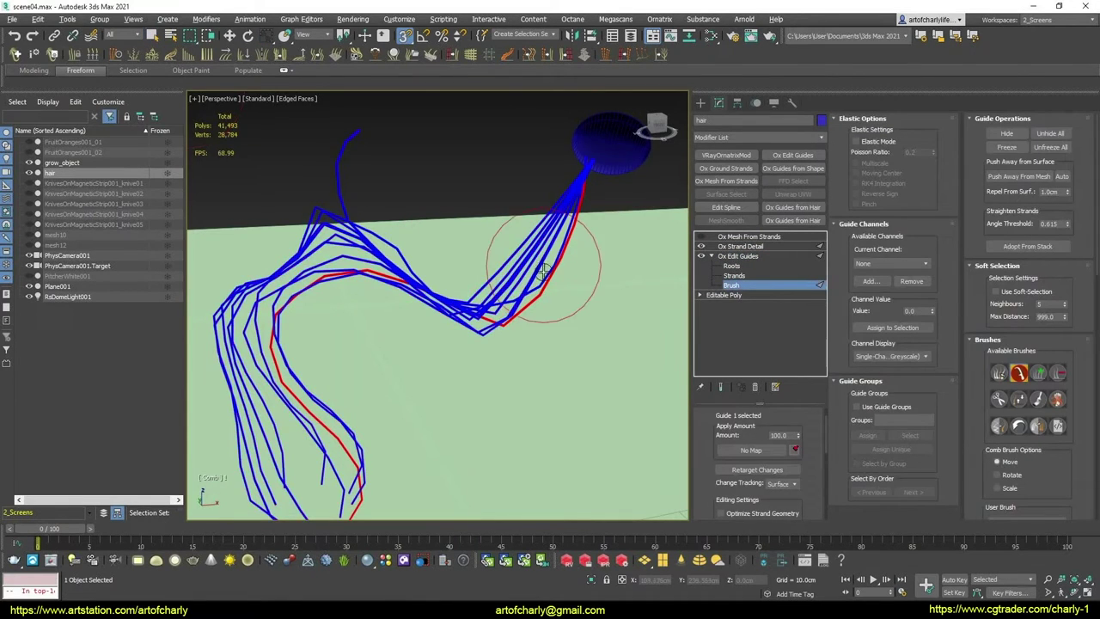
Comb the guides near the curve's bend with the Comb brush
middle_click_drag(543, 271, 525, 282, "alt")
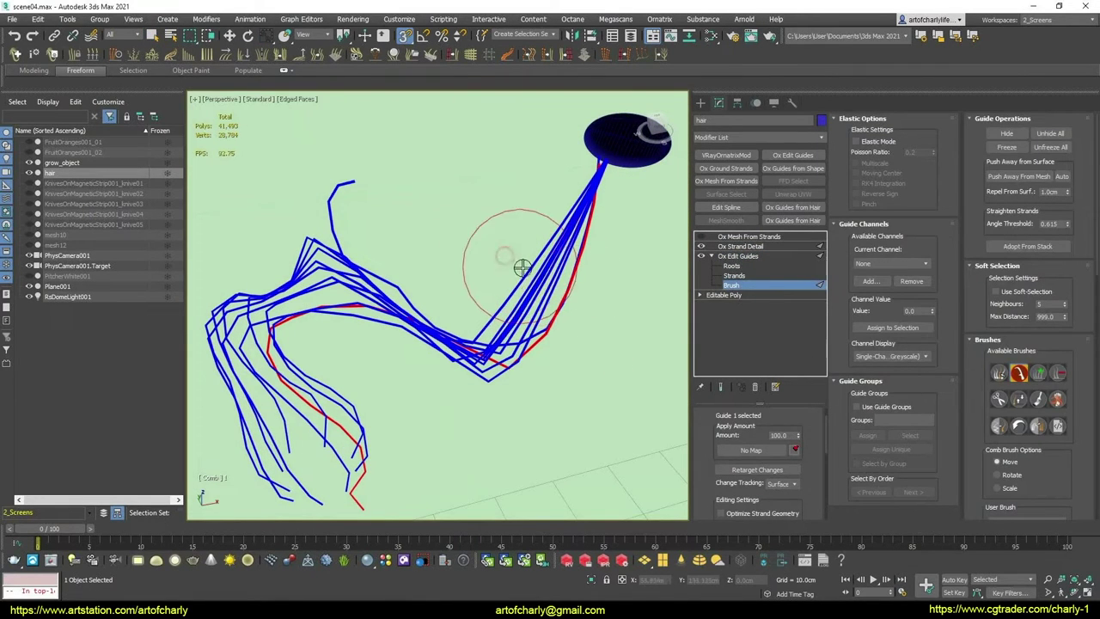
scroll(974, 451, "down", 3)
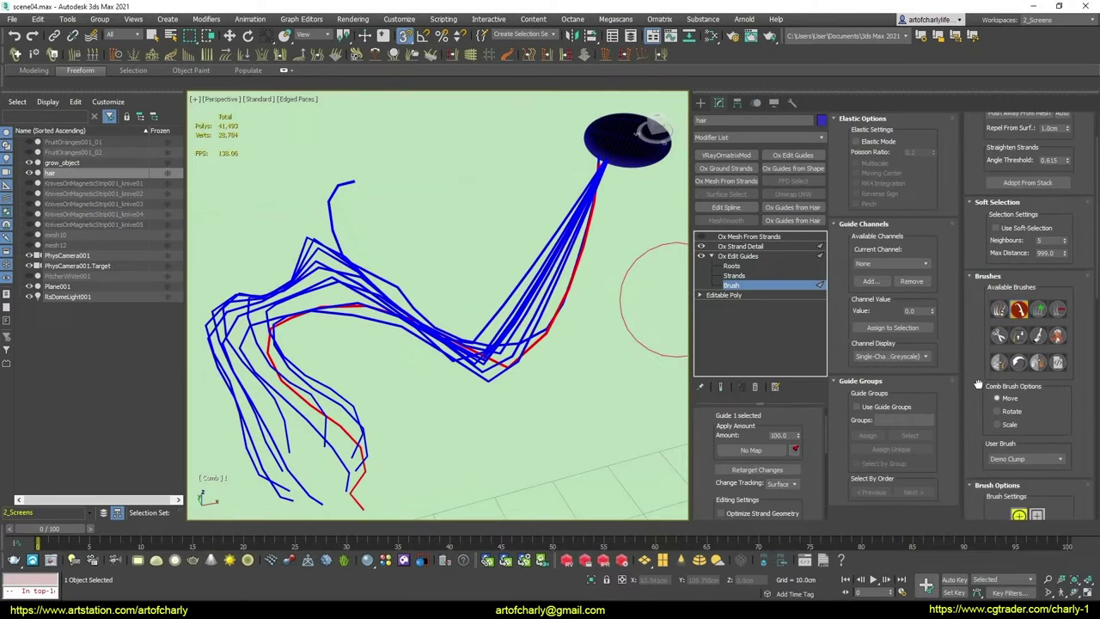
scroll(976, 430, "down", 3)
scroll(980, 404, "down", 3)
scroll(983, 371, "down", 2)
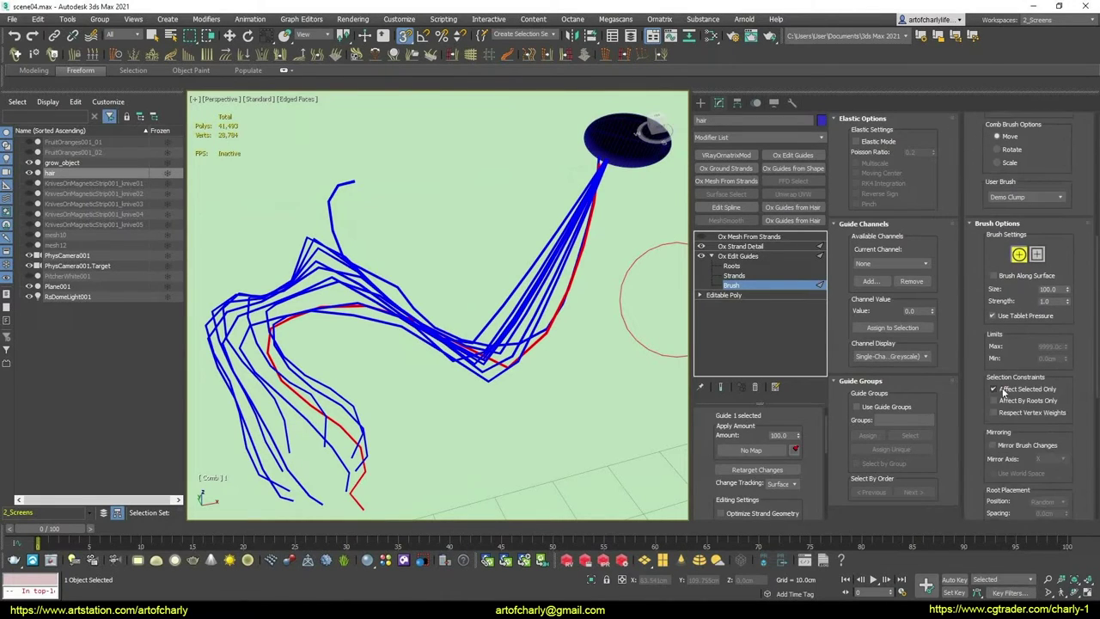
left_click_drag(557, 275, 628, 327)
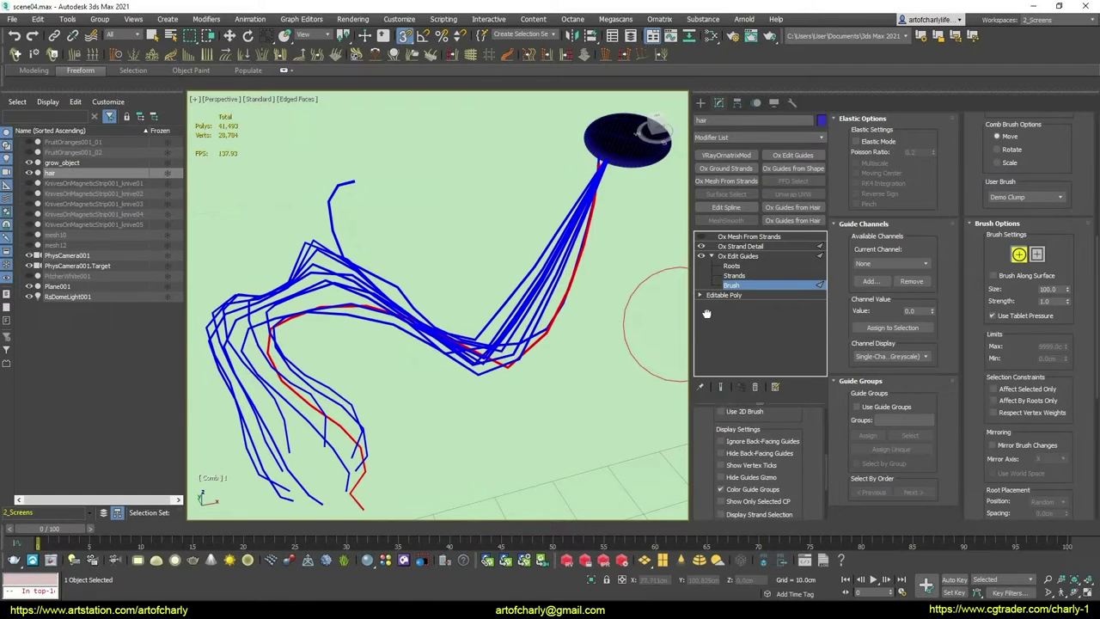
Comb the upper and middle guides straighter toward the root and tighter together
scroll(704, 430, "down", 2)
scroll(705, 432, "down", 2)
scroll(722, 447, "down", 2)
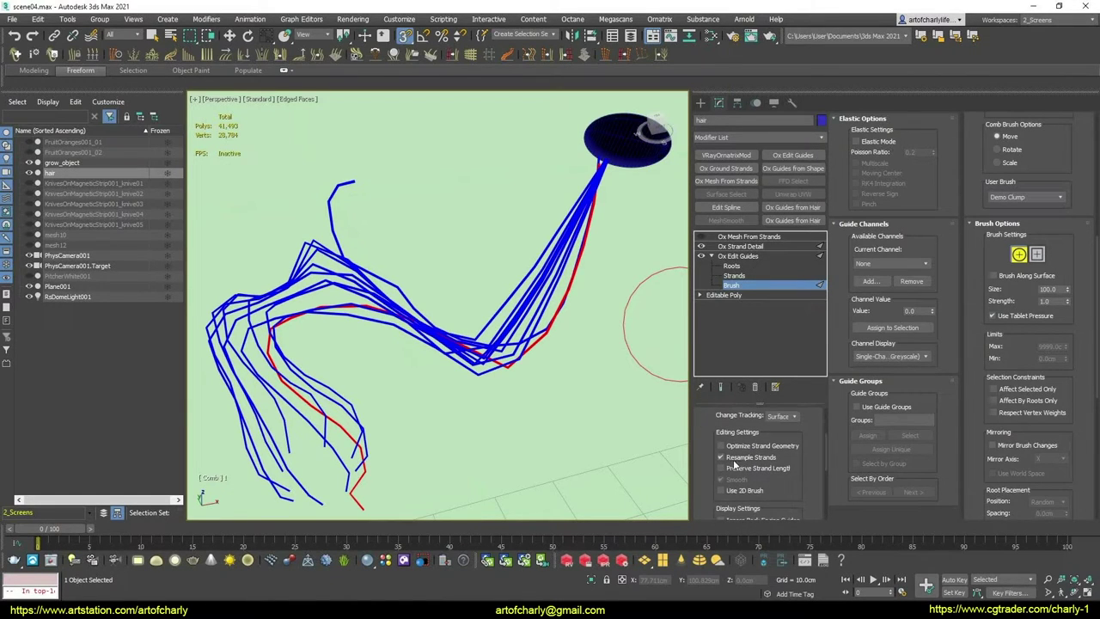
left_click_drag(527, 265, 532, 260)
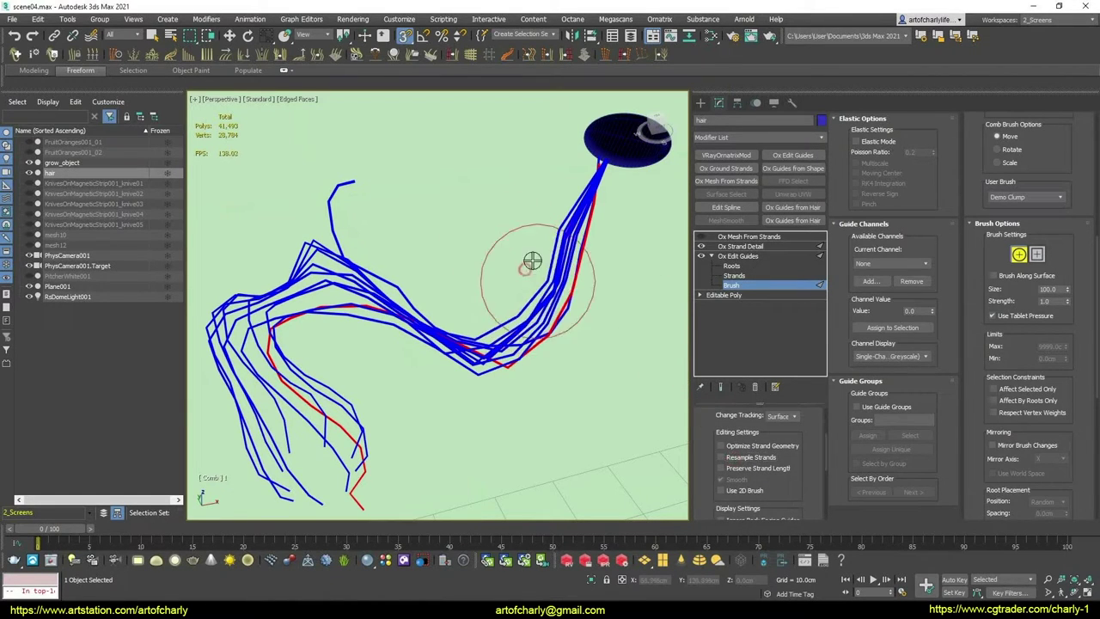
mouse_move(537, 220)
left_mouse_down()
mouse_move(550, 221)
mouse_move(545, 233)
mouse_move(573, 179)
left_mouse_up()
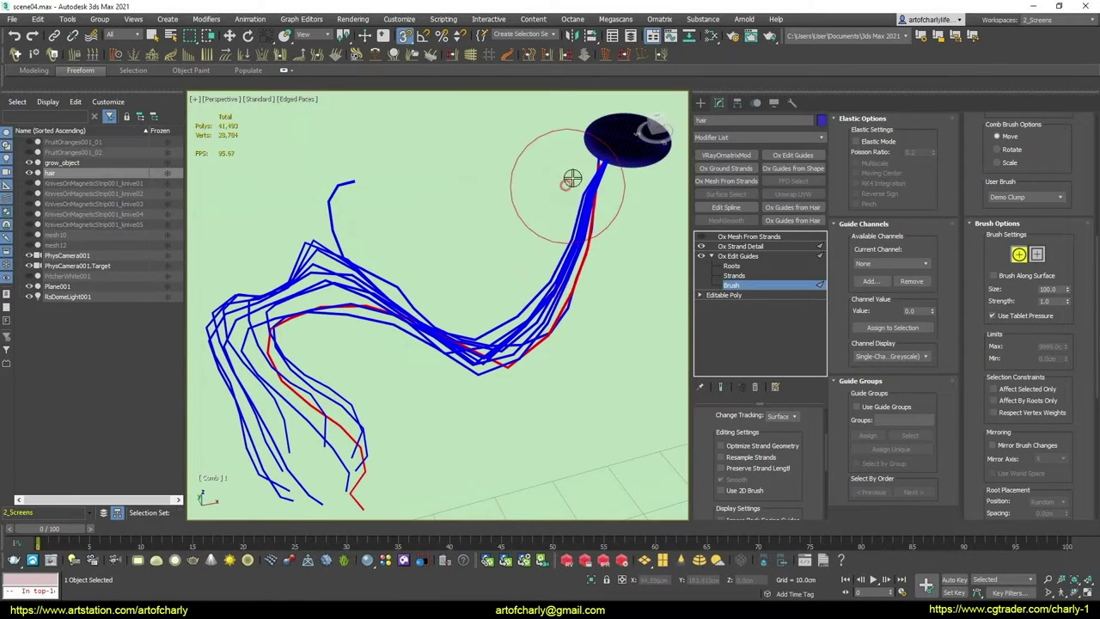
mouse_move(477, 296)
left_mouse_down()
mouse_move(521, 285)
mouse_move(520, 270)
mouse_move(511, 315)
mouse_move(531, 269)
left_mouse_up()
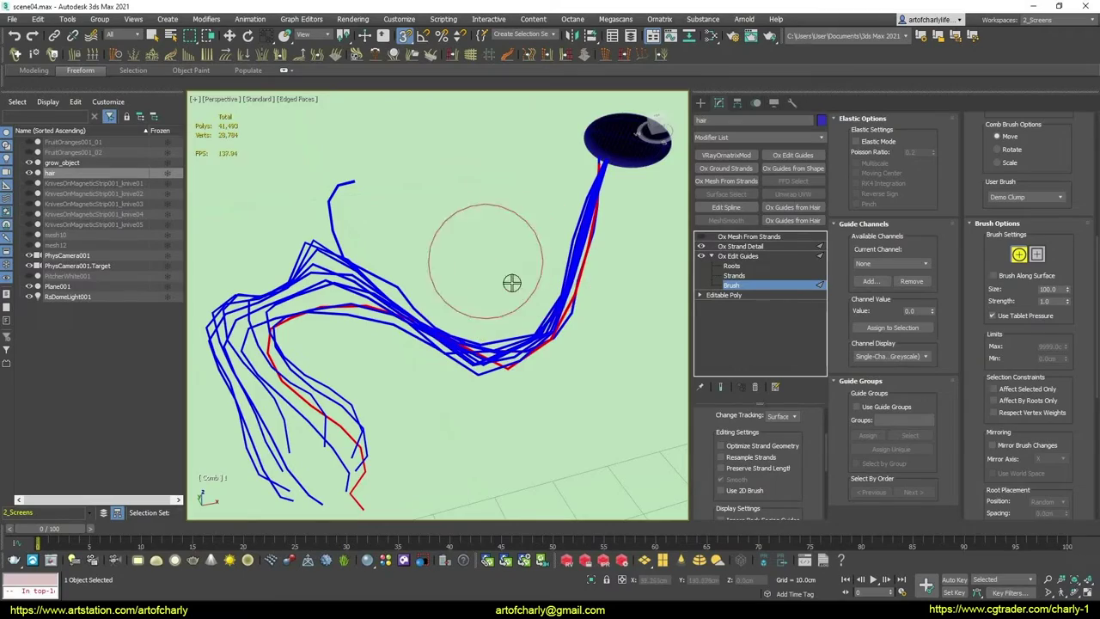
mouse_move(510, 282)
middle_mouse_down("alt")
mouse_move(508, 253)
mouse_move(653, 258)
mouse_move(508, 299)
mouse_move(586, 318)
mouse_move(532, 307)
mouse_move(550, 222)
mouse_move(497, 190)
mouse_move(516, 223)
mouse_move(507, 215)
mouse_move(492, 266)
mouse_move(552, 214)
mouse_move(544, 206)
mouse_move(507, 243)
mouse_move(513, 198)
mouse_move(445, 334)
mouse_move(504, 346)
mouse_move(432, 326)
mouse_move(481, 309)
middle_mouse_up("alt")
left_click(756, 247)
scroll(498, 198, "up", 2)
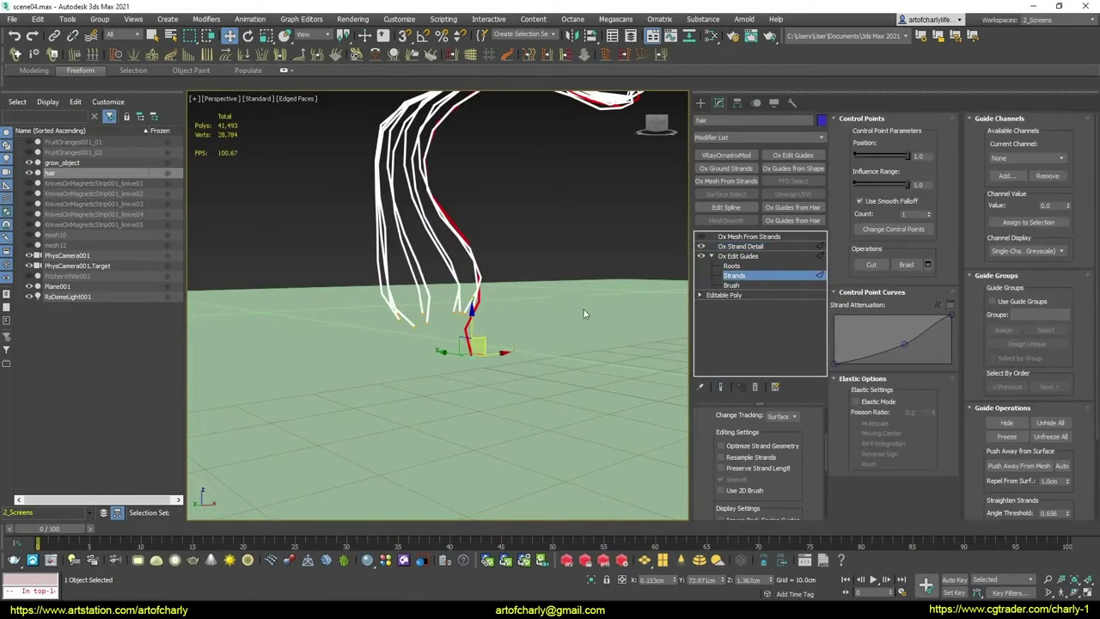
Select all guide strands, pull them down into a tight cluster, and bend their tips lower right
left_click(746, 276)
left_click(727, 276)
middle_click_drag(438, 365, 467, 365, "alt")
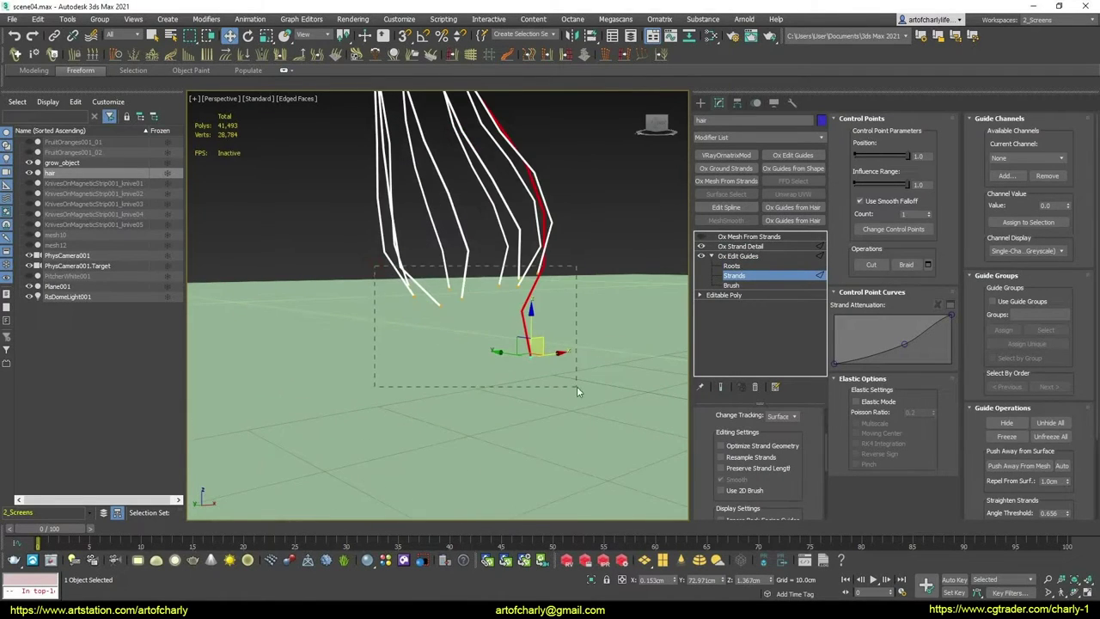
left_click_drag(576, 386, 576, 385)
left_click_drag(473, 274, 481, 484)
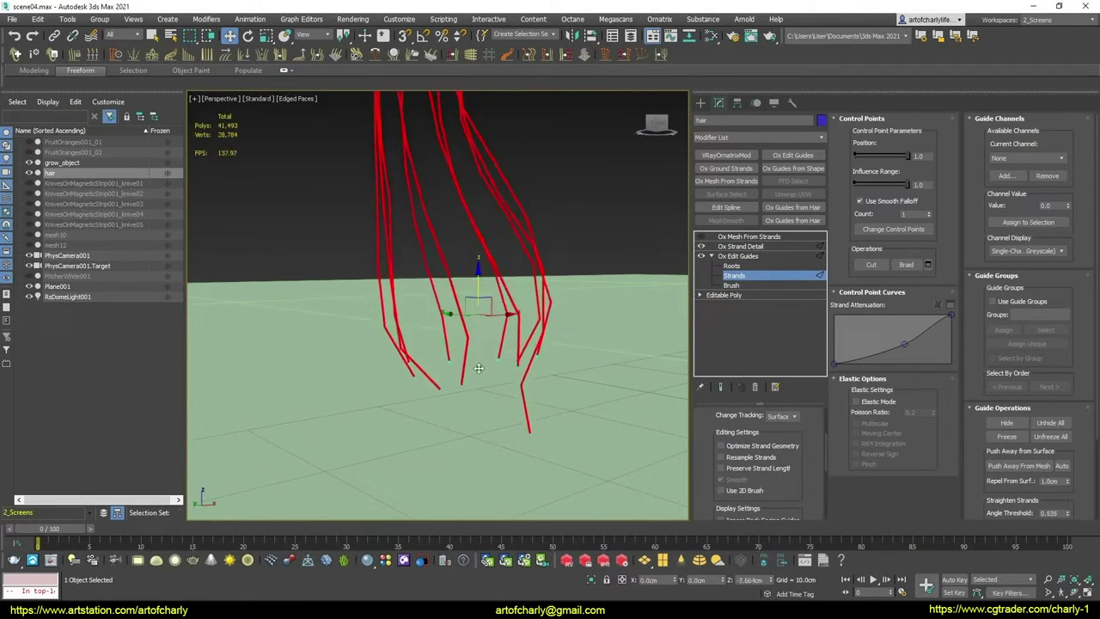
mouse_move(503, 329)
left_mouse_down()
mouse_move(485, 290)
mouse_move(507, 300)
left_mouse_up()
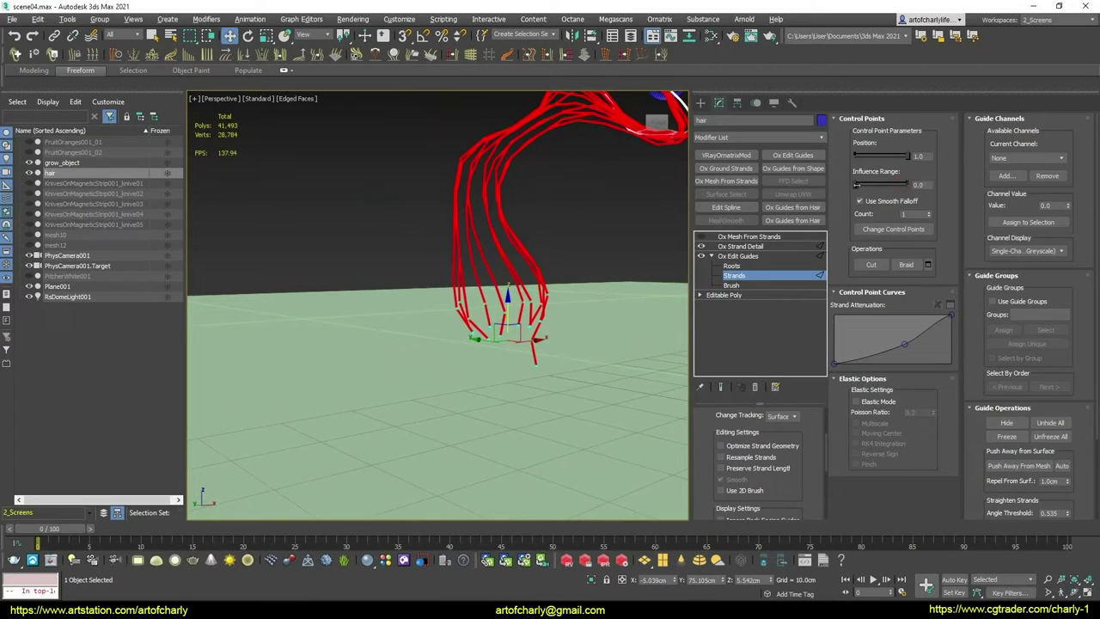
left_click_drag(507, 314, 560, 417)
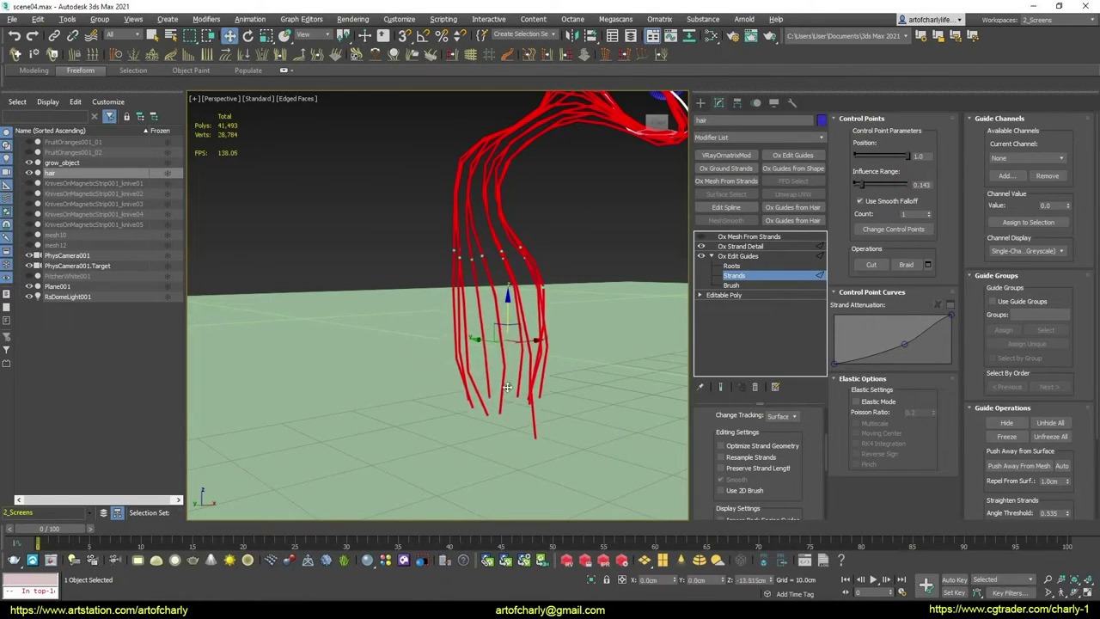
mouse_move(559, 417)
middle_mouse_down()
mouse_move(570, 256)
mouse_move(596, 290)
mouse_move(644, 274)
mouse_move(630, 259)
mouse_move(580, 271)
mouse_move(577, 349)
mouse_move(658, 338)
mouse_move(523, 363)
middle_mouse_up()
mouse_move(534, 321)
middle_mouse_down("alt")
mouse_move(709, 395)
mouse_move(518, 369)
middle_mouse_up("alt")
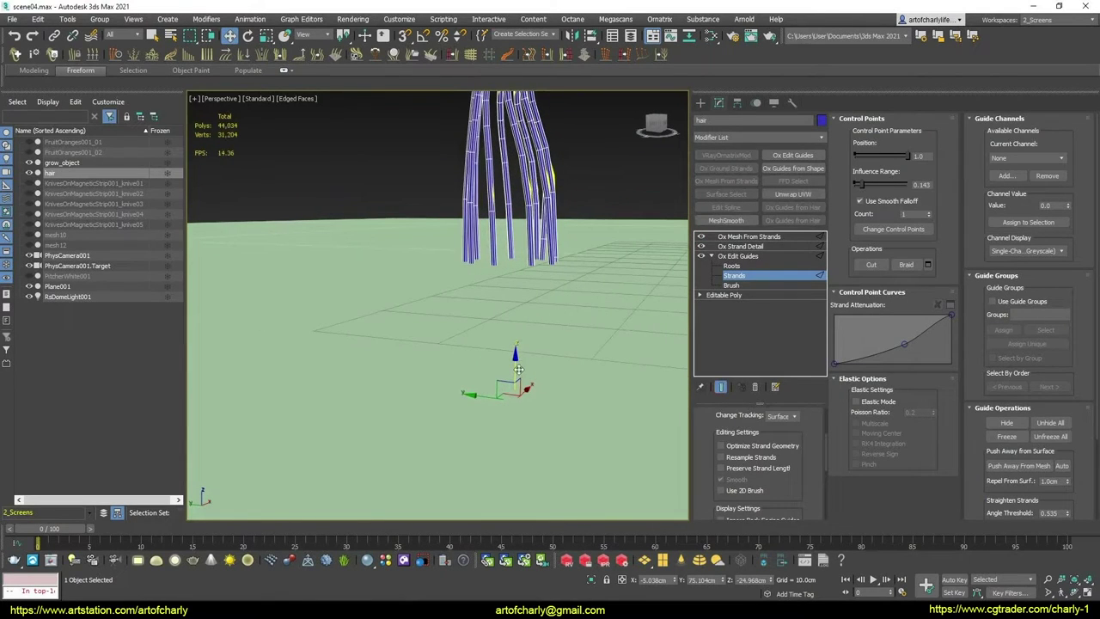
mouse_move(518, 337)
left_mouse_down()
mouse_move(518, 257)
mouse_move(535, 216)
mouse_move(502, 239)
left_mouse_up()
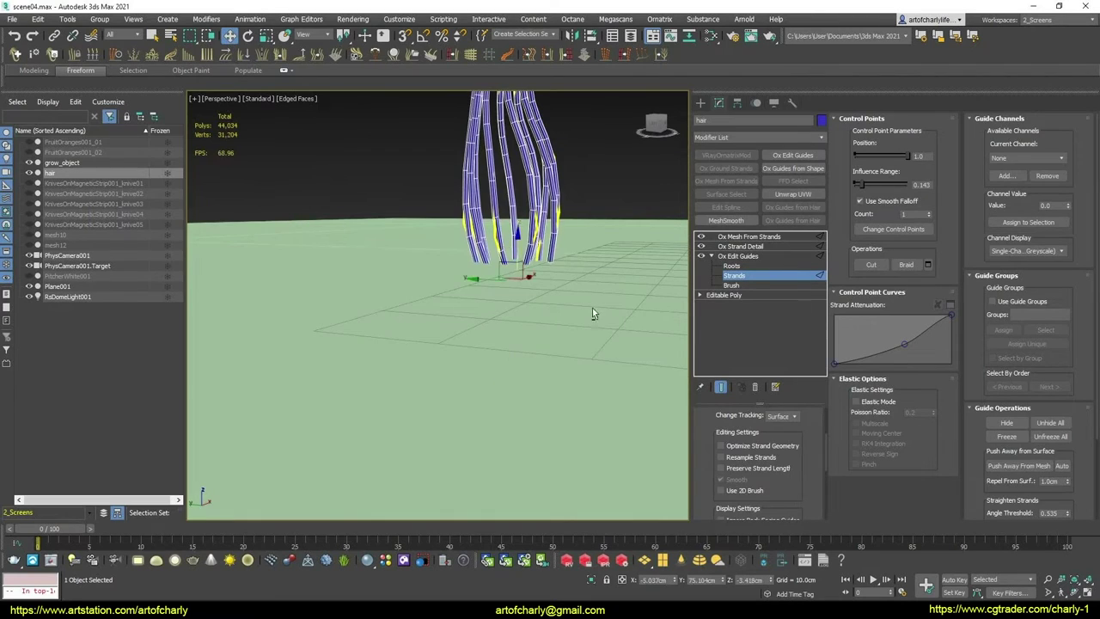
Orbit and zoom in close to inspect the reshaped strand ends
middle_click_drag(592, 308, 537, 351, "alt")
scroll(533, 301, "up", 3)
middle_click_drag(532, 301, 523, 243, "alt")
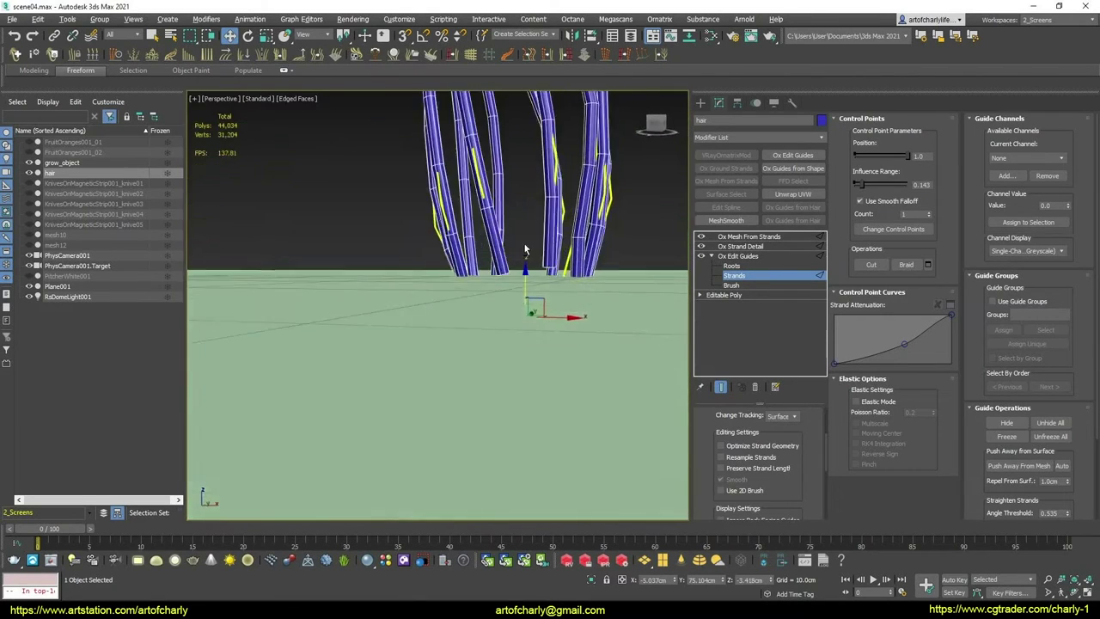
scroll(523, 242, "down", 5)
middle_click_drag(608, 377, 597, 405, "alt")
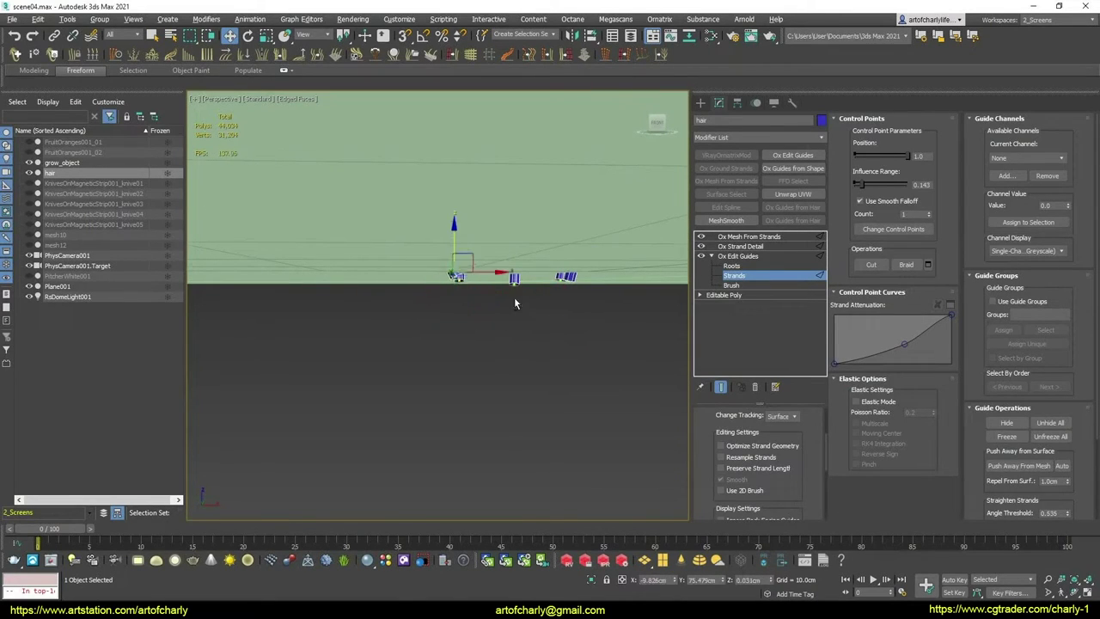
middle_click_drag(516, 303, 511, 292, "alt")
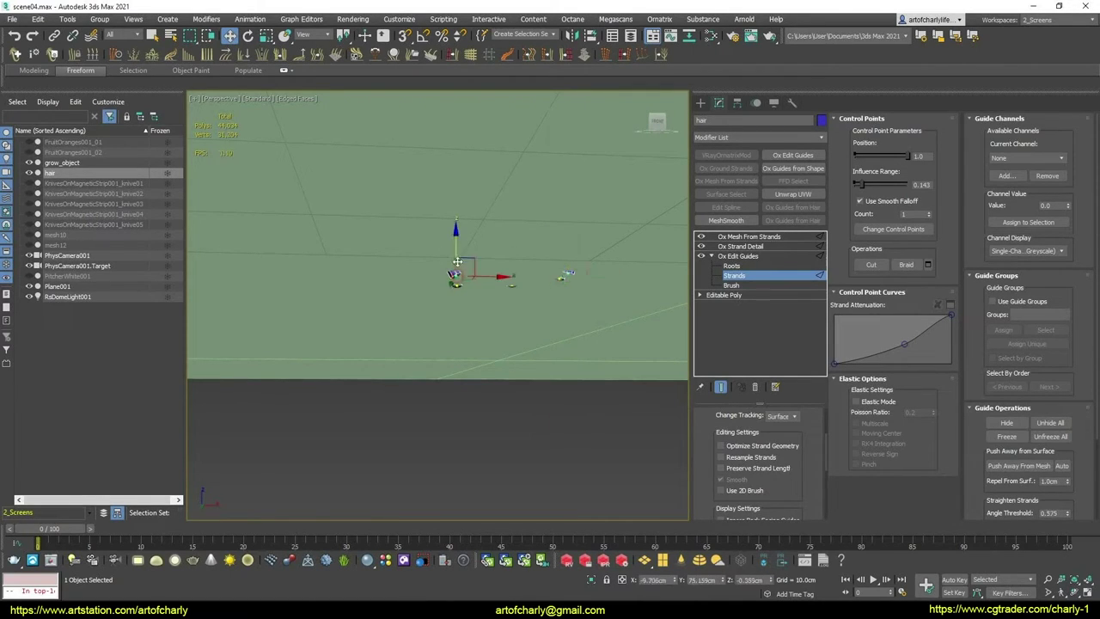
scroll(491, 361, "down", 5)
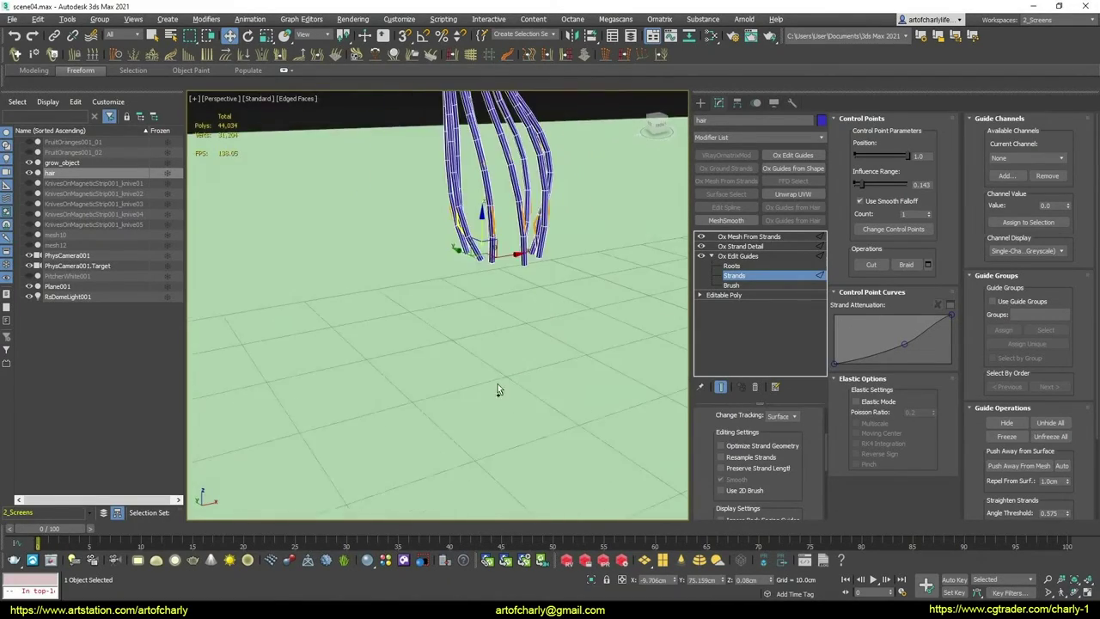
mouse_move(486, 400)
middle_mouse_down("alt")
mouse_move(488, 287)
mouse_move(478, 271)
mouse_move(427, 295)
mouse_move(669, 288)
middle_mouse_up("alt")
scroll(488, 286, "up", 5)
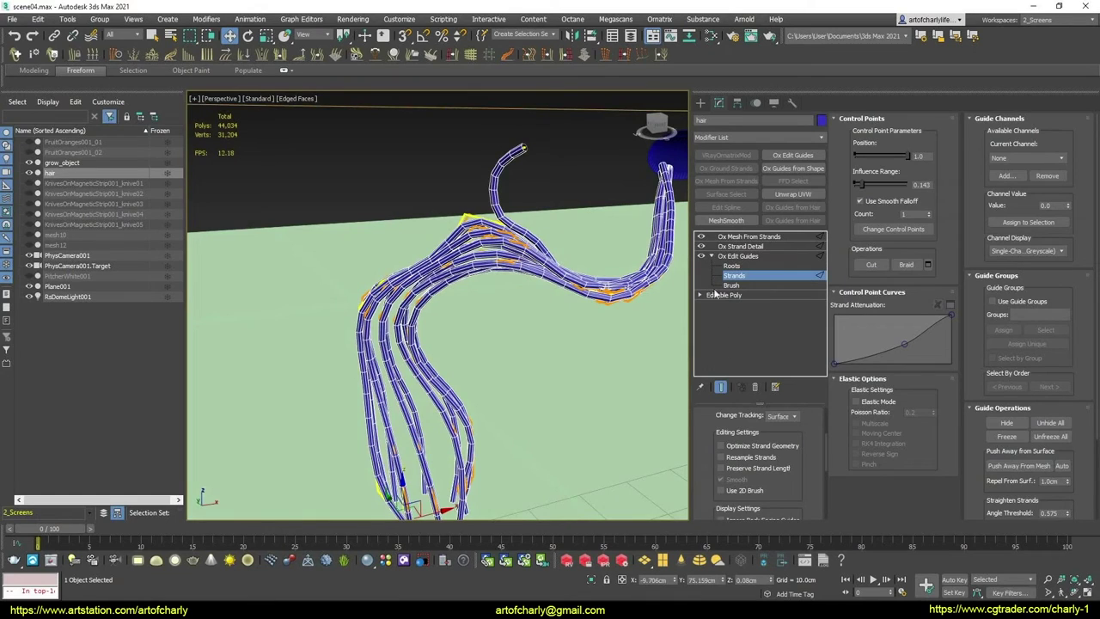
Turn off Show End Result so the guides appear as plain lines
left_click(722, 387)
middle_click_drag(481, 284, 503, 240, "alt")
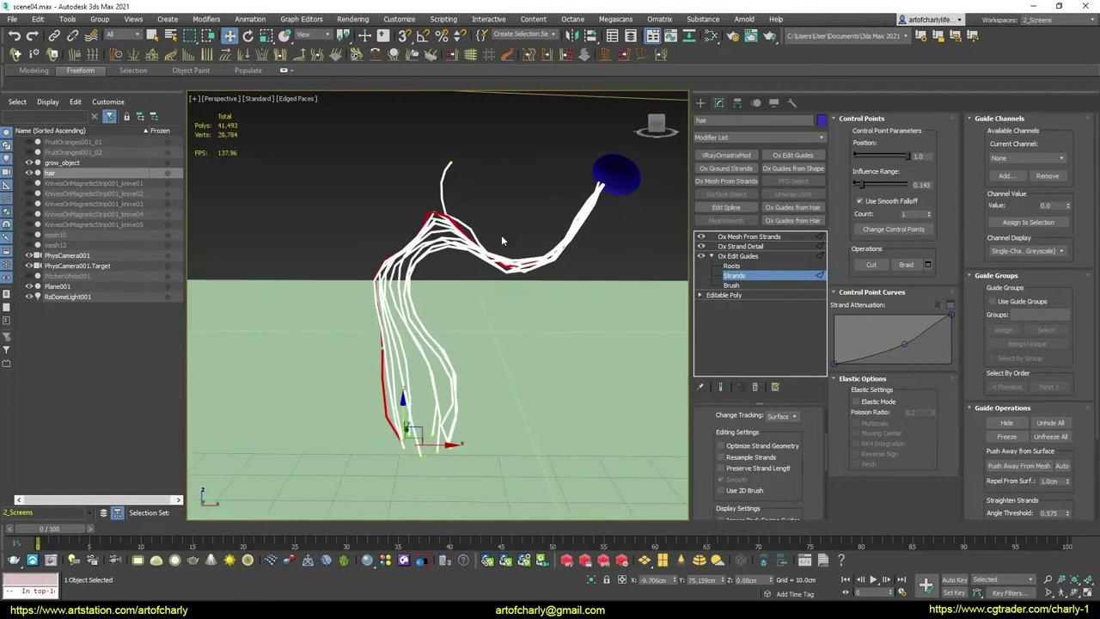
mouse_move(532, 292)
middle_mouse_down("alt")
mouse_move(553, 282)
mouse_move(515, 275)
mouse_move(567, 284)
mouse_move(541, 283)
middle_mouse_up("alt")
mouse_move(438, 300)
middle_mouse_down("alt")
mouse_move(464, 292)
mouse_move(429, 296)
mouse_move(455, 292)
mouse_move(443, 292)
middle_mouse_up("alt")
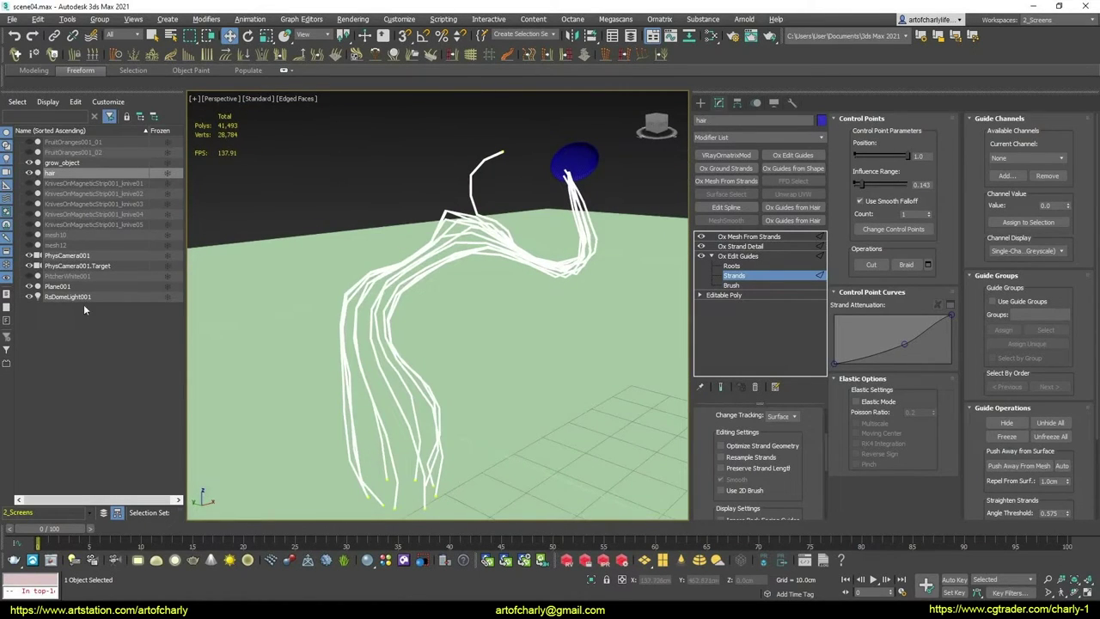
Unhide the PitcherWhite001 pitcher and view the scene in wireframe with F3
left_click(28, 276)
mouse_move(568, 197)
middle_mouse_down("alt")
mouse_move(523, 193)
mouse_move(562, 203)
mouse_move(525, 199)
mouse_move(566, 184)
mouse_move(556, 234)
mouse_move(567, 258)
mouse_move(523, 302)
middle_mouse_up("alt")
key("F3")
key("F3")
scroll(574, 271, "up", 5)
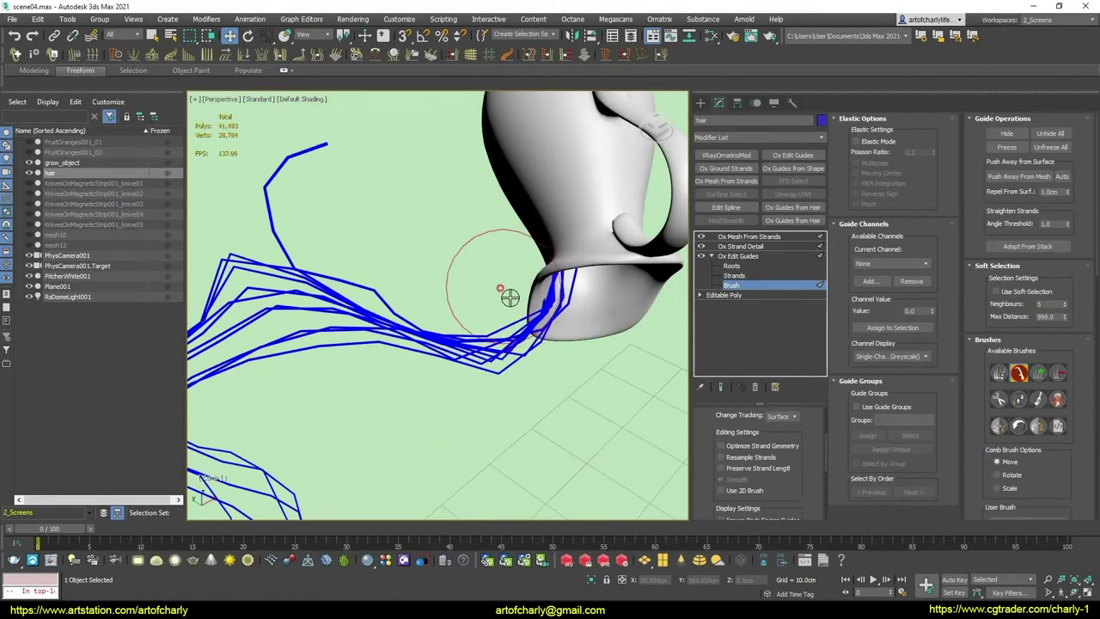
mouse_move(508, 294)
middle_mouse_down("alt")
mouse_move(522, 283)
mouse_move(510, 225)
mouse_move(537, 219)
mouse_move(523, 211)
mouse_move(515, 258)
mouse_move(492, 280)
mouse_move(490, 238)
mouse_move(478, 258)
mouse_move(640, 305)
middle_mouse_up("alt")
left_click(701, 236)
mouse_move(516, 258)
middle_mouse_down("alt")
mouse_move(464, 222)
mouse_move(481, 206)
mouse_move(456, 232)
mouse_move(468, 198)
mouse_move(472, 223)
mouse_move(516, 189)
mouse_move(507, 206)
mouse_move(494, 193)
mouse_move(511, 232)
mouse_move(481, 223)
mouse_move(459, 246)
mouse_move(469, 231)
mouse_move(447, 238)
mouse_move(471, 249)
mouse_move(479, 238)
mouse_move(499, 253)
middle_mouse_up("alt")
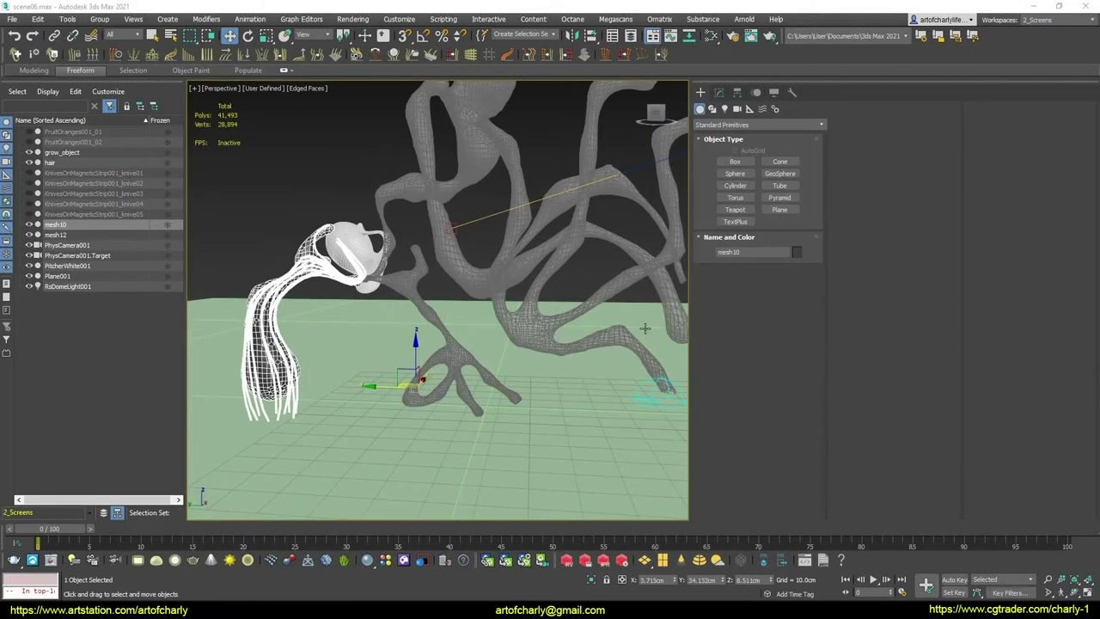
Toggle shading with F4 and frame the pitcher and the branching mesh
key("F4")
mouse_move(437, 214)
middle_mouse_down("alt")
mouse_move(422, 306)
mouse_move(463, 276)
mouse_move(433, 266)
mouse_move(488, 225)
mouse_move(502, 235)
middle_mouse_up("alt")
key("F4")
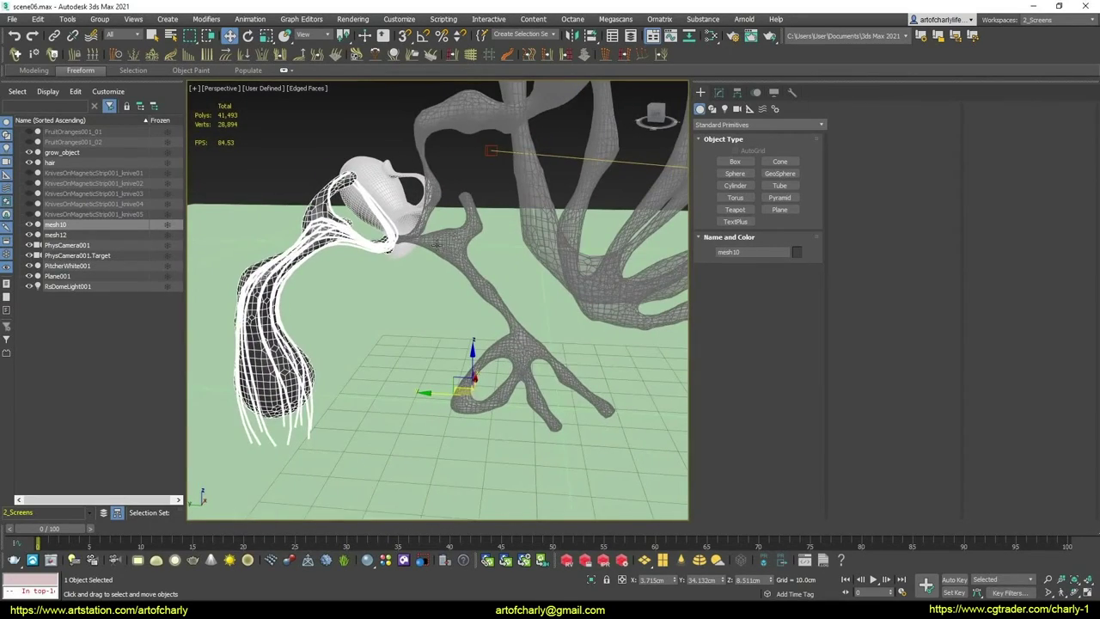
middle_click_drag(478, 296, 406, 360)
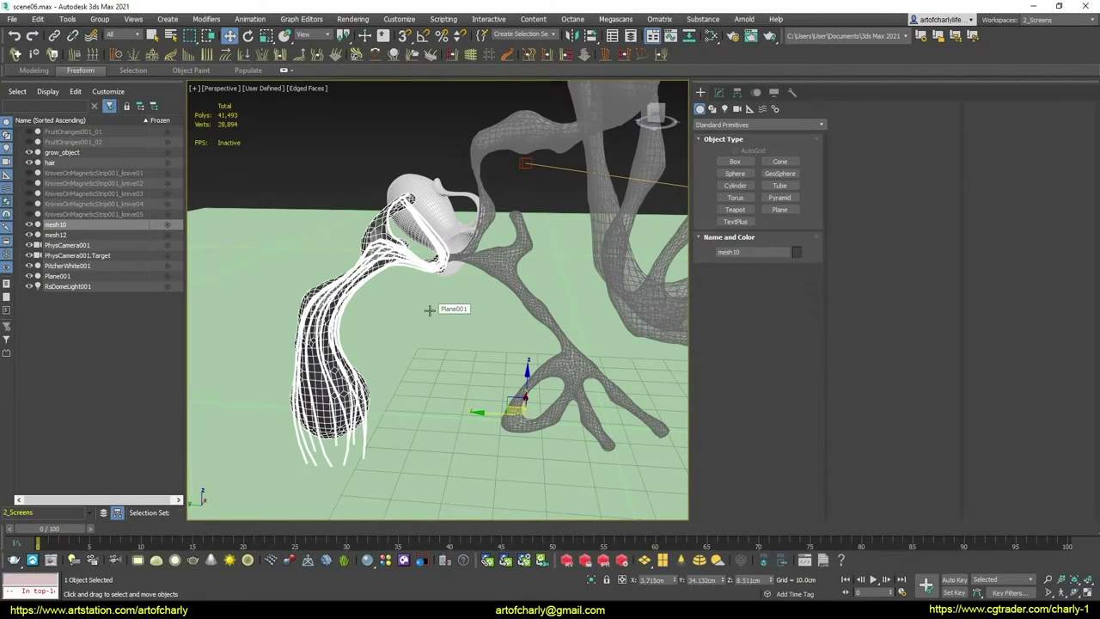
mouse_move(381, 307)
middle_mouse_down()
mouse_move(437, 308)
mouse_move(459, 285)
mouse_move(381, 312)
mouse_move(487, 255)
middle_mouse_up()
scroll(487, 254, "up", 5)
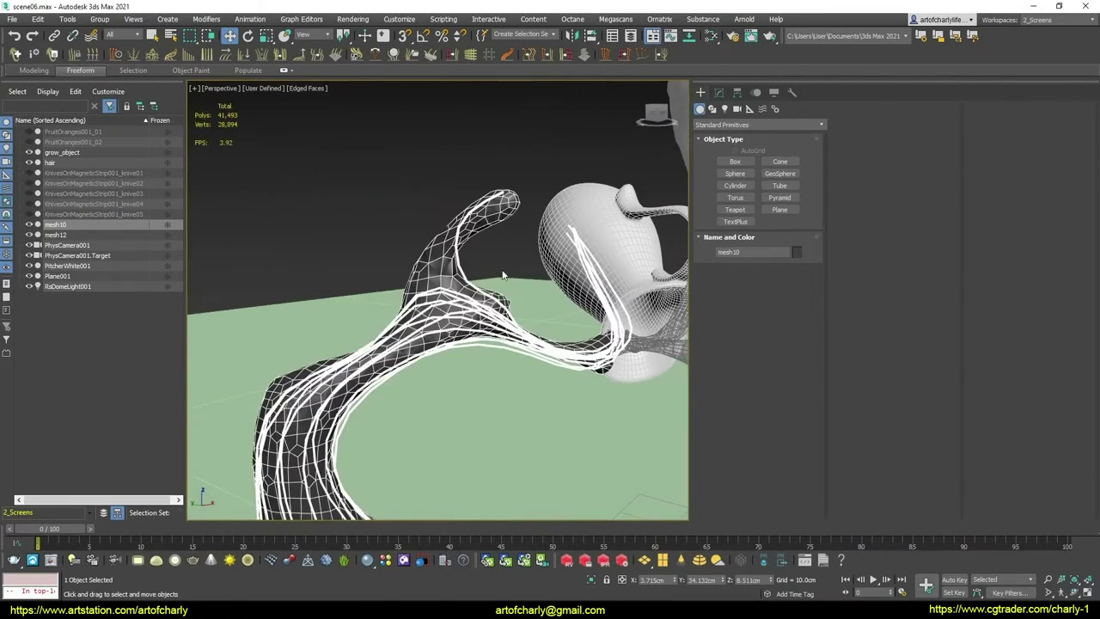
Select the hair and re-enable Ox Mesh From Strands so strands render as blue tubes
left_click(458, 266)
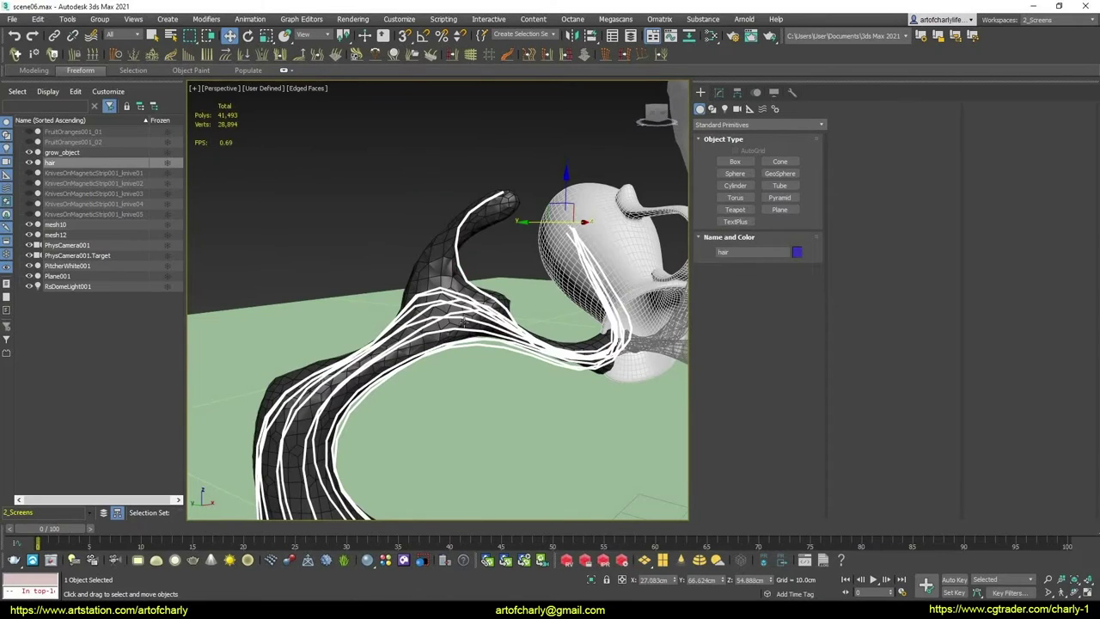
left_click(720, 93)
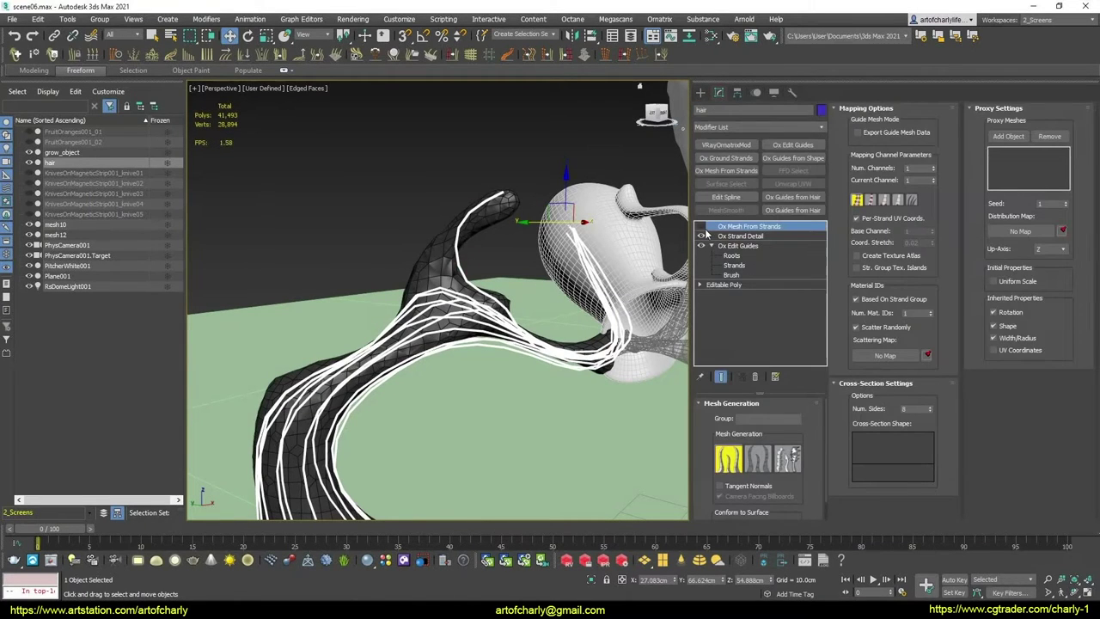
left_click(701, 226)
mouse_move(507, 309)
middle_mouse_down("alt")
mouse_move(502, 317)
mouse_move(495, 265)
mouse_move(458, 354)
middle_mouse_up("alt")
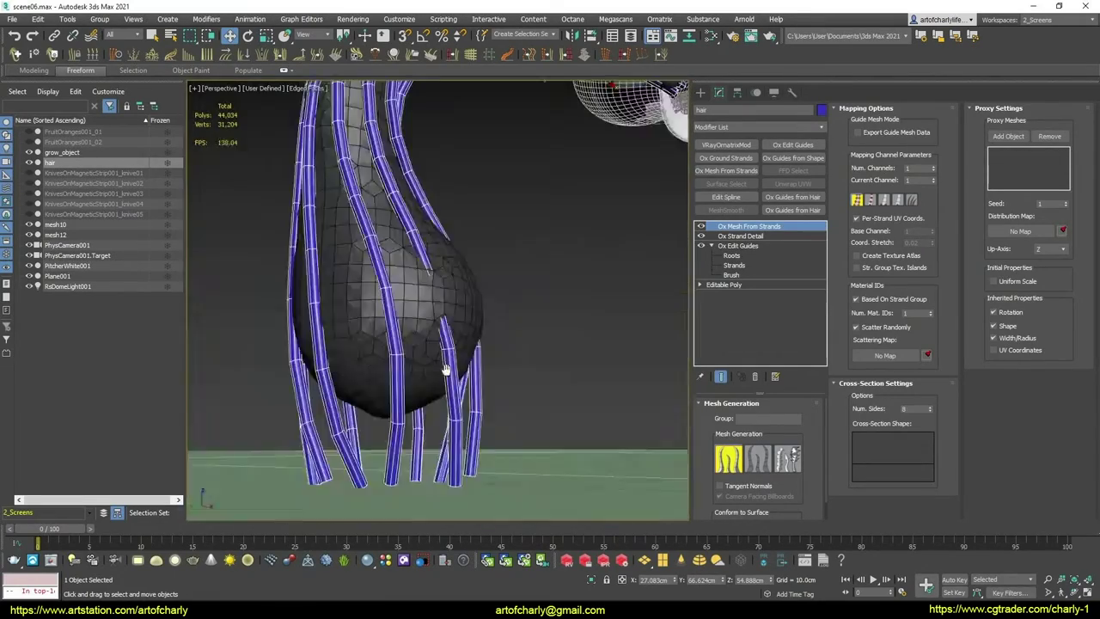
mouse_move(446, 370)
middle_mouse_down("alt")
mouse_move(523, 291)
mouse_move(483, 277)
middle_mouse_up("alt")
middle_click_drag(416, 313, 469, 253, "alt")
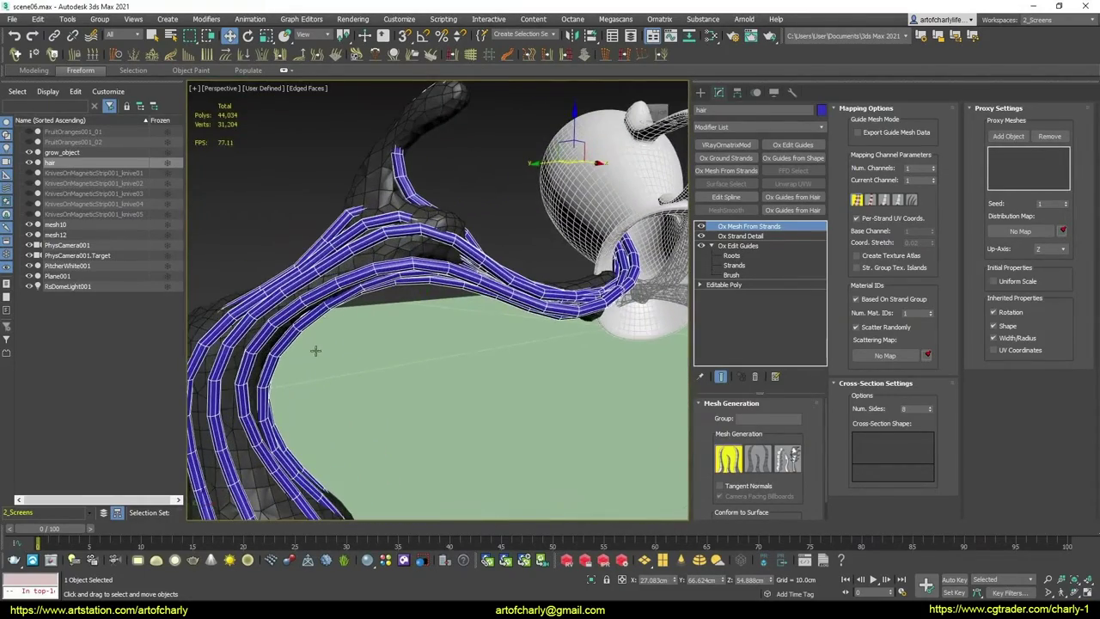
middle_click_drag(315, 349, 457, 277, "alt")
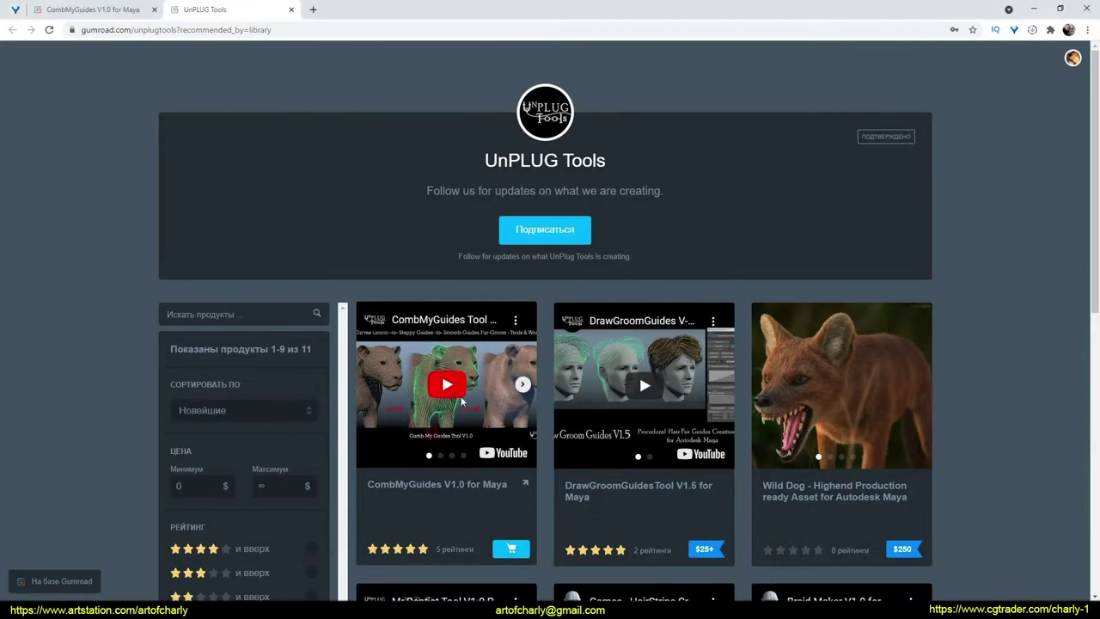
left_click(485, 396)
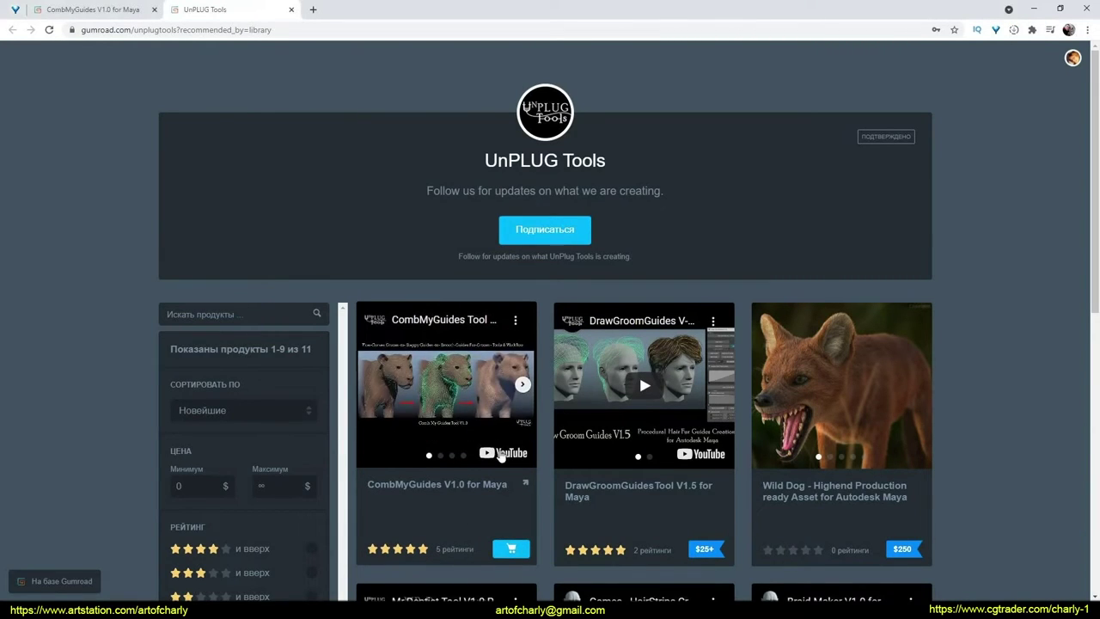
left_click(440, 455)
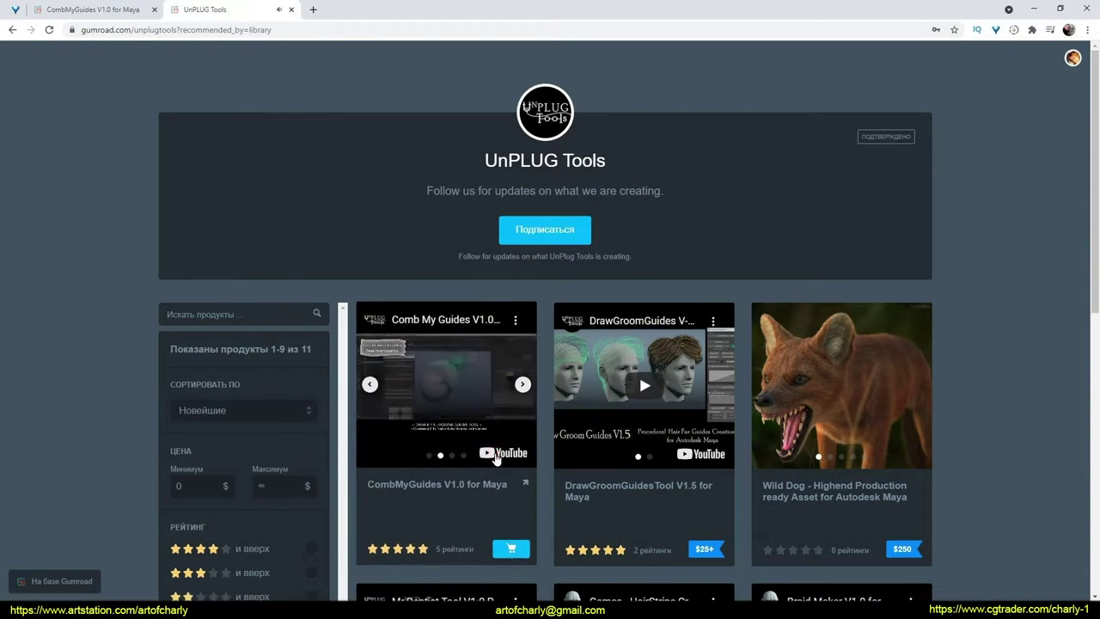
double_click(459, 383)
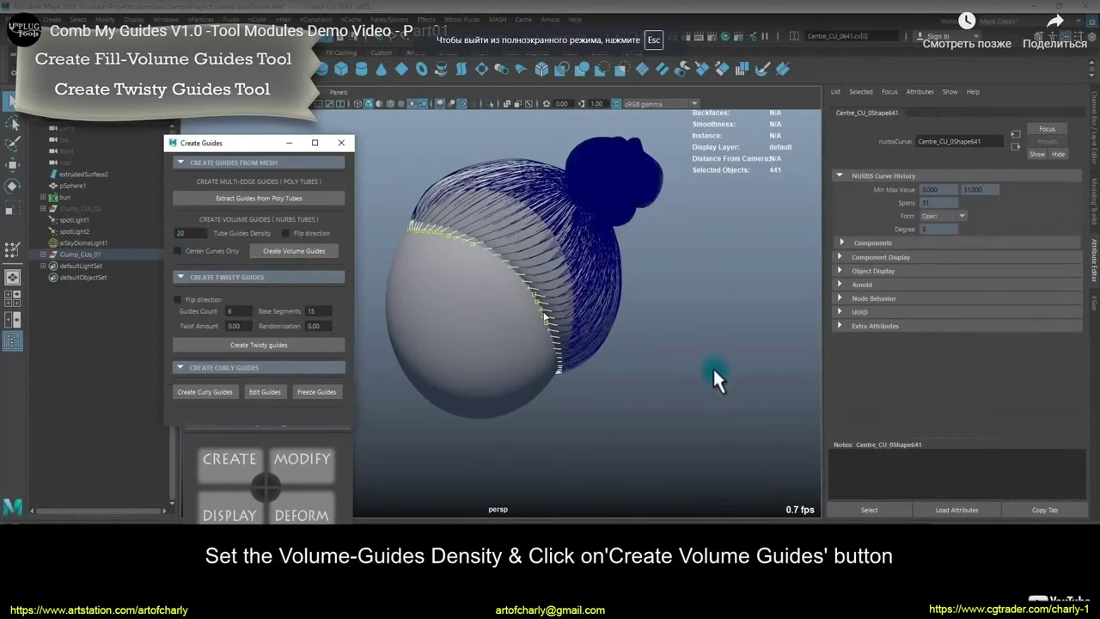
left_click(522, 287)
left_click(522, 286)
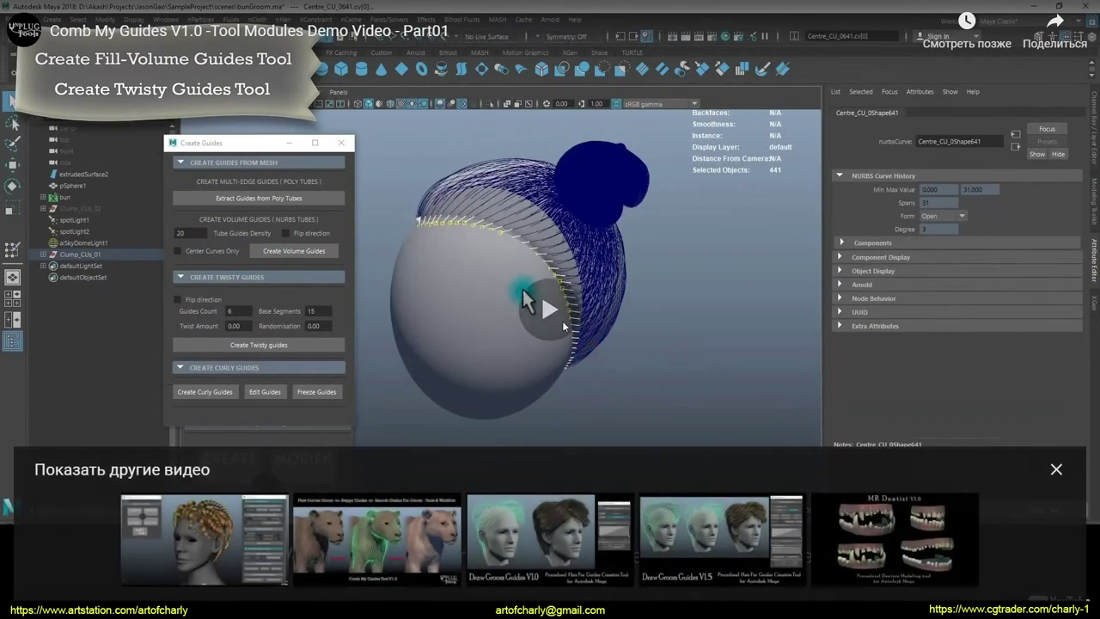
left_click(487, 230)
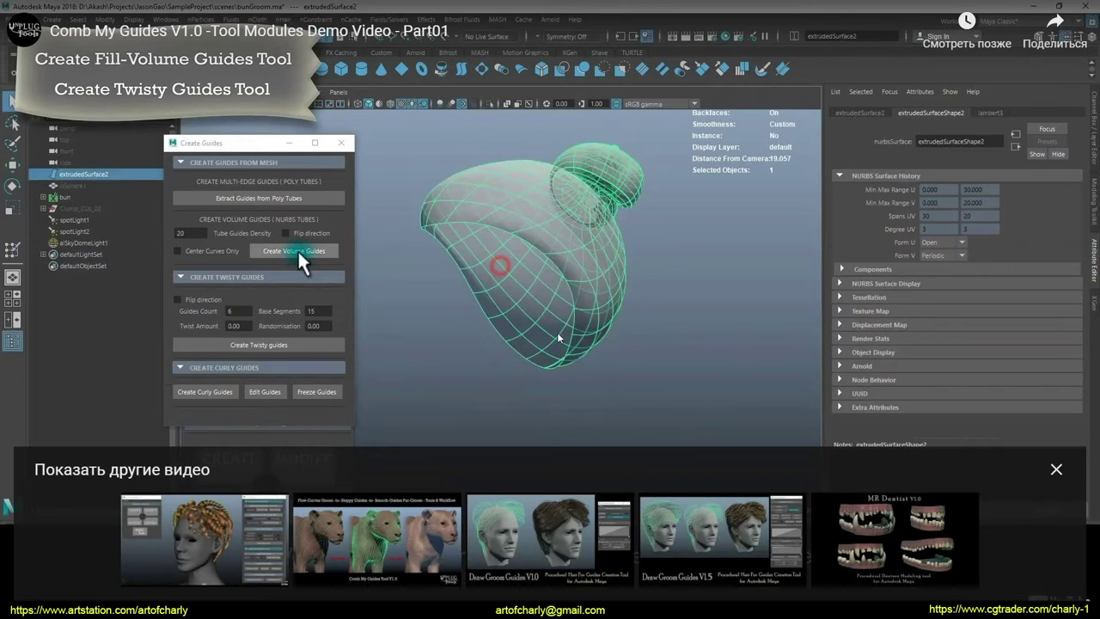
left_click(581, 311)
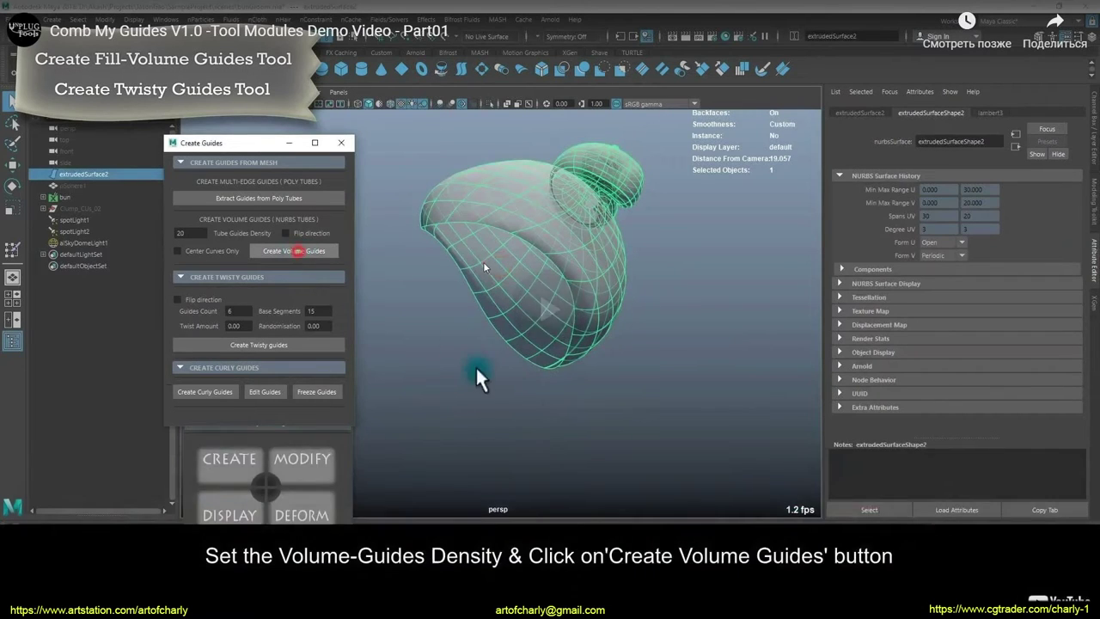
left_click(598, 162)
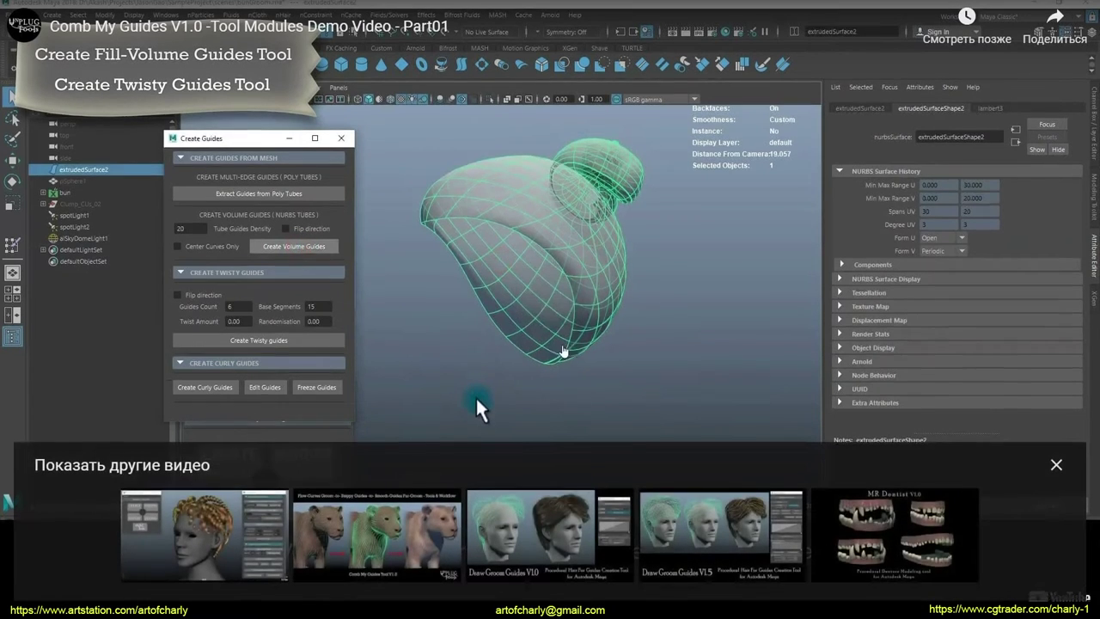
key("Escape")
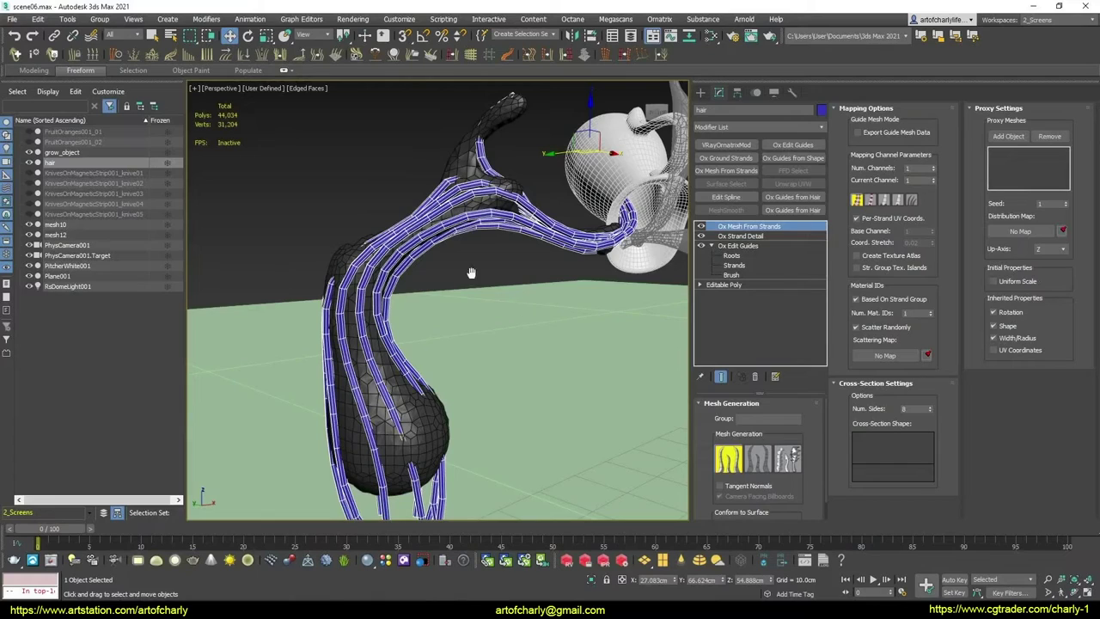
Switch to plain shaded display with F4 and zoom in on the pitcher mouth and hair
mouse_move(471, 273)
middle_mouse_down("alt")
mouse_move(500, 414)
mouse_move(533, 404)
mouse_move(503, 225)
middle_mouse_up("alt")
middle_click_drag(512, 268, 467, 284, "alt")
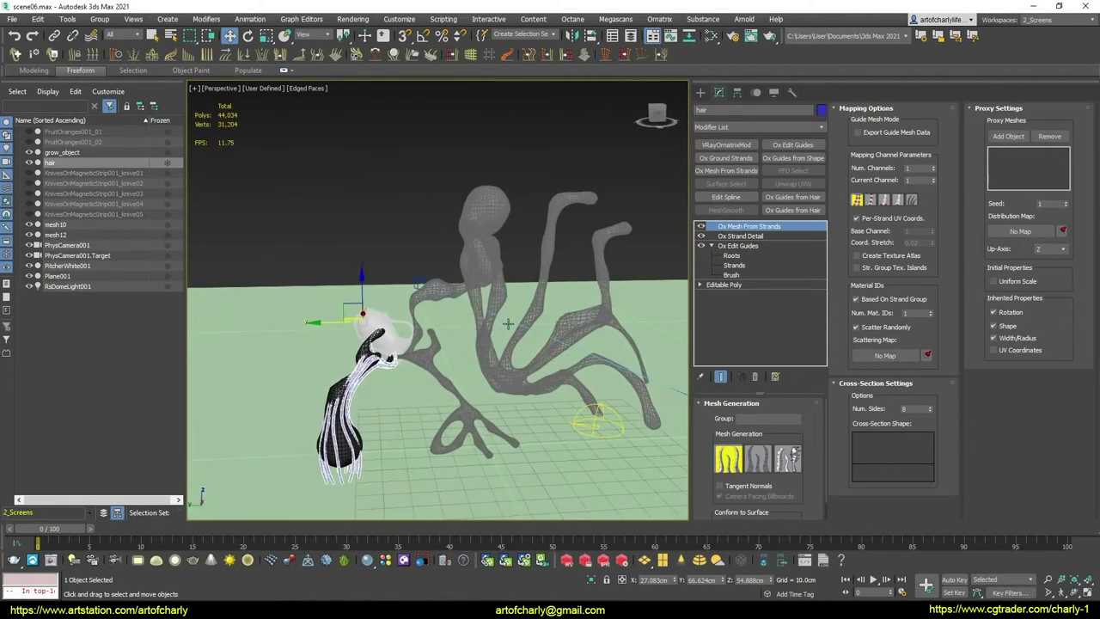
key("F4")
key("F4")
key("F4")
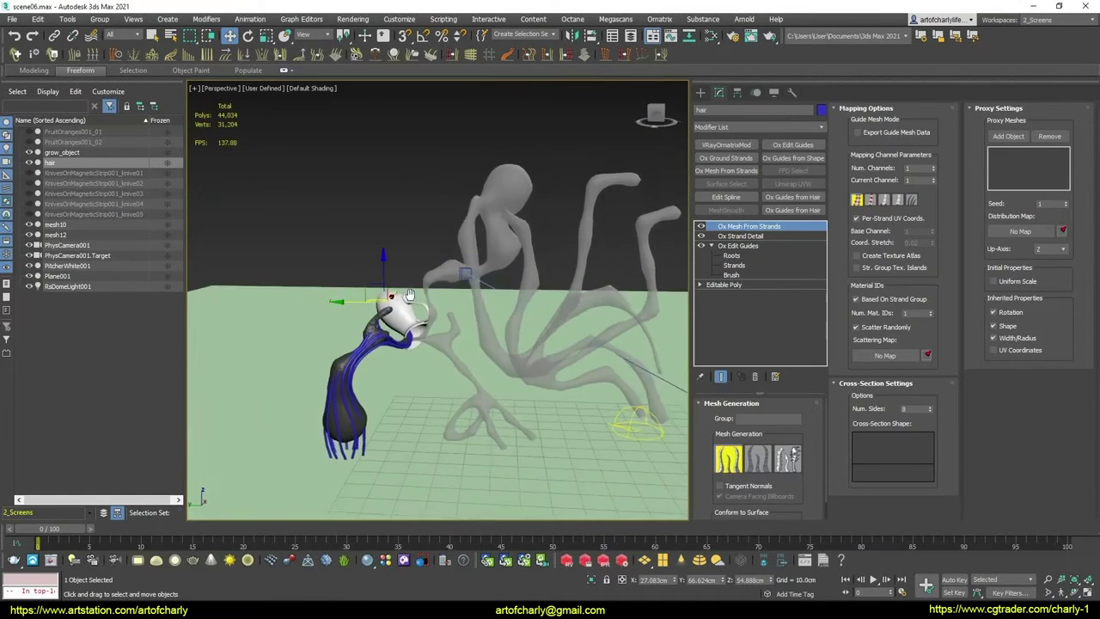
mouse_move(467, 290)
middle_mouse_down("alt")
mouse_move(434, 275)
mouse_move(487, 340)
middle_mouse_up("alt")
scroll(434, 276, "down", 5)
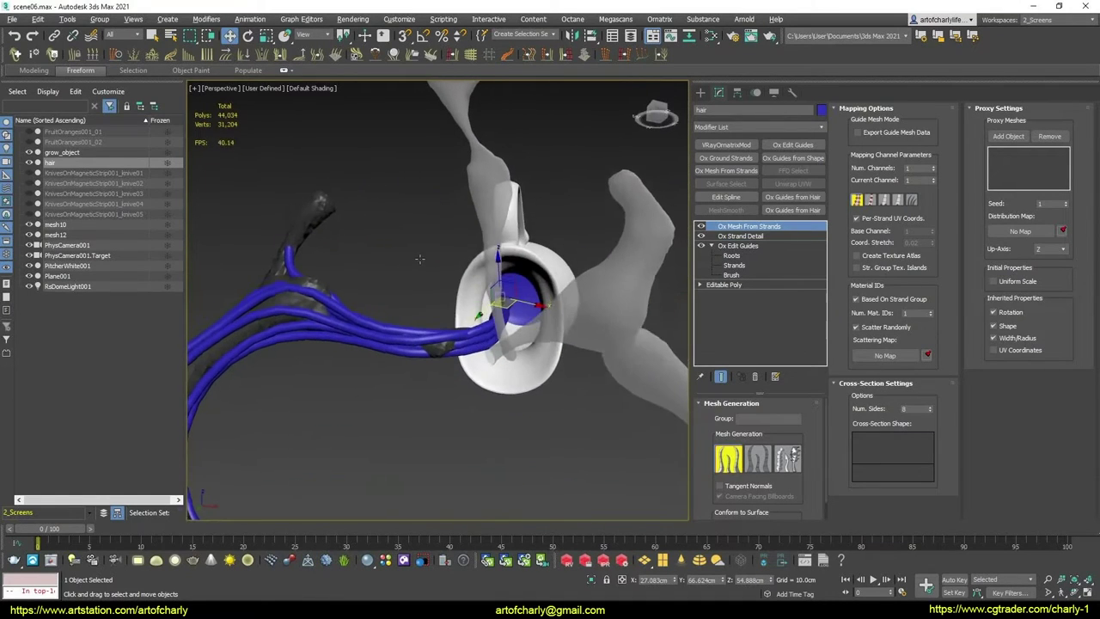
Turn off Ox Mesh From Strands to show bare guides, then reselect the hair object
left_click(746, 226)
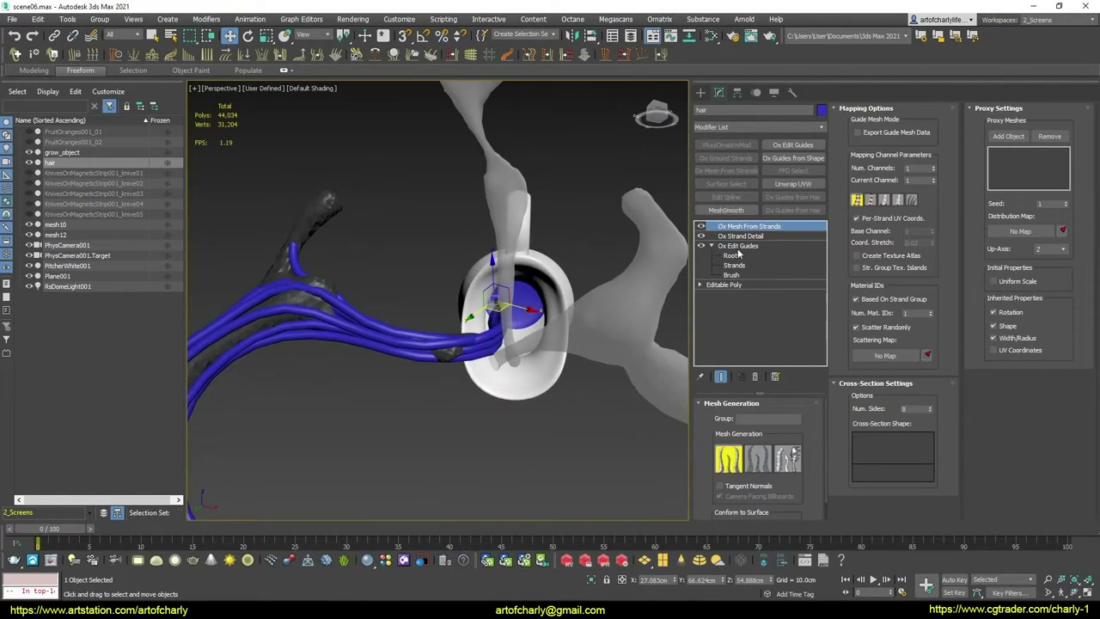
left_click(701, 226)
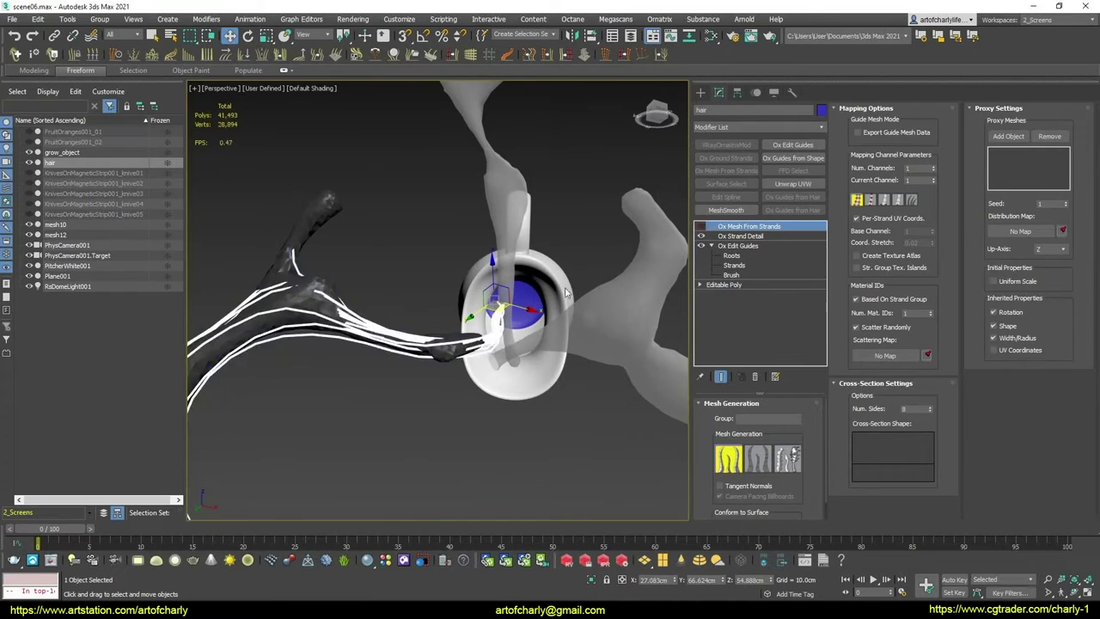
middle_click_drag(370, 257, 397, 194, "alt")
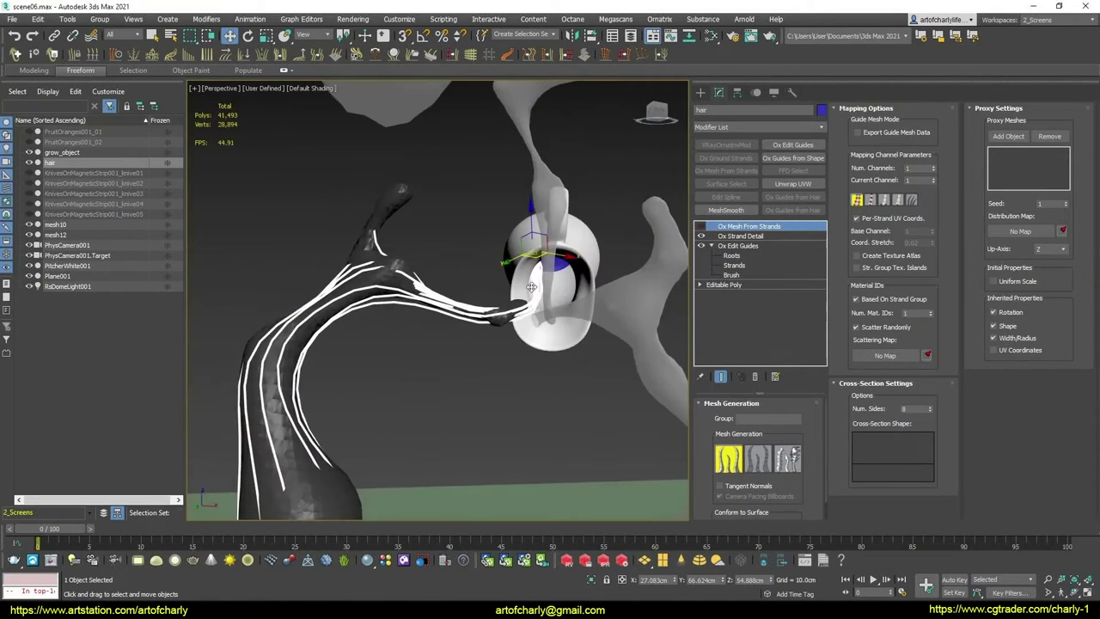
left_click(408, 201)
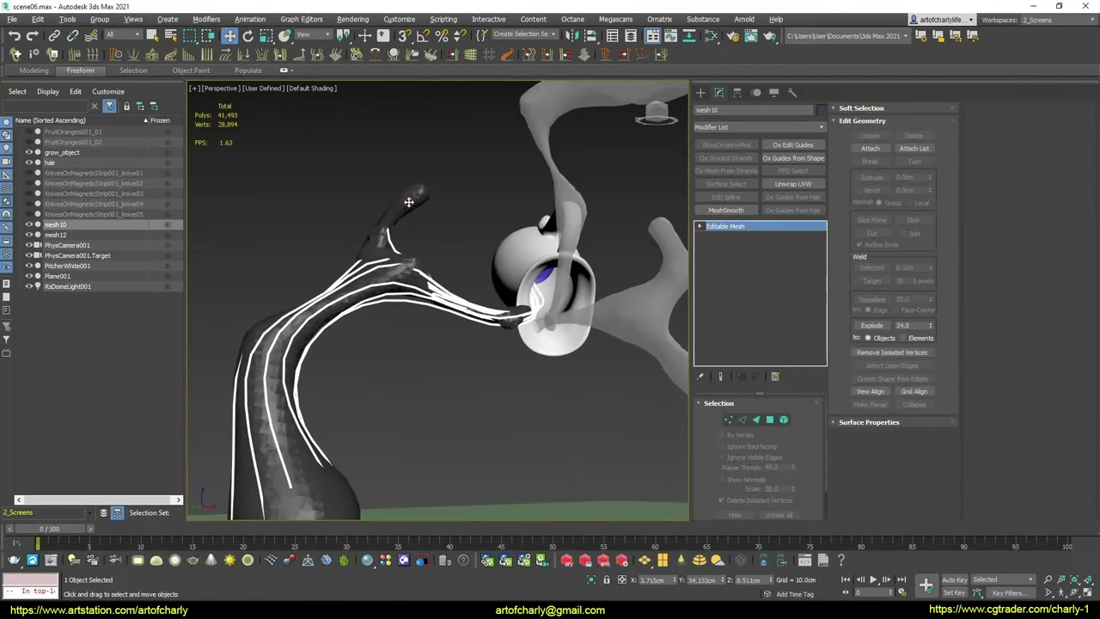
middle_click_drag(443, 234, 461, 263, "alt")
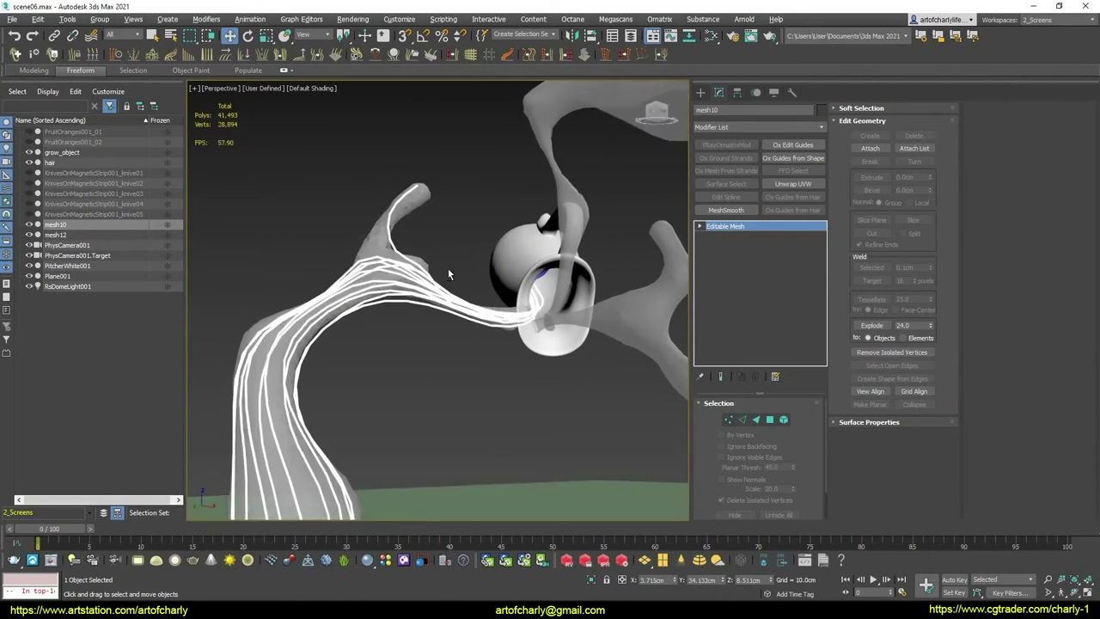
left_click(420, 226)
left_click(396, 249)
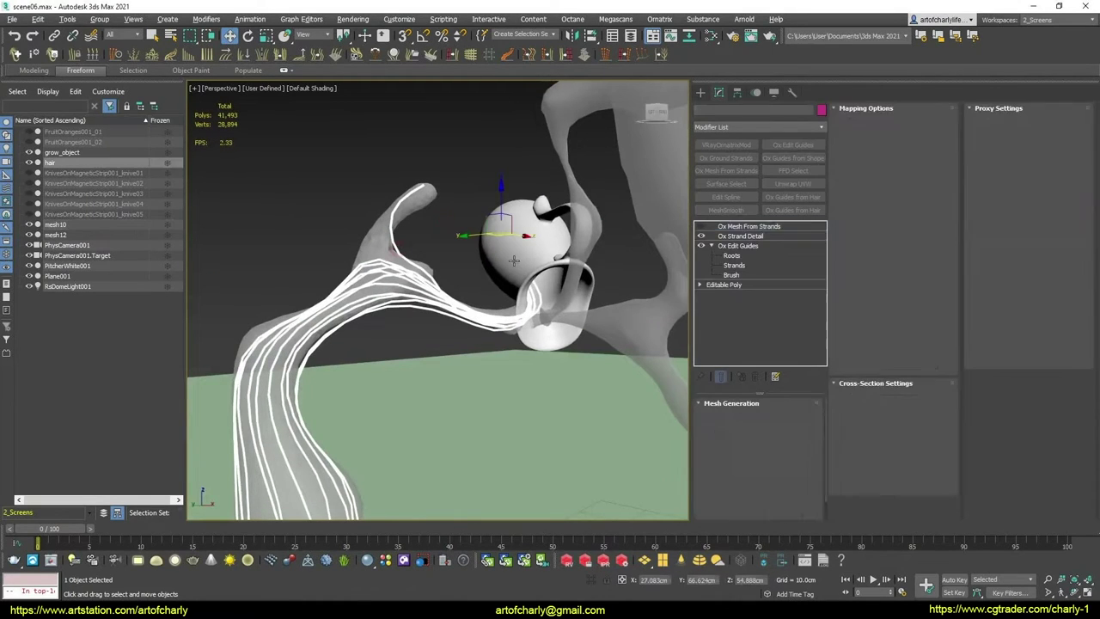
In Edit Guides Roots mode, hide the extra guides and select the one remaining along the branch
left_click(744, 256)
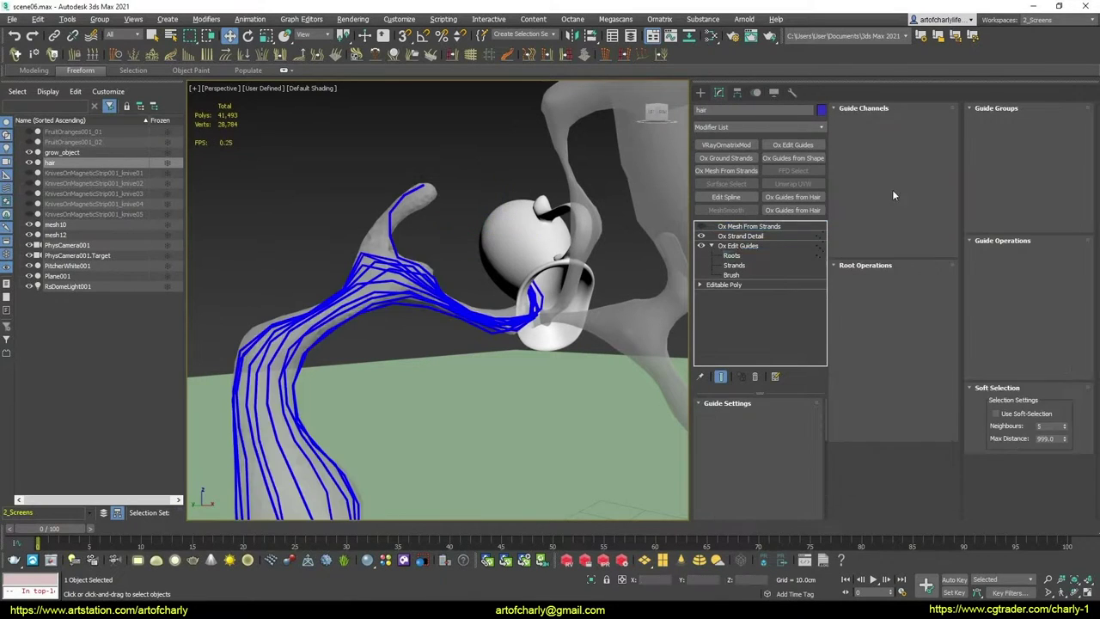
left_click(742, 421)
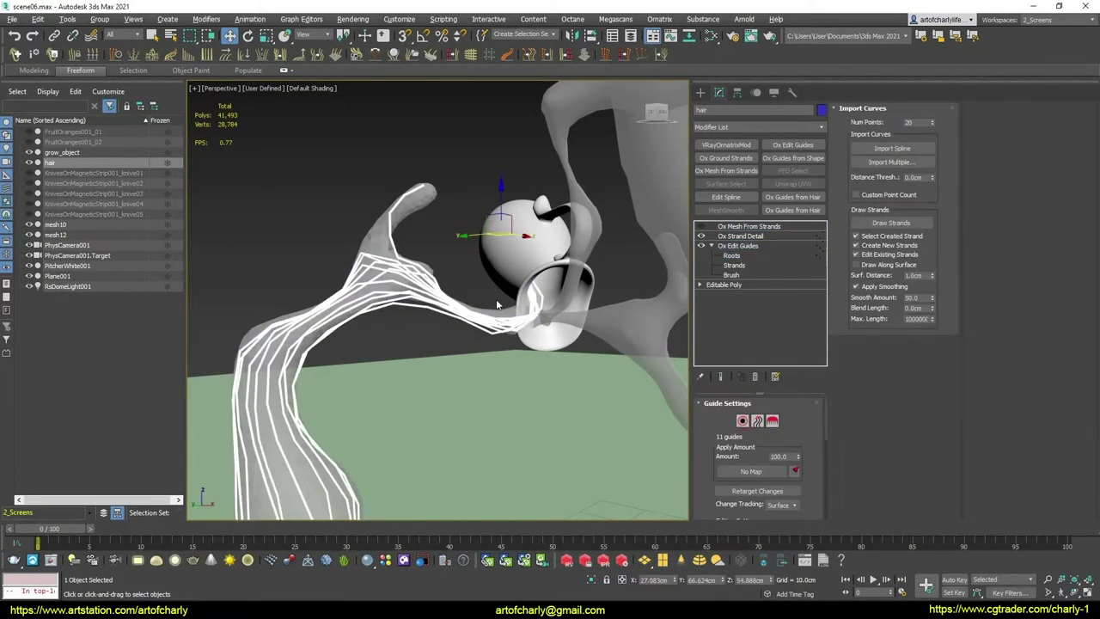
middle_click_drag(434, 208, 445, 246, "alt")
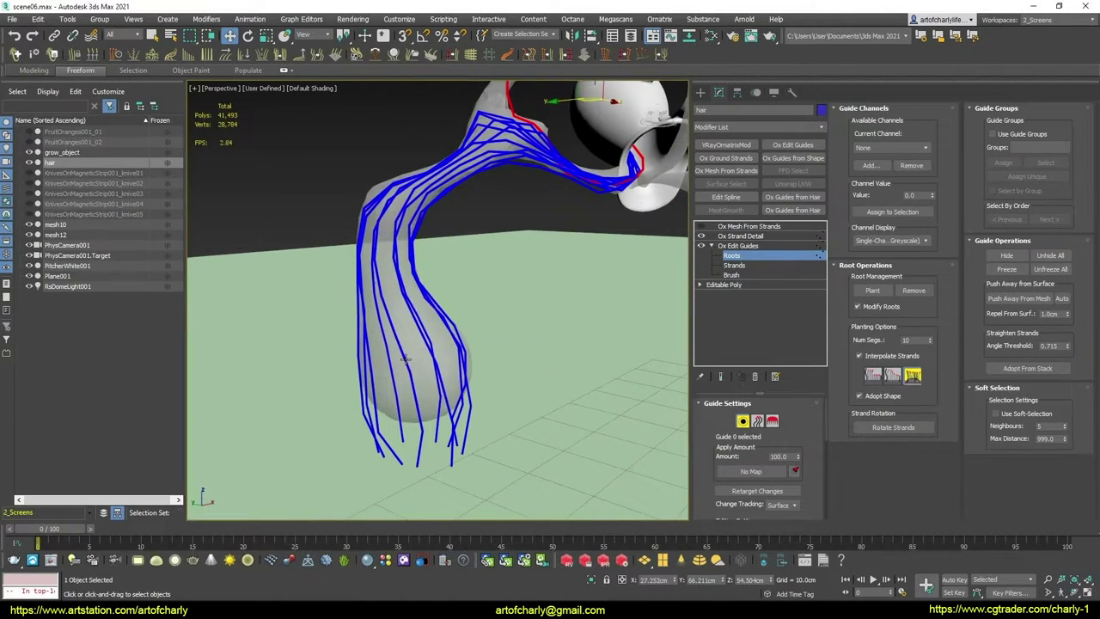
left_click(405, 361)
mouse_move(490, 282)
middle_mouse_down("alt")
mouse_move(504, 269)
mouse_move(572, 286)
mouse_move(493, 263)
mouse_move(487, 251)
mouse_move(506, 278)
mouse_move(525, 255)
mouse_move(515, 199)
mouse_move(491, 234)
middle_mouse_up("alt")
left_click(506, 224, "ctrl")
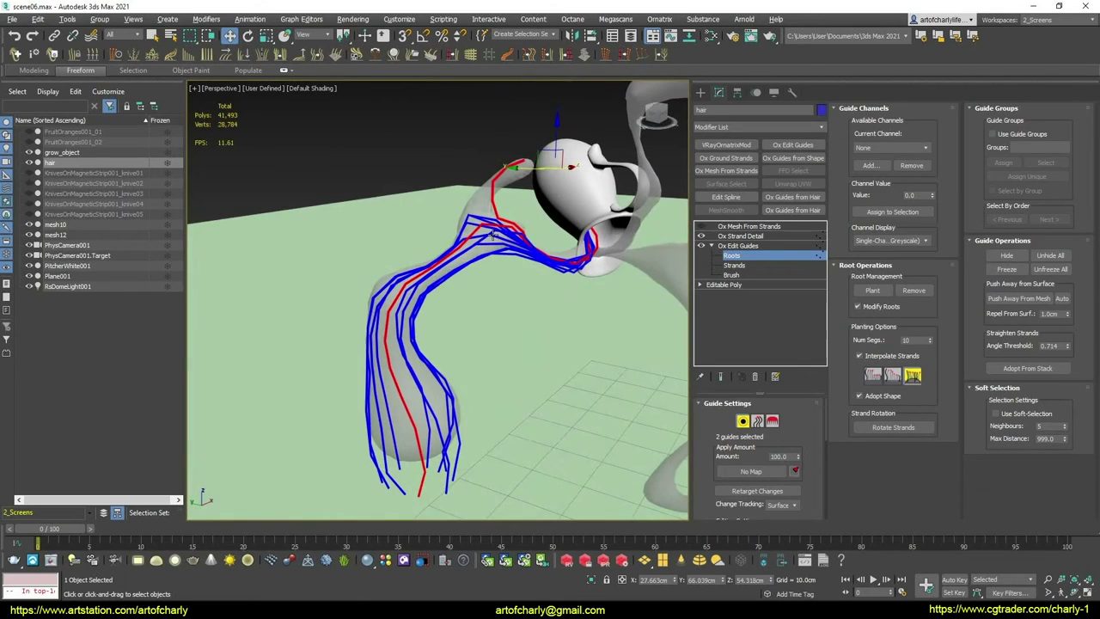
key("ctrl+a")
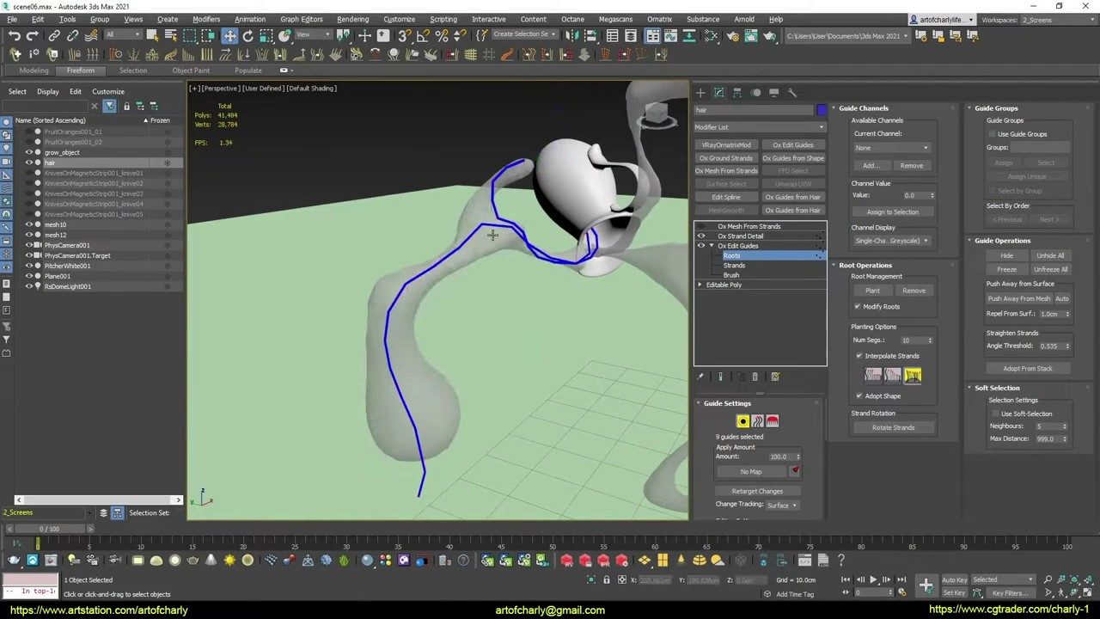
left_click(424, 256)
mouse_move(453, 277)
middle_mouse_down("alt")
mouse_move(430, 266)
mouse_move(478, 241)
mouse_move(506, 268)
mouse_move(526, 258)
mouse_move(579, 279)
mouse_move(447, 289)
mouse_move(484, 221)
mouse_move(533, 225)
middle_mouse_up("alt")
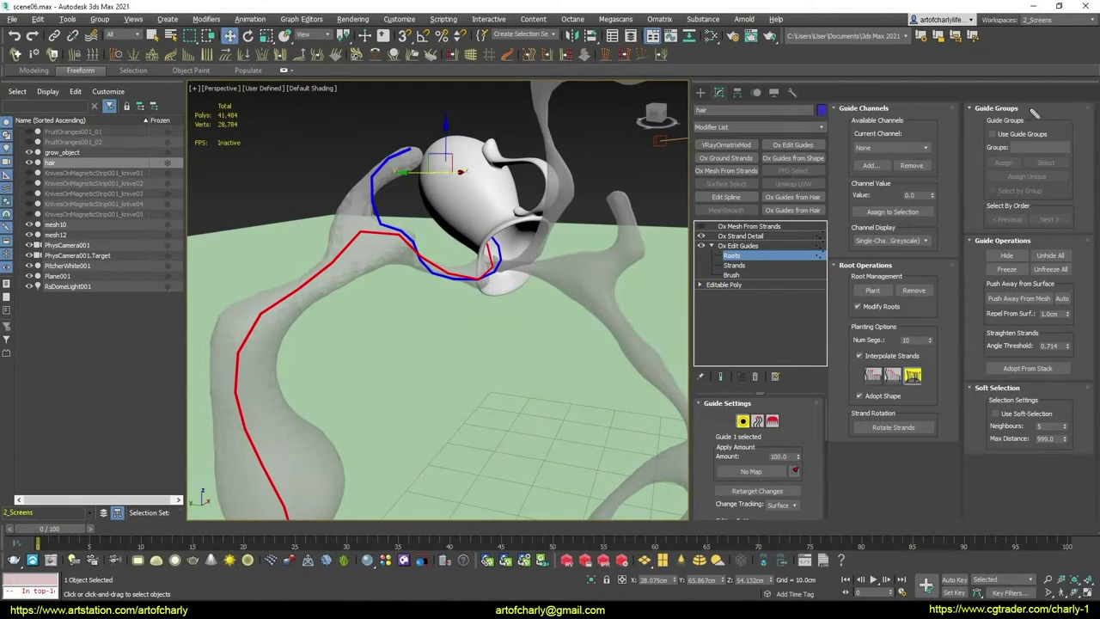
Enable Use Guide Groups and assign the guide running along the tube to group 5
left_click(992, 134)
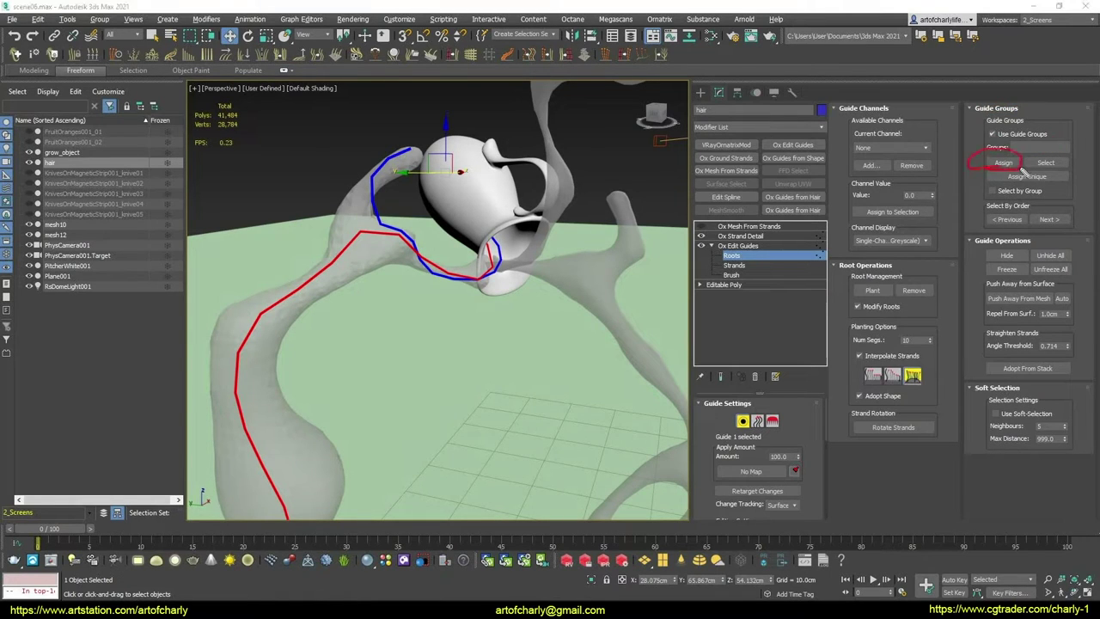
middle_click_drag(418, 239, 388, 247, "alt")
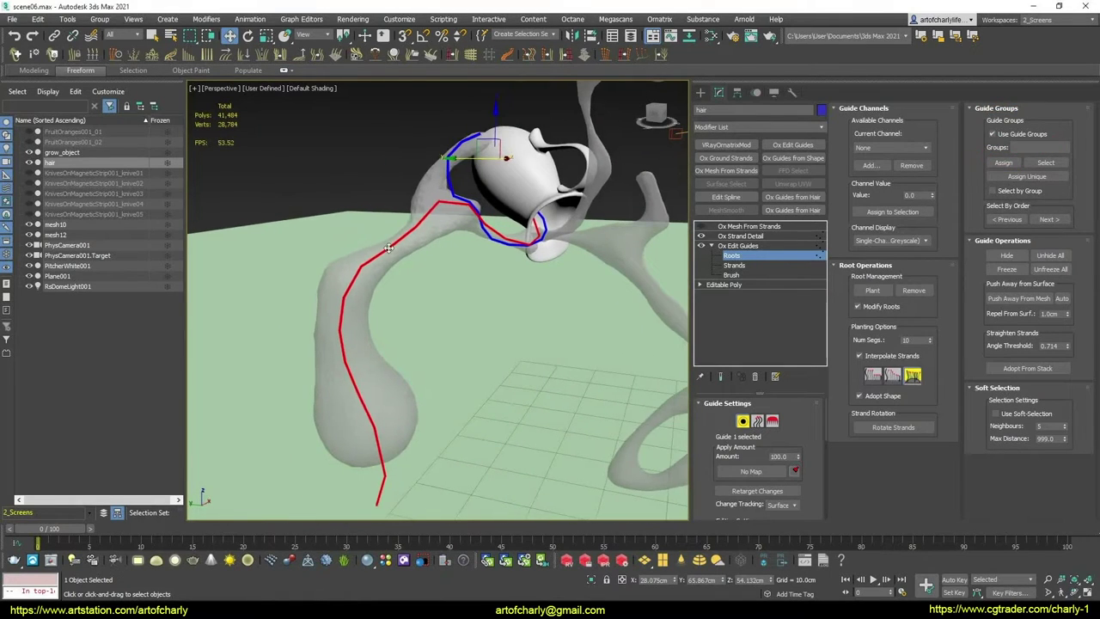
left_click(1019, 147)
left_click(1003, 162)
left_click_drag(481, 152, 467, 201)
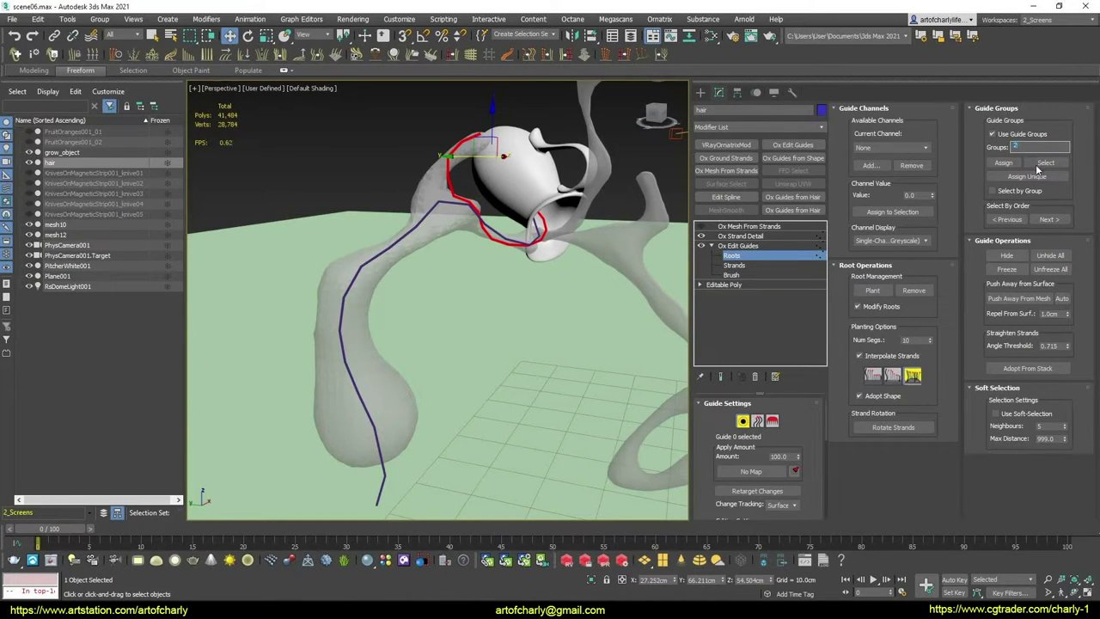
left_click(359, 271)
mouse_move(498, 252)
middle_mouse_down("alt")
mouse_move(461, 244)
mouse_move(801, 231)
middle_mouse_up("alt")
left_click(761, 227)
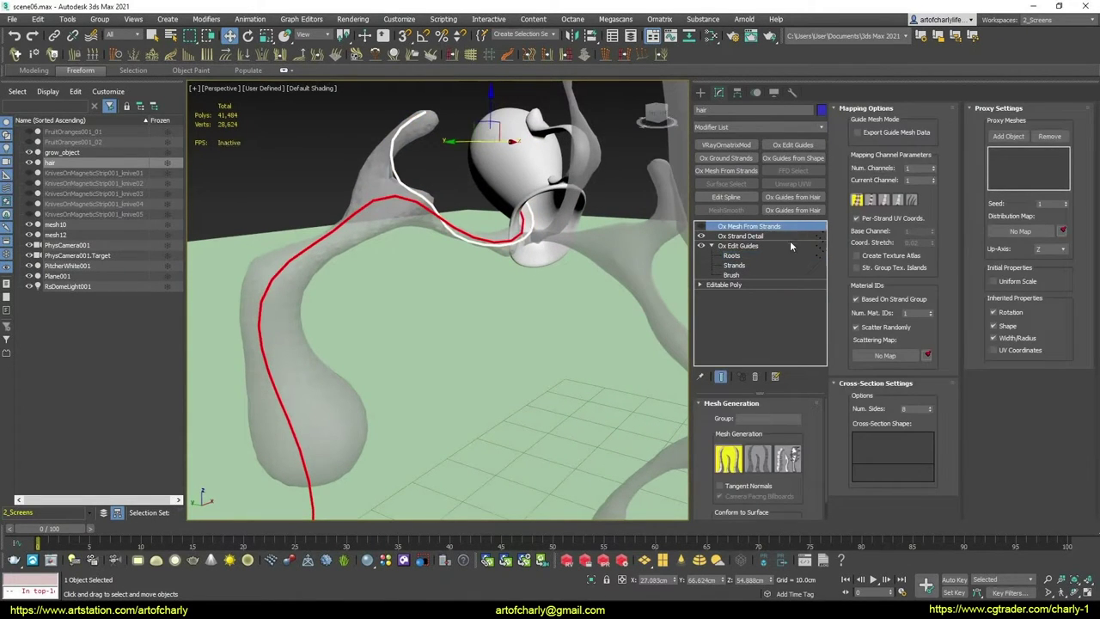
Enable Ox Mesh From Strands and set its Mesh Generation Group to 5
left_click(701, 228)
left_click(753, 419)
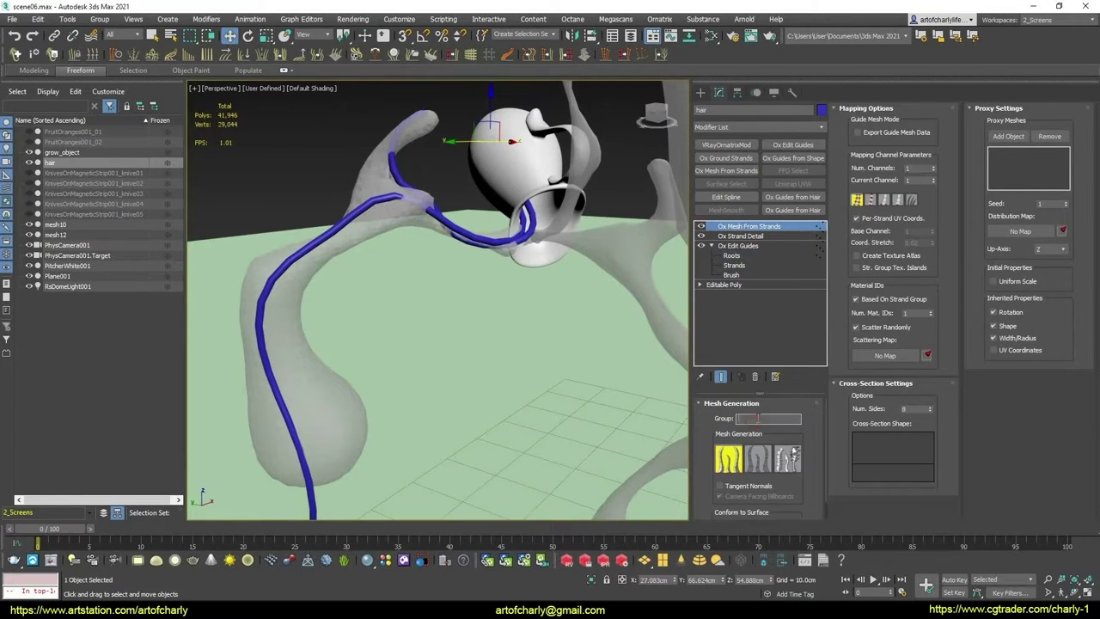
type("5")
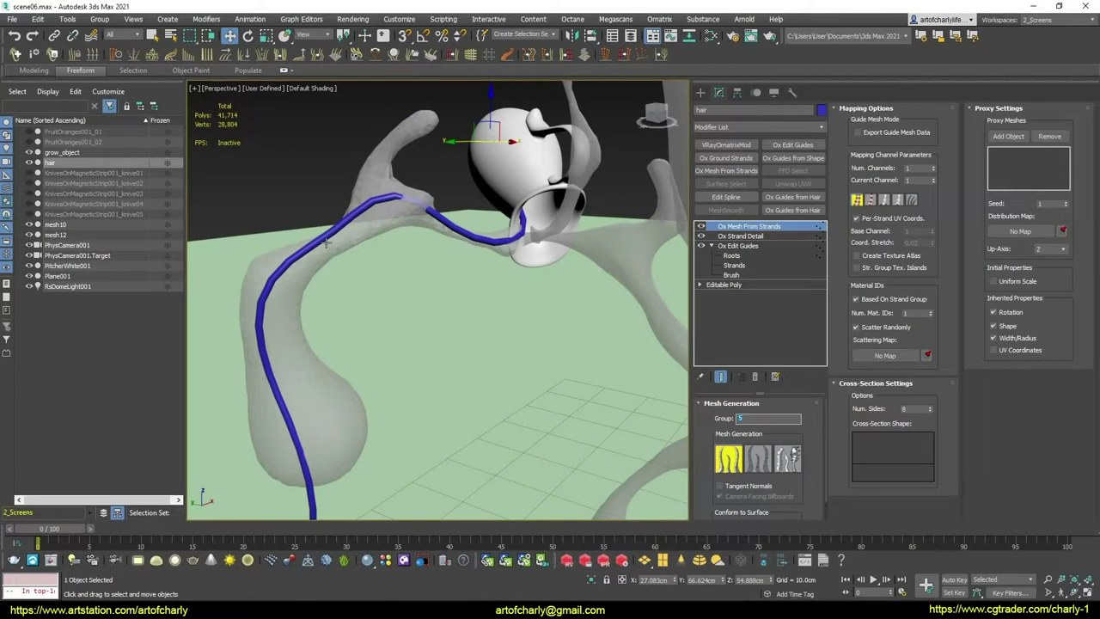
left_click(768, 236)
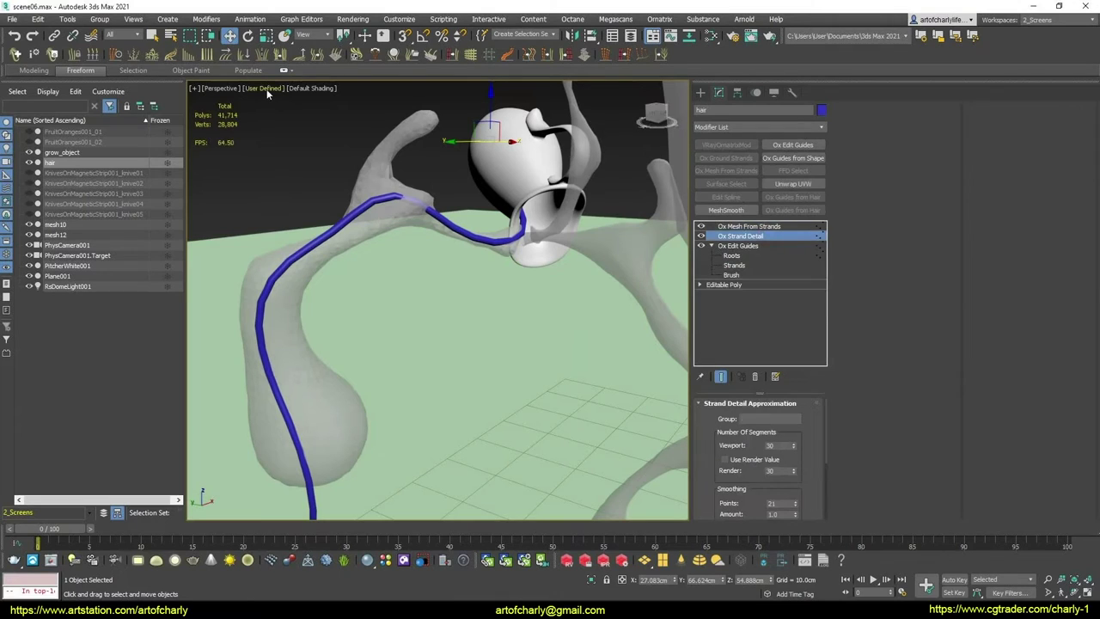
Add Ox Change Width limited to guide group 5, bowing its width curve up at 3.47 cm
left_click(207, 58)
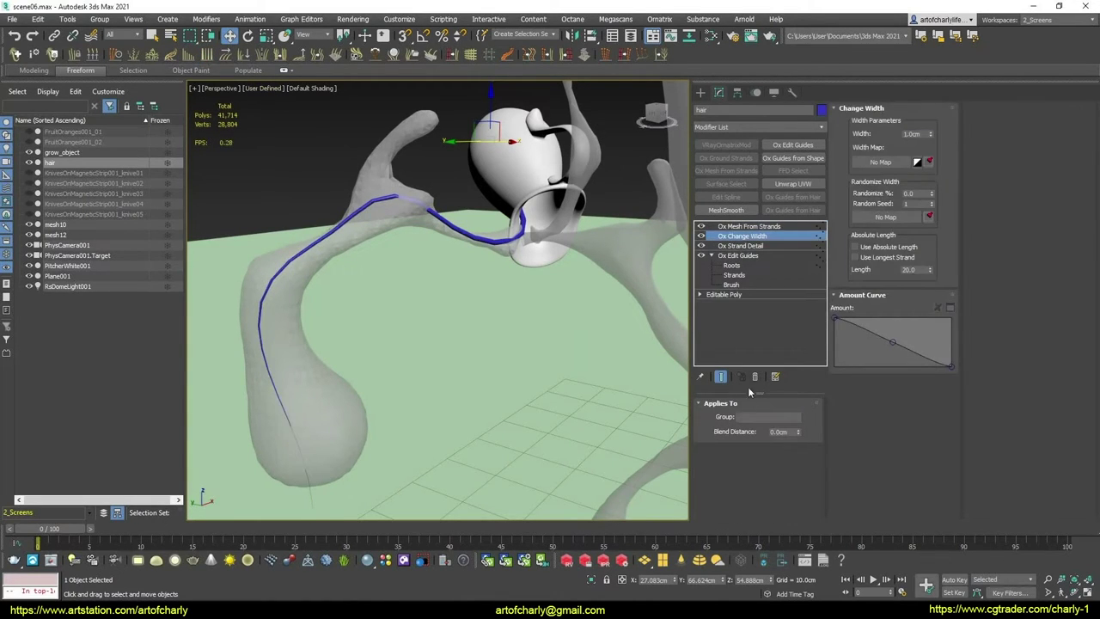
left_click(757, 417)
left_click_drag(893, 342, 904, 337)
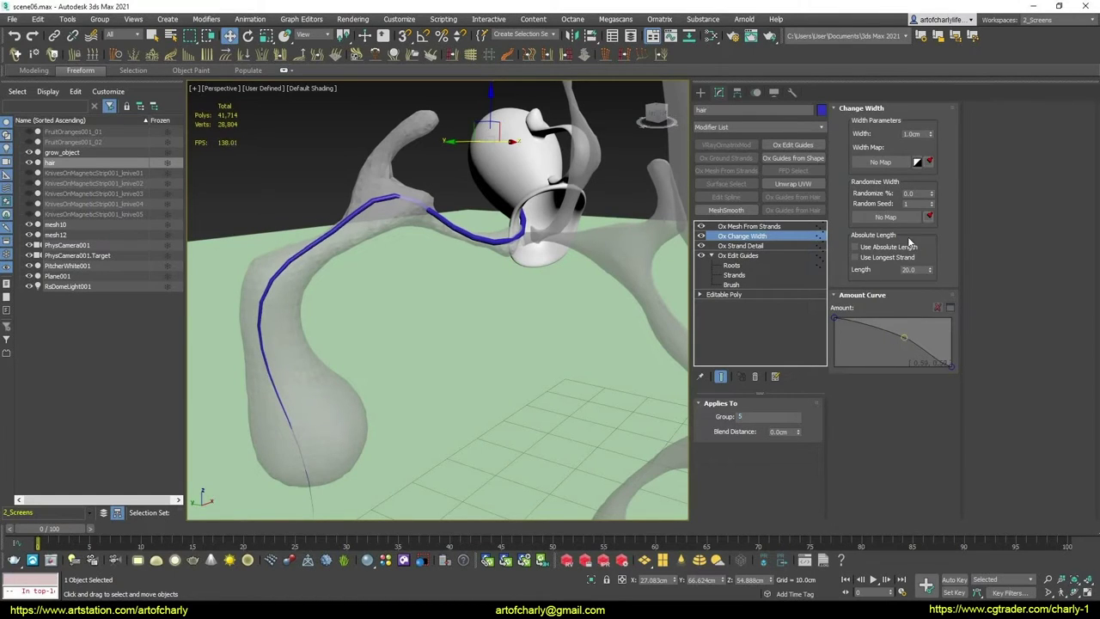
left_click_drag(931, 138, 931, 94)
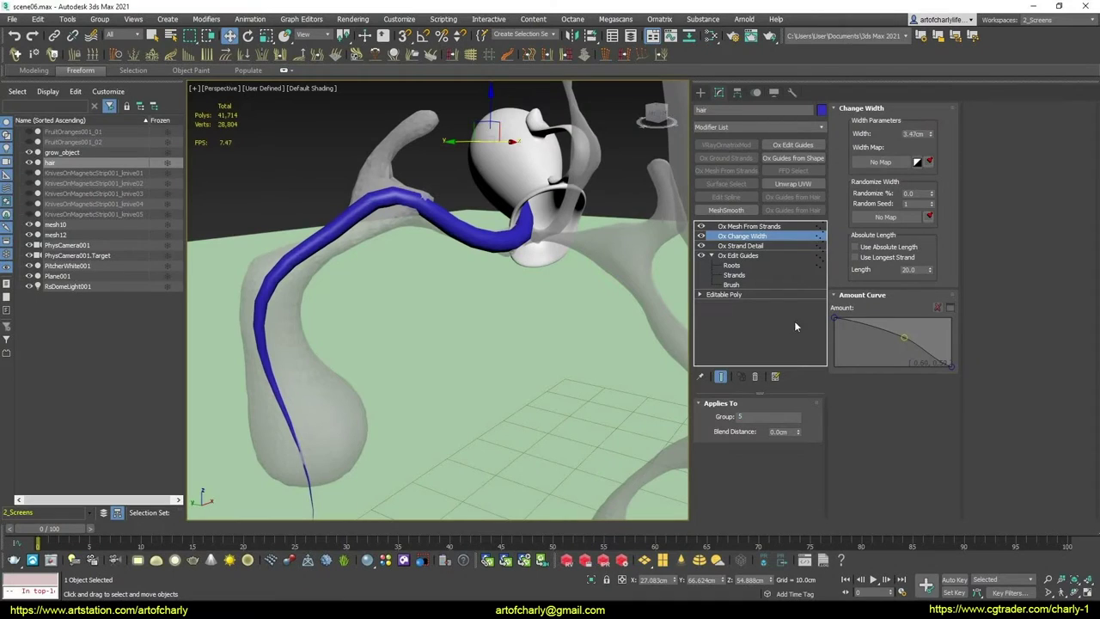
Reshape the width curve thin at the root and thick mid-way, raising width to 12.423 cm
left_click_drag(840, 323, 828, 341)
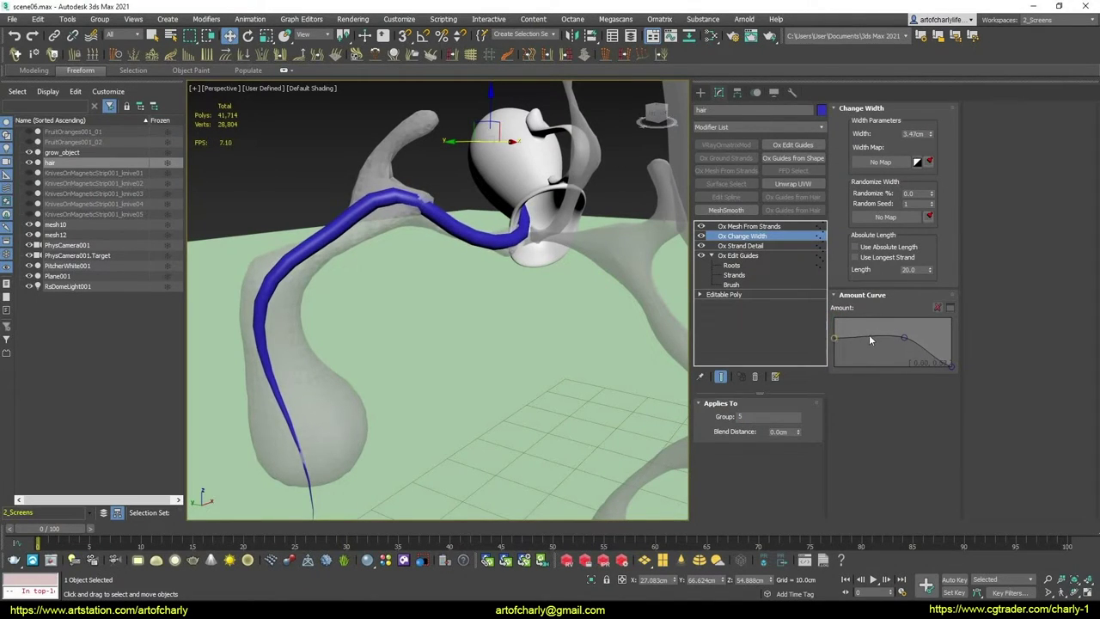
mouse_move(869, 339)
left_mouse_down()
mouse_move(864, 314)
mouse_move(908, 311)
left_mouse_up()
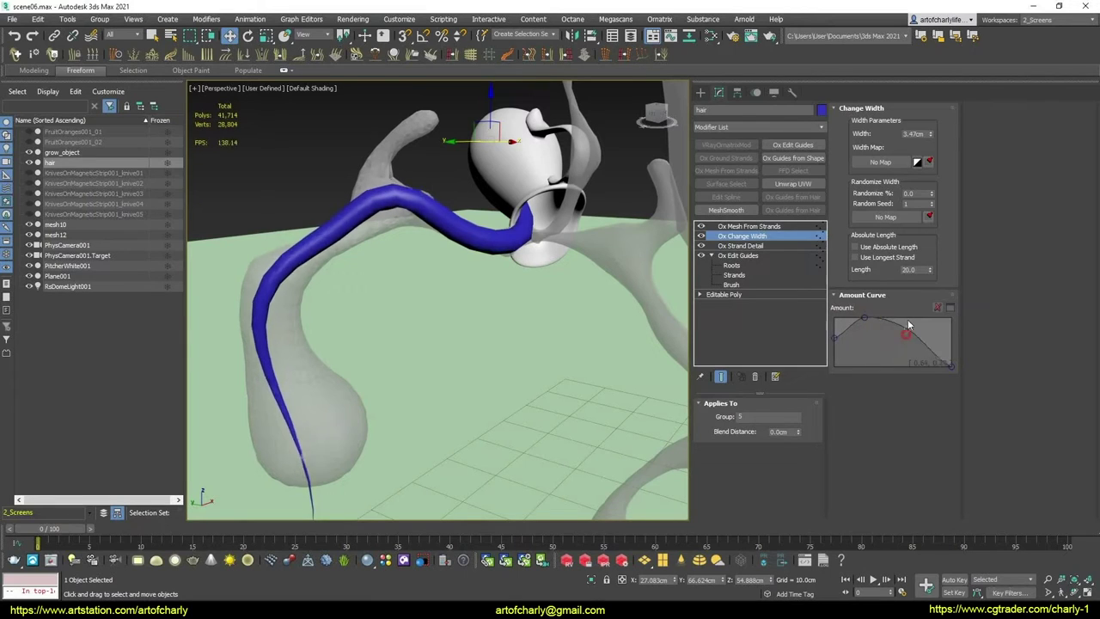
left_click_drag(950, 366, 956, 290)
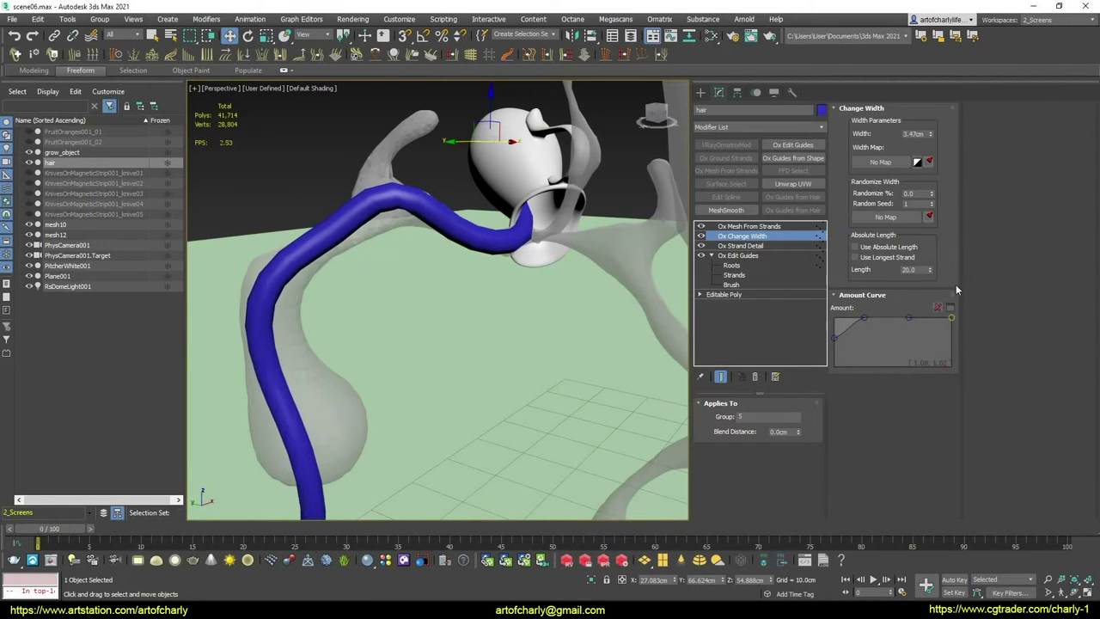
left_click_drag(930, 134, 900, 574)
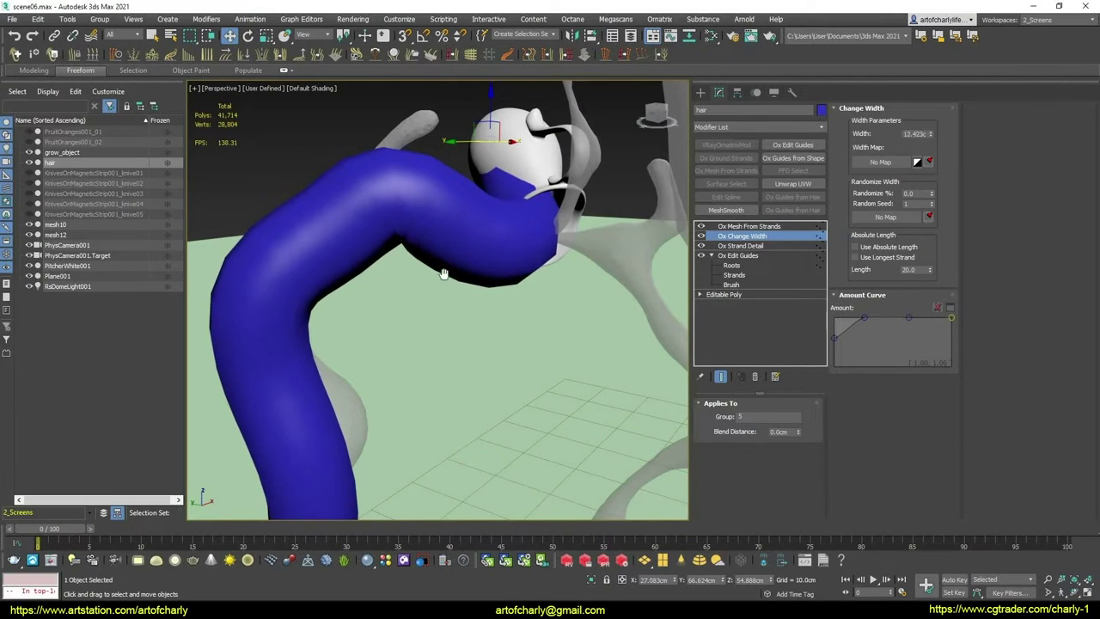
middle_click_drag(445, 273, 485, 298, "alt")
left_click(947, 308)
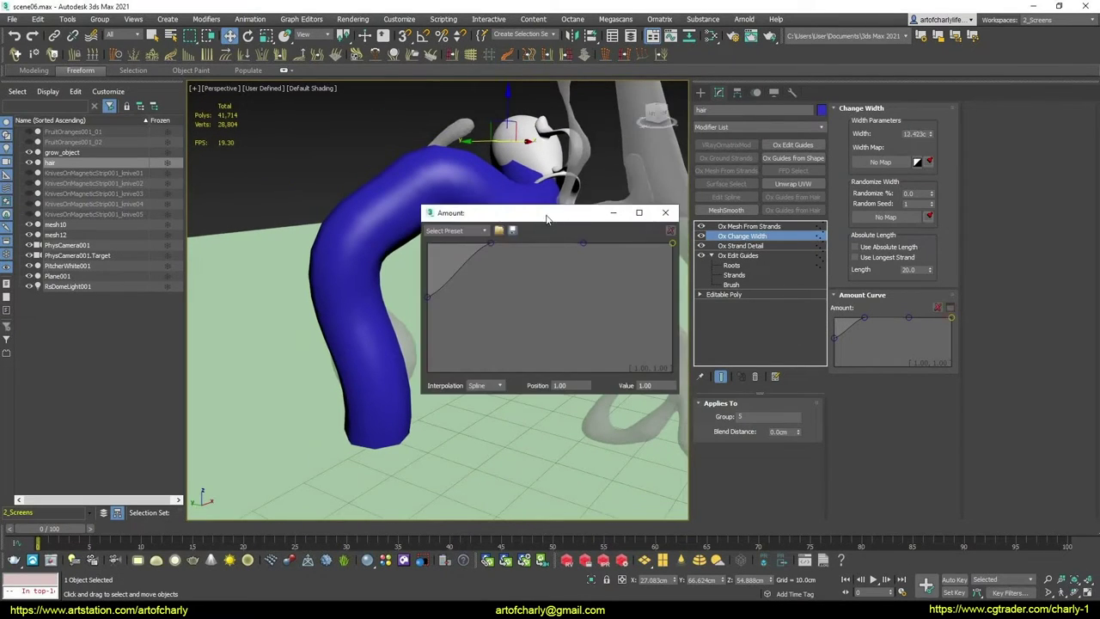
Move and enlarge the Amount curve editor beside the tube and hide the shaded wire edges
left_click_drag(547, 219, 724, 221)
left_click_drag(985, 471, 999, 481)
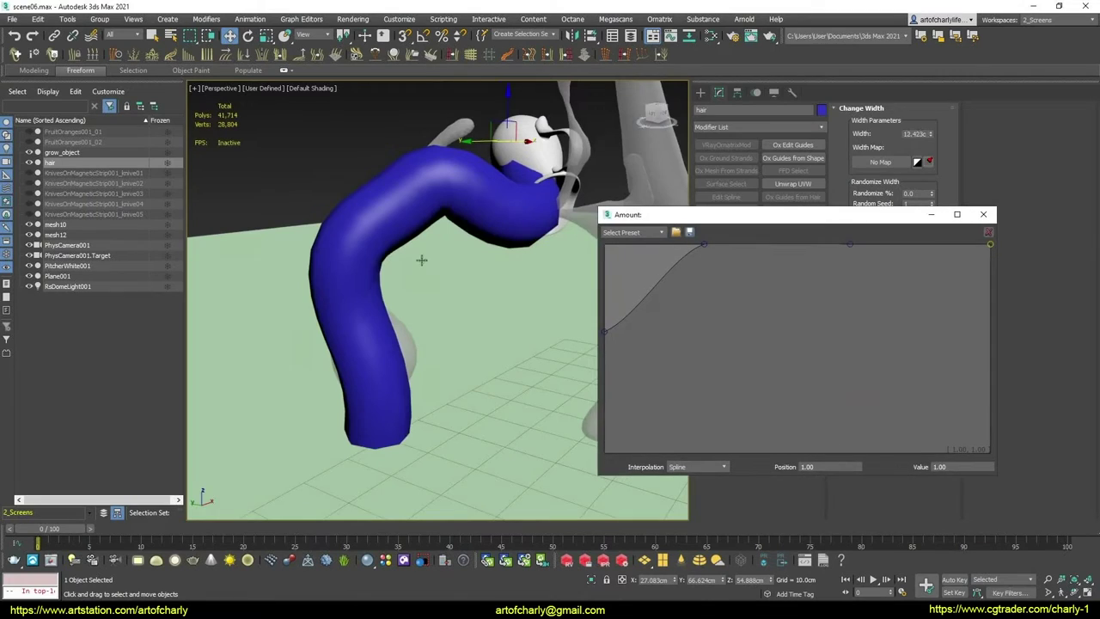
mouse_move(455, 328)
middle_mouse_down("alt")
mouse_move(577, 351)
mouse_move(430, 338)
mouse_move(459, 333)
mouse_move(428, 346)
mouse_move(430, 332)
middle_mouse_up("alt")
key("F4")
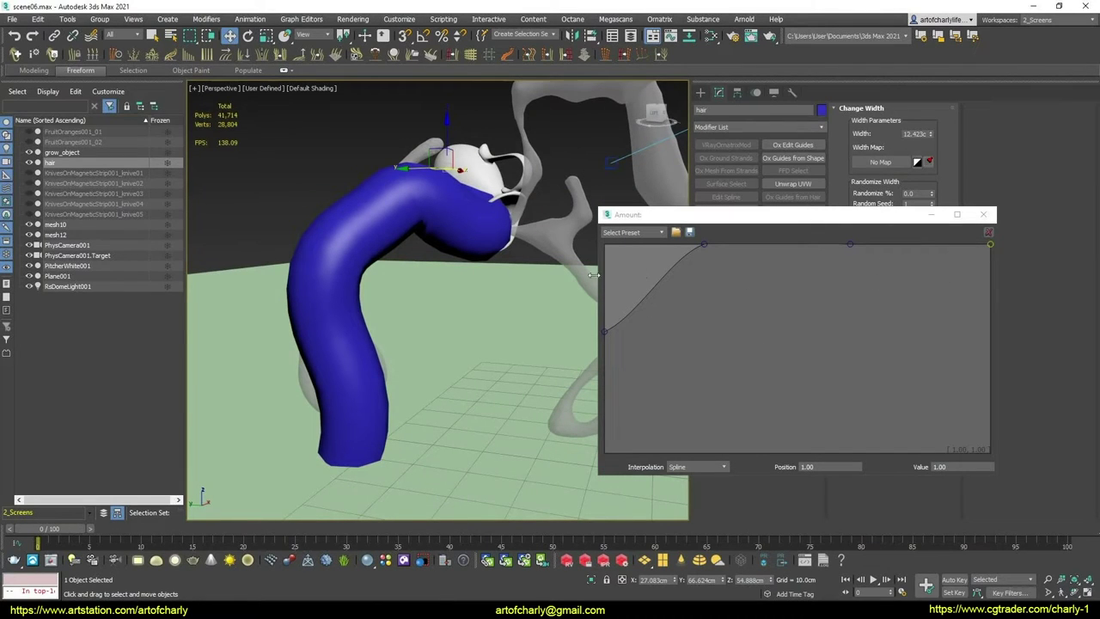
Shape the width curve into an S, thin at the root, and view the tube in wireframe
left_click_drag(605, 332, 604, 420)
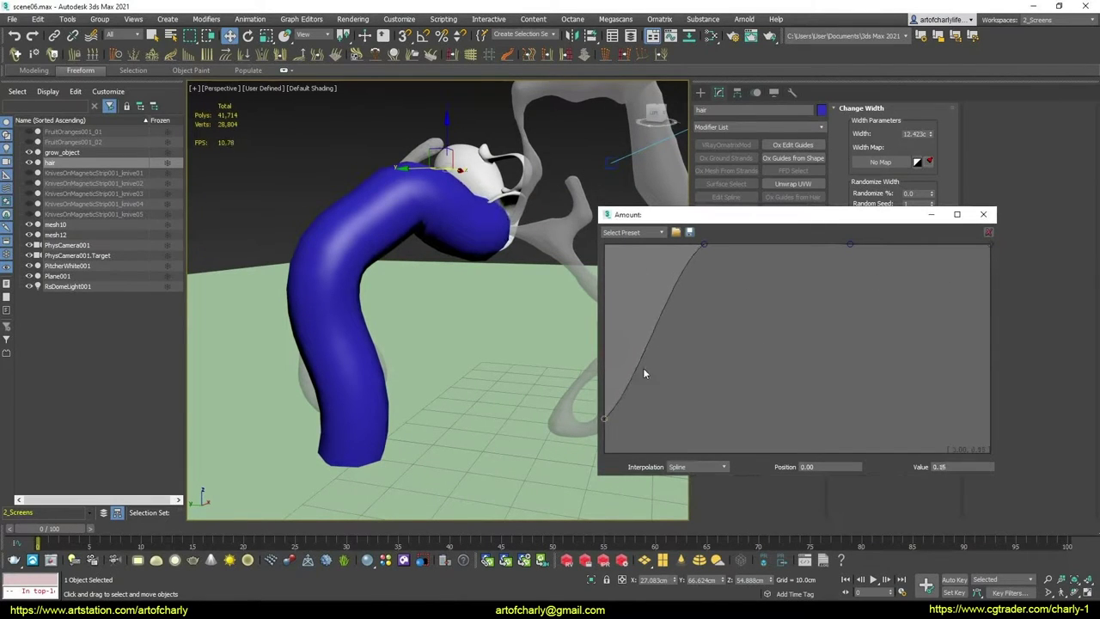
left_click_drag(706, 247, 714, 394)
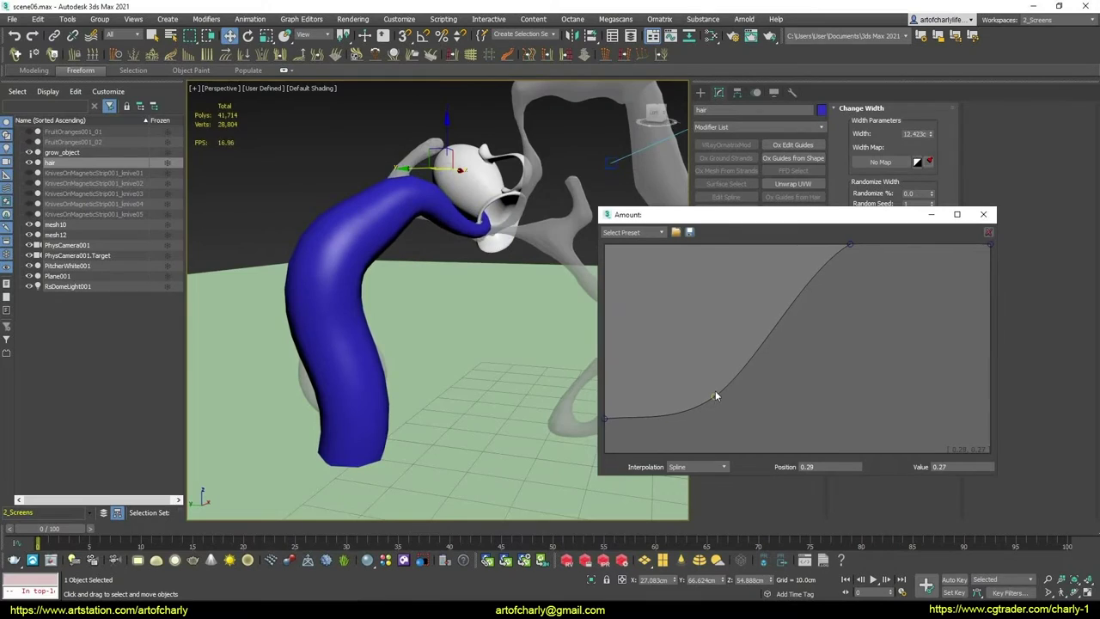
mouse_move(460, 293)
middle_mouse_down("alt")
mouse_move(481, 319)
mouse_move(446, 305)
mouse_move(468, 327)
mouse_move(460, 352)
mouse_move(421, 330)
mouse_move(661, 228)
middle_mouse_up("alt")
middle_click_drag(462, 300, 474, 302, "alt")
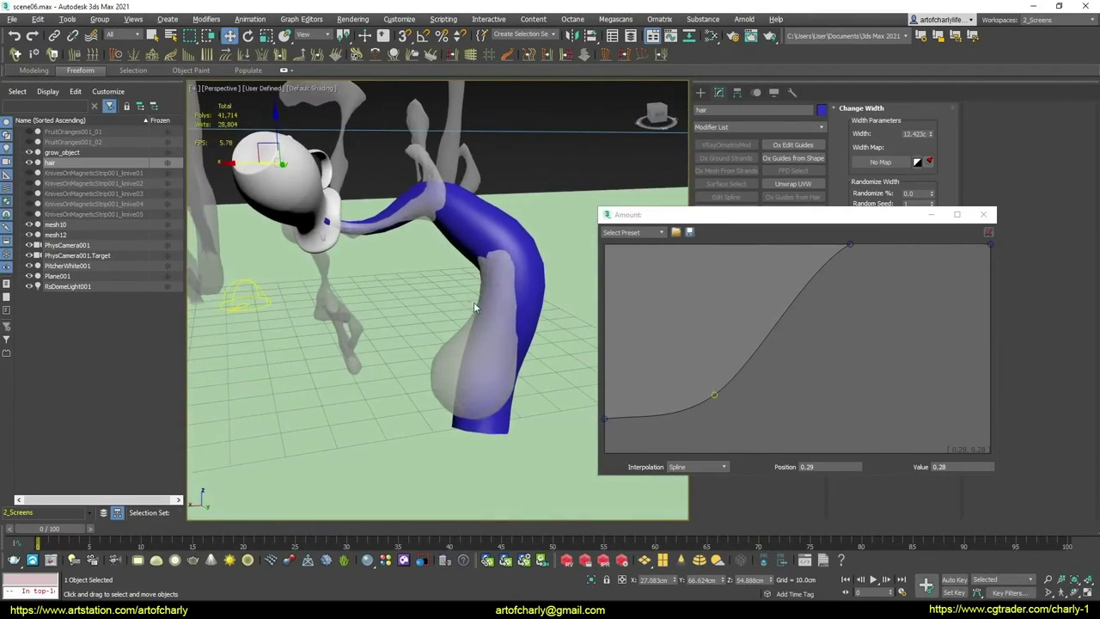
key("F3")
scroll(473, 302, "up", 5)
scroll(474, 301, "up", 2)
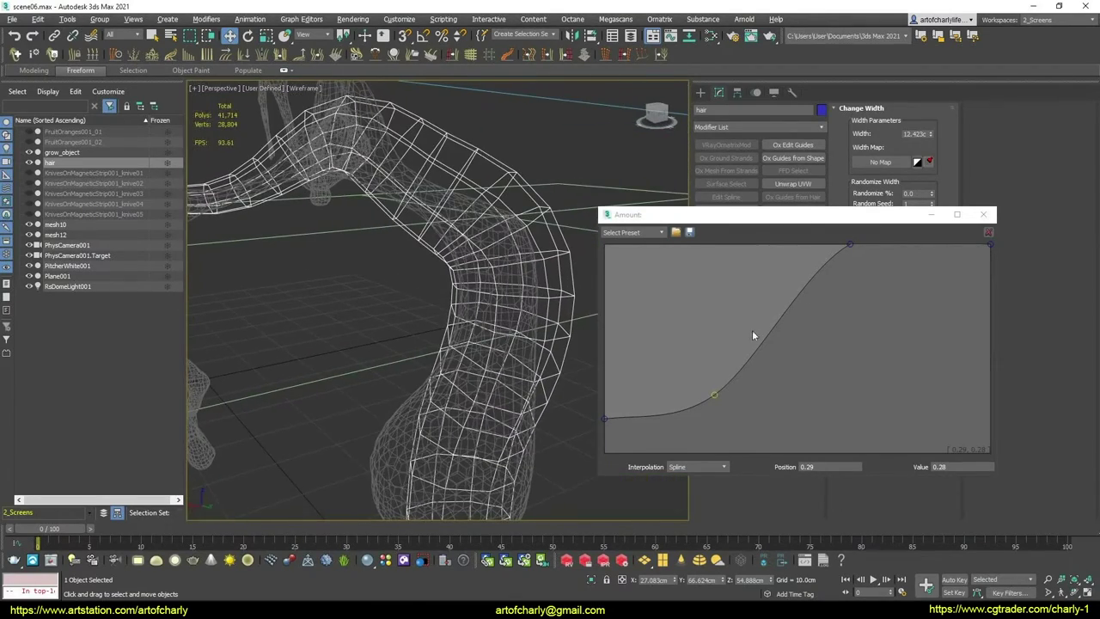
Add curve points that thin the middle and raise the strand width to 18.51 cm
left_click_drag(775, 328, 790, 355)
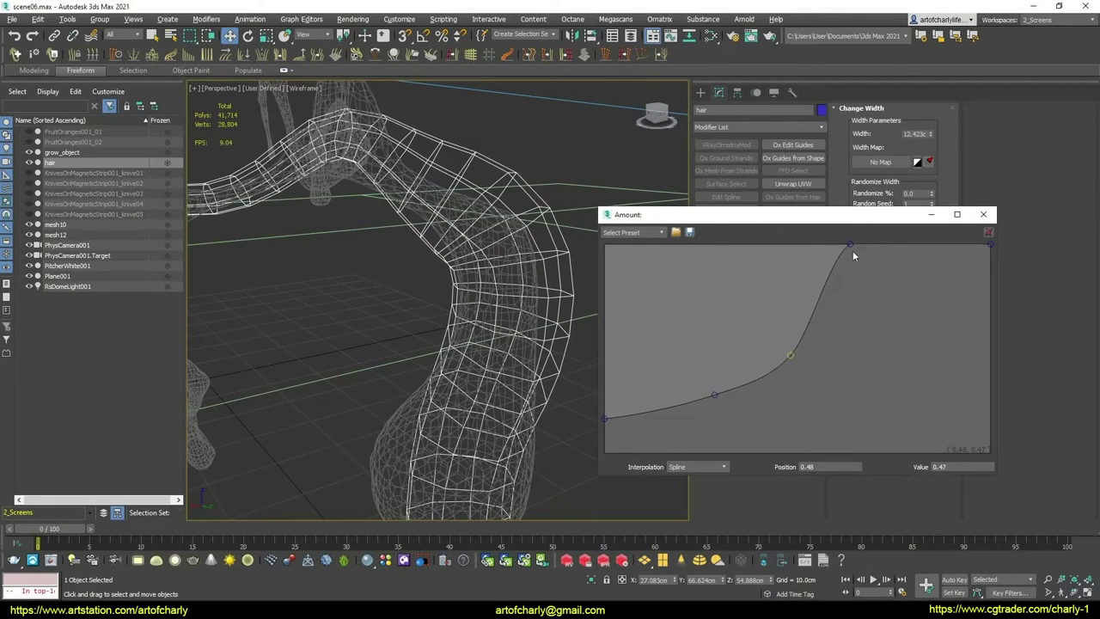
mouse_move(853, 252)
left_mouse_down()
mouse_move(864, 376)
mouse_move(868, 346)
left_mouse_up()
left_click_drag(910, 309, 904, 256)
left_click(988, 247)
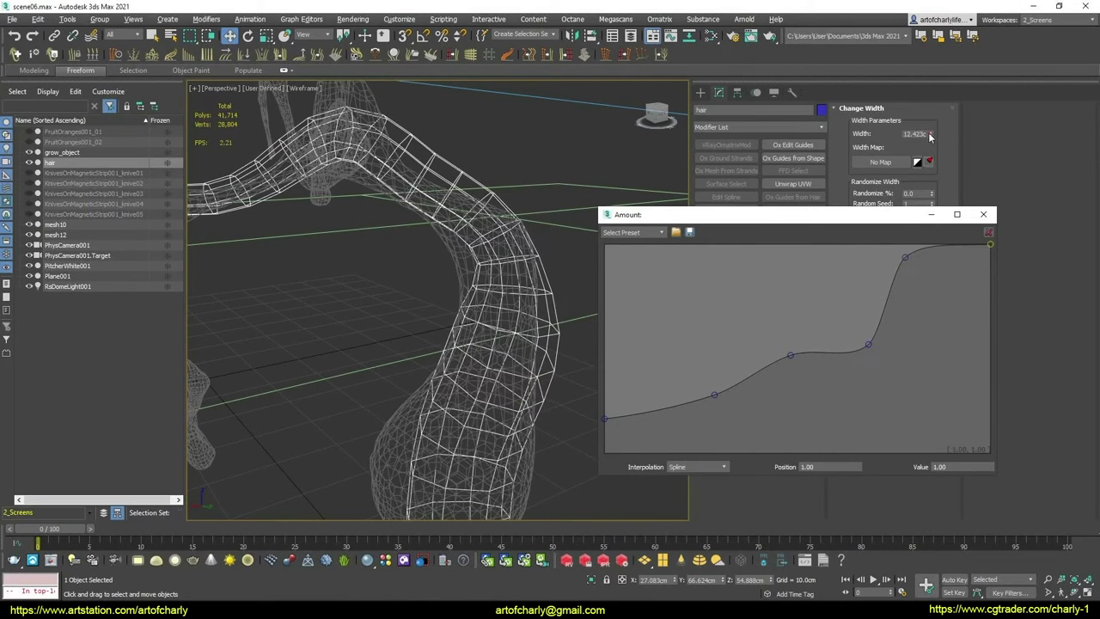
left_click_drag(930, 134, 924, 105)
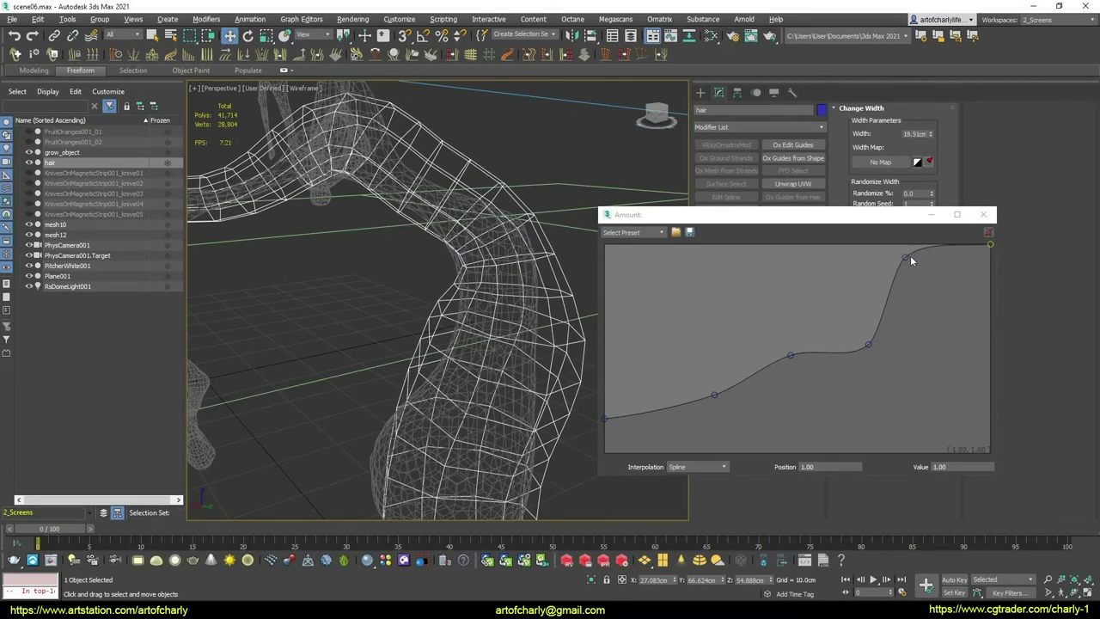
left_click_drag(907, 258, 919, 329)
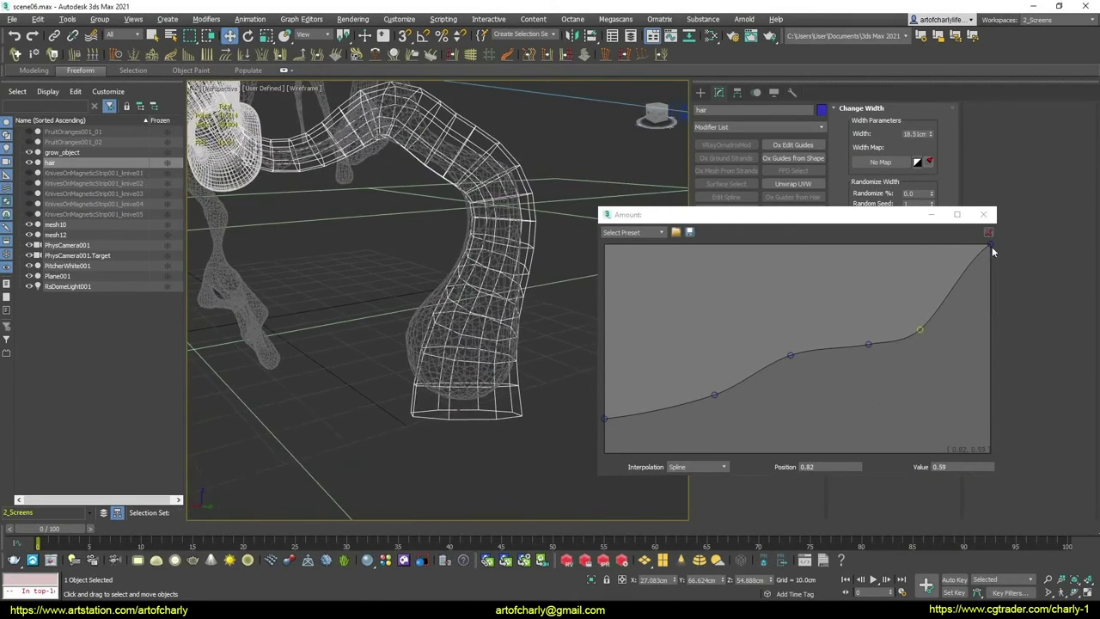
Add a full-width 1.00 point near the tip, drop the end to 0.78, and set middle points to 0.30 and 0.45
left_click(957, 282)
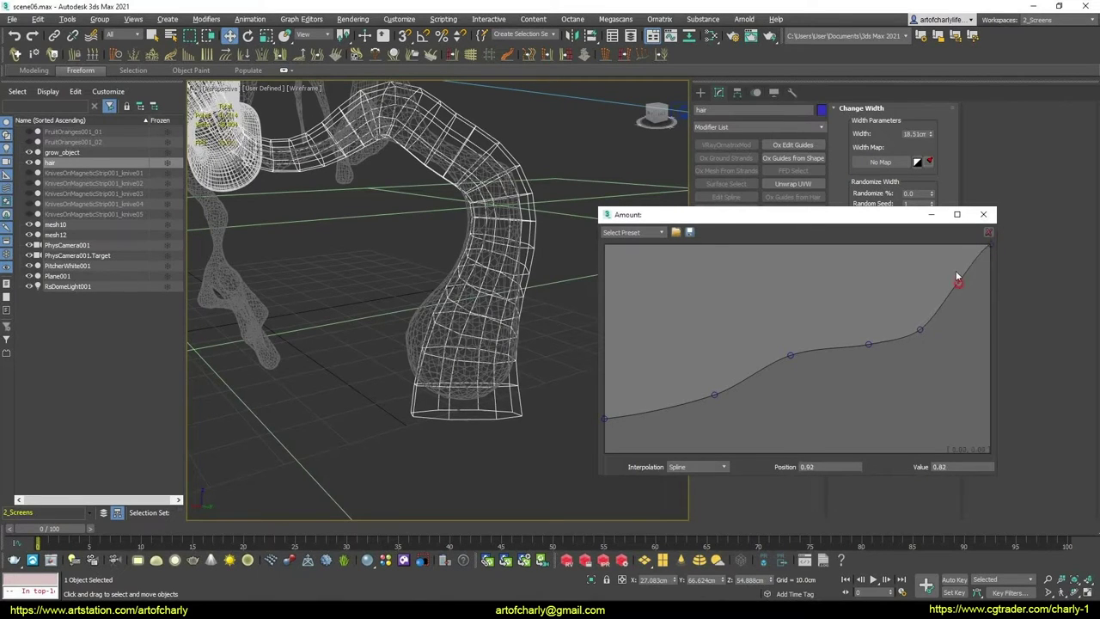
mouse_move(956, 276)
left_mouse_down()
mouse_move(945, 233)
mouse_move(953, 247)
left_mouse_up()
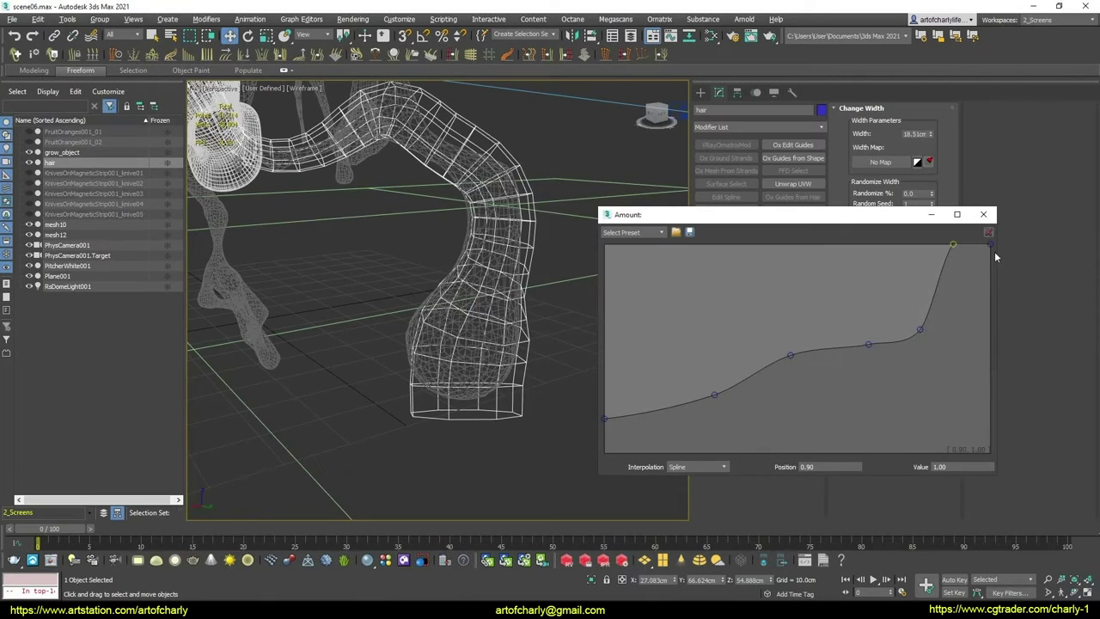
mouse_move(992, 249)
left_mouse_down()
mouse_move(999, 308)
mouse_move(998, 289)
left_mouse_up()
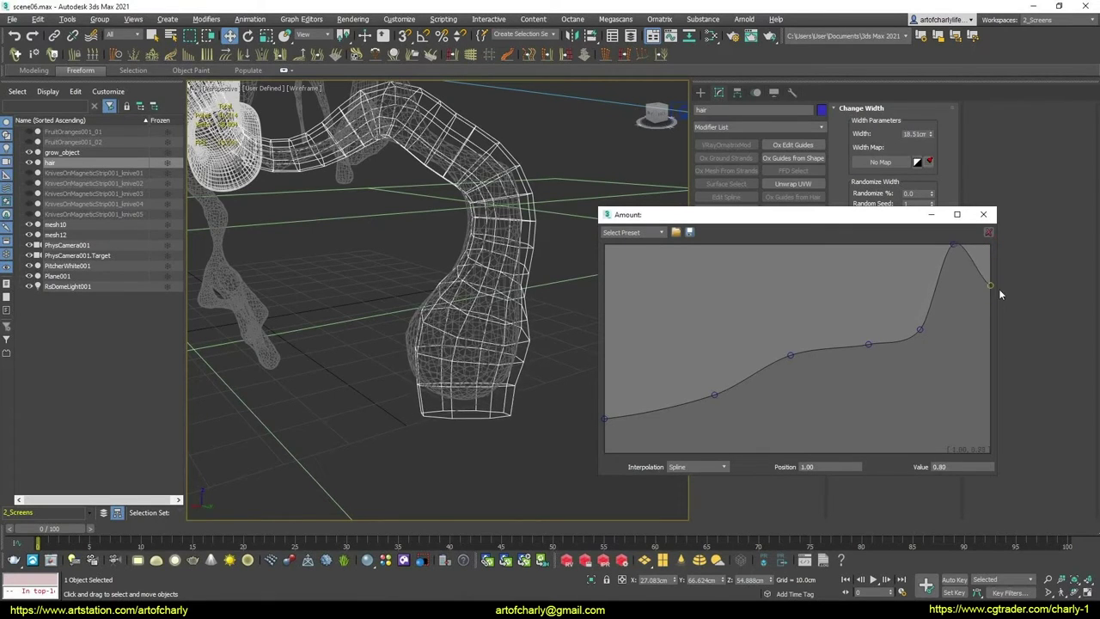
left_click(702, 318)
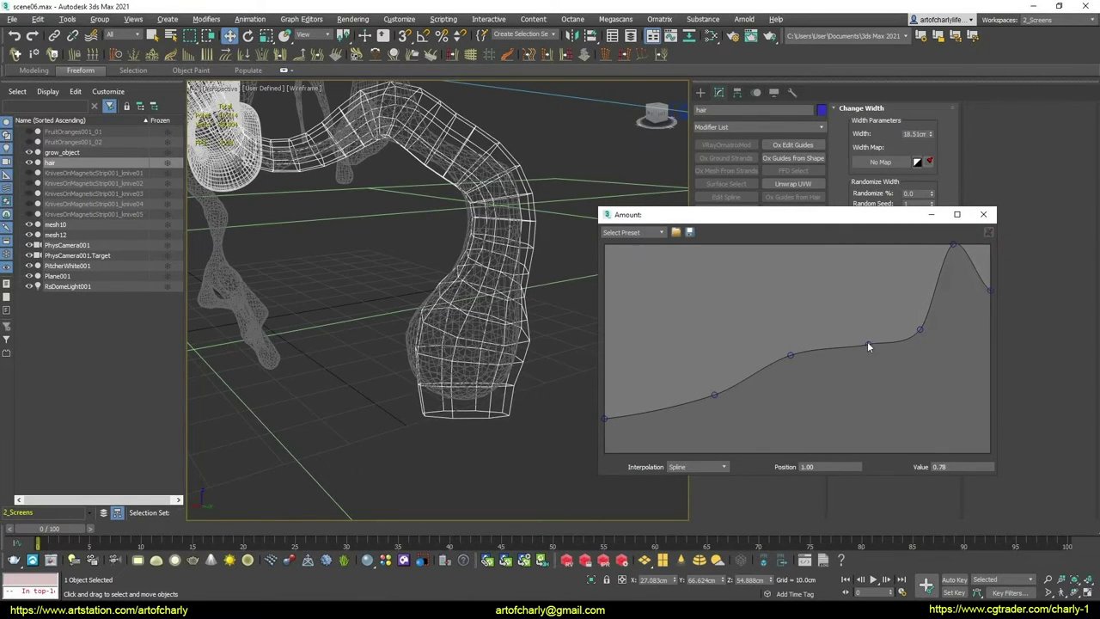
left_click_drag(868, 346, 870, 371)
mouse_move(921, 328)
left_mouse_down()
mouse_move(928, 352)
mouse_move(924, 328)
left_mouse_up()
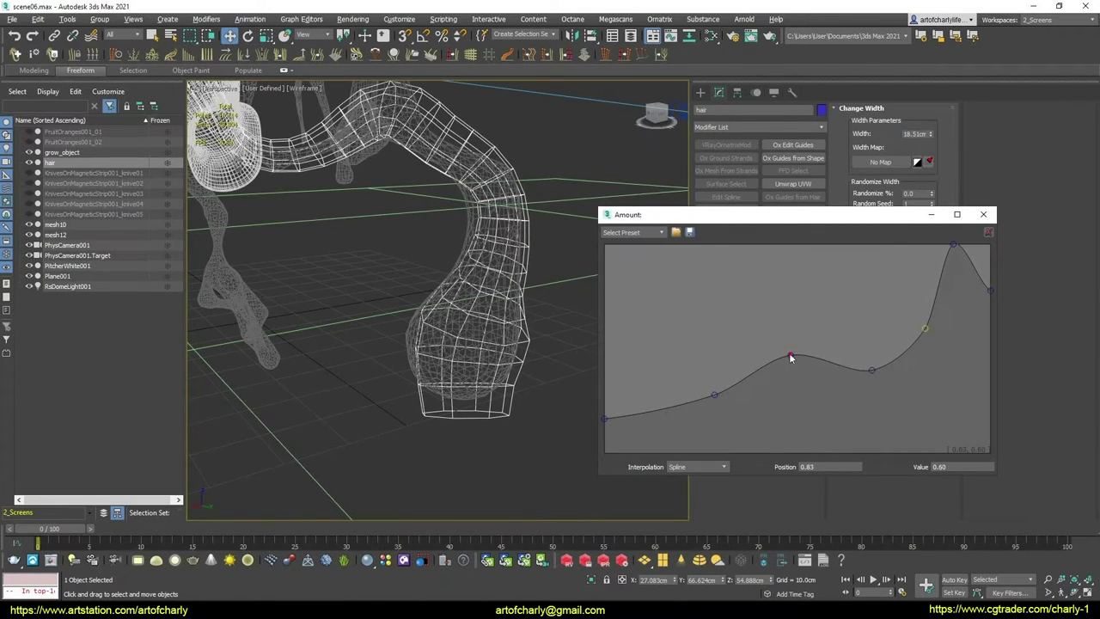
mouse_move(790, 358)
left_mouse_down()
mouse_move(793, 405)
mouse_move(796, 393)
mouse_move(837, 411)
mouse_move(844, 376)
mouse_move(840, 413)
left_mouse_up()
mouse_move(873, 370)
left_mouse_down()
mouse_move(869, 344)
mouse_move(872, 359)
left_mouse_up()
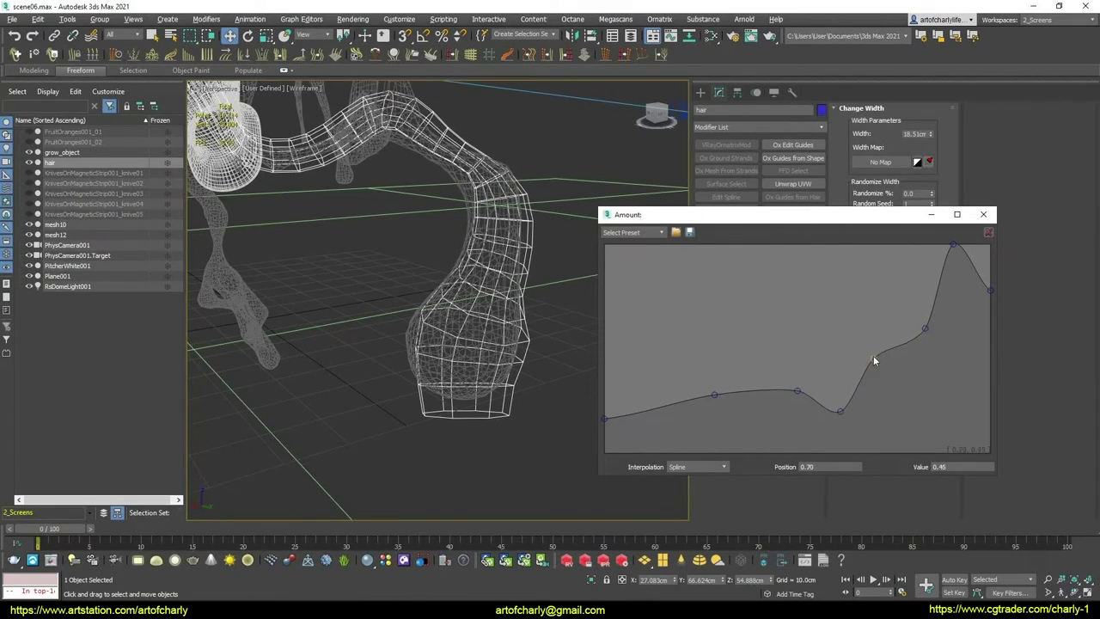
Lower the curve's starting point to 0.10 and an early point to 0.13
mouse_move(429, 284)
middle_mouse_down("alt")
mouse_move(337, 267)
mouse_move(362, 300)
mouse_move(428, 332)
mouse_move(419, 324)
middle_mouse_up("alt")
scroll(490, 286, "up", 3)
scroll(533, 318, "up", 3)
scroll(576, 369, "up", 2)
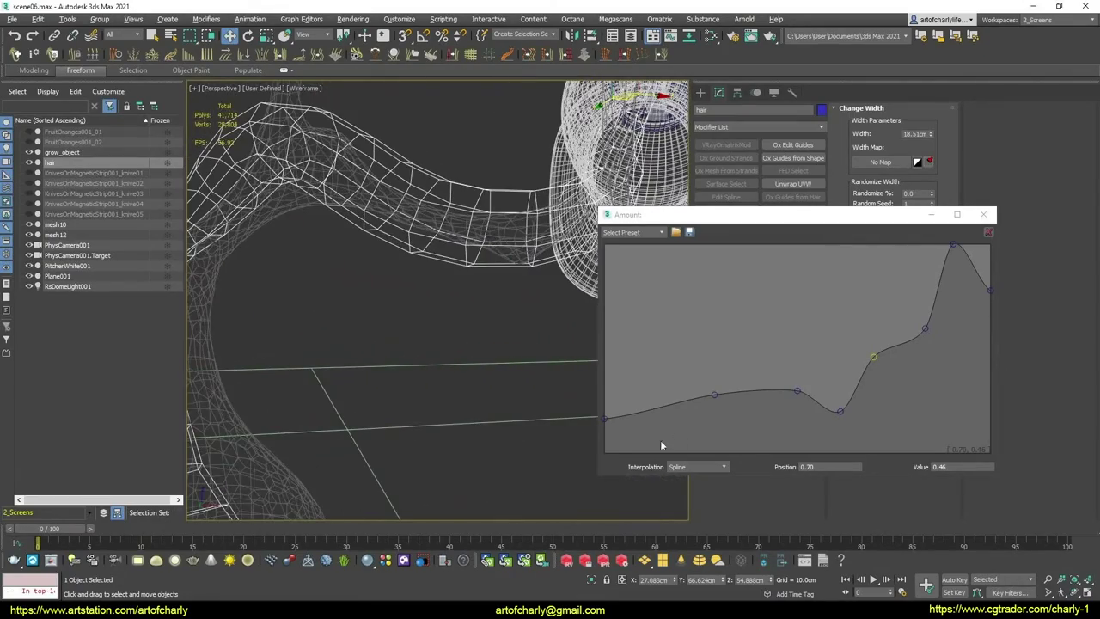
mouse_move(610, 418)
left_mouse_down()
mouse_move(608, 431)
mouse_move(664, 432)
left_mouse_up()
mouse_move(709, 396)
left_mouse_down()
mouse_move(718, 426)
mouse_move(755, 392)
left_mouse_up()
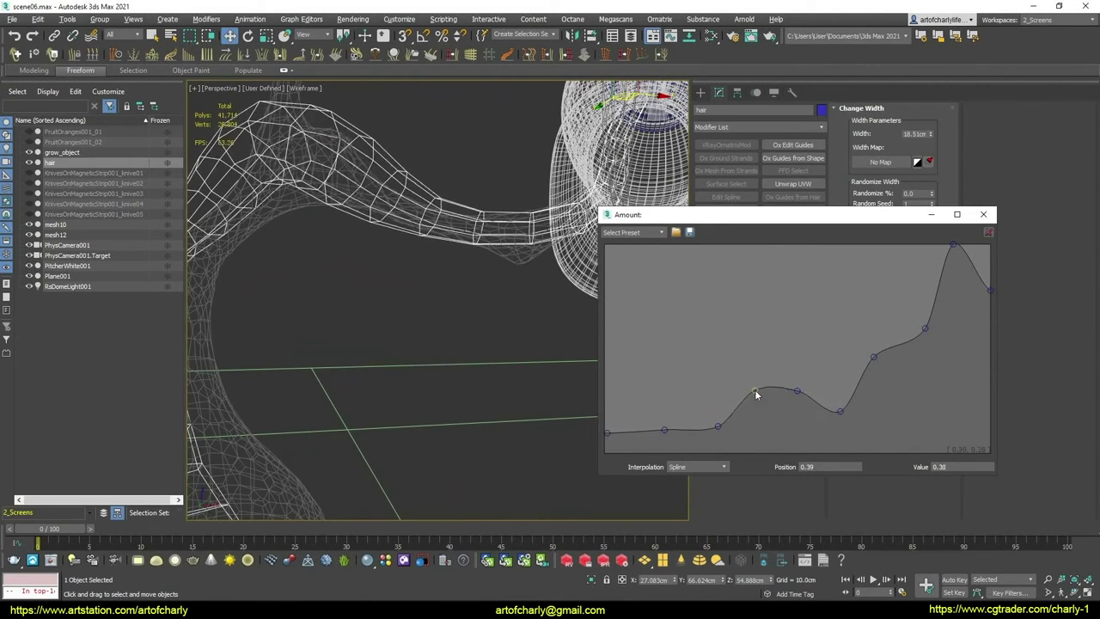
scroll(460, 318, "down", 3)
Add a curve point at 0.32 and raise another to 0.48, checking the tube from several angles
middle_click_drag(417, 319, 614, 351, "alt")
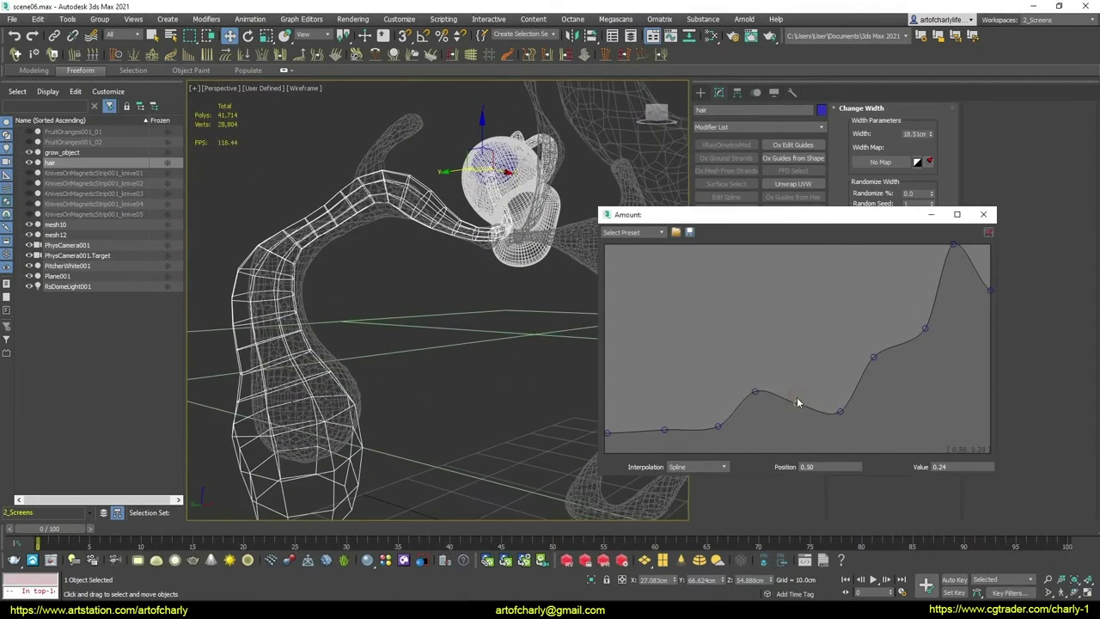
left_click_drag(797, 402, 795, 388)
scroll(522, 386, "down", 3)
mouse_move(521, 386)
middle_mouse_down("alt")
mouse_move(406, 380)
mouse_move(452, 366)
mouse_move(459, 331)
mouse_move(554, 351)
mouse_move(481, 369)
mouse_move(452, 349)
mouse_move(565, 361)
mouse_move(491, 375)
mouse_move(309, 352)
mouse_move(297, 331)
mouse_move(372, 309)
mouse_move(331, 258)
mouse_move(392, 337)
middle_mouse_up("alt")
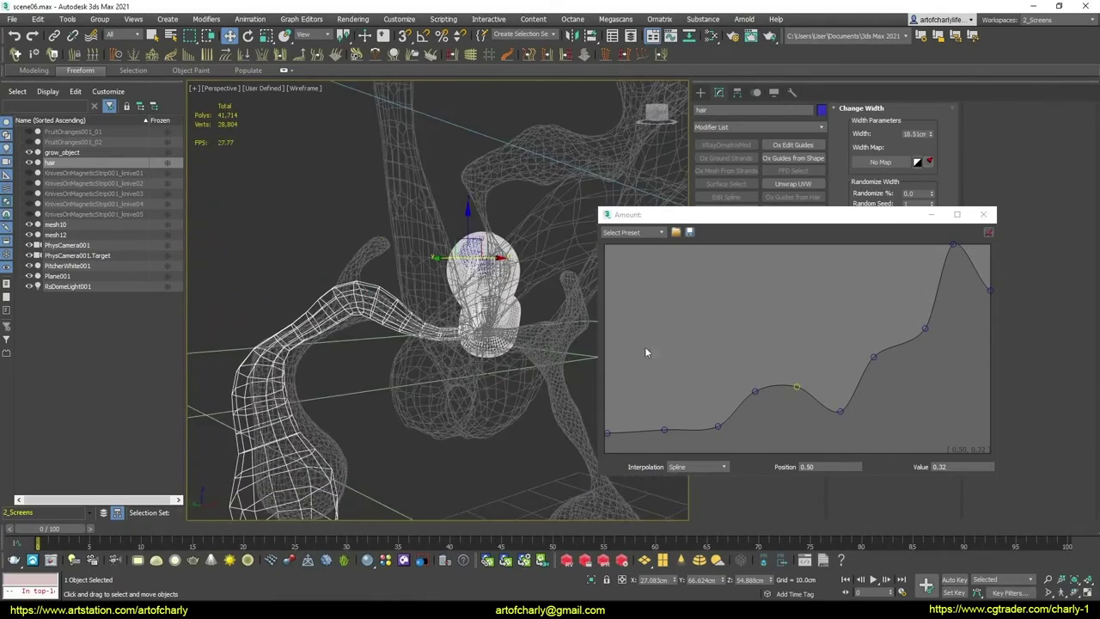
left_click_drag(875, 360, 877, 349)
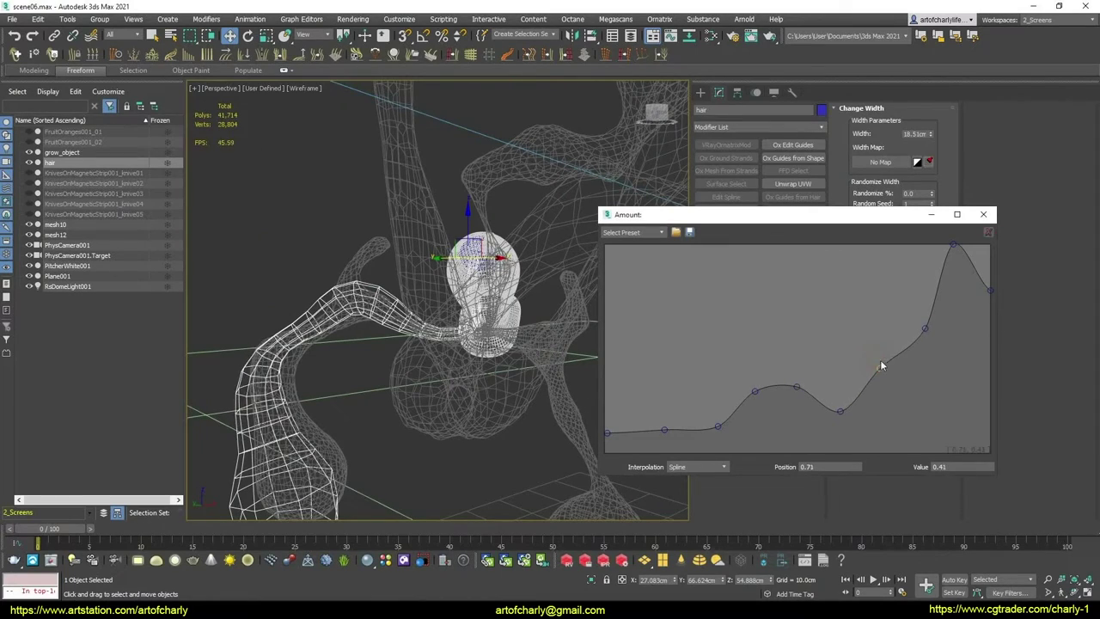
mouse_move(420, 365)
middle_mouse_down("alt")
mouse_move(437, 314)
mouse_move(430, 368)
mouse_move(483, 361)
mouse_move(355, 344)
mouse_move(431, 335)
mouse_move(442, 278)
mouse_move(441, 314)
mouse_move(528, 314)
mouse_move(413, 367)
mouse_move(493, 373)
mouse_move(484, 386)
middle_mouse_up("alt")
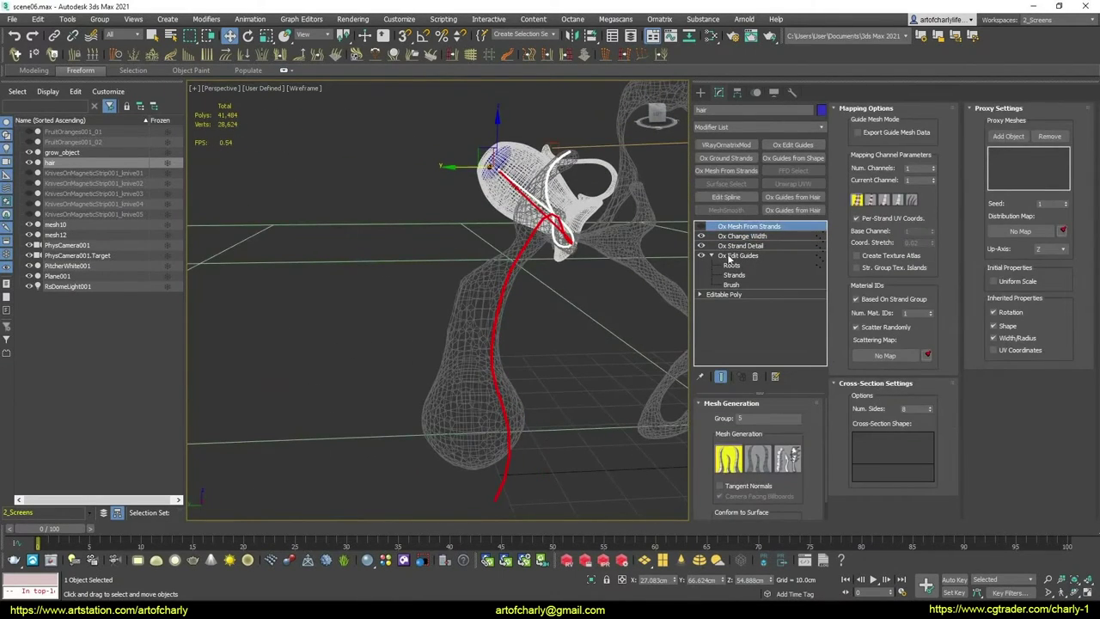
Orbit the view around the hair tube to see it together with the pitcher
middle_click_drag(481, 292, 421, 295, "alt")
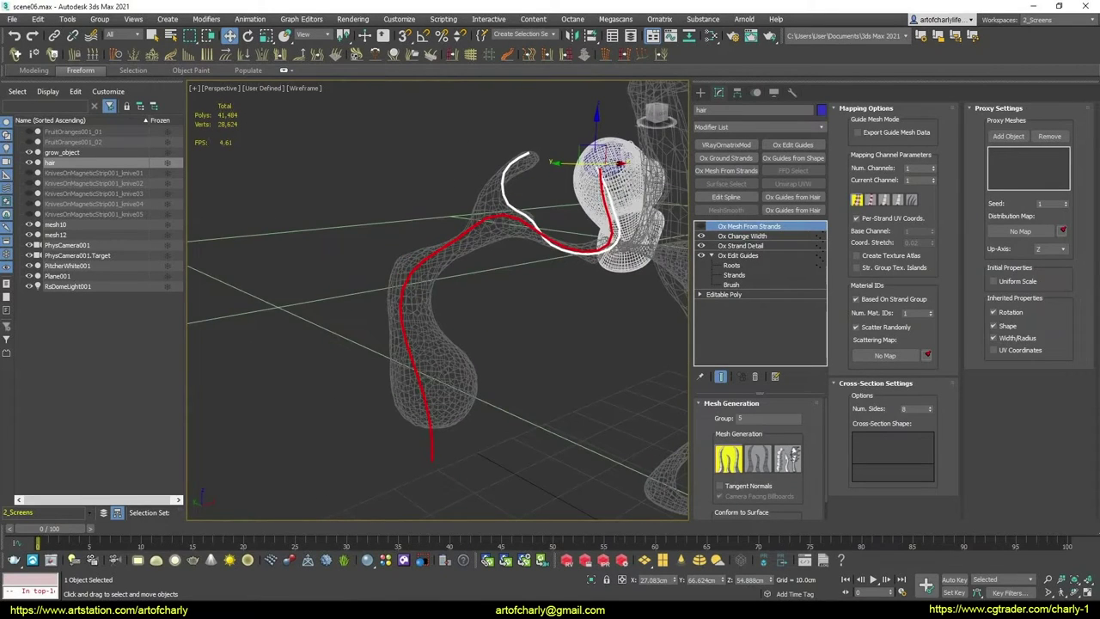
middle_click_drag(627, 344, 601, 343, "alt")
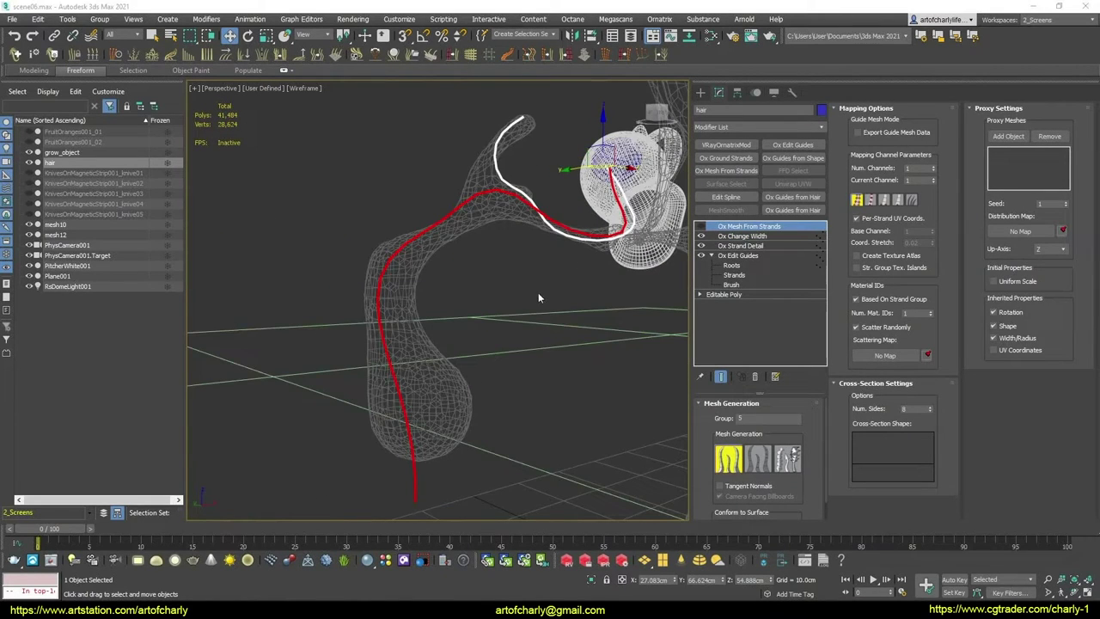
mouse_move(530, 314)
middle_mouse_down("alt")
mouse_move(479, 312)
mouse_move(325, 261)
middle_mouse_up("alt")
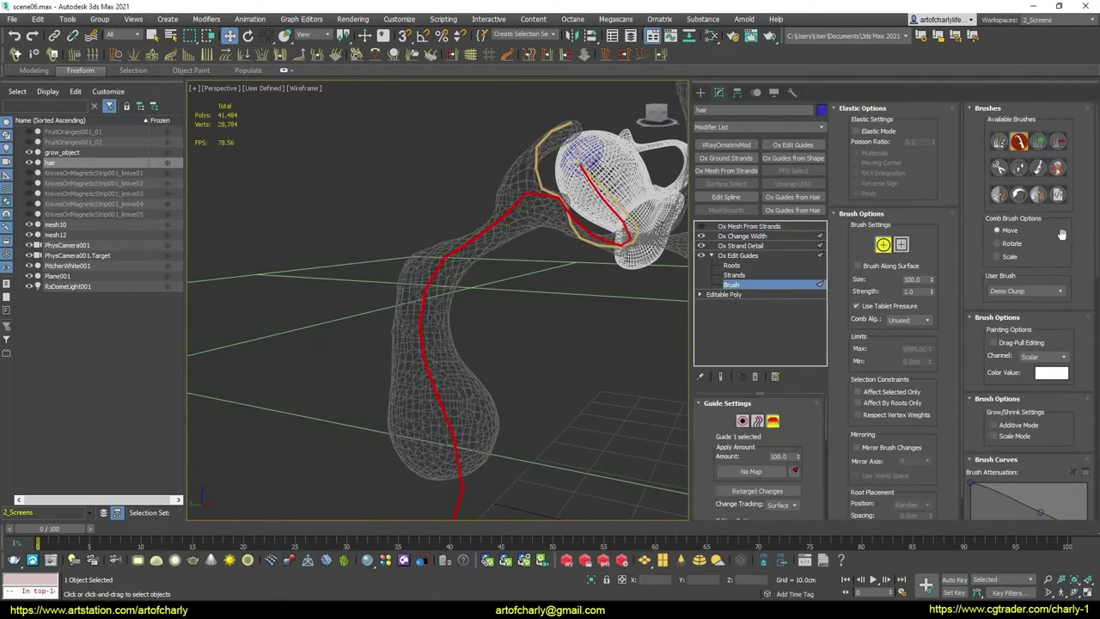
Turn on Ox Mesh From Strands and orbit around the tube to inspect the guide inside it
mouse_move(655, 312)
middle_mouse_down("alt")
mouse_move(525, 307)
mouse_move(592, 316)
mouse_move(555, 331)
mouse_move(593, 305)
middle_mouse_up("alt")
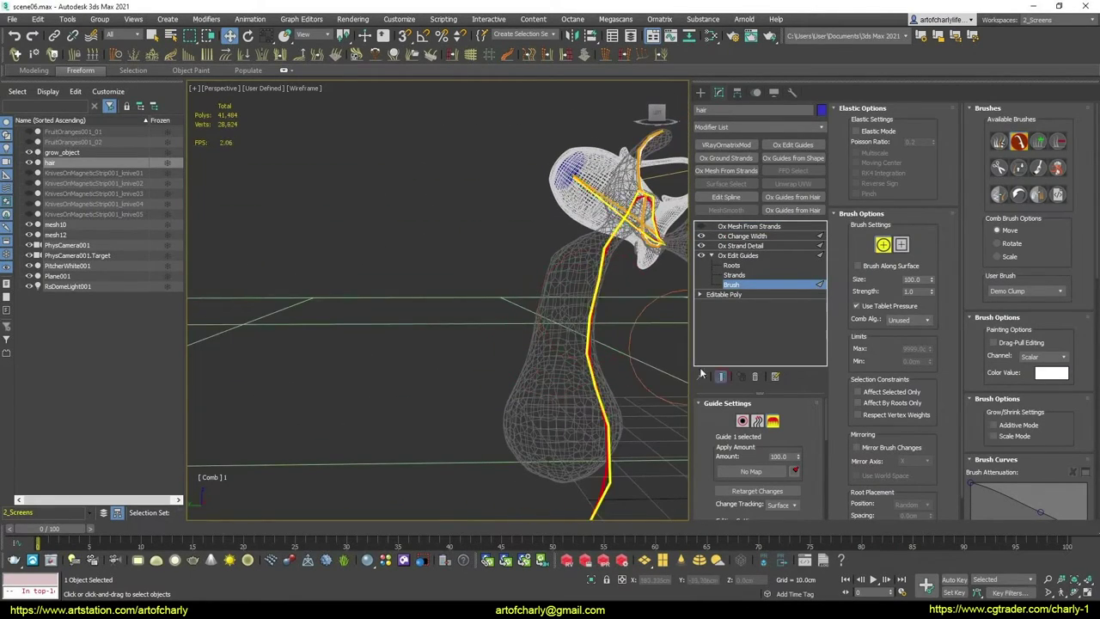
mouse_move(700, 374)
middle_mouse_down("alt")
mouse_move(541, 343)
mouse_move(602, 327)
middle_mouse_up("alt")
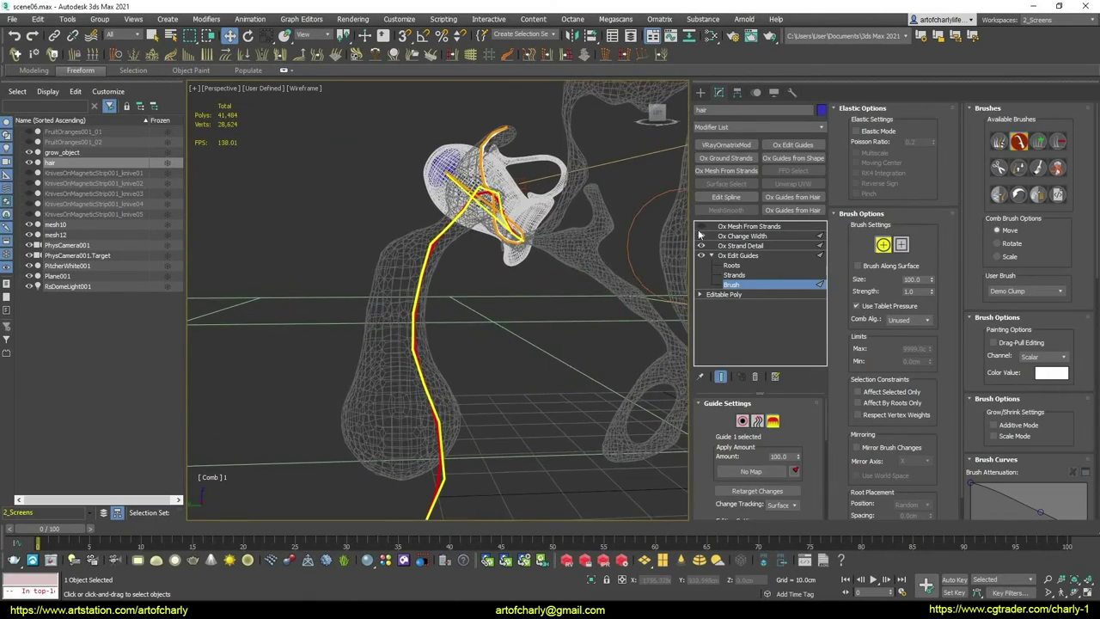
left_click(701, 225)
mouse_move(567, 292)
middle_mouse_down("alt")
mouse_move(503, 289)
mouse_move(507, 343)
mouse_move(473, 397)
middle_mouse_up("alt")
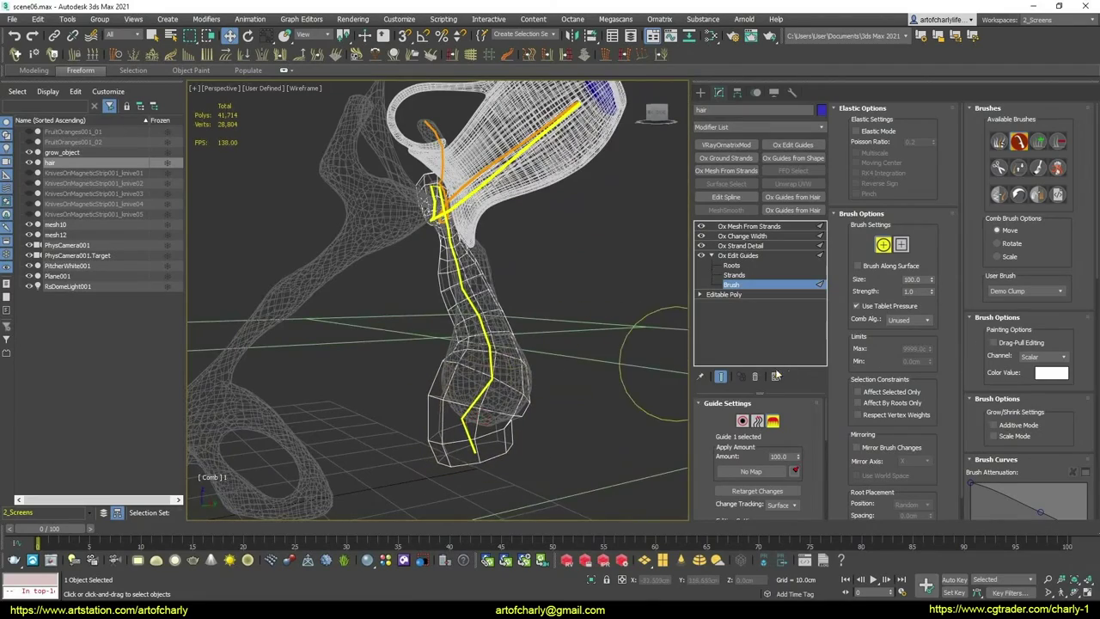
mouse_move(483, 376)
middle_mouse_down("alt")
mouse_move(494, 441)
mouse_move(486, 292)
middle_mouse_up("alt")
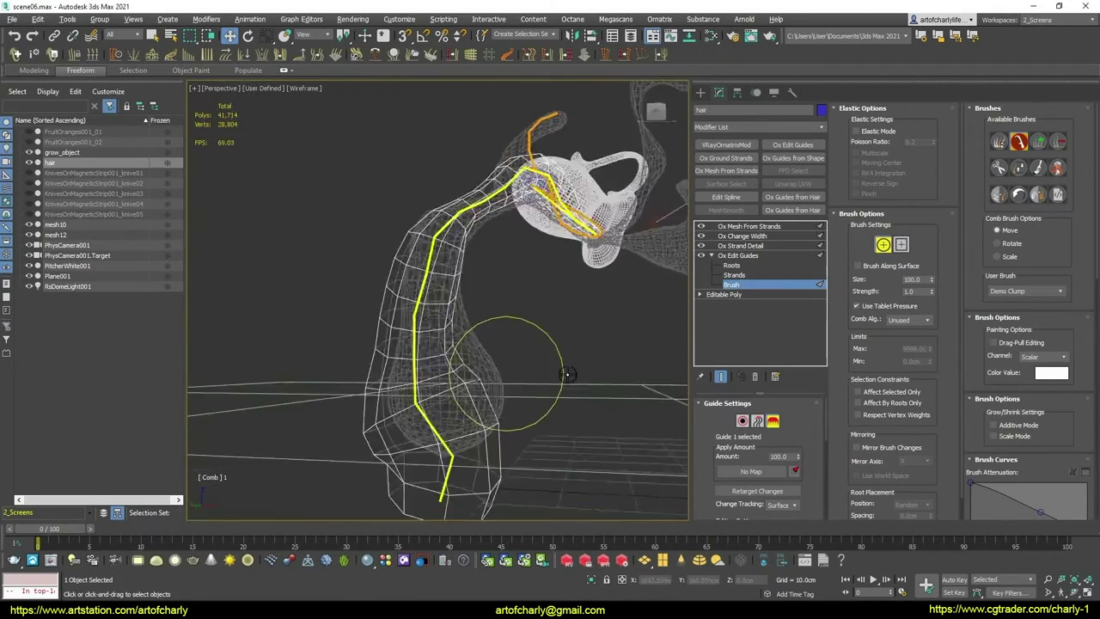
middle_click_drag(512, 248, 473, 312, "alt")
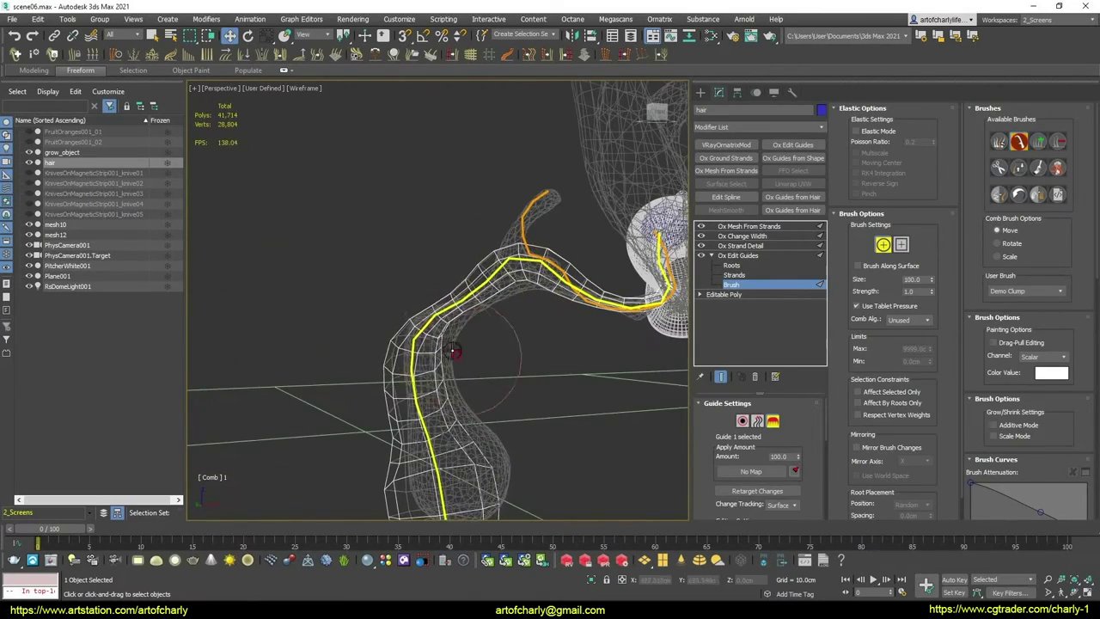
middle_click_drag(466, 311, 447, 348, "alt")
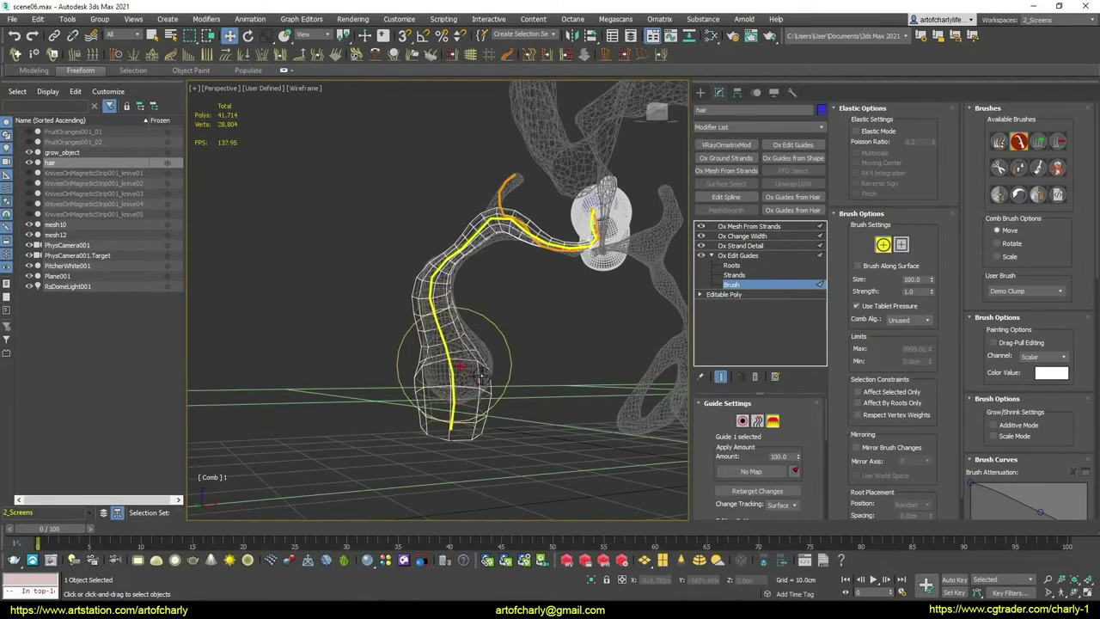
middle_click_drag(481, 375, 539, 394, "alt")
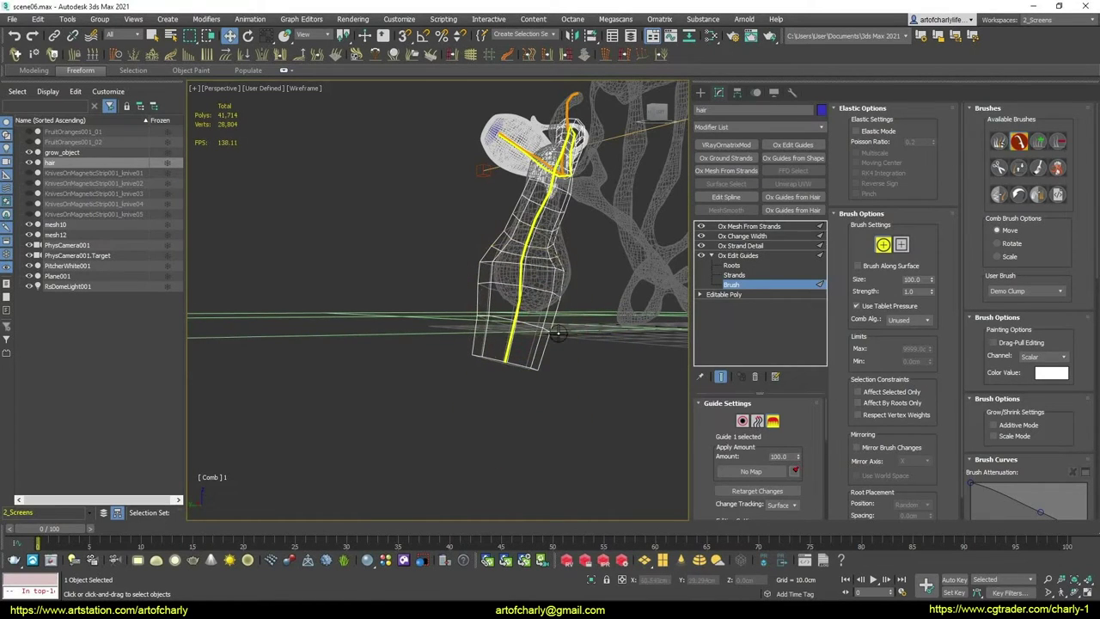
middle_click_drag(532, 284, 548, 310, "alt")
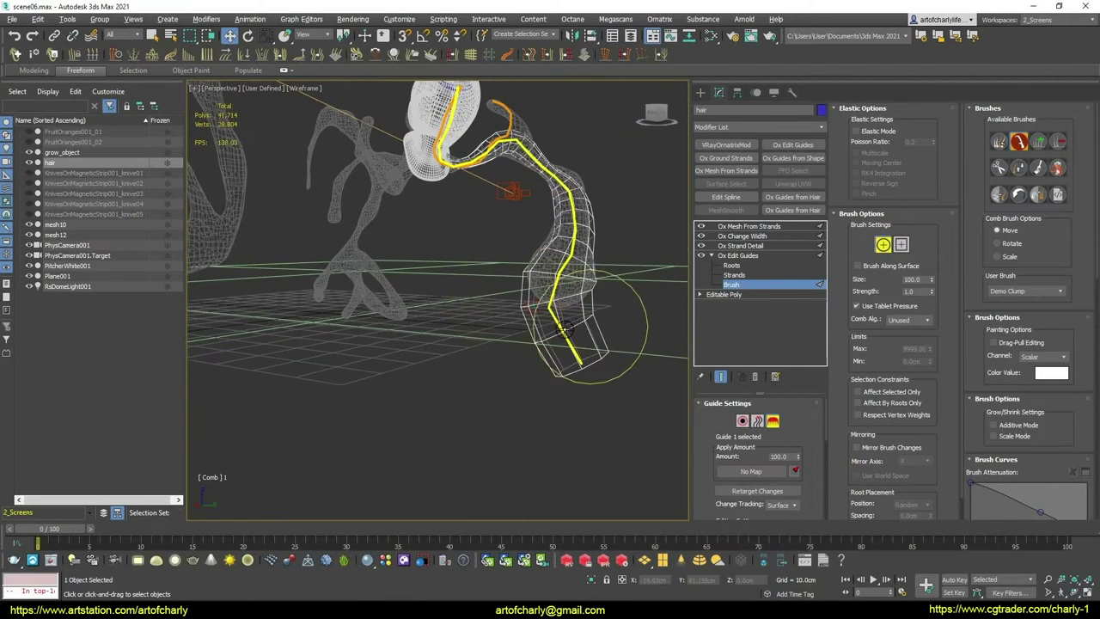
middle_click_drag(564, 329, 510, 384, "alt")
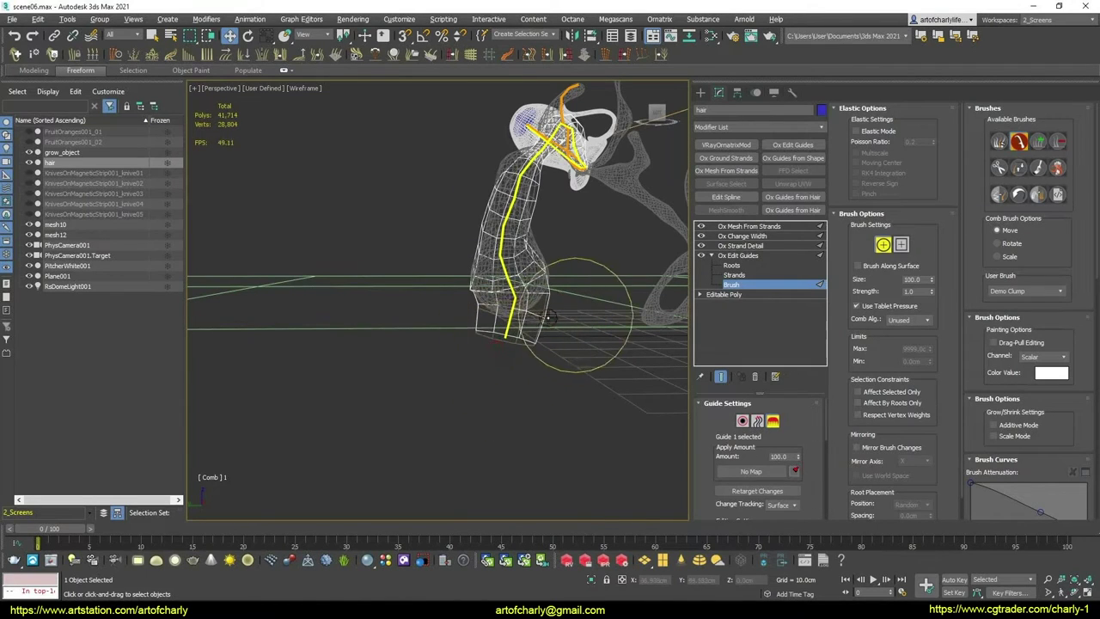
mouse_move(550, 317)
middle_mouse_down("alt")
mouse_move(493, 305)
mouse_move(507, 275)
middle_mouse_up("alt")
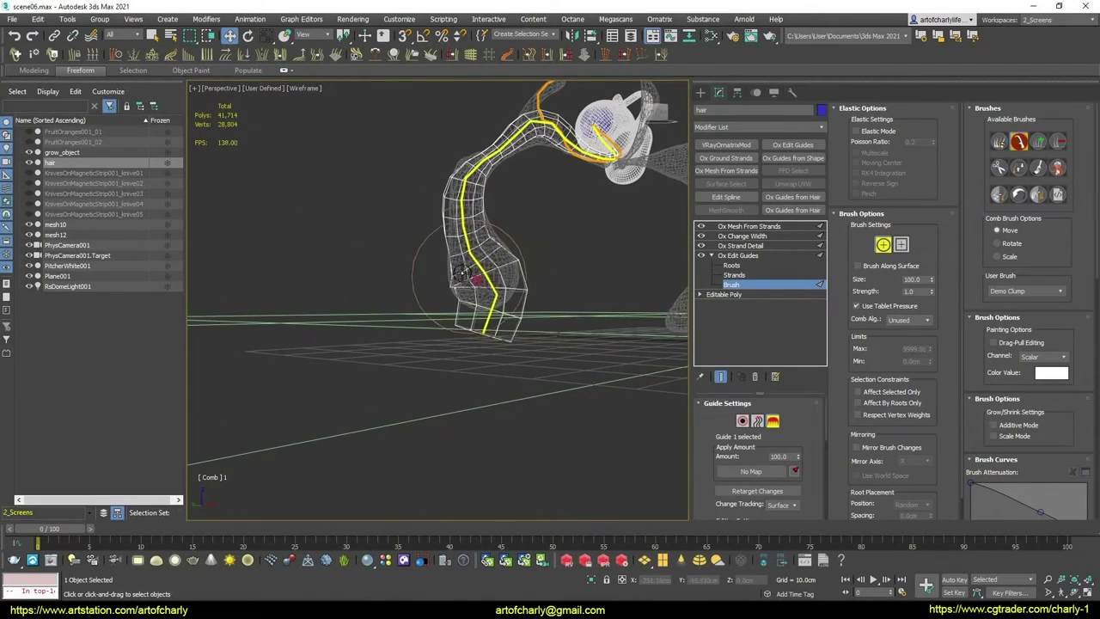
mouse_move(467, 344)
middle_mouse_down("alt")
mouse_move(528, 257)
mouse_move(491, 283)
mouse_move(543, 310)
mouse_move(497, 377)
mouse_move(533, 295)
mouse_move(481, 335)
mouse_move(524, 300)
mouse_move(478, 356)
middle_mouse_up("alt")
scroll(521, 344, "up", 3)
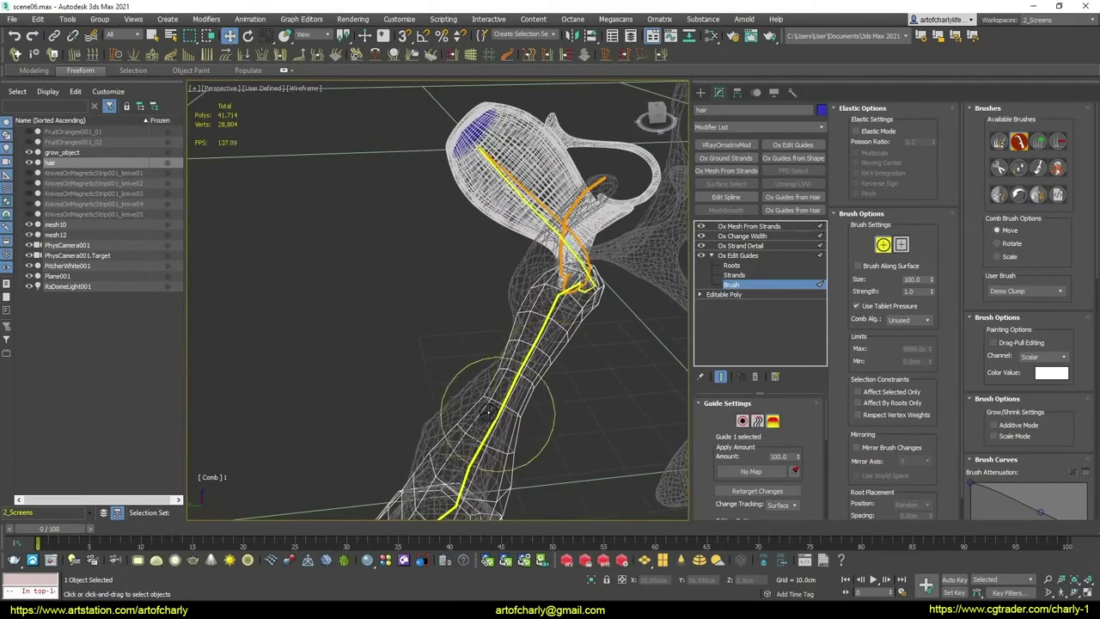
mouse_move(422, 424)
middle_mouse_down("alt")
mouse_move(404, 343)
mouse_move(491, 363)
mouse_move(467, 270)
middle_mouse_up("alt")
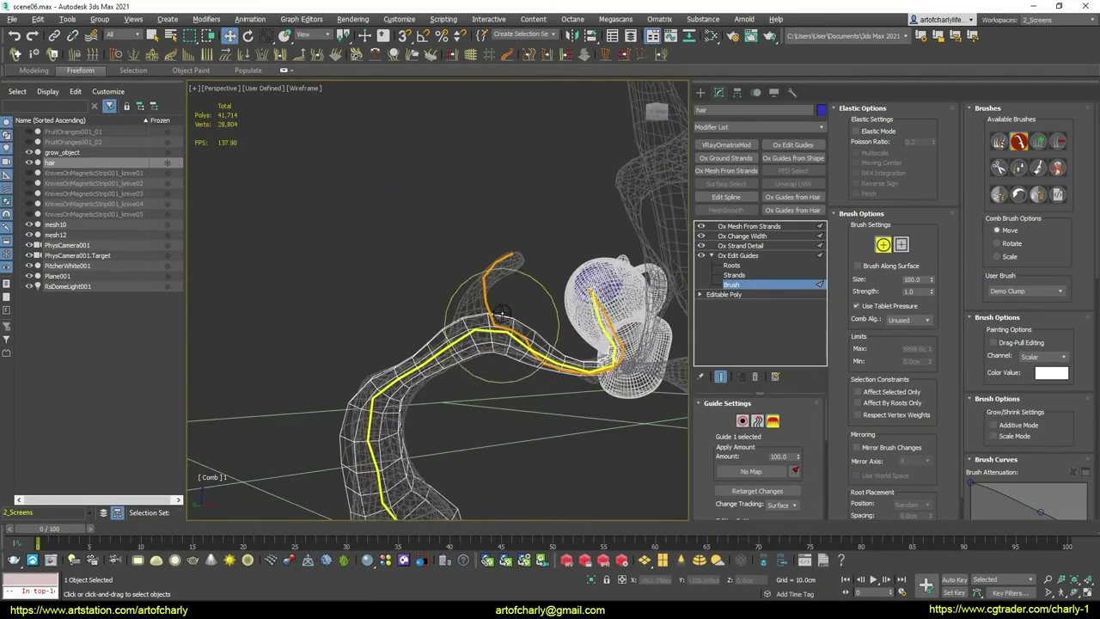
Switch Ox Edit Guides from Brush mode to the Roots sub-level
key("q")
mouse_move(530, 293)
middle_mouse_down("alt")
mouse_move(529, 314)
mouse_move(508, 283)
mouse_move(509, 293)
middle_mouse_up("alt")
key("1")
key("w")
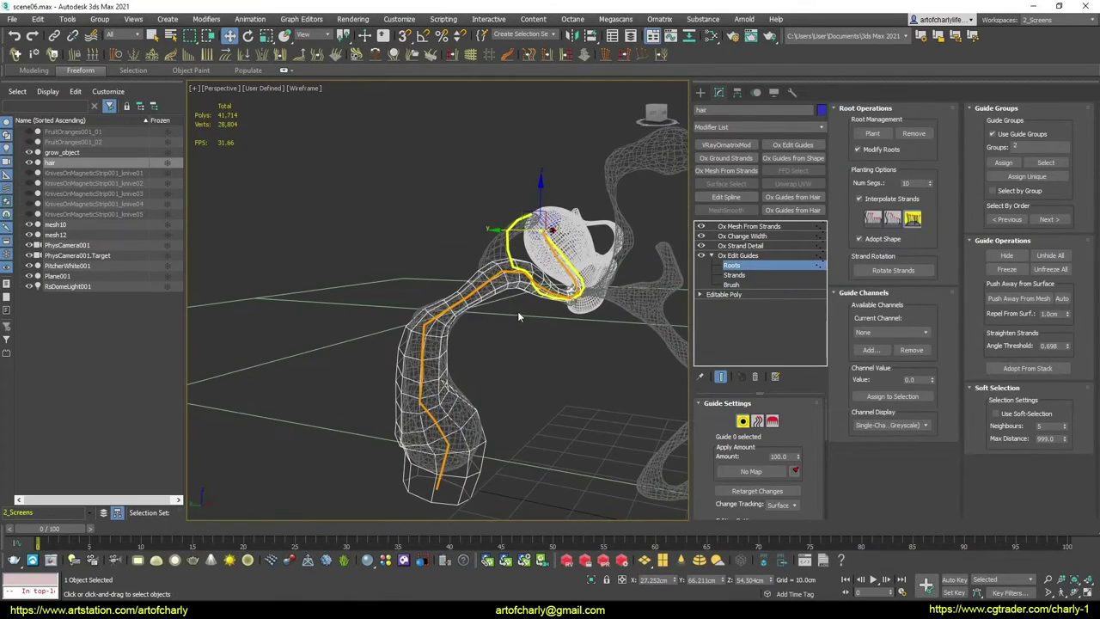
Switch the Perspective viewport from wireframe back to Default Shading
mouse_move(518, 335)
middle_mouse_down("alt")
mouse_move(498, 334)
mouse_move(537, 381)
mouse_move(547, 318)
mouse_move(523, 342)
mouse_move(520, 315)
mouse_move(533, 316)
middle_mouse_up("alt")
key("F3")
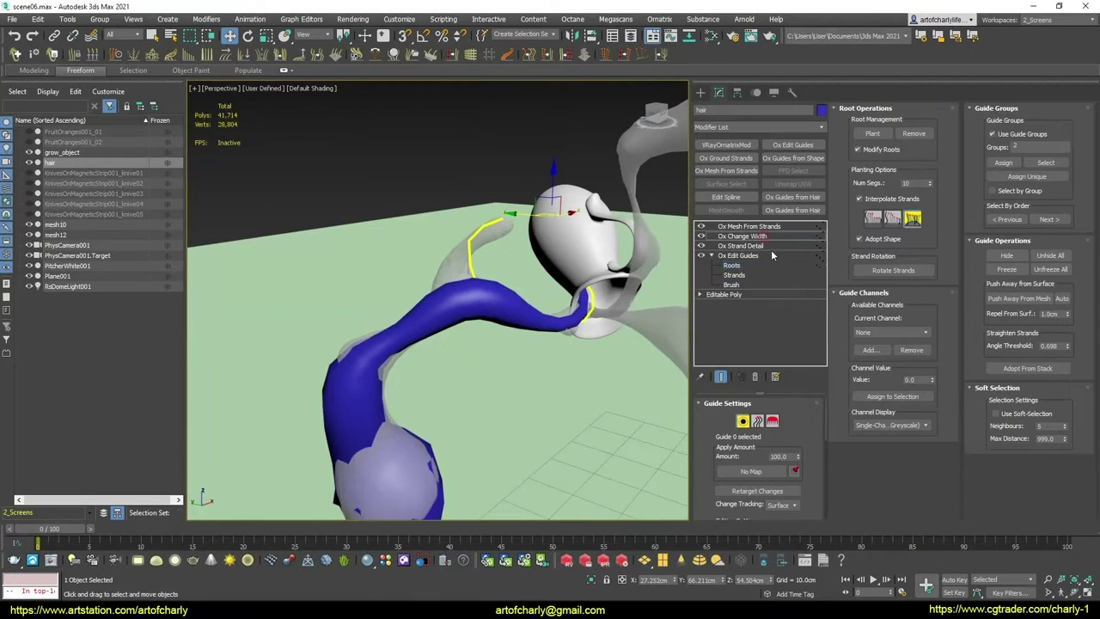
Copy the Ox Change Width modifier in the hair's modifier stack
left_click(744, 235)
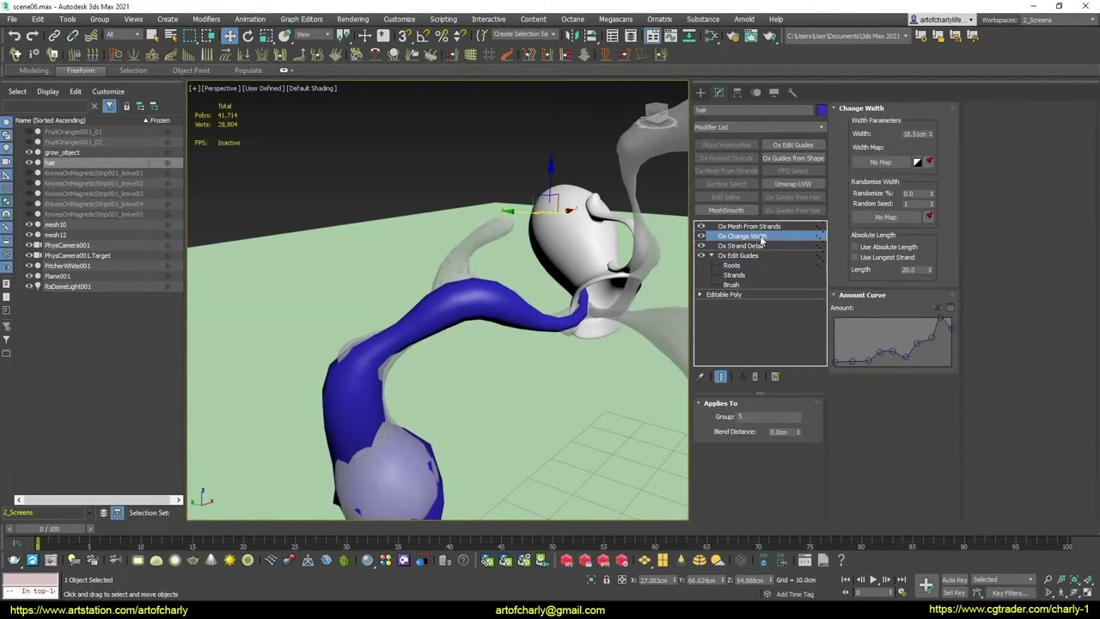
right_click(761, 240)
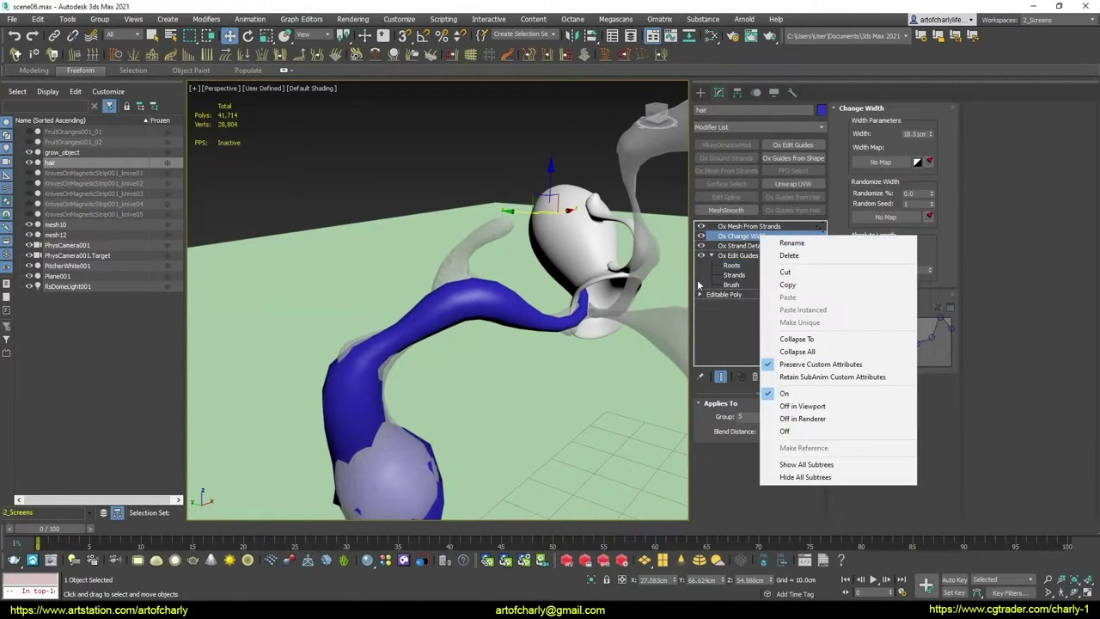
left_click(790, 286)
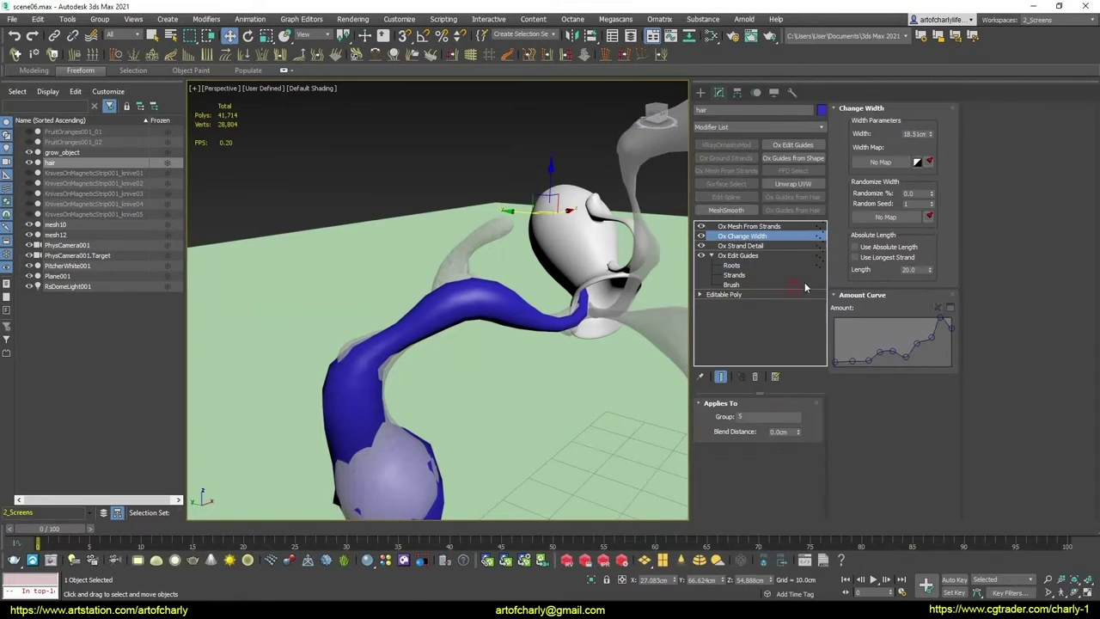
right_click(777, 246)
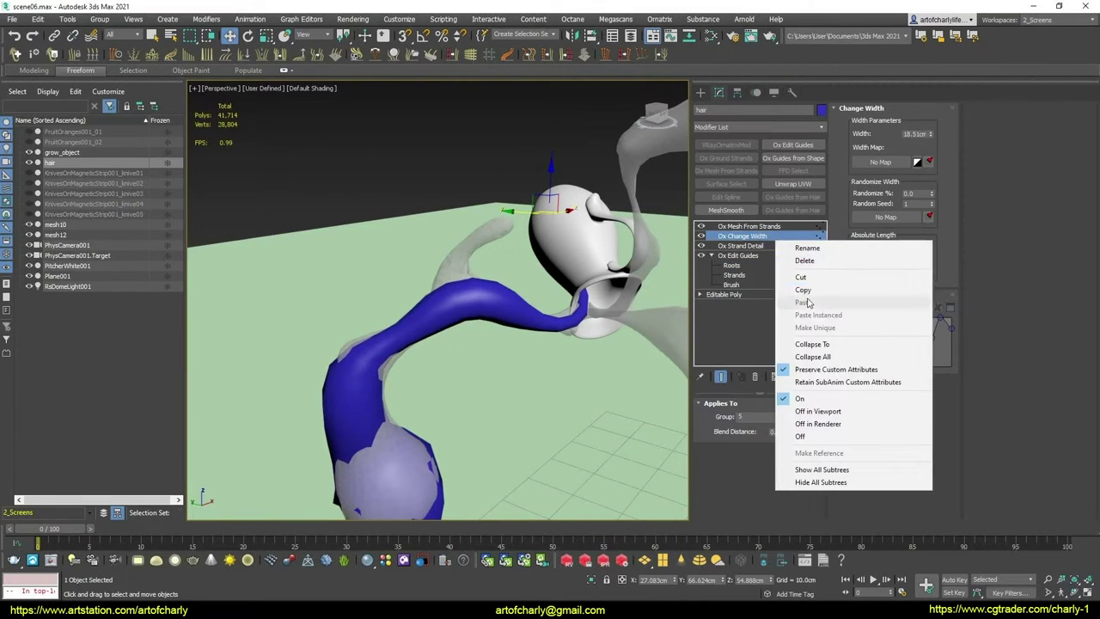
left_click(801, 292)
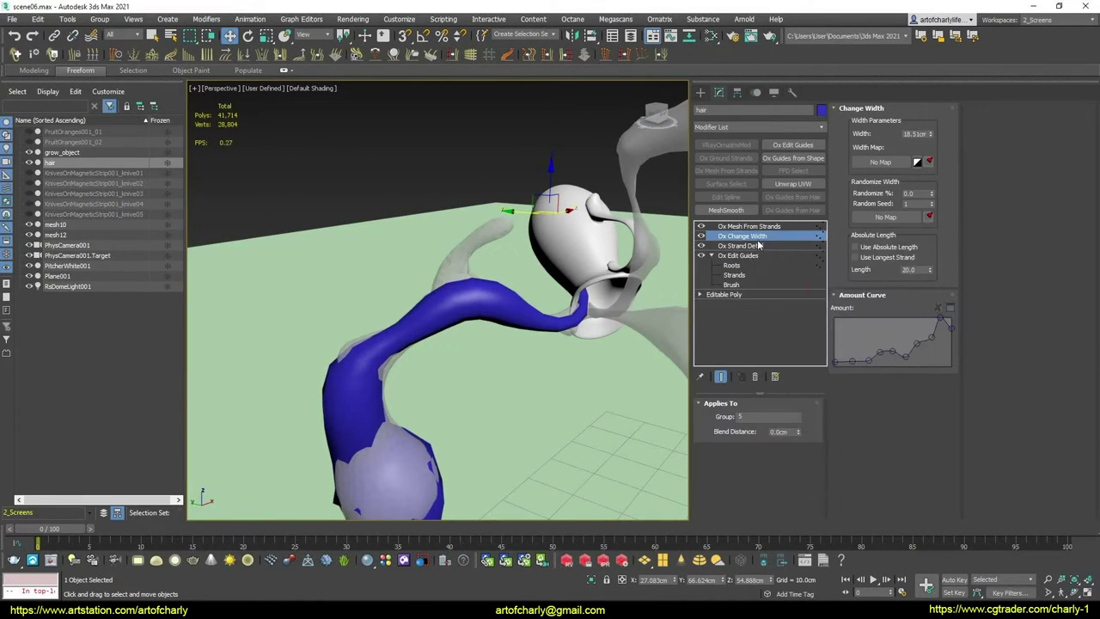
right_click(758, 237)
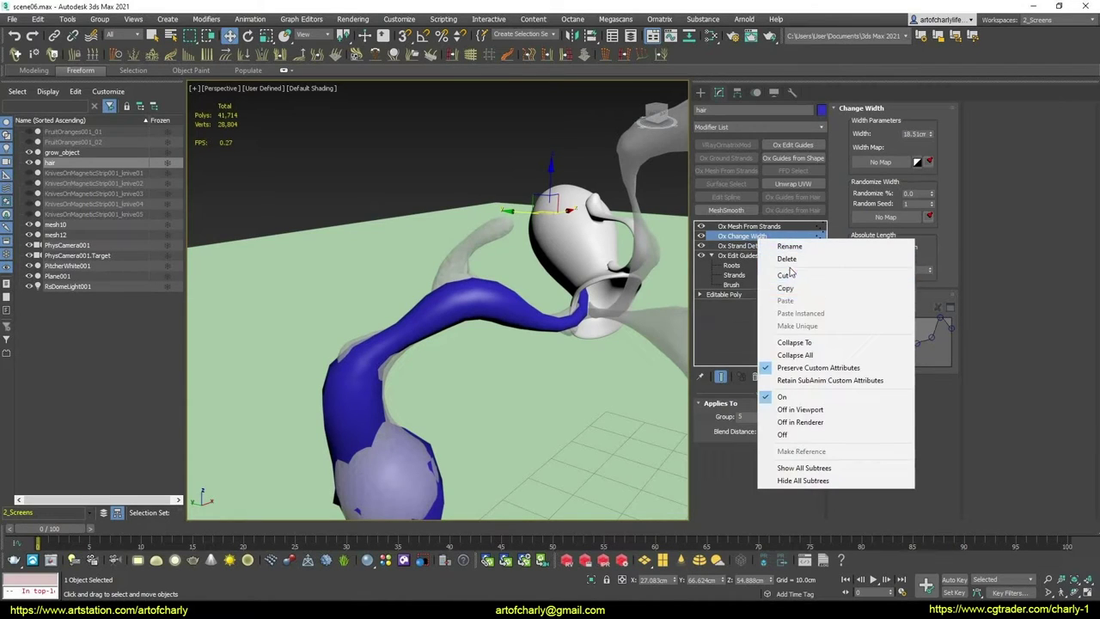
left_click(748, 226)
Turn off Ox Mesh From Strands, paste into the stack, and delete the extra Ox Strand Detail copy
left_click(701, 226)
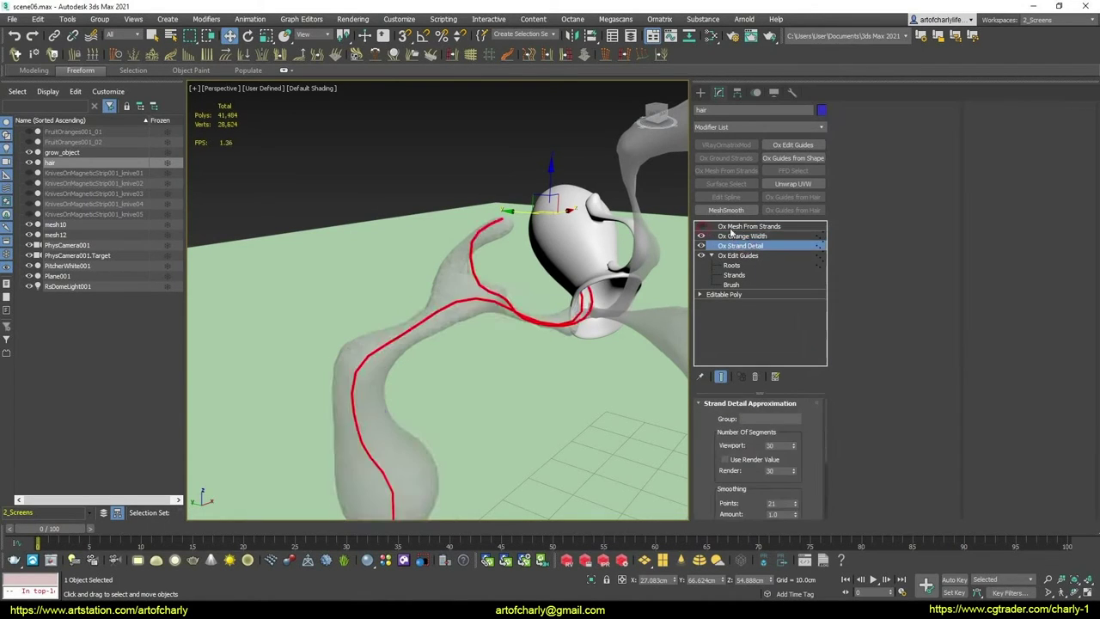
left_click(760, 237)
right_click(765, 241)
left_click(792, 296)
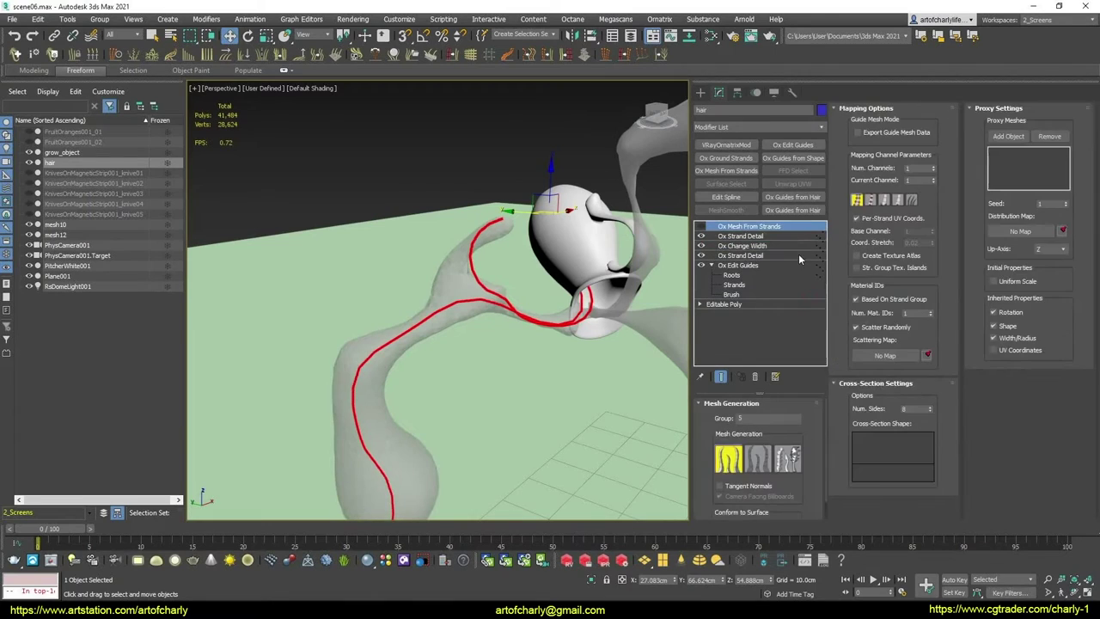
left_click(746, 246)
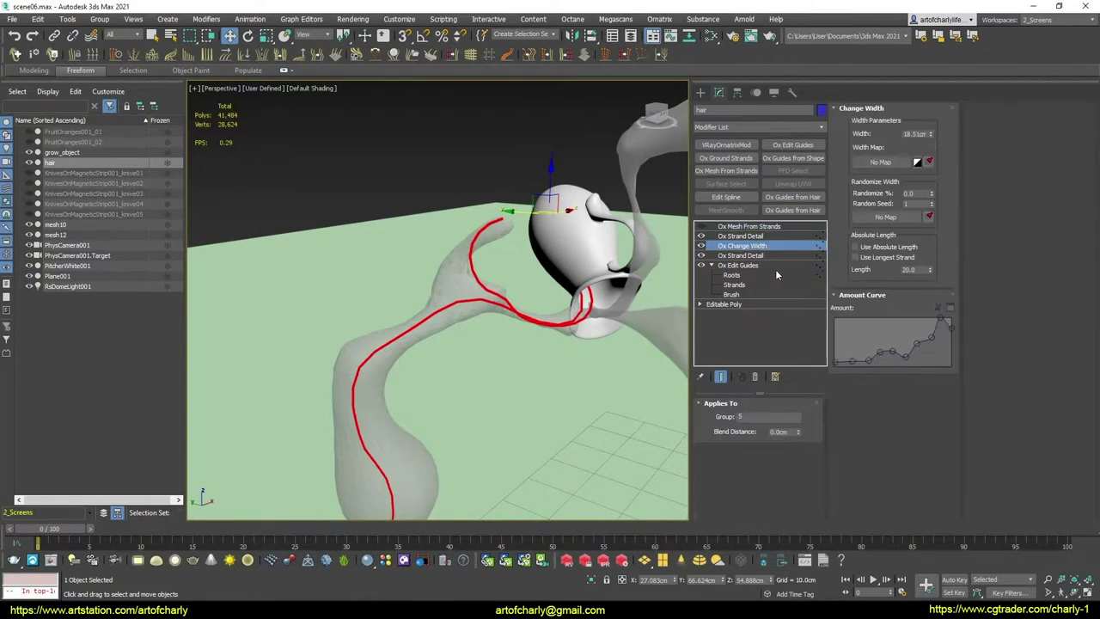
left_click(744, 236)
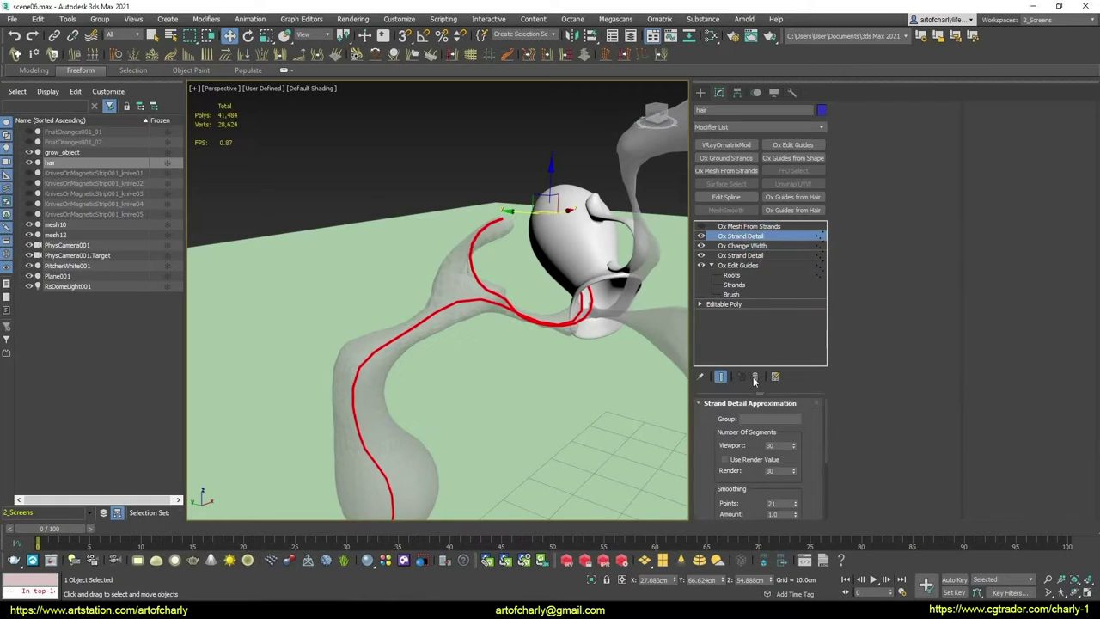
left_click(754, 377)
Paste a second Ox Change Width, target strand group 2, and apply the Full amount curve preset
right_click(754, 241)
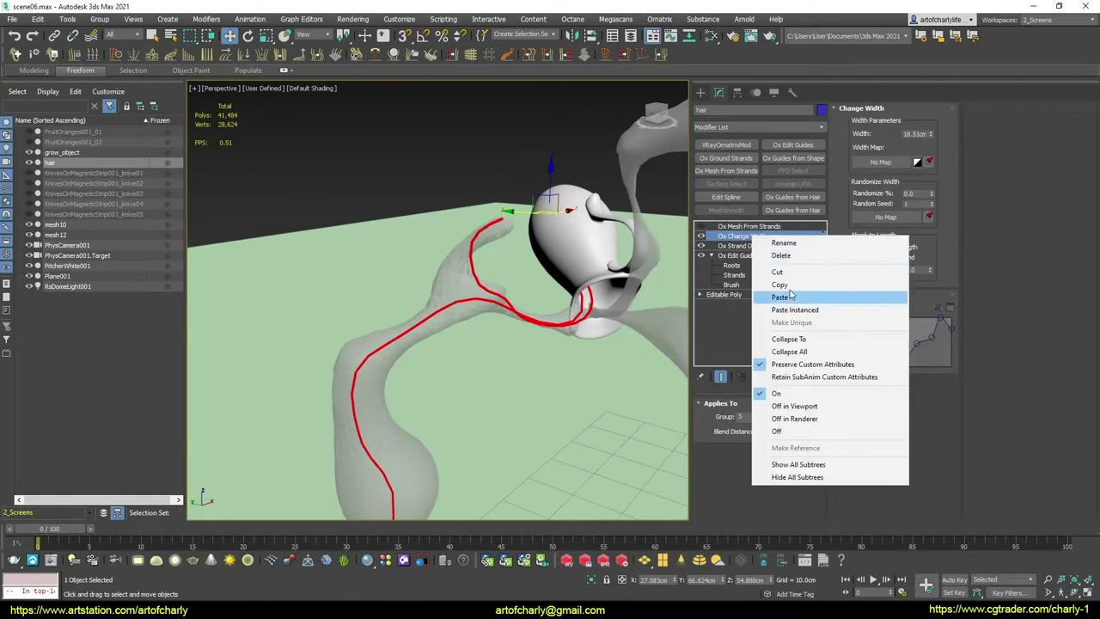
left_click(756, 239)
right_click(756, 237)
left_click(783, 296)
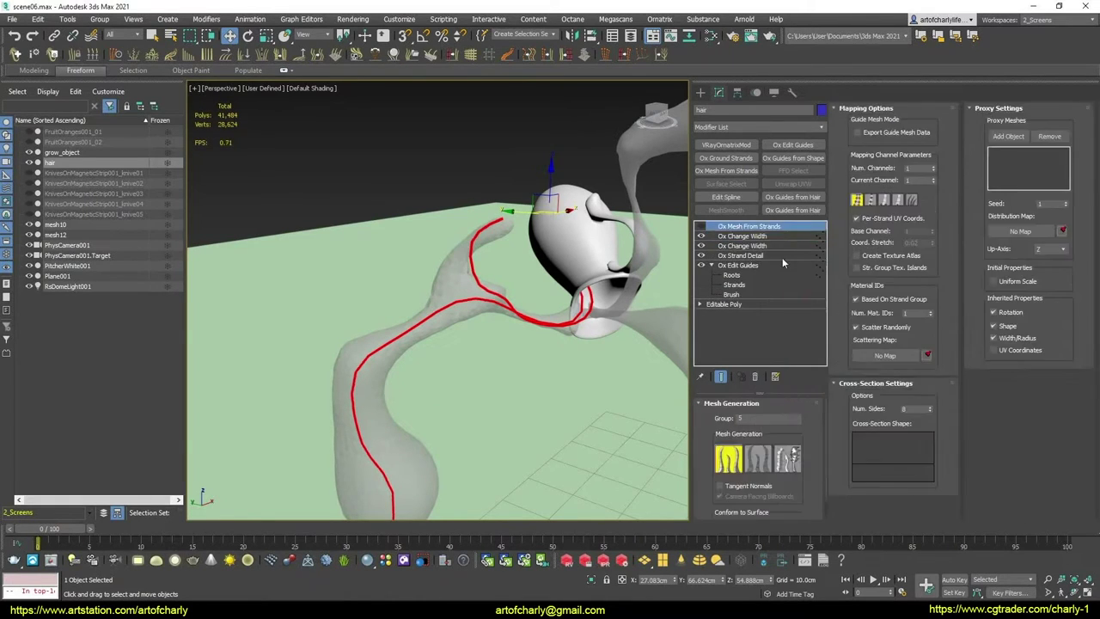
left_click(756, 237)
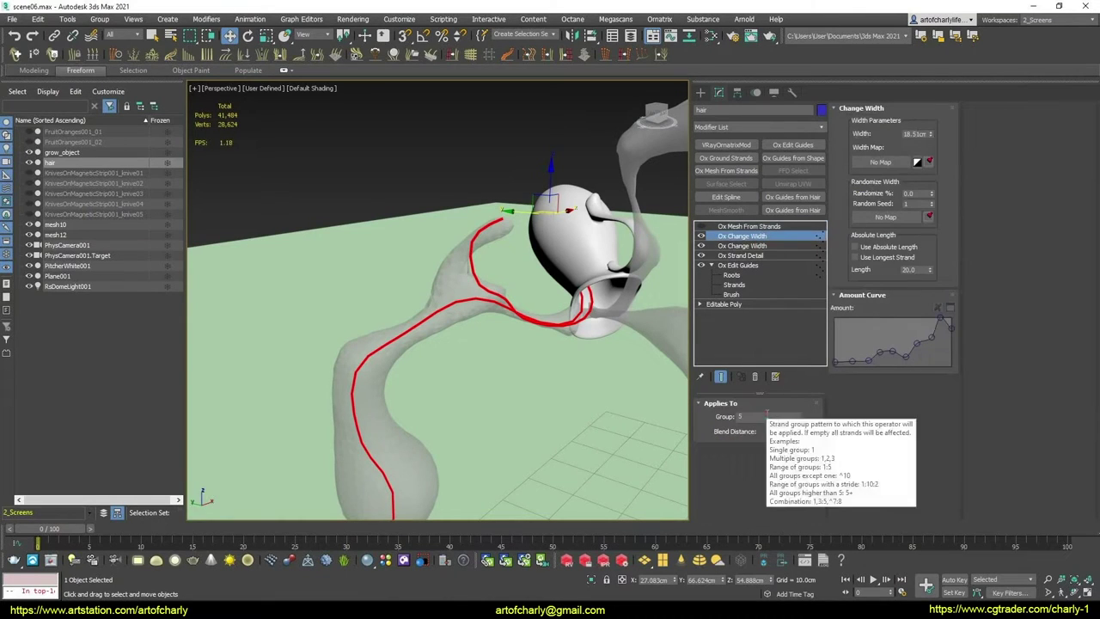
left_click(760, 417)
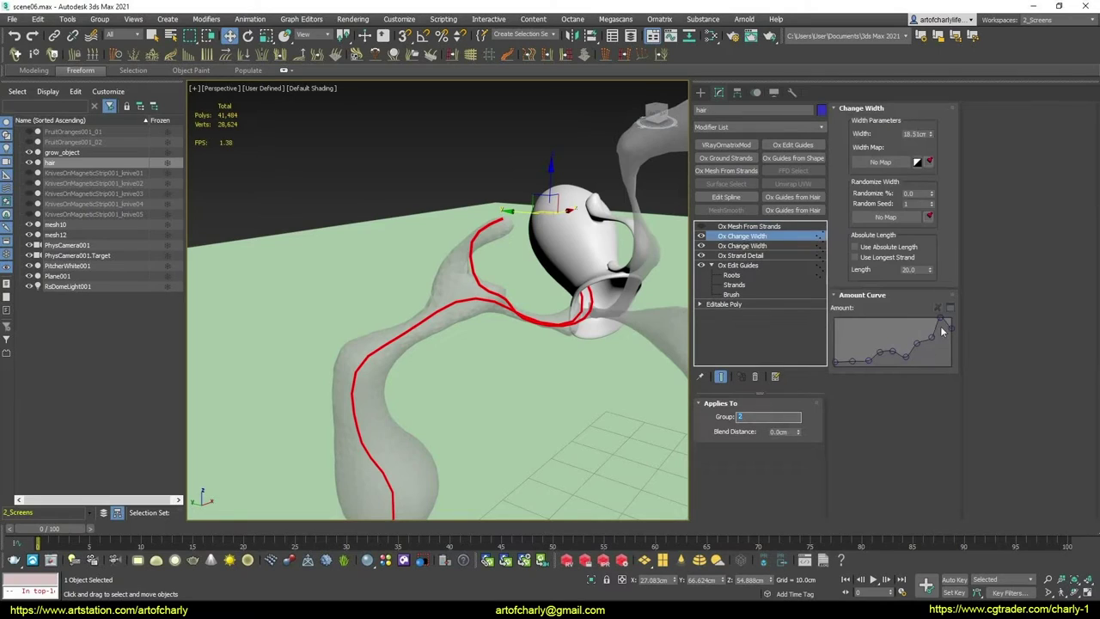
right_click(882, 325)
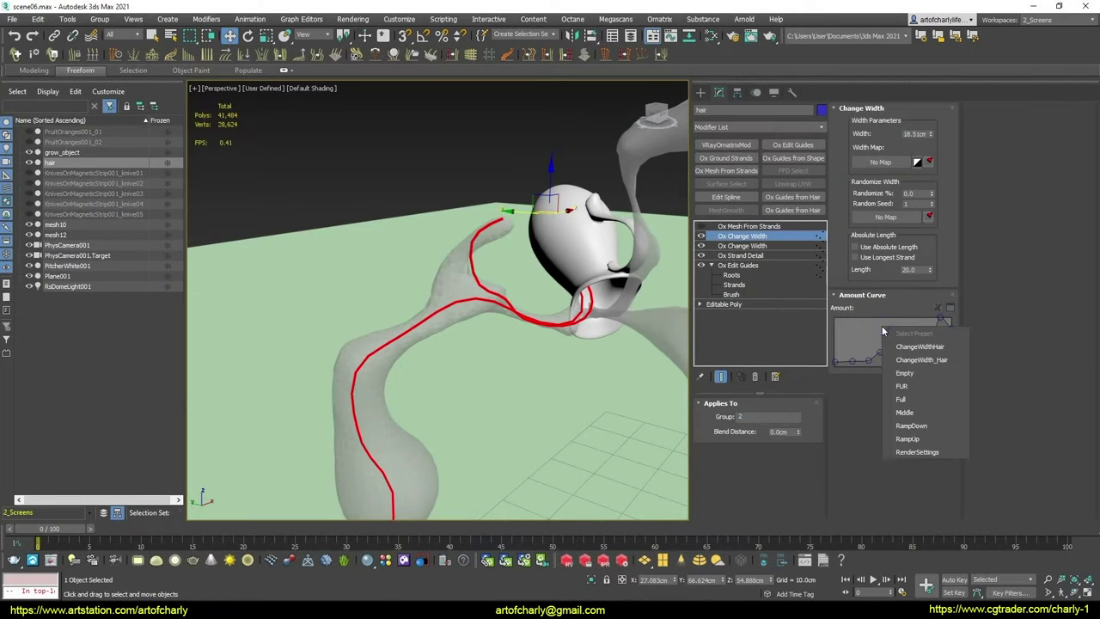
left_click(917, 398)
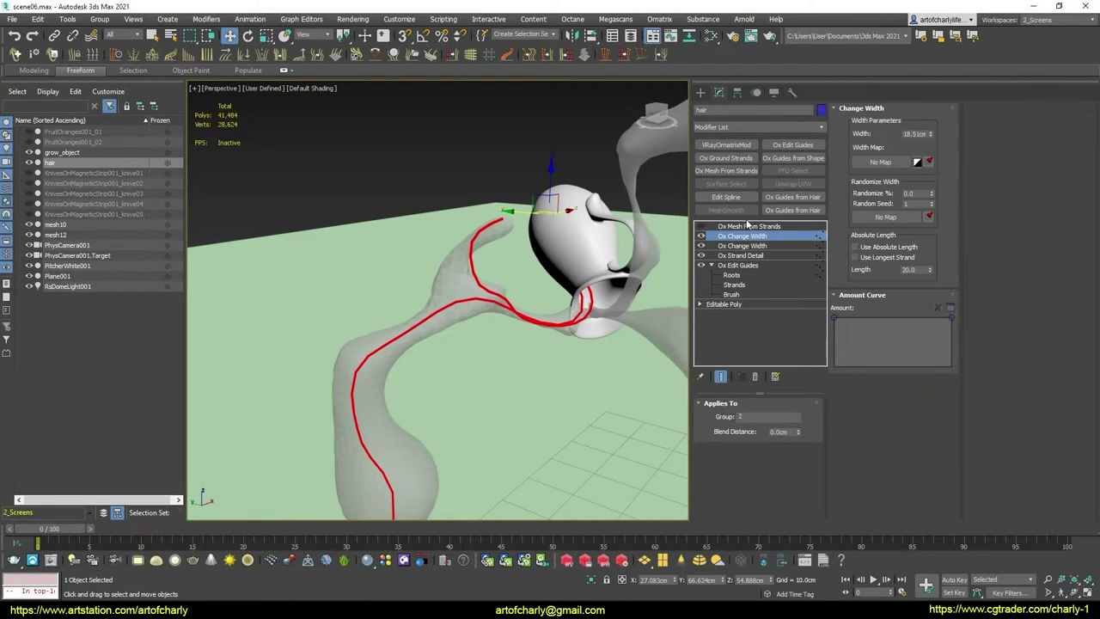
Disable the original Ox Mesh From Strands and paste a second copy with its own strand group
left_click(747, 226)
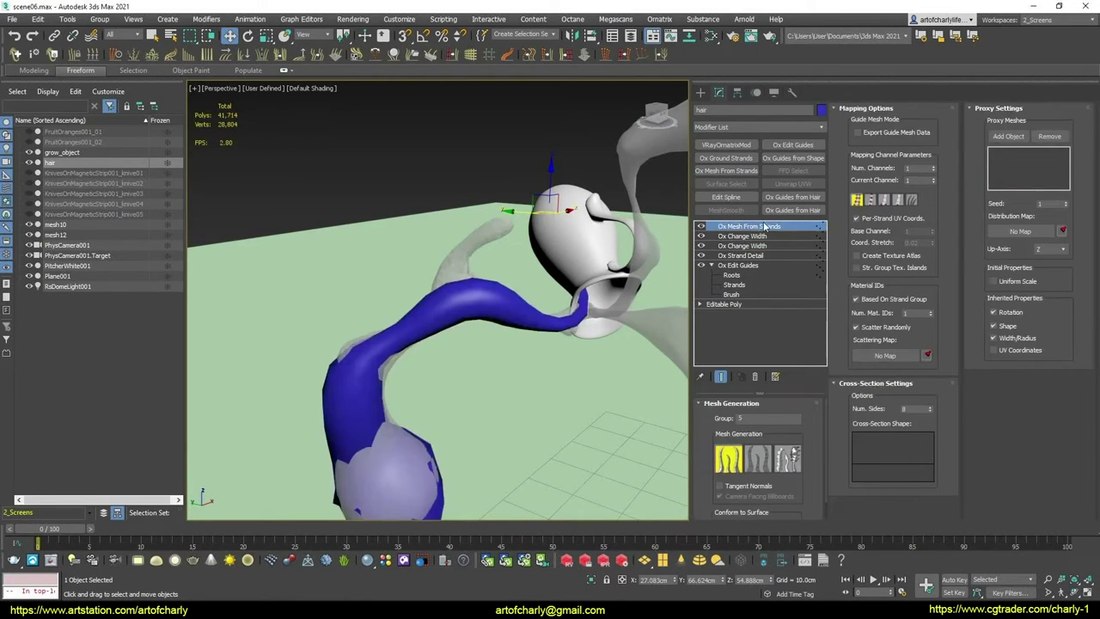
right_click(764, 226)
key("Escape")
right_click(764, 227)
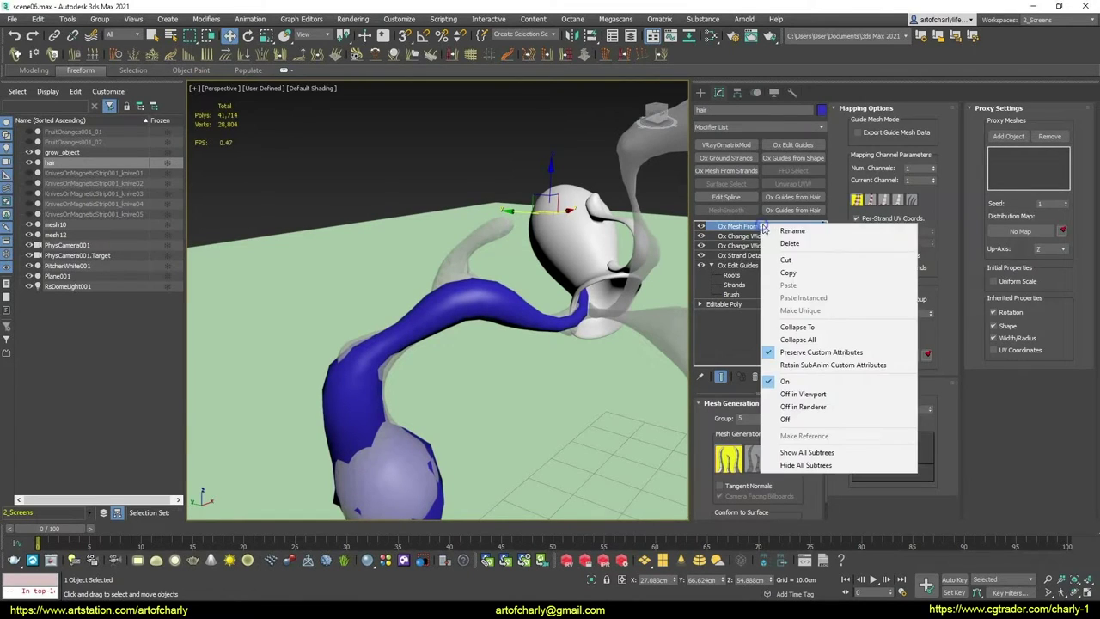
key("Escape")
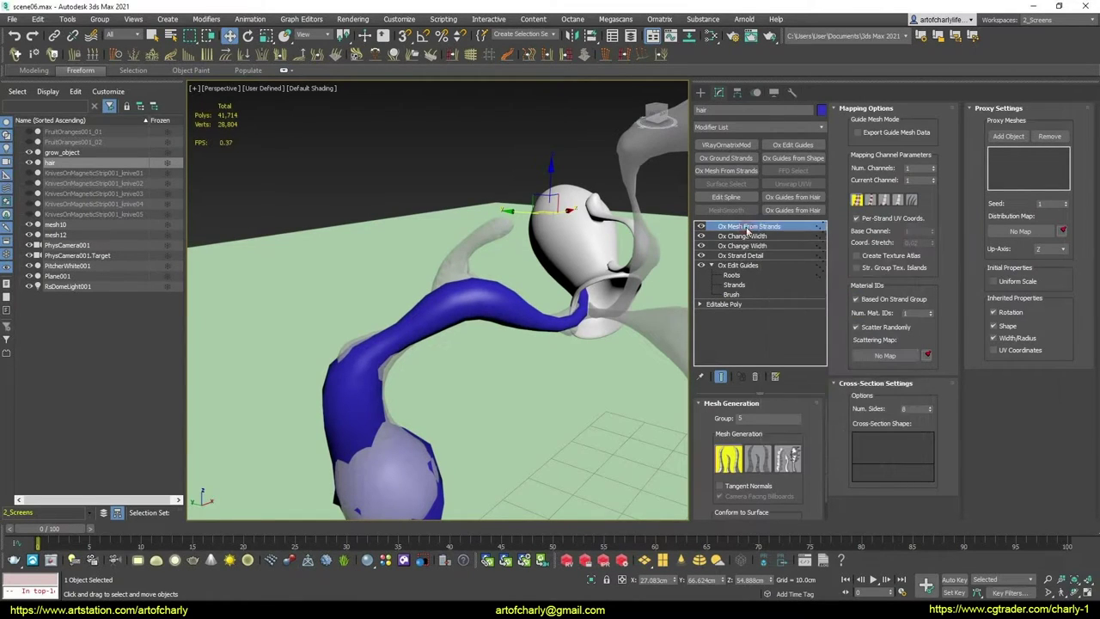
left_click(701, 226)
right_click(754, 226)
left_click(796, 285)
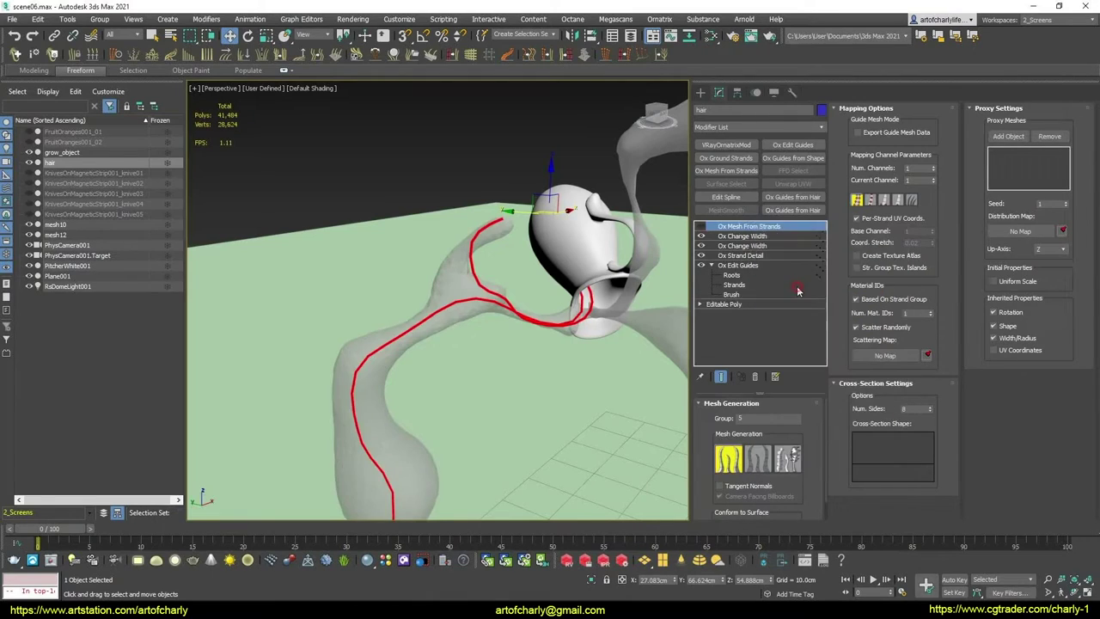
left_click(765, 419)
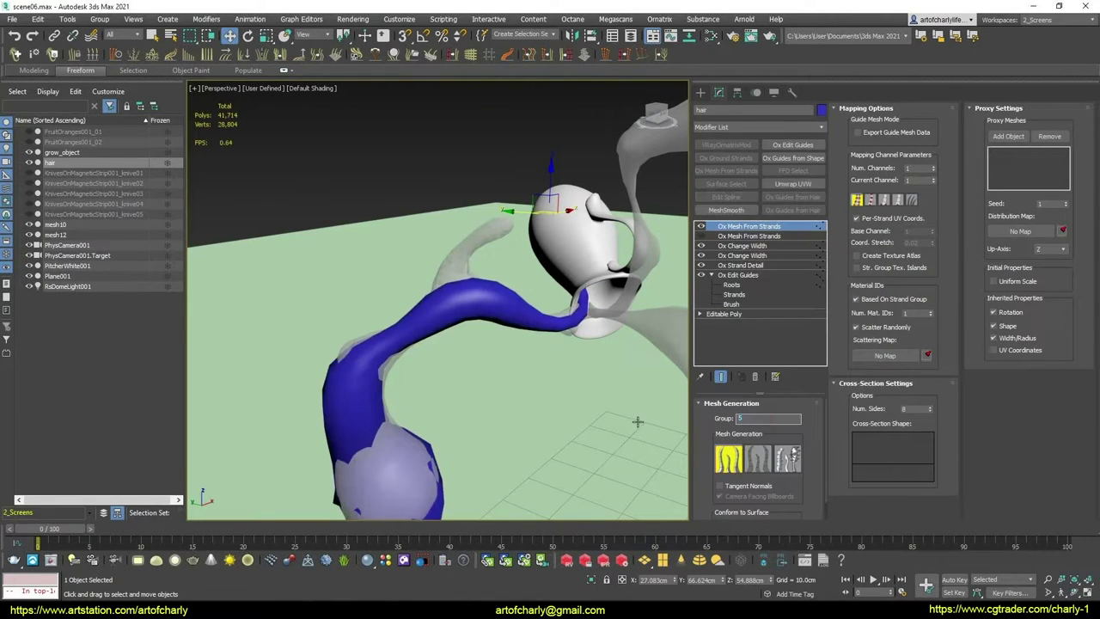
type("1")
key("Return")
Delete the extra Ox Mesh From Strands and review both Ox Change Width modifiers
middle_click_drag(533, 309, 526, 290, "alt")
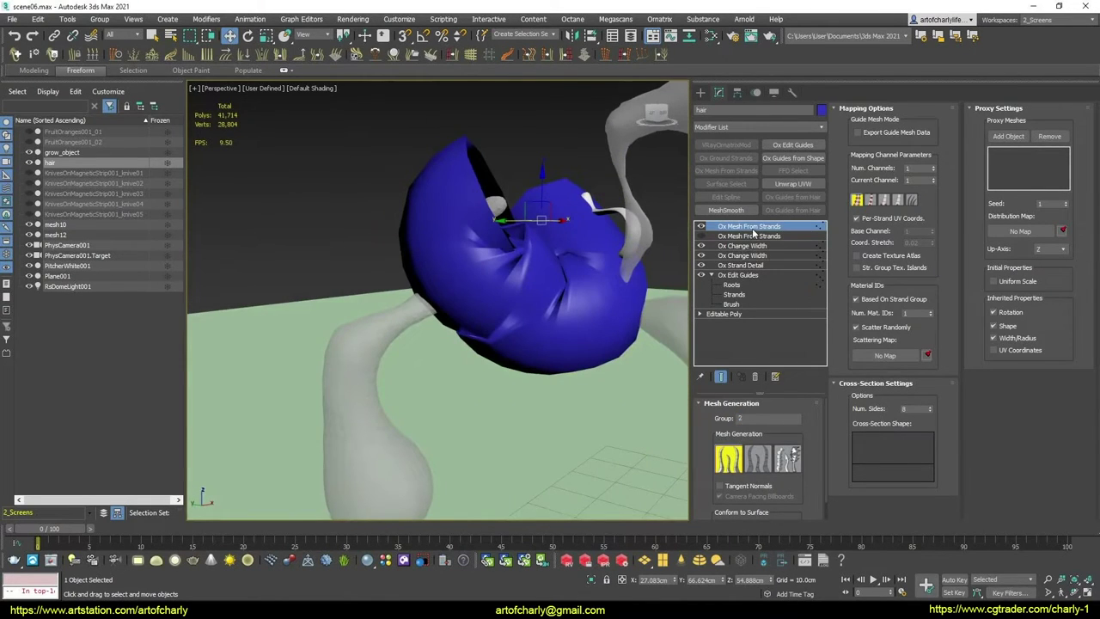
right_click(753, 232)
left_click(797, 248)
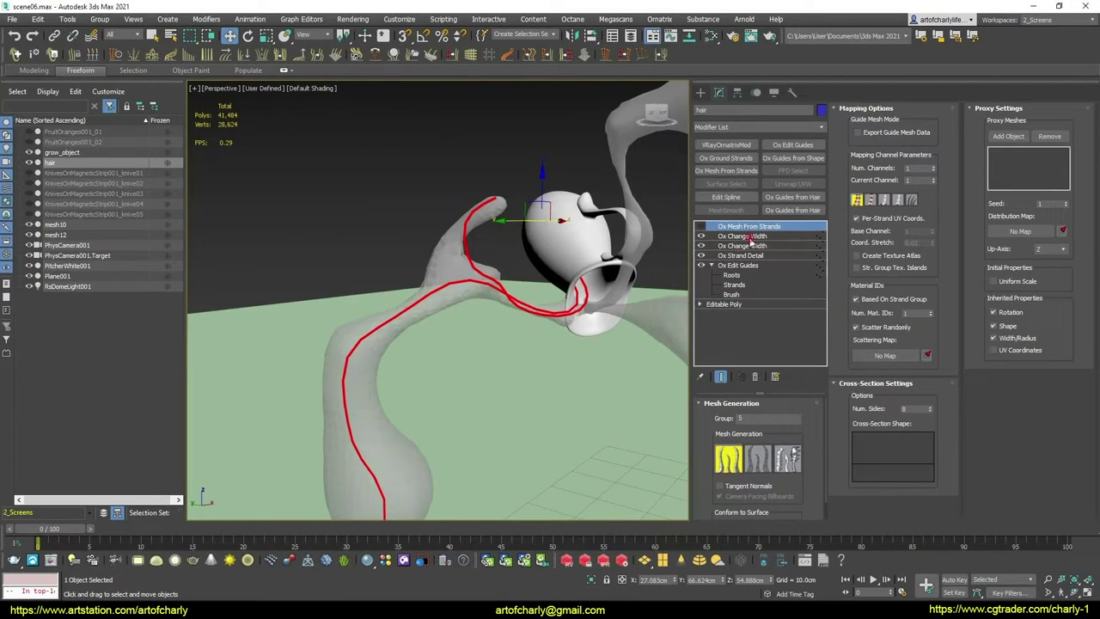
left_click(747, 237)
left_click(739, 227)
left_click(756, 236)
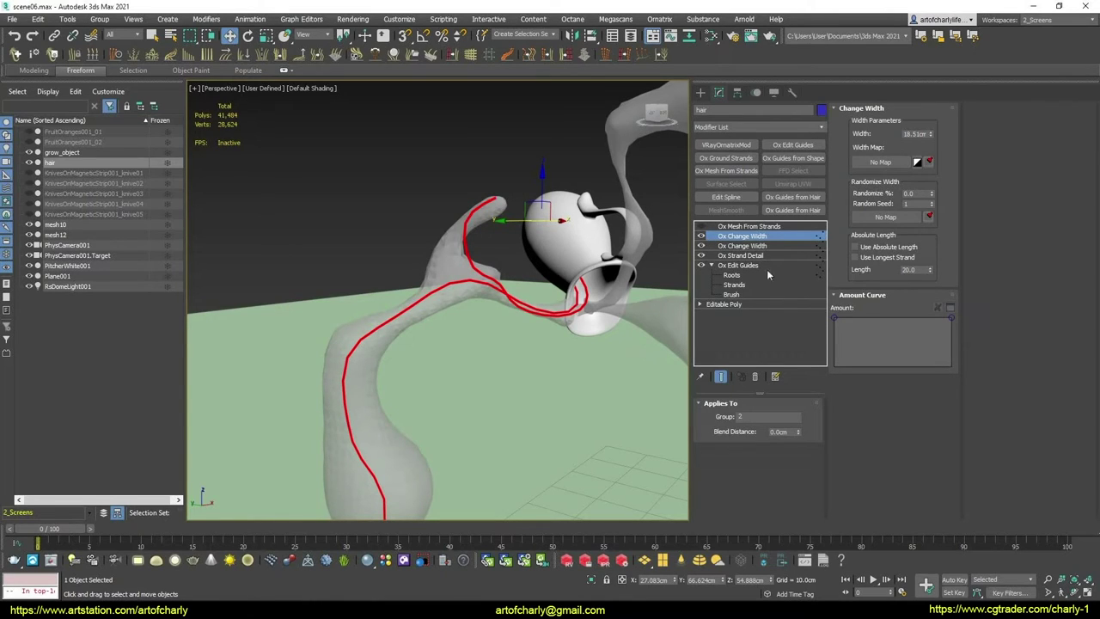
Cut Ox Mesh From Strands out of the hair's modifier stack
left_click(771, 226)
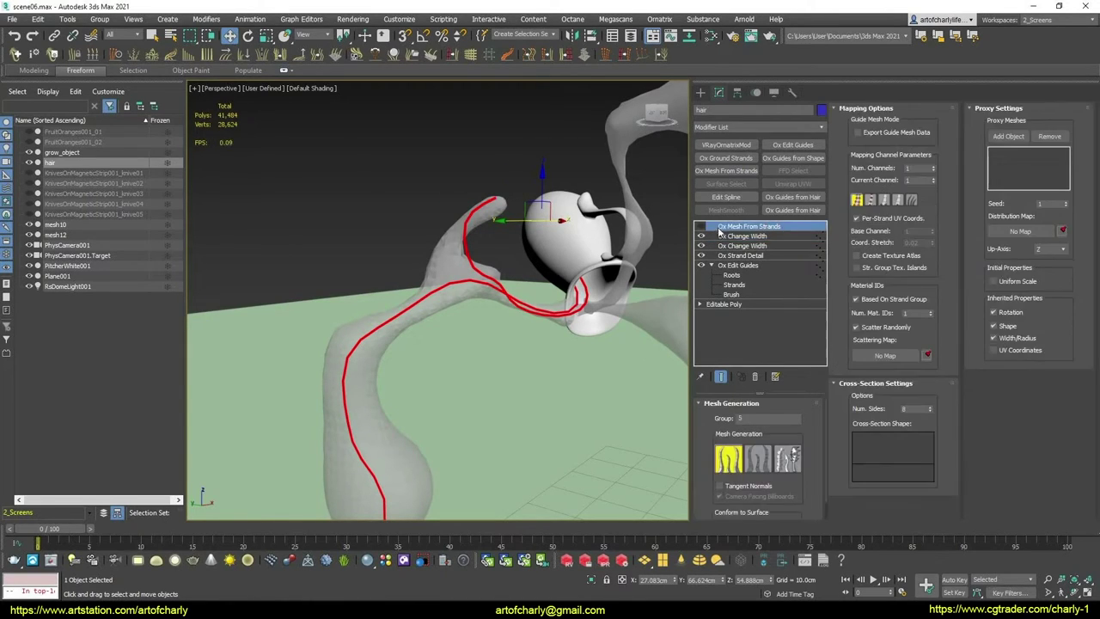
left_click(761, 238)
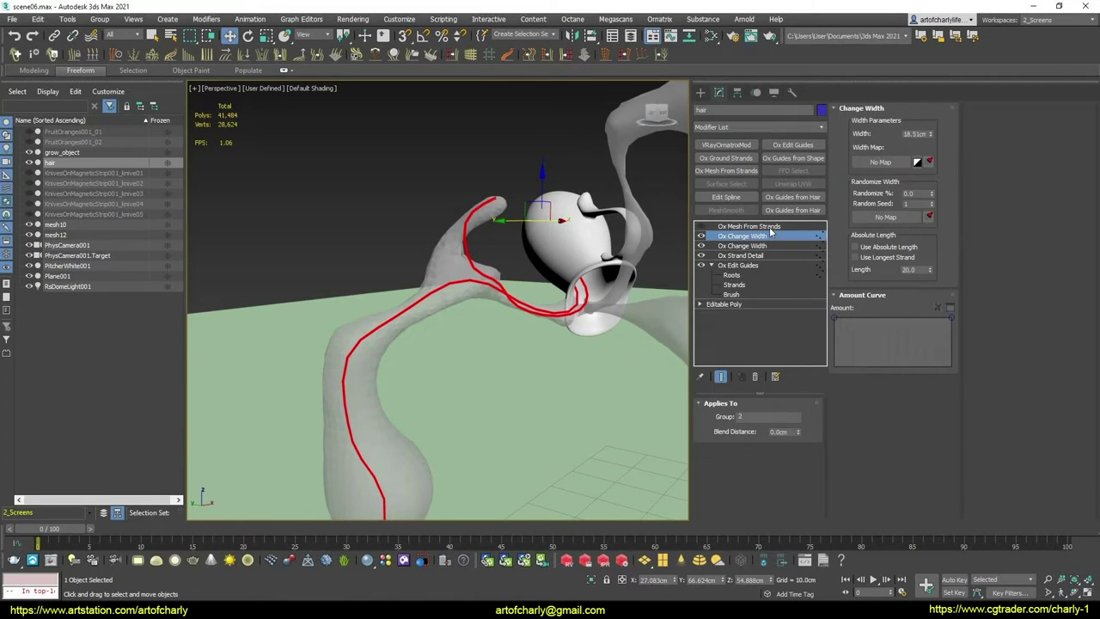
left_click(769, 226)
right_click(754, 226)
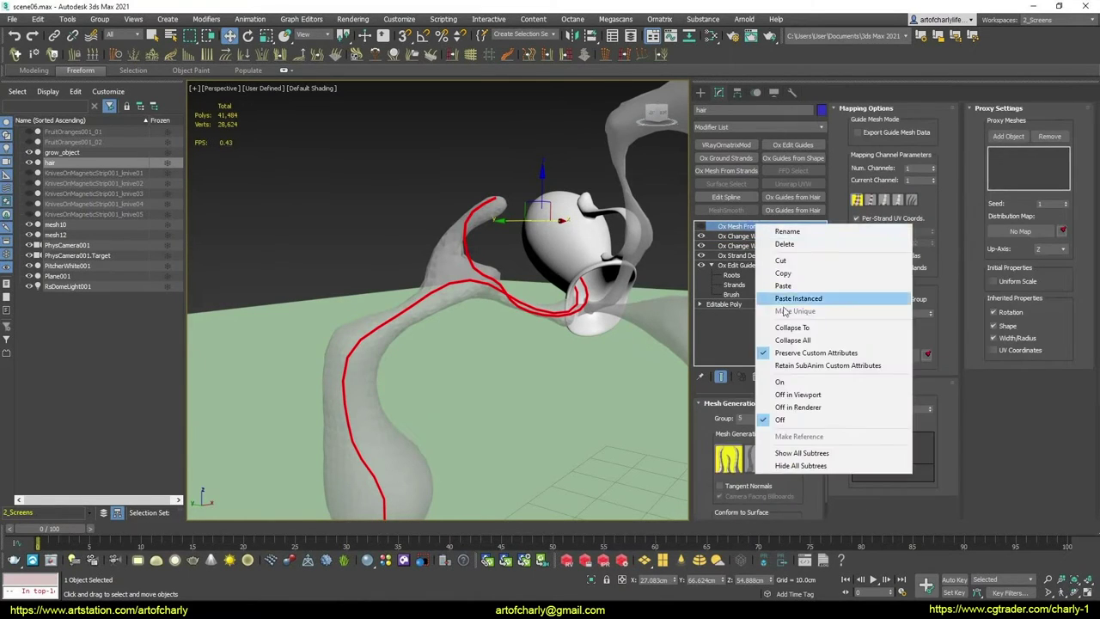
left_click(732, 231)
right_click(743, 226)
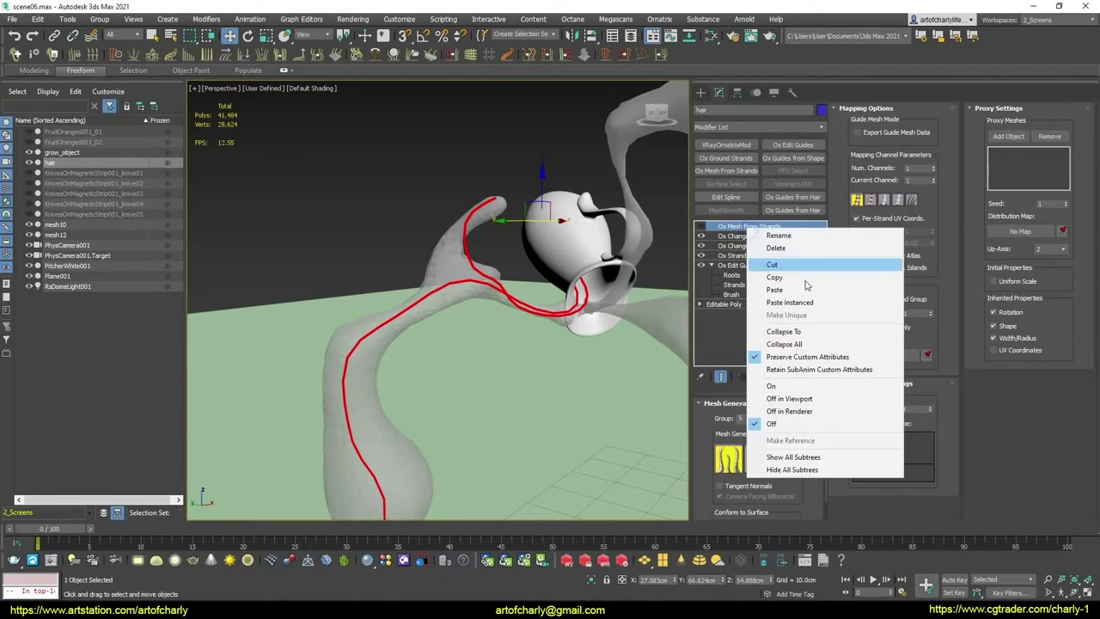
left_click(773, 247)
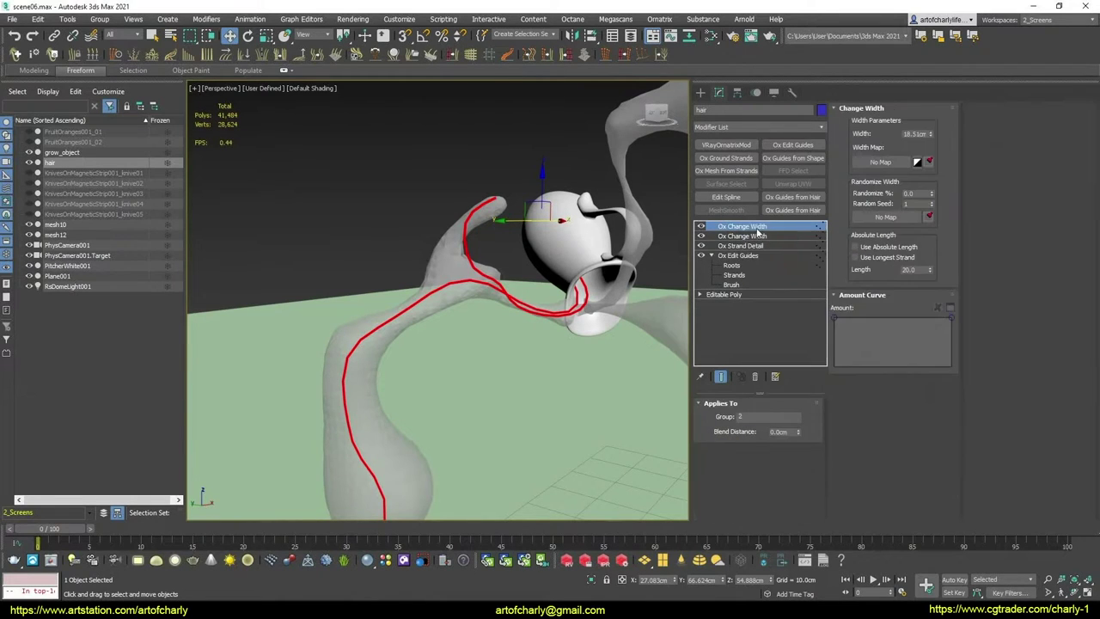
Delete both Ox Change Width modifiers and collapse Ox Edit Guides
right_click(758, 229)
left_click(773, 246)
right_click(744, 227)
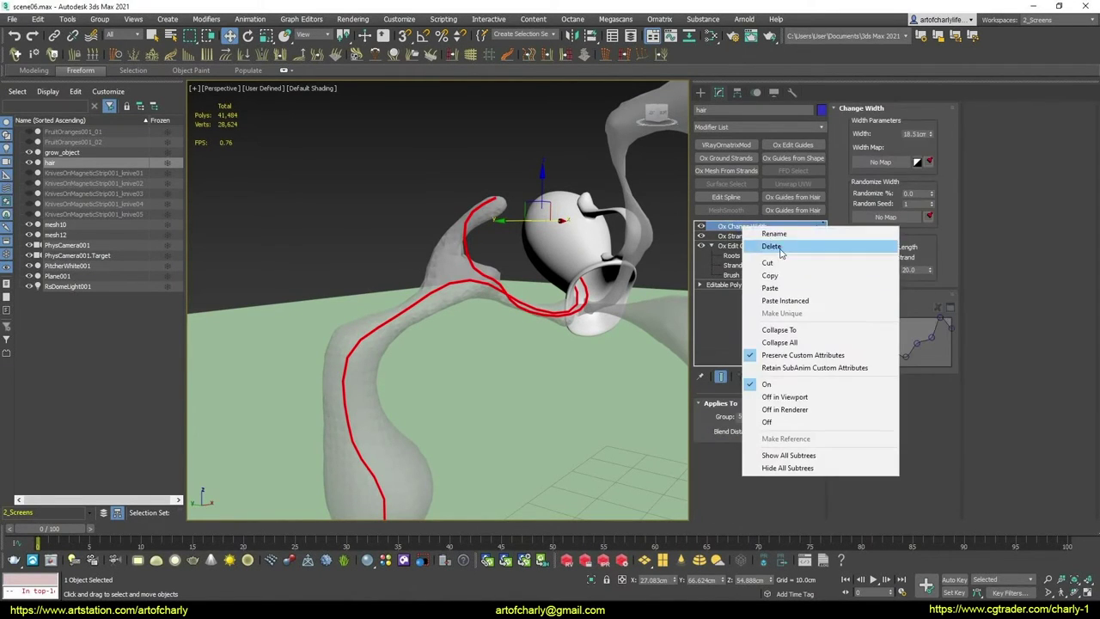
left_click(772, 246)
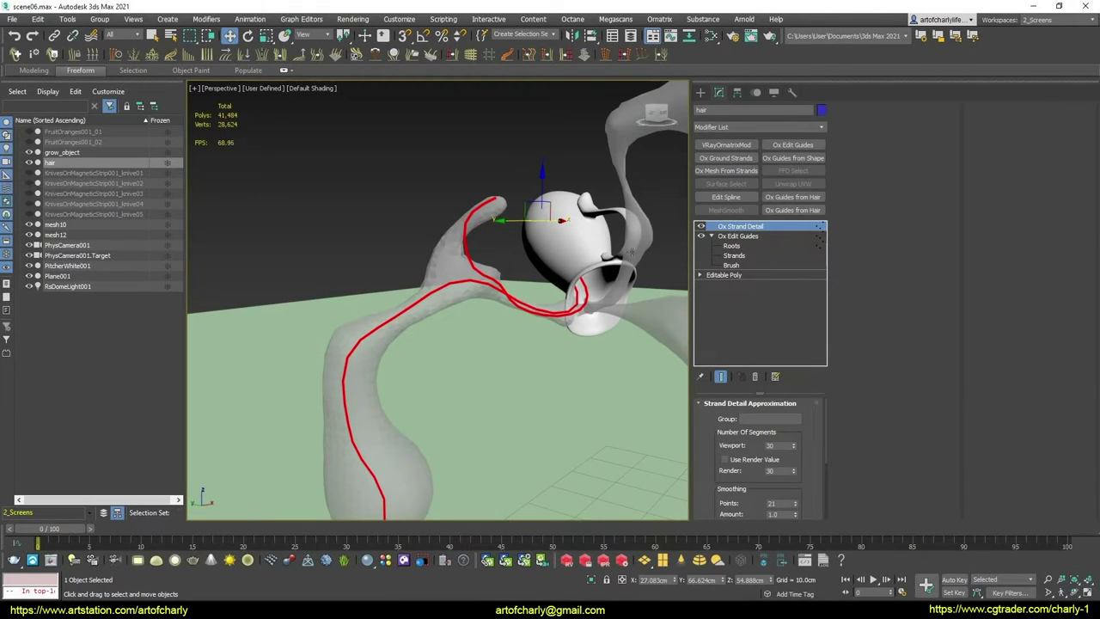
left_click(710, 235)
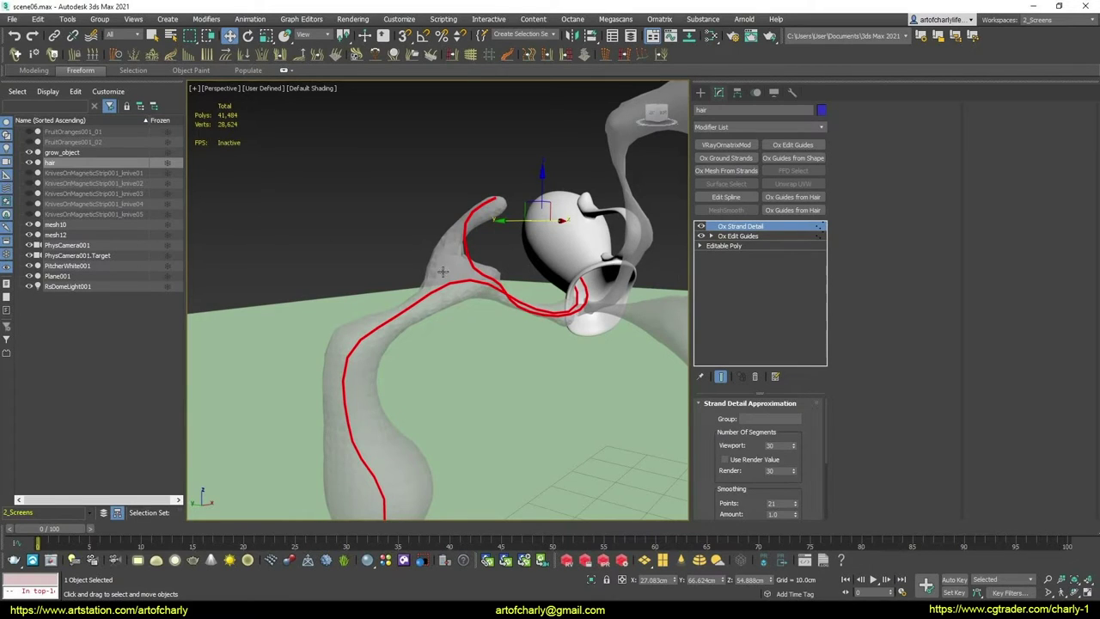
middle_click_drag(479, 296, 481, 290, "alt")
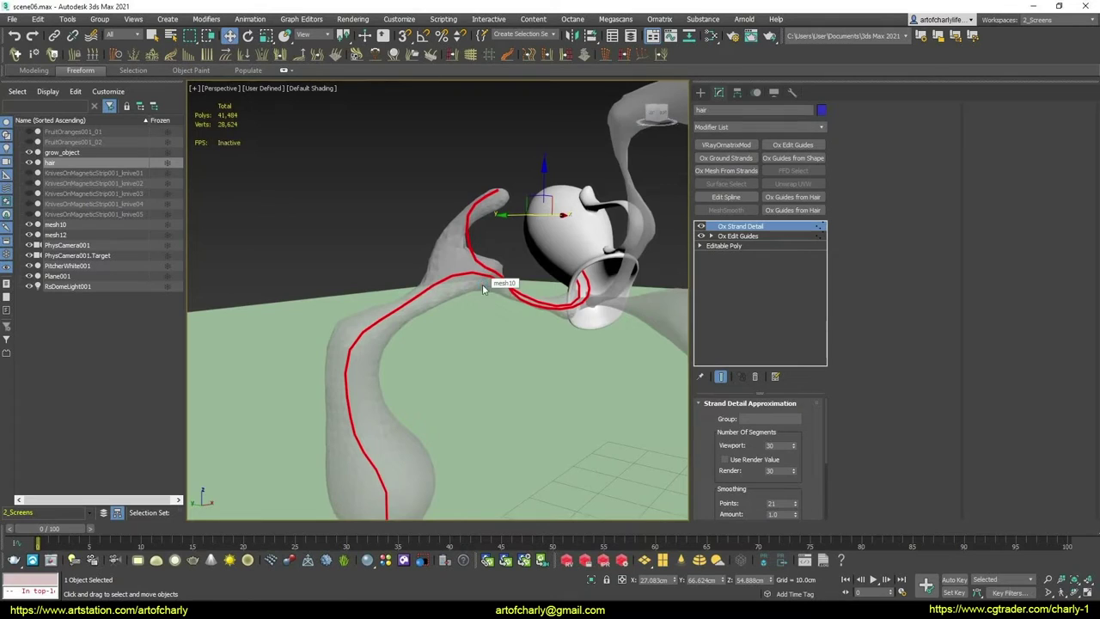
Clone the hair as a reference named part2 and add Ox Mesh From Strands to it
key("ctrl+v")
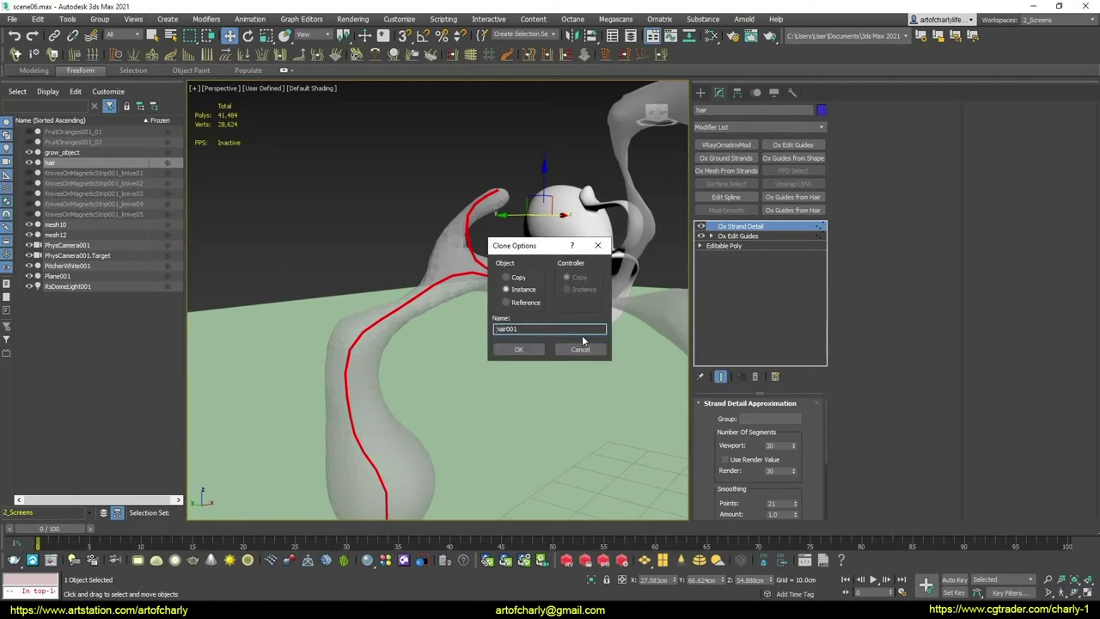
left_click(526, 302)
left_click(522, 347)
type("part2")
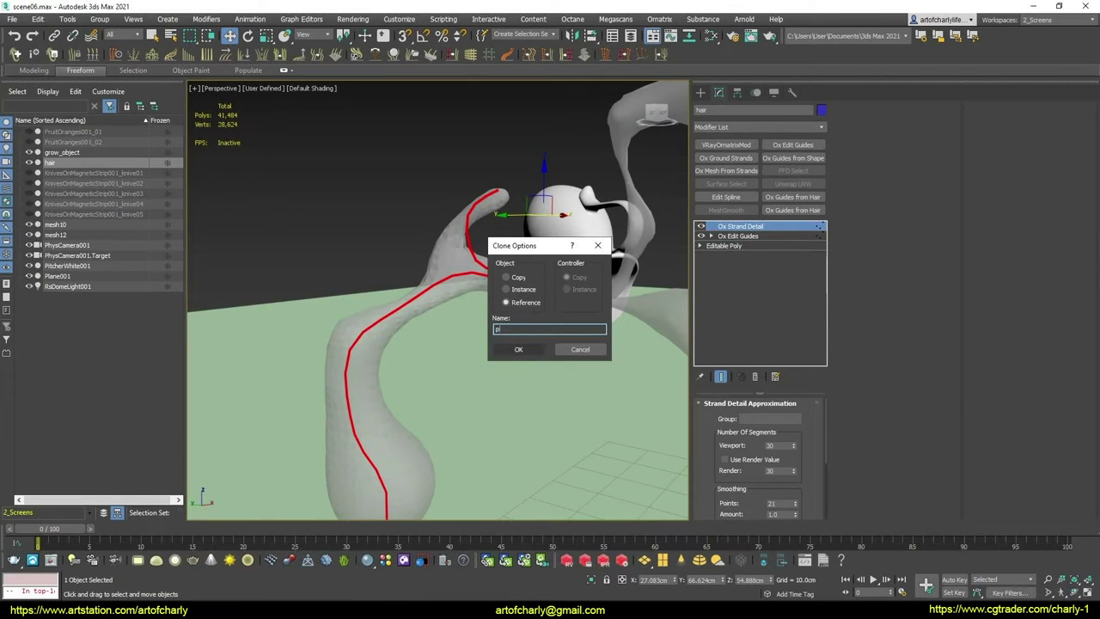
left_click(526, 348)
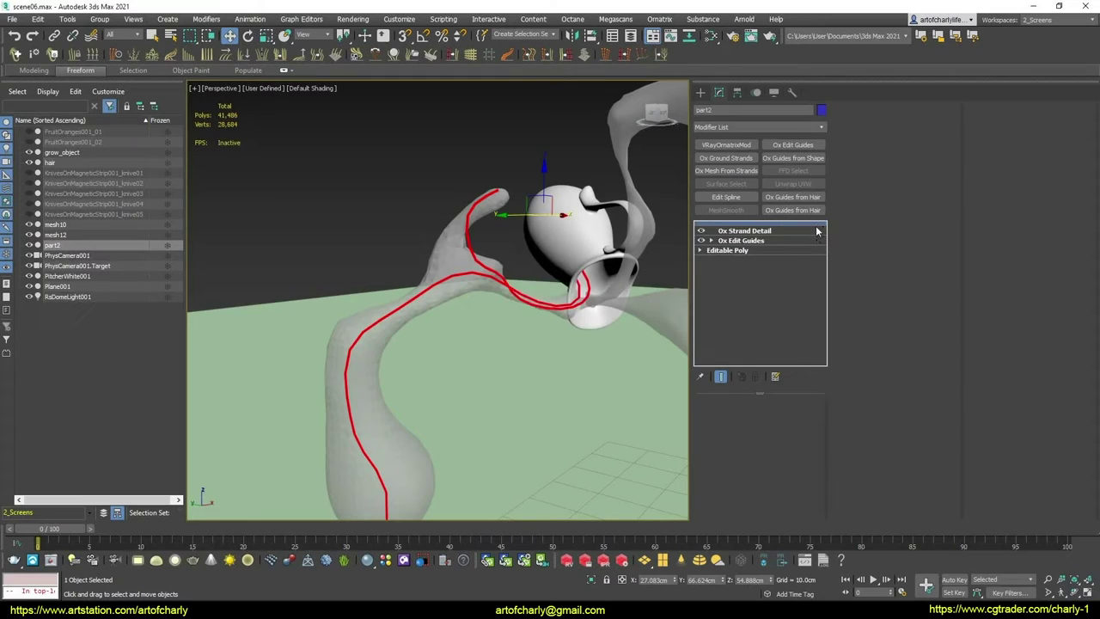
left_click(735, 170)
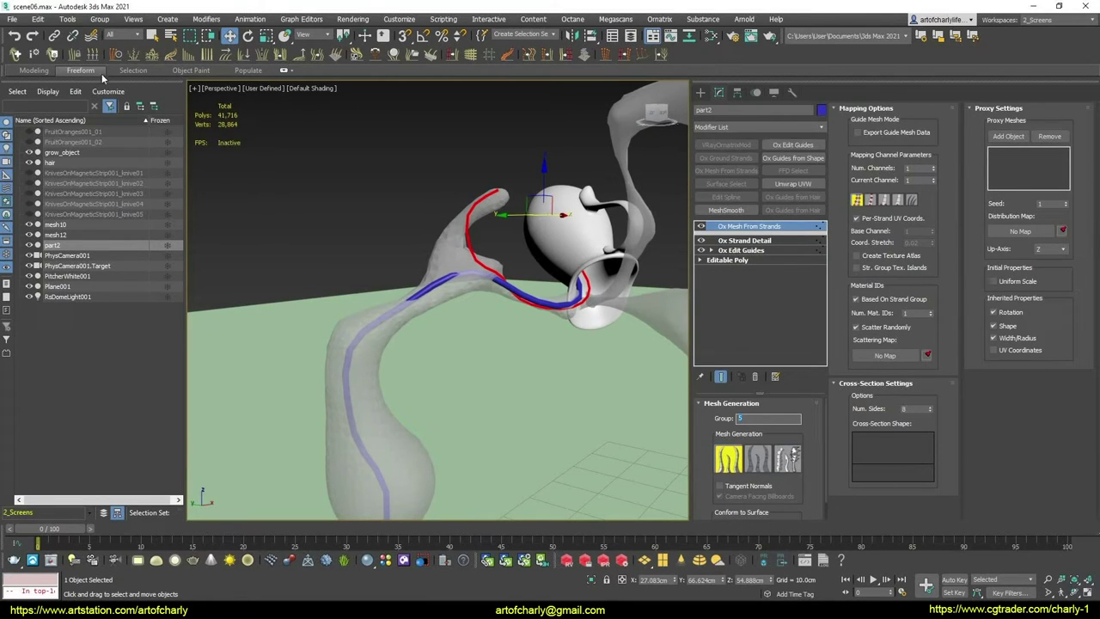
Try adding another Ornatrix modifier to part2, dismiss the not-hair warning, and hide its strand mesh
left_click(204, 55)
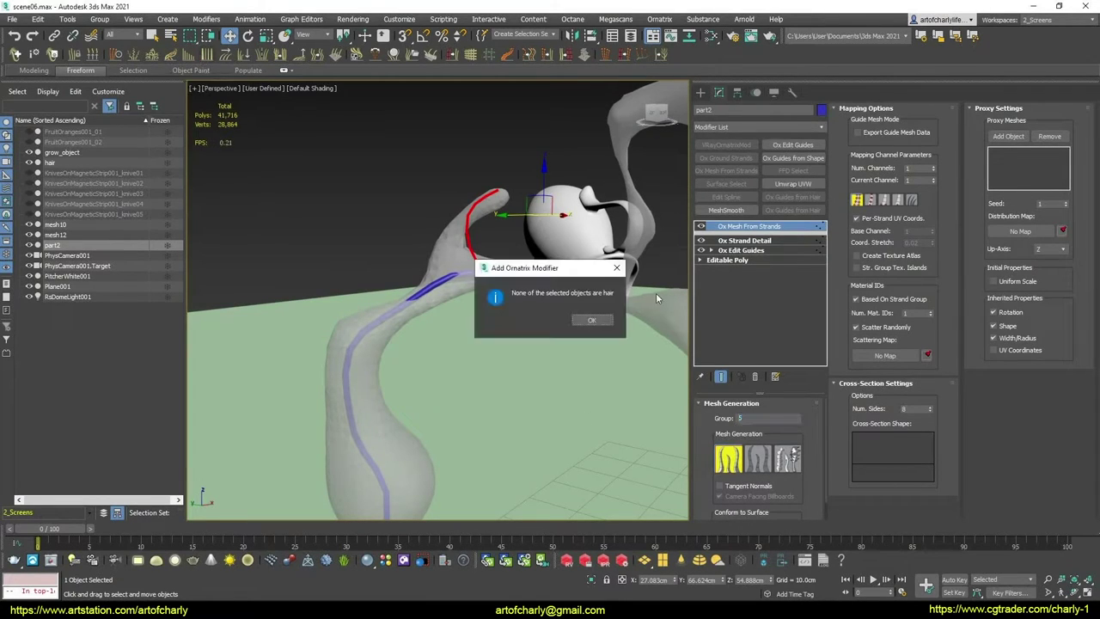
left_click(598, 317)
left_click(700, 226)
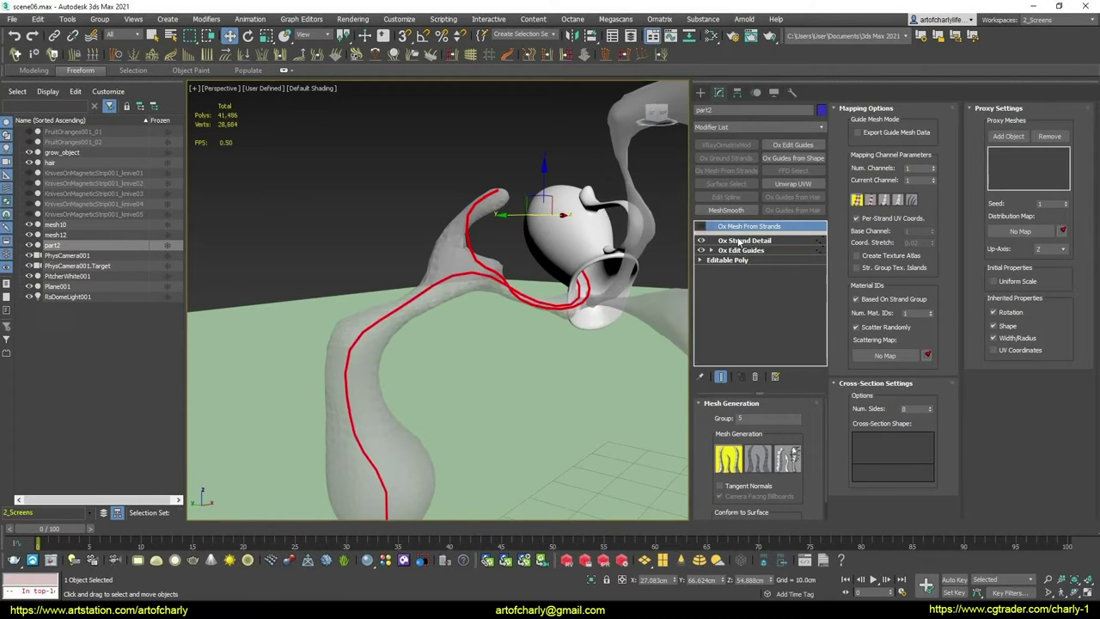
left_click(745, 243)
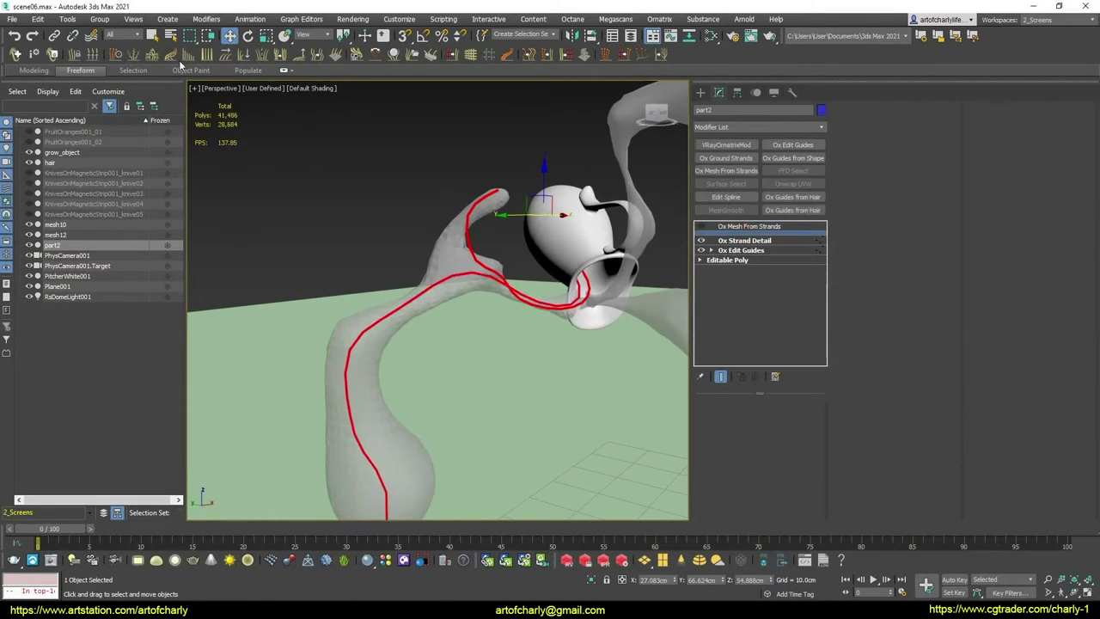
Add Ox Change Width to part2, apply it to group 5, and turn the strand mesh back on
left_click(206, 55)
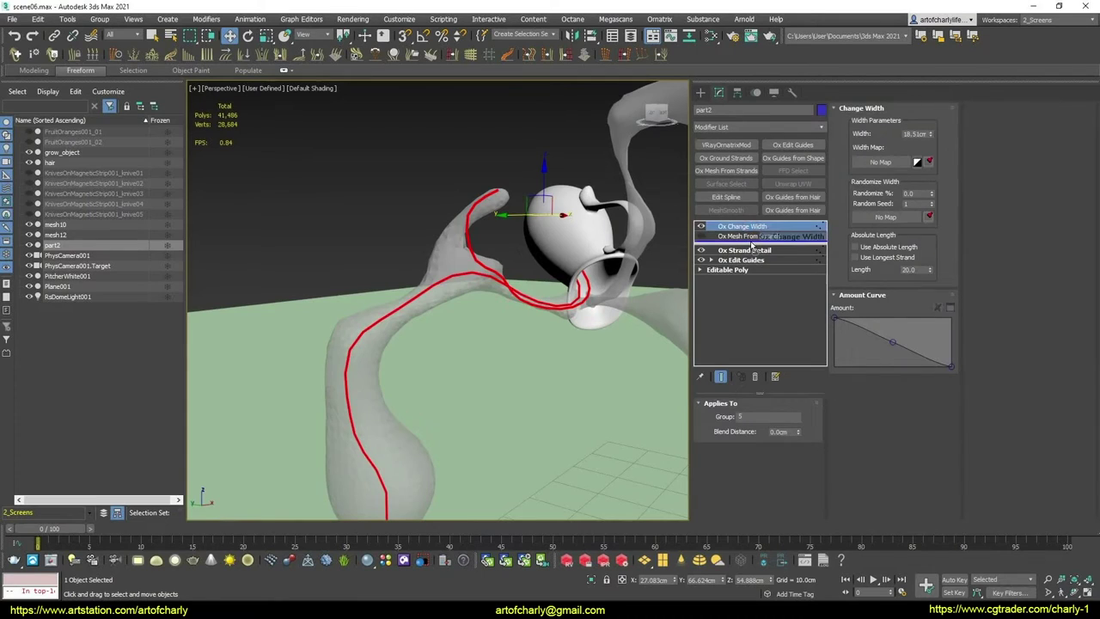
left_click(749, 418)
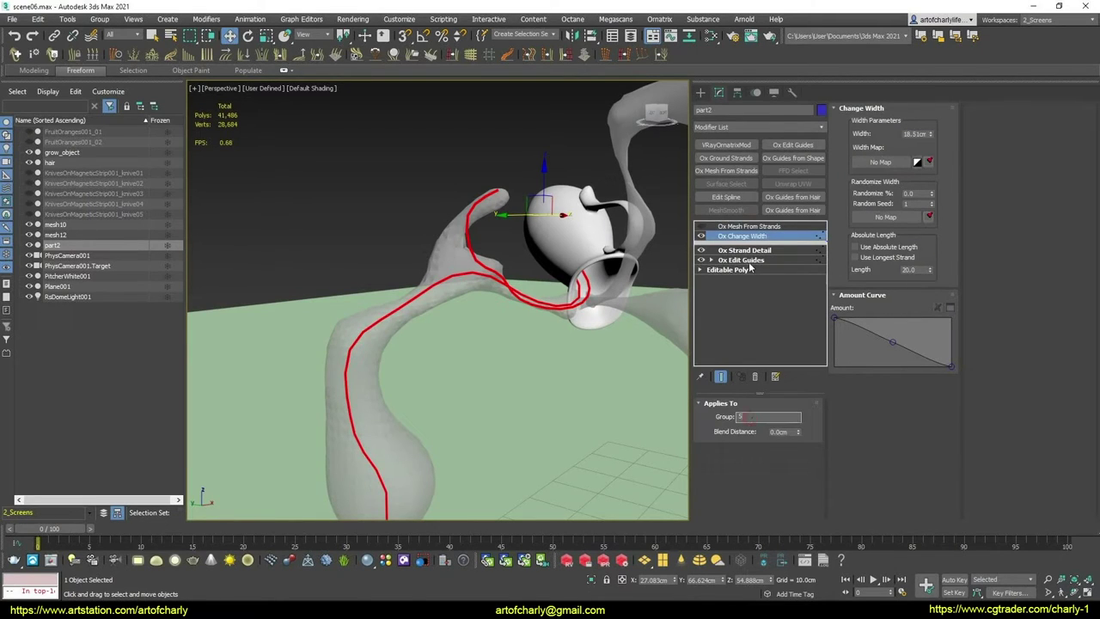
left_click(738, 226)
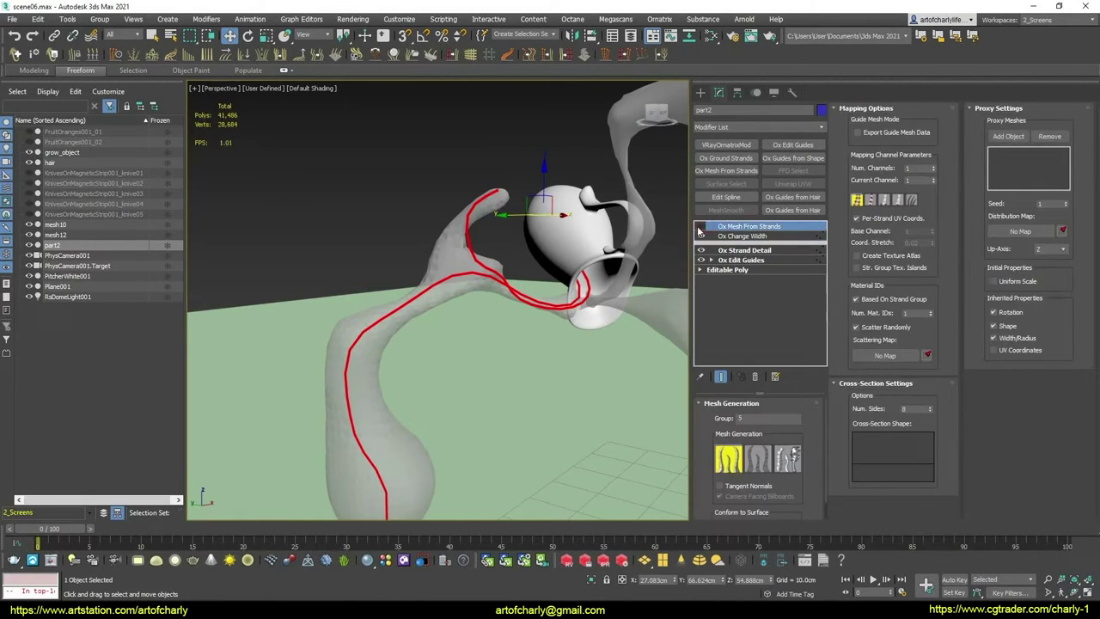
left_click(700, 236)
left_click(741, 236)
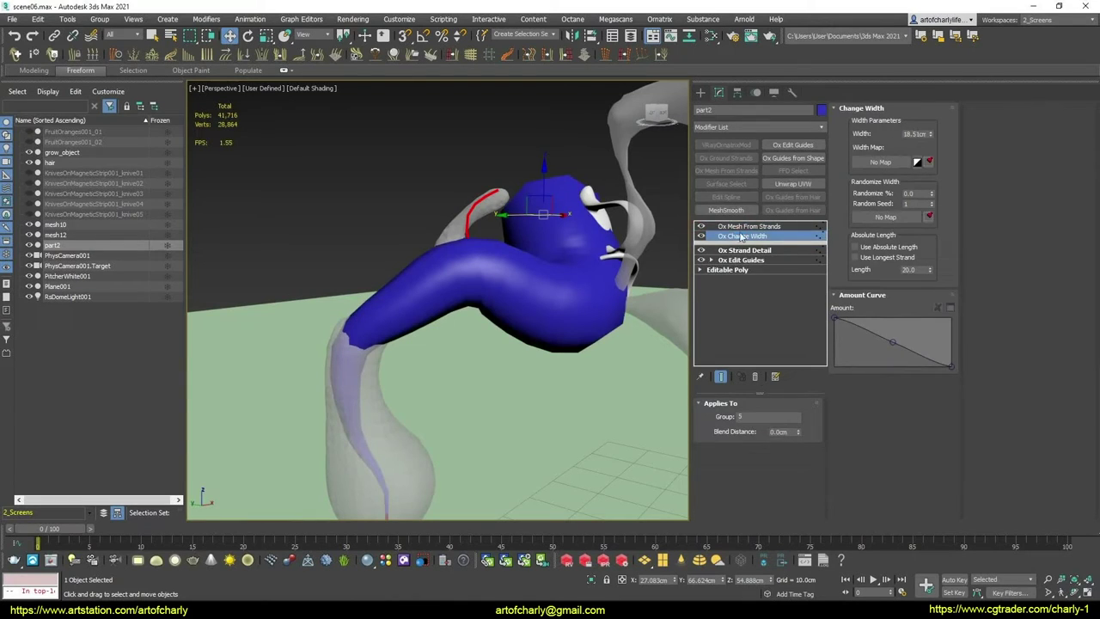
left_click(740, 227)
left_click(742, 236)
Review the Change Width and Mesh From Strands settings, then select the original hair object
right_click(751, 242)
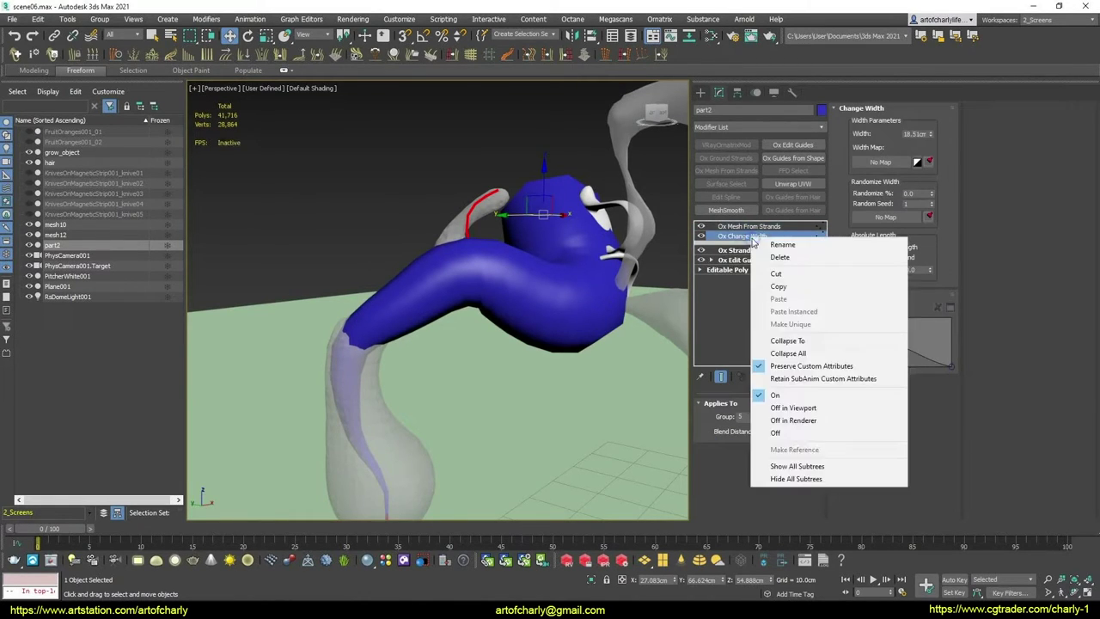
left_click(746, 237)
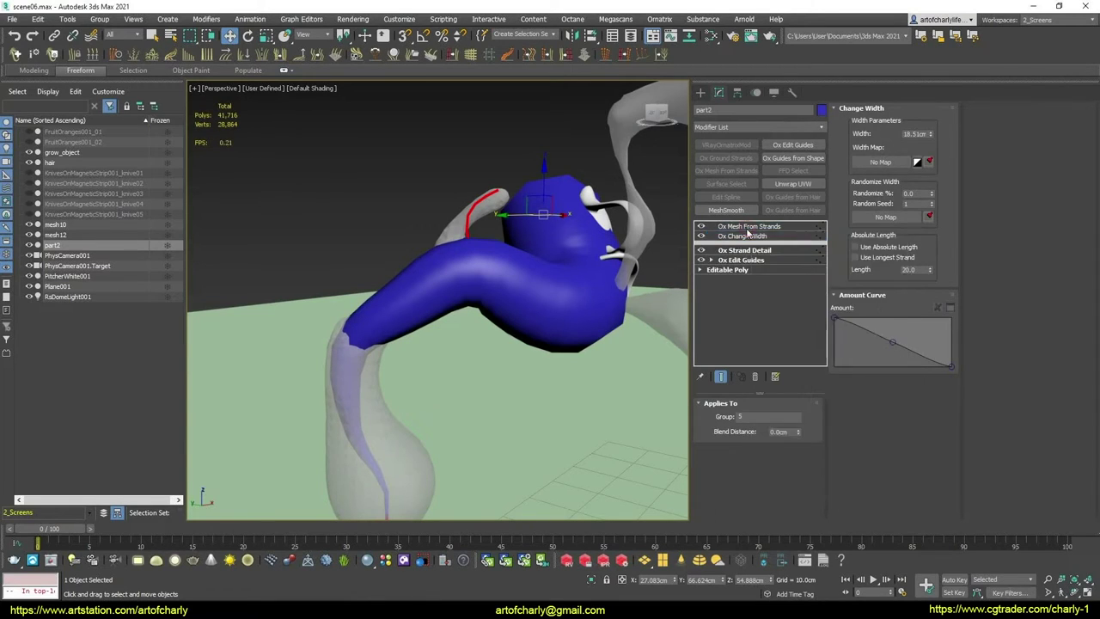
left_click(746, 227)
left_click(750, 236)
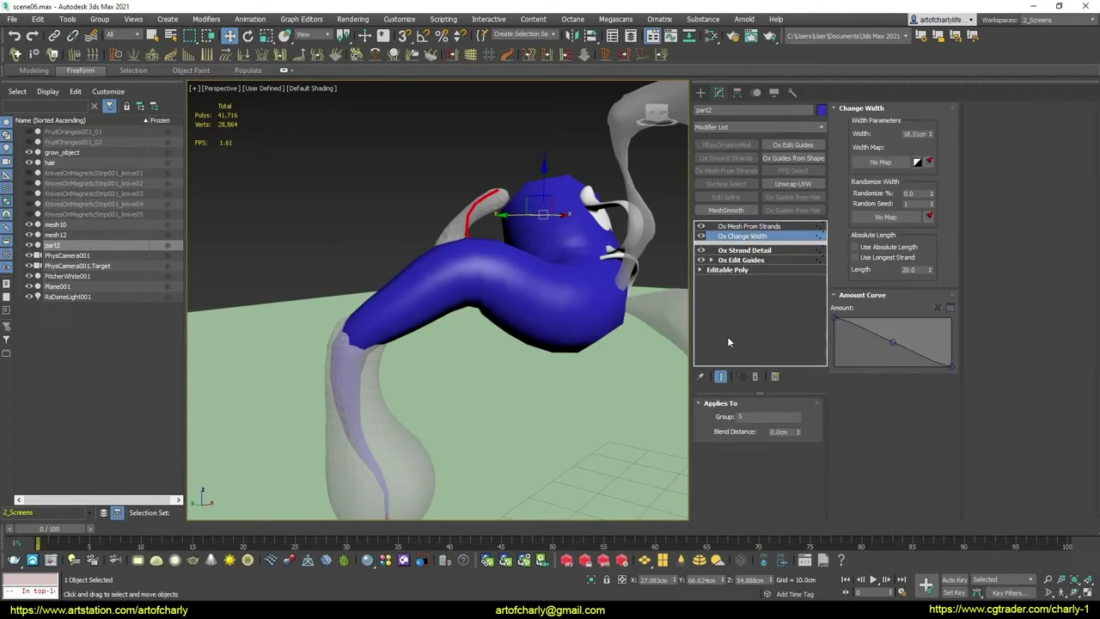
left_click(756, 226)
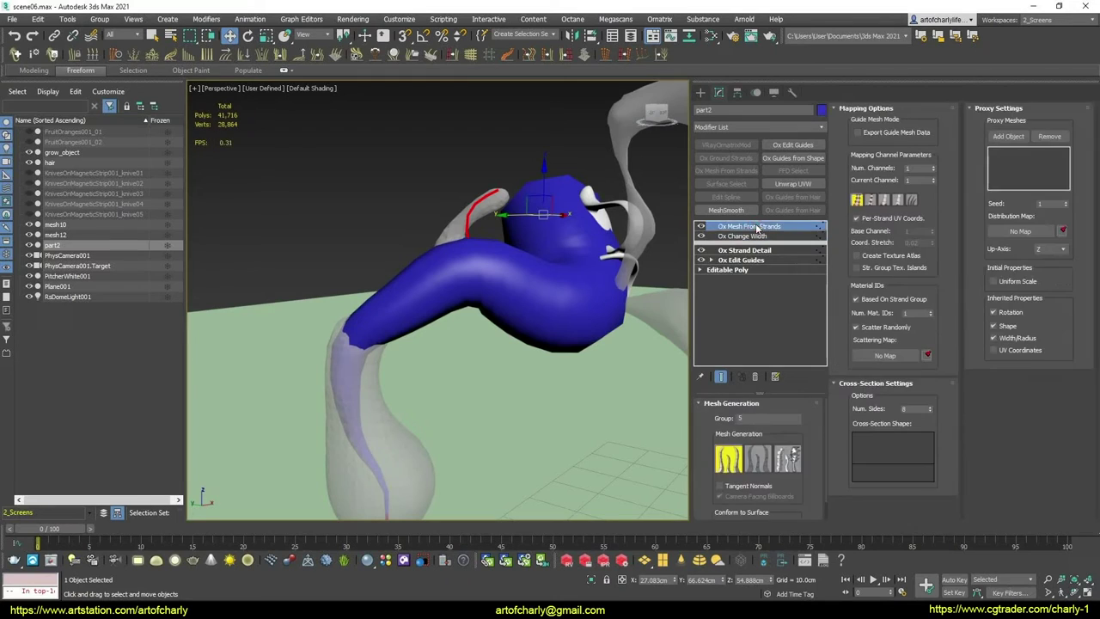
left_click(754, 237)
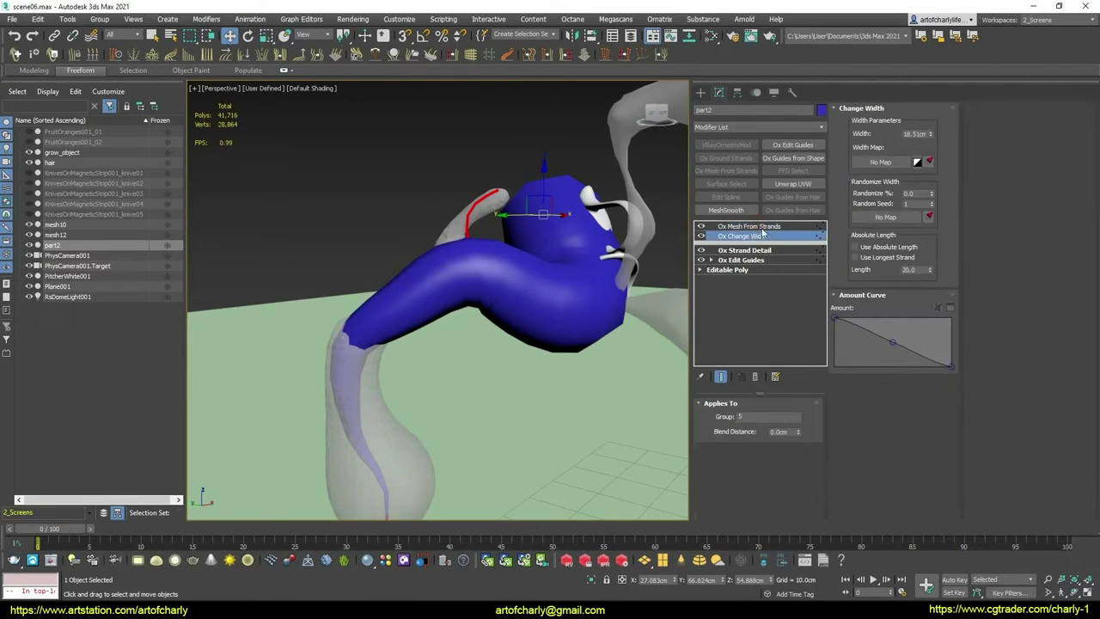
left_click(761, 228)
left_click(59, 164)
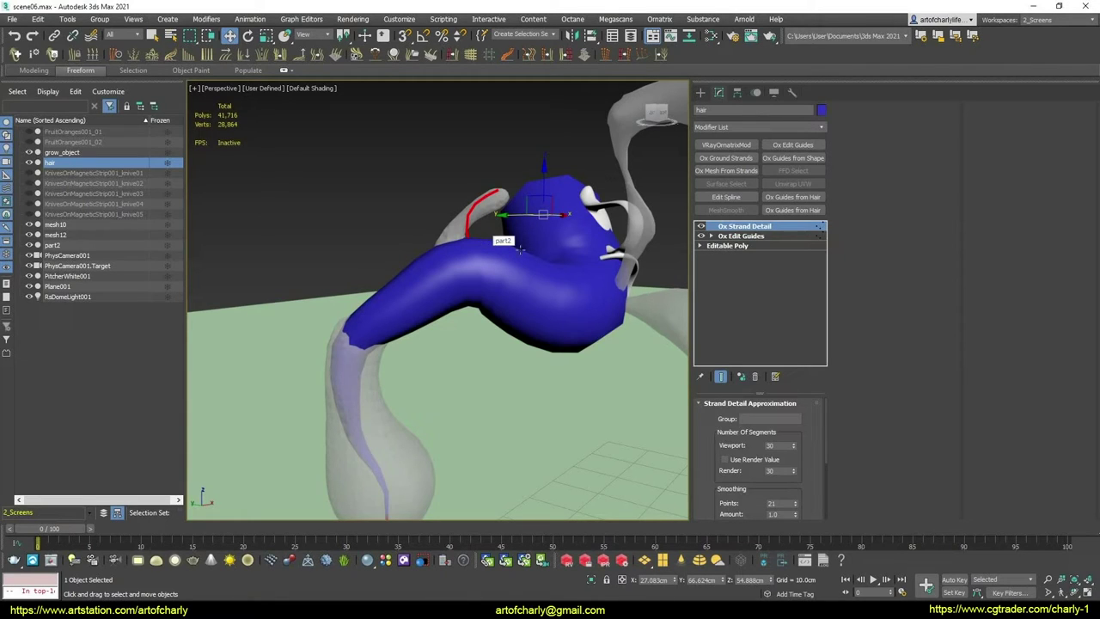
Clone the hair as a reference named part3 and select it
key("ctrl+v")
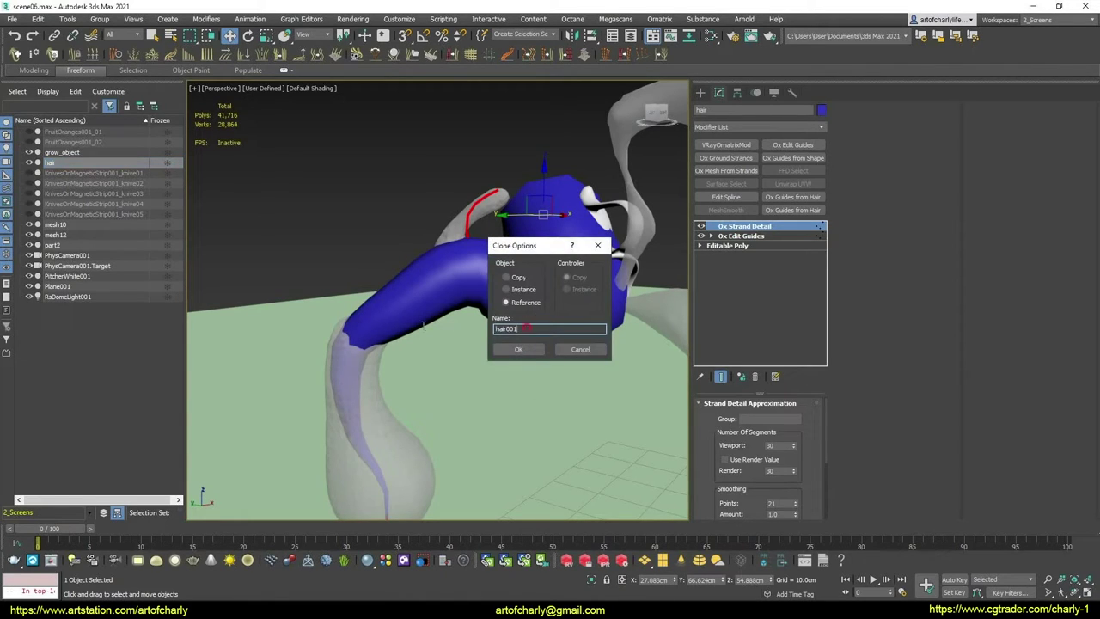
type("pl")
left_click(518, 349)
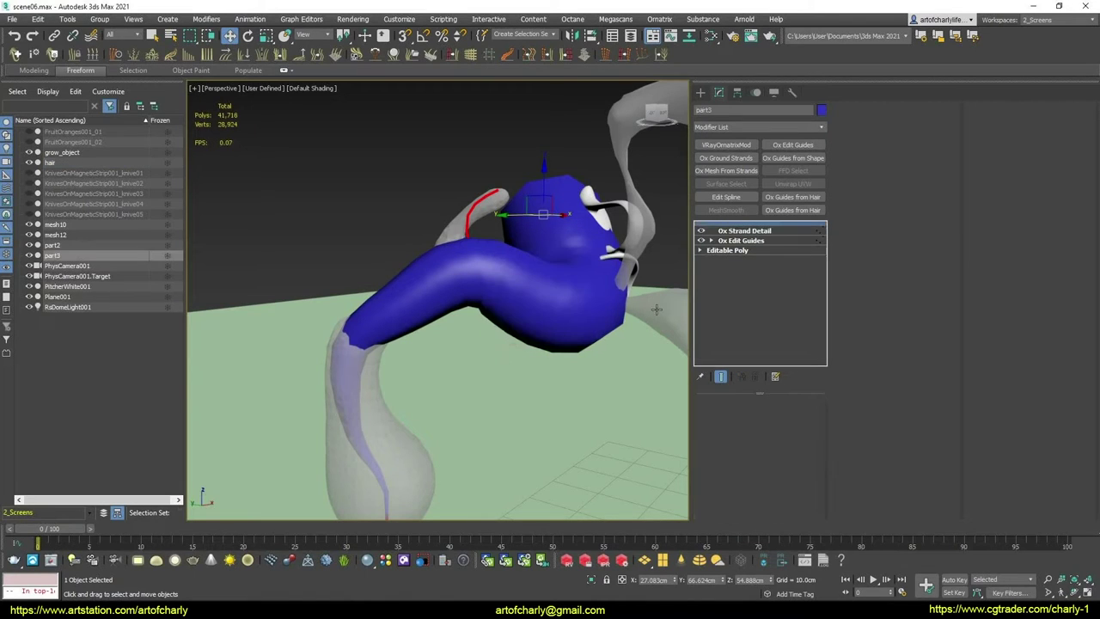
left_click(58, 254)
Add an Ox Strand Length modifier to part3, then delete it from the stack
left_click(190, 55)
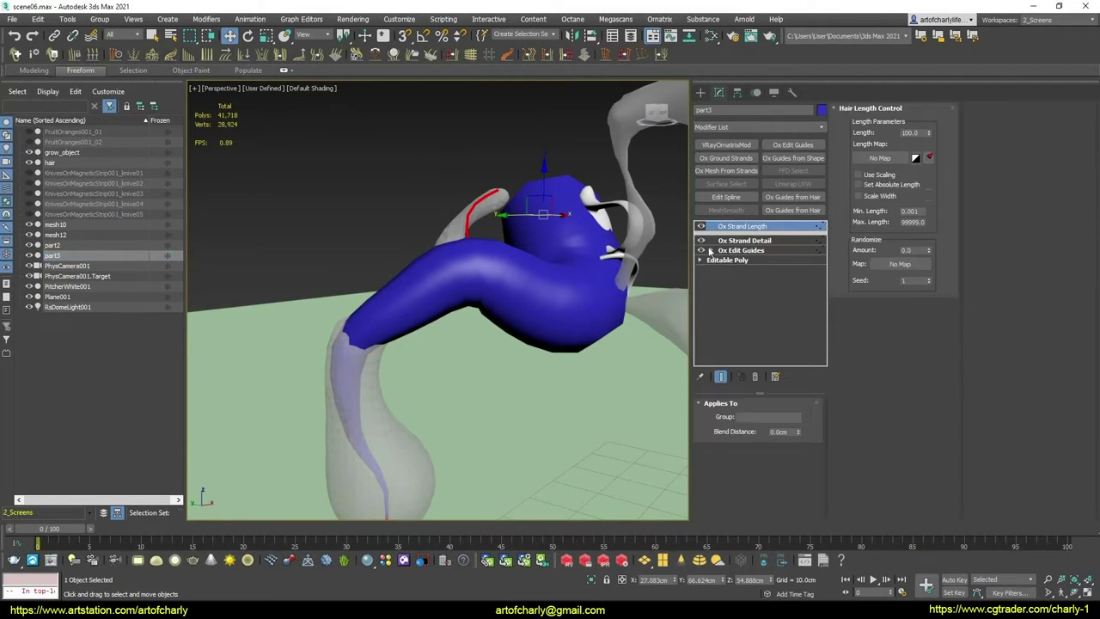
right_click(741, 227)
left_click(746, 246)
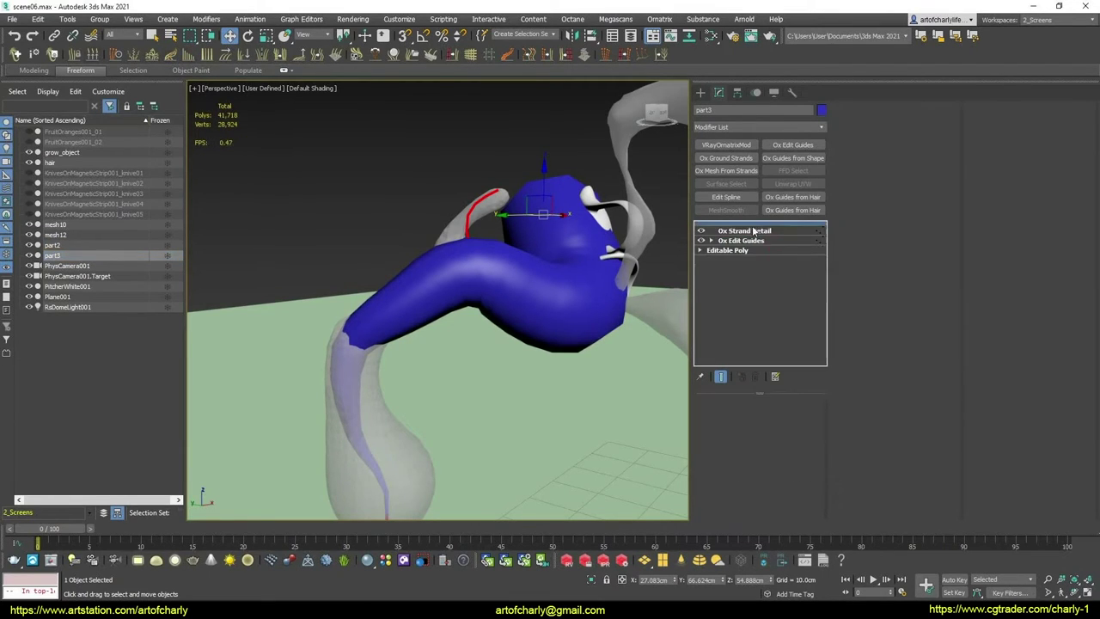
Give part3 Ox Change Width and Ox Mesh From Strands, with the width applied to group 2
left_click(205, 55)
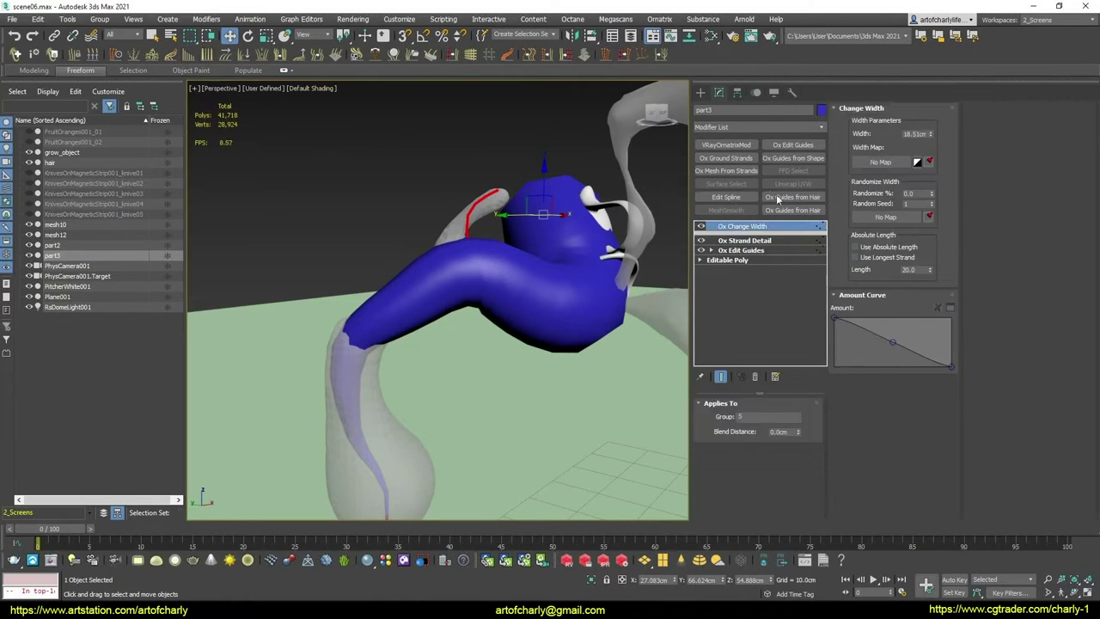
left_click(737, 174)
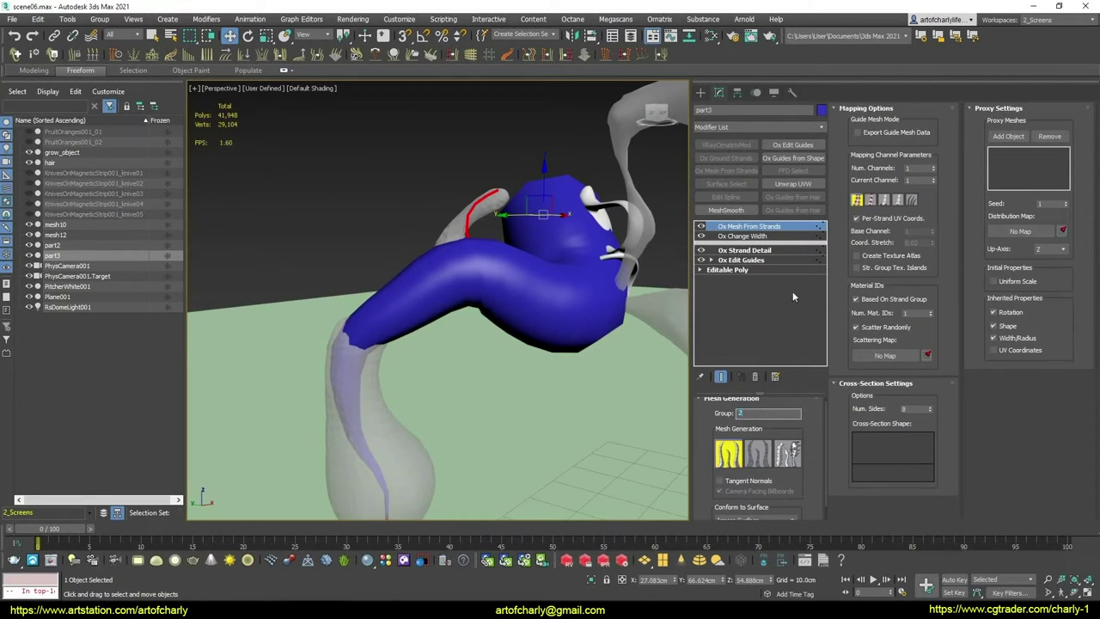
left_click(748, 236)
left_click(752, 415)
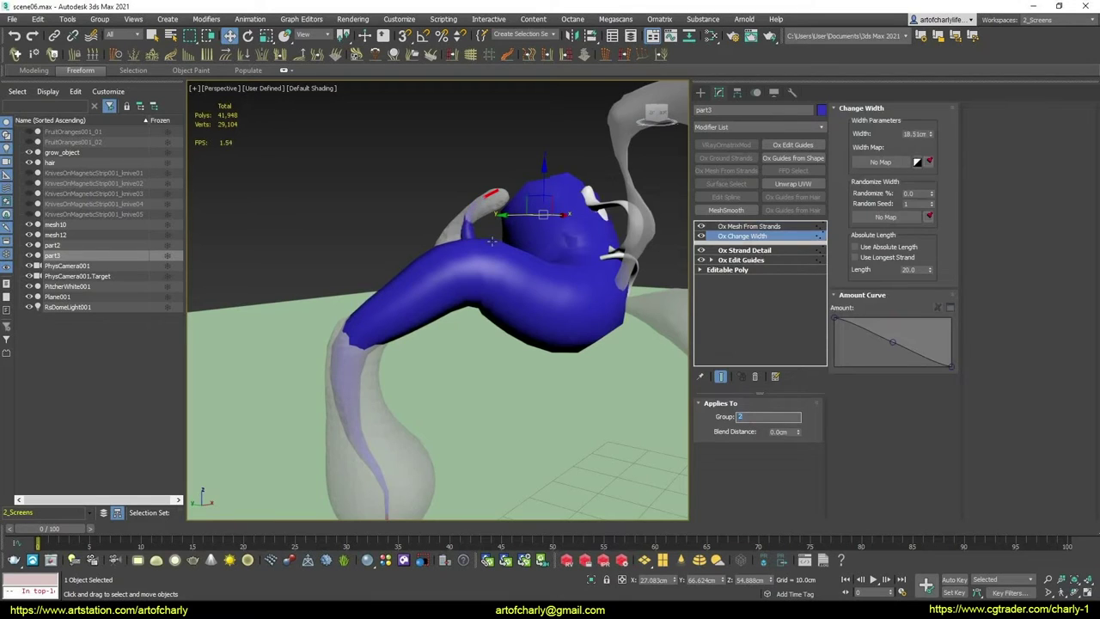
middle_click_drag(492, 241, 451, 243, "alt")
scroll(452, 243, "up", 3)
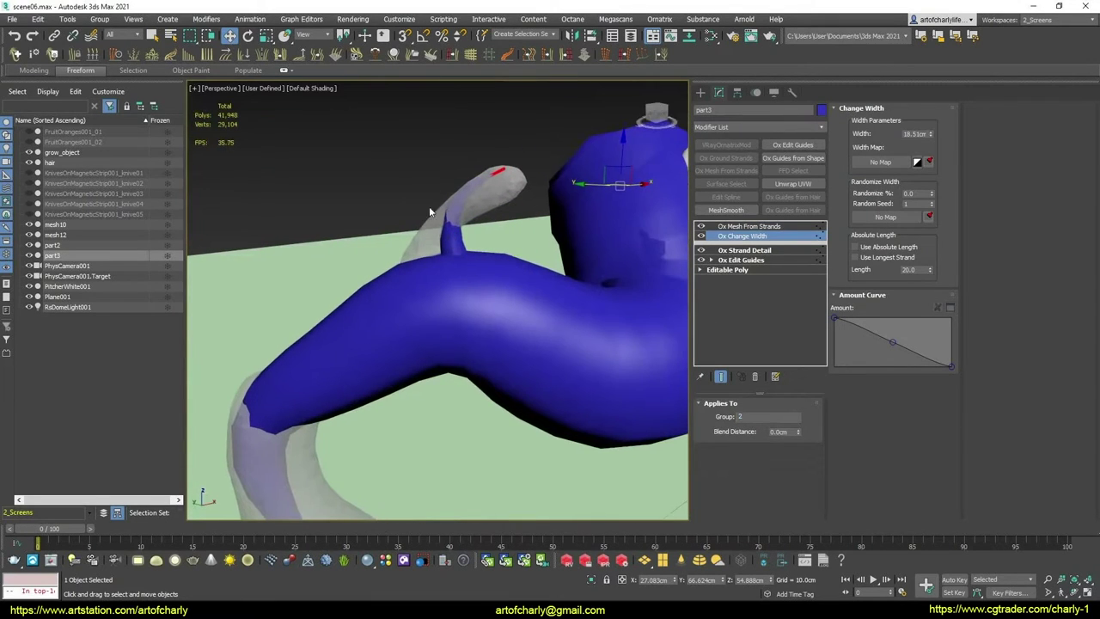
Hide part2's strand mesh, compare part2 and part3, then select the original hair object
left_click(53, 244)
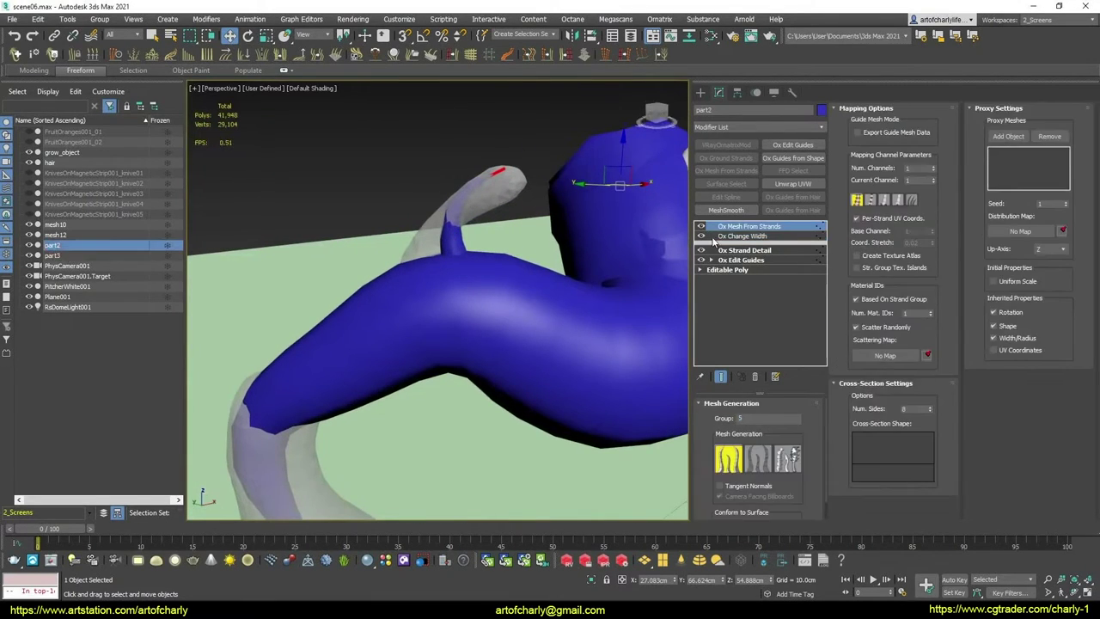
left_click(700, 226)
mouse_move(486, 276)
middle_mouse_down("alt")
mouse_move(453, 286)
mouse_move(527, 207)
middle_mouse_up("alt")
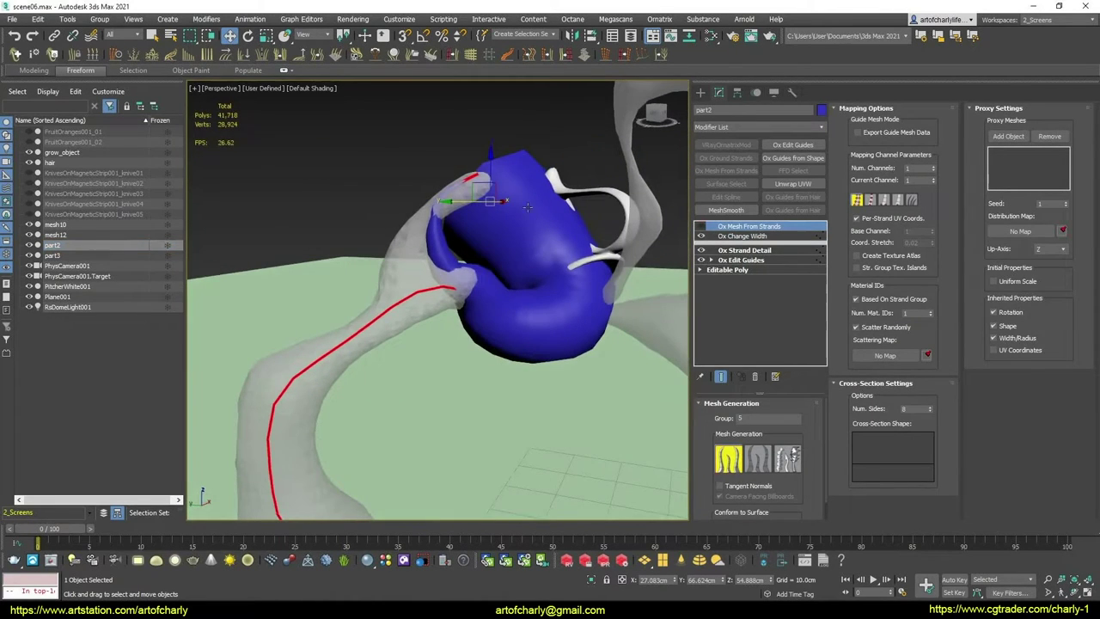
double_click(54, 244)
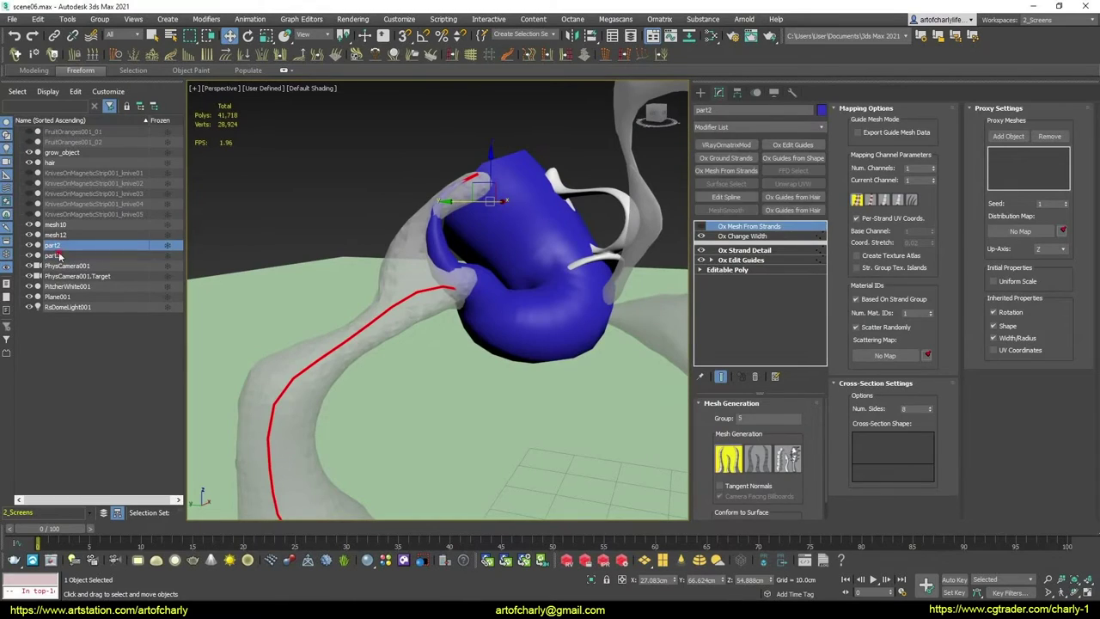
left_click(59, 255)
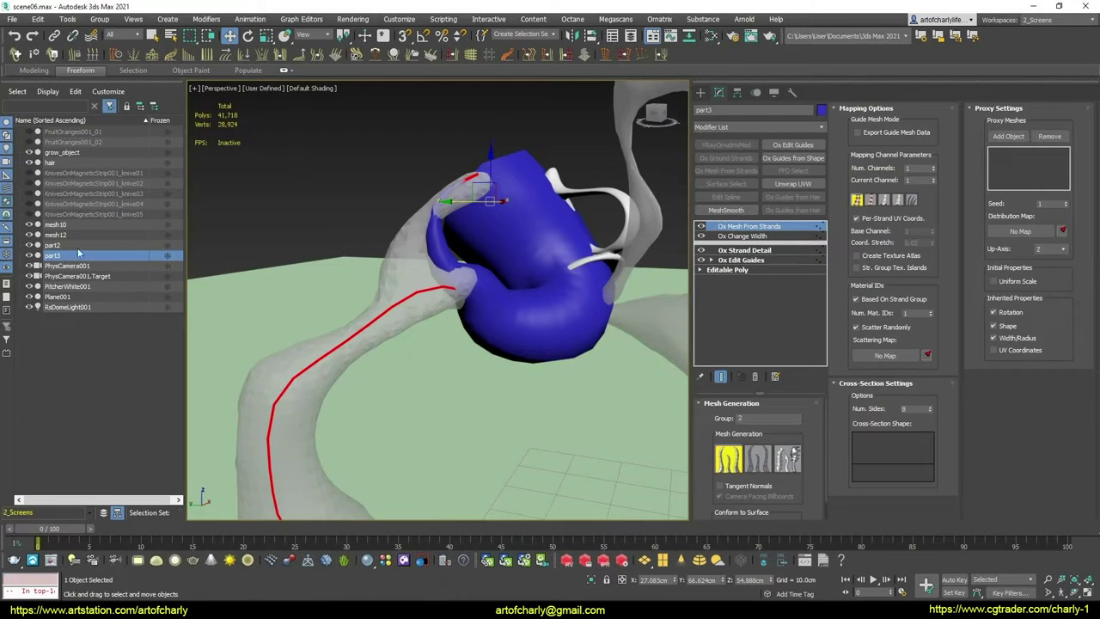
left_click(50, 244)
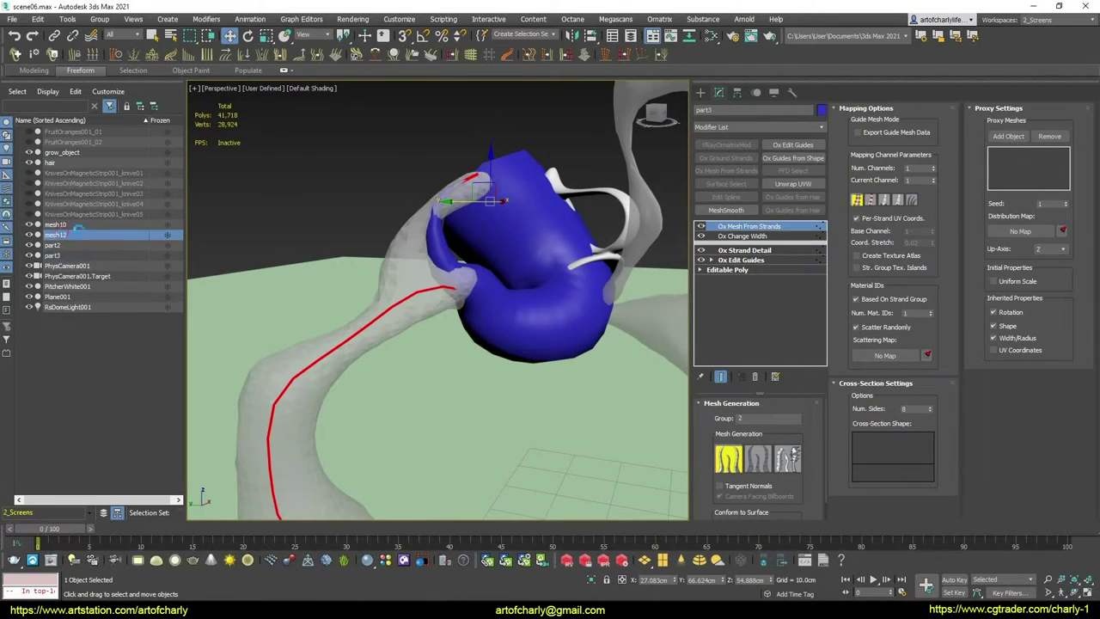
left_click(50, 162)
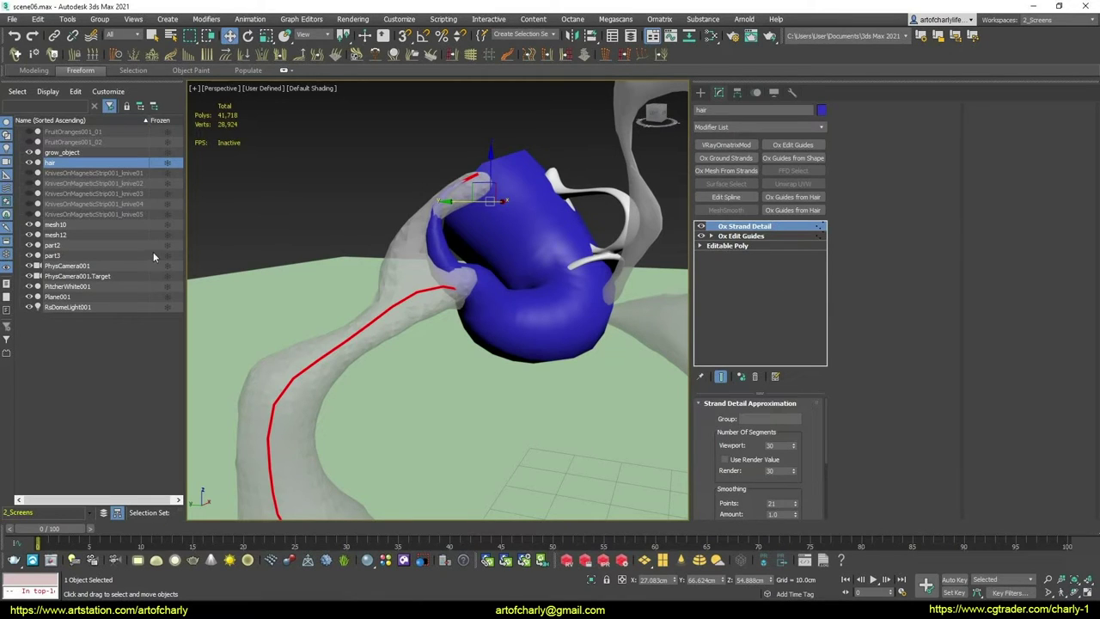
Parent part2 and part3 directly under hair and expand hair in the Scene Explorer
left_click(57, 246)
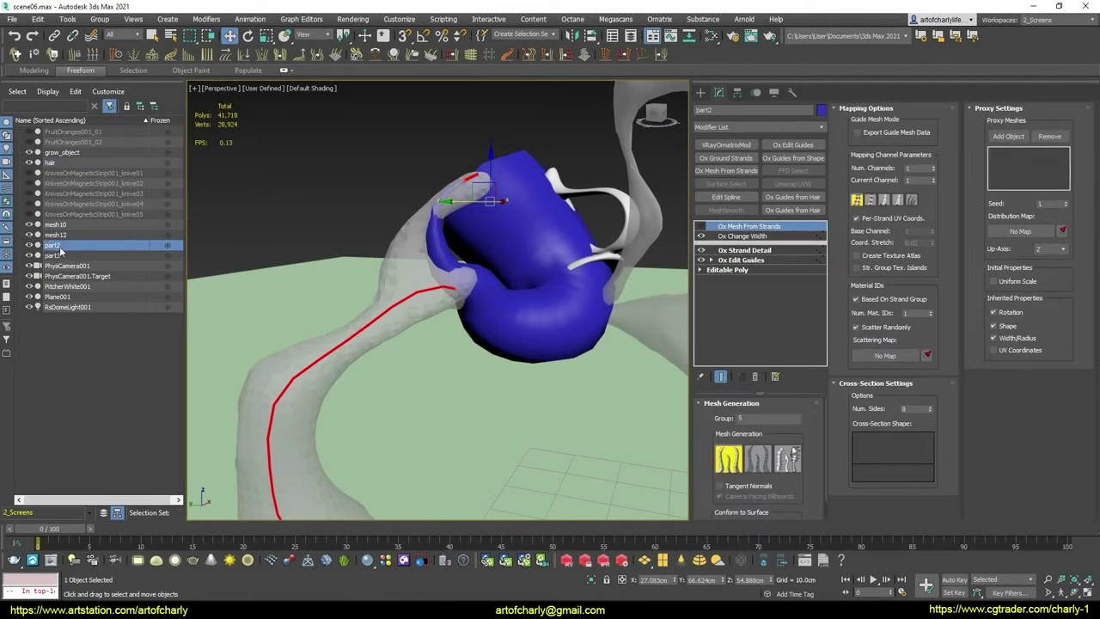
left_click_drag(54, 248, 52, 163)
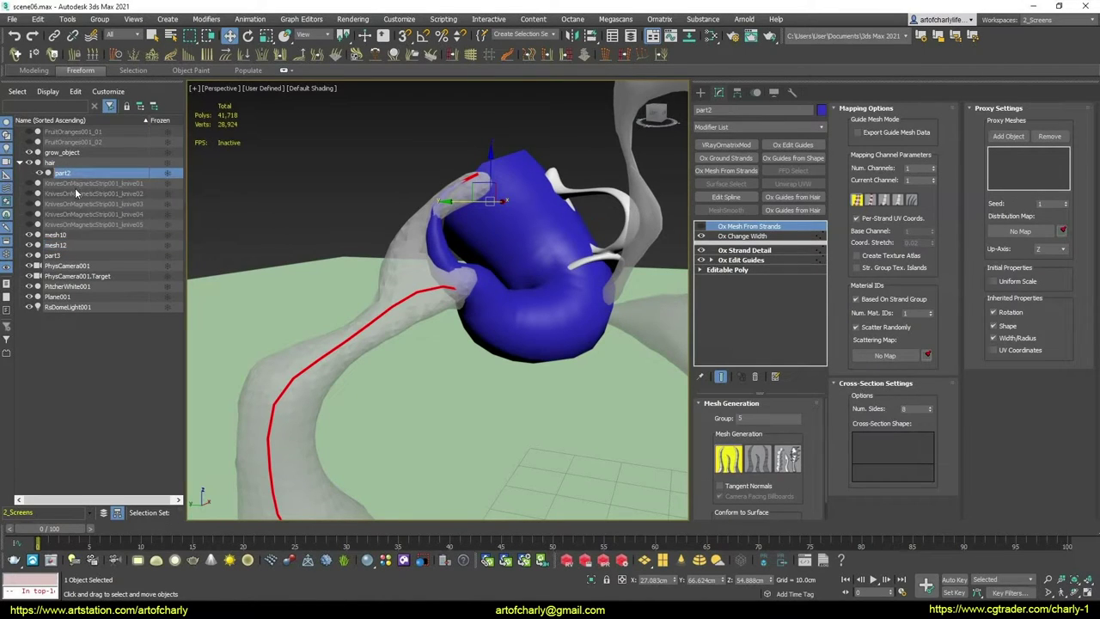
left_click_drag(76, 260, 74, 173)
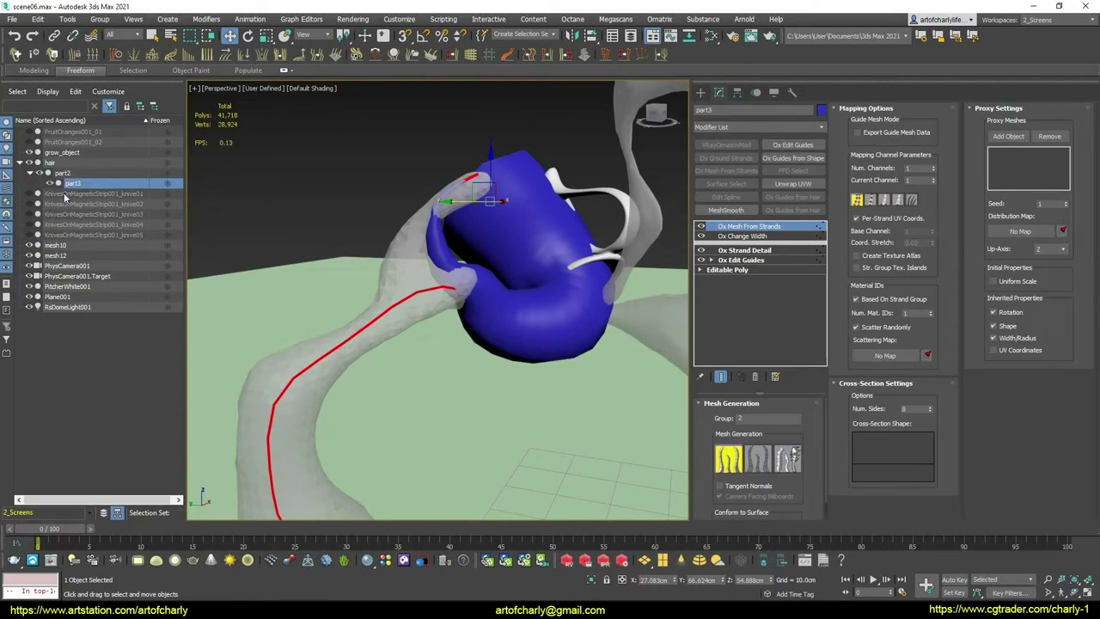
mouse_move(68, 197)
left_mouse_down()
mouse_move(69, 243)
mouse_move(50, 164)
left_mouse_up()
left_click(20, 162)
Select part2 and part3 in turn to inspect them, then select hair
left_click(63, 173)
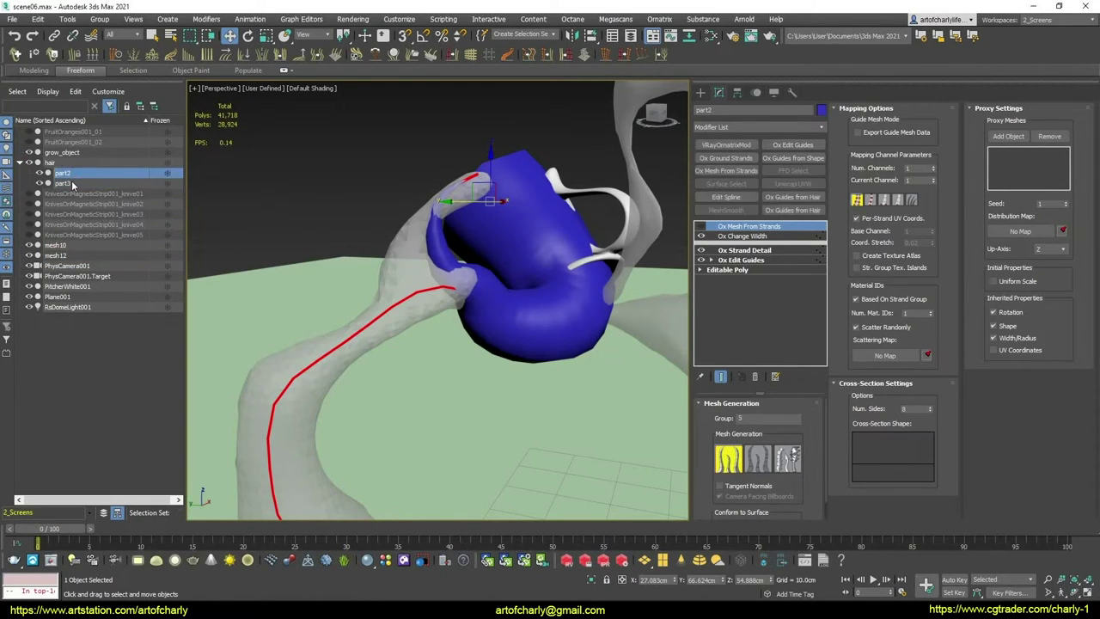
left_click(73, 183)
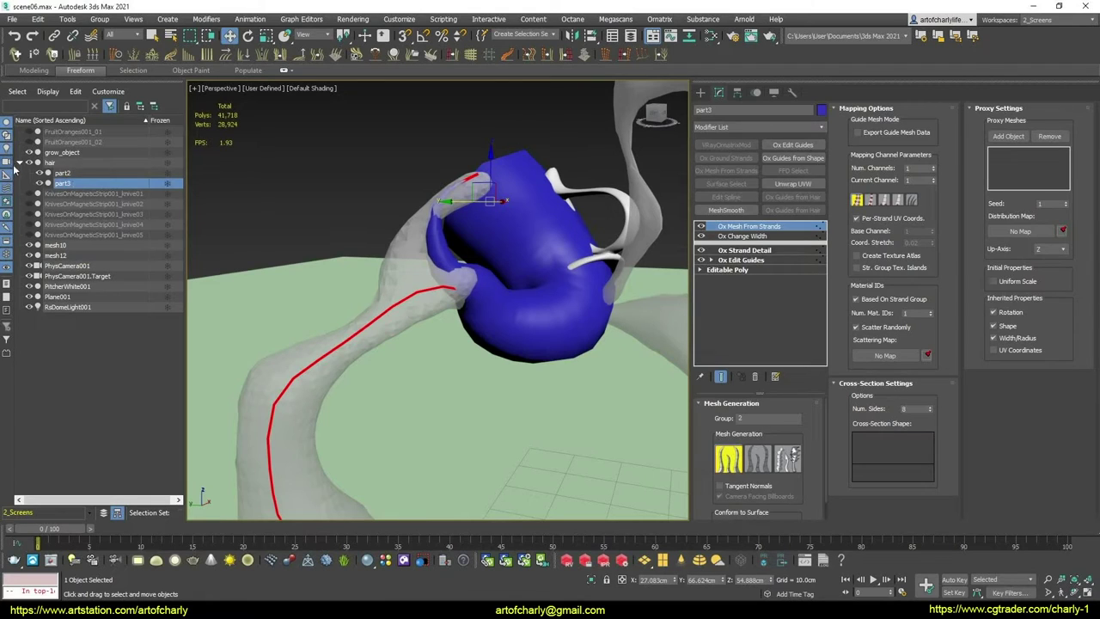
left_click(70, 184)
left_click(78, 164)
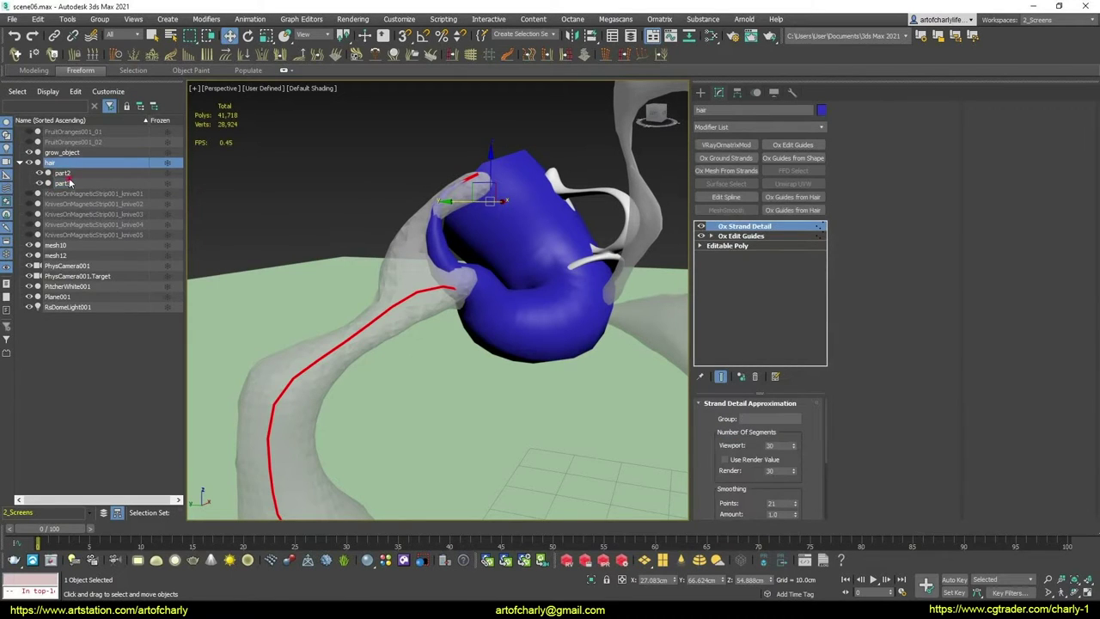
Hide part3's Ox Mesh From Strands output and reselect the hair object
left_click(69, 181)
left_click(700, 227)
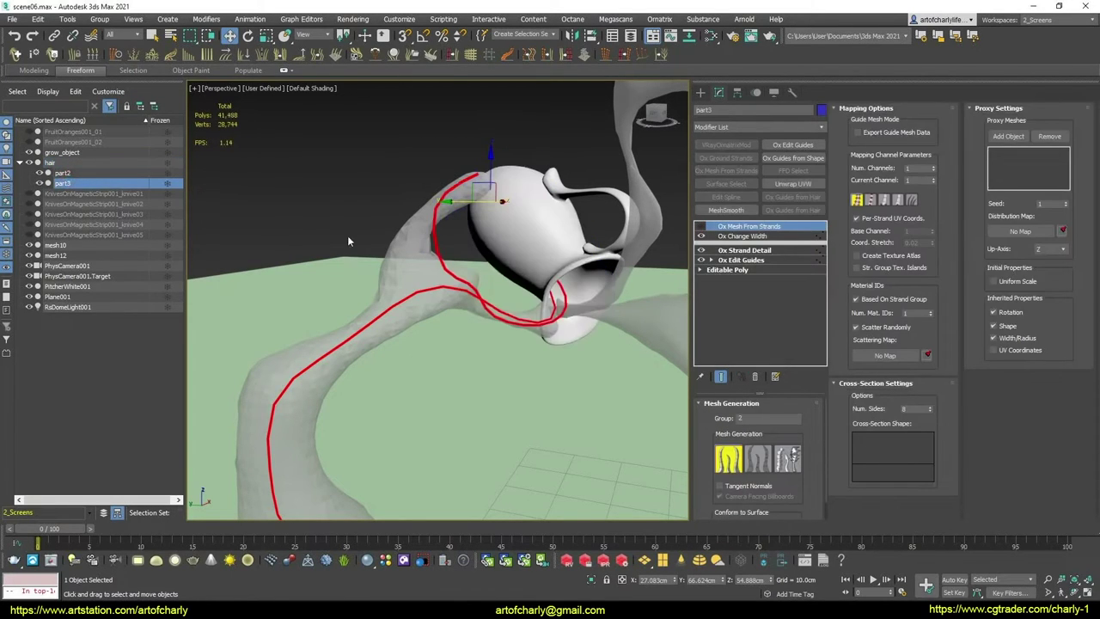
left_click(53, 163)
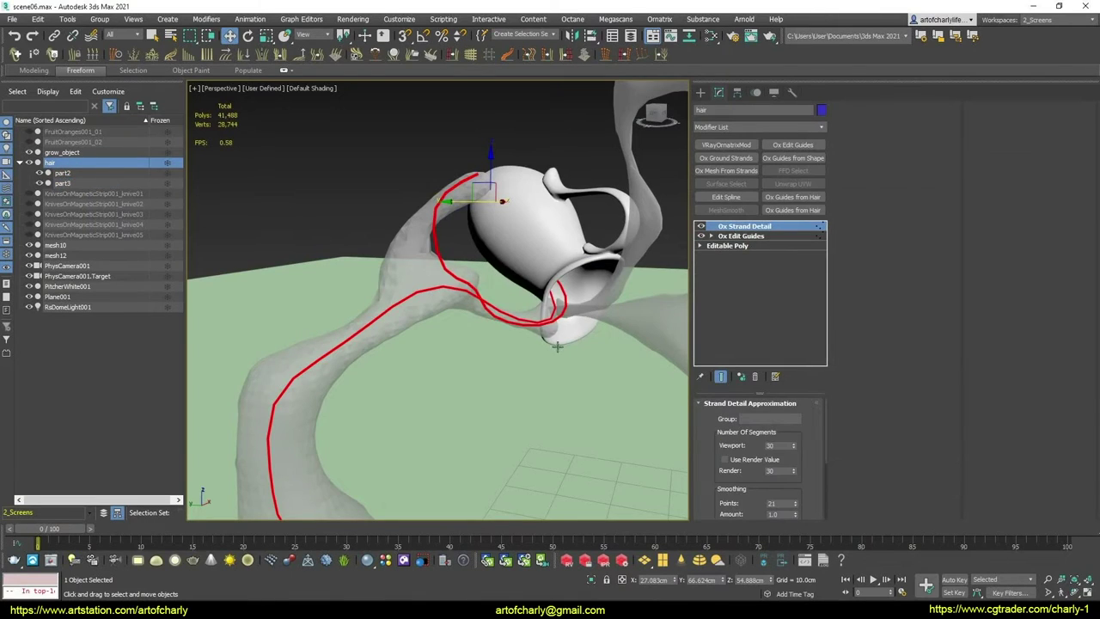
Orbit and zoom in on the pitcher handle and the red guide strands
mouse_move(556, 346)
middle_mouse_down("alt")
mouse_move(524, 290)
mouse_move(544, 248)
middle_mouse_up("alt")
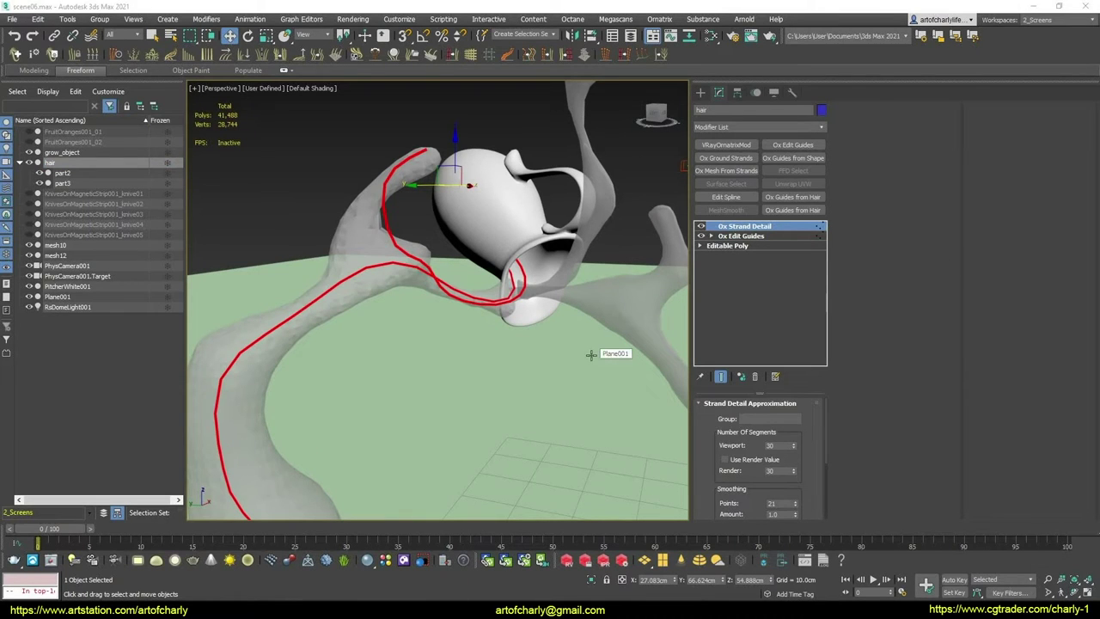
middle_click_drag(546, 279, 542, 274, "alt")
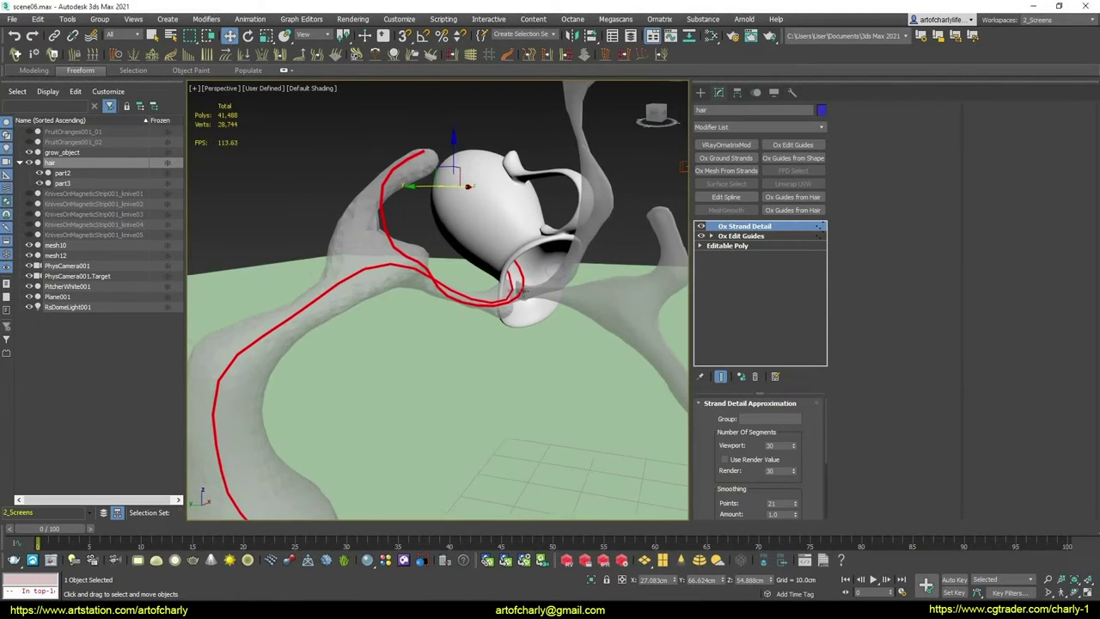
scroll(543, 274, "down", 5)
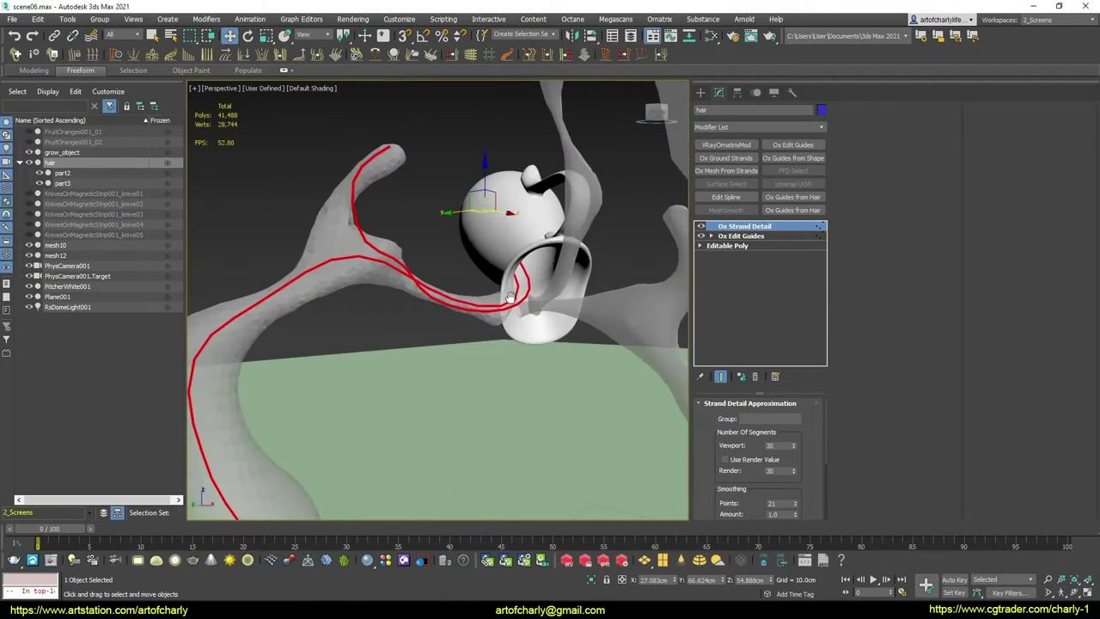
scroll(542, 274, "down", 5)
scroll(515, 284, "down", 5)
scroll(495, 298, "up", 5)
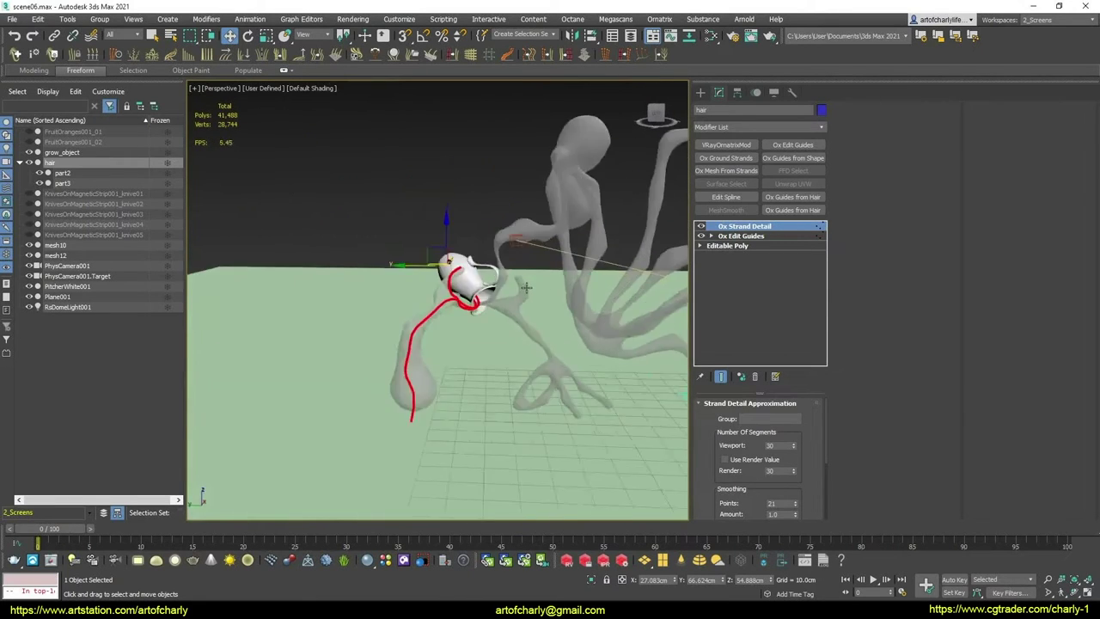
scroll(430, 299, "up", 5)
scroll(541, 287, "up", 3)
scroll(485, 293, "down", 3)
scroll(485, 292, "down", 3)
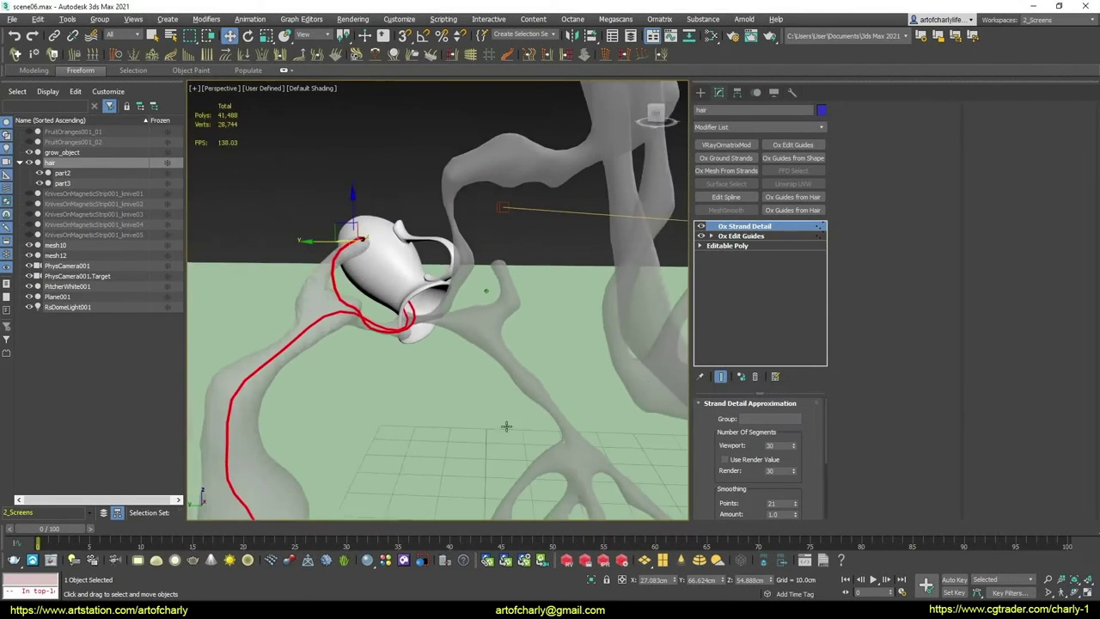
scroll(501, 277, "down", 3)
scroll(515, 267, "down", 3)
mouse_move(542, 250)
middle_mouse_down()
mouse_move(426, 305)
mouse_move(438, 296)
middle_mouse_up()
scroll(481, 274, "up", 5)
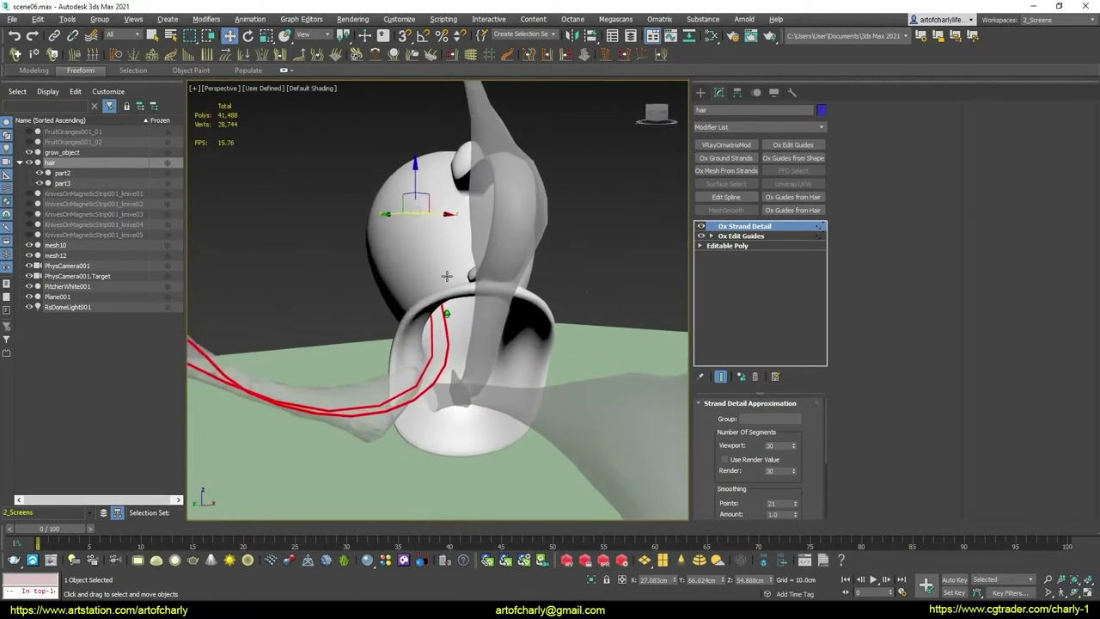
scroll(462, 317, "up", 5)
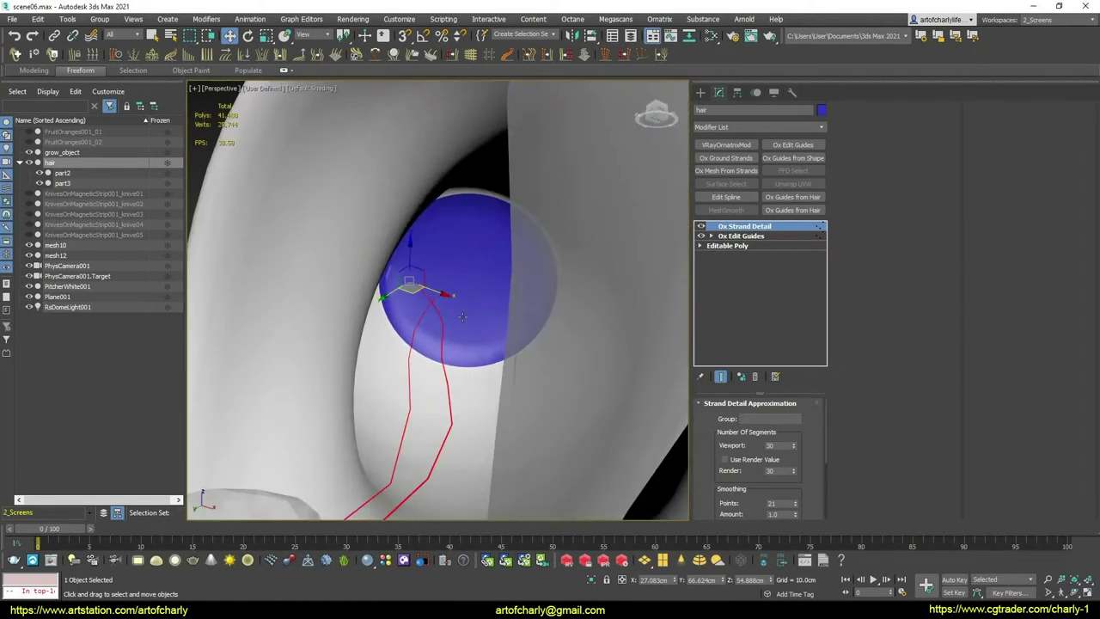
Turn off the hair's Ox Strand Detail so only the raw guides from Ox Edit Guides show
left_click(740, 235)
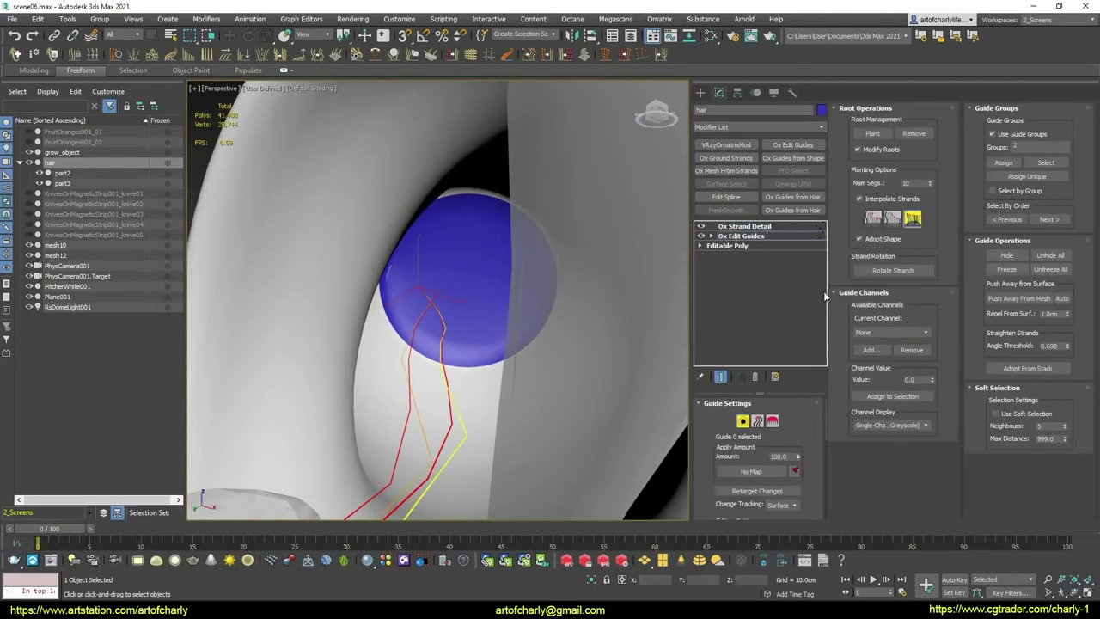
key("w")
left_click(701, 226)
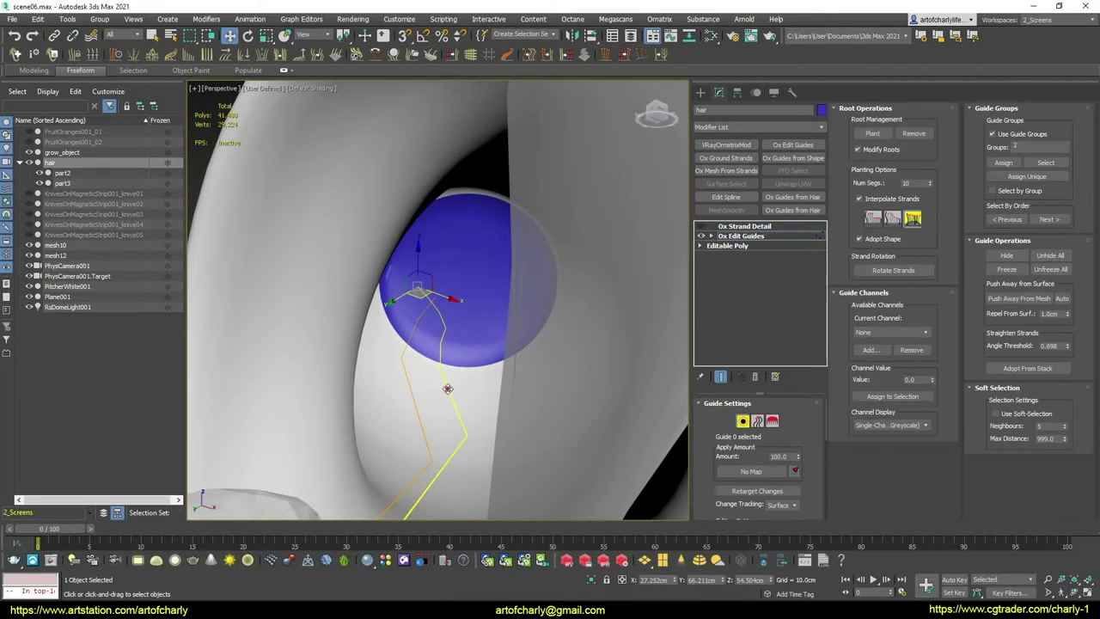
key("q")
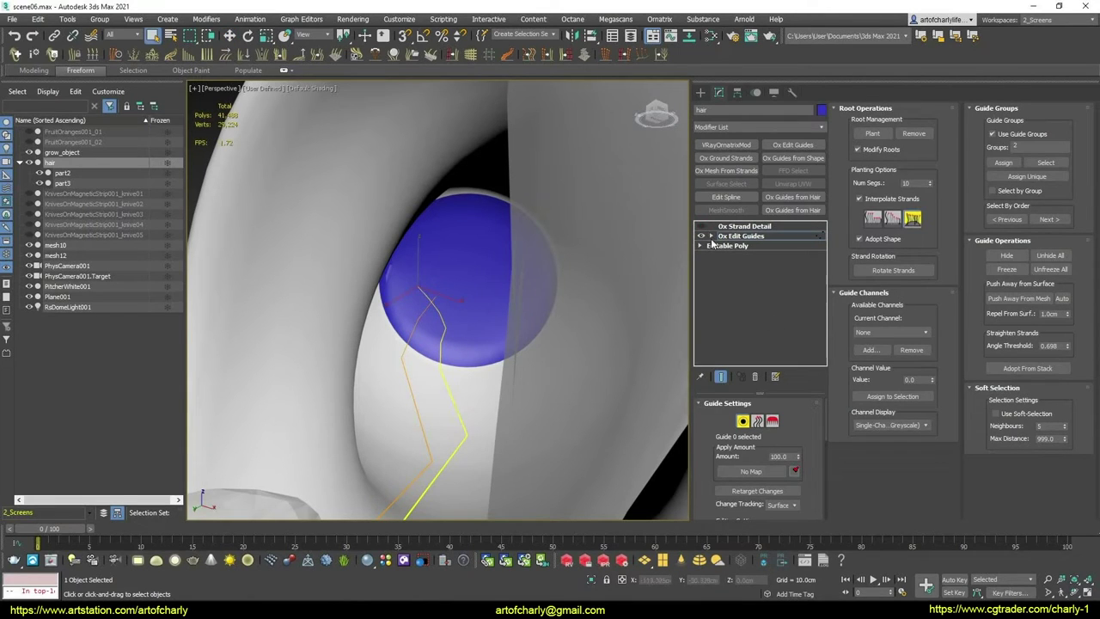
Enter the Roots sub-level of Ox Edit Guides with Move active and orbit to view the guides
left_click(711, 236)
left_click(731, 246)
key("w")
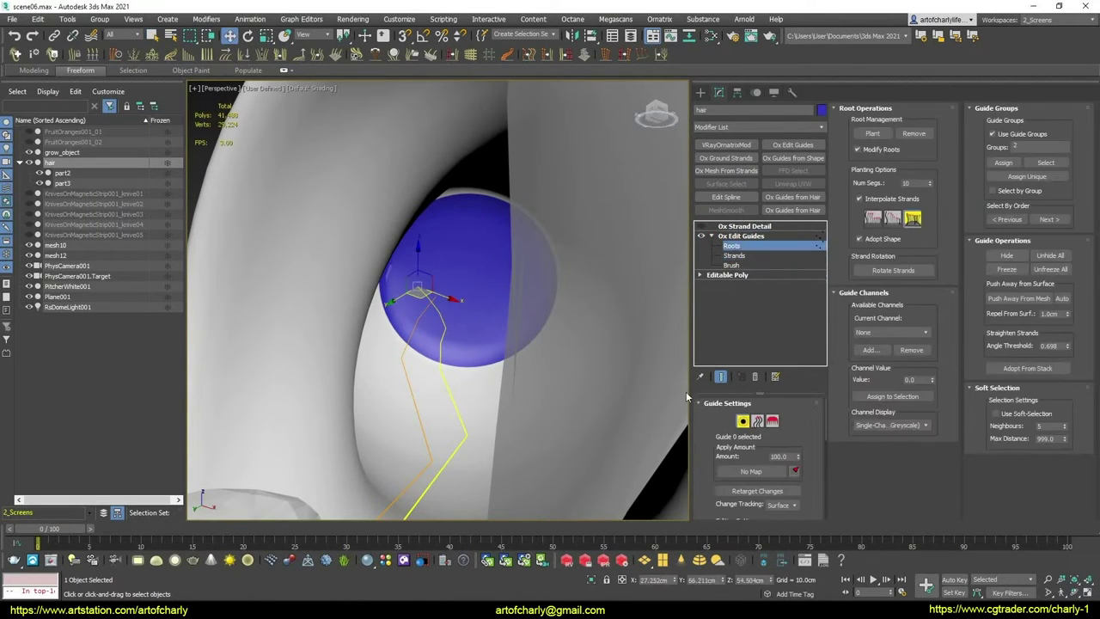
mouse_move(444, 310)
middle_mouse_down("alt")
mouse_move(468, 335)
mouse_move(426, 256)
middle_mouse_up("alt")
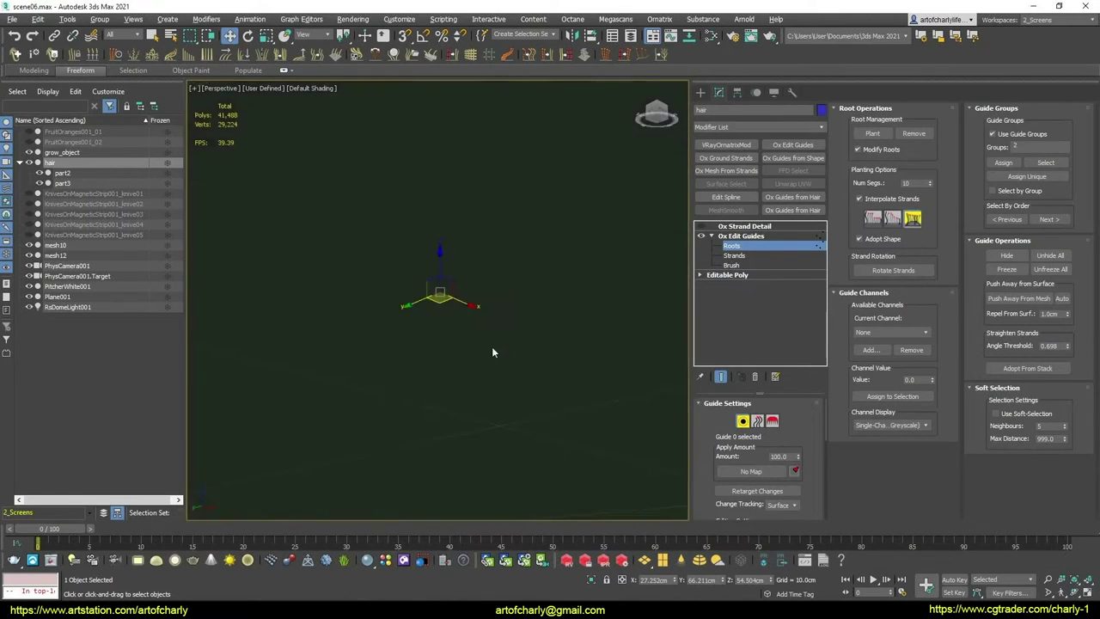
mouse_move(491, 347)
middle_mouse_down("alt")
mouse_move(462, 334)
mouse_move(494, 371)
mouse_move(505, 323)
mouse_move(460, 381)
mouse_move(430, 378)
mouse_move(386, 344)
mouse_move(412, 318)
mouse_move(378, 283)
mouse_move(458, 299)
middle_mouse_up("alt")
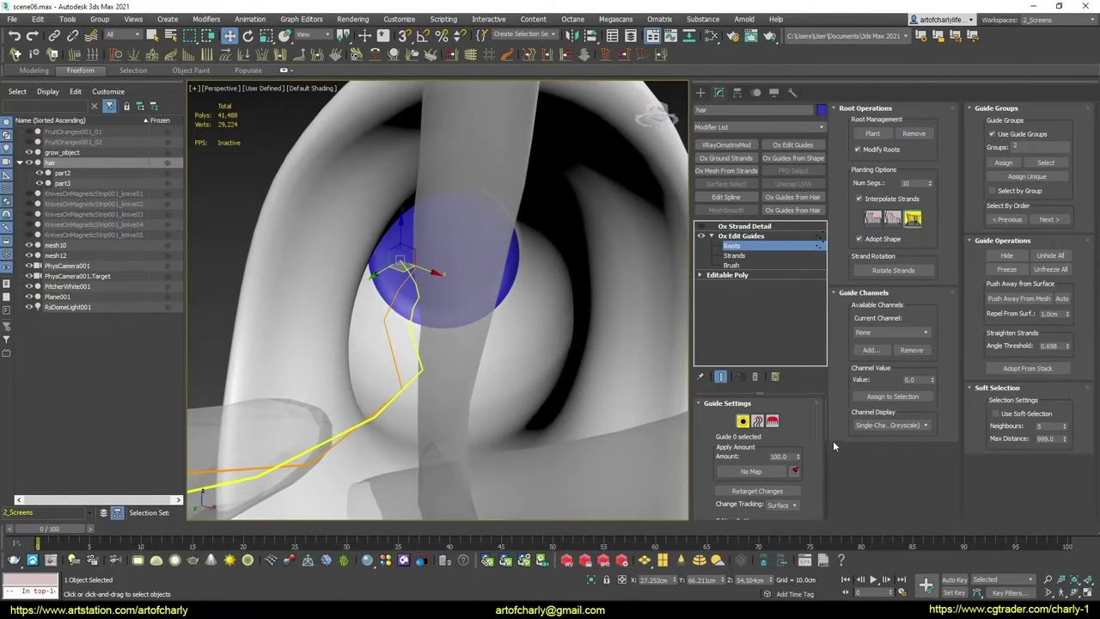
Start Plant mode, then cancel it and orbit to a frontal view of the guides
left_click(884, 132)
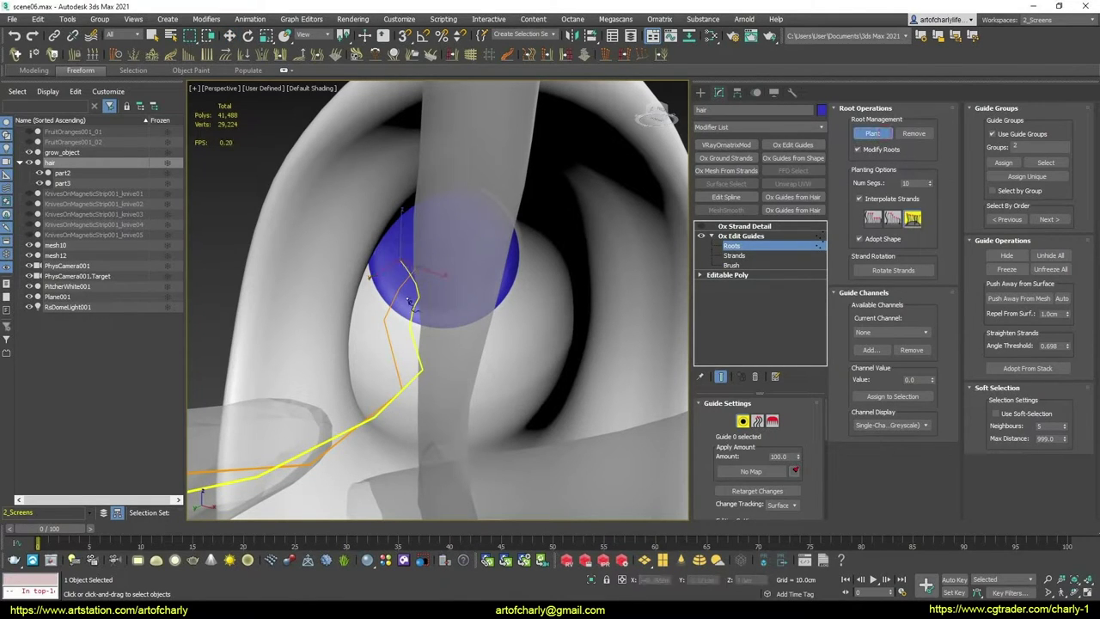
middle_click_drag(385, 278, 836, 196, "alt")
left_click_drag(878, 123, 840, 136)
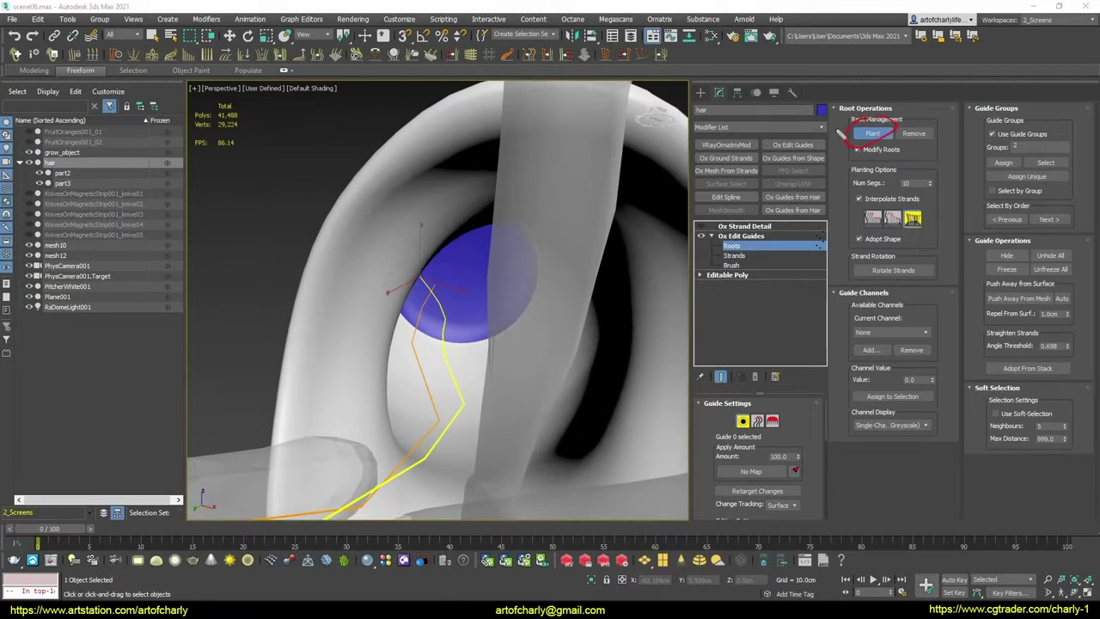
key("Escape")
scroll(417, 273, "up", 2)
scroll(430, 280, "up", 3)
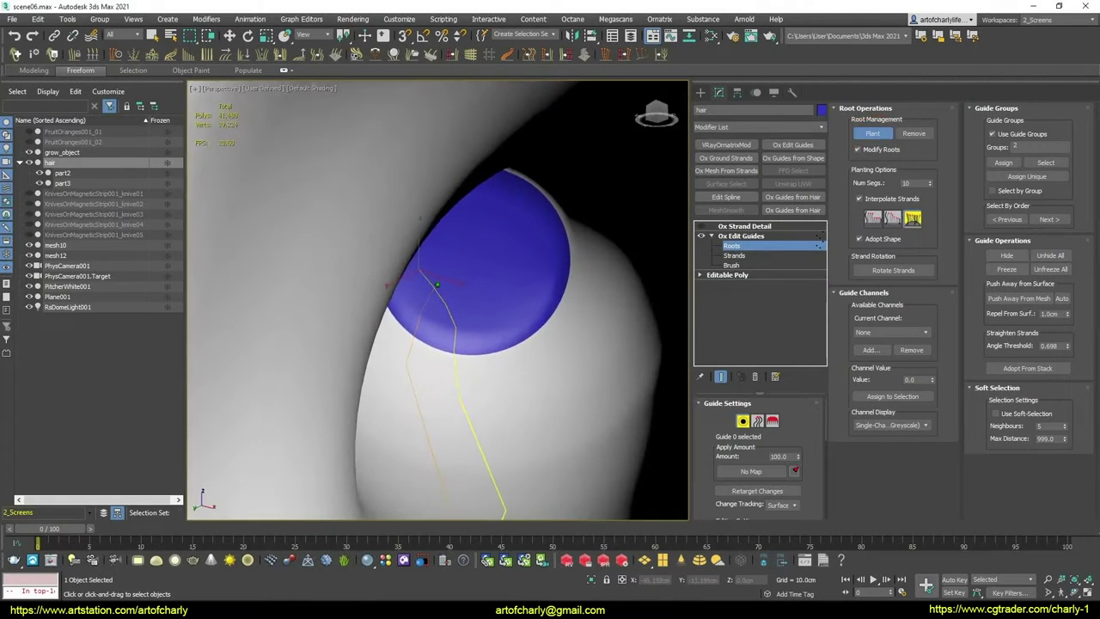
right_click(477, 267)
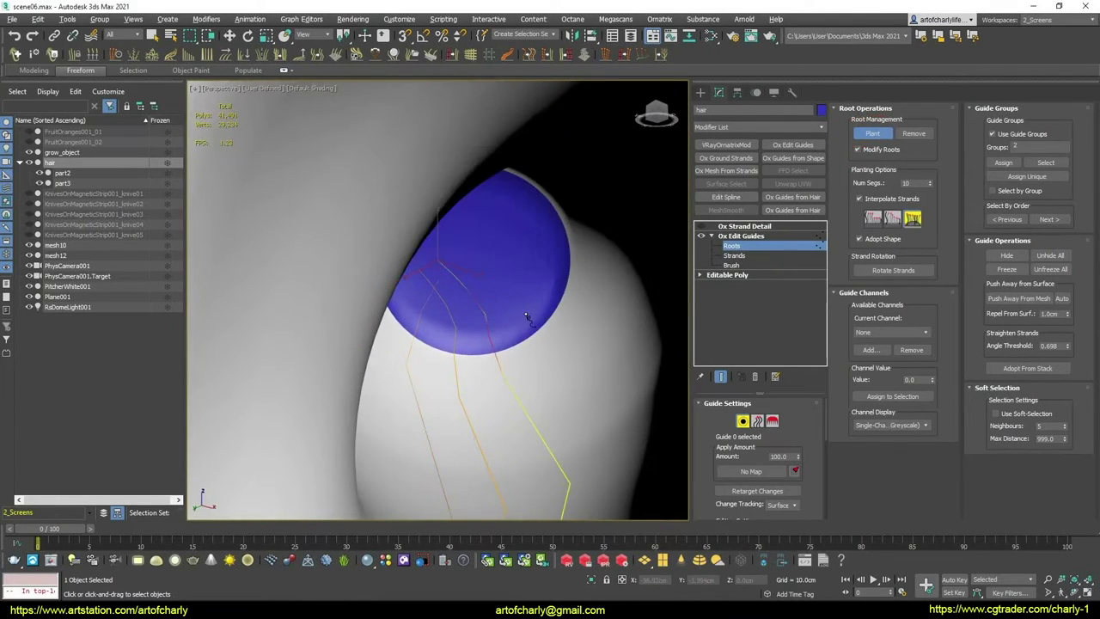
mouse_move(530, 320)
middle_mouse_down("alt")
mouse_move(510, 277)
mouse_move(497, 416)
middle_mouse_up("alt")
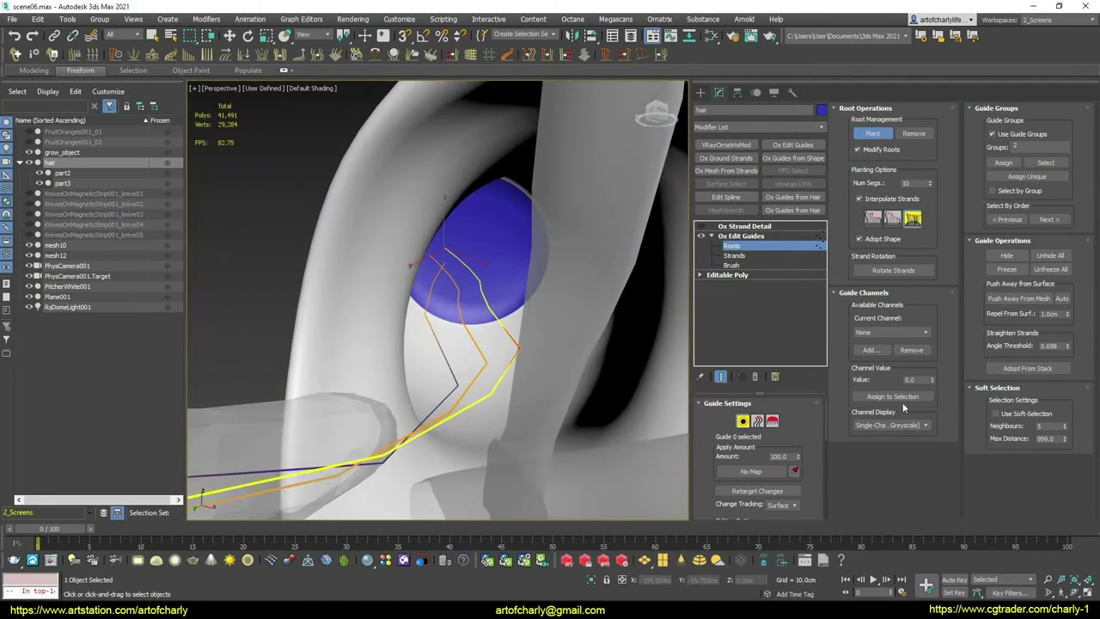
scroll(741, 455, "down", 2)
scroll(756, 446, "down", 2)
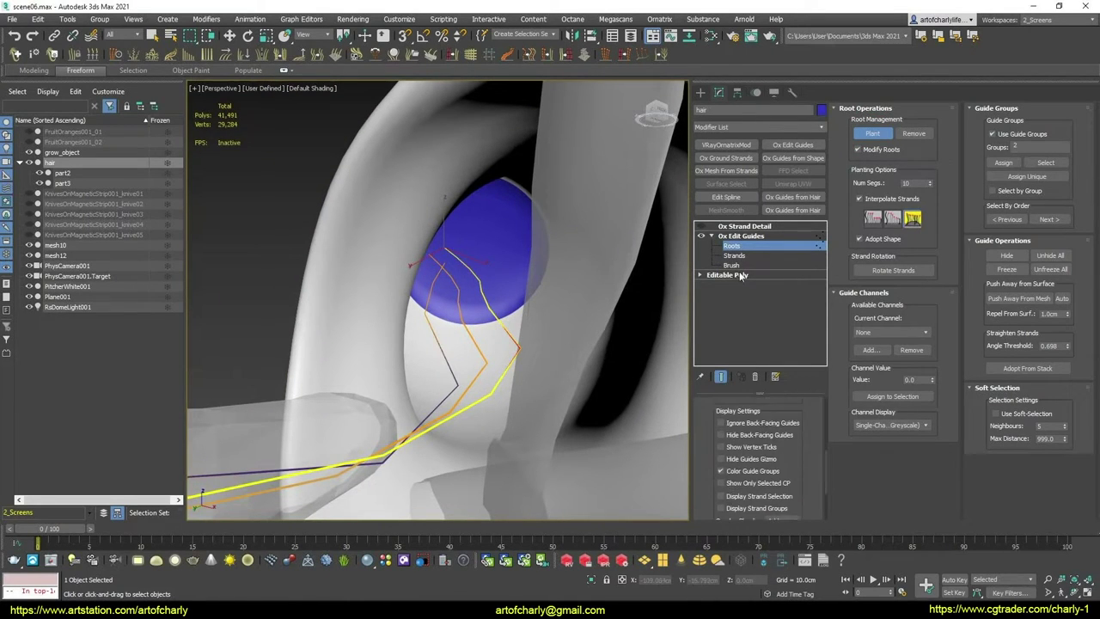
scroll(773, 440, "down", 1)
scroll(790, 433, "down", 2)
scroll(795, 436, "down", 1)
scroll(799, 447, "down", 1)
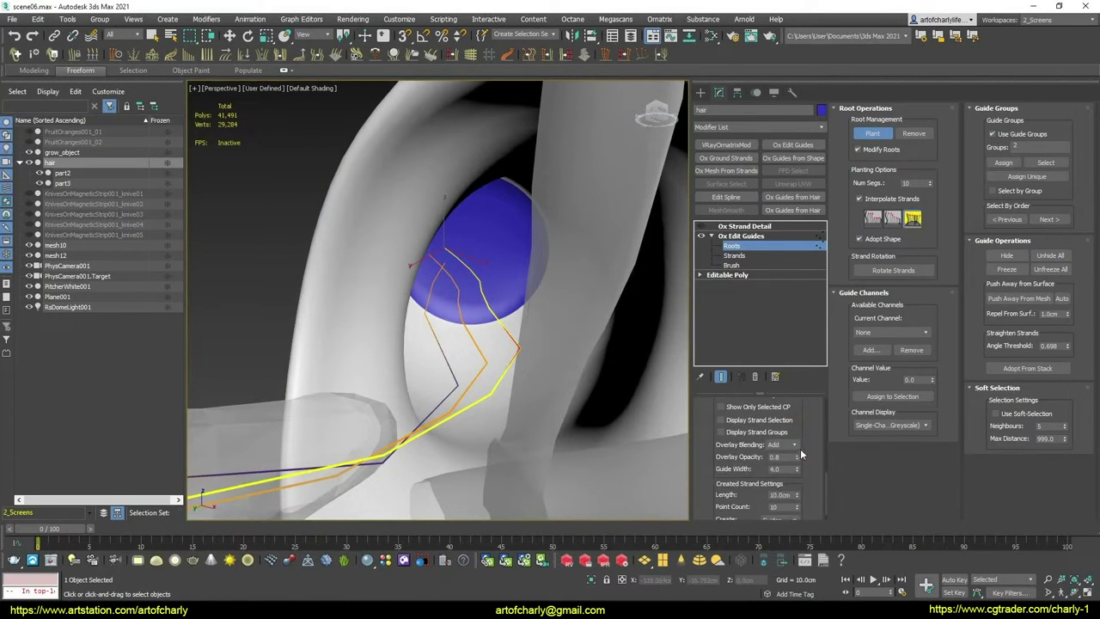
Adjust the Guide Width display from 9.2 down to 4.416 while checking the guides
left_click_drag(796, 468, 797, 433)
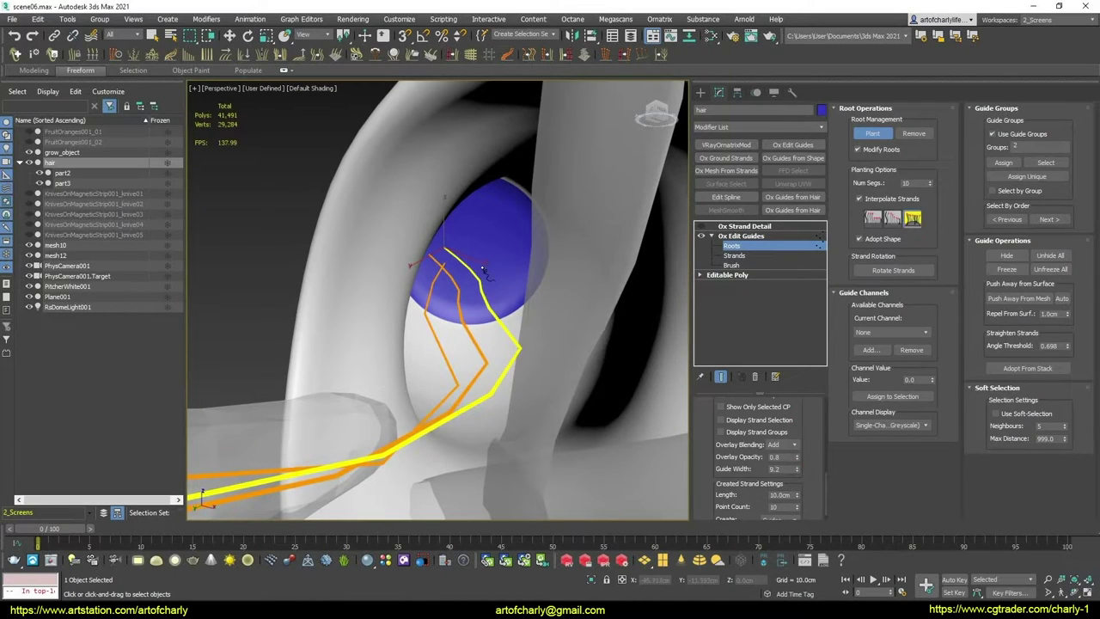
middle_click_drag(488, 275, 481, 189, "alt")
middle_click_drag(478, 299, 490, 310, "alt")
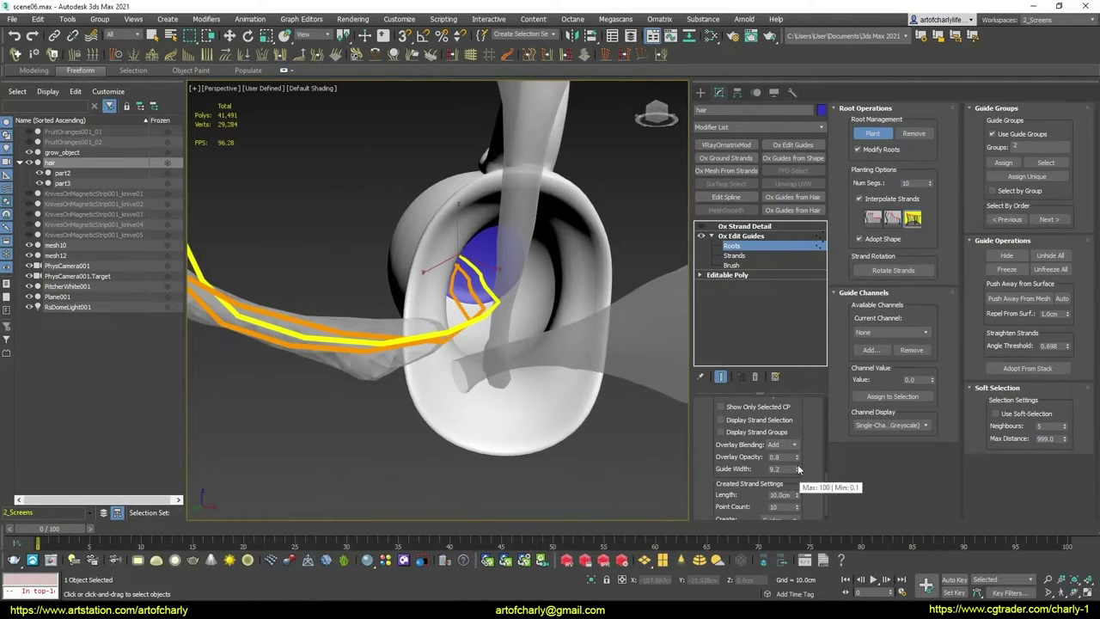
middle_click_drag(537, 416, 558, 404, "alt")
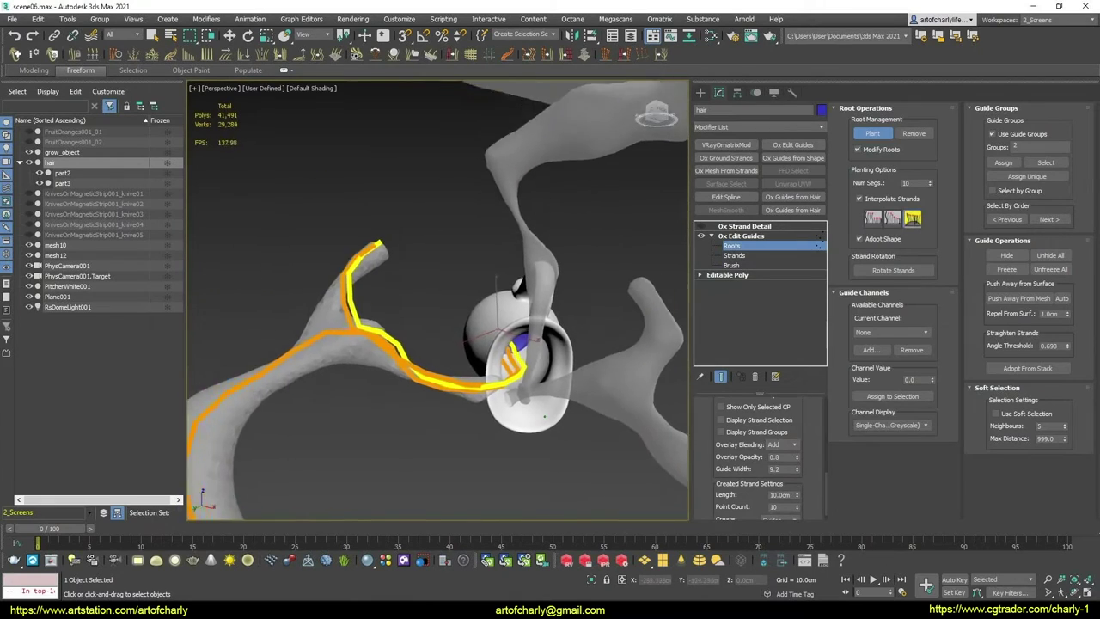
left_click_drag(791, 472, 791, 499)
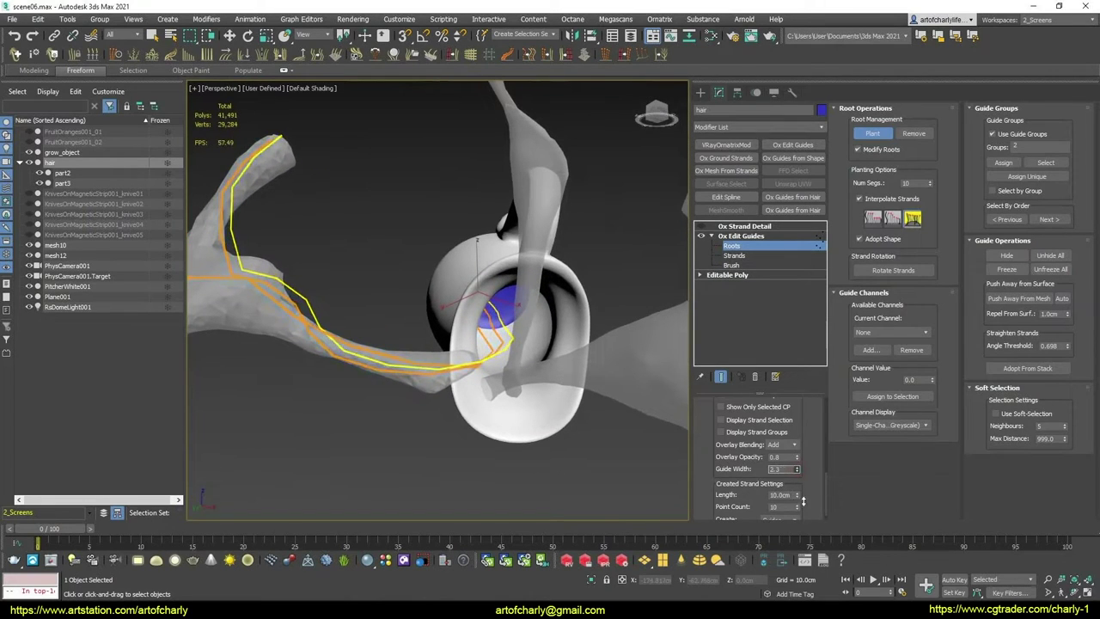
middle_click_drag(507, 303, 518, 299, "alt")
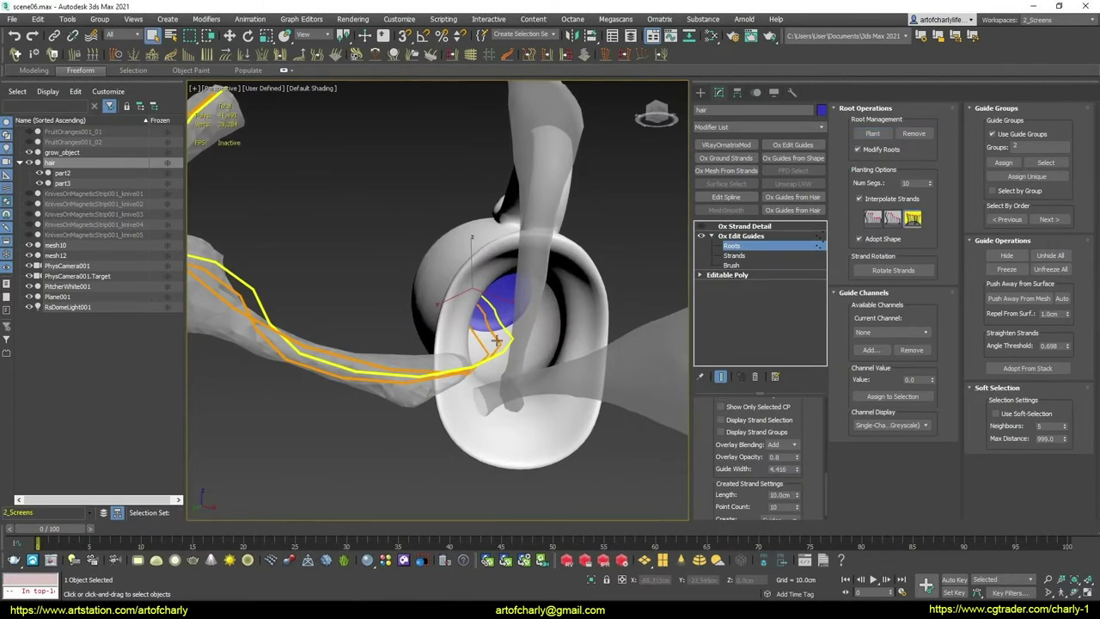
Select the upper guide, set group 3 and Assign Unique, then undo it
left_click(498, 341)
left_click(509, 343)
double_click(1019, 146)
type("3")
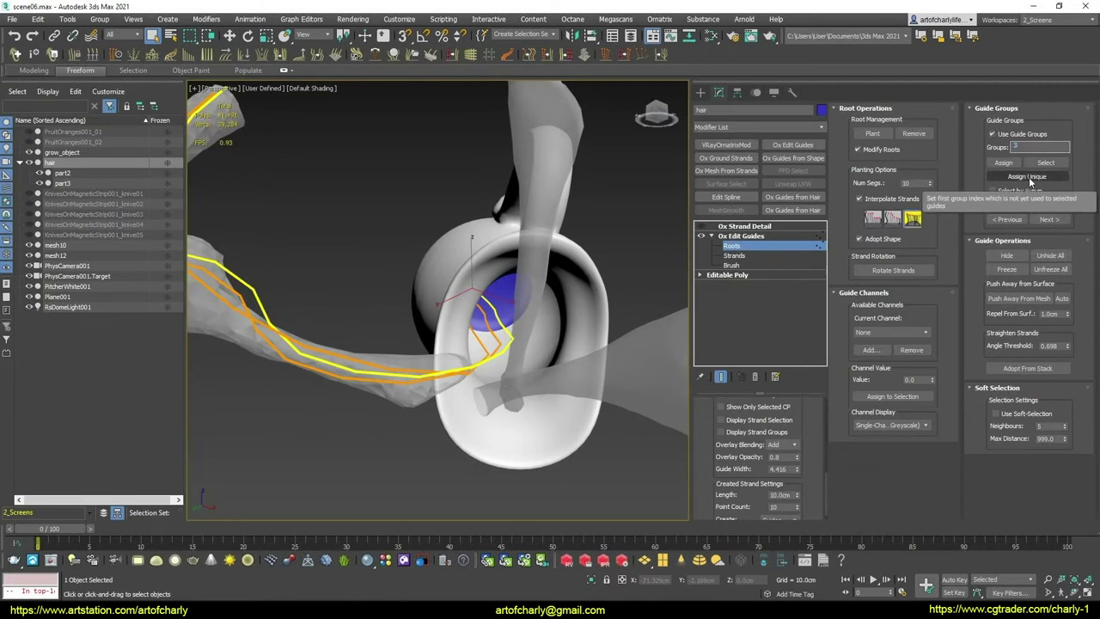
left_click(1024, 178)
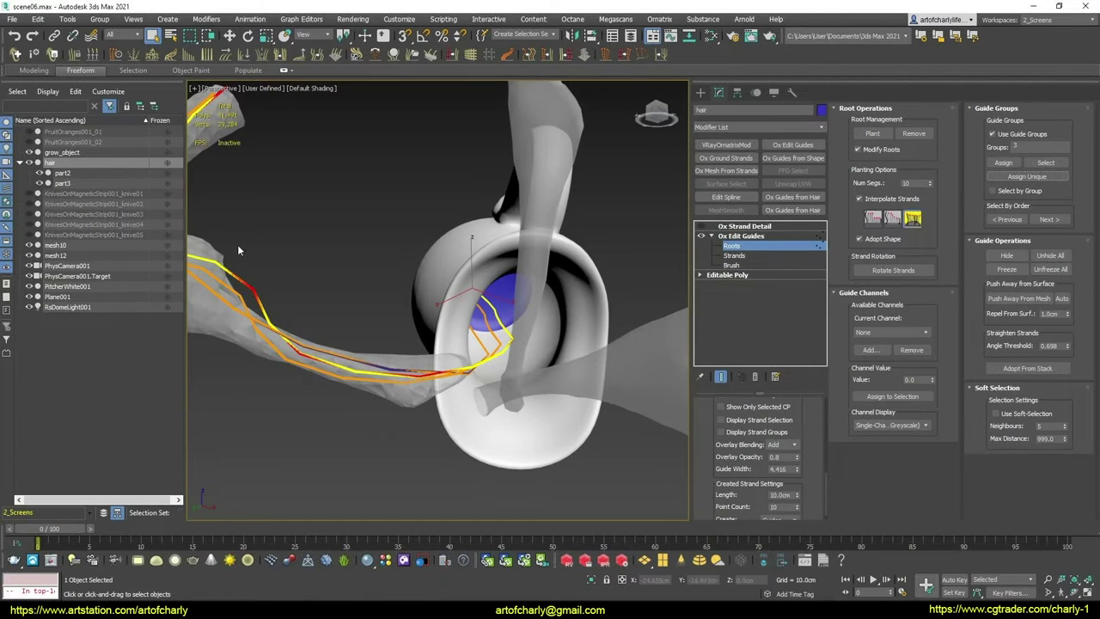
key("ctrl+z")
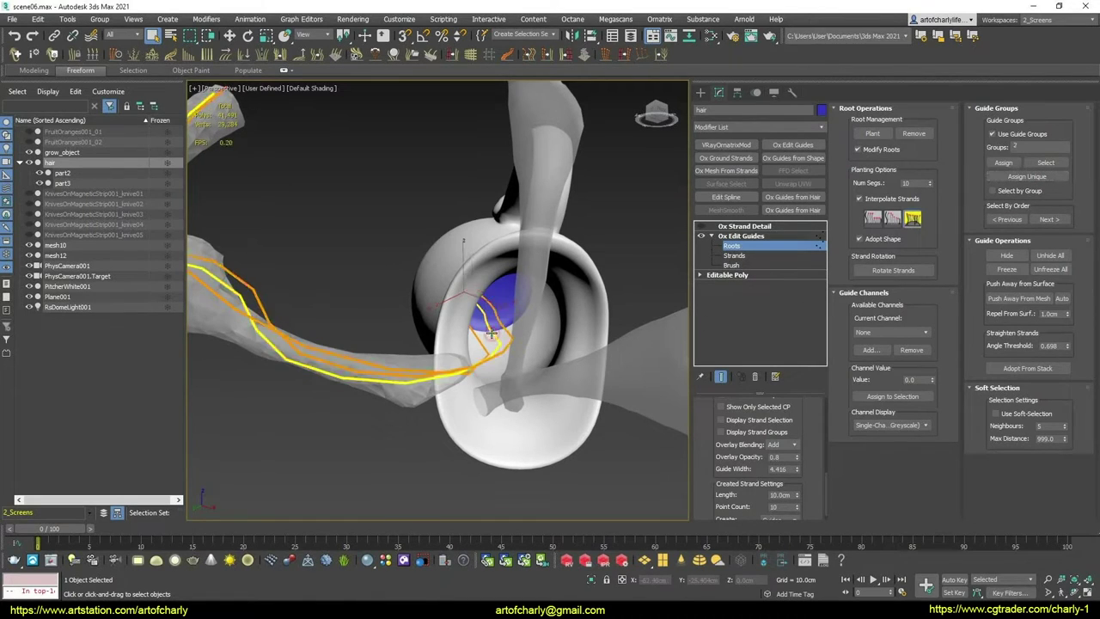
Select another guide strand and put it in its own unique group
left_click(478, 338)
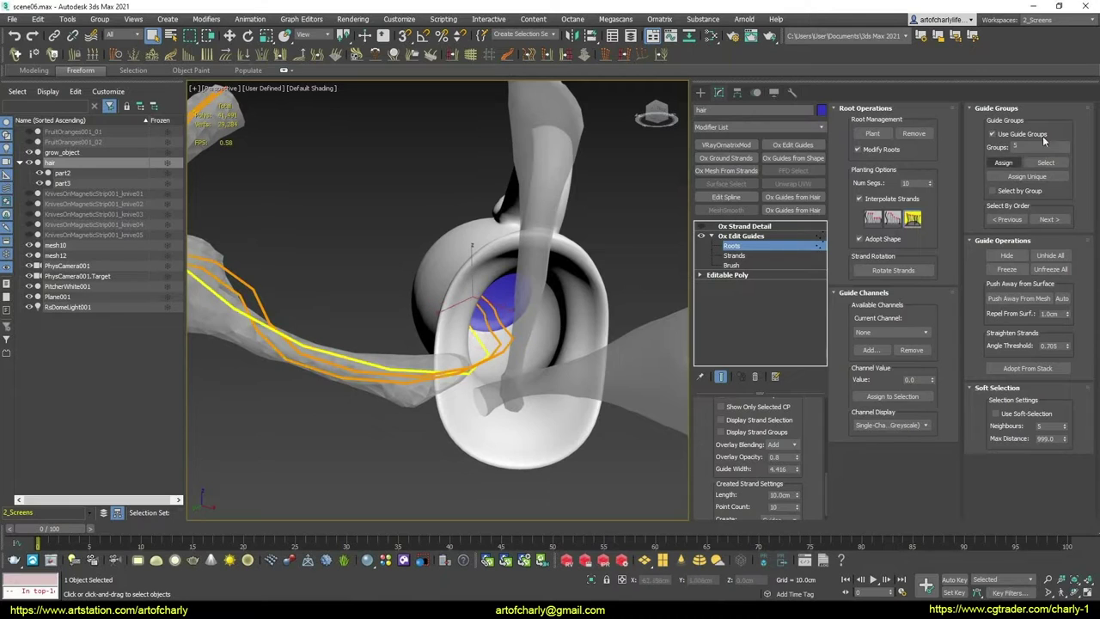
left_click(505, 329)
left_click(1027, 176)
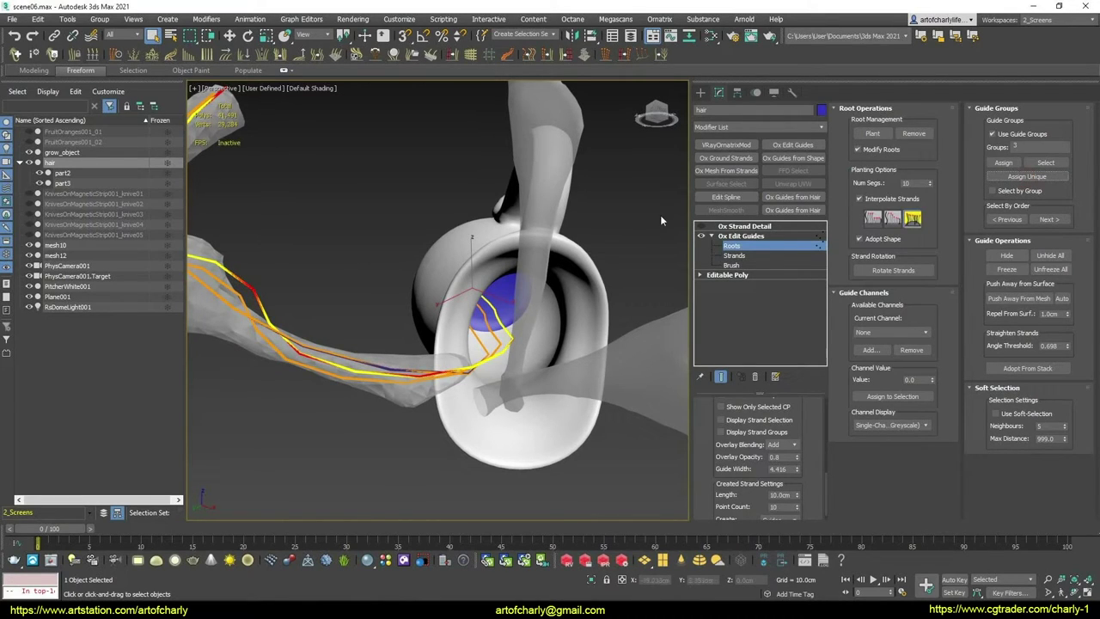
scroll(704, 415, "down", 2)
Switch to Brush mode with Affect Selected Only, Preserve Strand Length and Smooth enabled
scroll(705, 415, "down", 2)
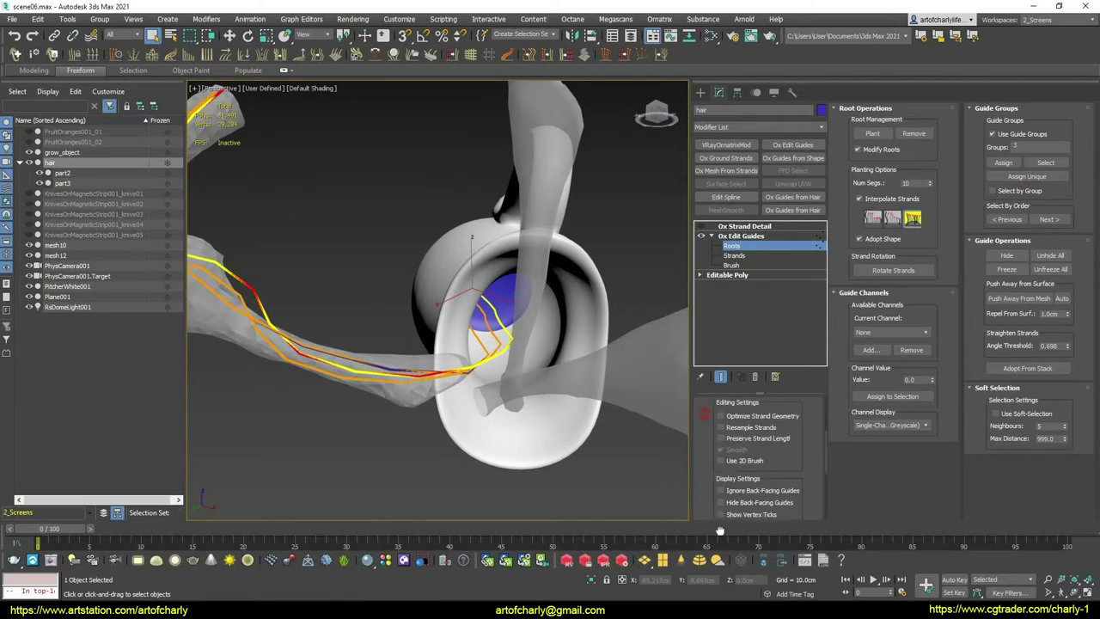
scroll(704, 402, "down", 2)
key("3")
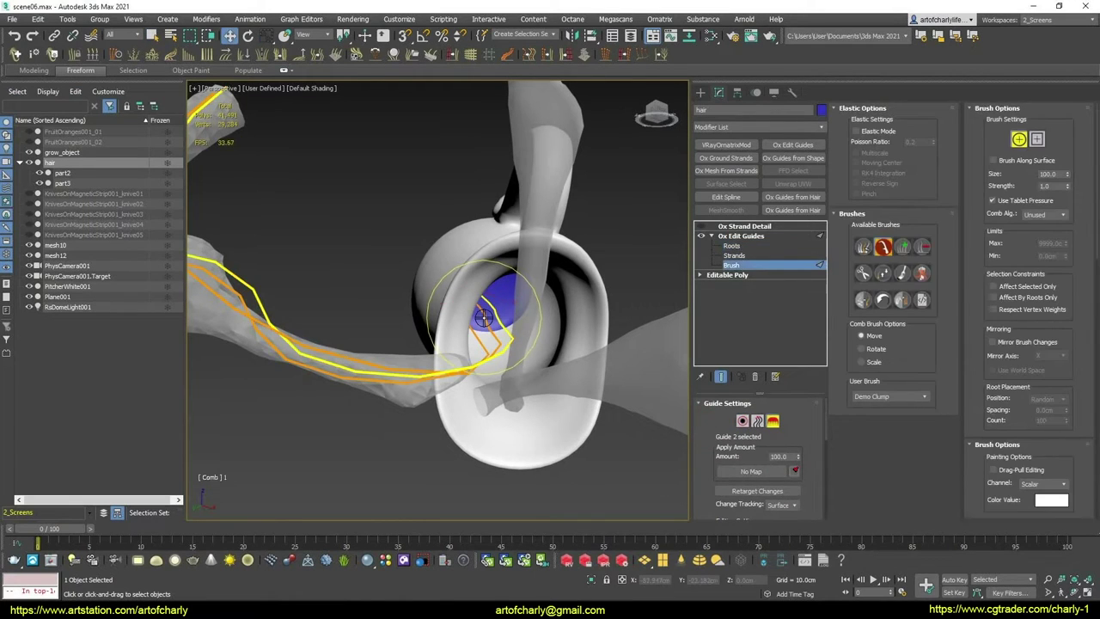
mouse_move(504, 331)
middle_mouse_down("alt")
mouse_move(497, 339)
mouse_move(467, 320)
mouse_move(461, 342)
middle_mouse_up("alt")
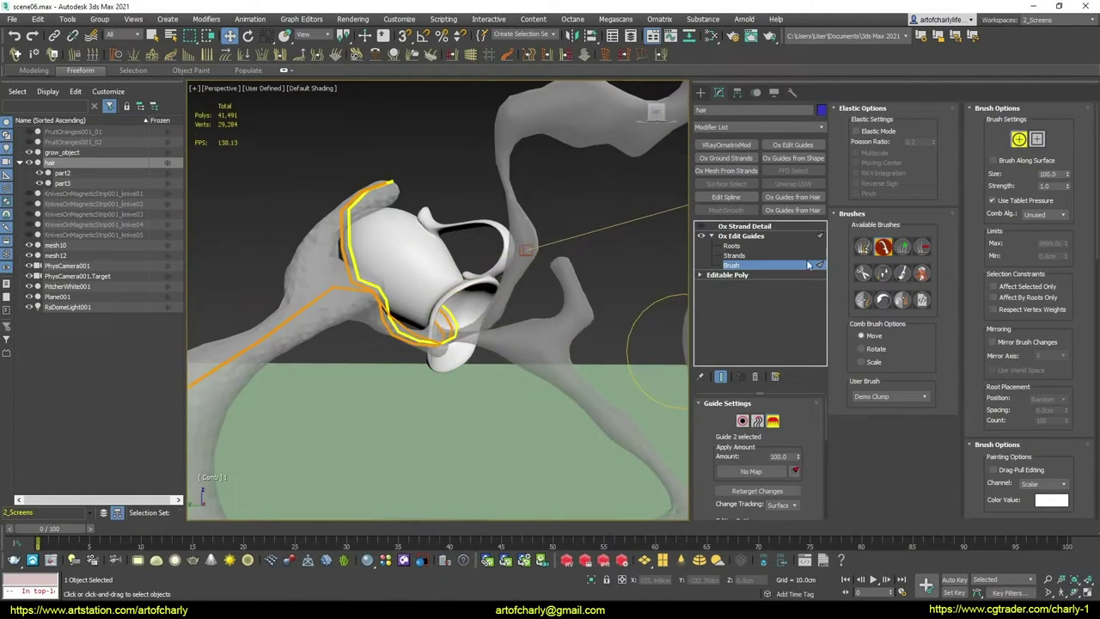
left_click(1022, 288)
left_click_drag(413, 331, 483, 345)
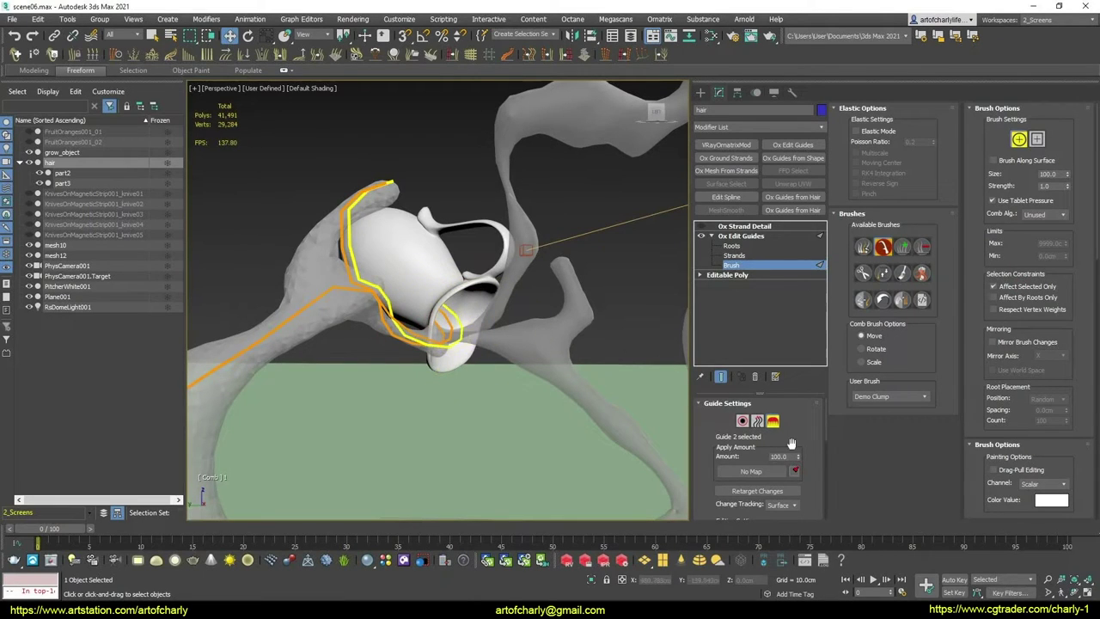
scroll(794, 428, "down", 3)
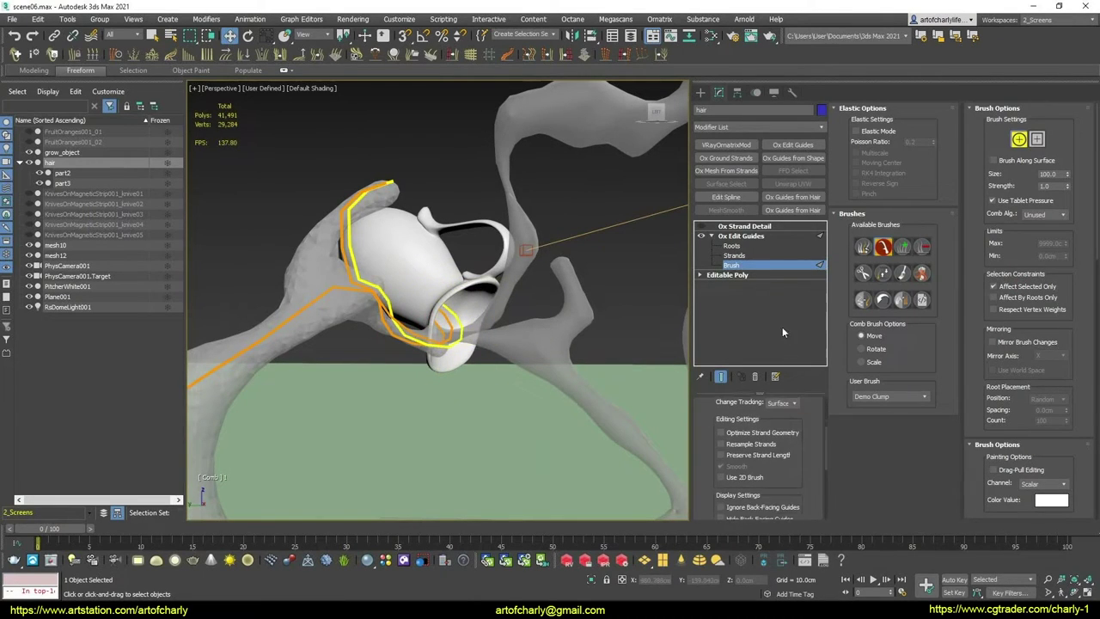
left_click(756, 454)
mouse_move(387, 335)
left_mouse_down()
mouse_move(486, 355)
mouse_move(550, 412)
left_mouse_up()
Comb the red guide up and right from the pitcher to follow the tube
mouse_move(550, 413)
middle_mouse_down("alt")
mouse_move(490, 368)
mouse_move(516, 331)
middle_mouse_up("alt")
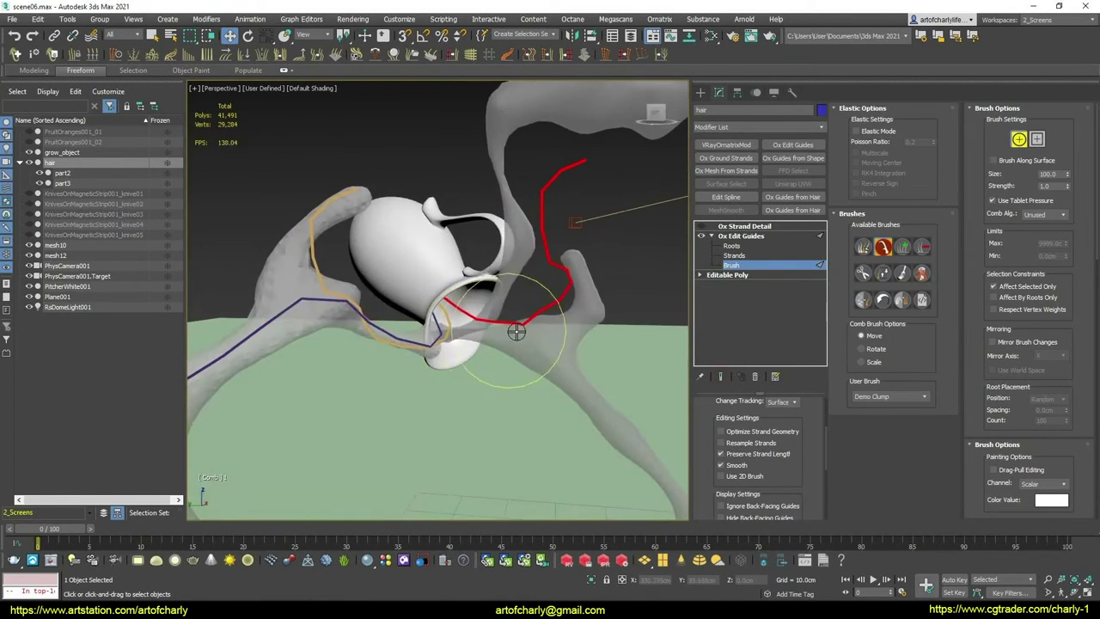
left_click_drag(516, 331, 520, 329)
middle_click_drag(520, 329, 511, 294, "alt")
left_click_drag(512, 294, 512, 292)
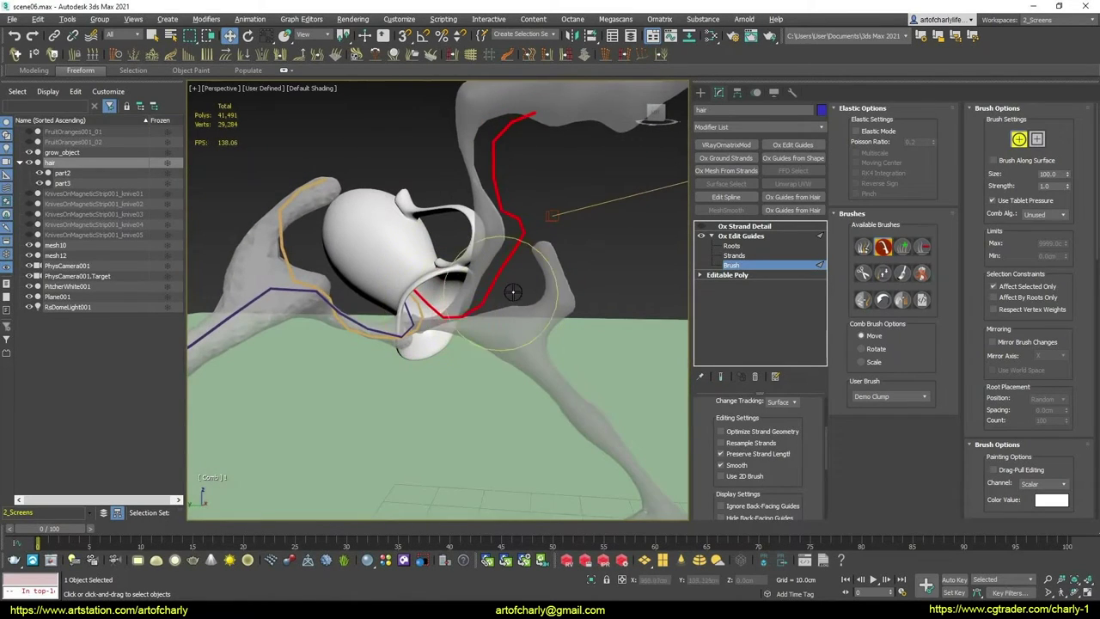
mouse_move(512, 292)
middle_mouse_down("alt")
mouse_move(484, 306)
mouse_move(497, 320)
middle_mouse_up("alt")
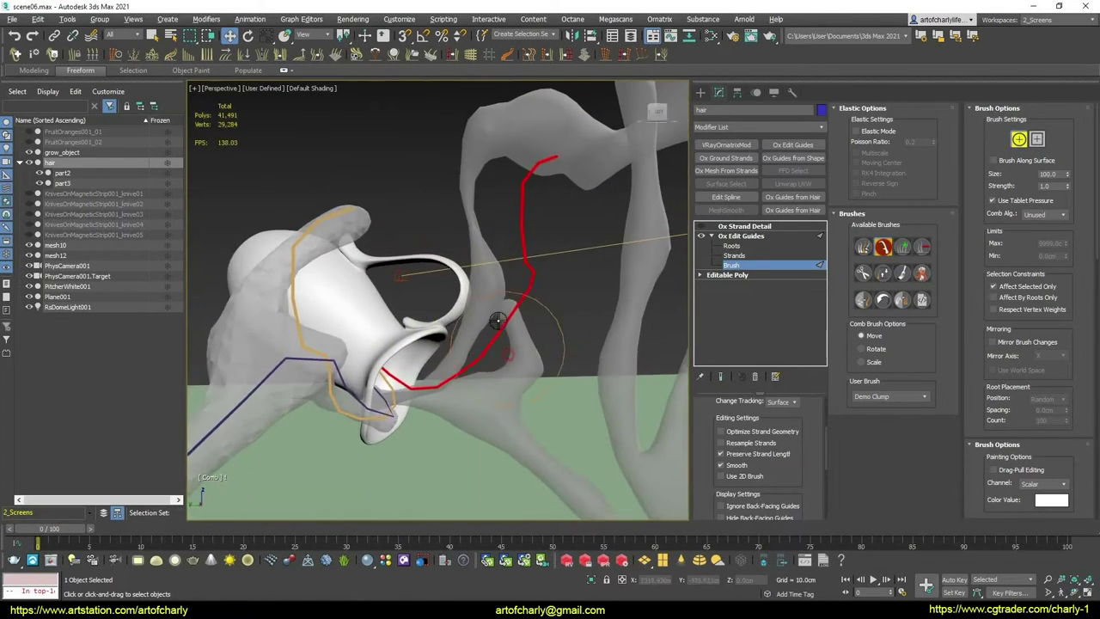
left_click_drag(498, 321, 468, 322)
mouse_move(469, 322)
middle_mouse_down("alt")
mouse_move(464, 339)
mouse_move(437, 337)
mouse_move(454, 332)
middle_mouse_up("alt")
left_click_drag(454, 331, 484, 332)
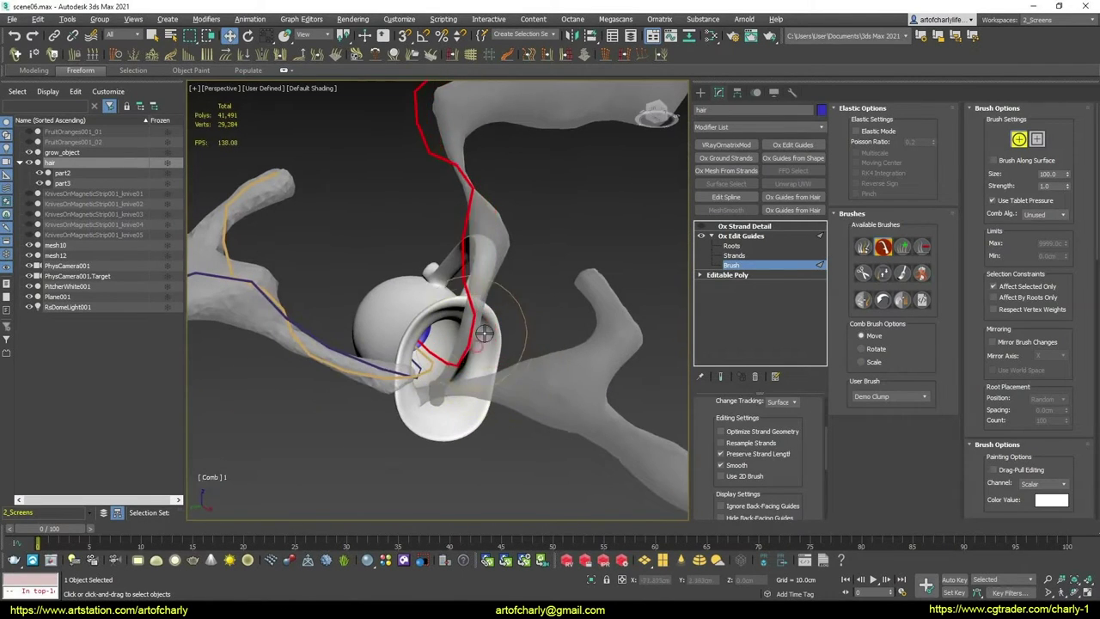
Sweep the red guide's upper end up the branch and check it from several angles
mouse_move(483, 332)
middle_mouse_down("alt")
mouse_move(491, 344)
mouse_move(446, 400)
mouse_move(514, 347)
mouse_move(457, 294)
middle_mouse_up("alt")
mouse_move(488, 312)
left_mouse_down()
mouse_move(498, 340)
mouse_move(504, 306)
left_mouse_up()
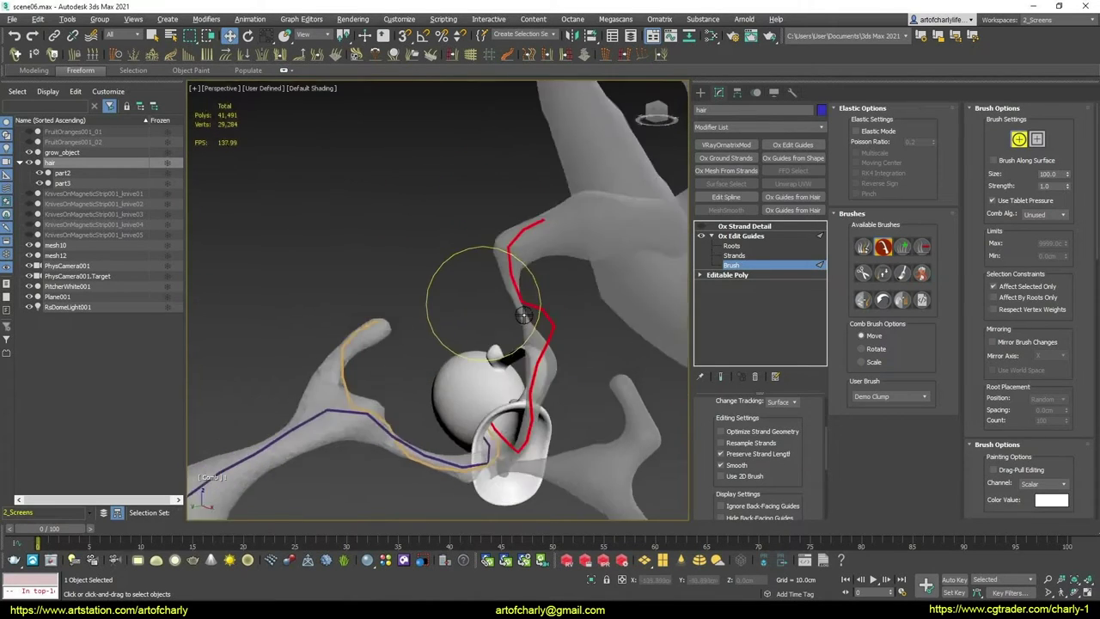
mouse_move(504, 307)
middle_mouse_down("alt")
mouse_move(540, 307)
mouse_move(514, 311)
middle_mouse_up("alt")
left_click_drag(514, 311, 467, 247)
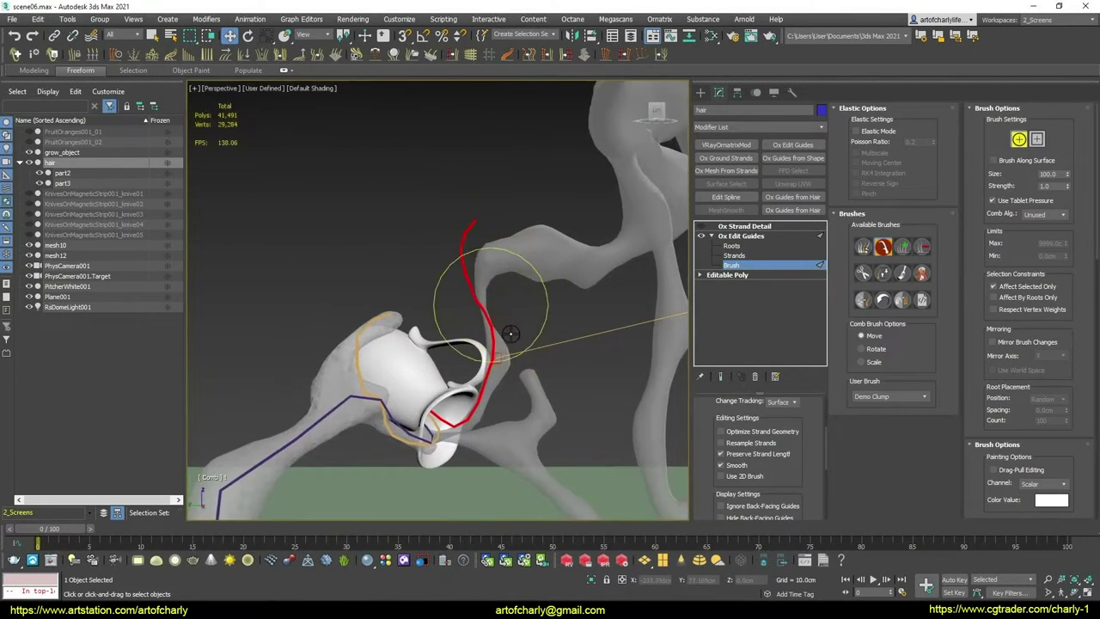
middle_click_drag(512, 307, 504, 342, "alt")
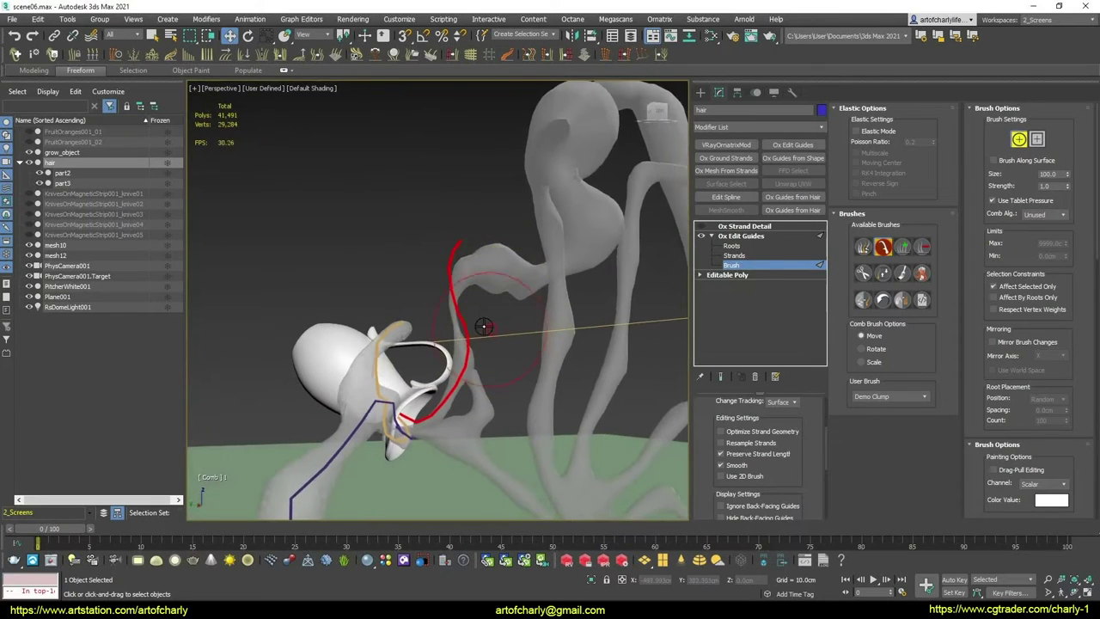
middle_click_drag(484, 292, 458, 298, "alt")
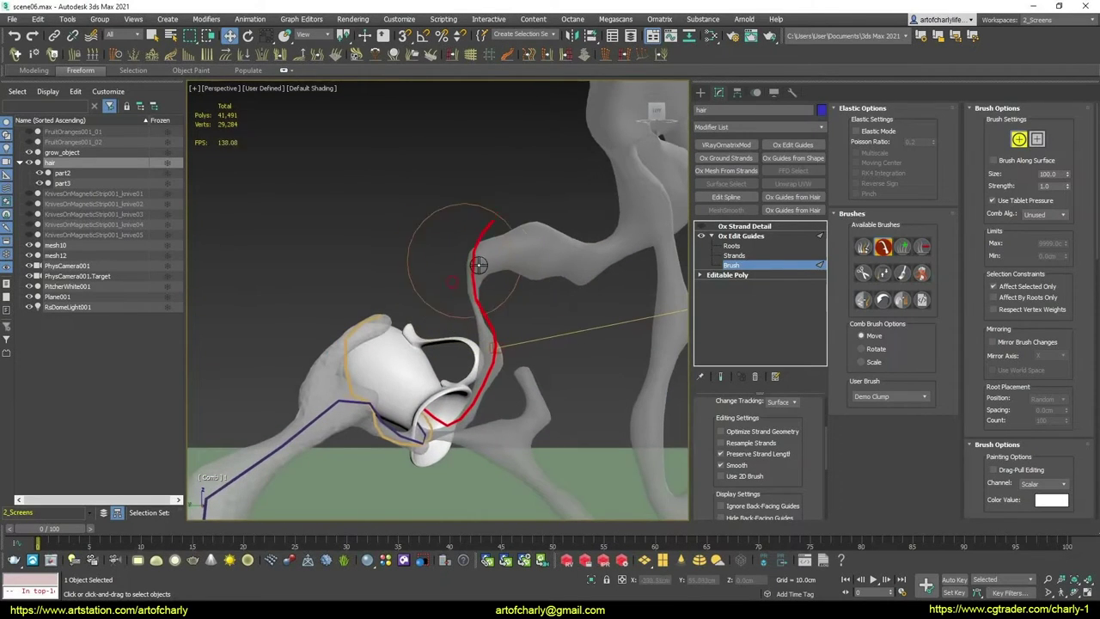
mouse_move(479, 264)
middle_mouse_down("alt")
mouse_move(432, 292)
mouse_move(467, 295)
mouse_move(440, 280)
middle_mouse_up("alt")
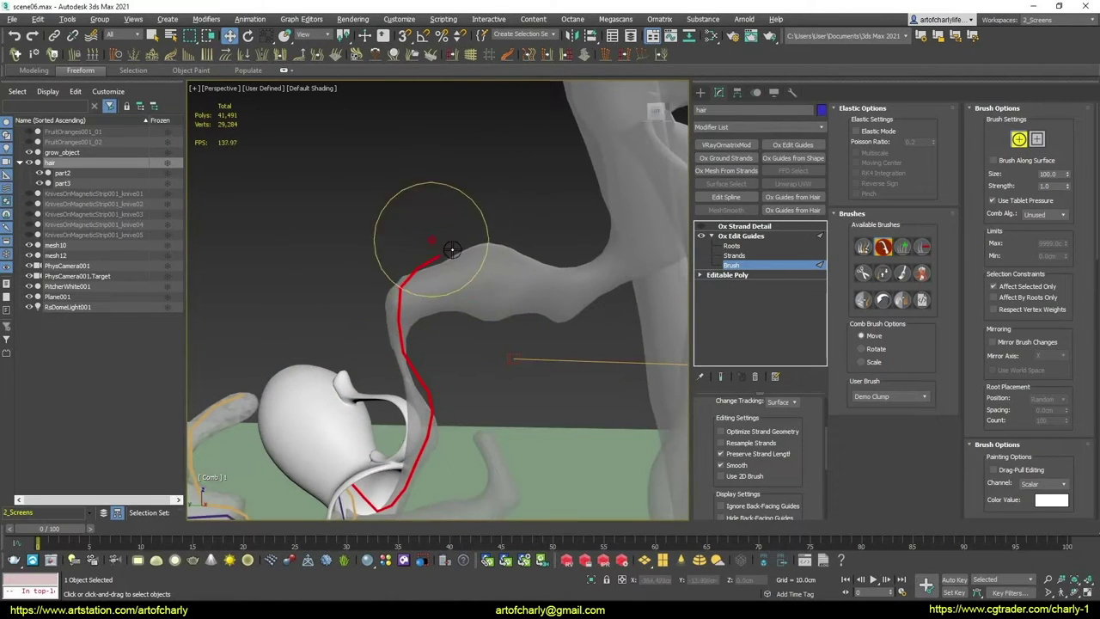
Lengthen the red guide with the GrowShrink brush, then comb it along the tube
left_click(884, 274)
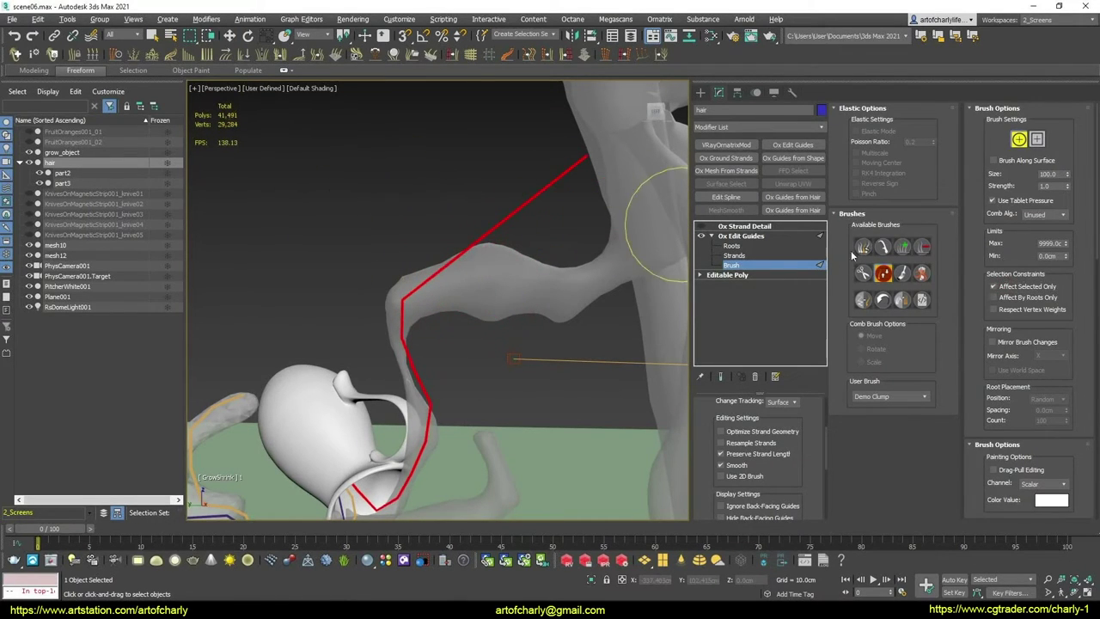
left_click(882, 247)
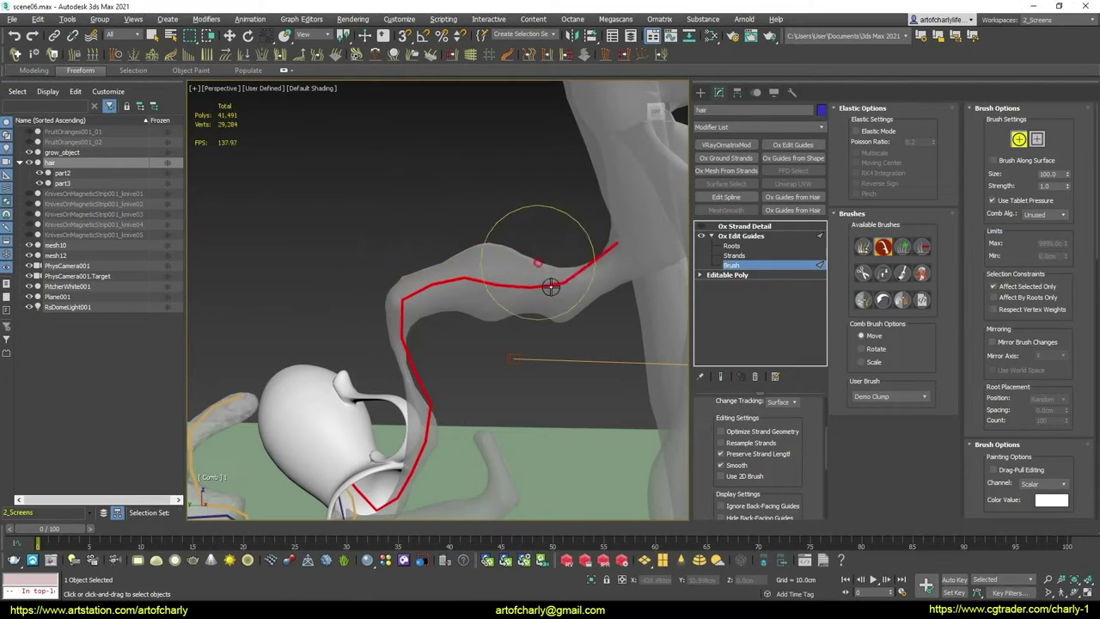
mouse_move(553, 282)
middle_mouse_down("alt")
mouse_move(513, 316)
mouse_move(393, 245)
mouse_move(506, 314)
mouse_move(489, 284)
mouse_move(525, 277)
middle_mouse_up("alt")
mouse_move(465, 321)
middle_mouse_down("alt")
mouse_move(490, 307)
mouse_move(368, 312)
mouse_move(468, 302)
mouse_move(413, 240)
mouse_move(449, 292)
mouse_move(413, 286)
middle_mouse_up("alt")
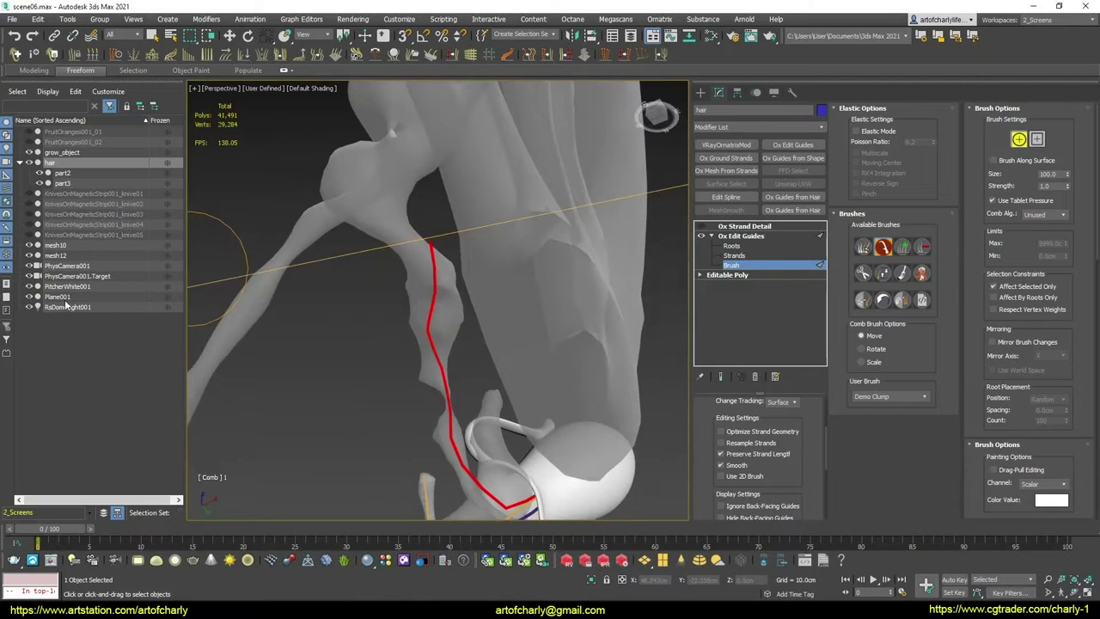
scroll(504, 278, "down", 5)
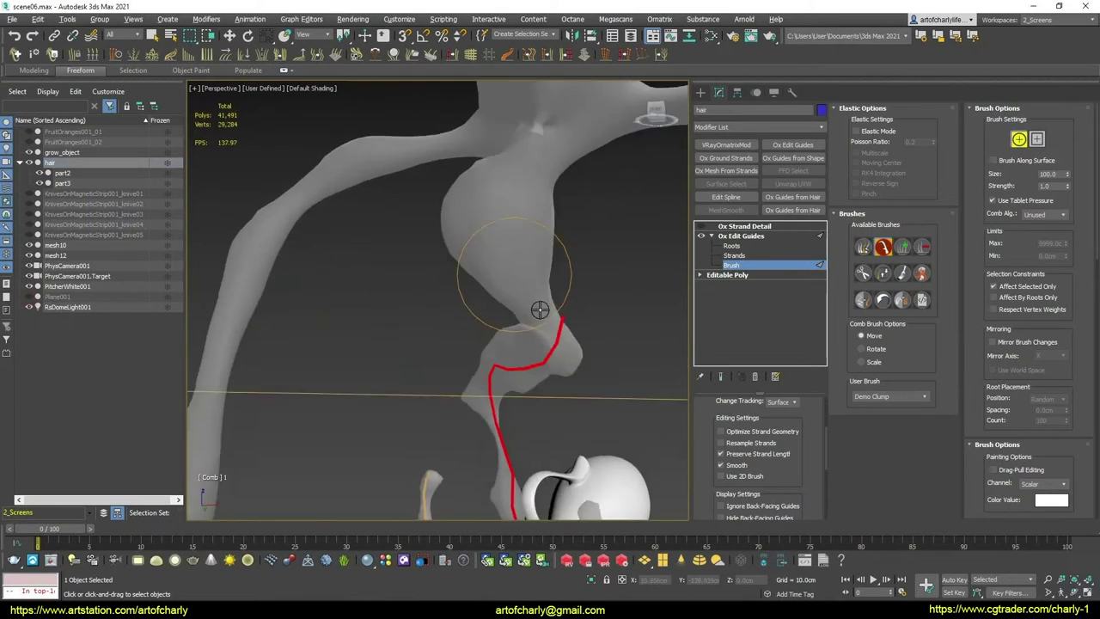
mouse_move(504, 278)
middle_mouse_down("alt")
mouse_move(537, 272)
mouse_move(543, 292)
middle_mouse_up("alt")
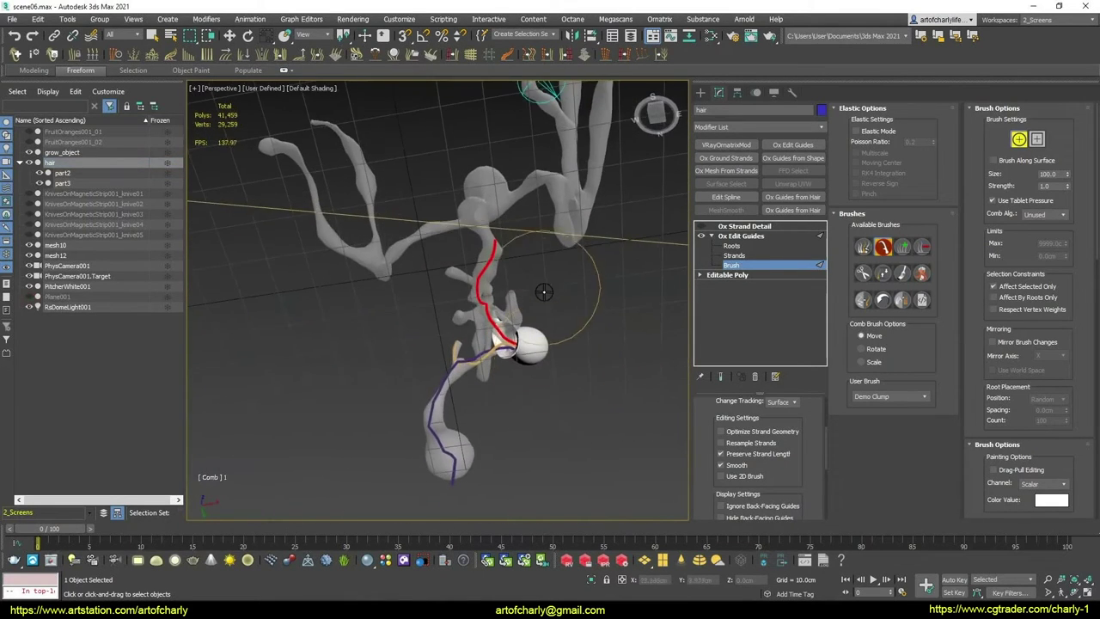
scroll(516, 240, "up", 3)
scroll(515, 267, "up", 2)
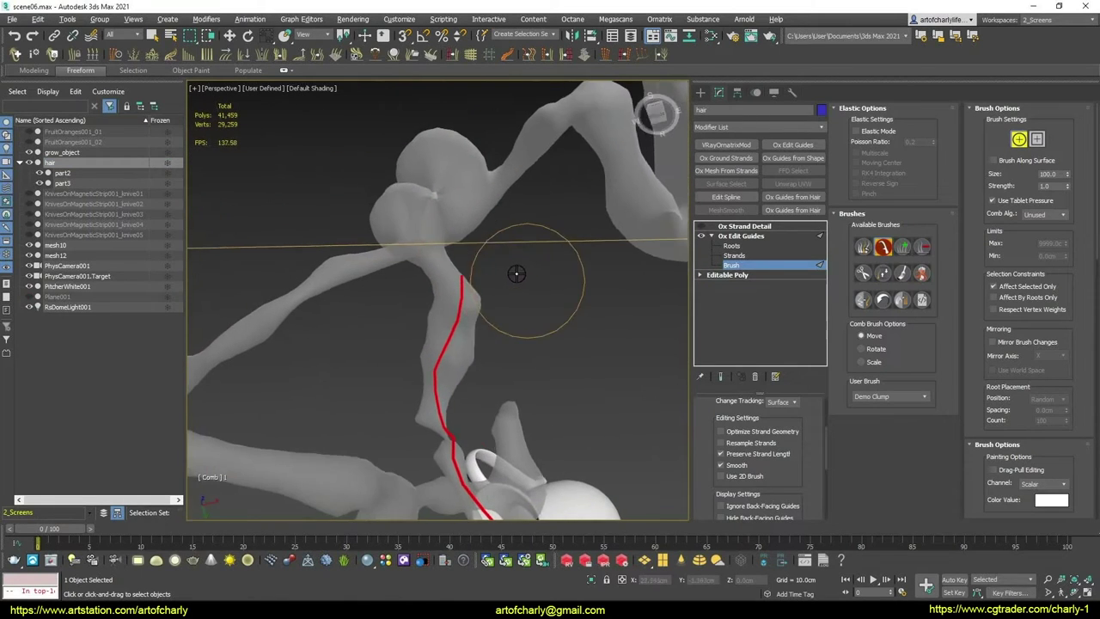
mouse_move(448, 295)
middle_mouse_down("alt")
mouse_move(536, 324)
mouse_move(498, 307)
mouse_move(527, 300)
mouse_move(488, 347)
middle_mouse_up("alt")
scroll(489, 347, "up", 3)
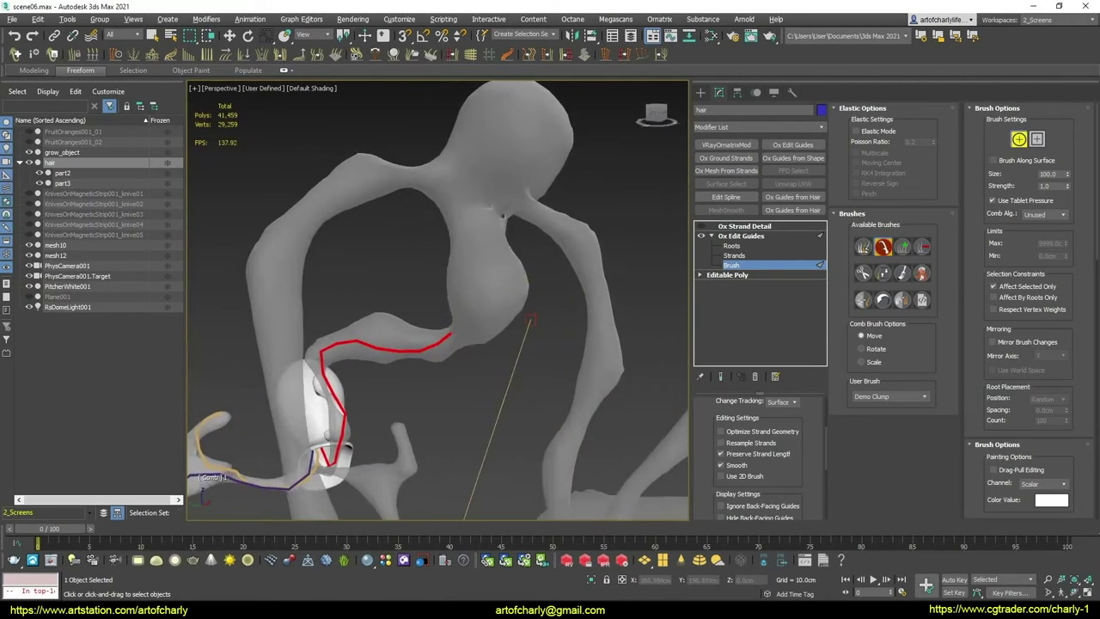
Grow the red guide further into the rounded top section and comb it into place
left_click(883, 274)
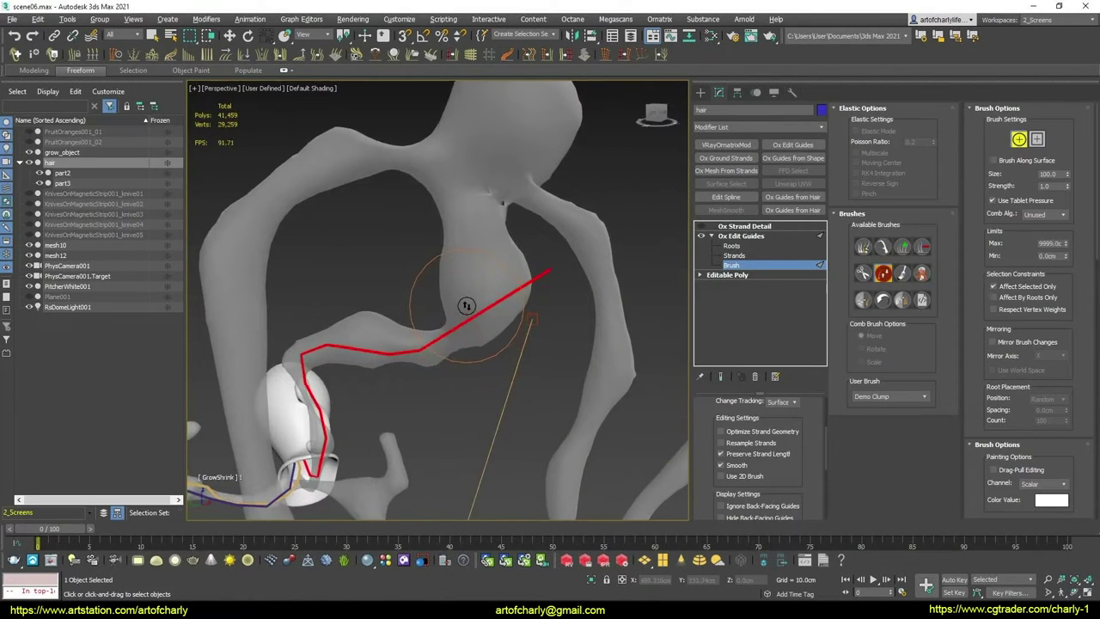
left_click(883, 247)
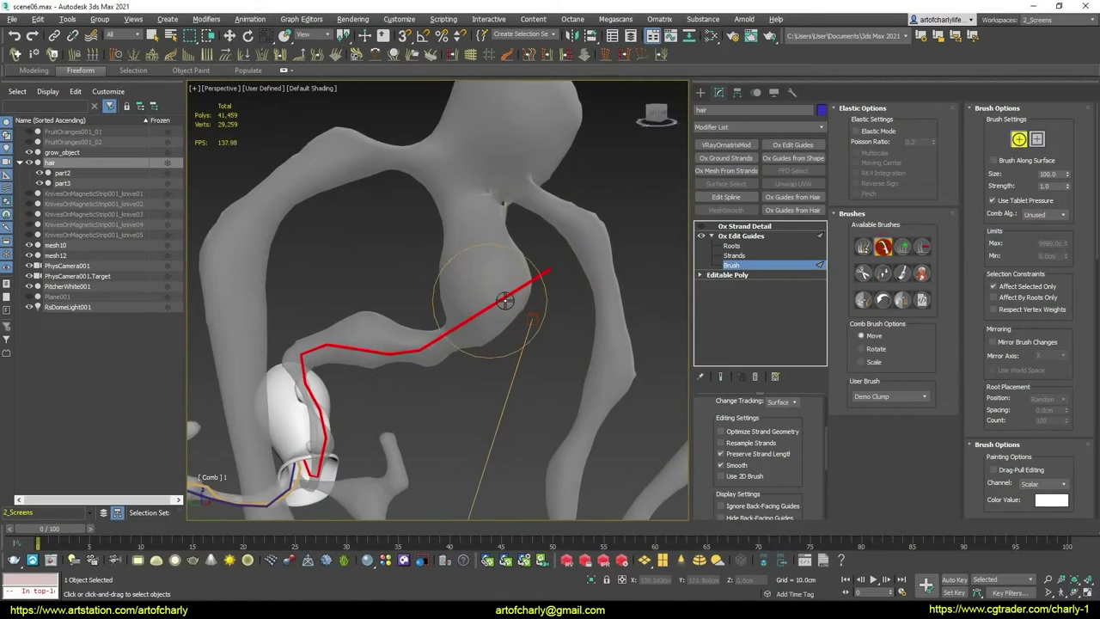
middle_click_drag(507, 292, 541, 276, "alt")
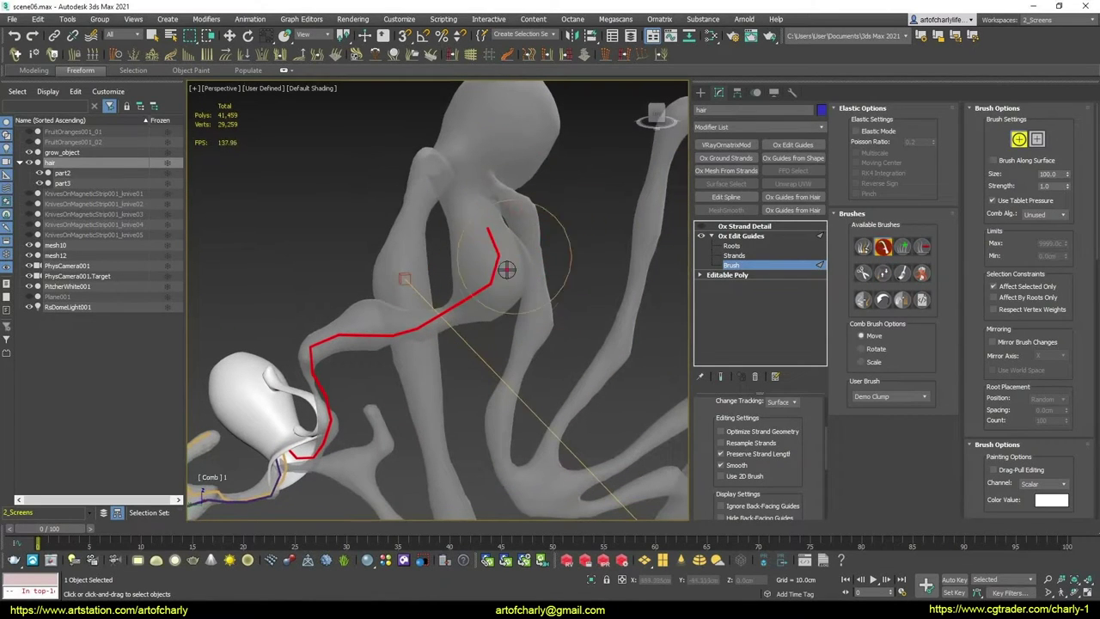
middle_click_drag(519, 279, 478, 256, "alt")
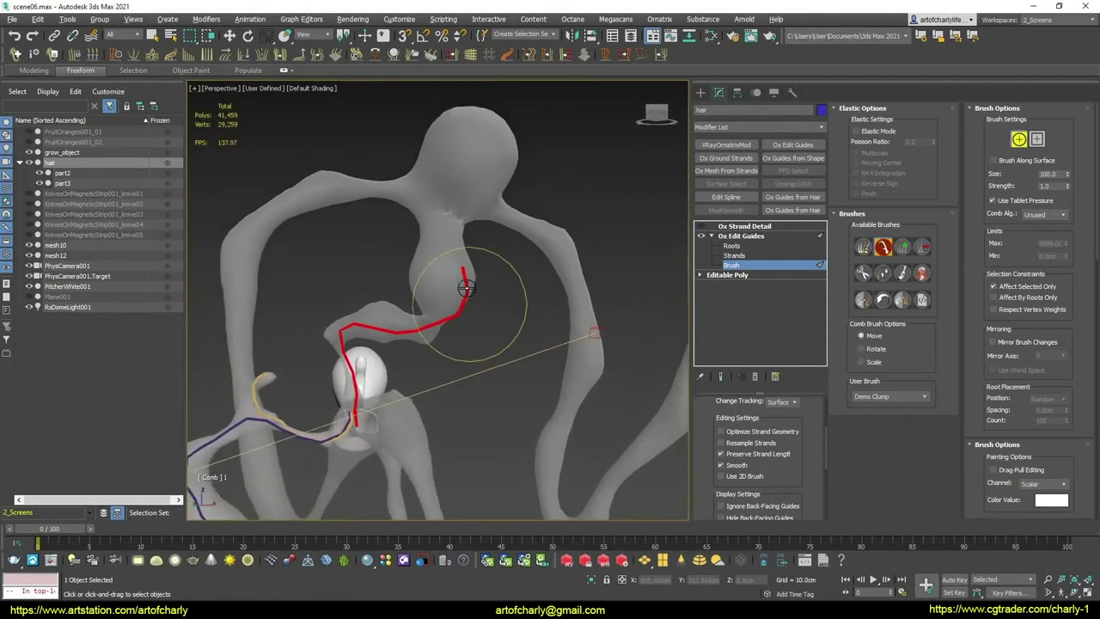
mouse_move(467, 218)
middle_mouse_down("alt")
mouse_move(484, 261)
mouse_move(446, 268)
mouse_move(461, 259)
mouse_move(455, 308)
mouse_move(457, 258)
mouse_move(455, 282)
middle_mouse_up("alt")
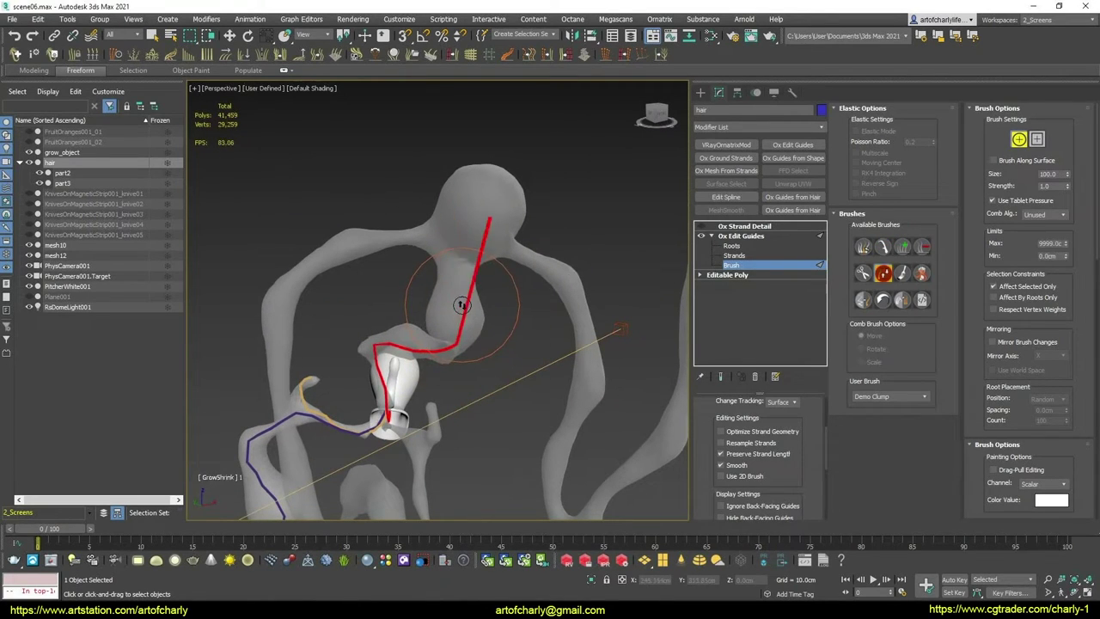
Orbit around the branching tubes to trace the red guide's path
left_click(883, 247)
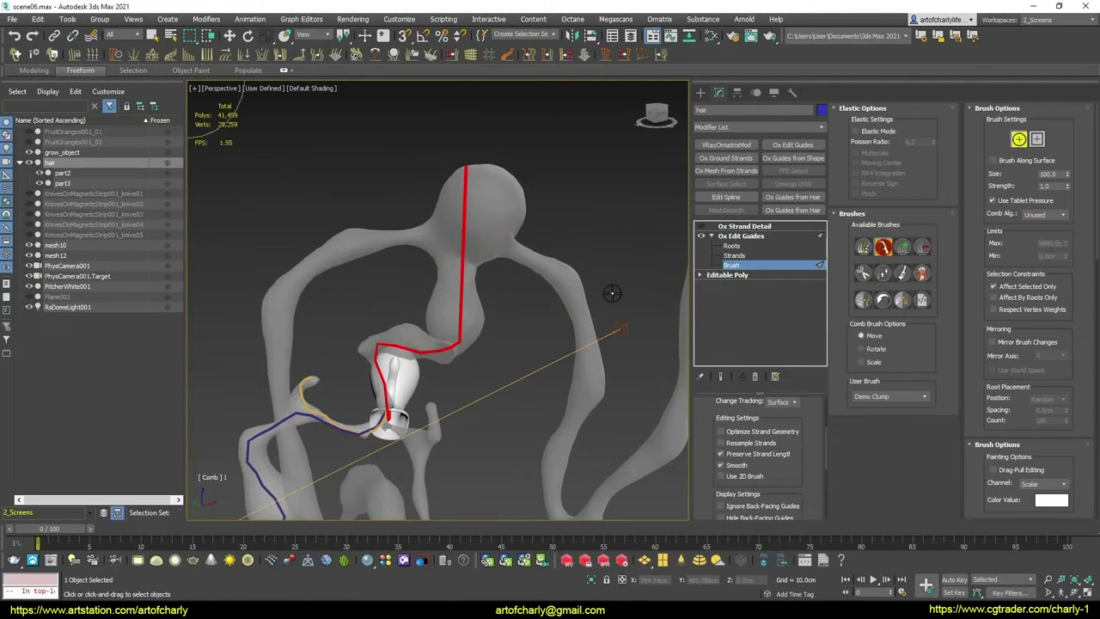
mouse_move(613, 292)
middle_mouse_down("alt")
mouse_move(449, 363)
mouse_move(460, 249)
mouse_move(532, 277)
mouse_move(519, 275)
mouse_move(514, 250)
mouse_move(490, 245)
mouse_move(524, 197)
middle_mouse_up("alt")
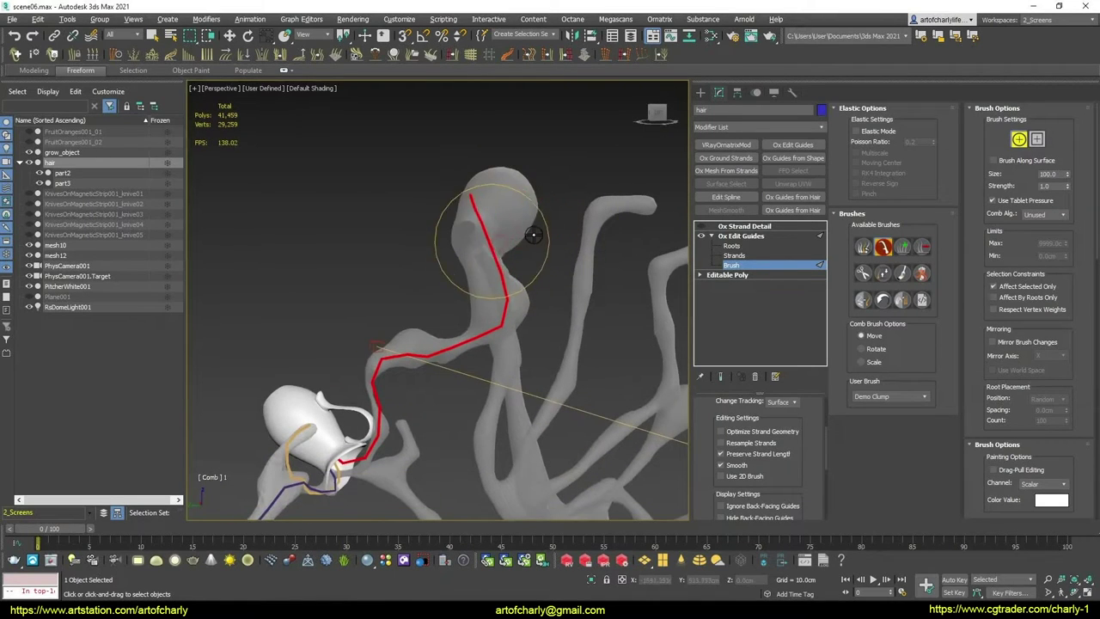
mouse_move(532, 234)
middle_mouse_down("alt")
mouse_move(461, 228)
mouse_move(498, 253)
mouse_move(508, 172)
mouse_move(458, 148)
mouse_move(515, 215)
mouse_move(430, 237)
mouse_move(521, 313)
middle_mouse_up("alt")
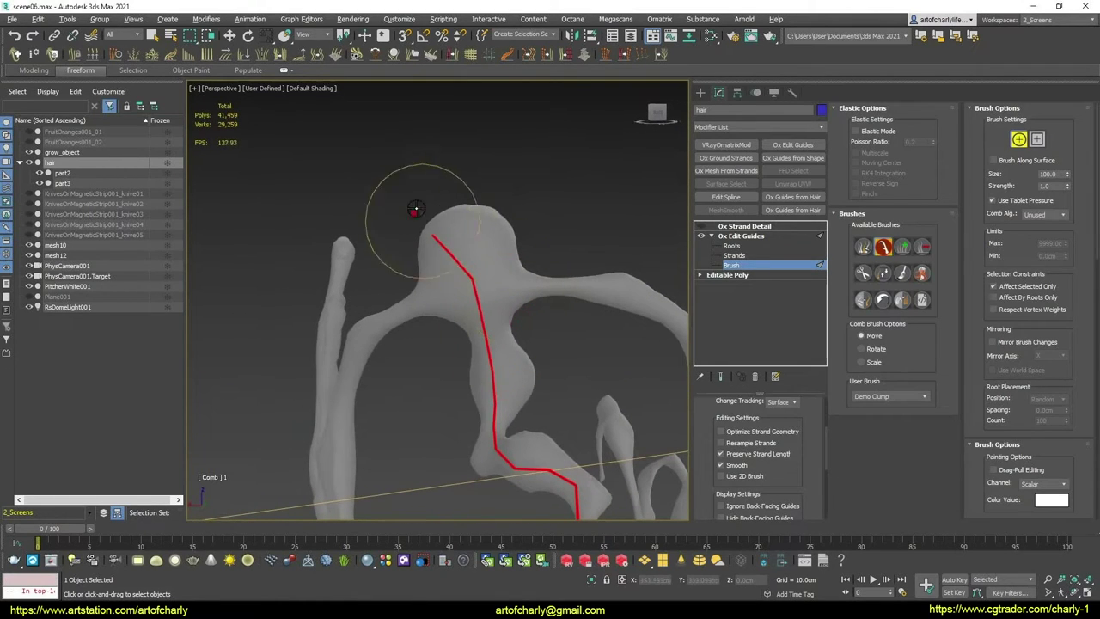
mouse_move(513, 249)
middle_mouse_down("alt")
mouse_move(491, 263)
mouse_move(550, 285)
mouse_move(524, 314)
mouse_move(516, 246)
mouse_move(548, 275)
mouse_move(535, 146)
middle_mouse_up("alt")
key("f")
key("p")
mouse_move(536, 197)
middle_mouse_down("alt")
mouse_move(491, 257)
mouse_move(454, 196)
mouse_move(570, 258)
mouse_move(421, 271)
mouse_move(499, 270)
mouse_move(489, 301)
mouse_move(483, 277)
mouse_move(511, 275)
mouse_move(523, 306)
mouse_move(474, 277)
mouse_move(503, 273)
mouse_move(446, 220)
middle_mouse_up("alt")
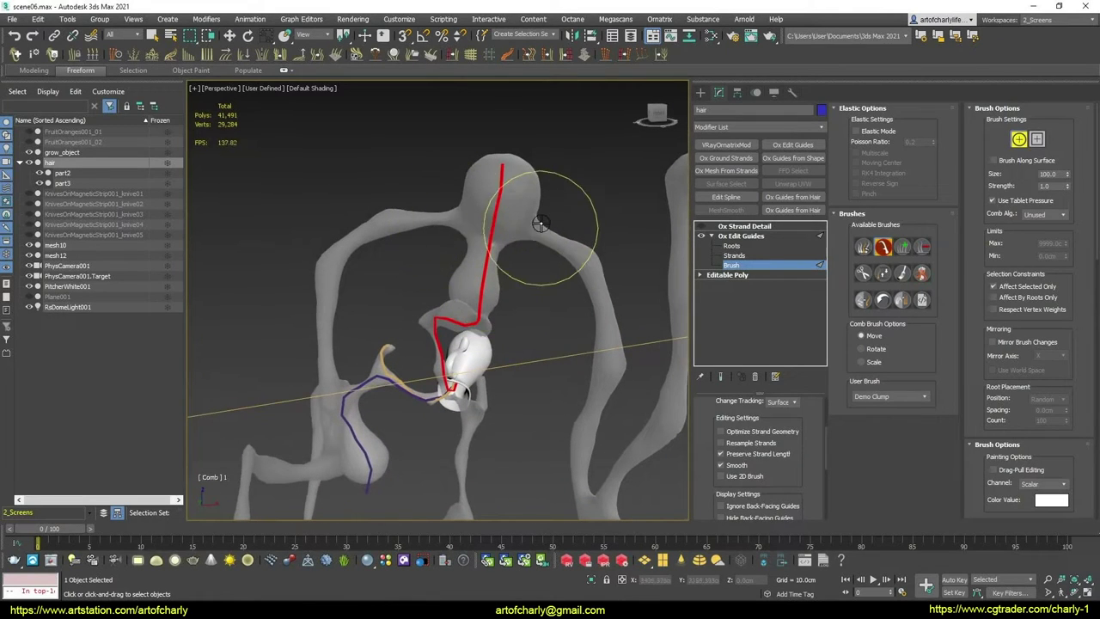
middle_click_drag(447, 259, 444, 229, "alt")
mouse_move(395, 385)
middle_mouse_down("alt")
mouse_move(478, 311)
mouse_move(464, 258)
mouse_move(507, 223)
mouse_move(488, 260)
middle_mouse_up("alt")
scroll(488, 260, "up", 5)
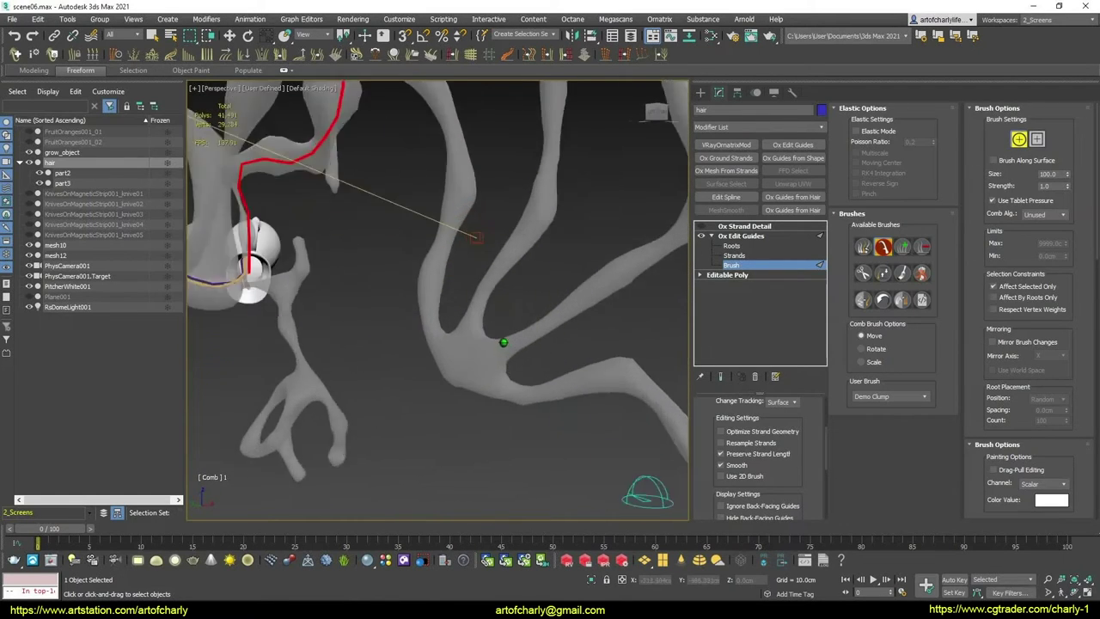
scroll(478, 329, "up", 3)
scroll(483, 324, "down", 5)
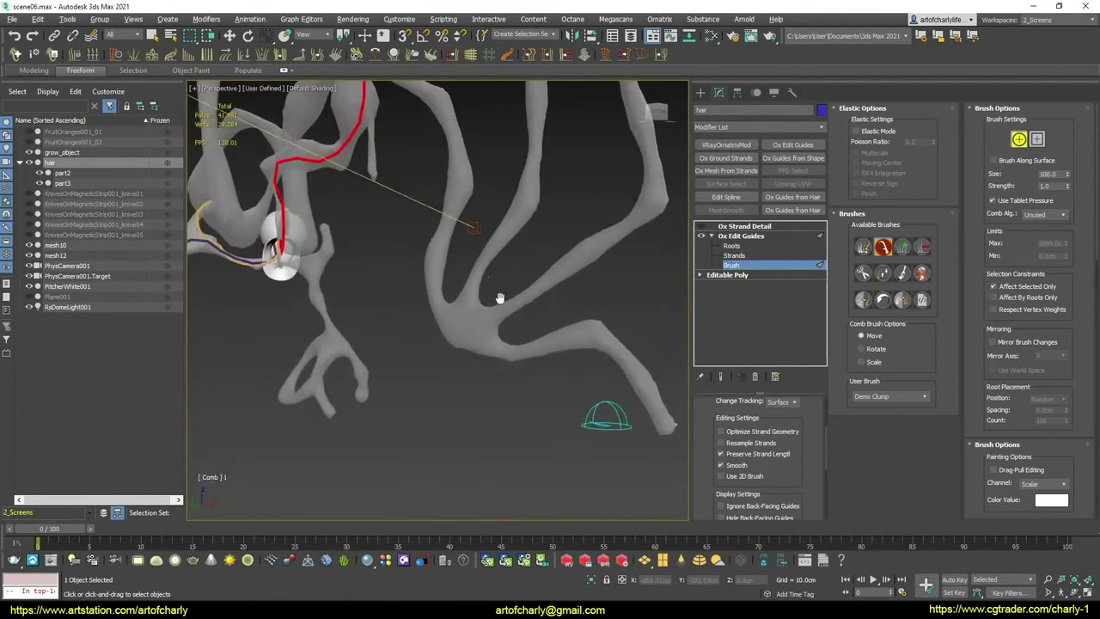
Orbit toward the pitcher's ring and zoom in on the blue sphere
mouse_move(501, 295)
middle_mouse_down("alt")
mouse_move(507, 284)
mouse_move(533, 361)
mouse_move(505, 309)
mouse_move(481, 329)
mouse_move(366, 332)
middle_mouse_up("alt")
mouse_move(549, 253)
middle_mouse_down("alt")
mouse_move(515, 315)
mouse_move(486, 318)
mouse_move(502, 300)
mouse_move(454, 344)
mouse_move(479, 300)
mouse_move(471, 284)
mouse_move(503, 314)
mouse_move(448, 302)
mouse_move(455, 290)
mouse_move(479, 319)
mouse_move(504, 324)
mouse_move(427, 300)
middle_mouse_up("alt")
scroll(503, 309, "up", 3)
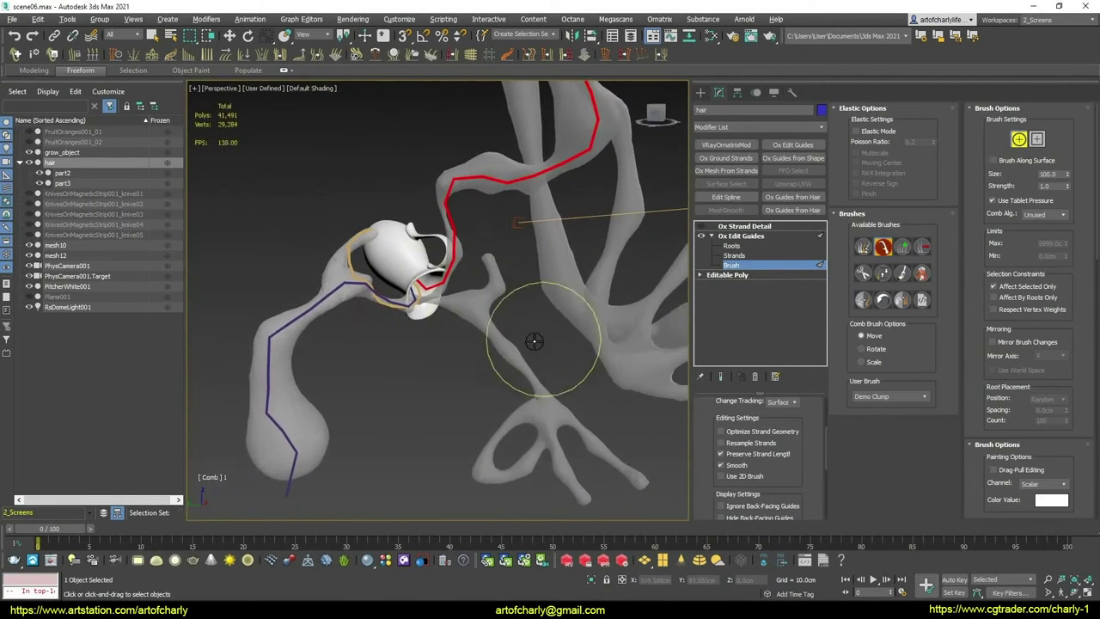
middle_click_drag(533, 341, 567, 389, "alt")
mouse_move(483, 354)
middle_mouse_down("alt")
mouse_move(501, 349)
mouse_move(487, 317)
middle_mouse_up("alt")
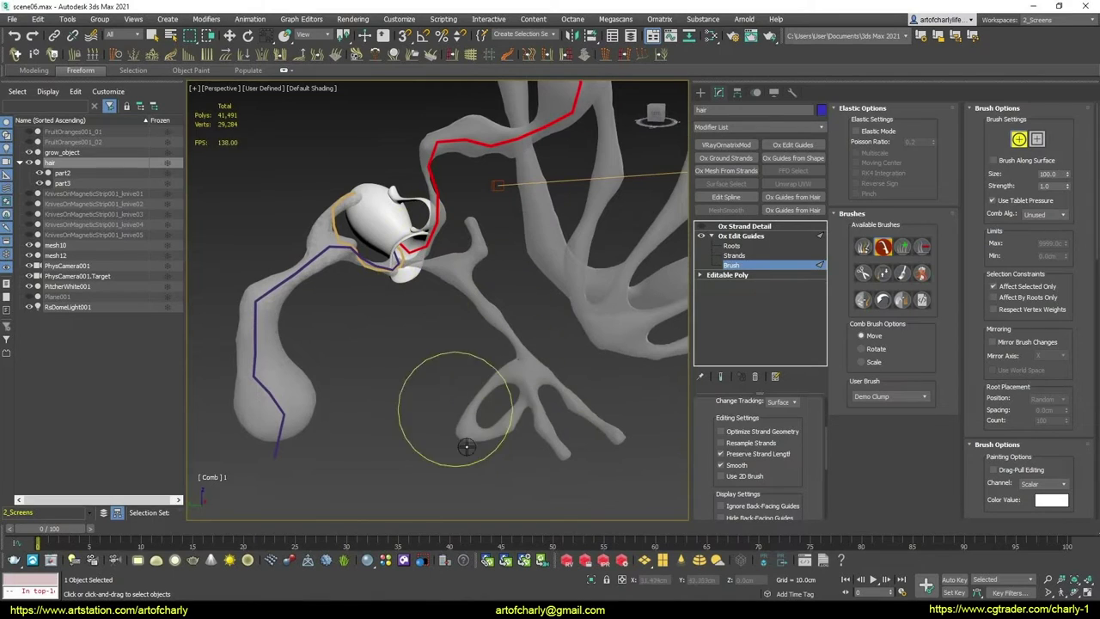
mouse_move(466, 393)
middle_mouse_down("alt")
mouse_move(447, 275)
mouse_move(500, 228)
middle_mouse_up("alt")
scroll(445, 275, "up", 5)
scroll(446, 275, "up", 3)
scroll(451, 275, "up", 3)
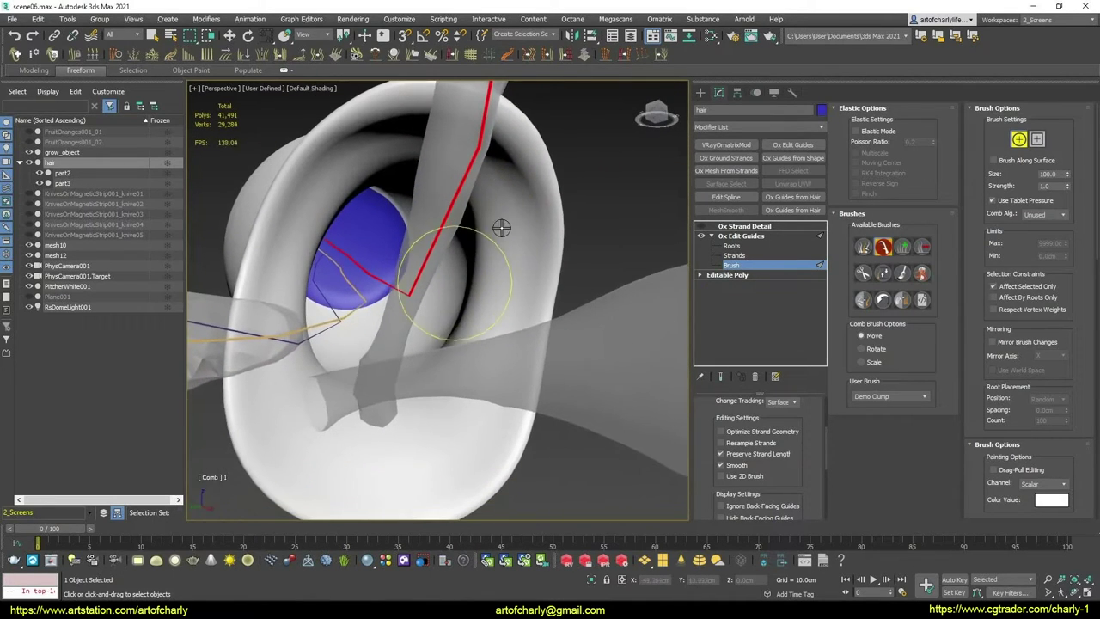
Plant a new guide root on the blue sphere, then return to the Brush sub-level
left_click(732, 247)
left_click(872, 134)
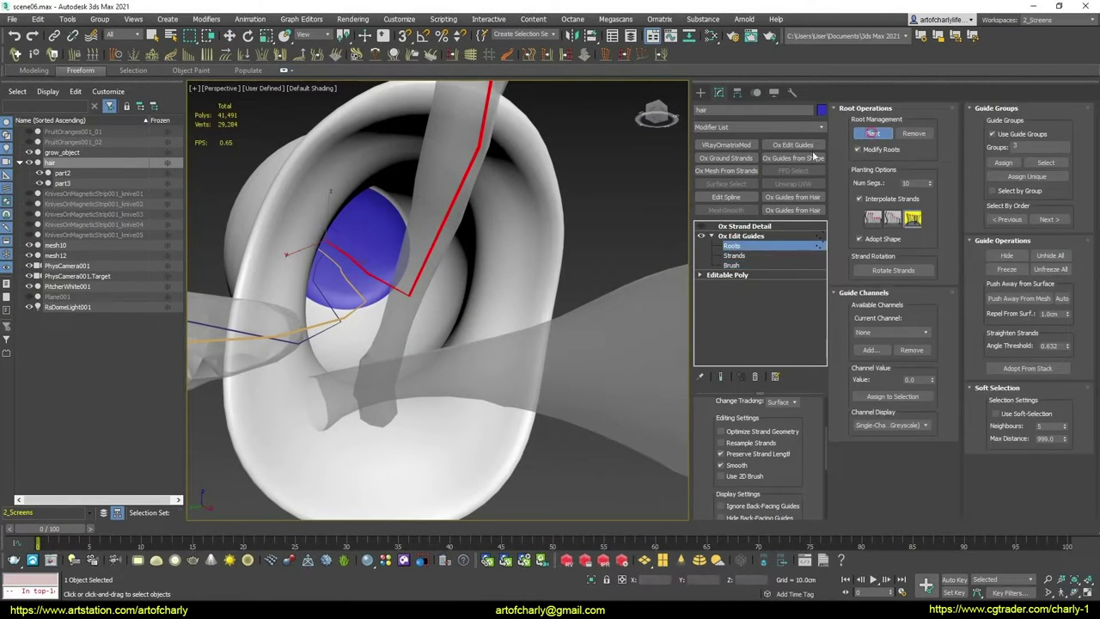
mouse_move(412, 283)
middle_mouse_down("alt")
mouse_move(393, 287)
mouse_move(423, 264)
mouse_move(436, 279)
middle_mouse_up("alt")
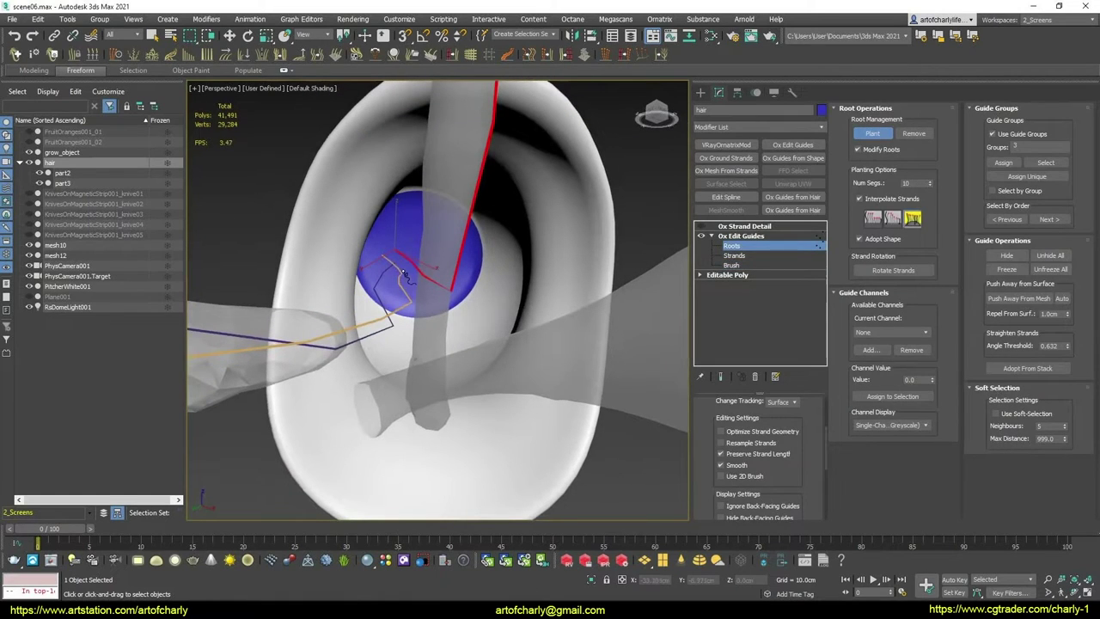
left_click(434, 286)
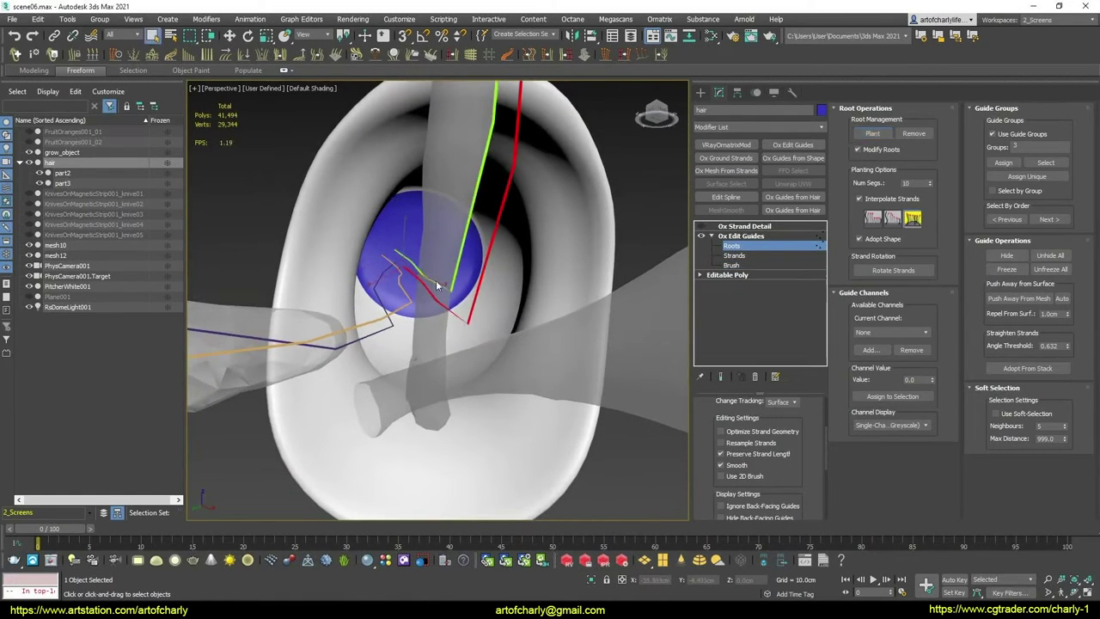
scroll(354, 178, "down", 5)
scroll(354, 178, "down", 3)
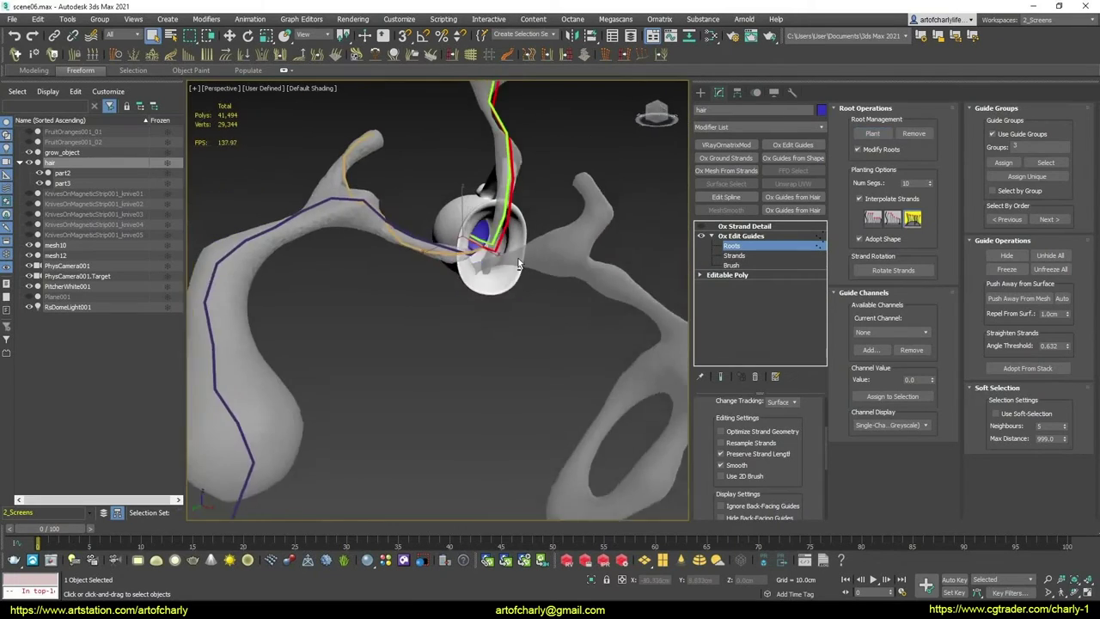
middle_click_drag(354, 179, 468, 279, "alt")
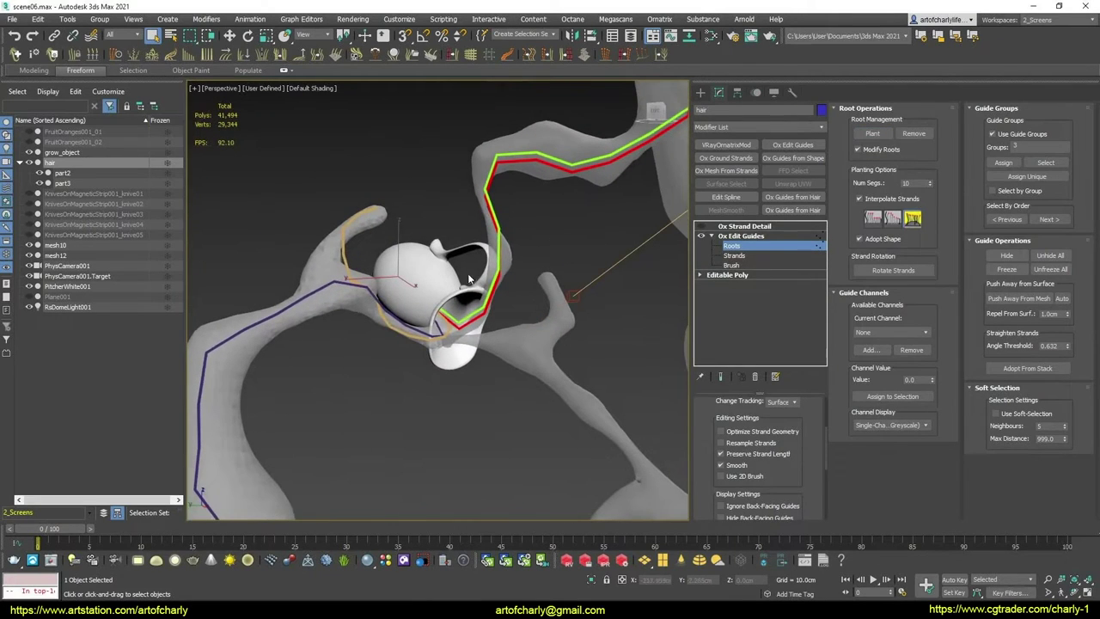
left_click(732, 265)
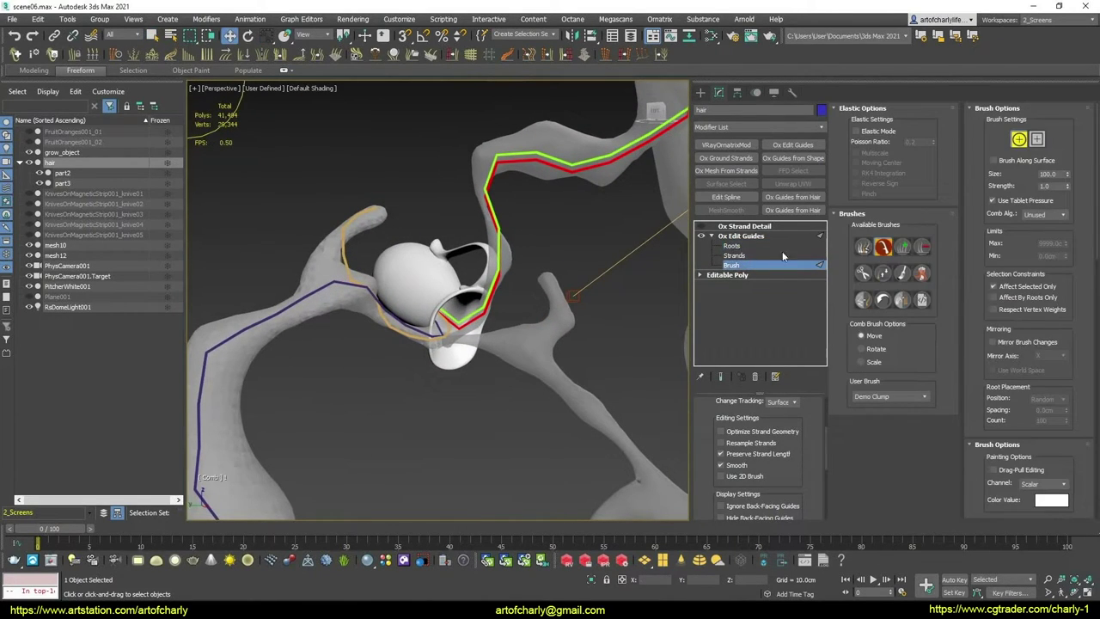
Comb the red guide down and to the right along the lower right branch
left_click(883, 273)
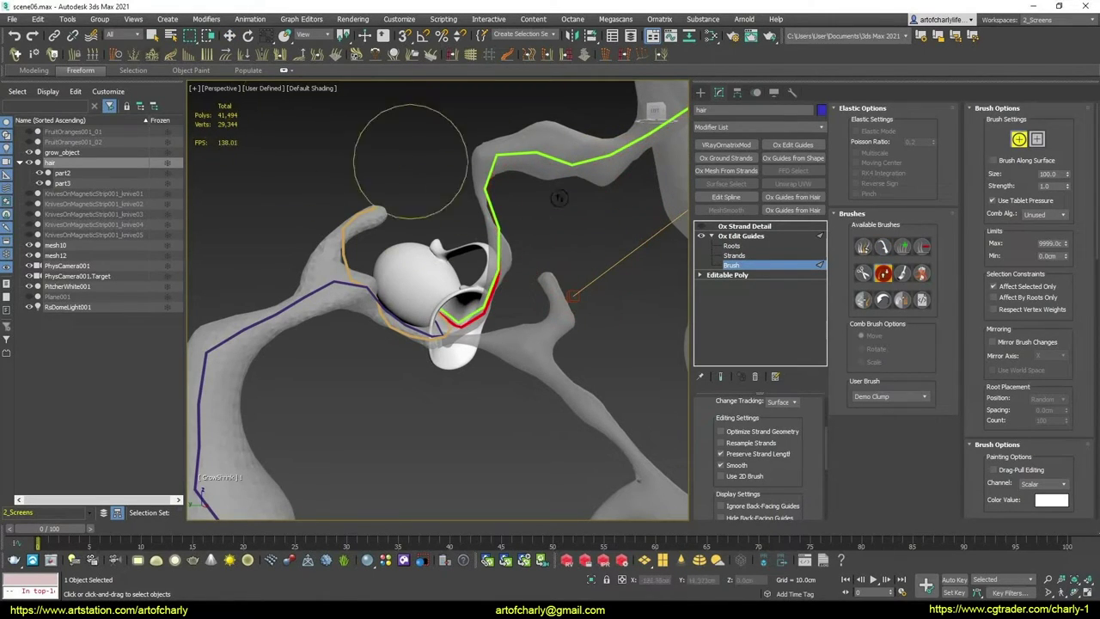
left_click(883, 248)
mouse_move(507, 305)
middle_mouse_down("alt")
mouse_move(487, 265)
mouse_move(469, 273)
middle_mouse_up("alt")
mouse_move(481, 257)
left_mouse_down()
mouse_move(455, 281)
mouse_move(568, 302)
mouse_move(464, 283)
mouse_move(436, 364)
mouse_move(524, 311)
left_mouse_up()
mouse_move(578, 262)
middle_mouse_down("alt")
mouse_move(564, 315)
mouse_move(515, 361)
mouse_move(570, 344)
mouse_move(469, 347)
mouse_move(520, 294)
mouse_move(679, 275)
middle_mouse_up("alt")
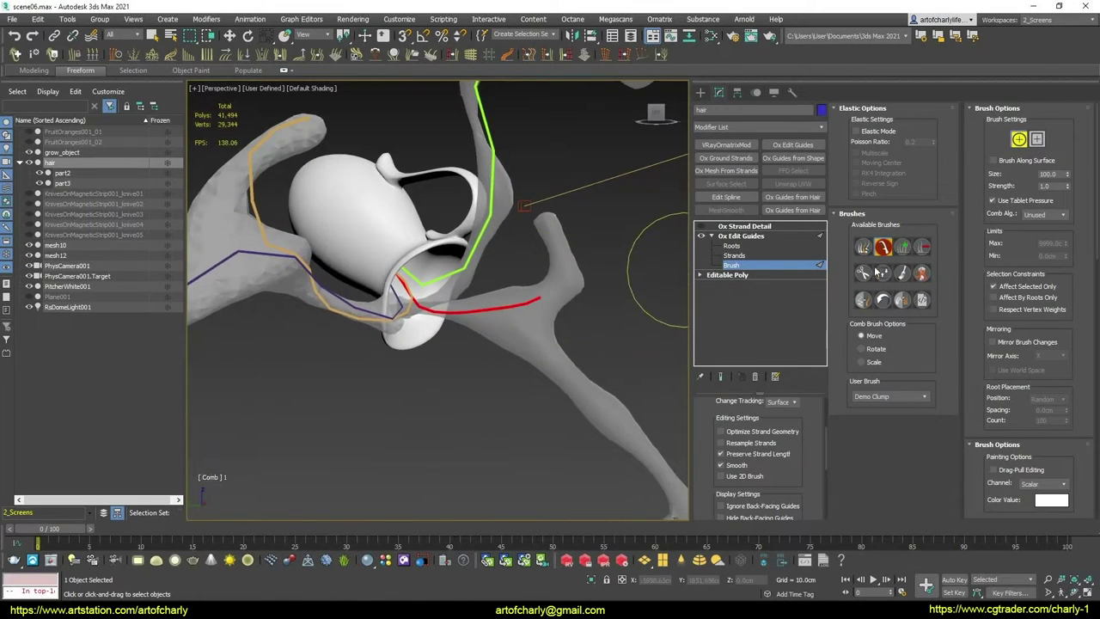
Grow the red guide up the short offshoot with GrowShrink, then minimize the music player
left_click(878, 273)
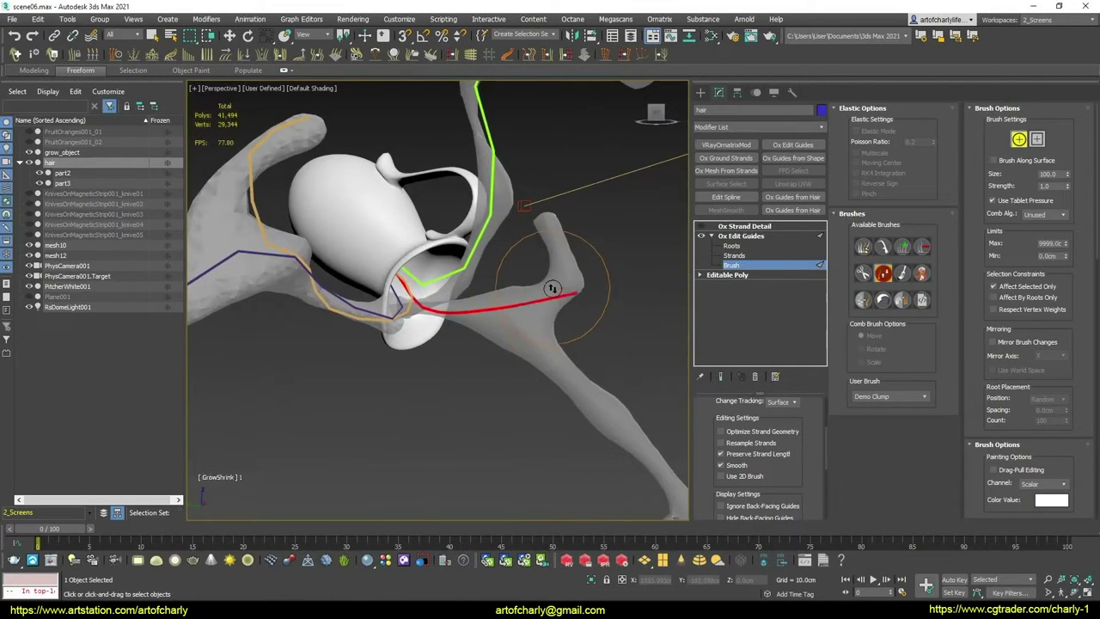
left_click(864, 249)
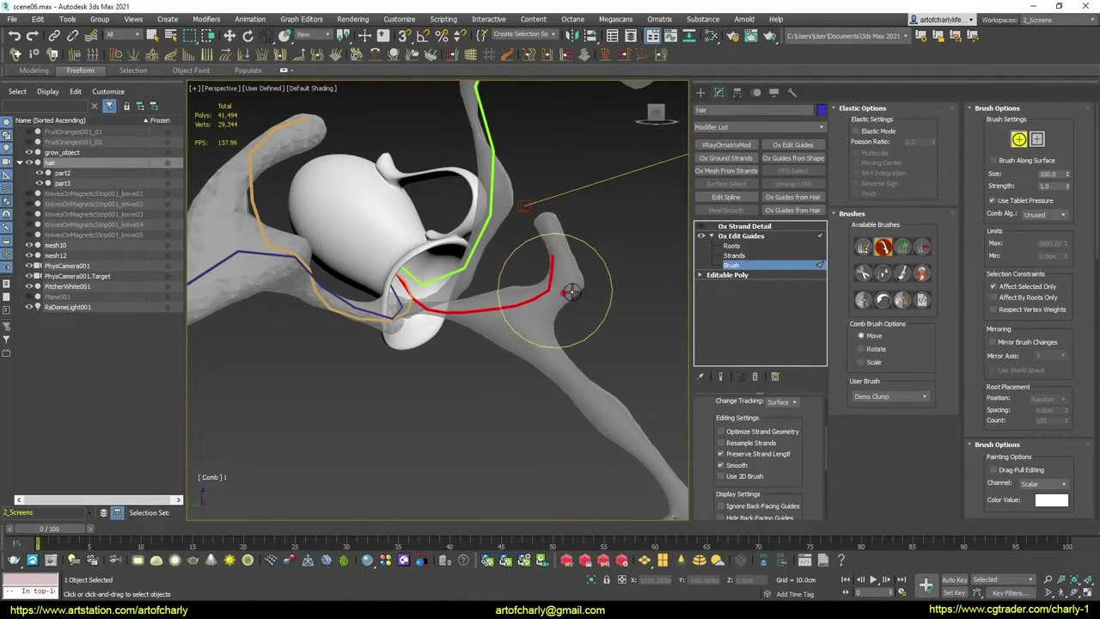
left_click(882, 272)
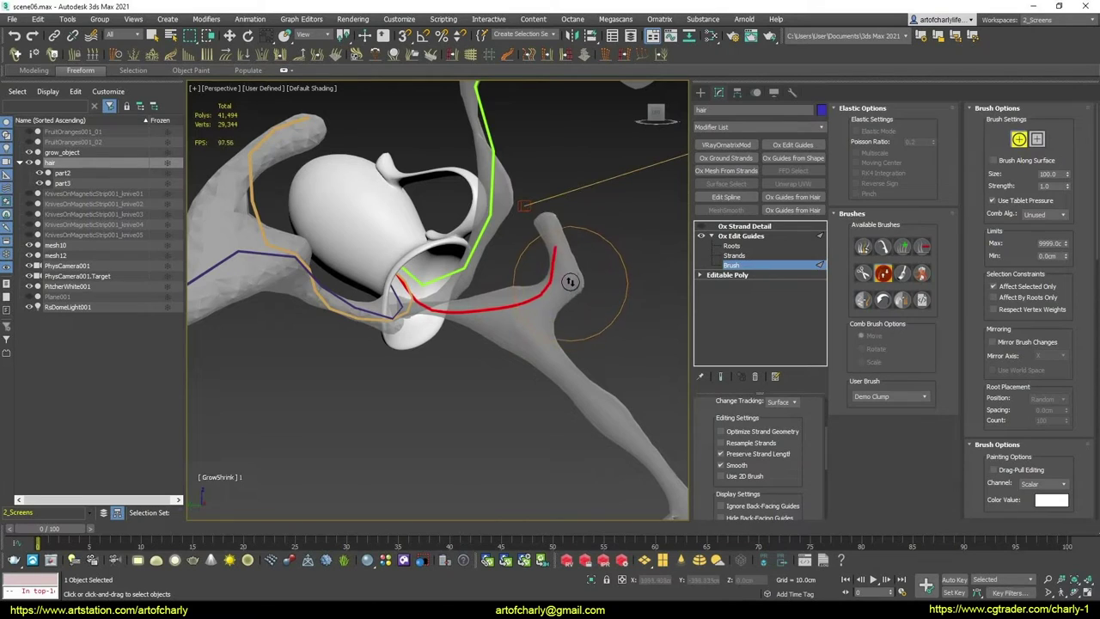
left_click(885, 248)
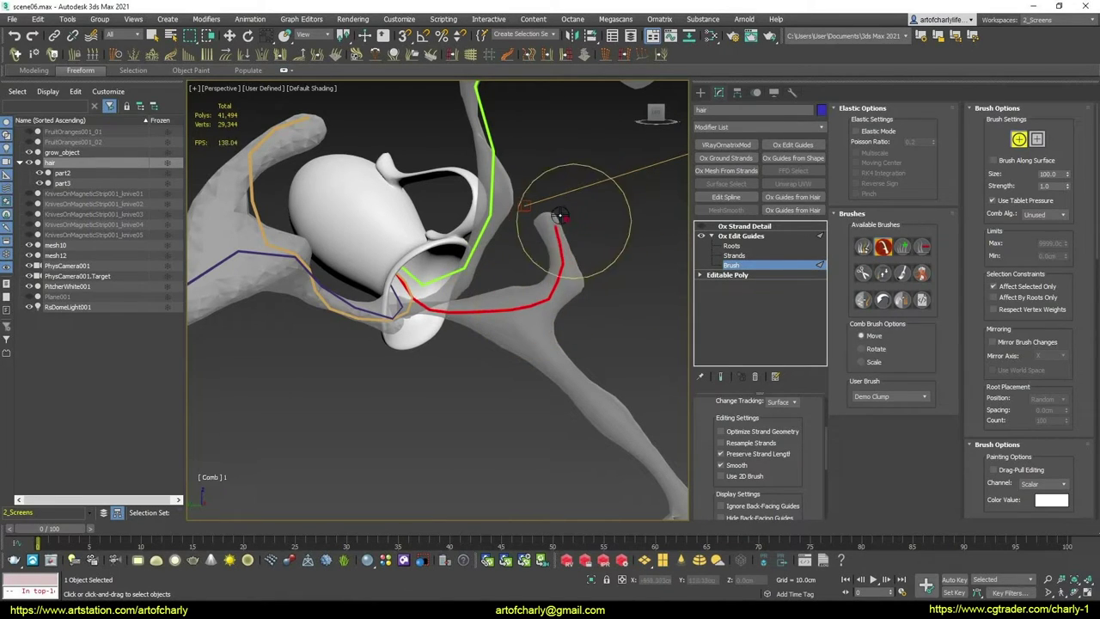
mouse_move(617, 249)
middle_mouse_down("alt")
mouse_move(503, 268)
mouse_move(535, 283)
mouse_move(559, 266)
mouse_move(616, 284)
mouse_move(589, 246)
mouse_move(612, 238)
middle_mouse_up("alt")
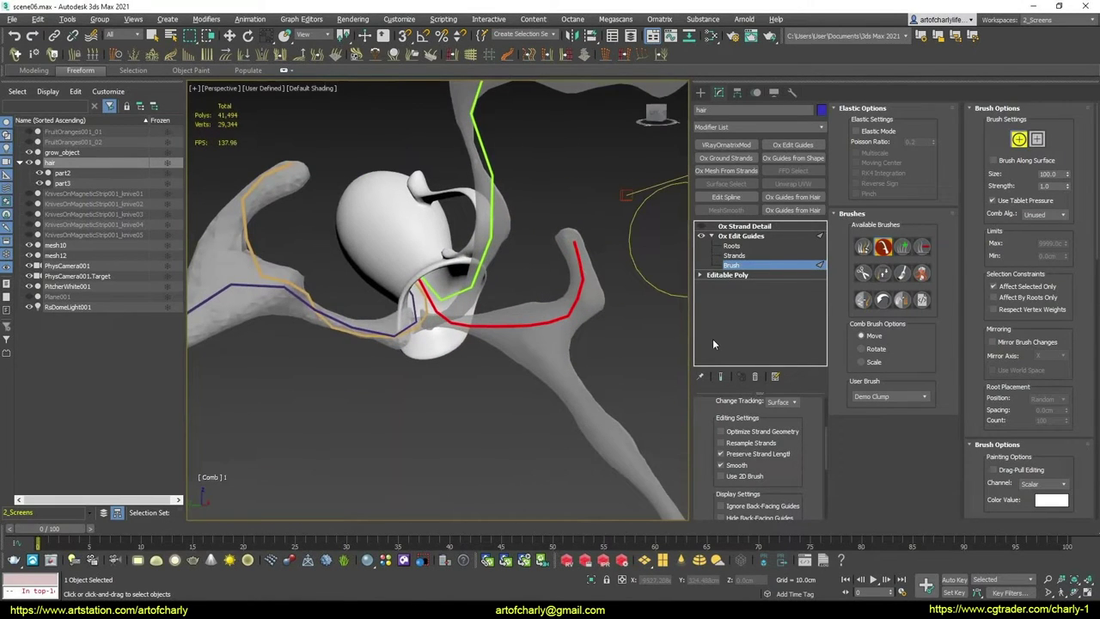
key("alt+Tab")
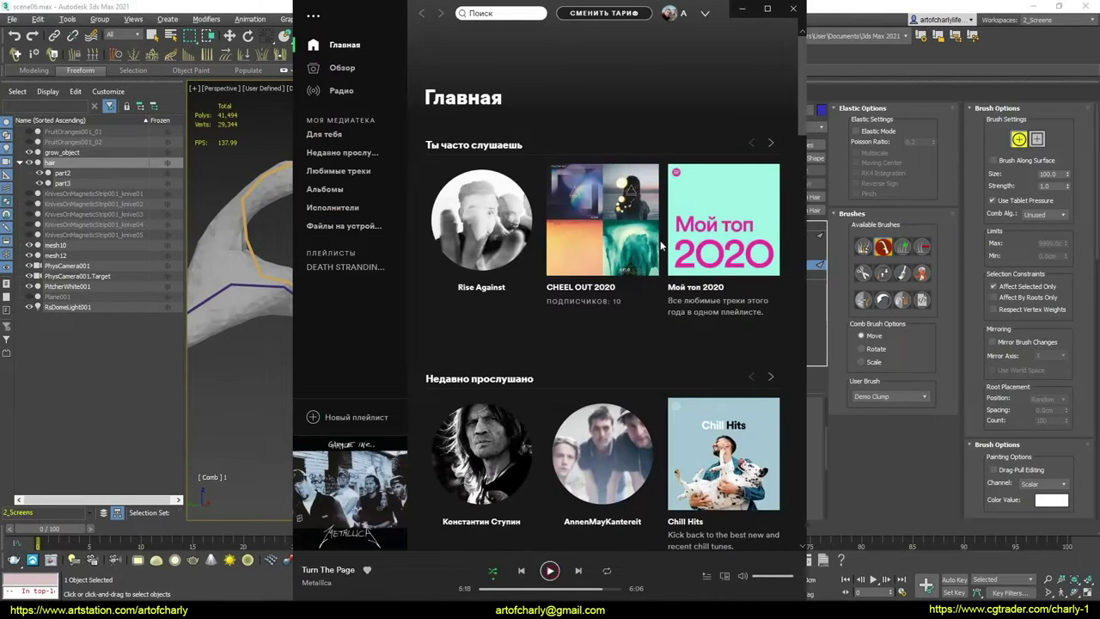
left_click(740, 9)
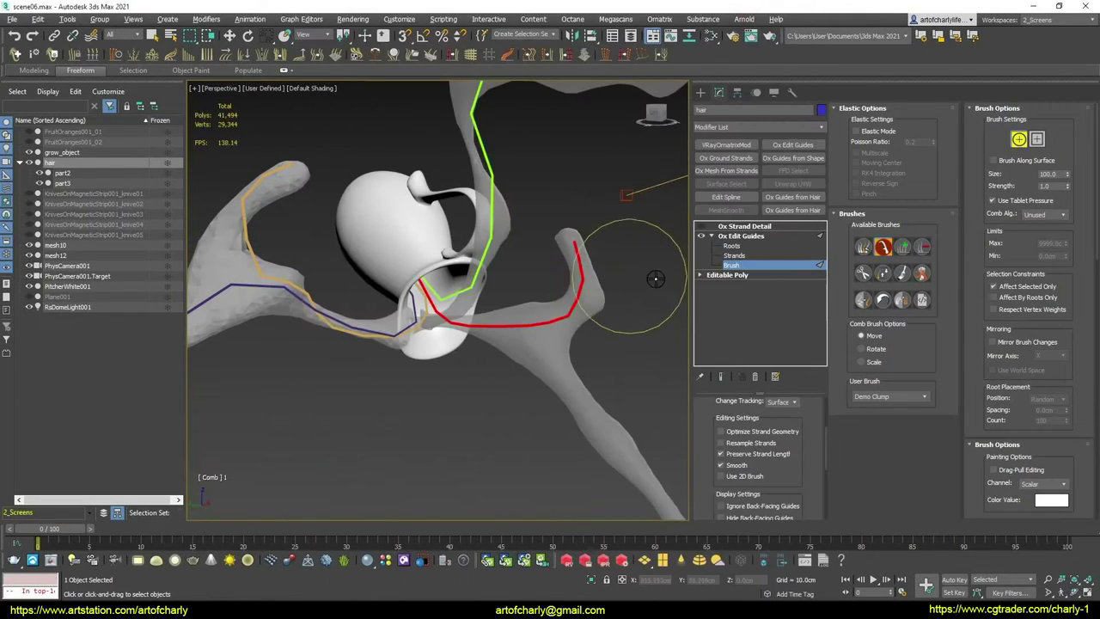
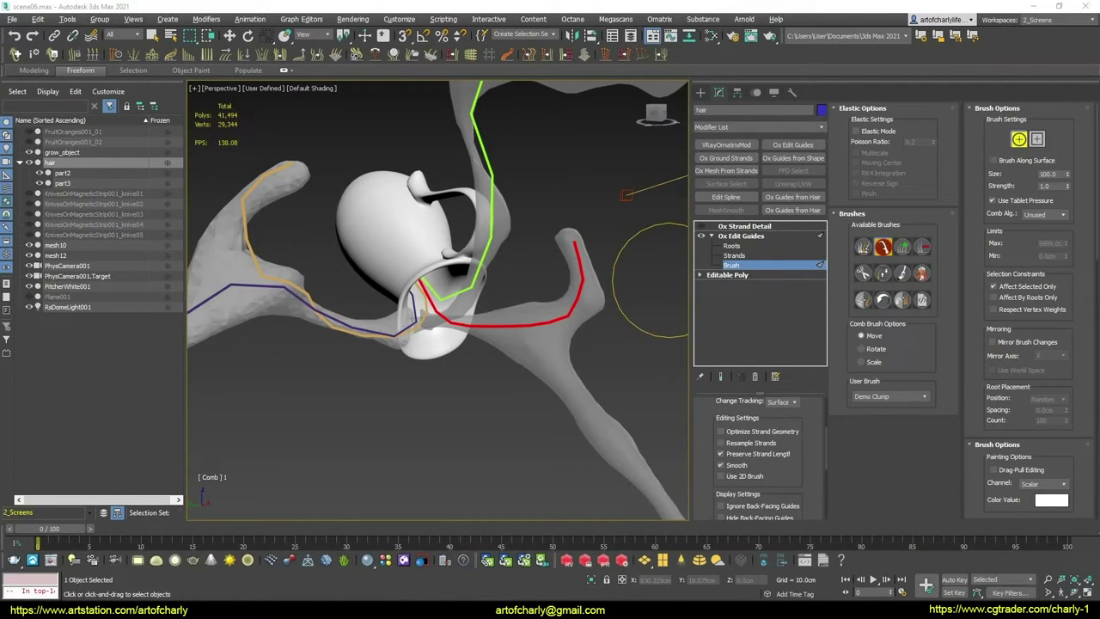
Plant an extra 10-segment guide root inside the cup, then return to the Brush sub-object
mouse_move(492, 209)
middle_mouse_down("alt")
mouse_move(589, 303)
mouse_move(557, 306)
mouse_move(555, 321)
mouse_move(572, 309)
mouse_move(532, 299)
mouse_move(481, 309)
mouse_move(501, 317)
mouse_move(602, 136)
mouse_move(595, 226)
mouse_move(596, 203)
mouse_move(539, 279)
mouse_move(542, 252)
middle_mouse_up("alt")
mouse_move(545, 262)
middle_mouse_down("alt")
mouse_move(527, 257)
mouse_move(503, 307)
mouse_move(532, 283)
mouse_move(504, 319)
mouse_move(536, 300)
middle_mouse_up("alt")
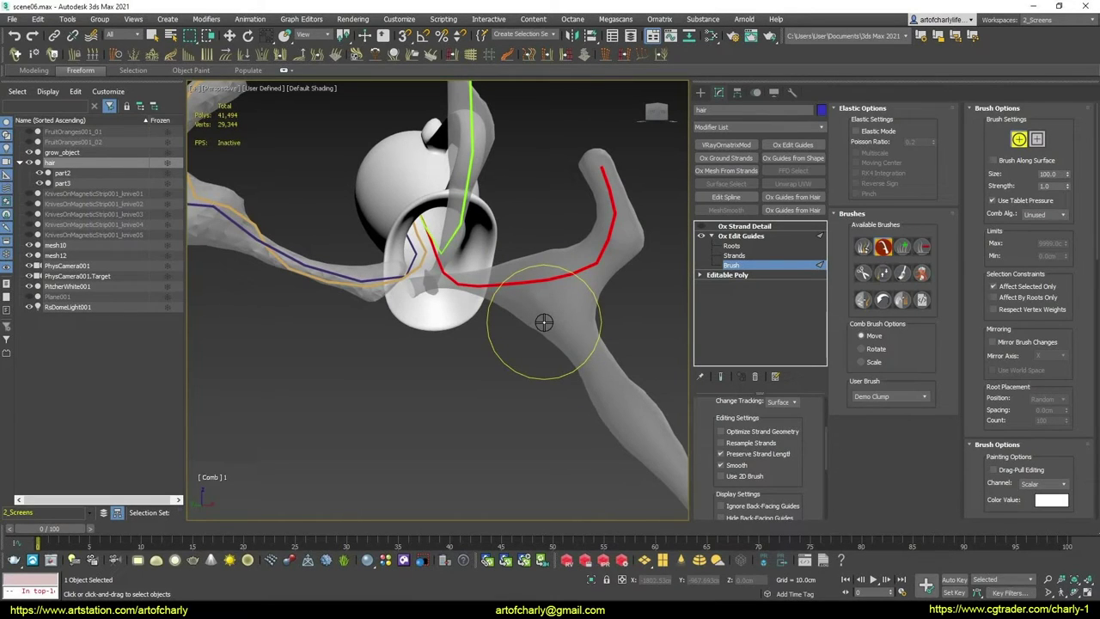
mouse_move(544, 322)
middle_mouse_down("alt")
mouse_move(527, 302)
mouse_move(609, 265)
middle_mouse_up("alt")
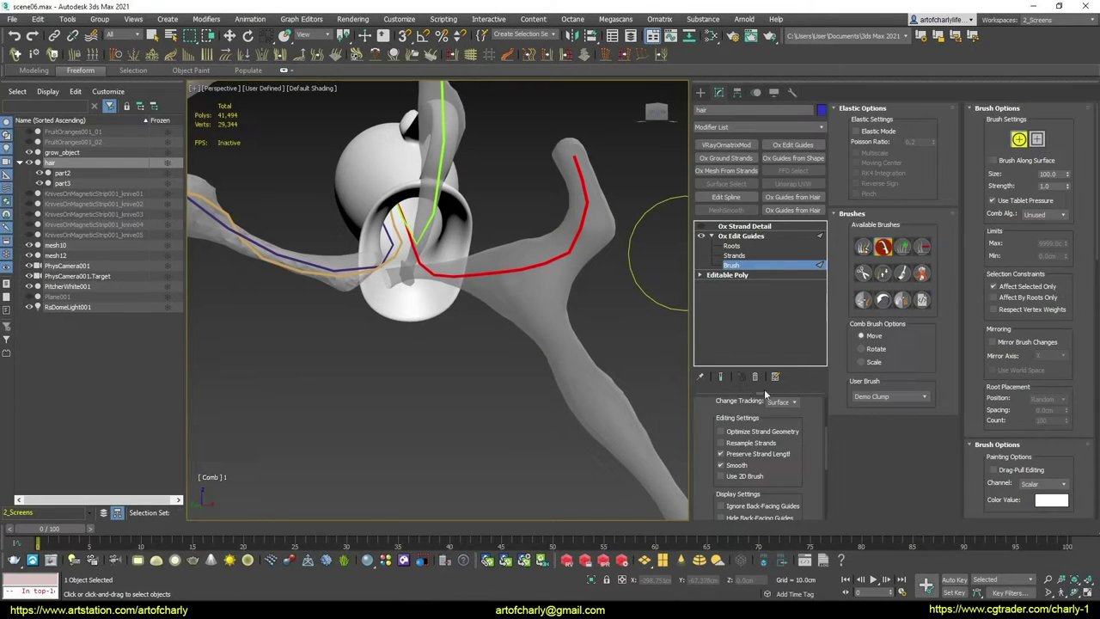
left_click(733, 247)
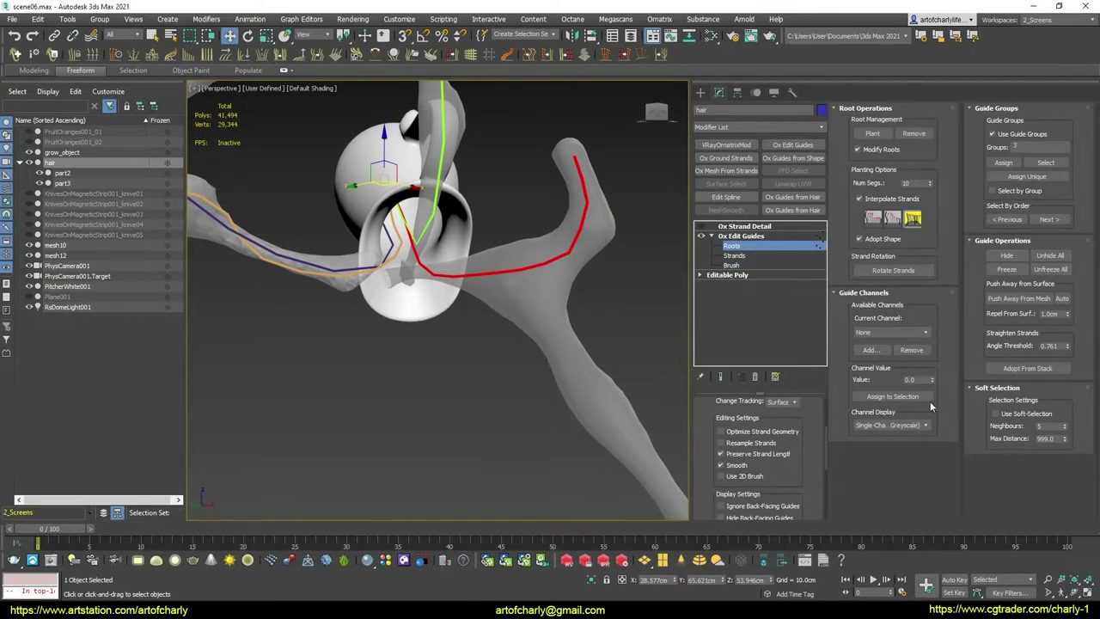
scroll(466, 298, "up", 3)
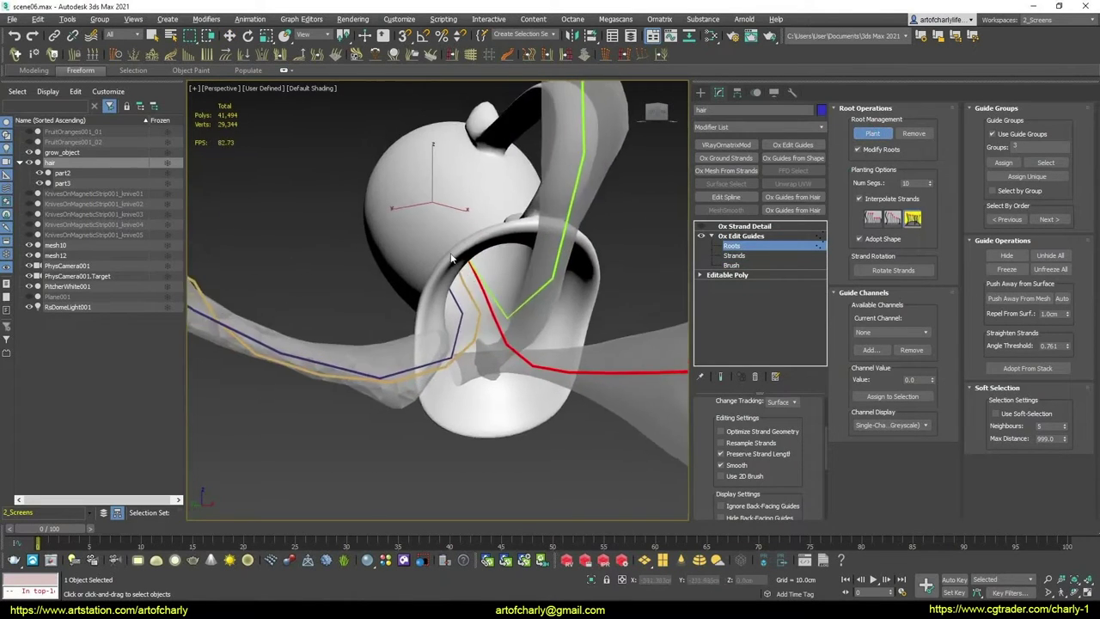
mouse_move(467, 298)
middle_mouse_down("alt")
mouse_move(422, 183)
mouse_move(435, 189)
mouse_move(429, 202)
mouse_move(409, 200)
mouse_move(496, 248)
mouse_move(468, 255)
mouse_move(481, 258)
middle_mouse_up("alt")
scroll(436, 221, "up", 2)
scroll(422, 183, "up", 2)
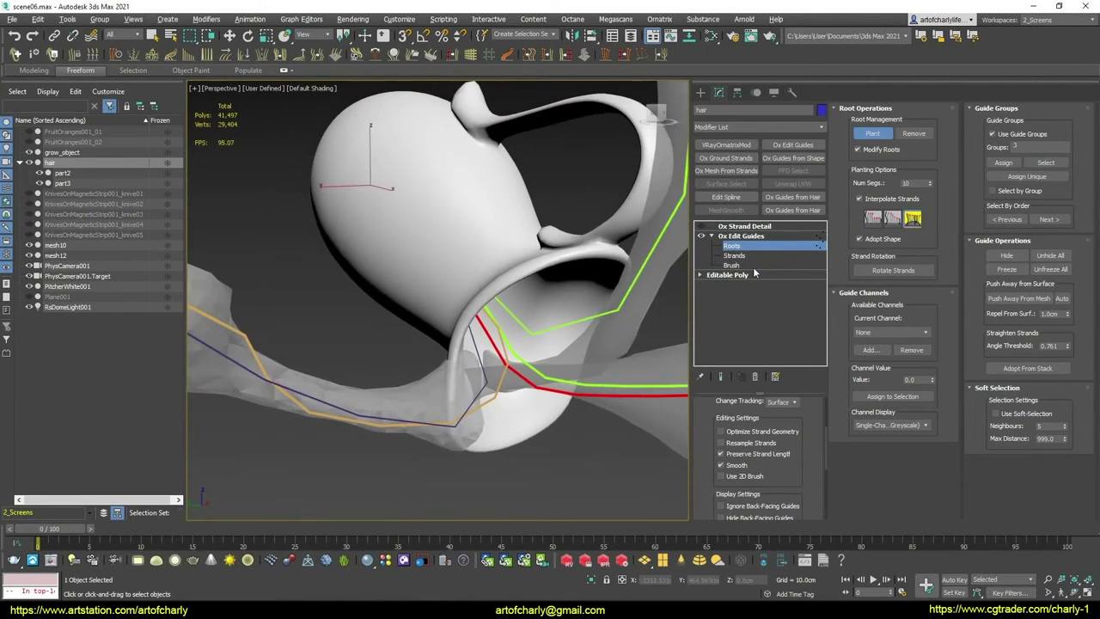
left_click(747, 265)
mouse_move(653, 327)
middle_mouse_down("alt")
mouse_move(602, 343)
mouse_move(552, 393)
mouse_move(583, 310)
mouse_move(527, 332)
mouse_move(602, 302)
middle_mouse_up("alt")
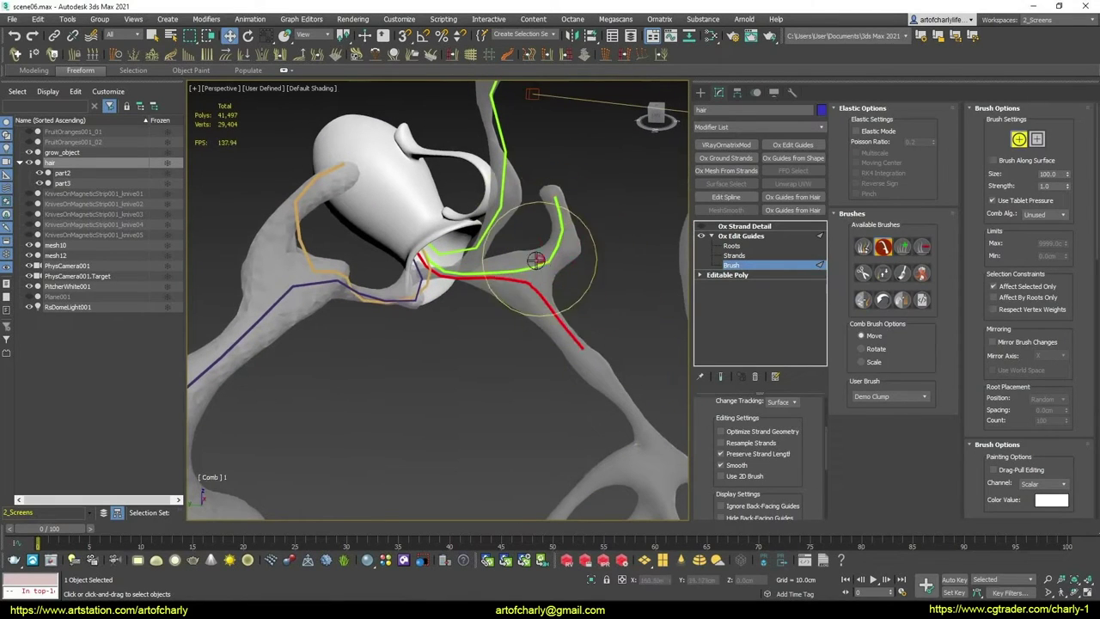
Comb the red guide toward the branch and lengthen it downward with the GrowShrink brush
mouse_move(503, 266)
middle_mouse_down("alt")
mouse_move(510, 306)
mouse_move(504, 262)
middle_mouse_up("alt")
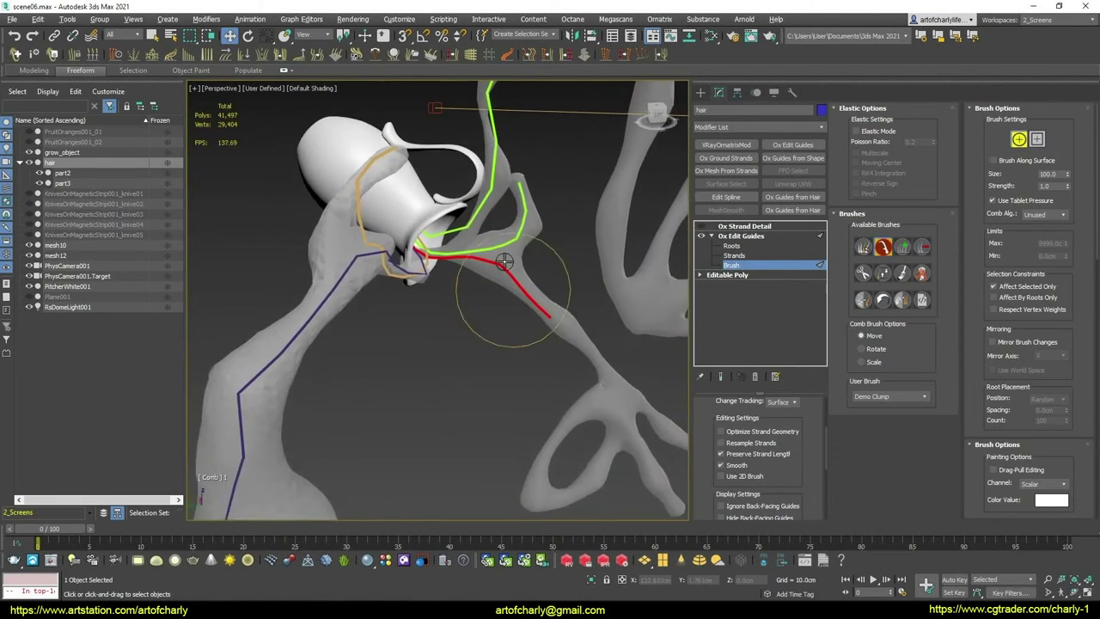
mouse_move(504, 262)
left_mouse_down()
mouse_move(491, 307)
mouse_move(533, 318)
left_mouse_up()
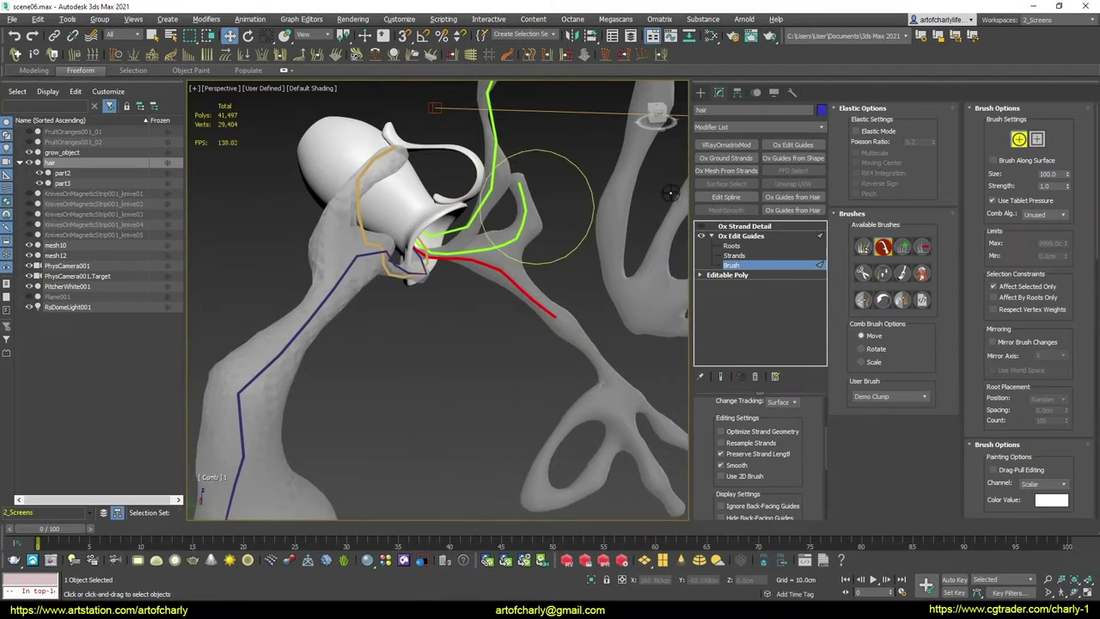
left_click(883, 274)
middle_click_drag(582, 326, 466, 283, "alt")
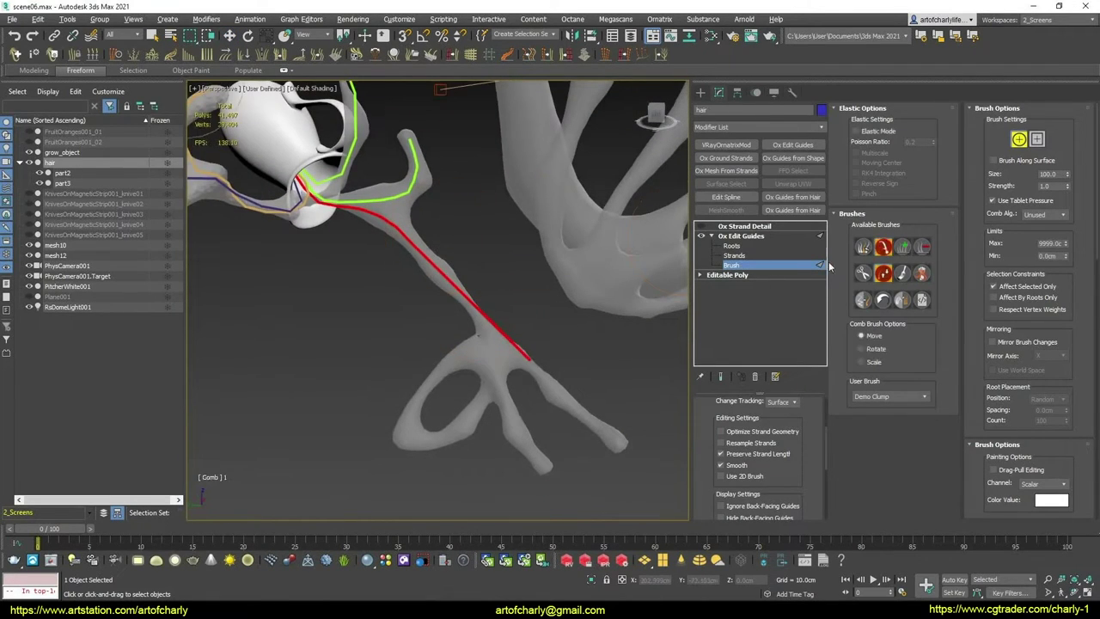
mouse_move(552, 312)
middle_mouse_down("alt")
mouse_move(523, 290)
mouse_move(533, 331)
mouse_move(469, 344)
mouse_move(398, 320)
middle_mouse_up("alt")
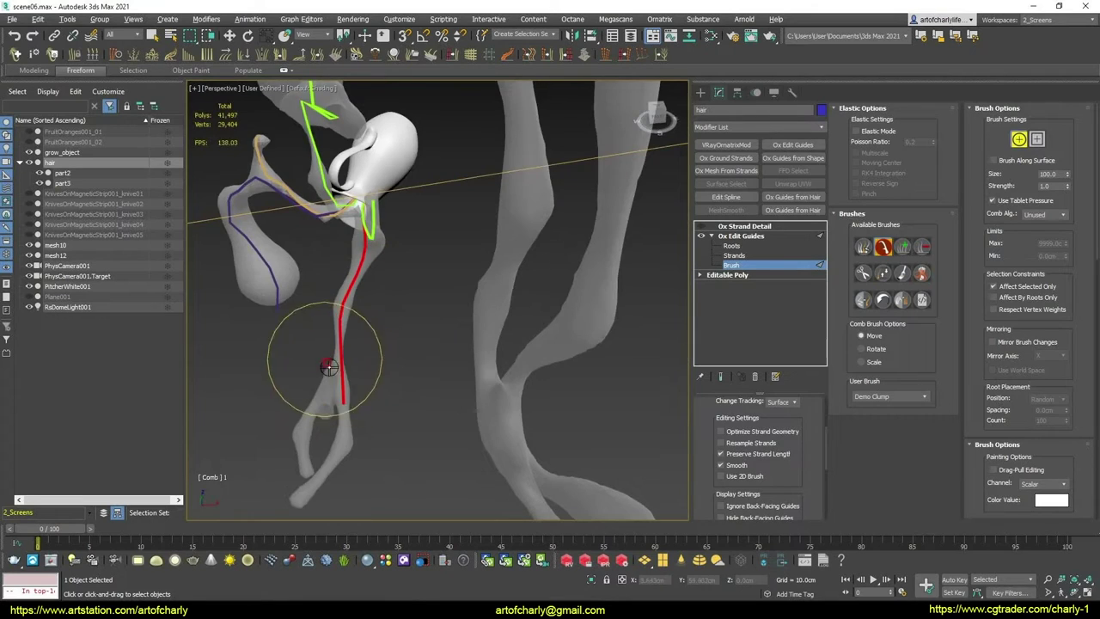
mouse_move(318, 352)
middle_mouse_down("alt")
mouse_move(442, 329)
mouse_move(650, 246)
middle_mouse_up("alt")
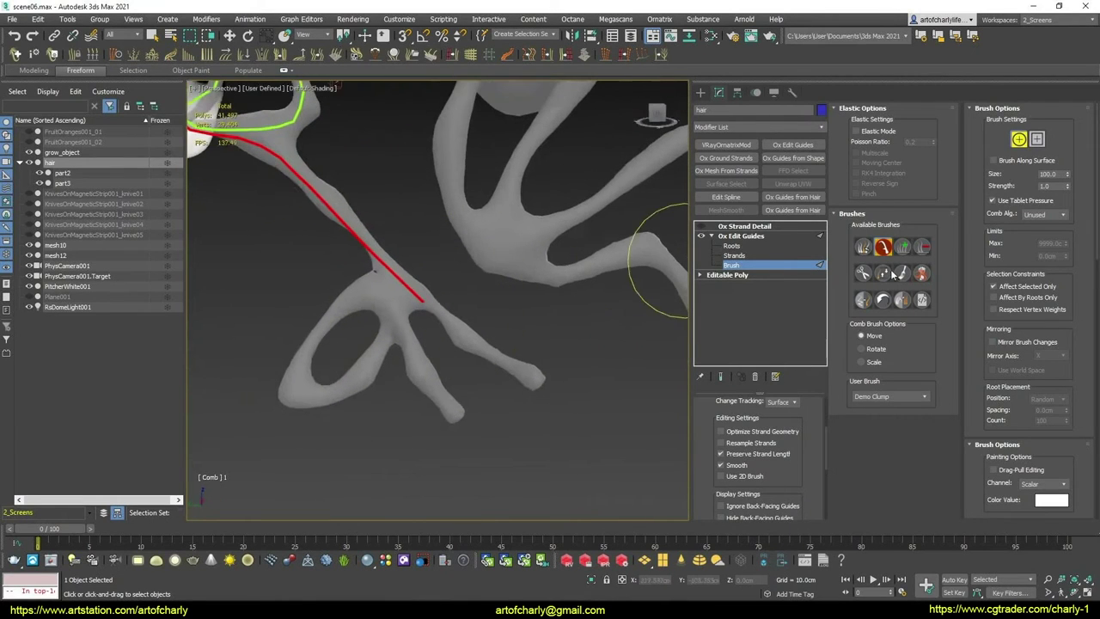
key("6")
middle_click_drag(510, 343, 454, 335, "alt")
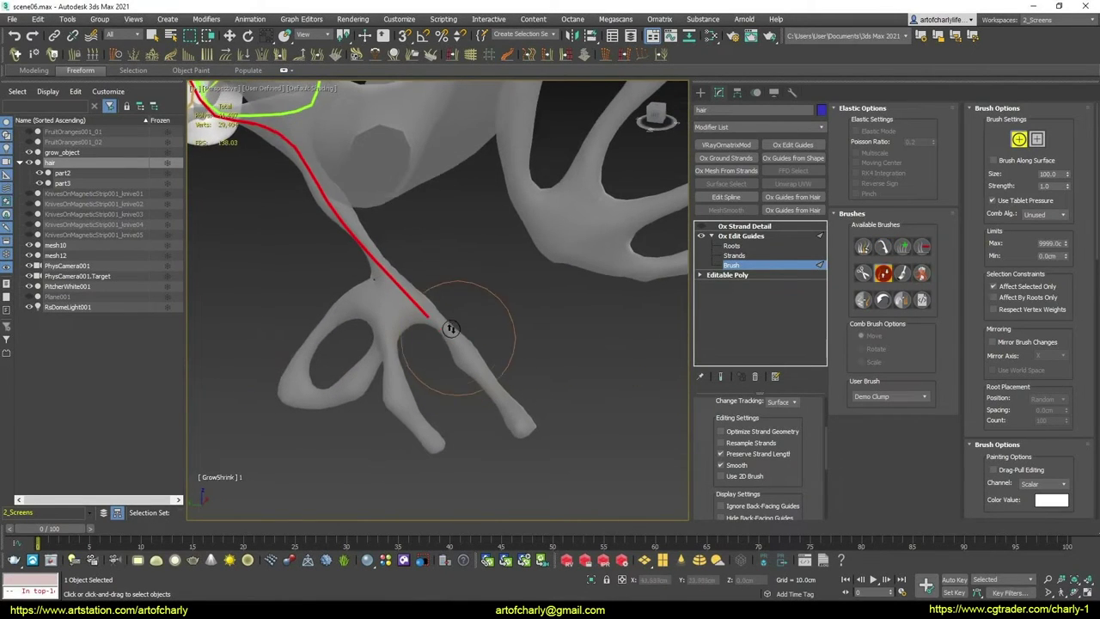
Comb the red guide's tip and end onto the diagonal branch, past its fork
left_click(880, 248)
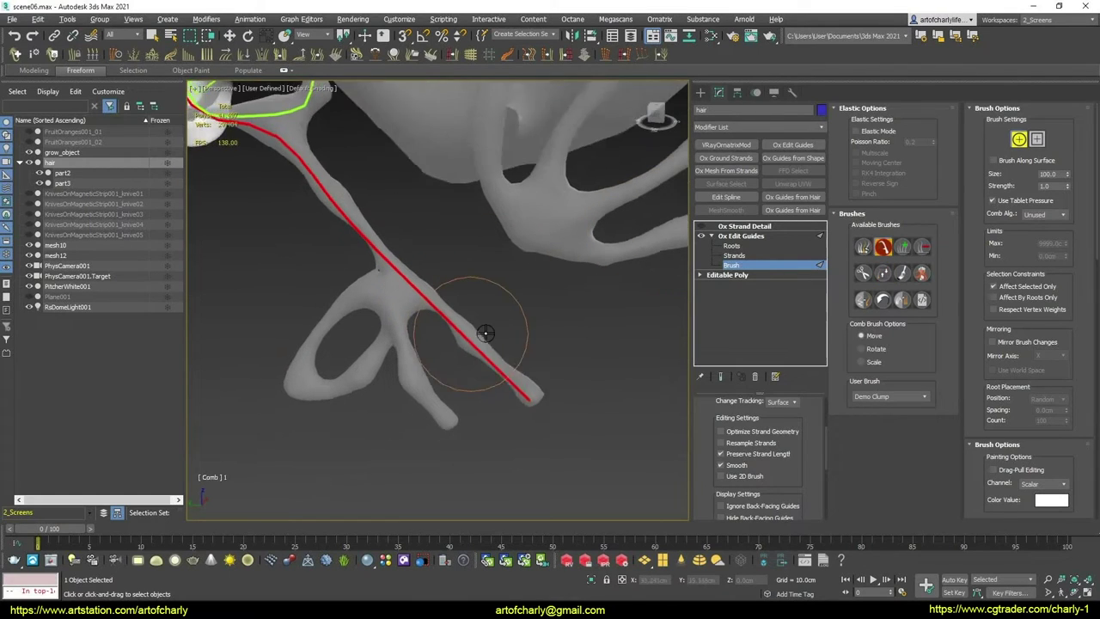
mouse_move(490, 332)
middle_mouse_down("alt")
mouse_move(454, 343)
mouse_move(467, 368)
mouse_move(487, 361)
mouse_move(476, 399)
middle_mouse_up("alt")
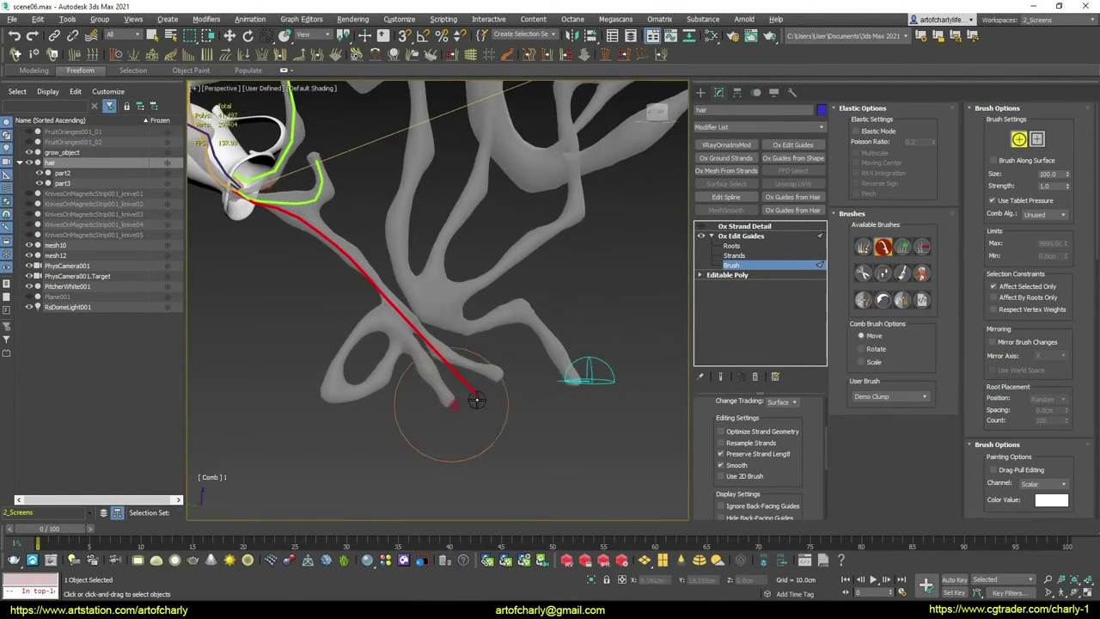
left_click_drag(488, 398, 502, 402)
mouse_move(507, 402)
middle_mouse_down("alt")
mouse_move(456, 389)
mouse_move(466, 327)
mouse_move(491, 357)
middle_mouse_up("alt")
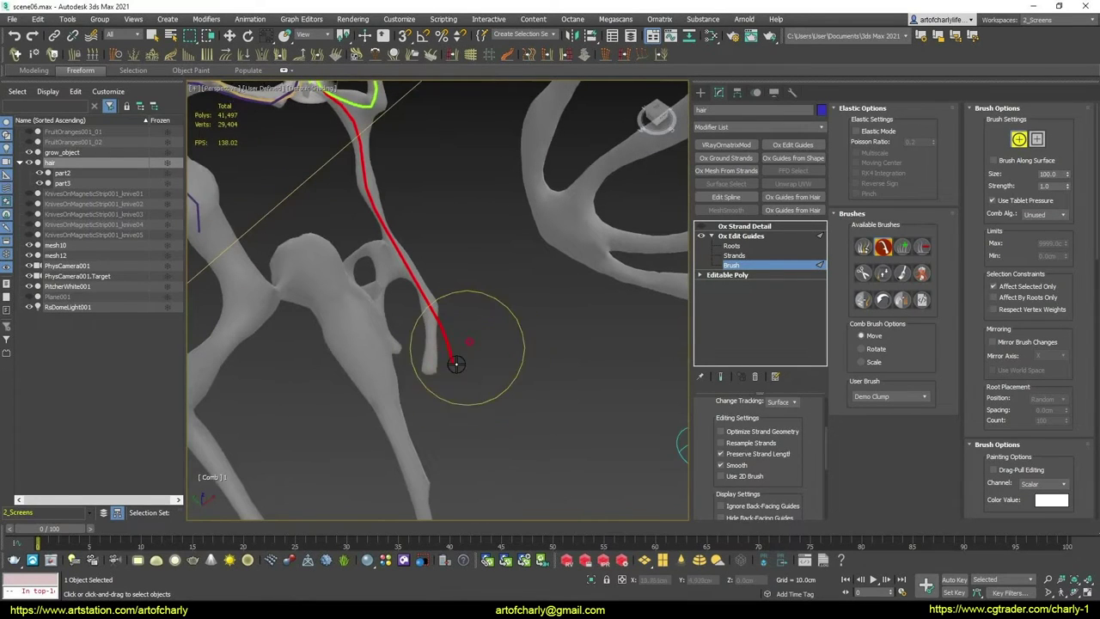
mouse_move(406, 328)
middle_mouse_down("alt")
mouse_move(404, 319)
mouse_move(455, 309)
middle_mouse_up("alt")
left_click_drag(455, 310, 436, 316)
mouse_move(436, 315)
middle_mouse_down("alt")
mouse_move(444, 336)
mouse_move(434, 316)
mouse_move(527, 279)
middle_mouse_up("alt")
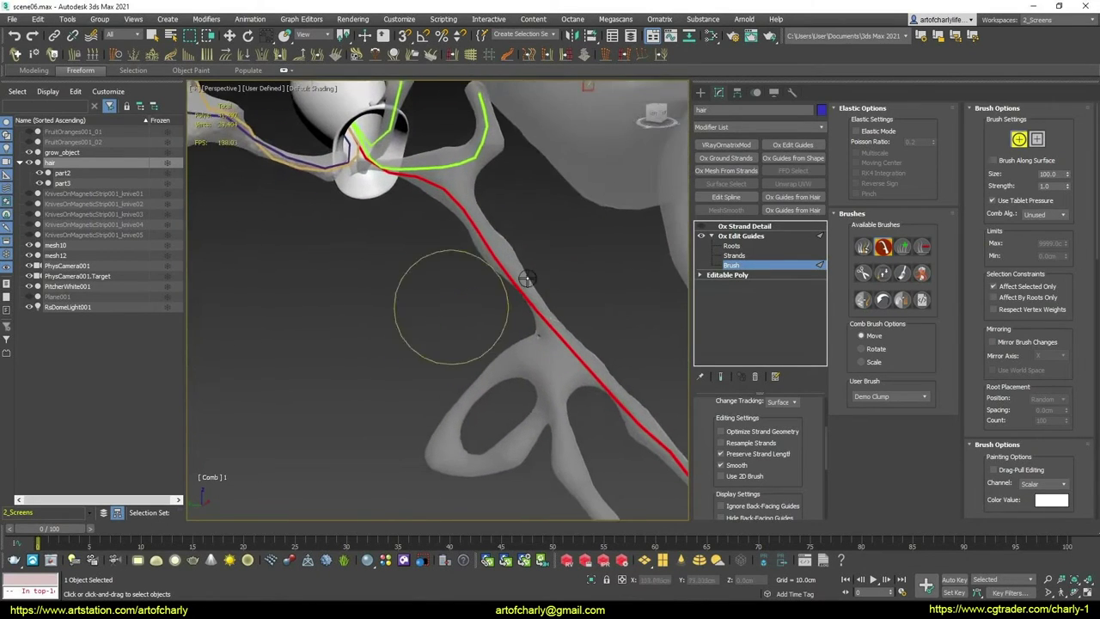
In Roots mode, plant a new guide at the cup beside the red guide's root
left_click(730, 246)
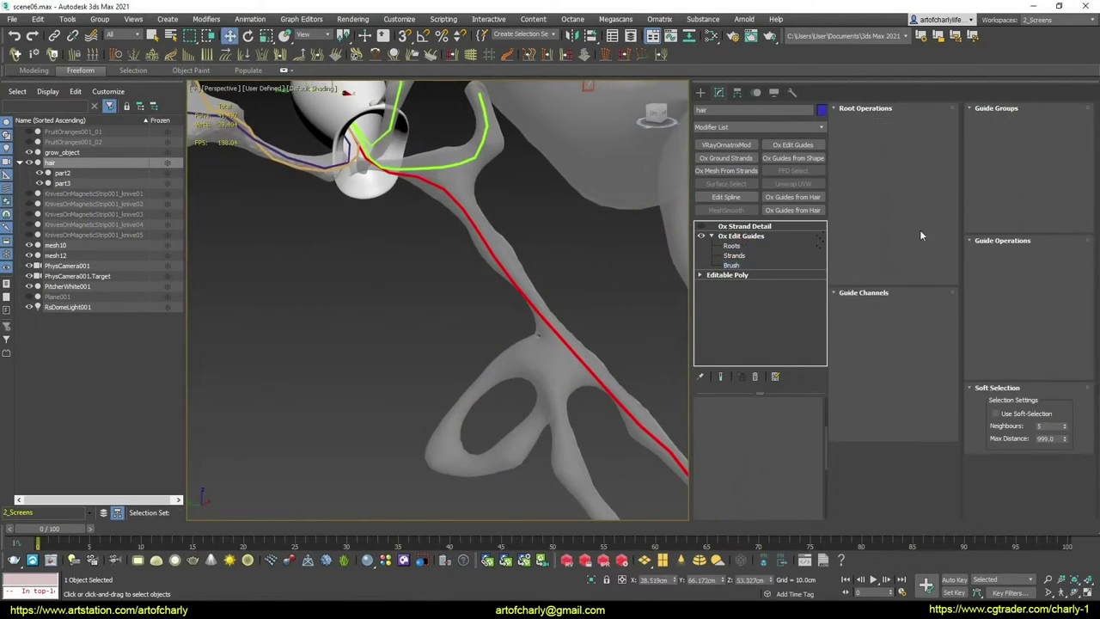
middle_click_drag(495, 236, 480, 296, "alt")
key("f")
scroll(480, 292, "up", 5)
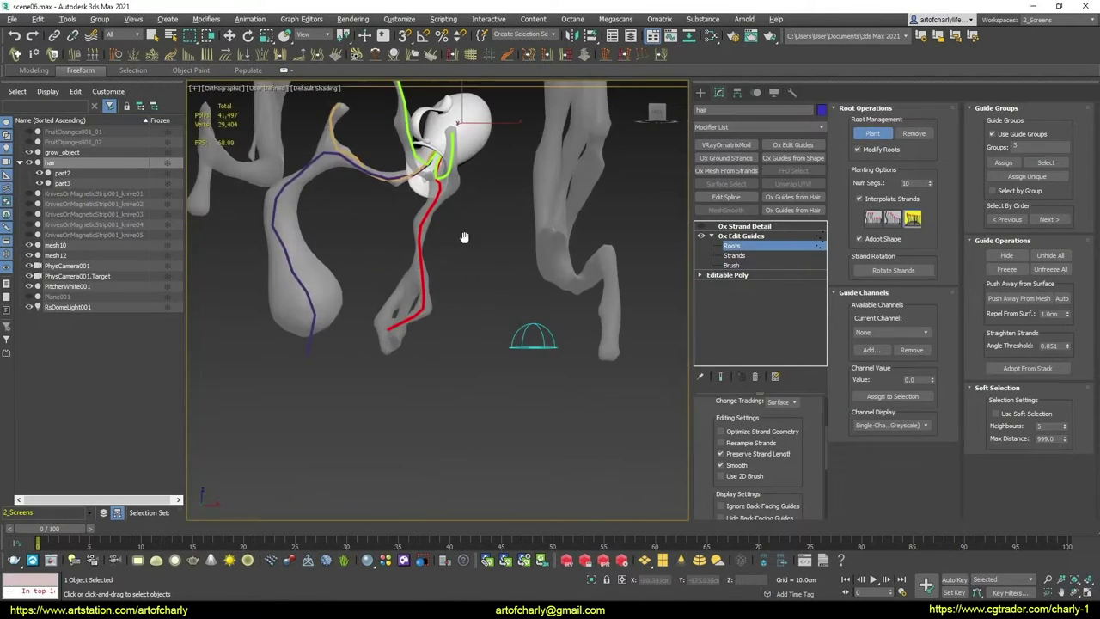
scroll(475, 278, "down", 2)
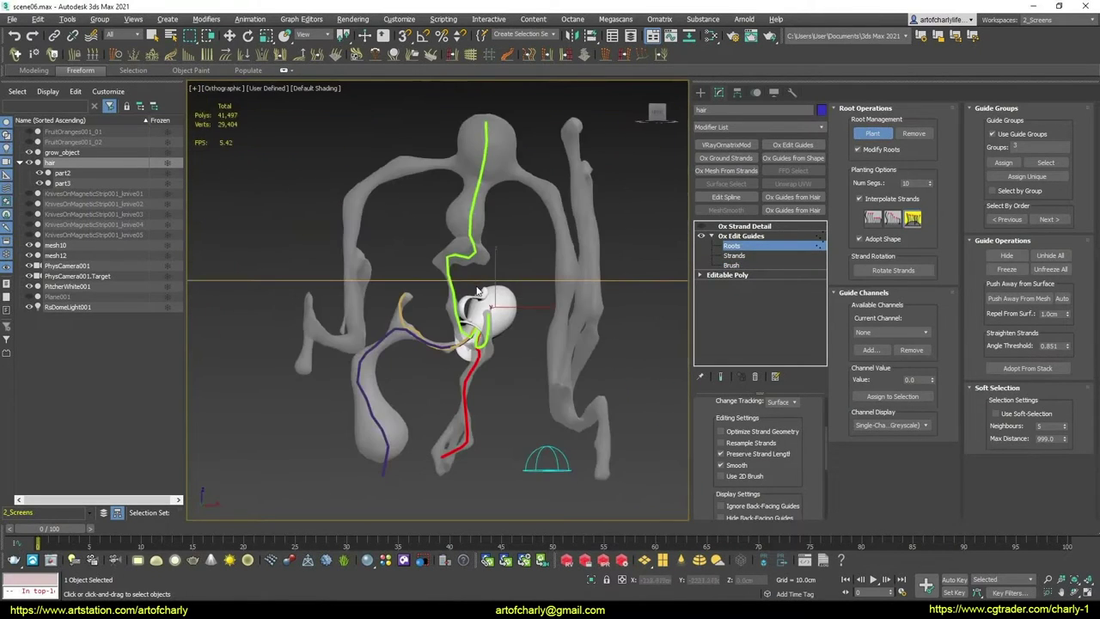
scroll(480, 294, "up", 3)
scroll(486, 298, "up", 1)
key("p")
scroll(489, 301, "up", 3)
scroll(490, 300, "up", 5)
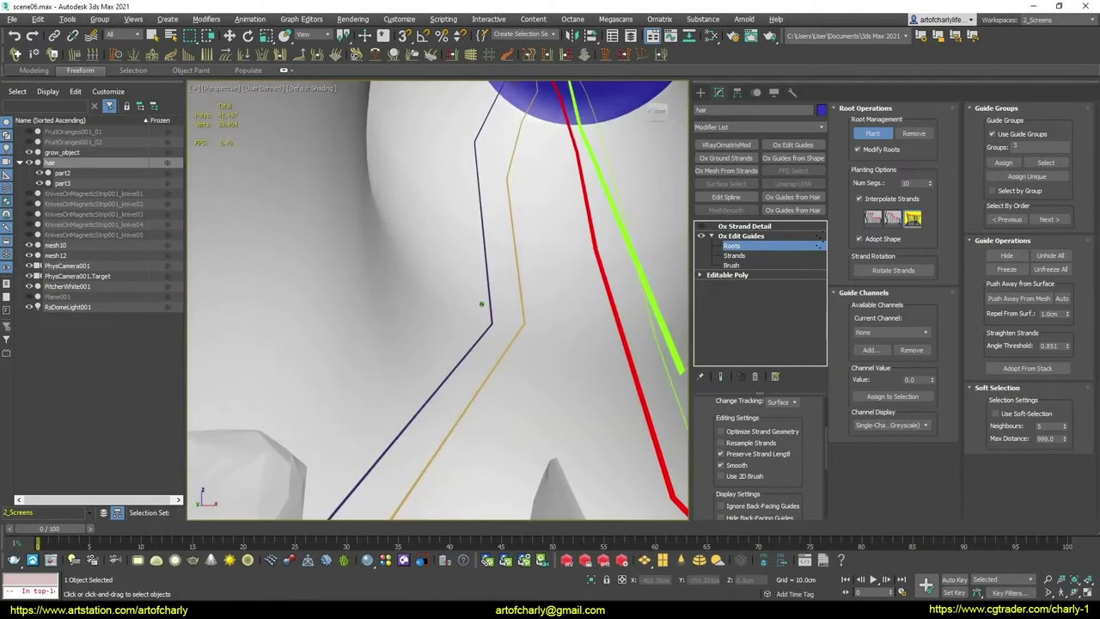
mouse_move(481, 304)
middle_mouse_down("alt")
mouse_move(474, 356)
mouse_move(519, 194)
middle_mouse_up("alt")
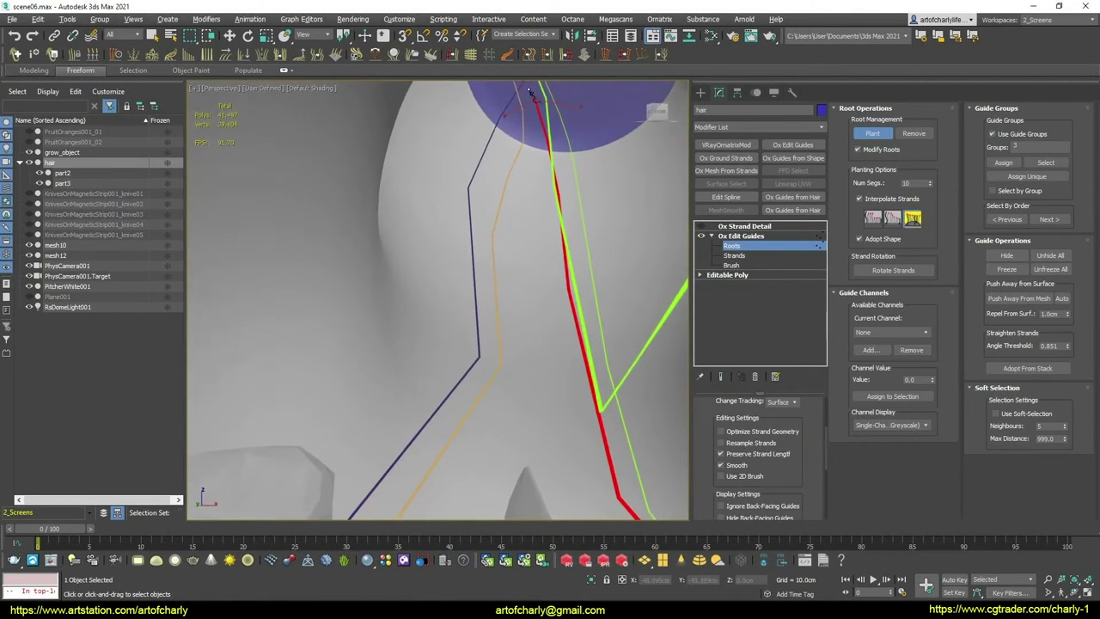
Reframe the branching model and go back to the Brush sub-object
scroll(550, 214, "down", 6)
scroll(602, 321, "down", 2)
middle_click_drag(601, 320, 531, 283)
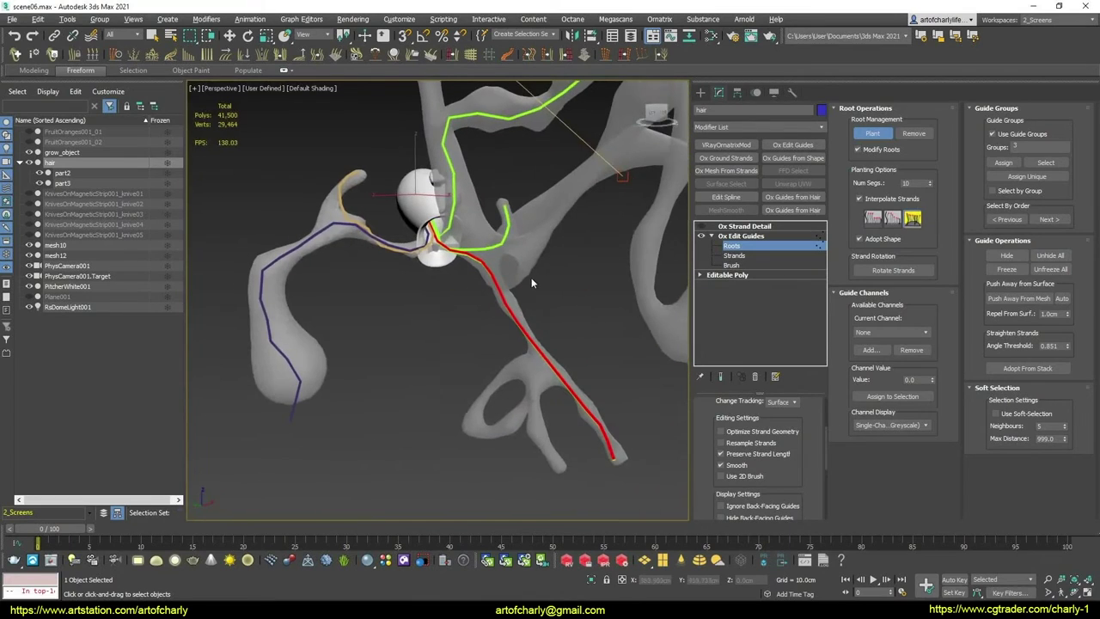
left_click(740, 266)
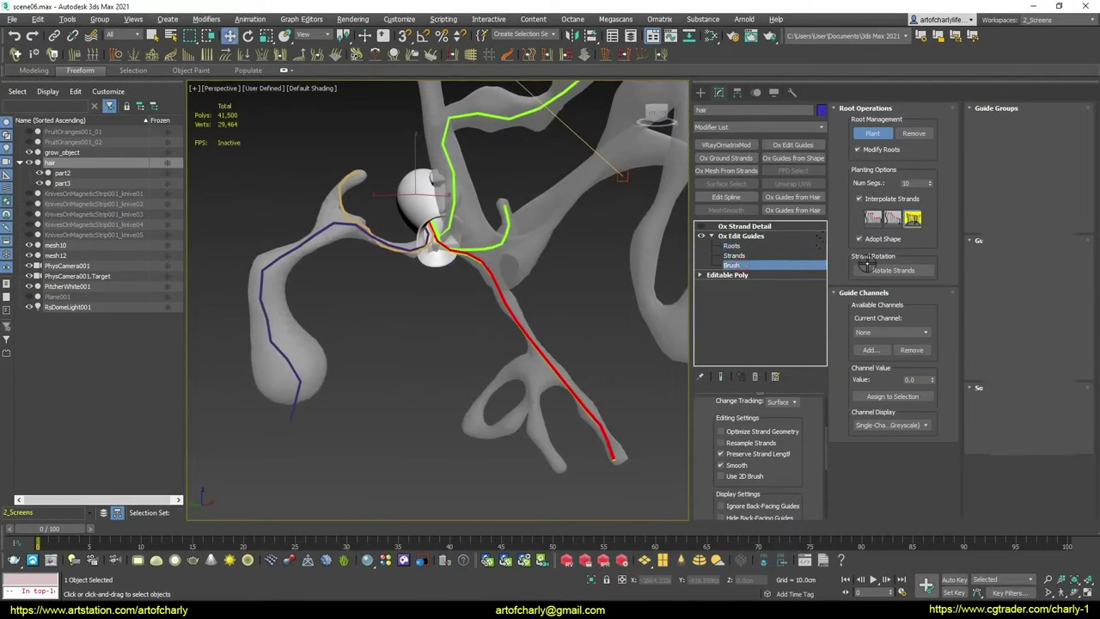
middle_click_drag(550, 386, 535, 478, "alt")
Comb the newly planted guide down along one fork of the branch
scroll(537, 349, "up", 4)
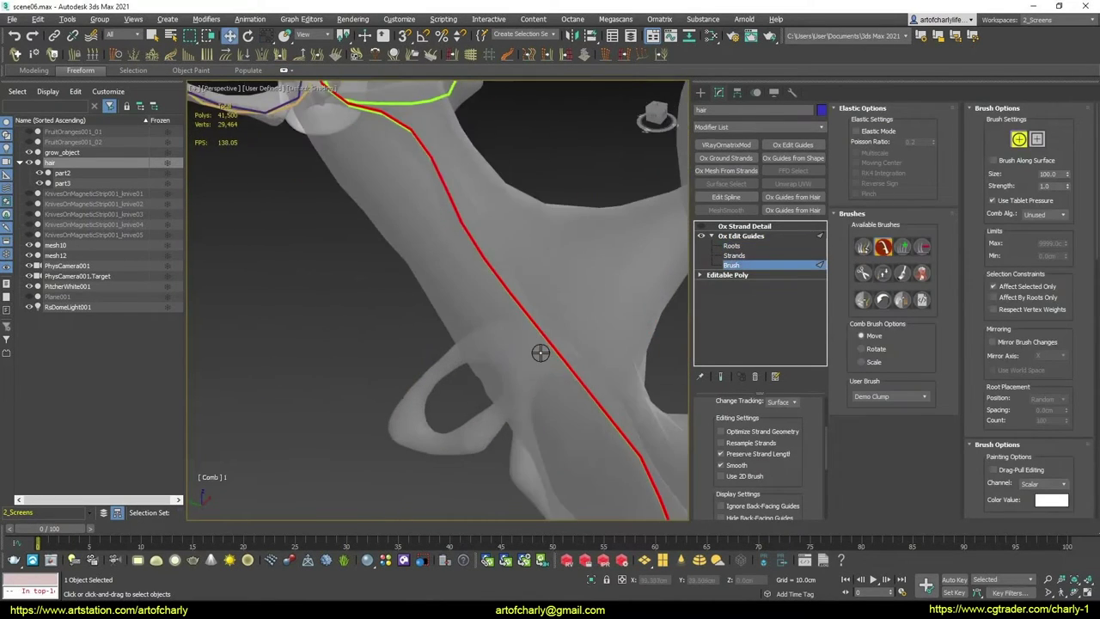
mouse_move(538, 349)
middle_mouse_down("alt")
mouse_move(580, 329)
mouse_move(584, 262)
middle_mouse_up("alt")
mouse_move(585, 262)
left_mouse_down()
mouse_move(535, 275)
mouse_move(553, 246)
mouse_move(538, 295)
left_mouse_up()
mouse_move(539, 294)
middle_mouse_down("alt")
mouse_move(563, 296)
mouse_move(393, 386)
middle_mouse_up("alt")
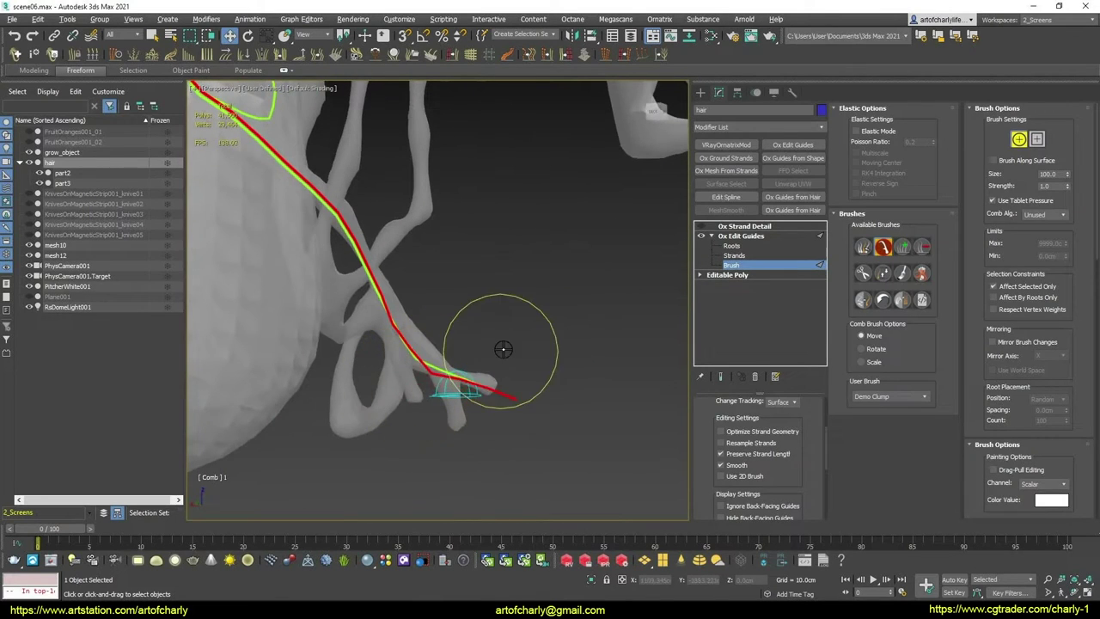
Comb the red guide's tip down onto the lower fork, beside the new guide
mouse_move(504, 356)
middle_mouse_down("alt")
mouse_move(455, 344)
mouse_move(515, 369)
mouse_move(594, 321)
mouse_move(524, 405)
mouse_move(490, 311)
mouse_move(582, 319)
mouse_move(583, 249)
middle_mouse_up("alt")
left_click_drag(583, 249, 562, 293)
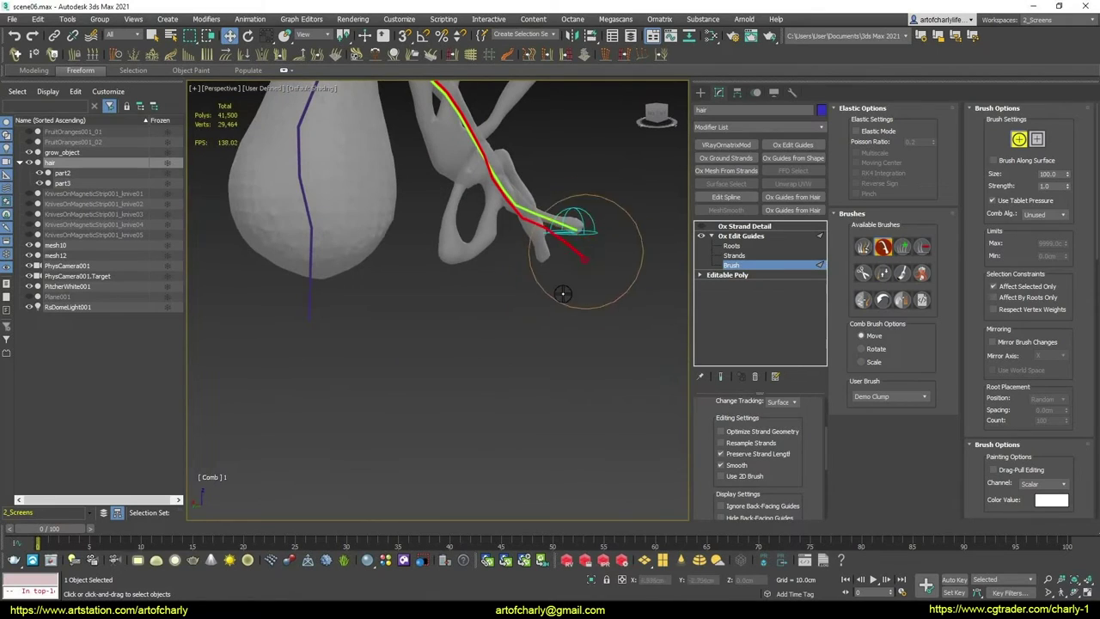
mouse_move(560, 267)
middle_mouse_down("alt")
mouse_move(510, 309)
mouse_move(536, 306)
mouse_move(503, 307)
mouse_move(558, 223)
middle_mouse_up("alt")
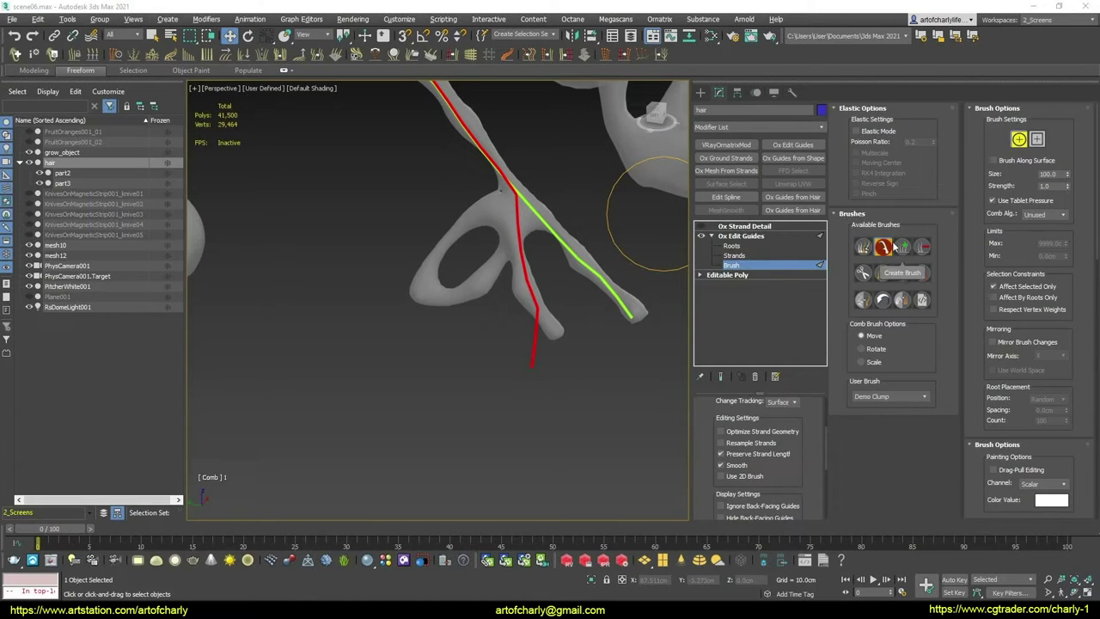
middle_click_drag(528, 295, 545, 313, "alt")
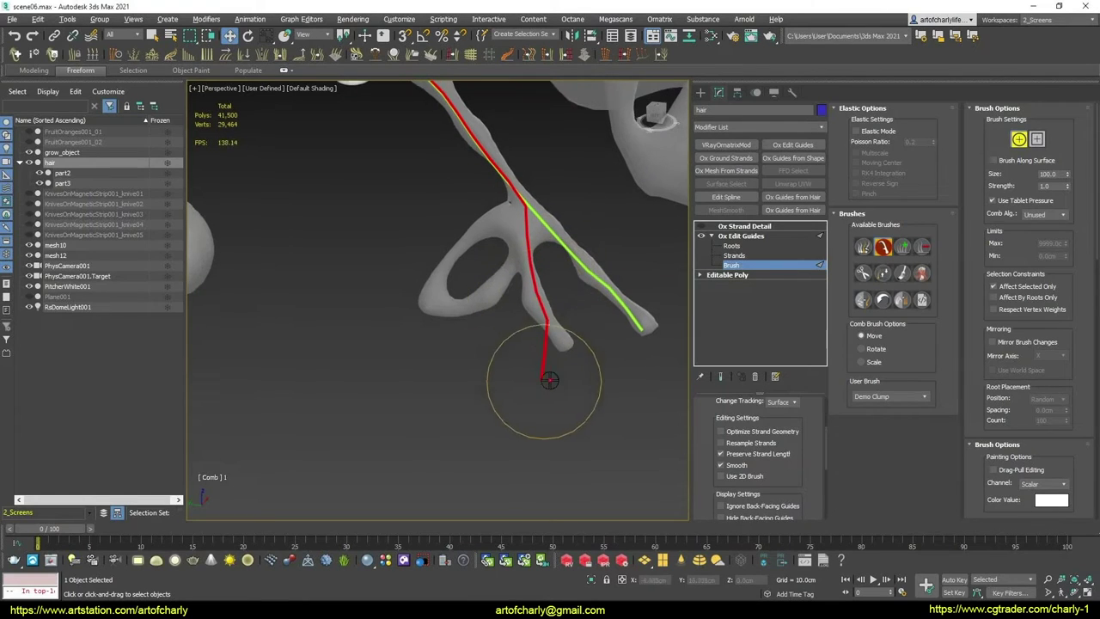
mouse_move(569, 355)
middle_mouse_down("alt")
mouse_move(552, 314)
mouse_move(584, 336)
middle_mouse_up("alt")
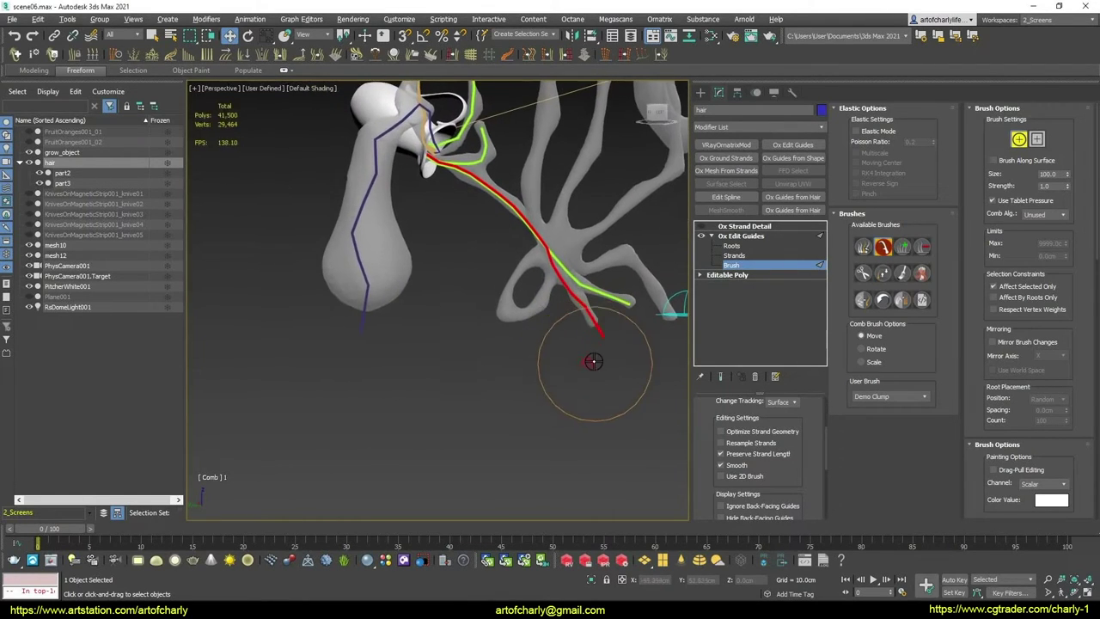
scroll(596, 333, "up", 2)
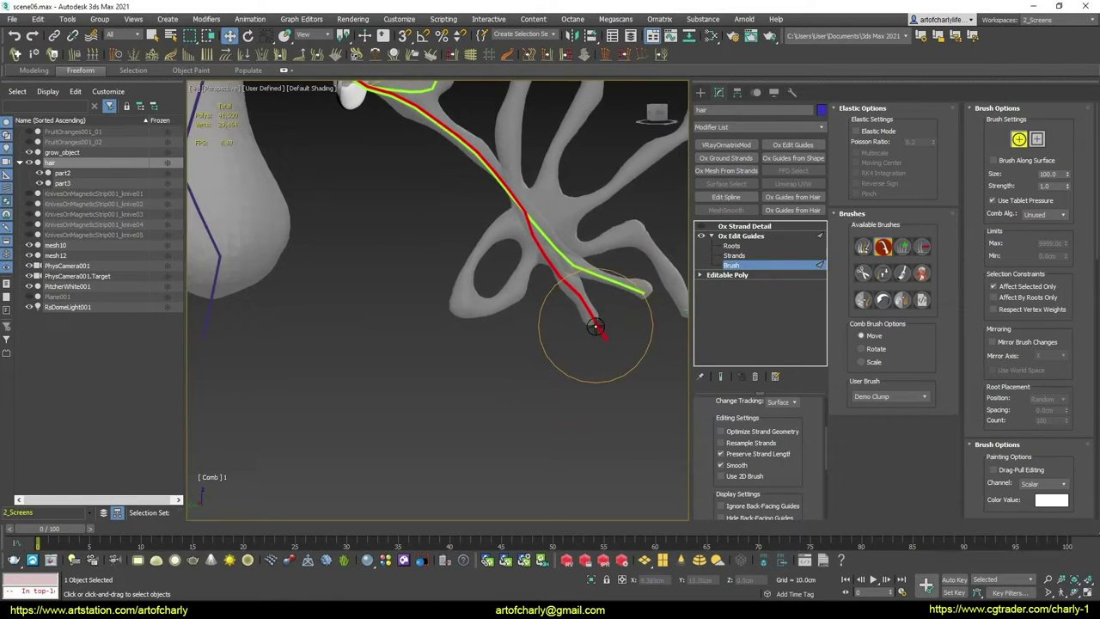
mouse_move(602, 321)
middle_mouse_down("alt")
mouse_move(589, 336)
mouse_move(558, 336)
mouse_move(570, 332)
mouse_move(558, 327)
middle_mouse_up("alt")
mouse_move(550, 392)
middle_mouse_down("alt")
mouse_move(610, 299)
mouse_move(593, 352)
mouse_move(589, 270)
mouse_move(569, 348)
mouse_move(581, 267)
middle_mouse_up("alt")
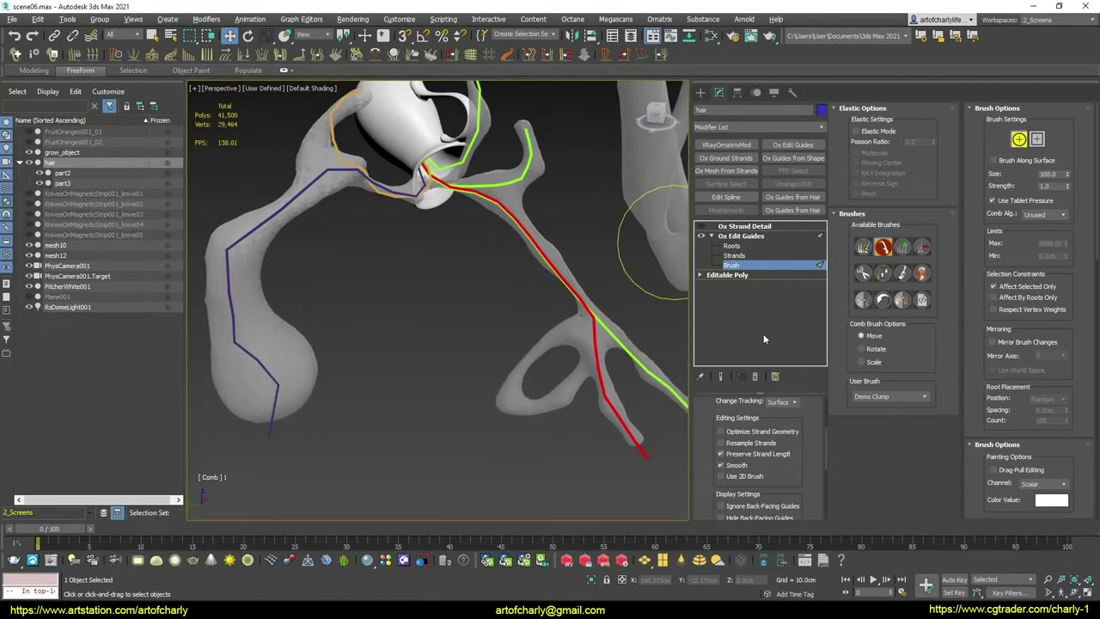
Select Roots, exit Plant mode with a right-click, and return to the Brush sub-level with Comb active
left_click(731, 247)
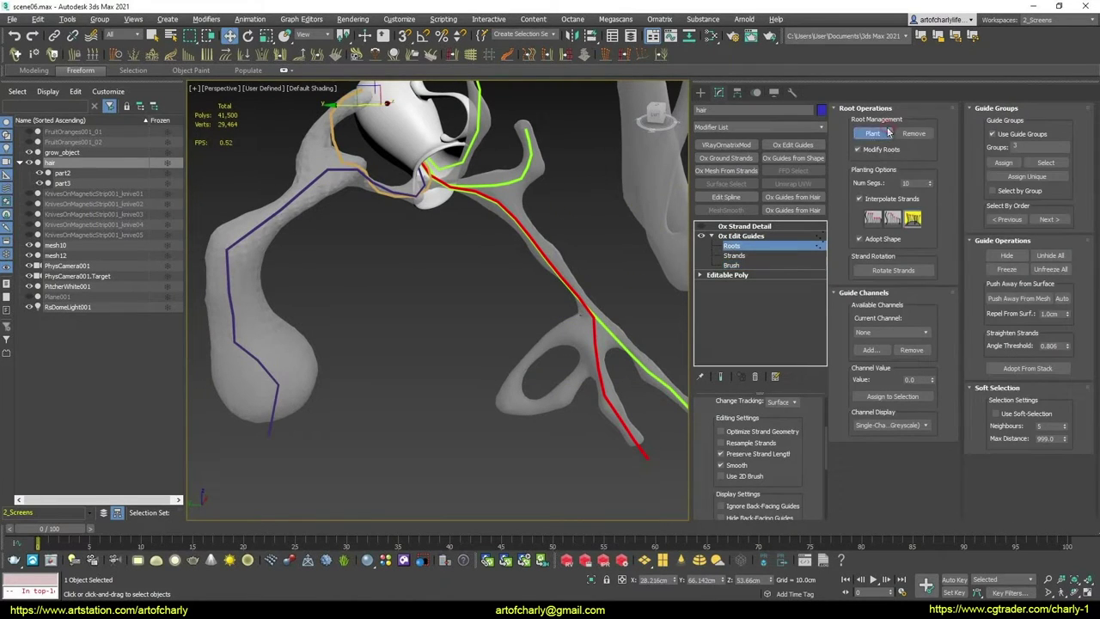
mouse_move(433, 213)
middle_mouse_down("alt")
mouse_move(451, 214)
mouse_move(491, 265)
mouse_move(472, 312)
mouse_move(466, 257)
mouse_move(430, 209)
mouse_move(437, 179)
middle_mouse_up("alt")
scroll(460, 214, "up", 3)
scroll(470, 215, "up", 5)
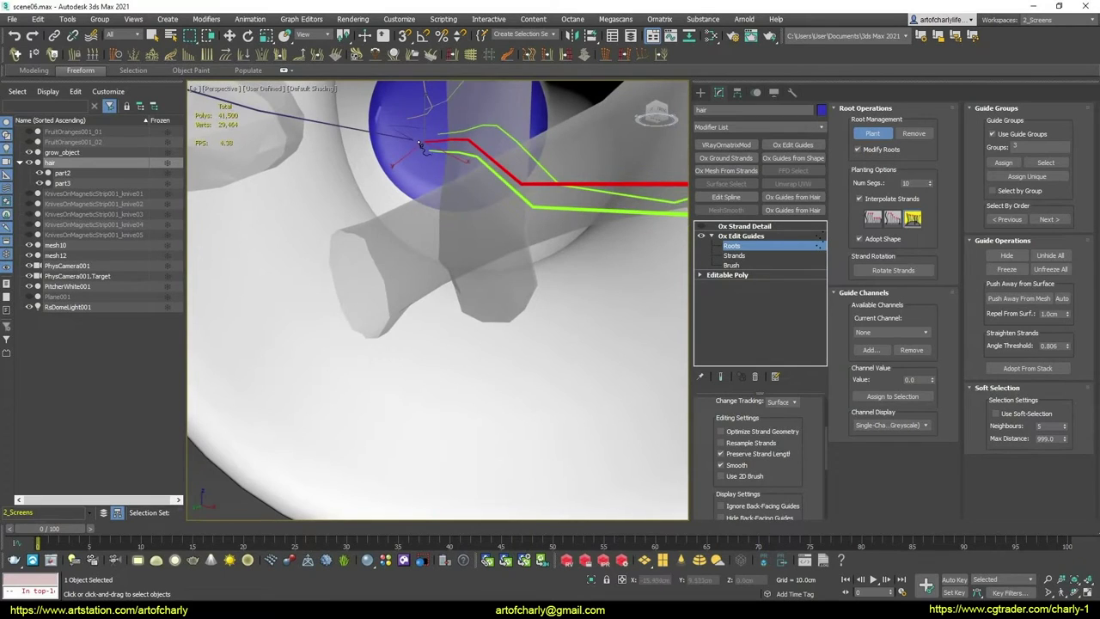
scroll(481, 240, "down", 4)
scroll(515, 292, "down", 3)
scroll(526, 319, "down", 2)
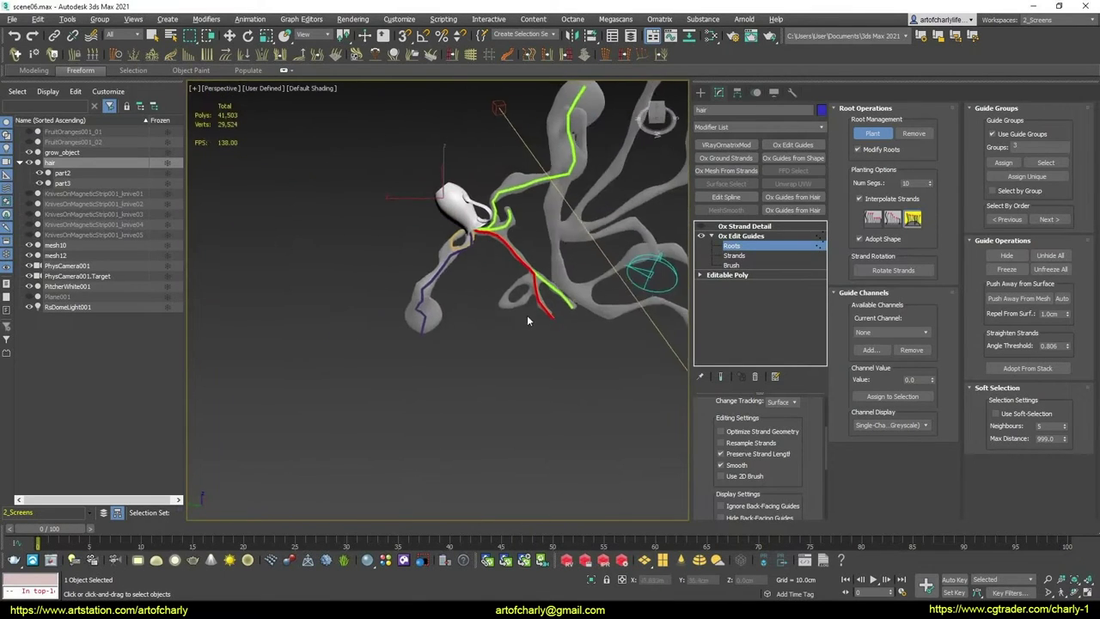
right_click(528, 320)
scroll(513, 258, "up", 5)
scroll(505, 302, "down", 5)
scroll(507, 295, "up", 2)
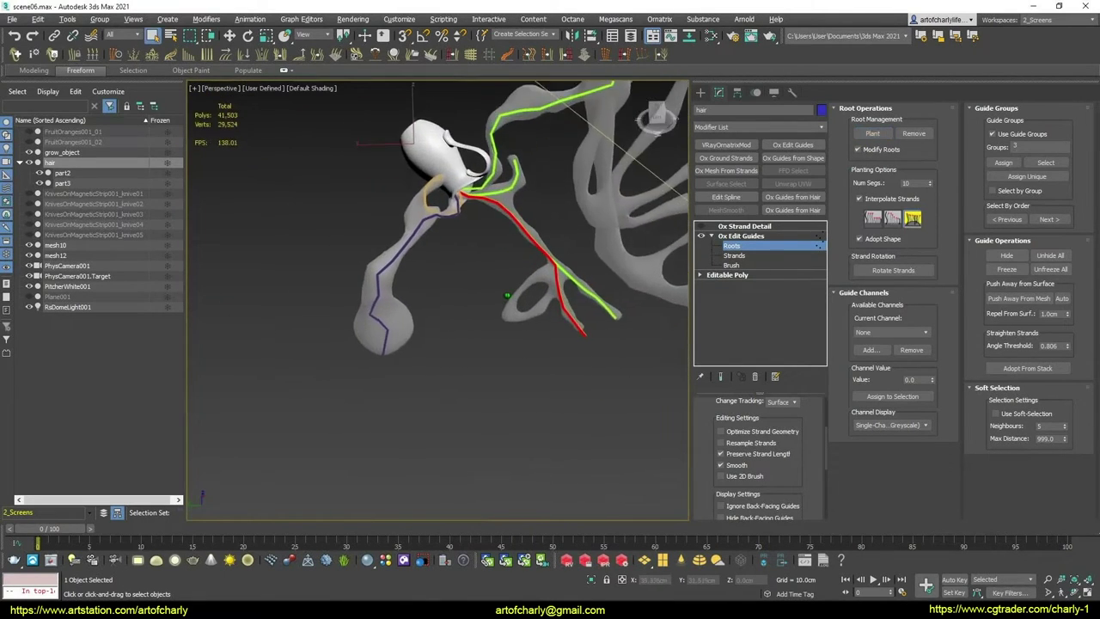
scroll(507, 296, "up", 3)
left_click(730, 265)
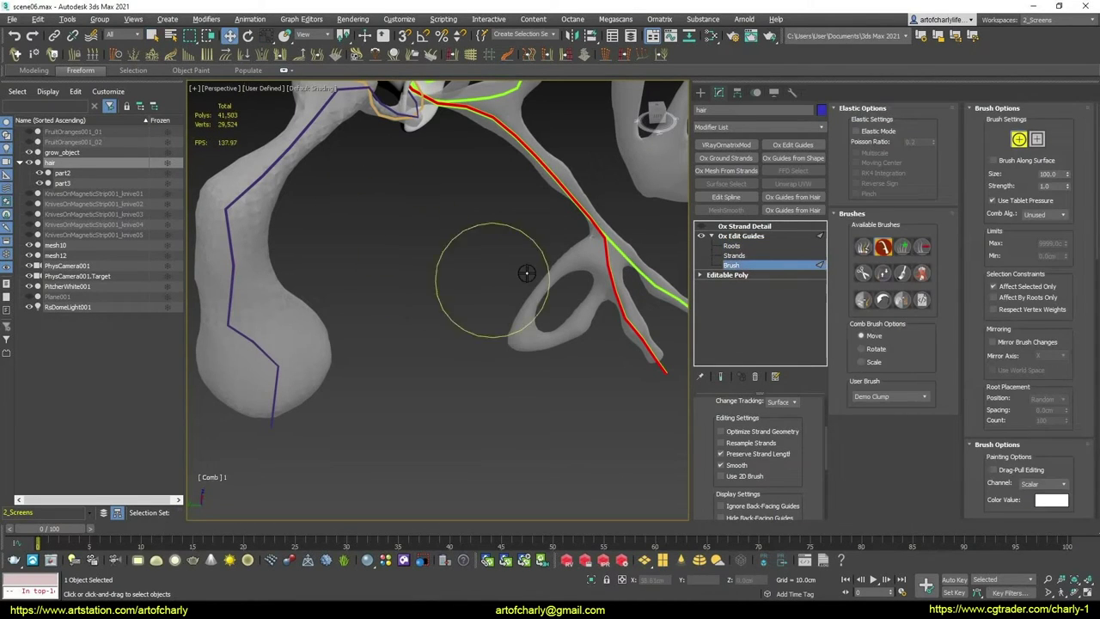
Comb the red guide's lower section and fork area so it loops around the hole
mouse_move(523, 272)
middle_mouse_down("alt")
mouse_move(504, 295)
mouse_move(526, 260)
mouse_move(522, 287)
mouse_move(550, 292)
middle_mouse_up("alt")
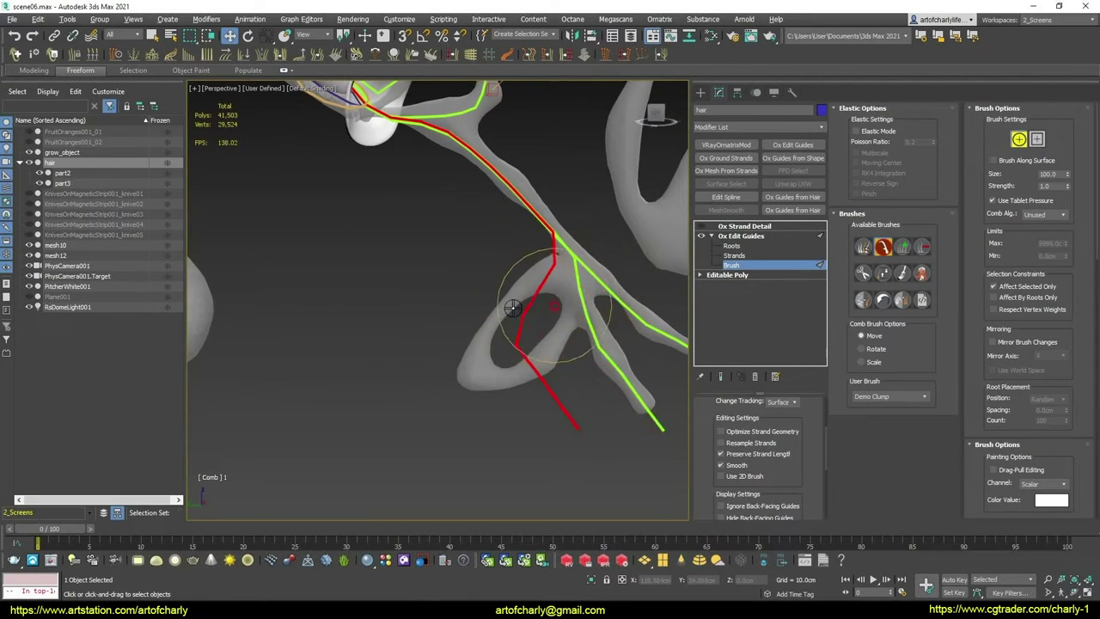
mouse_move(512, 307)
left_mouse_down()
mouse_move(464, 365)
mouse_move(481, 318)
mouse_move(460, 417)
mouse_move(544, 386)
mouse_move(461, 376)
mouse_move(456, 400)
left_mouse_up()
mouse_move(456, 400)
middle_mouse_down("alt")
mouse_move(503, 295)
mouse_move(543, 319)
mouse_move(655, 258)
middle_mouse_up("alt")
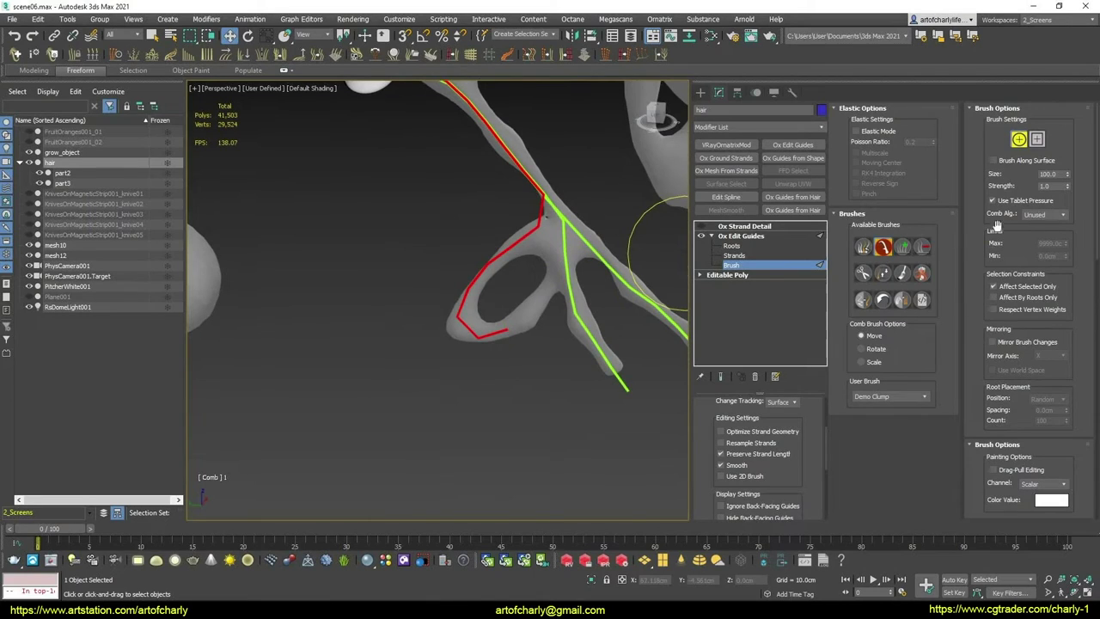
left_click_drag(535, 176, 548, 200)
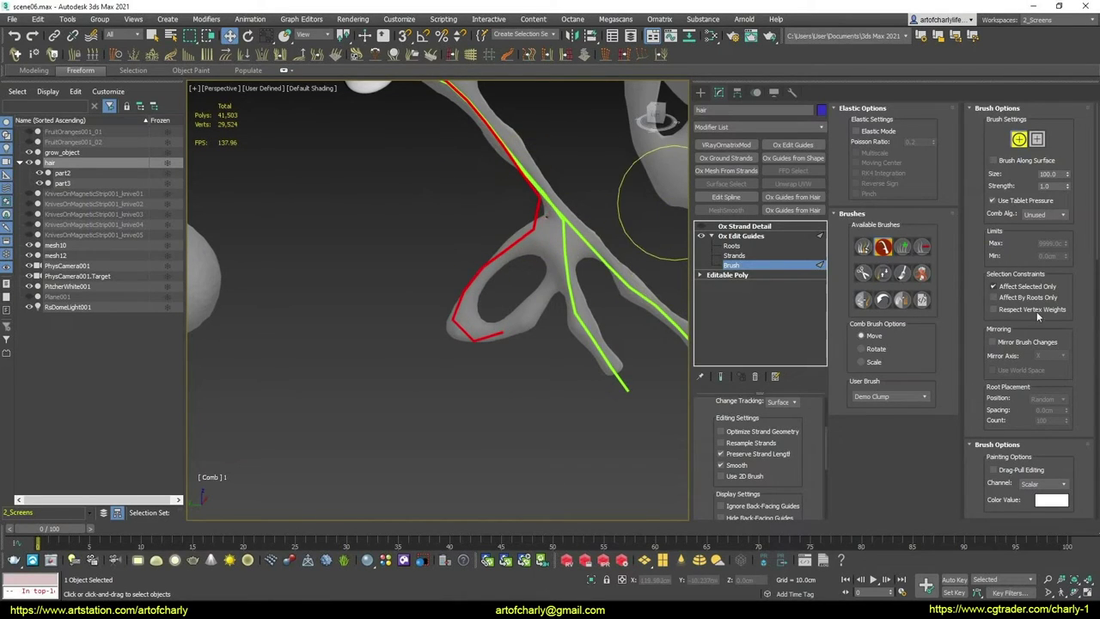
left_click(883, 275)
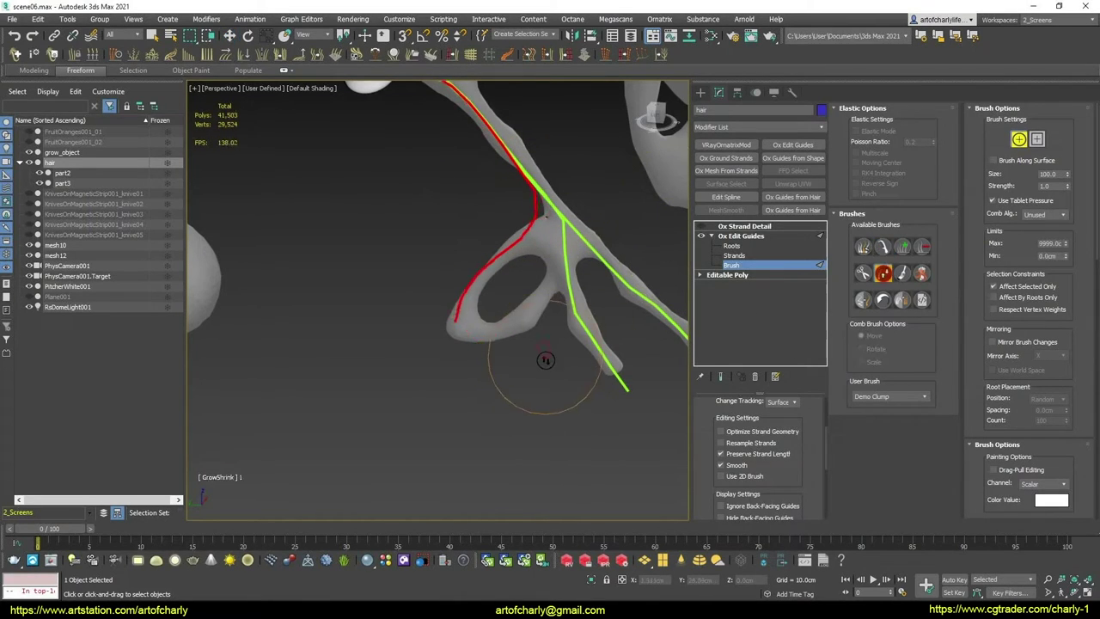
left_click(882, 247)
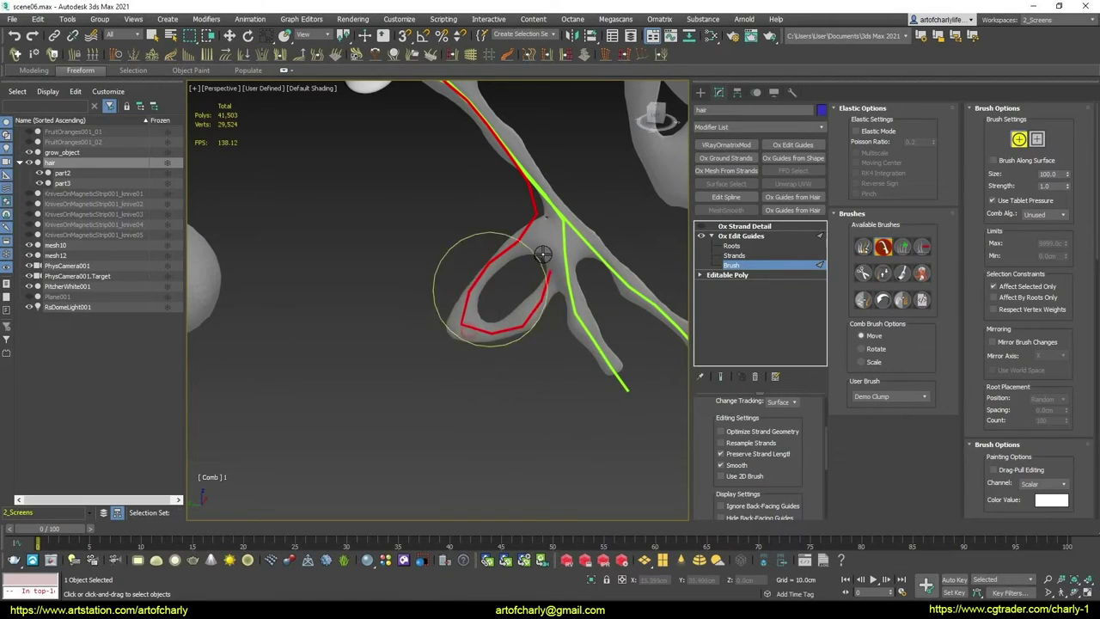
mouse_move(542, 254)
middle_mouse_down("alt")
mouse_move(494, 281)
mouse_move(534, 248)
mouse_move(554, 272)
mouse_move(503, 192)
mouse_move(550, 249)
mouse_move(599, 284)
mouse_move(528, 314)
mouse_move(670, 279)
middle_mouse_up("alt")
Trim the red guide's loose end with GrowShrink and return to Select mode
left_click(882, 273)
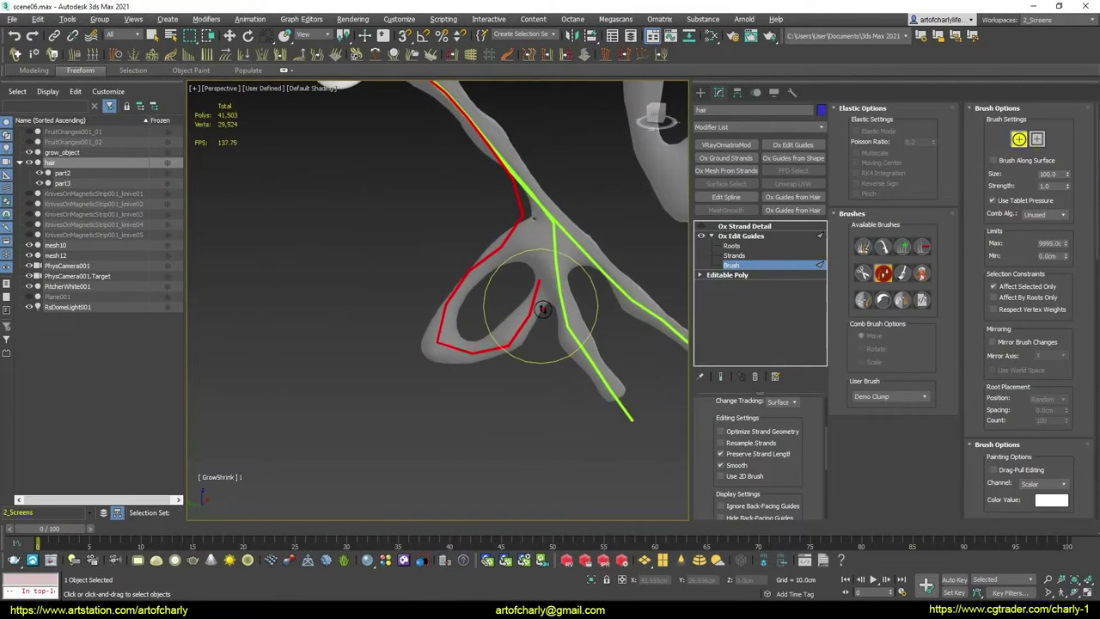
left_click_drag(520, 312, 543, 310)
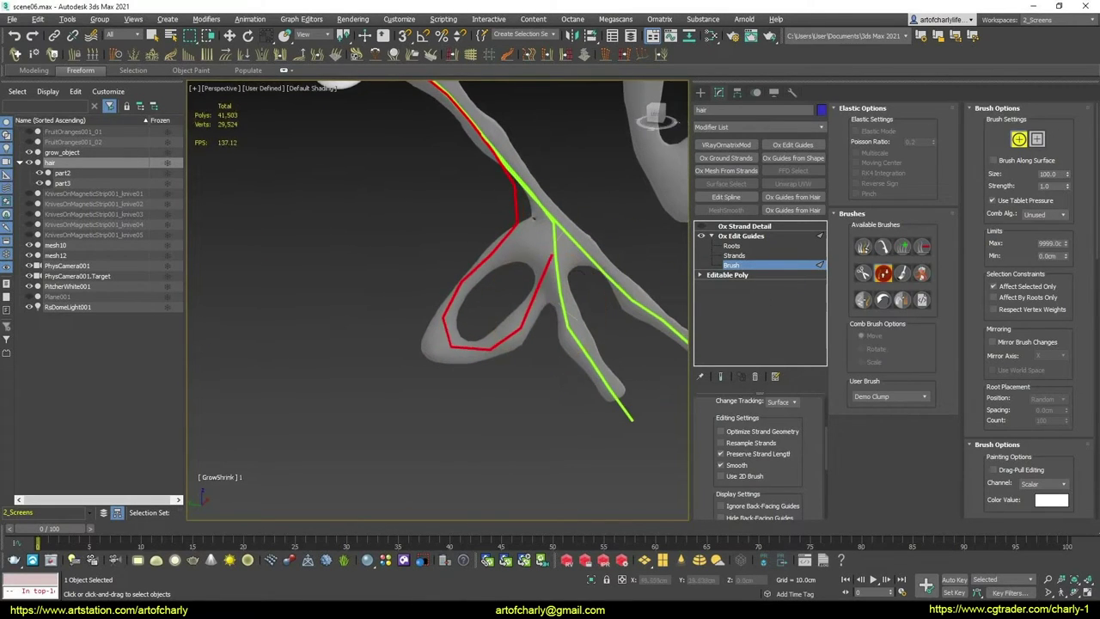
mouse_move(535, 215)
middle_mouse_down("alt")
mouse_move(570, 344)
mouse_move(515, 314)
mouse_move(523, 323)
mouse_move(546, 314)
middle_mouse_up("alt")
key("q")
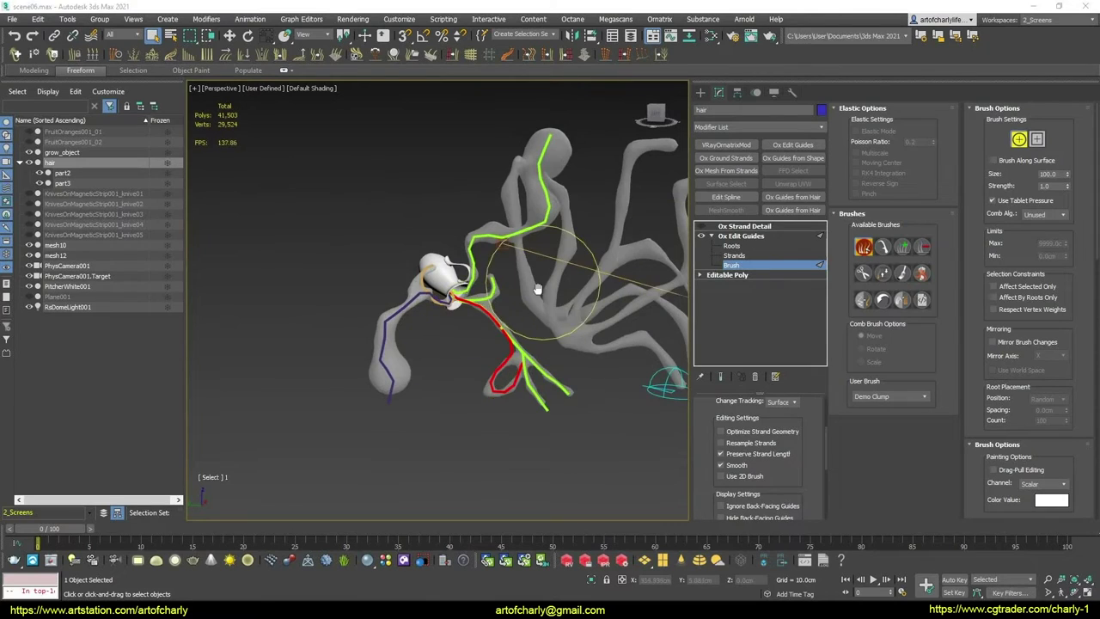
middle_click_drag(536, 288, 506, 288, "alt")
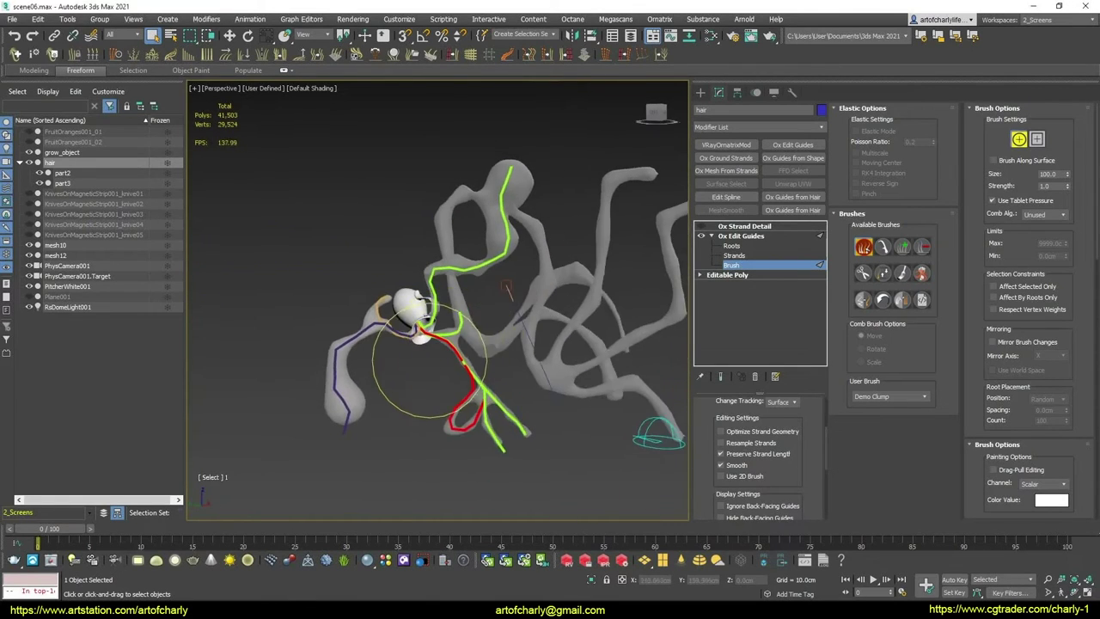
scroll(428, 361, "up", 5)
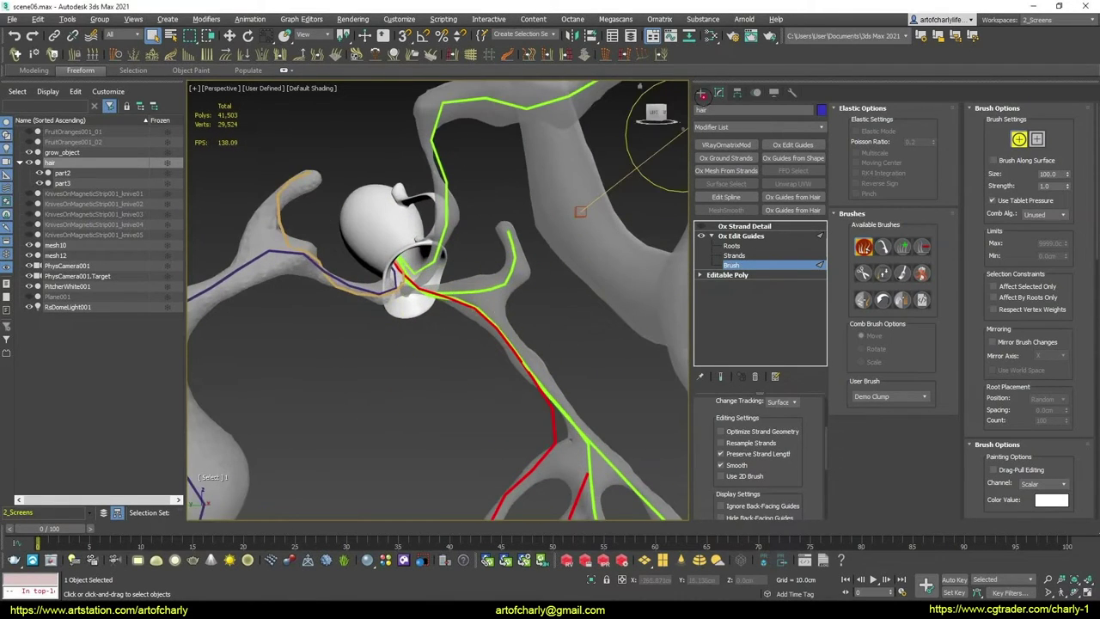
left_click(700, 93)
Create a small Standard Primitives plane, Plane002, on the upper tendril branch
key("w")
middle_click_drag(462, 369, 473, 429, "alt")
middle_click_drag(465, 356, 431, 221, "alt")
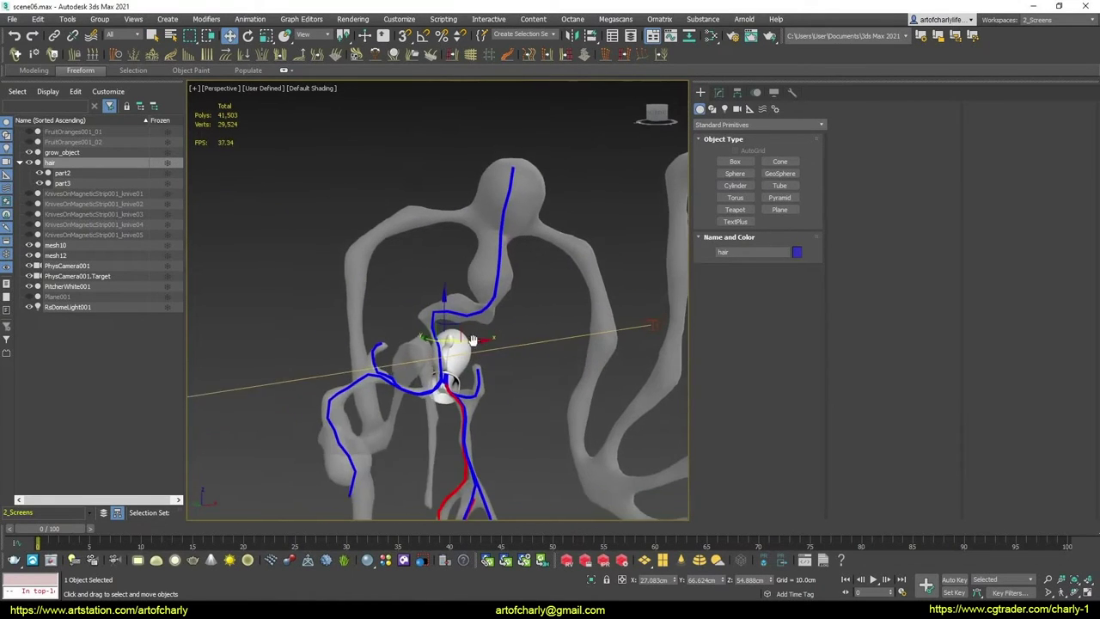
middle_click_drag(292, 309, 439, 150, "alt")
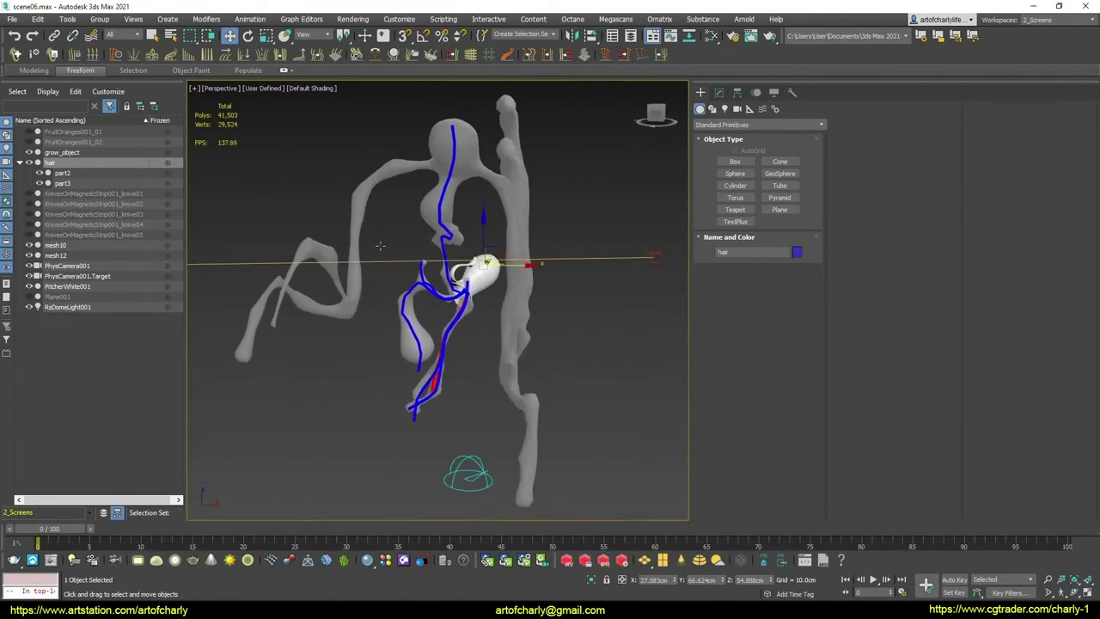
middle_click_drag(418, 220, 488, 206, "alt")
scroll(474, 215, "up", 2)
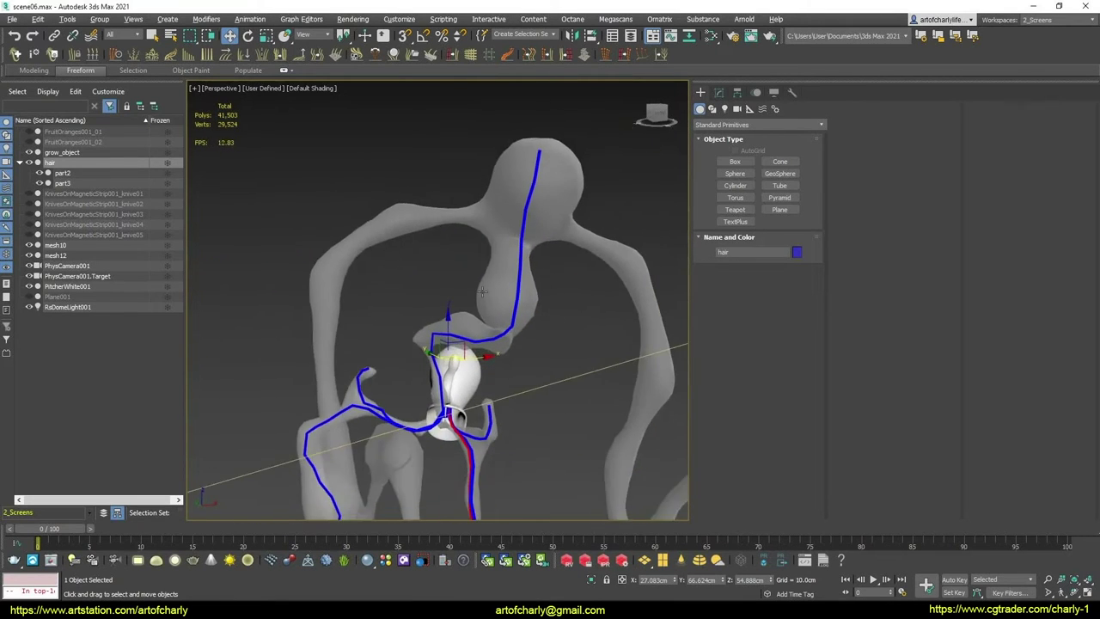
scroll(488, 208, "up", 2)
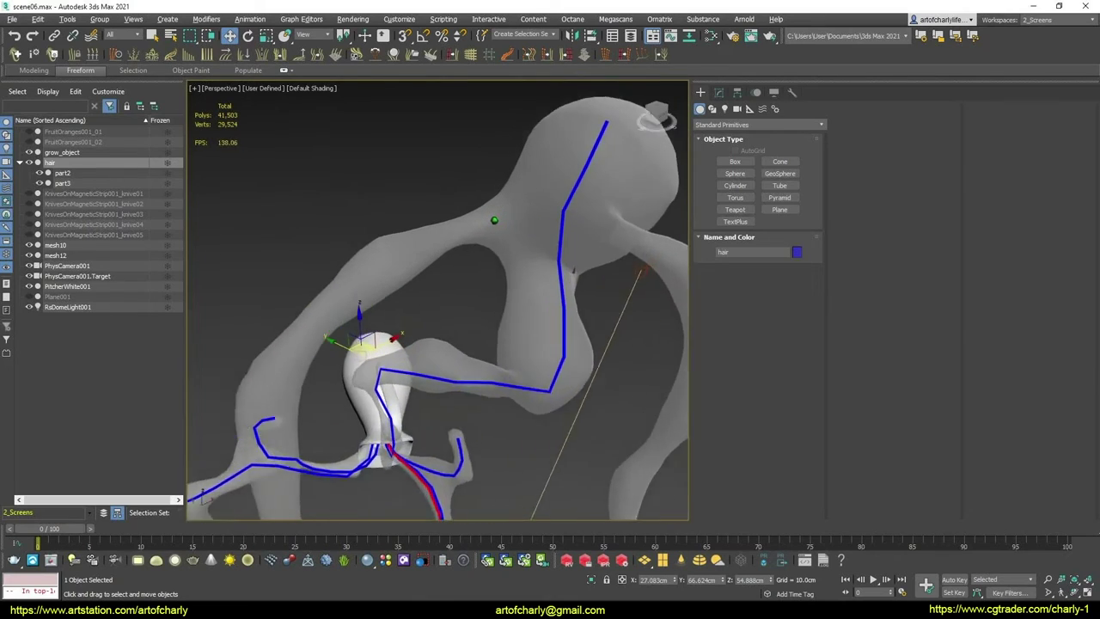
scroll(486, 182, "up", 2)
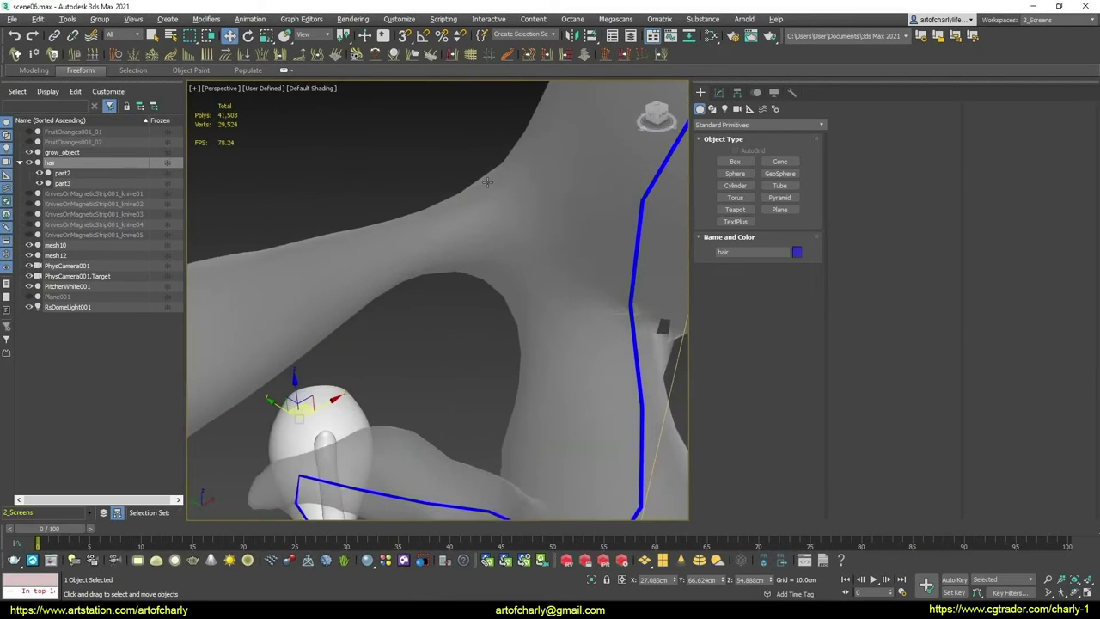
left_click(778, 210)
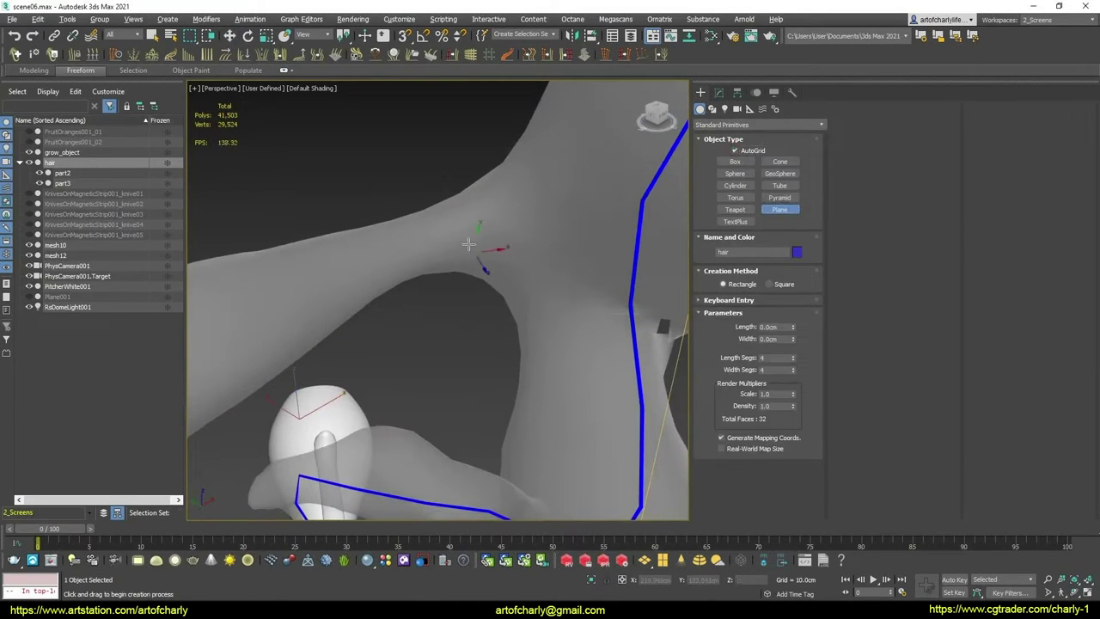
left_click_drag(479, 230, 522, 263)
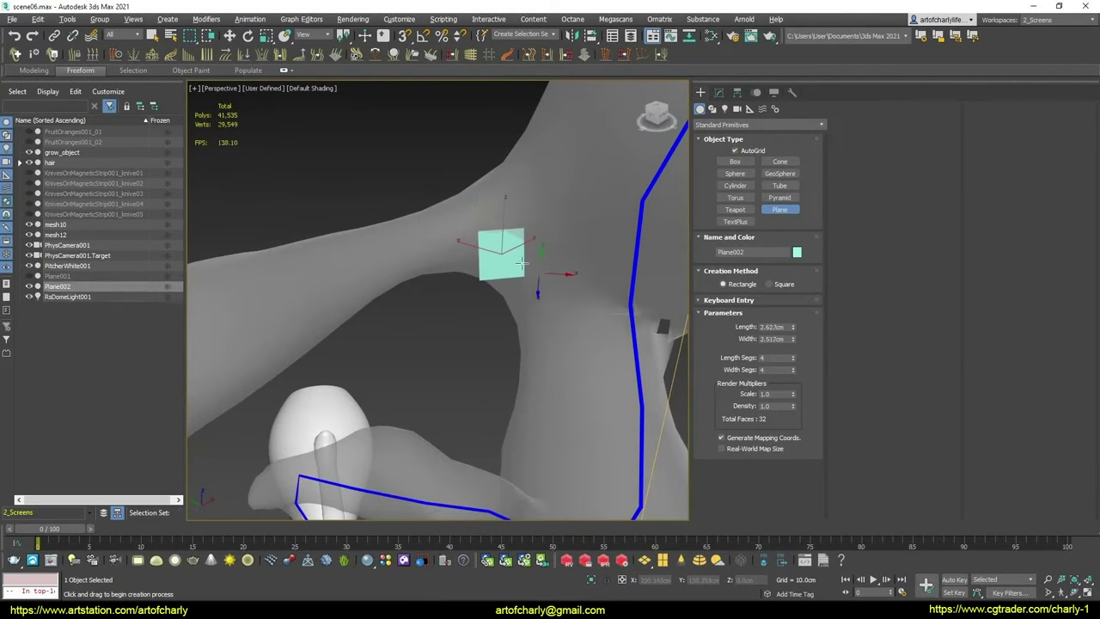
right_click(485, 314)
Rotate Plane002 -57.16° about Z and set the reference coordinate system to Local
mouse_move(484, 315)
middle_mouse_down("alt")
mouse_move(512, 311)
mouse_move(497, 295)
middle_mouse_up("alt")
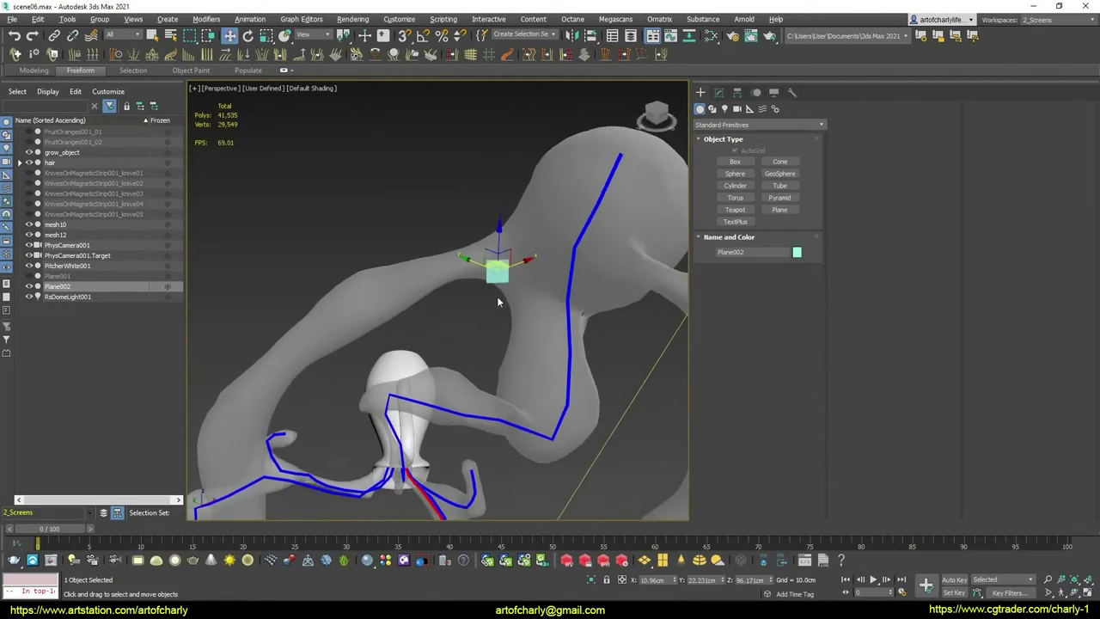
key("e")
left_click_drag(497, 285, 428, 292)
mouse_move(518, 264)
middle_mouse_down("alt")
mouse_move(501, 272)
mouse_move(482, 334)
middle_mouse_up("alt")
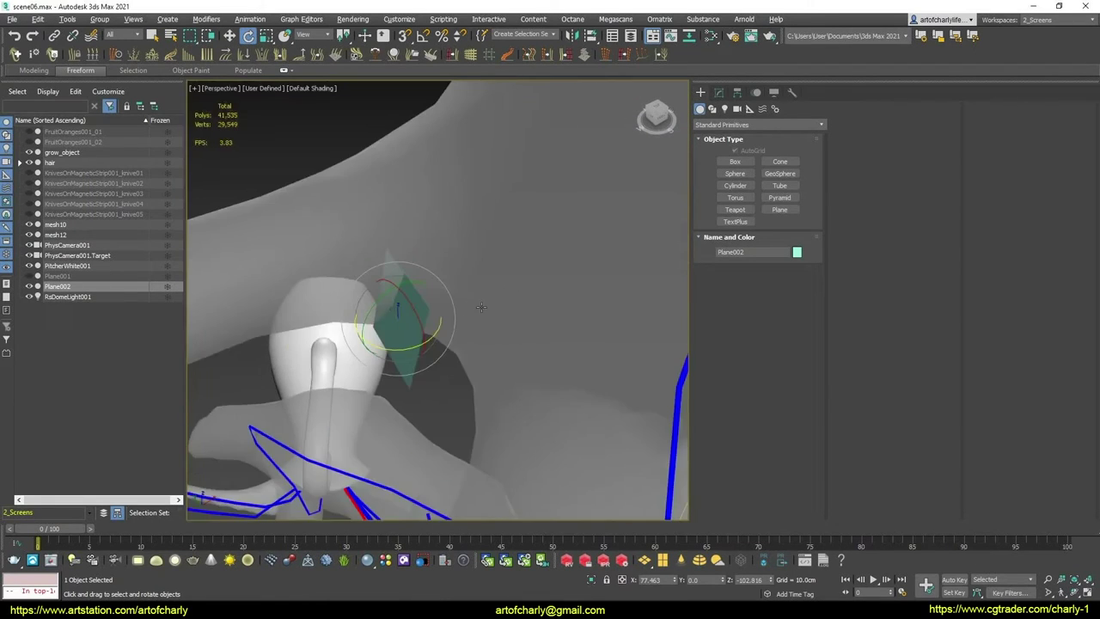
key("w")
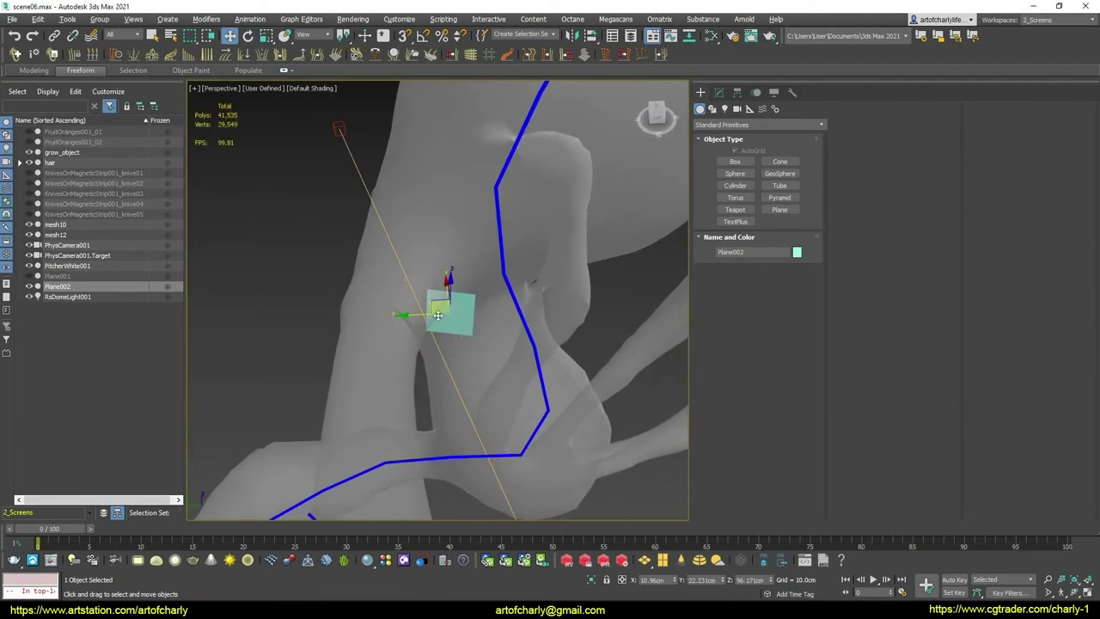
left_click(318, 37)
left_click(317, 76)
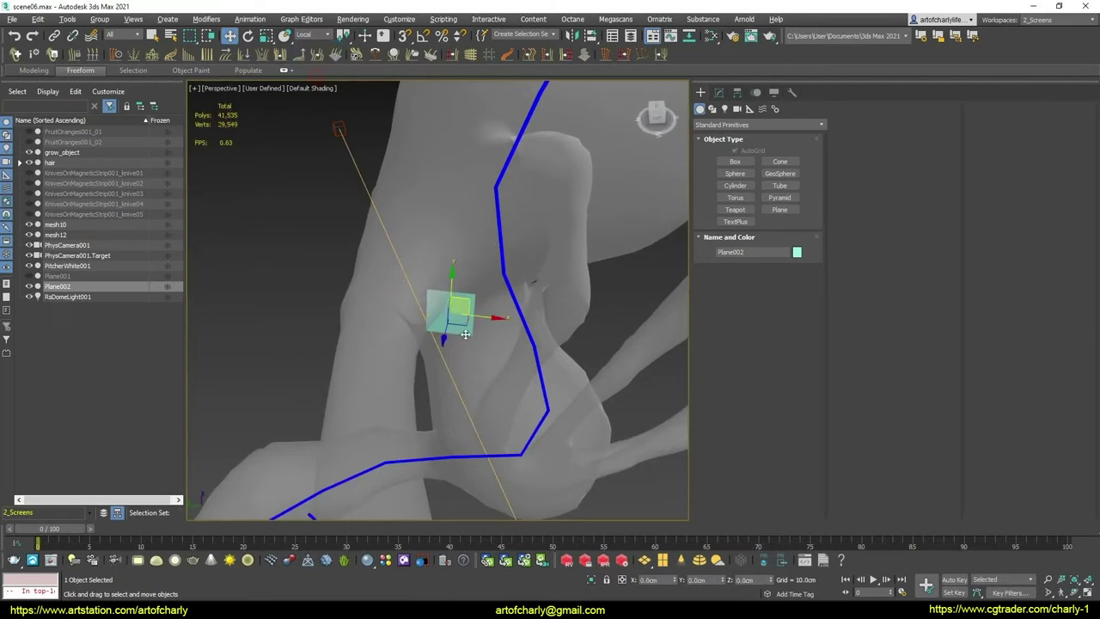
mouse_move(487, 316)
middle_mouse_down("alt")
mouse_move(379, 308)
mouse_move(421, 281)
mouse_move(381, 246)
mouse_move(412, 246)
mouse_move(432, 275)
mouse_move(464, 262)
mouse_move(422, 236)
mouse_move(435, 248)
mouse_move(581, 244)
mouse_move(464, 258)
mouse_move(440, 293)
mouse_move(490, 248)
mouse_move(400, 252)
middle_mouse_up("alt")
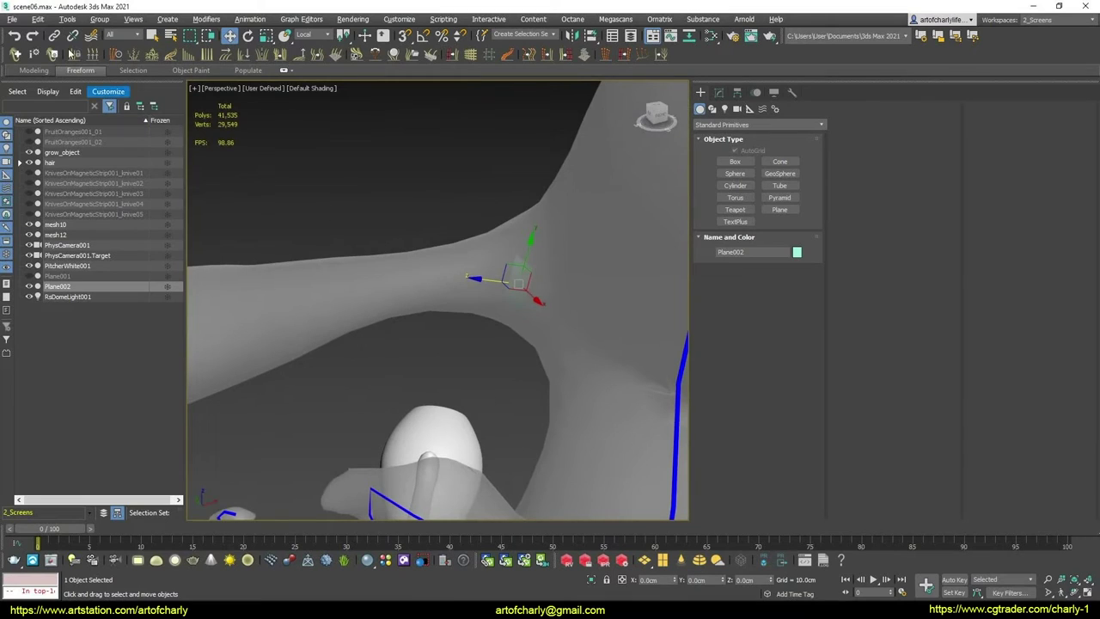
Add an Ox Edit Guides modifier to Plane002
left_click(38, 21)
left_click(124, 189)
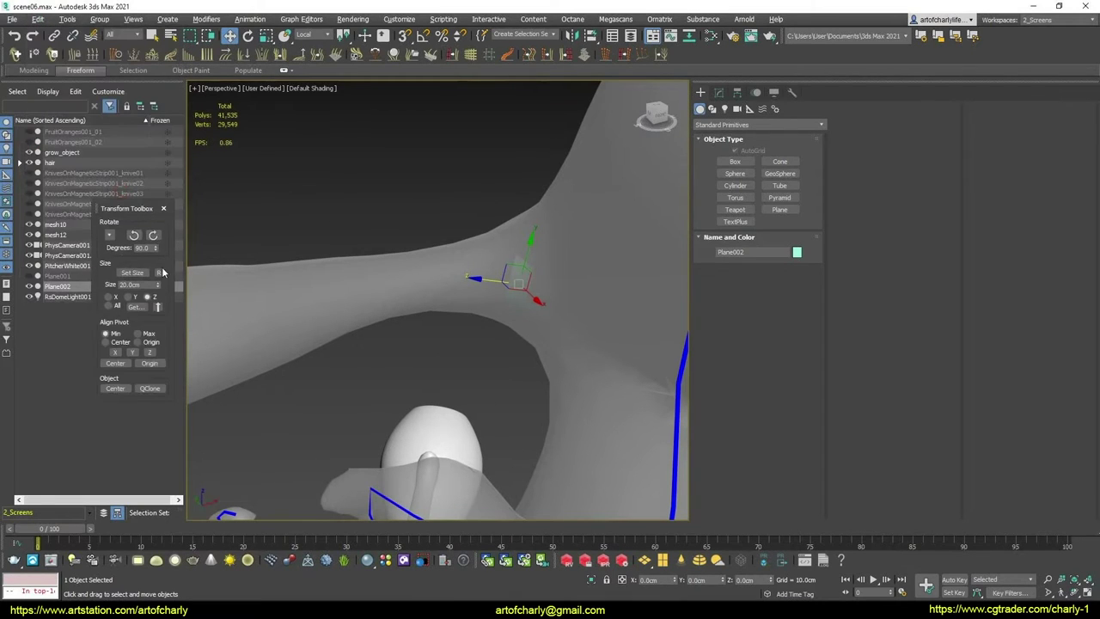
left_click(163, 208)
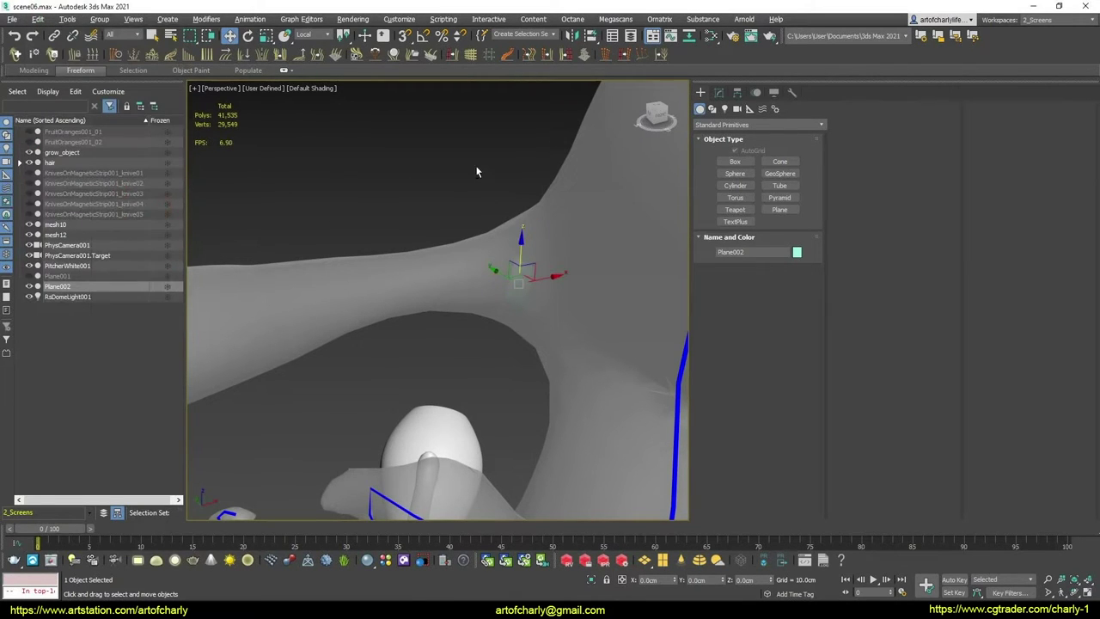
mouse_move(475, 165)
middle_mouse_down("alt")
mouse_move(485, 188)
mouse_move(479, 173)
middle_mouse_up("alt")
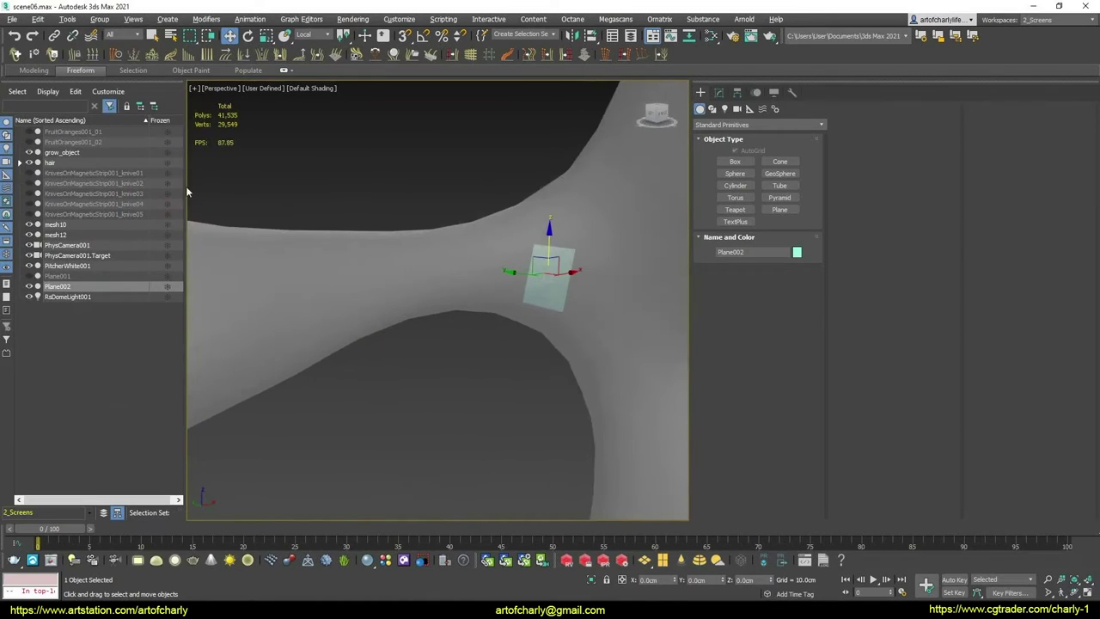
left_click(722, 93)
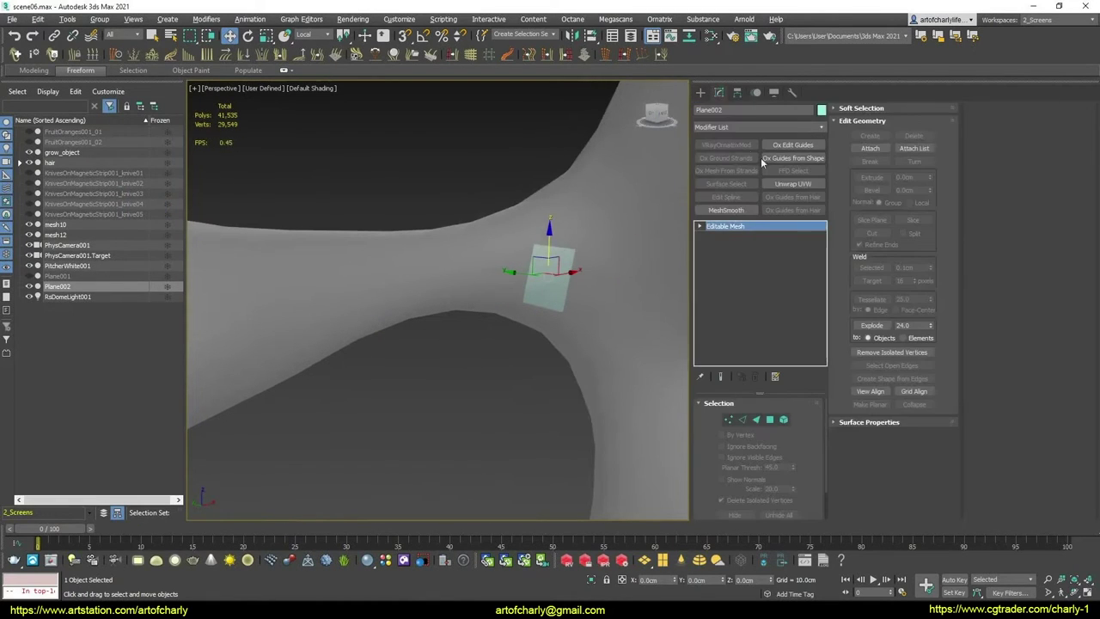
left_click(794, 144)
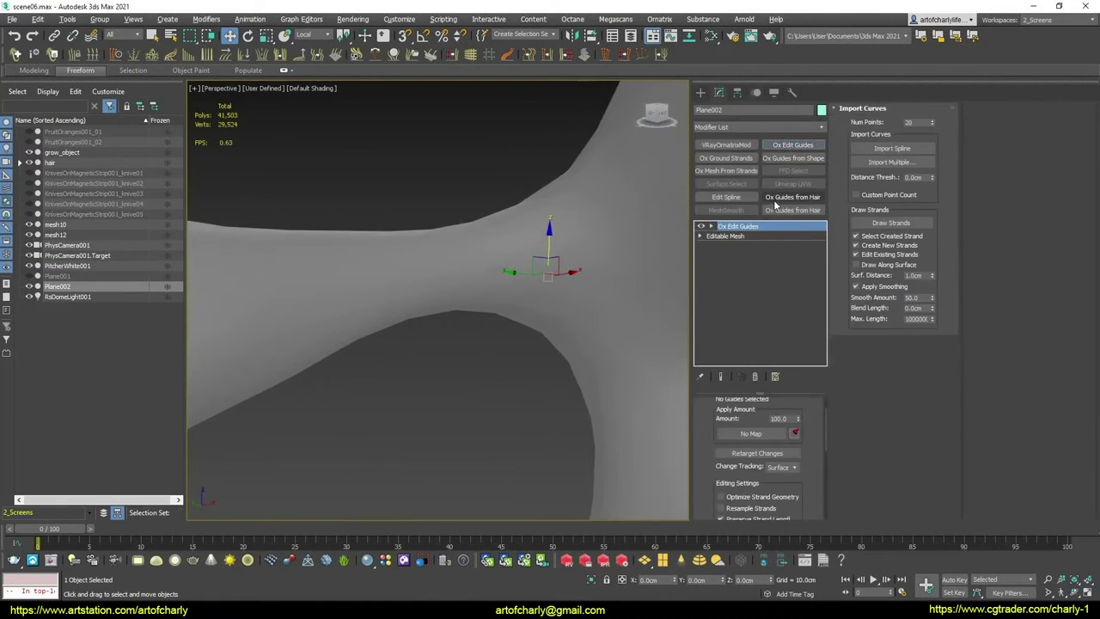
In Draw Strands mode, draw a guide strand leftward along the tube branch
left_click(892, 221)
mouse_move(658, 262)
middle_mouse_down("alt")
mouse_move(457, 271)
mouse_move(332, 305)
mouse_move(508, 260)
mouse_move(521, 238)
mouse_move(447, 258)
mouse_move(378, 277)
mouse_move(533, 251)
middle_mouse_up("alt")
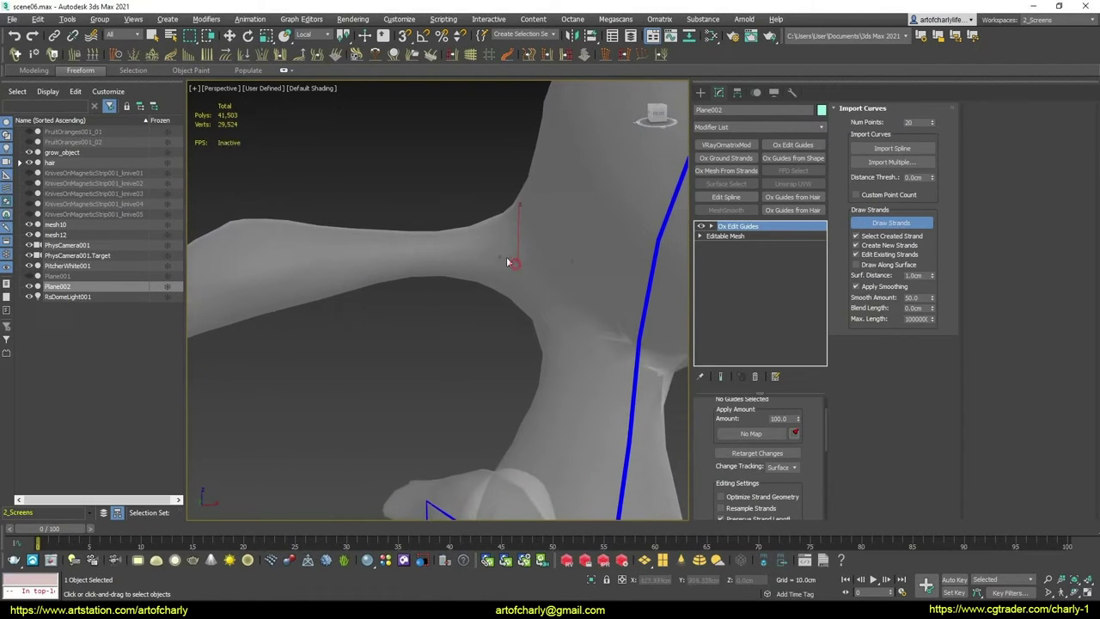
left_click_drag(513, 263, 361, 264)
scroll(442, 245, "down", 3)
middle_click_drag(463, 268, 559, 283, "alt")
scroll(522, 227, "up", 3)
scroll(522, 226, "up", 3)
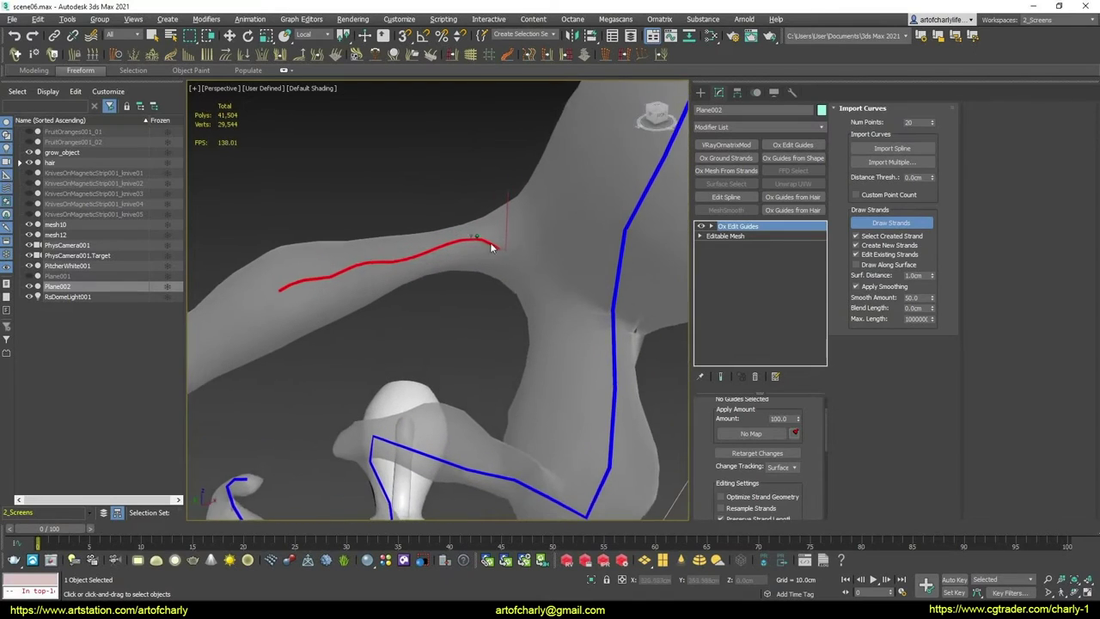
Paste a copy of the plane as Plane003
key("w")
key("q")
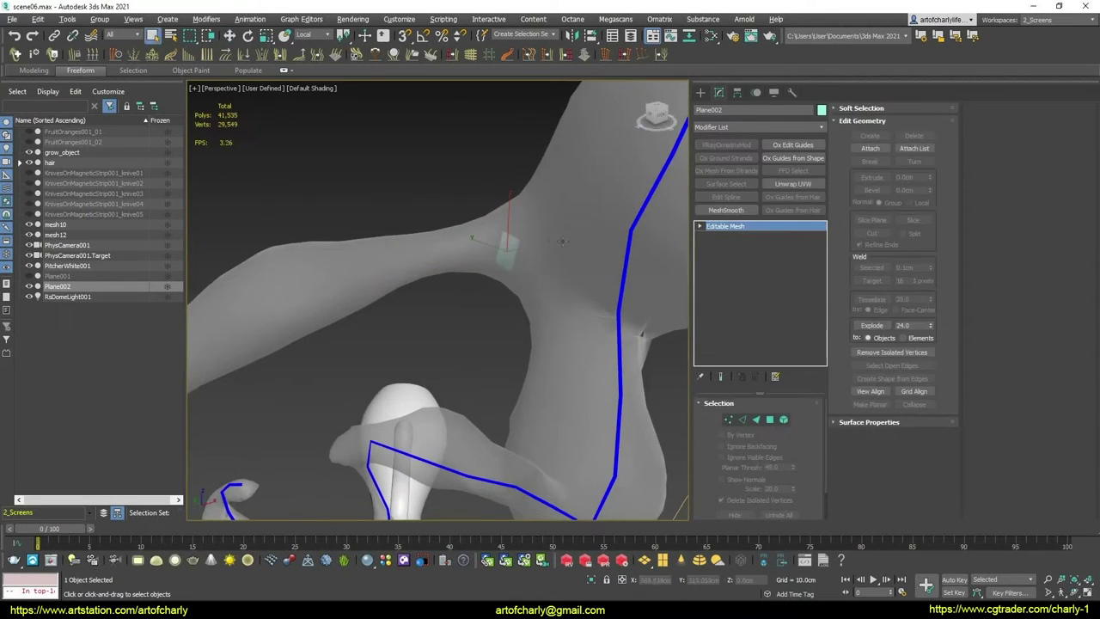
key("ctrl+v")
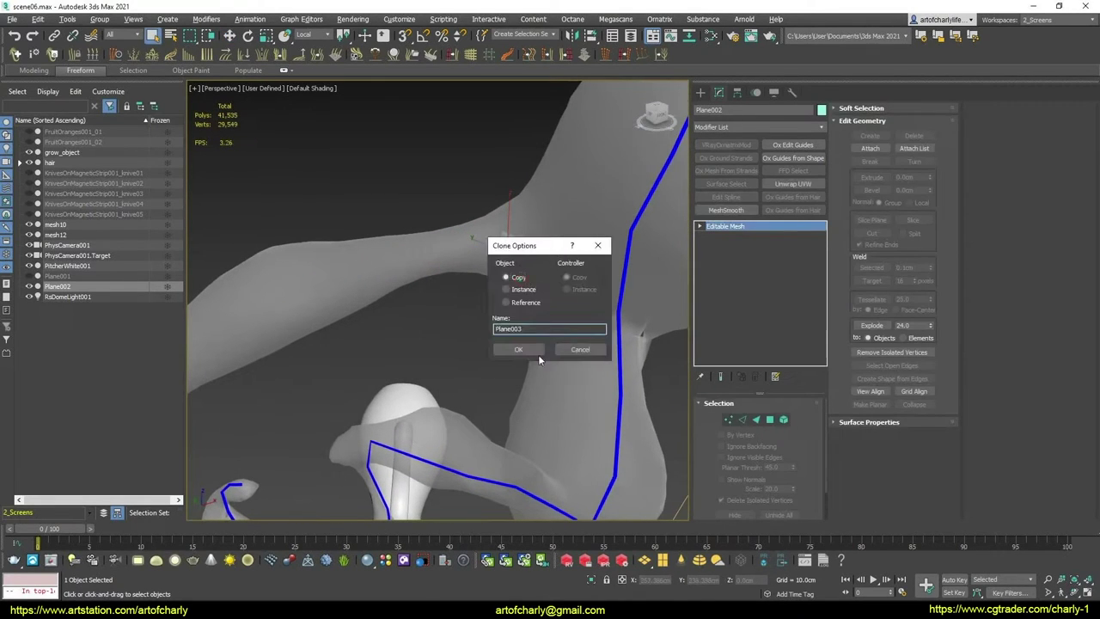
left_click(530, 350)
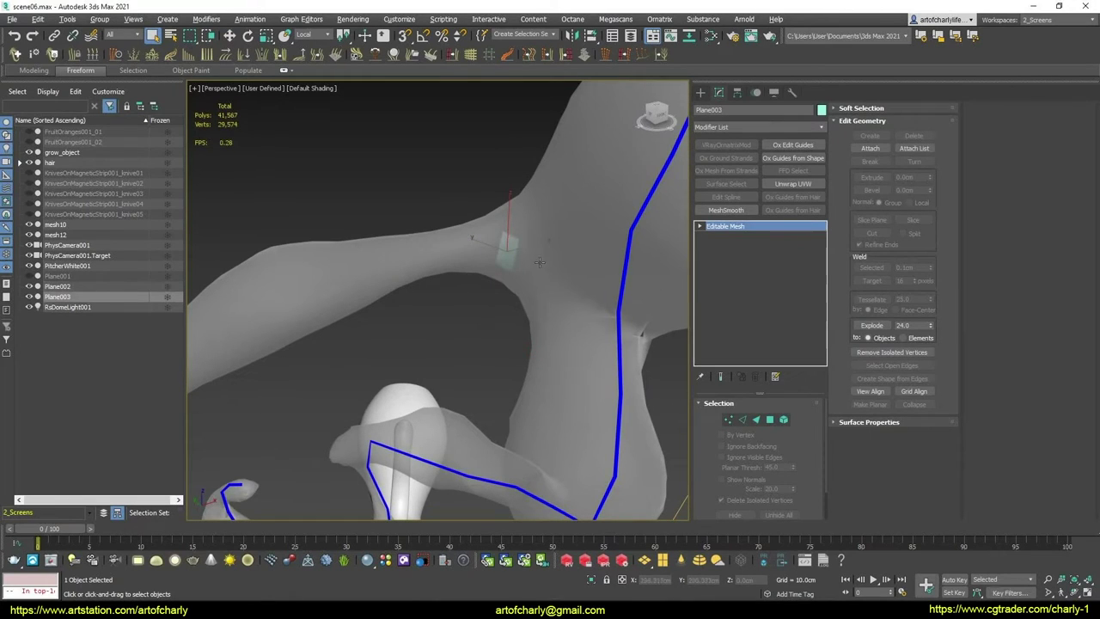
Rename Plane002 to hand_r and Plane003 to hair_handr, then add Ox Edit Guides to hair_handr
left_click(68, 287)
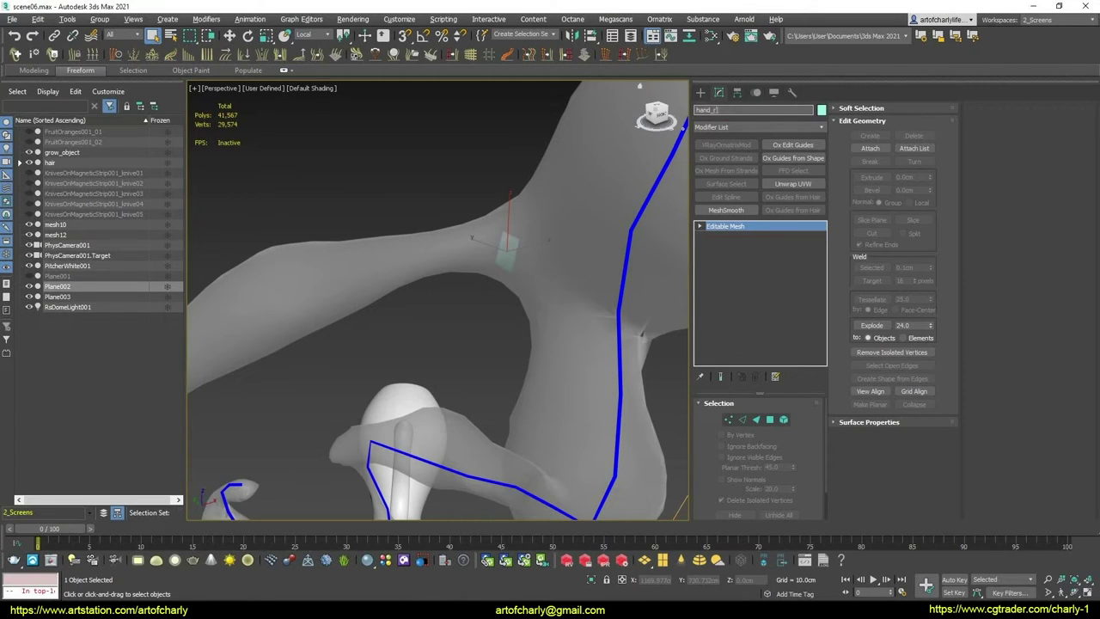
middle_click_drag(517, 332, 575, 257, "alt")
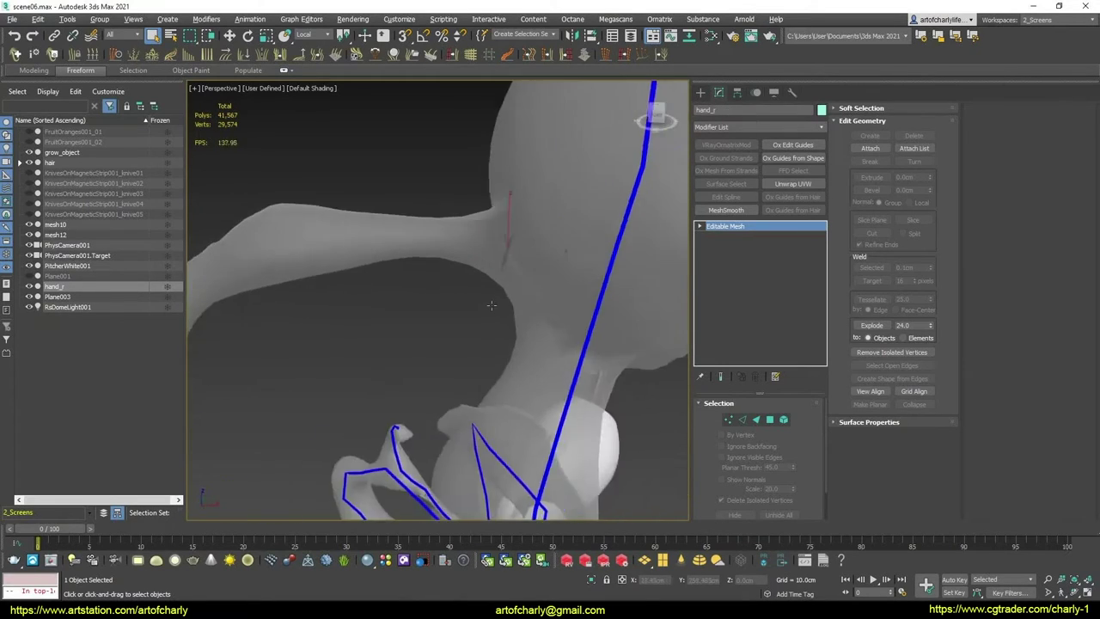
scroll(575, 257, "up", 3)
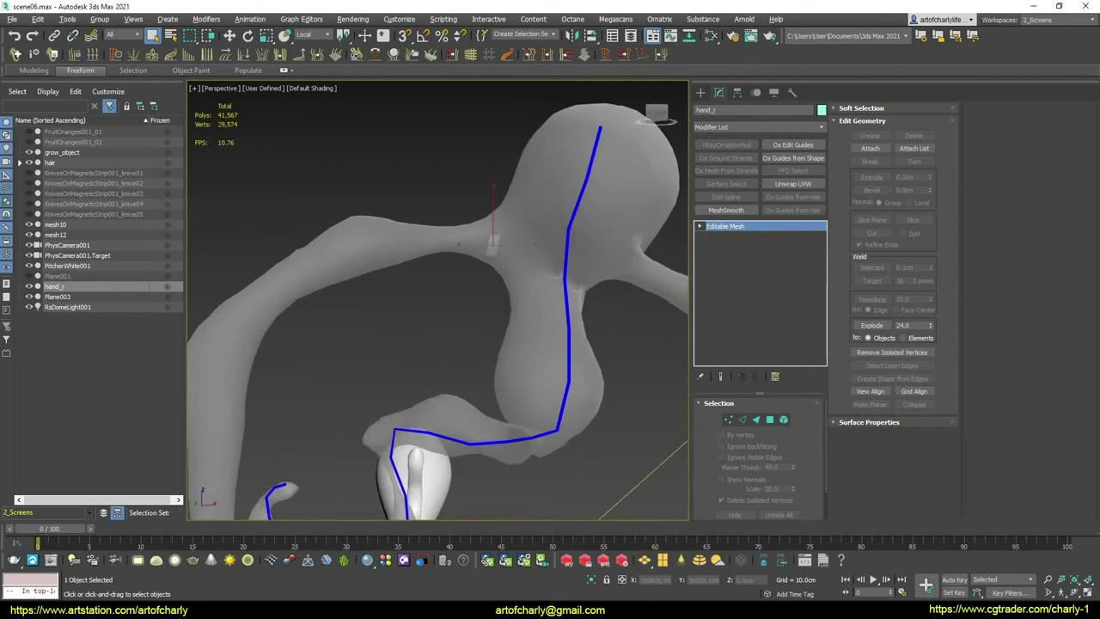
scroll(518, 240, "up", 4)
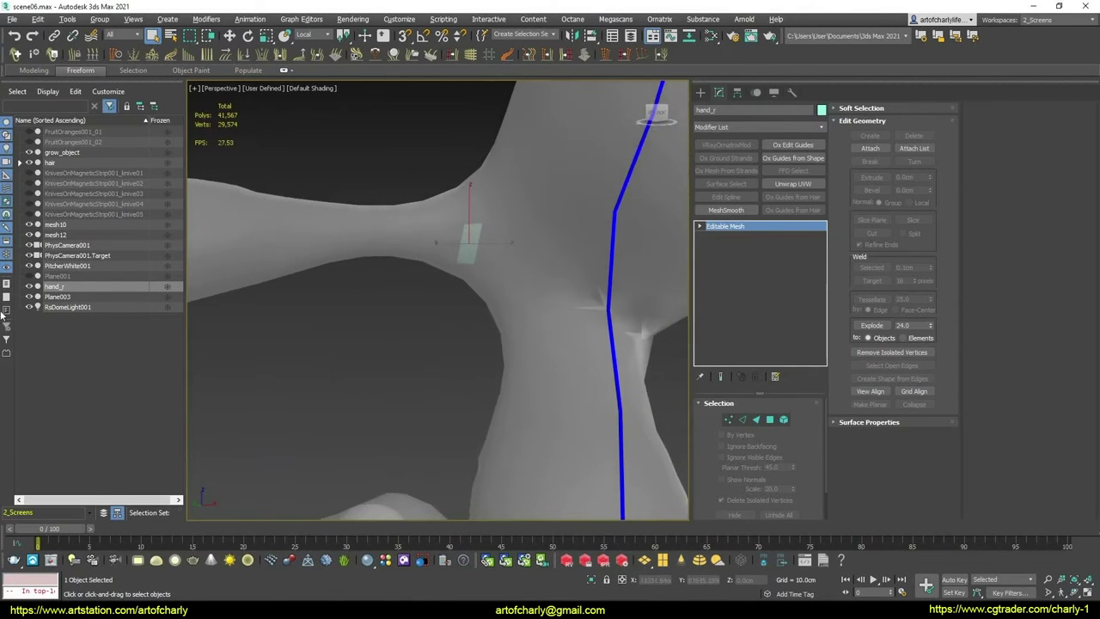
left_click(66, 297)
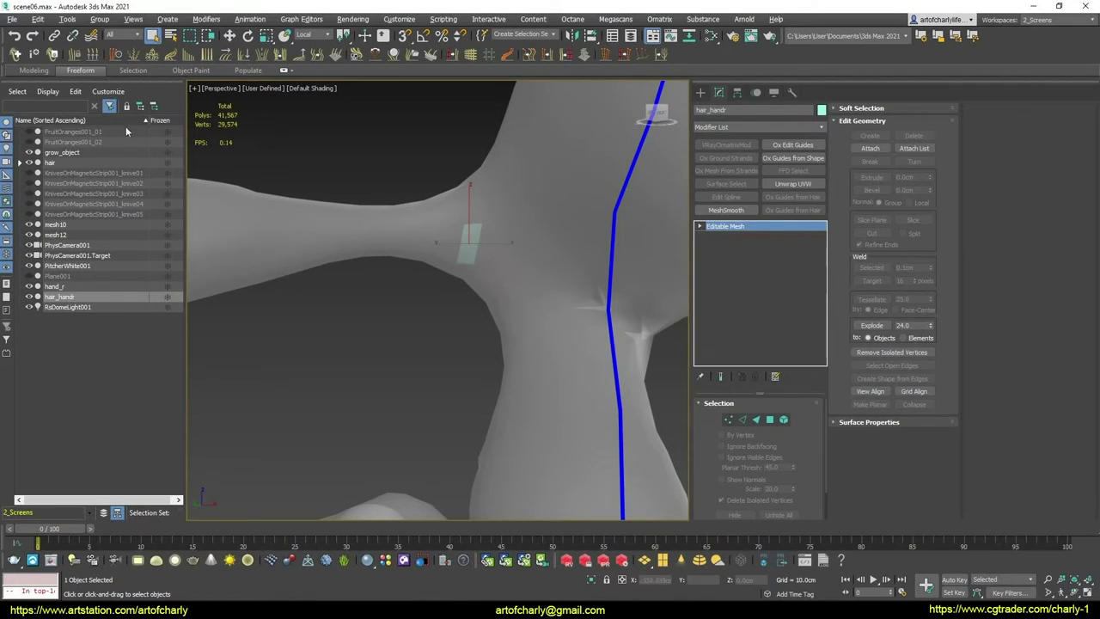
left_click(793, 145)
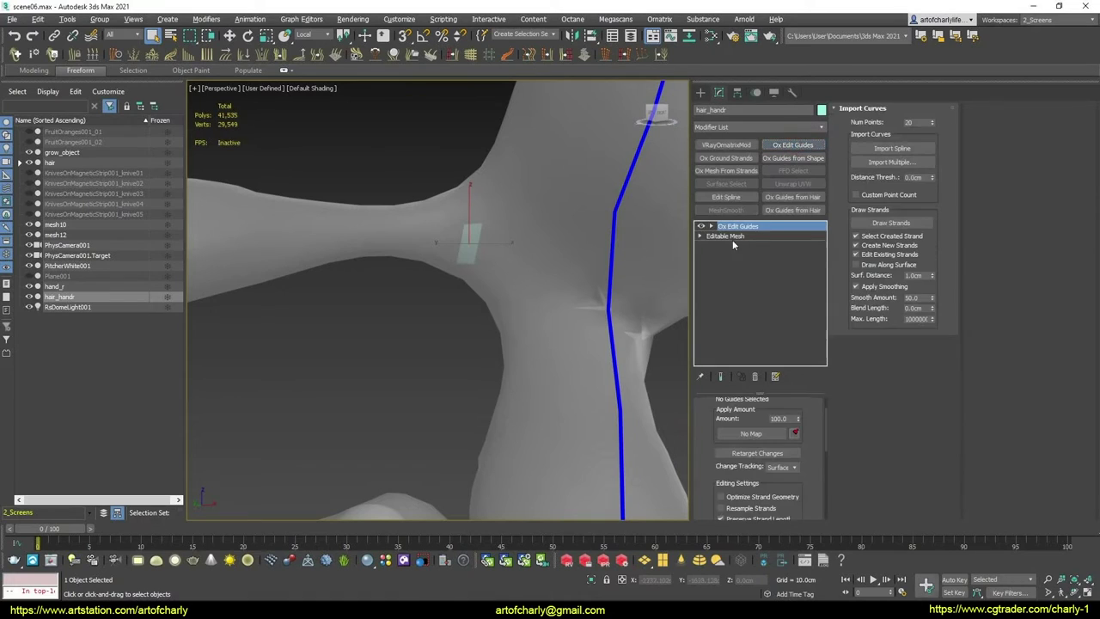
Draw a new guide strand along the arm branch of hair_handr with Draw Strands
left_click(893, 223)
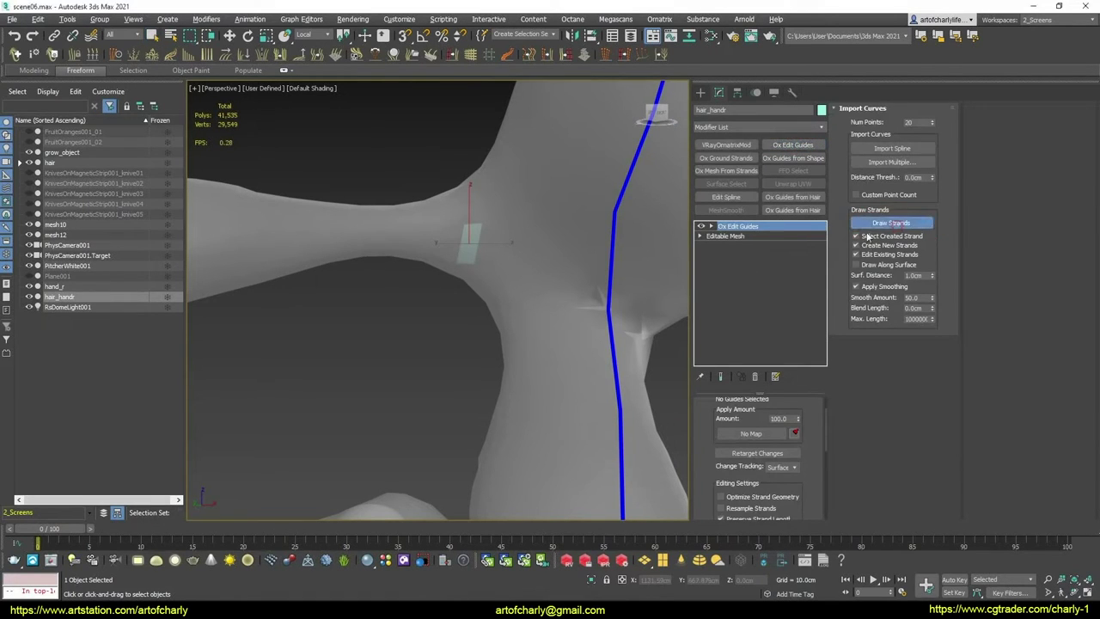
key("z")
middle_click_drag(427, 289, 478, 250, "alt")
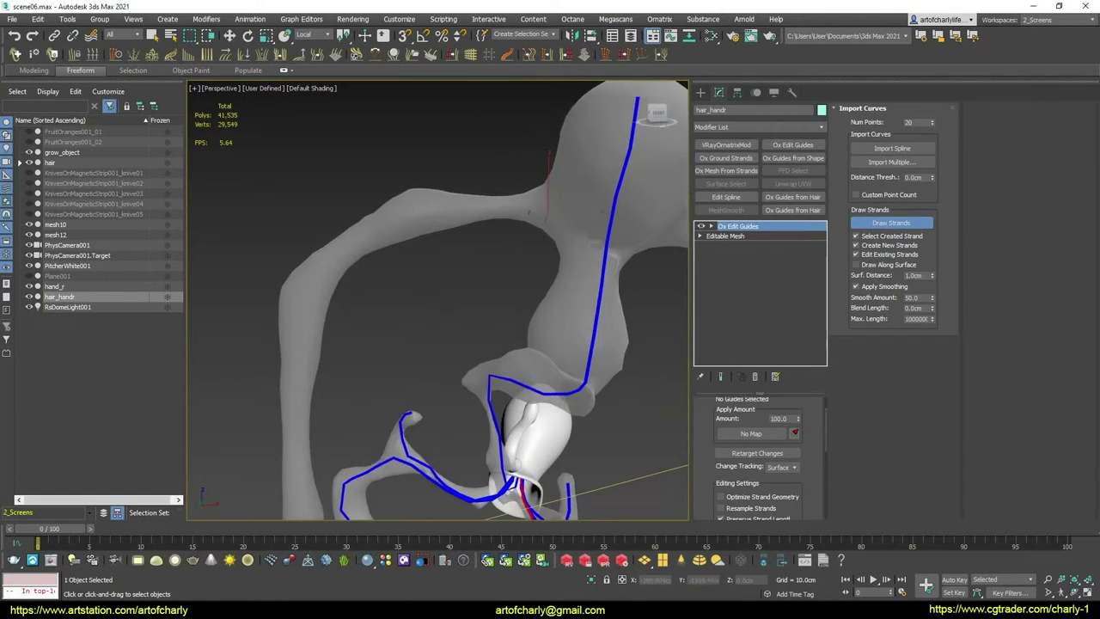
scroll(437, 193, "up", 5)
scroll(437, 193, "down", 3)
scroll(548, 226, "up", 1)
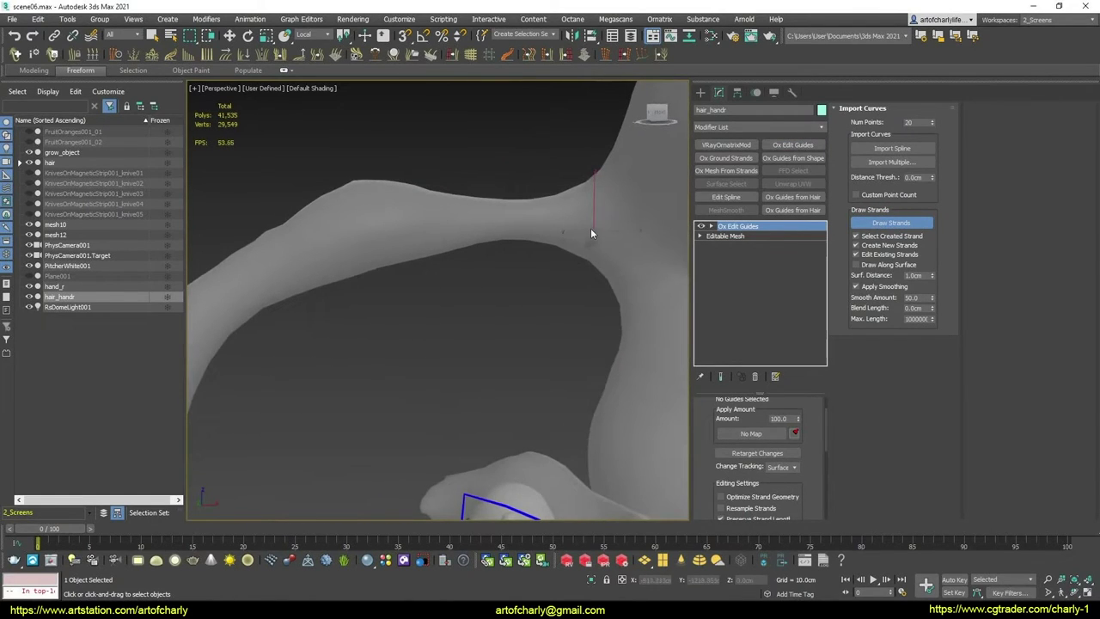
mouse_move(590, 228)
left_mouse_down()
mouse_move(503, 216)
mouse_move(318, 247)
left_mouse_up()
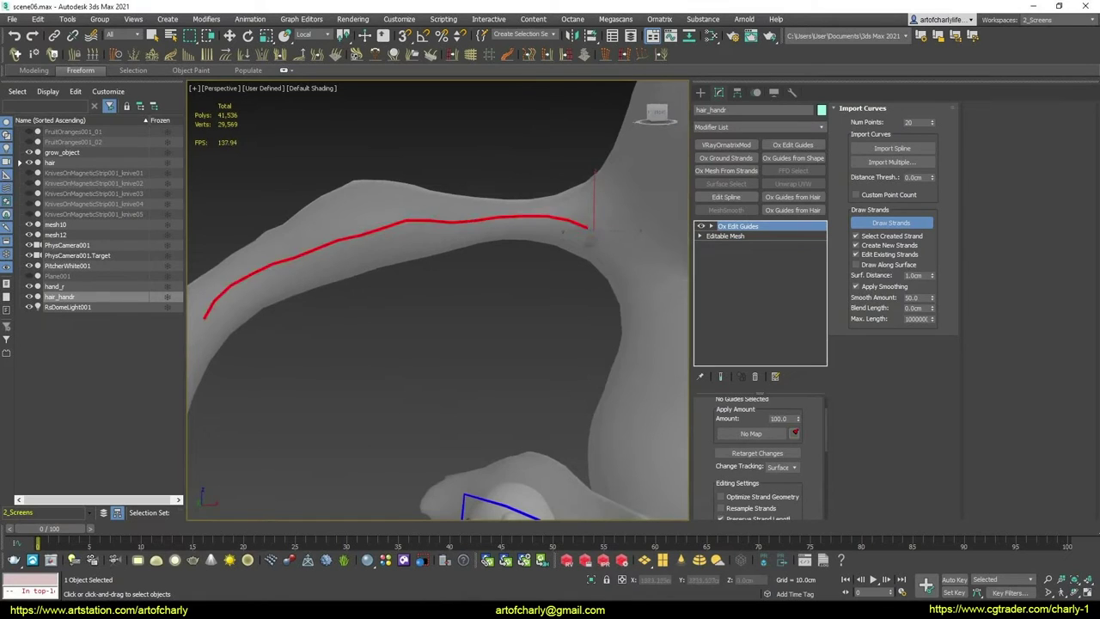
mouse_move(204, 325)
middle_mouse_down("alt")
mouse_move(543, 361)
mouse_move(509, 256)
middle_mouse_up("alt")
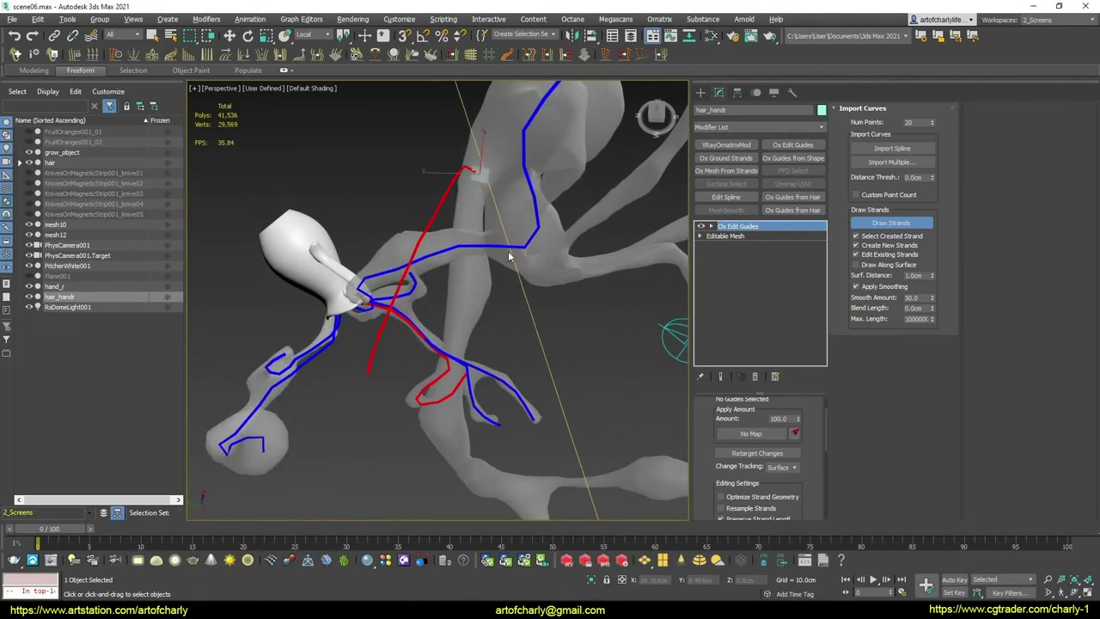
In the Ox Edit Guides Brush level, select the red guide and comb its tail right
left_click(711, 227)
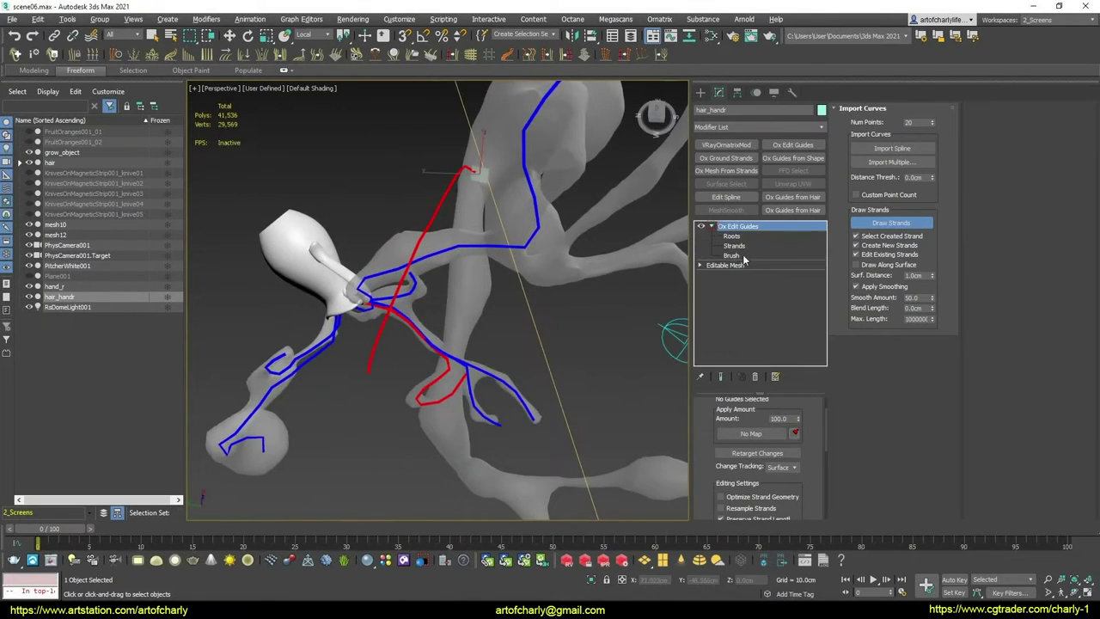
left_click(732, 255)
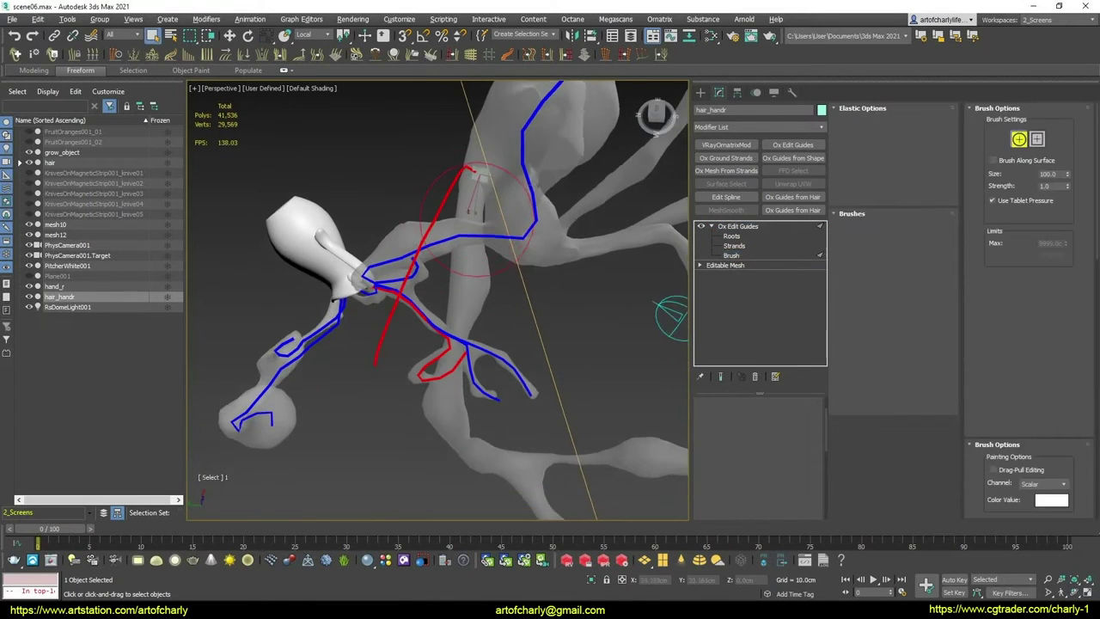
mouse_move(516, 257)
middle_mouse_down("alt")
mouse_move(484, 226)
mouse_move(479, 263)
mouse_move(447, 258)
mouse_move(461, 261)
middle_mouse_up("alt")
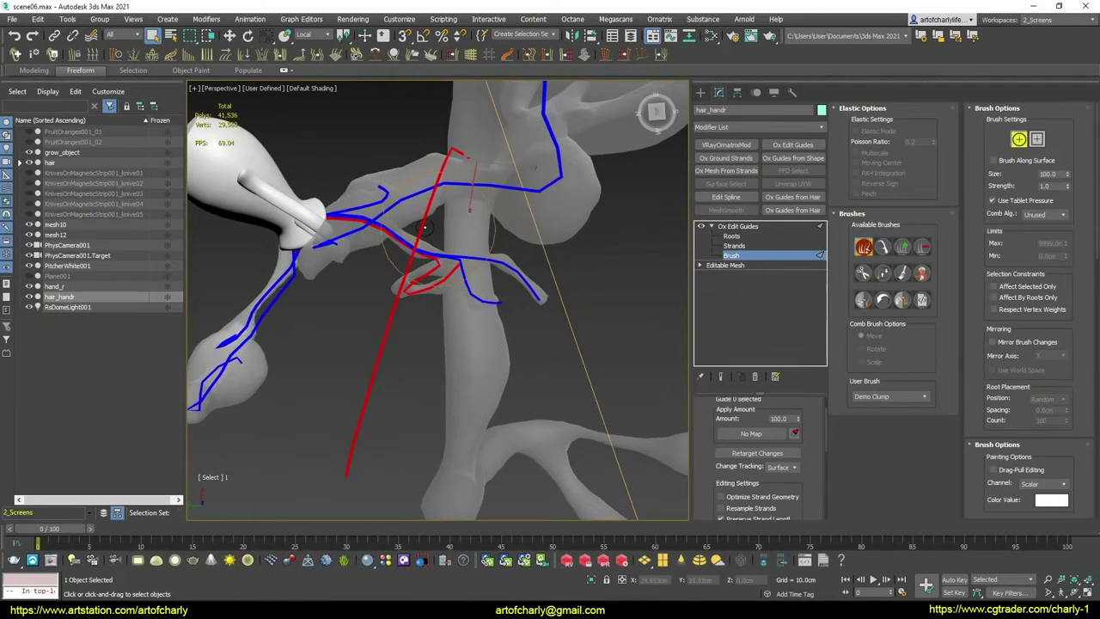
left_click_drag(462, 260, 460, 257)
middle_click_drag(460, 257, 447, 182, "alt")
key("2")
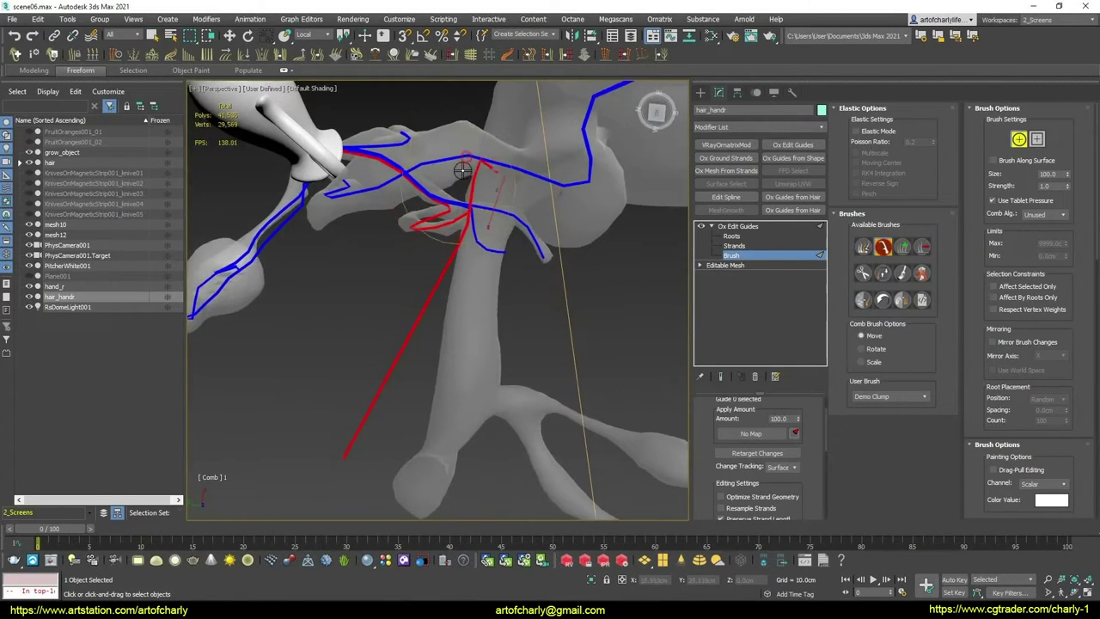
mouse_move(456, 167)
left_mouse_down()
mouse_move(468, 215)
mouse_move(477, 228)
mouse_move(486, 220)
left_mouse_up()
mouse_move(487, 220)
middle_mouse_down("alt")
mouse_move(462, 192)
mouse_move(437, 216)
mouse_move(452, 209)
mouse_move(427, 202)
mouse_move(435, 241)
mouse_move(441, 216)
middle_mouse_up("alt")
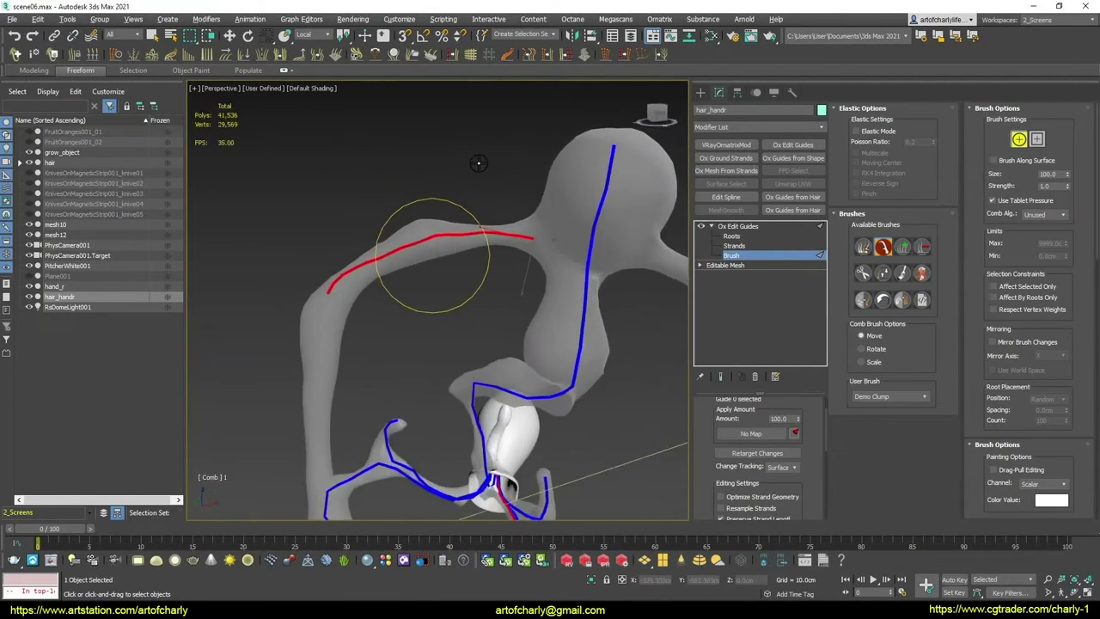
middle_click_drag(449, 252, 437, 476, "alt")
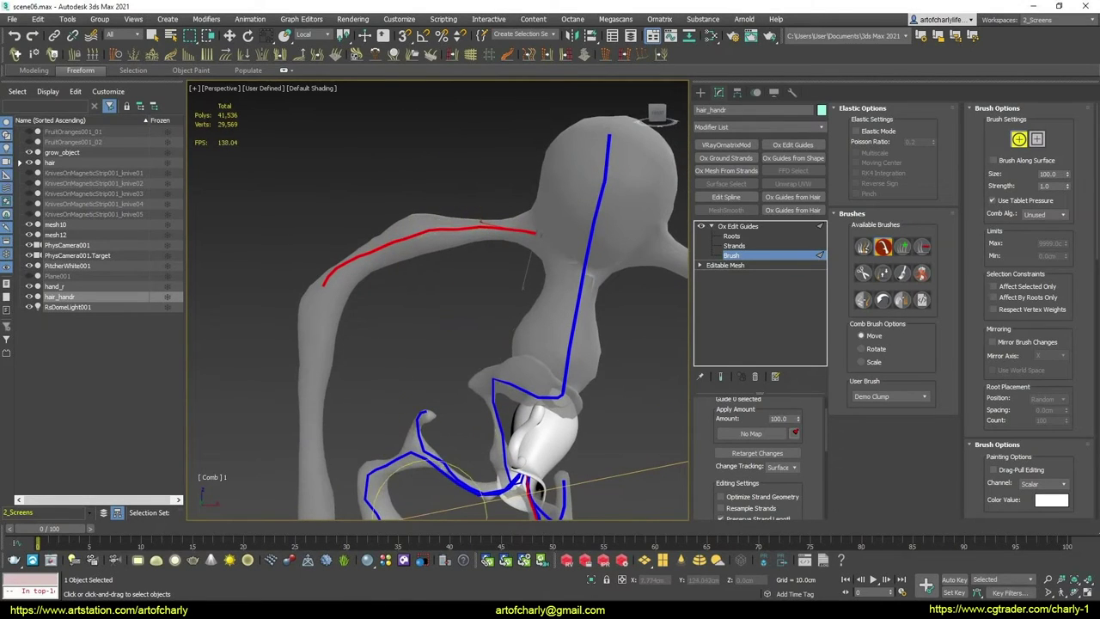
key("alt+Tab")
left_click(740, 8)
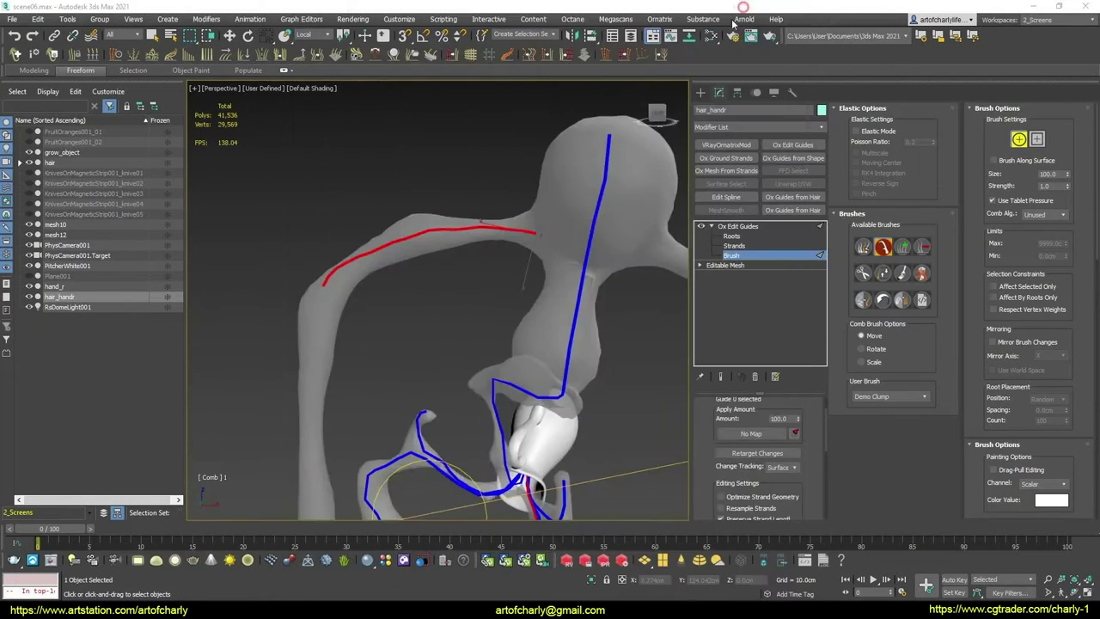
mouse_move(436, 252)
middle_mouse_down("alt")
mouse_move(417, 270)
mouse_move(475, 268)
mouse_move(476, 258)
mouse_move(456, 300)
mouse_move(515, 252)
mouse_move(522, 217)
mouse_move(543, 216)
mouse_move(453, 307)
mouse_move(539, 252)
mouse_move(503, 238)
mouse_move(533, 249)
middle_mouse_up("alt")
Lengthen the red guide with GrowShrink and comb it to curve down the branch
left_click(882, 273)
mouse_move(589, 326)
middle_mouse_down("alt")
mouse_move(479, 282)
mouse_move(504, 247)
middle_mouse_up("alt")
mouse_move(504, 207)
left_mouse_down()
mouse_move(503, 111)
mouse_move(661, 255)
left_mouse_up()
left_click(884, 249)
mouse_move(593, 258)
middle_mouse_down("alt")
mouse_move(581, 238)
mouse_move(584, 252)
middle_mouse_up("alt")
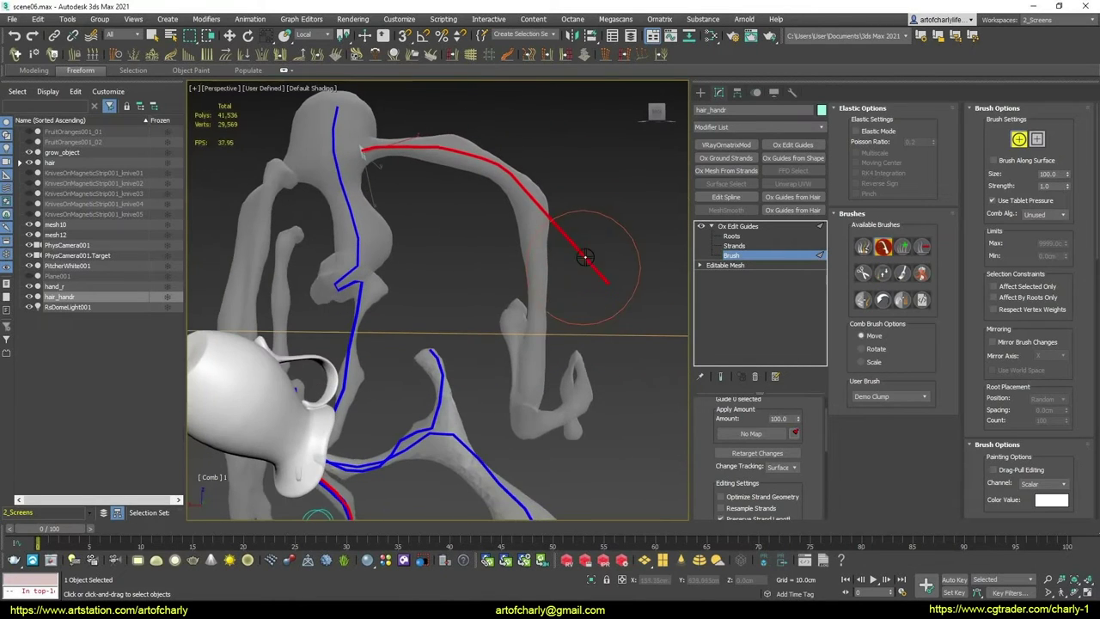
left_click_drag(590, 258, 579, 240)
mouse_move(561, 220)
middle_mouse_down("alt")
mouse_move(504, 197)
mouse_move(454, 279)
middle_mouse_up("alt")
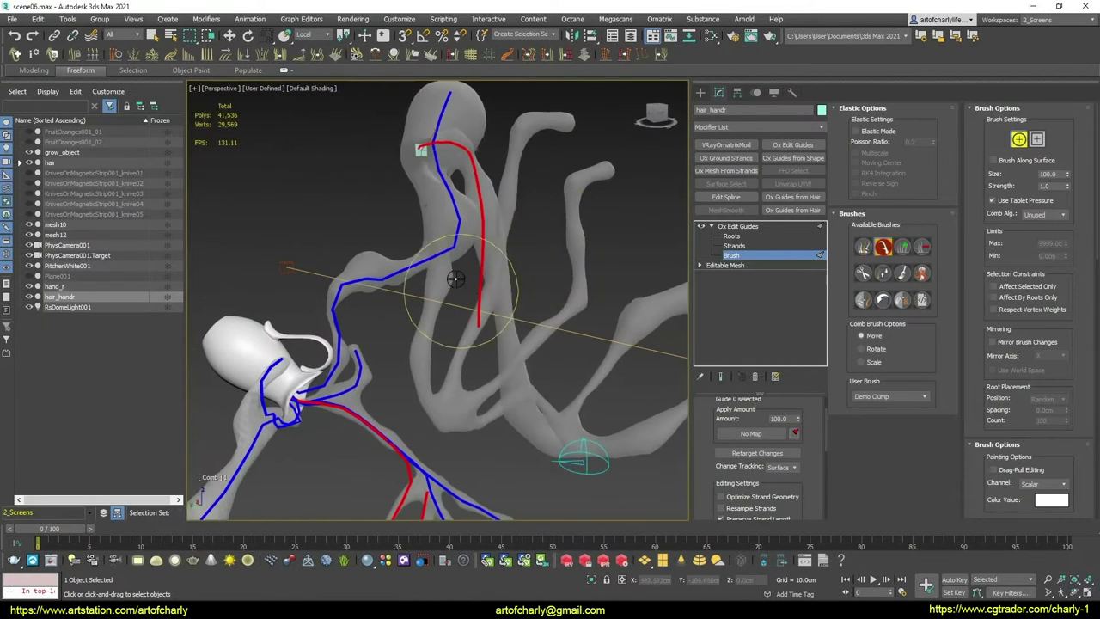
mouse_move(475, 242)
middle_mouse_down("alt")
mouse_move(461, 245)
mouse_move(504, 197)
mouse_move(504, 123)
middle_mouse_up("alt")
middle_click_drag(403, 254, 344, 312, "alt")
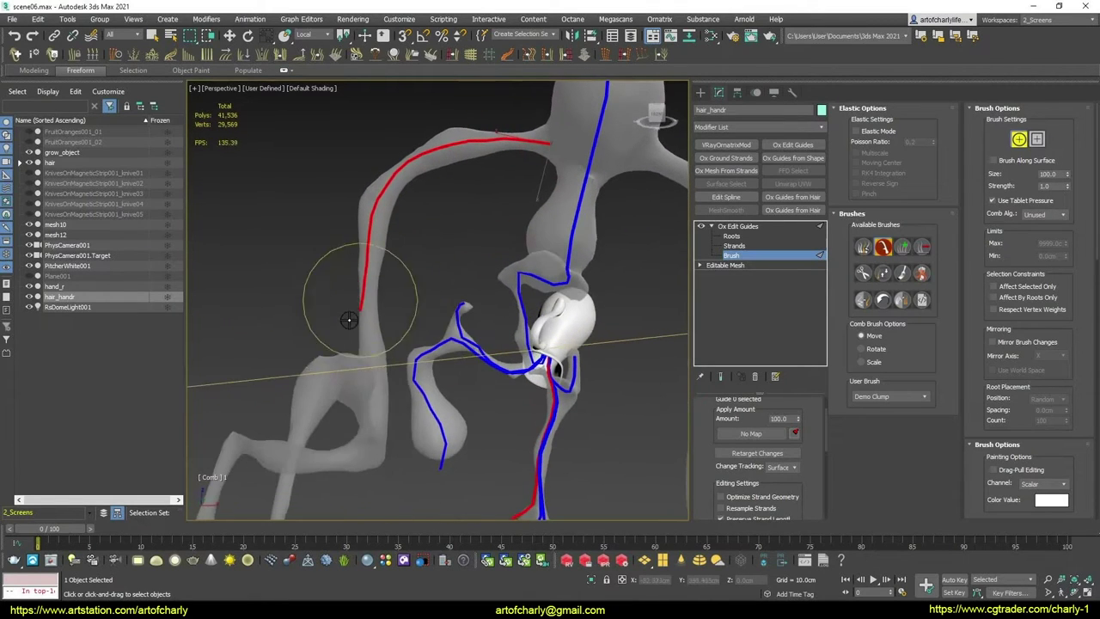
Lengthen the red guide further along the tendril and comb its tip to bend right
left_click(882, 273)
middle_click_drag(503, 238, 431, 295, "alt")
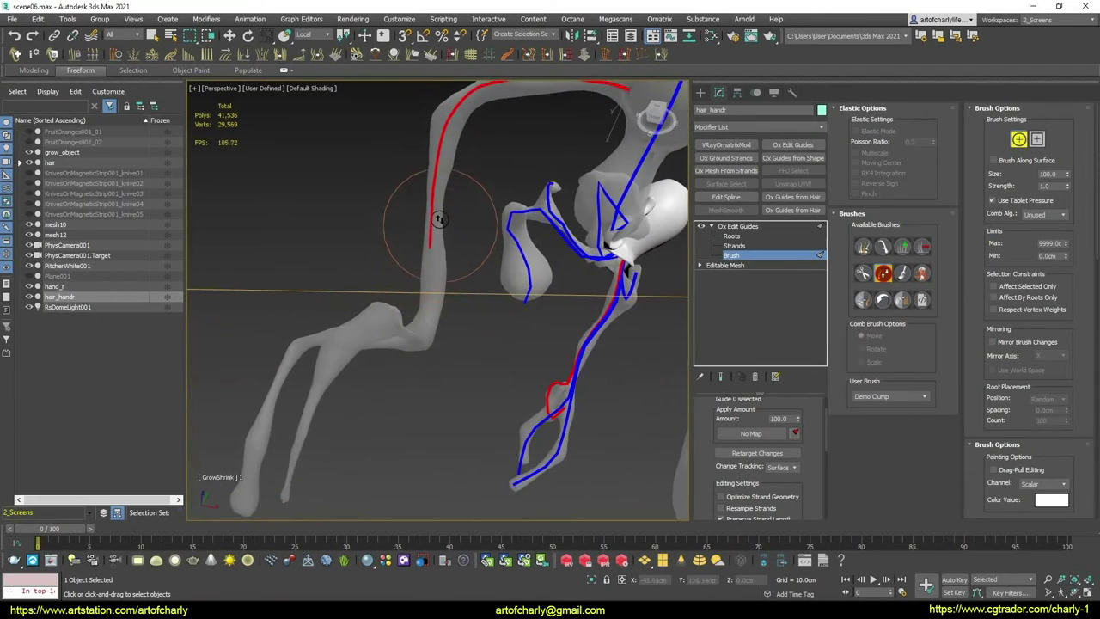
left_click_drag(439, 219, 422, 184)
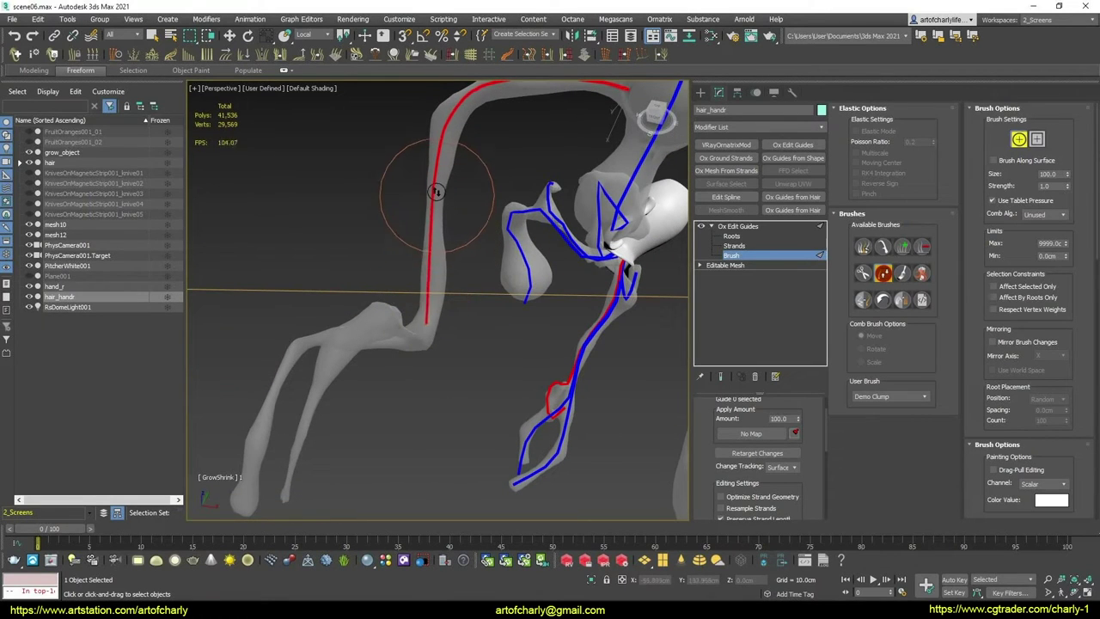
left_click(882, 247)
middle_click_drag(380, 265, 475, 266, "alt")
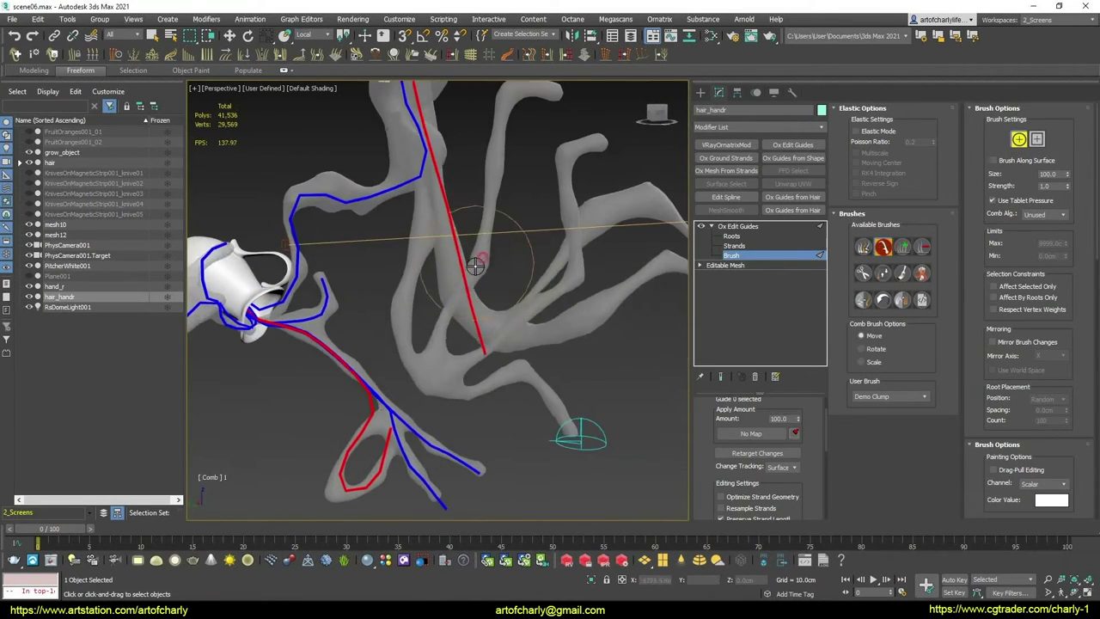
left_click_drag(487, 350, 496, 357)
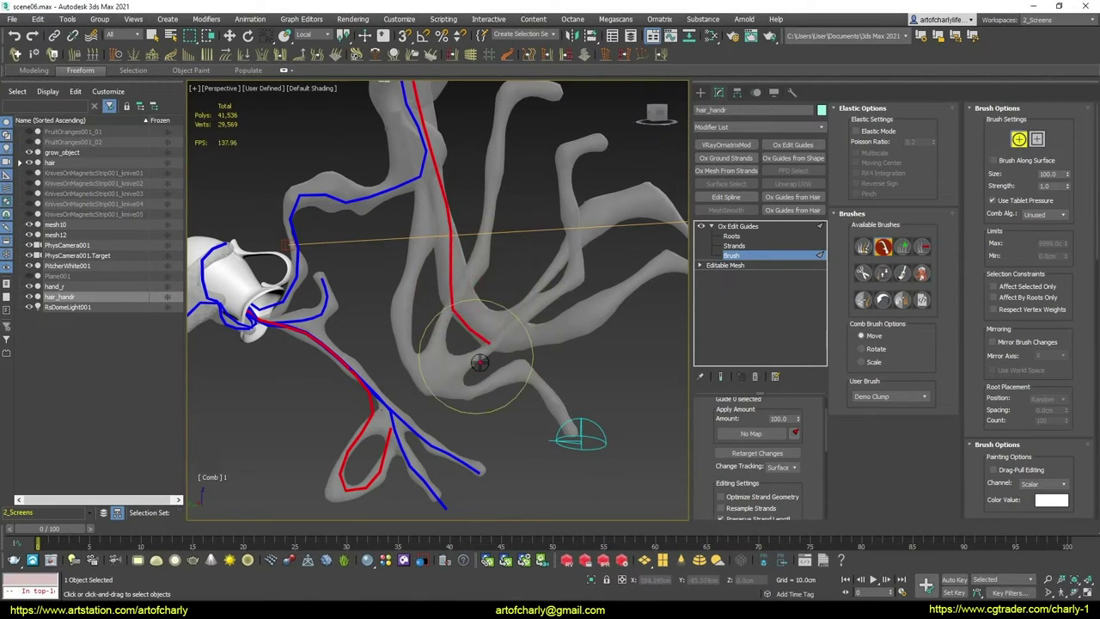
scroll(496, 306, "down", 2)
mouse_move(496, 307)
middle_mouse_down("alt")
mouse_move(533, 316)
mouse_move(522, 311)
mouse_move(523, 327)
mouse_move(545, 306)
mouse_move(503, 294)
mouse_move(582, 287)
middle_mouse_up("alt")
scroll(498, 310, "up", 3)
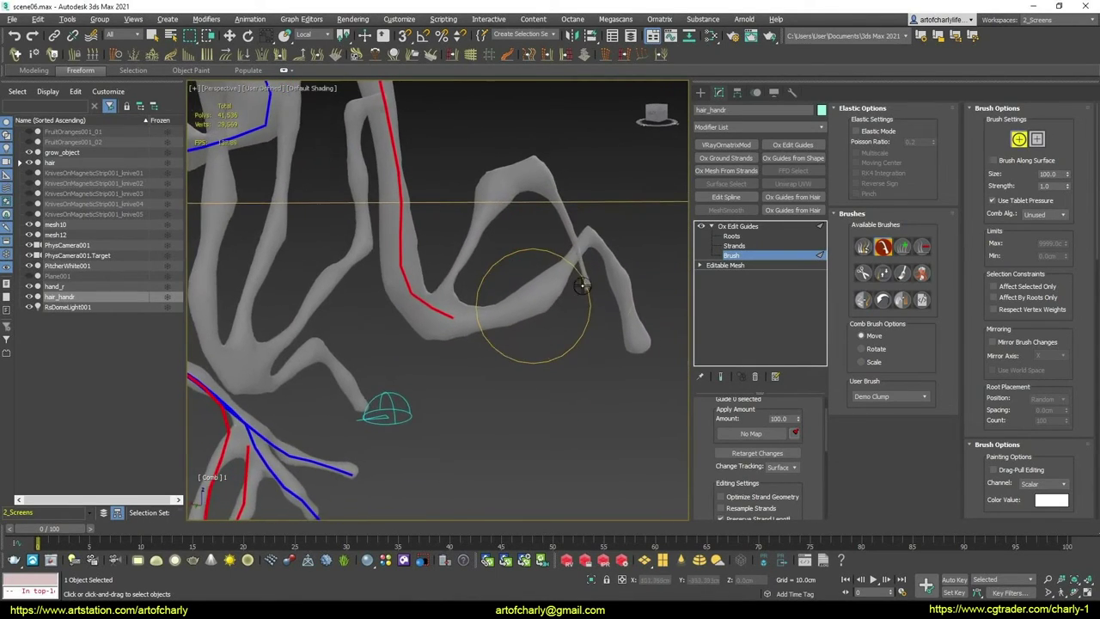
Stretch the red guide longer with the GrowShrink brush
left_click(882, 273)
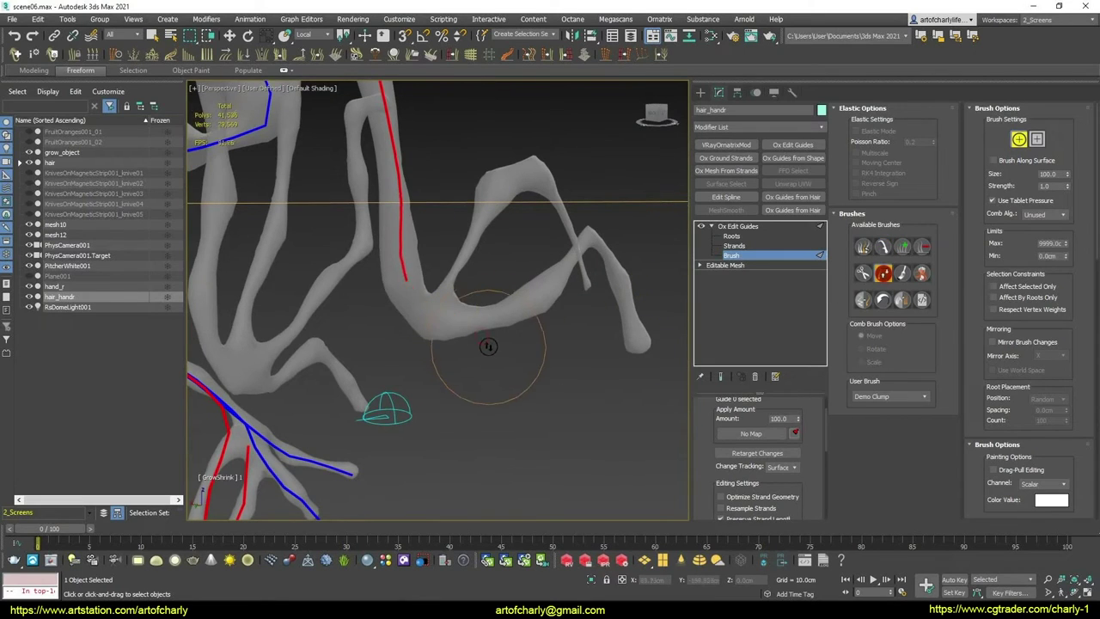
left_click(882, 247)
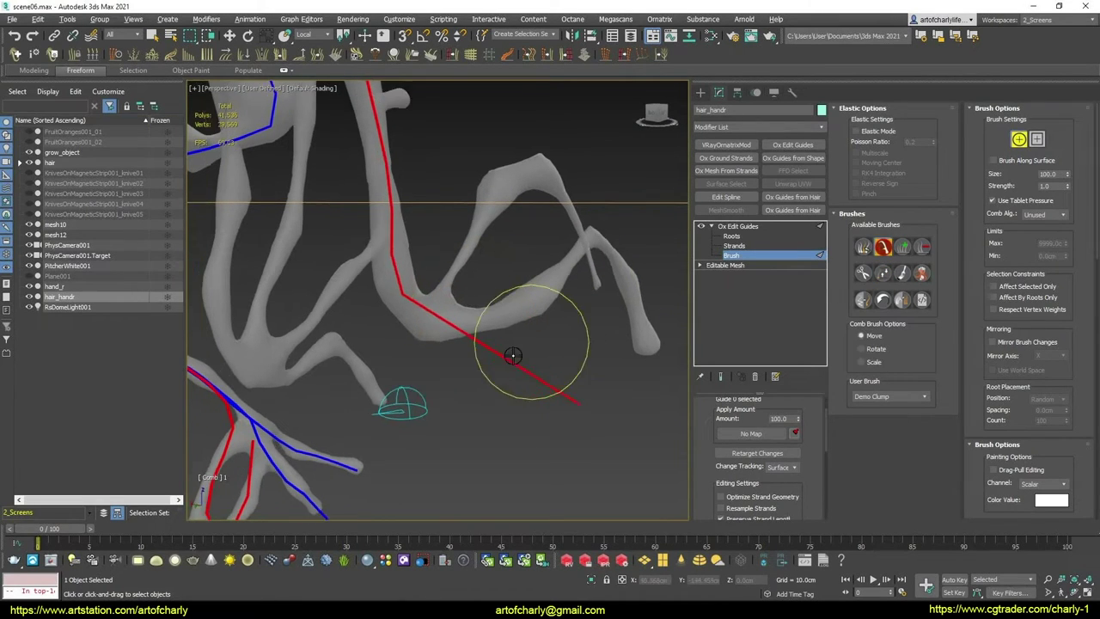
mouse_move(515, 355)
middle_mouse_down("alt")
mouse_move(494, 352)
mouse_move(489, 407)
mouse_move(461, 269)
mouse_move(490, 369)
mouse_move(522, 319)
mouse_move(557, 320)
mouse_move(518, 355)
mouse_move(451, 364)
mouse_move(454, 316)
mouse_move(497, 290)
mouse_move(504, 246)
mouse_move(523, 247)
middle_mouse_up("alt")
left_click(882, 274)
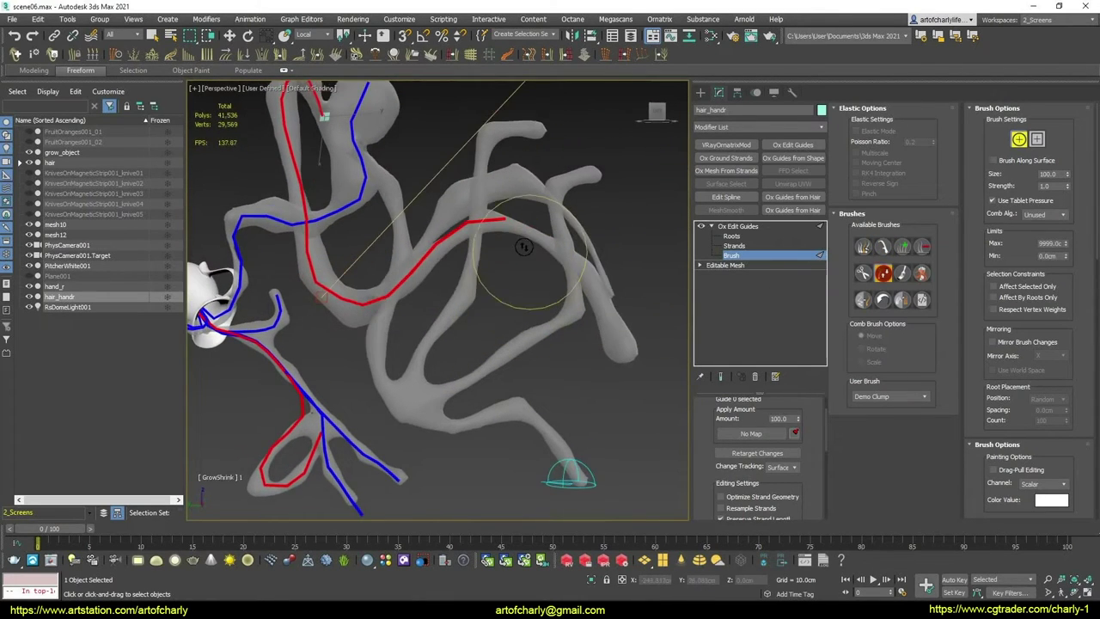
mouse_move(523, 247)
left_mouse_down()
mouse_move(534, 220)
mouse_move(623, 187)
left_mouse_up()
left_click(882, 247)
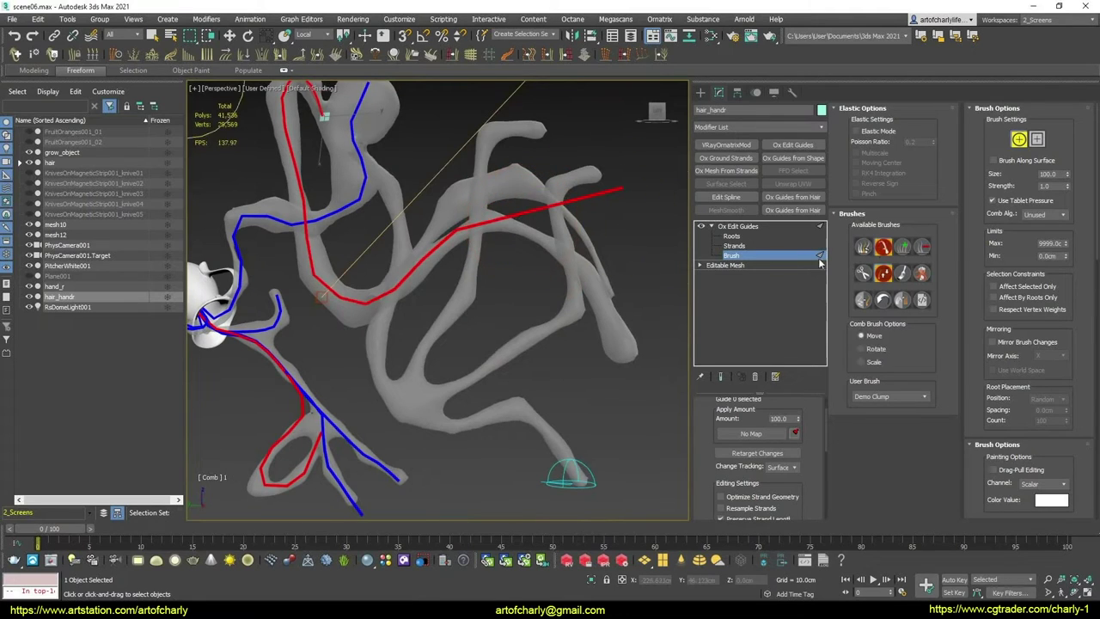
mouse_move(602, 249)
middle_mouse_down("alt")
mouse_move(589, 257)
mouse_move(601, 233)
mouse_move(442, 355)
mouse_move(373, 435)
mouse_move(427, 336)
middle_mouse_up("alt")
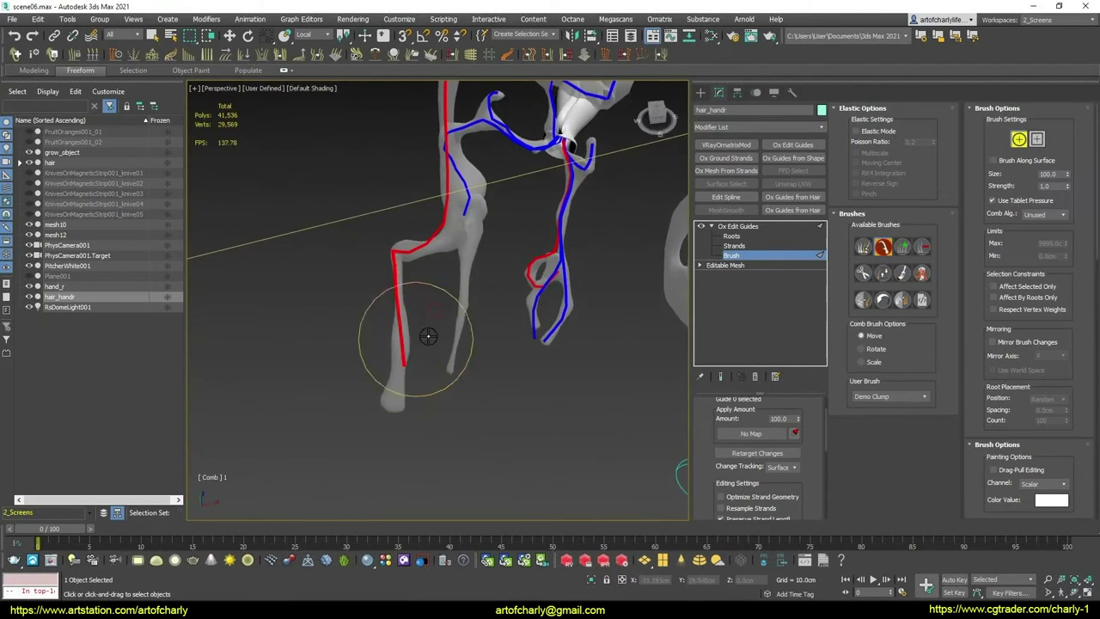
Comb the red guide's tip toward the upper left along the curving branch
mouse_move(368, 257)
middle_mouse_down("alt")
mouse_move(450, 311)
mouse_move(469, 405)
mouse_move(601, 318)
middle_mouse_up("alt")
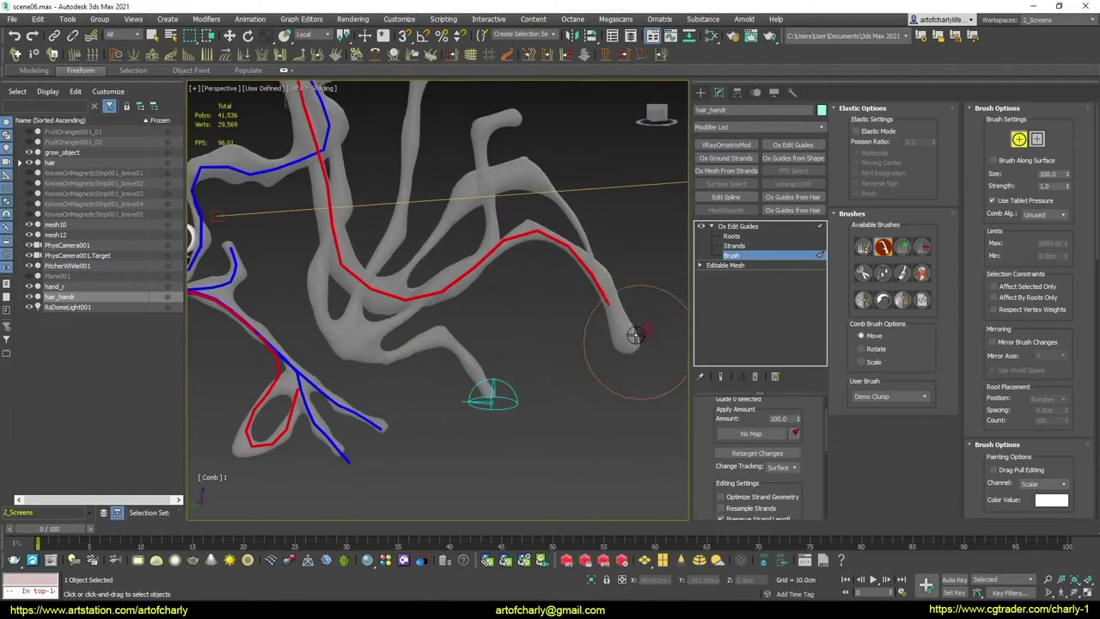
mouse_move(653, 335)
middle_mouse_down("alt")
mouse_move(596, 343)
mouse_move(645, 307)
mouse_move(630, 361)
middle_mouse_up("alt")
left_click(883, 248)
left_click_drag(630, 360, 576, 299)
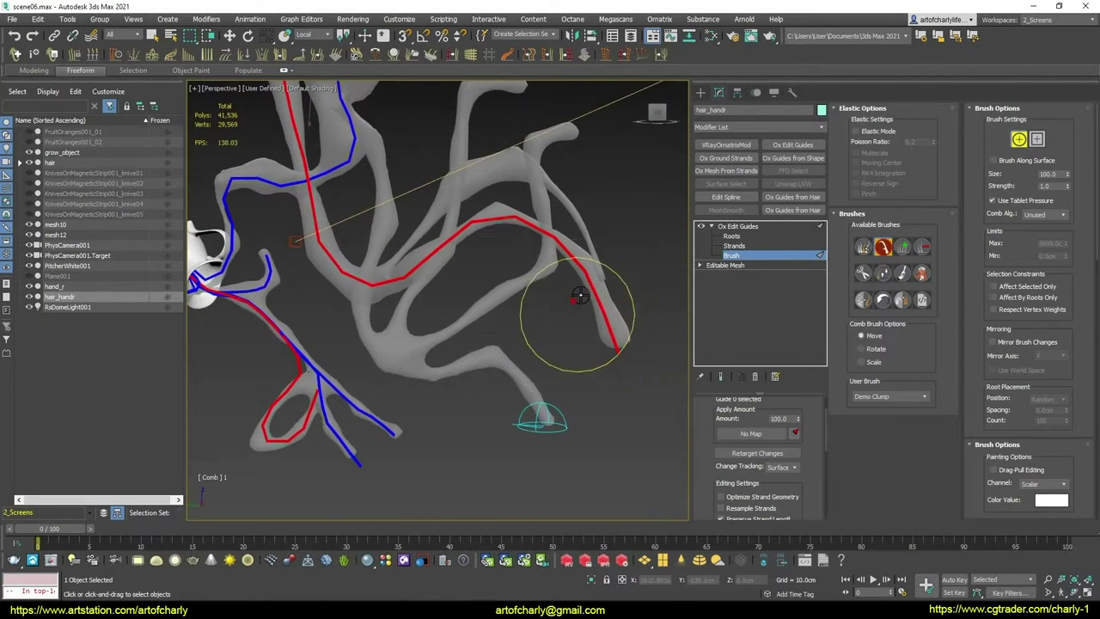
mouse_move(545, 341)
middle_mouse_down("alt")
mouse_move(569, 361)
mouse_move(521, 319)
mouse_move(449, 359)
mouse_move(535, 319)
mouse_move(549, 296)
mouse_move(509, 352)
mouse_move(481, 326)
mouse_move(532, 309)
middle_mouse_up("alt")
Plant a new guide on the hand_r mesh surface from the Roots level with Plant on
scroll(569, 277, "up", 3)
mouse_move(569, 277)
middle_mouse_down("alt")
mouse_move(551, 368)
mouse_move(607, 292)
middle_mouse_up("alt")
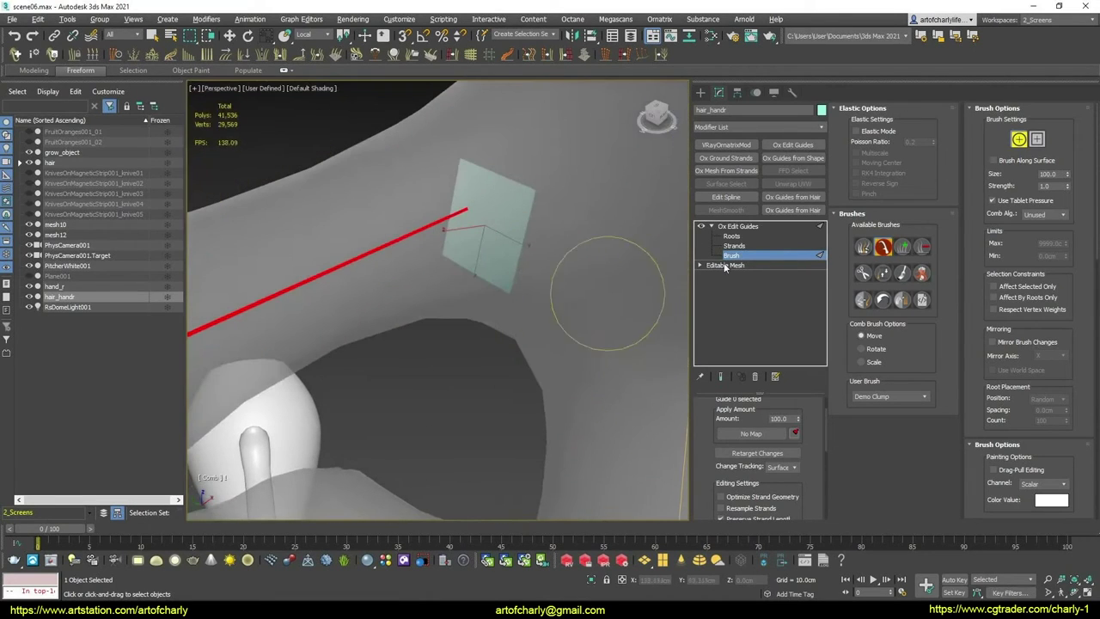
left_click(731, 235)
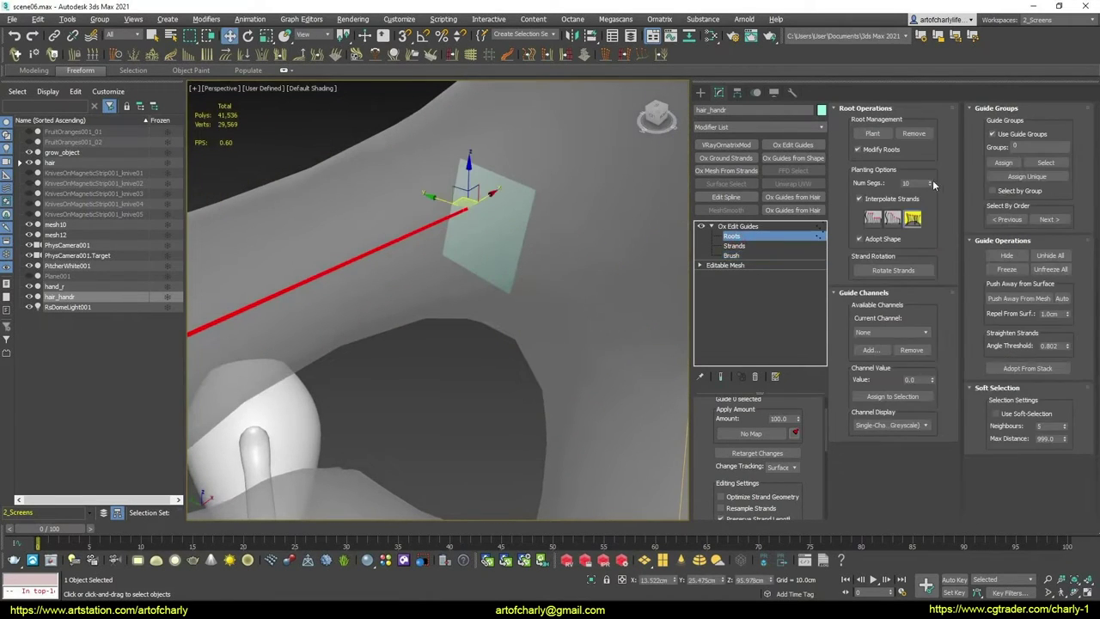
left_click(873, 133)
middle_click_drag(484, 277, 510, 240, "alt")
Return Ox Edit Guides to the Brush sub-level
scroll(510, 240, "down", 2)
scroll(498, 266, "down", 3)
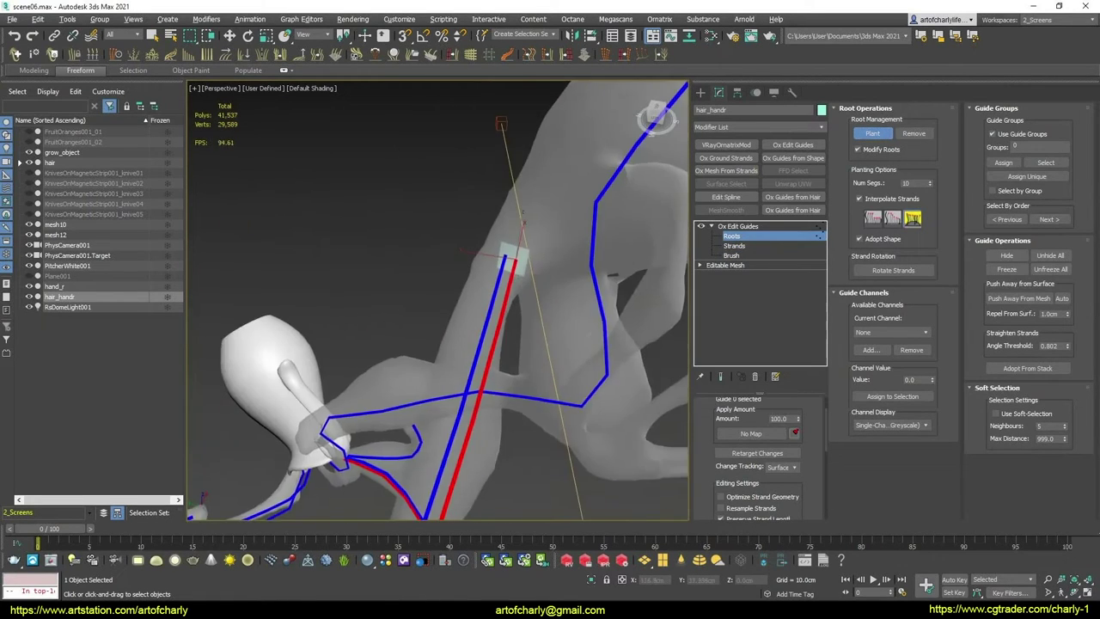
scroll(481, 301, "down", 4)
scroll(462, 336, "down", 1)
scroll(462, 336, "up", 3)
scroll(477, 335, "up", 3)
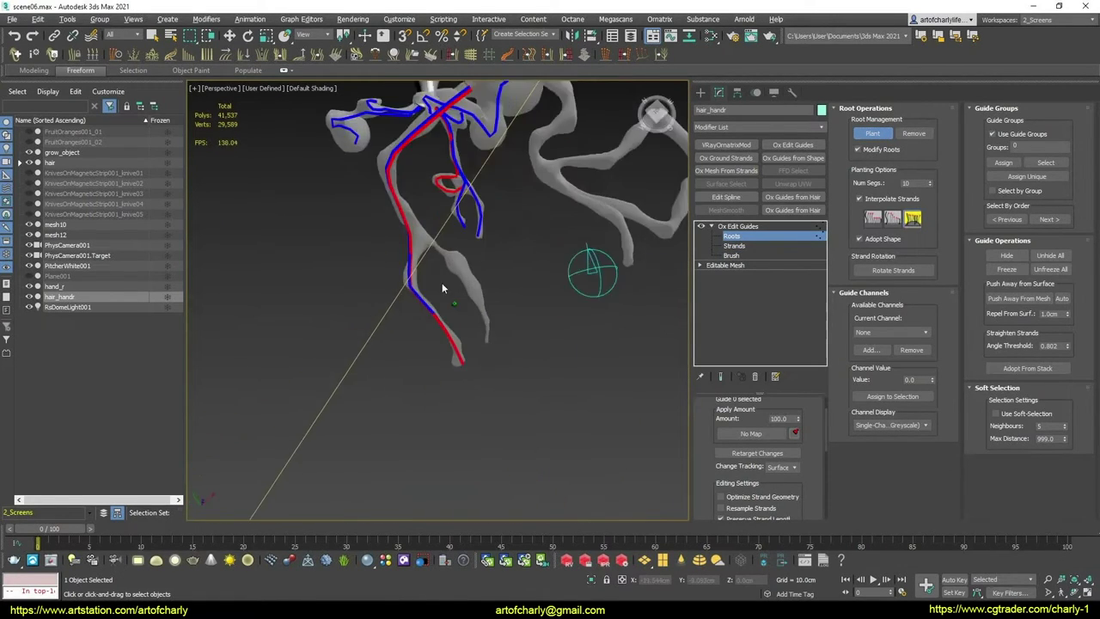
mouse_move(442, 282)
middle_mouse_down("alt")
mouse_move(452, 348)
mouse_move(456, 318)
mouse_move(490, 312)
mouse_move(506, 287)
middle_mouse_up("alt")
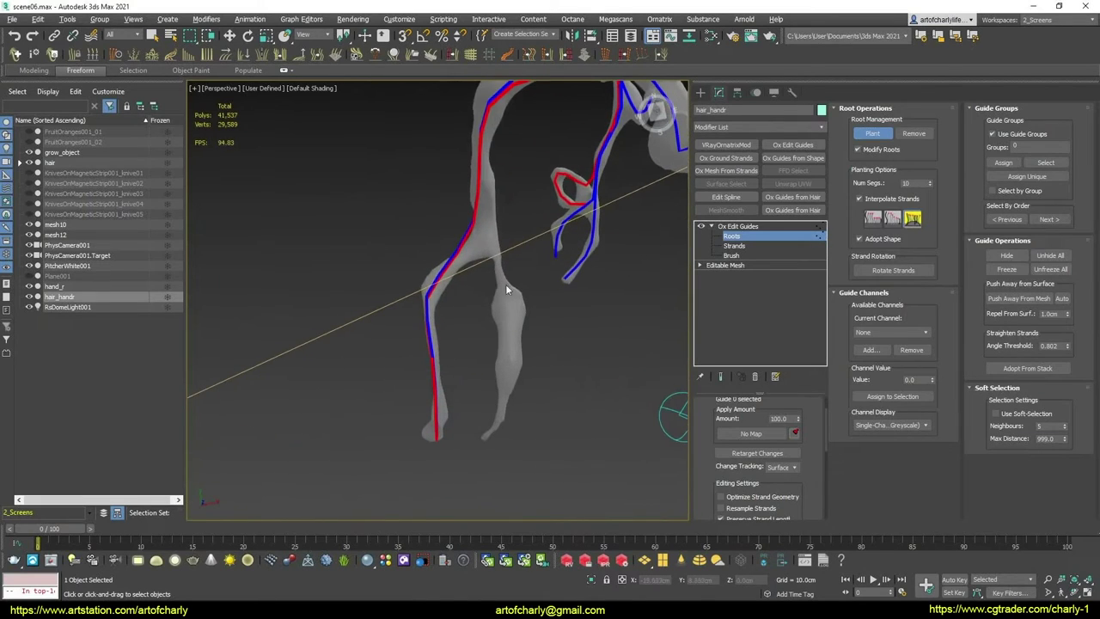
left_click(735, 256)
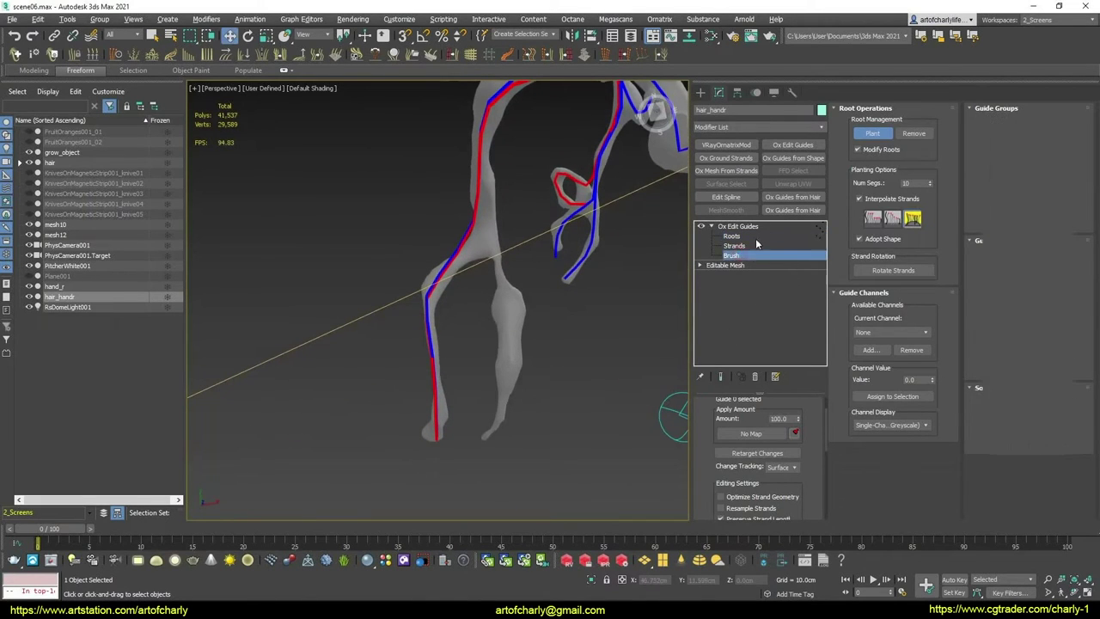
With Affect Selected Only checked, comb the new red guide down the lower branch
mouse_move(638, 322)
middle_mouse_down("alt")
mouse_move(503, 314)
mouse_move(503, 273)
middle_mouse_up("alt")
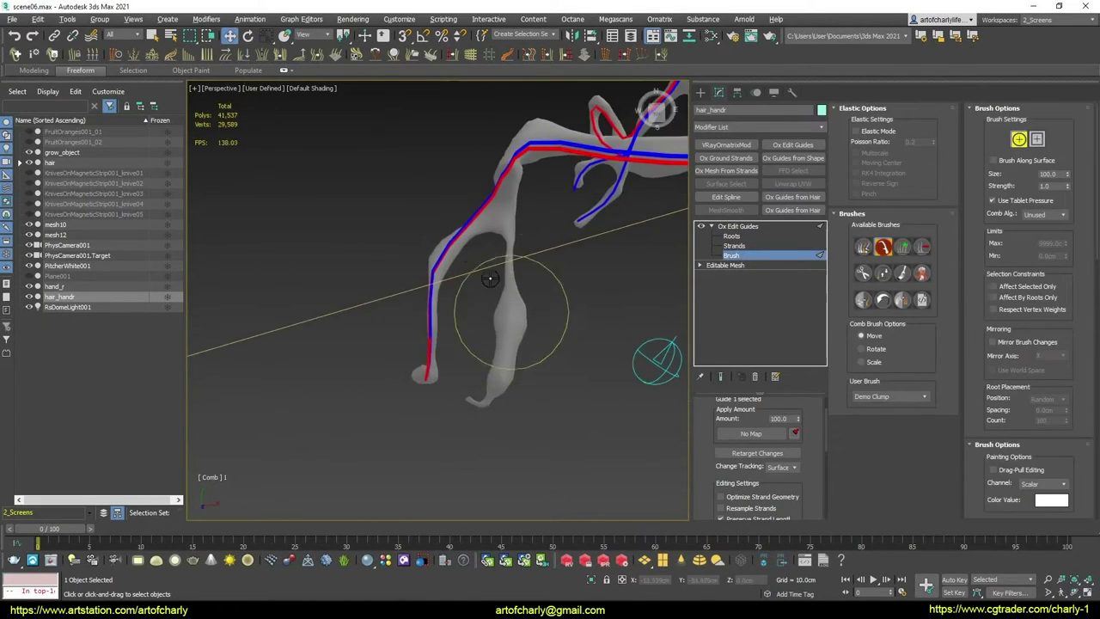
left_click_drag(501, 273, 519, 279)
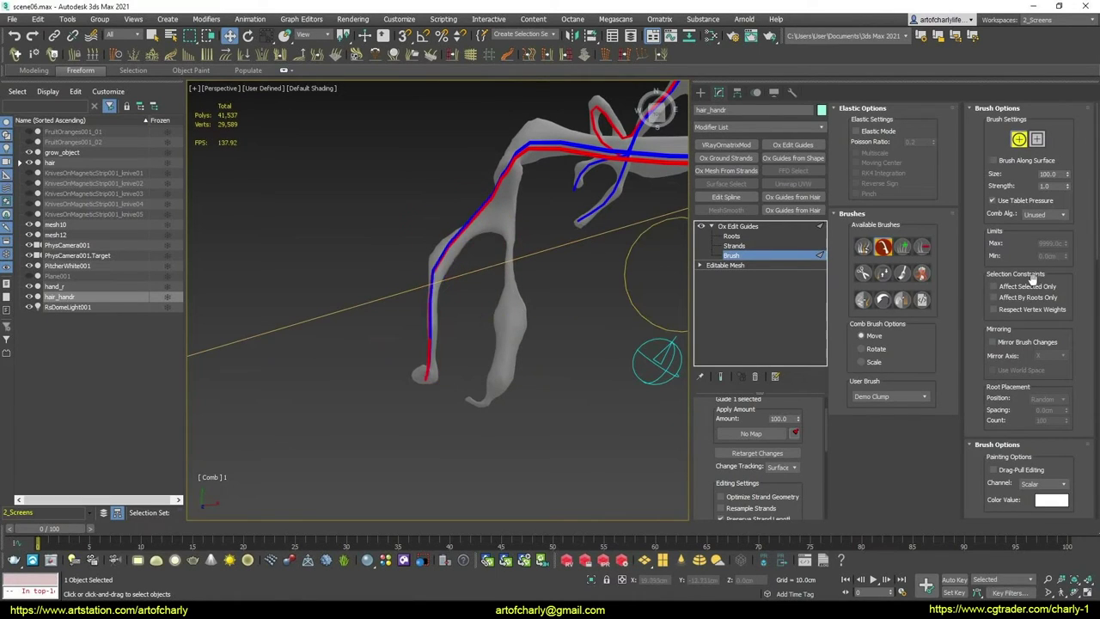
left_click(988, 286)
mouse_move(468, 237)
left_mouse_down()
mouse_move(509, 247)
mouse_move(503, 309)
left_mouse_up()
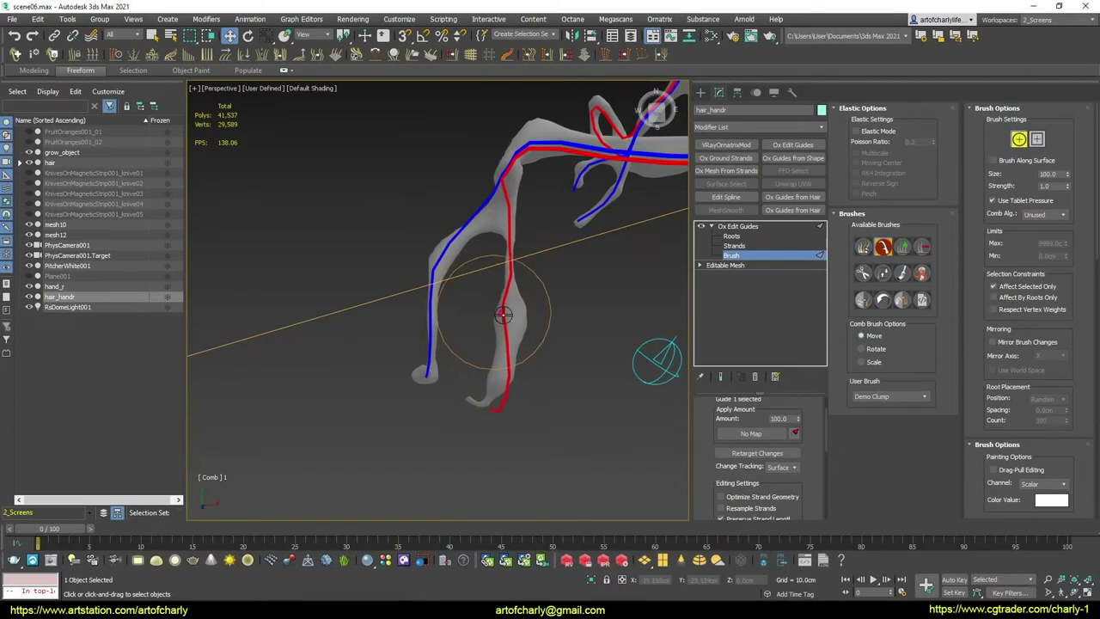
mouse_move(504, 310)
middle_mouse_down("alt")
mouse_move(582, 348)
mouse_move(575, 414)
mouse_move(495, 401)
mouse_move(565, 375)
middle_mouse_up("alt")
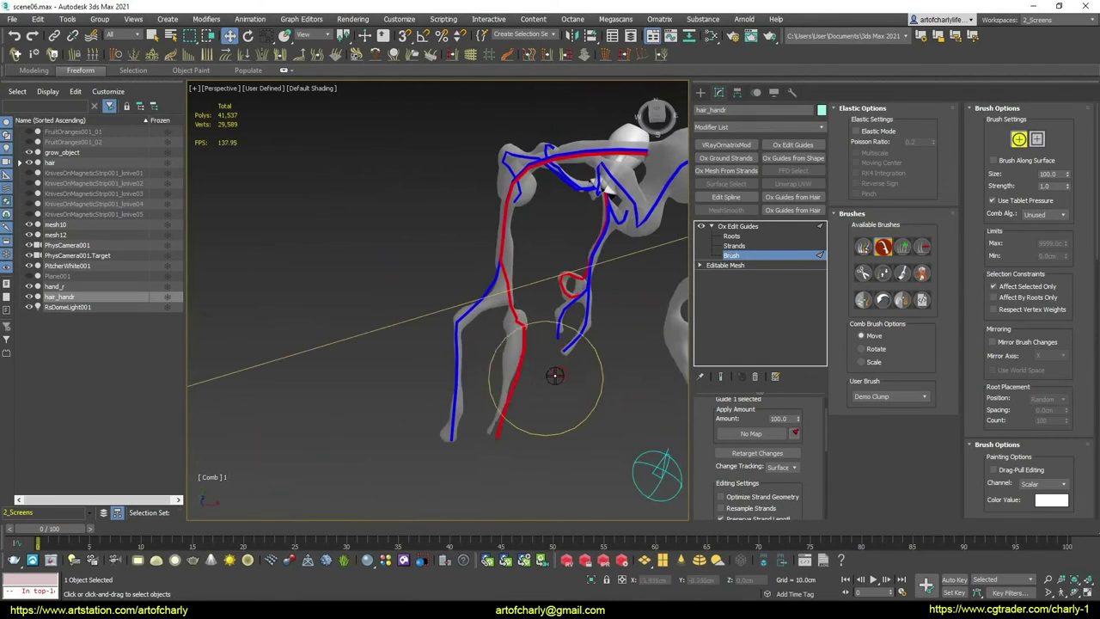
mouse_move(524, 409)
middle_mouse_down("alt")
mouse_move(491, 404)
mouse_move(441, 441)
middle_mouse_up("alt")
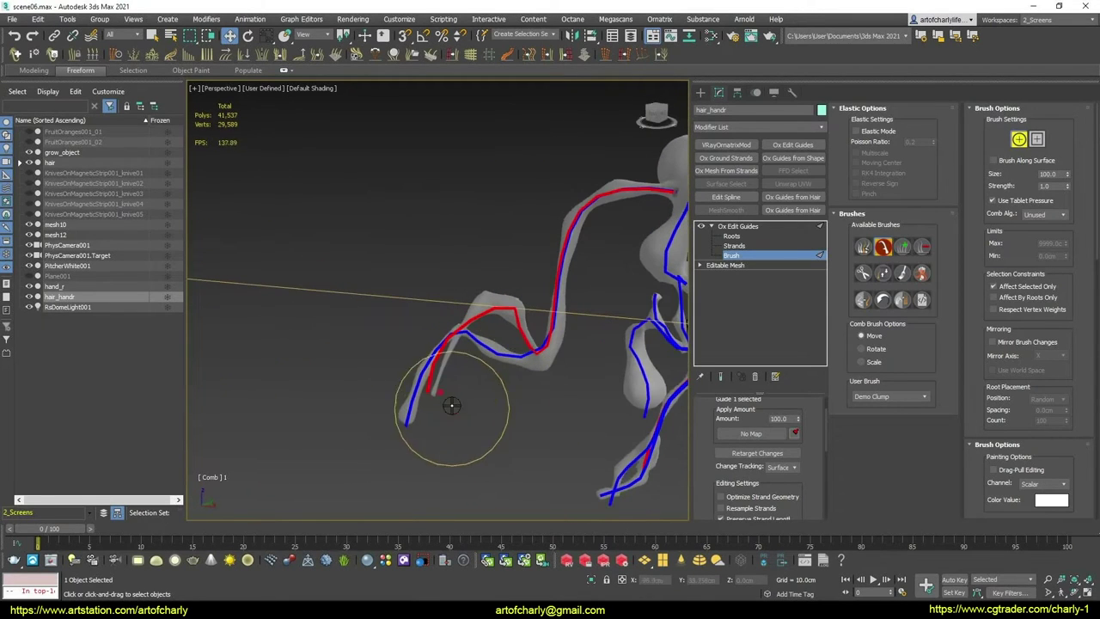
mouse_move(487, 355)
middle_mouse_down("alt")
mouse_move(601, 310)
mouse_move(503, 330)
middle_mouse_up("alt")
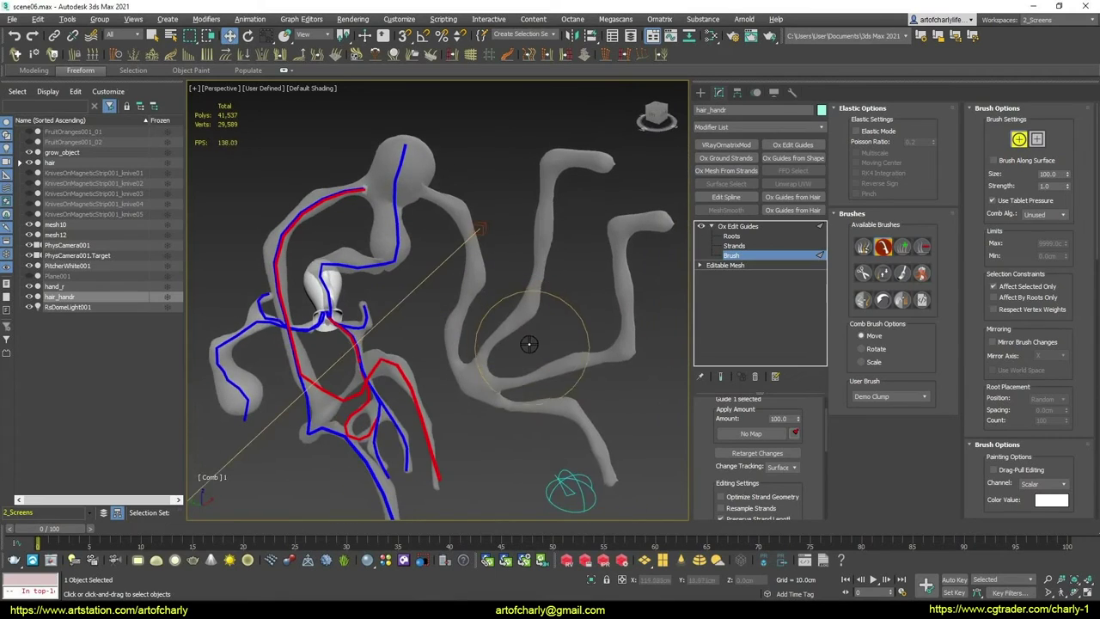
key("q")
key("q")
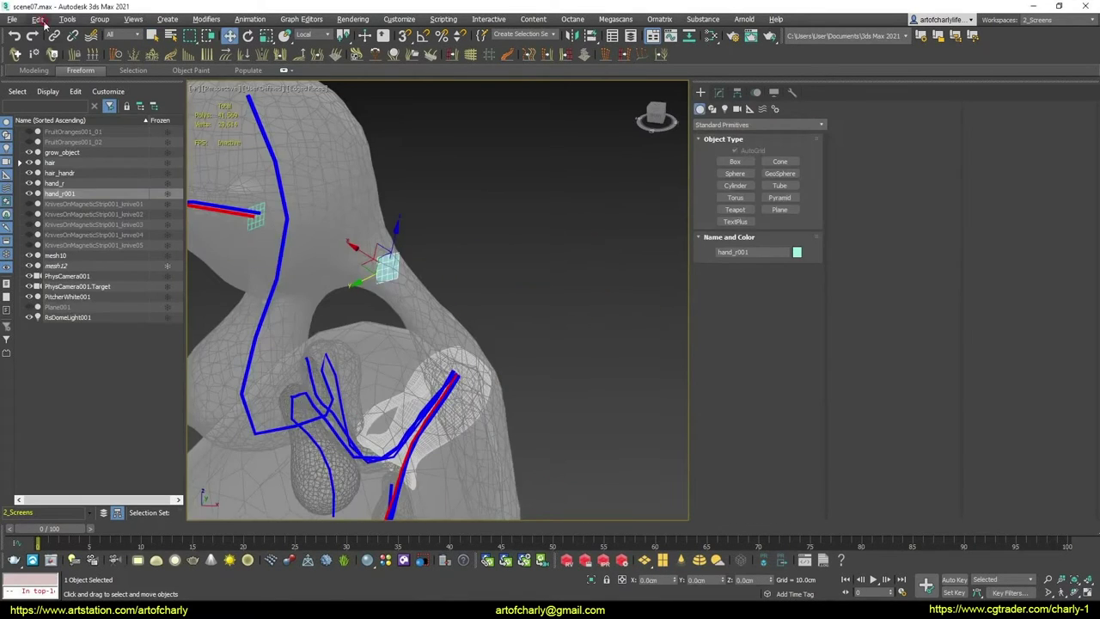
Add Ox Edit Guides with Draw Strands to hand_r001, then undo the modifier
left_click(39, 19)
left_click(69, 204)
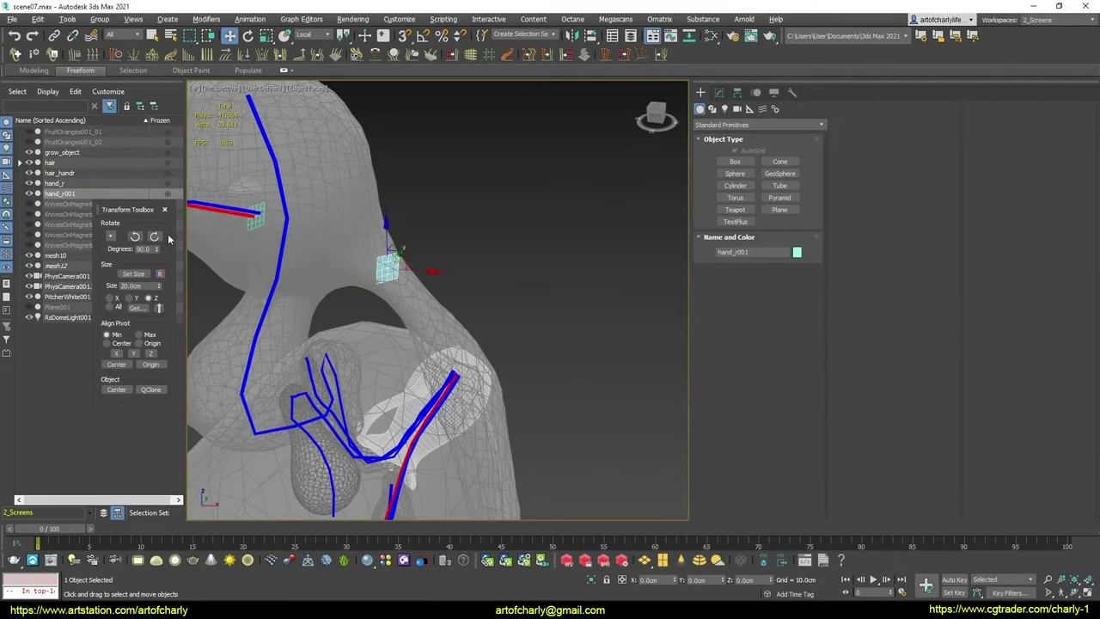
left_click(164, 209)
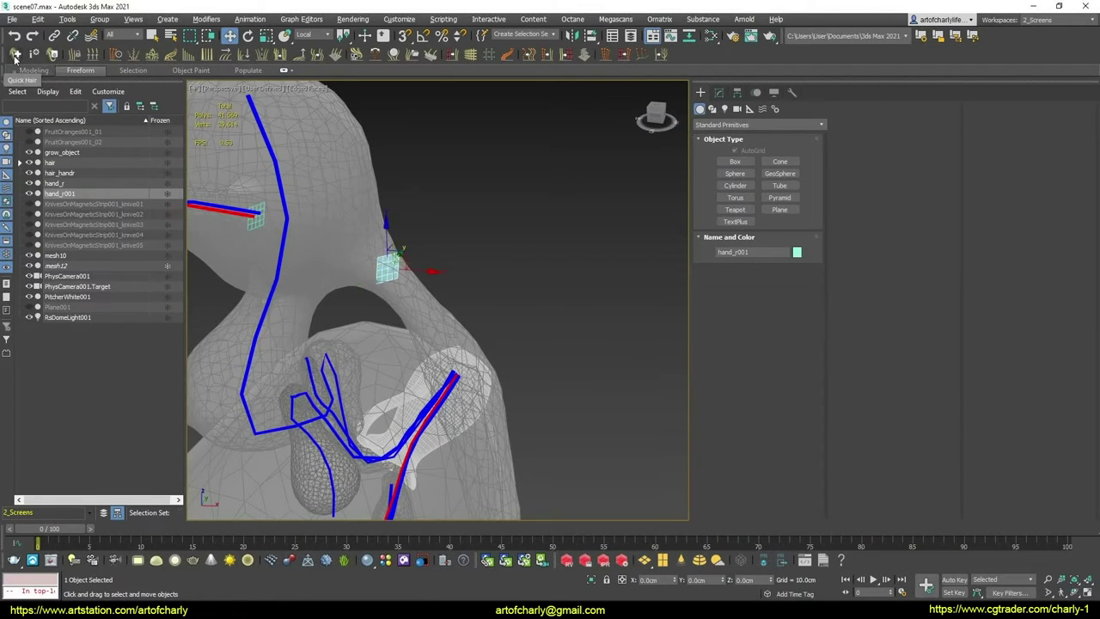
left_click(719, 93)
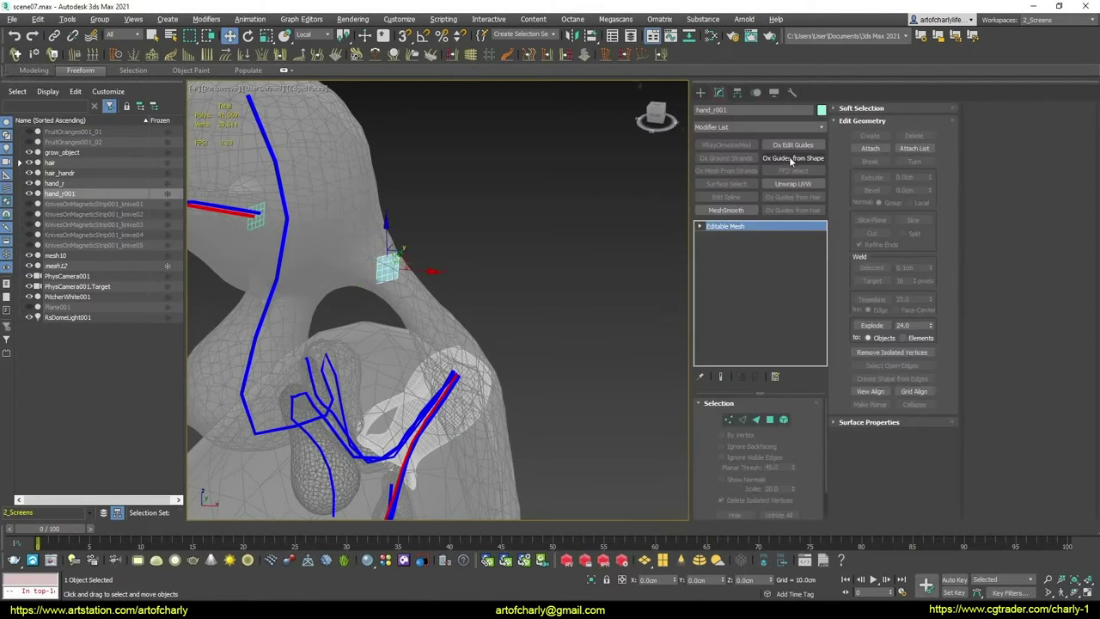
left_click(790, 146)
left_click(890, 223)
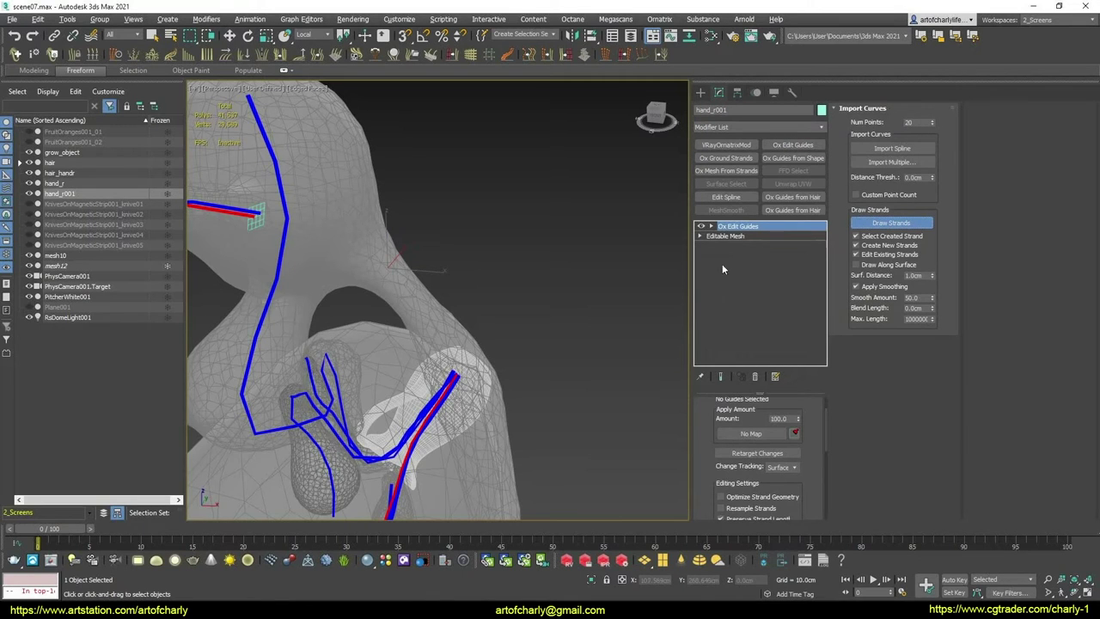
middle_click_drag(440, 285, 459, 271, "alt")
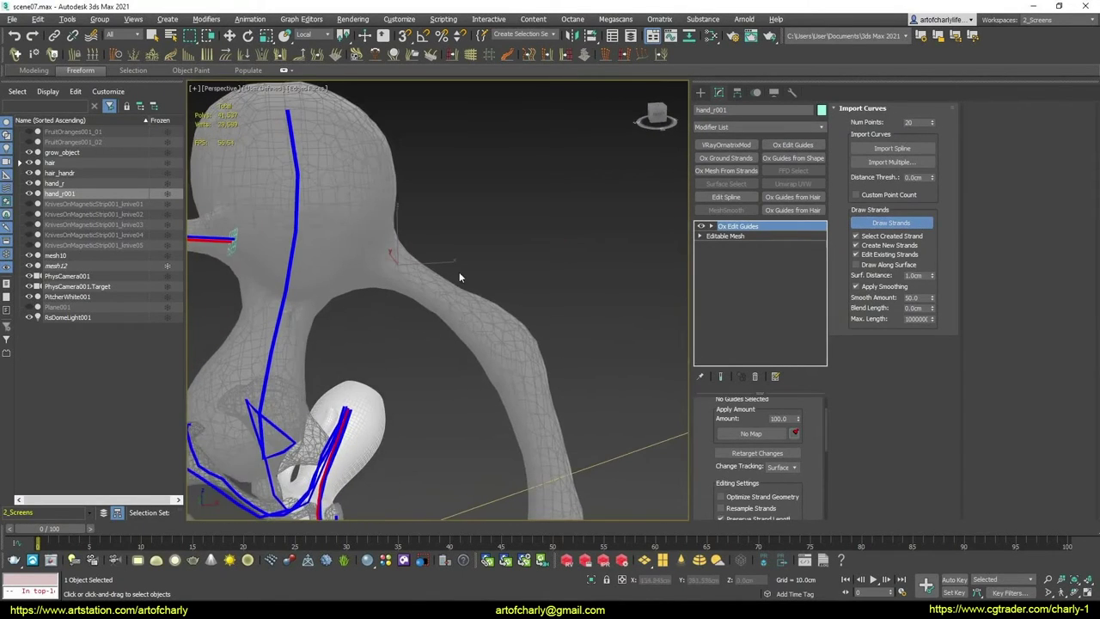
key("ctrl+z")
middle_click_drag(586, 267, 607, 233, "alt")
Copy hand_r001 as hand_r002 and add Ox Edit Guides with Draw Strands active
key("ctrl+v")
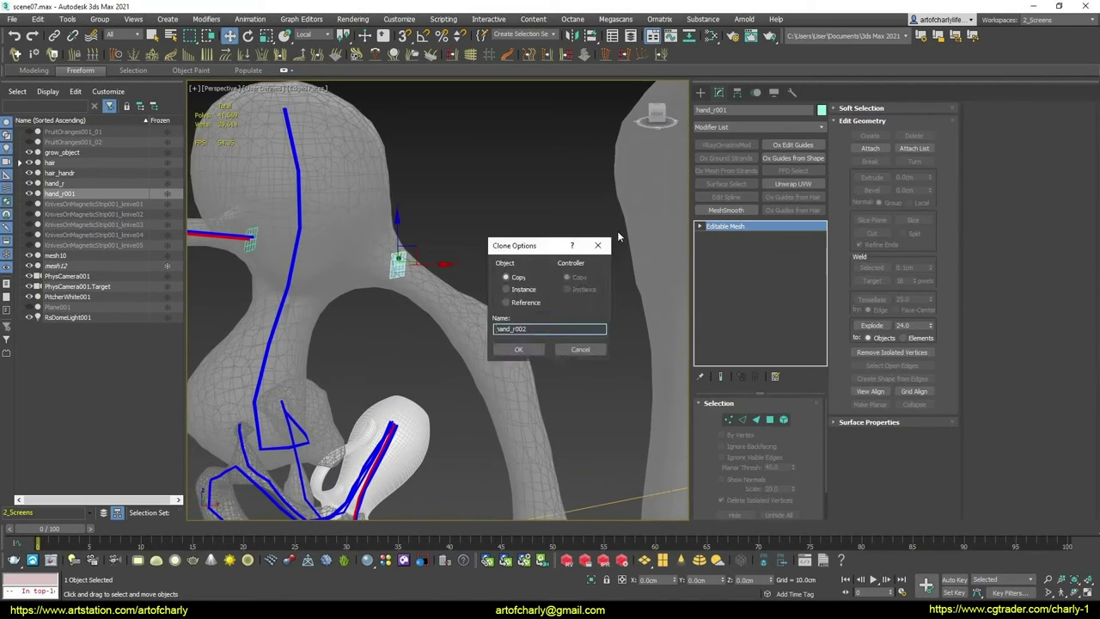
left_click(520, 350)
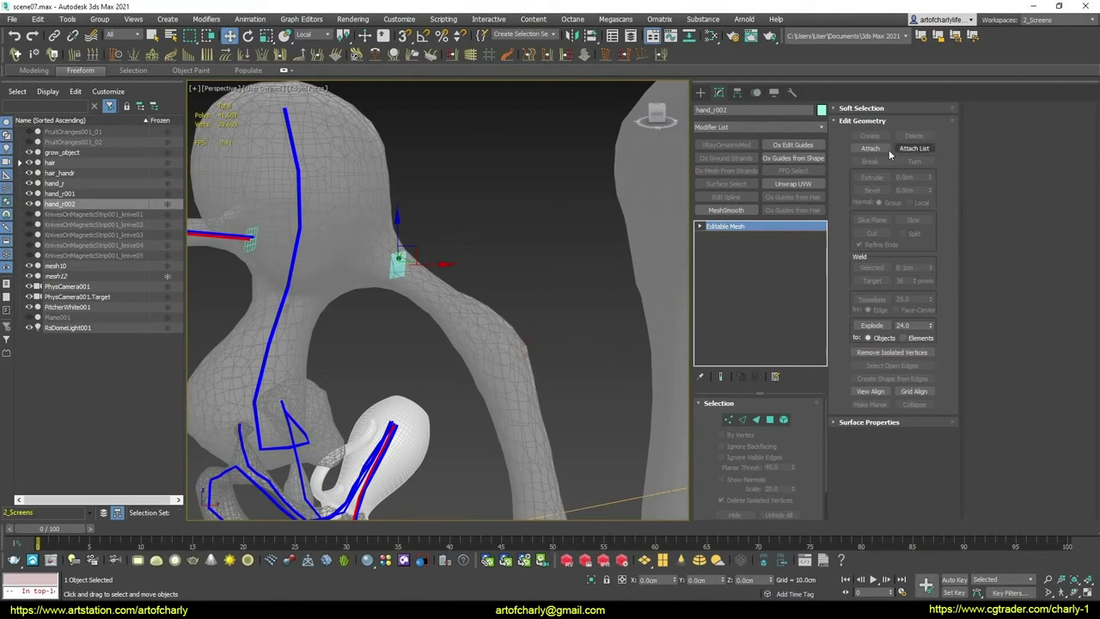
left_click(791, 146)
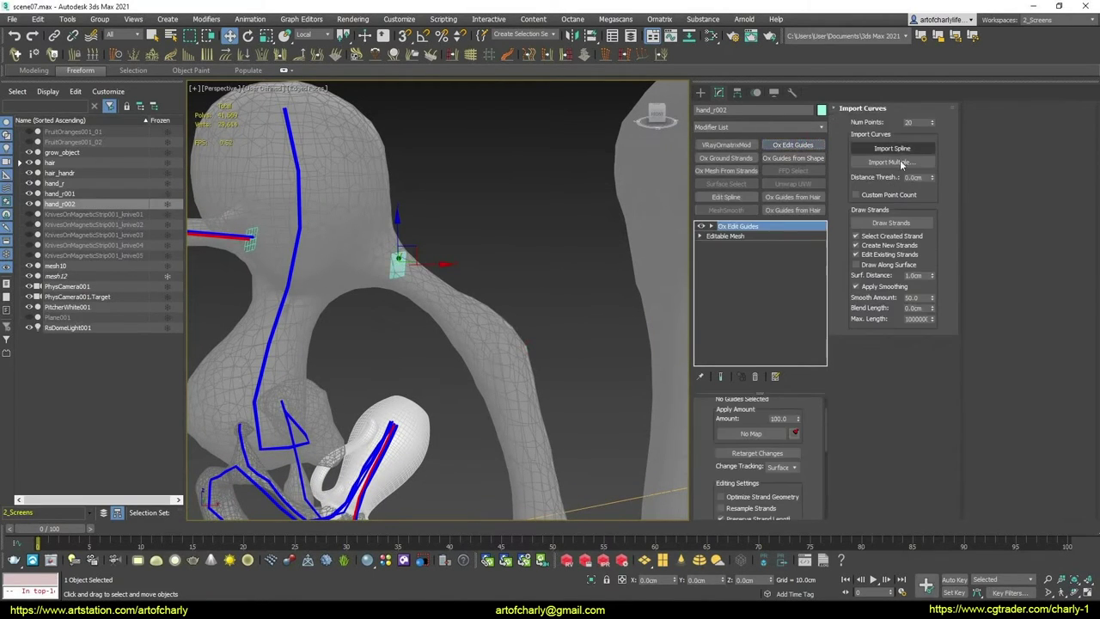
left_click(893, 224)
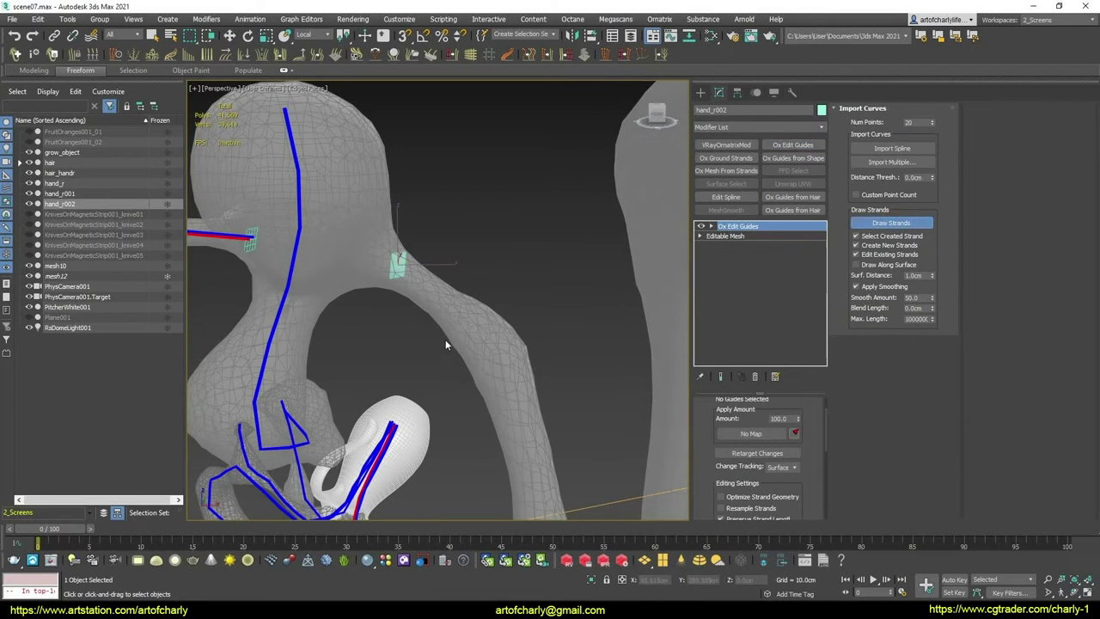
Draw a red strand down the tendril branch and extend it further
mouse_move(445, 341)
middle_mouse_down("alt")
mouse_move(408, 316)
mouse_move(442, 338)
mouse_move(417, 334)
mouse_move(371, 230)
middle_mouse_up("alt")
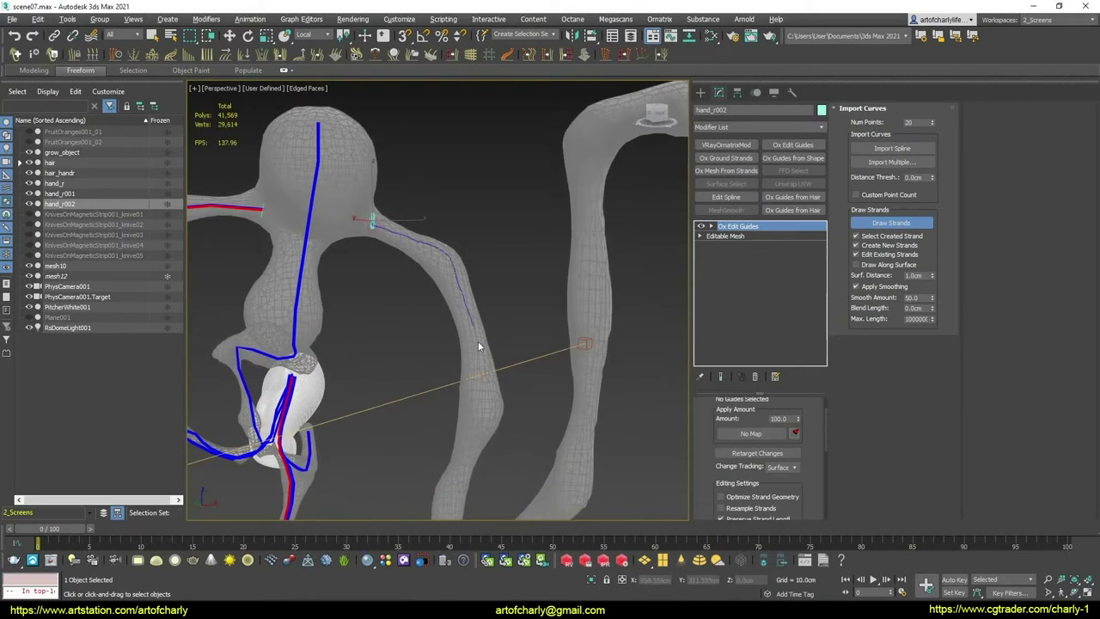
left_click_drag(449, 507, 449, 507)
mouse_move(449, 506)
middle_mouse_down("alt")
mouse_move(489, 356)
mouse_move(498, 373)
mouse_move(478, 352)
middle_mouse_up("alt")
scroll(479, 352, "up", 3)
scroll(459, 341, "up", 3)
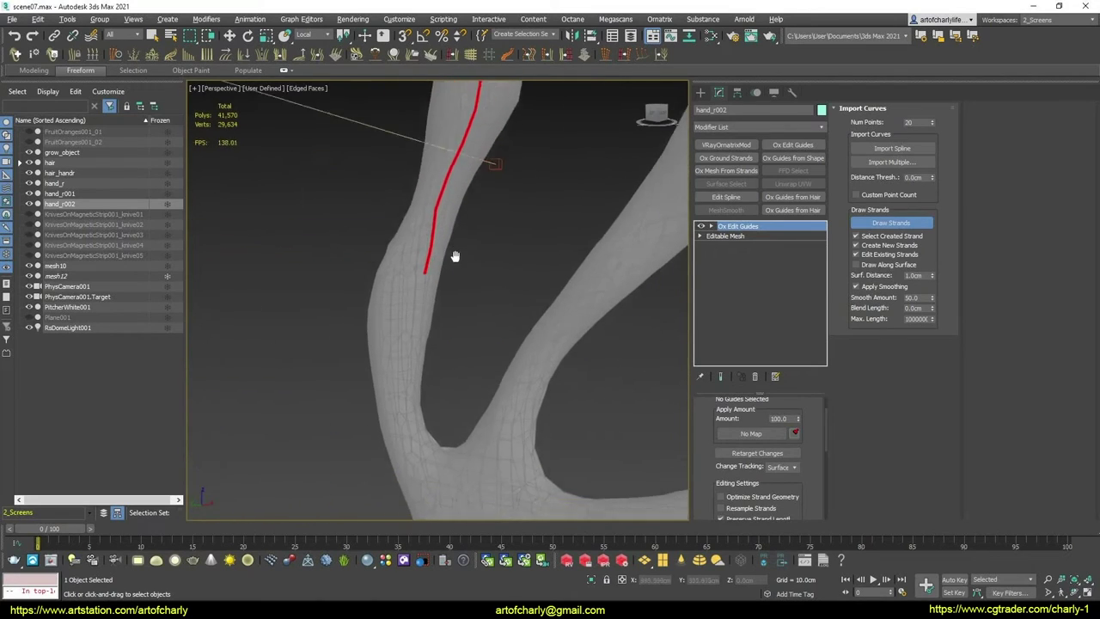
mouse_move(451, 255)
middle_mouse_down()
mouse_move(449, 297)
mouse_move(447, 276)
middle_mouse_up()
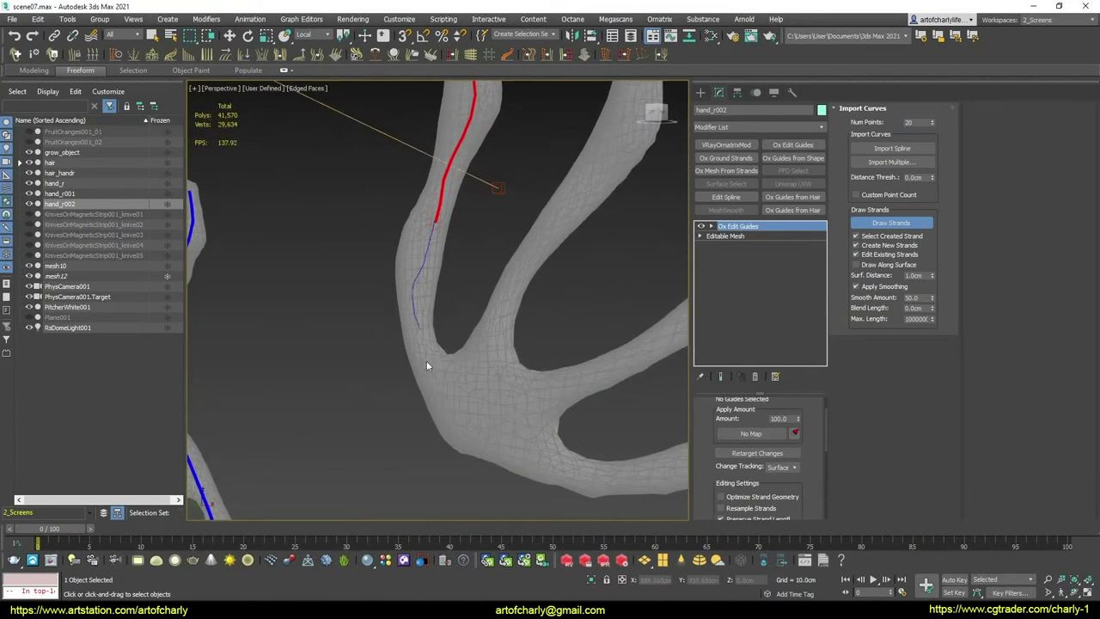
left_click_drag(426, 364, 481, 418)
Finish drawing the guide along the right tendril branch
scroll(520, 332, "down", 3)
scroll(465, 346, "up", 3)
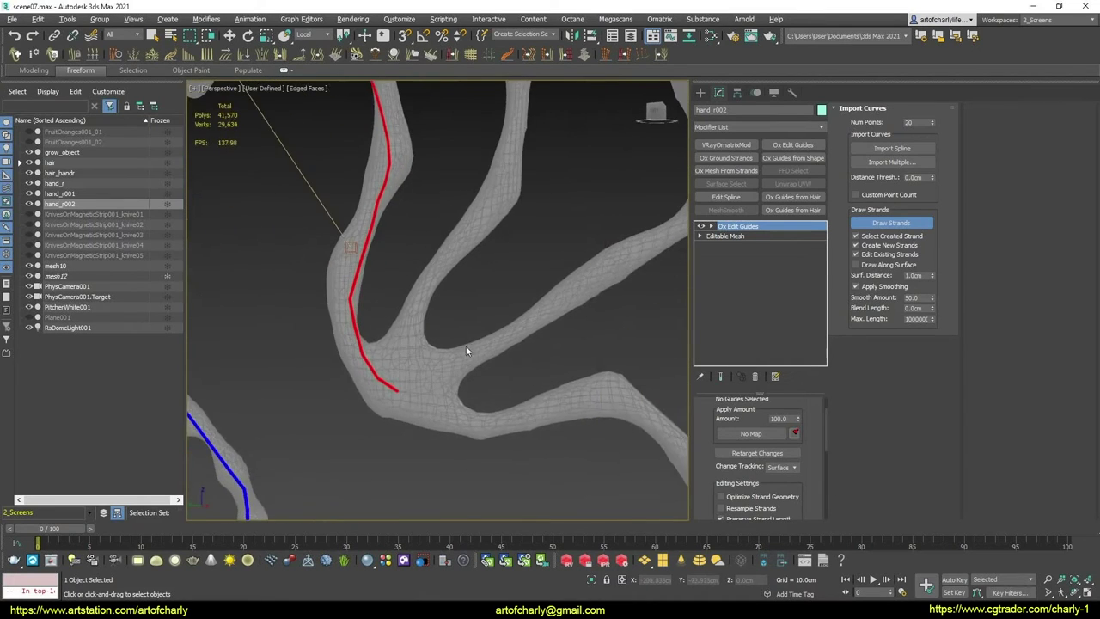
mouse_move(465, 345)
middle_mouse_down()
mouse_move(444, 356)
mouse_move(456, 385)
middle_mouse_up()
scroll(459, 374, "down", 2)
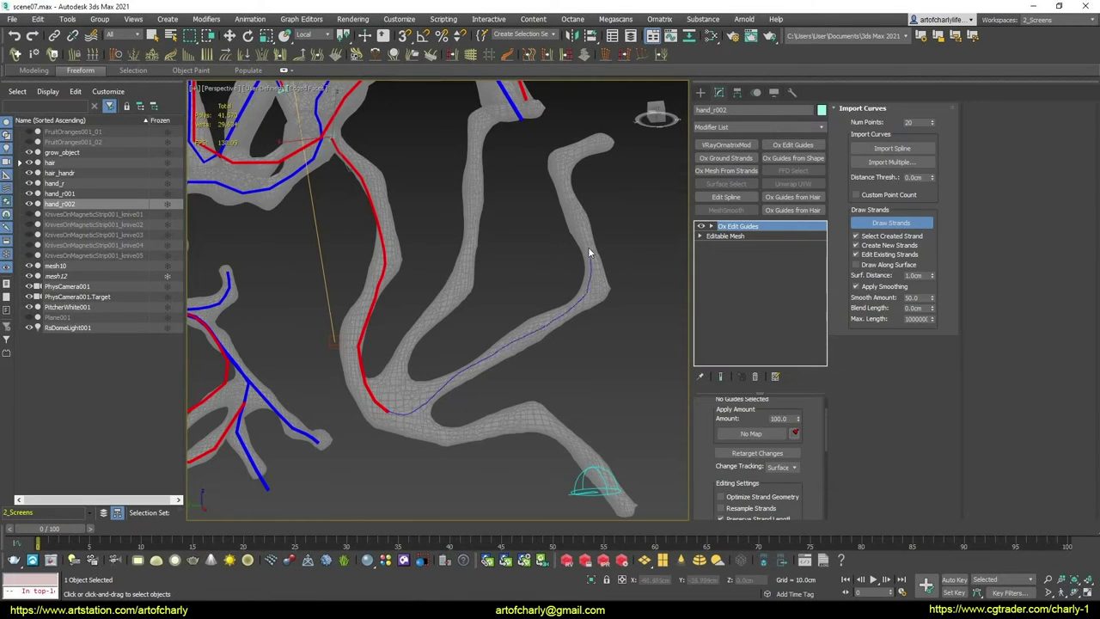
left_click_drag(598, 156, 593, 172)
mouse_move(589, 232)
middle_mouse_down("alt")
mouse_move(488, 347)
mouse_move(547, 347)
mouse_move(535, 338)
mouse_move(548, 323)
mouse_move(481, 296)
mouse_move(412, 194)
middle_mouse_up("alt")
scroll(464, 279, "up", 5)
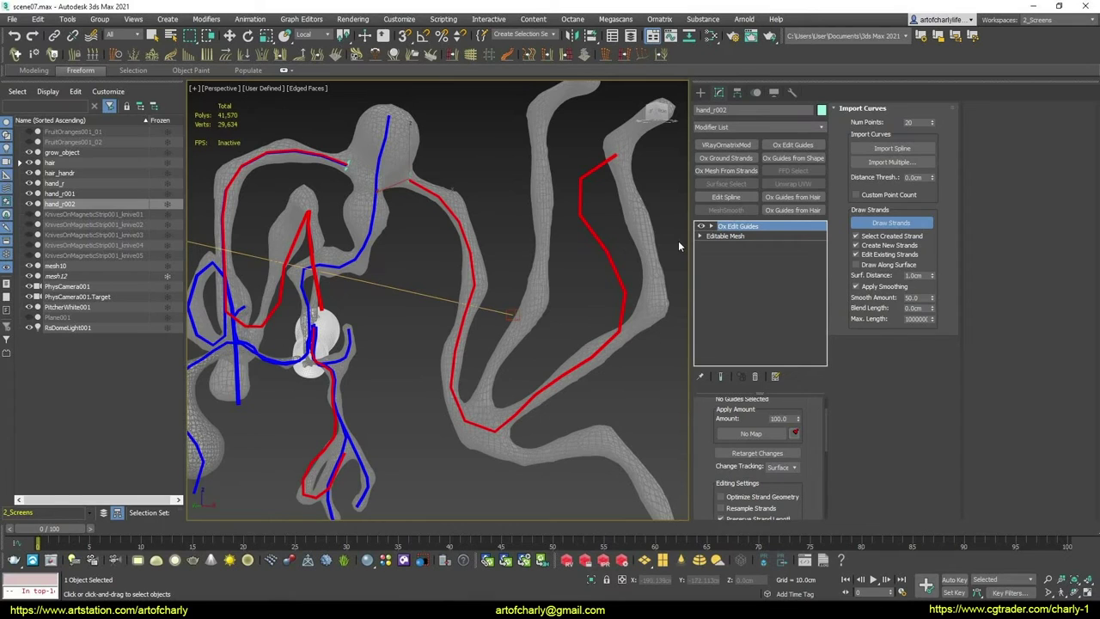
Enable Create New Strands and Edit Existing Strands for drawing
left_click(854, 246)
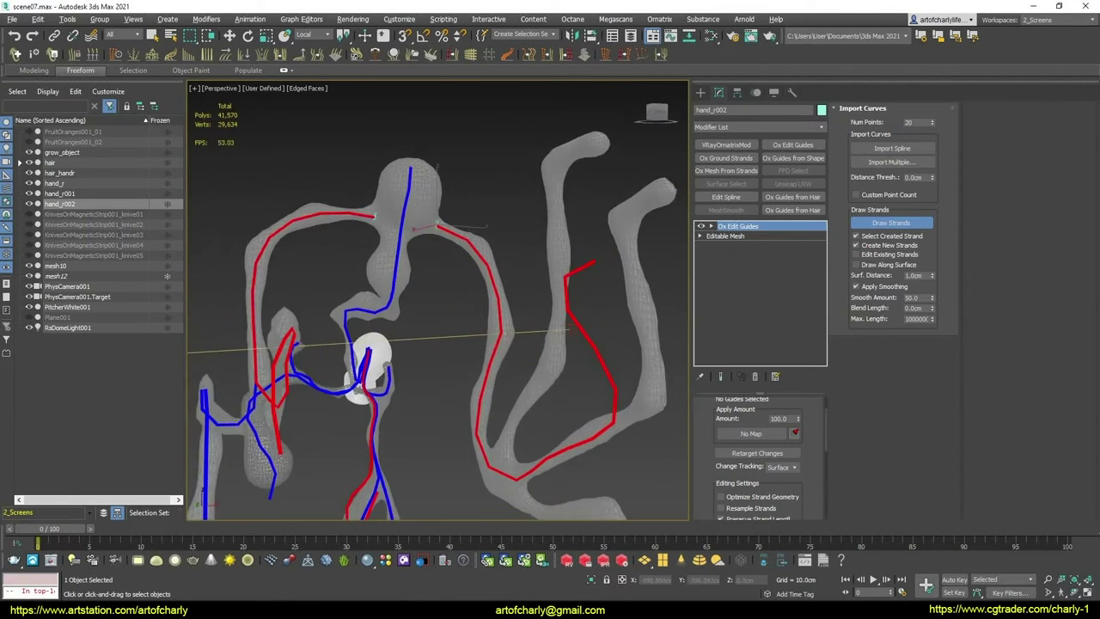
mouse_move(473, 233)
middle_mouse_down("alt")
mouse_move(445, 230)
mouse_move(435, 156)
middle_mouse_up("alt")
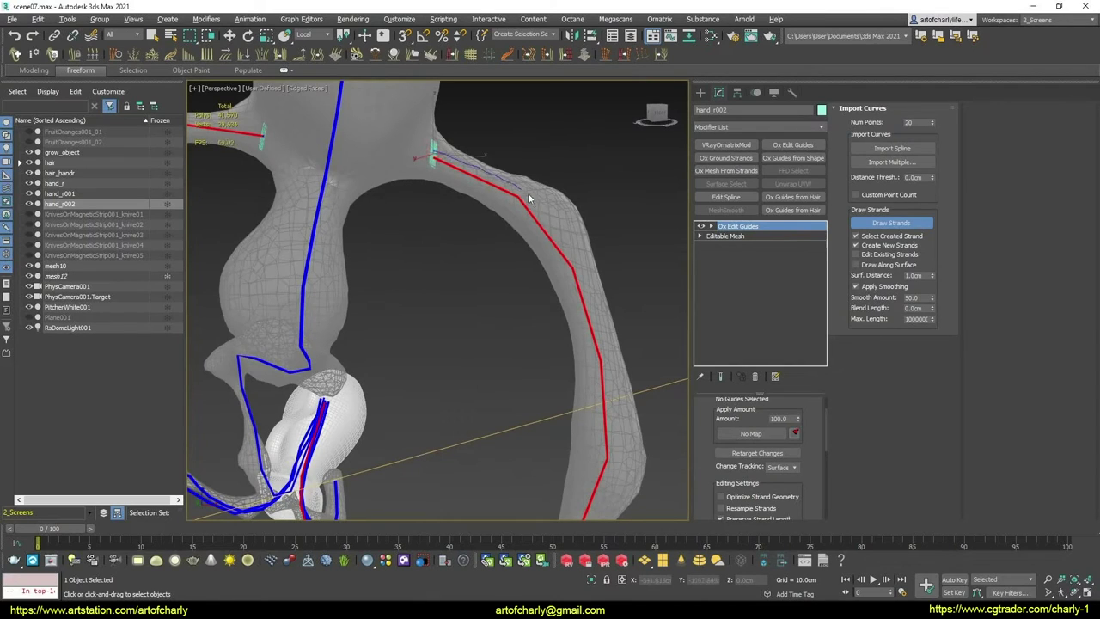
mouse_move(605, 362)
middle_mouse_down("alt")
mouse_move(610, 425)
mouse_move(596, 393)
mouse_move(760, 286)
middle_mouse_up("alt")
left_click(889, 255)
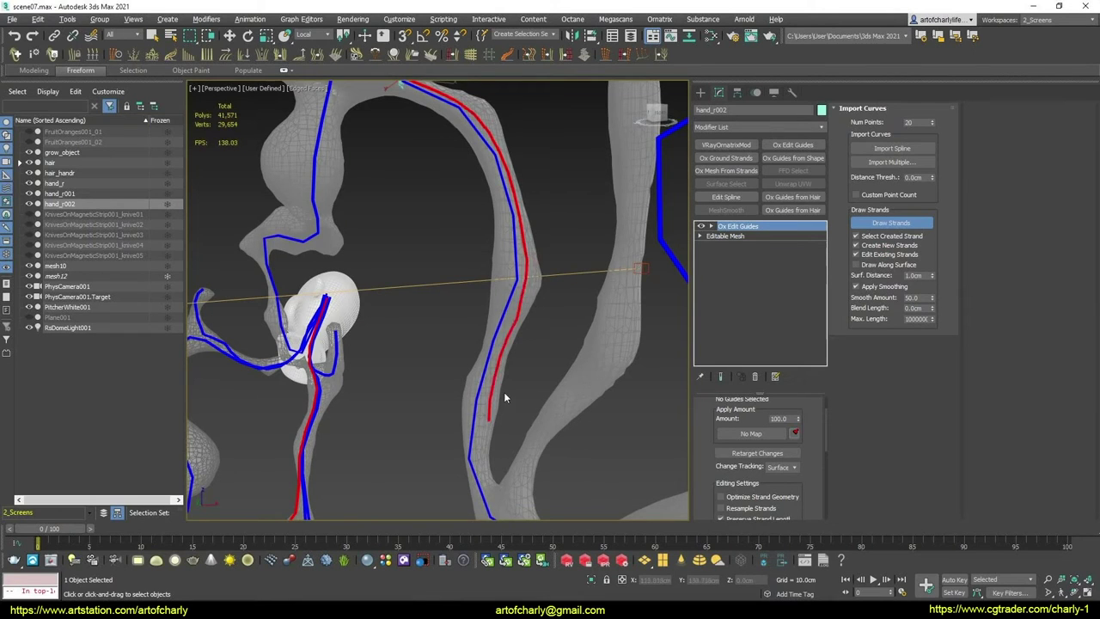
mouse_move(503, 398)
middle_mouse_down("alt")
mouse_move(484, 295)
mouse_move(456, 325)
middle_mouse_up("alt")
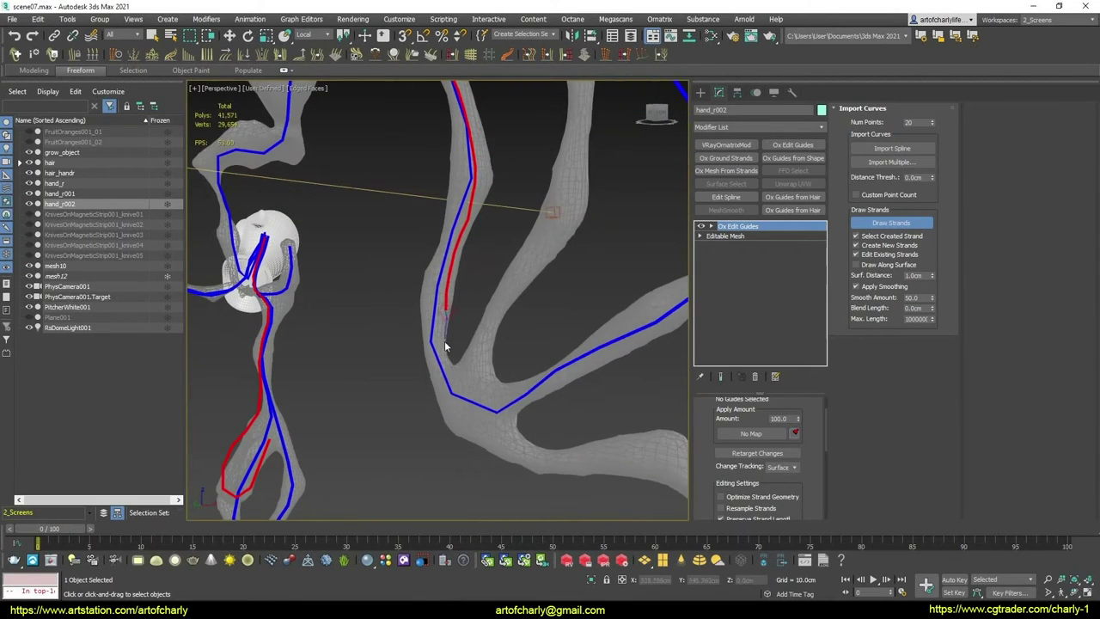
Draw guide strands along the arm branch up to its tip
mouse_move(567, 204)
middle_mouse_down("alt")
mouse_move(528, 339)
mouse_move(537, 349)
mouse_move(529, 329)
mouse_move(516, 343)
middle_mouse_up("alt")
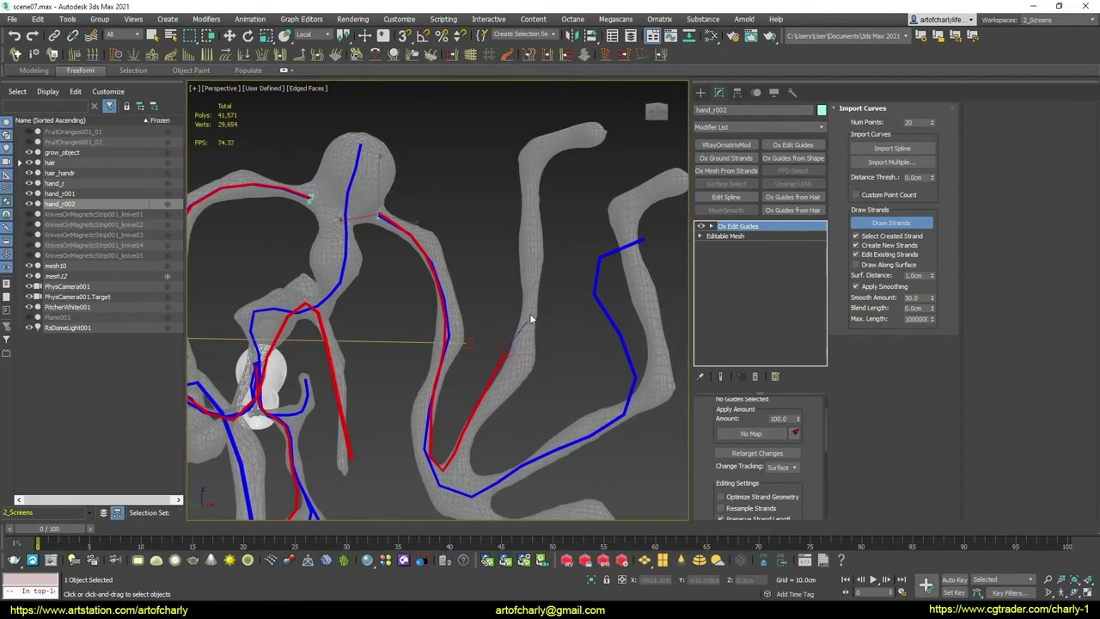
left_click_drag(554, 148, 595, 135)
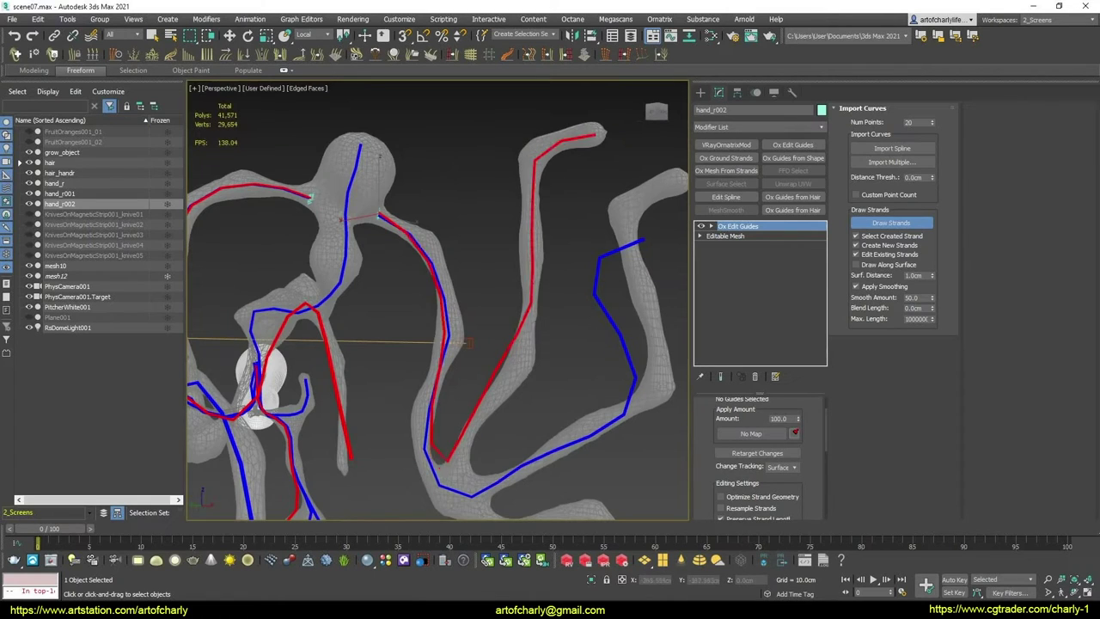
scroll(546, 295, "down", 5)
middle_click_drag(547, 294, 533, 378, "alt")
scroll(545, 296, "up", 3)
scroll(545, 296, "up", 3)
scroll(543, 311, "up", 4)
scroll(534, 366, "down", 6)
scroll(534, 378, "up", 6)
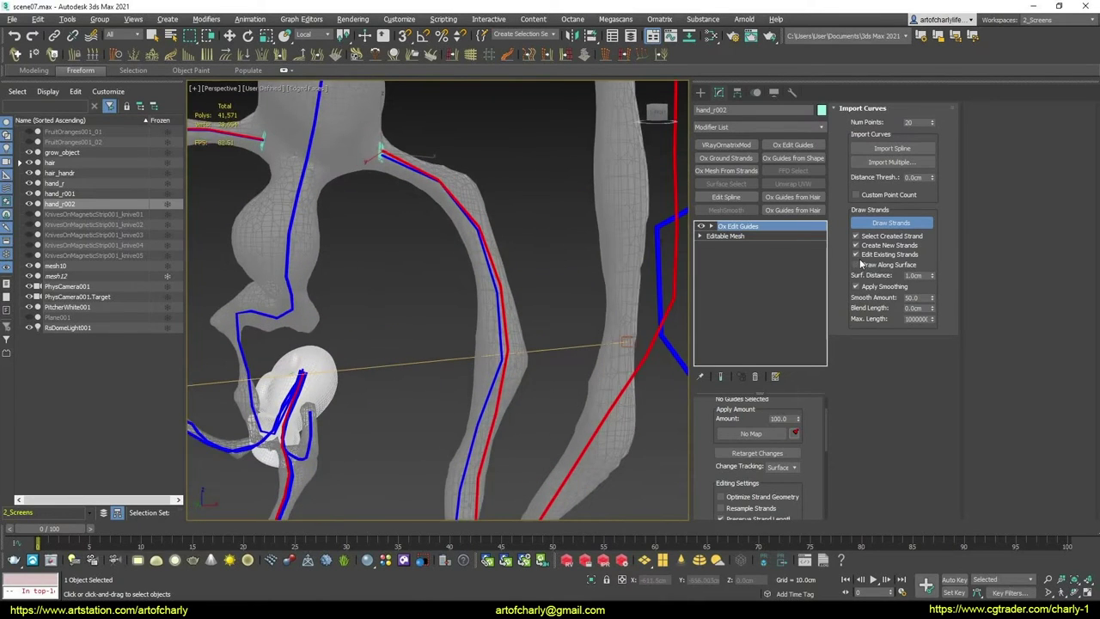
scroll(487, 324, "down", 2)
middle_click_drag(488, 323, 519, 200, "alt")
scroll(519, 200, "up", 5)
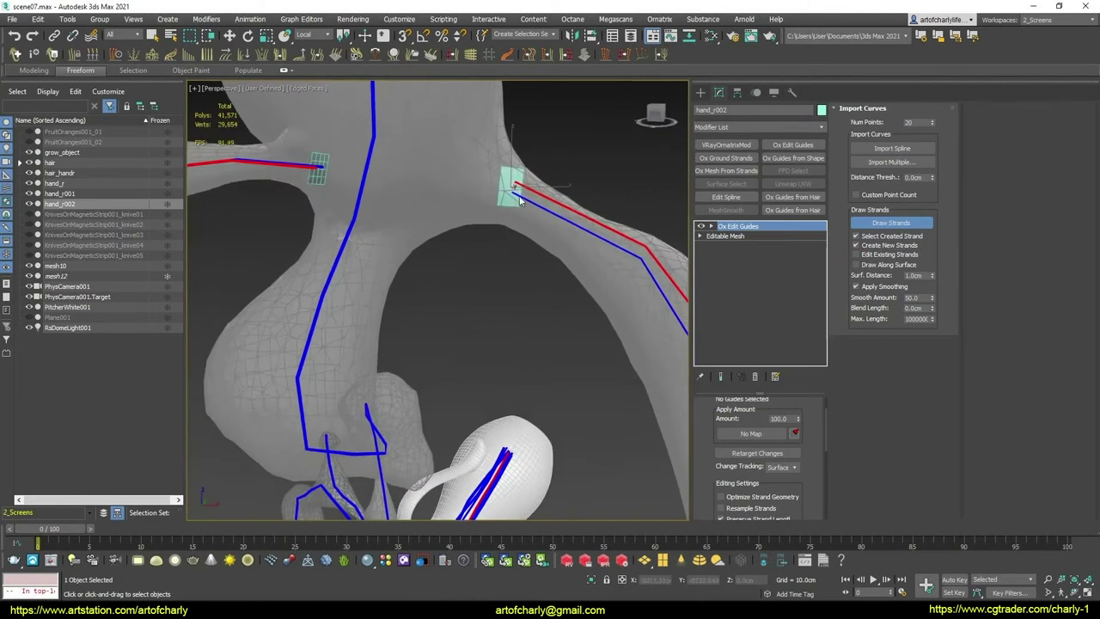
scroll(655, 351, "down", 5)
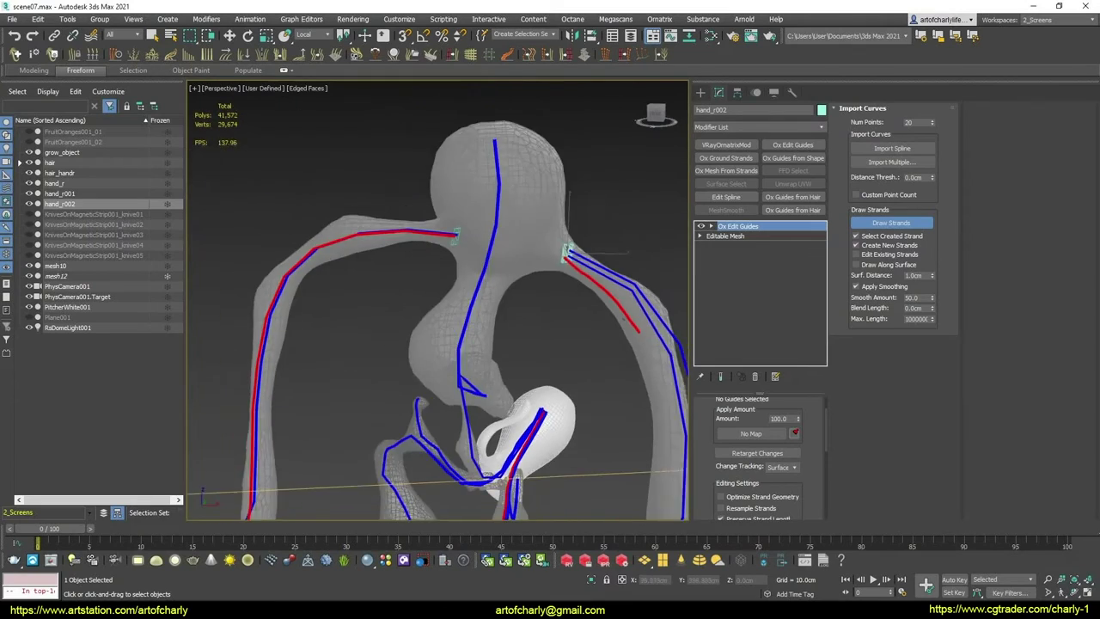
scroll(573, 280, "up", 2)
mouse_move(573, 280)
middle_mouse_down("alt")
mouse_move(577, 258)
mouse_move(542, 250)
middle_mouse_up("alt")
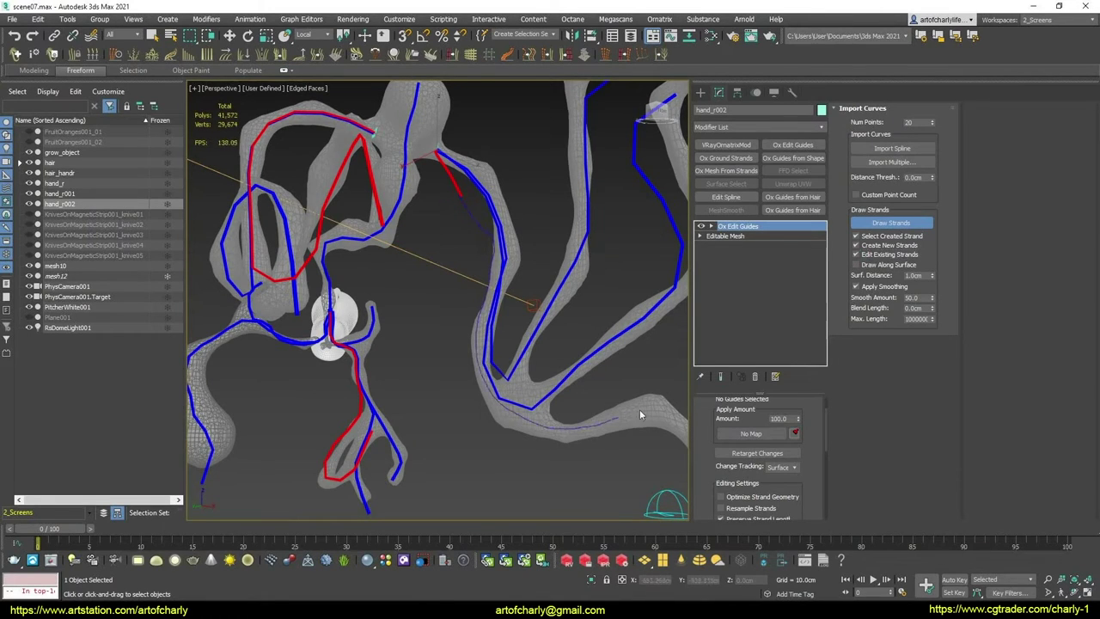
Draw a guide along the long lower tendril and exit Draw Strands
scroll(577, 339, "up", 2)
scroll(508, 311, "up", 2)
scroll(535, 326, "up", 1)
scroll(519, 322, "up", 1)
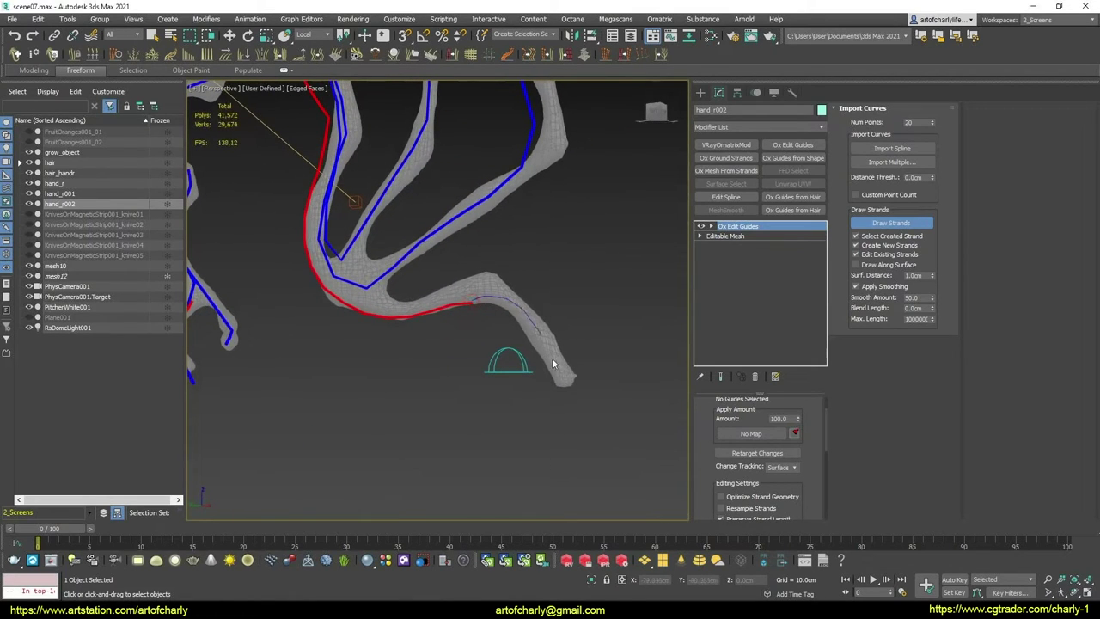
left_click_drag(552, 365, 567, 373)
scroll(567, 374, "down", 3)
mouse_move(567, 374)
middle_mouse_down("alt")
mouse_move(473, 387)
mouse_move(505, 366)
mouse_move(528, 369)
mouse_move(546, 331)
middle_mouse_up("alt")
right_click(669, 243)
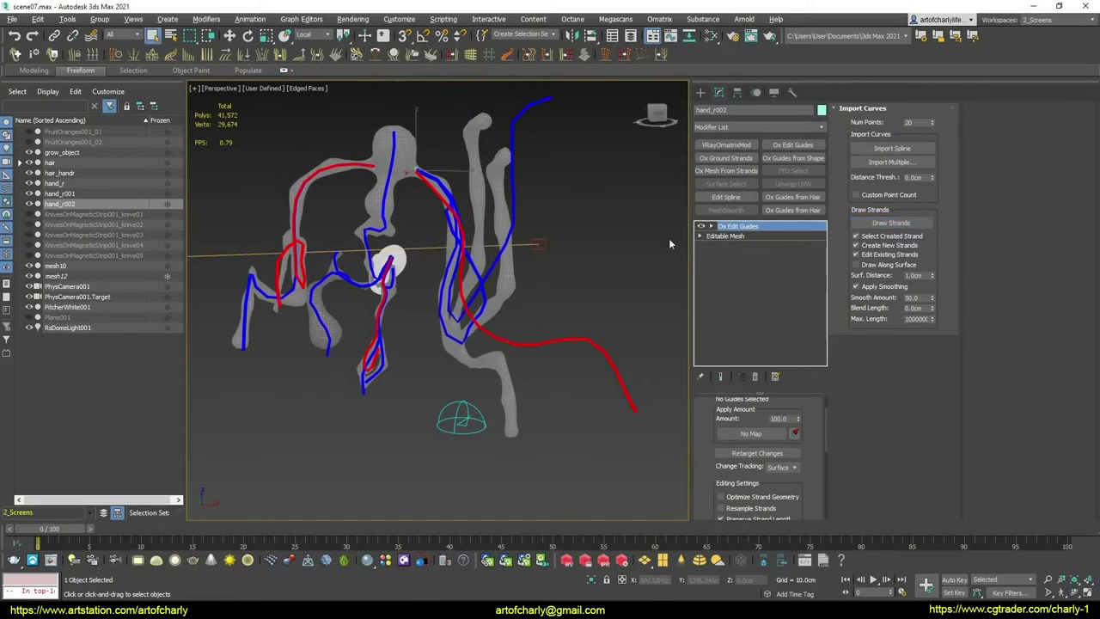
Pick the Comb brush in the Brush sub-level with Elastic Mode on, Poisson ratio 0.2
left_click(711, 226)
left_click(730, 255)
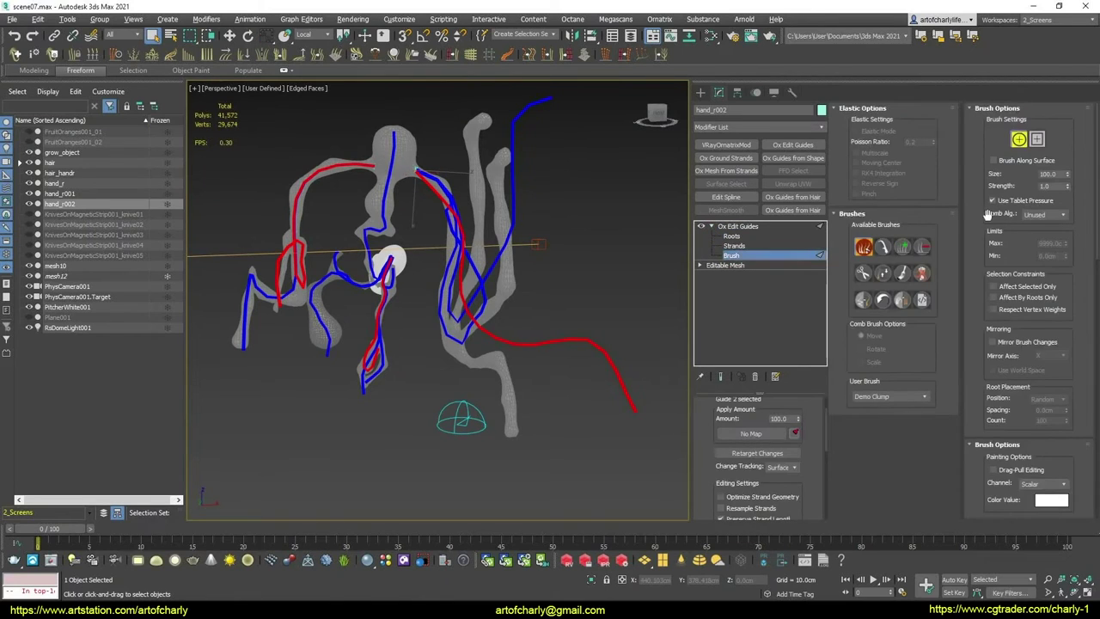
left_click(889, 248)
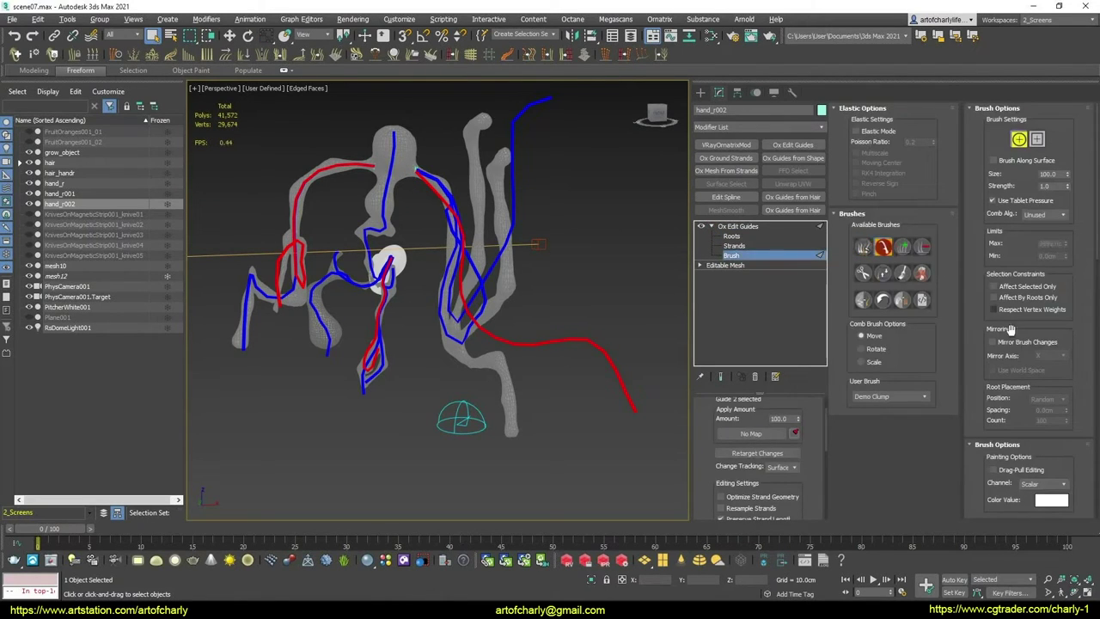
left_click_drag(988, 366, 969, 176)
scroll(969, 176, "down", 2)
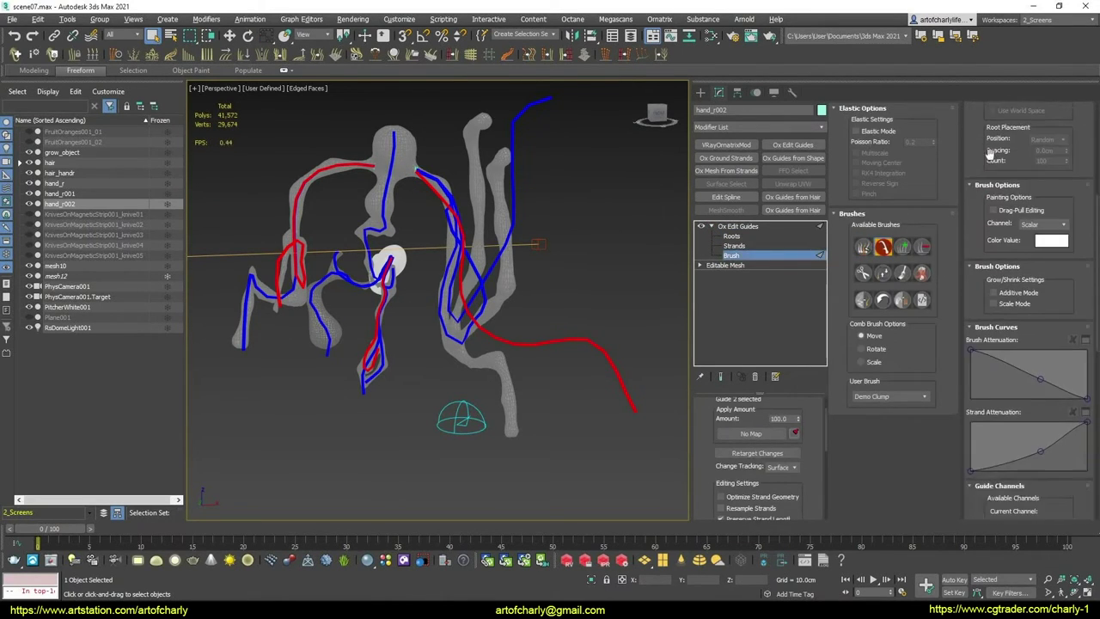
left_click_drag(986, 487, 996, 163)
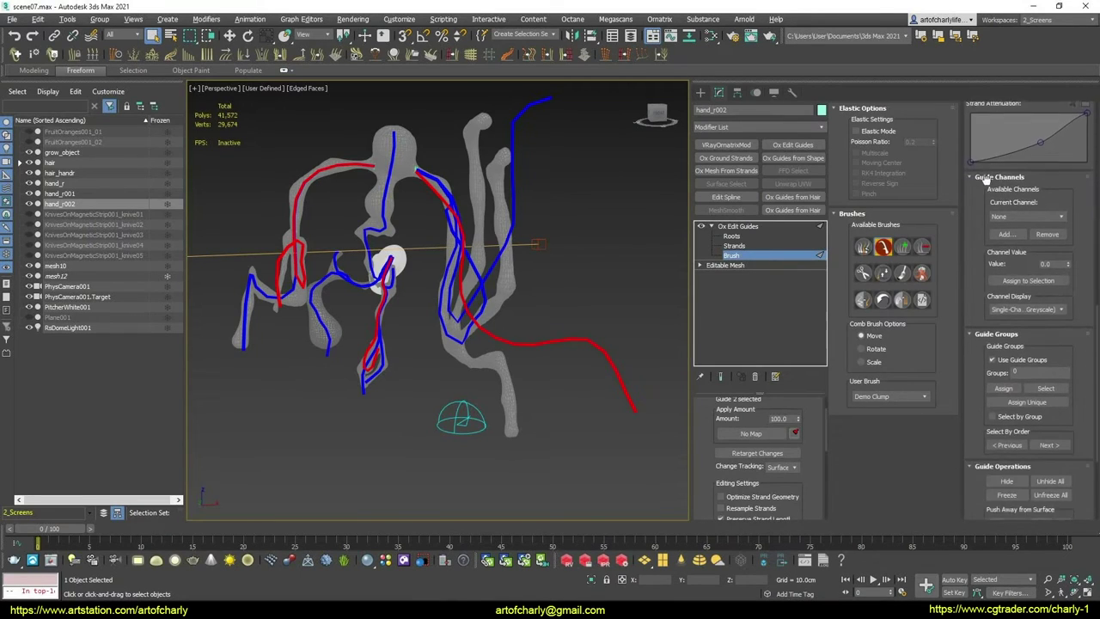
mouse_move(984, 389)
left_mouse_down()
mouse_move(979, 178)
mouse_move(984, 444)
left_mouse_up()
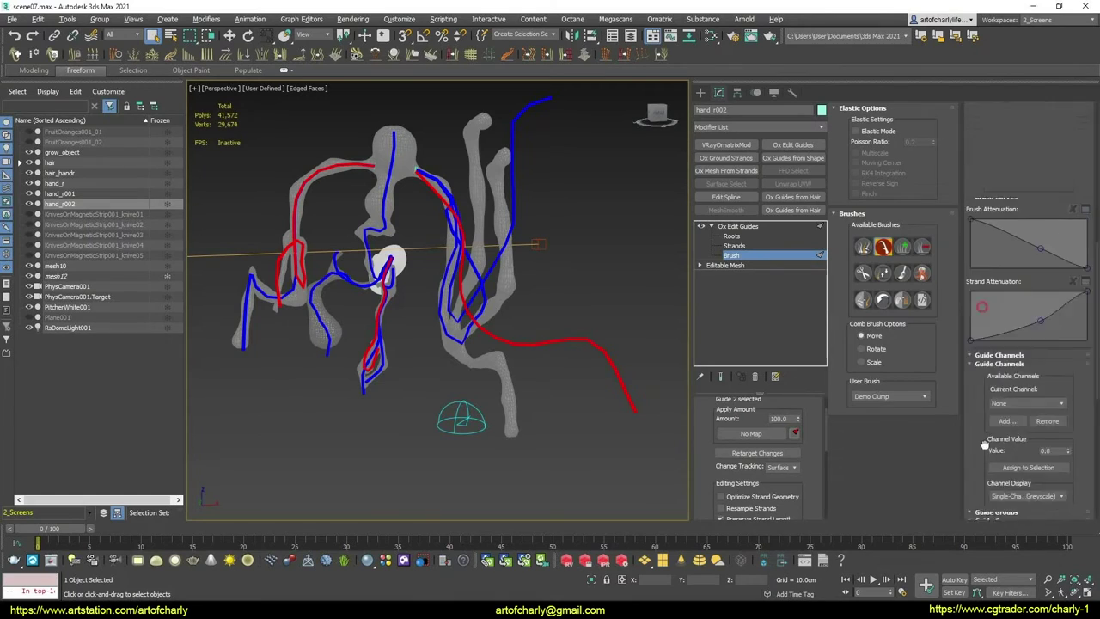
scroll(985, 444, "up", 2)
scroll(972, 406, "up", 3)
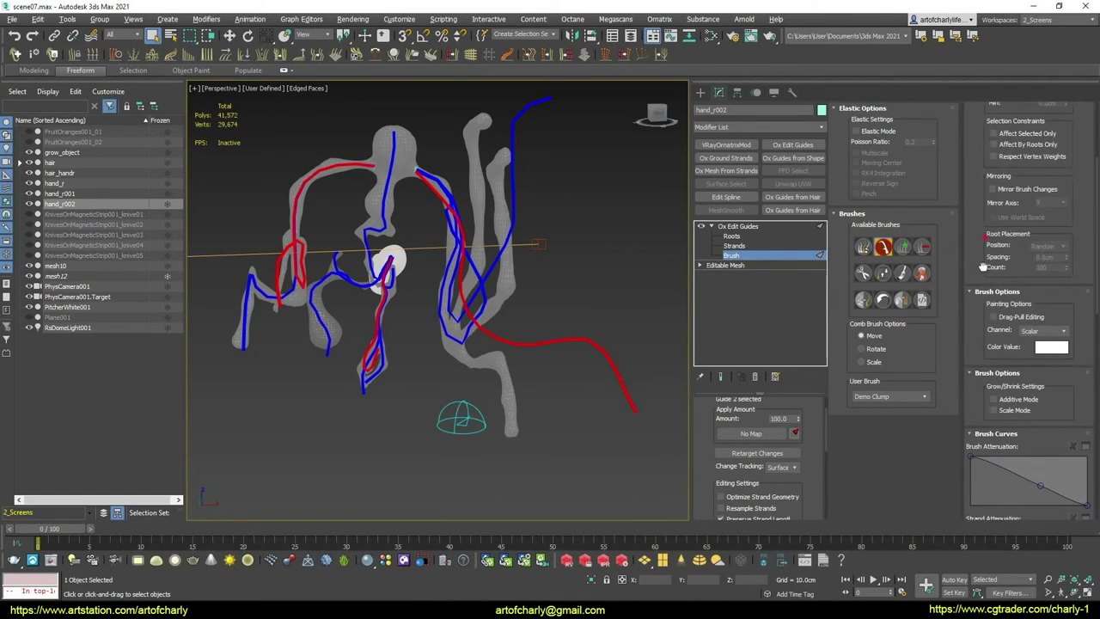
left_click_drag(981, 267, 976, 432)
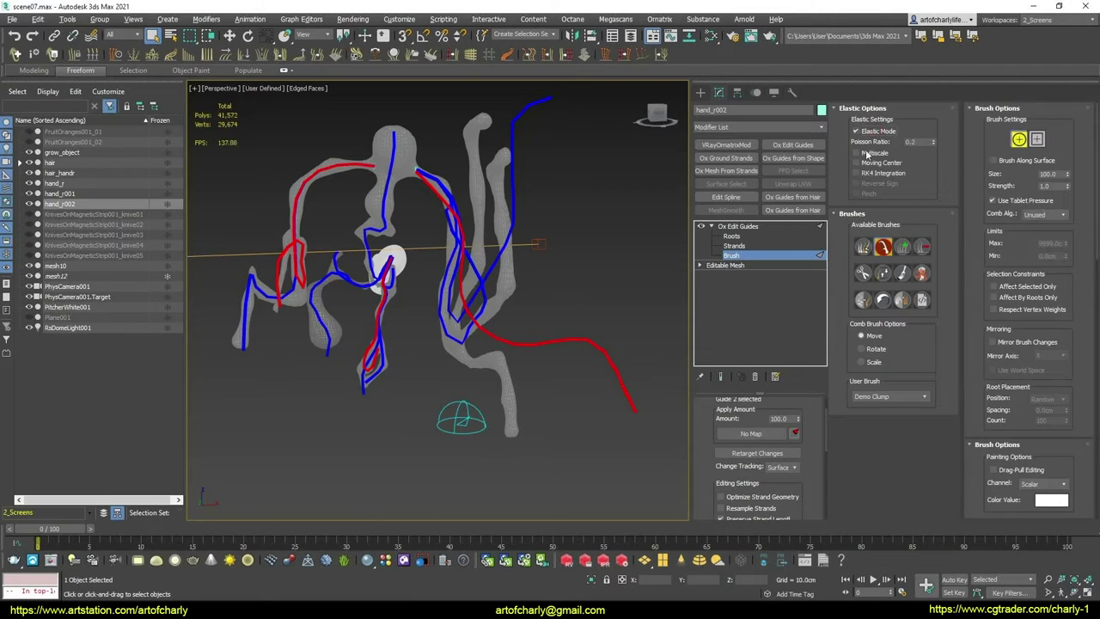
mouse_move(519, 303)
middle_mouse_down("alt")
mouse_move(515, 277)
mouse_move(473, 356)
mouse_move(547, 266)
middle_mouse_up("alt")
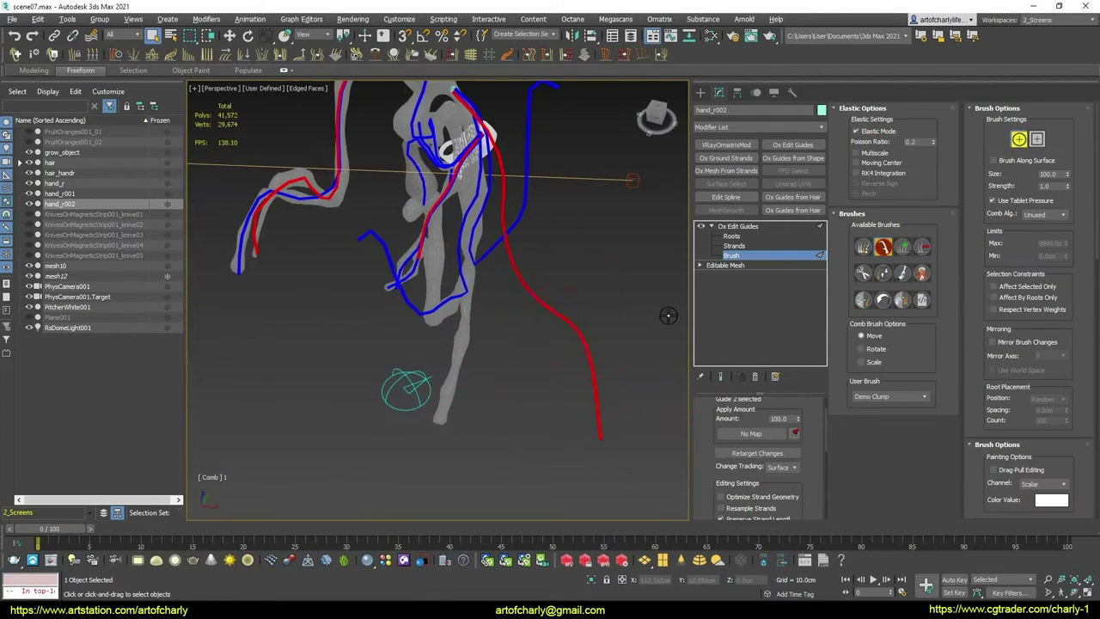
Comb the red guide's tip leftward on hand_r002's arm tendril
mouse_move(577, 347)
left_mouse_down()
mouse_move(557, 384)
mouse_move(532, 378)
mouse_move(498, 343)
mouse_move(450, 345)
left_mouse_up()
mouse_move(450, 345)
middle_mouse_down("alt")
mouse_move(516, 327)
mouse_move(723, 322)
middle_mouse_up("alt")
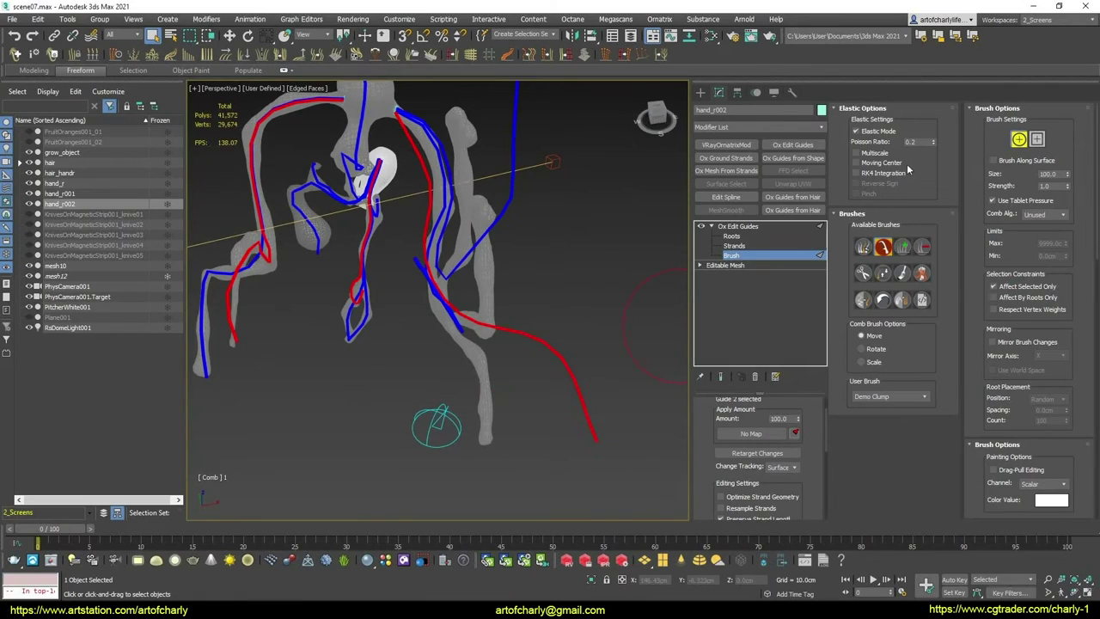
middle_click_drag(554, 343, 529, 364, "alt")
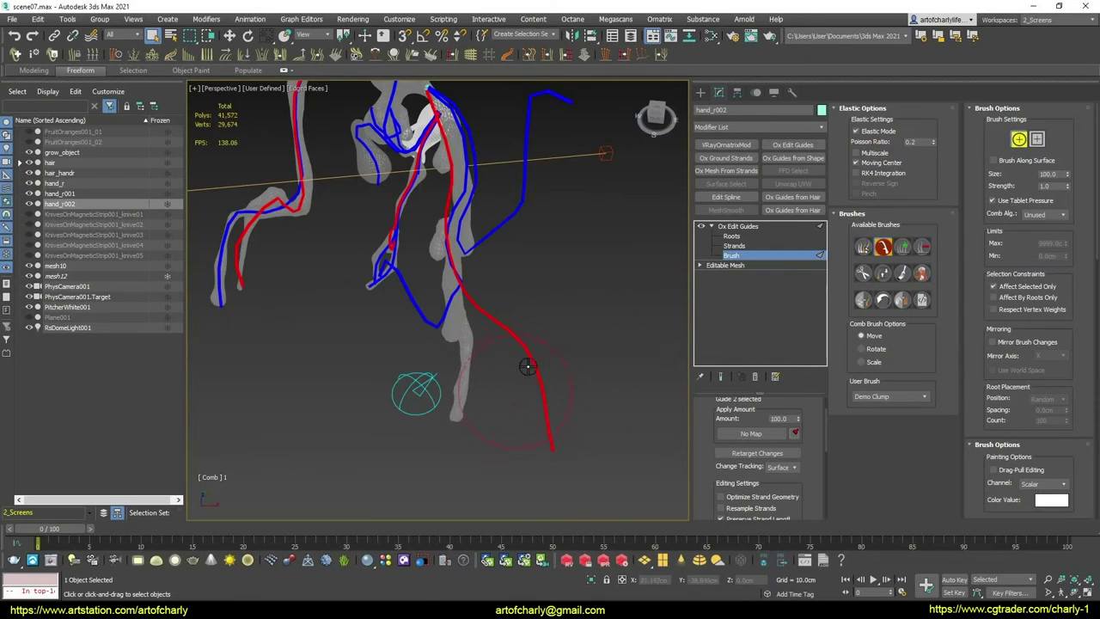
middle_click_drag(525, 363, 621, 298, "alt")
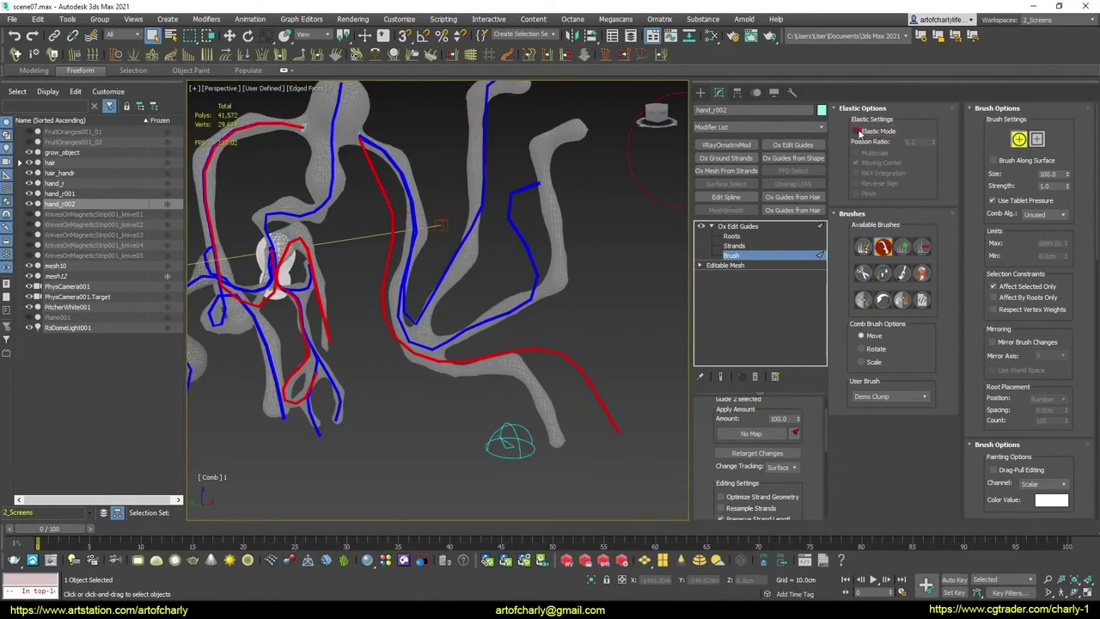
Turn off Elastic Mode and brush the red guide onto the blue guide along the branch
left_click(854, 130)
middle_click_drag(516, 223, 441, 246, "alt")
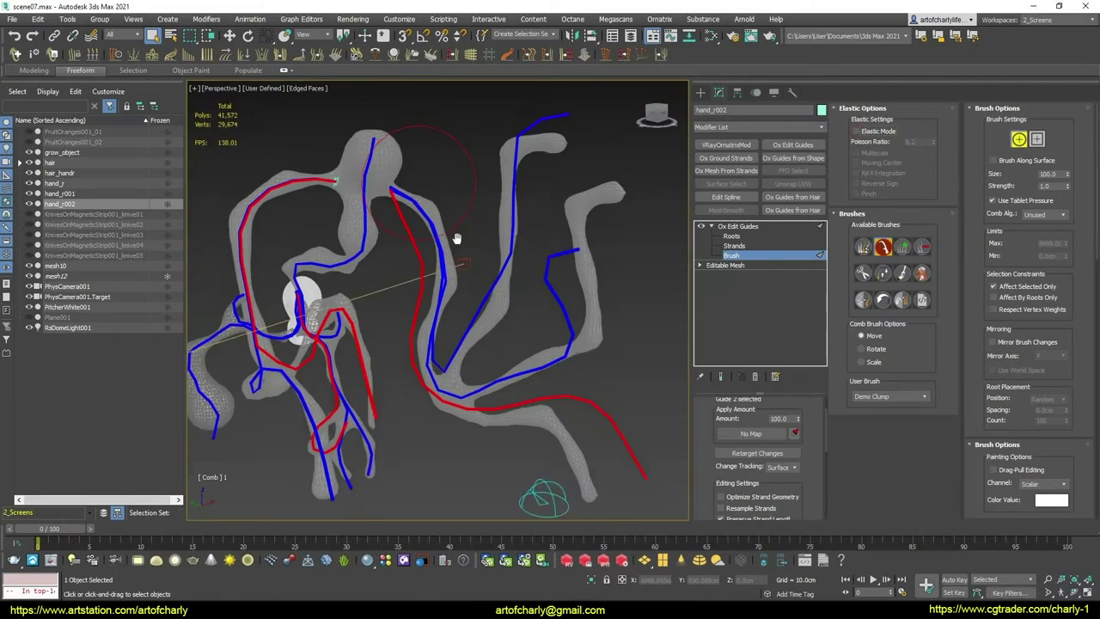
right_click(440, 246)
scroll(422, 267, "up", 3)
scroll(434, 194, "up", 3)
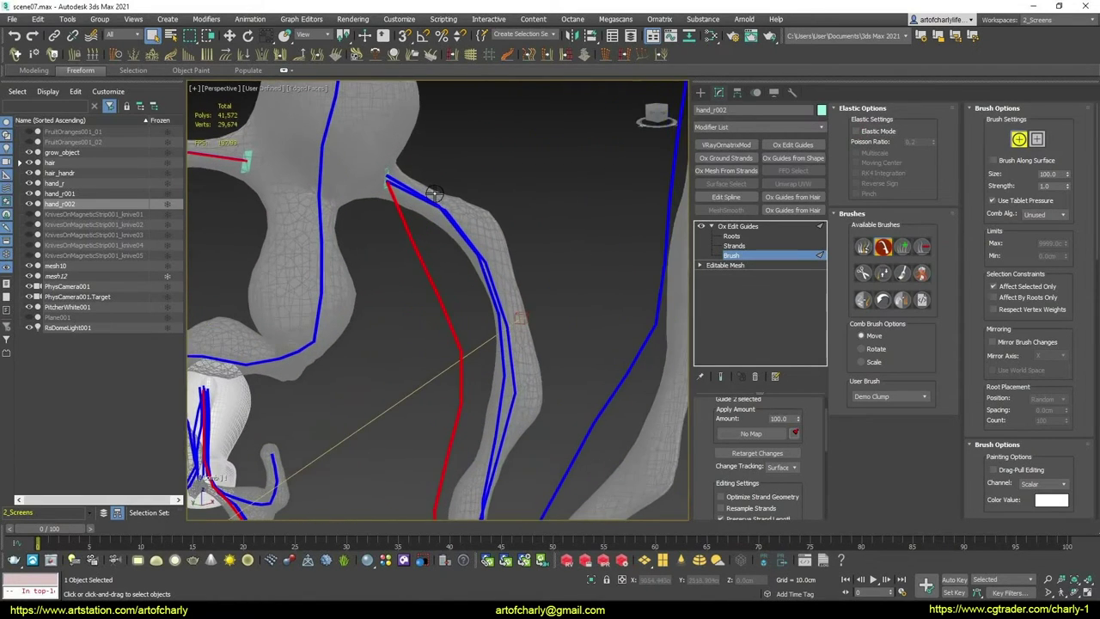
middle_click_drag(464, 237, 421, 228, "alt")
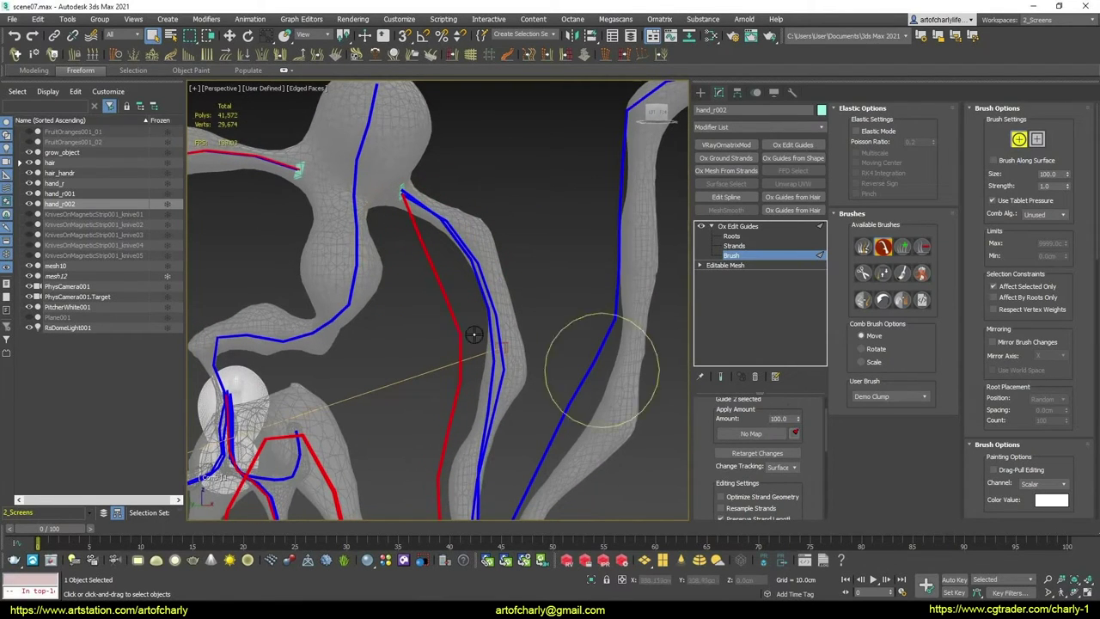
mouse_move(474, 336)
left_mouse_down()
mouse_move(468, 226)
mouse_move(645, 292)
left_mouse_up()
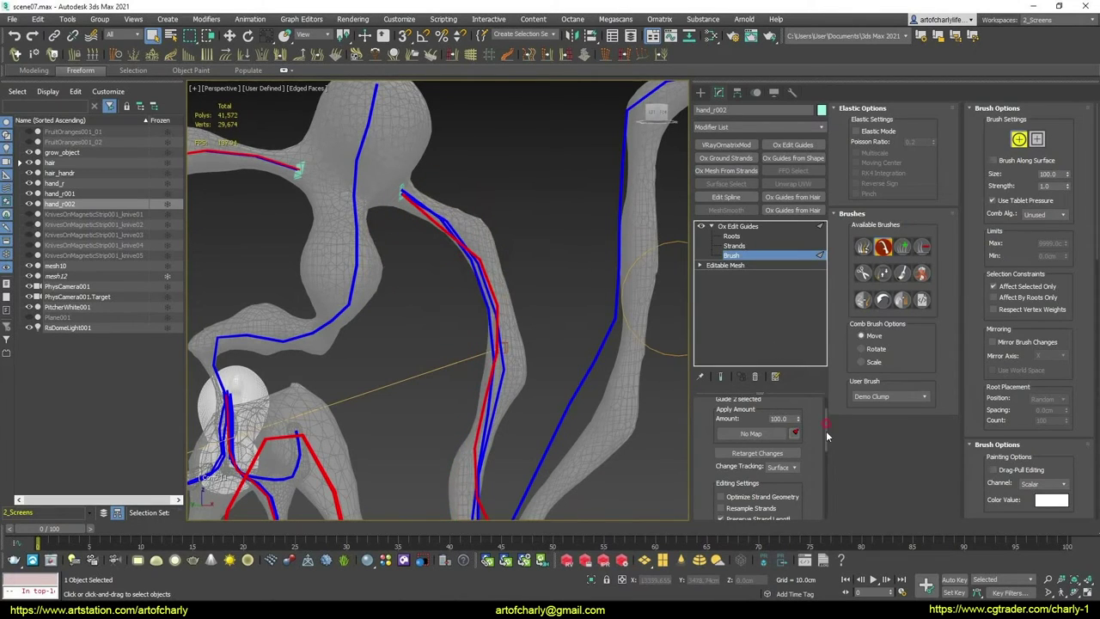
scroll(790, 447, "down", 3)
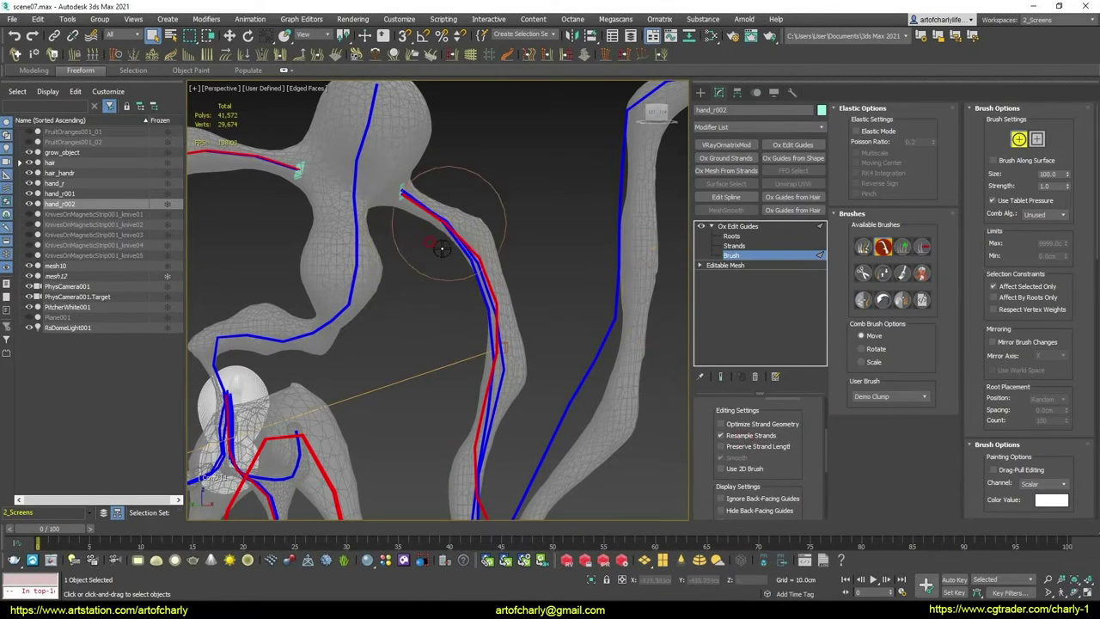
Trim hand_r002's red guide with the GrowShrink brush so it ends at the lower tendril's tip
mouse_move(520, 298)
middle_mouse_down("alt")
mouse_move(486, 252)
mouse_move(433, 398)
mouse_move(554, 330)
mouse_move(540, 344)
middle_mouse_up("alt")
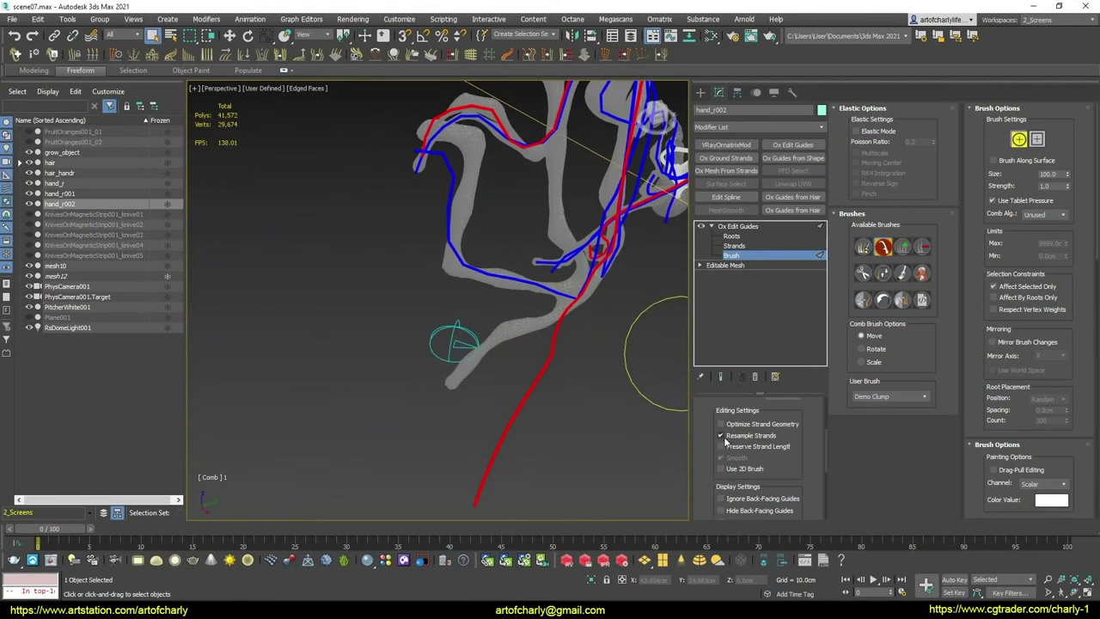
mouse_move(493, 391)
middle_mouse_down("alt")
mouse_move(527, 356)
mouse_move(454, 331)
mouse_move(467, 343)
mouse_move(609, 347)
mouse_move(609, 420)
mouse_move(567, 355)
mouse_move(484, 429)
mouse_move(630, 330)
mouse_move(411, 348)
middle_mouse_up("alt")
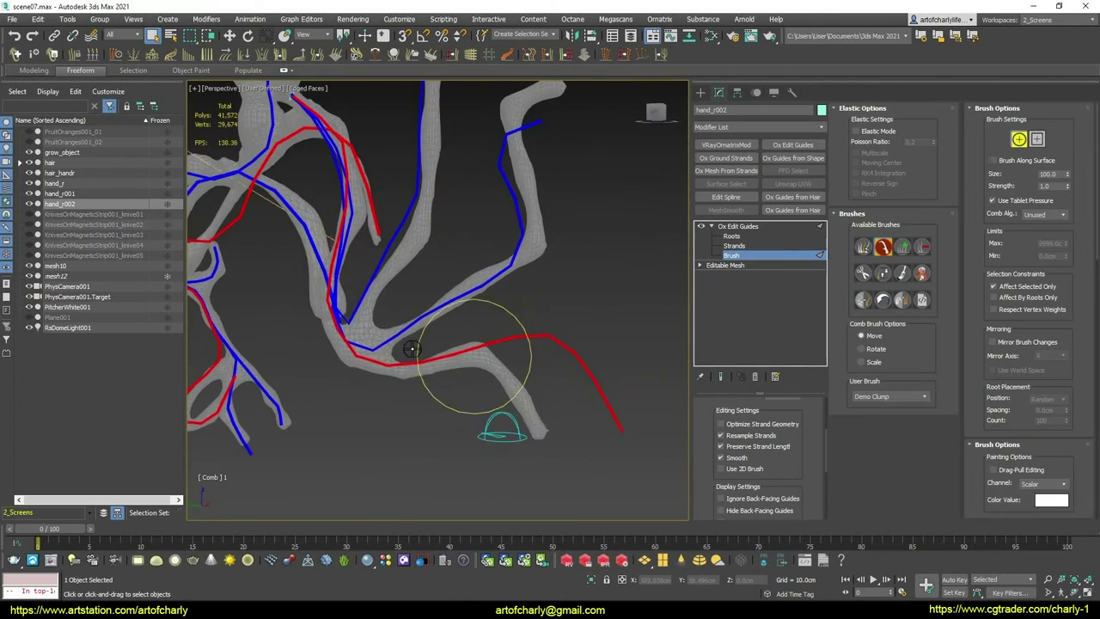
middle_click_drag(520, 349, 503, 324, "alt")
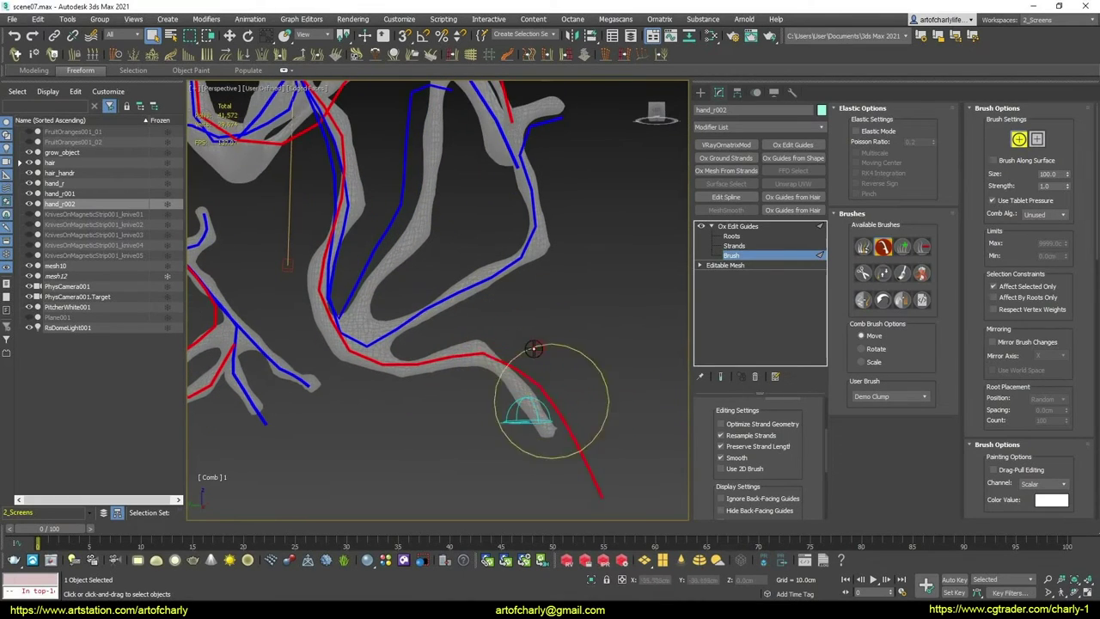
mouse_move(489, 373)
middle_mouse_down("alt")
mouse_move(552, 397)
mouse_move(484, 412)
middle_mouse_up("alt")
mouse_move(454, 473)
middle_mouse_down("alt")
mouse_move(545, 373)
mouse_move(493, 376)
middle_mouse_up("alt")
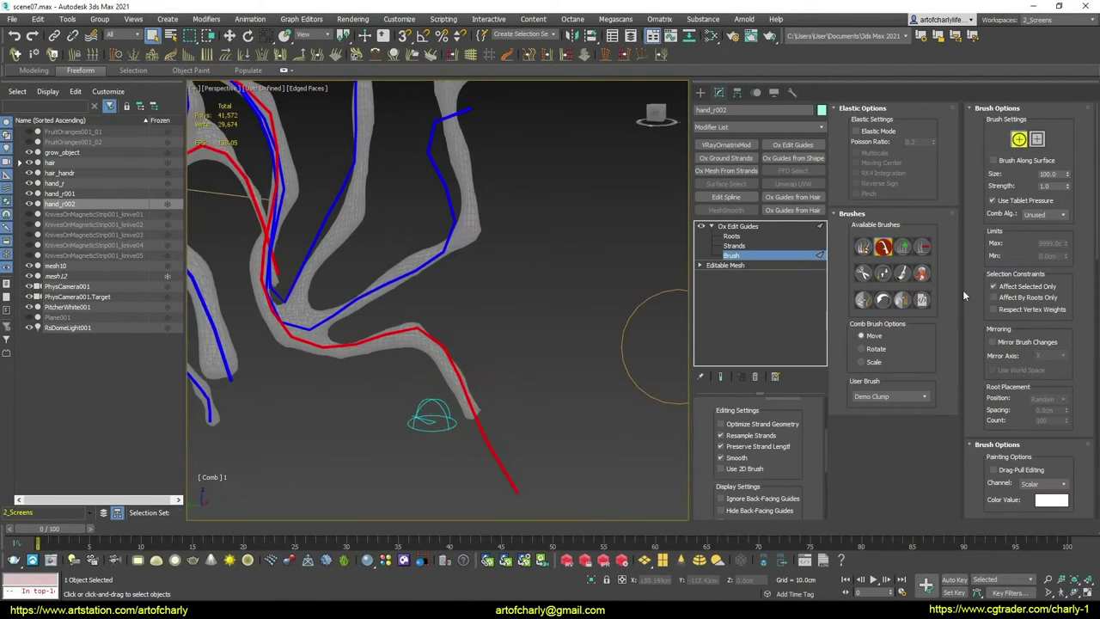
left_click_drag(523, 481, 527, 487)
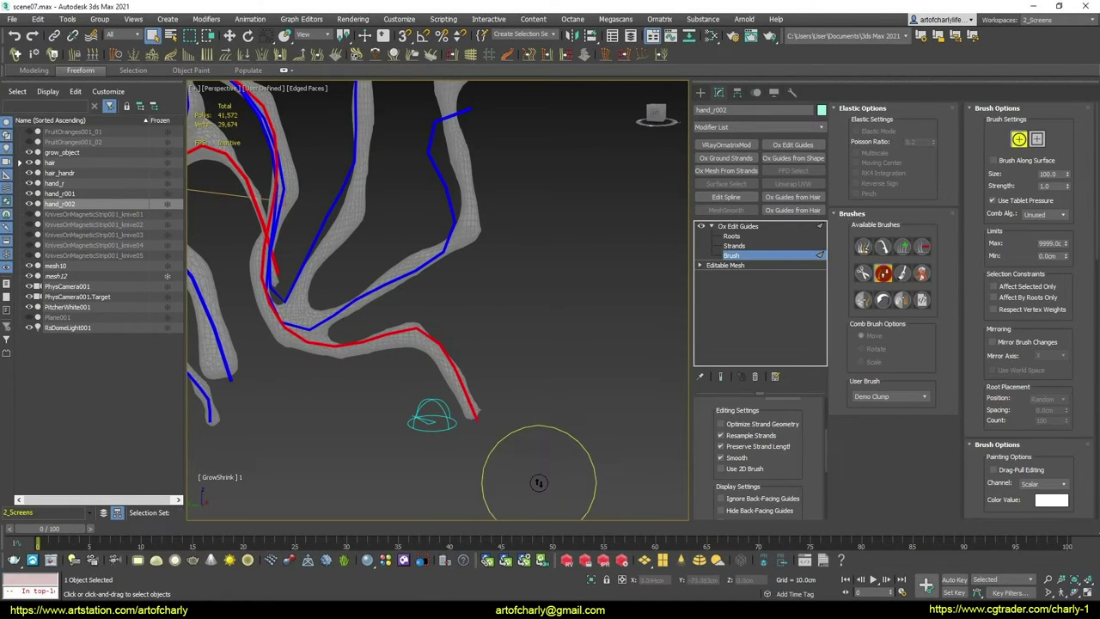
Return to the Comb brush, briefly switching to Roots mode and back to Brush
mouse_move(490, 356)
middle_mouse_down("alt")
mouse_move(504, 336)
mouse_move(421, 358)
mouse_move(481, 353)
mouse_move(504, 329)
middle_mouse_up("alt")
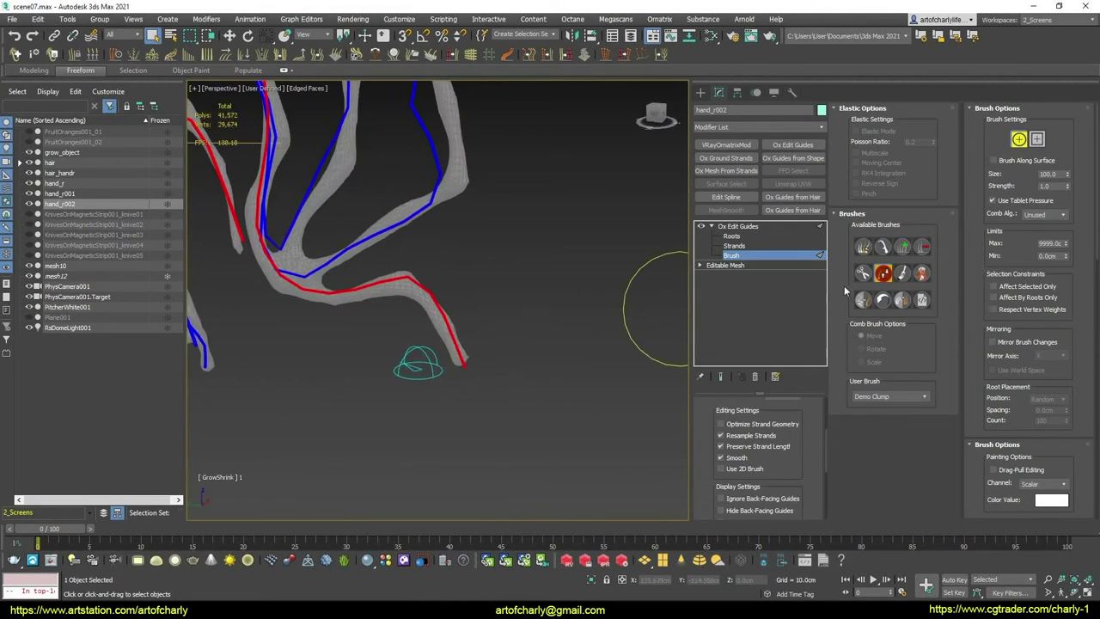
left_click(878, 248)
mouse_move(393, 283)
middle_mouse_down("alt")
mouse_move(450, 307)
mouse_move(417, 319)
mouse_move(446, 331)
mouse_move(459, 387)
mouse_move(429, 356)
mouse_move(404, 353)
mouse_move(481, 401)
middle_mouse_up("alt")
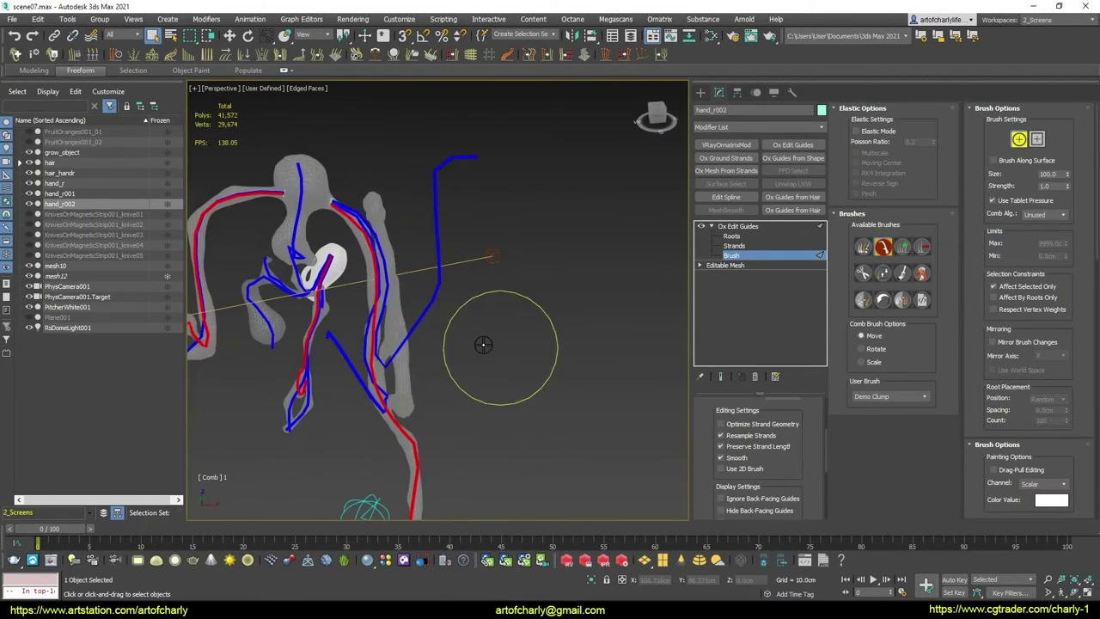
key("1")
left_click(731, 235)
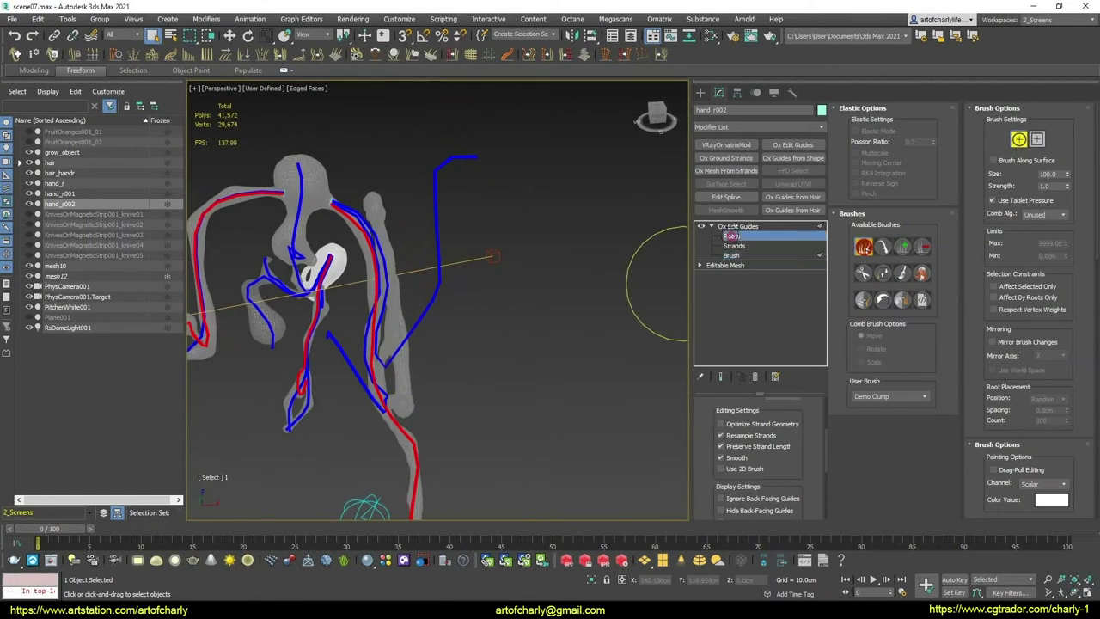
mouse_move(426, 267)
middle_mouse_down("alt")
mouse_move(451, 330)
mouse_move(441, 352)
mouse_move(472, 332)
middle_mouse_up("alt")
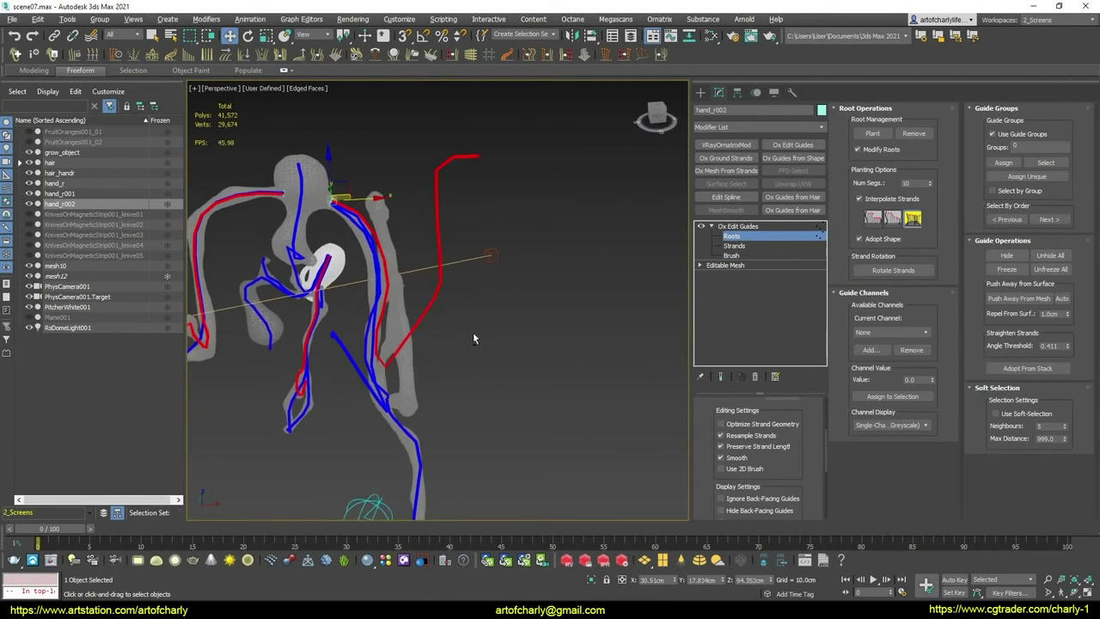
left_click(730, 256)
mouse_move(501, 332)
middle_mouse_down("alt")
mouse_move(429, 402)
mouse_move(516, 361)
mouse_move(428, 345)
mouse_move(447, 373)
mouse_move(472, 332)
mouse_move(466, 392)
mouse_move(483, 395)
mouse_move(476, 326)
mouse_move(496, 312)
middle_mouse_up("alt")
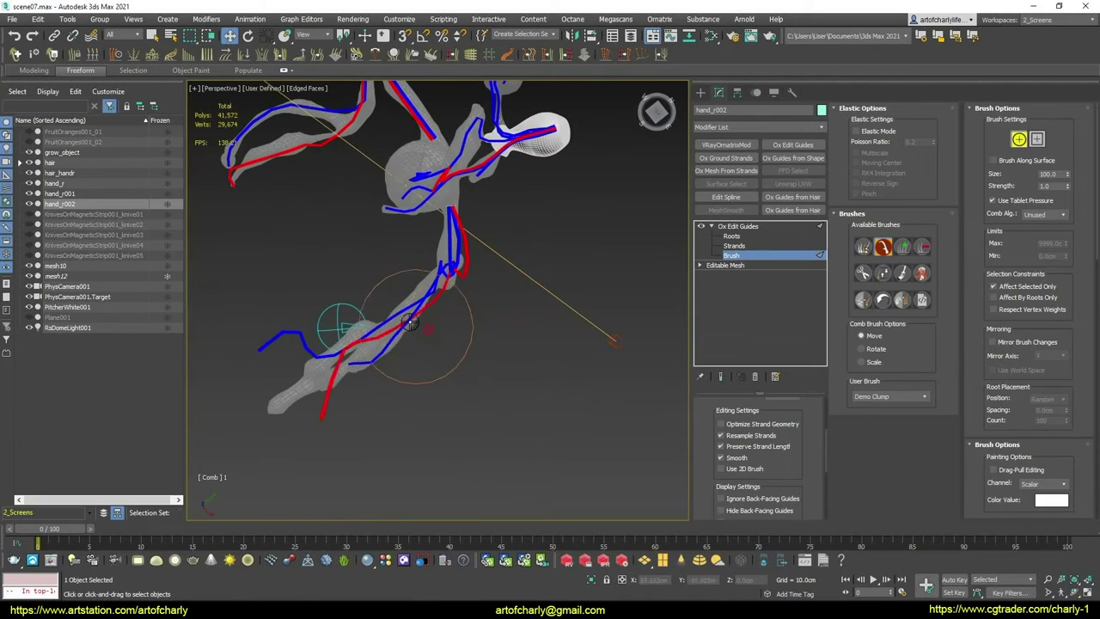
mouse_move(431, 321)
middle_mouse_down("alt")
mouse_move(413, 335)
mouse_move(479, 294)
mouse_move(329, 355)
middle_mouse_up("alt")
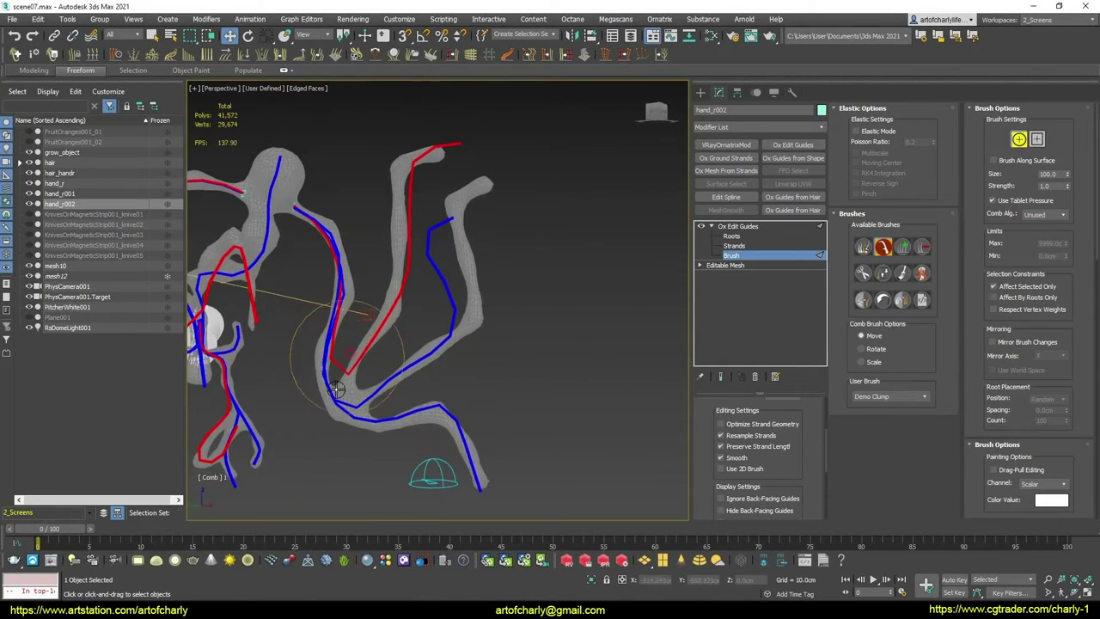
Comb the right-hand red guide down-left so it curves along its upper tendril branch
left_click_drag(336, 389, 338, 378)
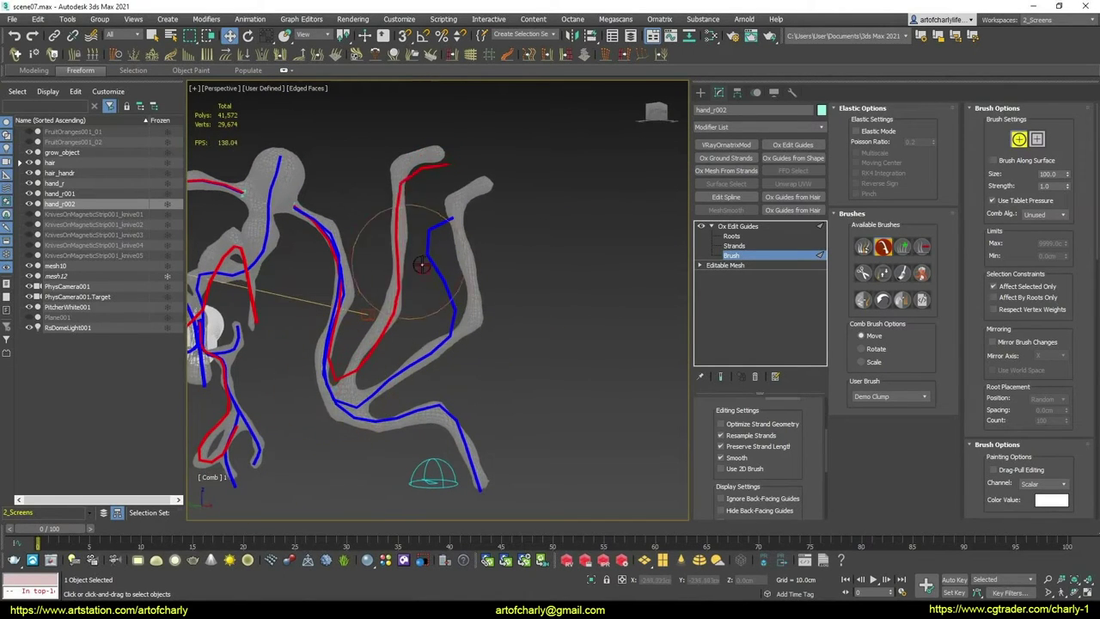
mouse_move(419, 287)
middle_mouse_down("alt")
mouse_move(427, 328)
mouse_move(449, 317)
mouse_move(401, 335)
mouse_move(412, 321)
mouse_move(418, 393)
mouse_move(464, 392)
mouse_move(403, 389)
middle_mouse_up("alt")
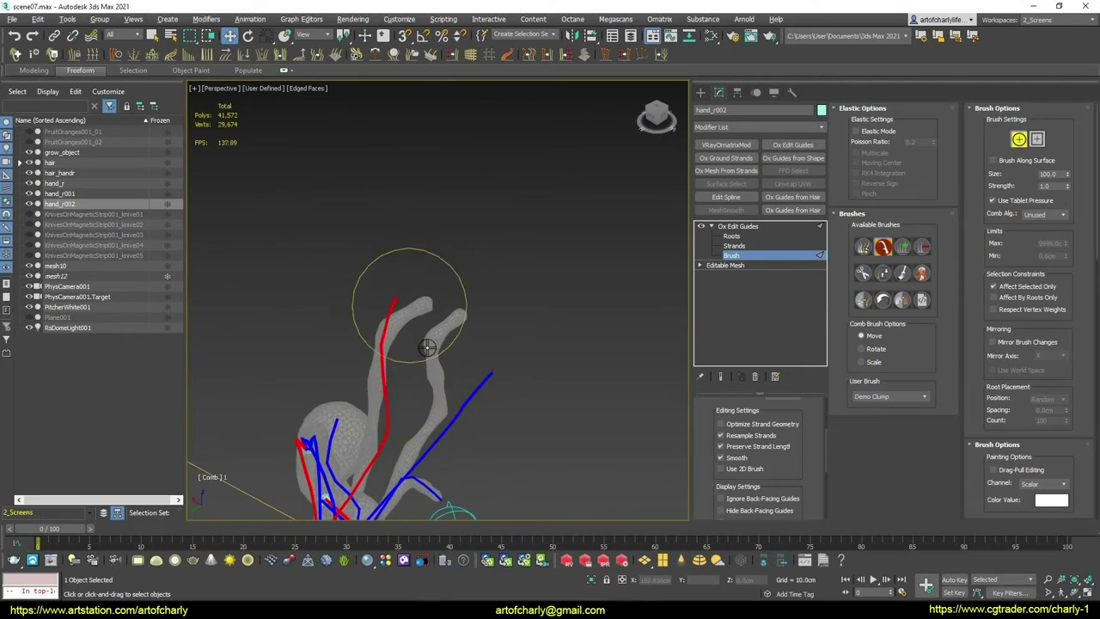
mouse_move(427, 347)
middle_mouse_down("alt")
mouse_move(410, 314)
mouse_move(337, 386)
mouse_move(343, 368)
mouse_move(427, 336)
middle_mouse_up("alt")
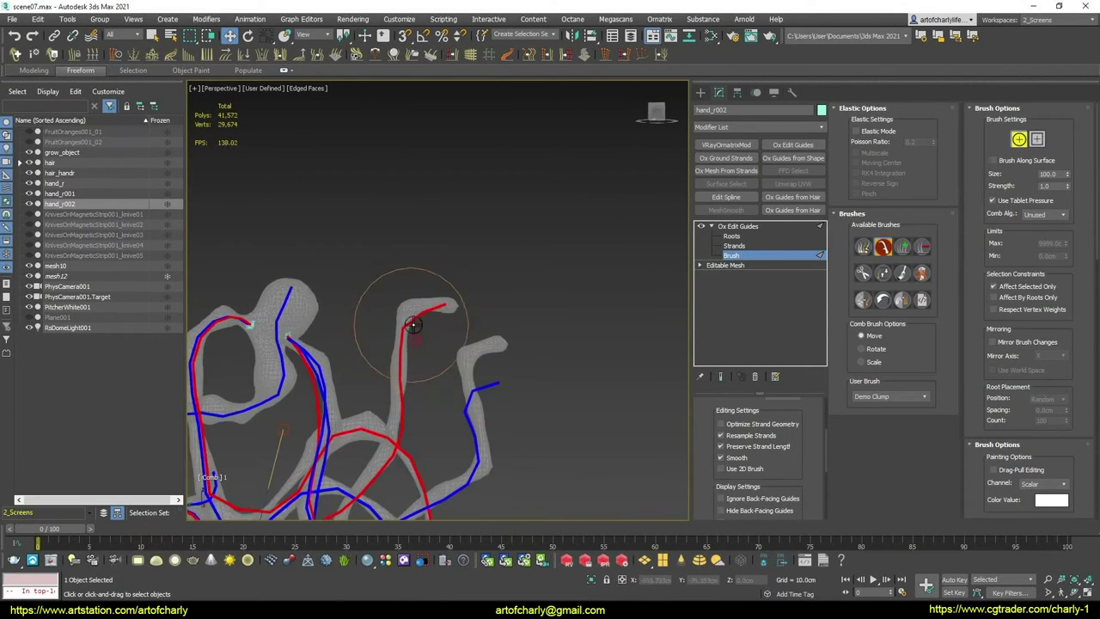
scroll(414, 320, "up", 10)
Shorten the fingertip red guide with GrowShrink, then comb it along the tendril's top
scroll(415, 320, "down", 3)
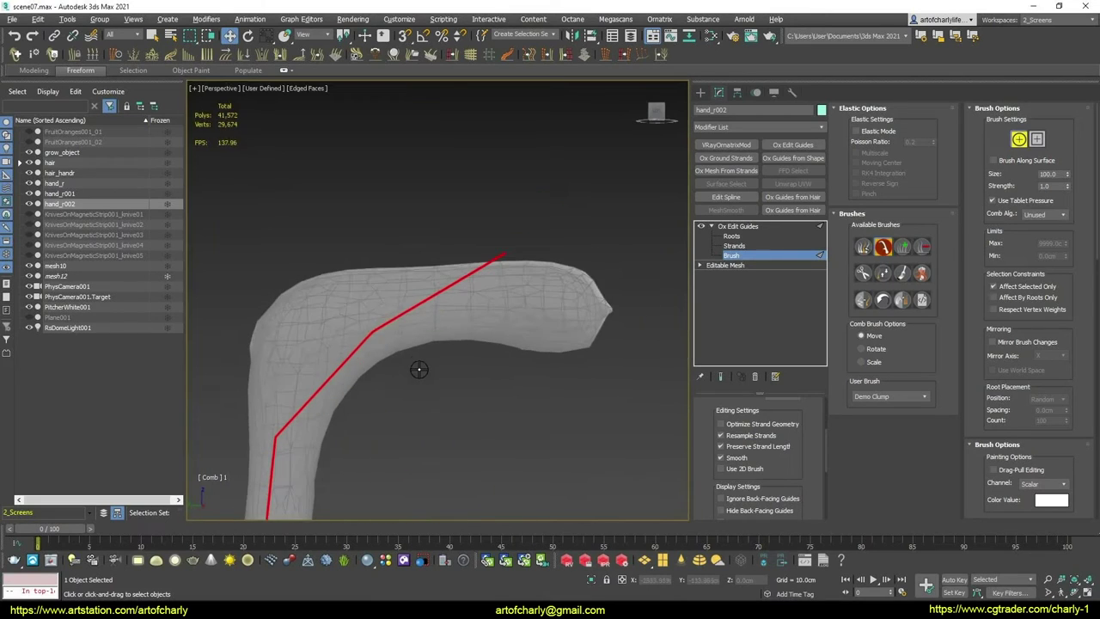
scroll(415, 320, "down", 2)
middle_click_drag(417, 367, 410, 336)
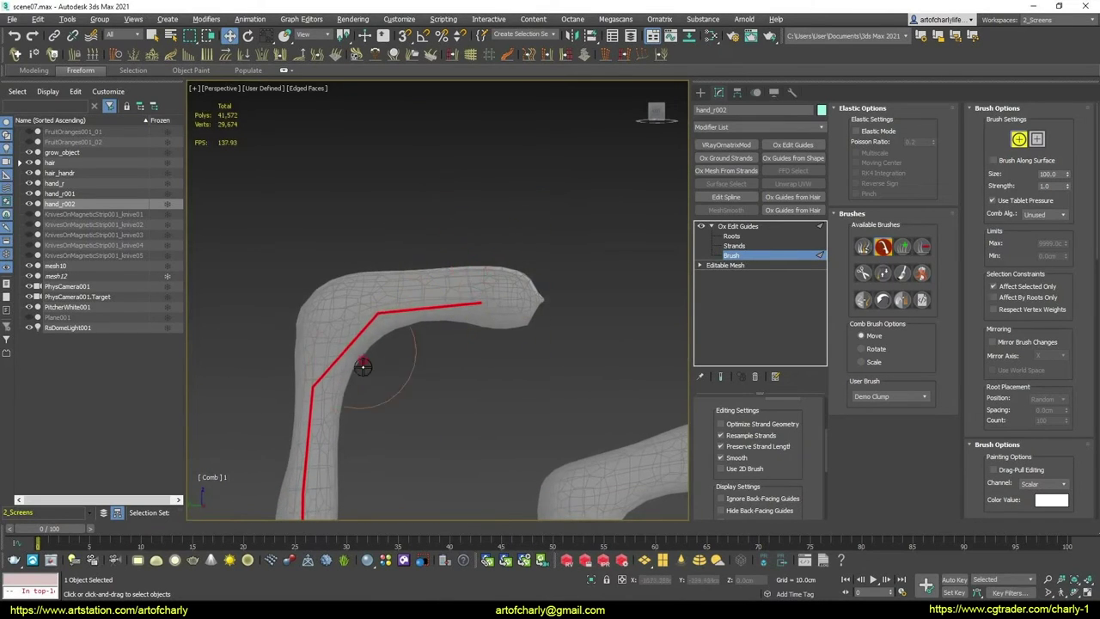
left_click(882, 273)
left_click_drag(469, 320, 478, 327)
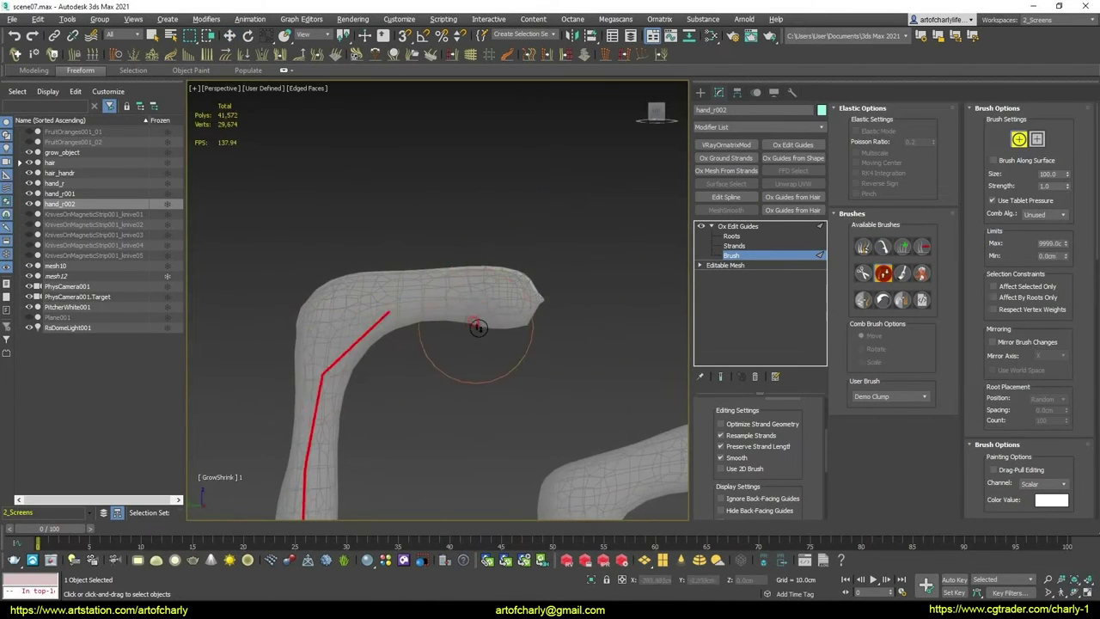
left_click(882, 246)
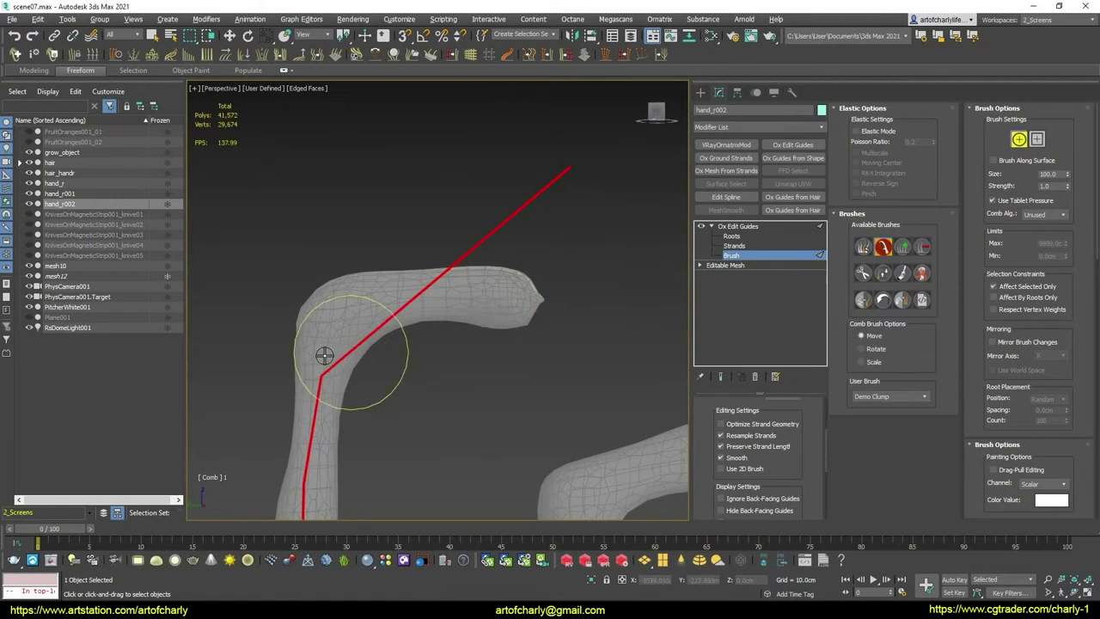
mouse_move(319, 356)
left_mouse_down()
mouse_move(363, 344)
mouse_move(371, 326)
mouse_move(504, 238)
mouse_move(552, 282)
left_mouse_up()
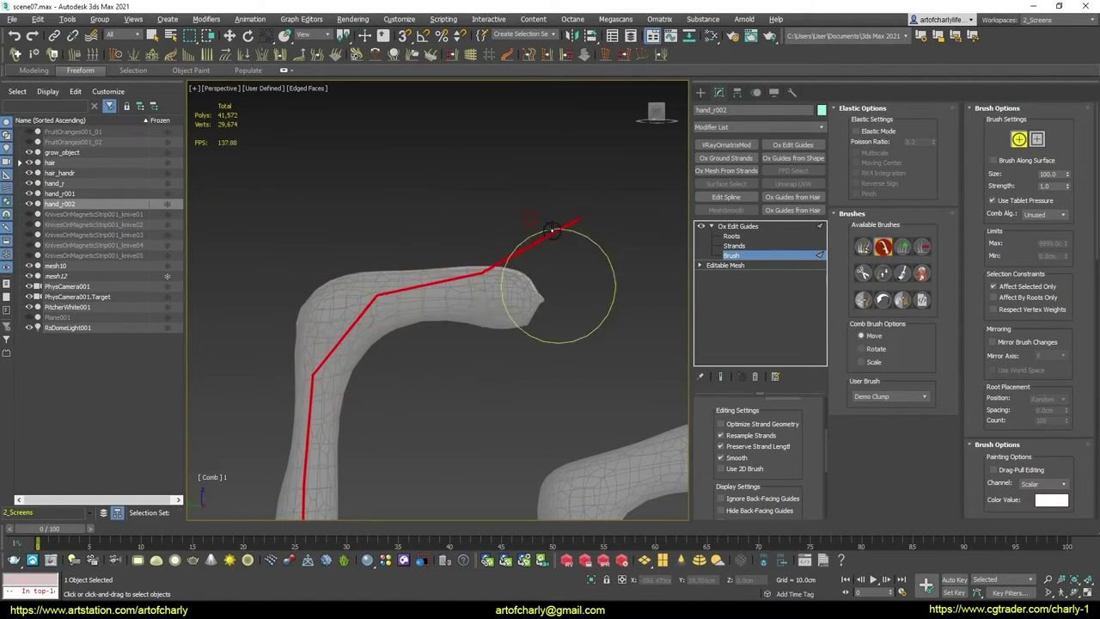
middle_click_drag(553, 283, 568, 292)
Turn off Preserve Strand Length and comb another red guide down against its tendril
middle_click_drag(484, 277, 422, 318)
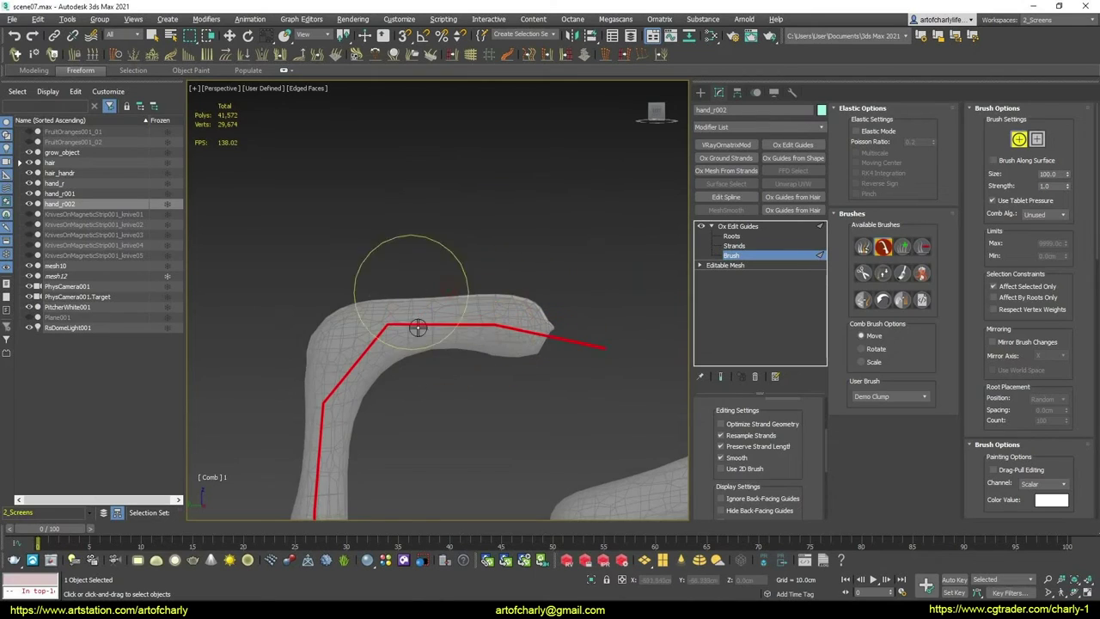
scroll(421, 319, "down", 4)
mouse_move(452, 437)
middle_mouse_down("alt")
mouse_move(449, 344)
mouse_move(481, 344)
mouse_move(446, 361)
middle_mouse_up("alt")
scroll(458, 365, "up", 5)
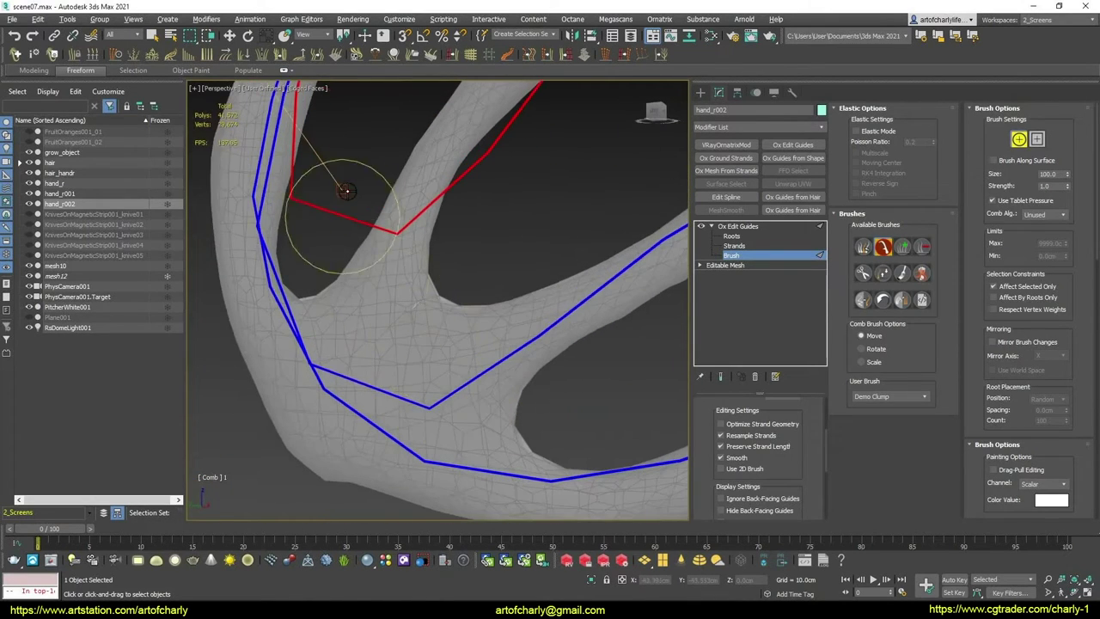
mouse_move(756, 446)
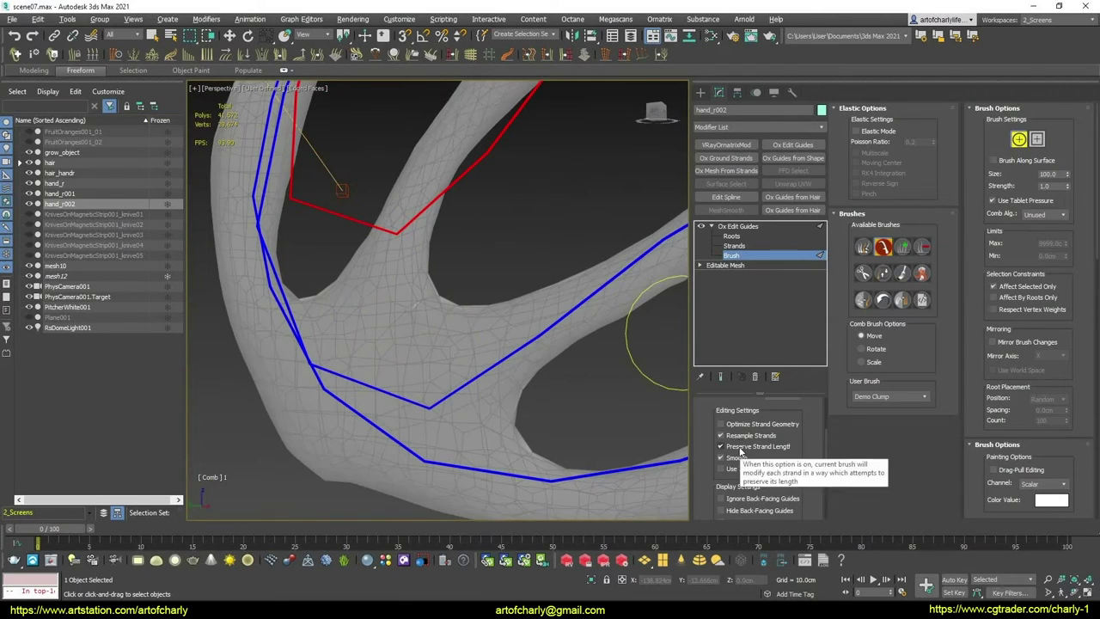
left_click(741, 449)
left_click_drag(319, 209, 309, 221)
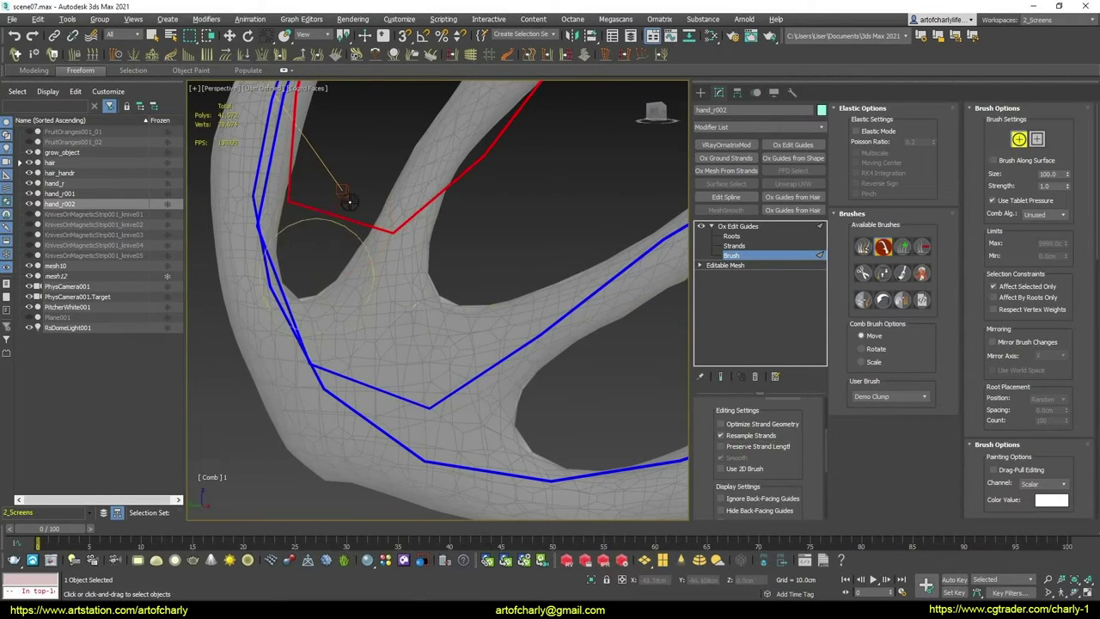
left_click_drag(318, 270, 322, 231)
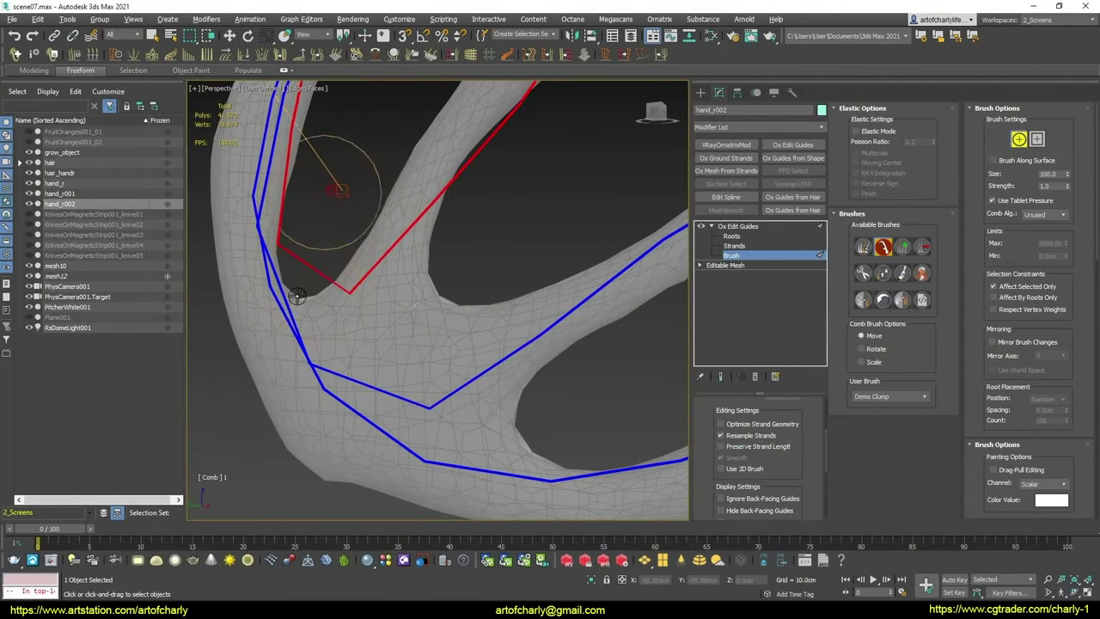
mouse_move(332, 176)
left_mouse_down()
mouse_move(306, 265)
mouse_move(358, 258)
left_mouse_up()
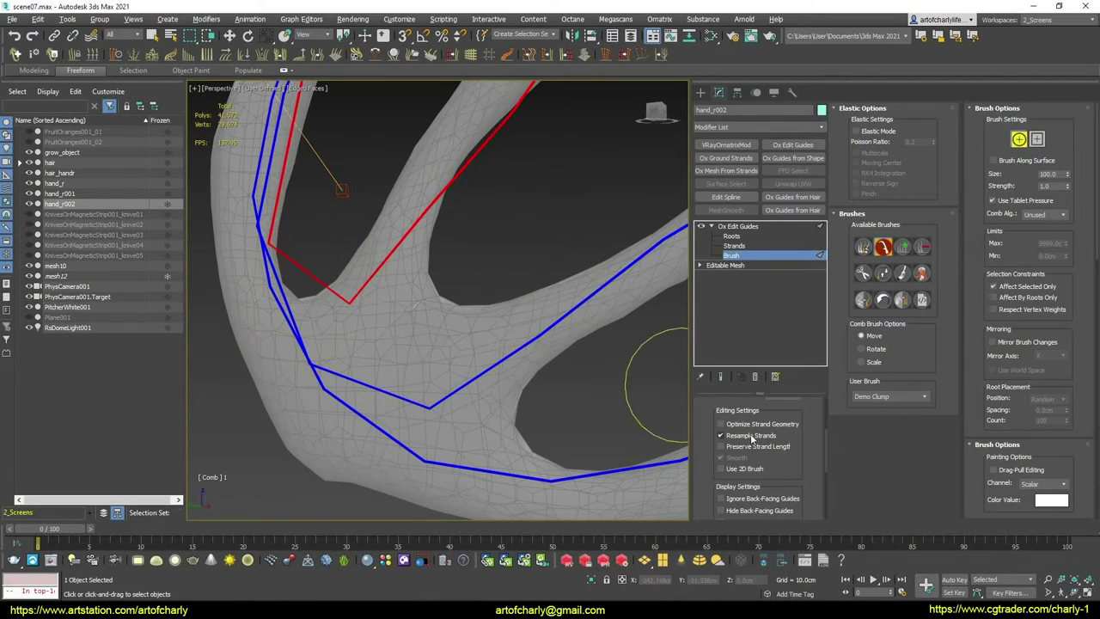
Toggle Roots and Move, return to Brush, and pull the rightmost red guide's tip up its tendril
scroll(438, 301, "down", 10)
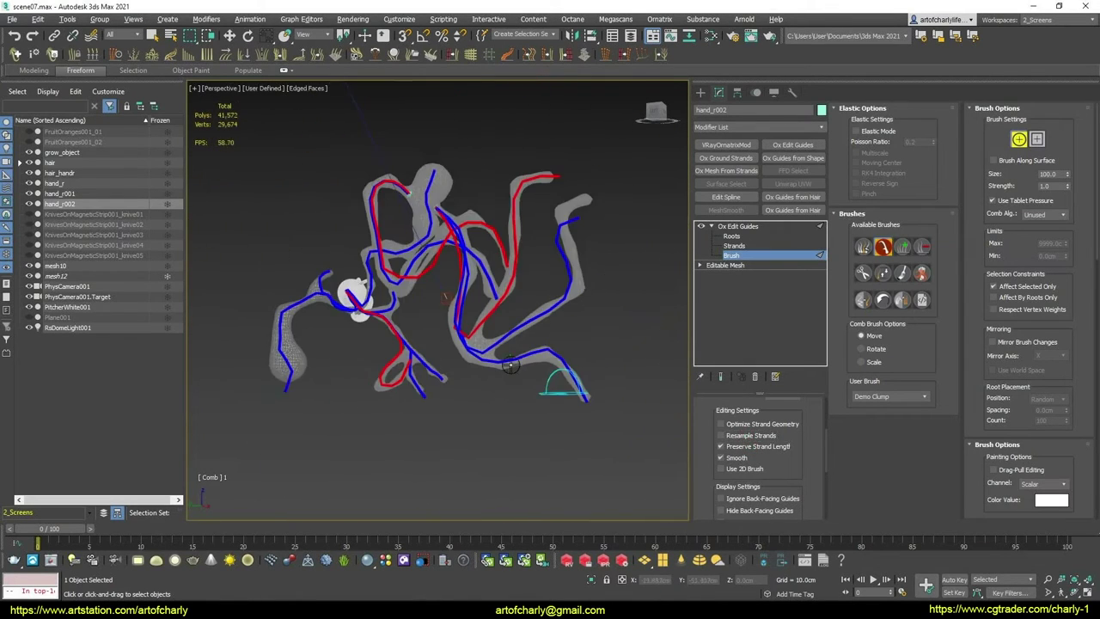
mouse_move(481, 361)
middle_mouse_down("alt")
mouse_move(560, 394)
mouse_move(585, 291)
middle_mouse_up("alt")
scroll(515, 391, "up", 5)
left_click(731, 235)
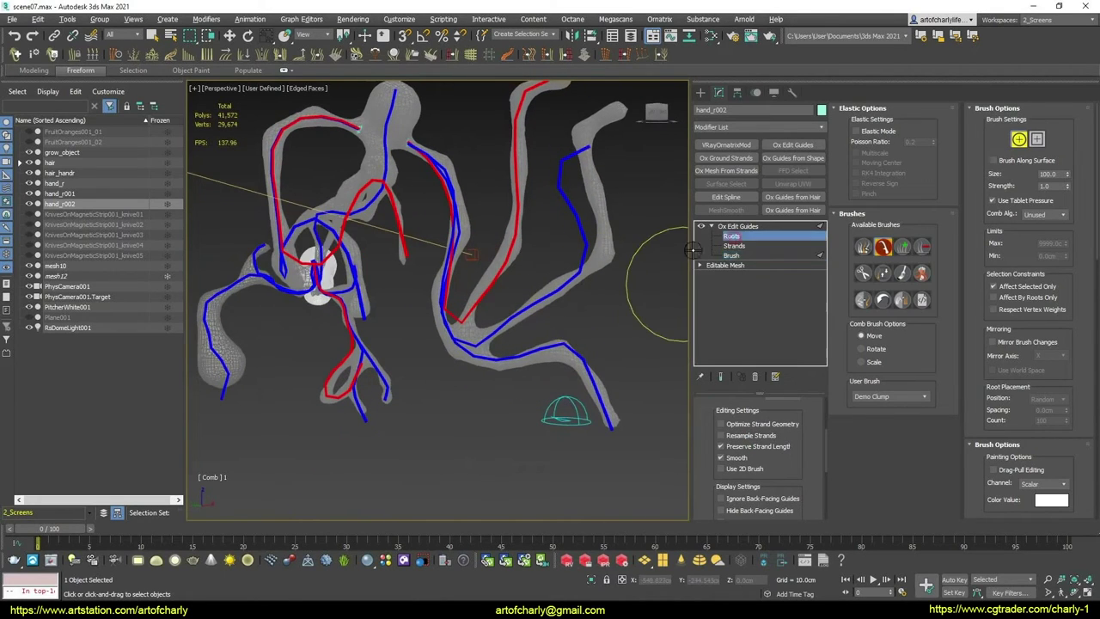
key("w")
mouse_move(594, 295)
middle_mouse_down("alt")
mouse_move(585, 328)
mouse_move(601, 318)
mouse_move(552, 344)
mouse_move(536, 266)
middle_mouse_up("alt")
left_click(731, 255)
mouse_move(491, 191)
middle_mouse_down("alt")
mouse_move(503, 209)
mouse_move(481, 211)
mouse_move(527, 245)
middle_mouse_up("alt")
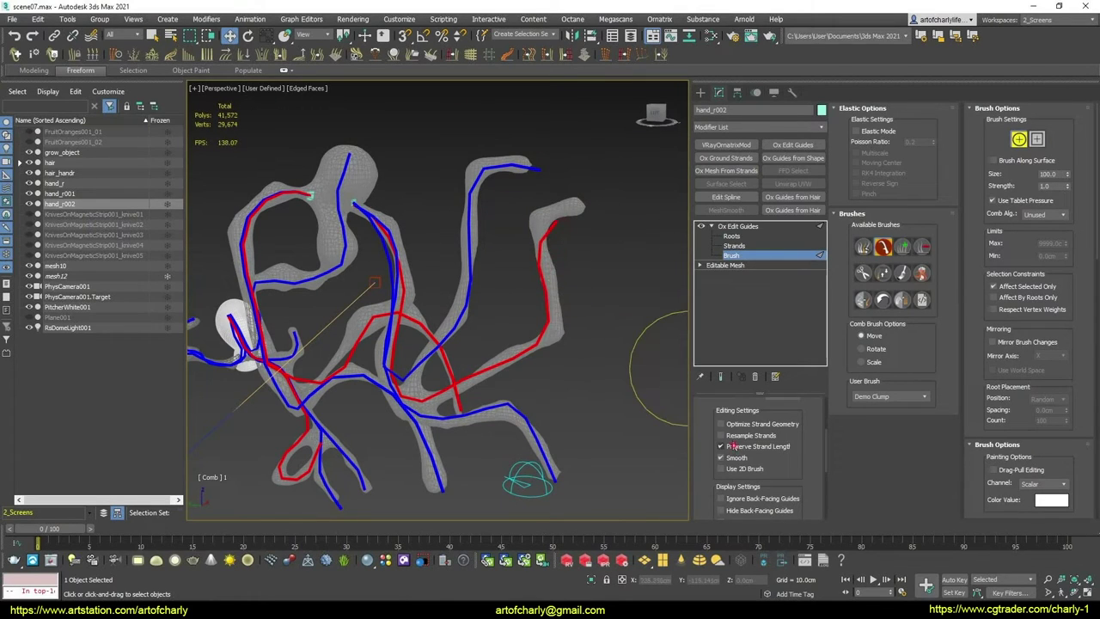
mouse_move(544, 235)
left_mouse_down()
mouse_move(551, 213)
mouse_move(585, 211)
left_mouse_up()
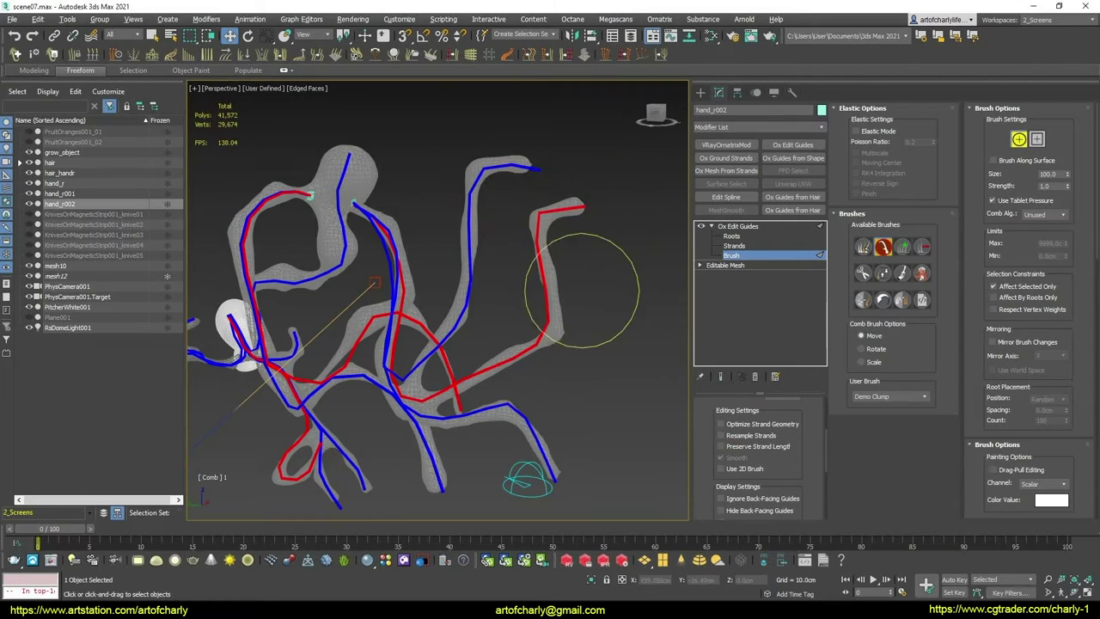
Review the combed guides and exit brushing to the Ox Edit Guides top level
mouse_move(576, 316)
middle_mouse_down("alt")
mouse_move(576, 332)
mouse_move(553, 331)
mouse_move(581, 297)
middle_mouse_up("alt")
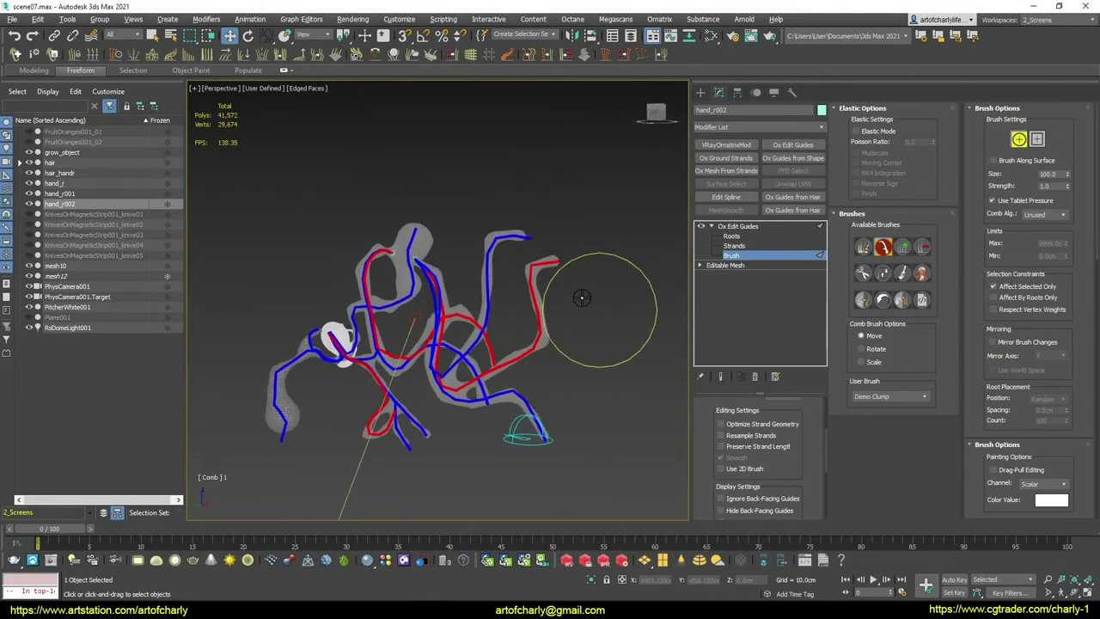
scroll(564, 270, "up", 5)
scroll(576, 269, "up", 3)
scroll(529, 287, "down", 4)
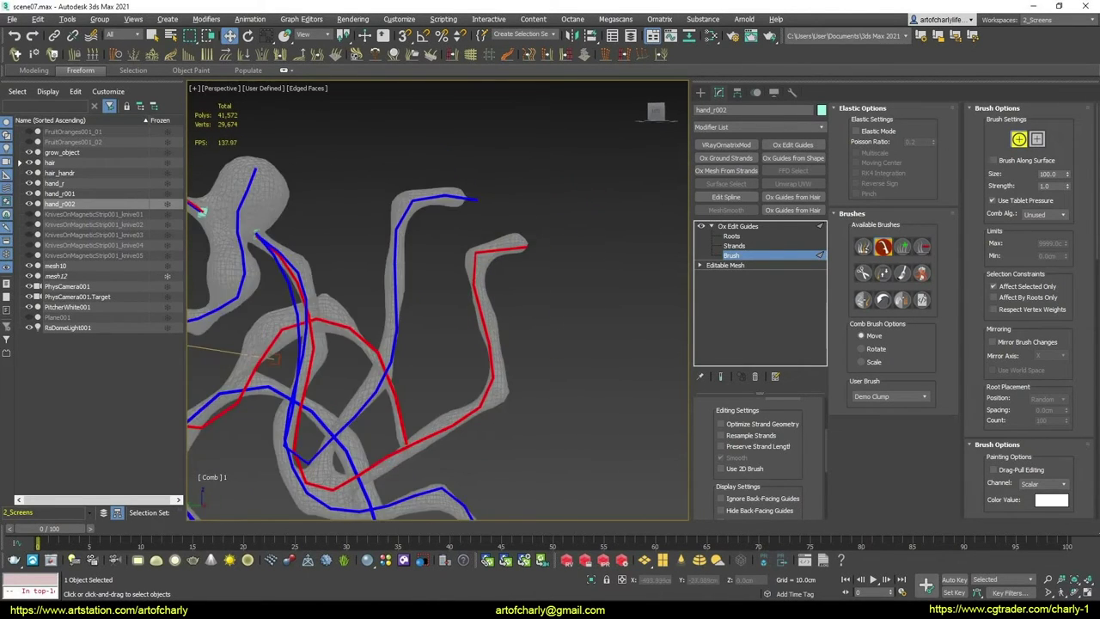
scroll(522, 294, "down", 3)
mouse_move(522, 294)
middle_mouse_down("alt")
mouse_move(503, 283)
mouse_move(507, 292)
middle_mouse_up("alt")
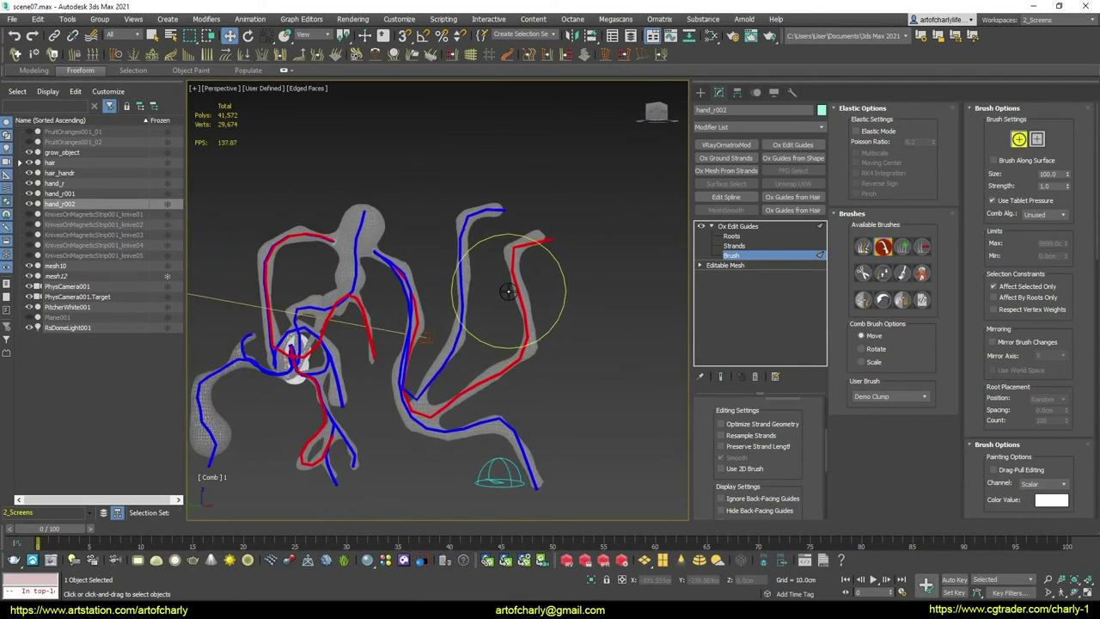
left_click(747, 226)
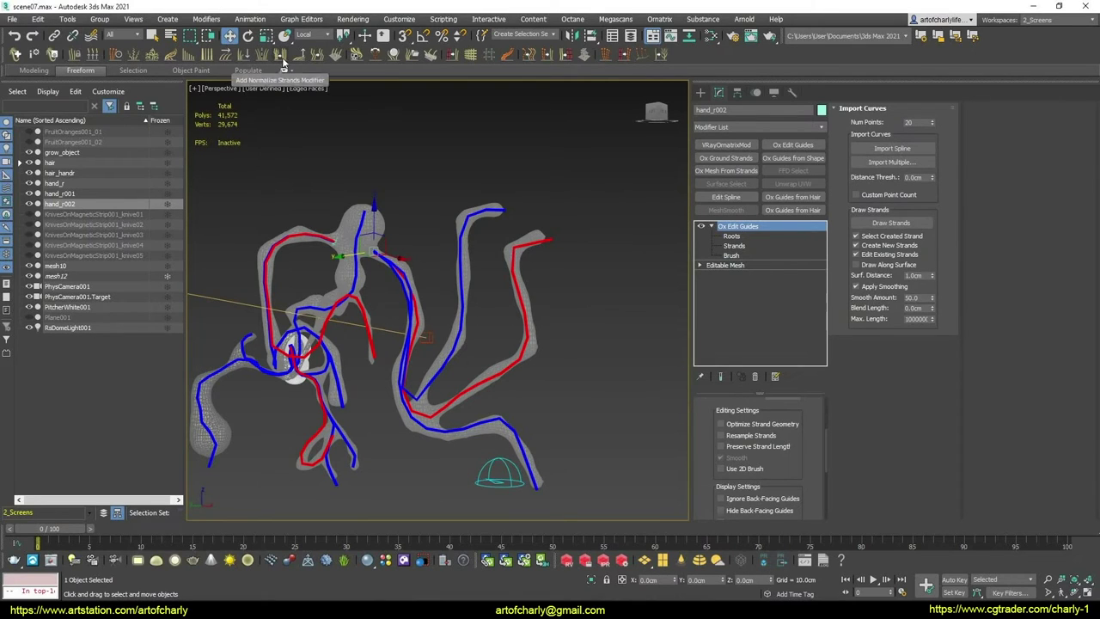
Add Ox Strand Detail to hand_r002, raise viewport segments to about 60, and set smoothing points to 16
left_click(316, 57)
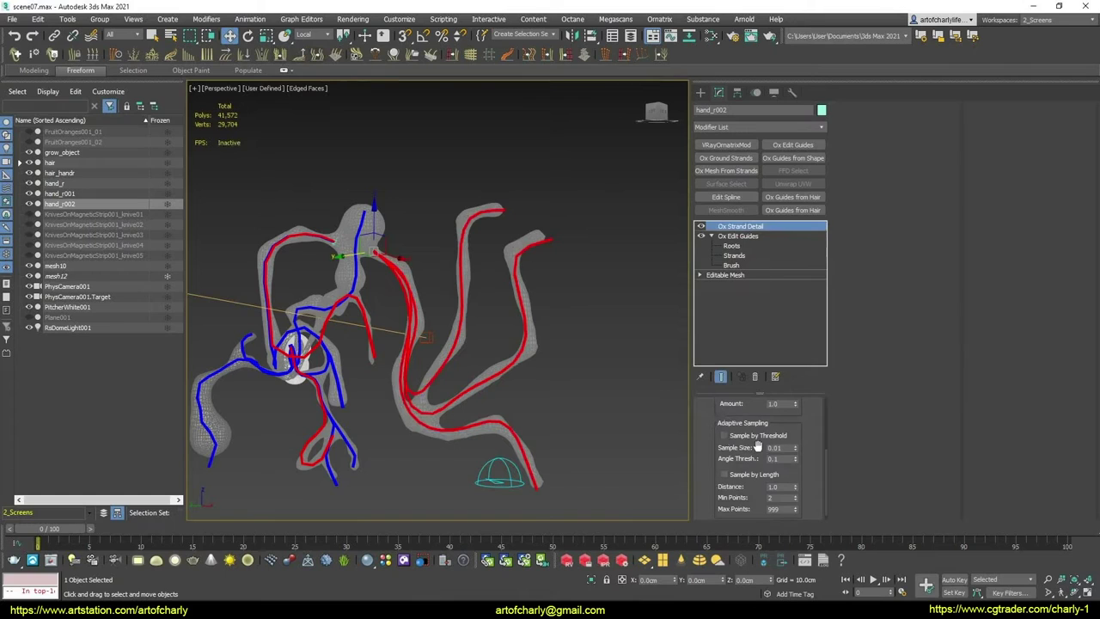
left_click_drag(754, 421, 757, 524)
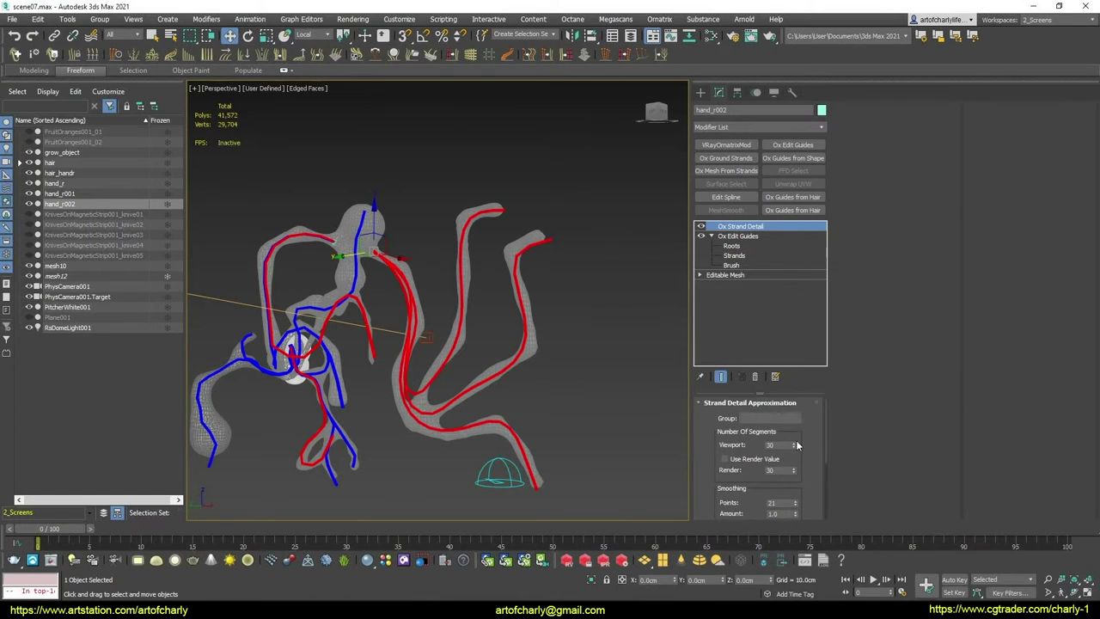
left_click_drag(794, 445, 794, 419)
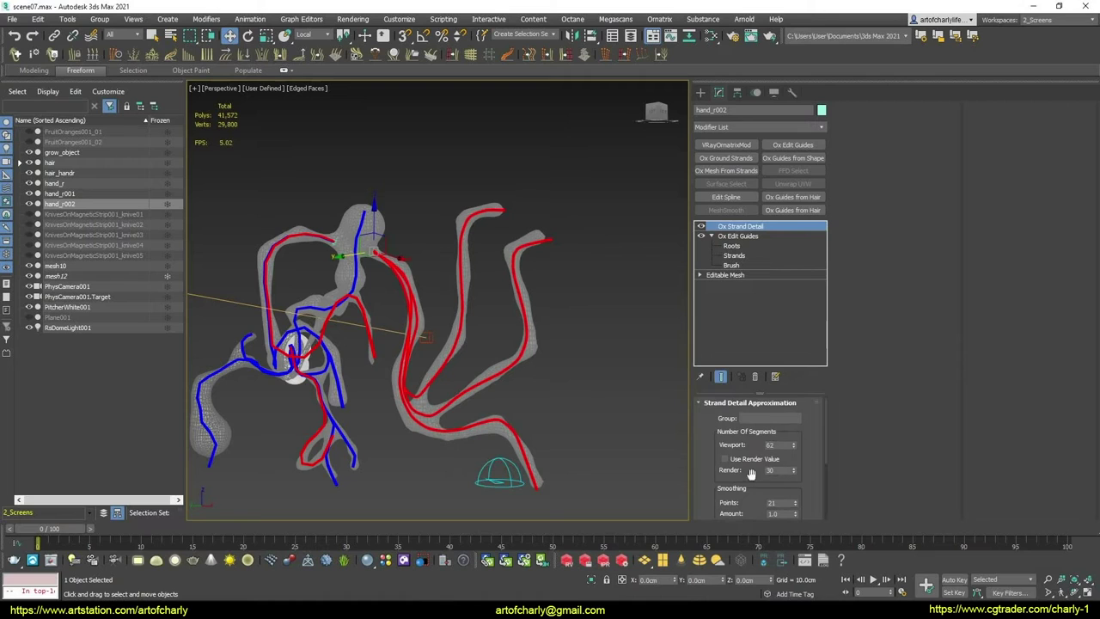
scroll(751, 473, "down", 2)
scroll(744, 438, "down", 2)
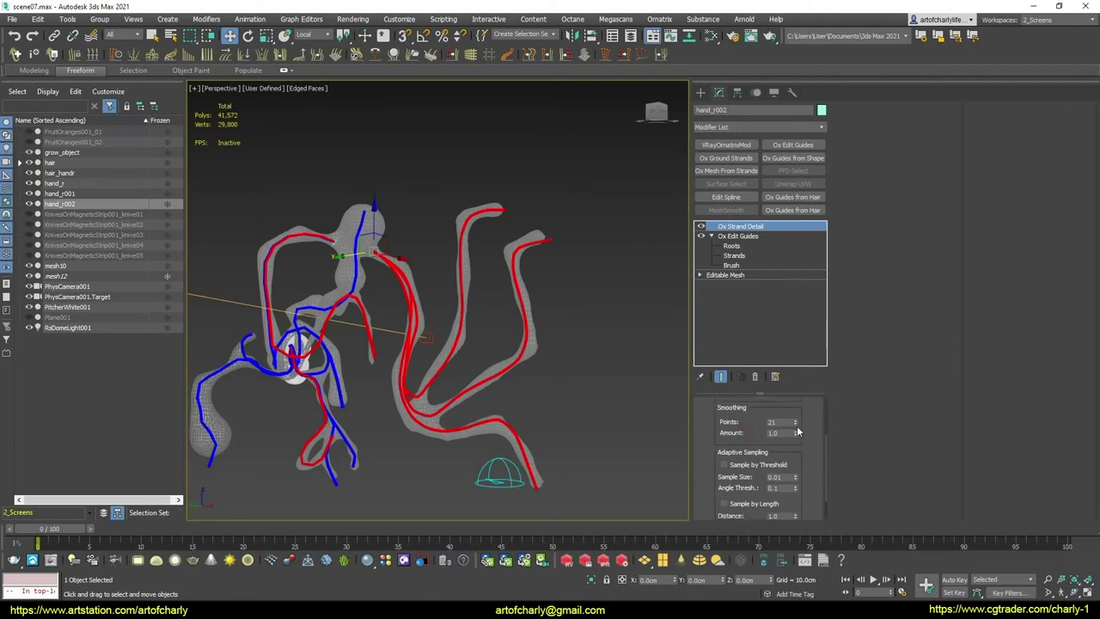
left_click_drag(797, 401, 798, 423)
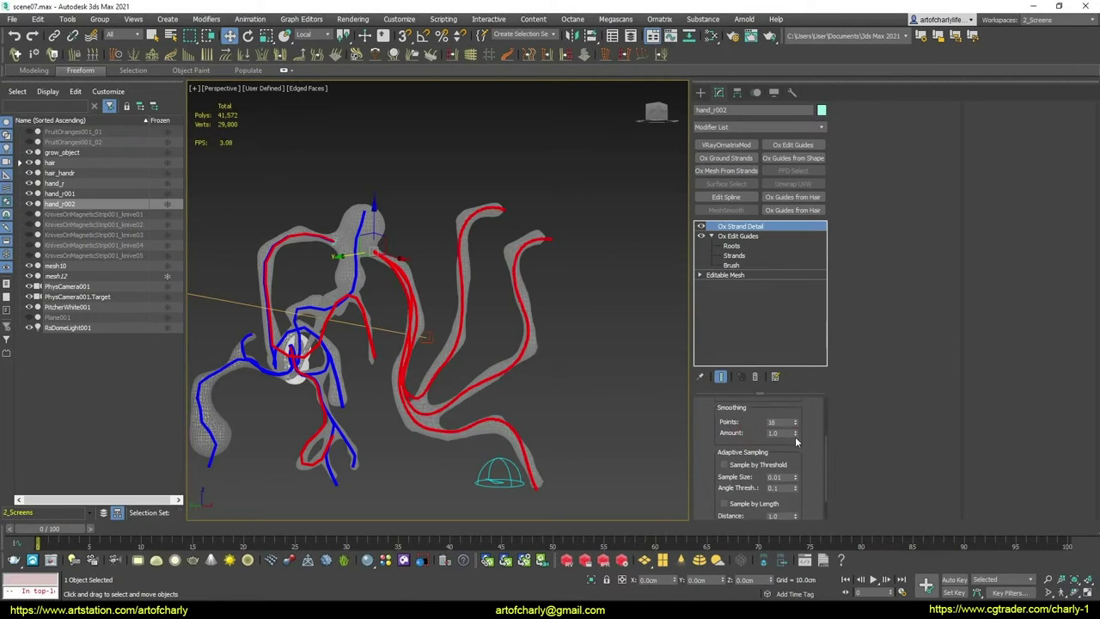
mouse_move(506, 333)
middle_mouse_down("alt")
mouse_move(498, 307)
mouse_move(386, 314)
mouse_move(304, 301)
mouse_move(343, 318)
mouse_move(458, 325)
mouse_move(405, 328)
middle_mouse_up("alt")
scroll(405, 327, "up", 3)
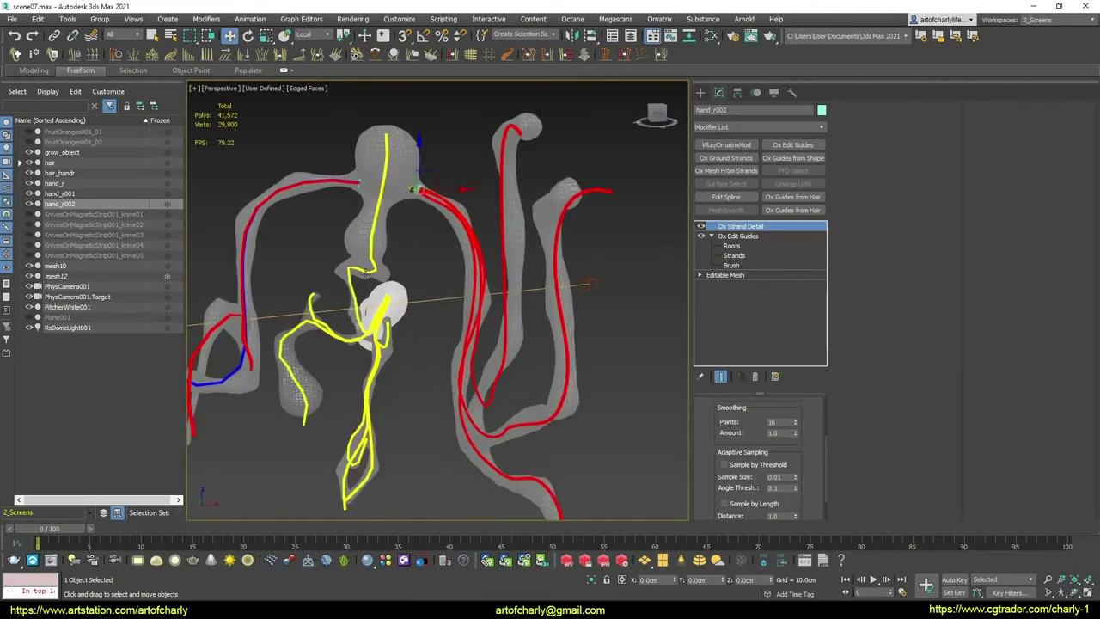
scroll(405, 328, "up", 2)
Copy hand_r002's Ox Strand Detail modifier and paste it above hair_handr's Ox Edit Guides
right_click(748, 225)
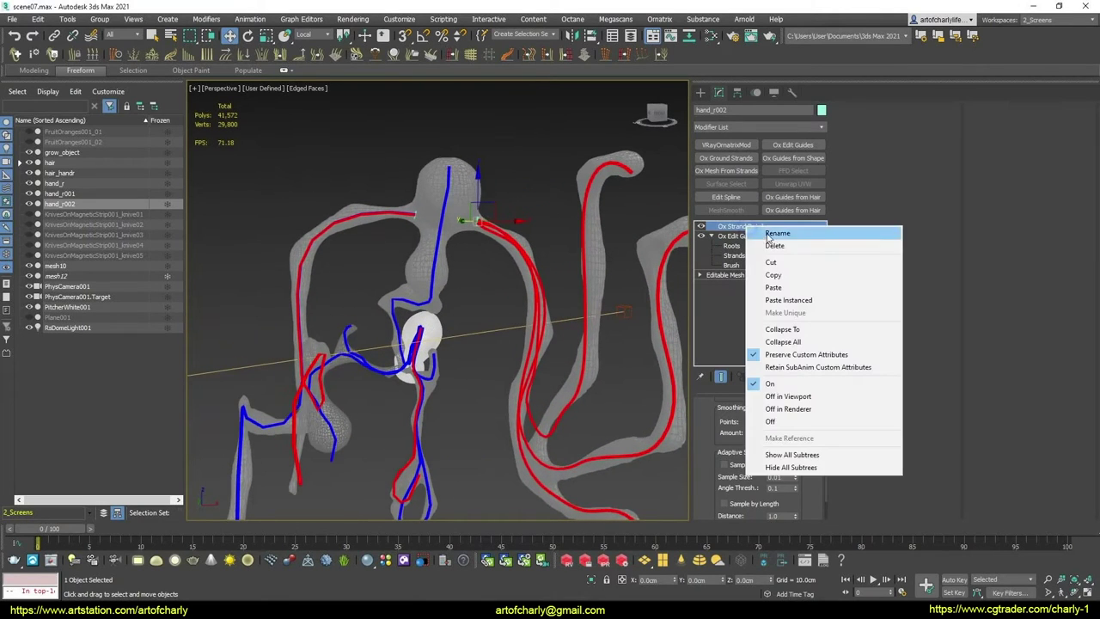
left_click(784, 277)
middle_click_drag(467, 248, 420, 232, "alt")
left_click(420, 228)
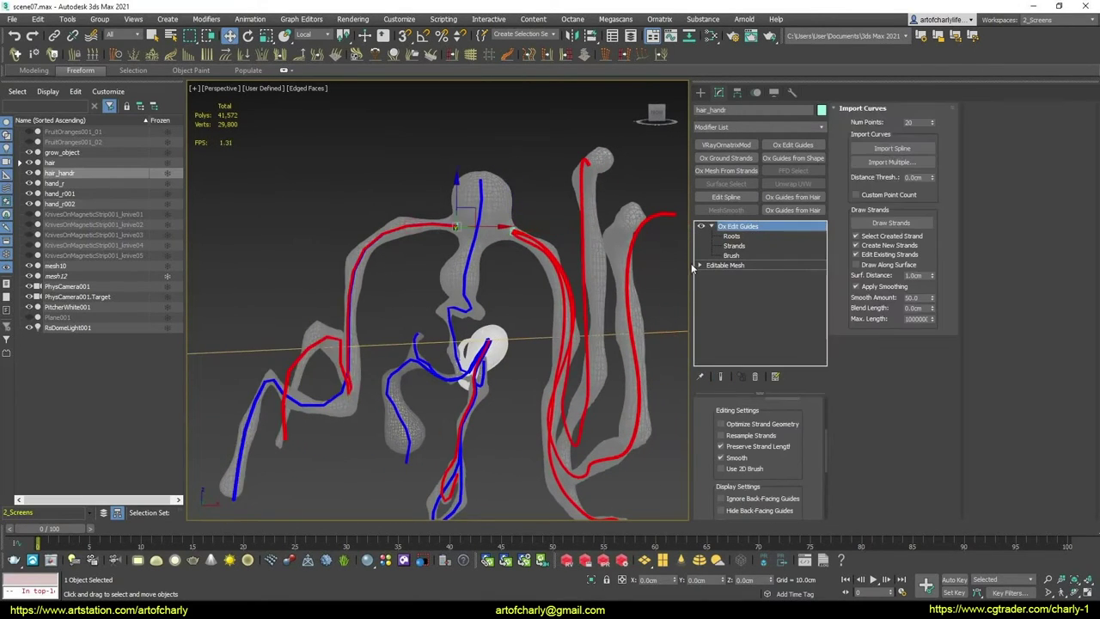
right_click(735, 226)
left_click(779, 284)
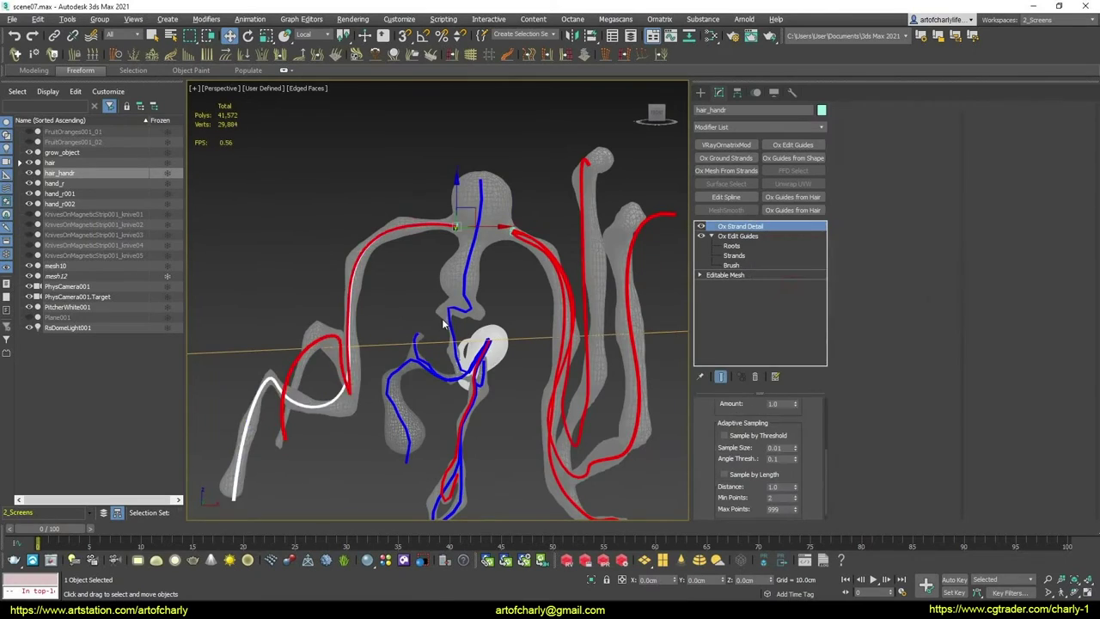
mouse_move(516, 318)
middle_mouse_down("alt")
mouse_move(565, 320)
mouse_move(533, 268)
mouse_move(408, 273)
middle_mouse_up("alt")
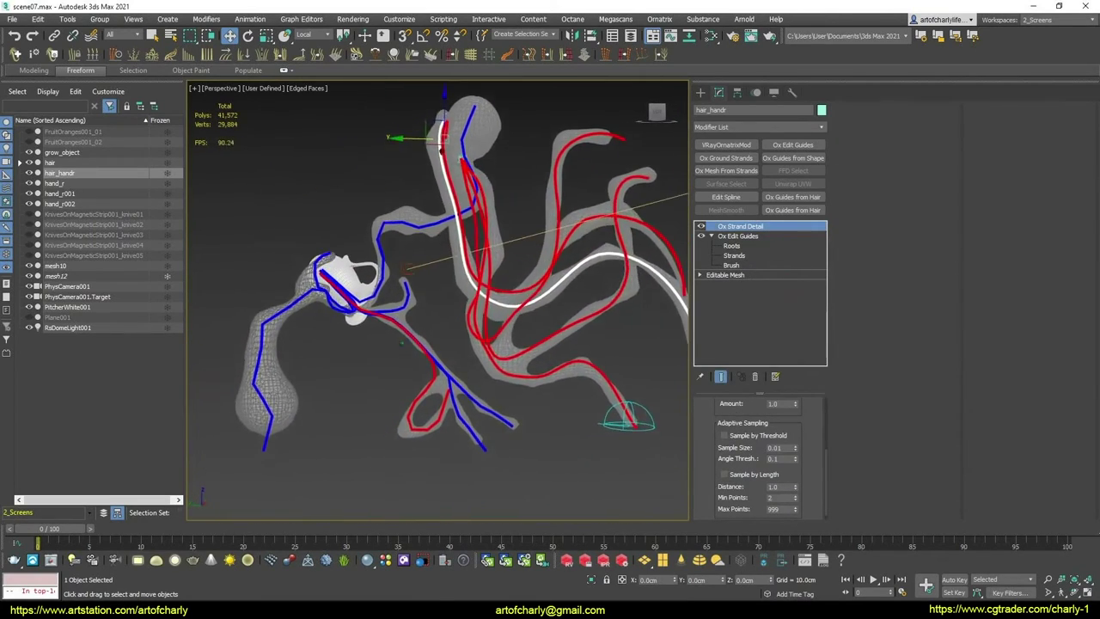
scroll(407, 273, "up", 5)
left_click(408, 273)
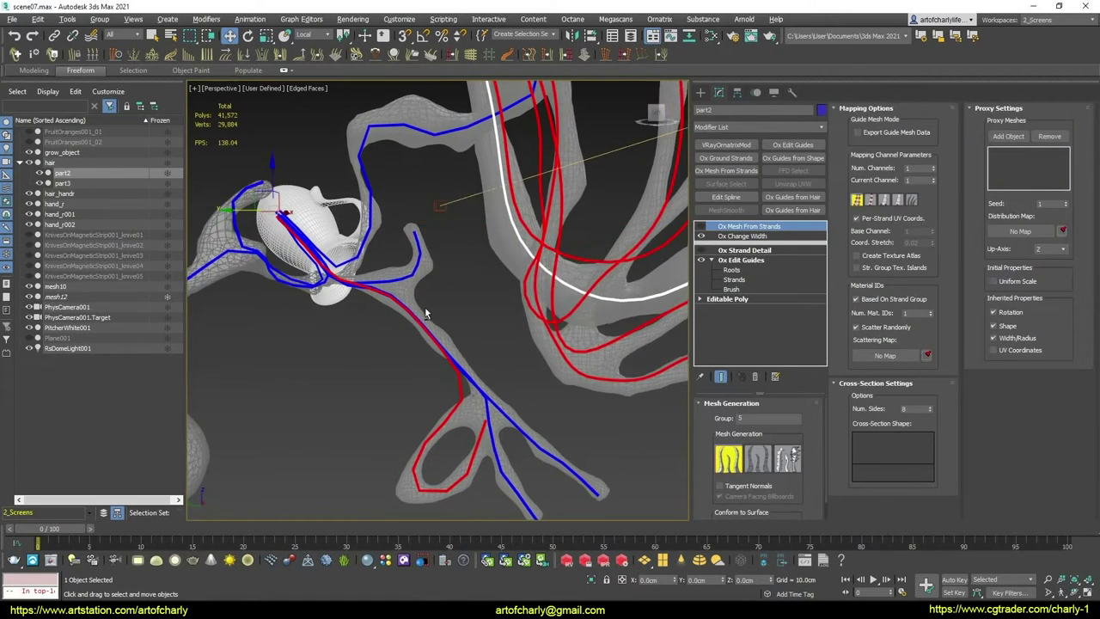
mouse_move(390, 310)
middle_mouse_down("alt")
mouse_move(506, 324)
mouse_move(495, 330)
middle_mouse_up("alt")
left_click(481, 324)
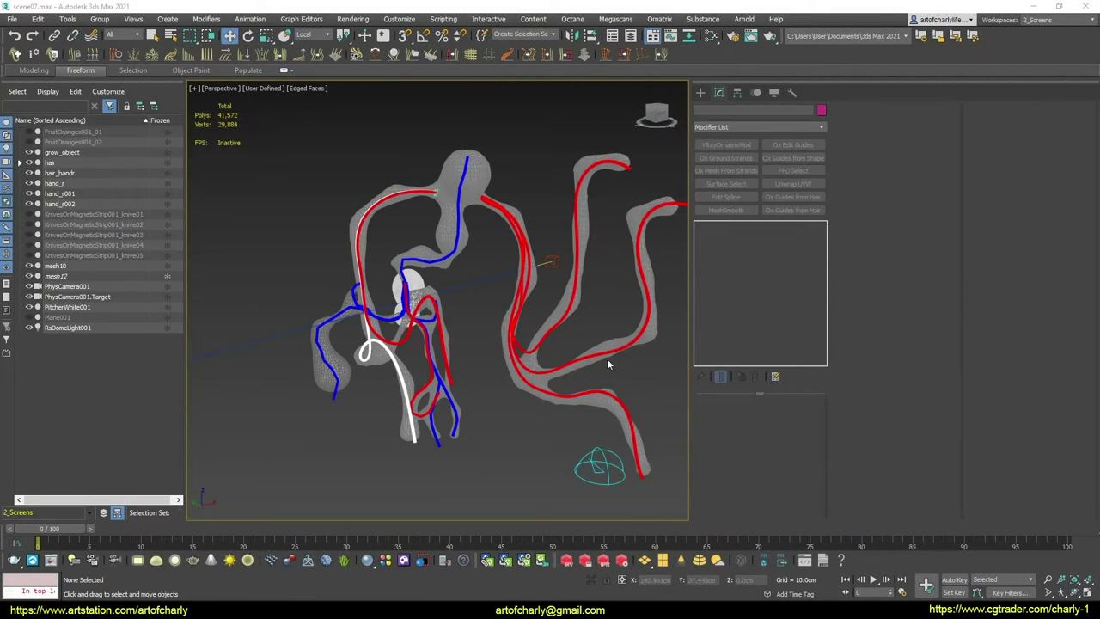
mouse_move(510, 306)
middle_mouse_down("alt")
mouse_move(582, 302)
mouse_move(464, 165)
mouse_move(482, 123)
middle_mouse_up("alt")
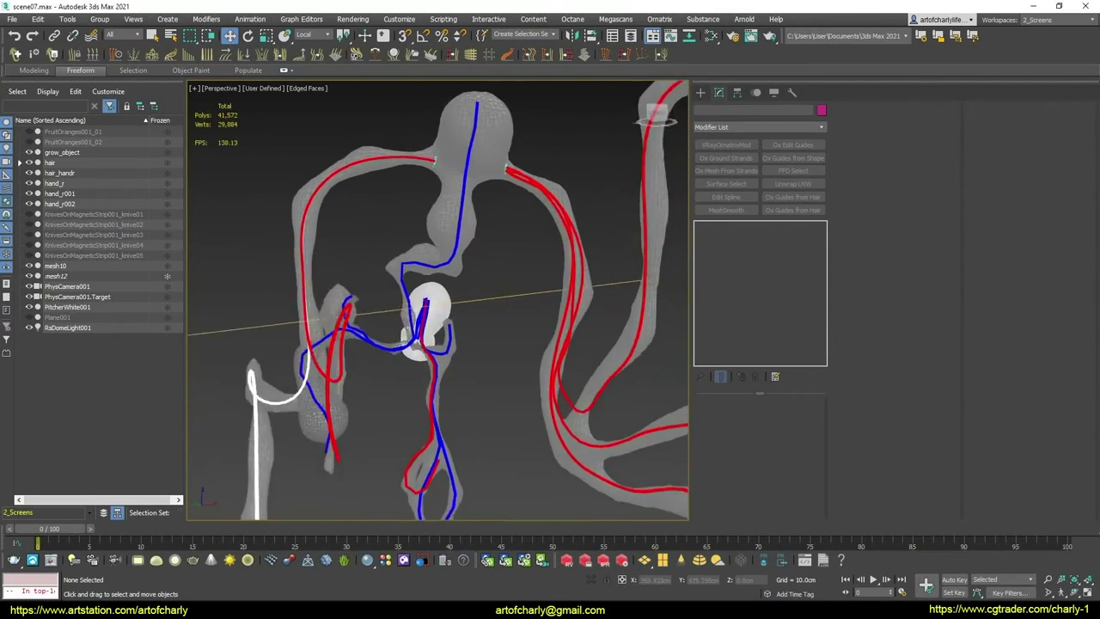
mouse_move(402, 248)
middle_mouse_down("alt")
mouse_move(473, 238)
mouse_move(454, 253)
mouse_move(477, 281)
mouse_move(515, 292)
mouse_move(429, 261)
mouse_move(560, 255)
middle_mouse_up("alt")
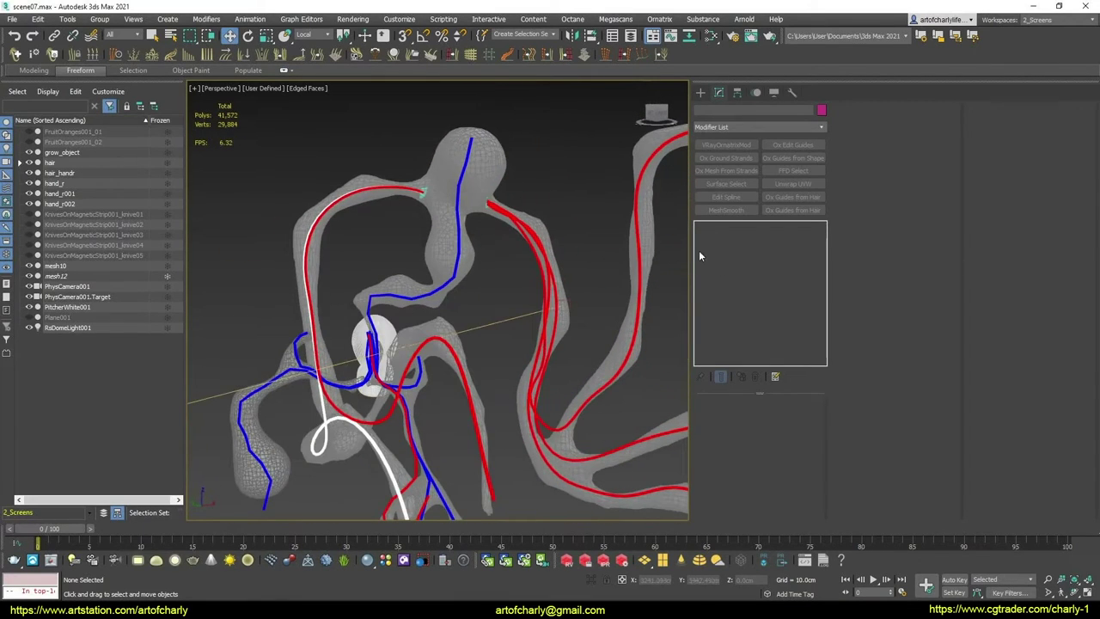
scroll(506, 232, "up", 2)
scroll(475, 208, "up", 3)
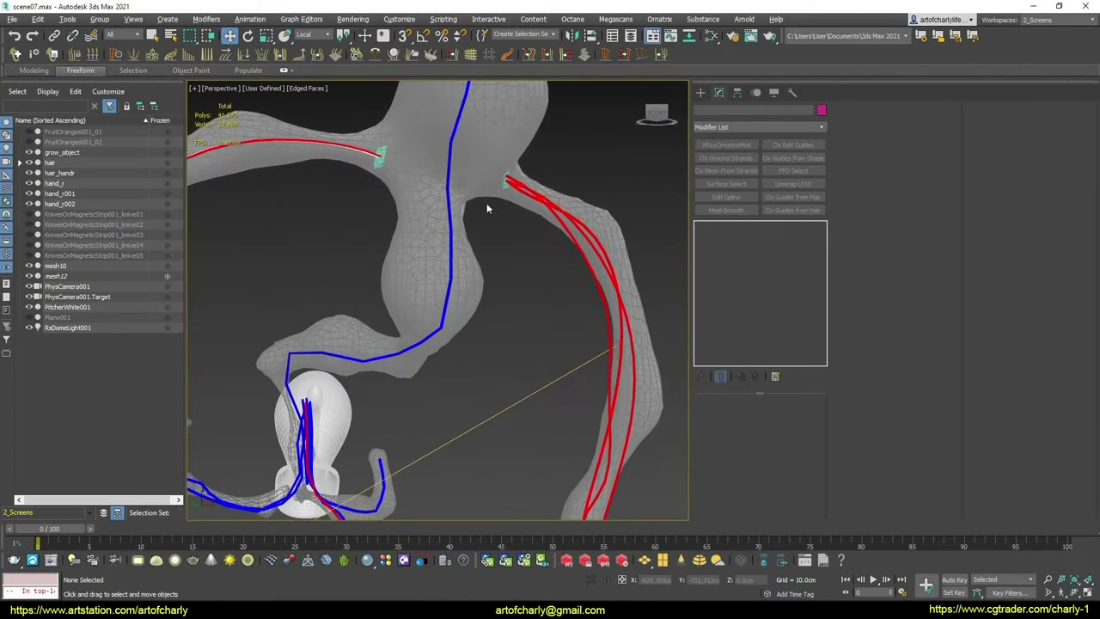
middle_click_drag(483, 224, 493, 263, "alt")
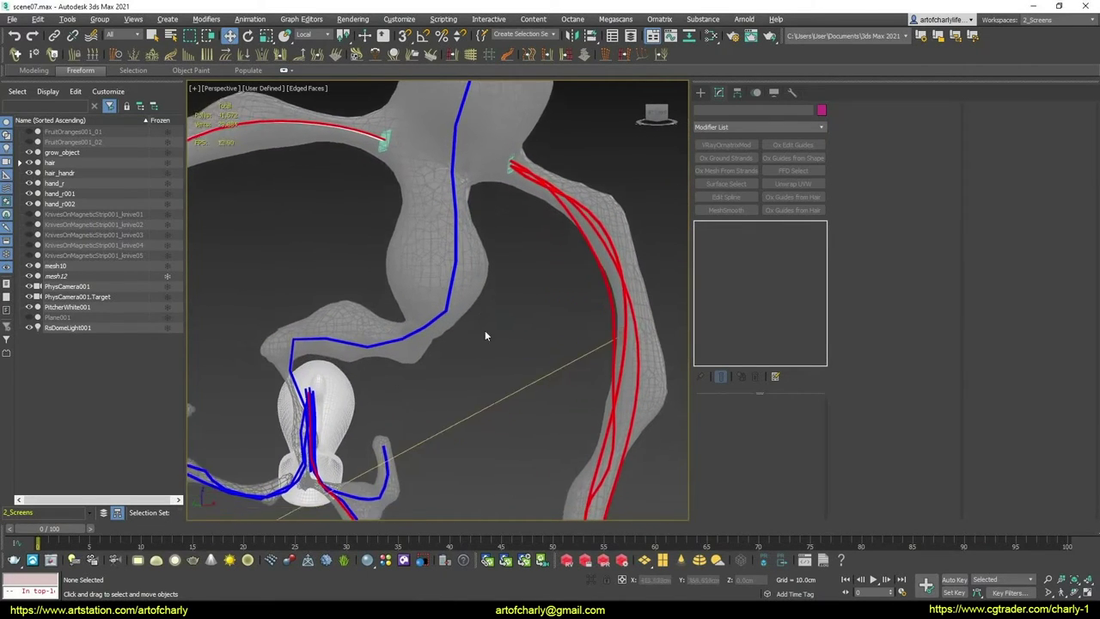
left_click(493, 262)
key("z")
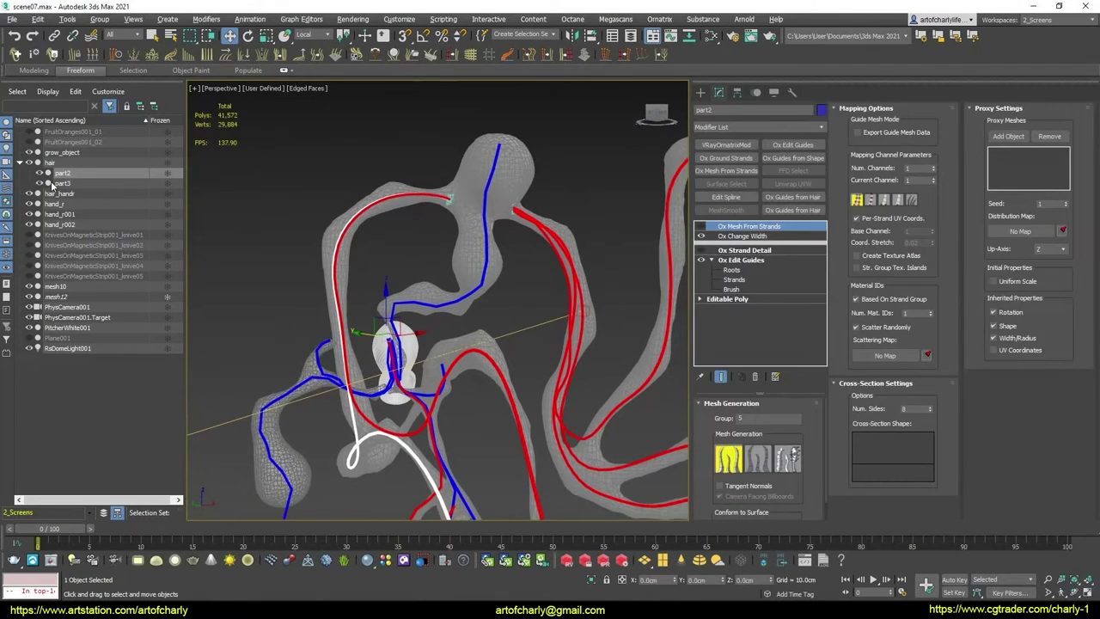
middle_click_drag(519, 292, 504, 279, "alt")
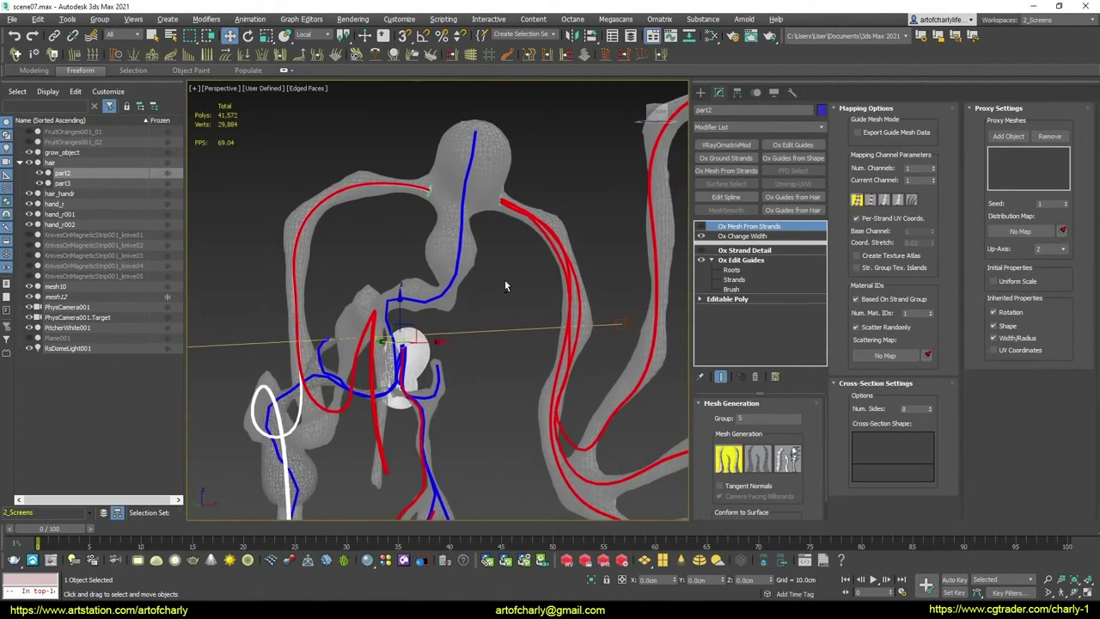
left_click(43, 173)
left_click(542, 203)
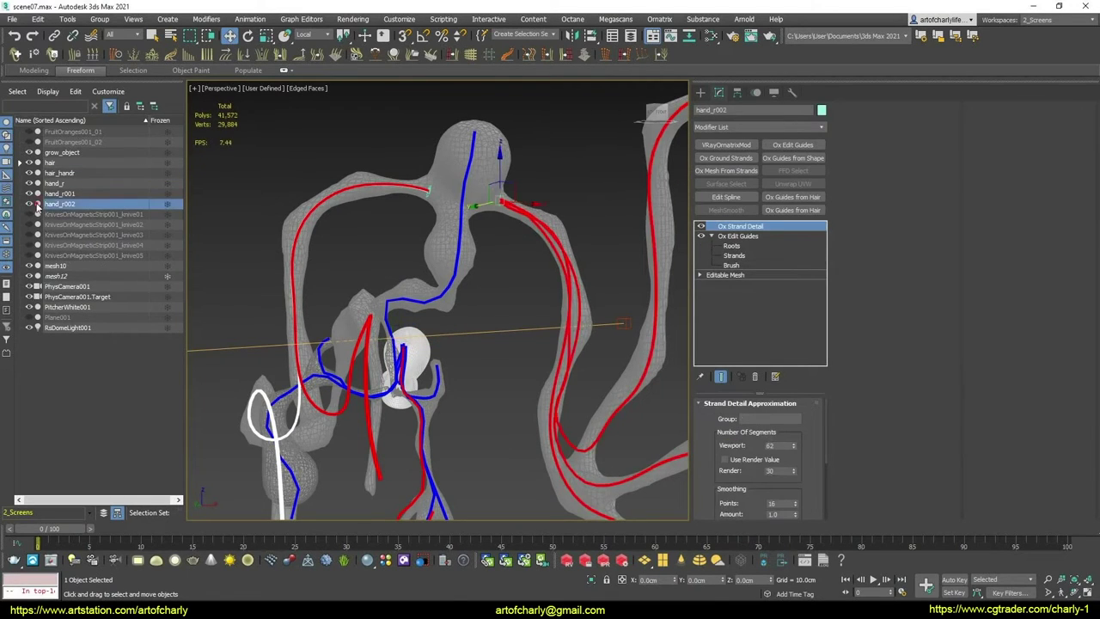
left_click(29, 205)
left_click(29, 205)
left_click(29, 205)
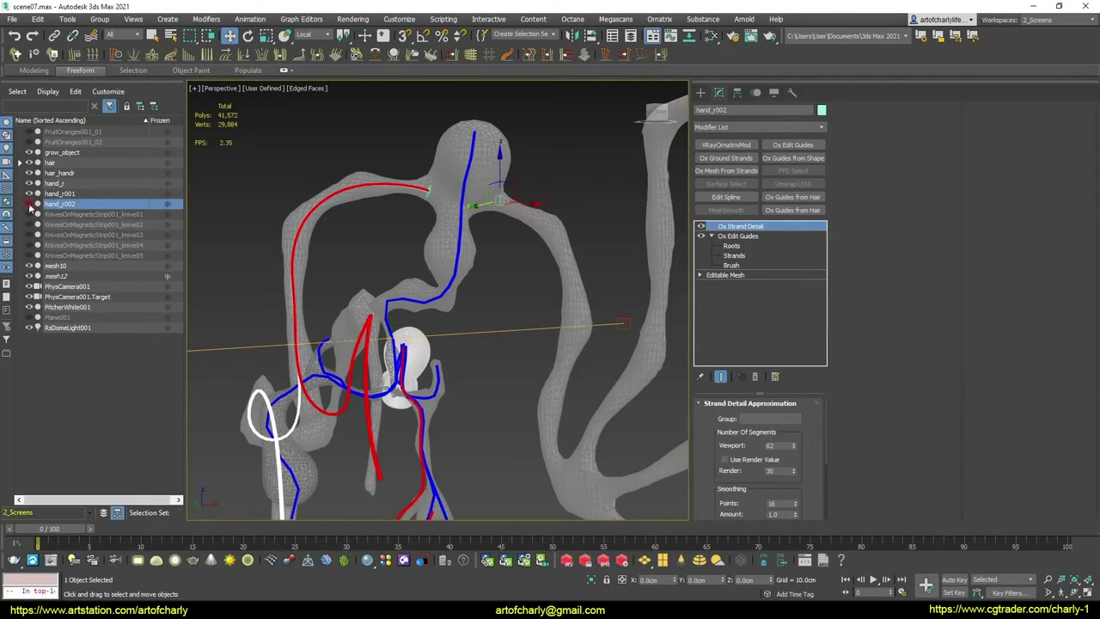
left_click(29, 204)
middle_click_drag(447, 258, 575, 211, "alt")
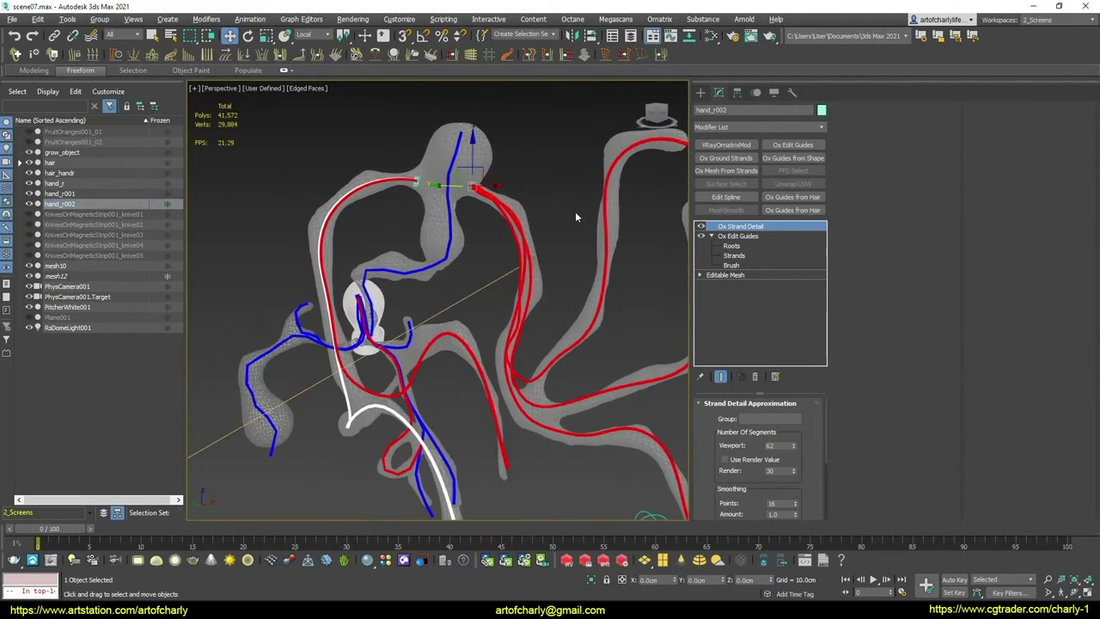
left_click(537, 211)
scroll(521, 145, "up", 3)
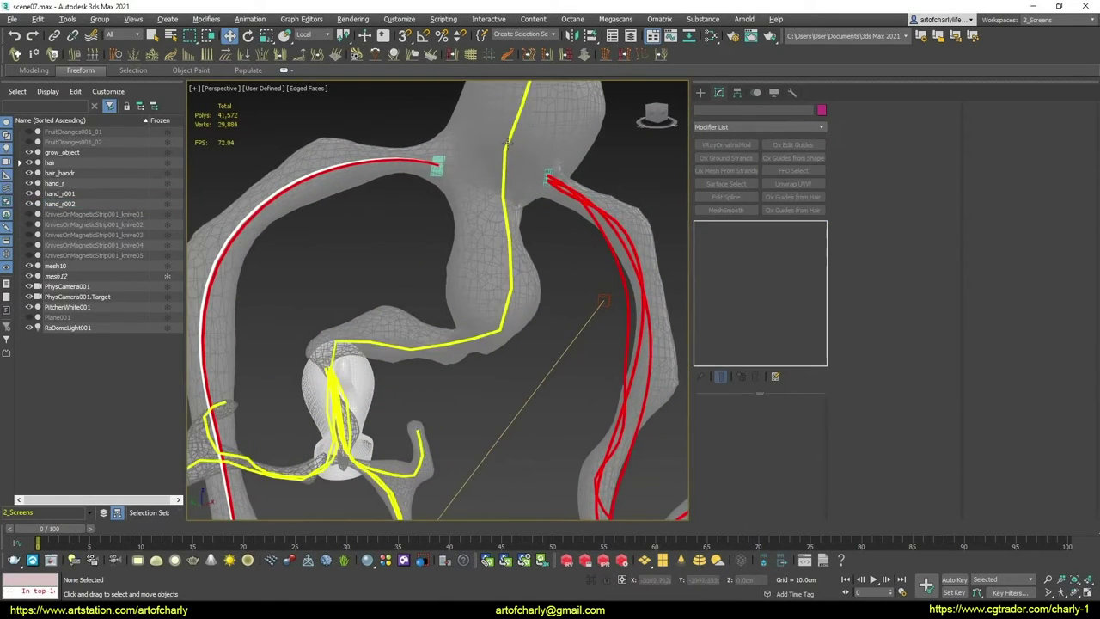
left_click(490, 244)
scroll(490, 244, "down", 3)
middle_click_drag(491, 244, 11, 258, "alt")
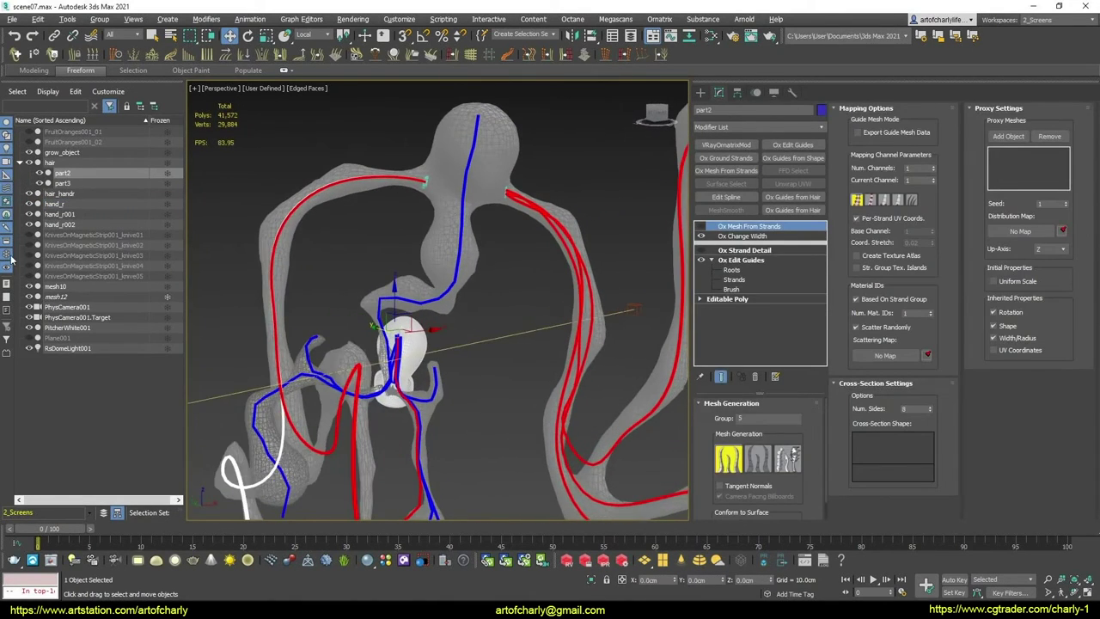
left_click(45, 175)
left_click(29, 163)
left_click(30, 162)
middle_click_drag(368, 285, 448, 280, "alt")
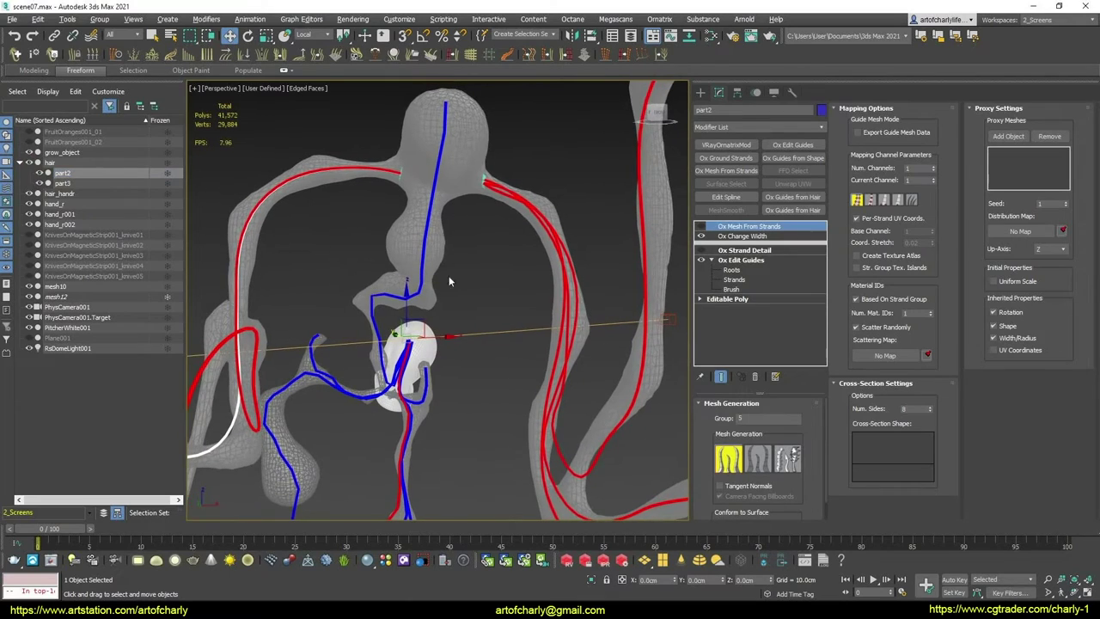
left_click(53, 186)
left_click(40, 164)
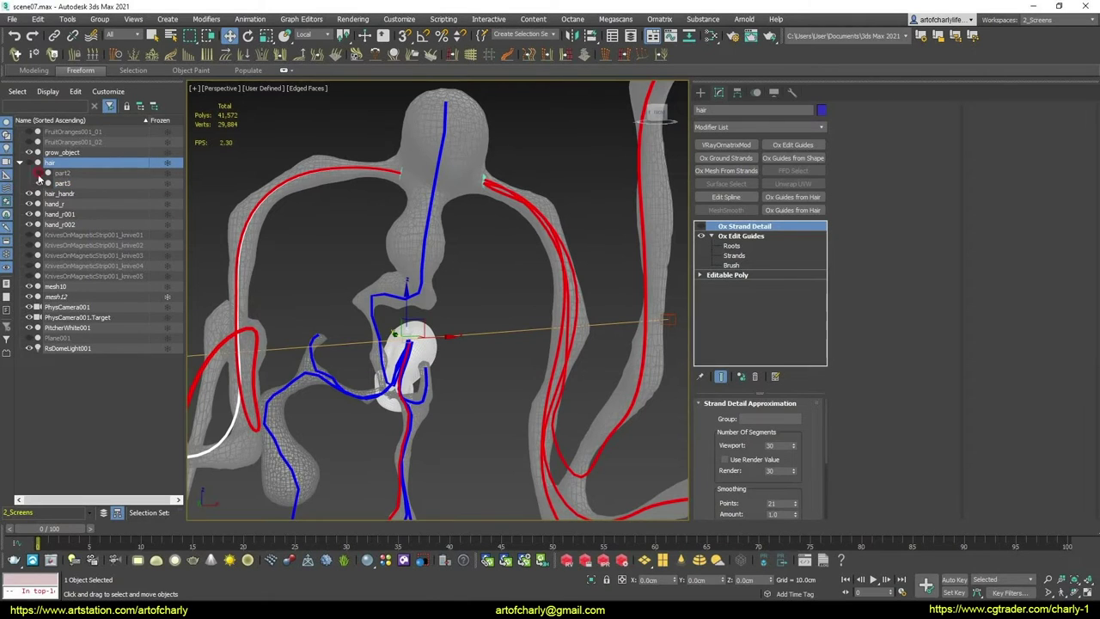
Toggle the part3 strands' visibility off and back on, framing the hair strands
left_click(39, 183)
left_click(40, 183)
mouse_move(436, 300)
middle_mouse_down("alt")
mouse_move(447, 327)
mouse_move(520, 158)
middle_mouse_up("alt")
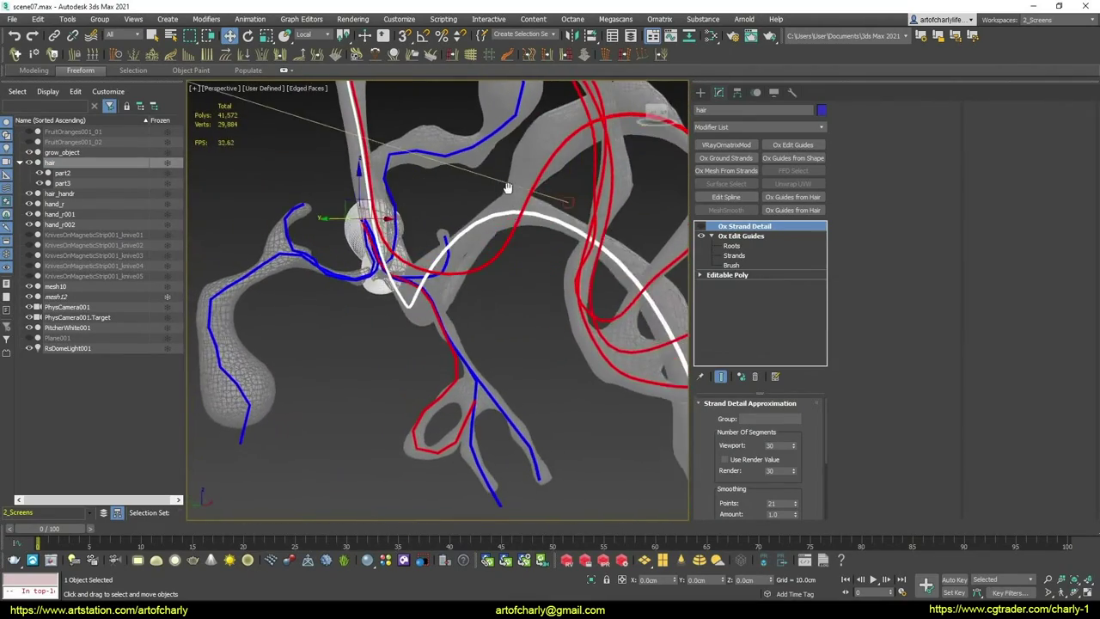
middle_click_drag(519, 158, 230, 206, "alt")
middle_click_drag(299, 232, 93, 203, "alt")
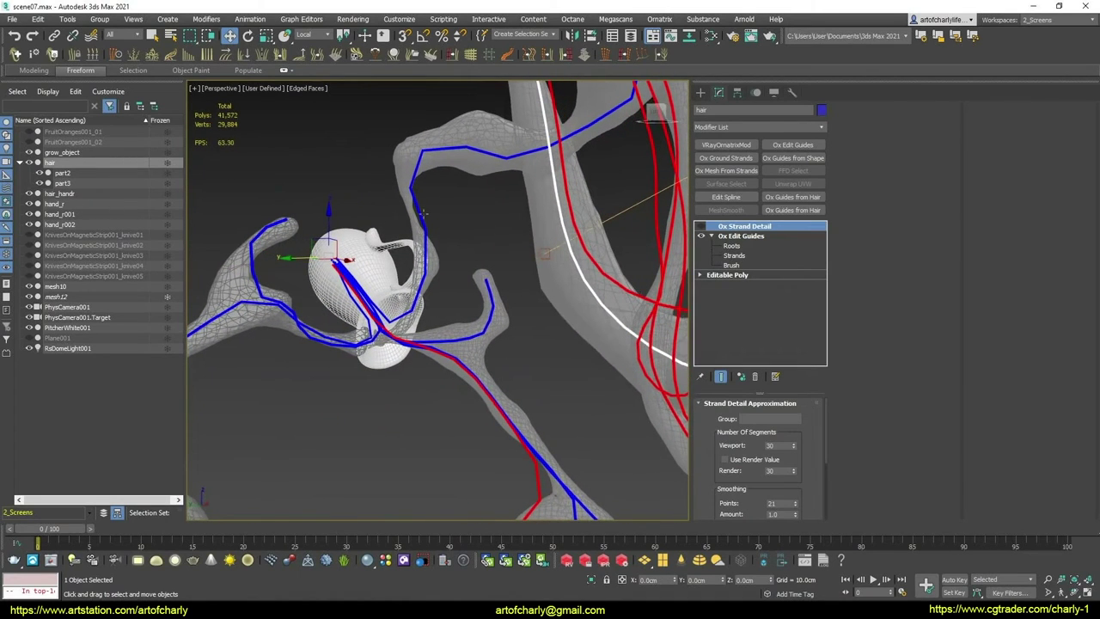
Enter Roots editing on hair's Ox Edit Guides and inspect guides near the head, then deselect
left_click(735, 246)
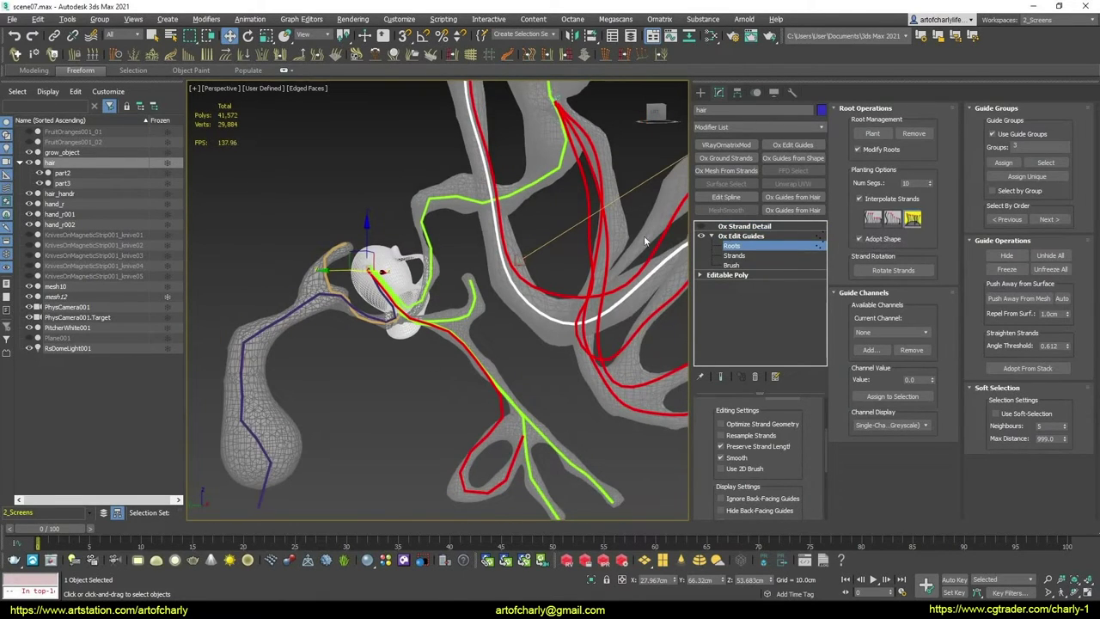
mouse_move(644, 241)
middle_mouse_down("alt")
mouse_move(417, 268)
mouse_move(725, 301)
middle_mouse_up("alt")
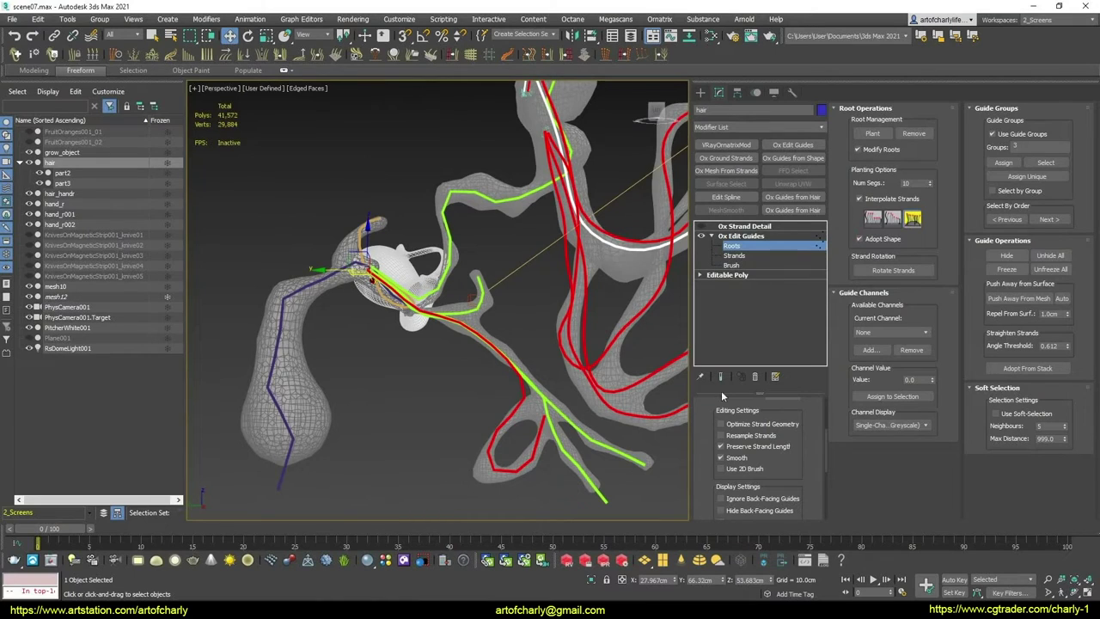
scroll(458, 375, "up", 3)
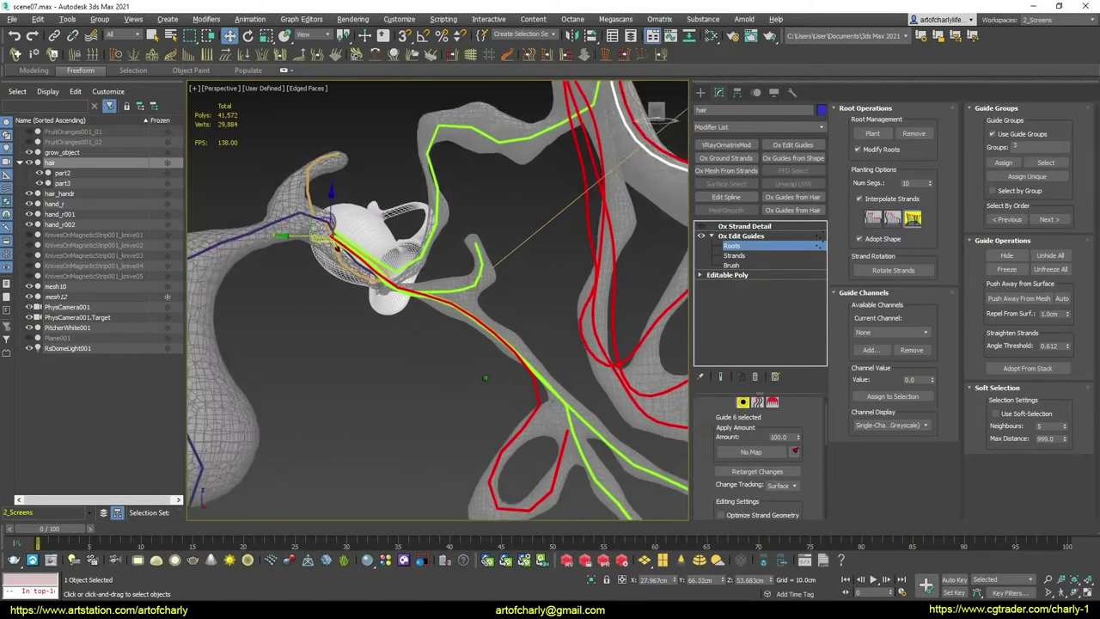
middle_click_drag(484, 376, 485, 249, "alt")
mouse_move(508, 287)
middle_mouse_down("alt")
mouse_move(355, 344)
mouse_move(333, 311)
mouse_move(536, 275)
mouse_move(430, 327)
mouse_move(395, 238)
middle_mouse_up("alt")
left_click(266, 300)
left_click(535, 275)
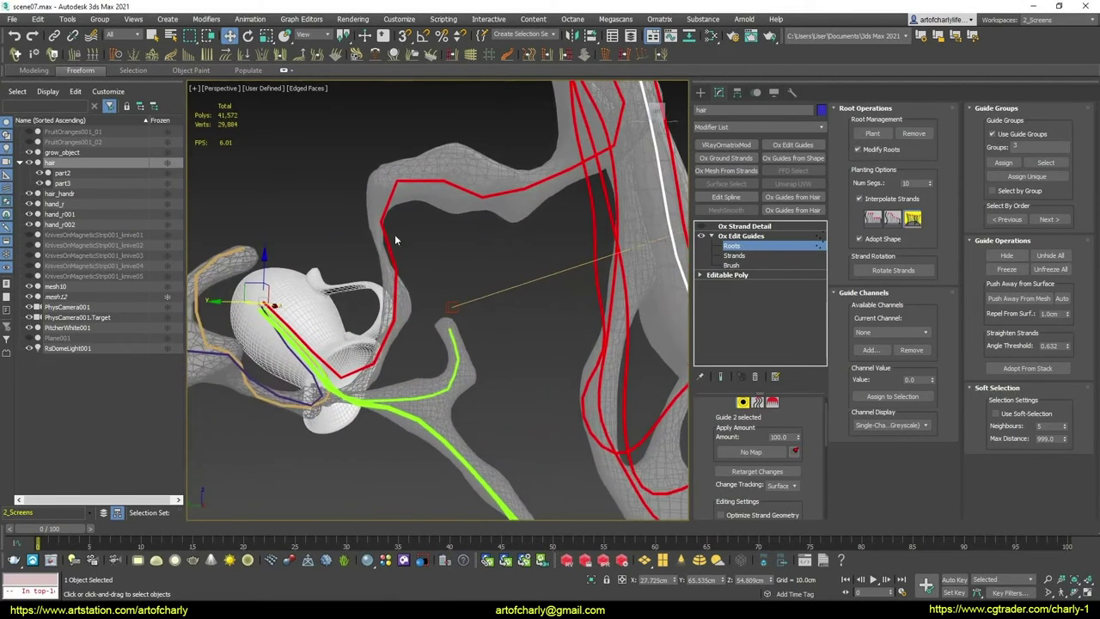
left_click(457, 269)
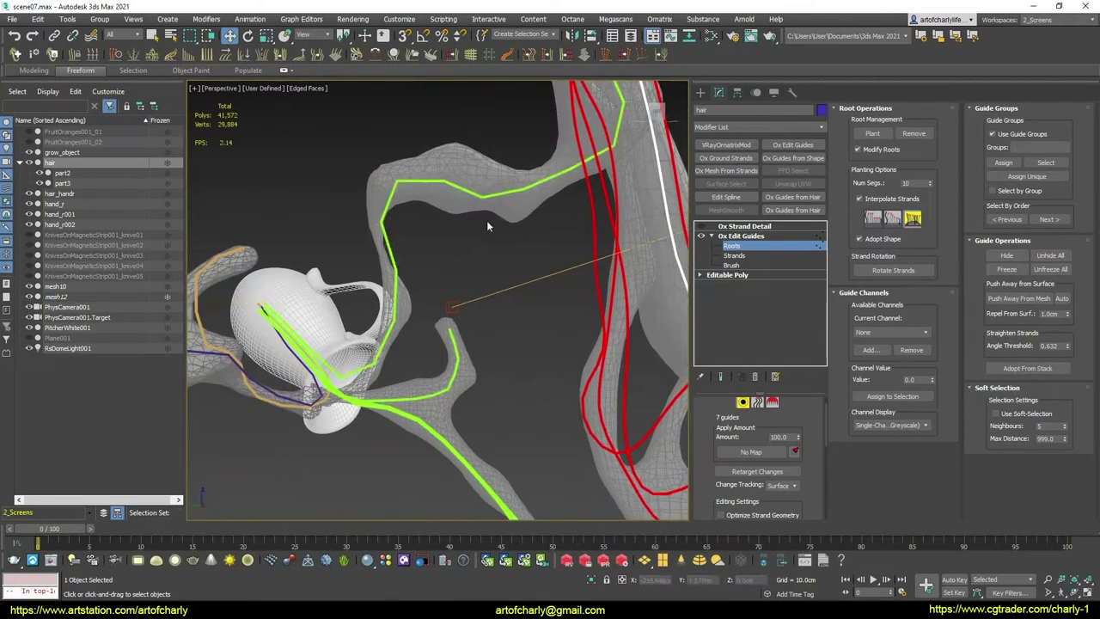
Unhide the hand_r001 strands to see the whole tendril model
middle_click_drag(486, 225, 429, 240, "alt")
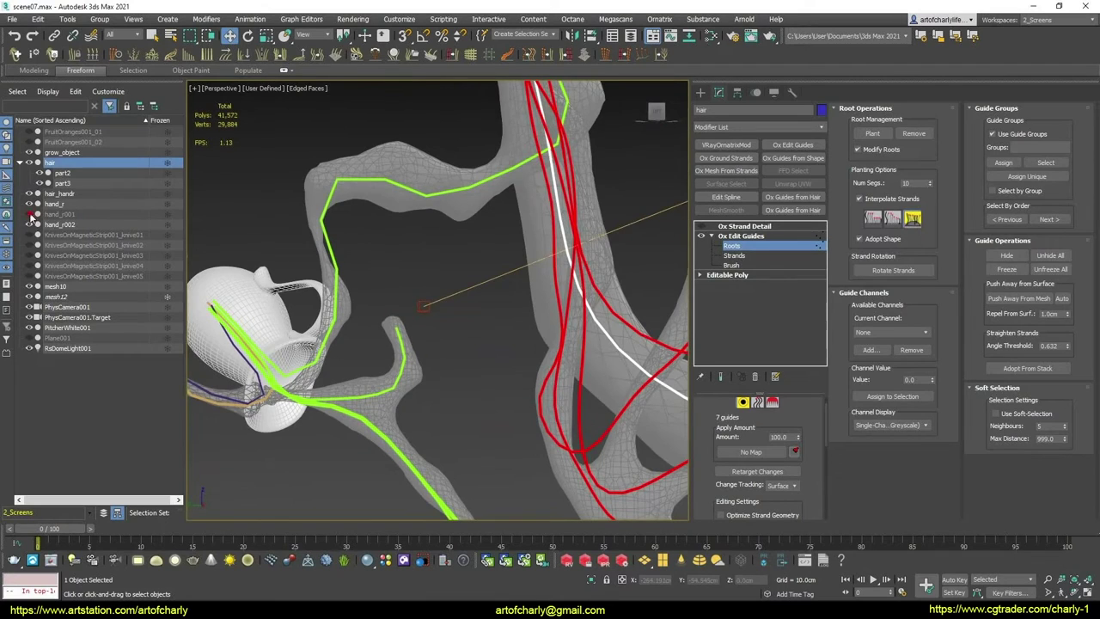
left_click(30, 214)
scroll(456, 237, "down", 3)
middle_click_drag(456, 237, 435, 299, "alt")
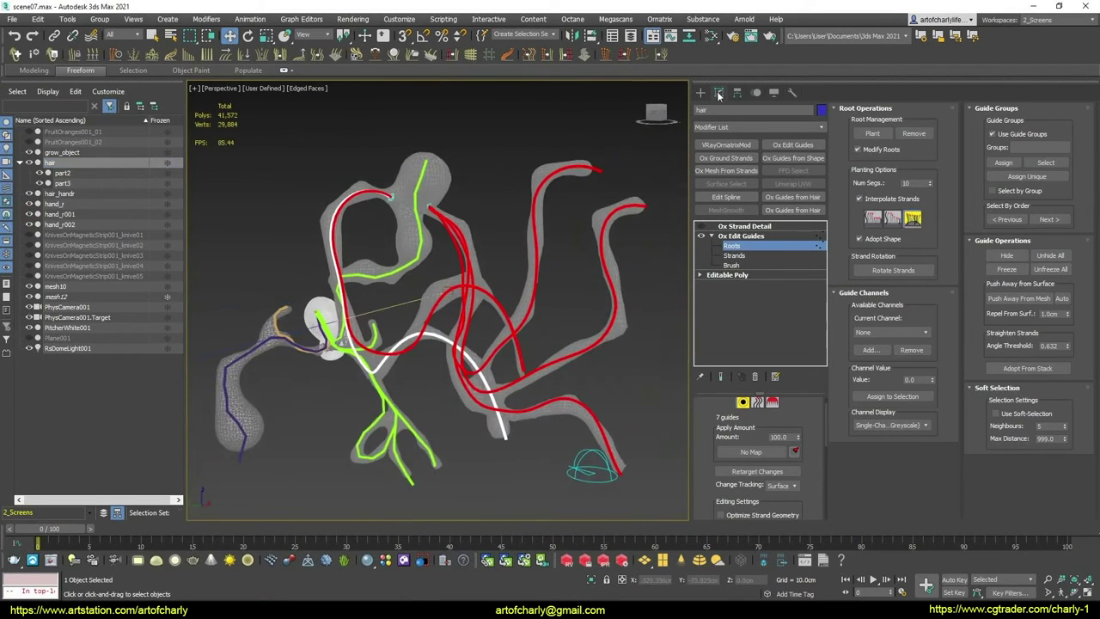
left_click(701, 96)
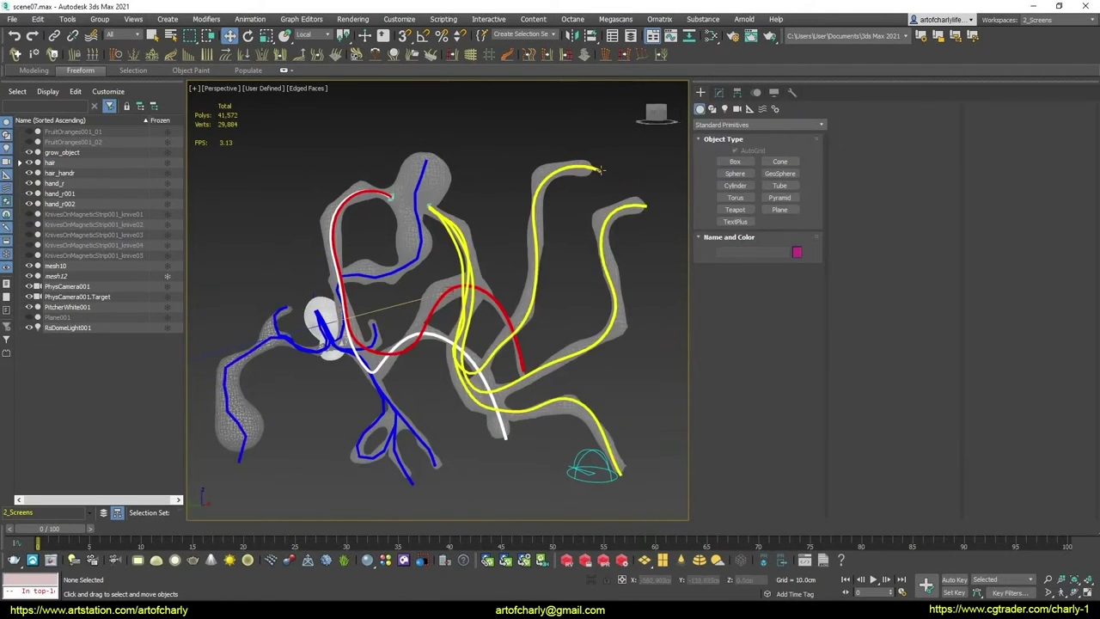
Rename hand_r002 to hand_r002_g and hide it in the Scene Explorer
left_click(636, 206)
left_click(29, 205)
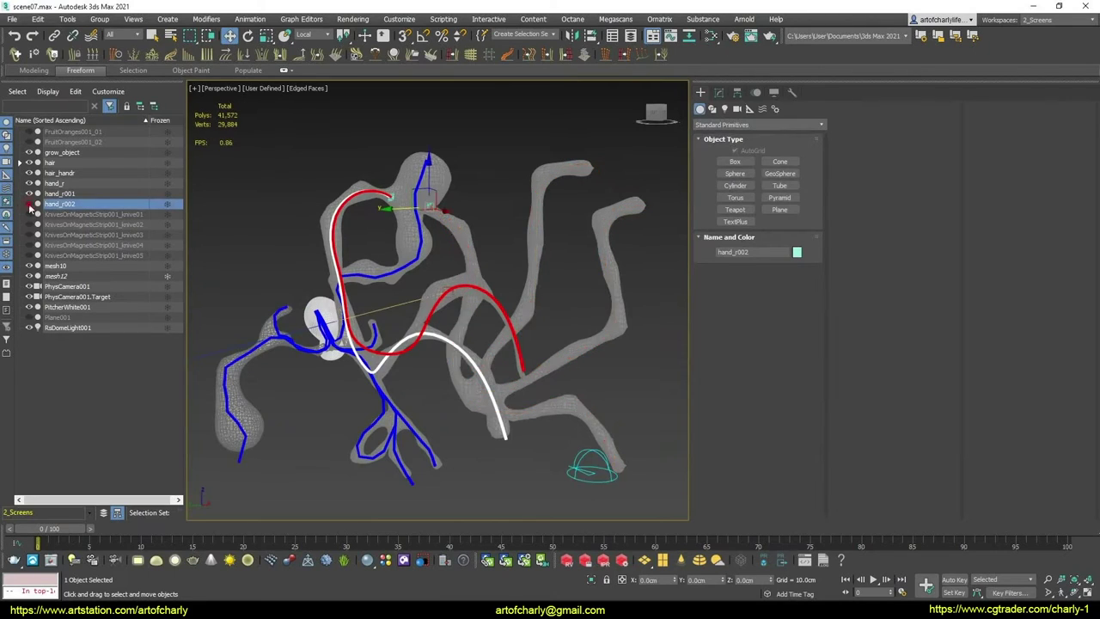
left_click(30, 205)
left_click(755, 252)
type("_g")
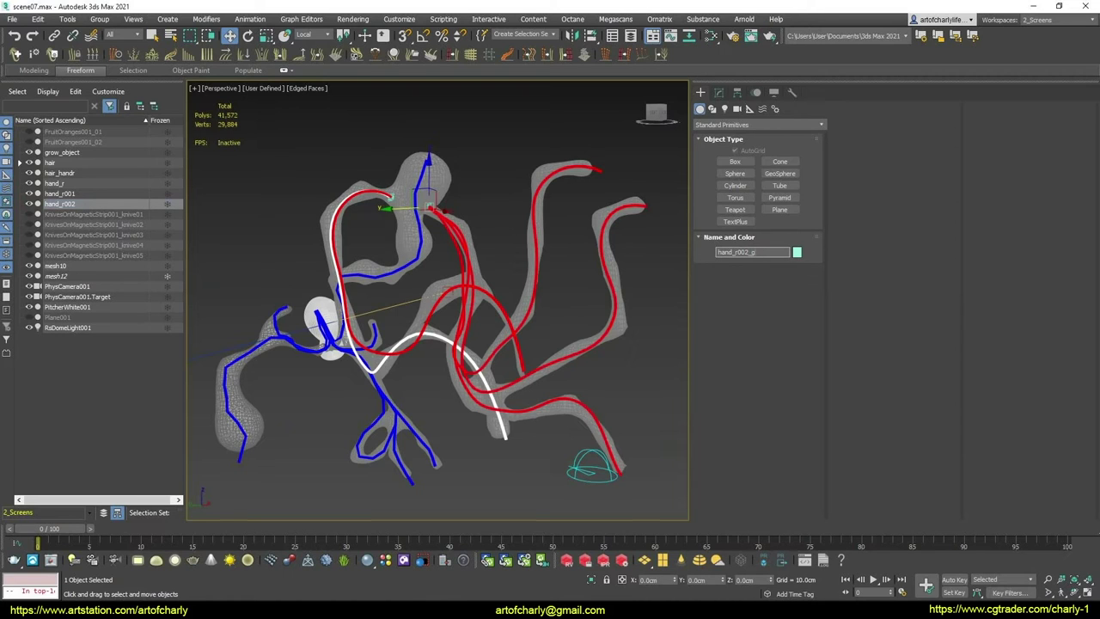
key("Return")
left_click(30, 205)
mouse_move(490, 273)
middle_mouse_down("alt")
mouse_move(381, 245)
mouse_move(416, 175)
middle_mouse_up("alt")
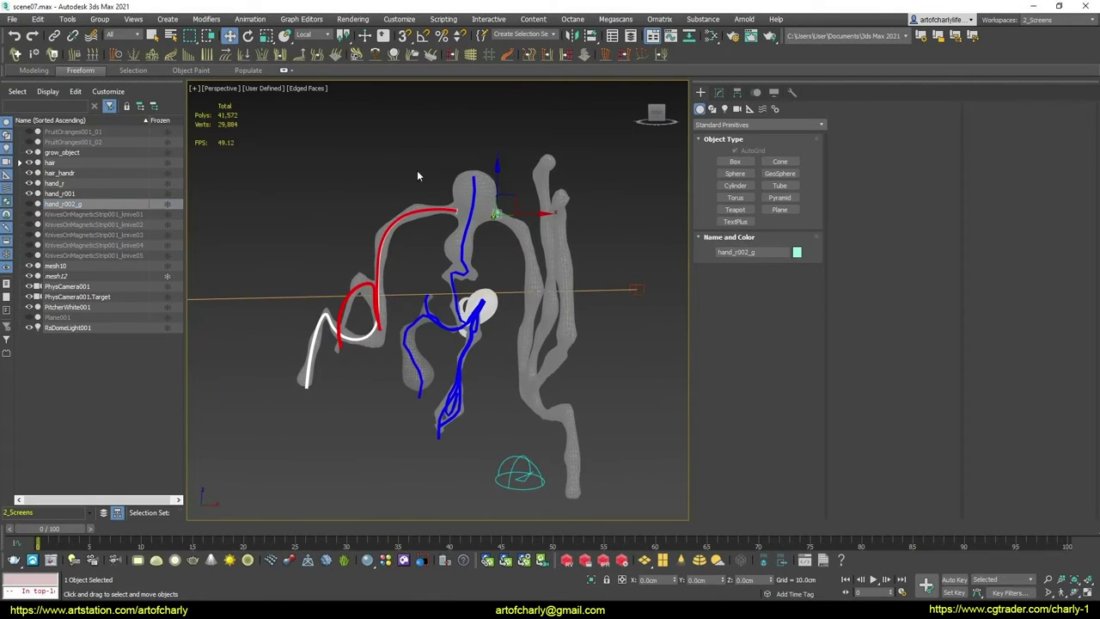
Rename hair_handr to hair_handr-g and hide it in the Scene Explorer
left_click(311, 275)
scroll(304, 249, "up", 2)
scroll(326, 349, "up", 4)
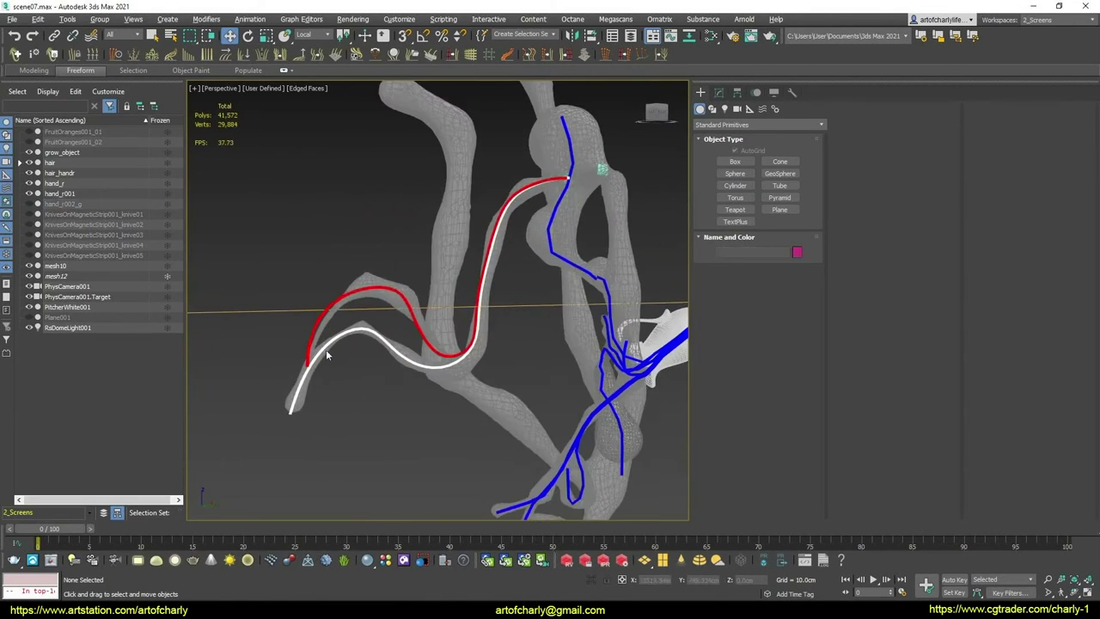
left_click(361, 288)
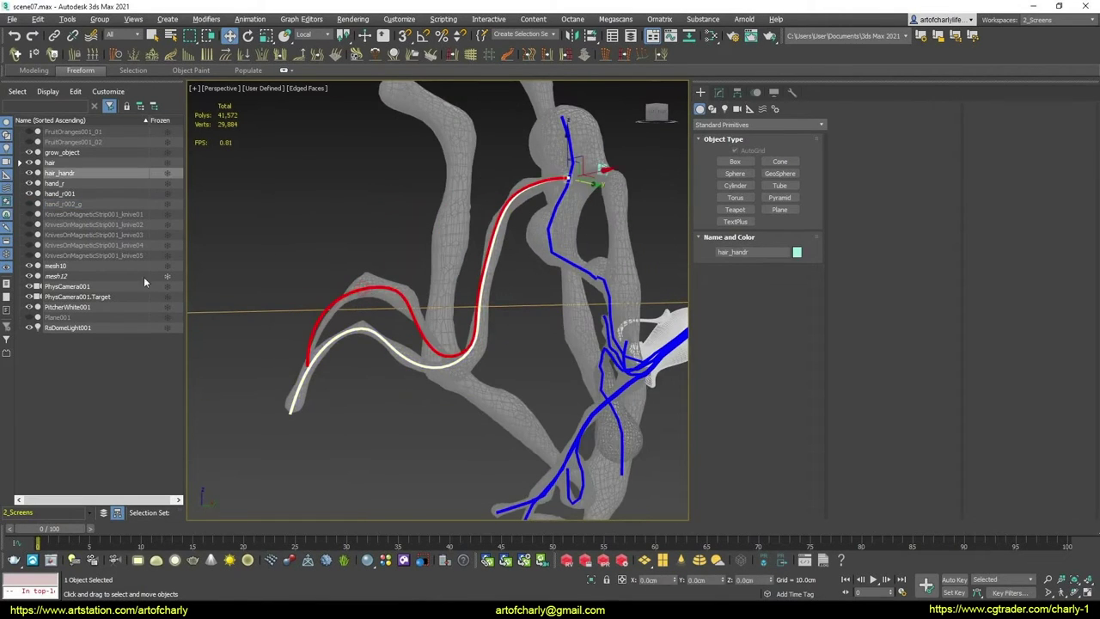
left_click(29, 172)
left_click(29, 173)
left_click(762, 251)
key("Return")
left_click(29, 173)
mouse_move(481, 291)
middle_mouse_down("alt")
mouse_move(594, 297)
mouse_move(506, 327)
middle_mouse_up("alt")
Select the hair object and, in Ox Edit Guides Roots mode, select guide 2
left_click(480, 277)
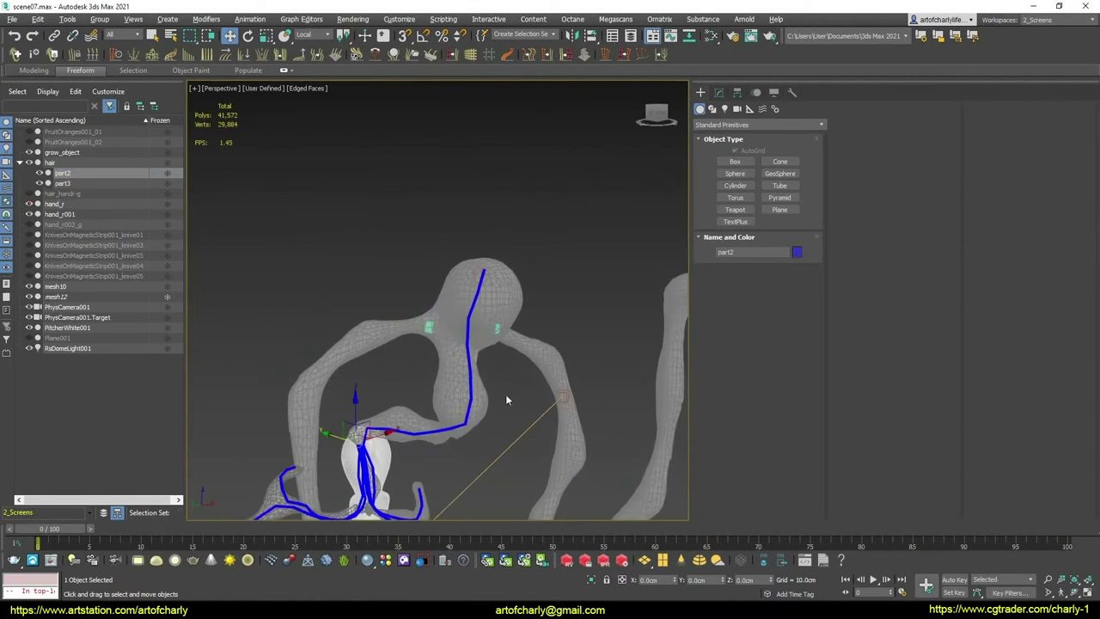
mouse_move(505, 394)
middle_mouse_down("alt")
mouse_move(485, 276)
mouse_move(503, 314)
middle_mouse_up("alt")
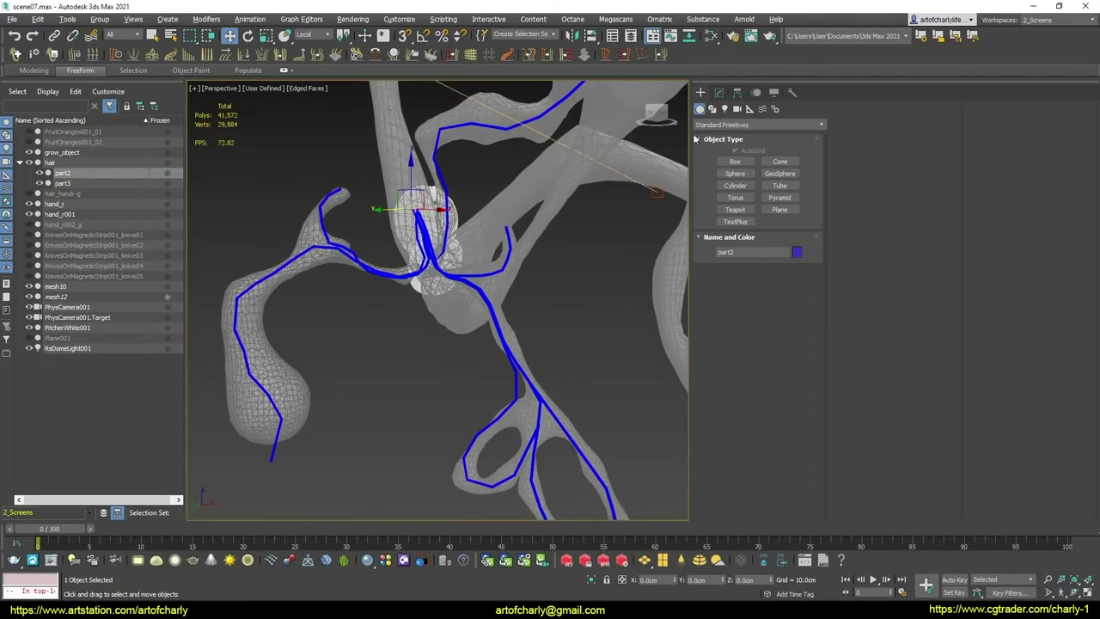
left_click(718, 92)
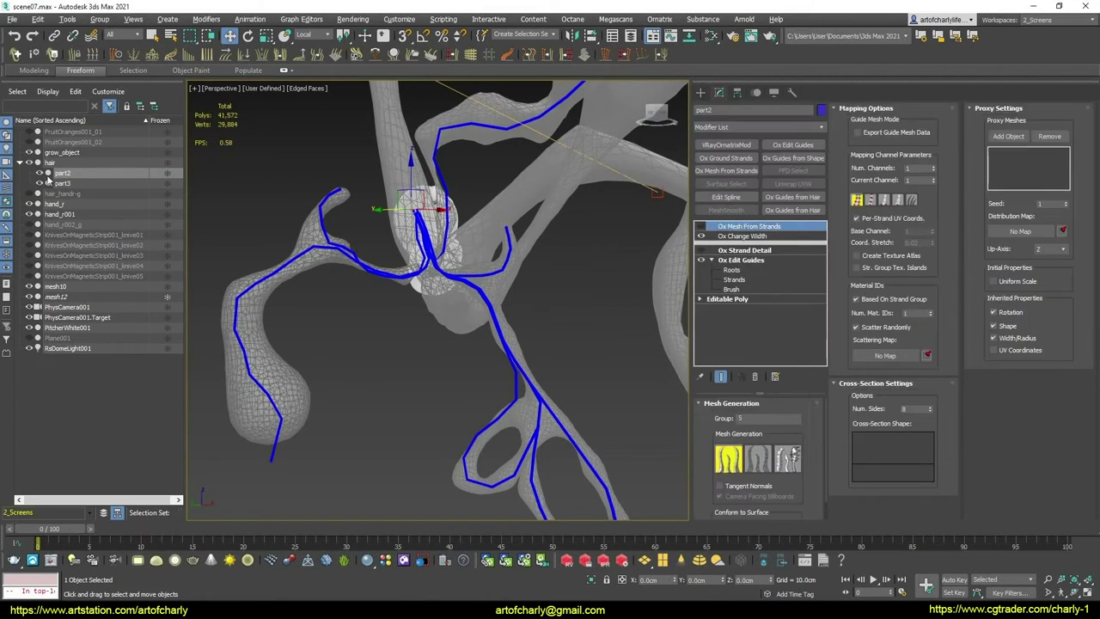
left_click(50, 163)
left_click(732, 245)
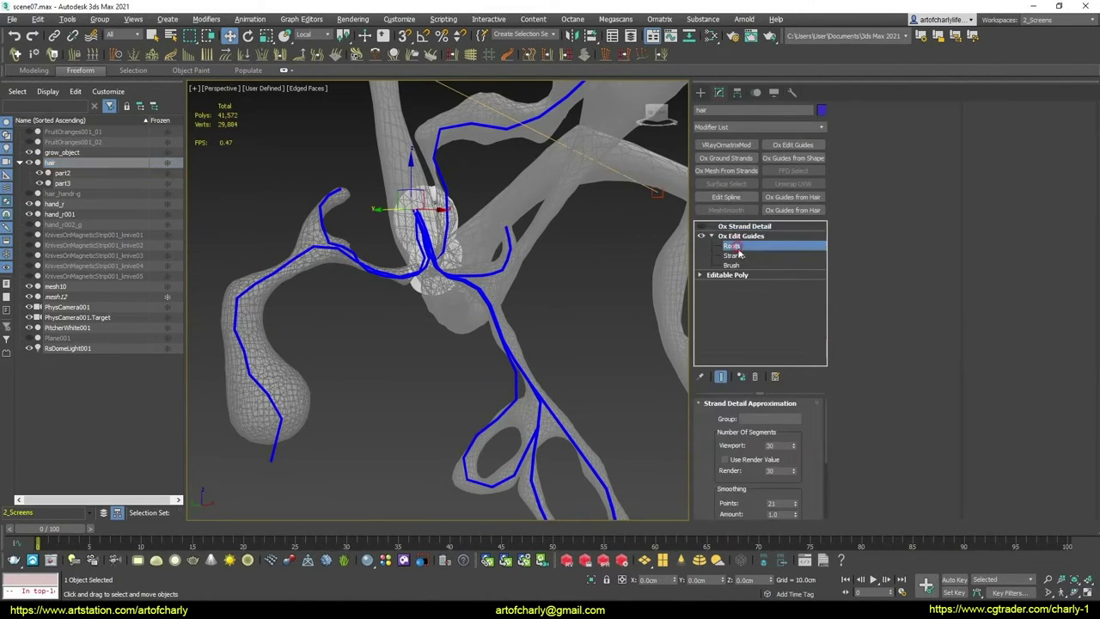
mouse_move(438, 344)
middle_mouse_down("alt")
mouse_move(422, 367)
mouse_move(506, 250)
mouse_move(489, 240)
mouse_move(503, 232)
mouse_move(475, 233)
mouse_move(528, 234)
middle_mouse_up("alt")
left_click(517, 236)
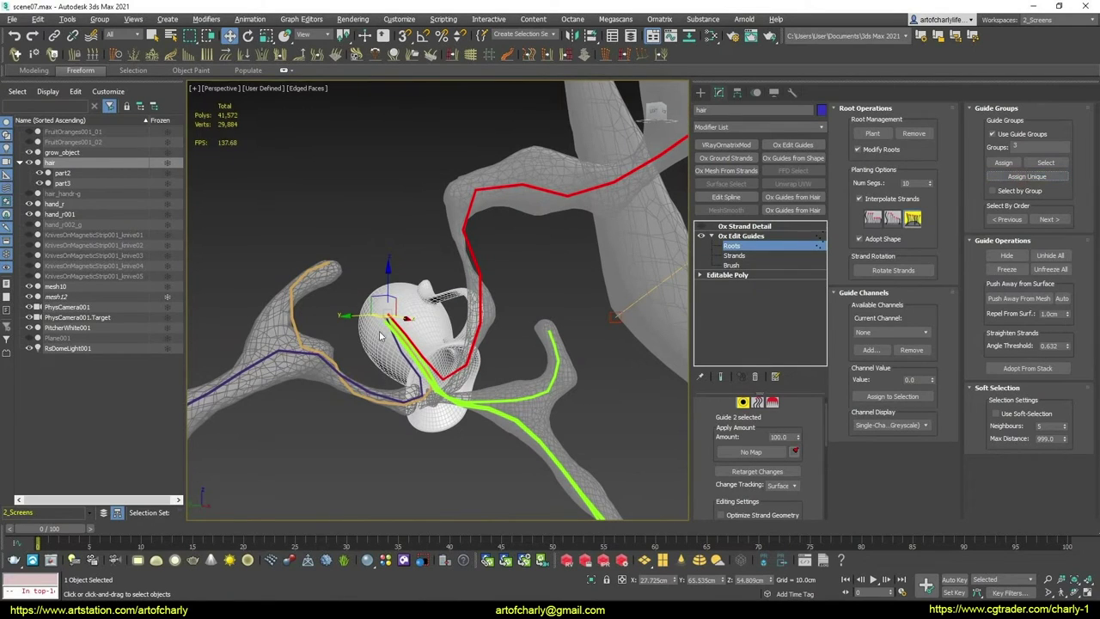
left_click(271, 364)
left_click(470, 257)
Clone hair as a Reference named part3
key("ctrl+v")
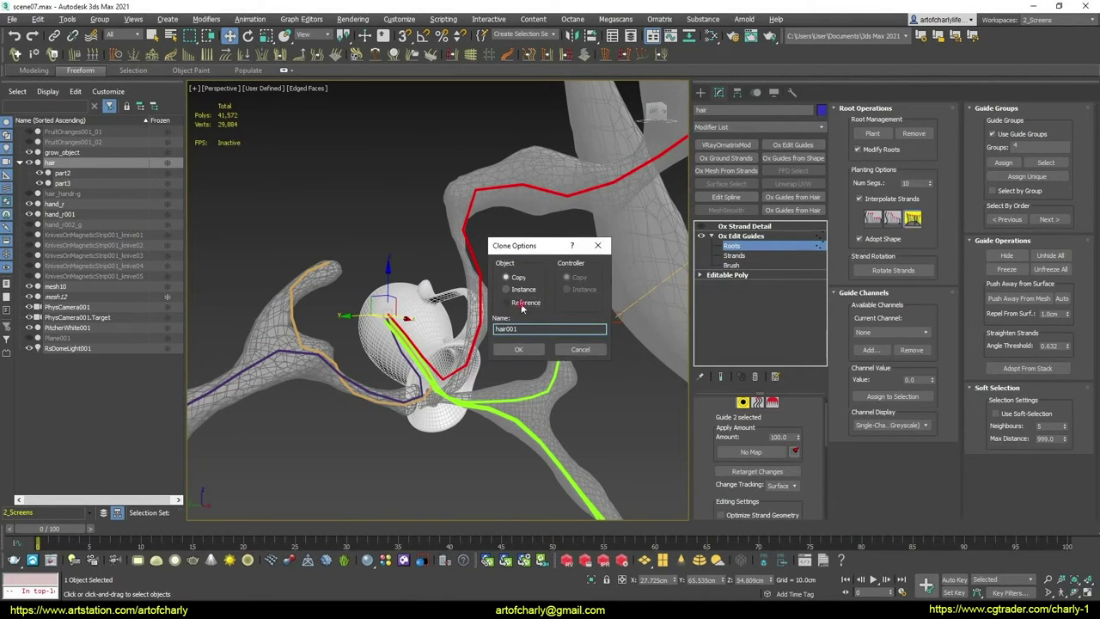
left_click(506, 302)
type("o")
key("ctrl+a")
type("p")
left_click(514, 349)
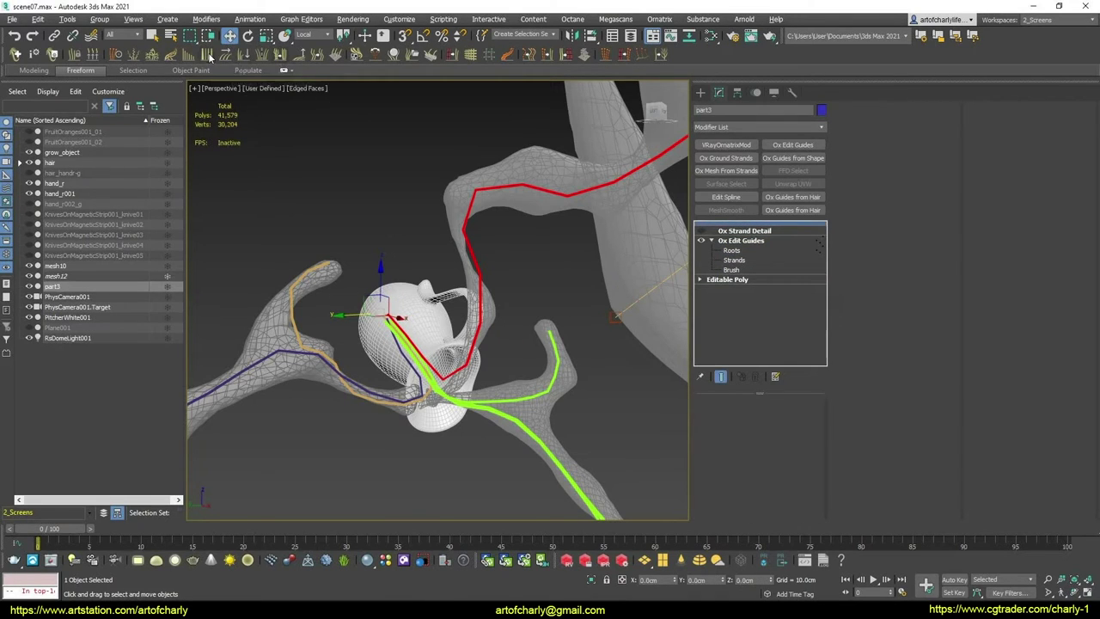
Add Ox Change Width and Ox Mesh From Strands set to group 4, hiding the generated mesh
left_click(210, 54)
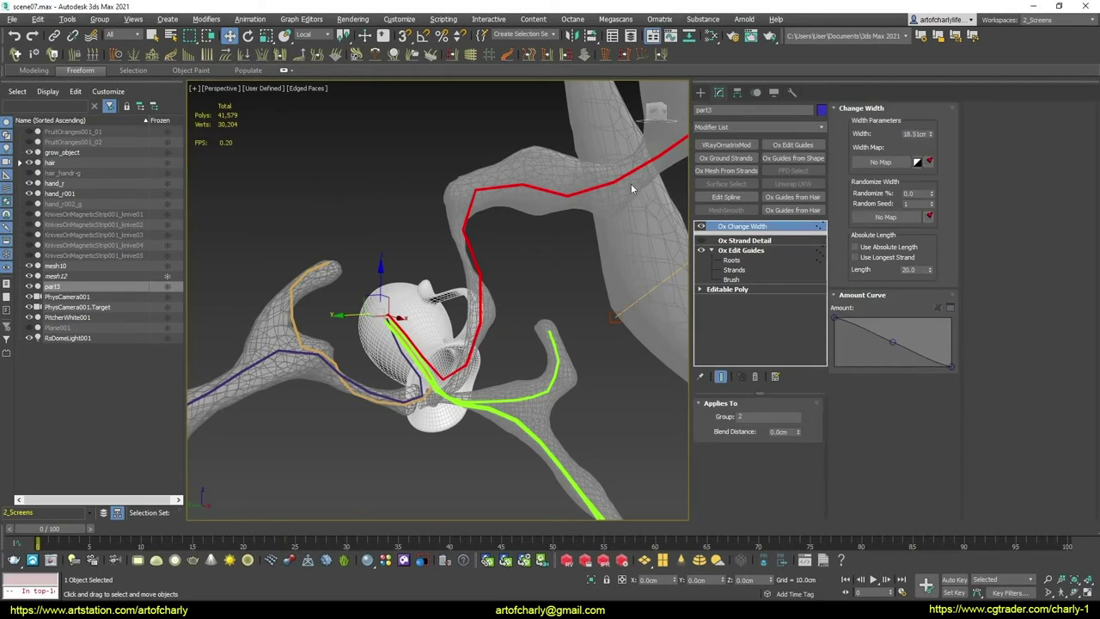
left_click(752, 415)
left_click(726, 170)
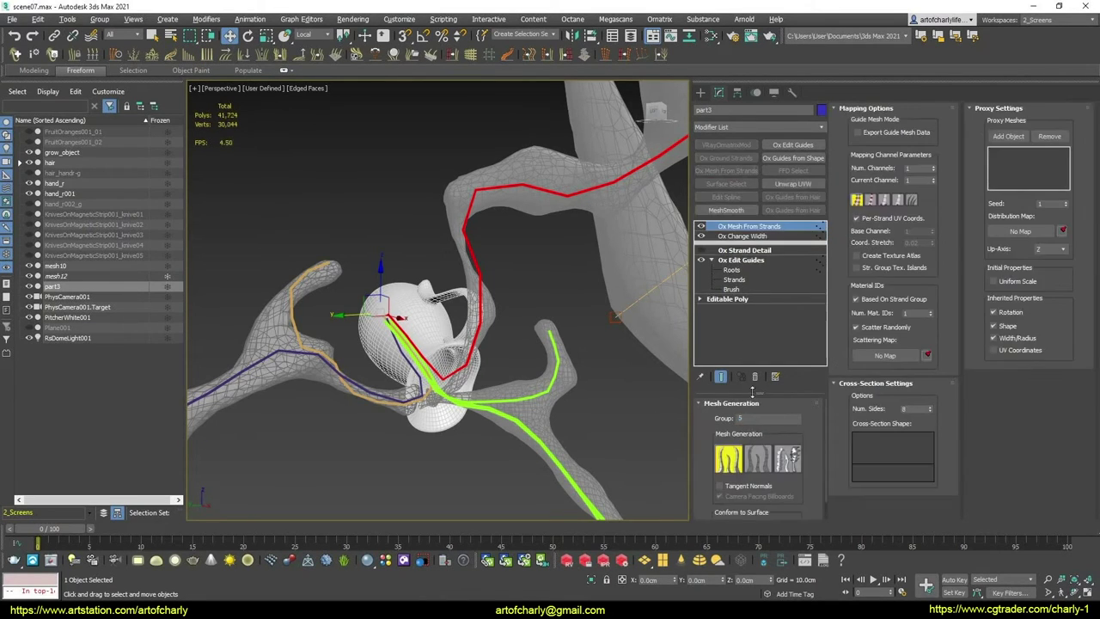
left_click(754, 417)
type("4")
key("Return")
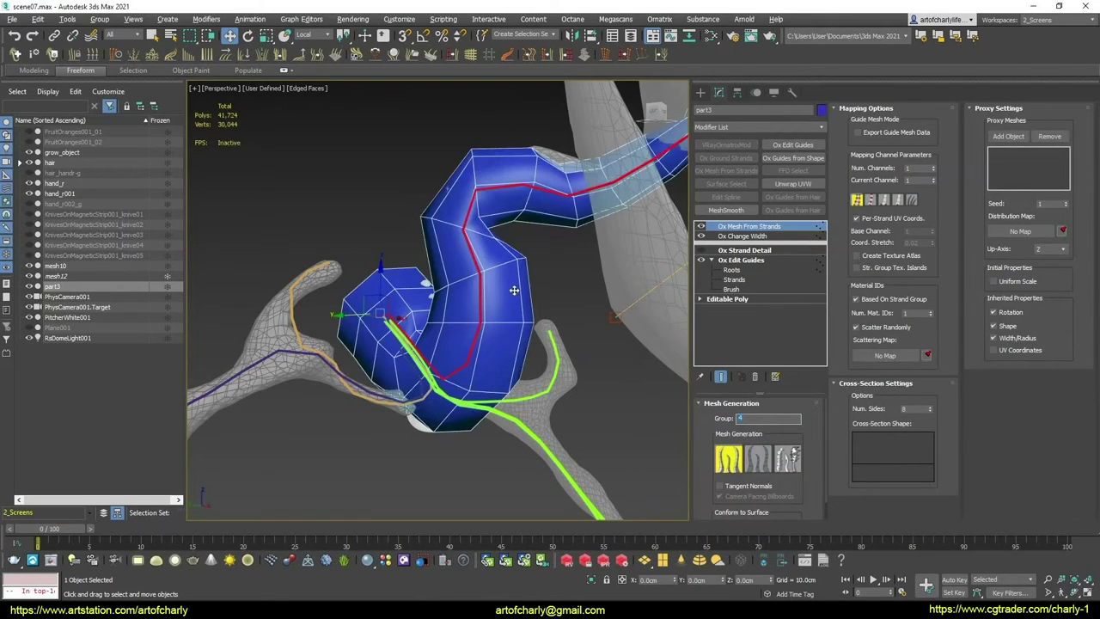
left_click(701, 225)
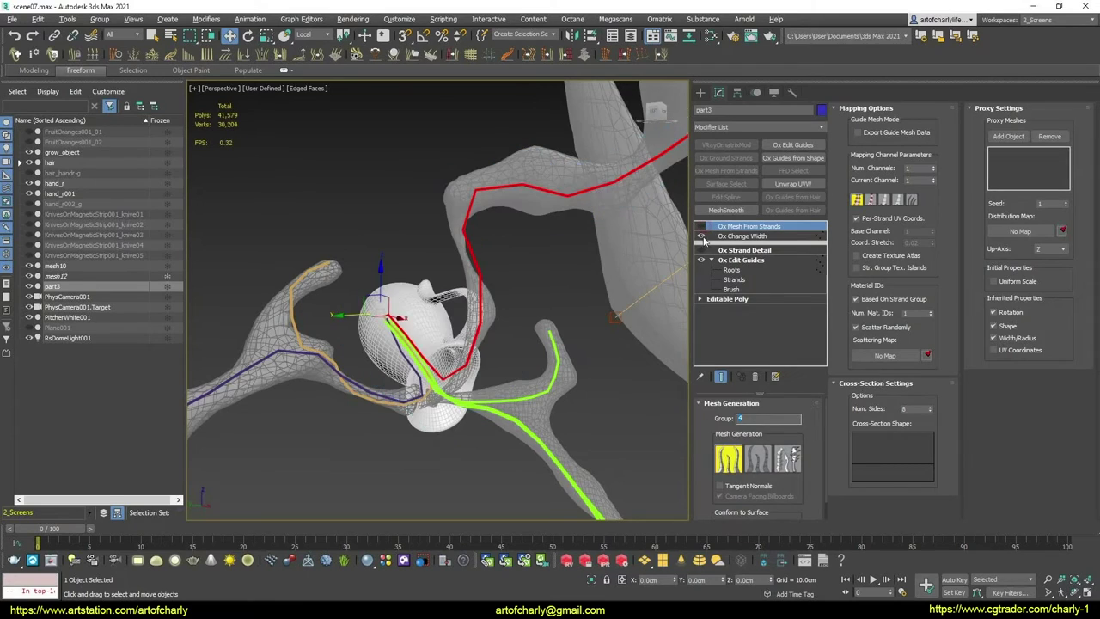
Move the clone under hair in Scene Explorer and rename it part4
middle_click_drag(428, 327, 390, 276)
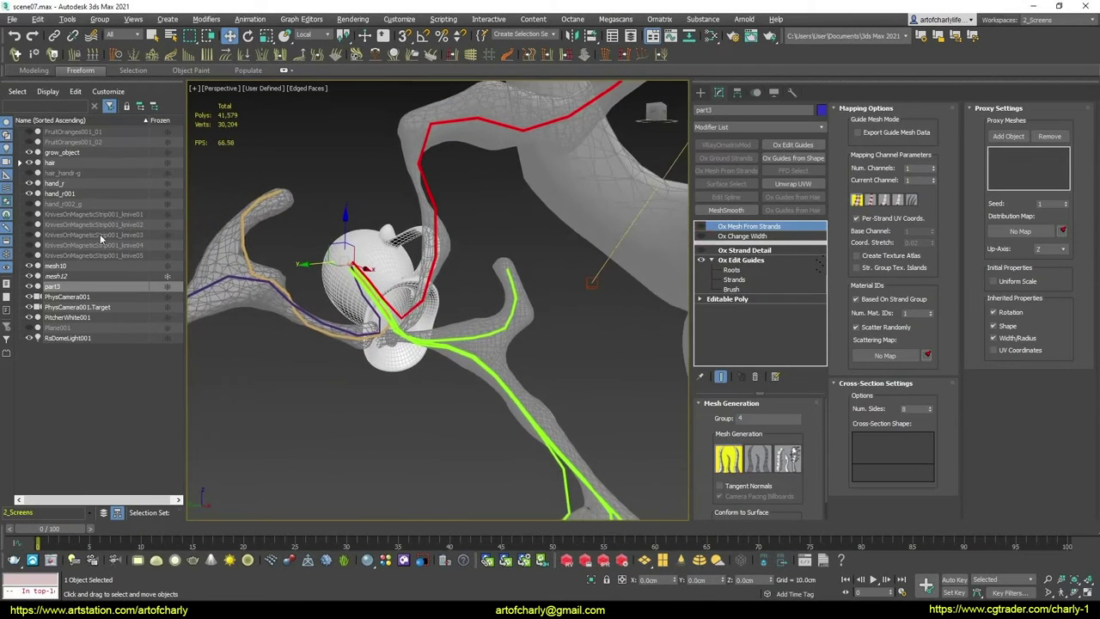
left_click_drag(52, 288, 54, 164)
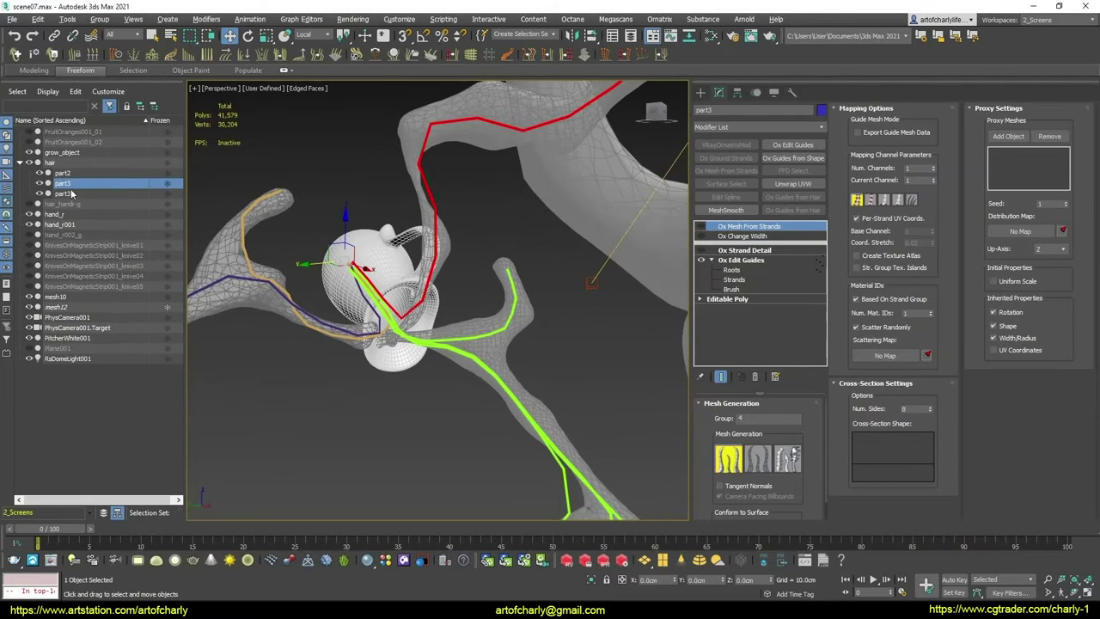
left_click(726, 110)
type("4")
key("Return")
Undo the accidental nesting so part4 sits beside part2 and part3 under hair
left_click_drag(71, 188, 76, 197)
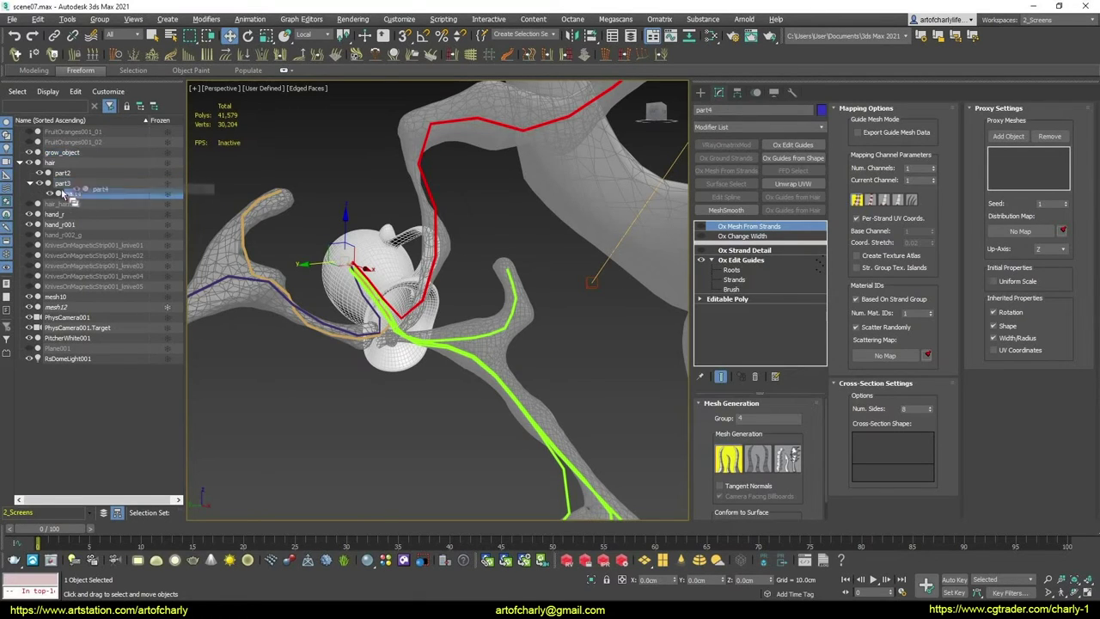
left_click_drag(93, 198, 62, 163)
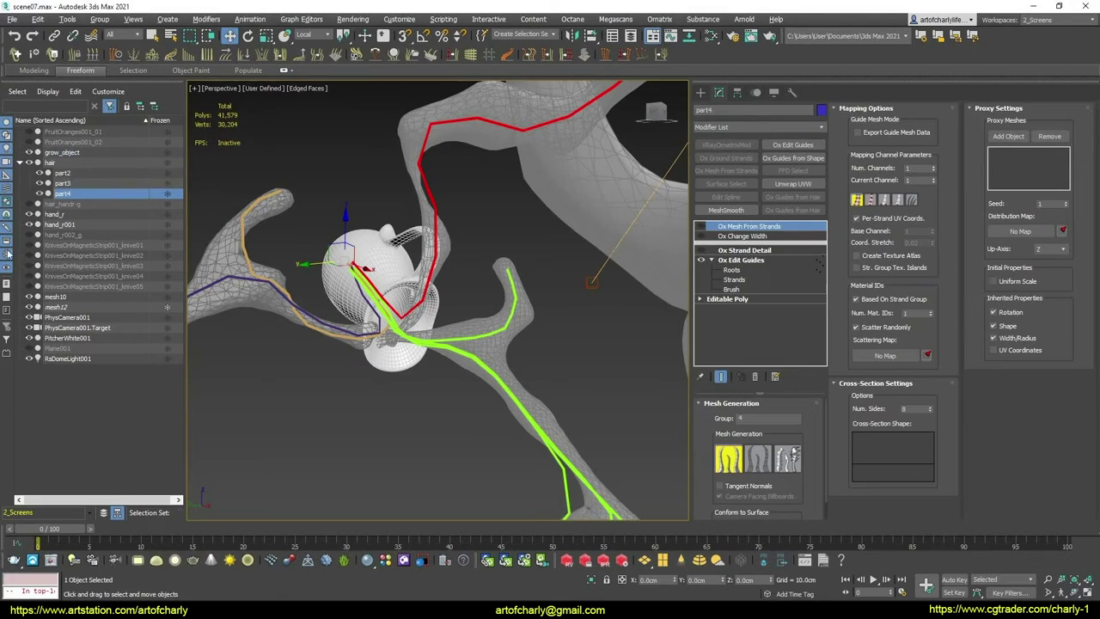
left_click(72, 182)
left_click(70, 191)
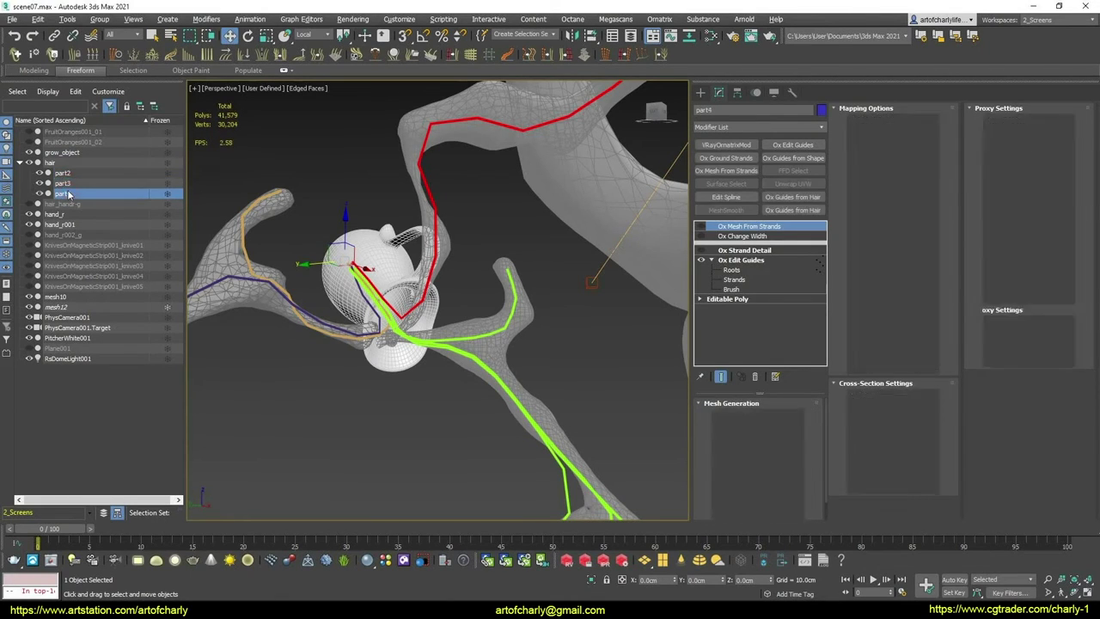
Select part2, part3 and part4 in turn to compare their mesh groups
left_click(79, 175)
left_click(70, 184)
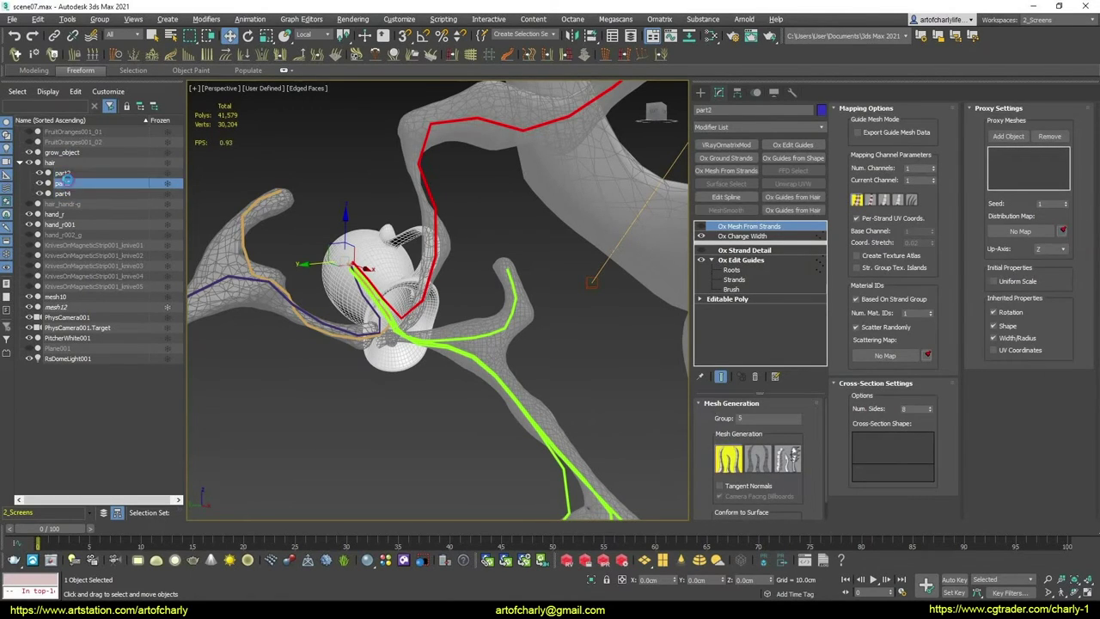
left_click(68, 173)
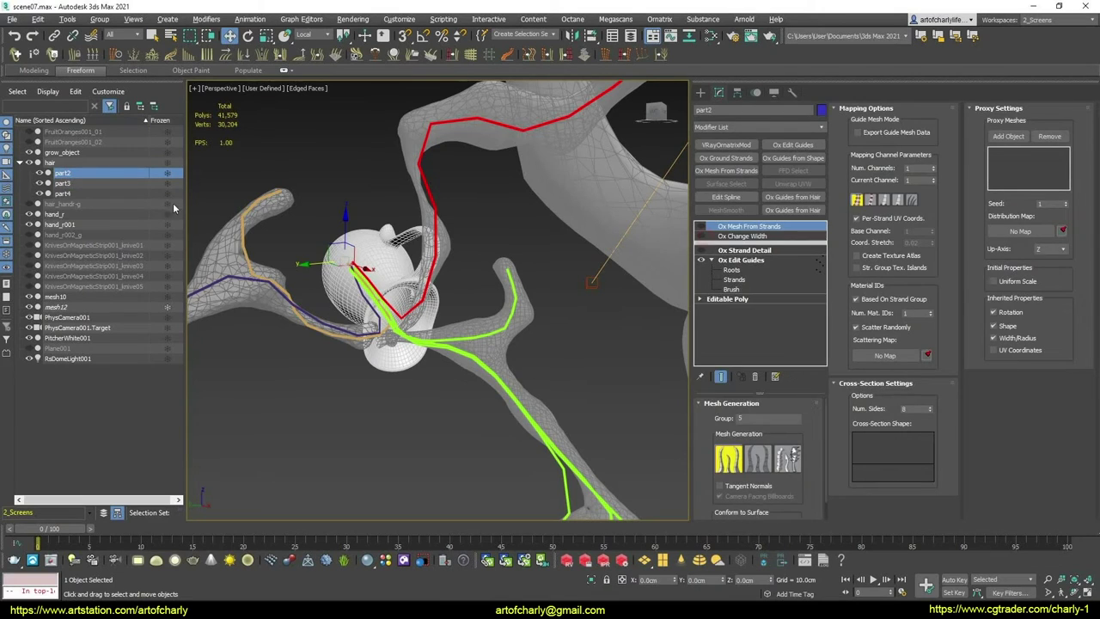
left_click(72, 184)
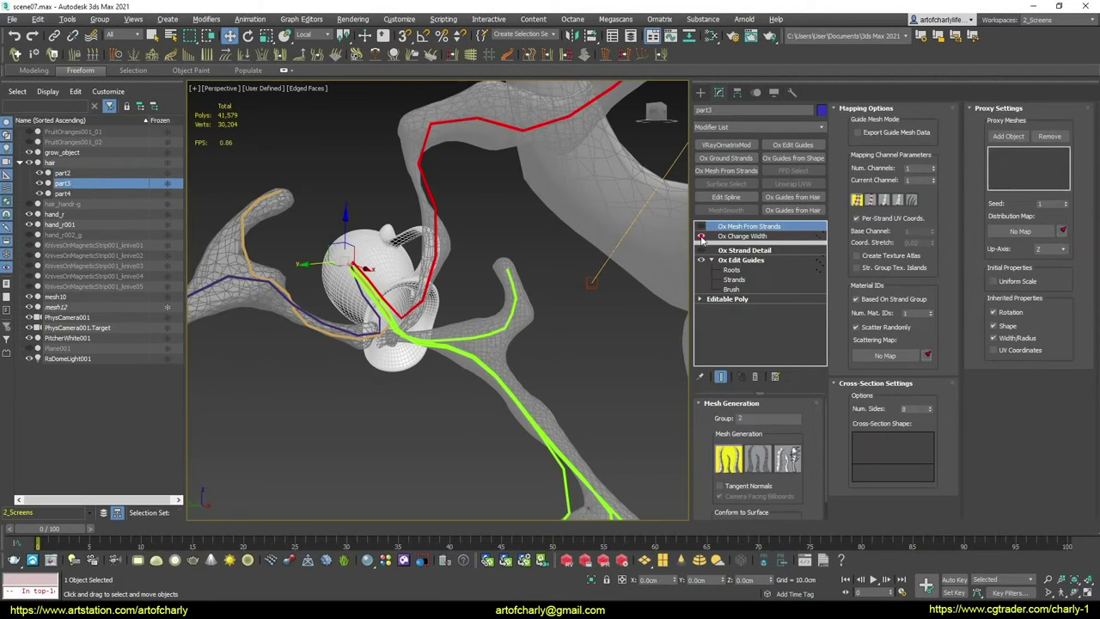
left_click(66, 194)
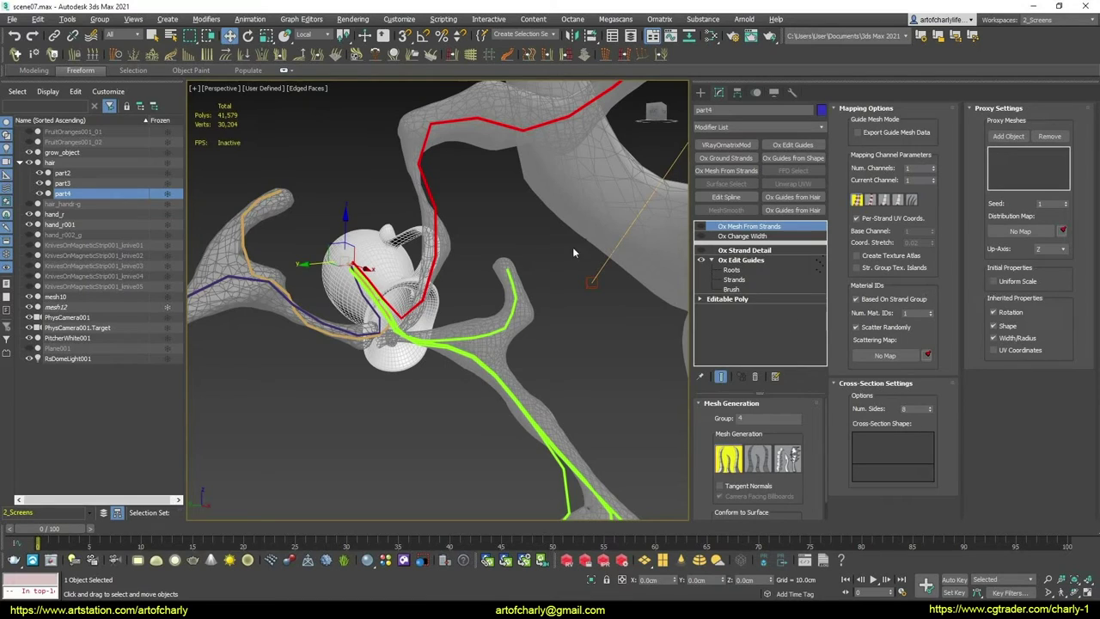
In hair's Ox Edit Guides Roots mode, assign the right-hand guide a unique group, making 6 groups
left_click(53, 163)
left_click(731, 245)
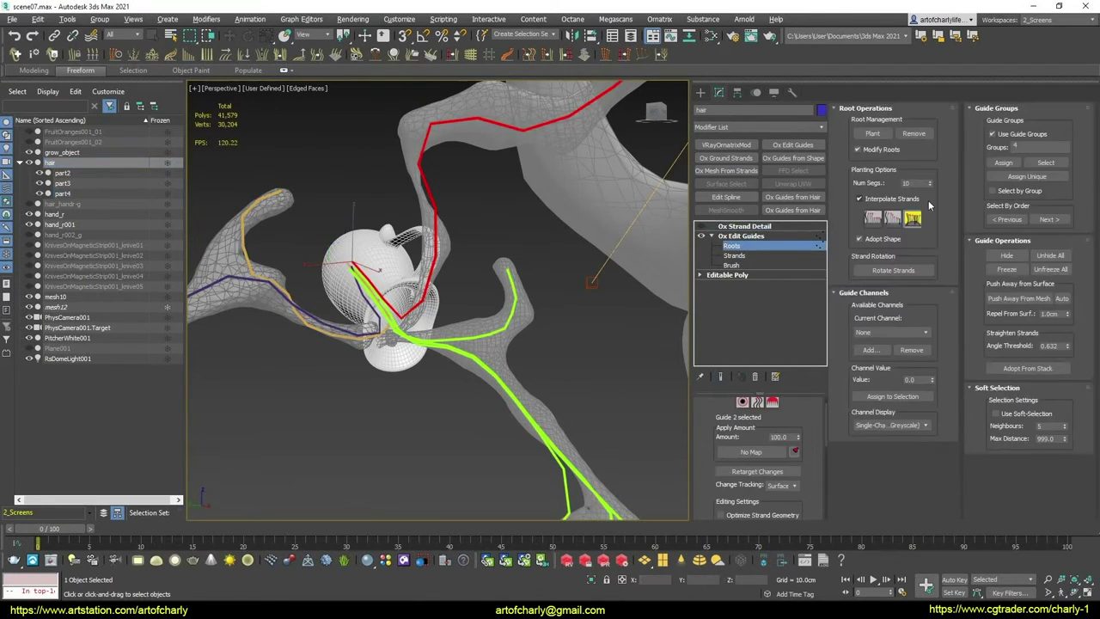
left_click(743, 402)
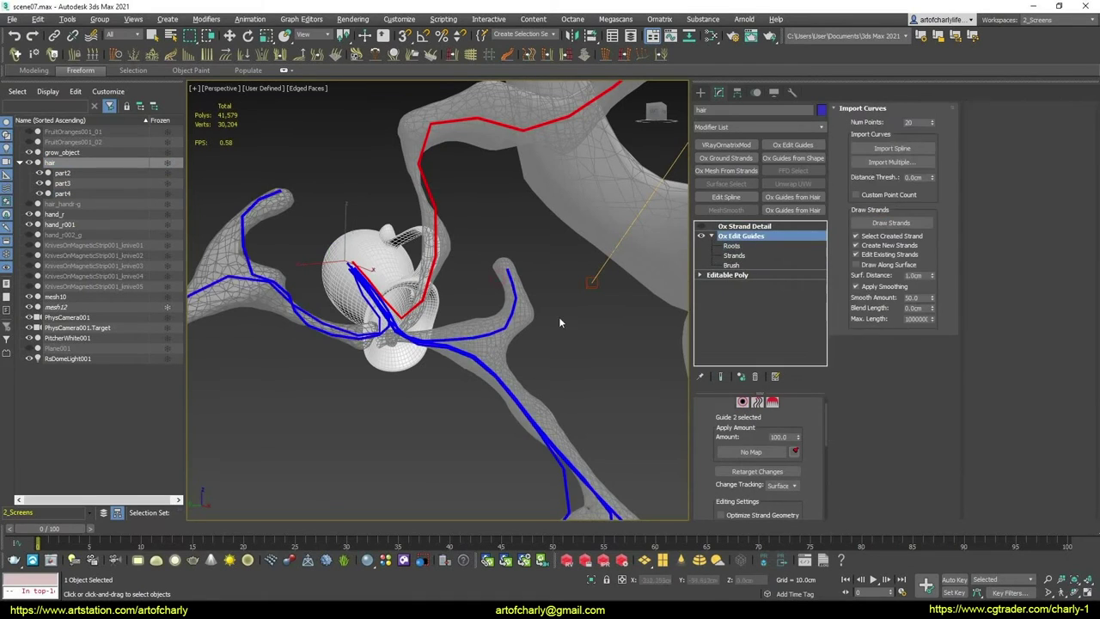
middle_click_drag(422, 342, 486, 348, "alt")
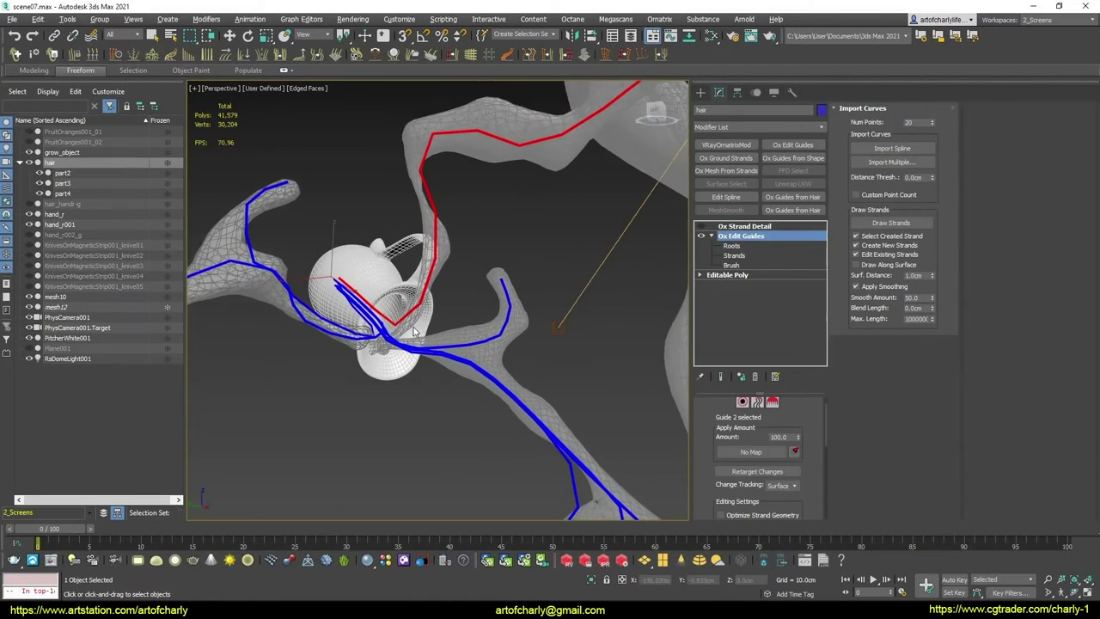
left_click(742, 402)
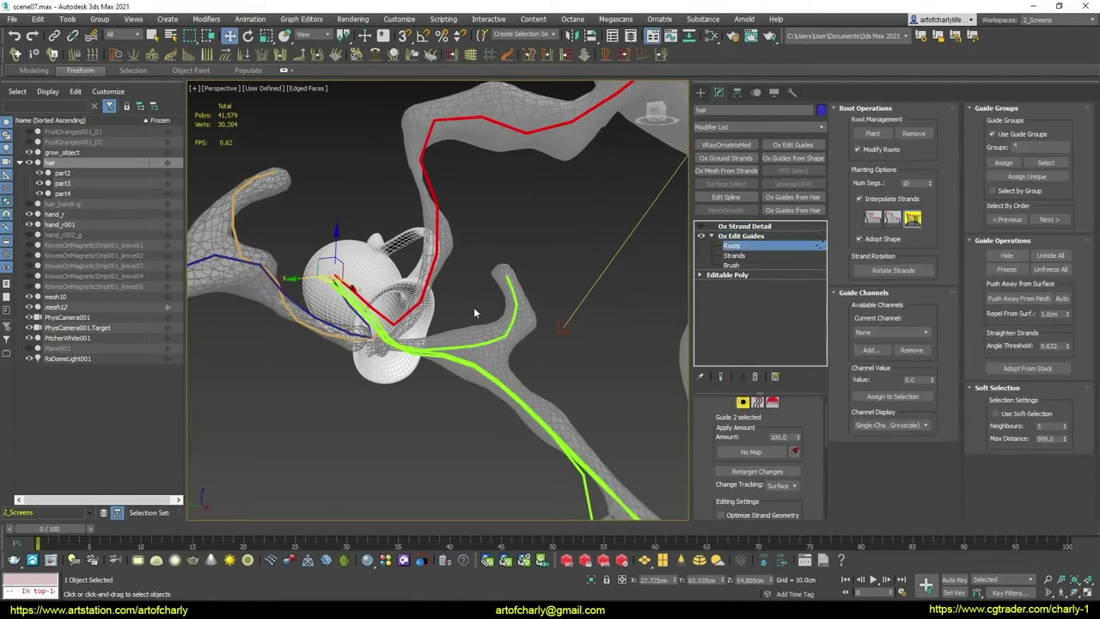
middle_click_drag(553, 345, 513, 270, "alt")
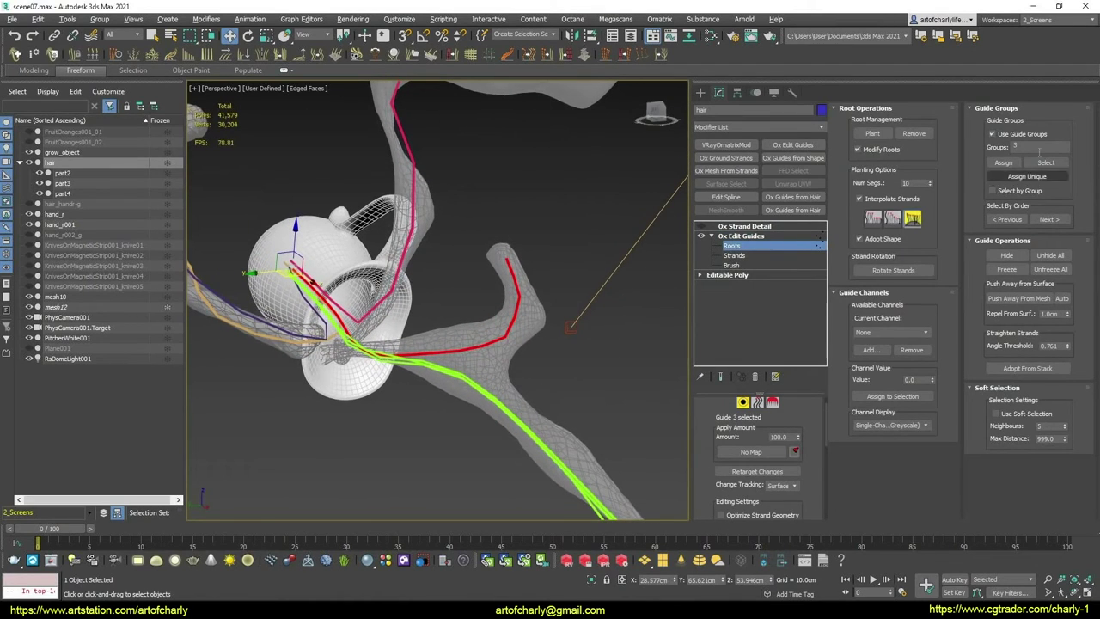
left_click(1027, 176)
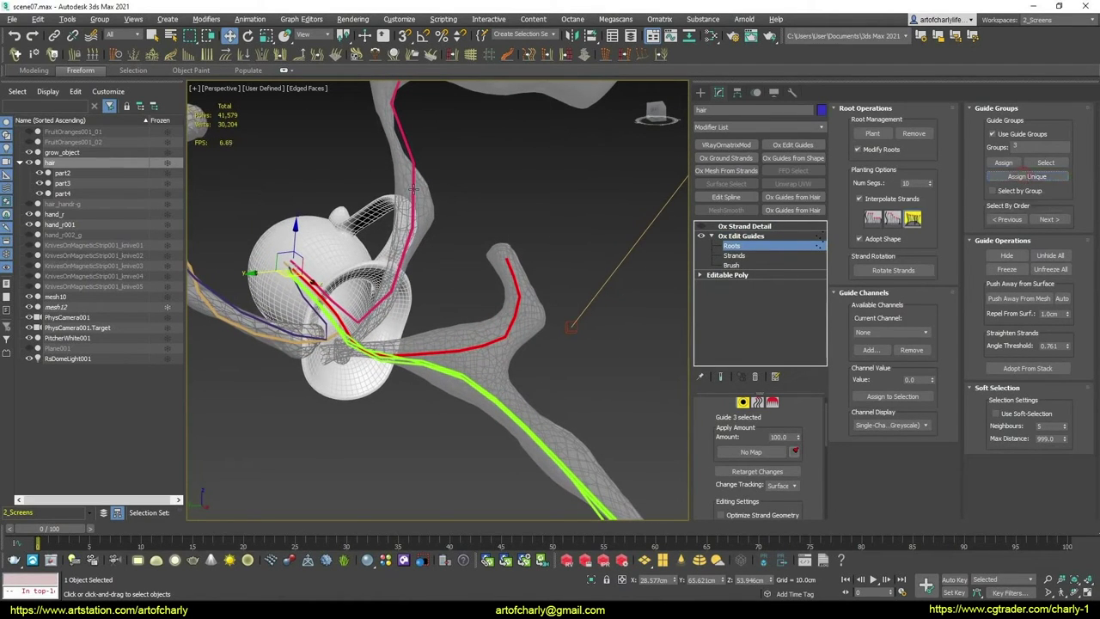
left_click(486, 252, "alt")
left_click(509, 266, "ctrl")
Create a reference clone of hair named part5 and link it under hair
key("ctrl+v")
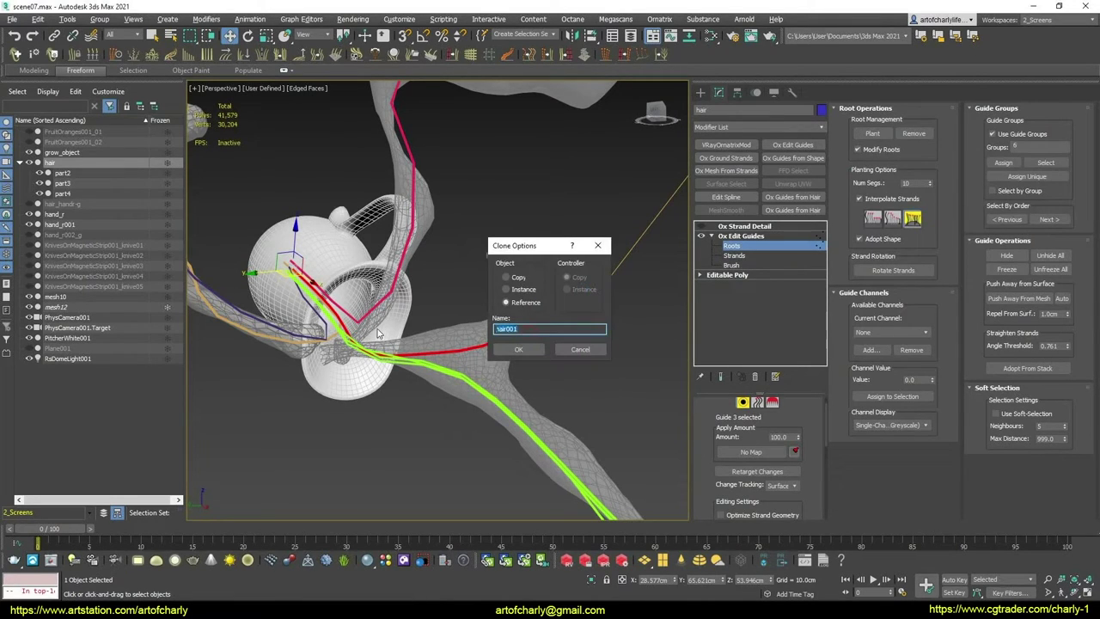
type("o")
left_click(509, 350)
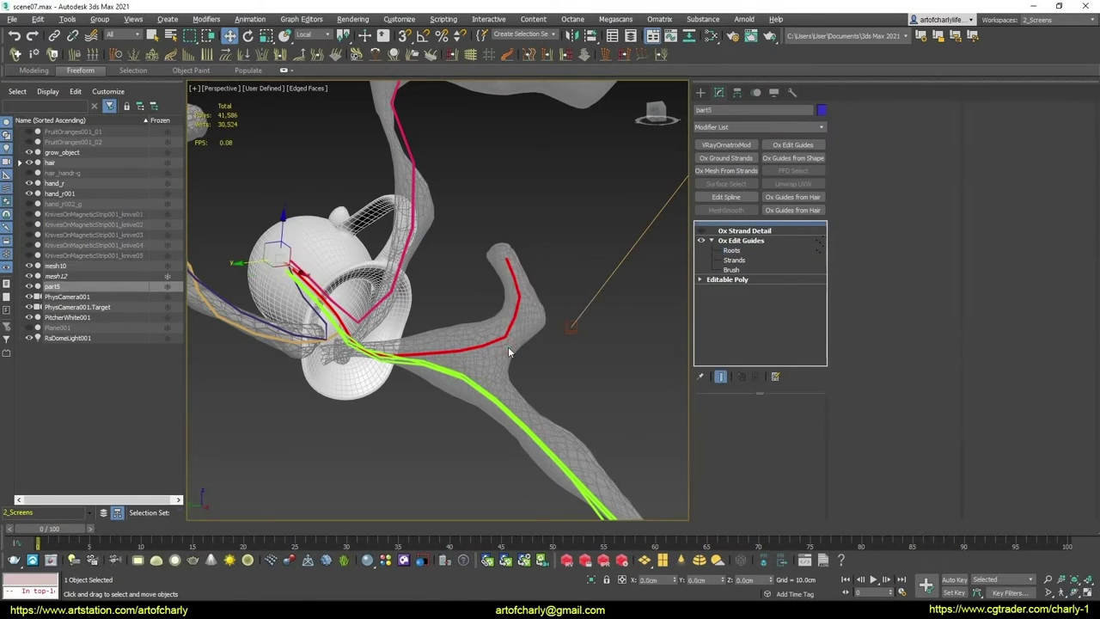
left_click_drag(69, 286, 51, 161)
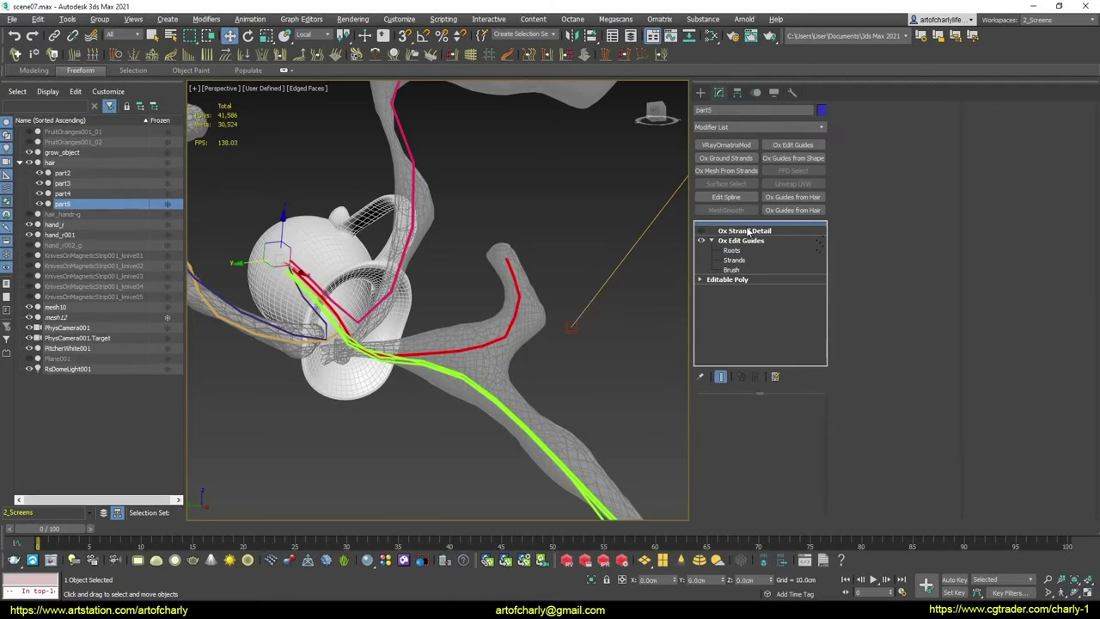
Add Ox Change Width and Ox Mesh From Strands to part5 on group 6, with the mesh hidden
type("xchange width")
key("Return")
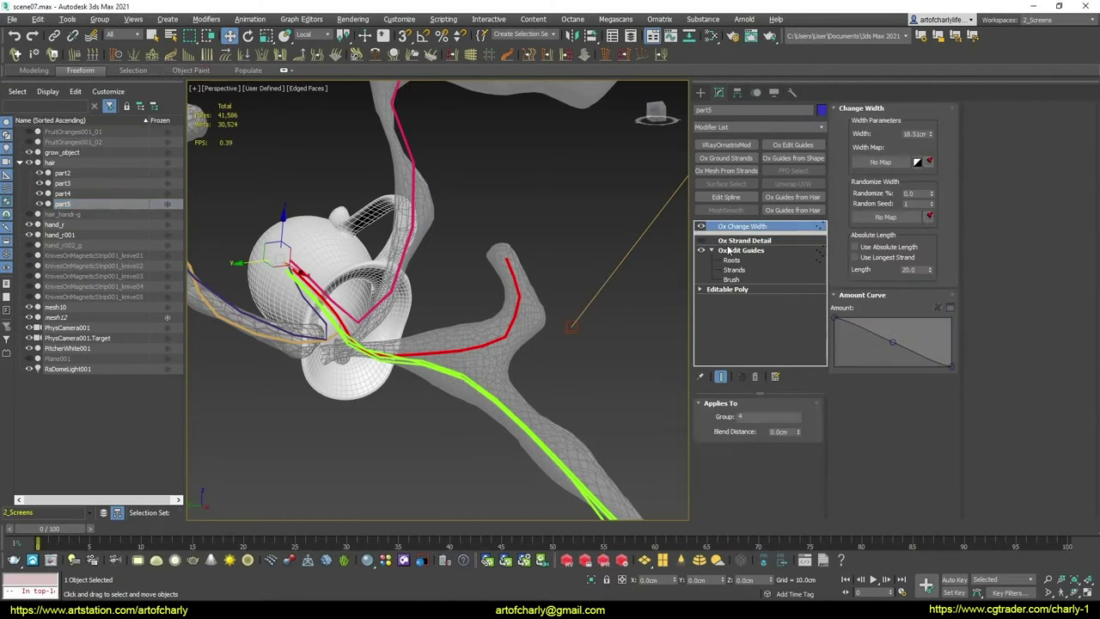
left_click_drag(753, 417, 697, 412)
type("6")
left_click(728, 171)
left_click(760, 418)
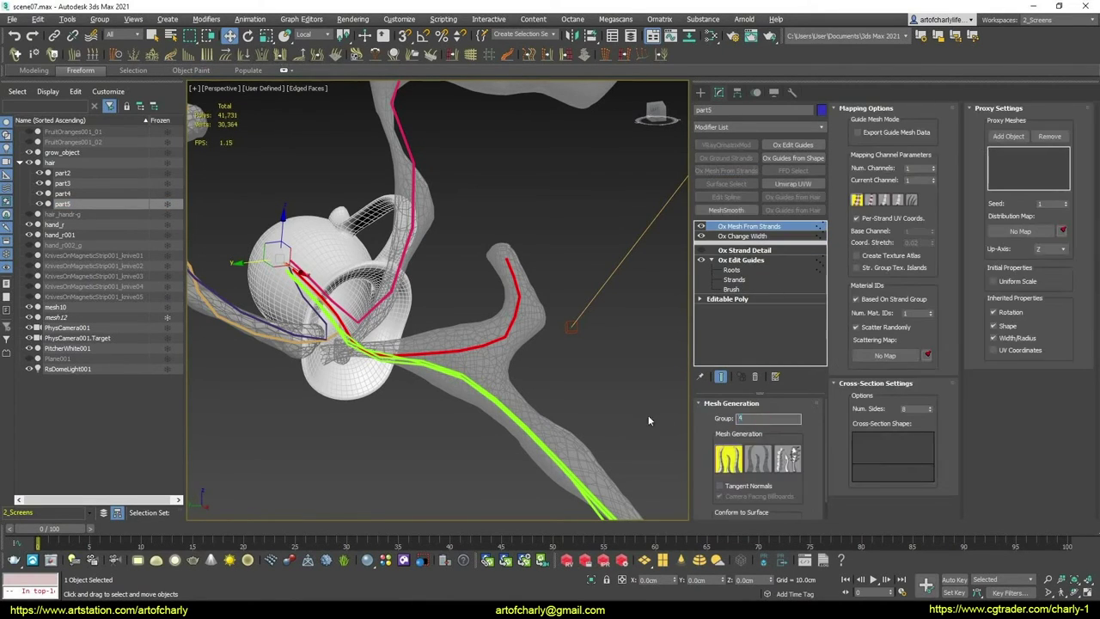
key("Return")
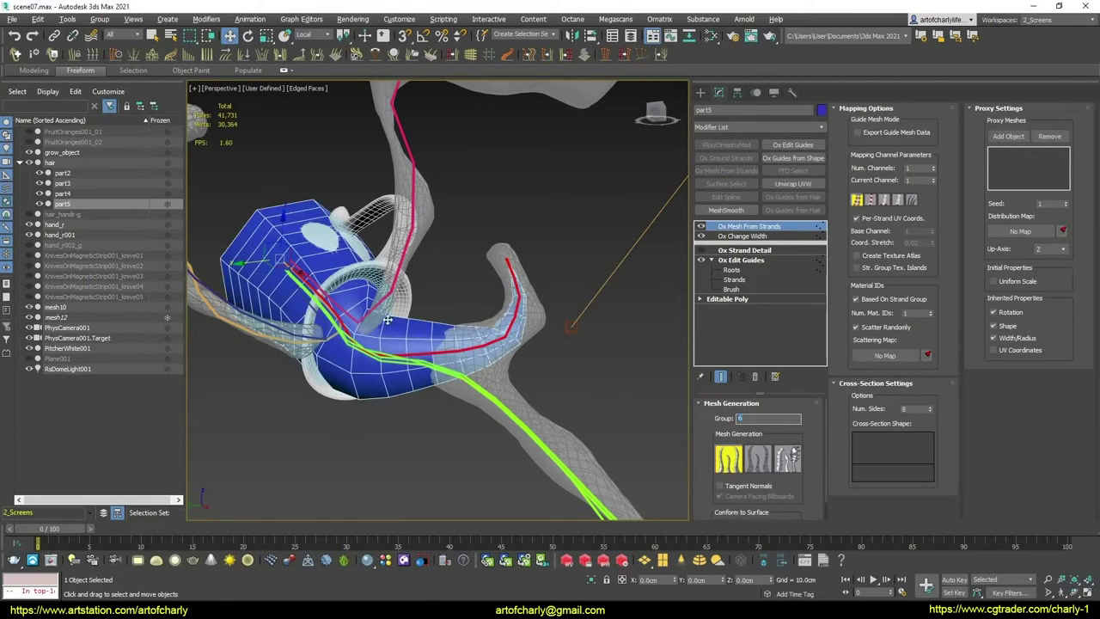
left_click(700, 226)
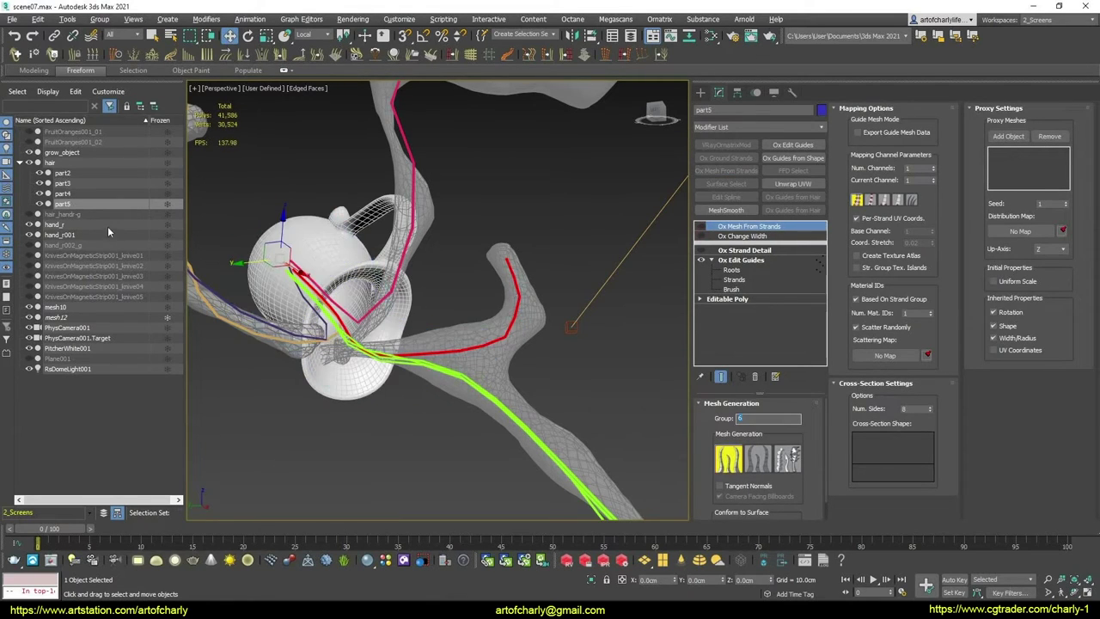
left_click(51, 163)
Assign the right-strand guide on hair's lower branches a unique group, then pick the left loop guide
left_click(731, 245)
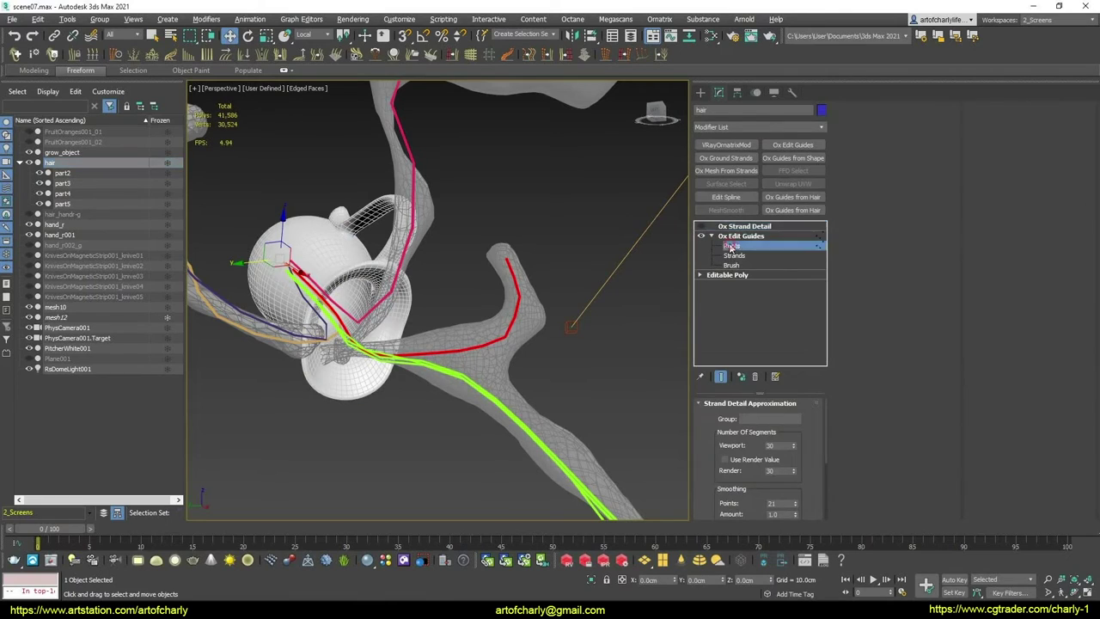
middle_click_drag(433, 333, 342, 313, "alt")
key("ctrl+b")
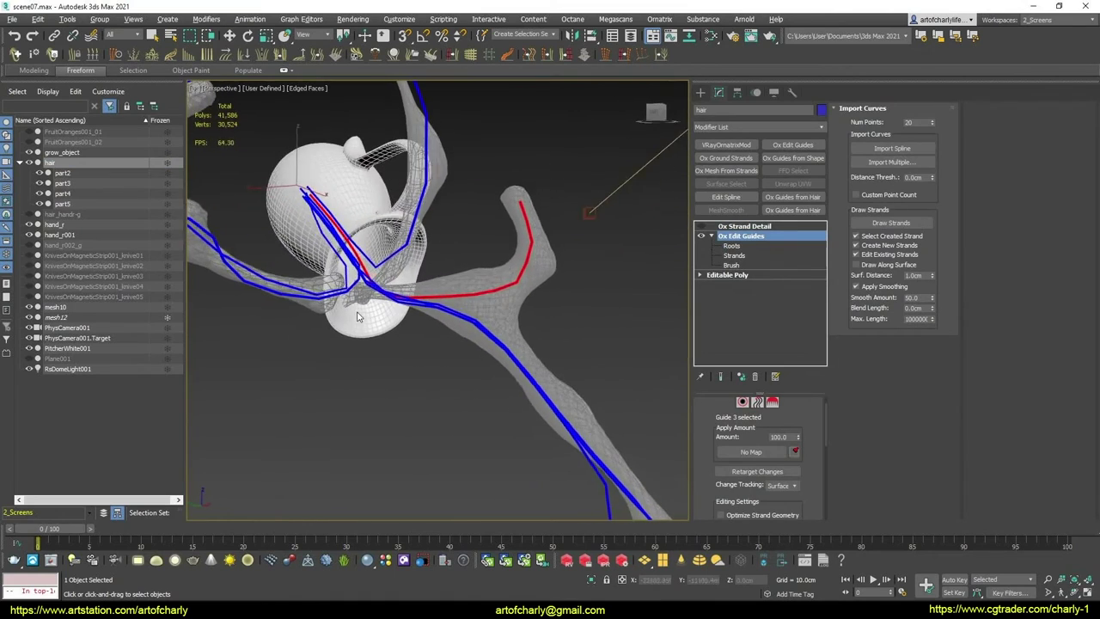
mouse_move(342, 313)
middle_mouse_down("alt")
mouse_move(326, 312)
mouse_move(431, 343)
mouse_move(409, 357)
middle_mouse_up("alt")
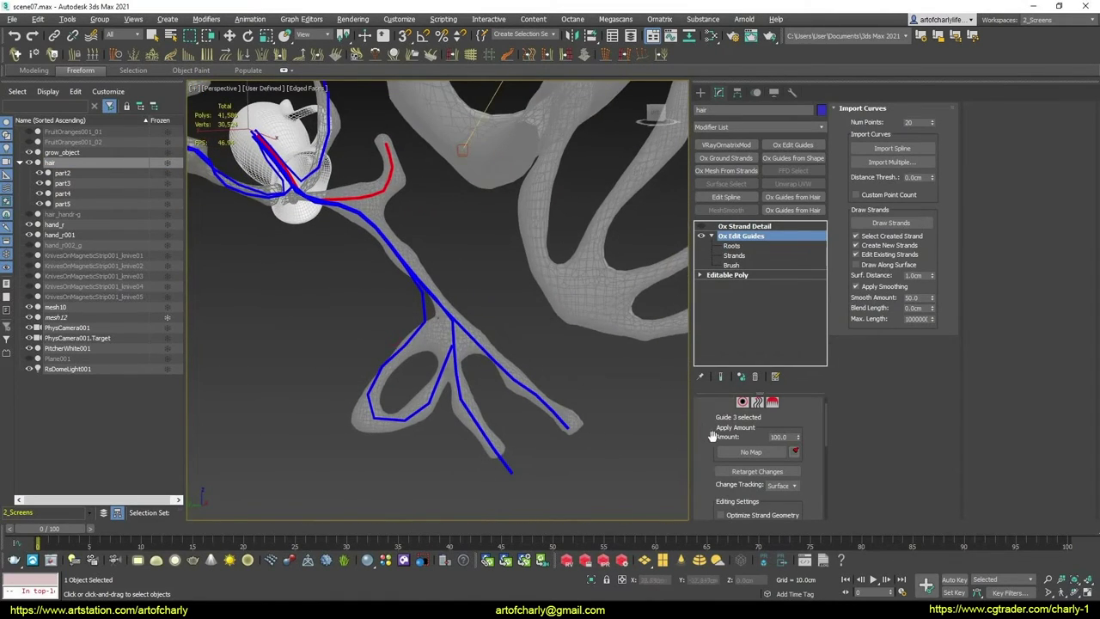
left_click(731, 246)
left_click(394, 357)
middle_click_drag(410, 364, 404, 360, "alt")
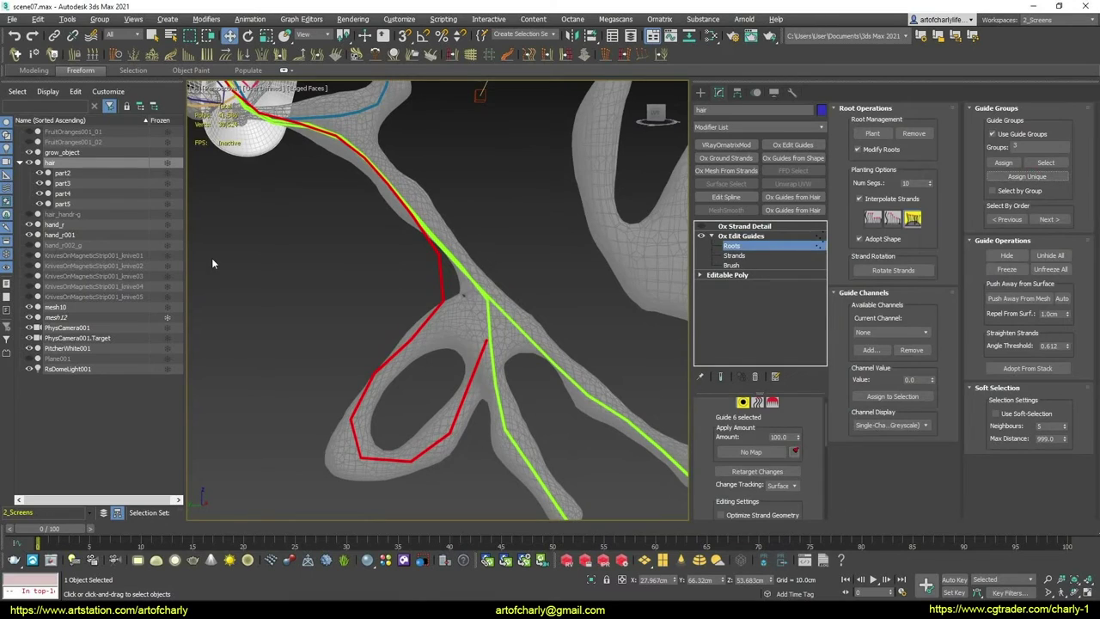
left_click(489, 342)
left_click(1023, 176)
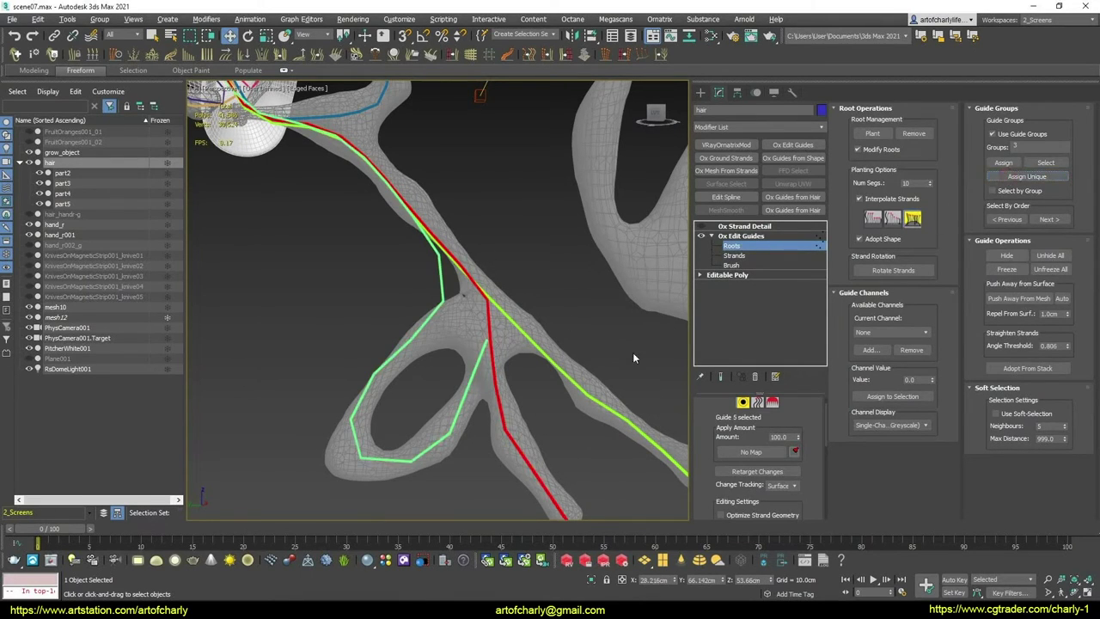
left_click(573, 387)
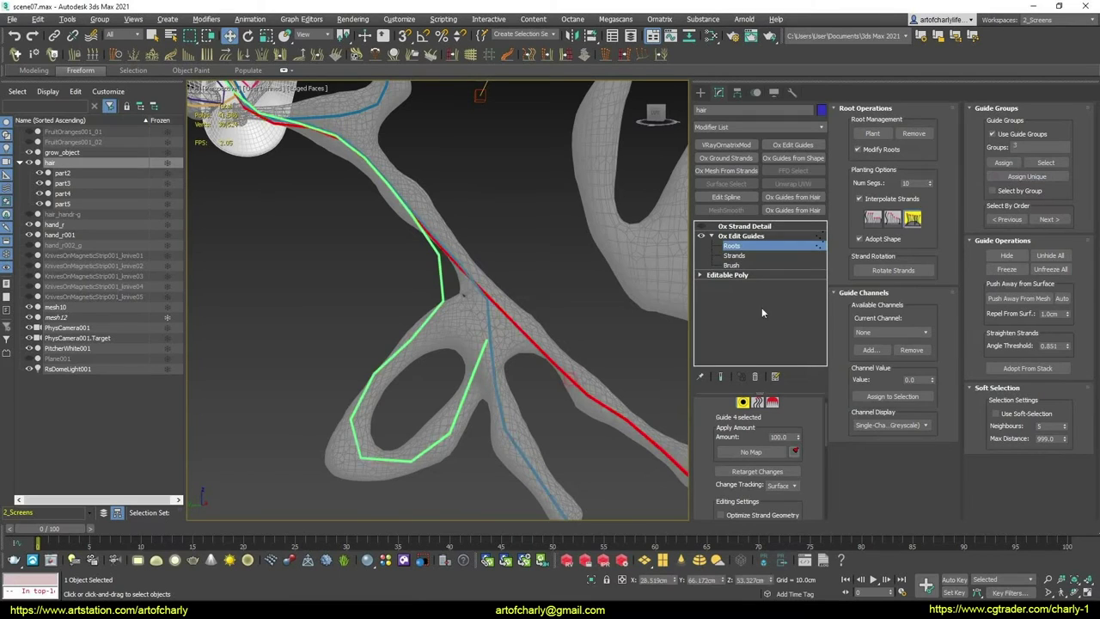
left_click(466, 396)
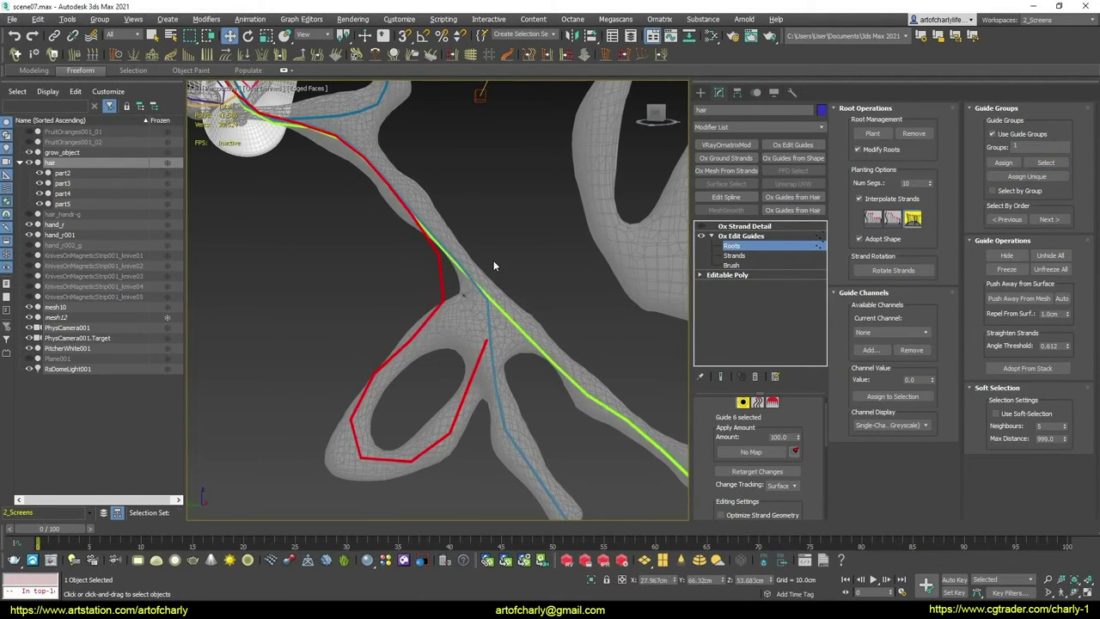
Create a reference clone of hair named part6
key("ctrl+v")
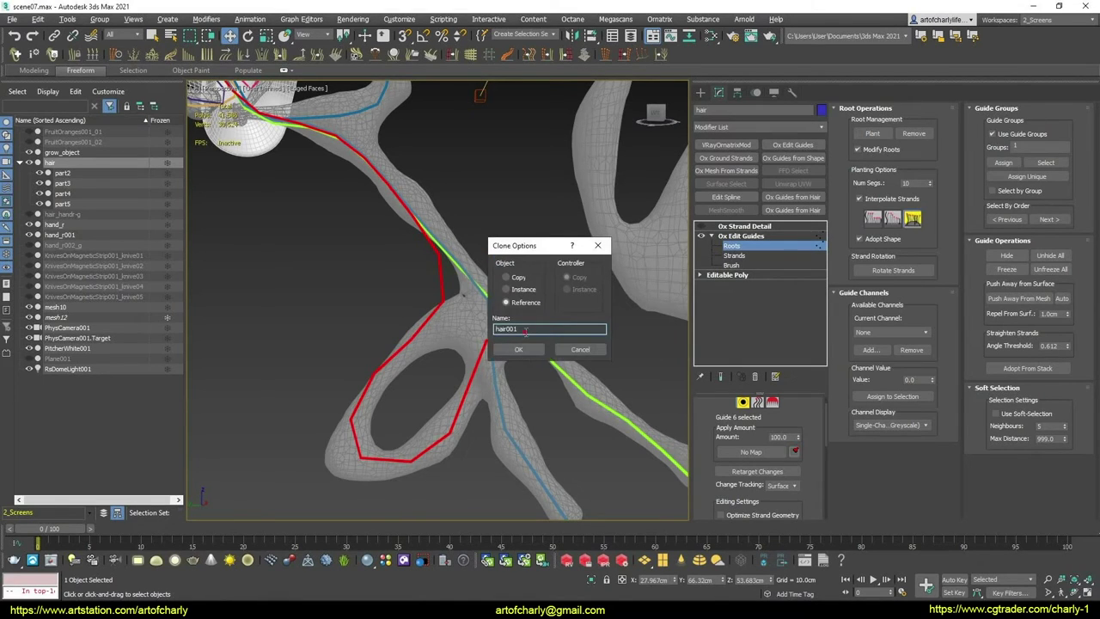
left_click_drag(525, 330, 421, 333)
type("pi")
key("Return")
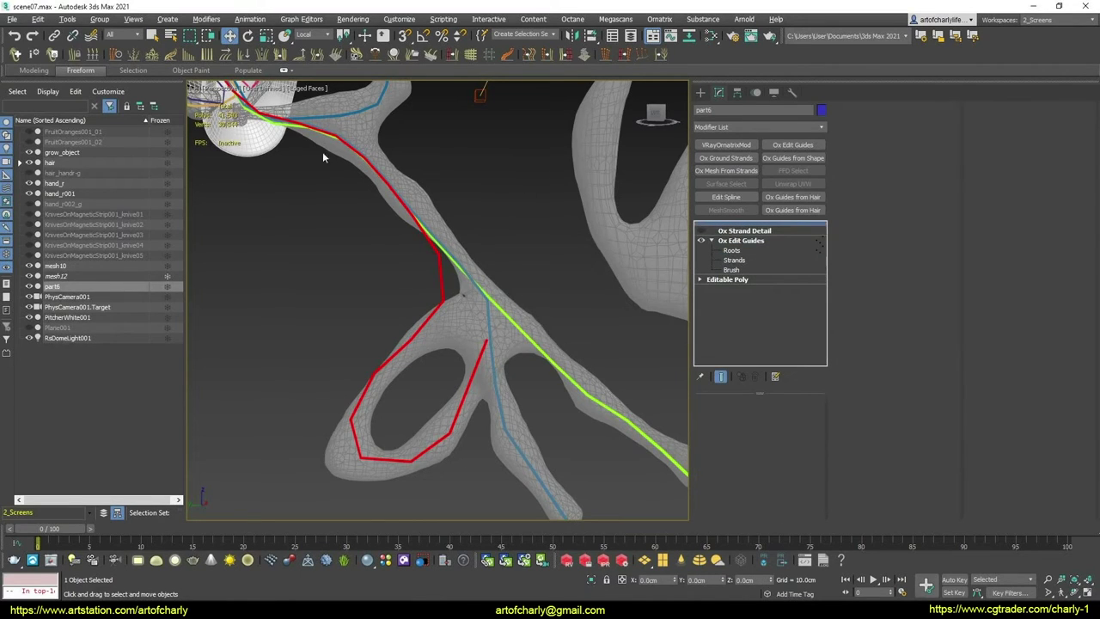
Add Ox Change Width and Ox Mesh From Strands on group 1, hide the mesh, and link part6 under hair
left_click(206, 54)
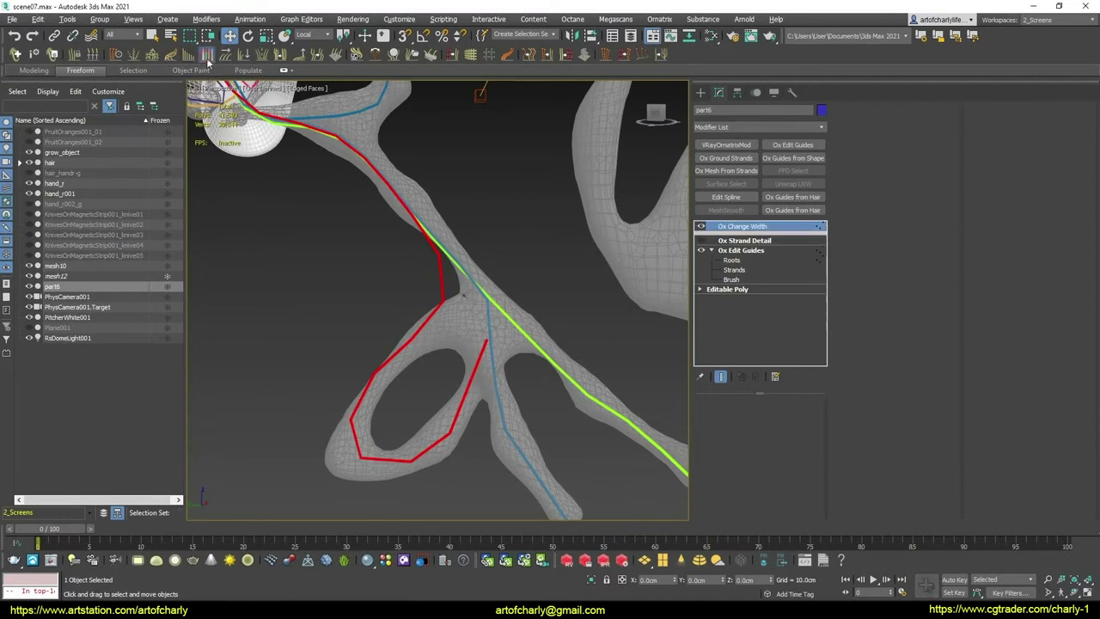
left_click(756, 416)
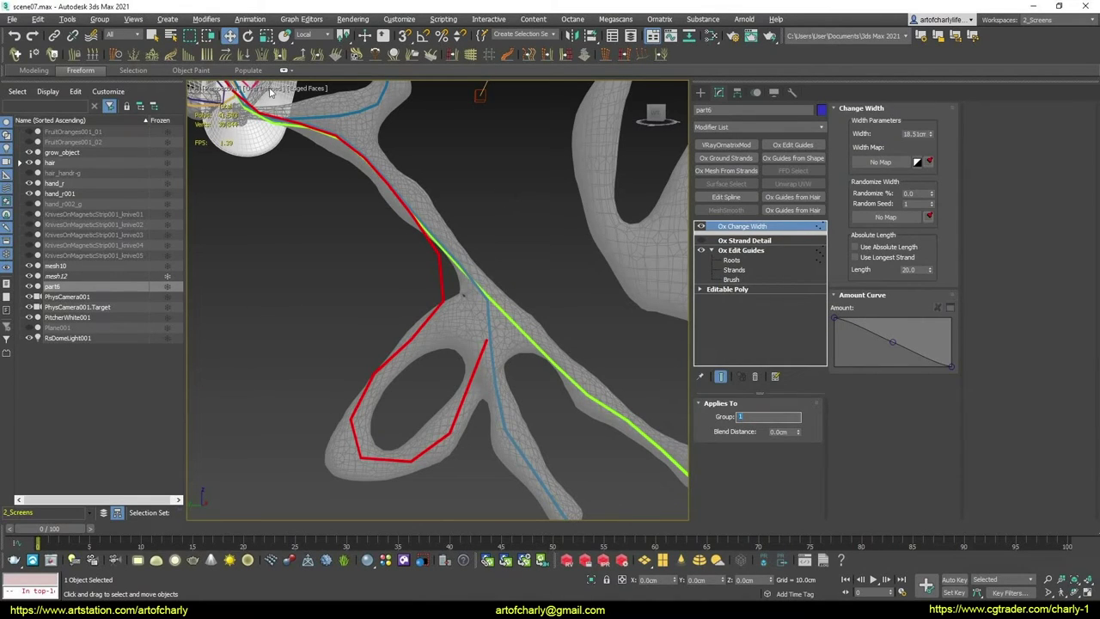
left_click(727, 172)
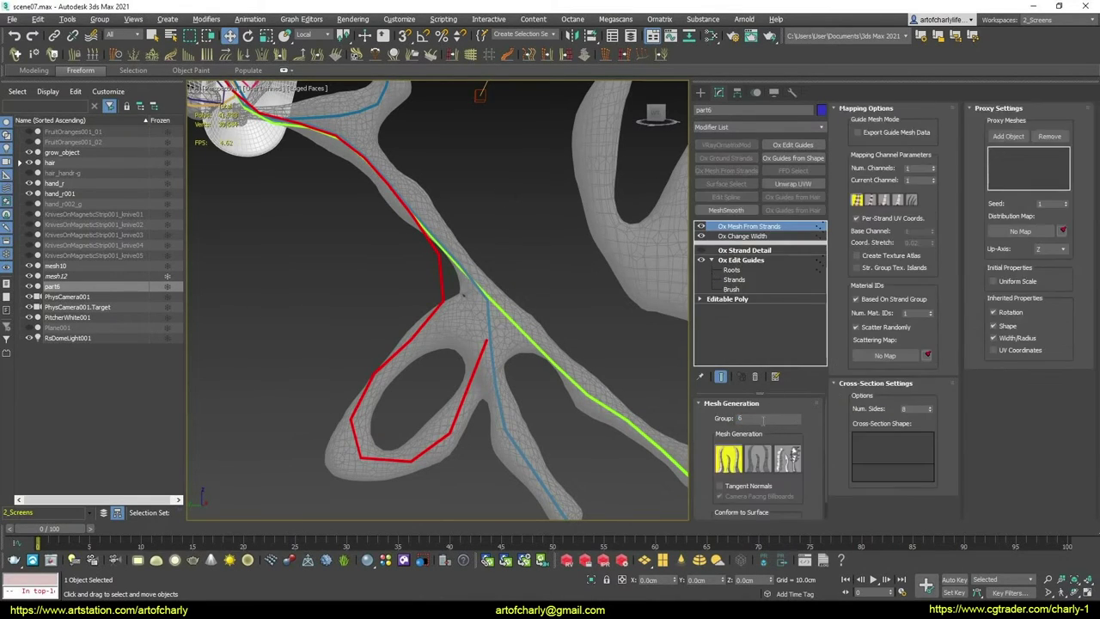
left_click(700, 226)
left_click_drag(42, 291, 49, 159)
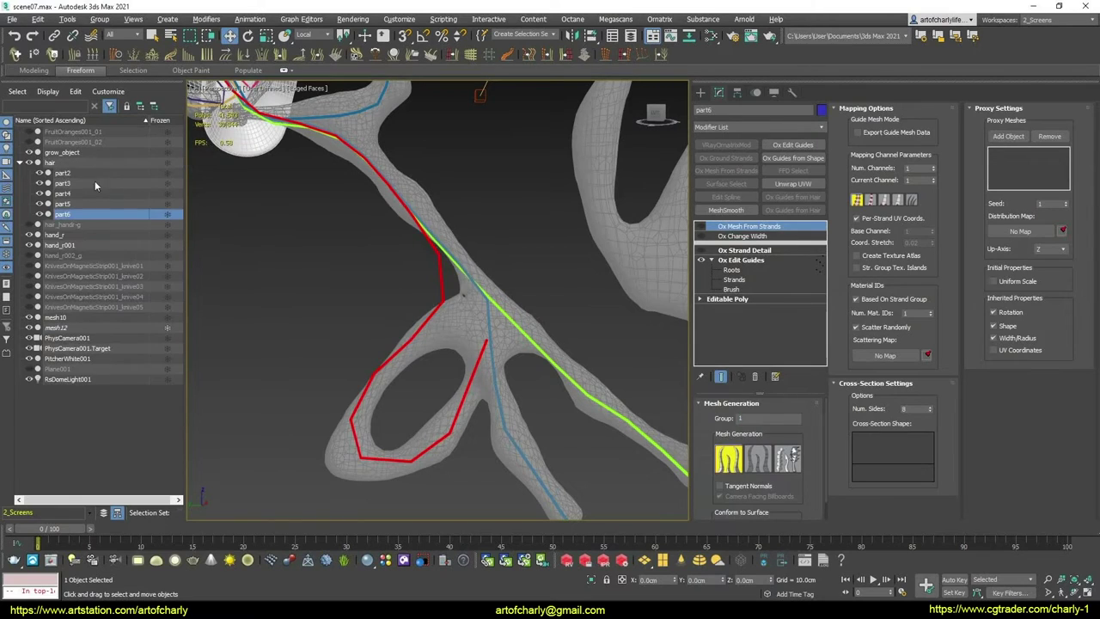
left_click(52, 163)
left_click(496, 391)
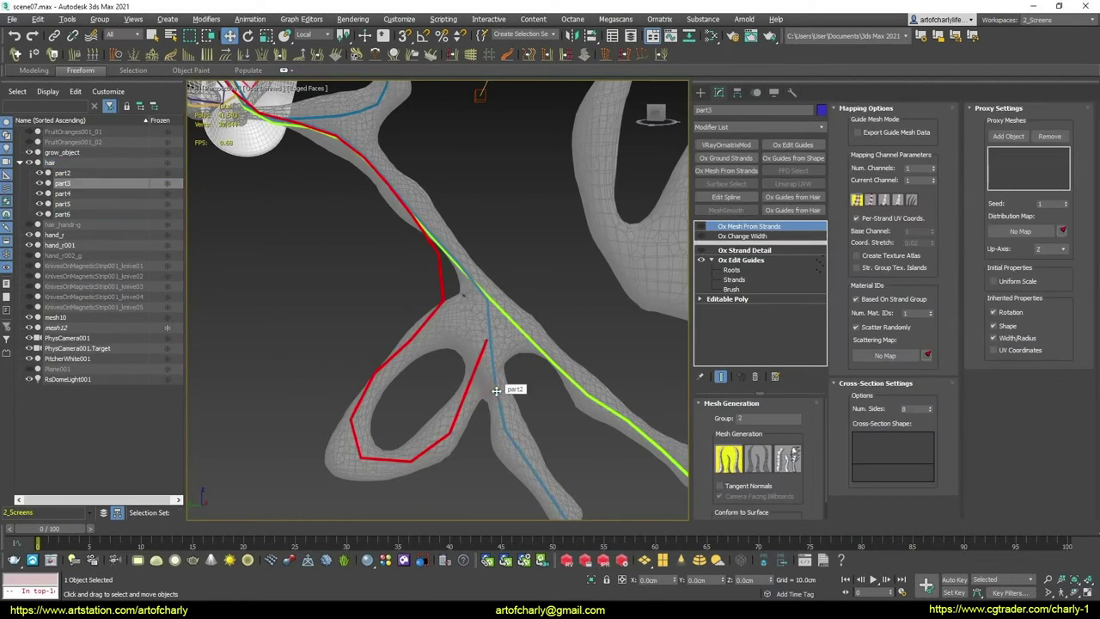
Select the guide along hair's right branch in Ox Edit Guides Roots mode
left_click(52, 163)
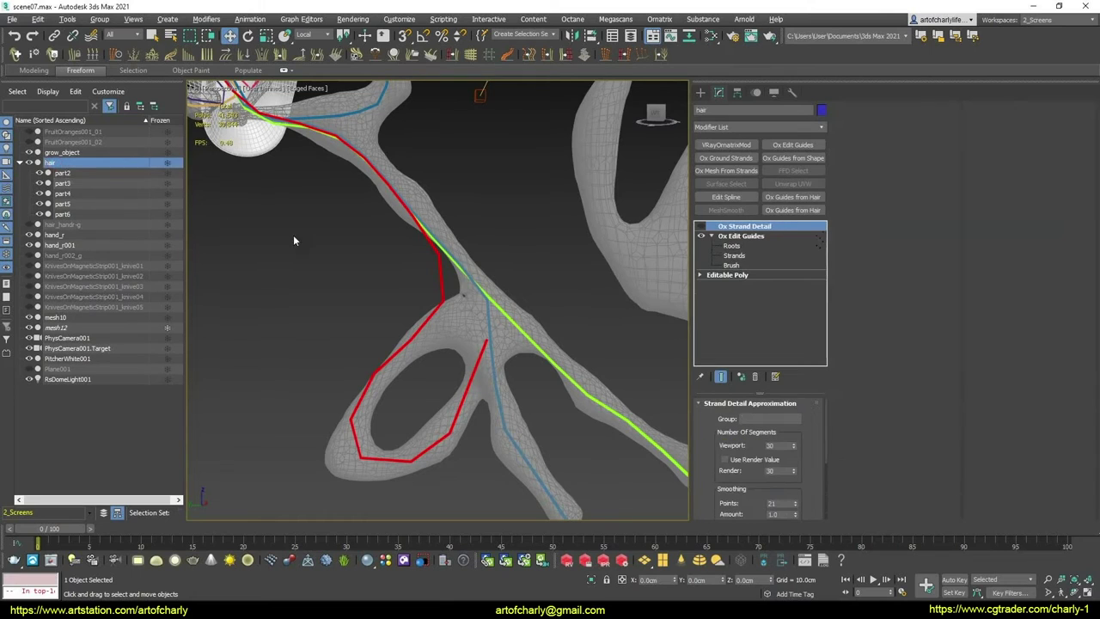
left_click(743, 248)
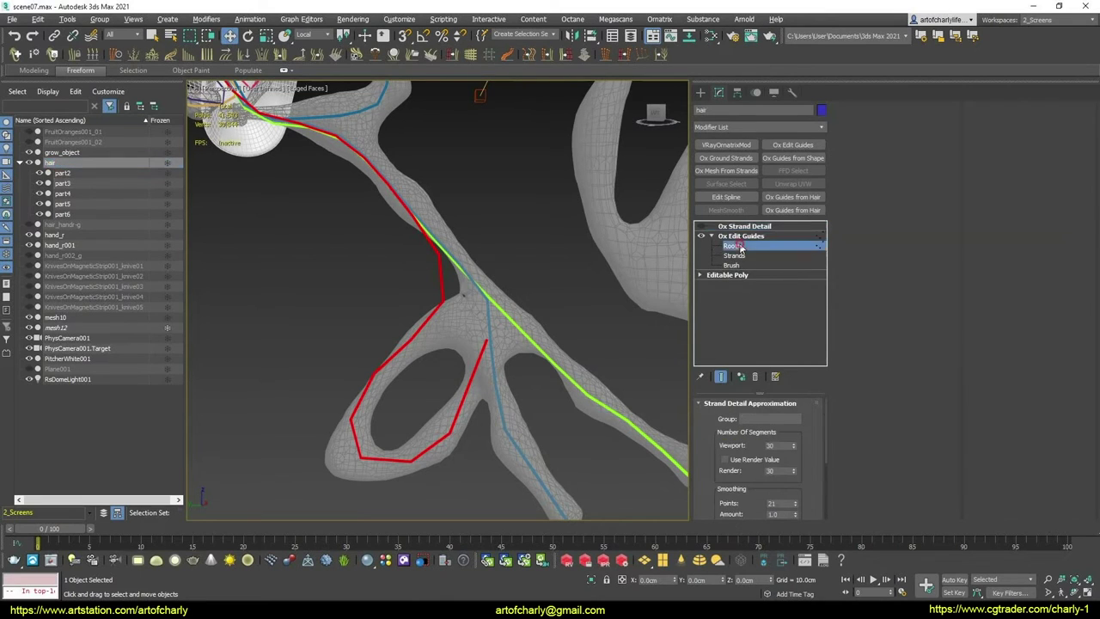
left_click(741, 403)
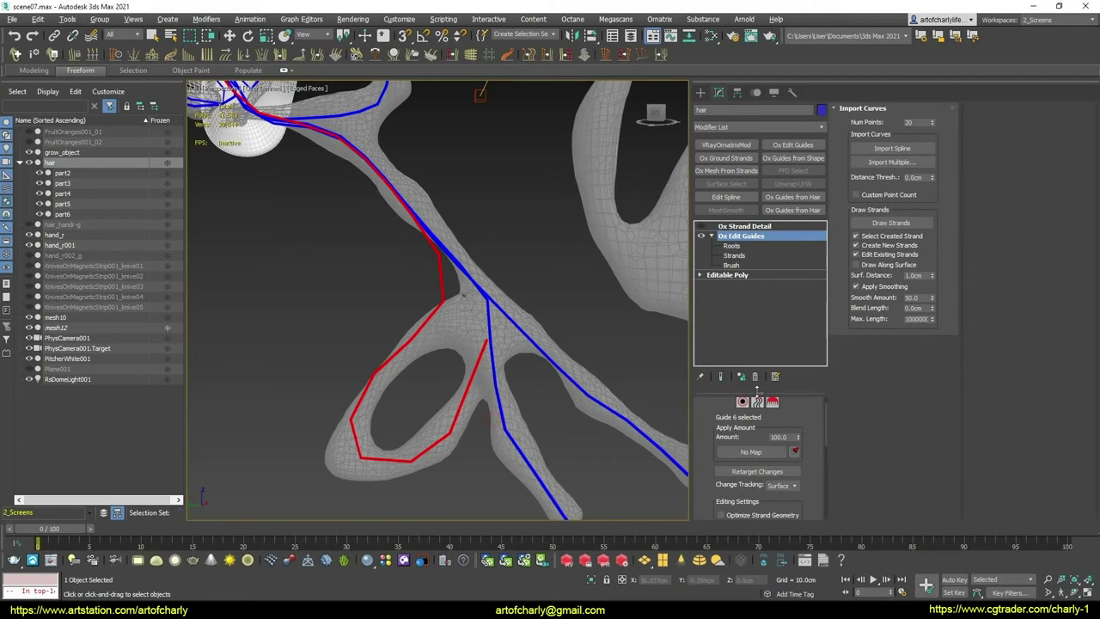
left_click(744, 402)
left_click(500, 409)
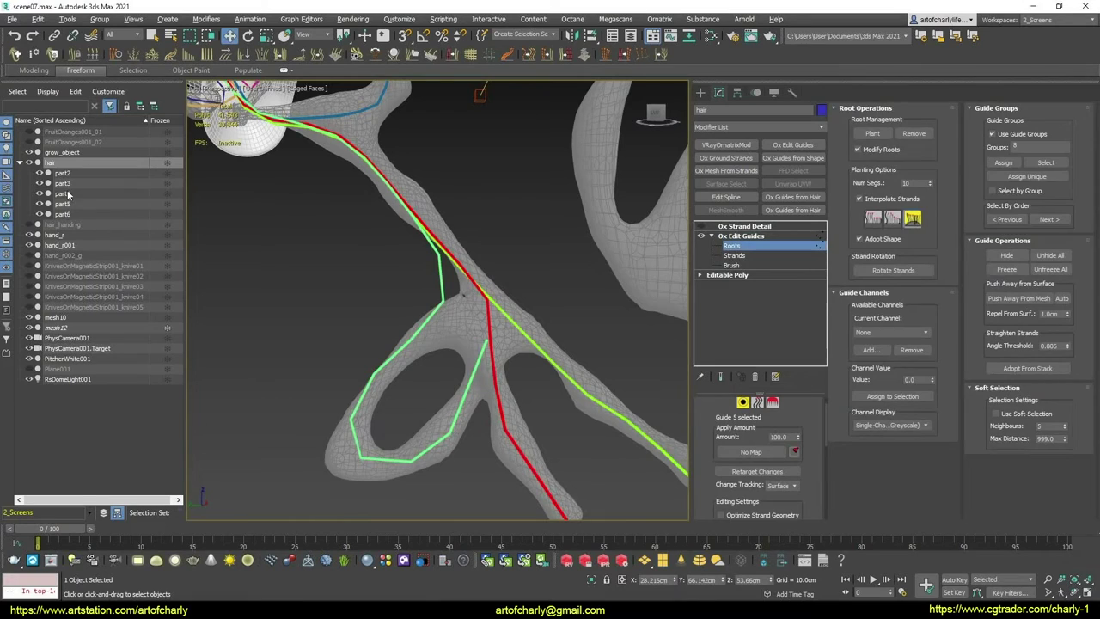
Reference-clone hair as part7 and link it under hair
key("ctrl+v")
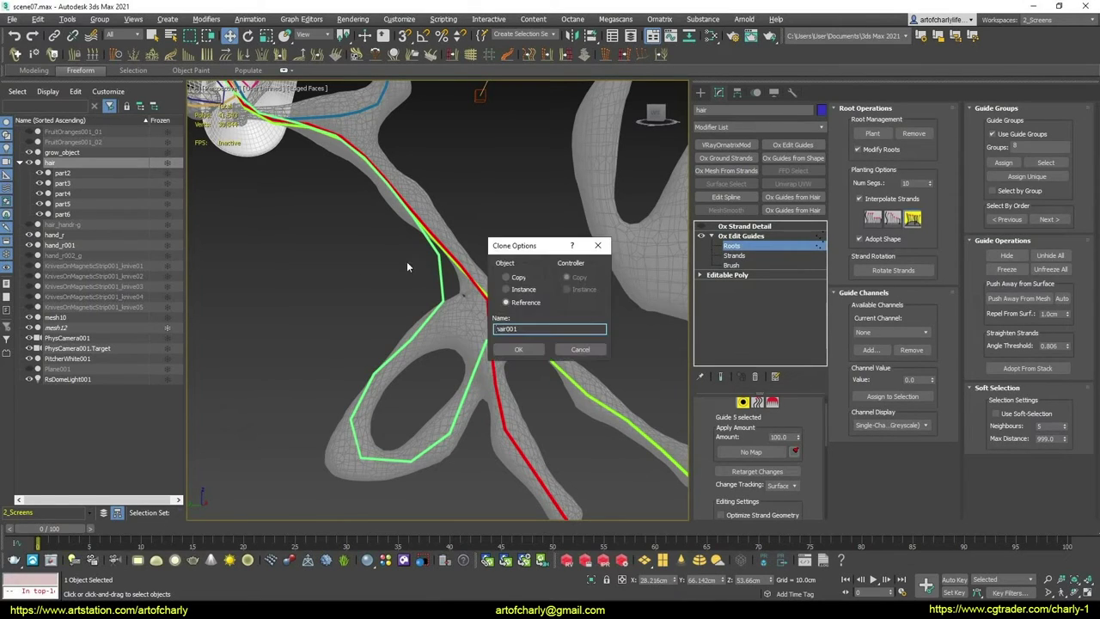
type("pl")
key("Return")
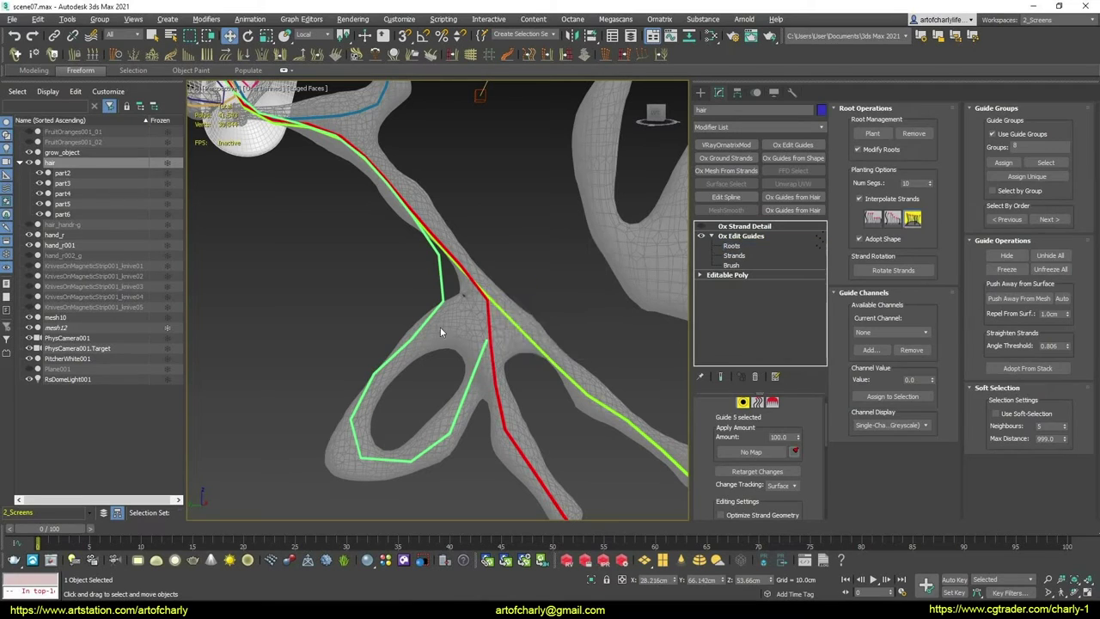
left_click_drag(55, 287, 52, 163)
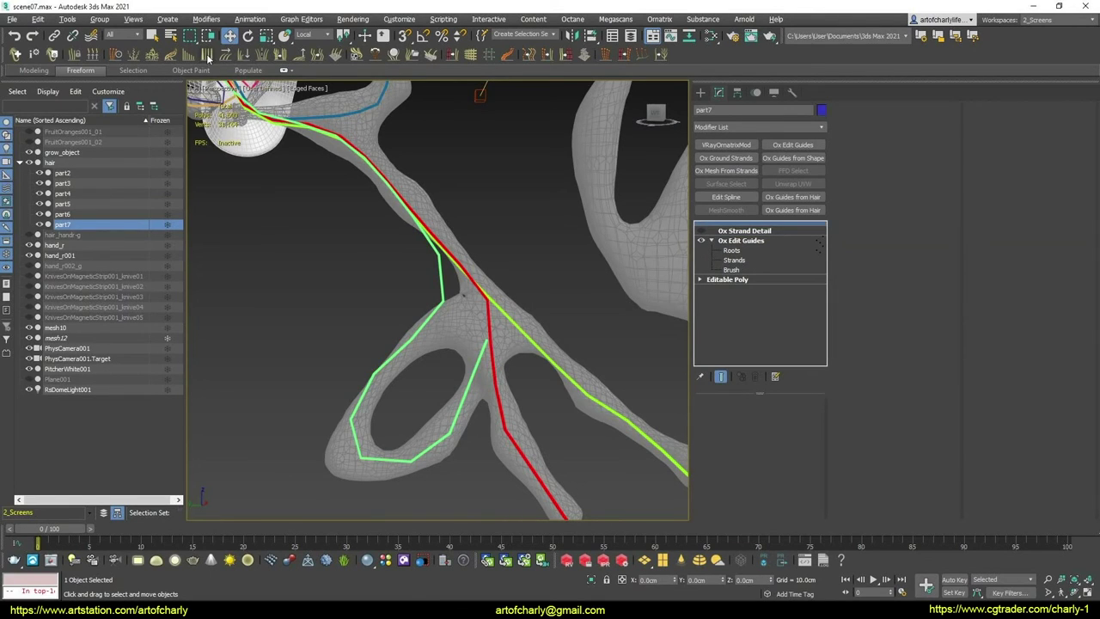
Add Ox Change Width and Ox Mesh From Strands to part7 on group 8, with the mesh hidden
left_click(758, 417)
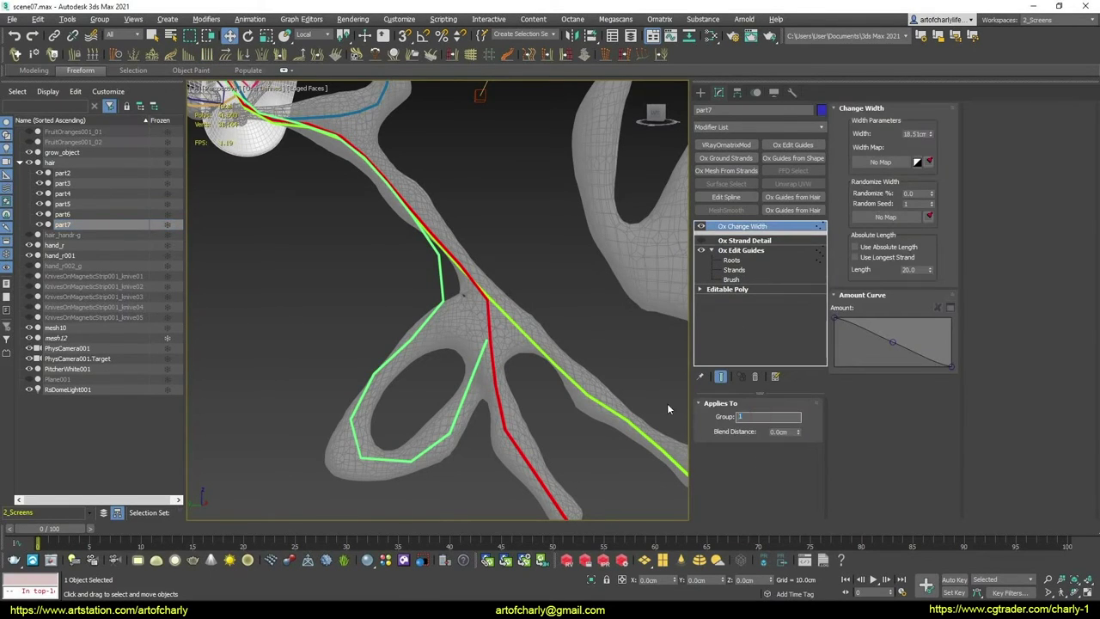
type("8")
left_click(729, 170)
type("8")
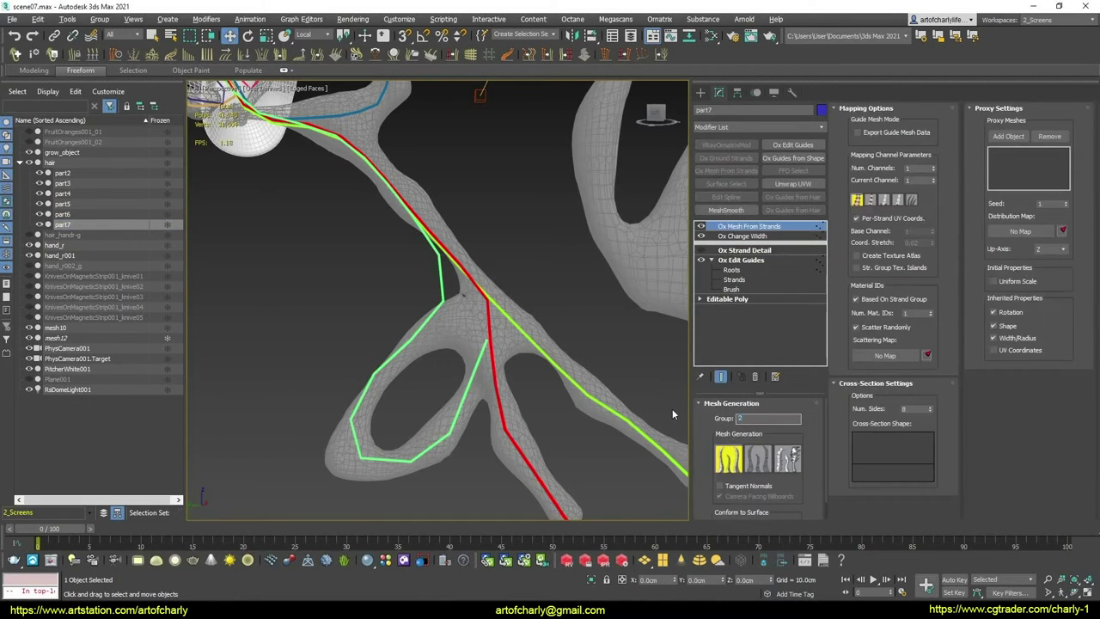
key("Return")
left_click(701, 226)
left_click(51, 163)
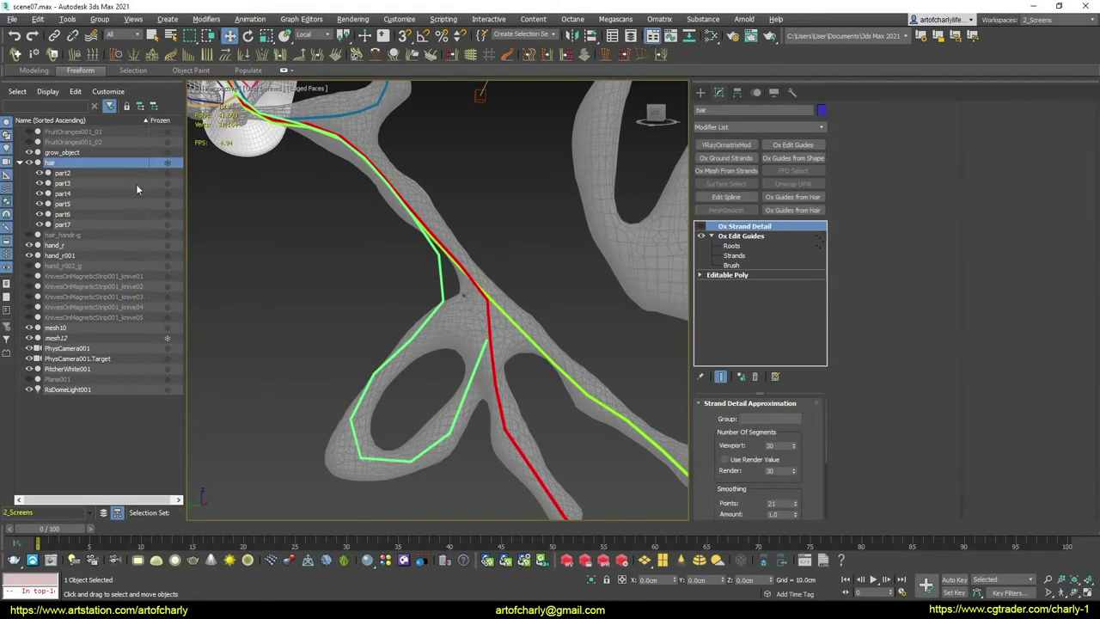
left_click(740, 235)
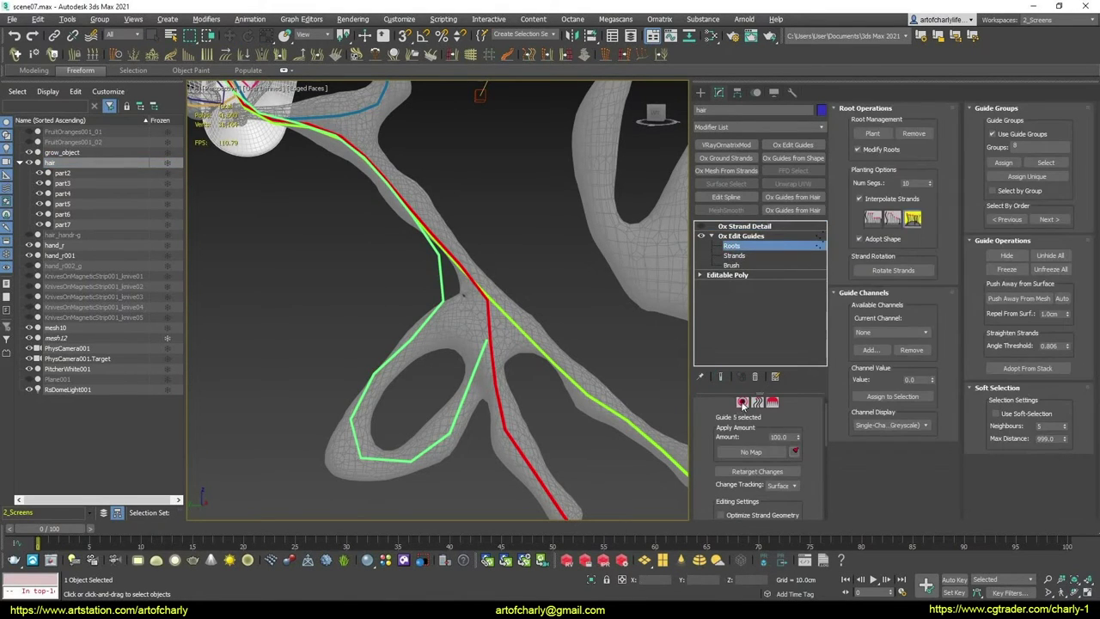
Select another guide on hair's right branch and reference-clone hair as part8
left_click(742, 402)
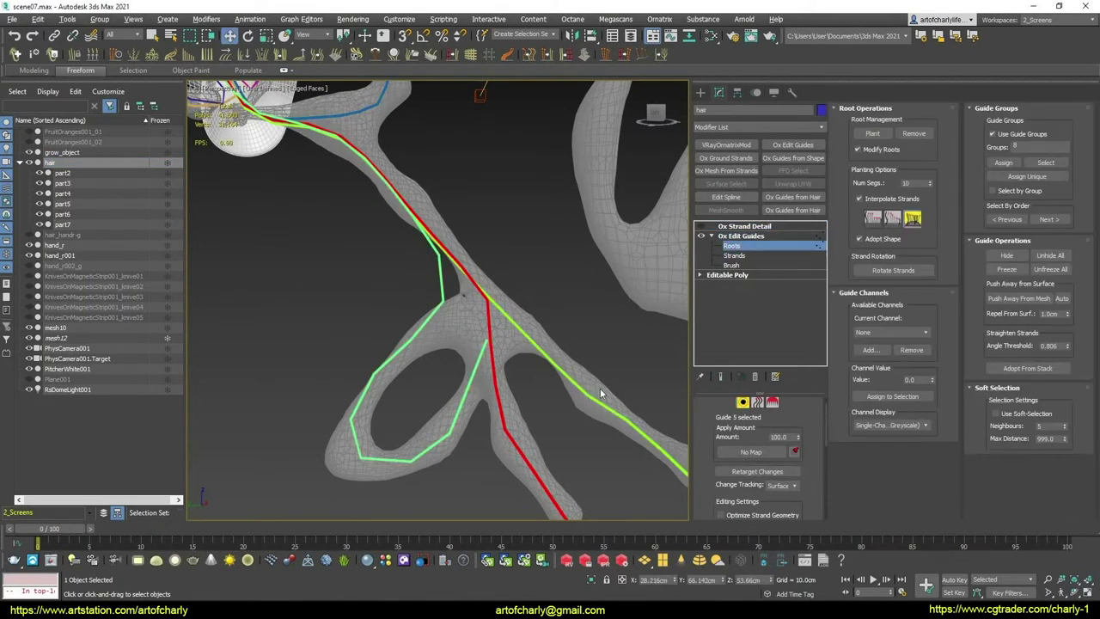
left_click(1016, 162)
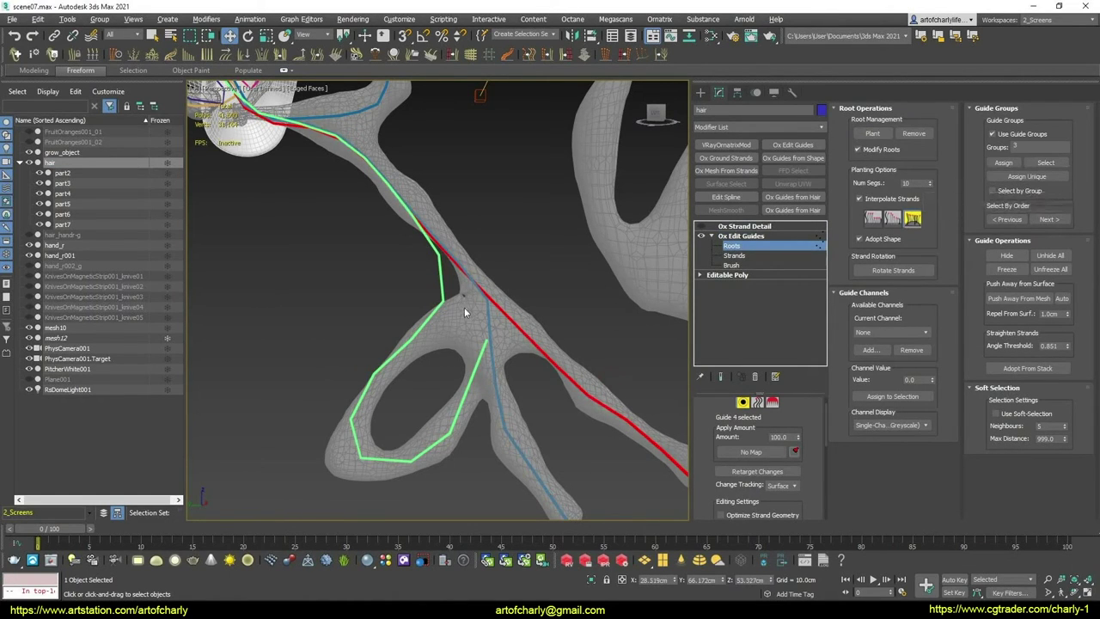
left_click(492, 322, "ctrl")
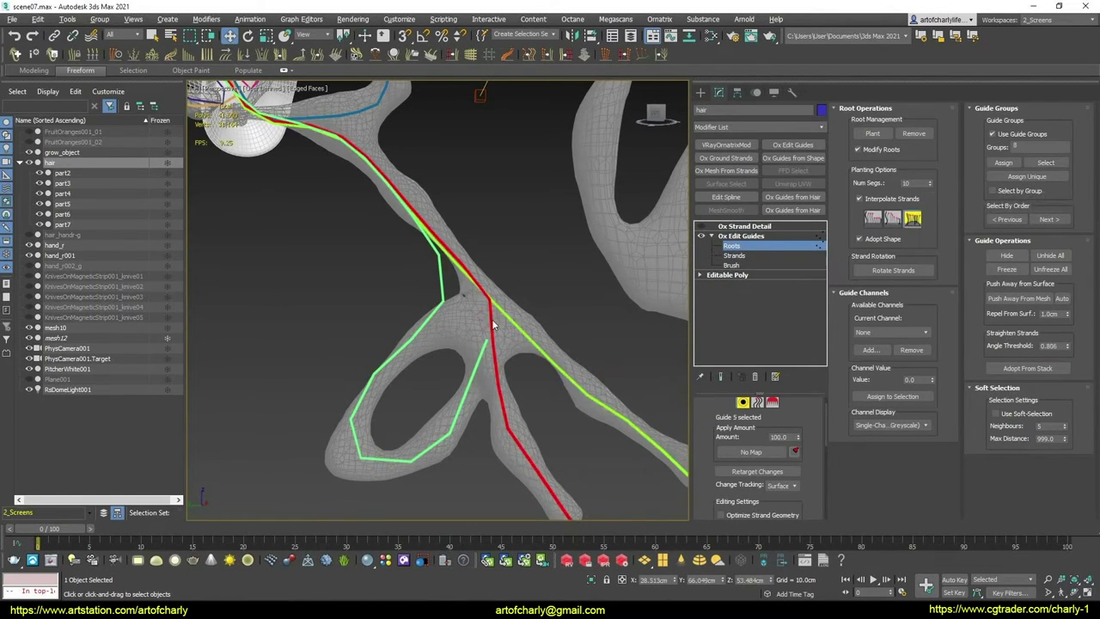
left_click(529, 369, "alt")
middle_click_drag(529, 368, 284, 255, "alt")
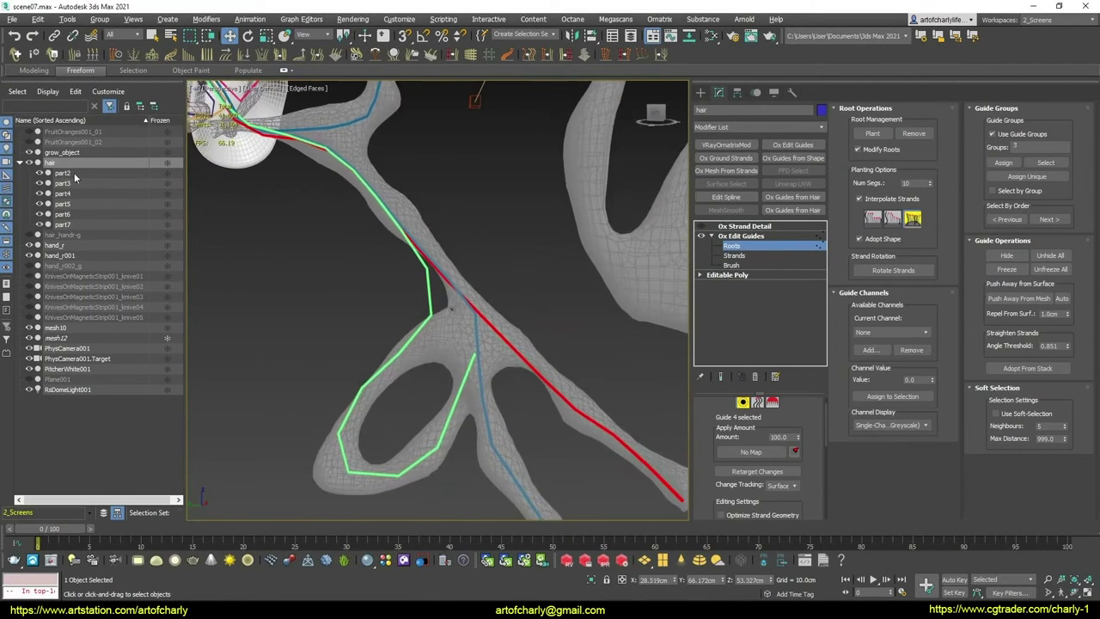
key("ctrl+v")
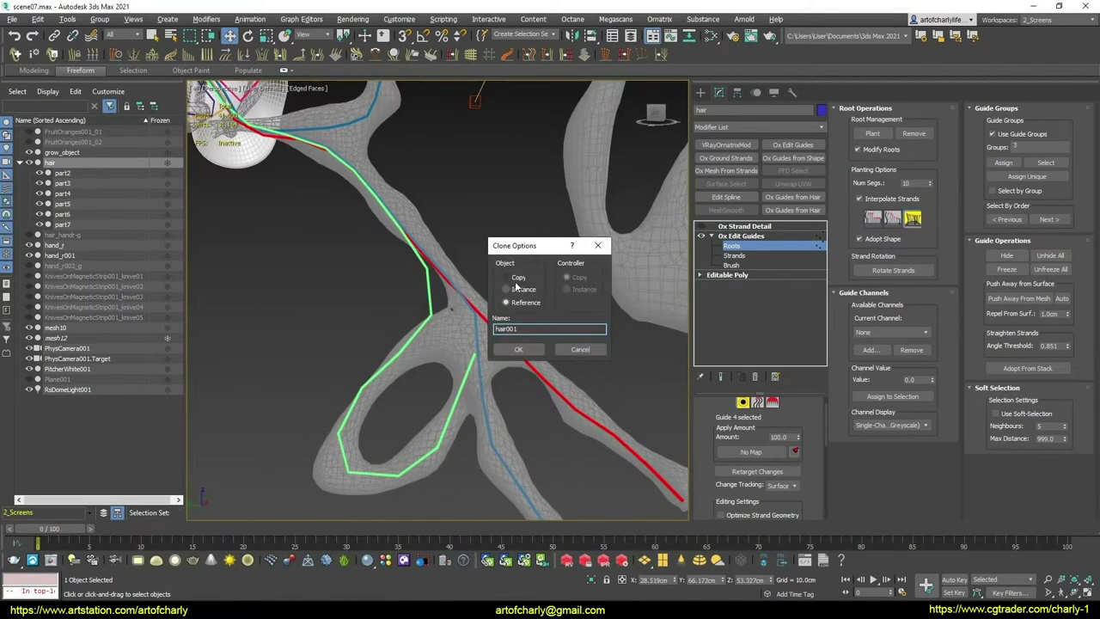
type("part8")
key("Return")
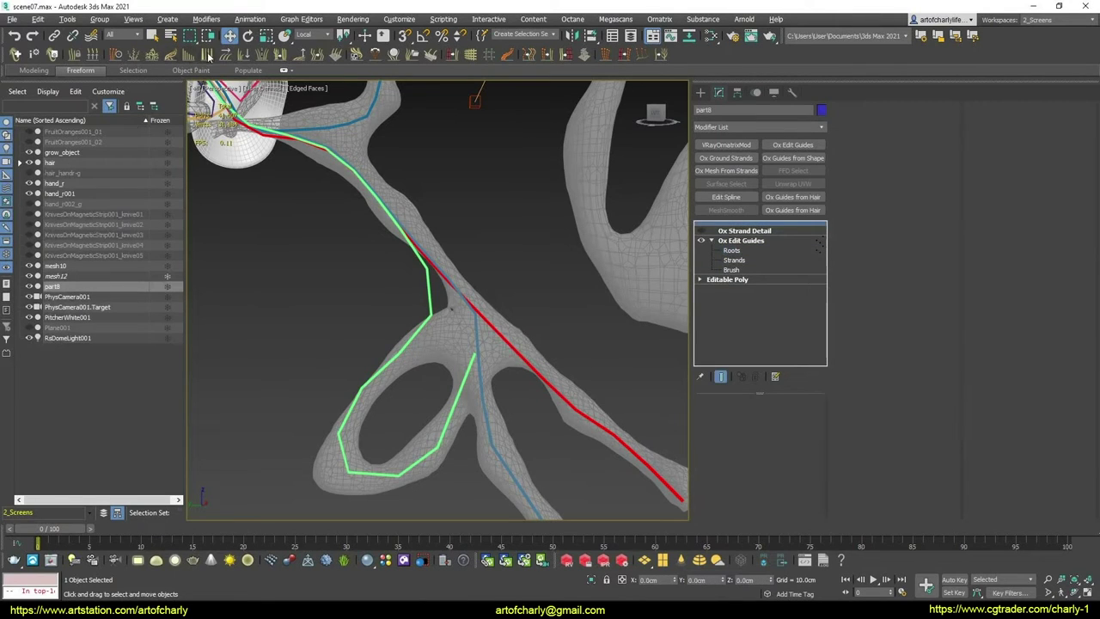
Add Ox Change Width and Ox Mesh From Strands to part8 on group 3, with the mesh hidden
left_click(208, 56)
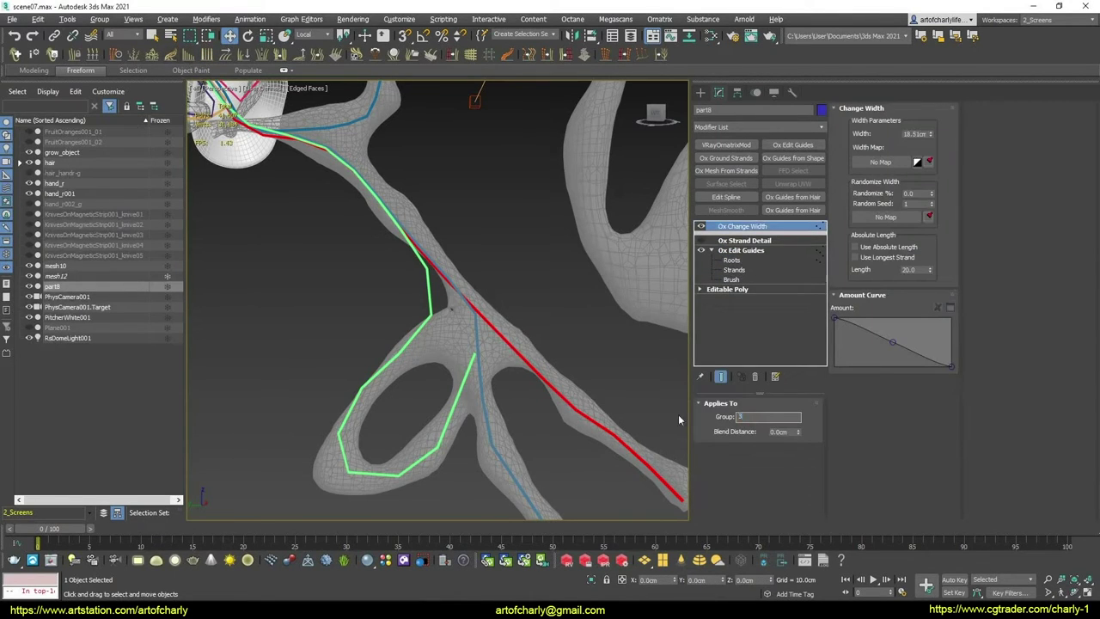
left_click(726, 170)
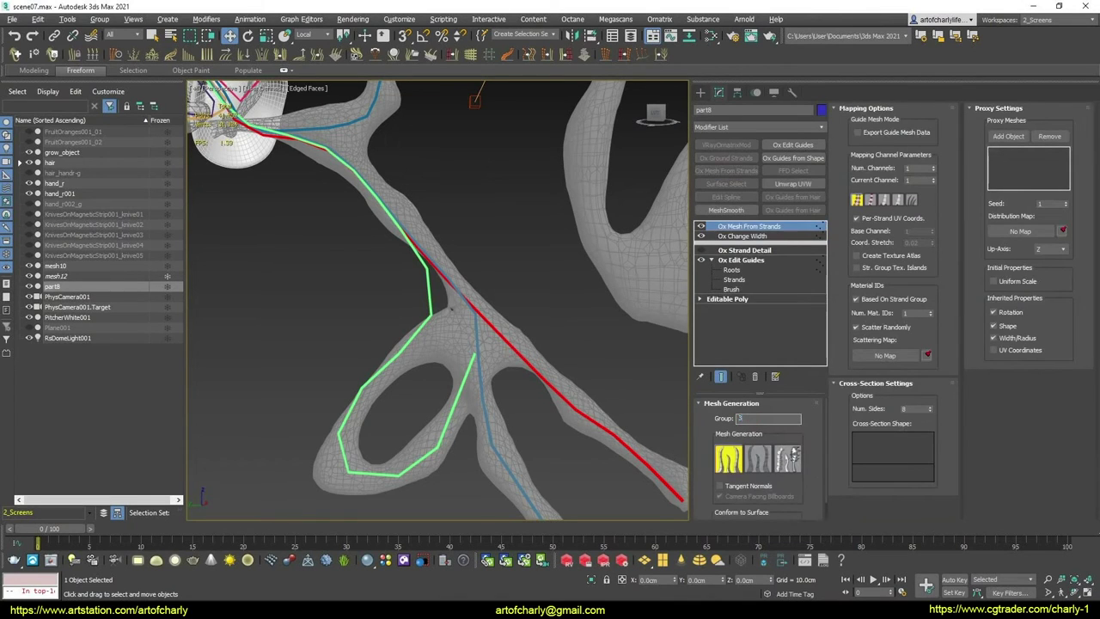
left_click(701, 226)
mouse_move(447, 283)
middle_mouse_down("alt")
mouse_move(404, 296)
mouse_move(421, 287)
middle_mouse_up("alt")
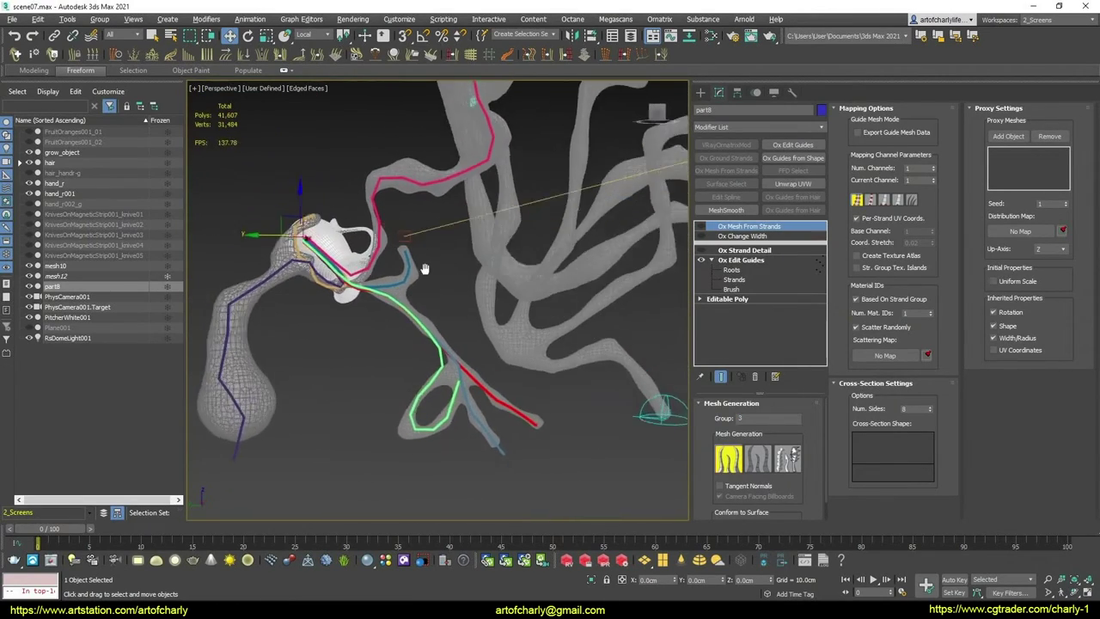
Link part8 under hair and leave hair's guide root editing
middle_click_drag(422, 287, 439, 292, "alt")
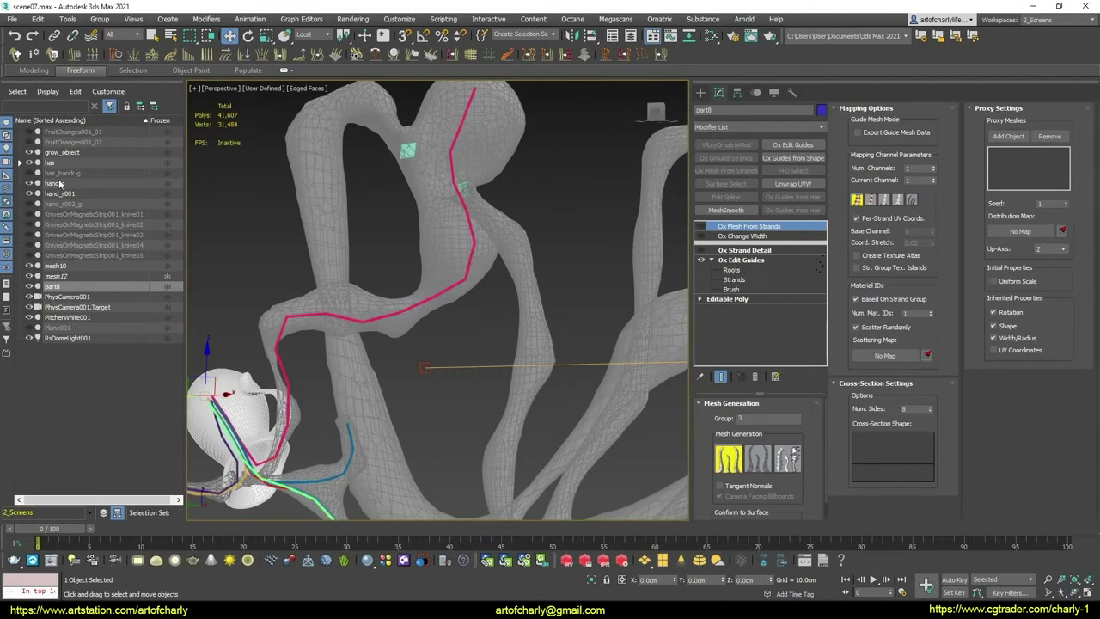
left_click_drag(56, 289, 49, 164)
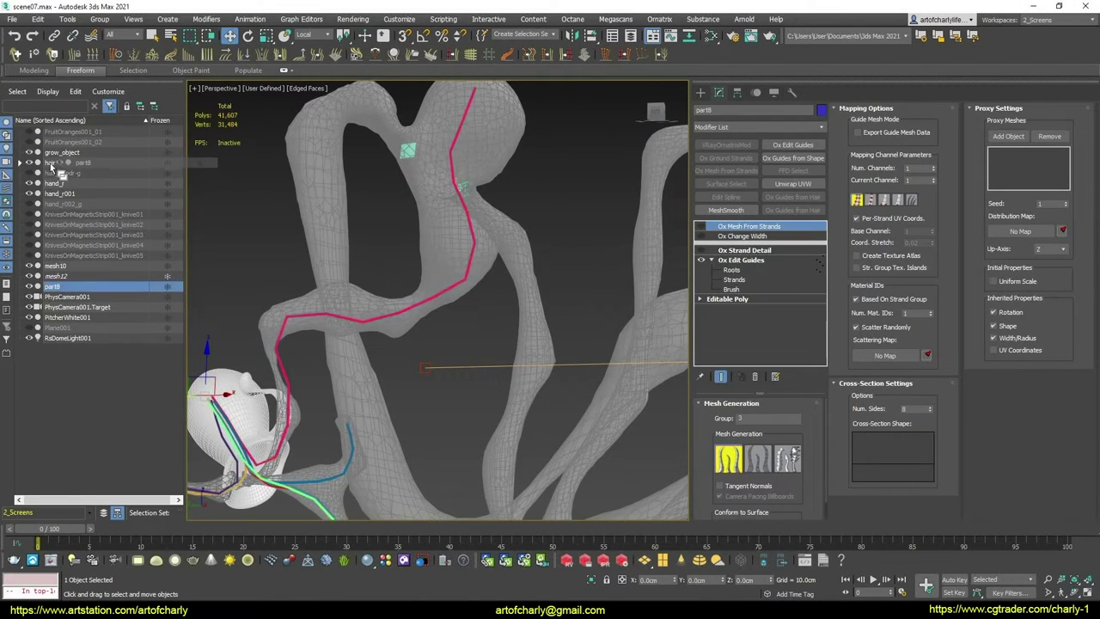
left_click(53, 163)
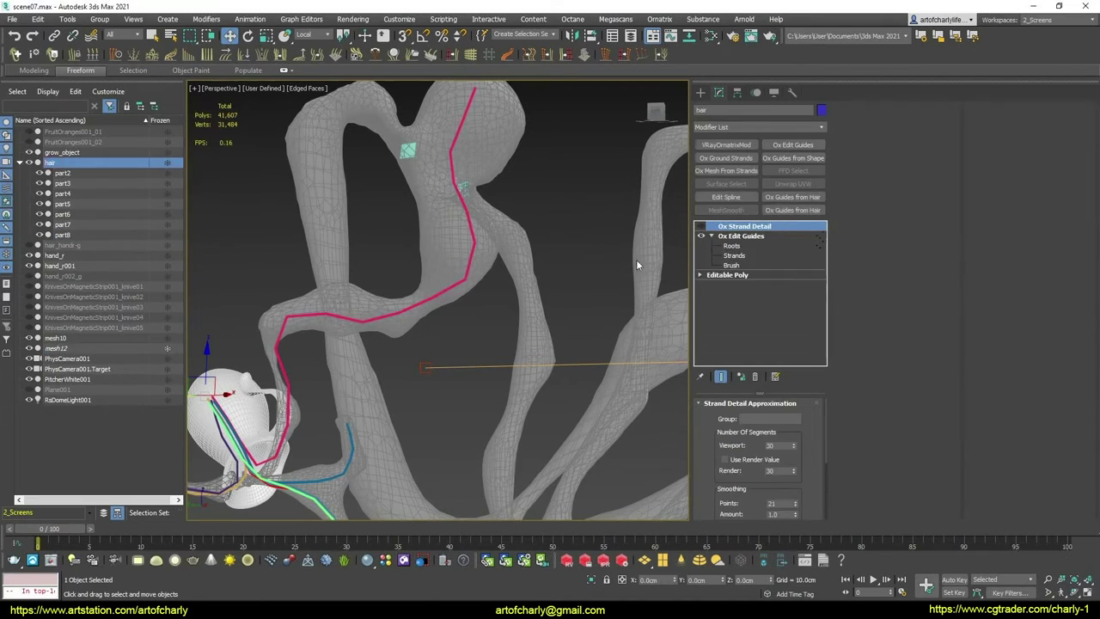
left_click(738, 236)
left_click(743, 404)
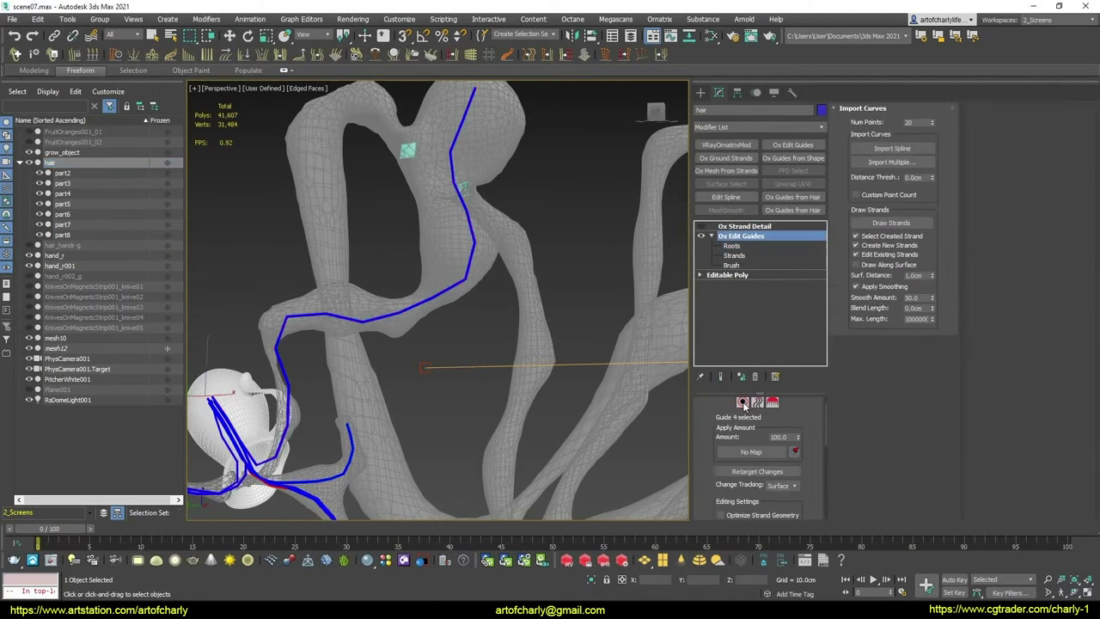
key("1")
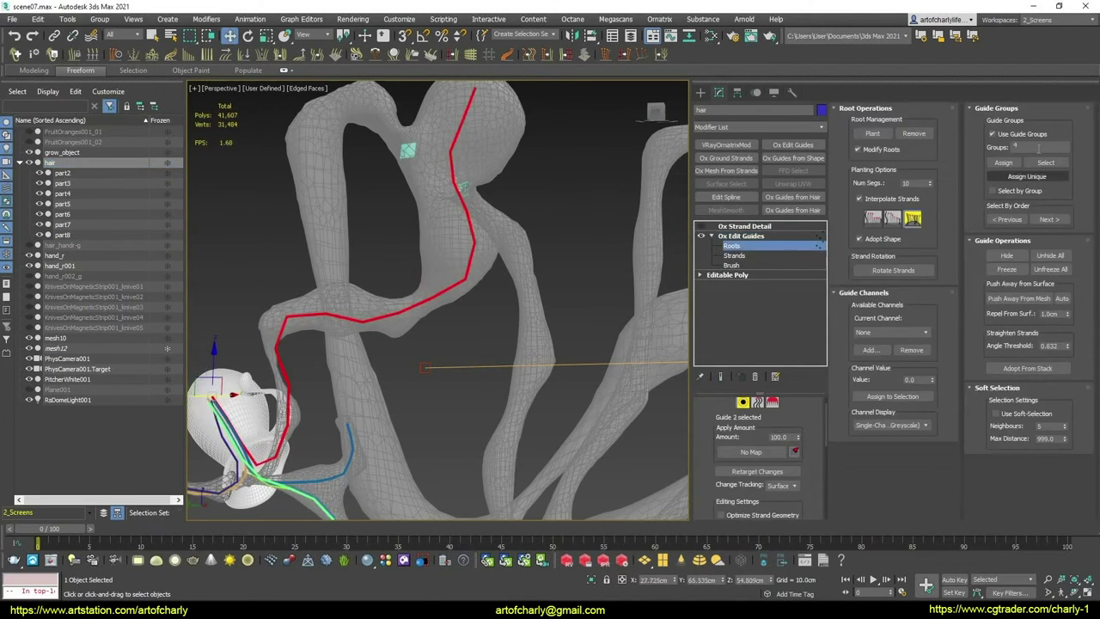
left_click(743, 403)
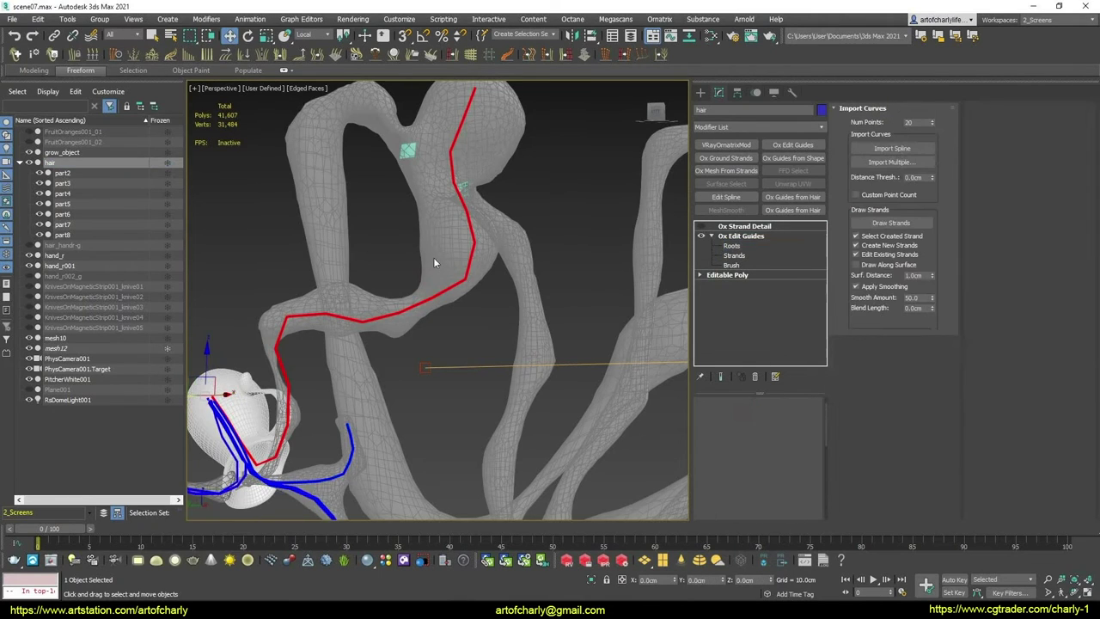
key("z")
mouse_move(438, 301)
middle_mouse_down("alt")
mouse_move(481, 284)
mouse_move(386, 280)
middle_mouse_up("alt")
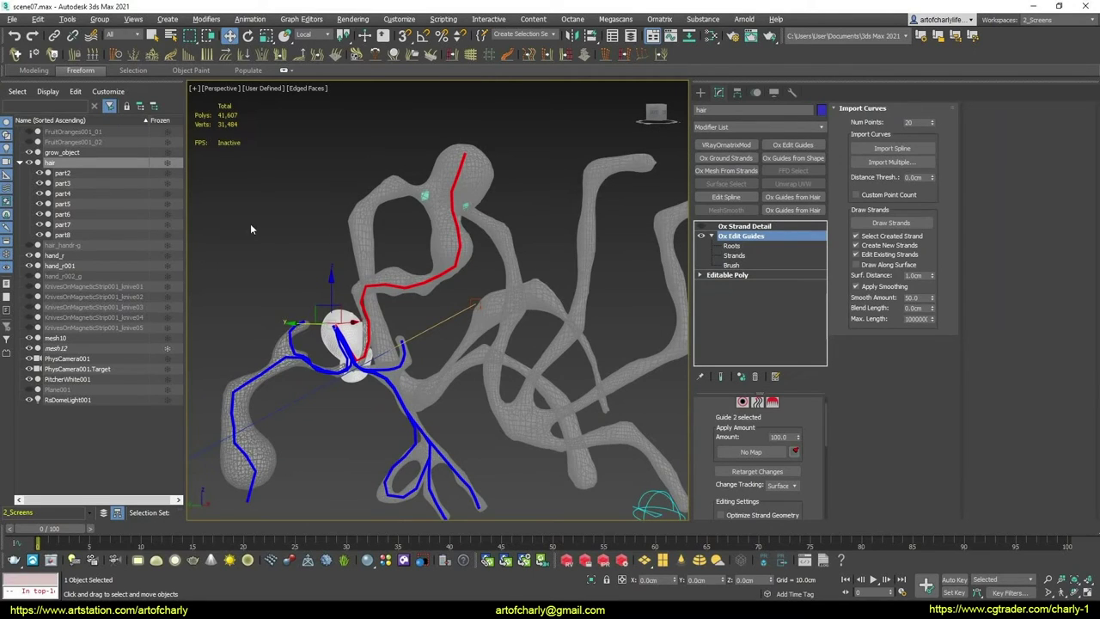
Hide part2 through part8 in the Scene Explorer and select hair_handr-g
left_click_drag(39, 172, 40, 237)
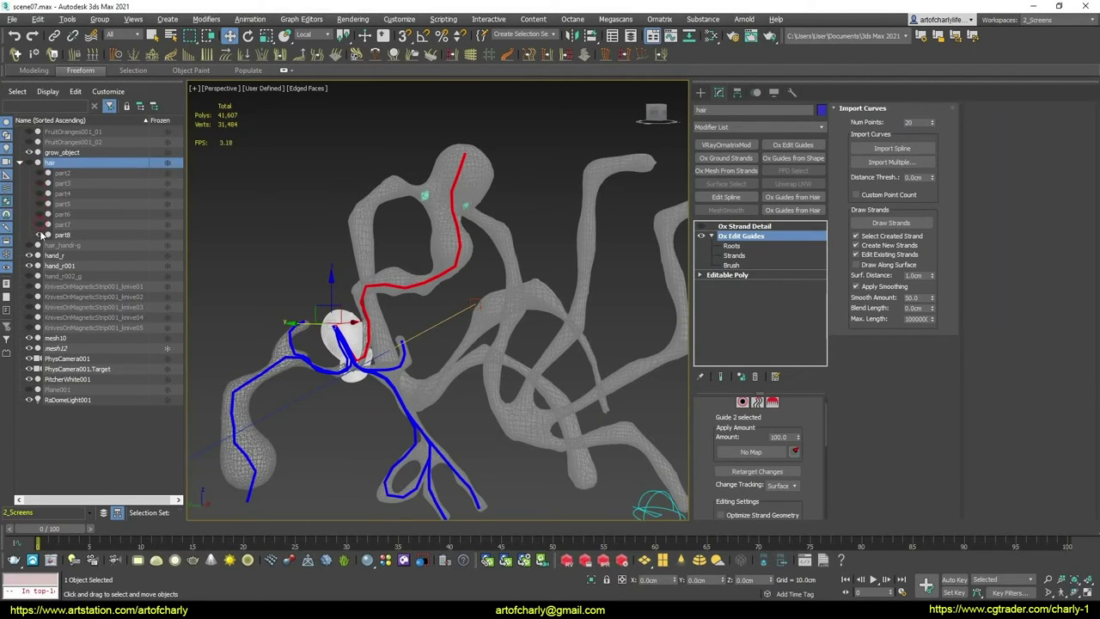
left_click(20, 162)
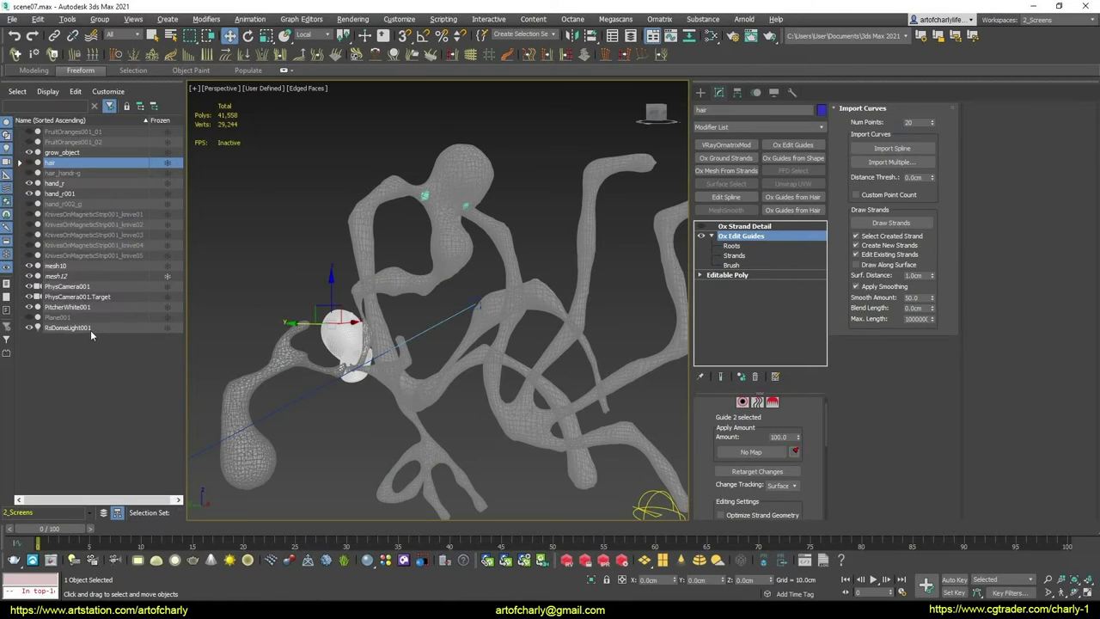
left_click(64, 173)
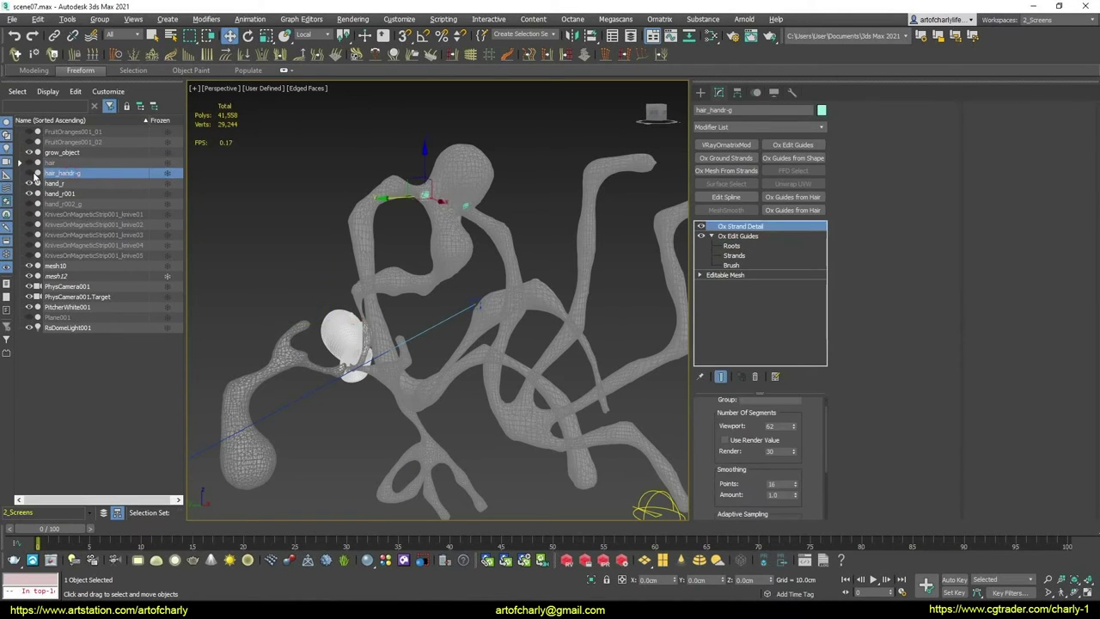
Assign hair_handr-g's guides unique groups (2 groups), check each guide, then start a Ctrl+V clone
mouse_move(503, 269)
middle_mouse_down("alt")
mouse_move(442, 272)
mouse_move(183, 224)
mouse_move(416, 197)
mouse_move(386, 216)
mouse_move(467, 241)
middle_mouse_up("alt")
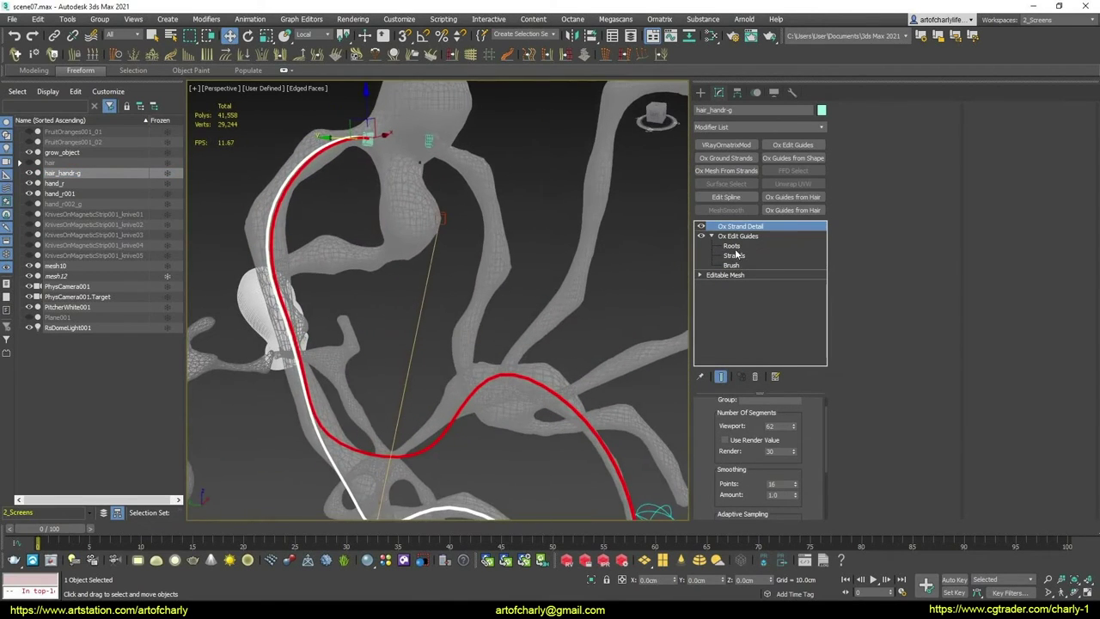
left_click(732, 247)
left_click(743, 403)
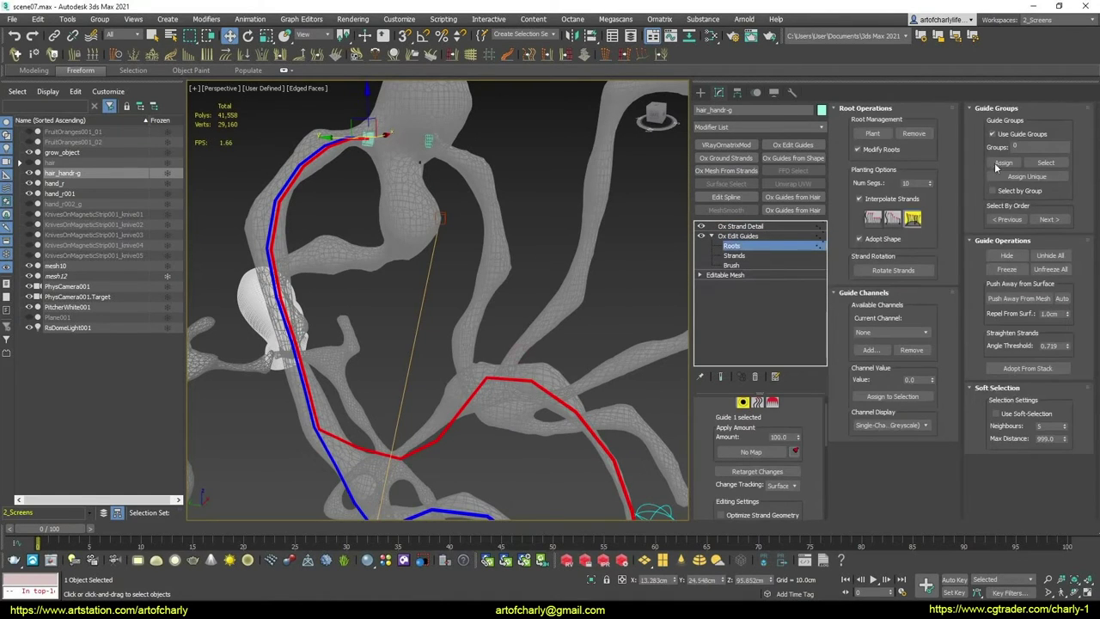
left_click(1027, 175)
middle_click_drag(428, 444, 469, 415, "alt")
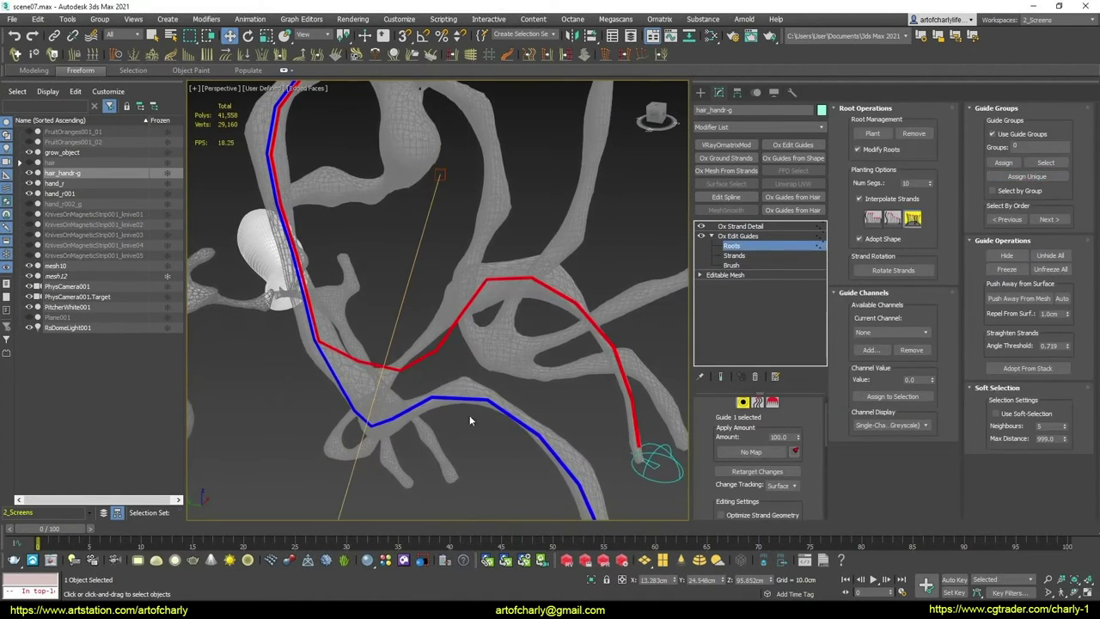
left_click(1031, 178)
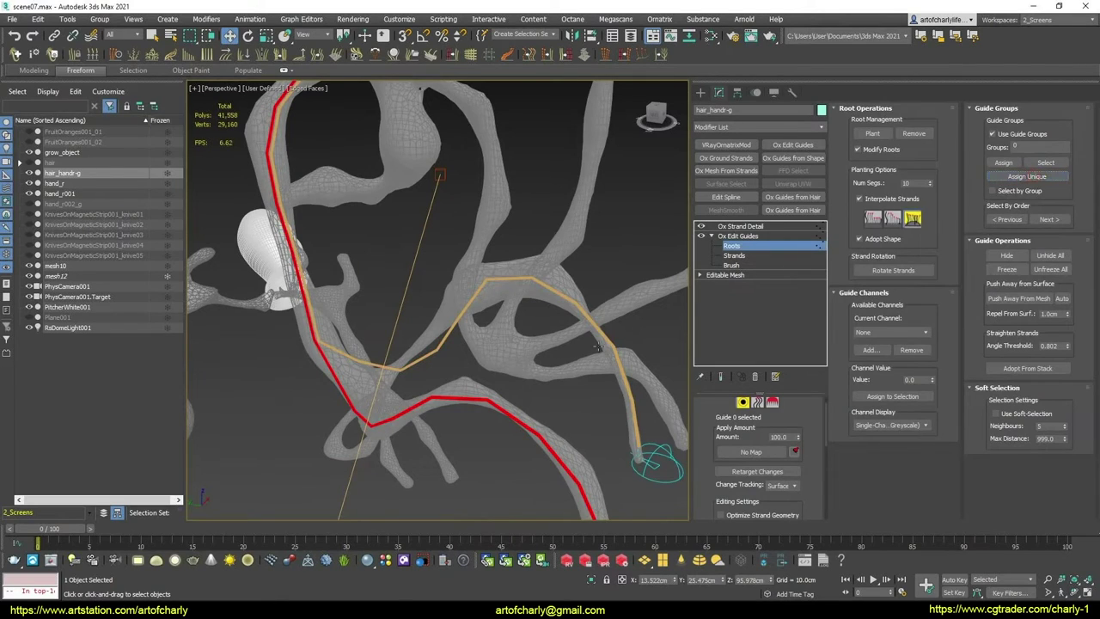
left_click(599, 334)
left_click(500, 424)
left_click(522, 302)
middle_click_drag(522, 302, 421, 319, "alt")
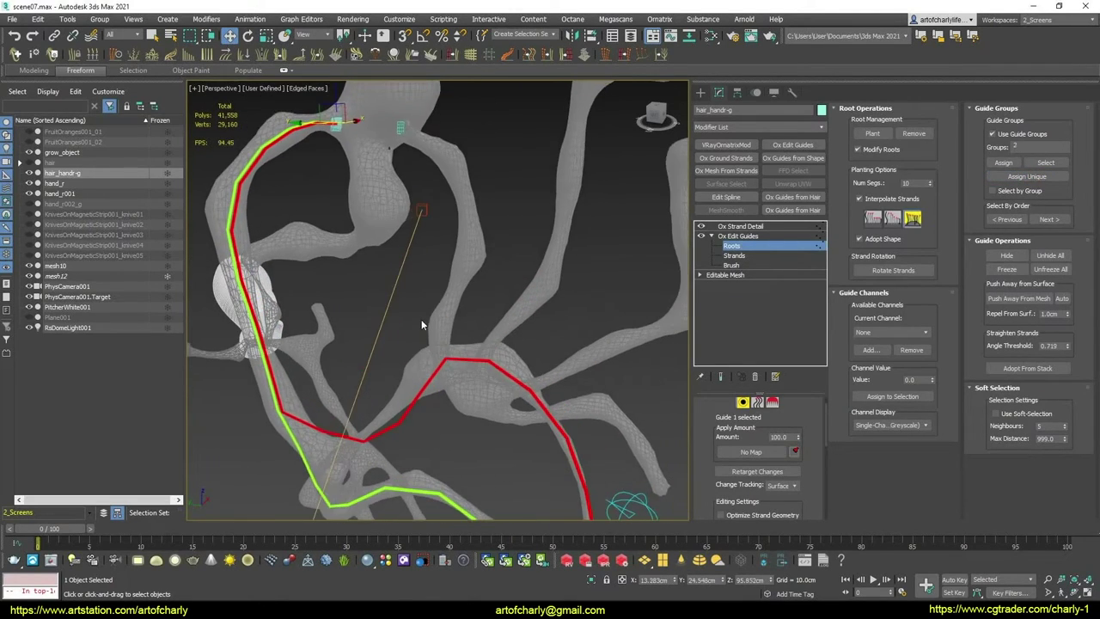
key("ctrl+v")
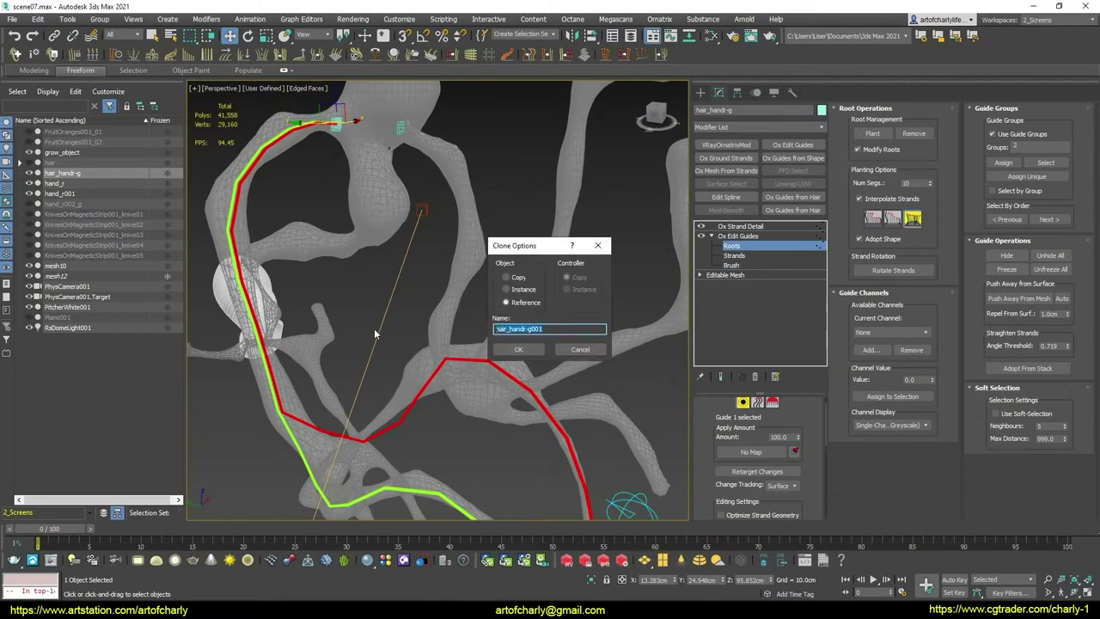
Name the reference clone part1 and link it under hair_handr-g
type("pl")
key("Return")
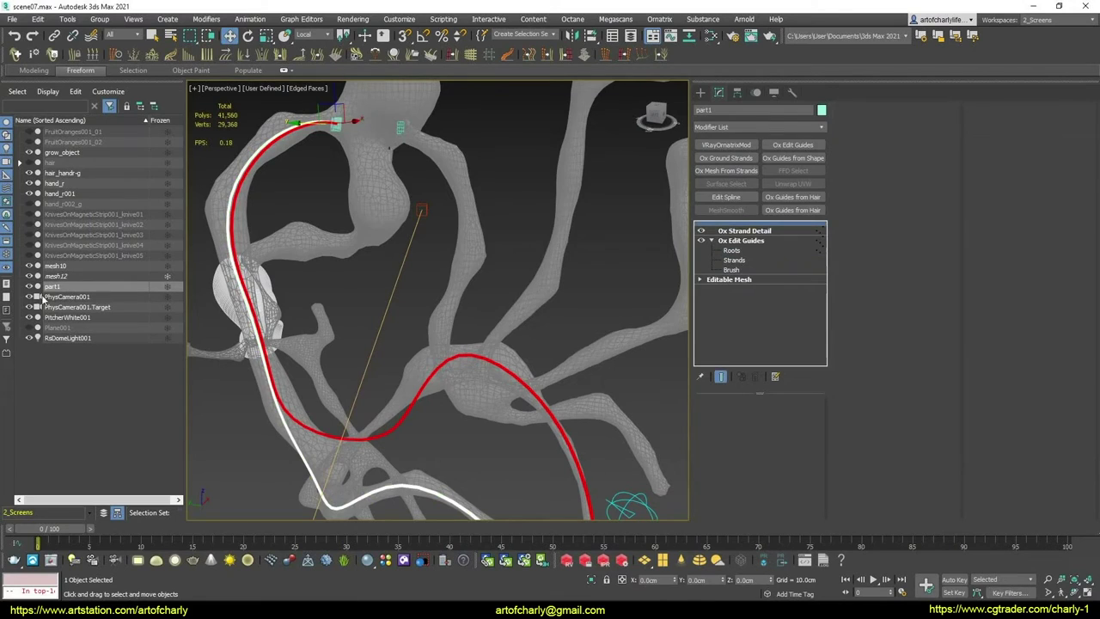
left_click_drag(52, 286, 76, 173)
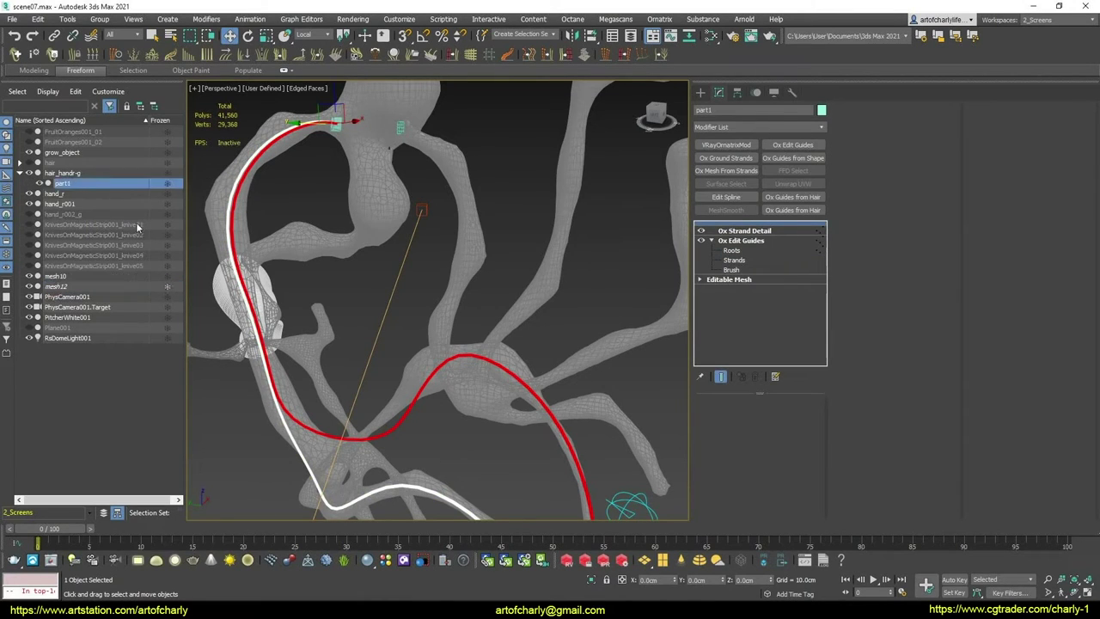
Reference-clone hair_handr-g again as part2 and link it under hair_handr-g
left_click(72, 174)
key("ctrl+v")
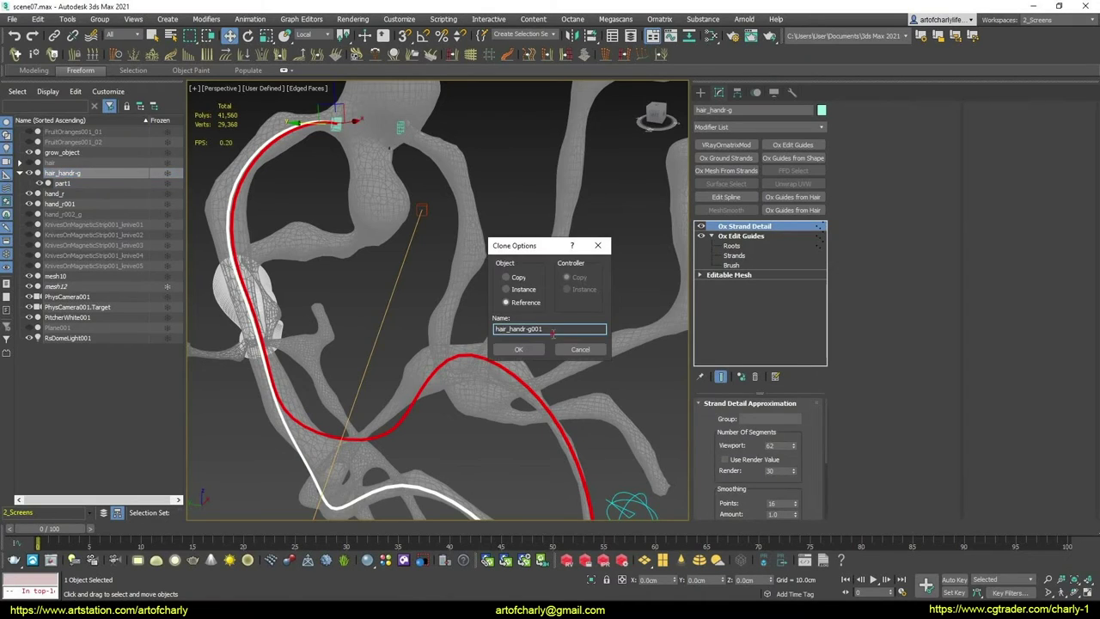
double_click(553, 335)
type("part2")
key("Return")
left_click_drag(96, 290, 93, 176)
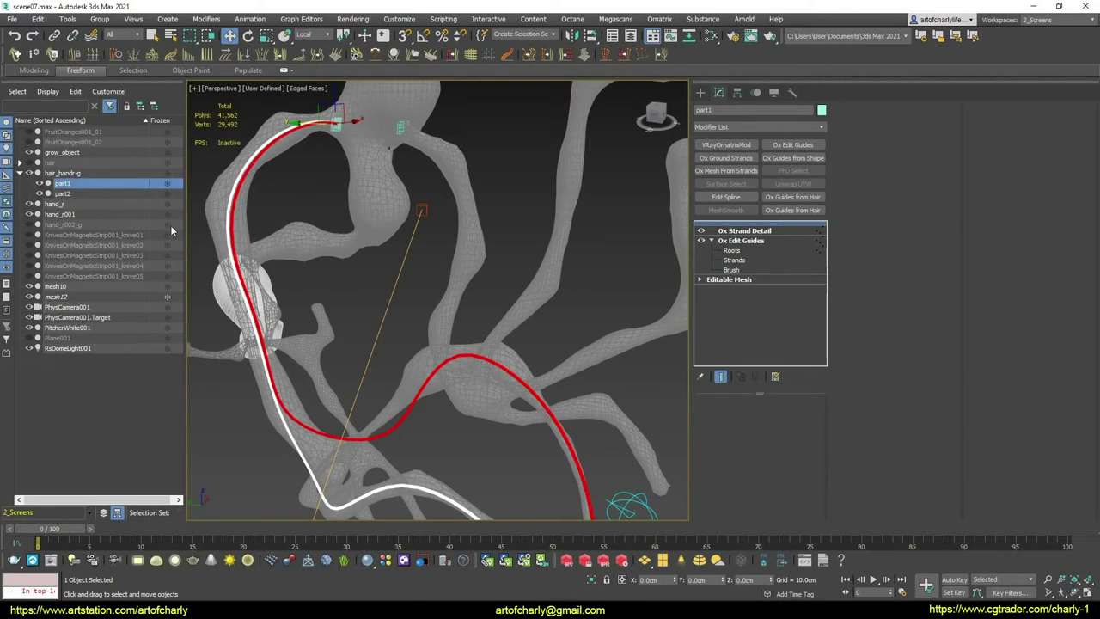
Add Ox Change Width to part1 and check hair_handr-g's guide groups at root level
left_click(202, 54)
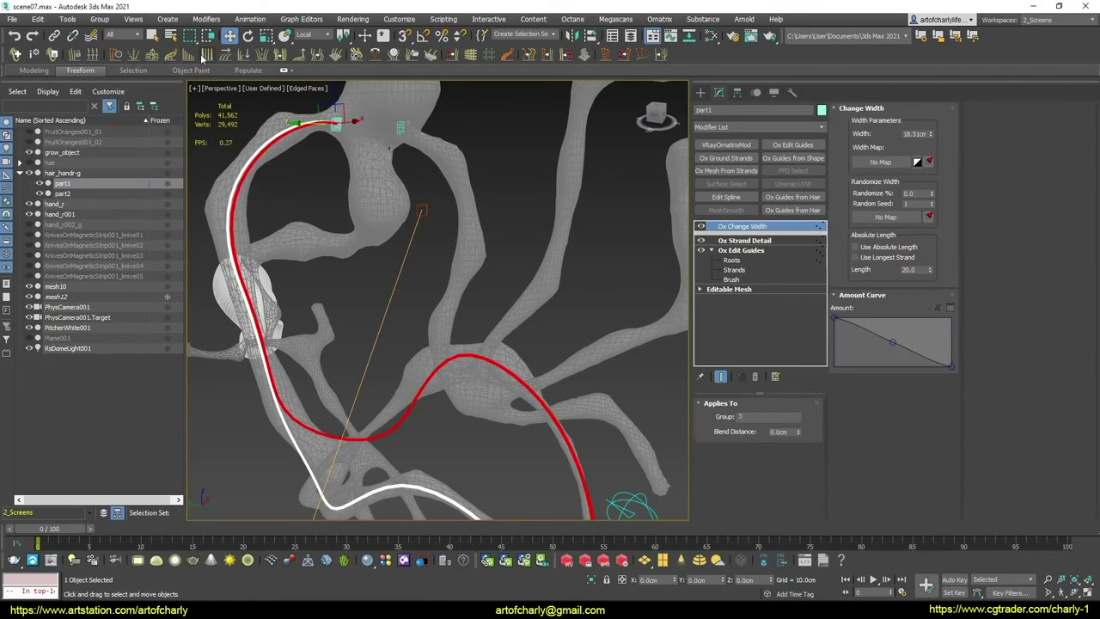
left_click(62, 173)
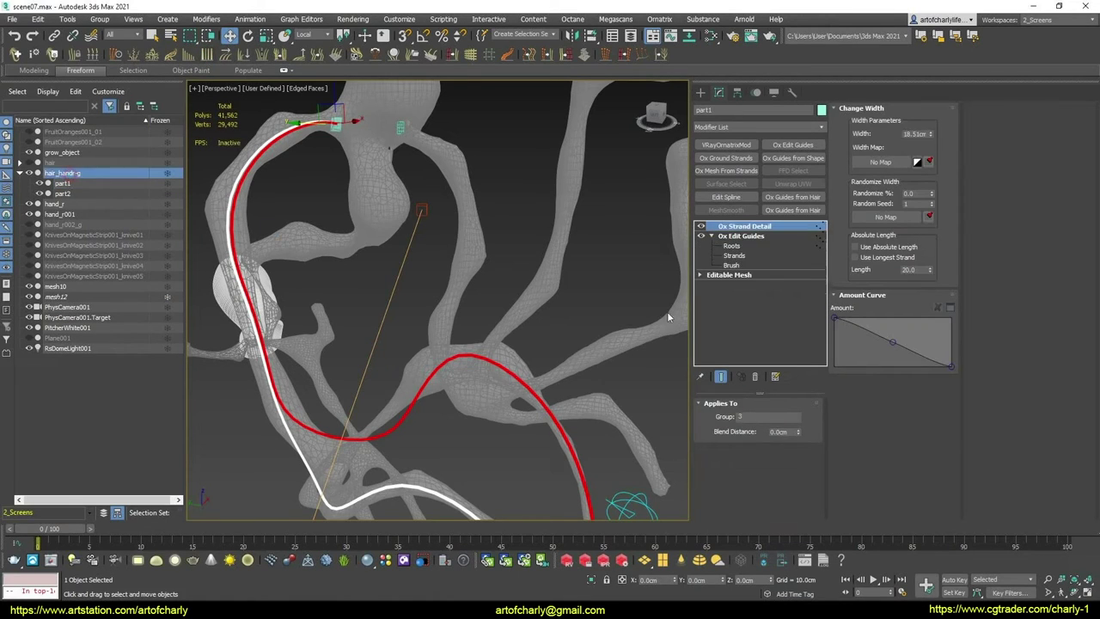
left_click(737, 238)
left_click(737, 246)
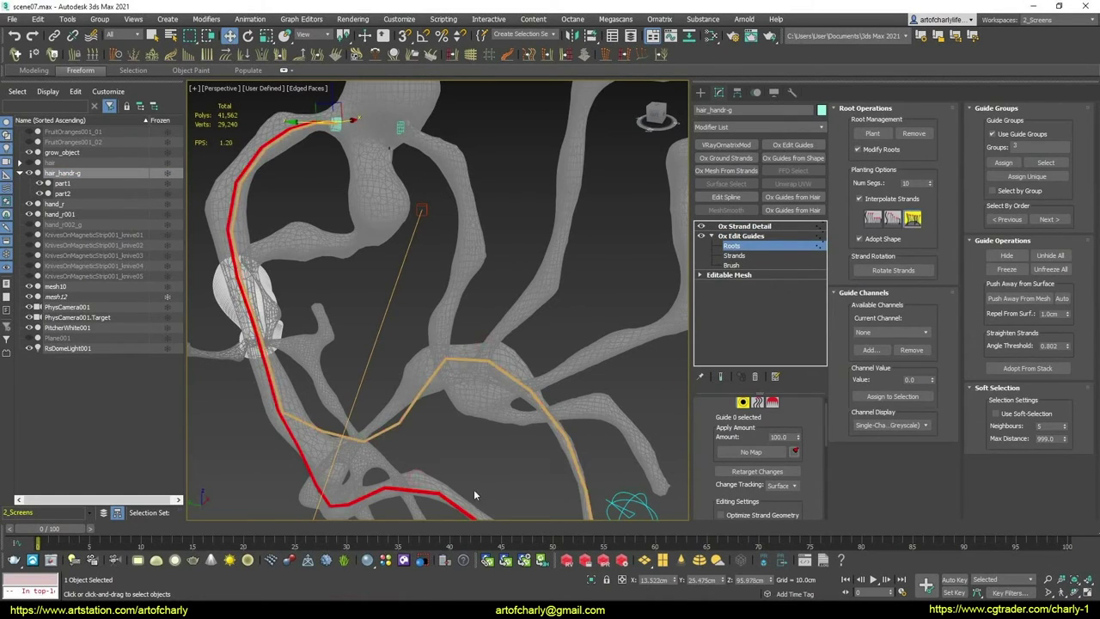
Limit part1's width change to group 2 and add Ox Mesh From Strands with its display off
left_click(77, 183)
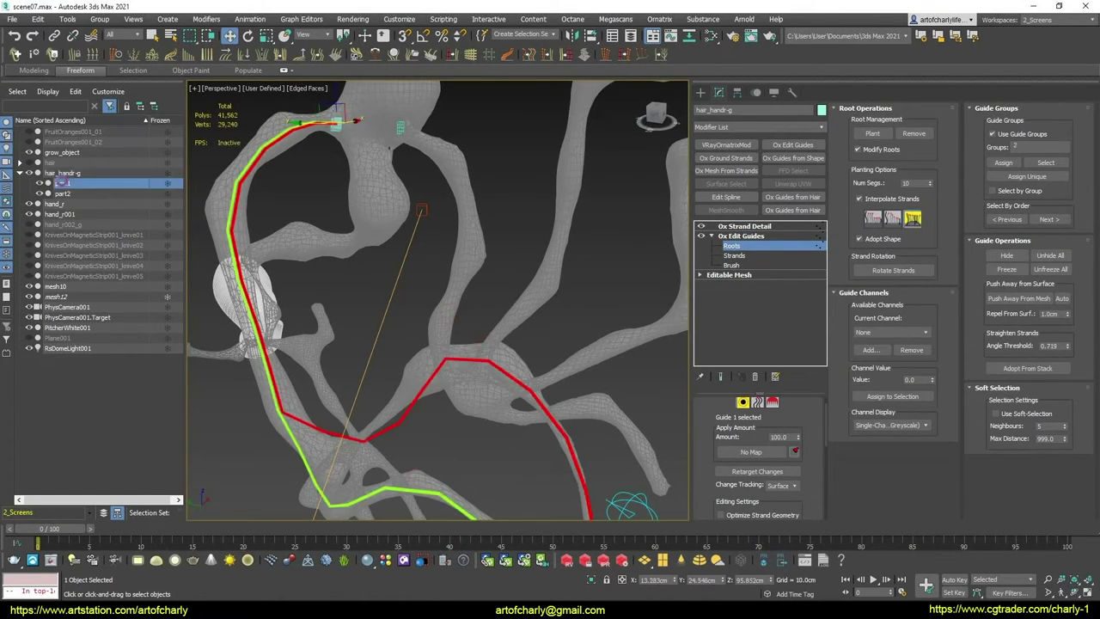
double_click(756, 415)
type("2")
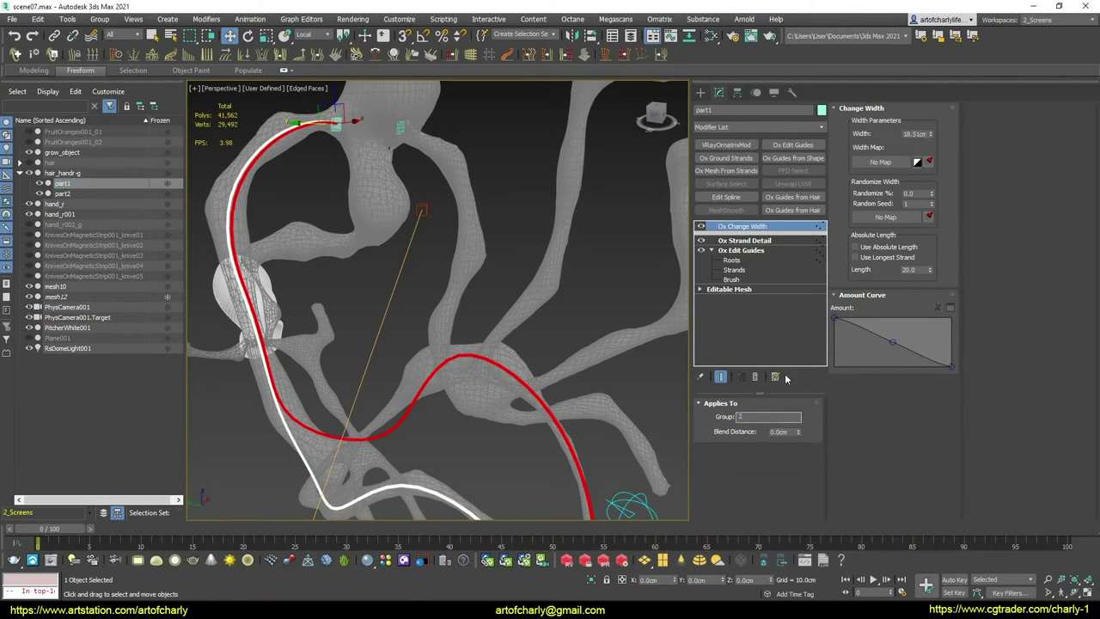
left_click(733, 169)
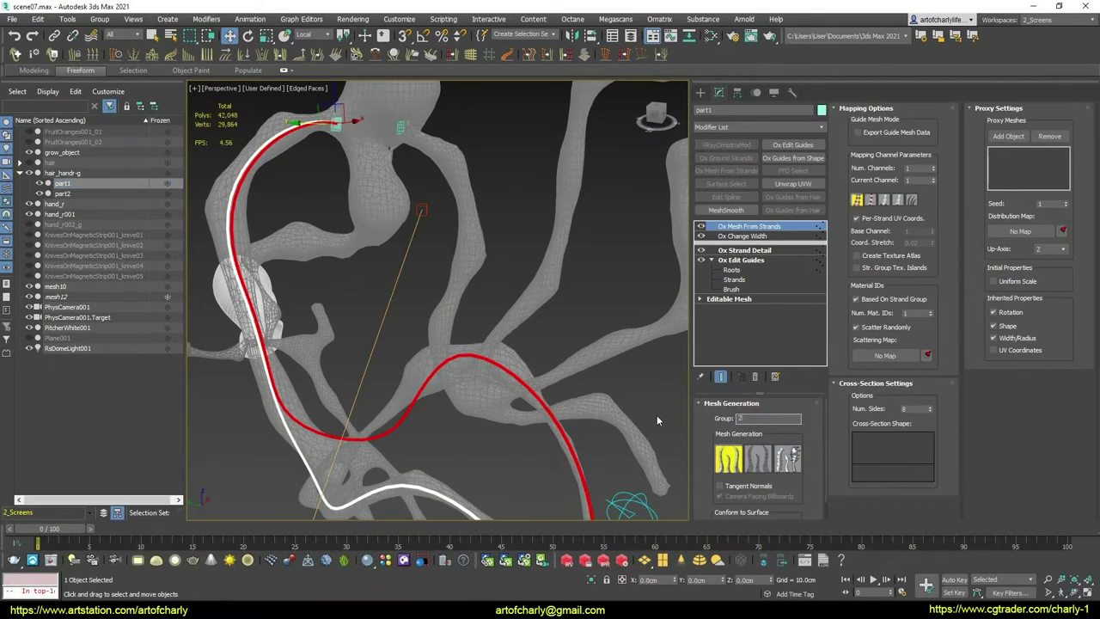
left_click(700, 226)
left_click(62, 194)
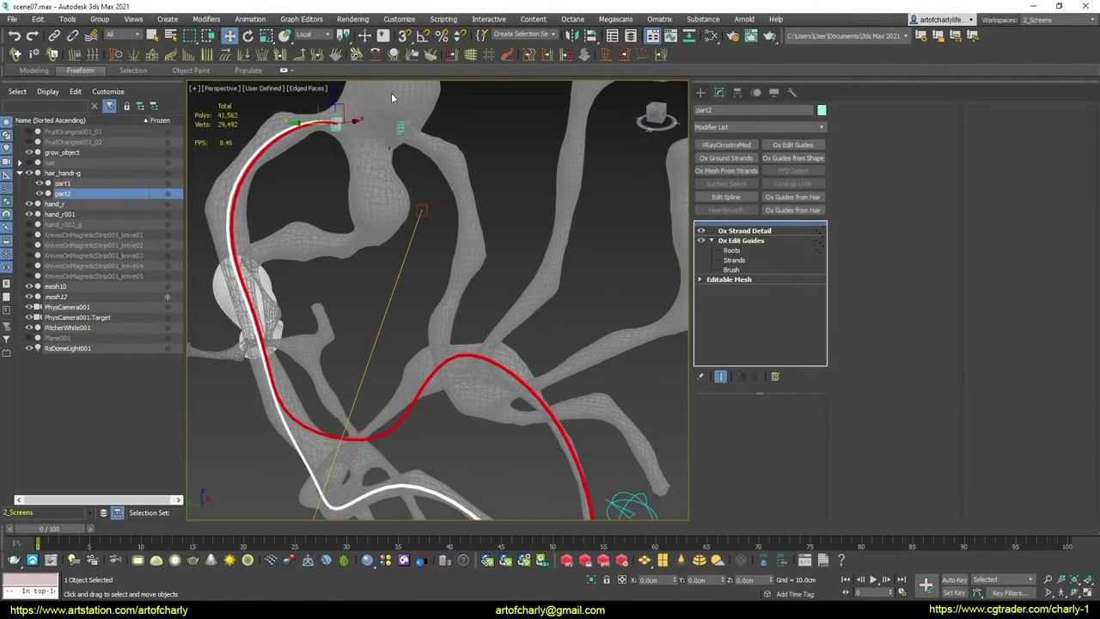
Add Ox Change Width and Ox Mesh From Strands to part2, with the mesh display off
left_click(210, 56)
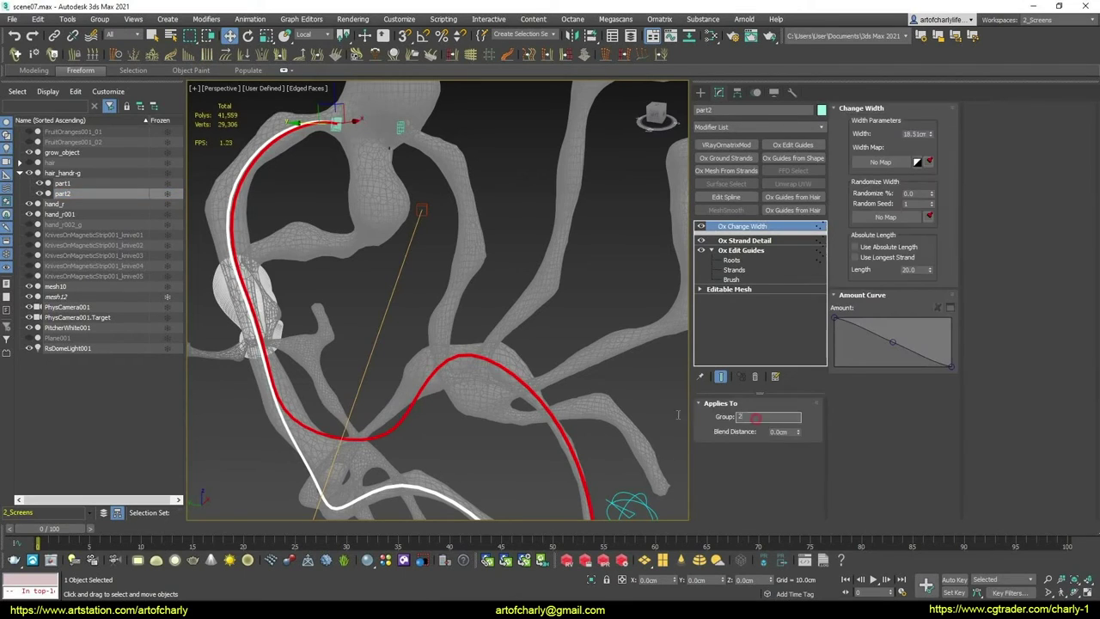
left_click(726, 170)
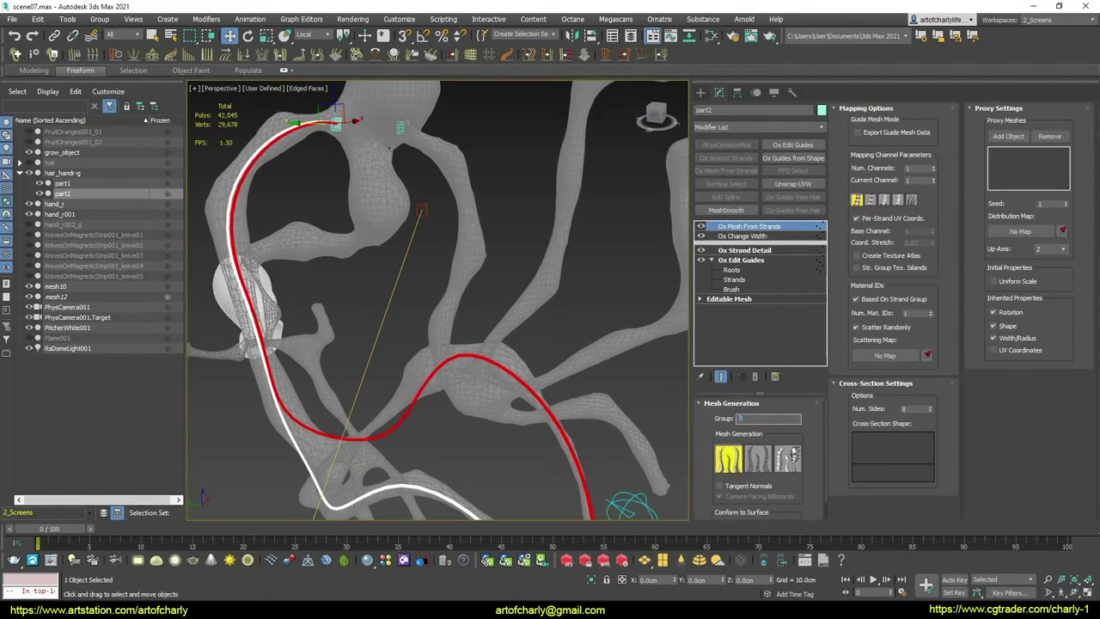
left_click(700, 227)
scroll(419, 286, "down", 10)
scroll(419, 286, "up", 5)
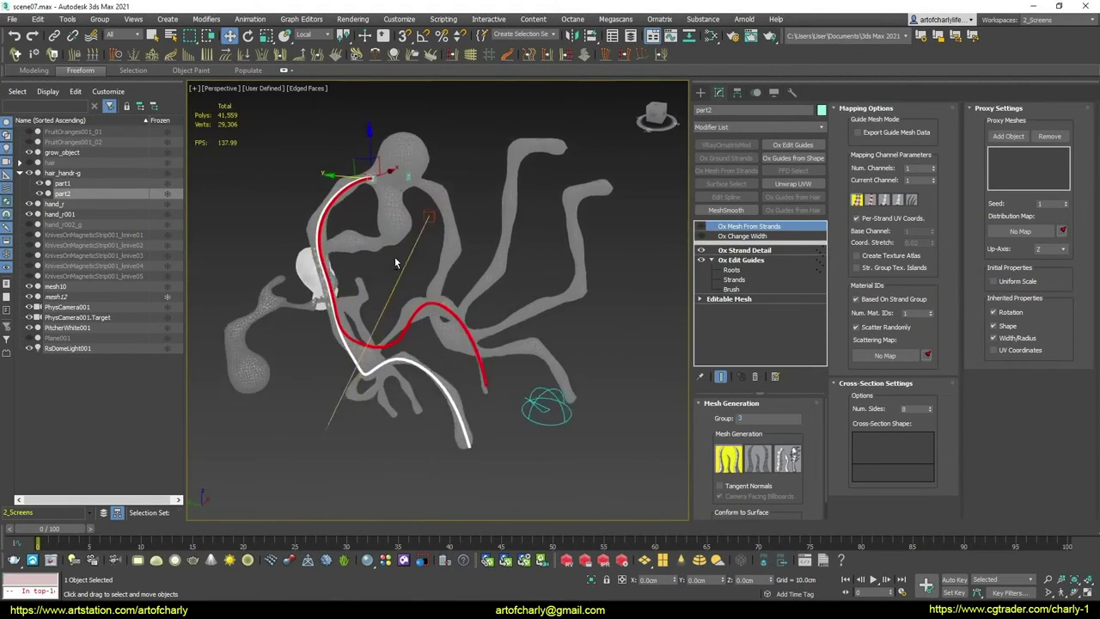
Hide and collapse hair_handr-g, then unhide hand_r002_g's strands
left_click(28, 172)
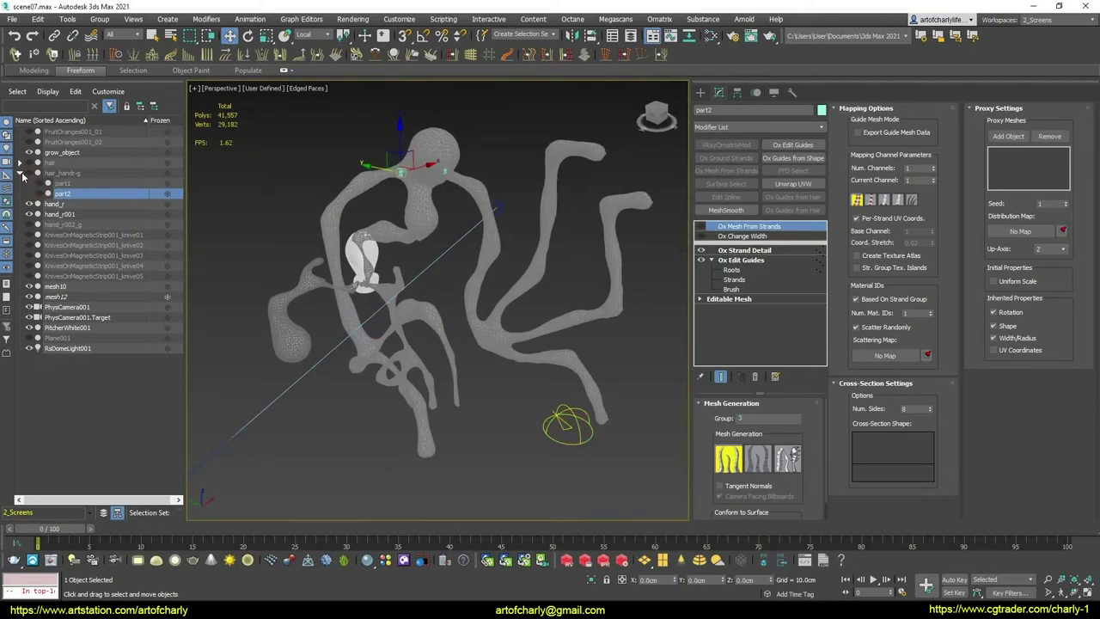
left_click(21, 173)
left_click(85, 203)
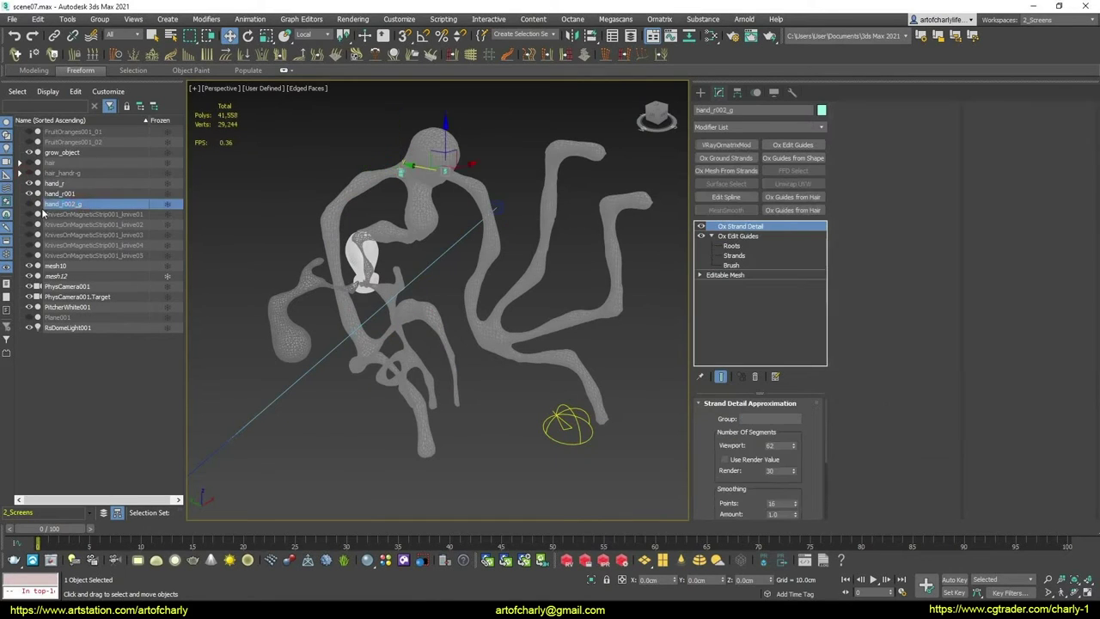
left_click(31, 204)
Edit hand_r002_g's guides at root level, selecting all and then inverting the selection
scroll(510, 204, "up", 3)
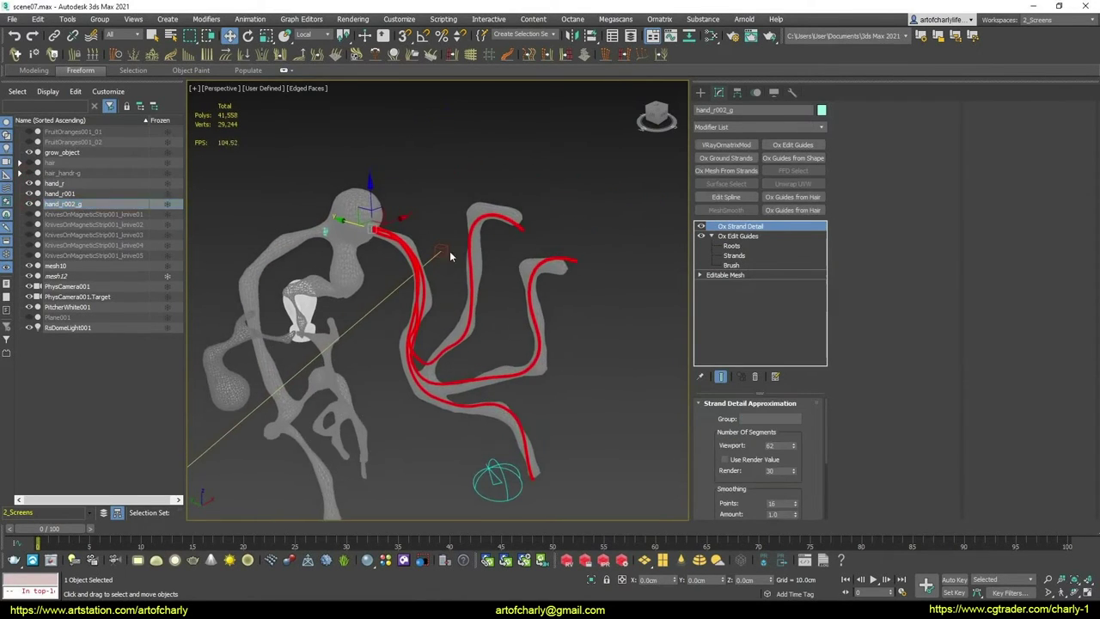
scroll(449, 251, "up", 3)
scroll(449, 251, "up", 2)
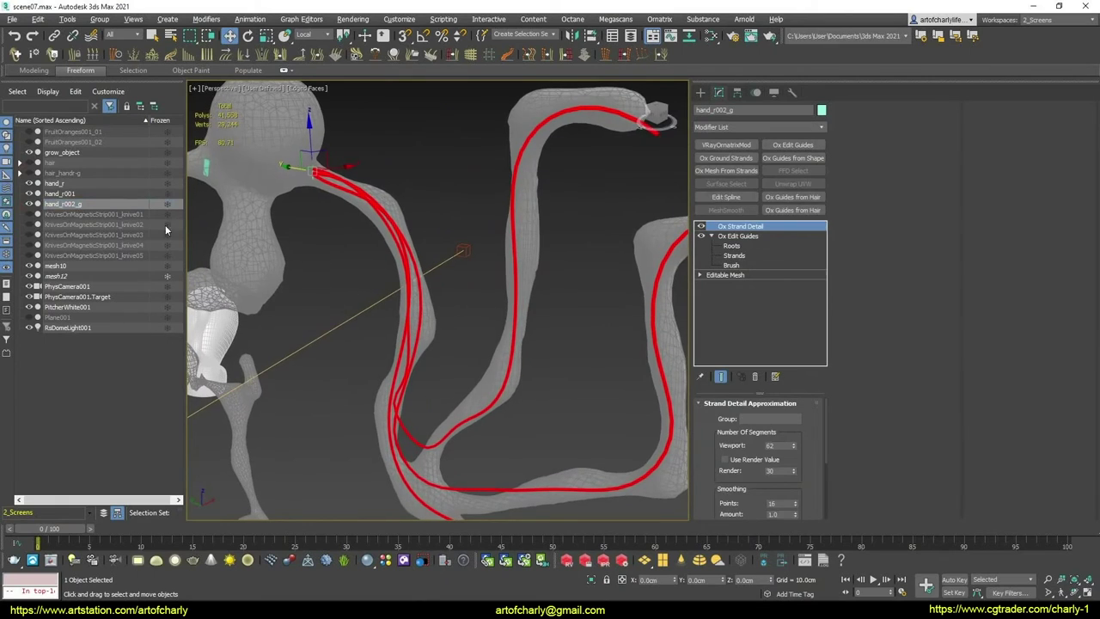
left_click(734, 247)
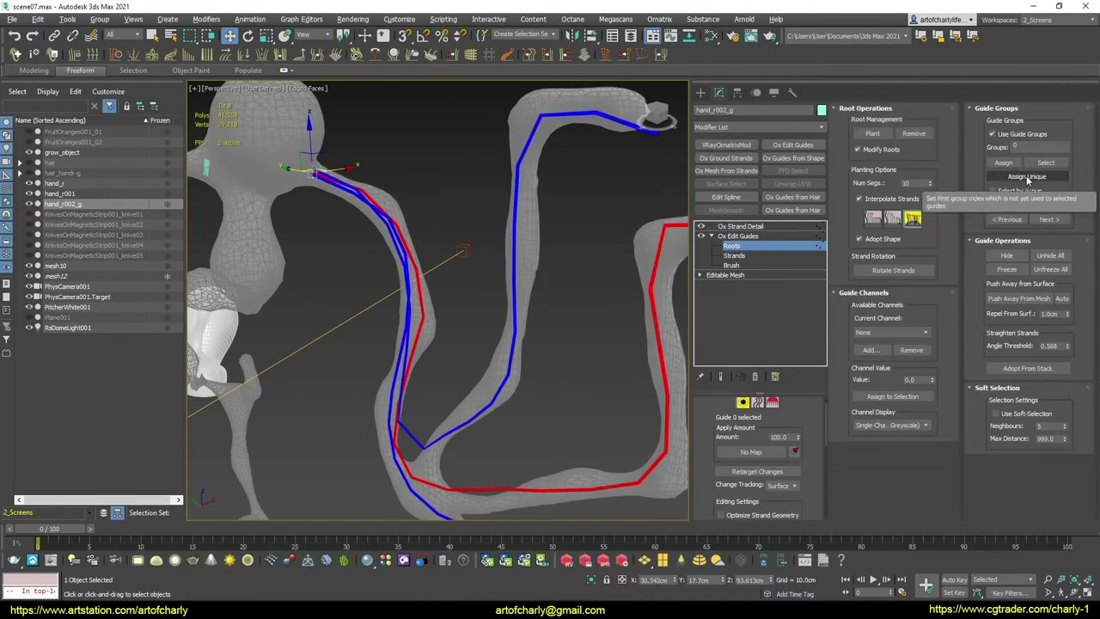
key("ctrl+a")
key("ctrl+i")
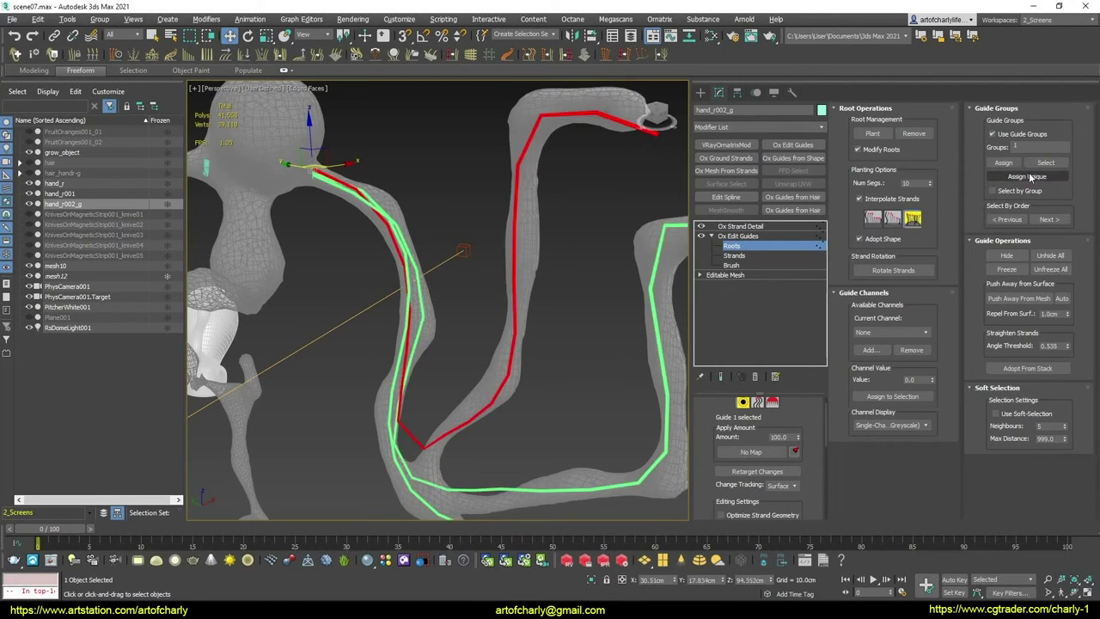
Pick the remaining guides for their own group, bringing the count to 3, then deselect
scroll(440, 455, "up", 4)
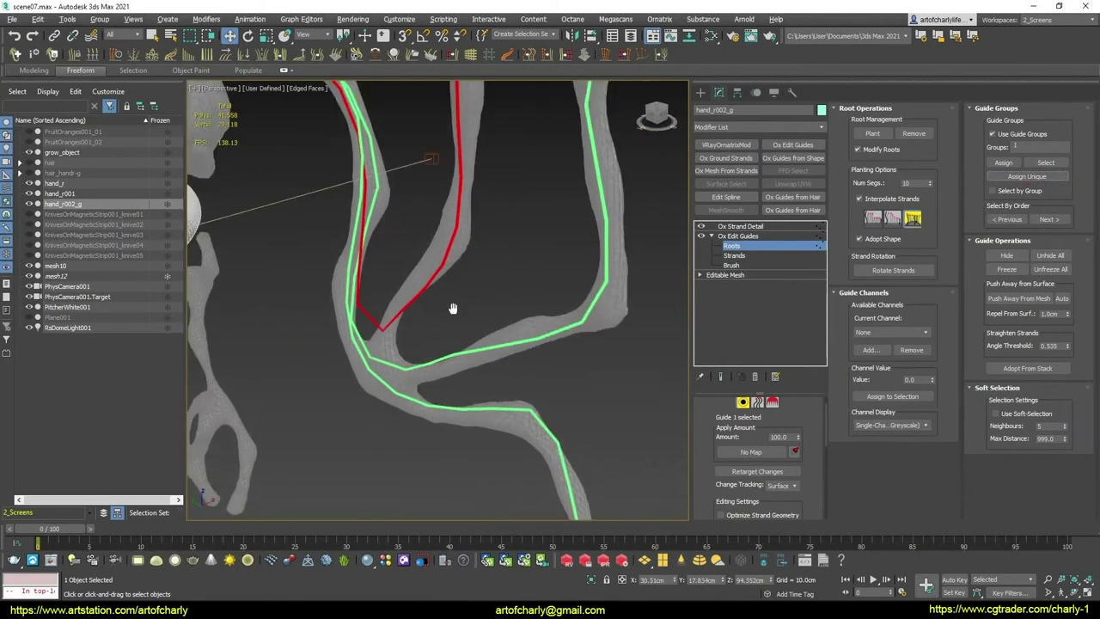
middle_click_drag(454, 306, 469, 322, "alt")
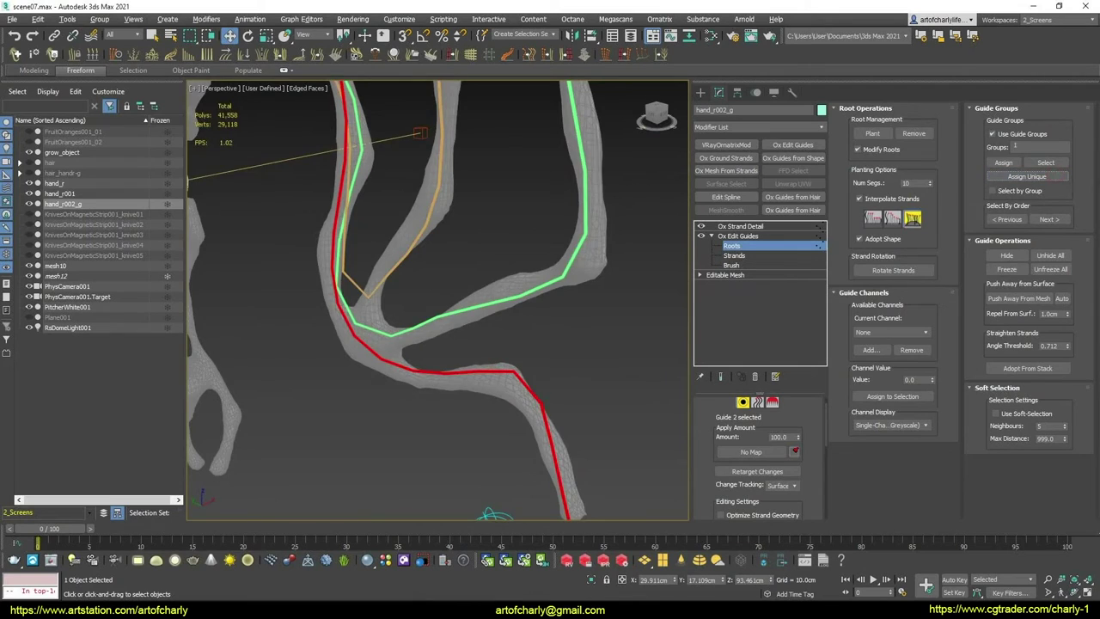
scroll(515, 279, "down", 4)
scroll(515, 280, "up", 4)
middle_click_drag(481, 292, 413, 322, "alt")
scroll(557, 407, "down", 2)
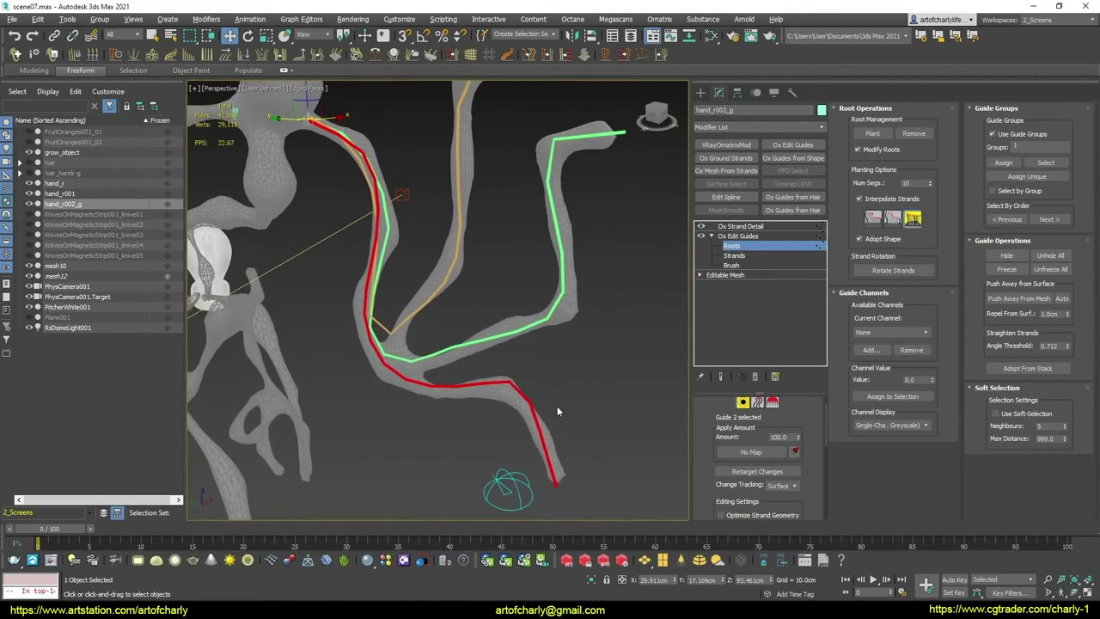
left_click(535, 321)
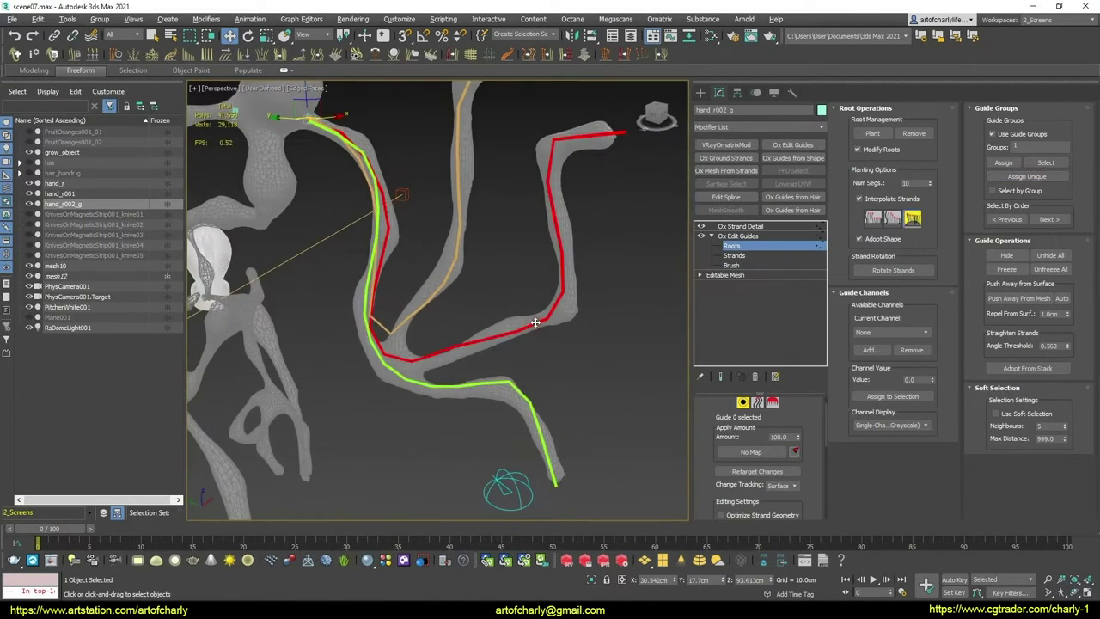
left_click(454, 258)
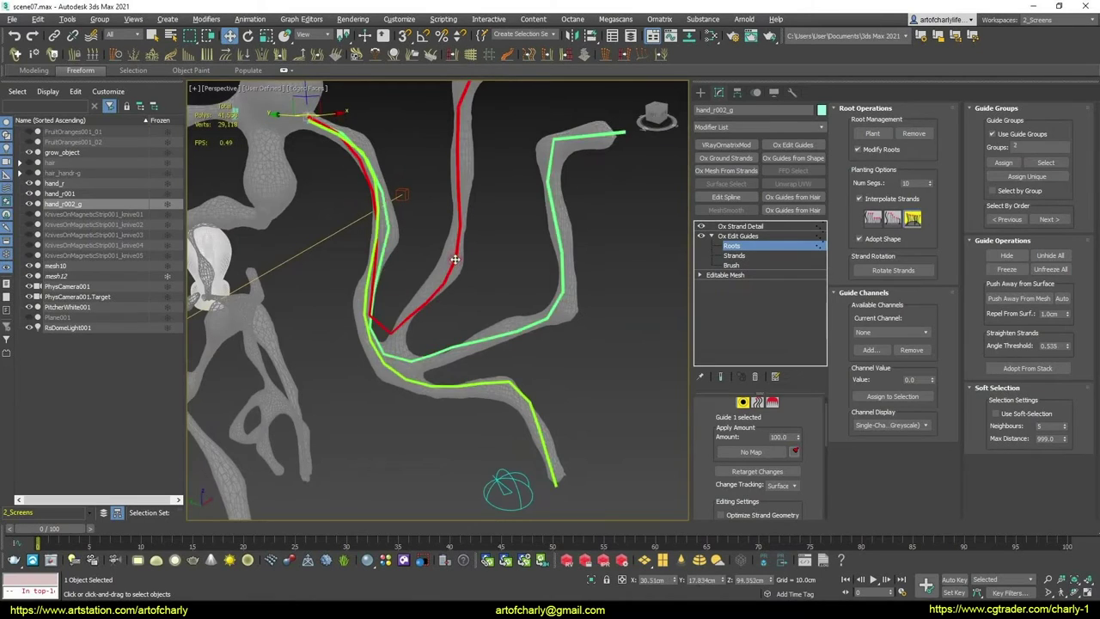
left_click(505, 382)
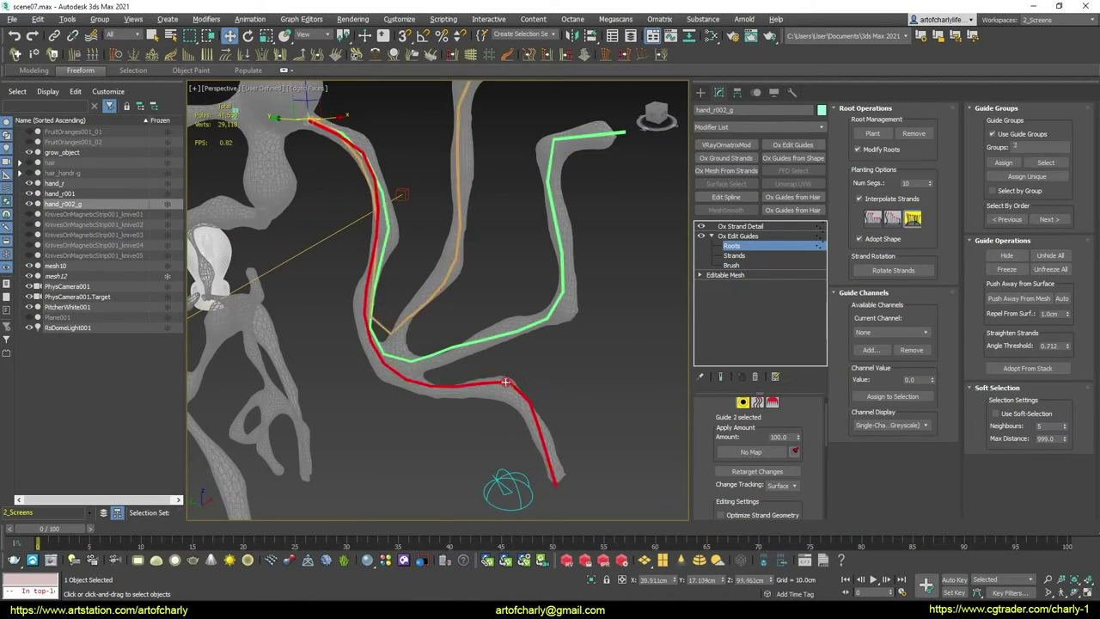
left_click(606, 323)
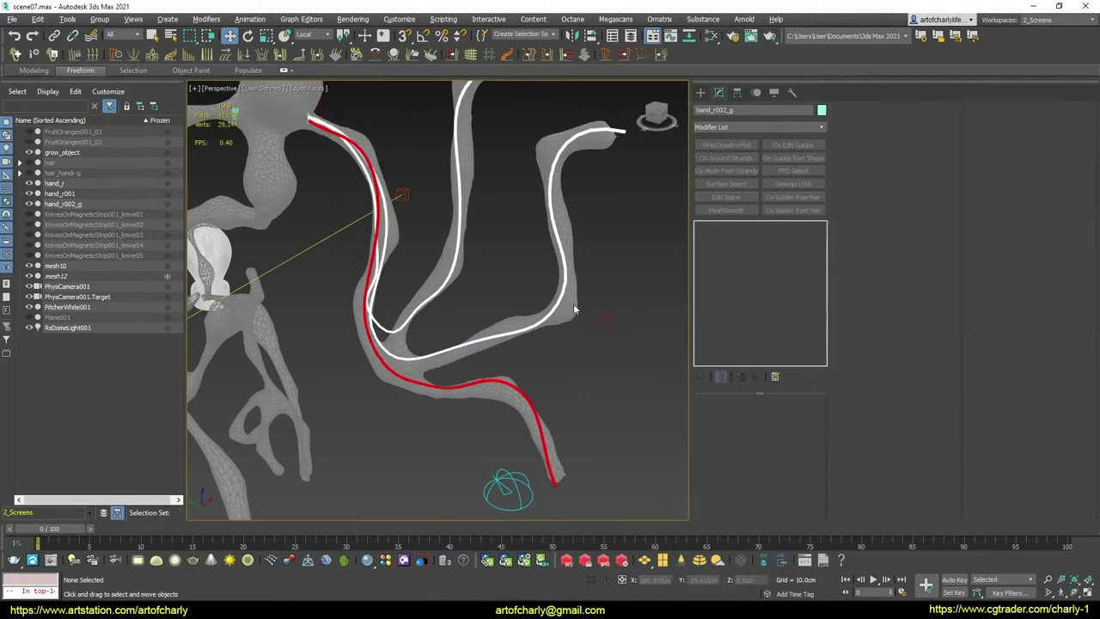
Reference-clone hand_r002_g as part1 and parent it under hand_r002_g
left_click(75, 205)
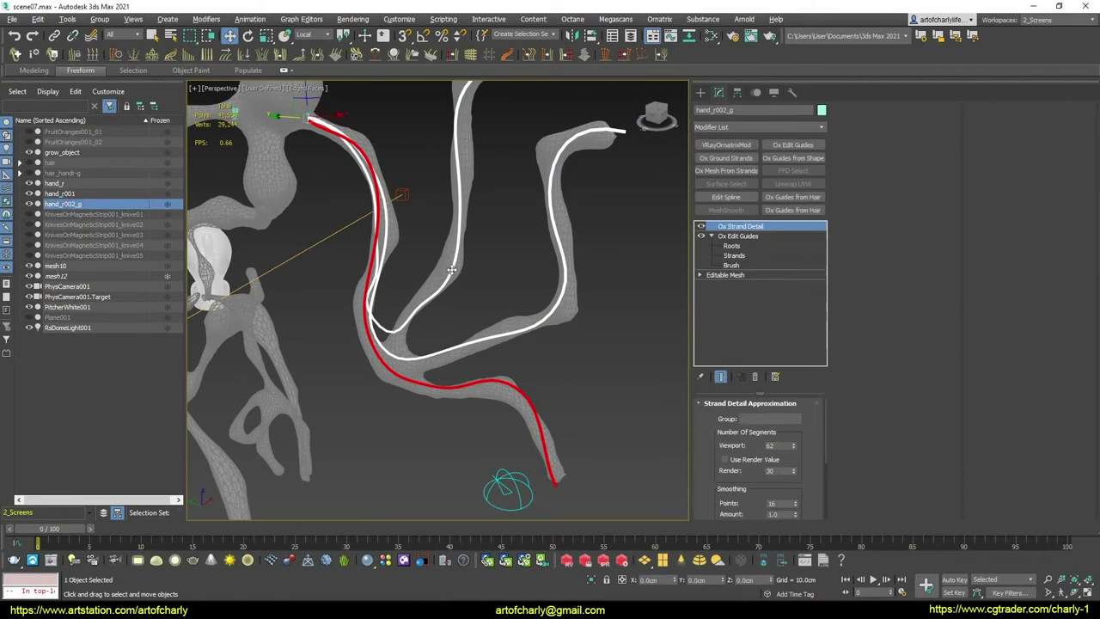
key("ctrl+v")
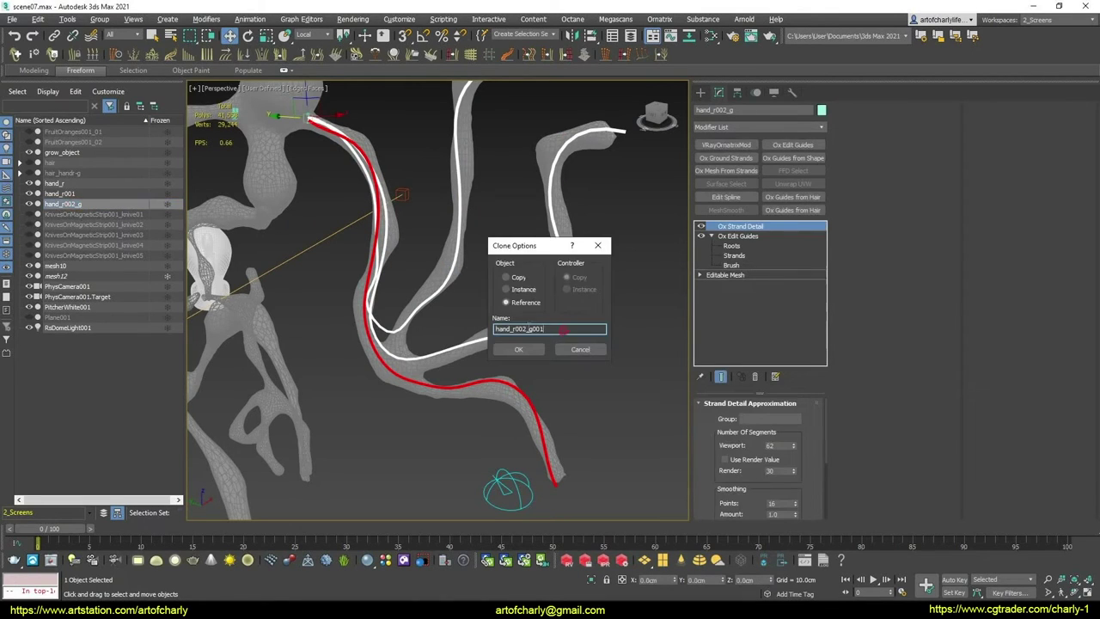
type("part1")
key("Return")
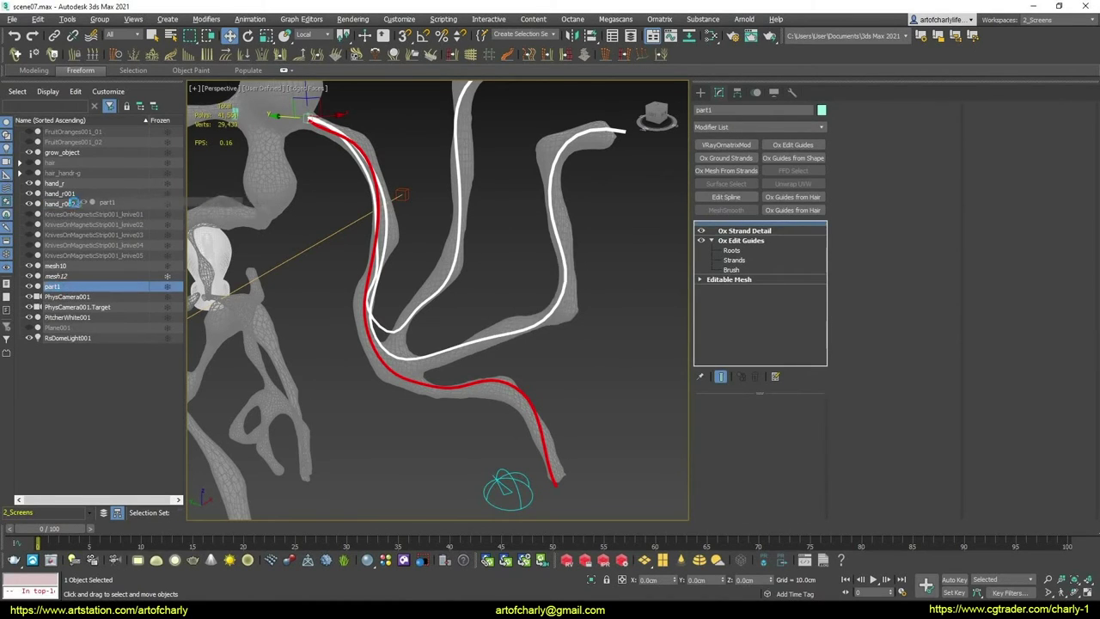
left_click_drag(104, 267, 91, 204)
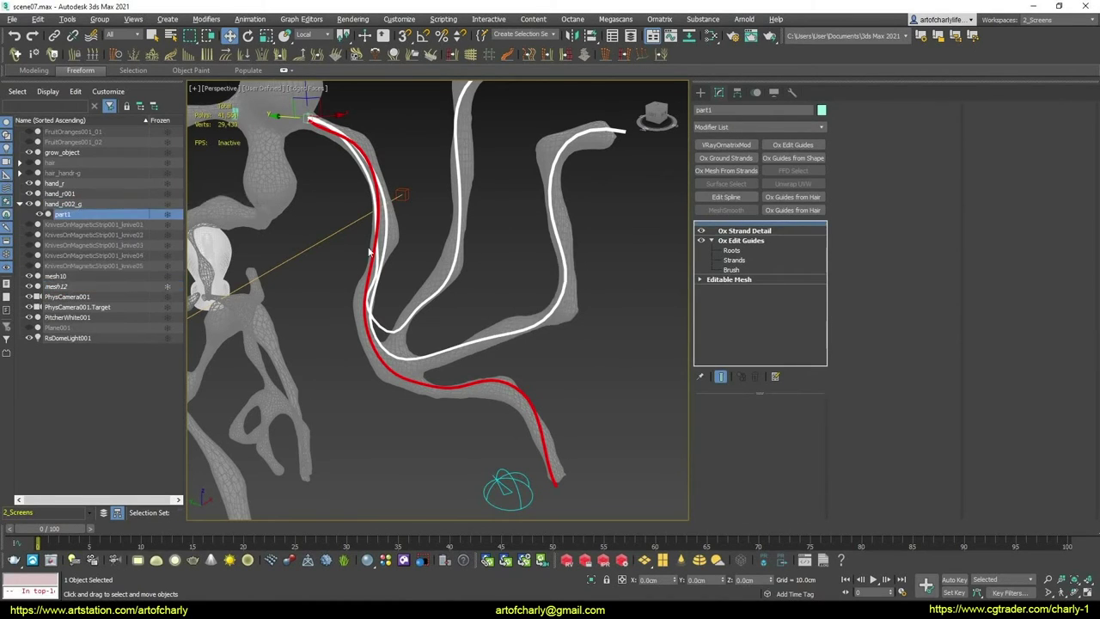
Add Ox Change Width and Ox Mesh From Strands to part1, both switched off
left_click(207, 54)
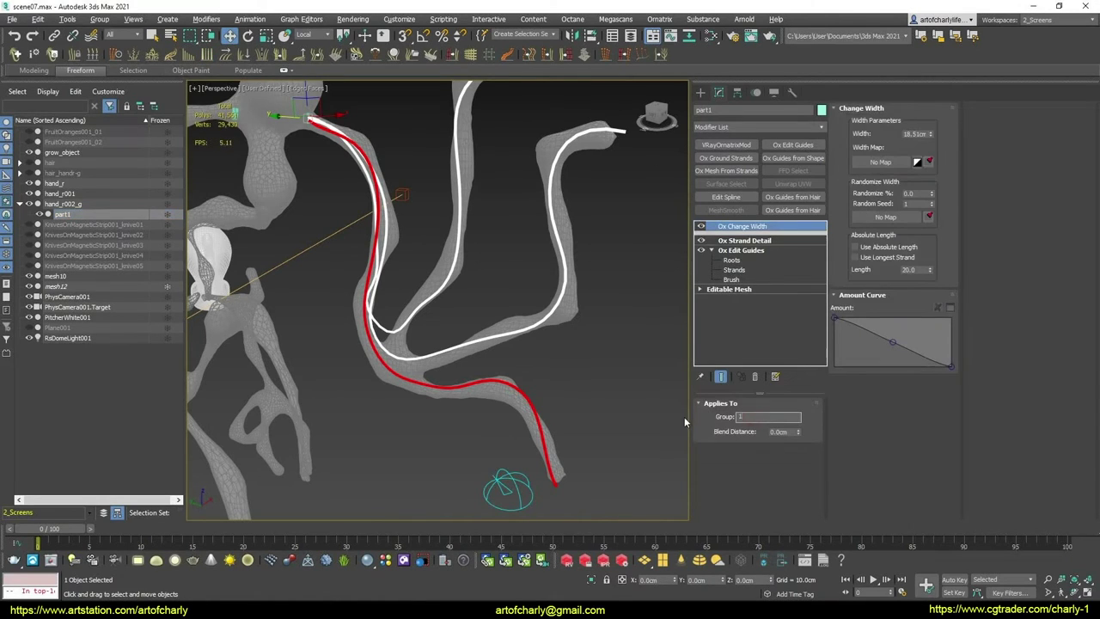
left_click(724, 171)
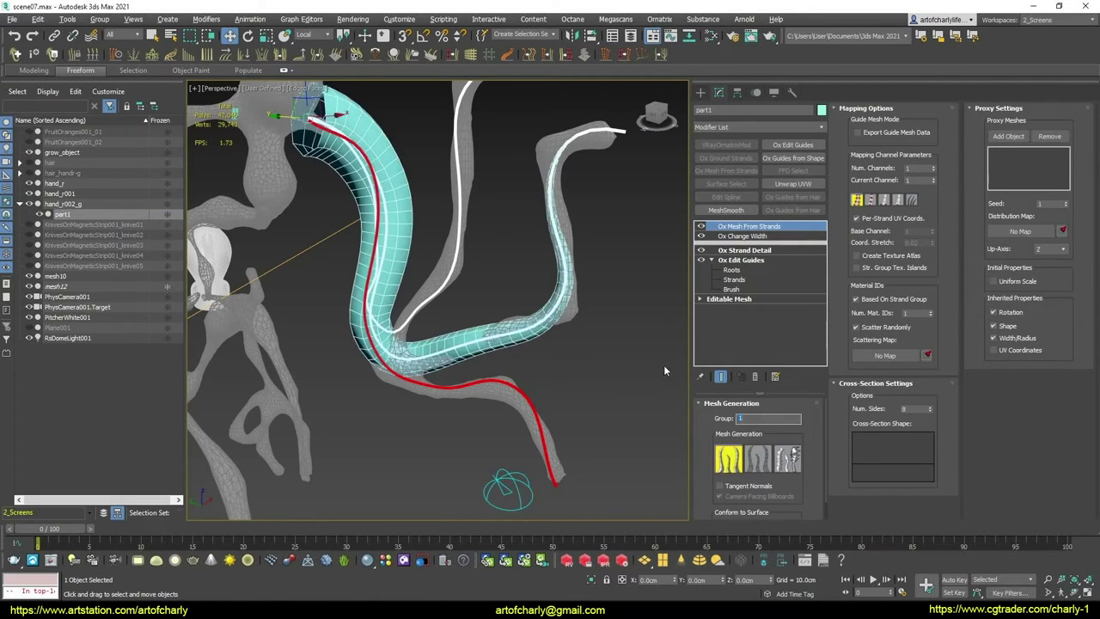
left_click(701, 226)
left_click(701, 236)
left_click(62, 204)
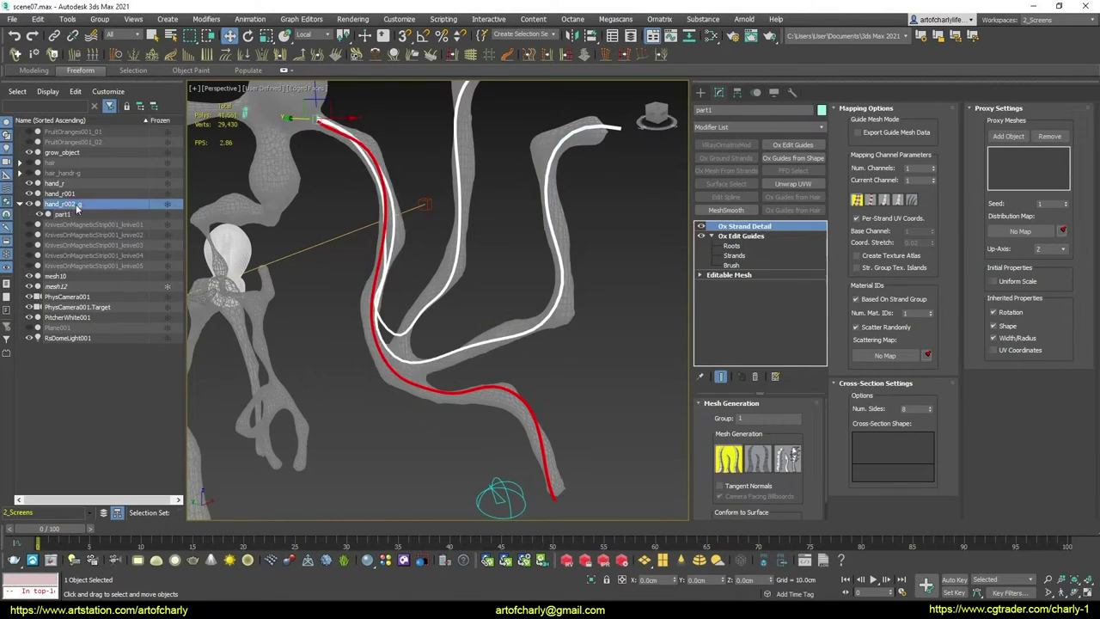
key("ctrl+v")
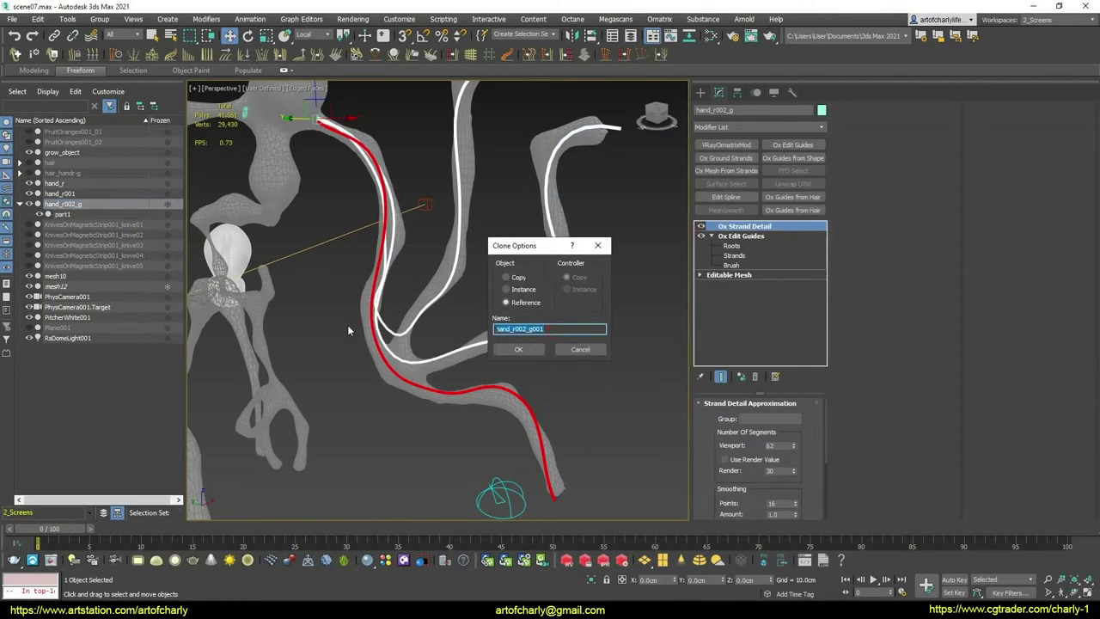
Name the clone part2, parent it, and add Ox Change Width (group 2) and hidden Ox Mesh From Strands
type("pl")
key("Return")
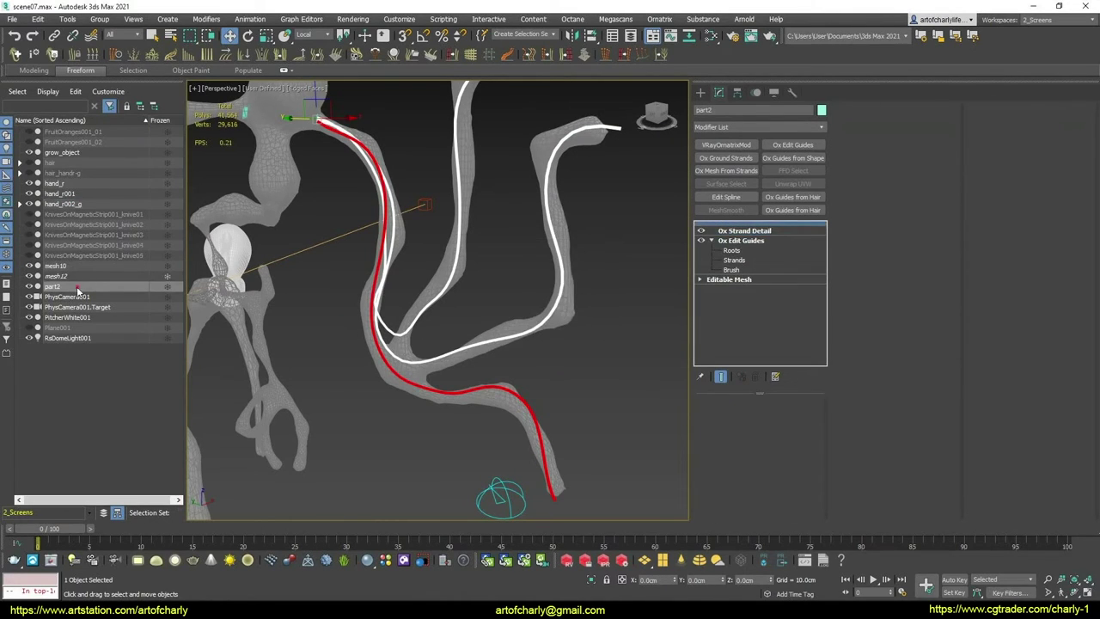
left_click_drag(77, 293, 76, 204)
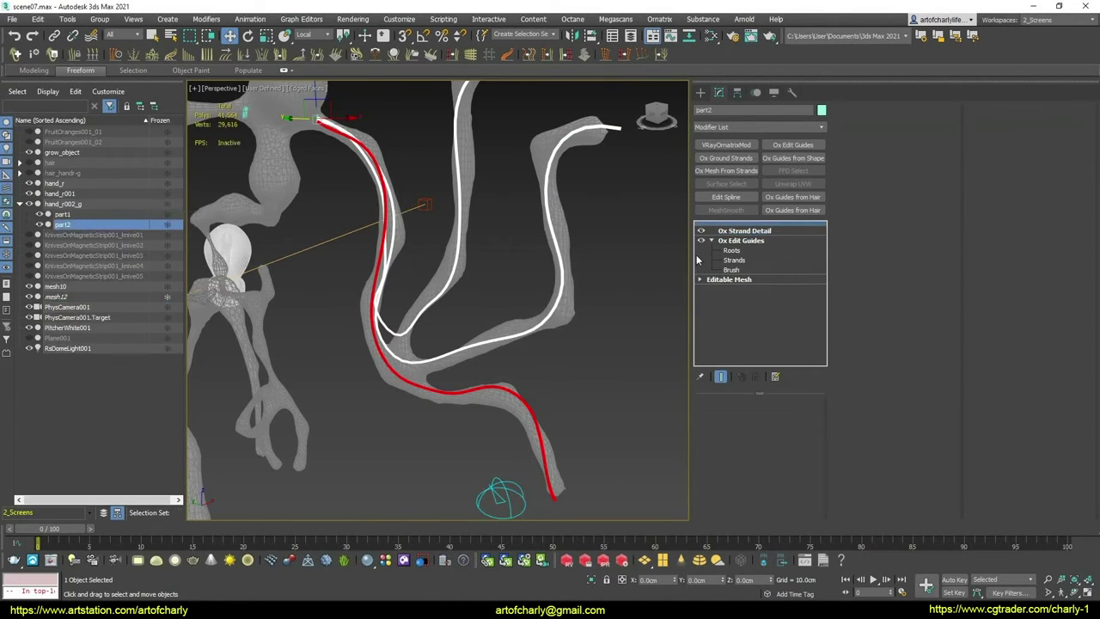
left_click(206, 55)
double_click(760, 416)
type("2")
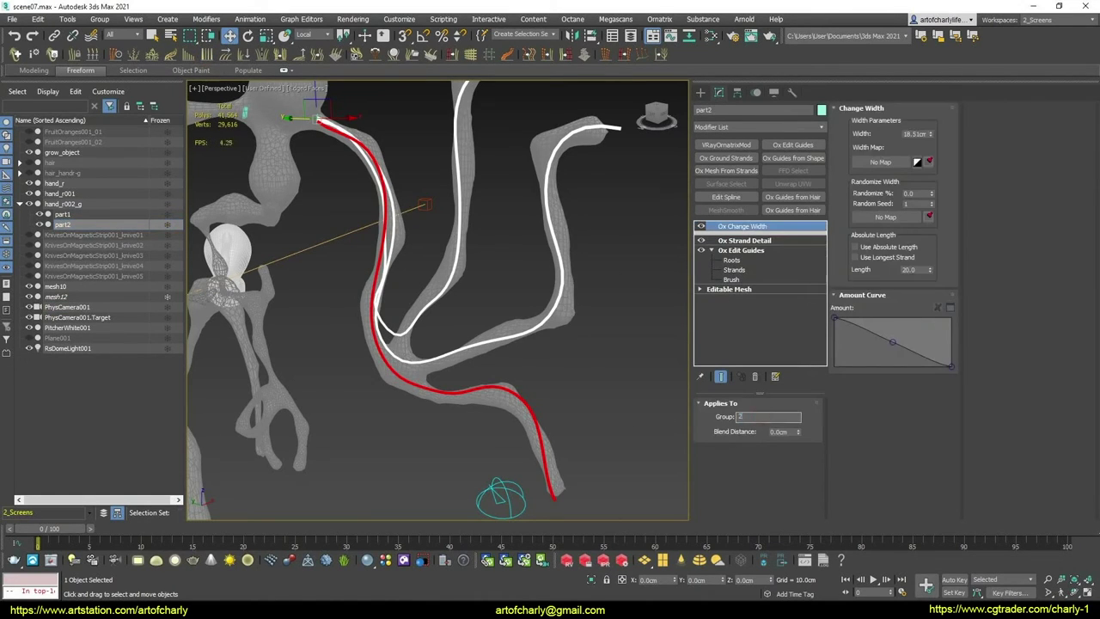
left_click(727, 171)
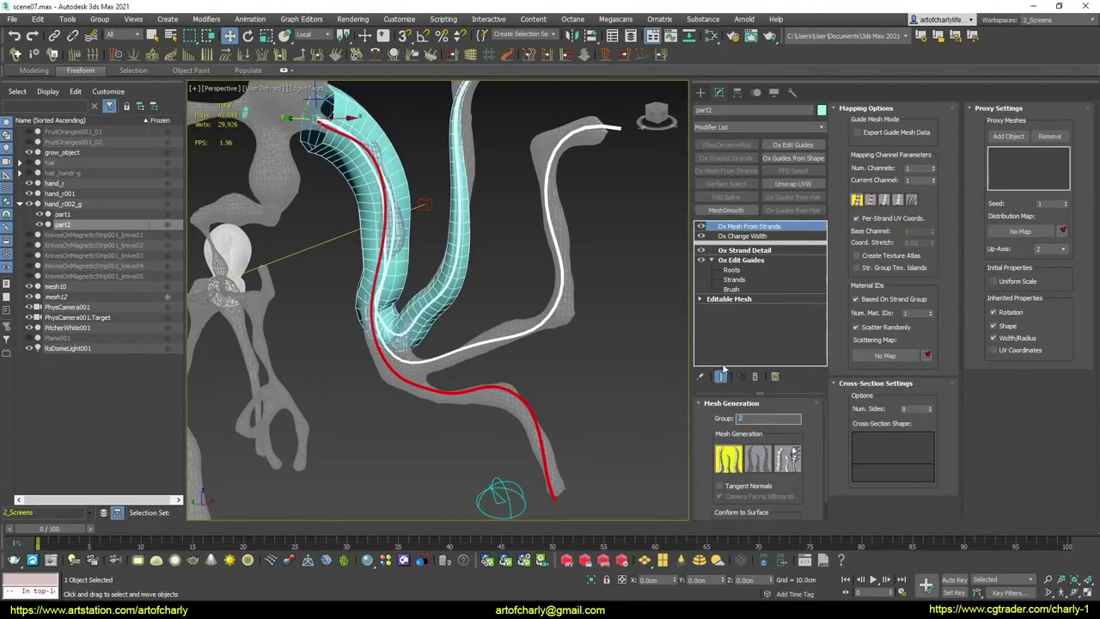
left_click(701, 226)
left_click(731, 235)
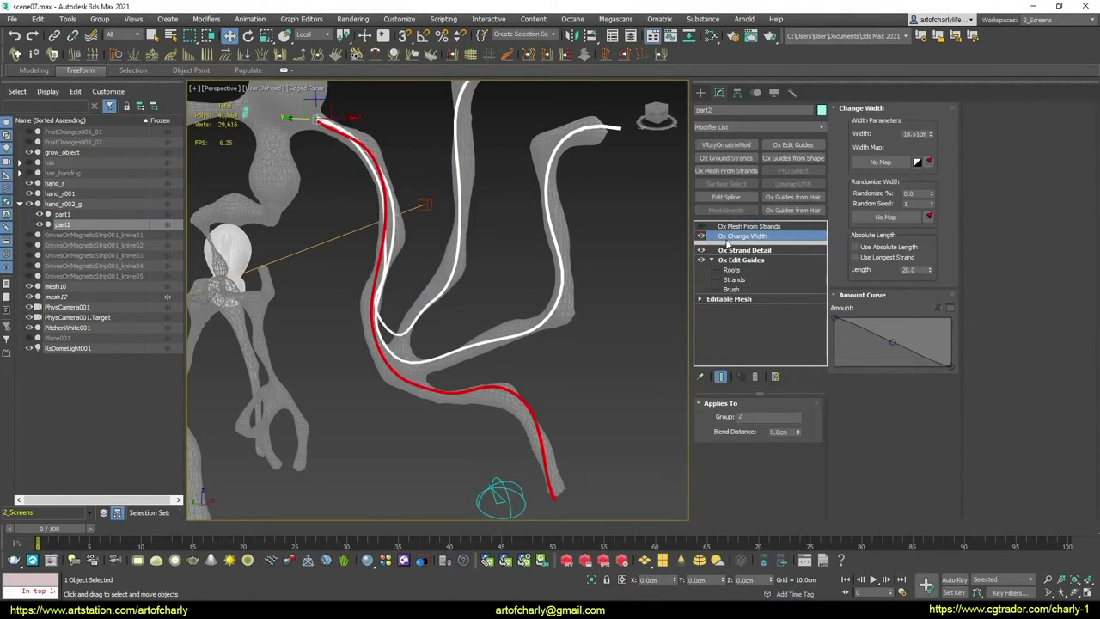
Reference-clone hand_r002_g as part3 and parent it under hand_r002_g
left_click(74, 205)
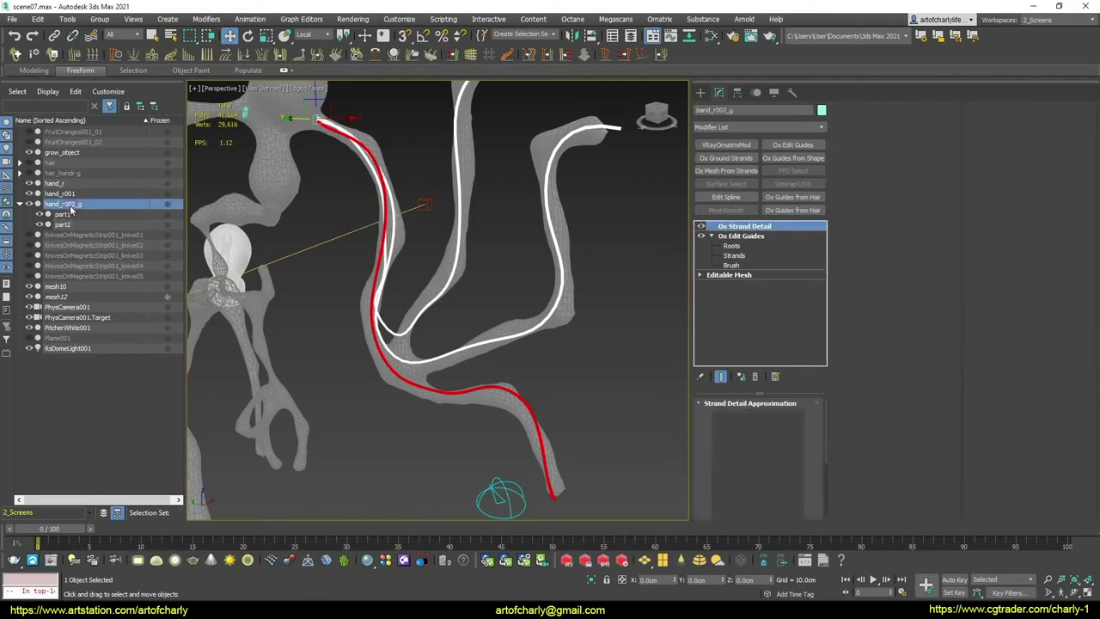
key("ctrl+v")
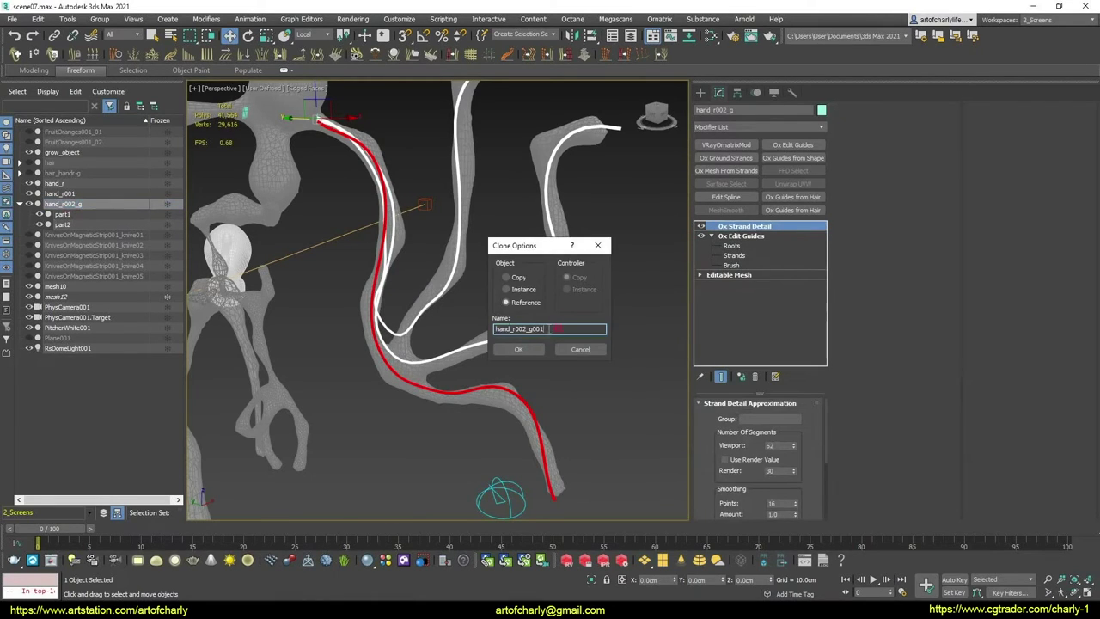
type("part3")
key("Return")
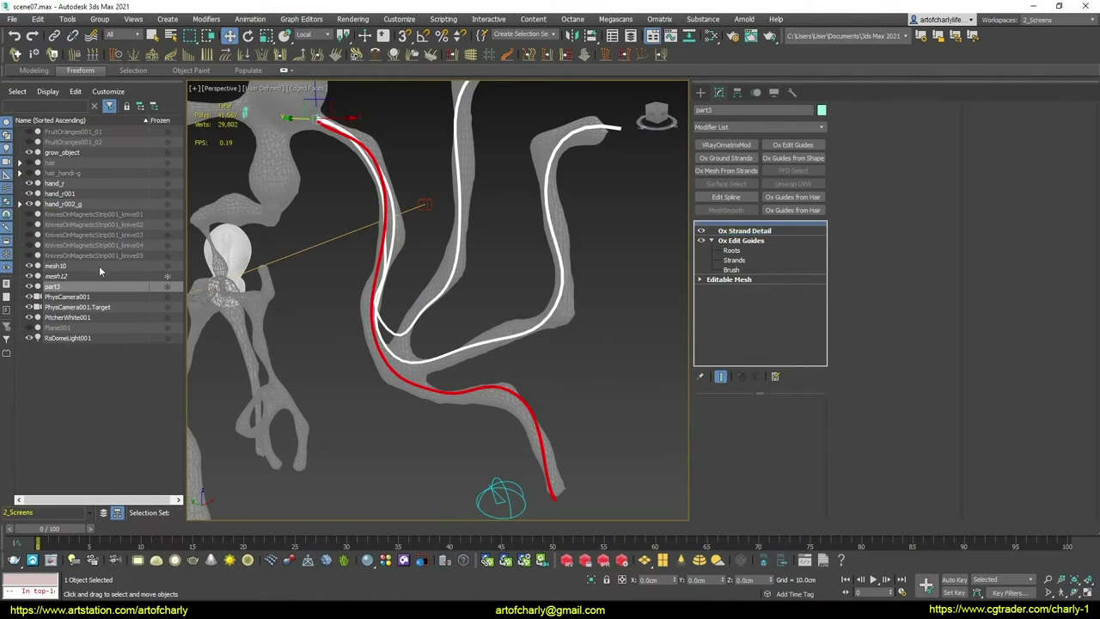
left_click_drag(85, 288, 121, 203)
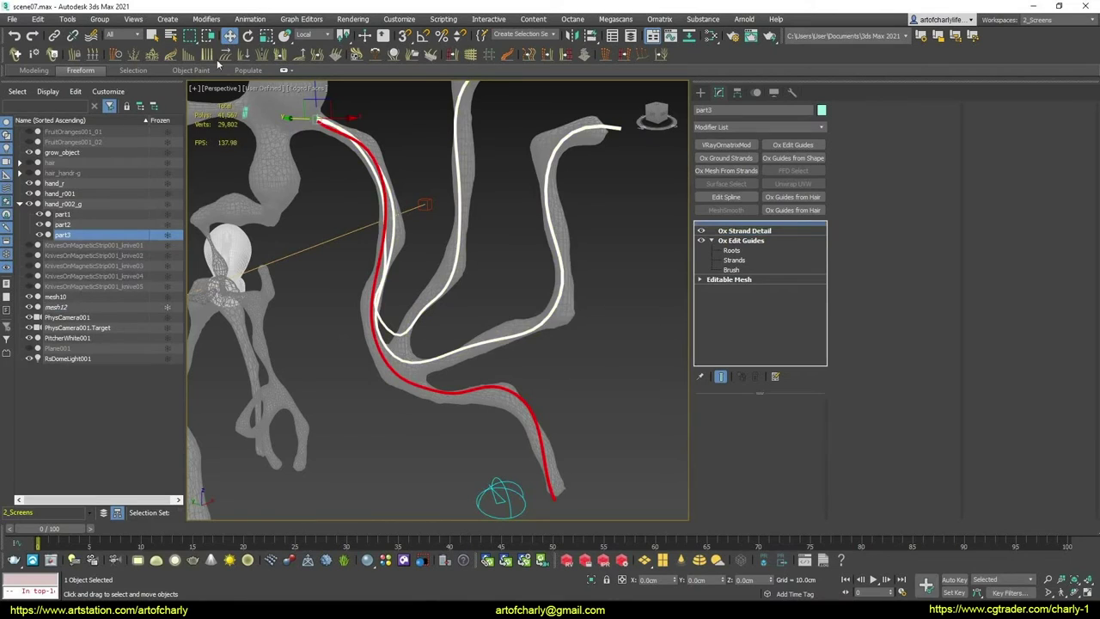
Give part3 Ox Change Width and a hidden Ox Mesh From Strands on group 3, then collapse hand_r002_g
left_click(761, 416)
type("2")
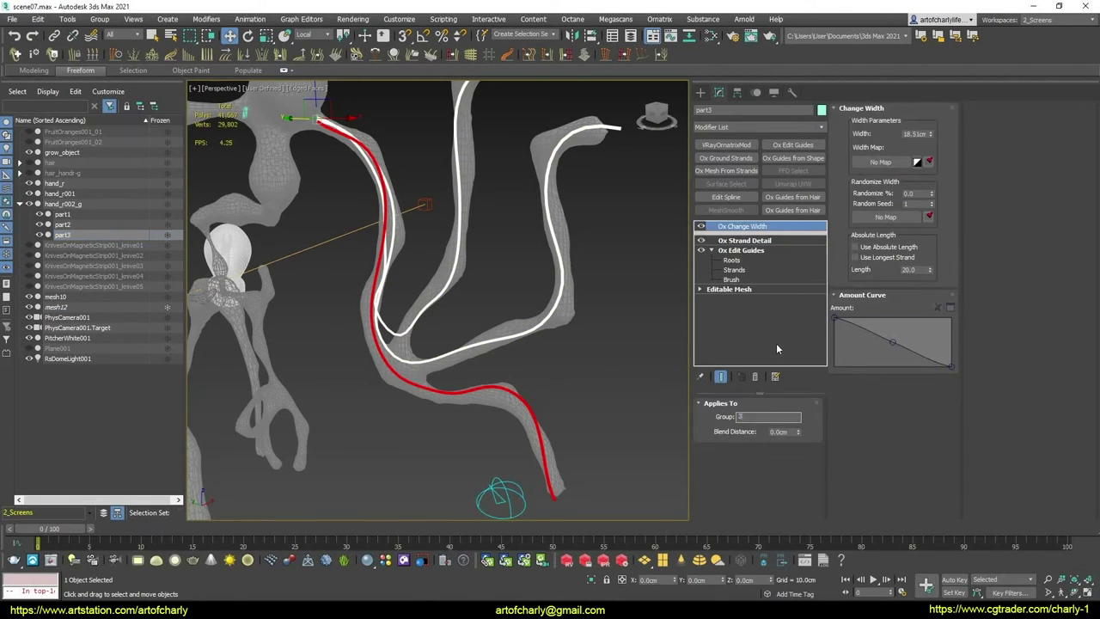
left_click(726, 170)
left_click(750, 419)
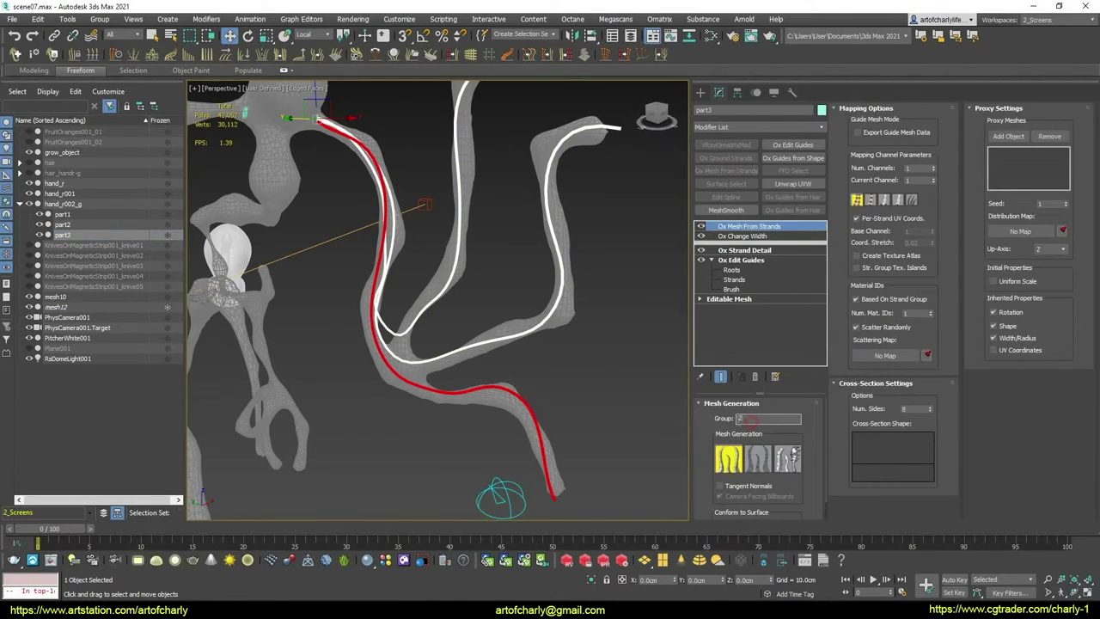
type("3")
key("Return")
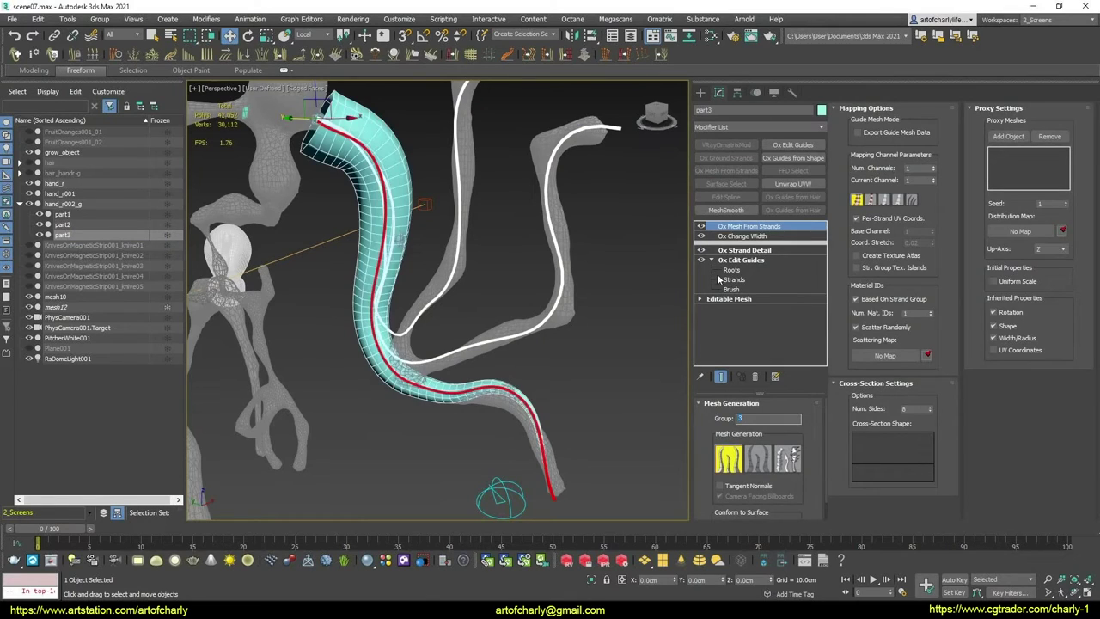
left_click(700, 226)
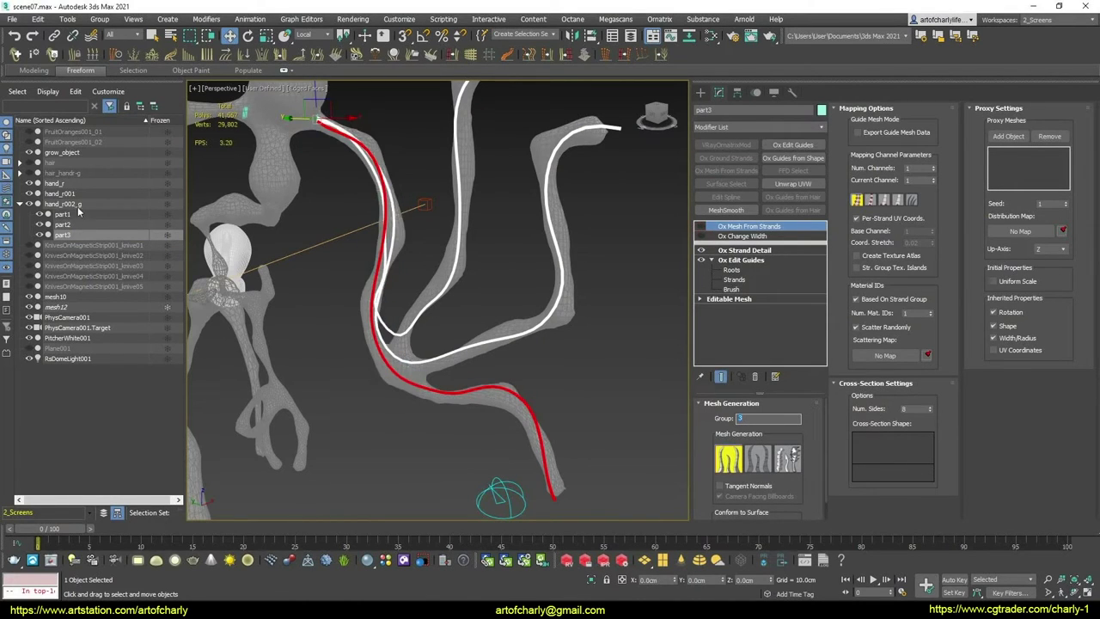
left_click(74, 205)
left_click(21, 205)
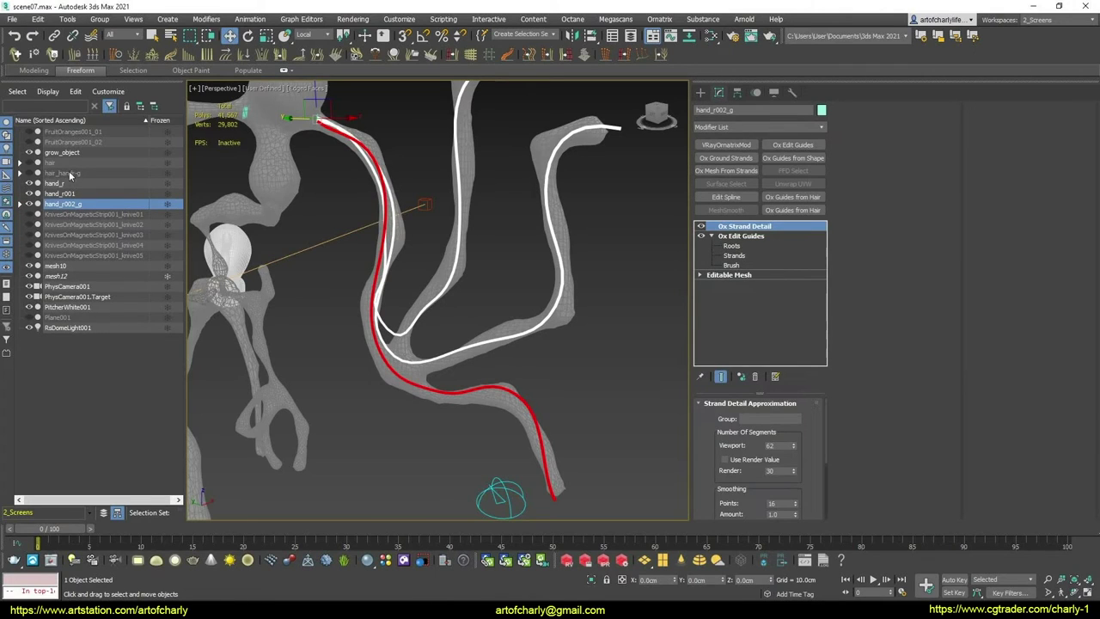
Unhide hair and hair_handr-g and expand the hierarchy down to hand_r002_g's parts
left_click(28, 173)
left_click(28, 163)
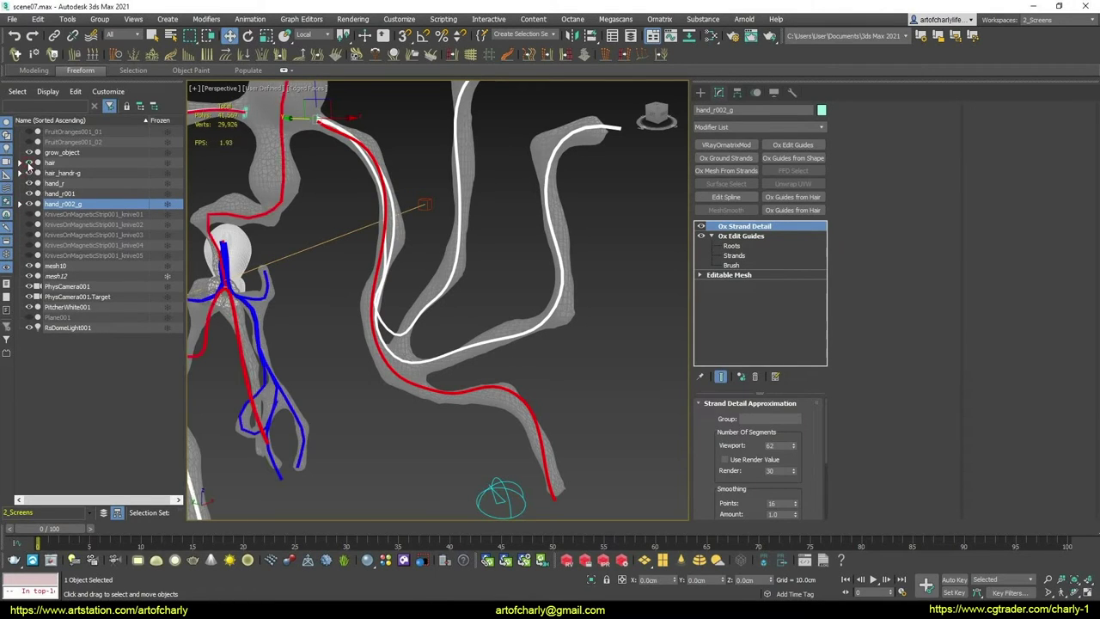
left_click(19, 162)
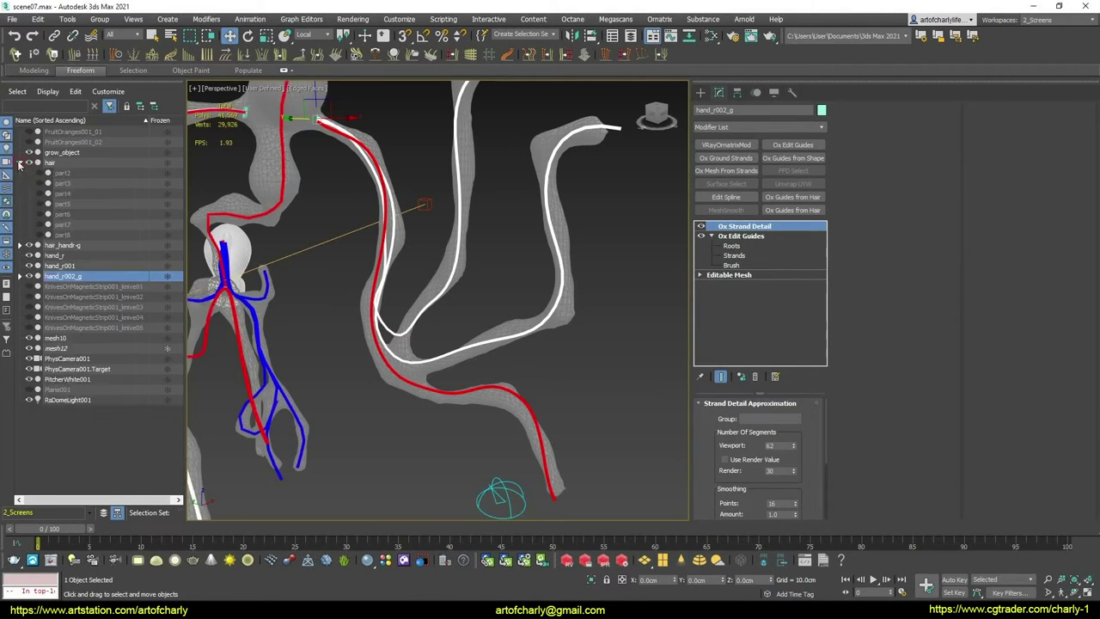
left_click(19, 245)
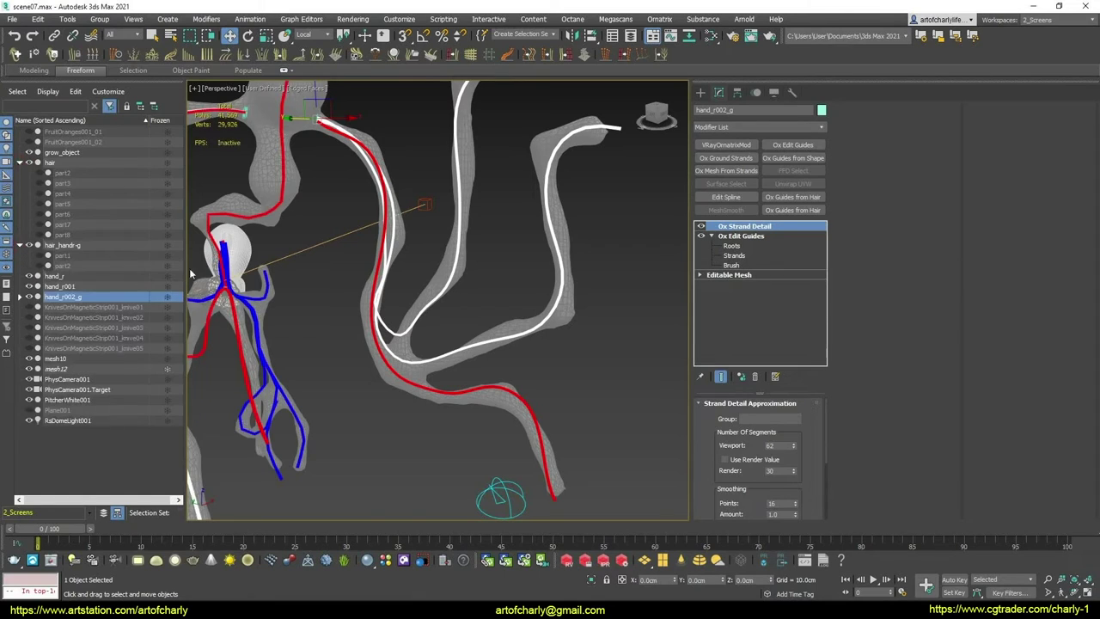
left_click(19, 297)
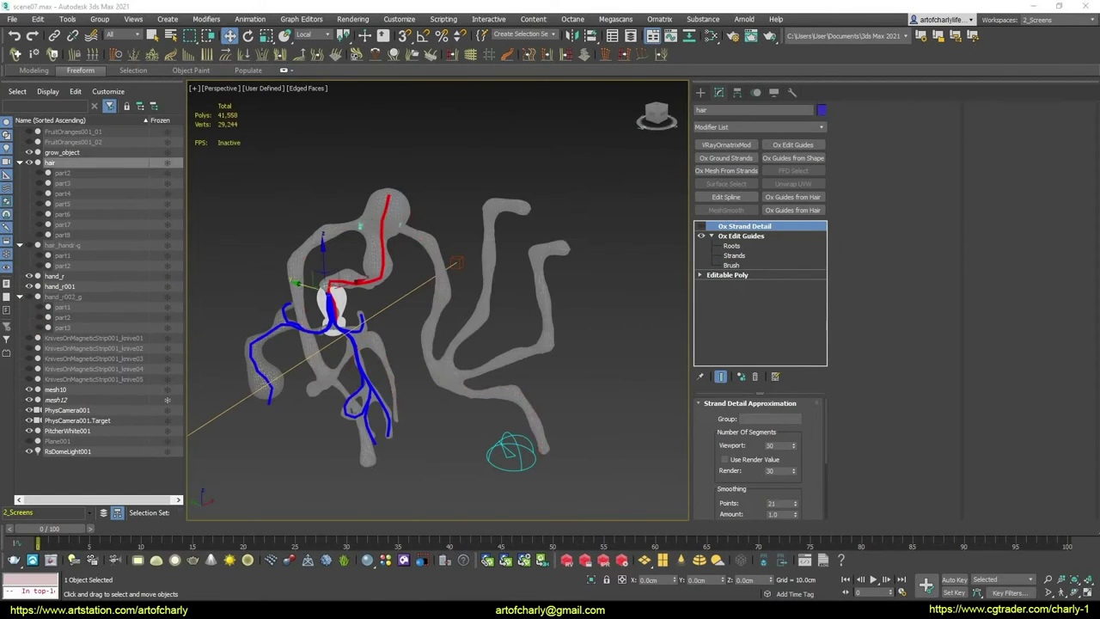
middle_click_drag(223, 362, 292, 365, "alt")
scroll(529, 318, "up", 3)
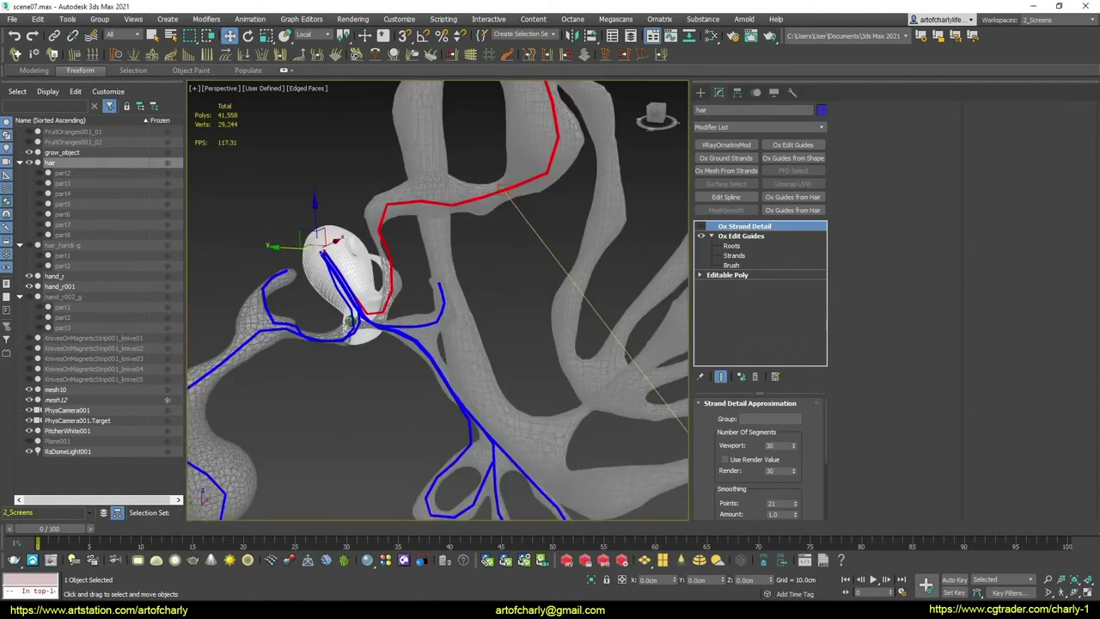
scroll(530, 318, "up", 2)
Isolate part2 and switch on its Ox Mesh From Strands so it shows as a blue tube
left_click(85, 173)
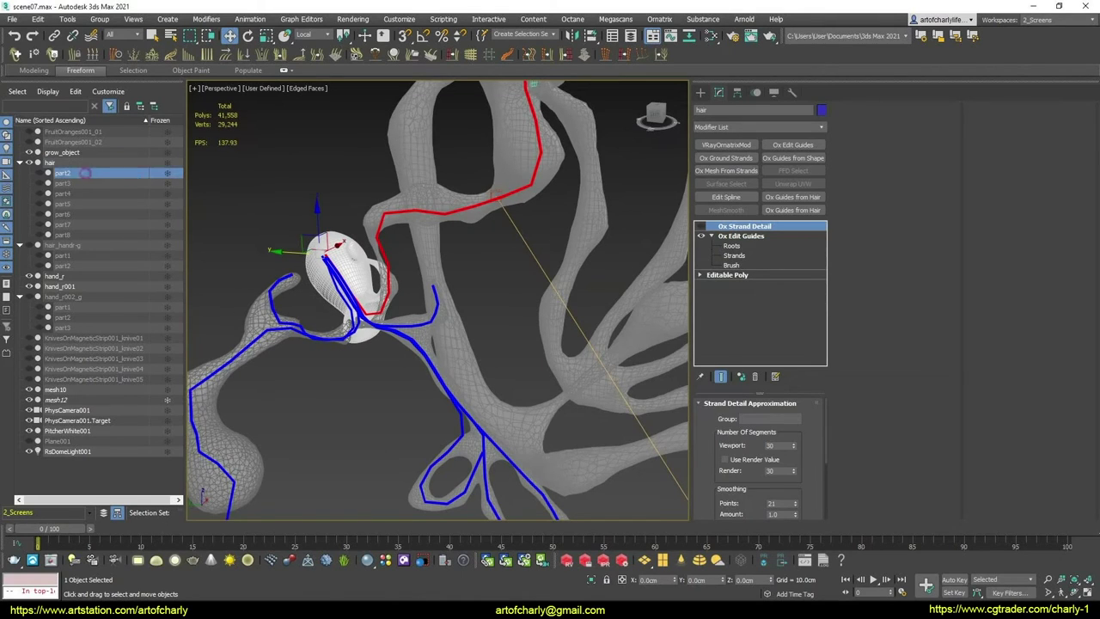
left_click(39, 173)
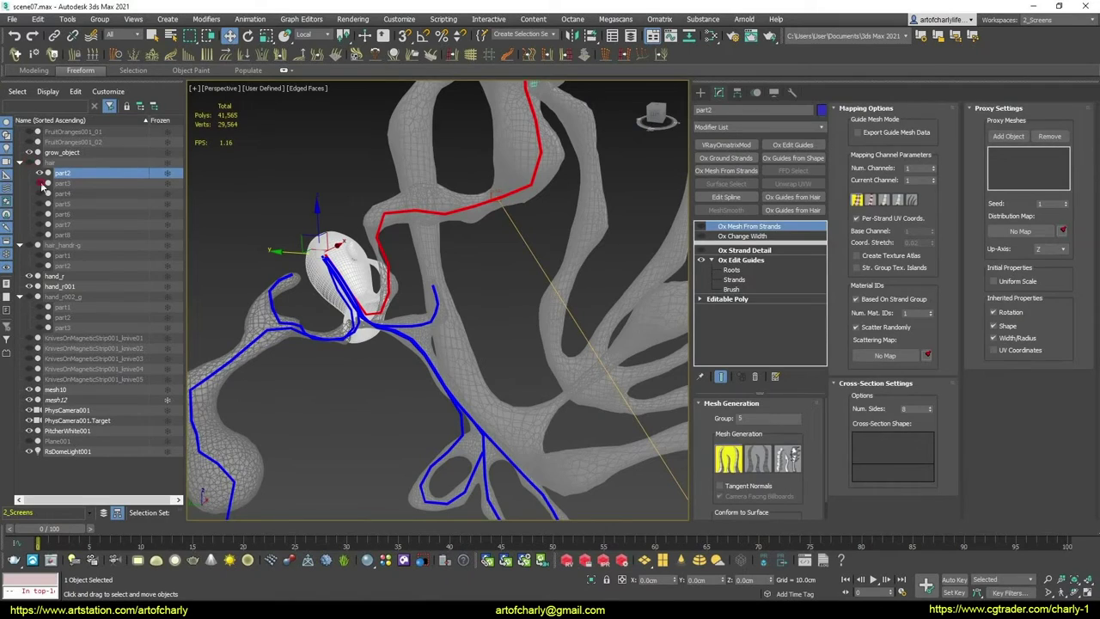
left_click(39, 183)
left_click(39, 183)
left_click(742, 236)
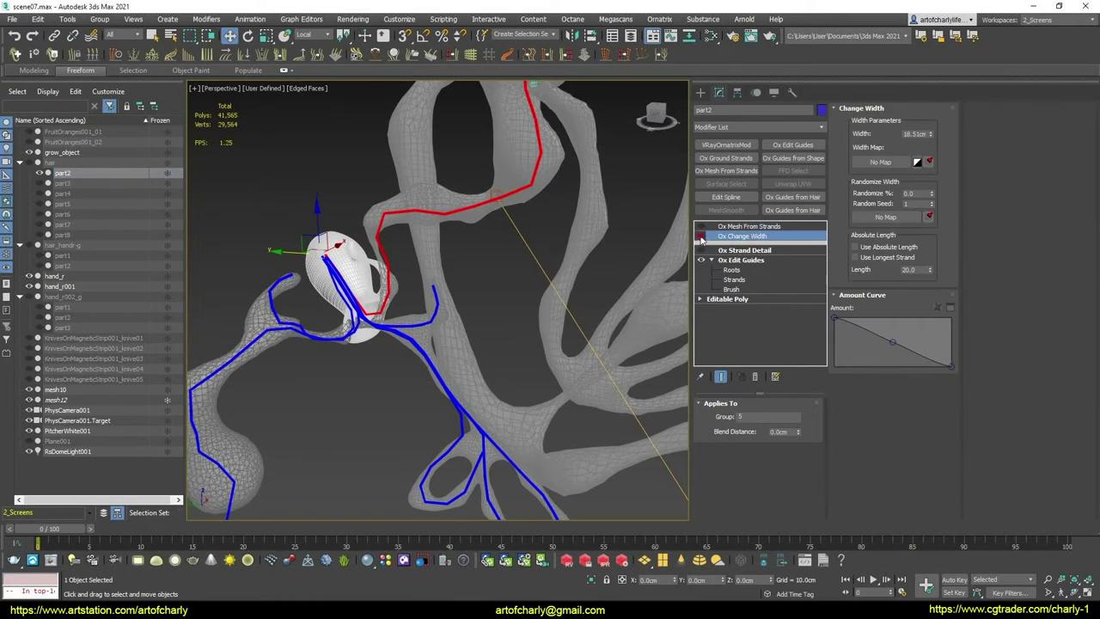
left_click(741, 226)
left_click(701, 226)
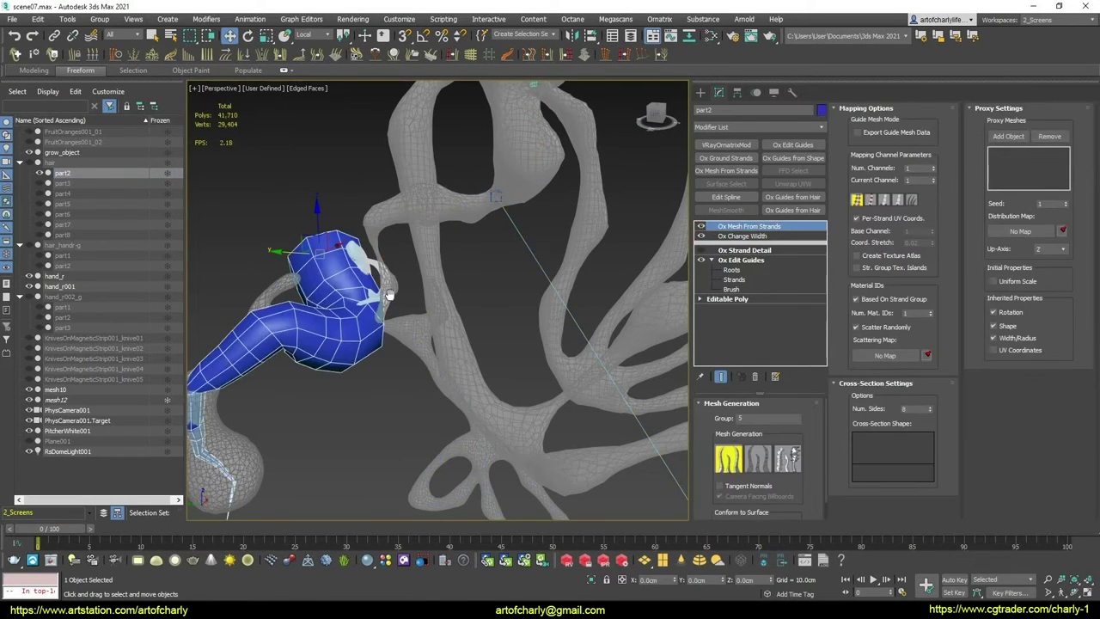
middle_click_drag(388, 293, 502, 313, "alt")
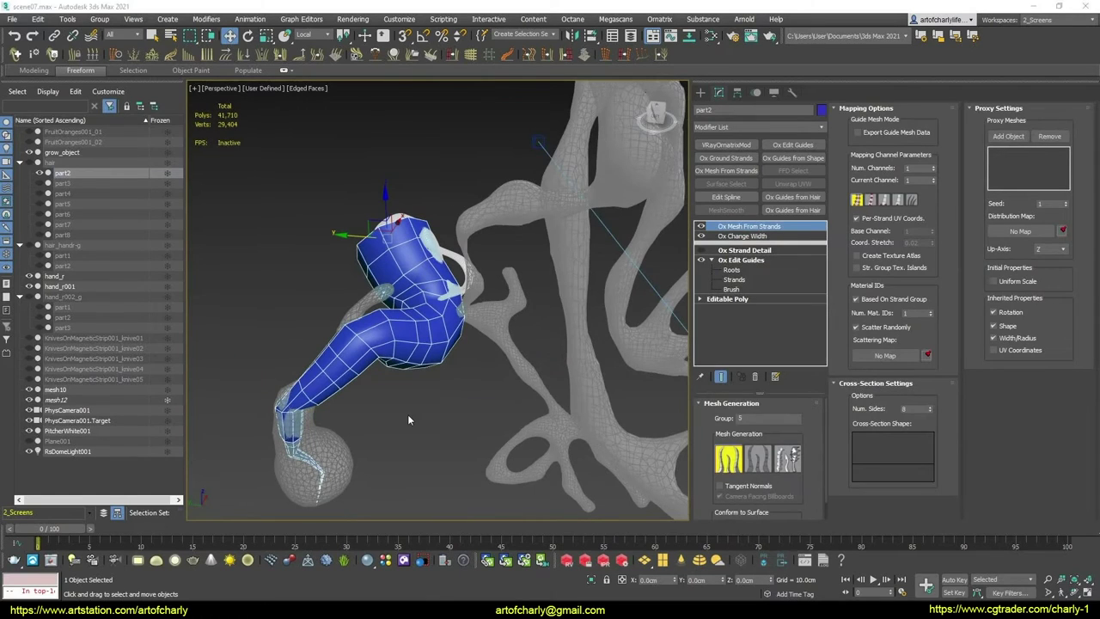
Compare part2's blue tube with Ox Change Width (18.51cm) toggled off and back on
left_click(756, 237)
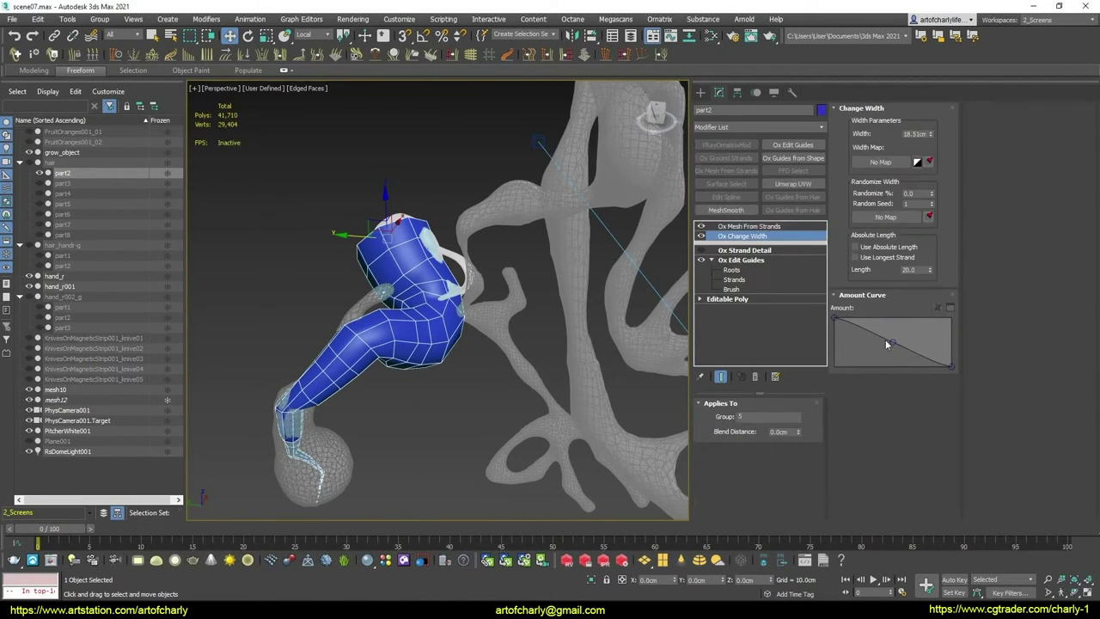
left_click(751, 227)
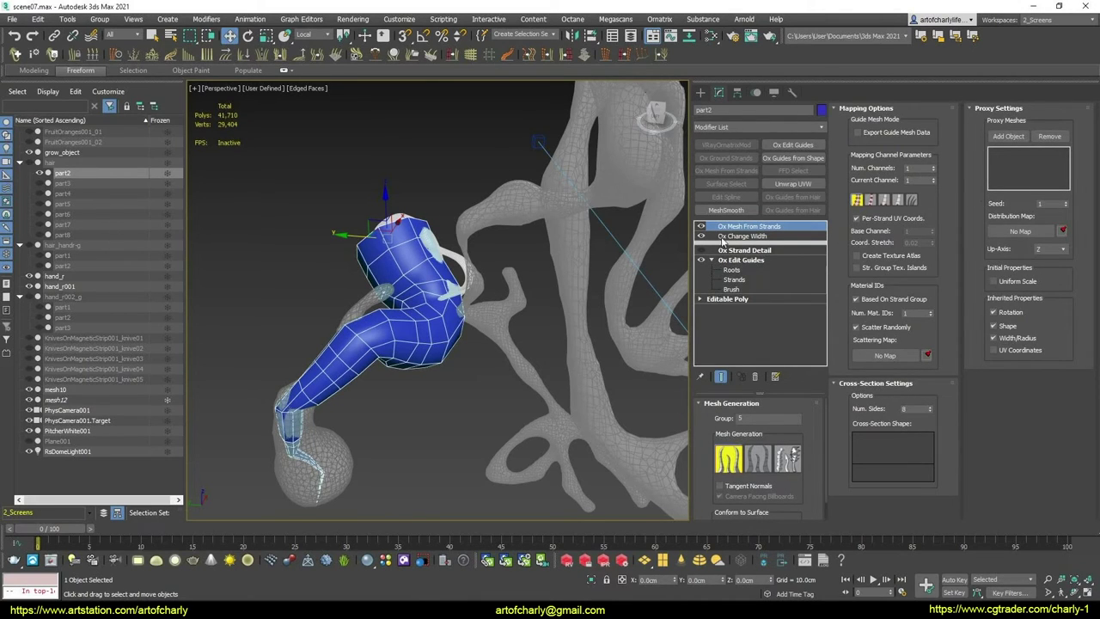
left_click(761, 237)
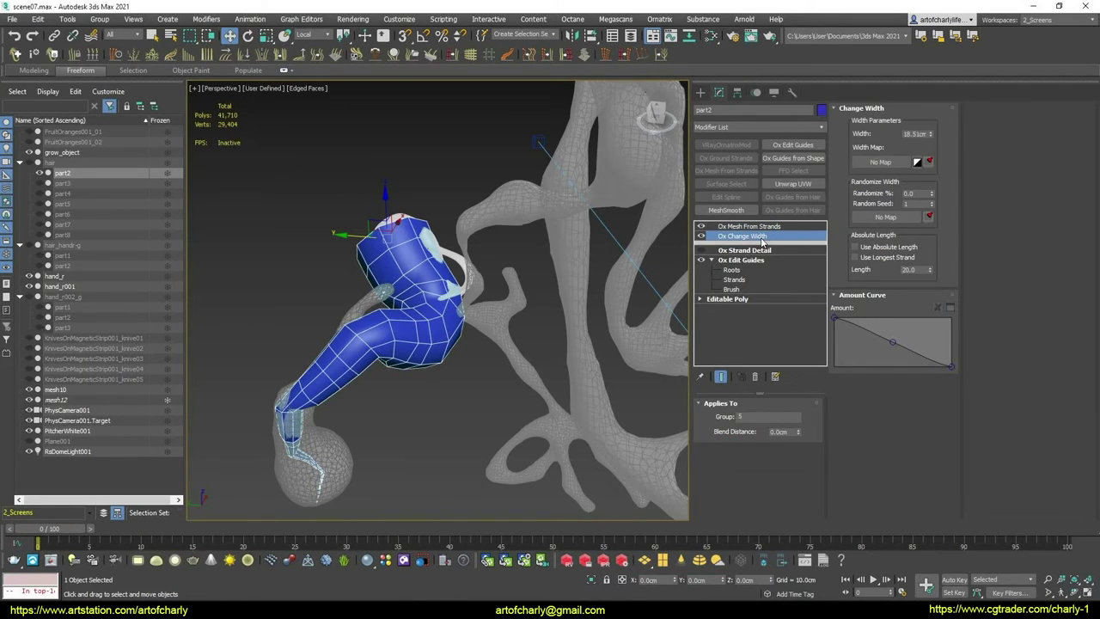
middle_click_drag(456, 333, 431, 307, "alt")
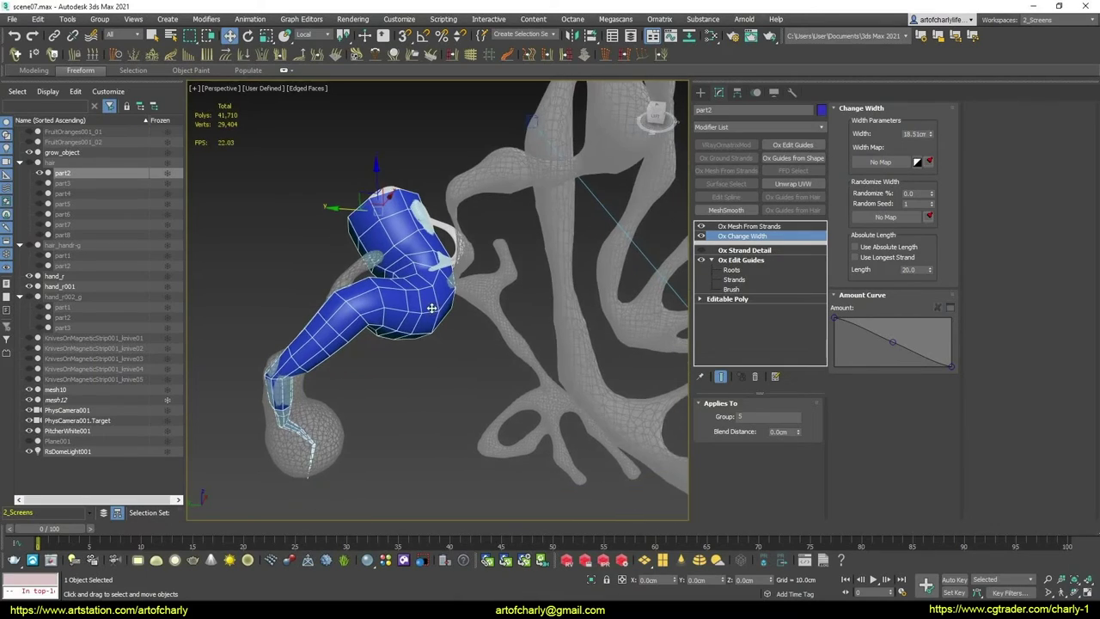
middle_click_drag(327, 325, 369, 310, "alt")
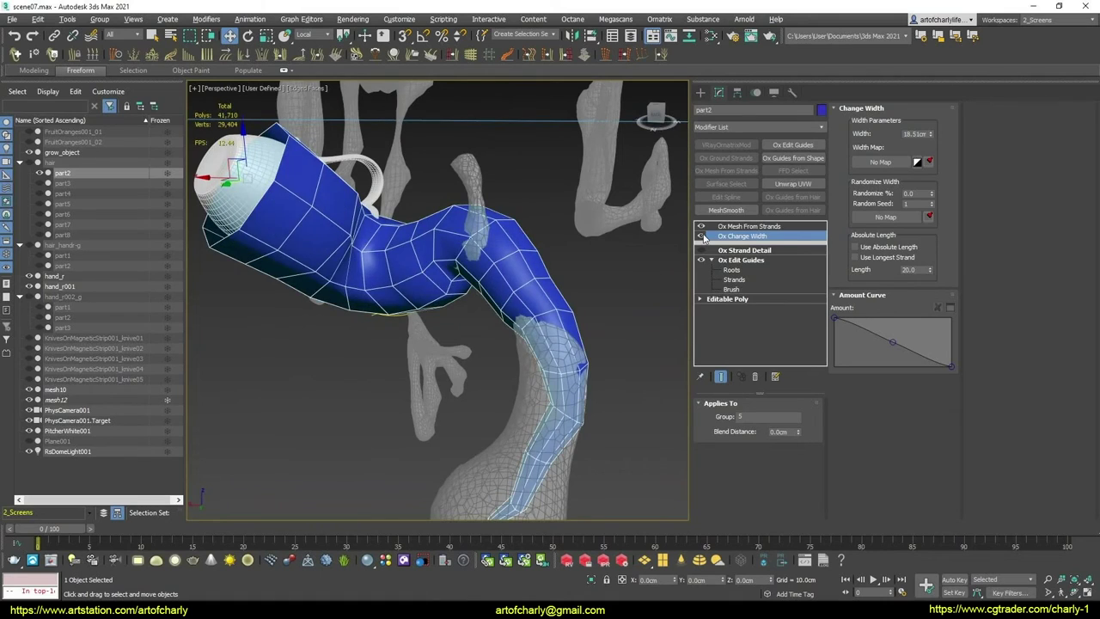
left_click(701, 236)
left_click(701, 236)
middle_click_drag(506, 302, 511, 303, "alt")
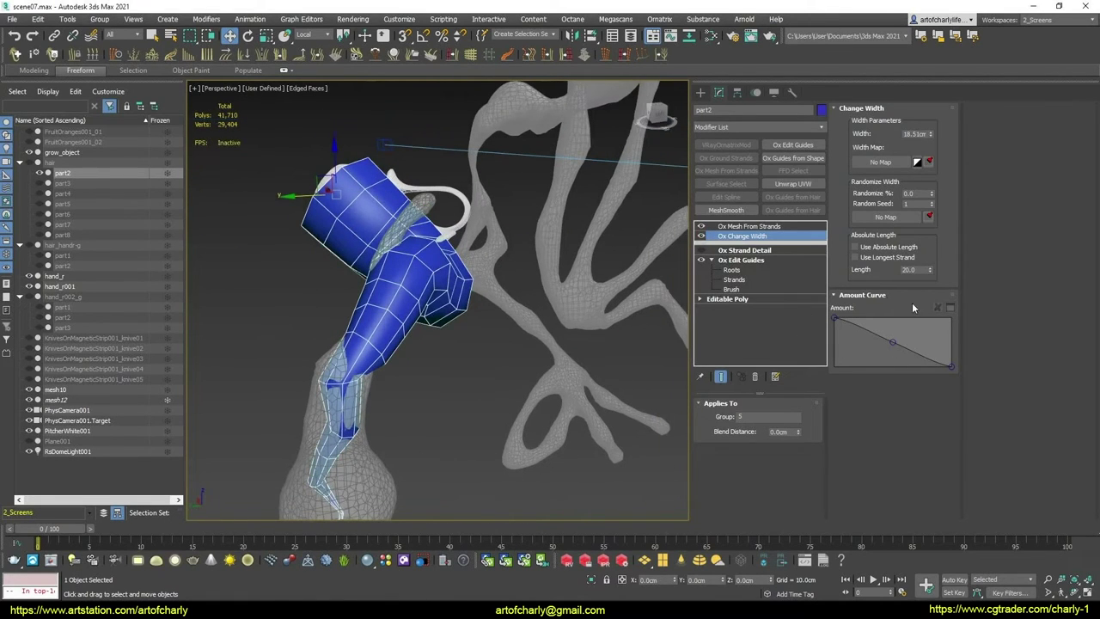
Open part2's width Amount curve in an enlarged editor and apply the Full preset
left_click(950, 308)
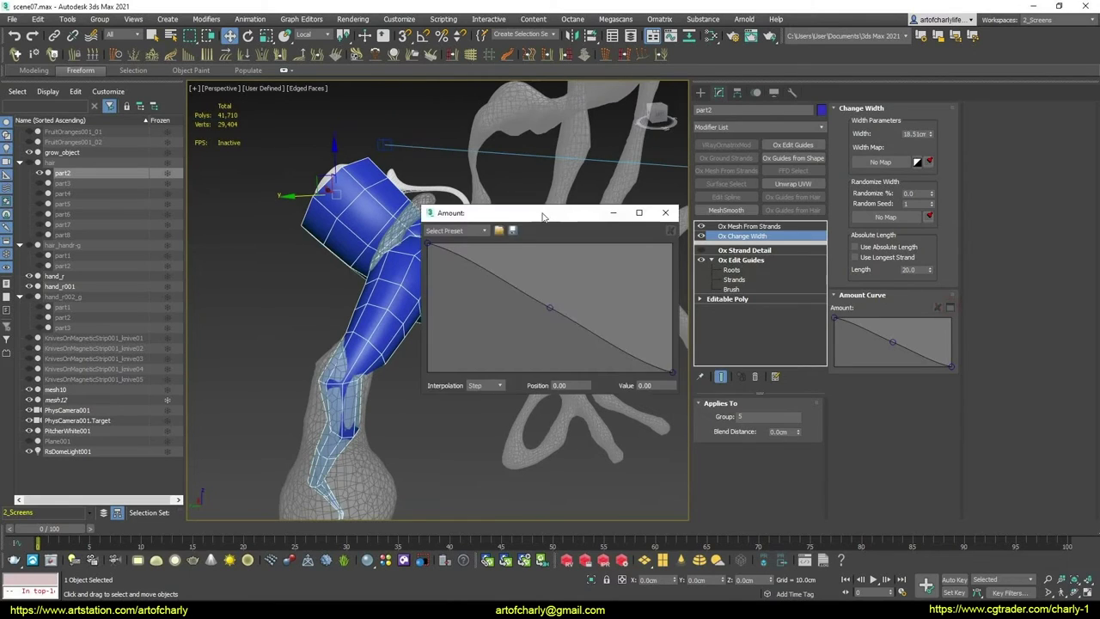
left_click_drag(515, 209, 675, 195)
left_click_drag(832, 375, 999, 448)
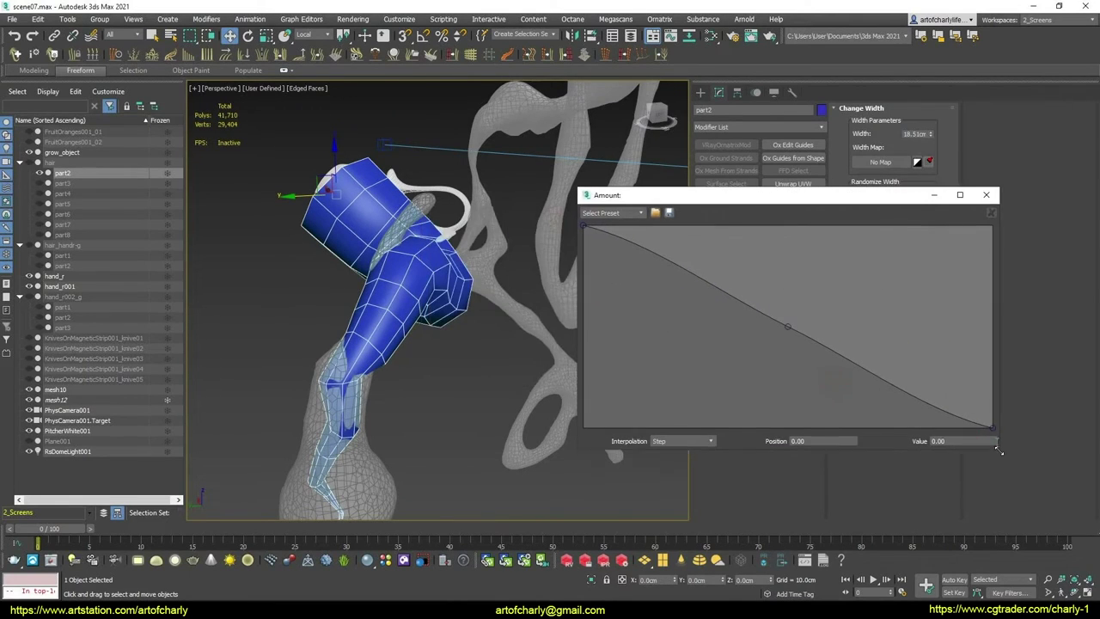
left_click(636, 214)
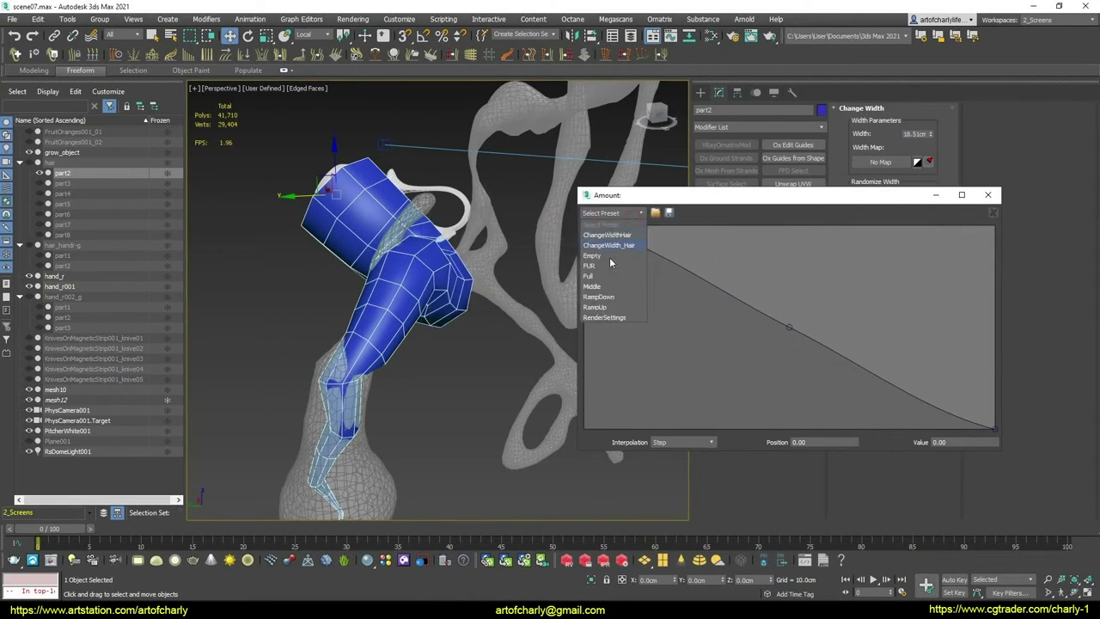
left_click(603, 278)
Drag the curve points so part2's width ramps from near zero up to full
mouse_move(595, 279)
middle_mouse_down("alt")
mouse_move(530, 378)
mouse_move(542, 307)
middle_mouse_up("alt")
left_click(607, 225)
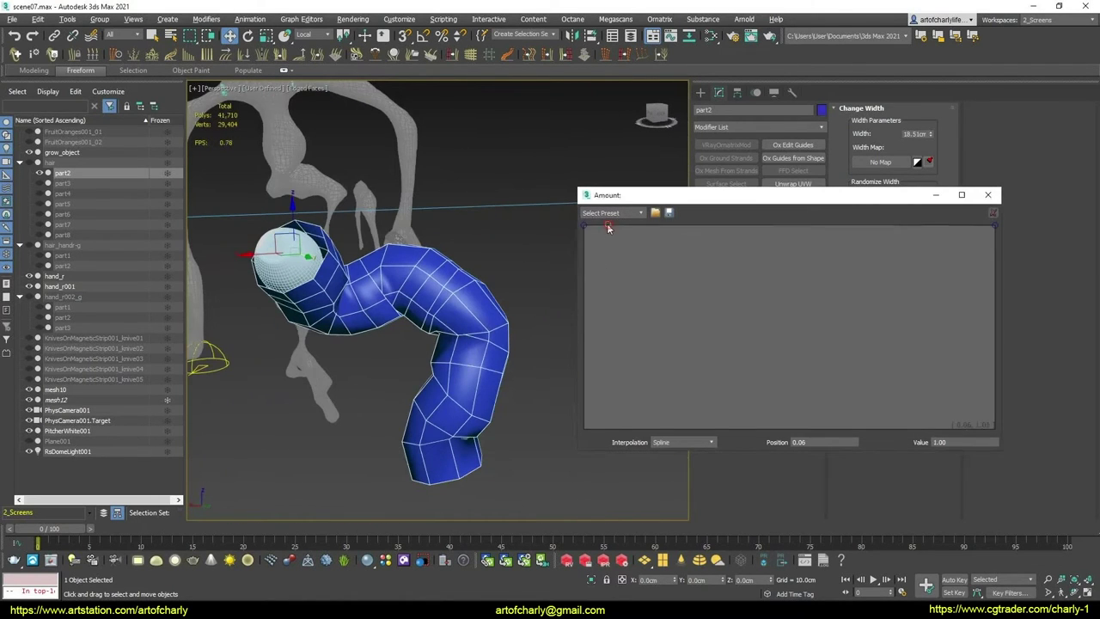
left_click_drag(606, 226, 664, 396)
mouse_move(657, 392)
middle_mouse_down("alt")
mouse_move(275, 344)
mouse_move(290, 361)
mouse_move(680, 224)
middle_mouse_up("alt")
mouse_move(582, 223)
left_mouse_down()
mouse_move(547, 426)
mouse_move(553, 409)
left_mouse_up()
mouse_move(418, 301)
middle_mouse_down("alt")
mouse_move(501, 309)
mouse_move(532, 250)
mouse_move(453, 233)
mouse_move(542, 214)
mouse_move(652, 223)
middle_mouse_up("alt")
left_click_drag(706, 195, 739, 328)
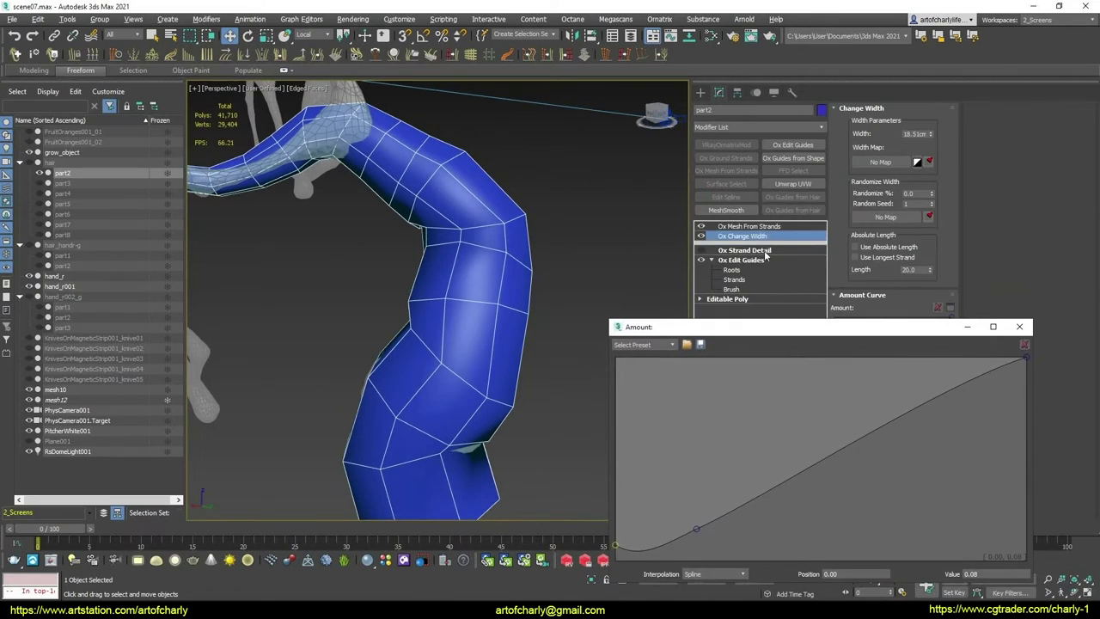
Close the curve editor and check part2's tapered tube against the pitcher
left_click(744, 250)
left_click(701, 250)
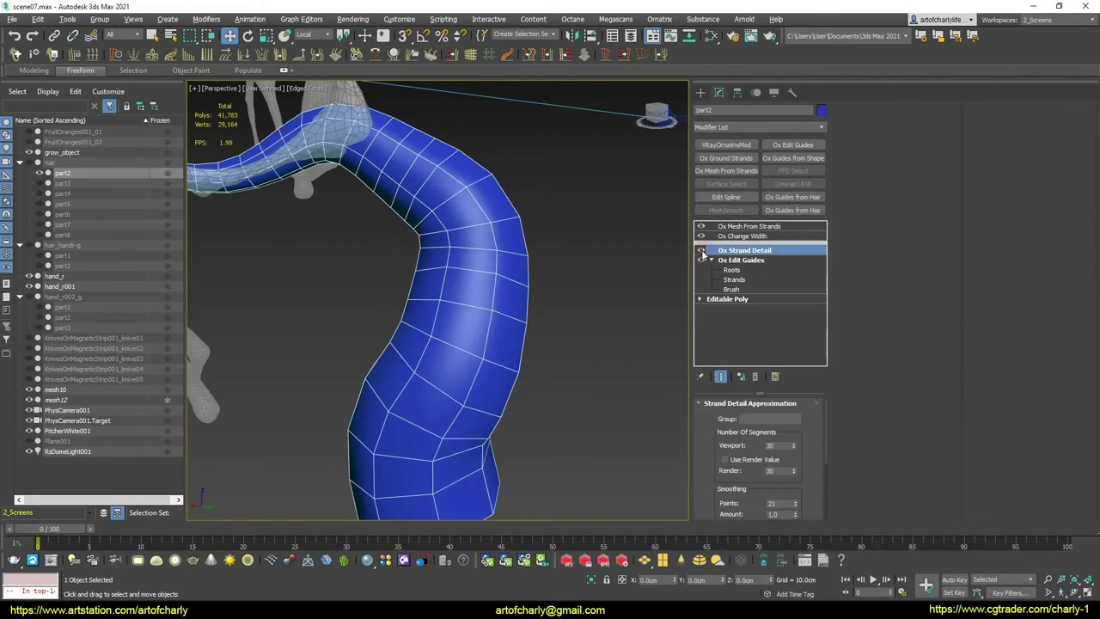
left_click(754, 236)
middle_click_drag(578, 284, 614, 273, "alt")
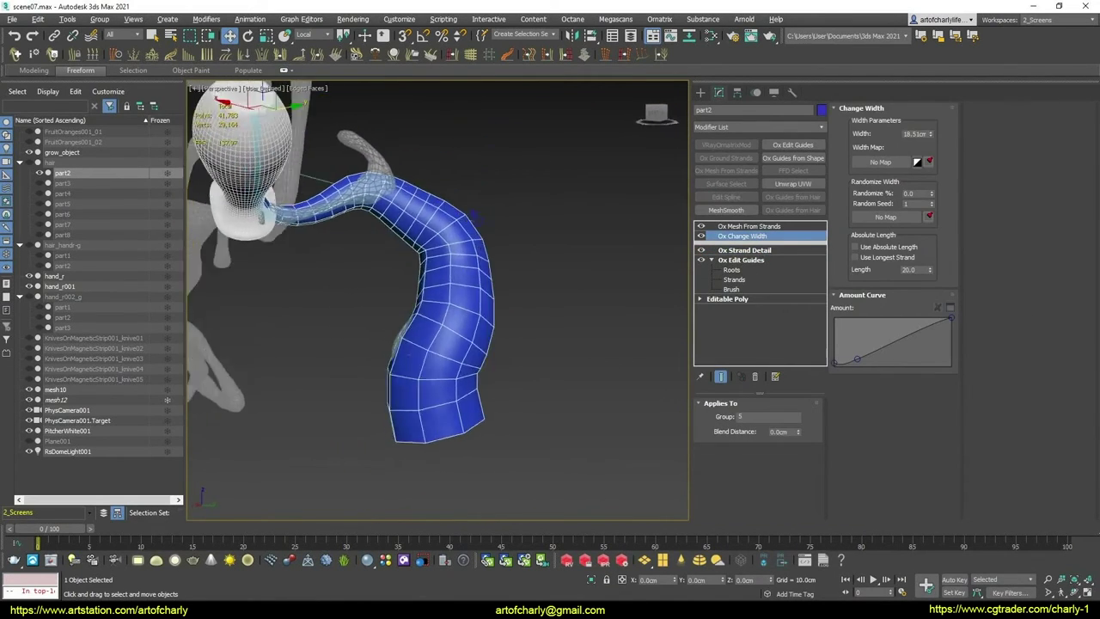
middle_click_drag(475, 217, 601, 214, "alt")
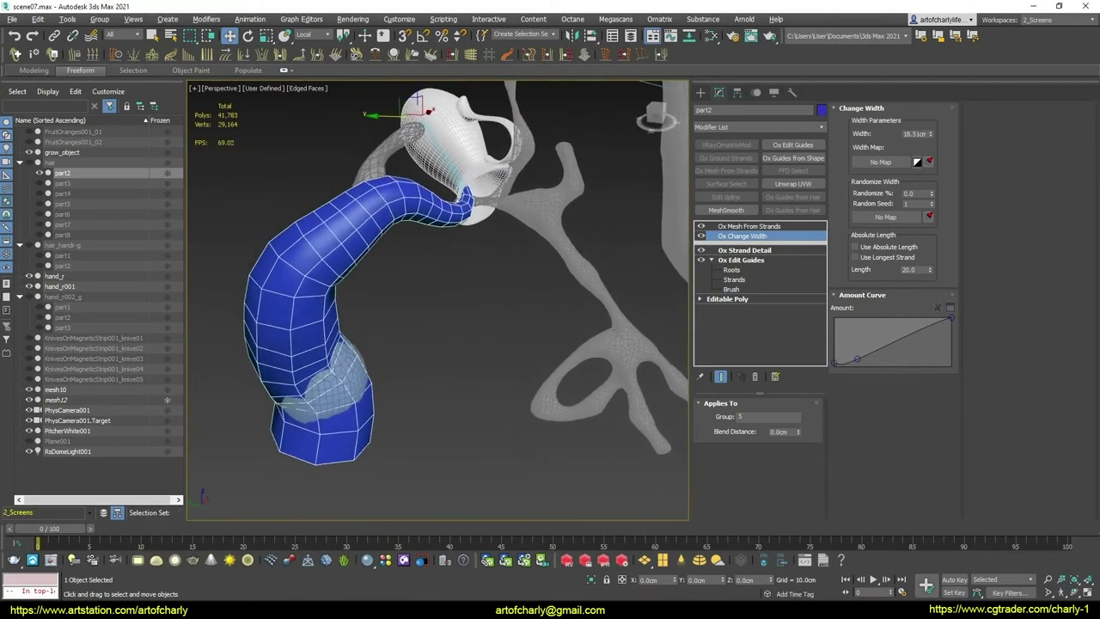
mouse_move(626, 381)
middle_mouse_down("alt")
mouse_move(596, 297)
mouse_move(624, 296)
middle_mouse_up("alt")
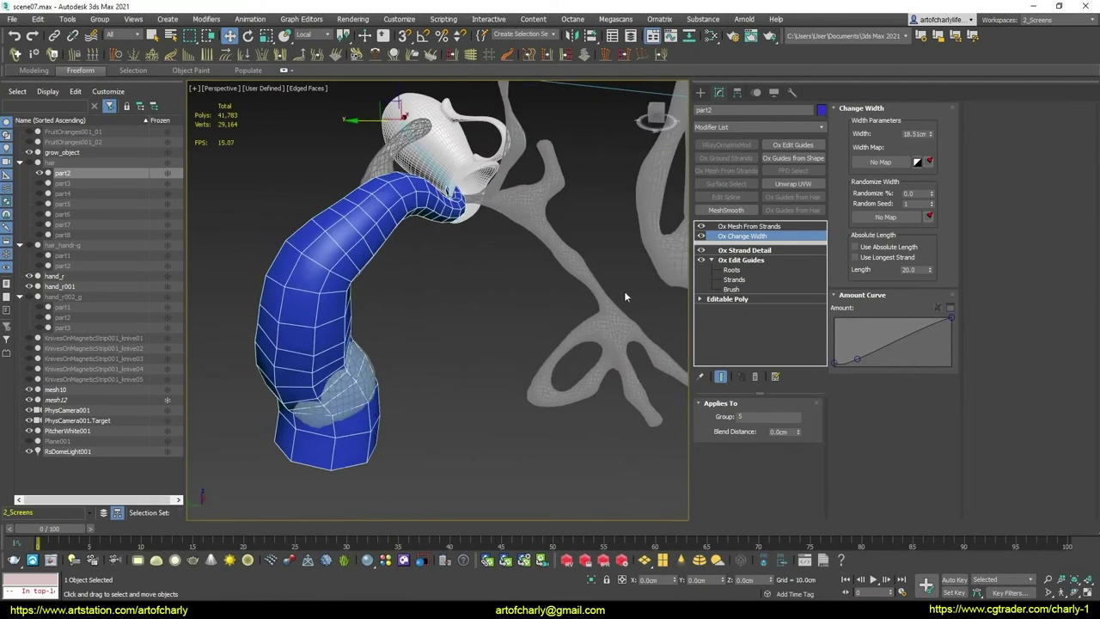
left_click(69, 184)
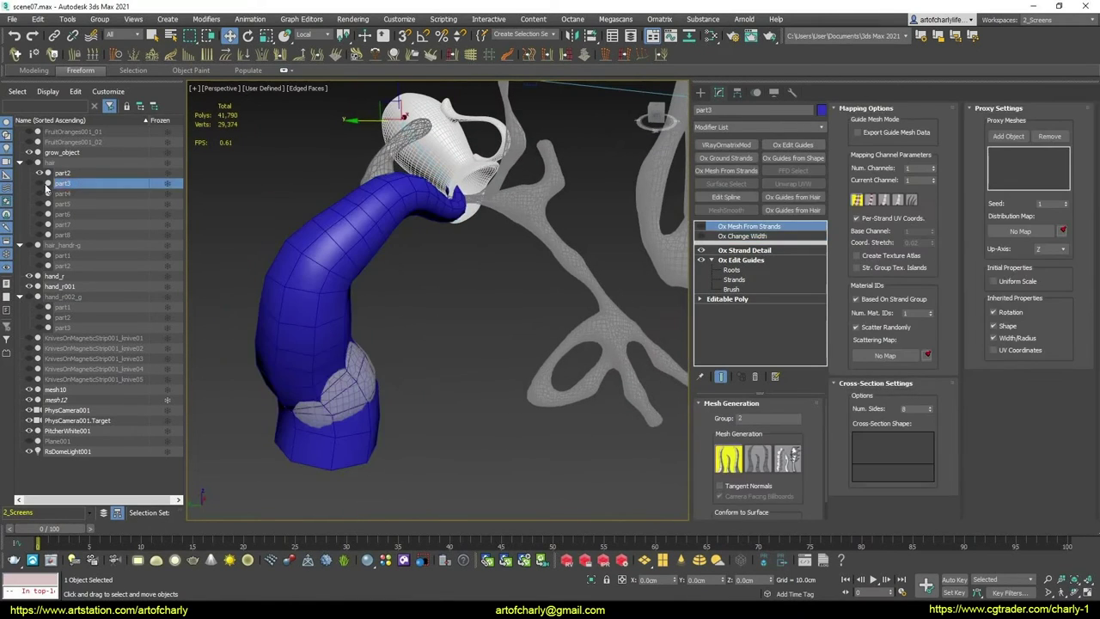
Show part3's Ox Mesh From Strands as a blue tube and open its width Amount curve editor
left_click(712, 237)
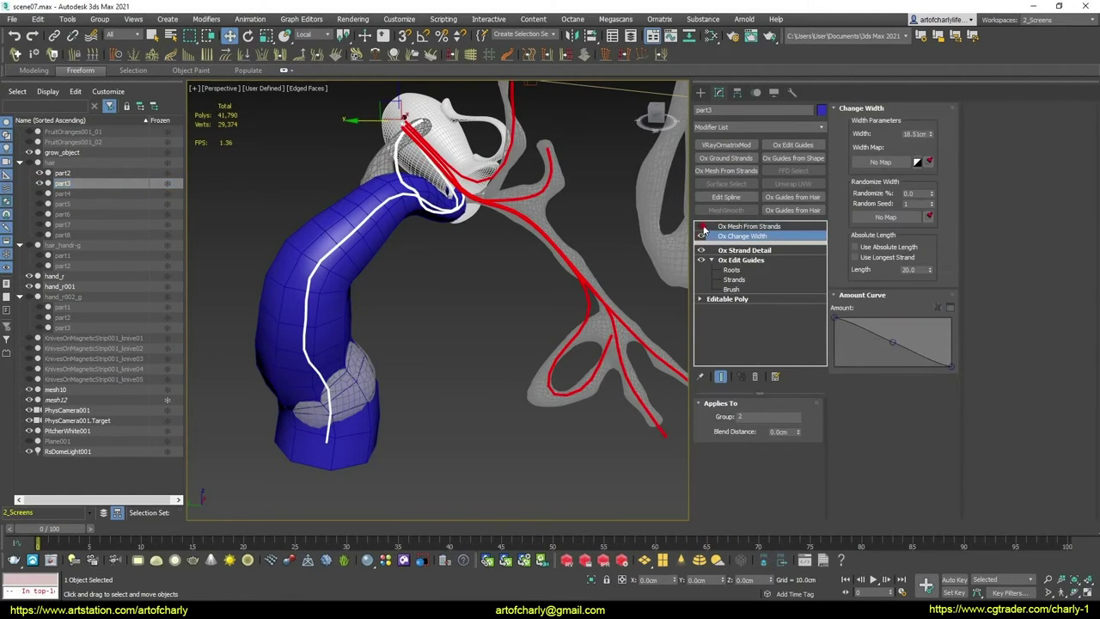
left_click(701, 226)
mouse_move(522, 267)
middle_mouse_down("alt")
mouse_move(549, 249)
mouse_move(409, 256)
mouse_move(550, 267)
middle_mouse_up("alt")
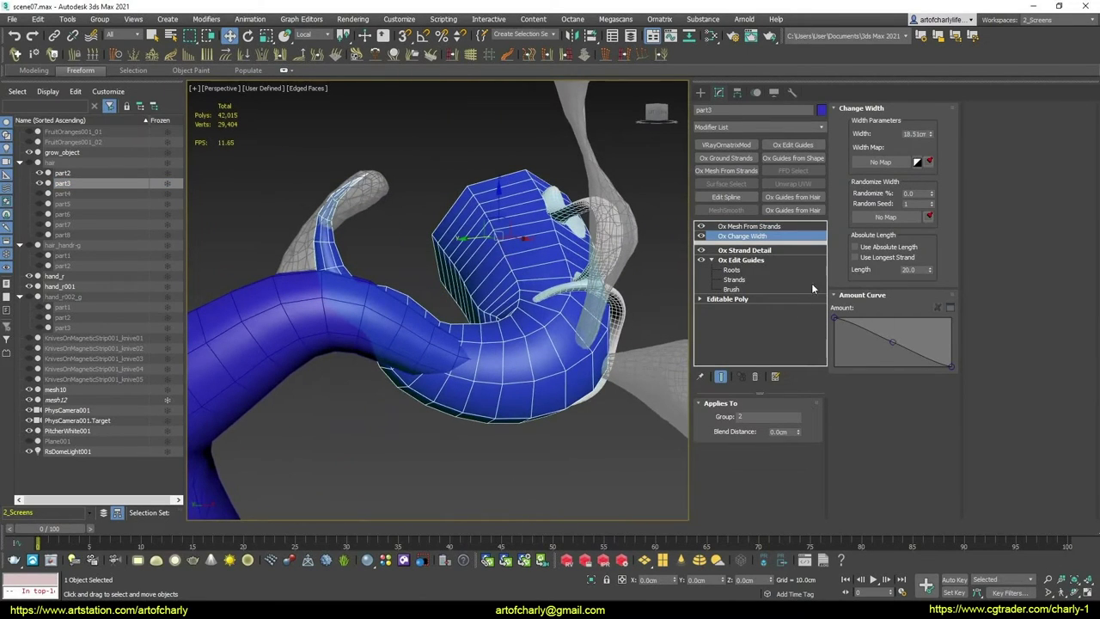
left_click(949, 308)
Apply the Full preset to part3's width curve and enlarge the curve editor
left_click(465, 231)
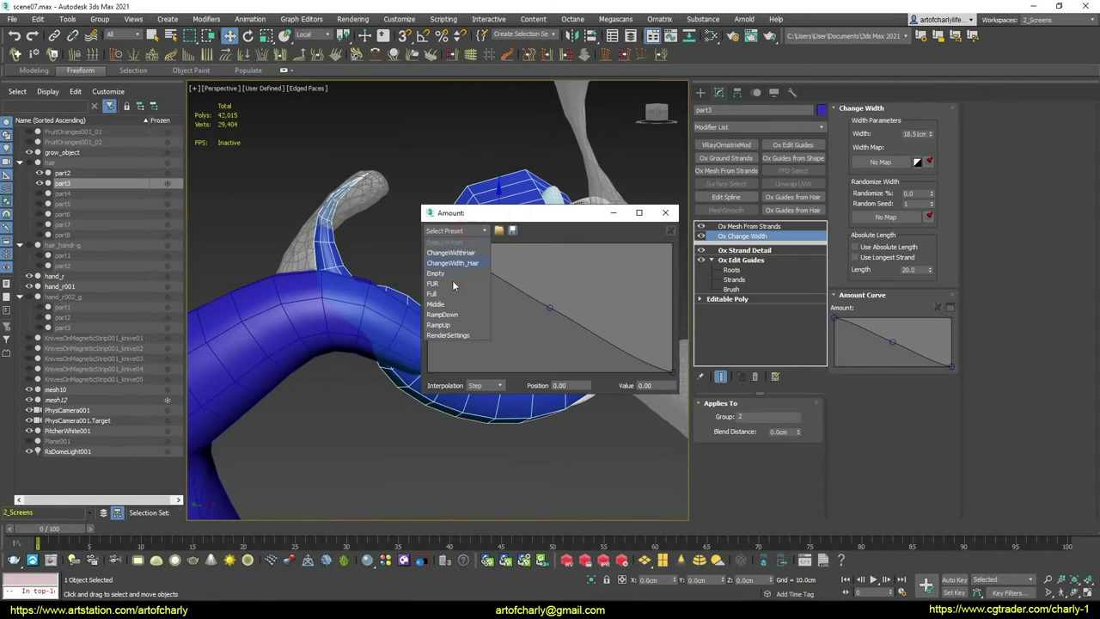
left_click(453, 285)
left_click(459, 232)
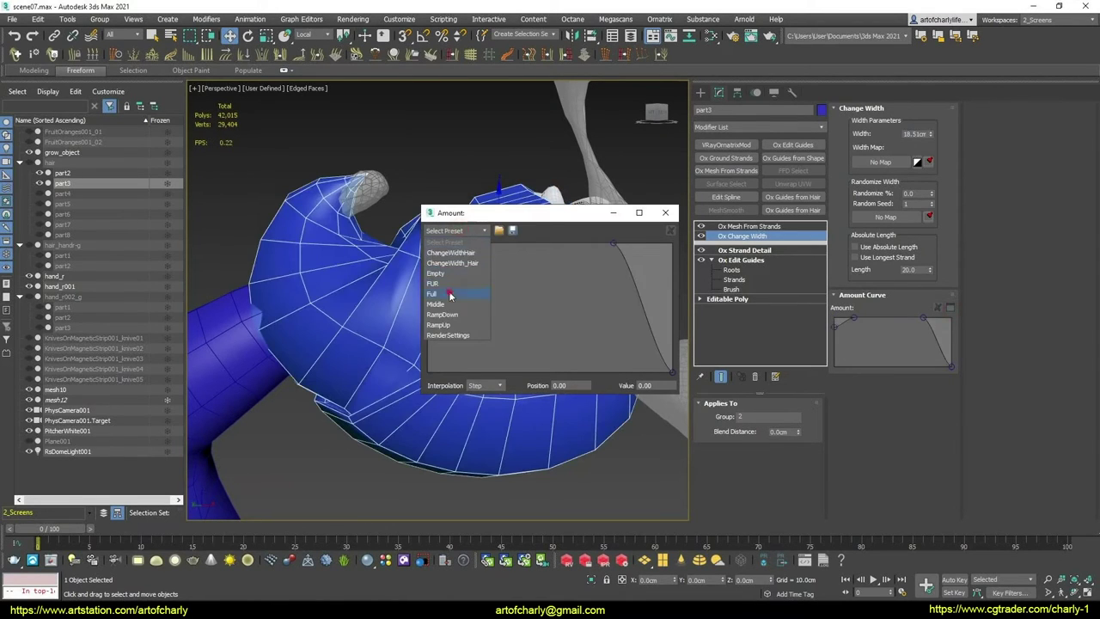
left_click(449, 295)
left_click_drag(550, 215, 669, 200)
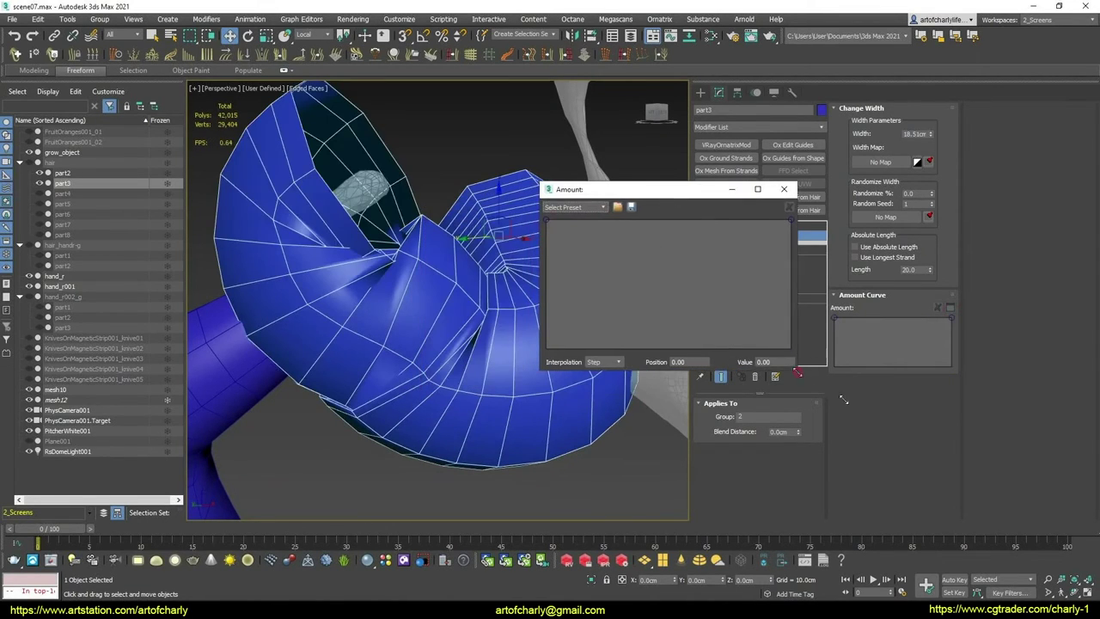
left_click_drag(843, 399, 987, 494)
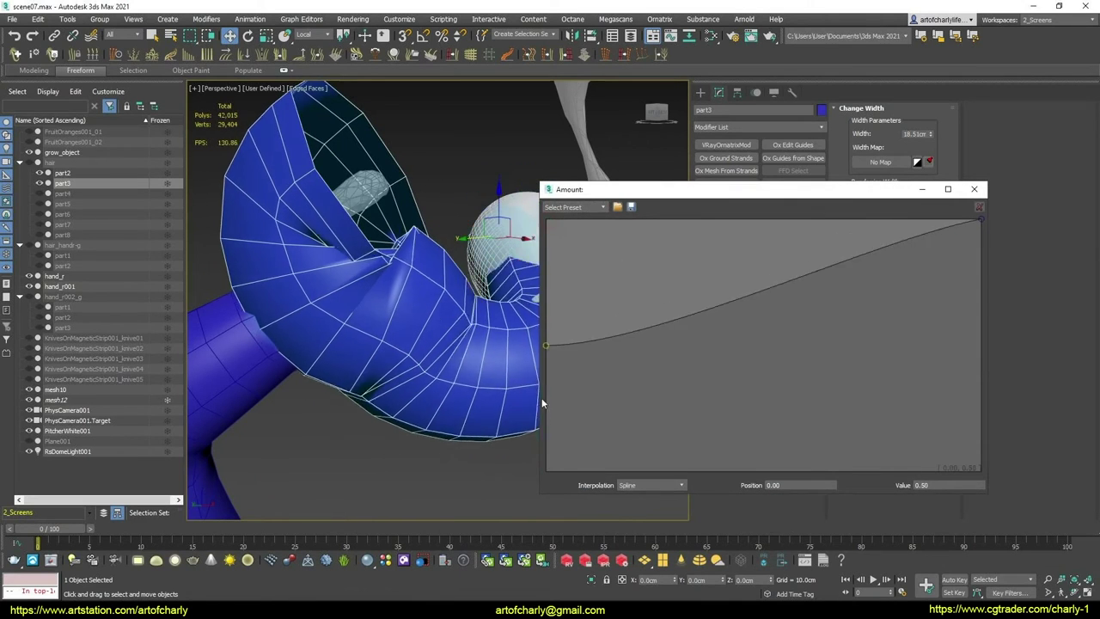
Bend the curve into an S-shape, raise the start point slightly and delete the extra point
left_click_drag(671, 434, 726, 425)
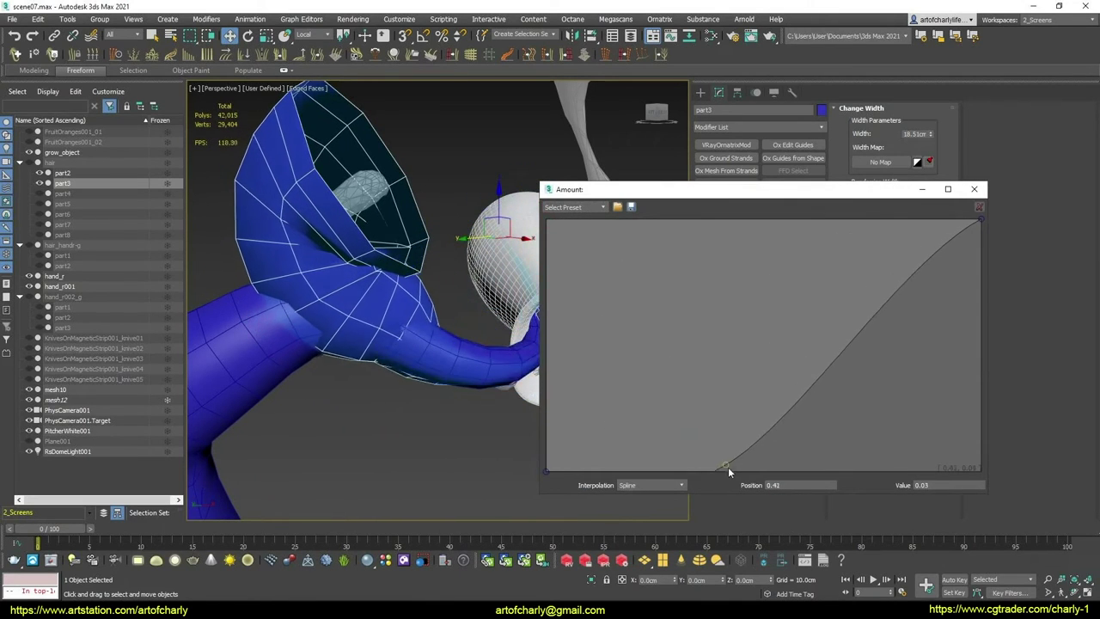
left_click_drag(621, 468, 621, 441)
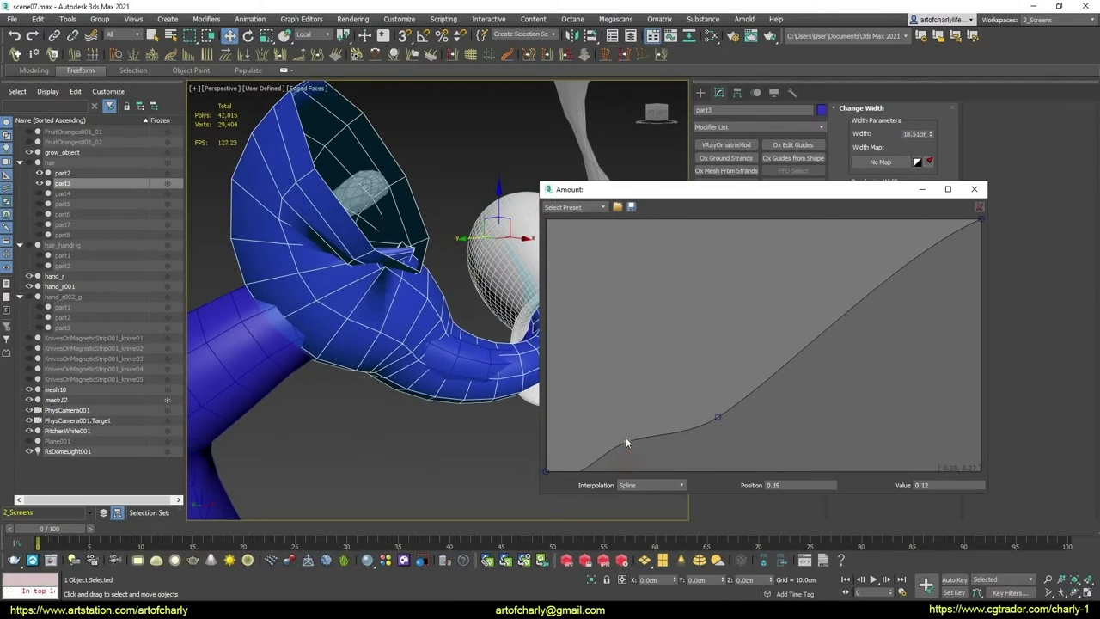
left_click_drag(546, 471, 546, 455)
middle_click_drag(527, 444, 689, 410, "alt")
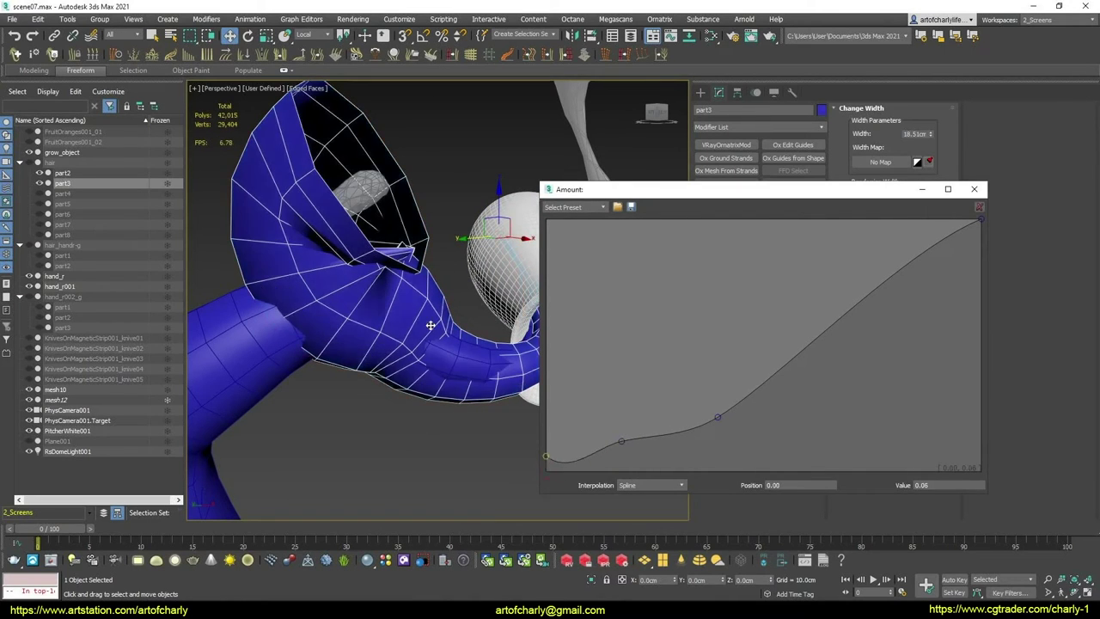
left_click(621, 441)
key("Delete")
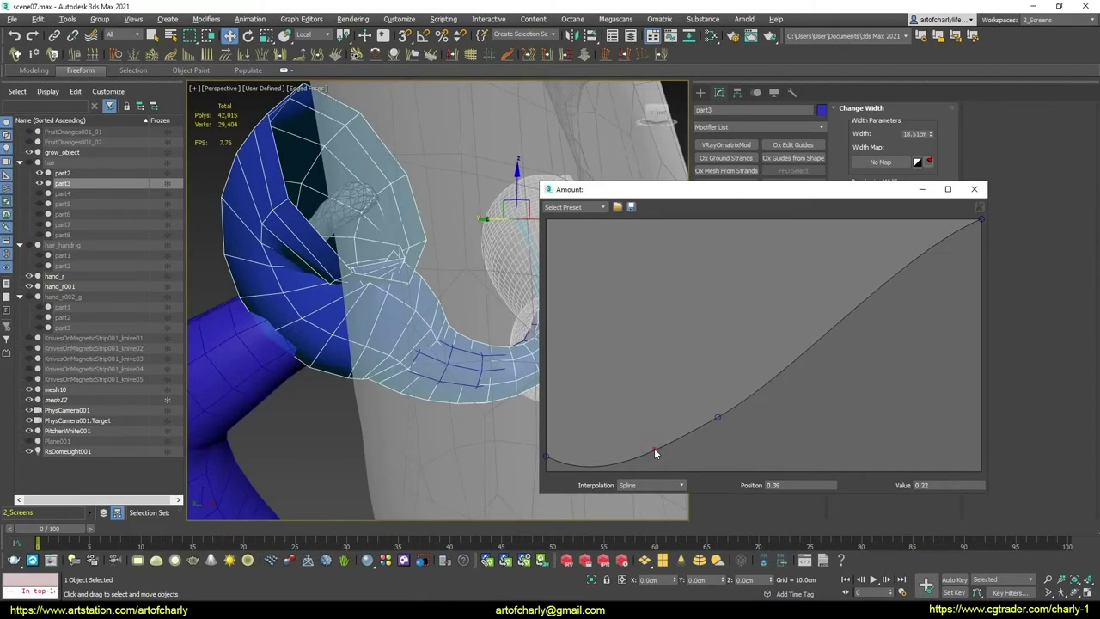
Add a low Linear point near the start at about 0.23, 0.09
left_click(654, 448)
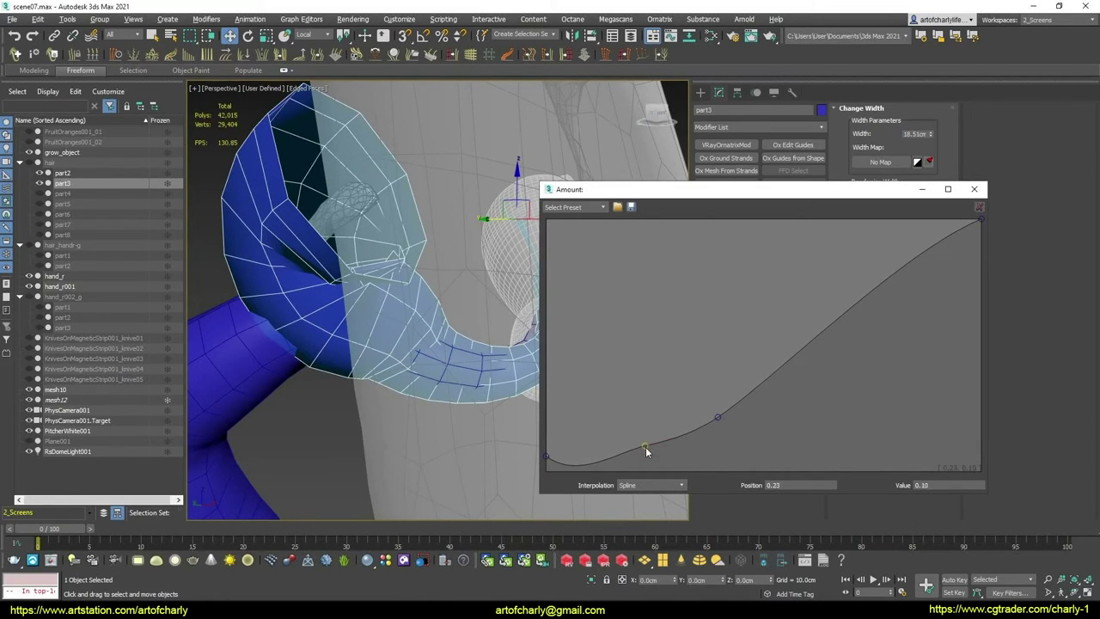
left_click(667, 484)
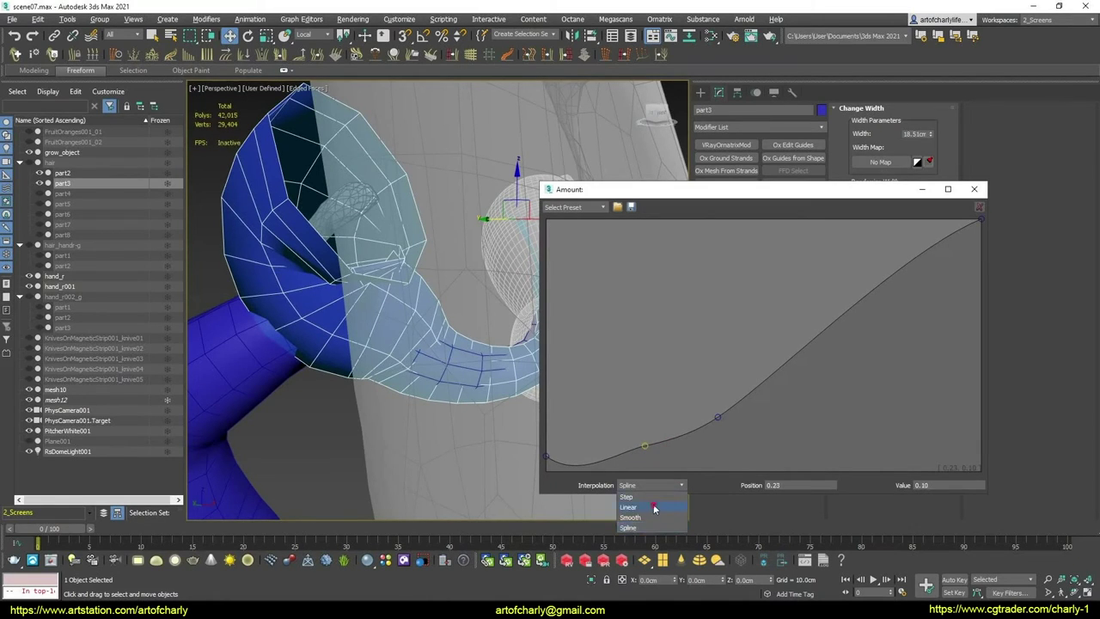
left_click(653, 508)
left_click(640, 485)
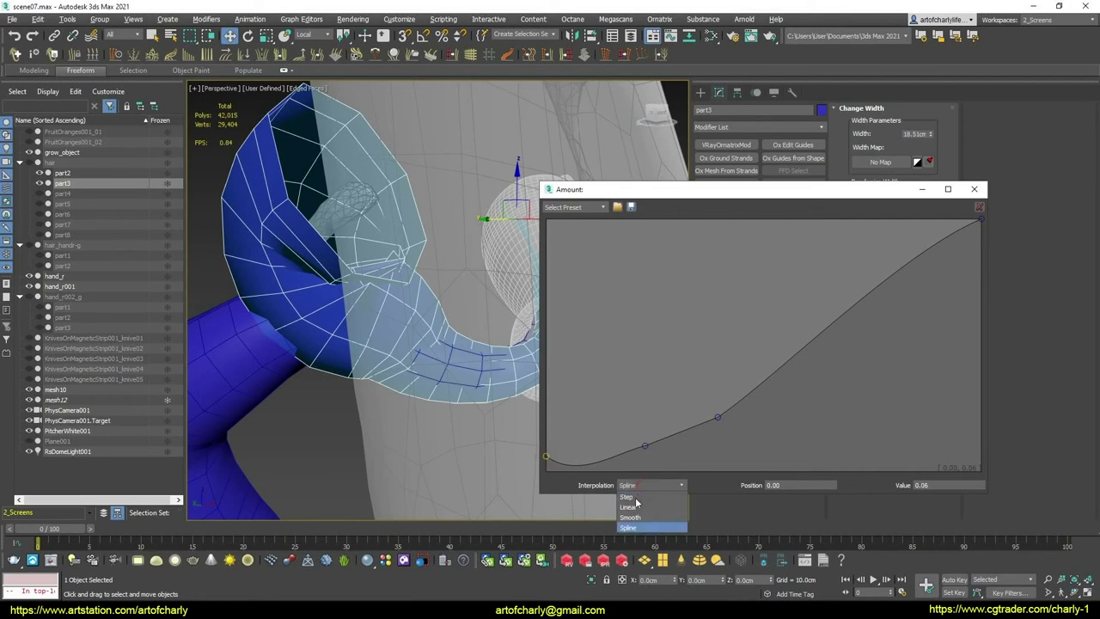
left_click(636, 507)
left_click_drag(644, 447, 646, 448)
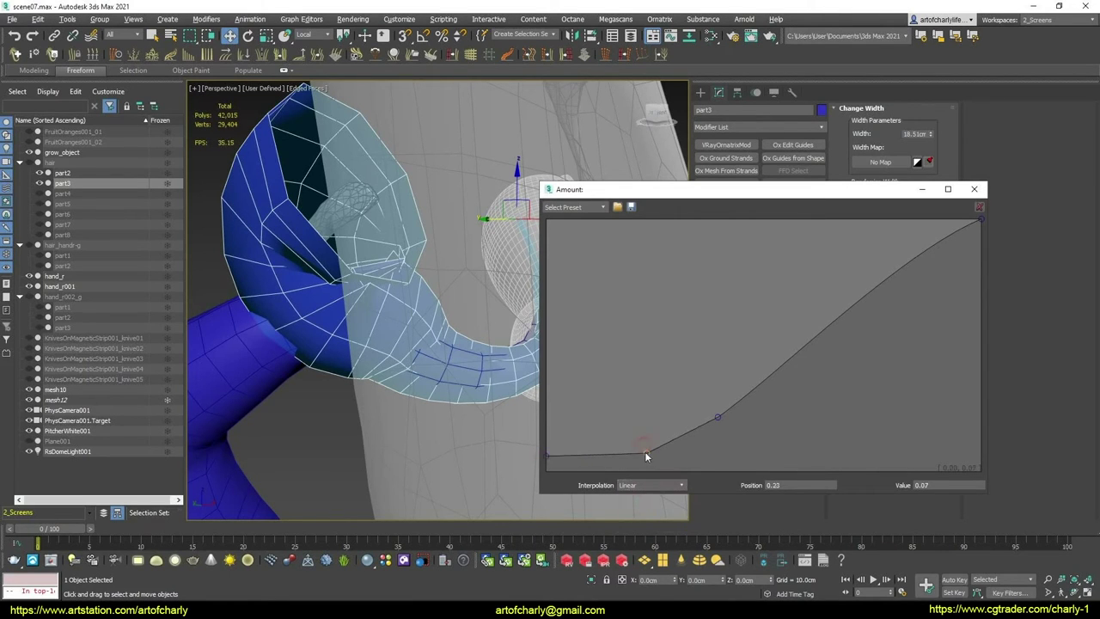
middle_click_drag(437, 390, 362, 396, "alt")
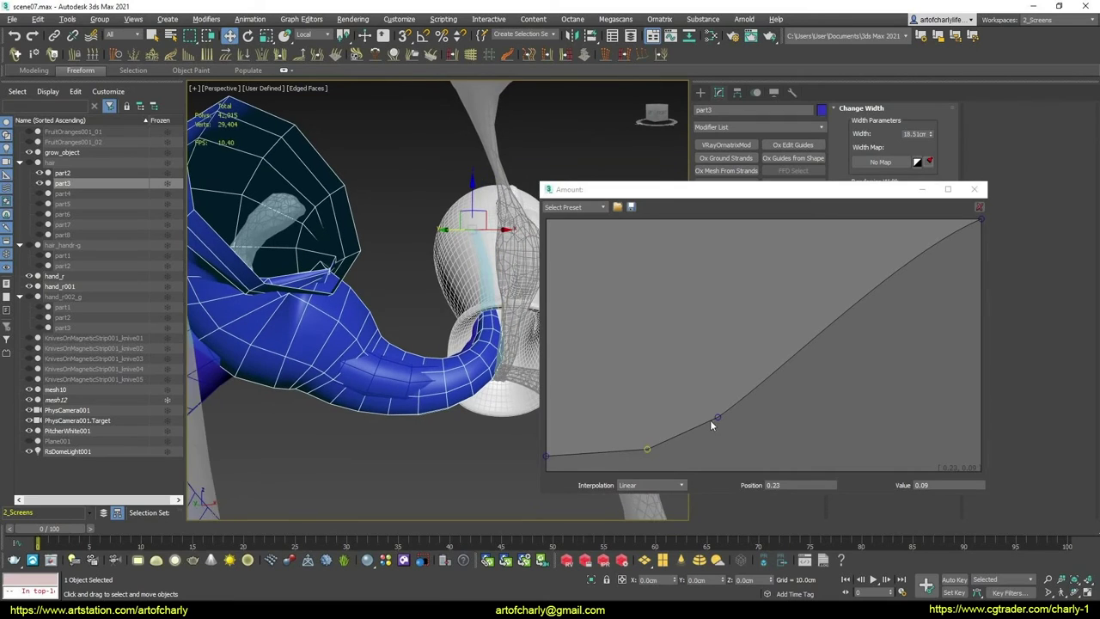
Move the middle point to 0.60, 0.18, lower the end point, and make the middle point Linear
left_click(717, 418)
mouse_move(724, 416)
left_mouse_down()
mouse_move(808, 416)
mouse_move(808, 425)
left_mouse_up()
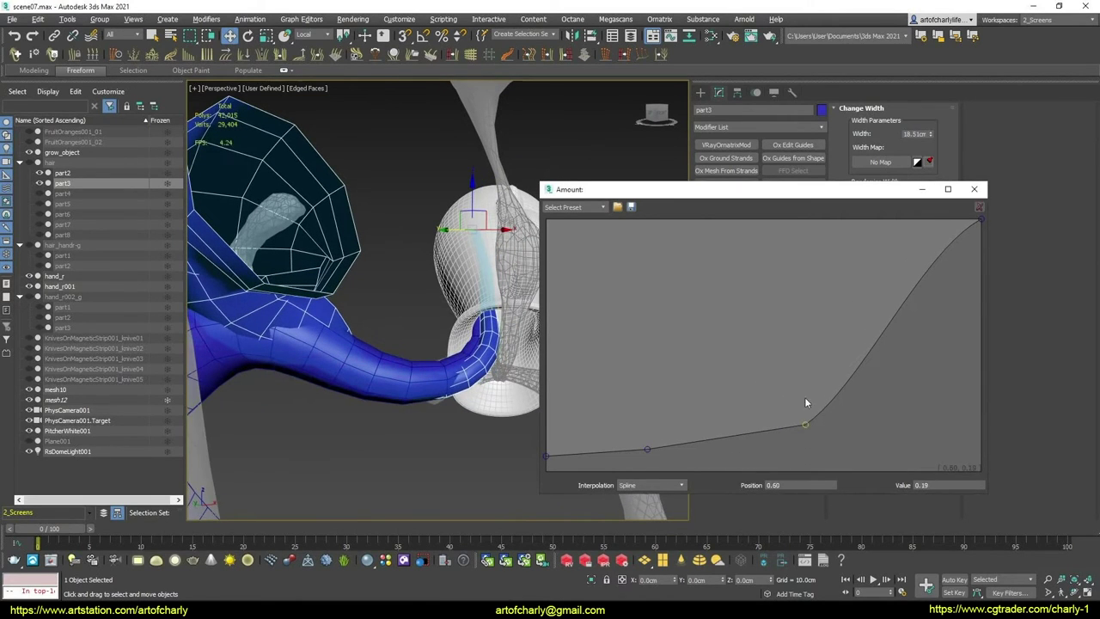
left_click_drag(981, 225, 999, 417)
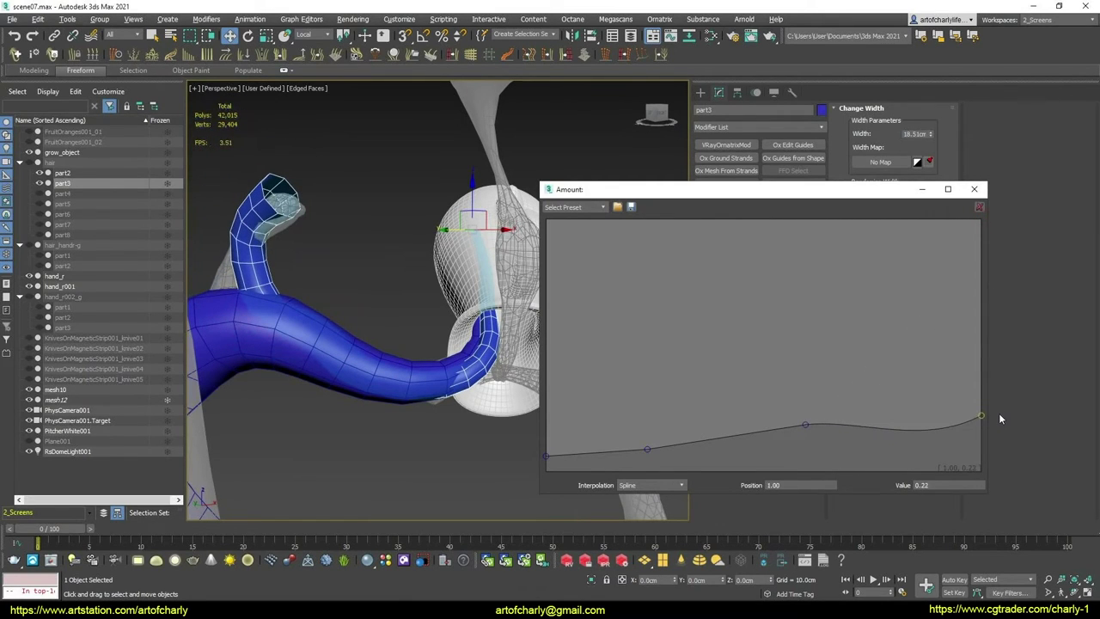
mouse_move(999, 418)
left_mouse_down()
mouse_move(1005, 444)
mouse_move(926, 450)
left_mouse_up()
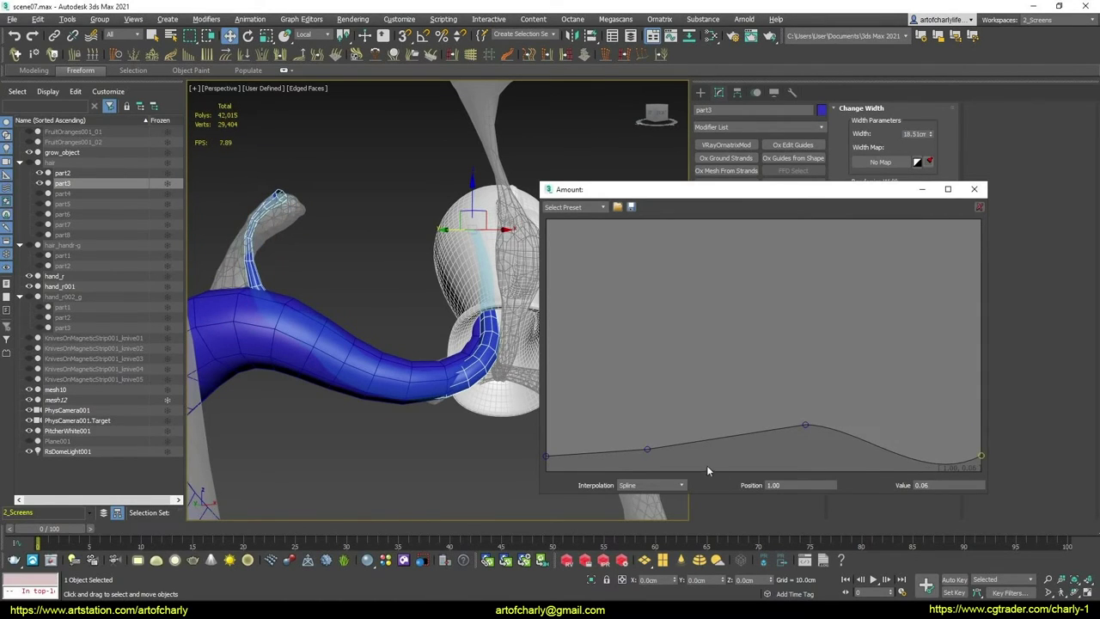
left_click(651, 485)
left_click(640, 486)
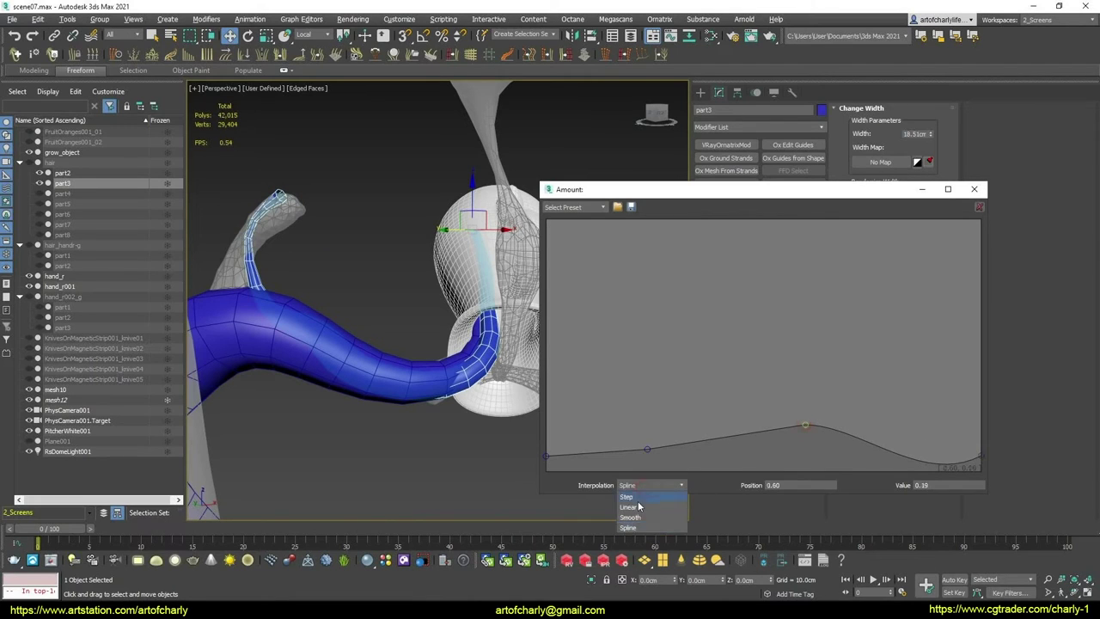
left_click(652, 498)
Add a Linear point near 0.82 with value 0.20, then close the curve editor
left_click(980, 454)
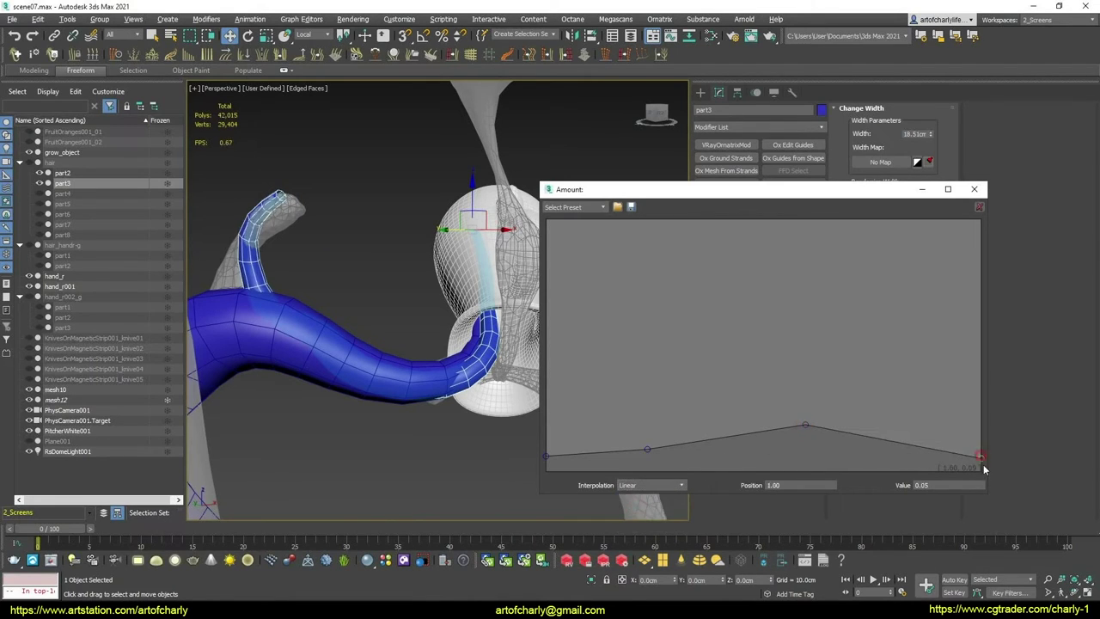
left_click_drag(909, 442, 902, 409)
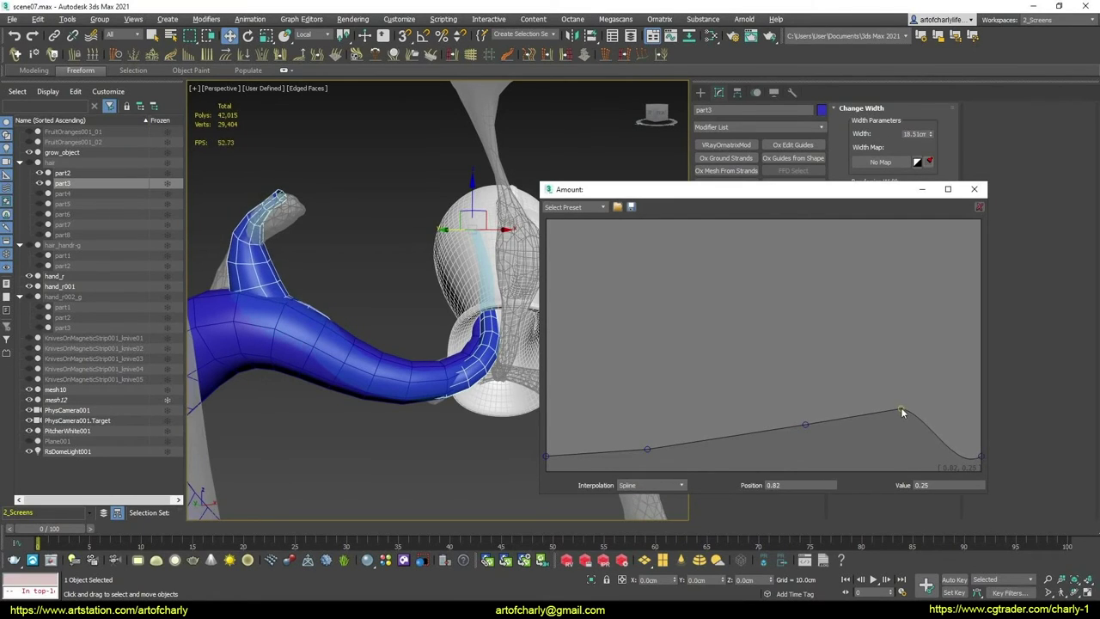
left_click(650, 484)
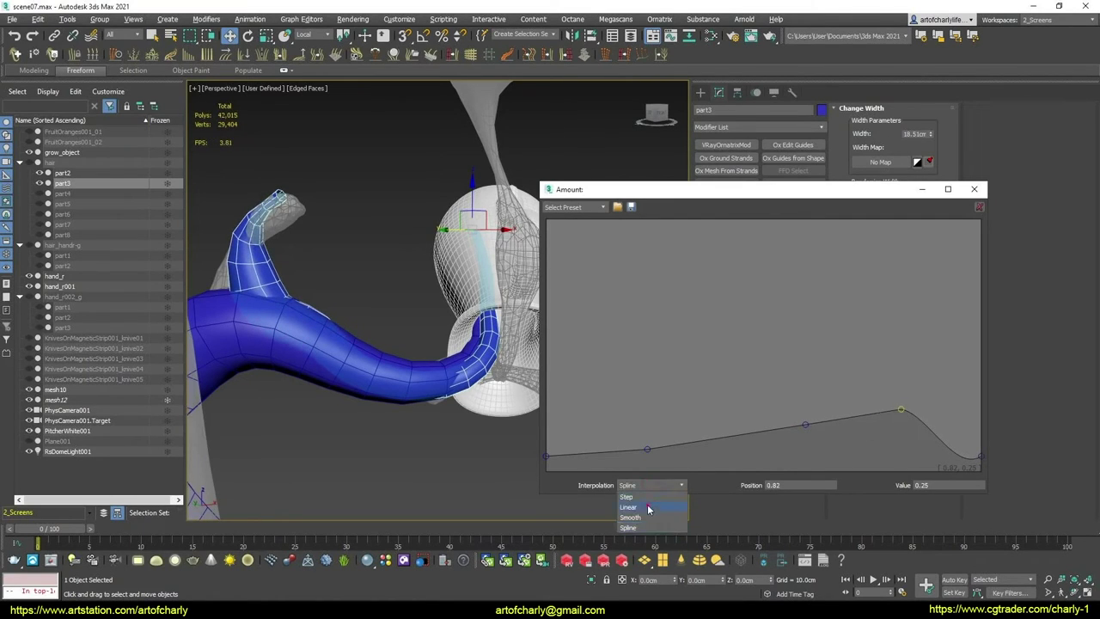
left_click(647, 504)
left_click_drag(900, 411, 896, 419)
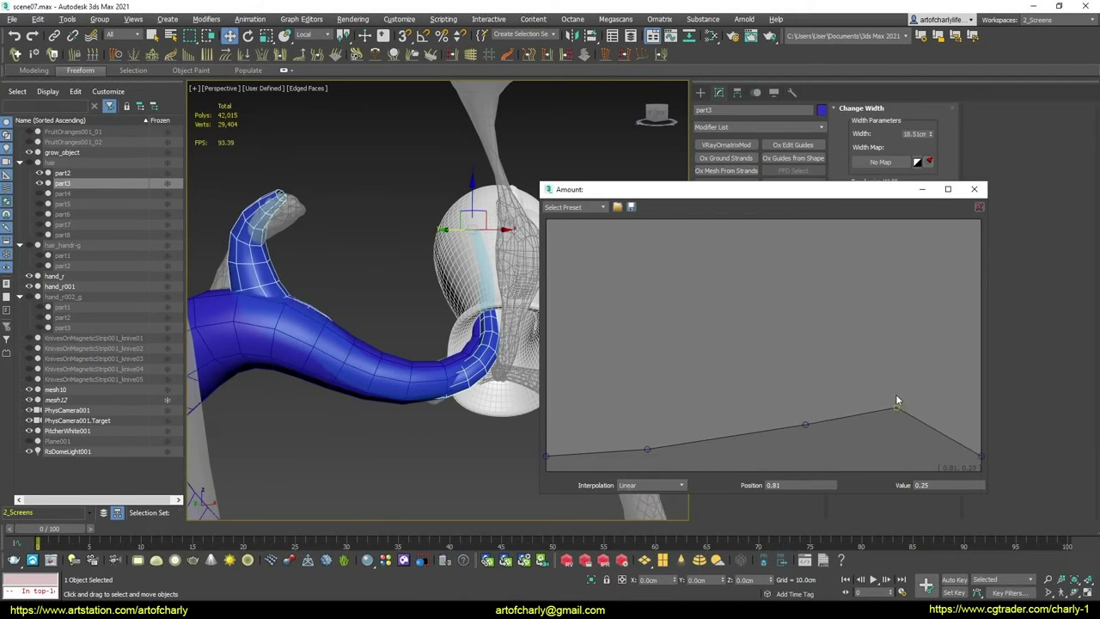
middle_click_drag(323, 309, 827, 194, "alt")
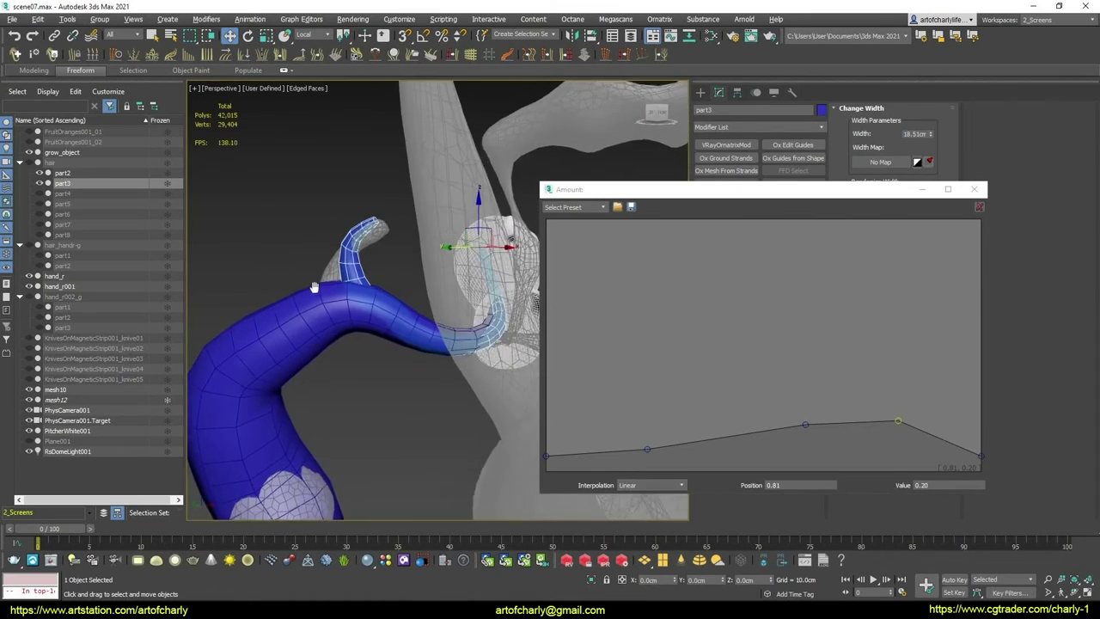
left_click(971, 189)
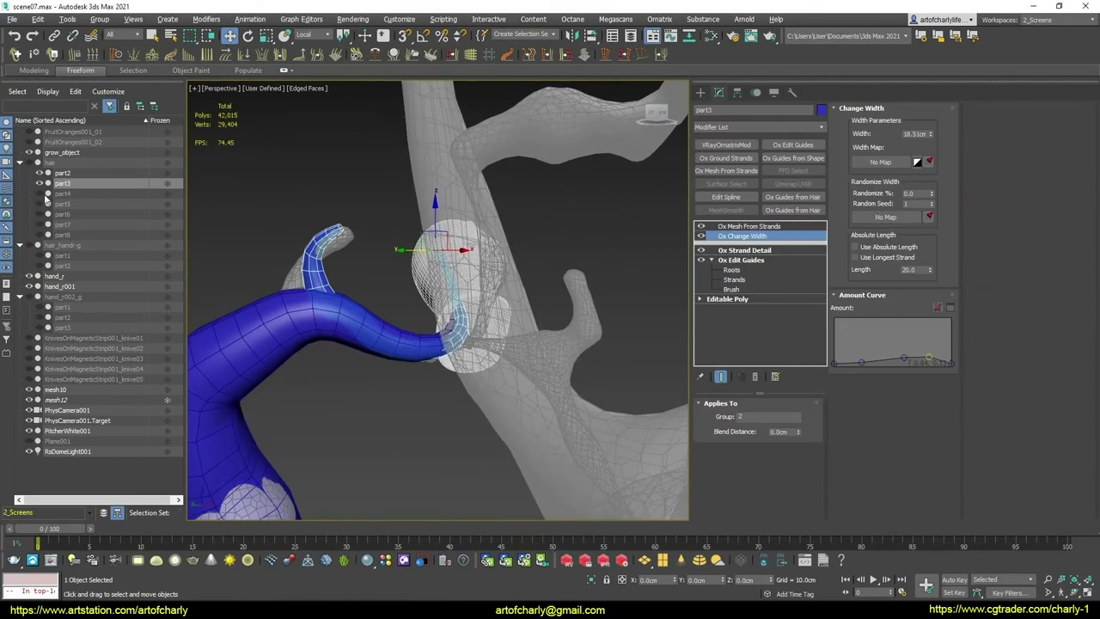
Select hair in Ox Edit Guides Roots mode, unhide its guides and clear the root selection
left_click(54, 163)
left_click(743, 246)
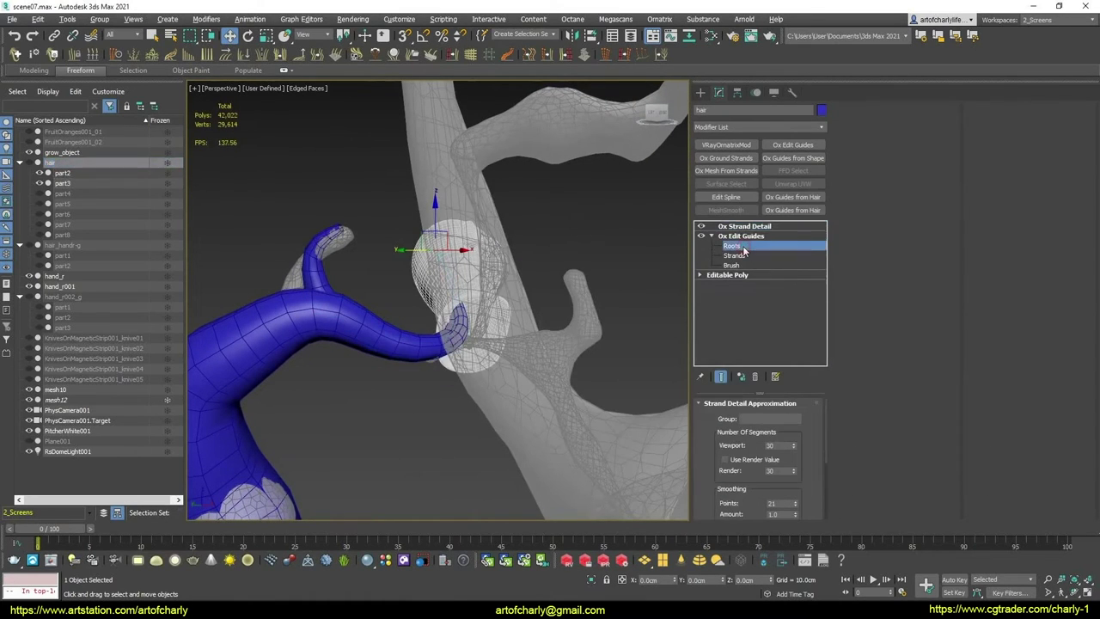
middle_click_drag(358, 269, 339, 213, "alt")
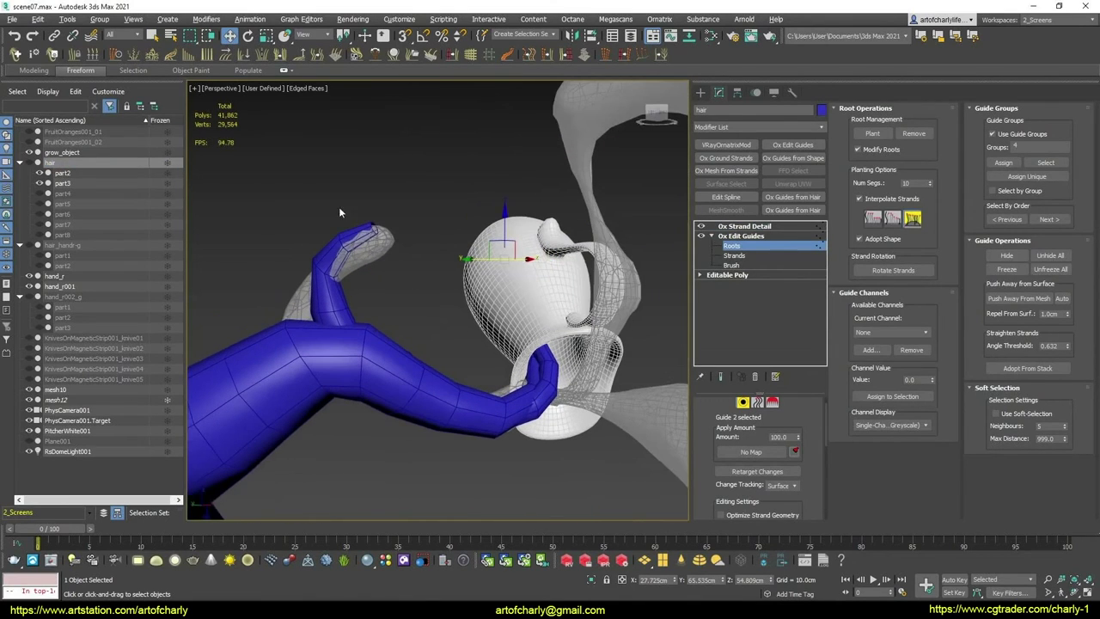
left_click(33, 163)
left_click(327, 248)
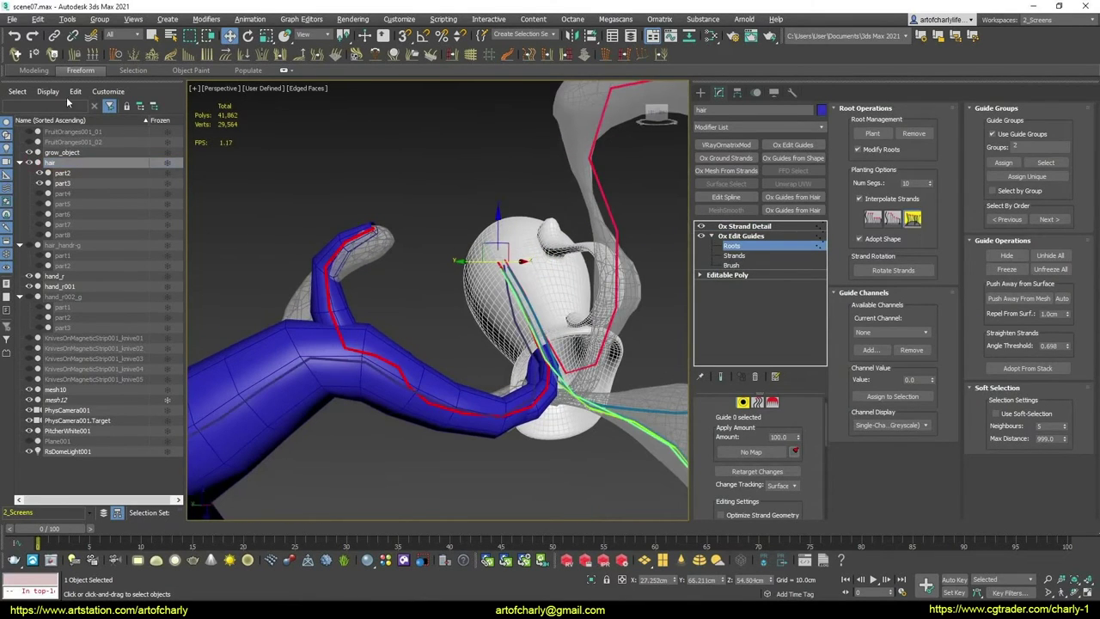
Comb and grow the red guide up the arm to the fingertip, then exit Brush mode
left_click(772, 401)
mouse_move(385, 334)
middle_mouse_down("alt")
mouse_move(361, 300)
mouse_move(357, 323)
middle_mouse_up("alt")
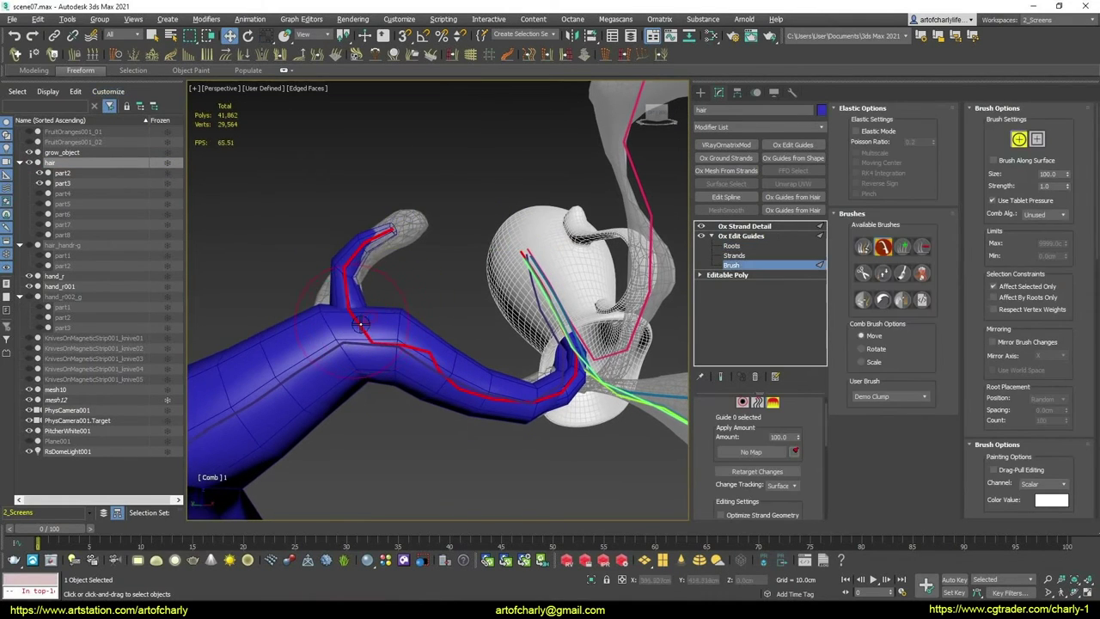
mouse_move(355, 322)
left_mouse_down()
mouse_move(405, 232)
mouse_move(318, 281)
left_mouse_up()
mouse_move(318, 282)
middle_mouse_down("alt")
mouse_move(410, 364)
mouse_move(350, 326)
middle_mouse_up("alt")
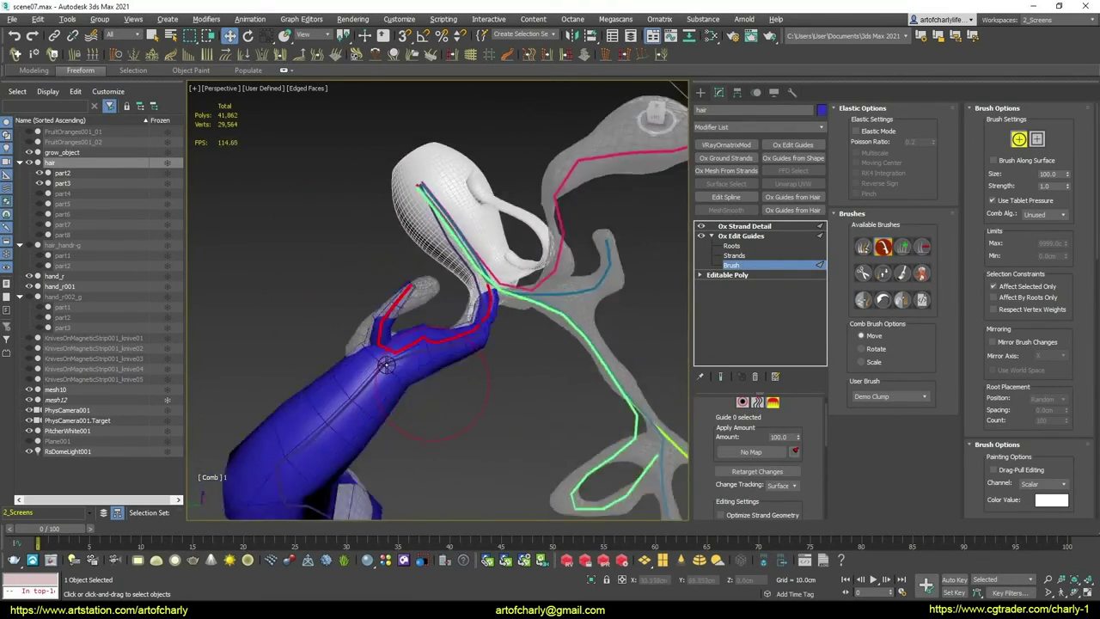
mouse_move(378, 258)
middle_mouse_down("alt")
mouse_move(429, 293)
mouse_move(404, 283)
middle_mouse_up("alt")
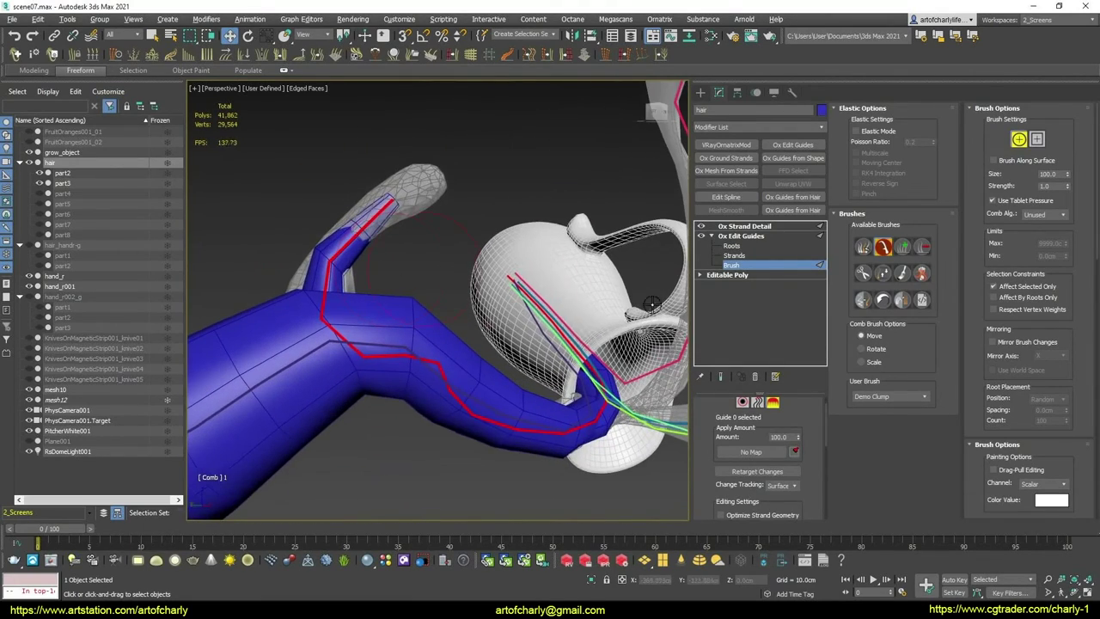
left_click(882, 273)
left_click_drag(392, 219, 399, 209)
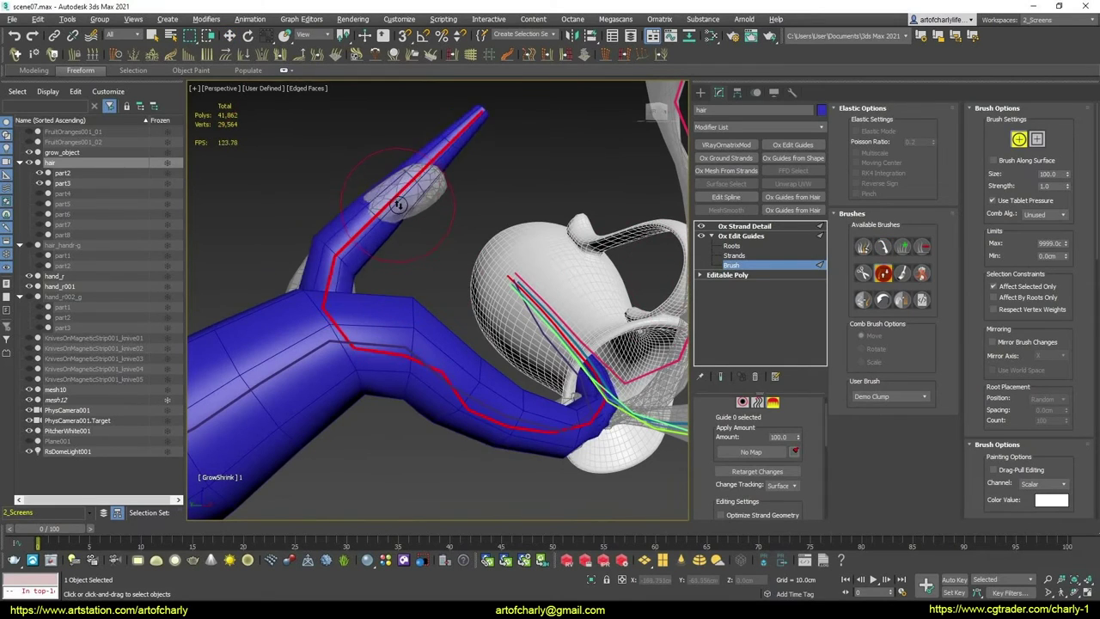
left_click(882, 246)
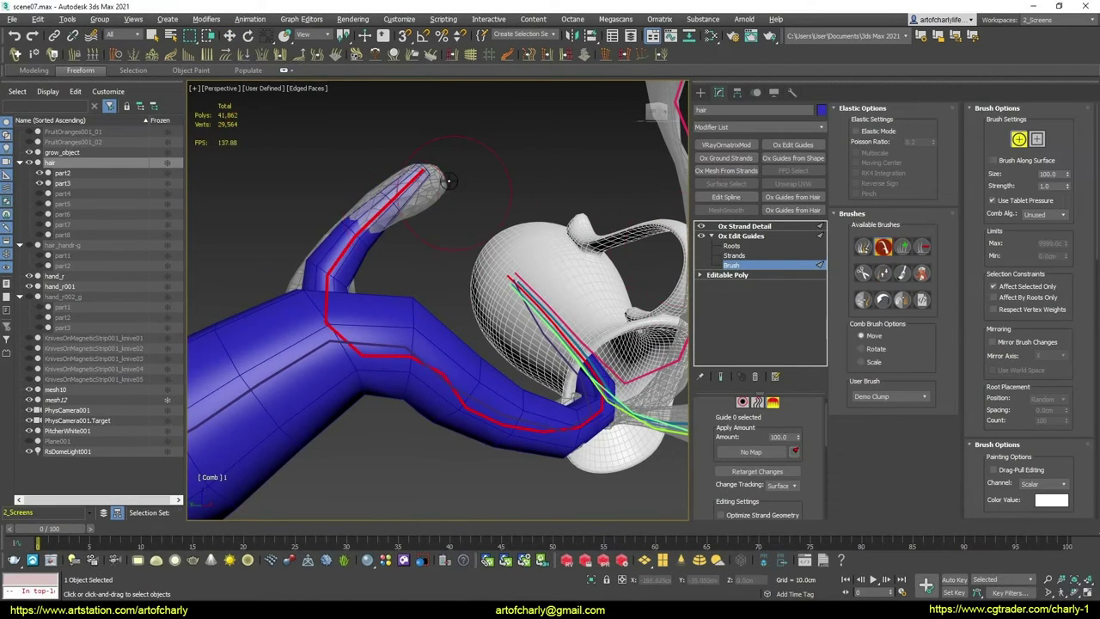
left_click_drag(434, 170, 460, 174)
mouse_move(481, 258)
middle_mouse_down("alt")
mouse_move(541, 226)
mouse_move(573, 309)
mouse_move(490, 221)
mouse_move(464, 250)
mouse_move(324, 246)
mouse_move(447, 312)
mouse_move(515, 269)
mouse_move(360, 223)
mouse_move(417, 232)
mouse_move(393, 246)
middle_mouse_up("alt")
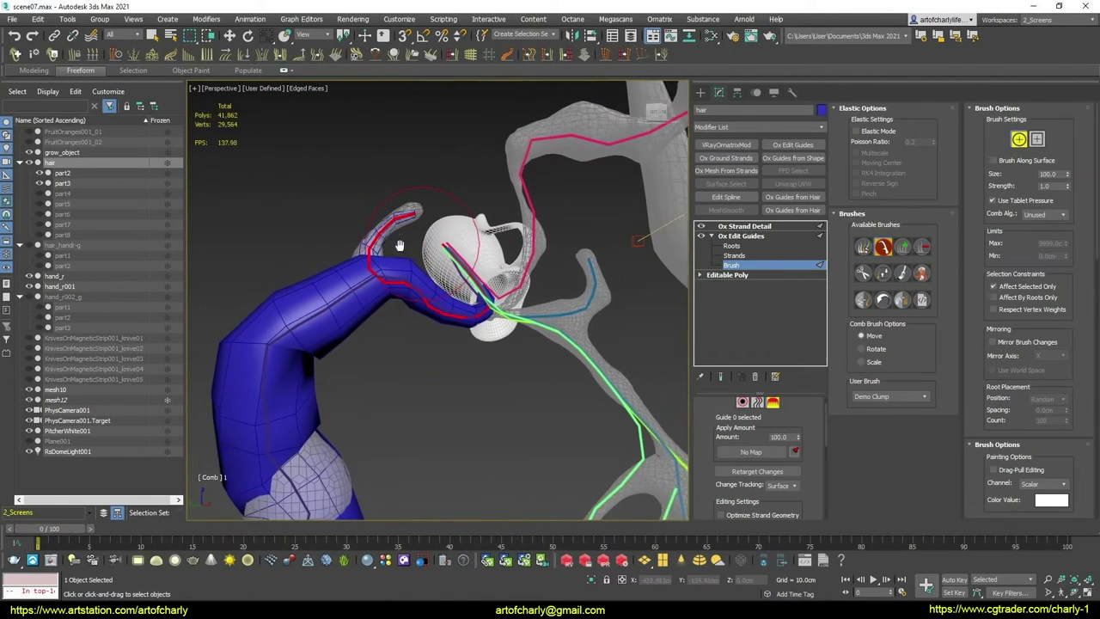
left_click(773, 404)
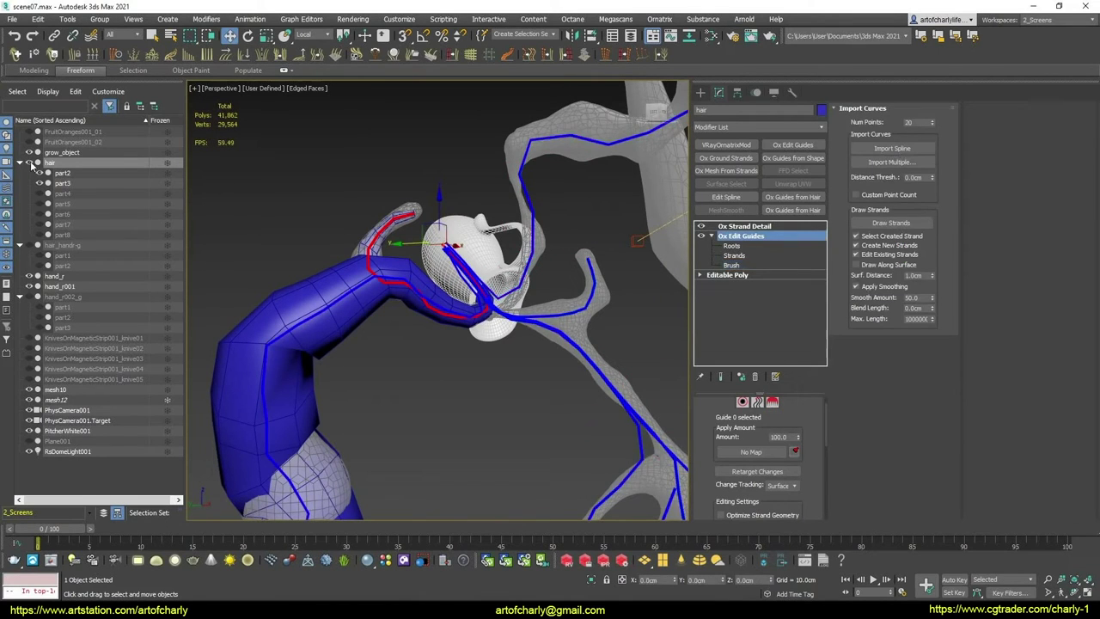
Hide the hair object's guides and switch the viewport to default shading with F4
left_click(29, 163)
mouse_move(323, 192)
middle_mouse_down("alt")
mouse_move(492, 240)
mouse_move(443, 250)
mouse_move(567, 229)
mouse_move(384, 367)
middle_mouse_up("alt")
key("F4")
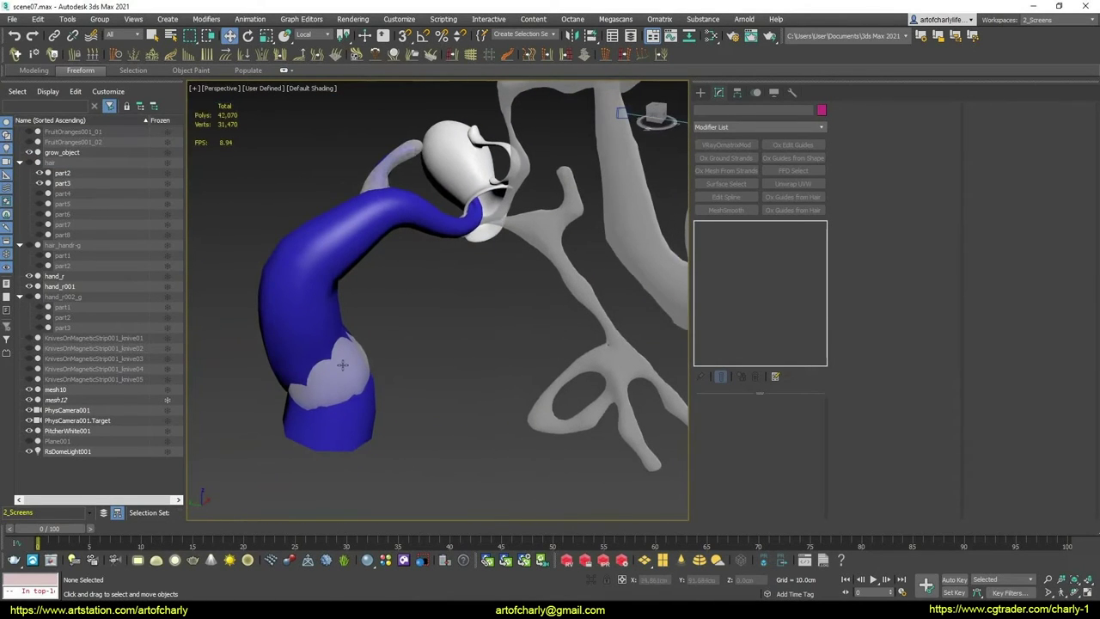
Delete the mesh10 cuff from the arm and select part4
left_click(342, 365)
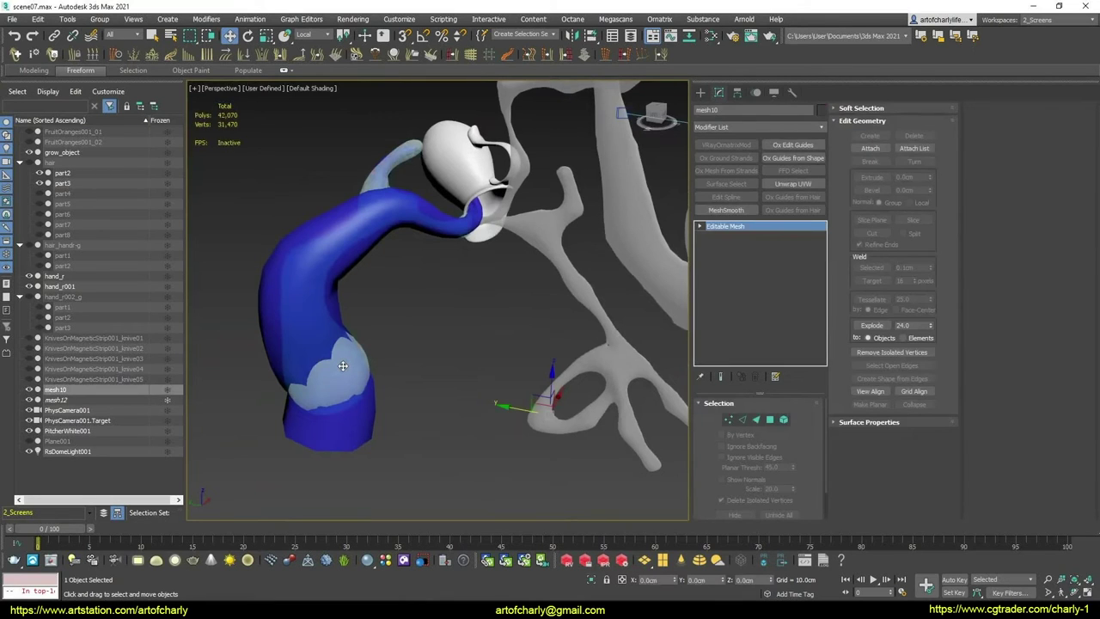
key("Delete")
mouse_move(389, 283)
middle_mouse_down("alt")
mouse_move(584, 295)
mouse_move(464, 278)
mouse_move(380, 304)
mouse_move(351, 292)
middle_mouse_up("alt")
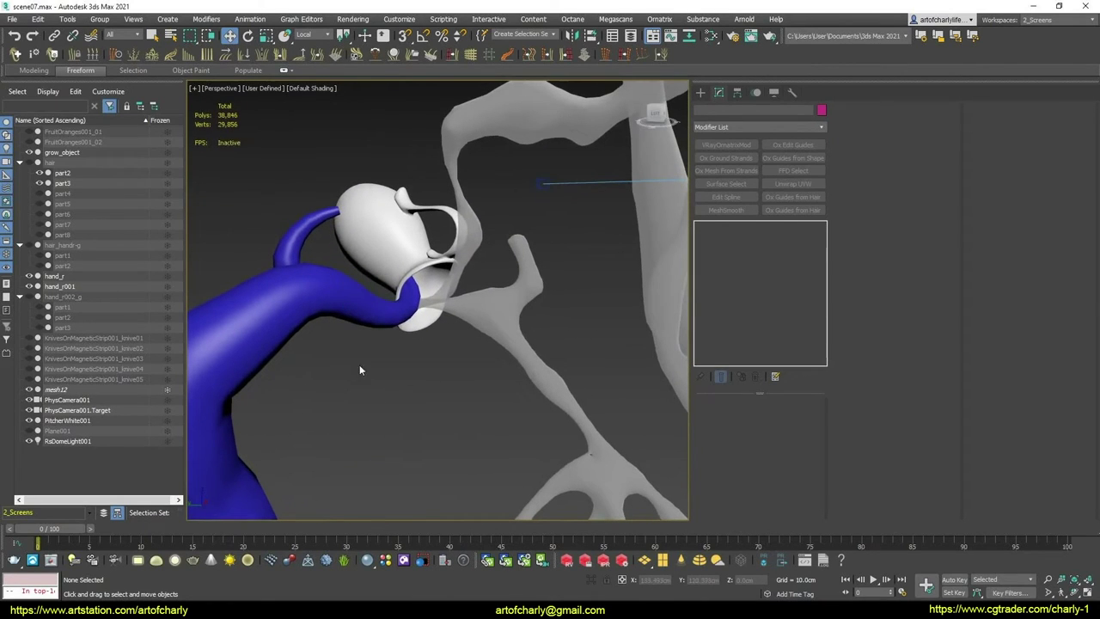
middle_click_drag(456, 226, 400, 271, "alt")
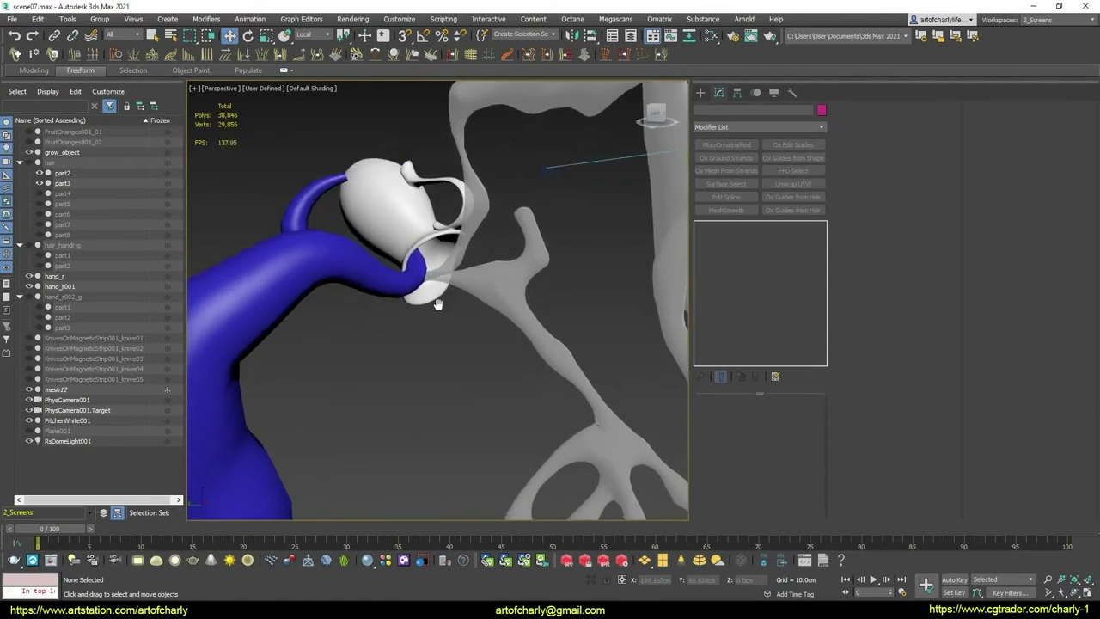
left_click(62, 196)
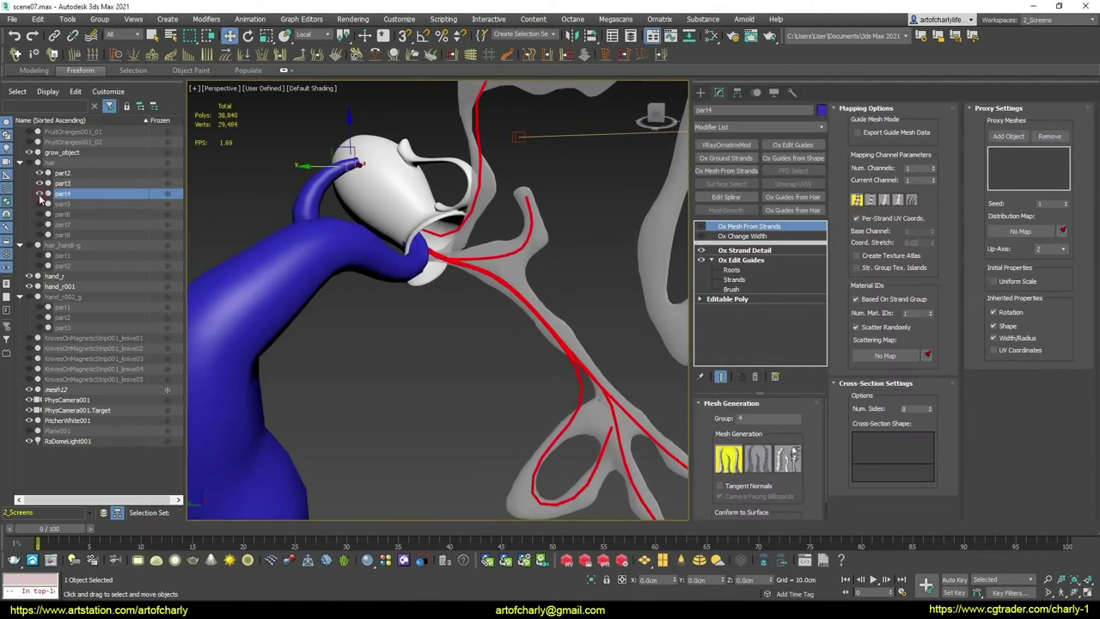
Enable Ox Mesh From Strands on part4 so its strands show as a blue mesh
middle_click_drag(386, 290, 557, 289, "alt")
left_click(745, 236)
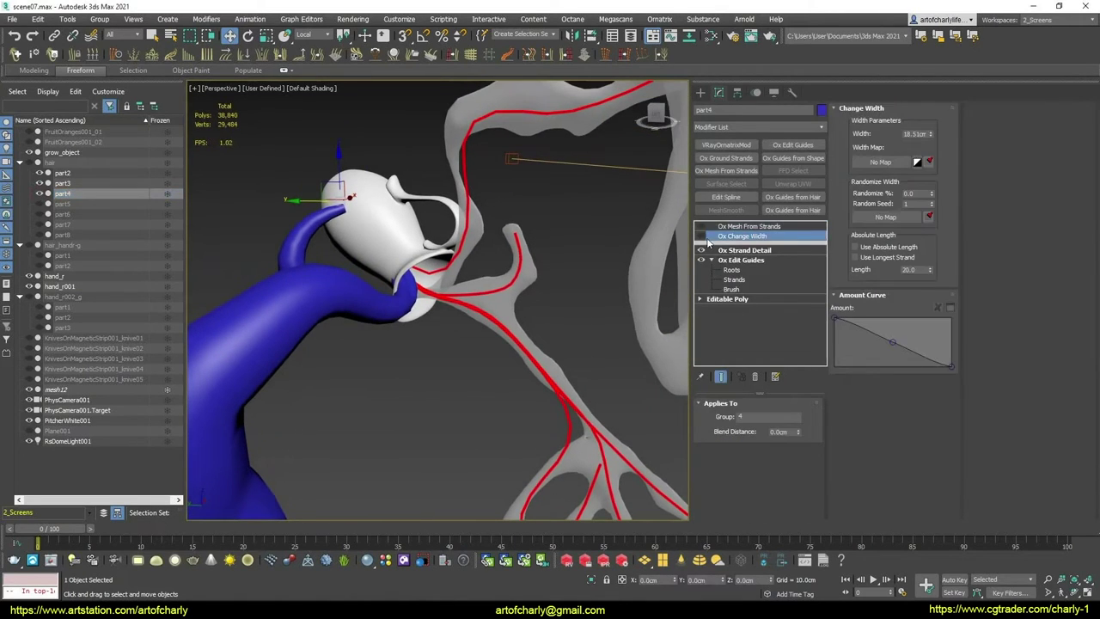
left_click(701, 226)
mouse_move(436, 265)
middle_mouse_down("alt")
mouse_move(538, 441)
mouse_move(481, 326)
middle_mouse_up("alt")
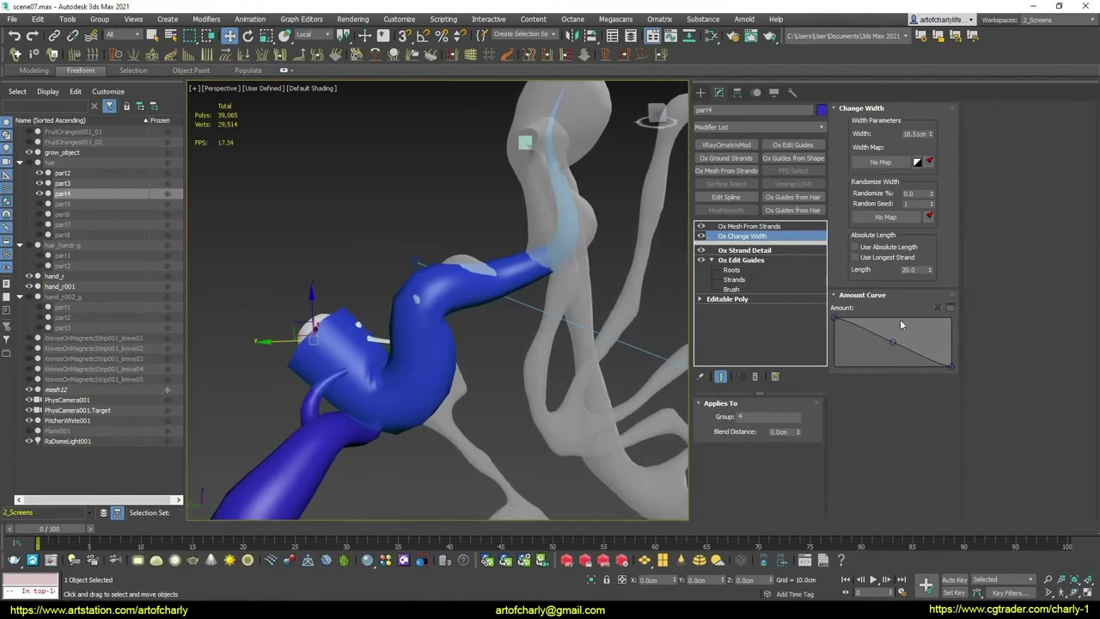
In an enlarged Amount curve editor, apply a flat preset and drop the start point to 0.04
left_click(950, 307)
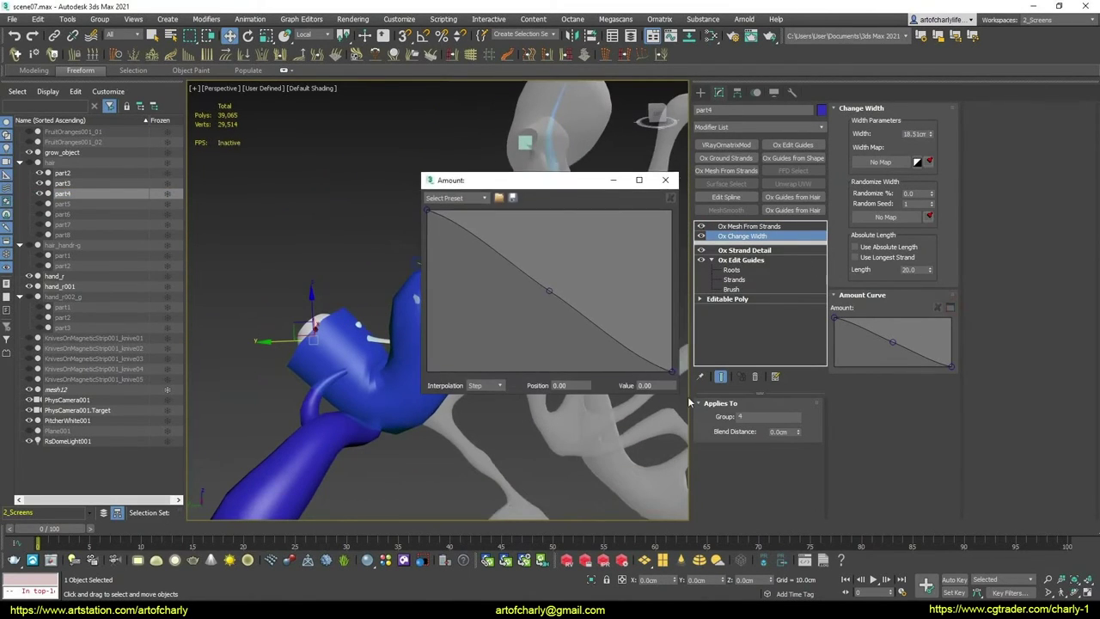
left_click_drag(679, 393, 920, 472)
left_click_drag(687, 181, 836, 187)
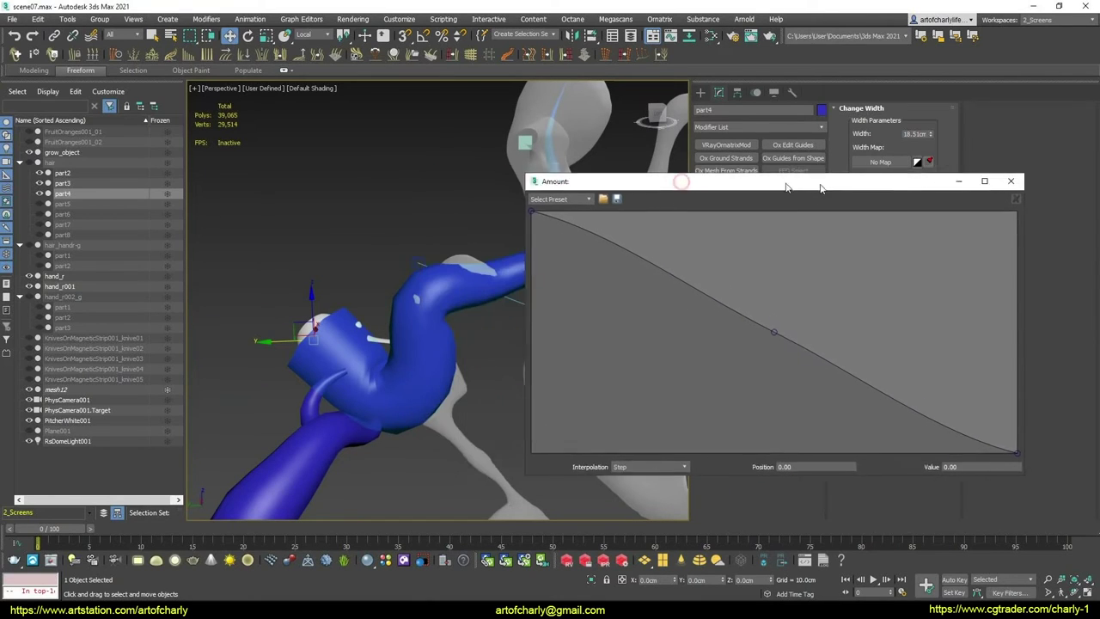
left_click(594, 205)
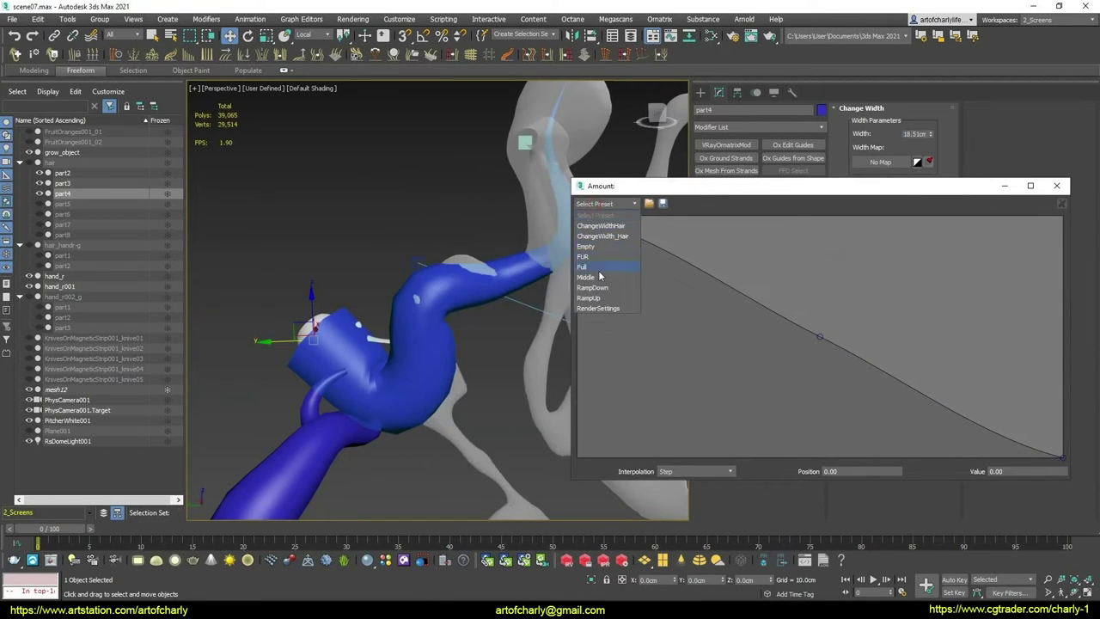
left_click(599, 271)
mouse_move(491, 311)
middle_mouse_down("alt")
mouse_move(412, 321)
mouse_move(452, 317)
mouse_move(456, 334)
mouse_move(437, 315)
mouse_move(452, 331)
mouse_move(476, 316)
middle_mouse_up("alt")
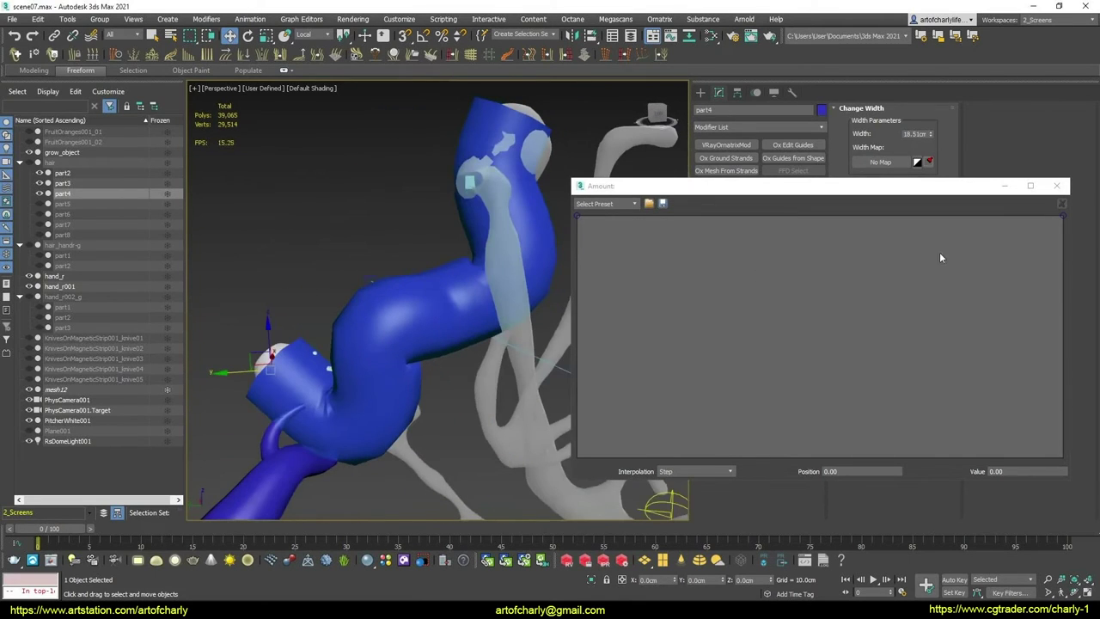
mouse_move(580, 222)
left_mouse_down()
mouse_move(568, 270)
mouse_move(582, 459)
mouse_move(484, 378)
left_mouse_up()
scroll(483, 378, "up", 3)
Add curve points forming a rise, a dip and a sharp peak near 0.44
scroll(403, 295, "up", 3)
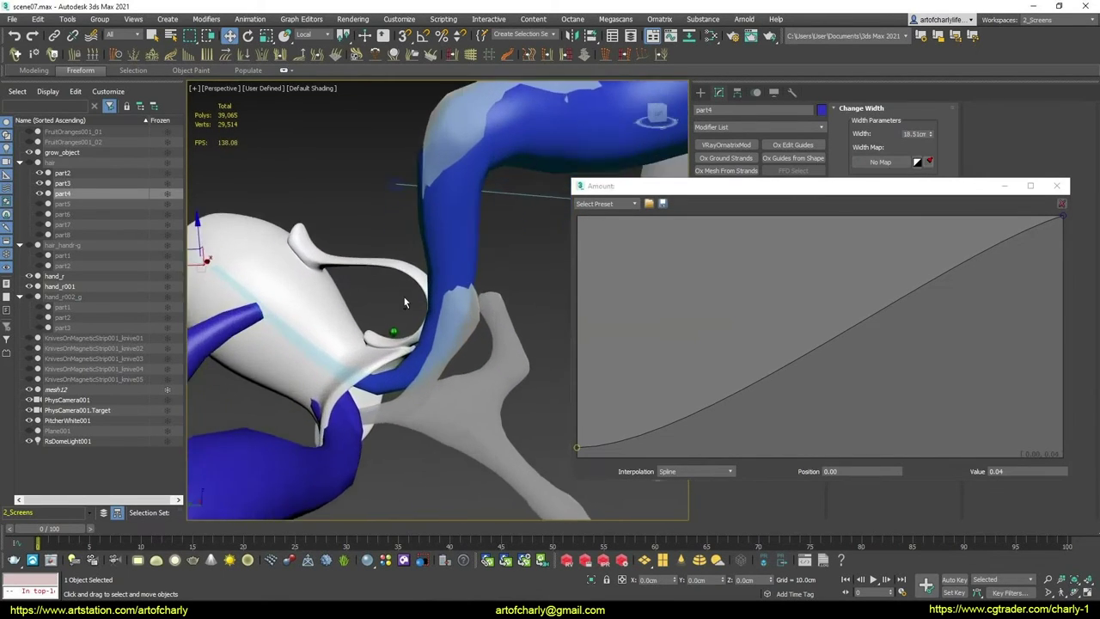
scroll(432, 292, "up", 3)
mouse_move(433, 293)
middle_mouse_down("alt")
mouse_move(384, 288)
mouse_move(426, 283)
mouse_move(412, 304)
mouse_move(434, 333)
mouse_move(454, 343)
mouse_move(486, 327)
mouse_move(488, 336)
middle_mouse_up("alt")
scroll(488, 336, "up", 3)
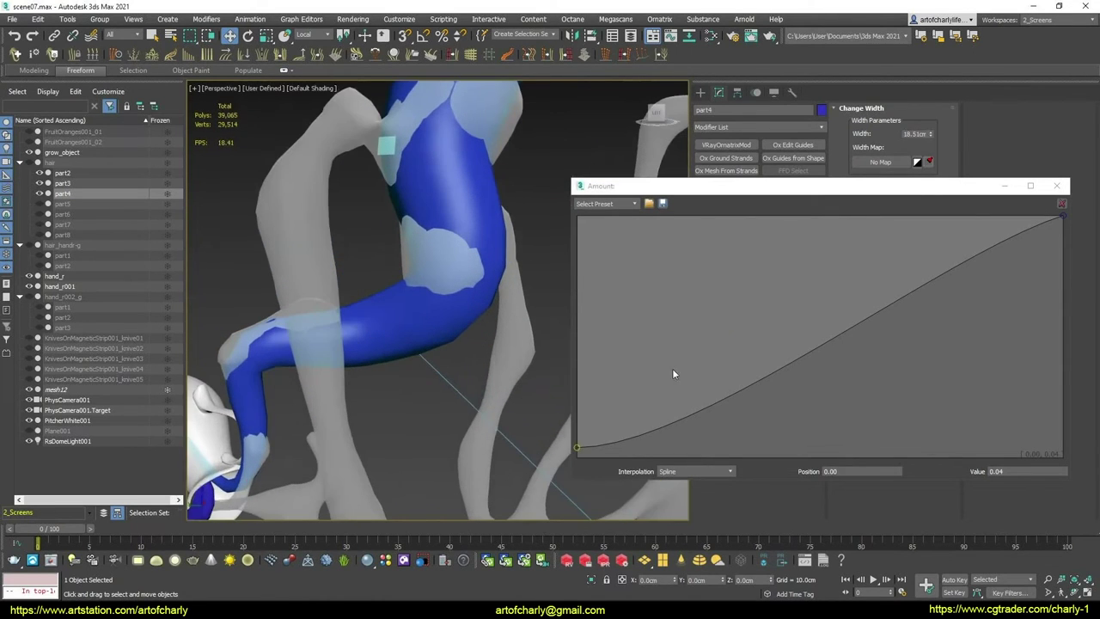
left_click(701, 411)
left_click_drag(701, 413, 700, 401)
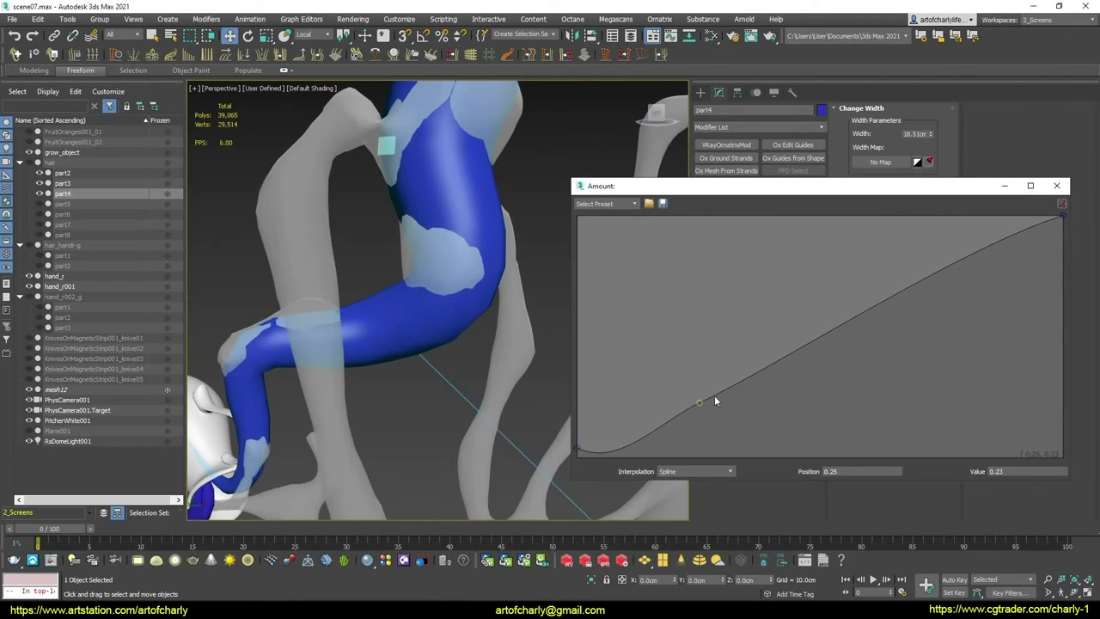
left_click(752, 379)
left_click_drag(752, 378, 771, 408)
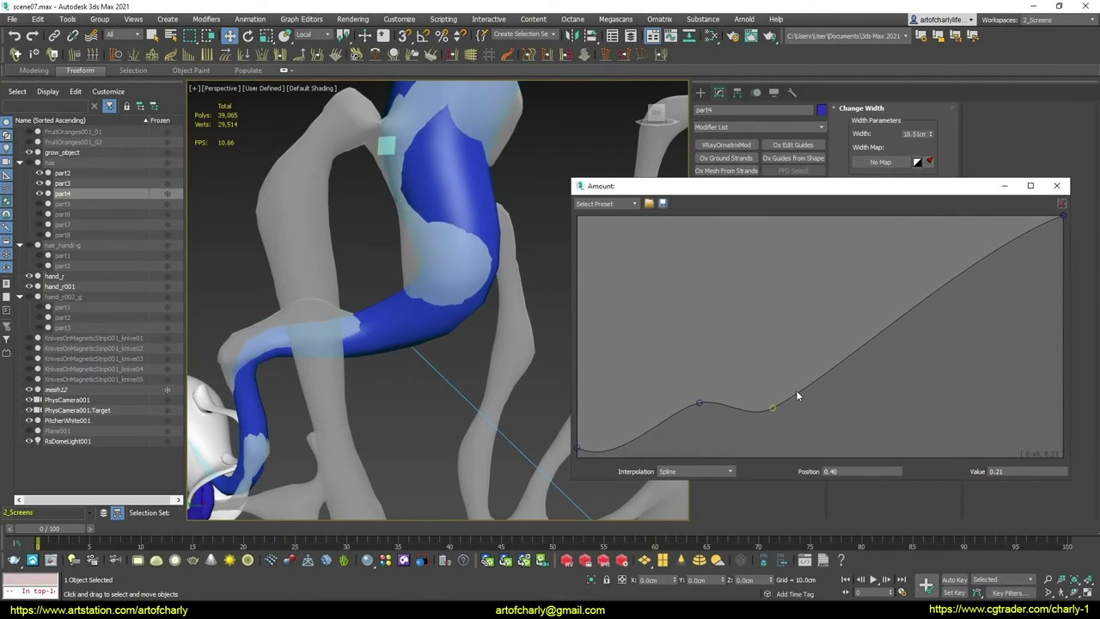
mouse_move(818, 368)
left_mouse_down()
mouse_move(812, 311)
mouse_move(861, 317)
mouse_move(871, 352)
mouse_move(836, 344)
left_mouse_up()
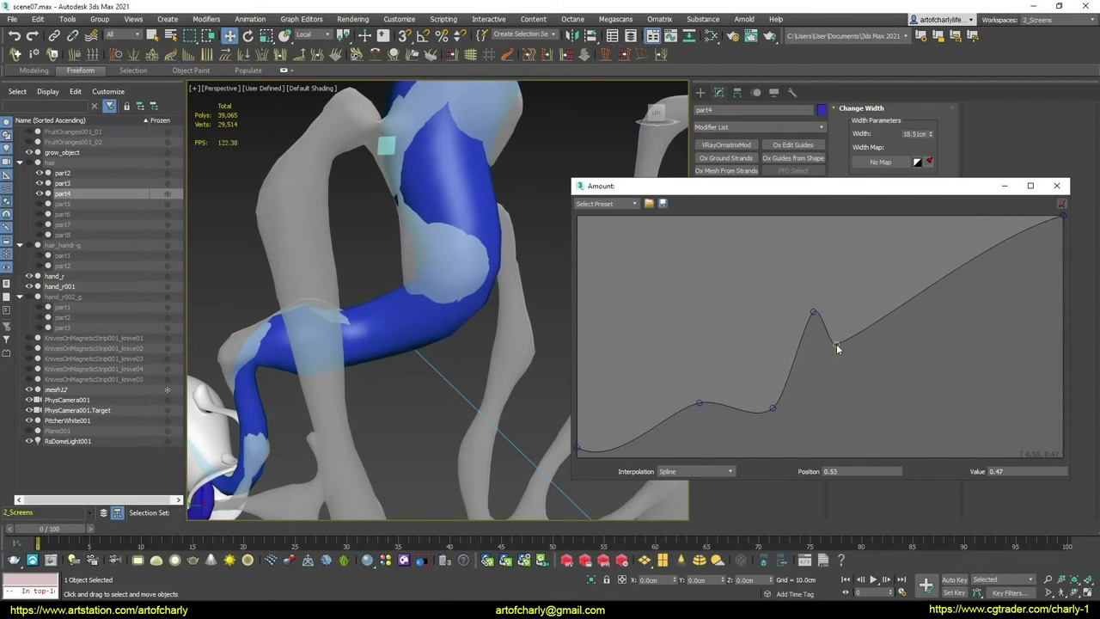
left_click(811, 309)
left_click_drag(805, 307, 787, 314)
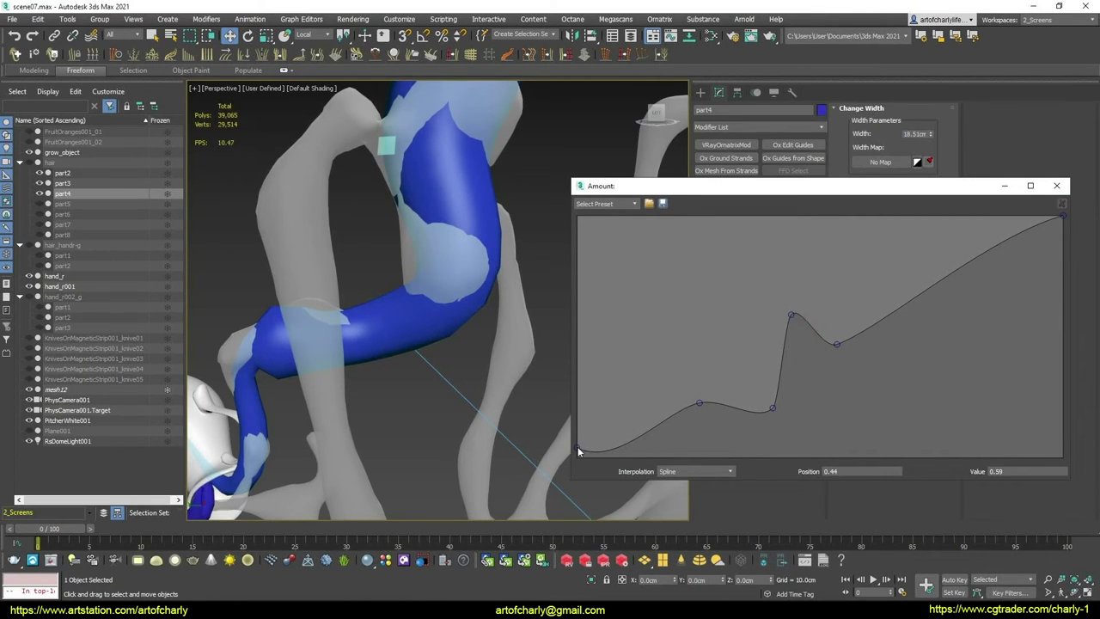
Set the new points' Interpolation to Linear, one point at a time
left_click(685, 482)
left_click(686, 493)
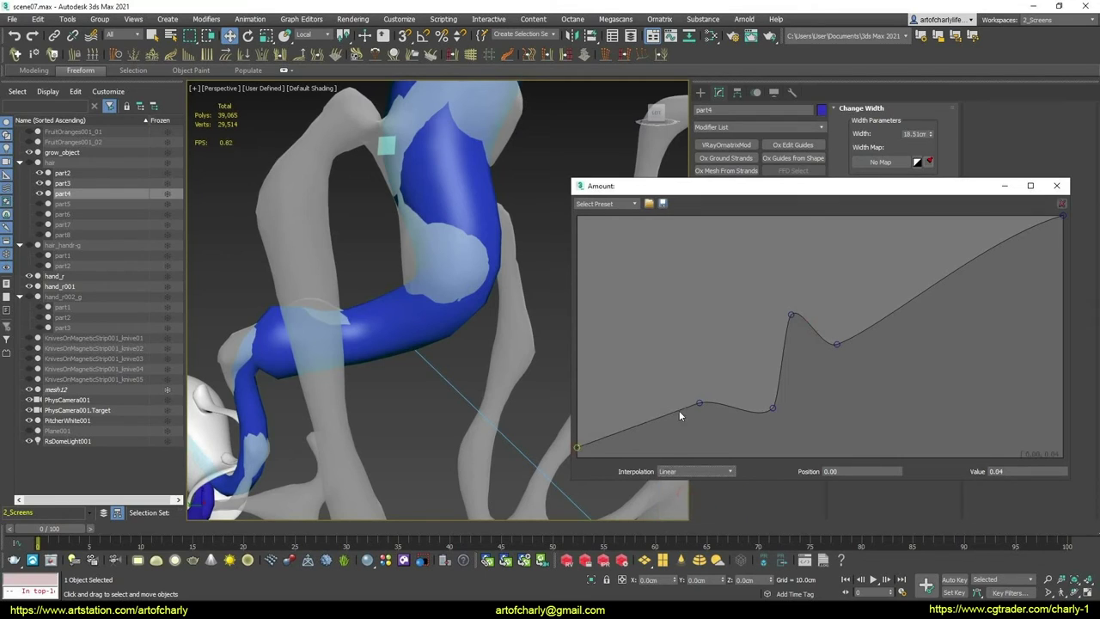
left_click(709, 472)
left_click(689, 494)
left_click(722, 470)
left_click(691, 493)
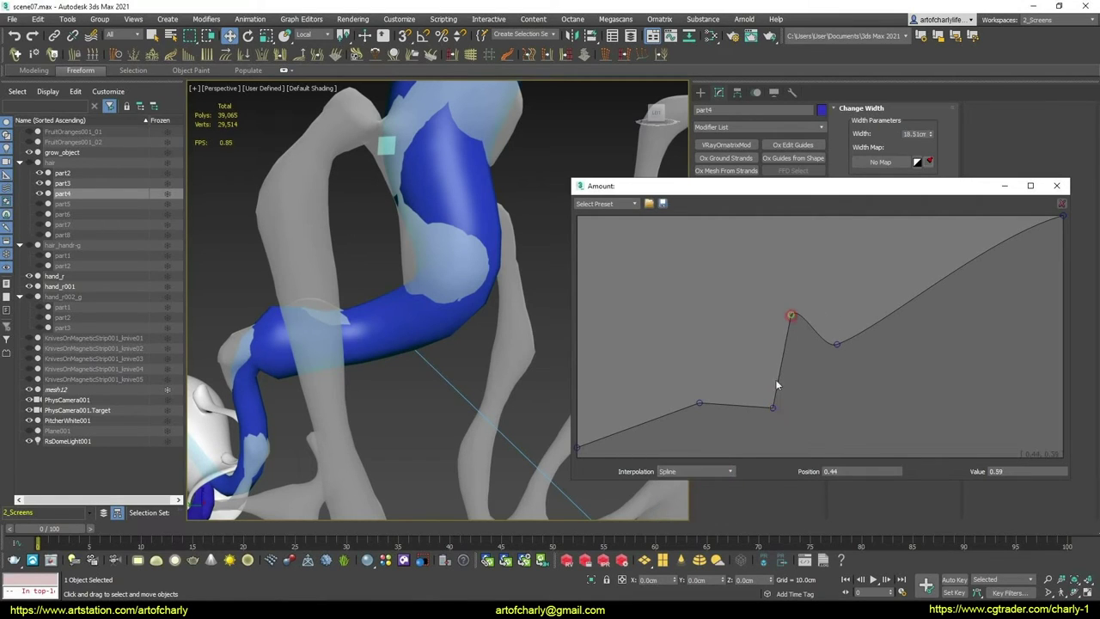
left_click(719, 471)
left_click(676, 493)
left_click(709, 471)
Finish the Linear setting, then shift the peak left and down and make the low point Linear
left_click(694, 488)
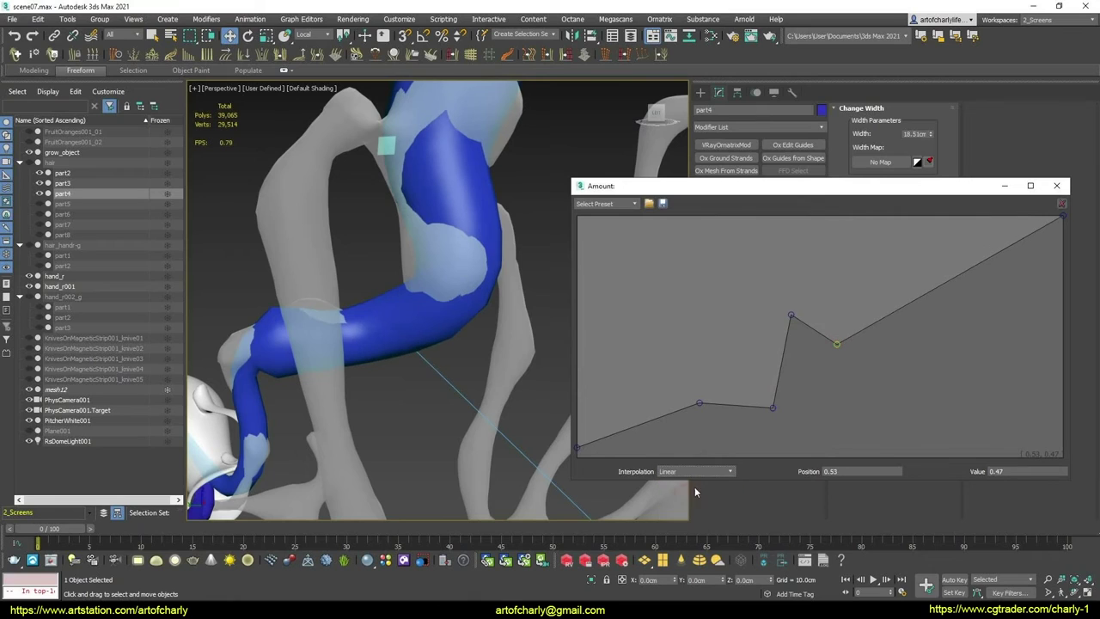
left_click_drag(791, 318, 768, 324)
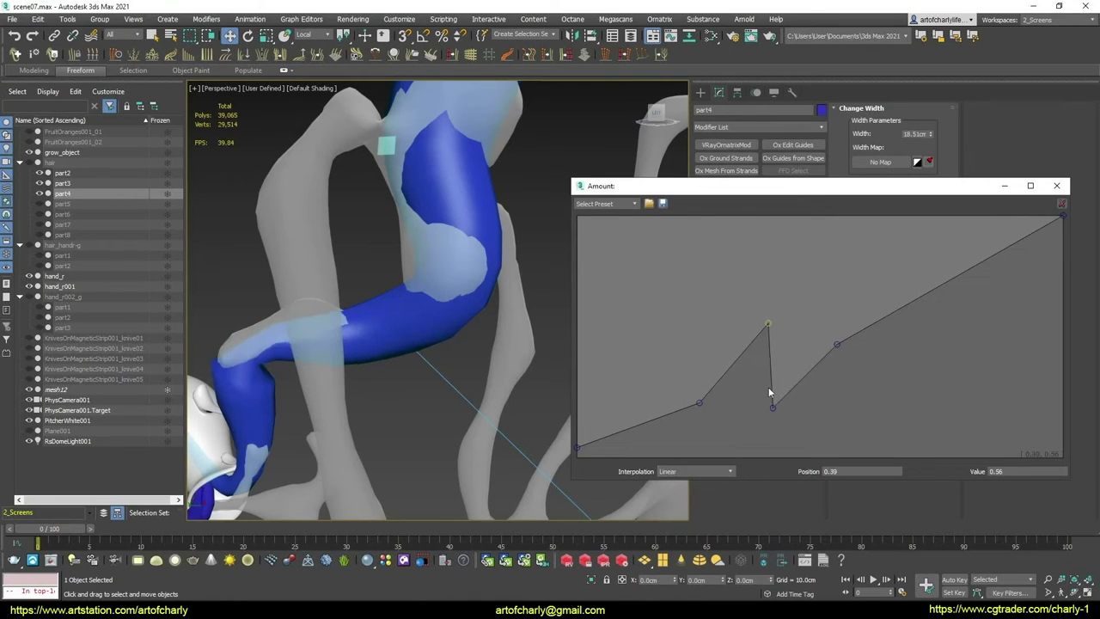
mouse_move(772, 408)
left_mouse_down()
mouse_move(798, 349)
mouse_move(757, 416)
mouse_move(736, 359)
left_mouse_up()
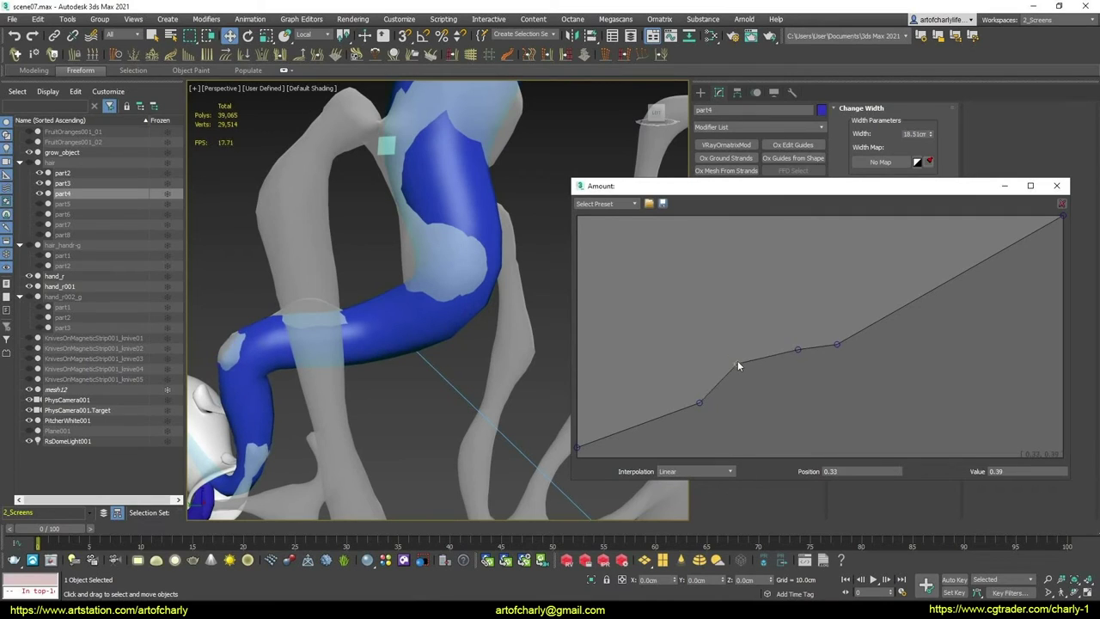
mouse_move(700, 401)
left_mouse_down()
mouse_move(670, 418)
mouse_move(709, 414)
left_mouse_up()
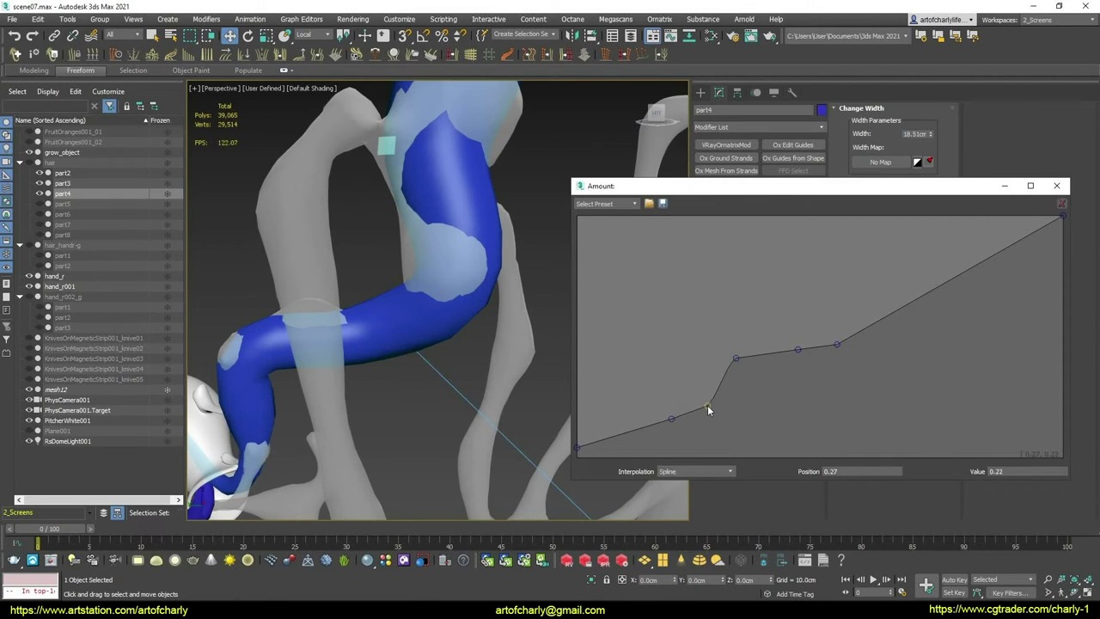
left_click(668, 470)
left_click(674, 492)
middle_click_drag(240, 381, 437, 367, "alt")
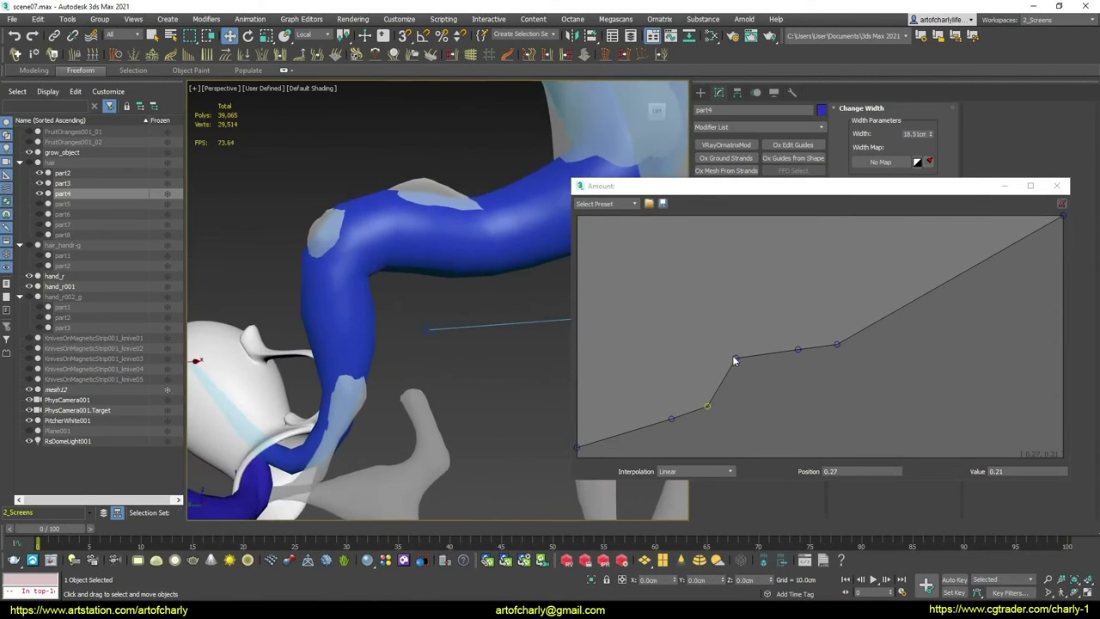
Reposition the middle points into a step to 0.50 and add a rounded peak at 0.65
mouse_move(735, 356)
left_mouse_down()
mouse_move(739, 338)
mouse_move(761, 378)
mouse_move(749, 401)
left_mouse_up()
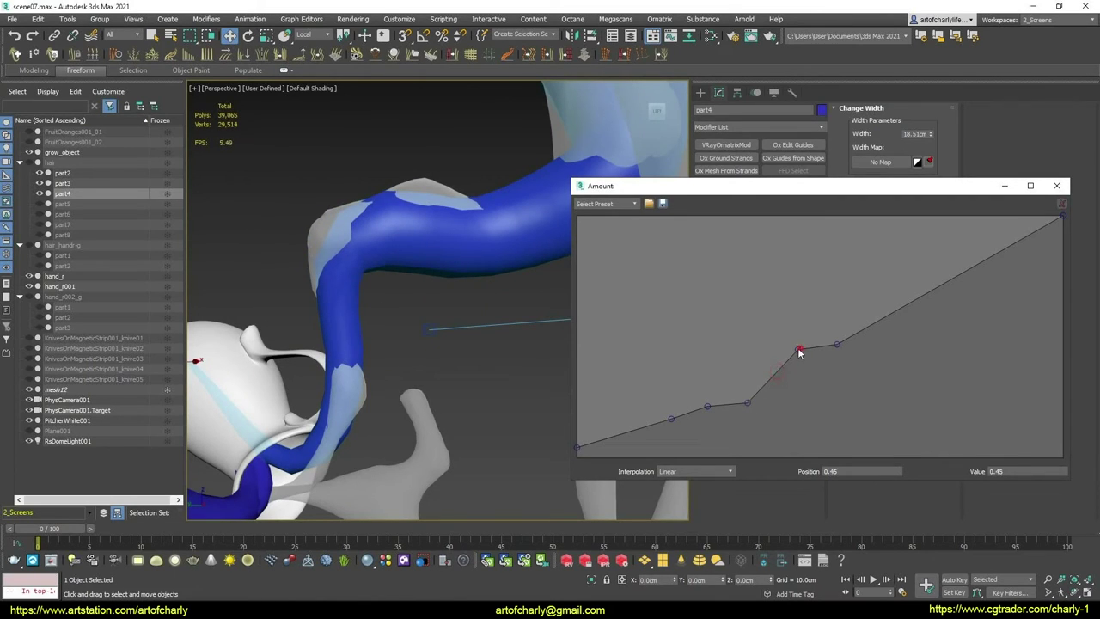
mouse_move(799, 350)
left_mouse_down()
mouse_move(783, 349)
mouse_move(774, 324)
mouse_move(776, 337)
left_mouse_up()
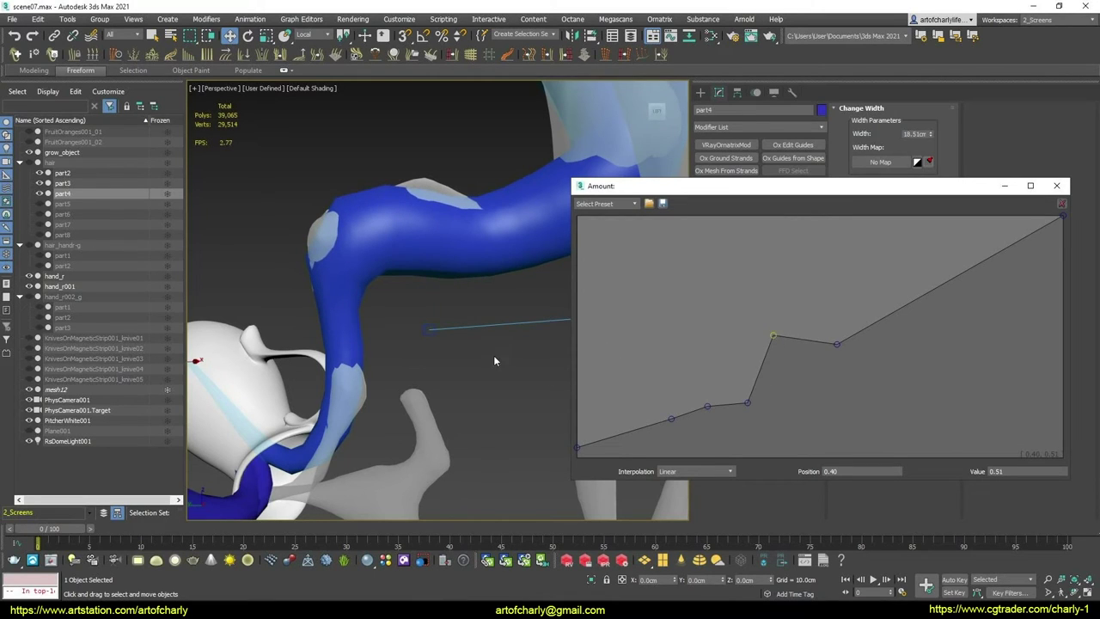
middle_click_drag(494, 361, 462, 380, "alt")
mouse_move(837, 345)
left_mouse_down()
mouse_move(854, 362)
mouse_move(886, 357)
mouse_move(824, 302)
left_mouse_up()
left_click(836, 347)
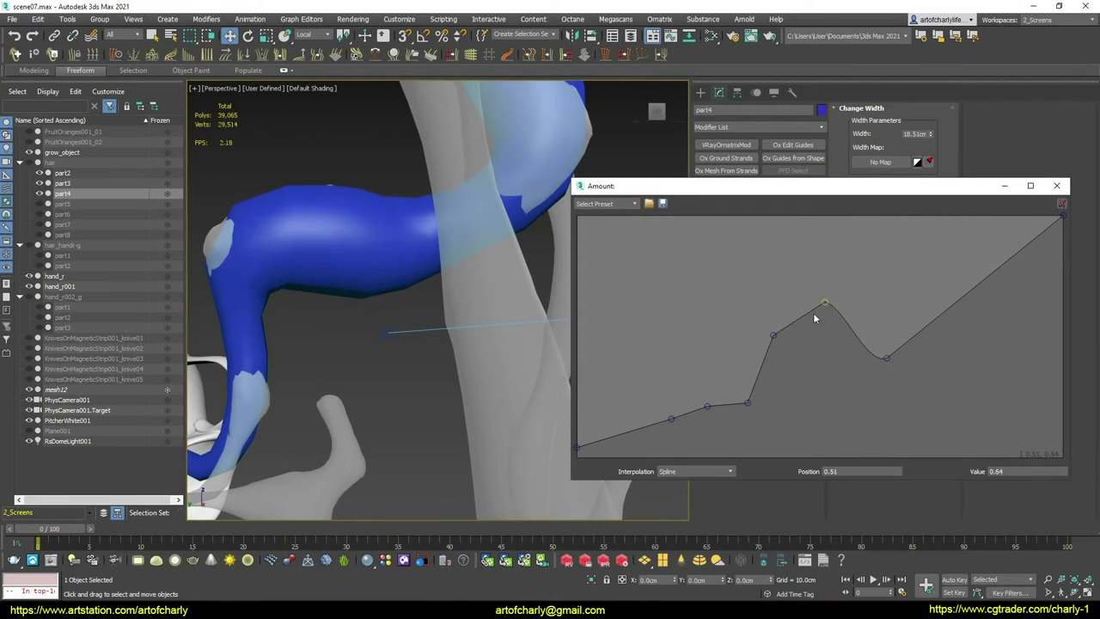
mouse_move(774, 335)
left_mouse_down()
mouse_move(778, 362)
mouse_move(744, 352)
mouse_move(756, 338)
mouse_move(795, 336)
mouse_move(801, 352)
left_mouse_up()
left_click_drag(825, 303, 832, 305)
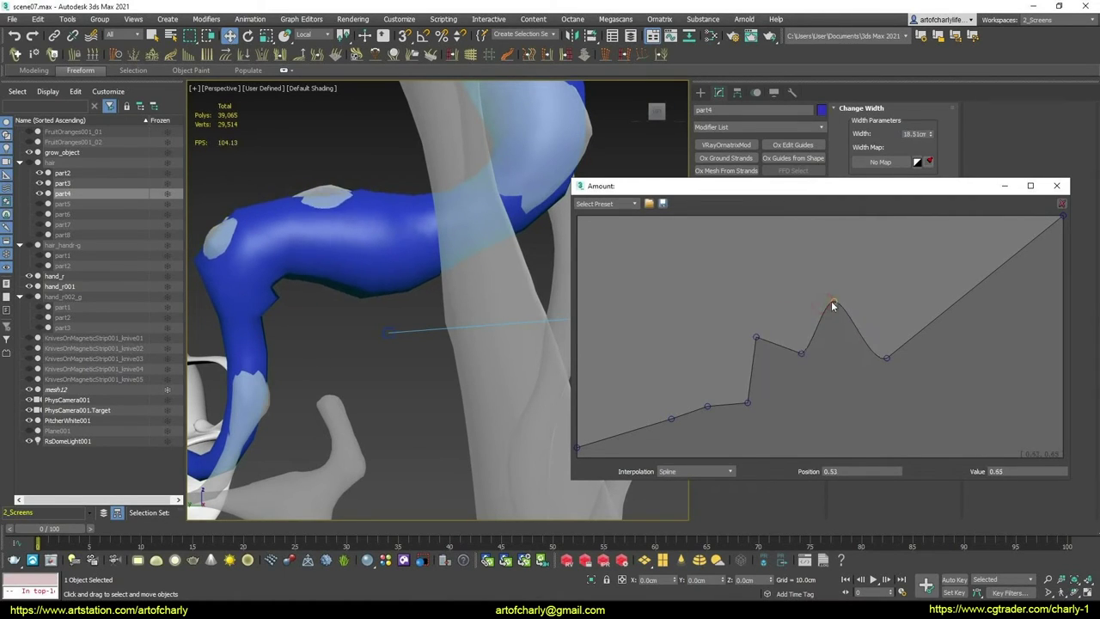
middle_click_drag(326, 352, 430, 326, "alt")
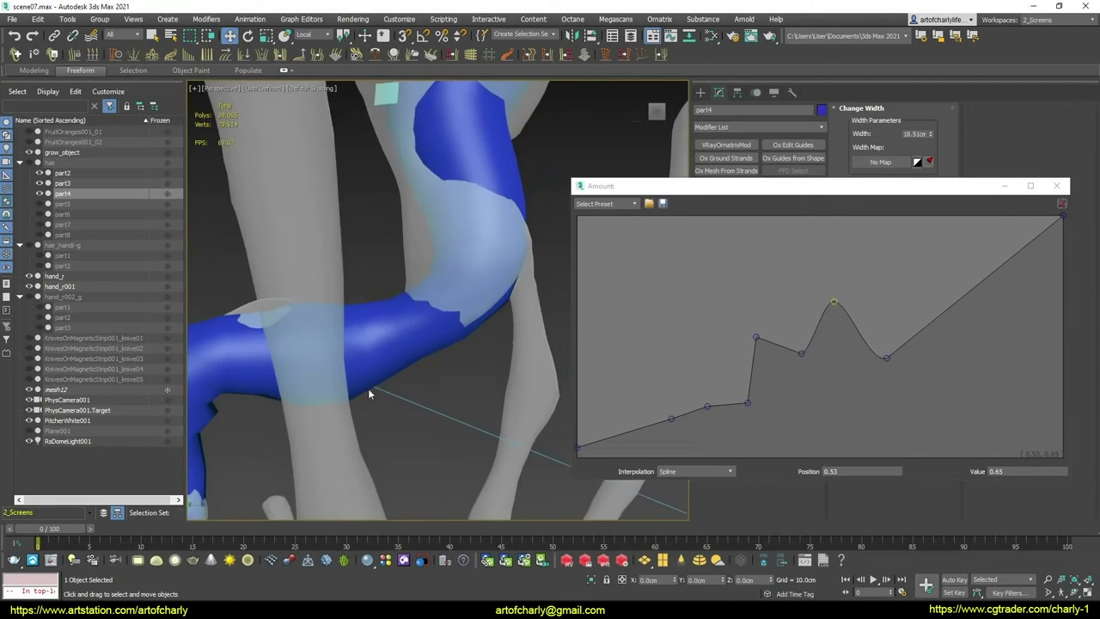
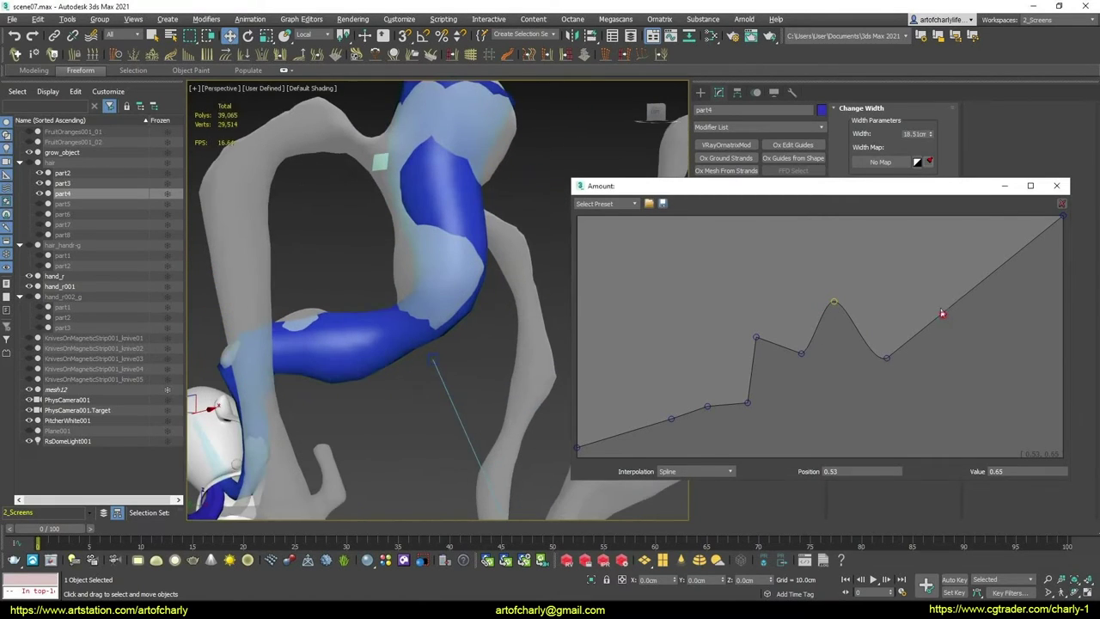
Add part4 width keys near 0.74 and 0.95, peaking at 0.97, and drop the tip to about 0.24
mouse_move(942, 313)
left_mouse_down()
mouse_move(929, 253)
mouse_move(935, 277)
left_mouse_up()
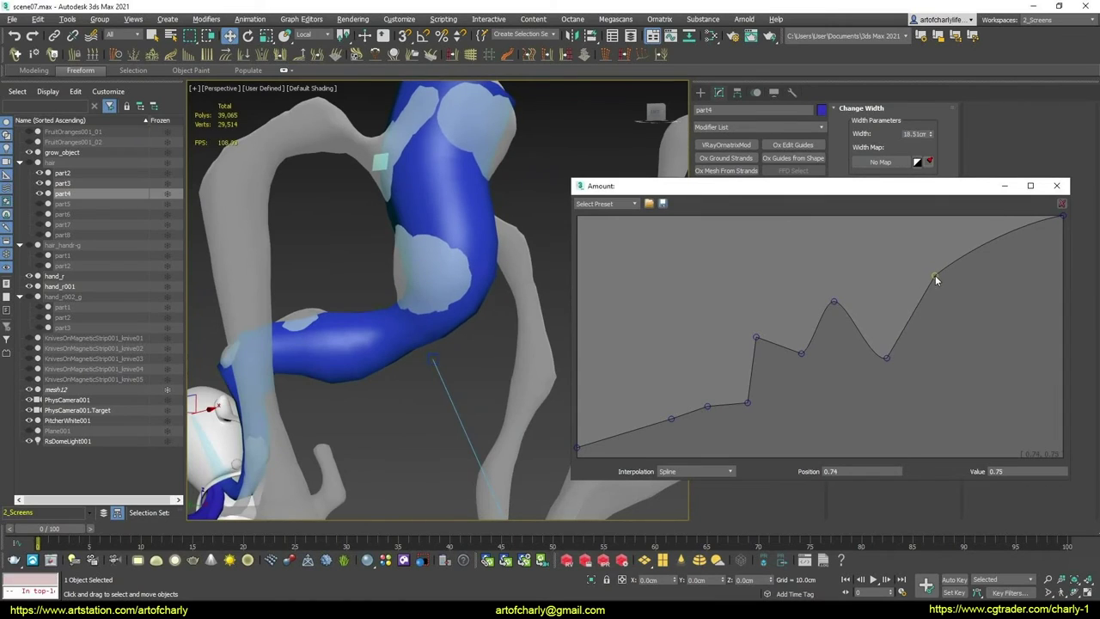
middle_click_drag(434, 332, 404, 404, "alt")
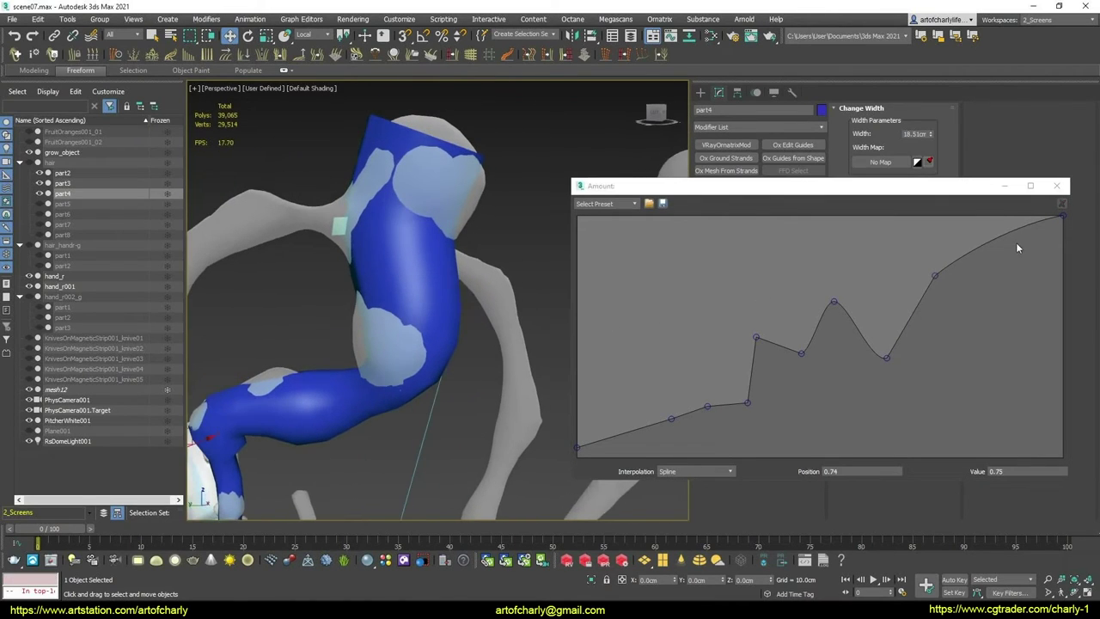
mouse_move(1062, 216)
left_mouse_down()
mouse_move(1073, 427)
mouse_move(1065, 400)
left_mouse_up()
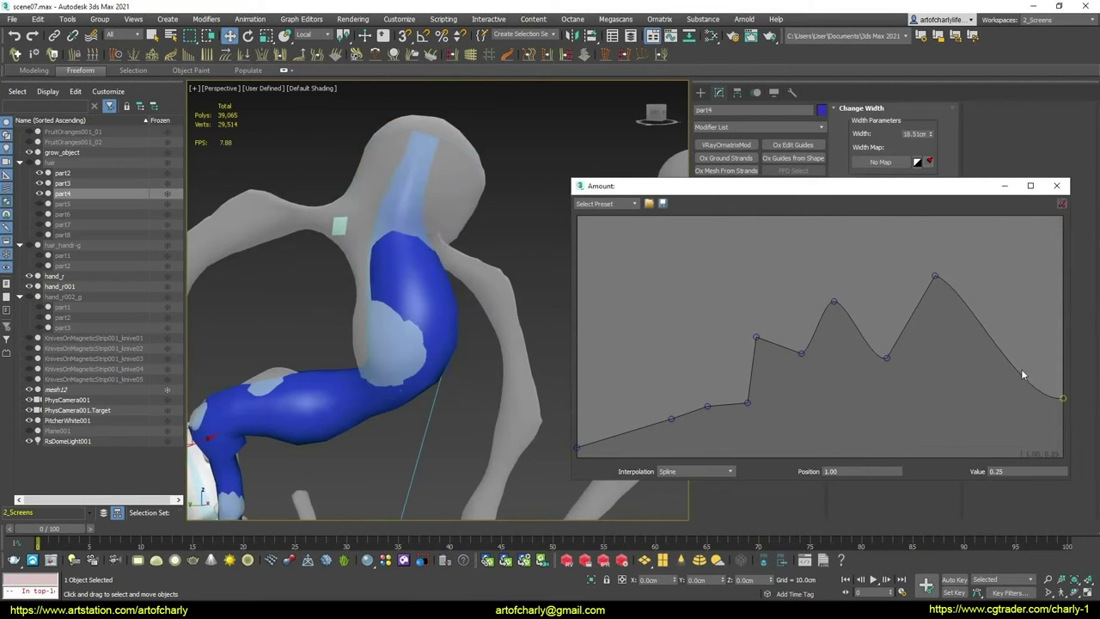
mouse_move(1020, 369)
left_mouse_down()
mouse_move(1034, 194)
mouse_move(1062, 194)
mouse_move(1042, 196)
left_mouse_up()
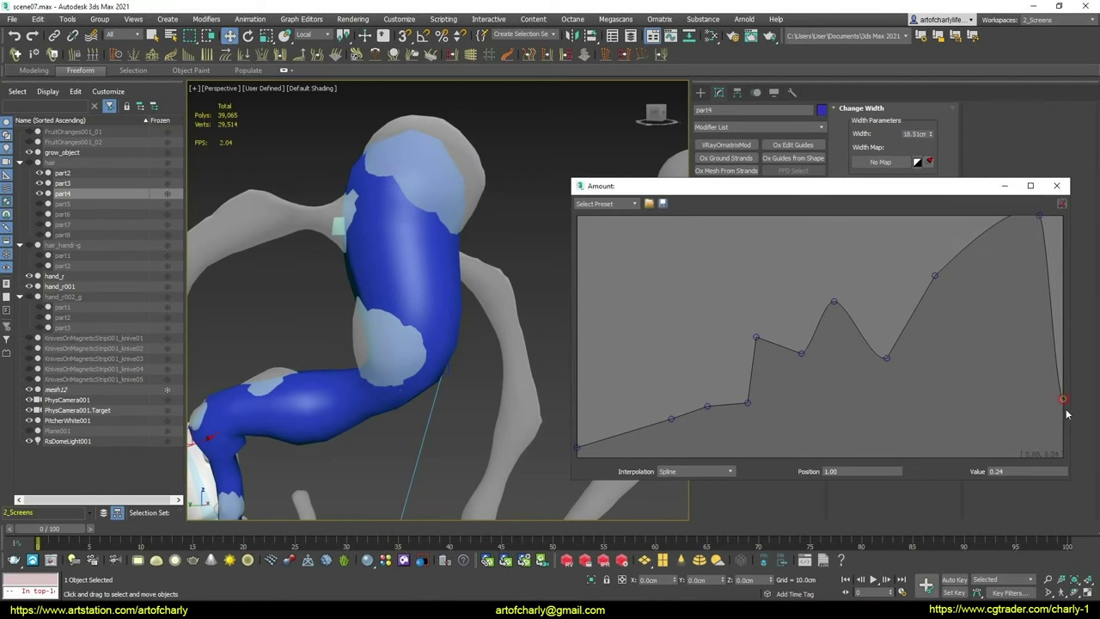
left_click_drag(1067, 414, 1067, 417)
left_click_drag(1039, 218, 1038, 226)
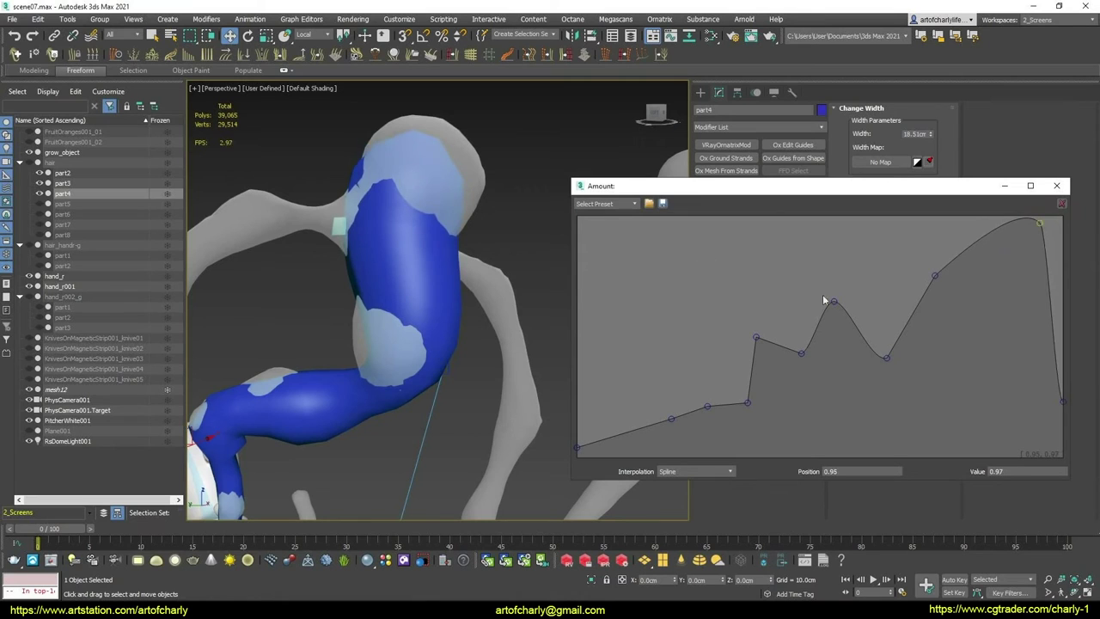
mouse_move(444, 241)
middle_mouse_down("alt")
mouse_move(610, 508)
mouse_move(764, 222)
middle_mouse_up("alt")
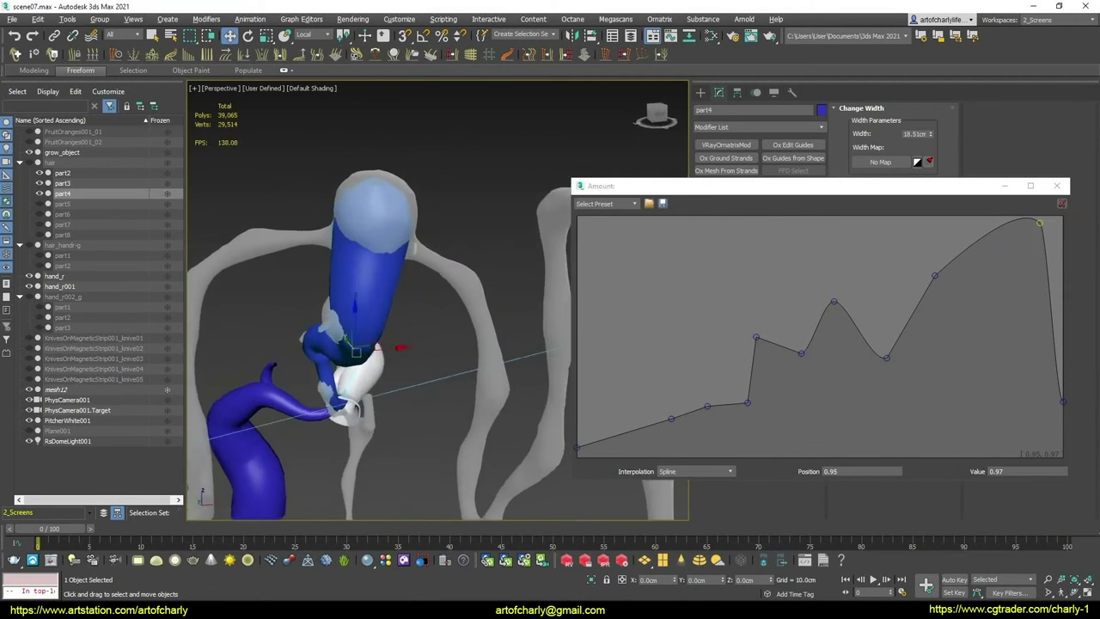
scroll(422, 255, "up", 2)
scroll(428, 249, "up", 2)
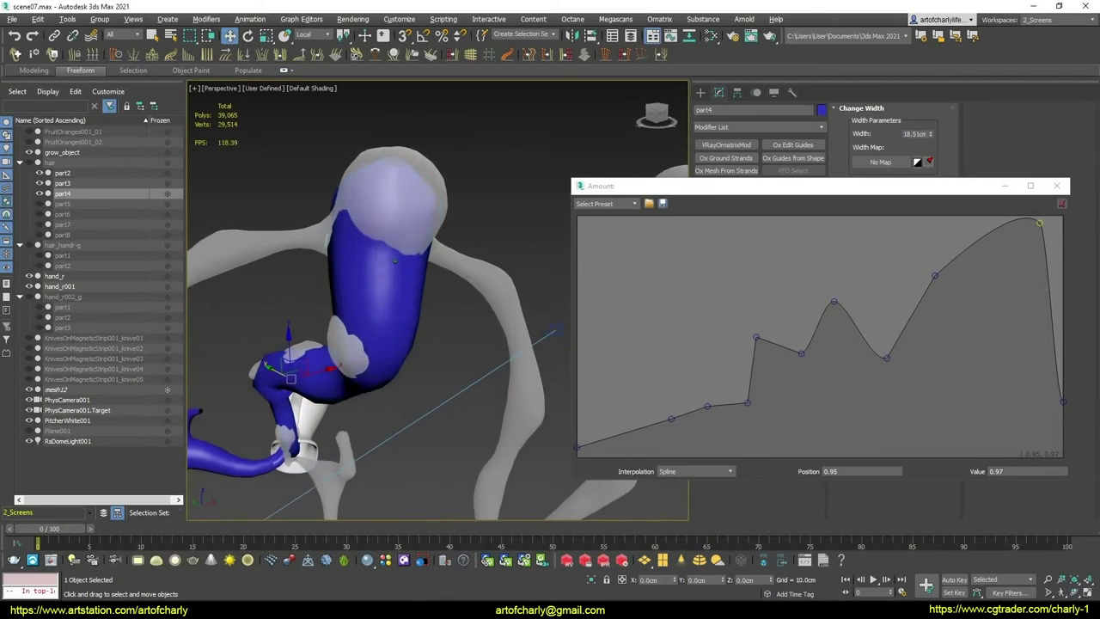
scroll(433, 244, "up", 1)
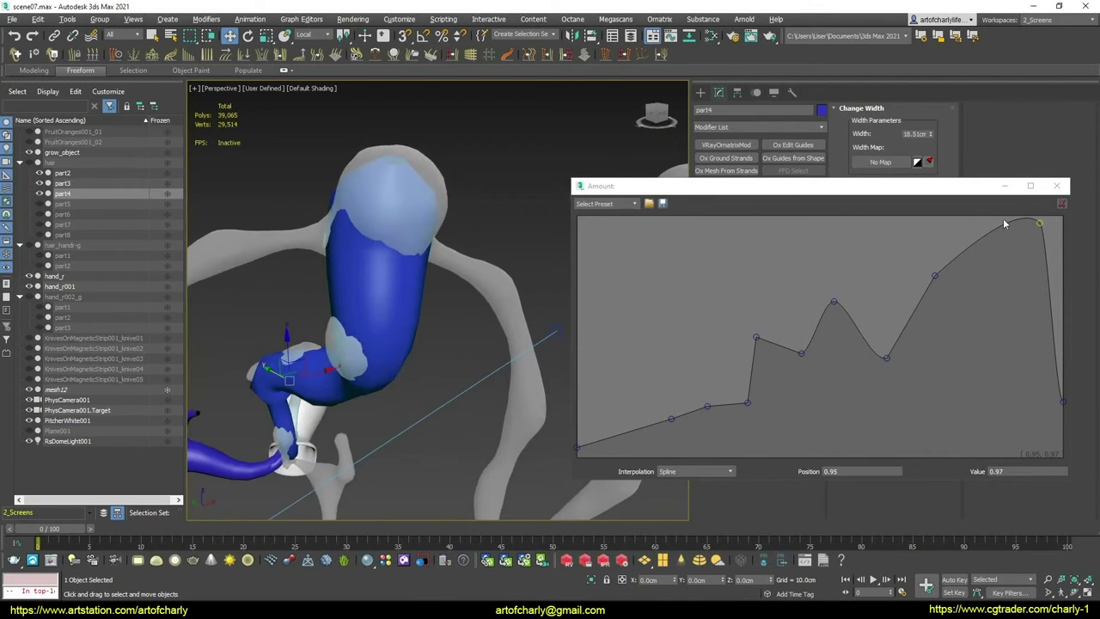
Close part4's curve editor and enter Ox Edit Guides brush mode on the hair object
left_click(1056, 185)
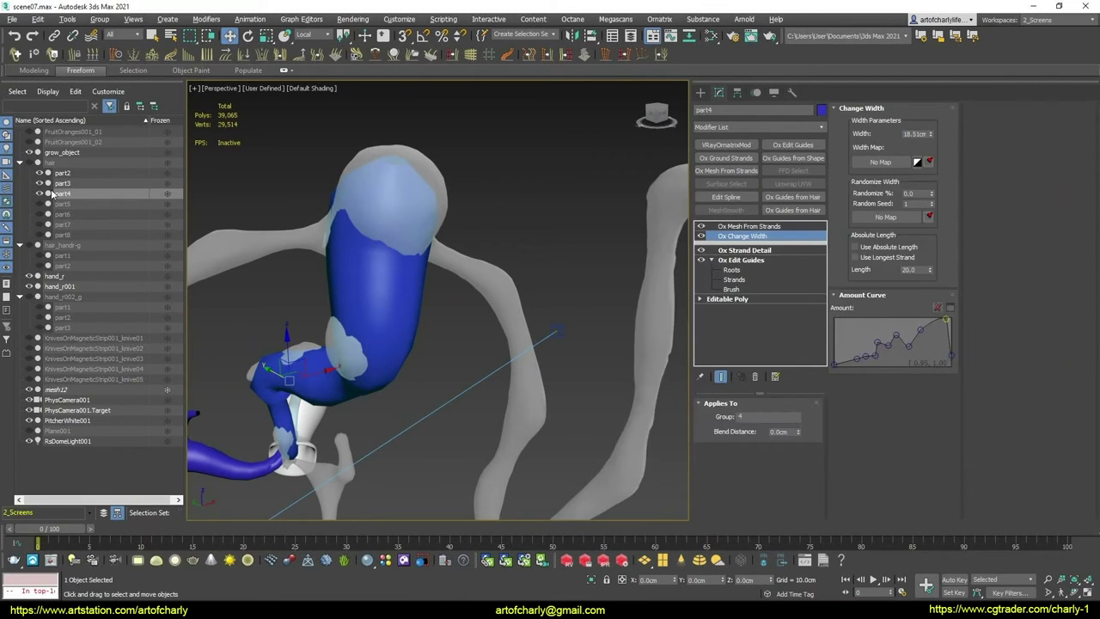
left_click(52, 163)
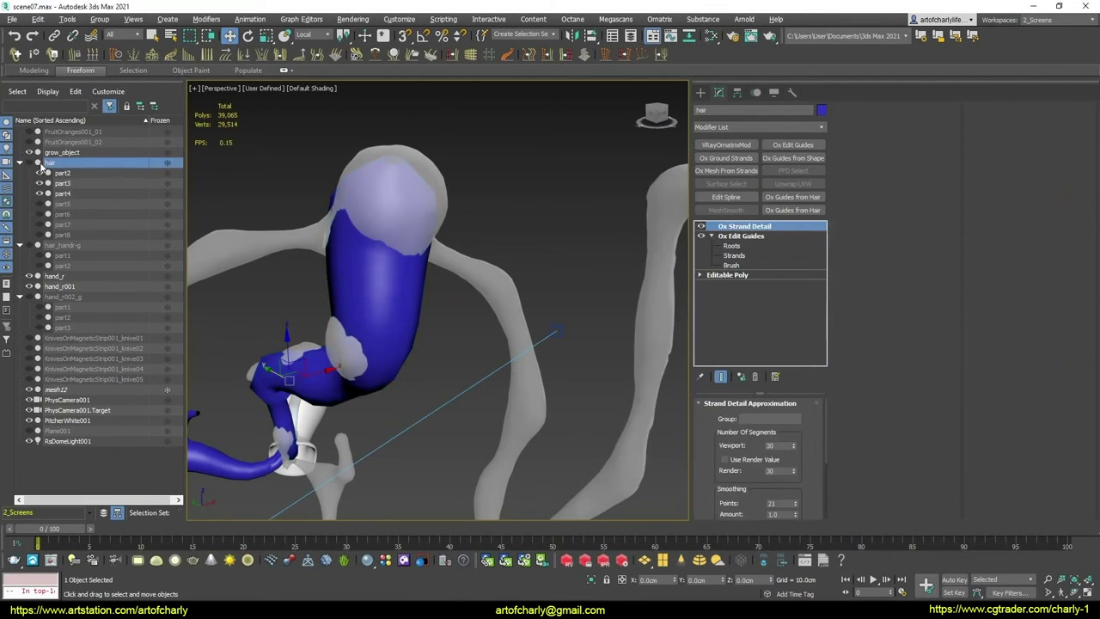
left_click(738, 255)
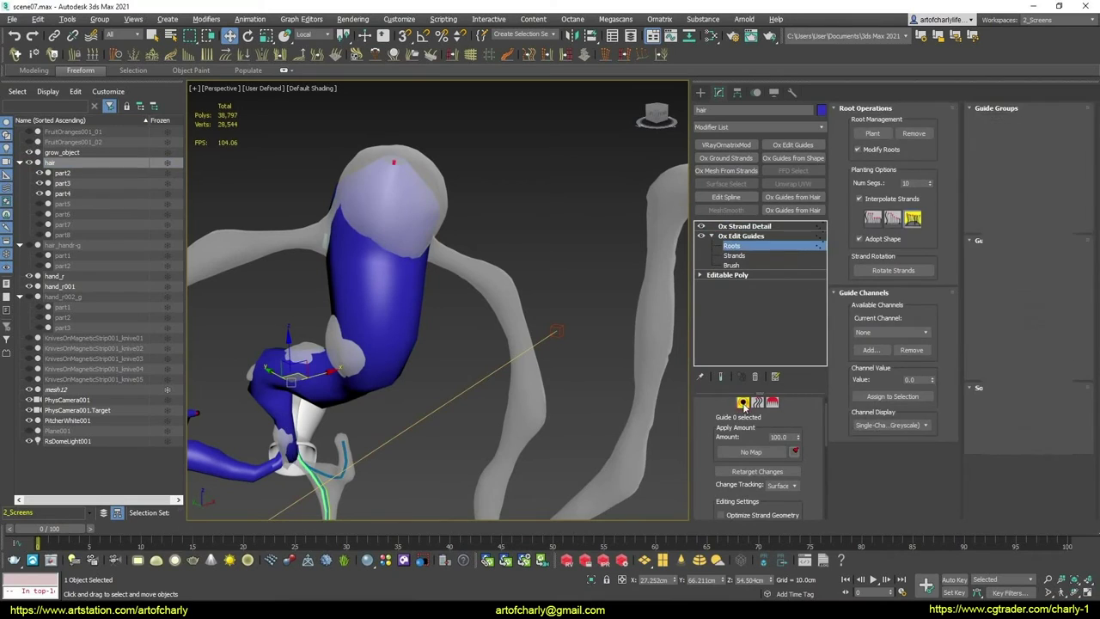
key("1")
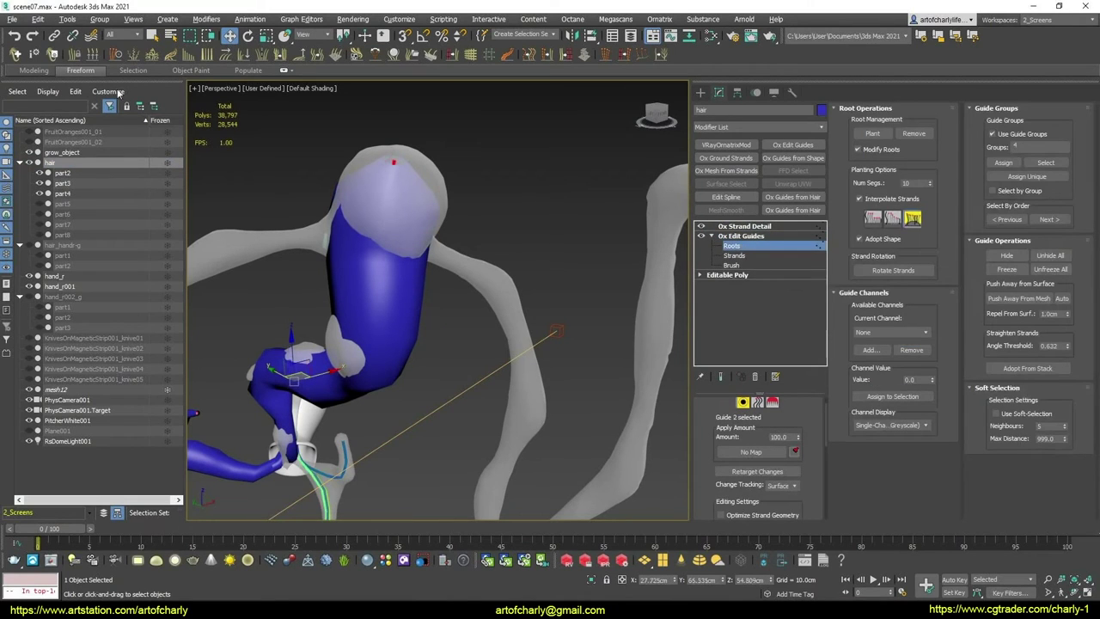
key("3")
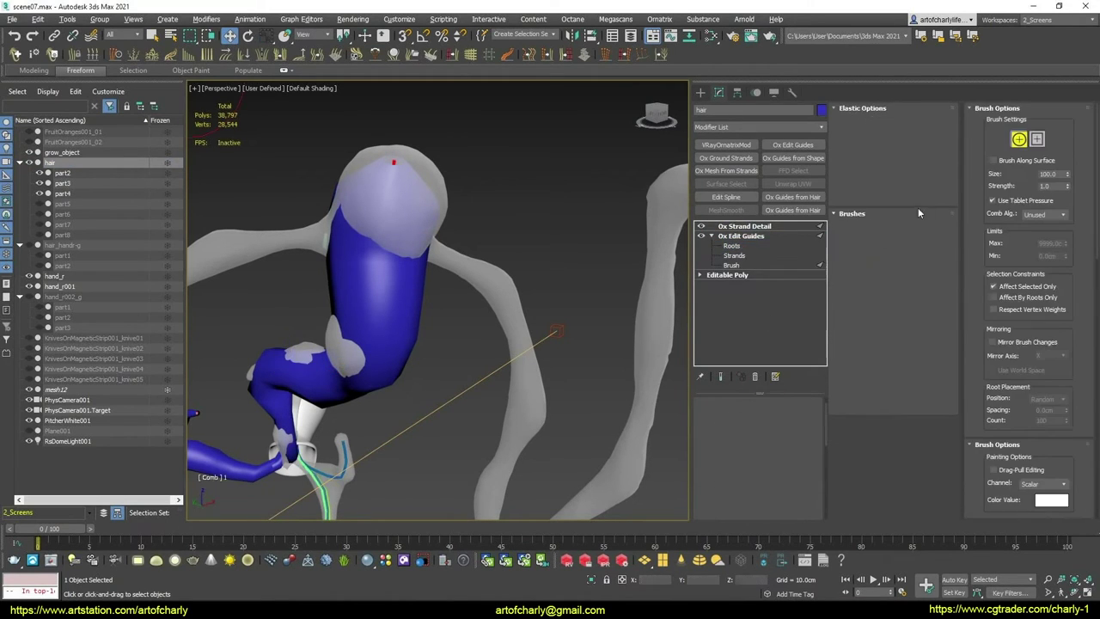
Choose the Comb brush, inspect the guides, then return to the Ox Edit Guides modifier
mouse_move(407, 202)
middle_mouse_down("alt")
mouse_move(403, 184)
mouse_move(488, 234)
mouse_move(455, 206)
middle_mouse_up("alt")
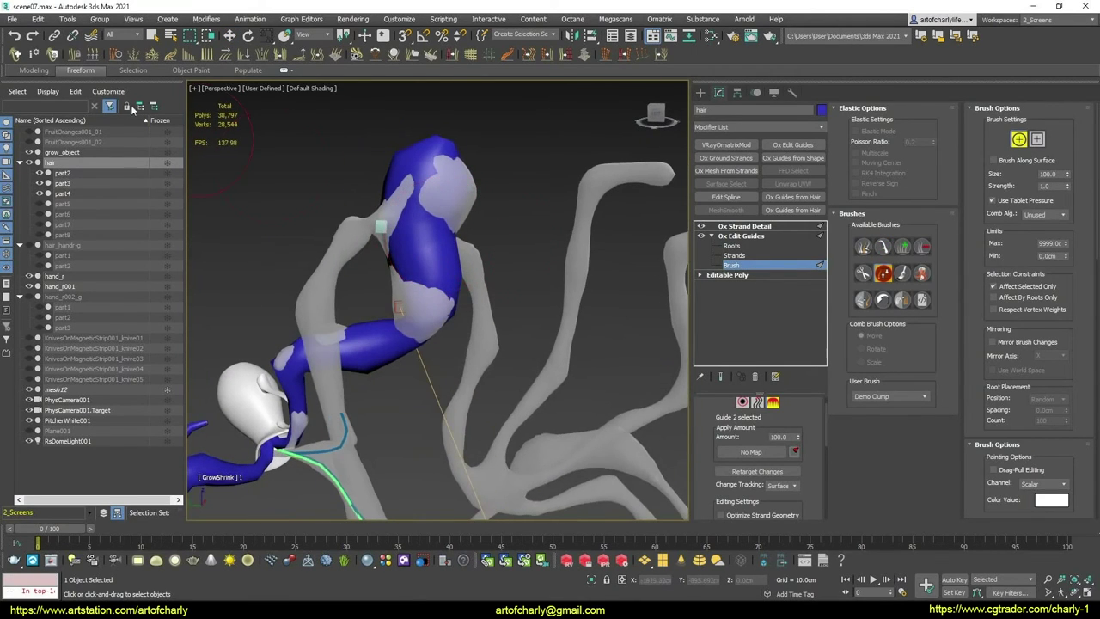
left_click(882, 247)
mouse_move(422, 246)
middle_mouse_down("alt")
mouse_move(432, 180)
mouse_move(435, 213)
mouse_move(424, 172)
mouse_move(444, 179)
middle_mouse_up("alt")
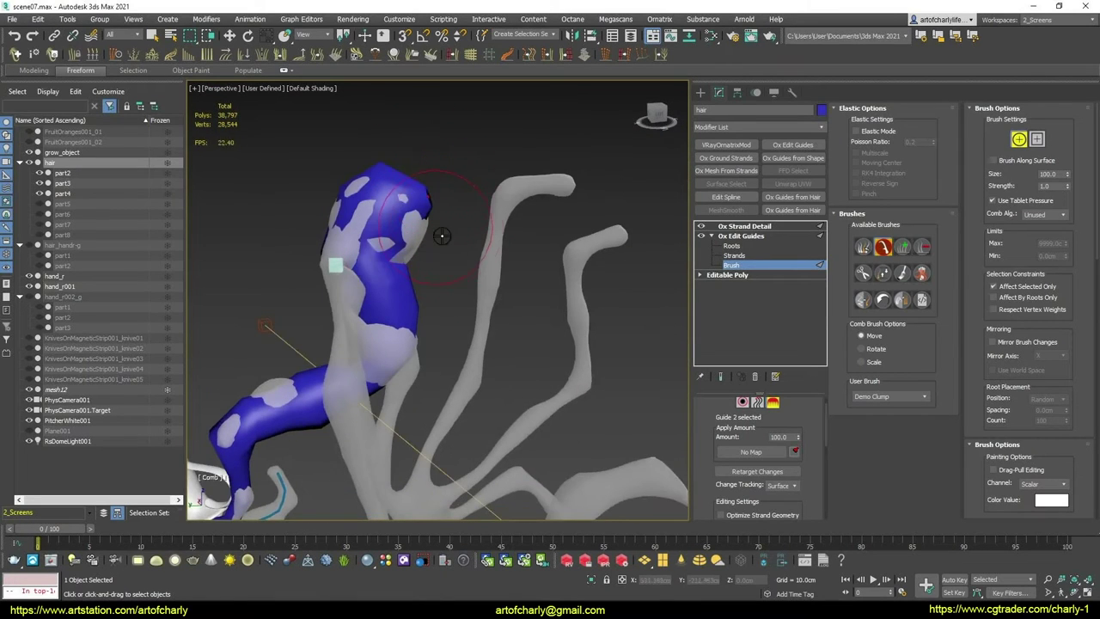
scroll(473, 253, "up", 2)
scroll(467, 249, "up", 2)
scroll(467, 250, "down", 3)
scroll(466, 253, "down", 2)
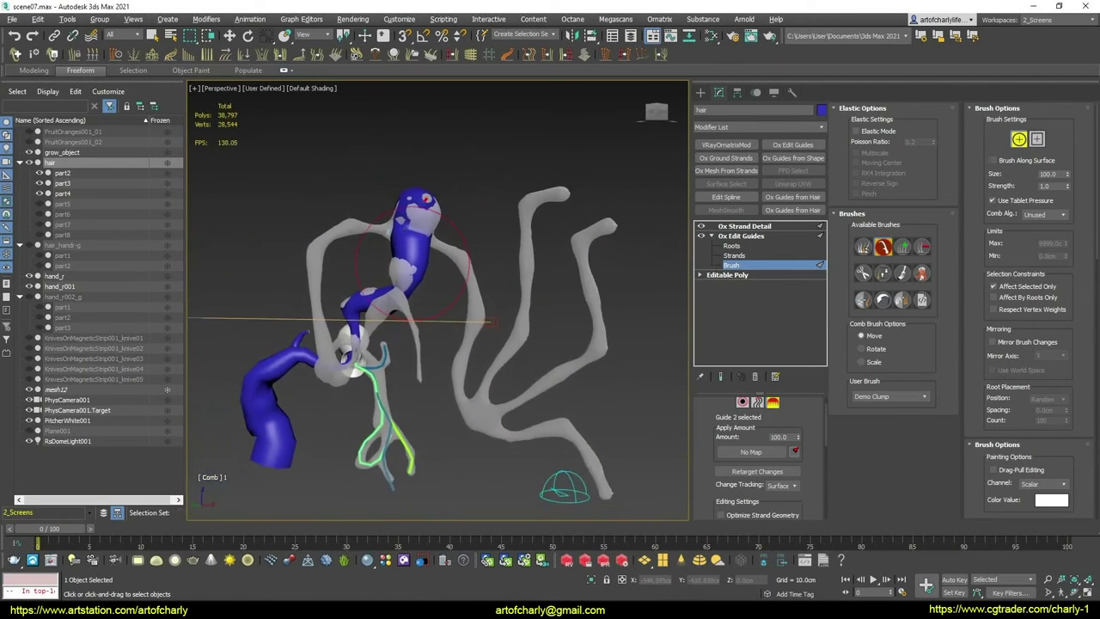
mouse_move(466, 253)
middle_mouse_down("alt")
mouse_move(456, 270)
mouse_move(432, 268)
middle_mouse_up("alt")
scroll(429, 258, "up", 3)
scroll(430, 258, "down", 1)
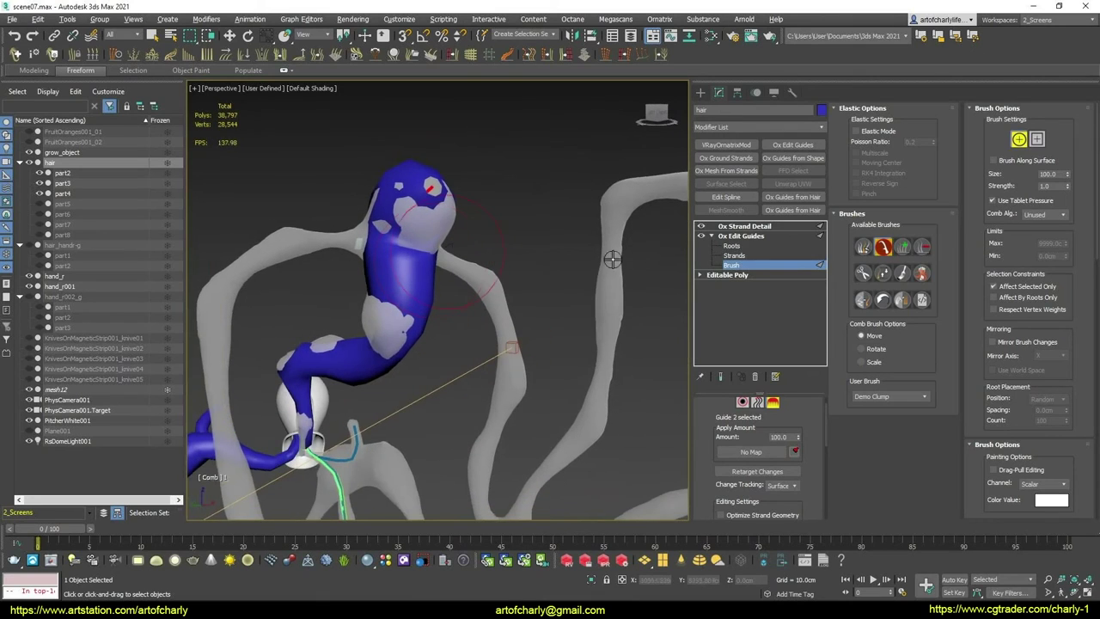
key("w")
left_click(741, 235)
middle_click_drag(447, 300, 327, 300, "alt")
Expand the hair group and select part5 in the Scene Explorer
left_click(68, 203)
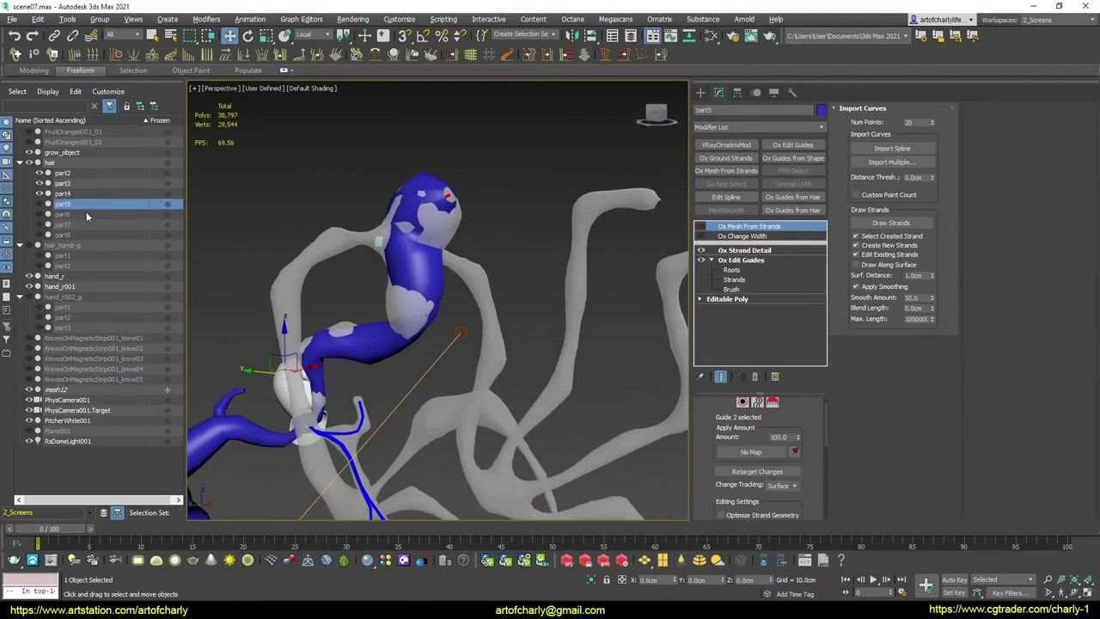
mouse_move(404, 284)
middle_mouse_down("alt")
mouse_move(447, 293)
mouse_move(434, 353)
mouse_move(518, 370)
mouse_move(464, 361)
middle_mouse_up("alt")
left_click(435, 368)
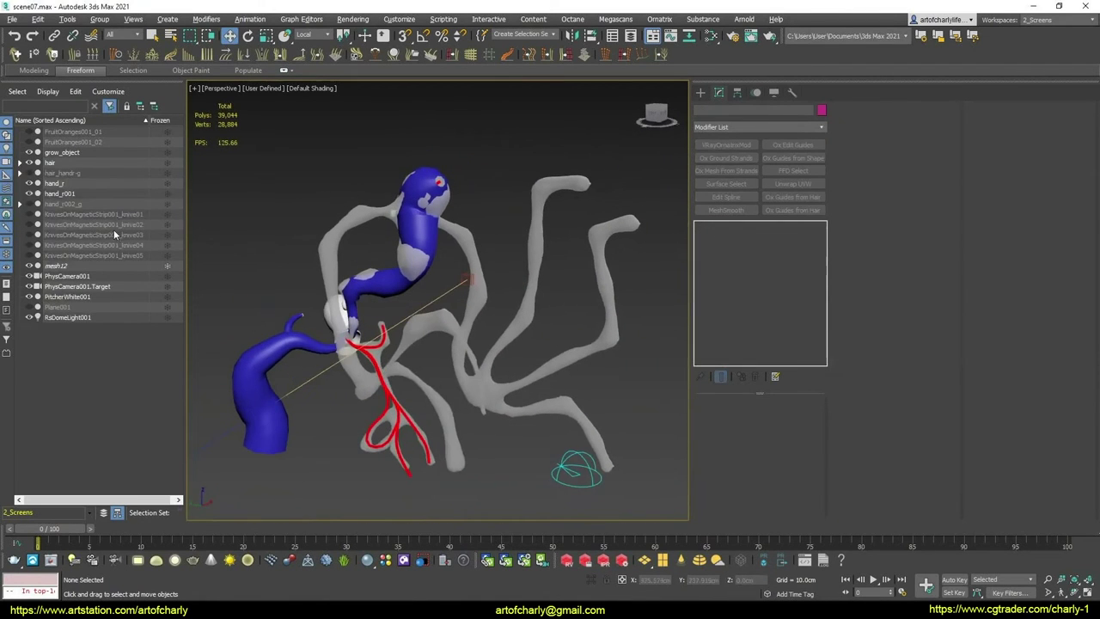
left_click(51, 162)
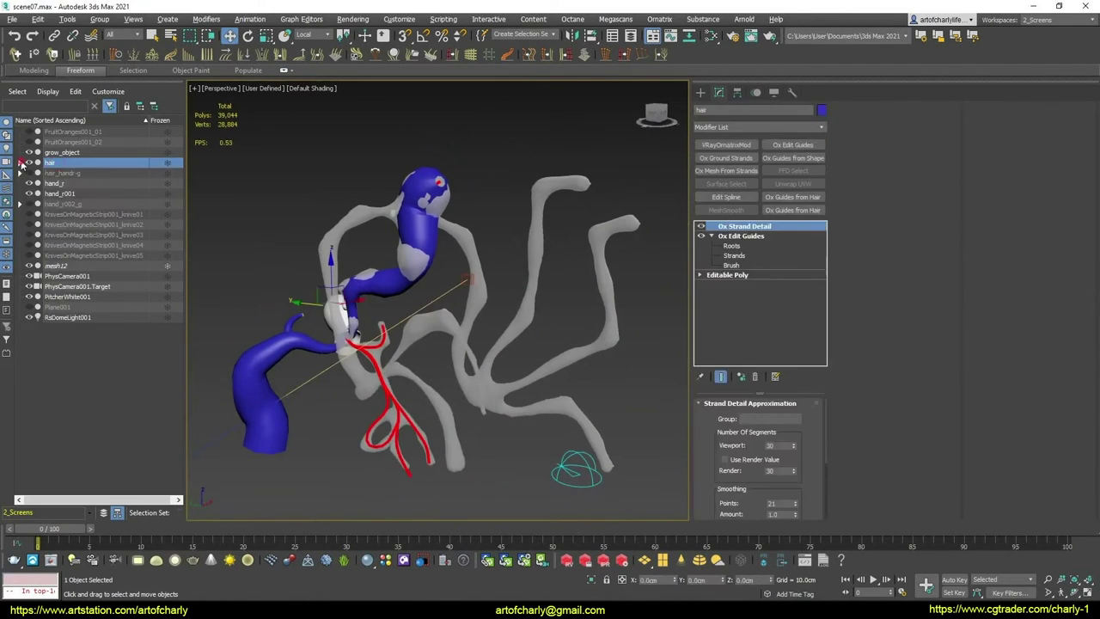
left_click(20, 163)
left_click(69, 203)
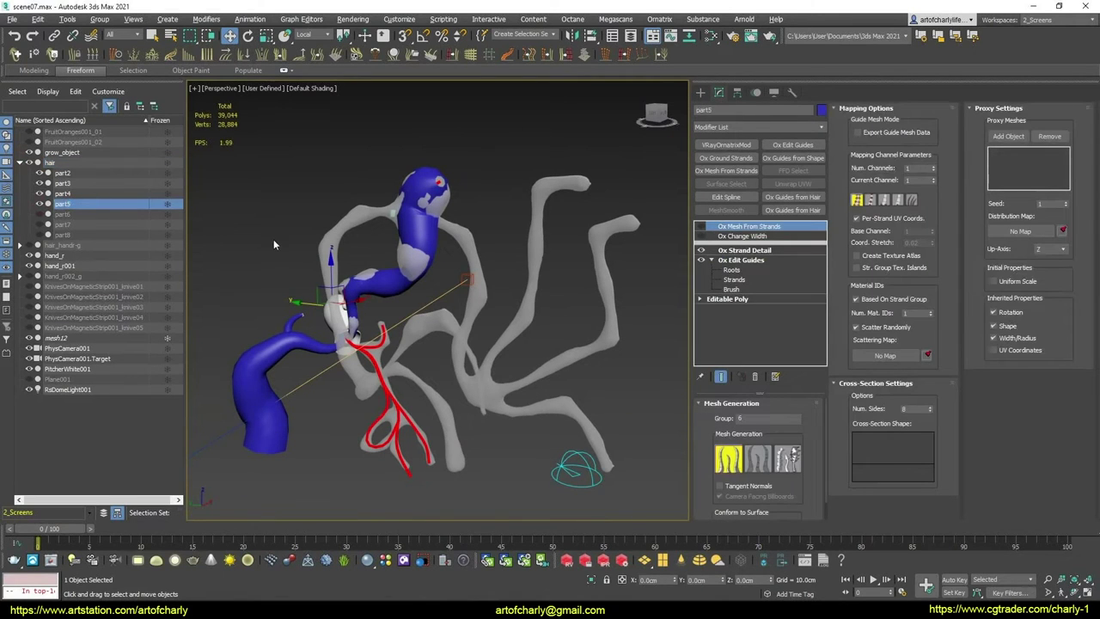
Zoom toward the knife strands and open part5's Ox Change Width Amount curve
scroll(592, 278, "up", 3)
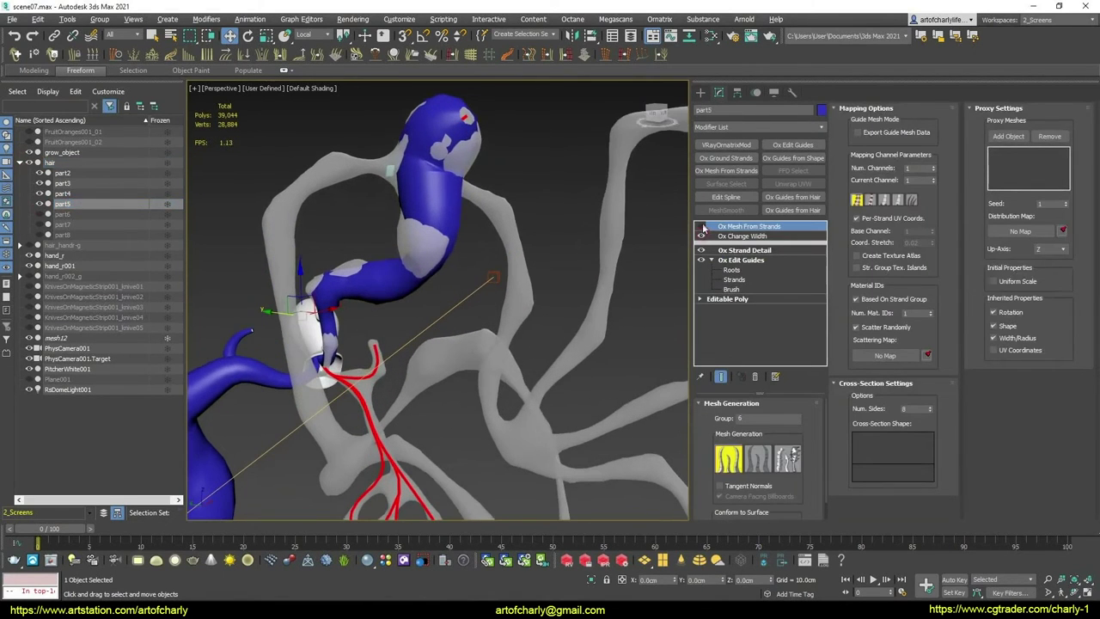
scroll(503, 336, "up", 3)
middle_click_drag(504, 336, 384, 302, "alt")
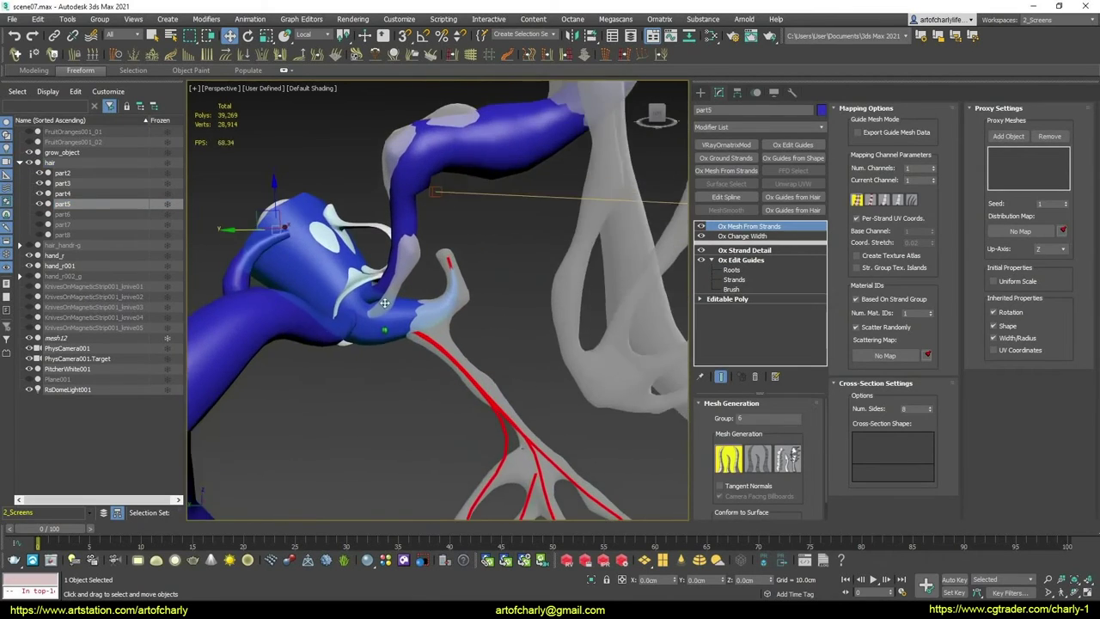
scroll(384, 303, "up", 4)
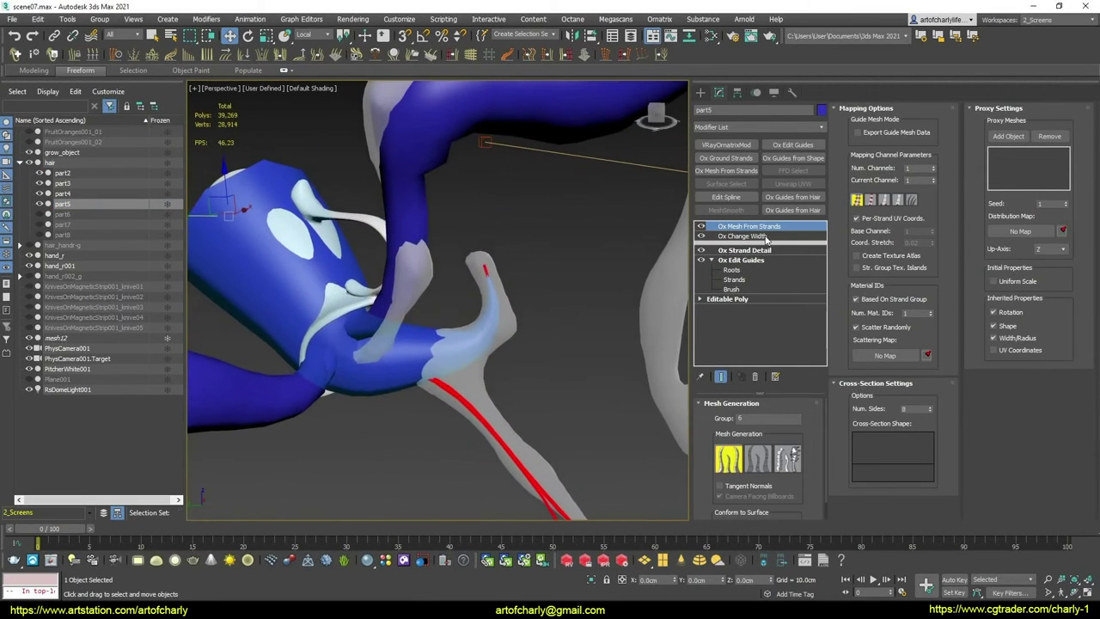
left_click(765, 237)
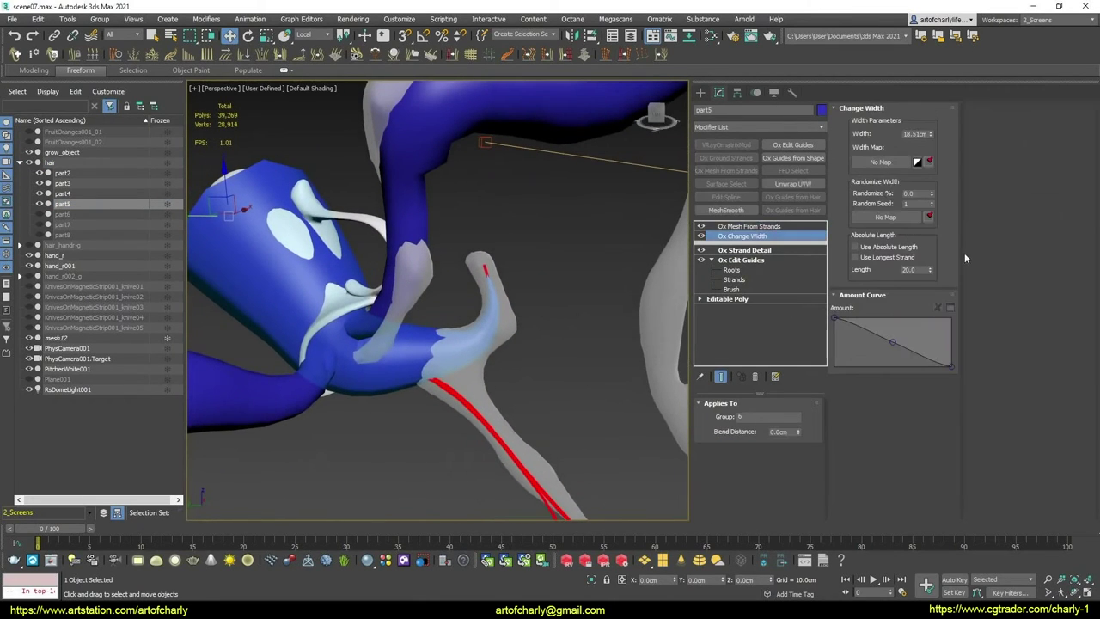
left_click(950, 307)
Drop part5's start key, lower the peak, add a right-slope key, and set the tip to 0.05
left_click_drag(572, 229, 676, 132)
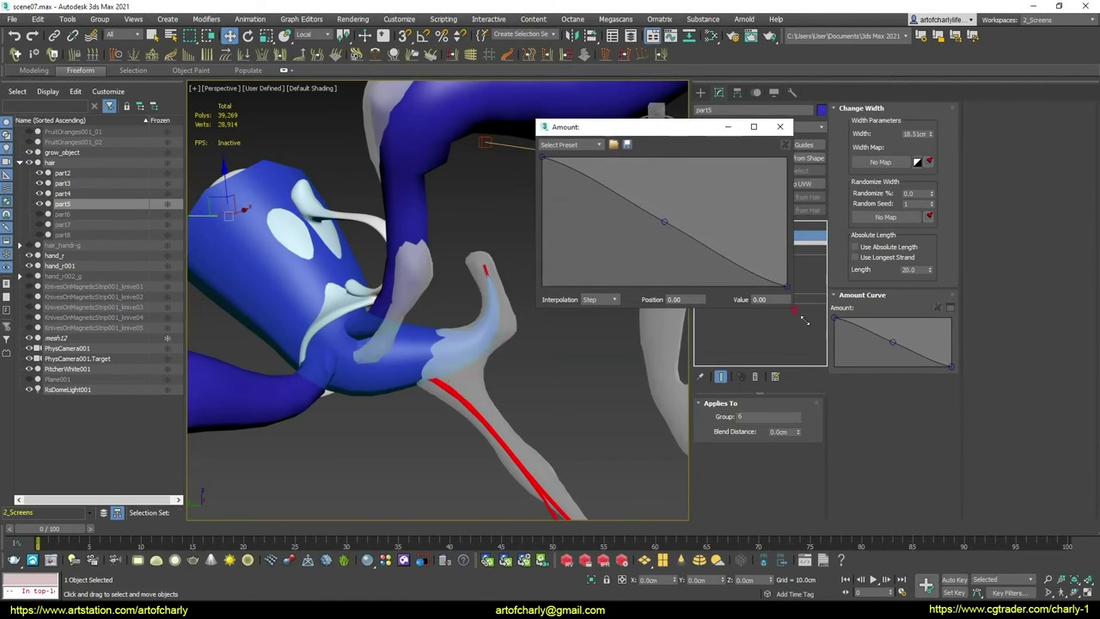
left_click_drag(803, 320, 1022, 458)
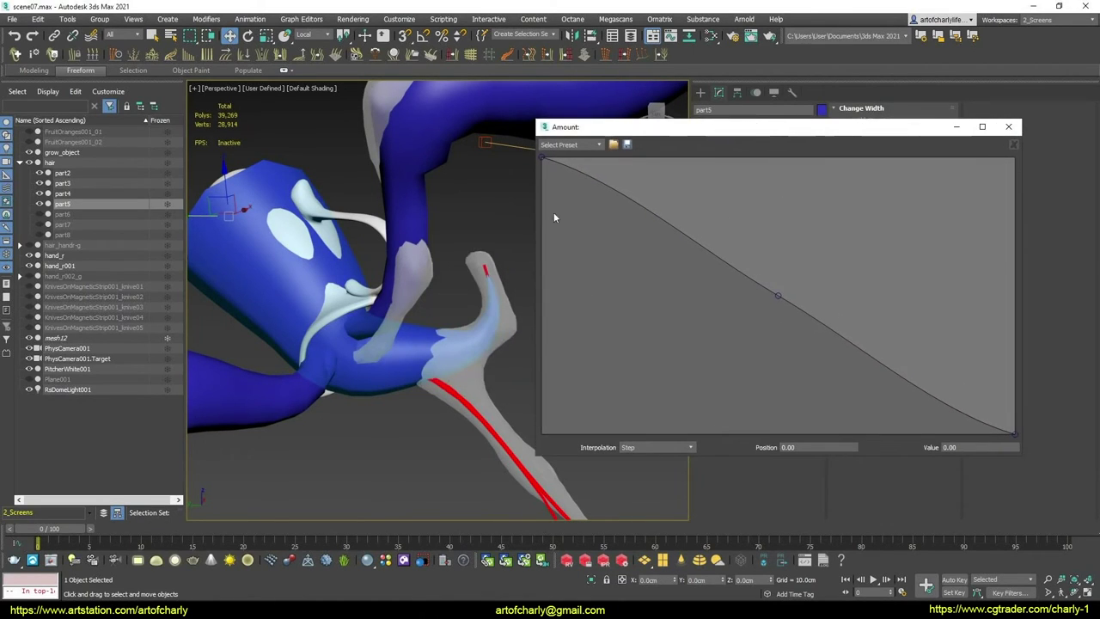
mouse_move(541, 160)
left_mouse_down()
mouse_move(526, 218)
mouse_move(530, 441)
mouse_move(559, 399)
left_mouse_up()
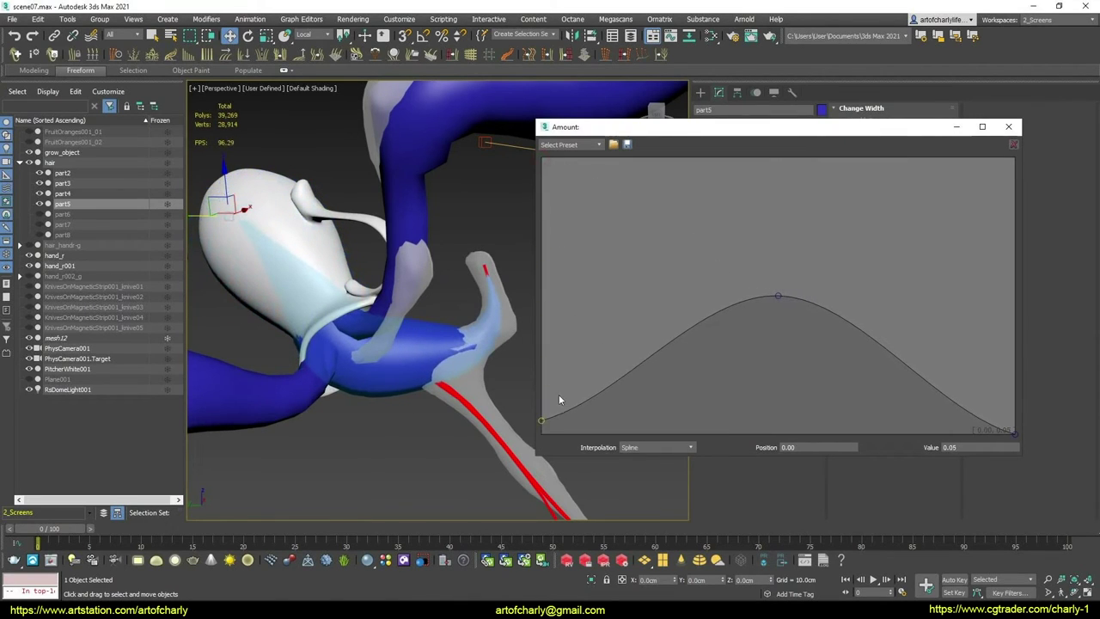
left_click_drag(625, 382, 656, 413)
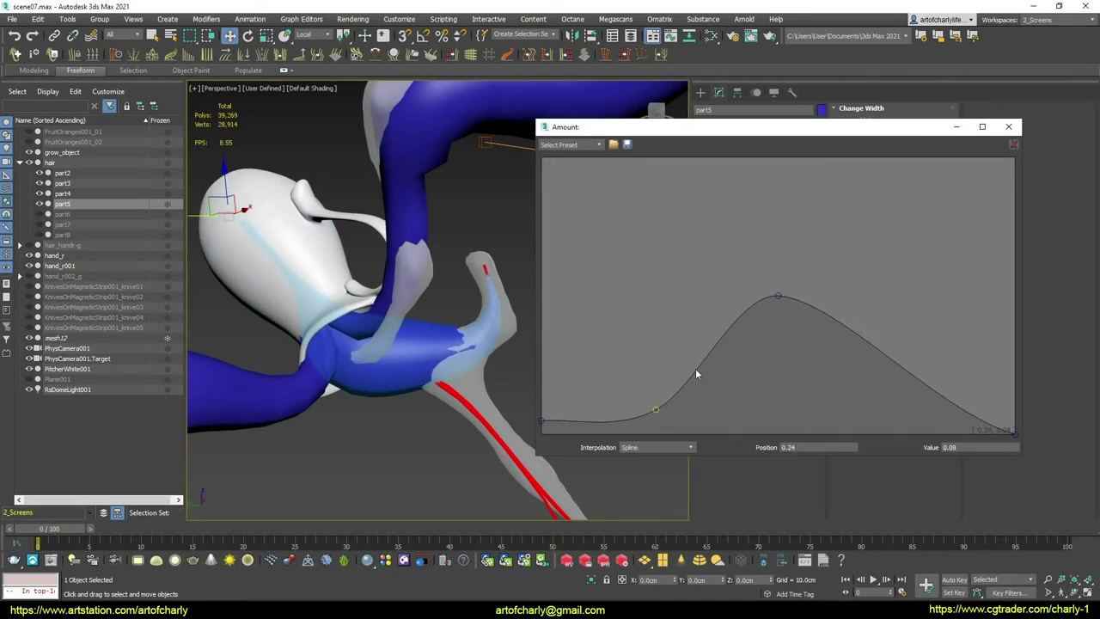
mouse_move(716, 357)
left_mouse_down()
mouse_move(748, 393)
mouse_move(744, 385)
left_mouse_up()
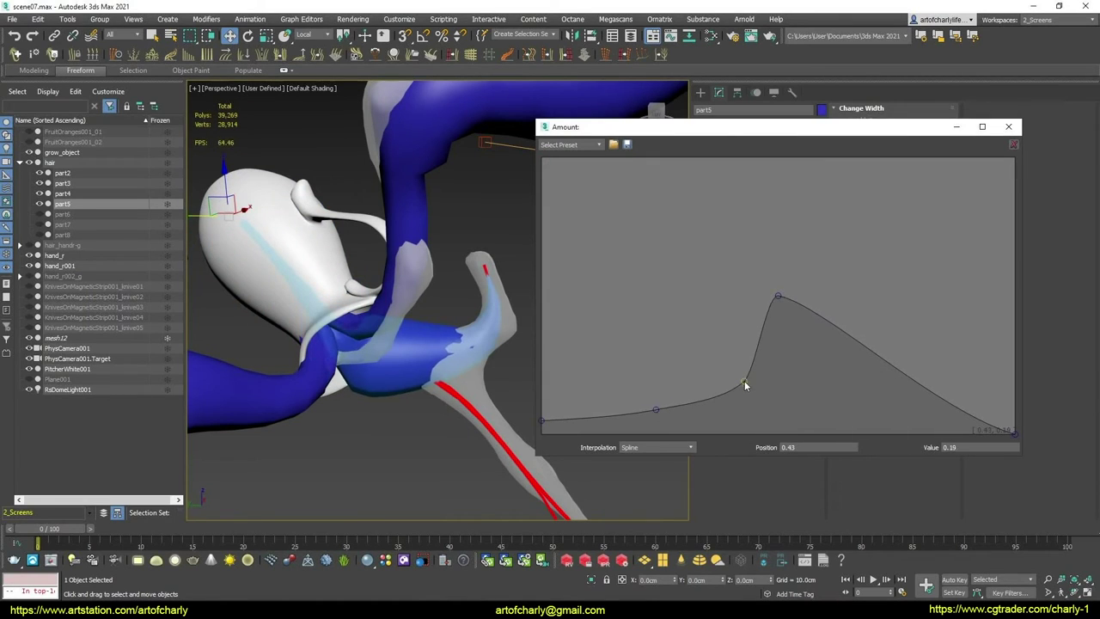
left_click_drag(779, 296, 821, 377)
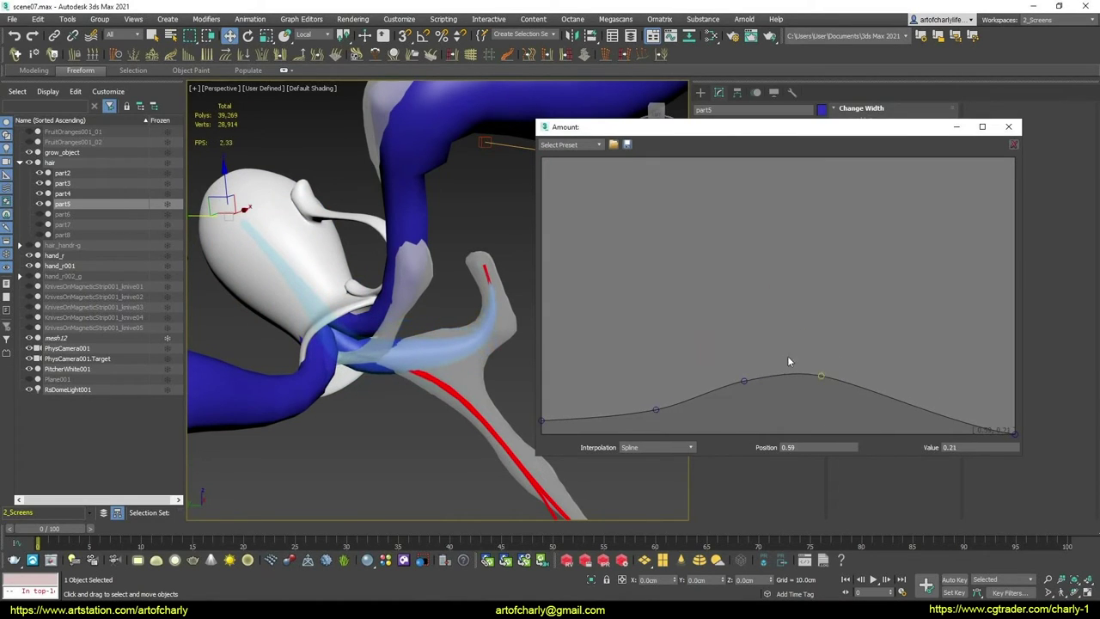
mouse_move(939, 421)
left_mouse_down()
mouse_move(950, 369)
mouse_move(951, 381)
left_mouse_up()
mouse_move(1020, 436)
left_mouse_down()
mouse_move(1022, 407)
mouse_move(1024, 419)
left_mouse_up()
middle_click_drag(512, 374, 414, 328, "alt")
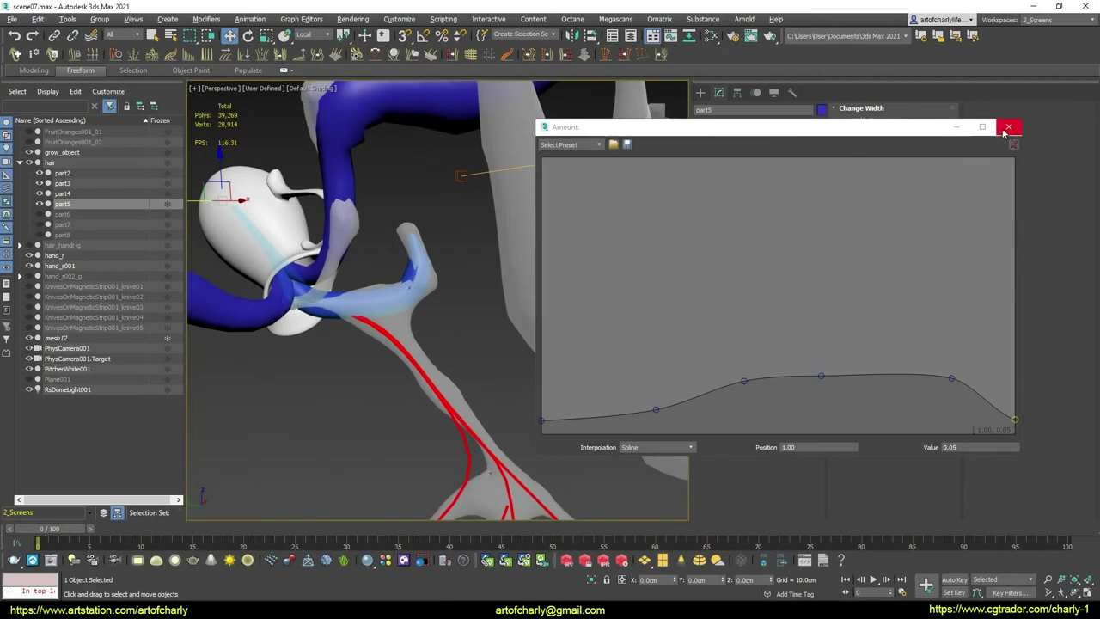
left_click(1007, 126)
Select part6, enable Ox Change Width, and open its enlarged Amount curve editor
left_click(65, 214)
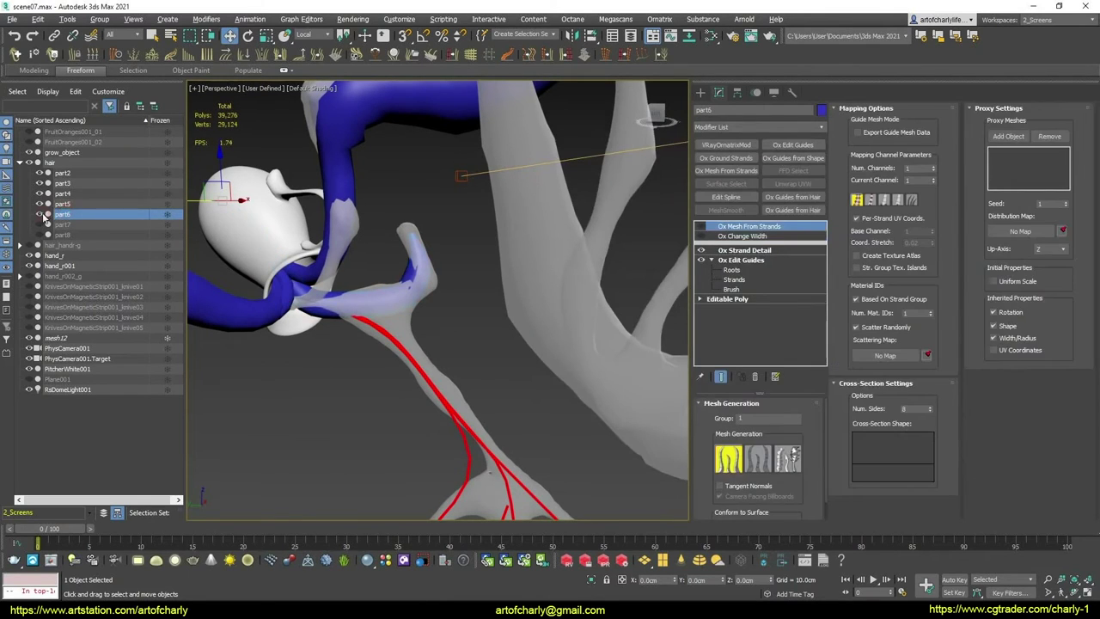
left_click(700, 236)
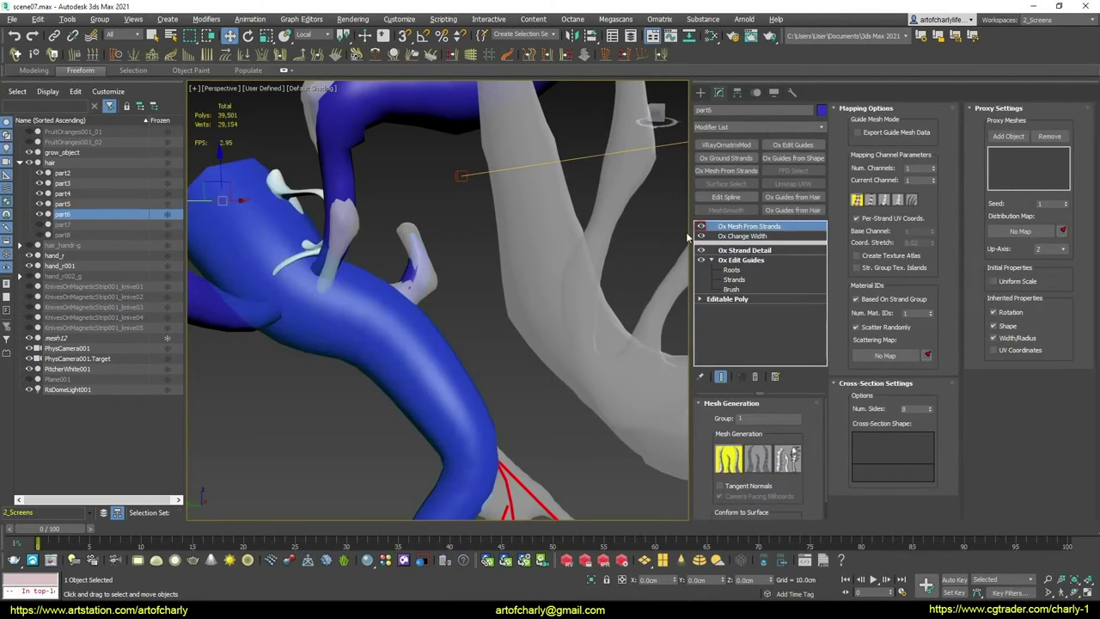
left_click(753, 237)
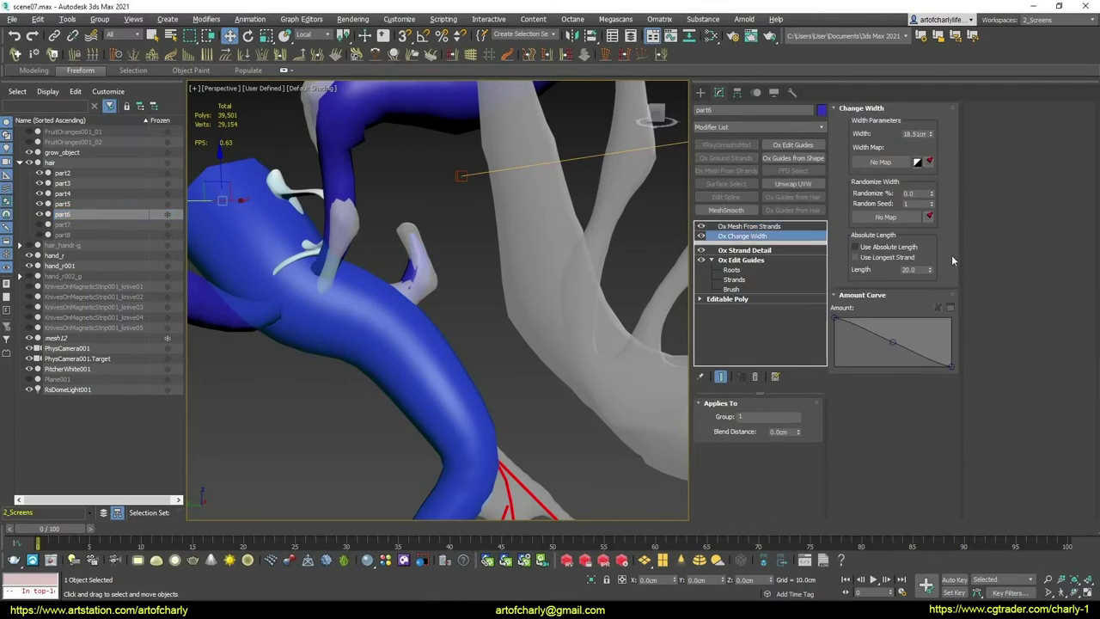
left_click(951, 307)
left_click_drag(564, 216, 716, 135)
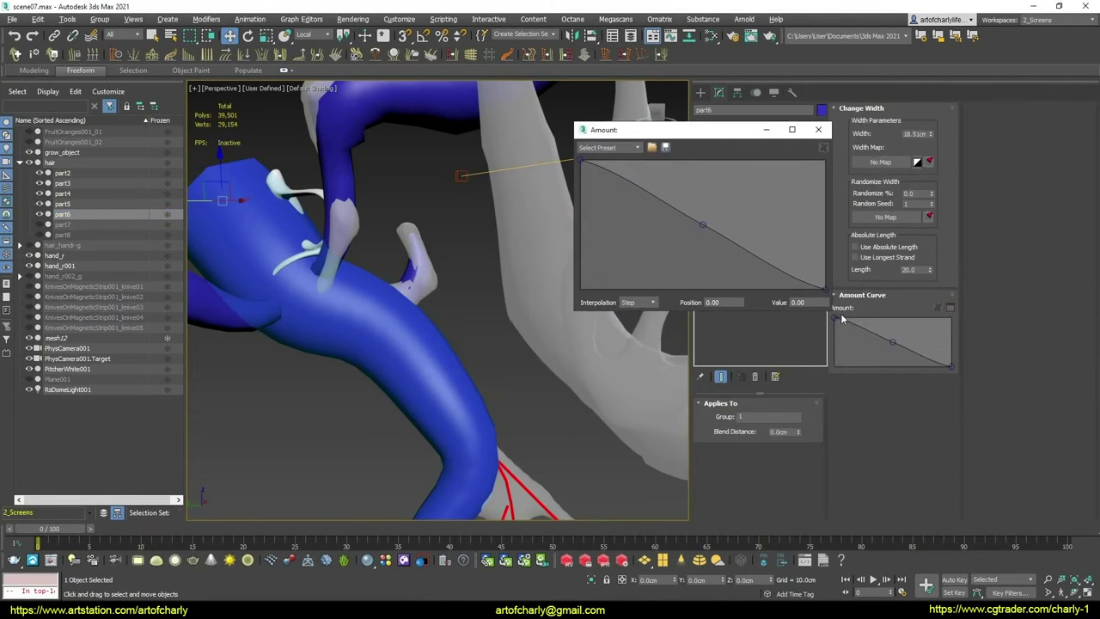
left_click_drag(832, 315, 1056, 468)
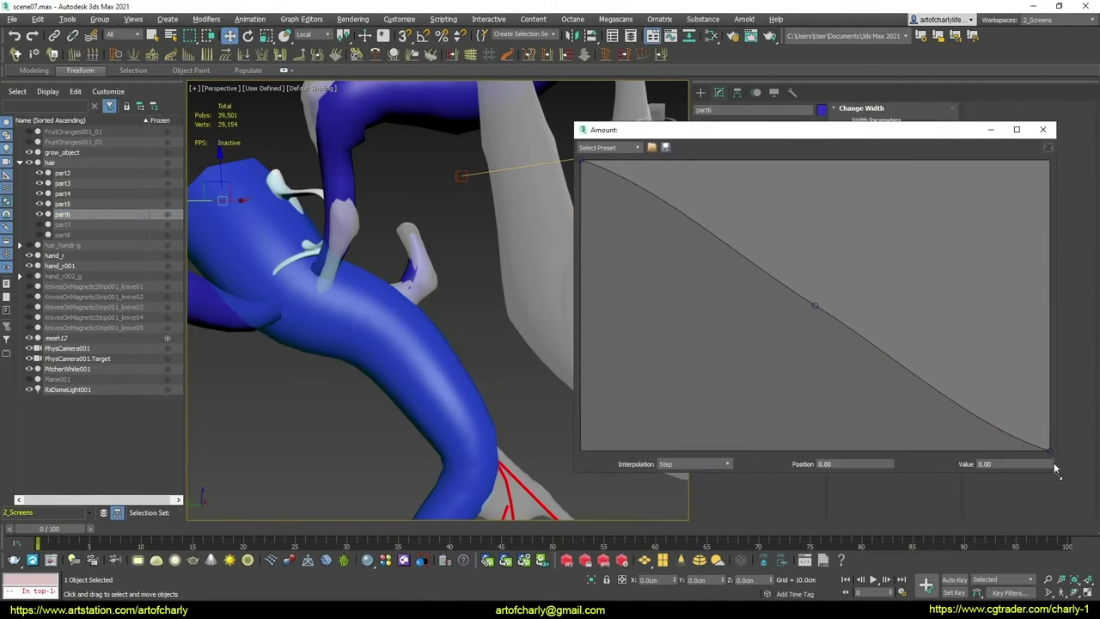
Shape part6's width curve: start at 0.03, lower peak near 0.73, end at 0.02
left_click_drag(584, 171, 574, 446)
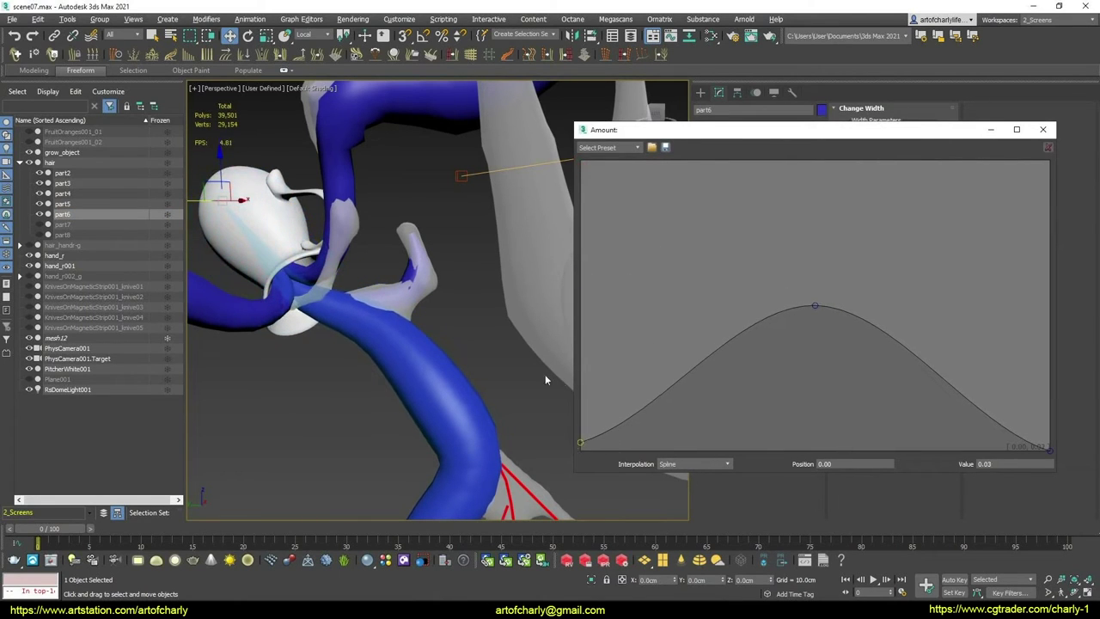
mouse_move(544, 373)
middle_mouse_down("alt")
mouse_move(516, 378)
mouse_move(550, 361)
middle_mouse_up("alt")
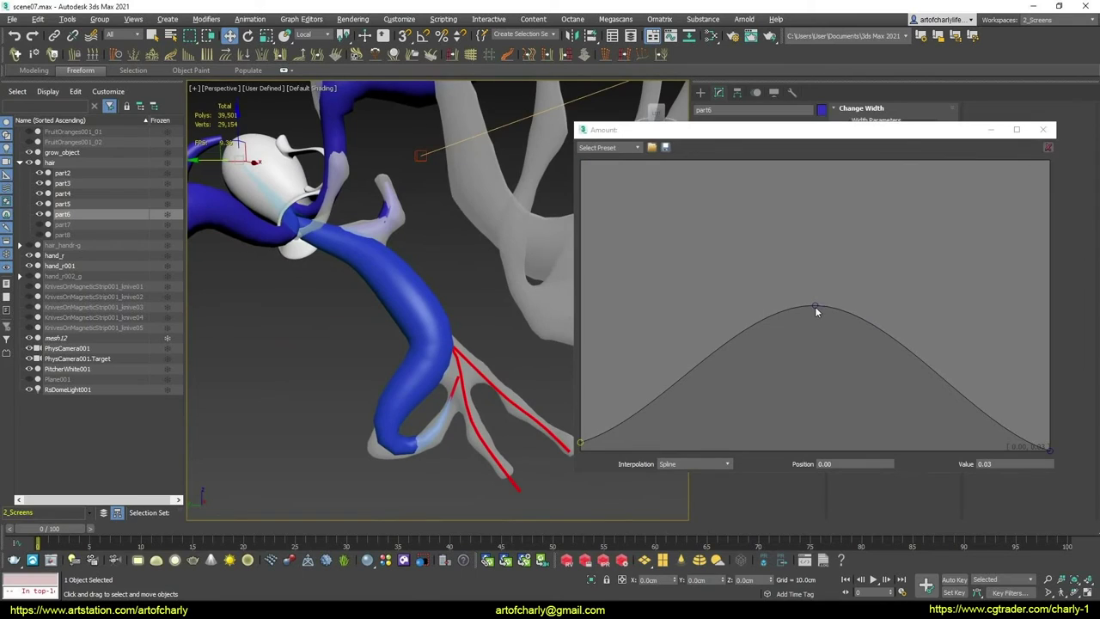
left_click(815, 307)
left_click_drag(817, 309, 836, 390)
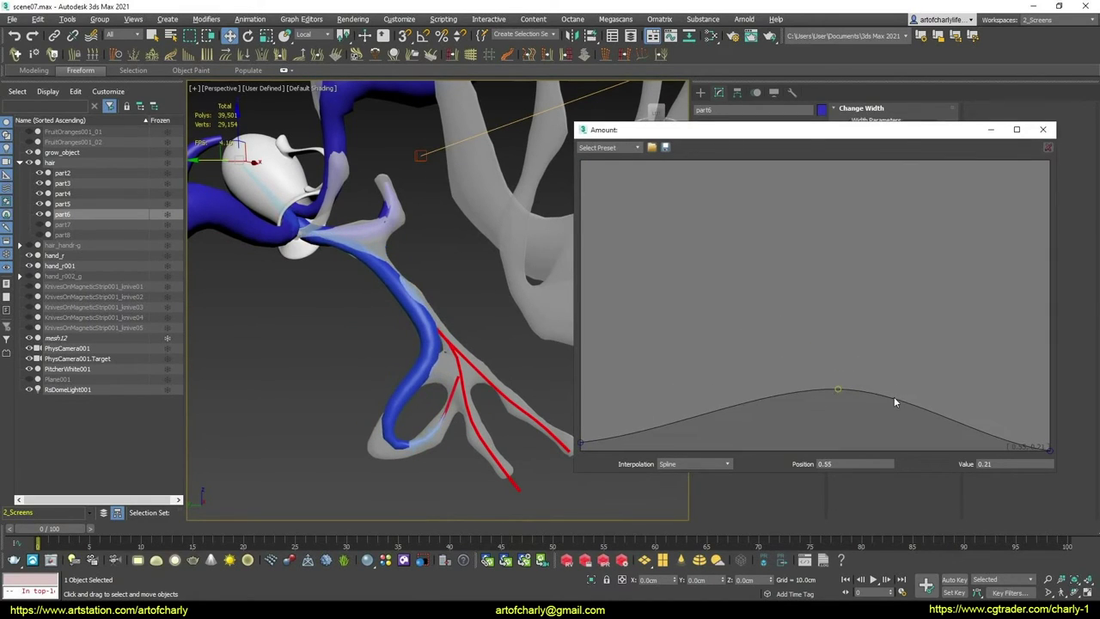
mouse_move(893, 396)
left_mouse_down()
mouse_move(902, 410)
mouse_move(923, 378)
left_mouse_up()
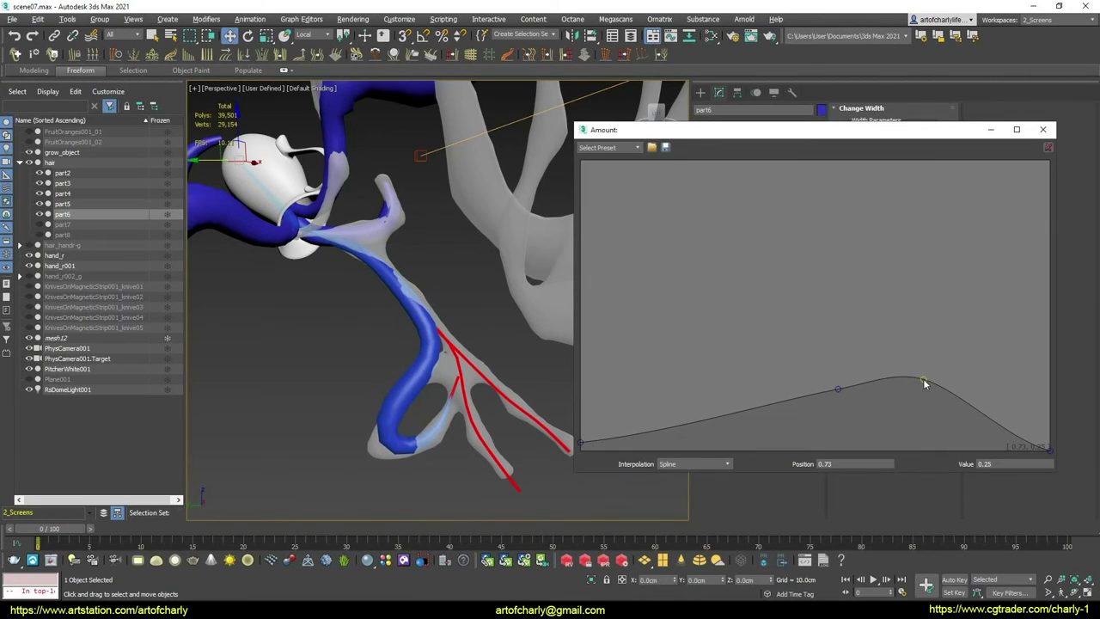
mouse_move(1010, 432)
left_mouse_down()
mouse_move(1018, 392)
mouse_move(1017, 415)
left_mouse_up()
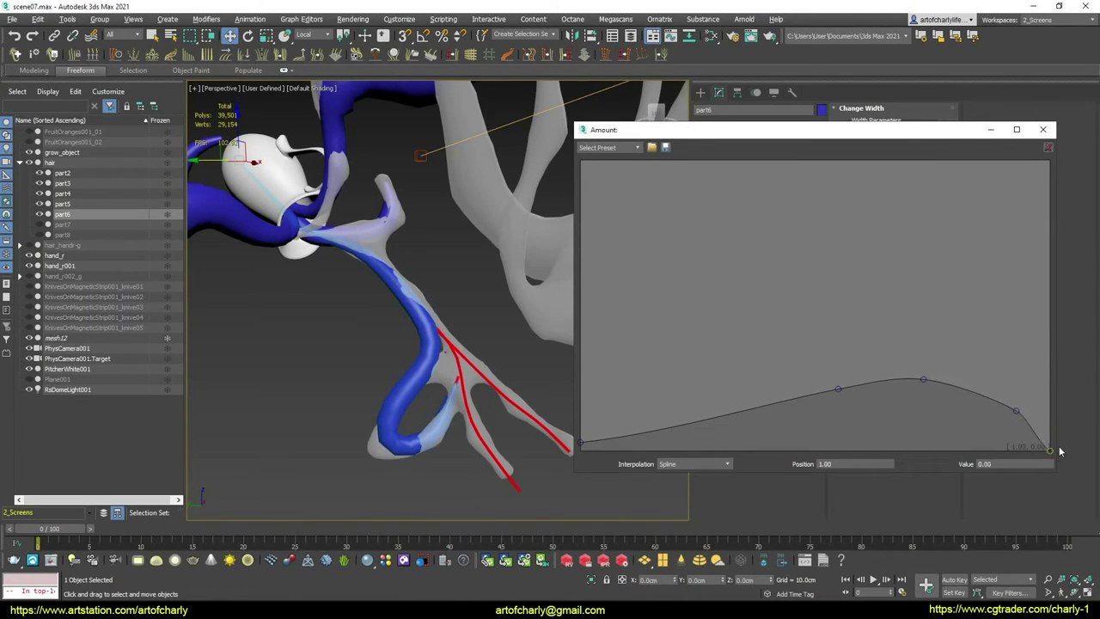
left_click_drag(1049, 448, 1049, 446)
middle_click_drag(336, 341, 360, 356, "alt")
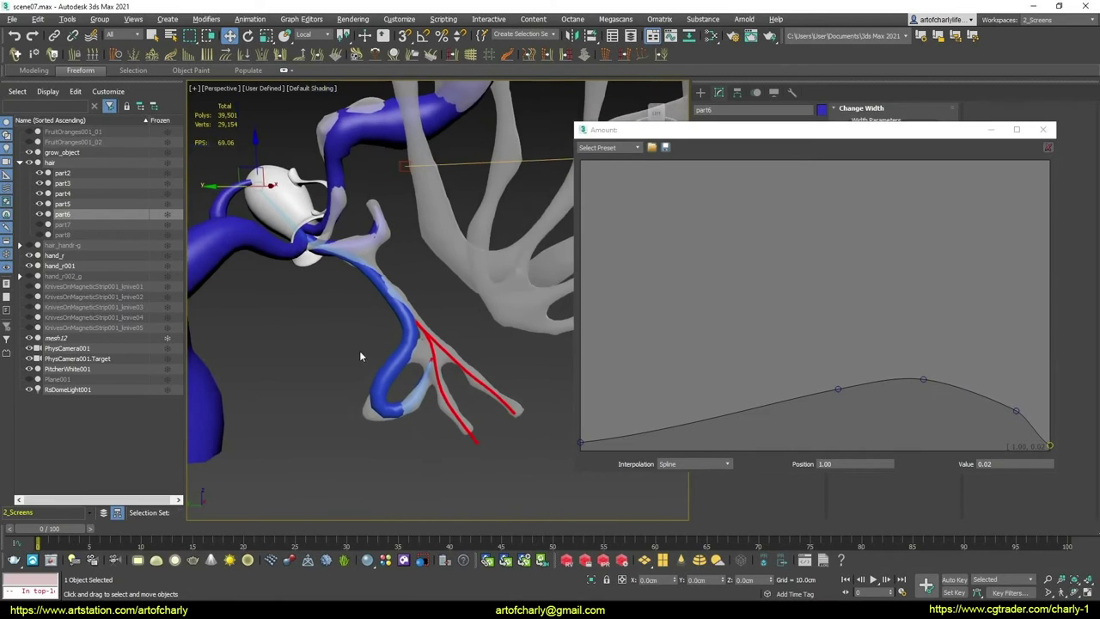
left_click(1043, 130)
Select part7, enable its Ox Change Width, and open the Amount curve
left_click(69, 225)
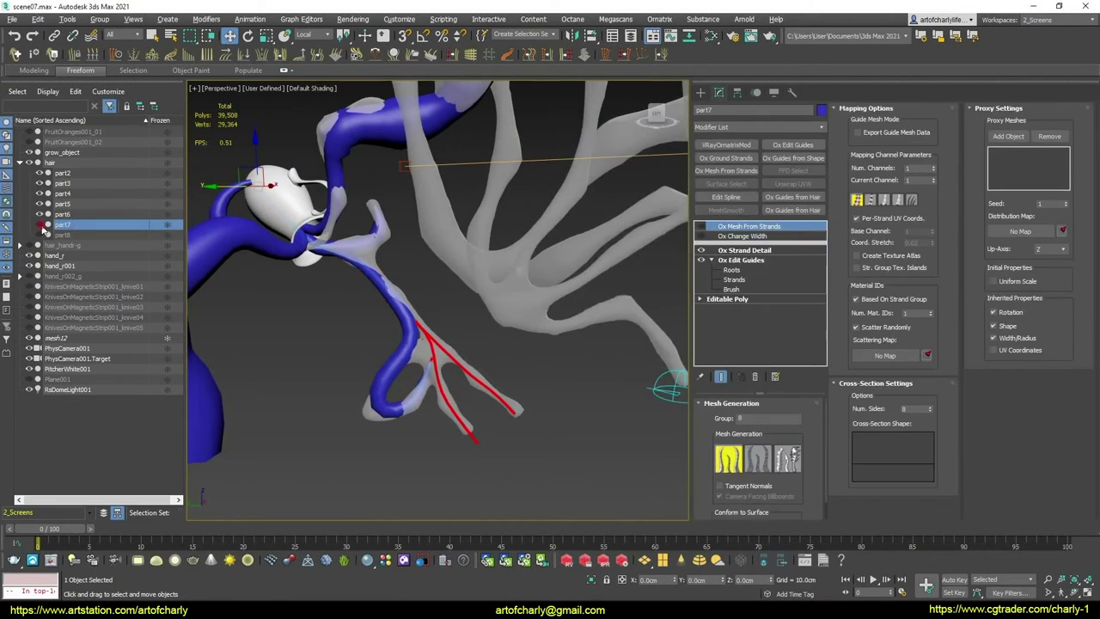
left_click(702, 235)
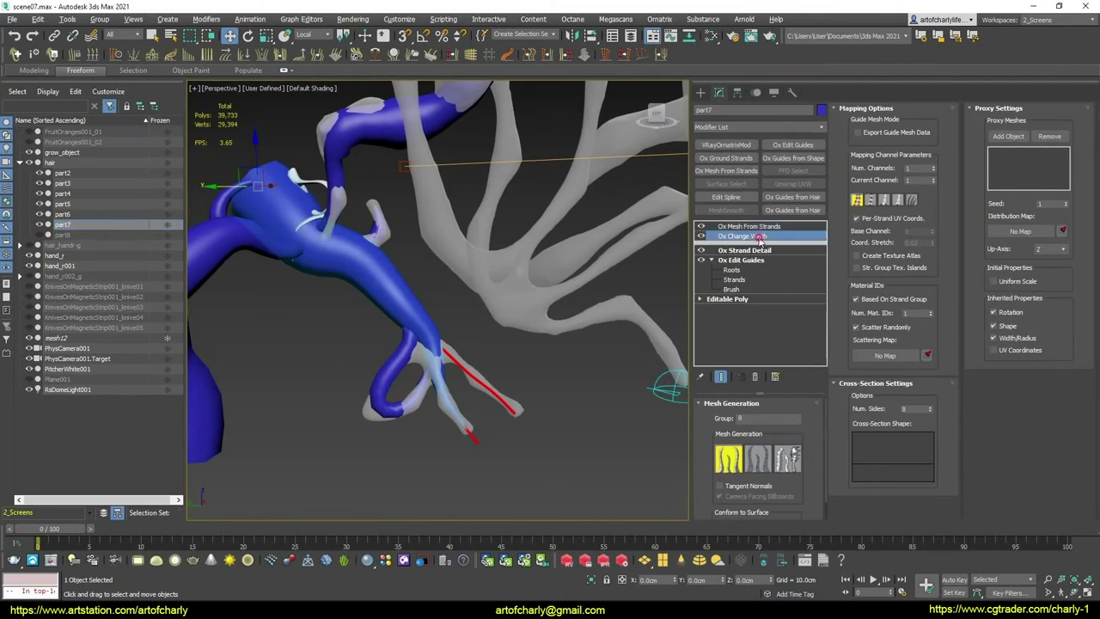
left_click(748, 237)
left_click(949, 309)
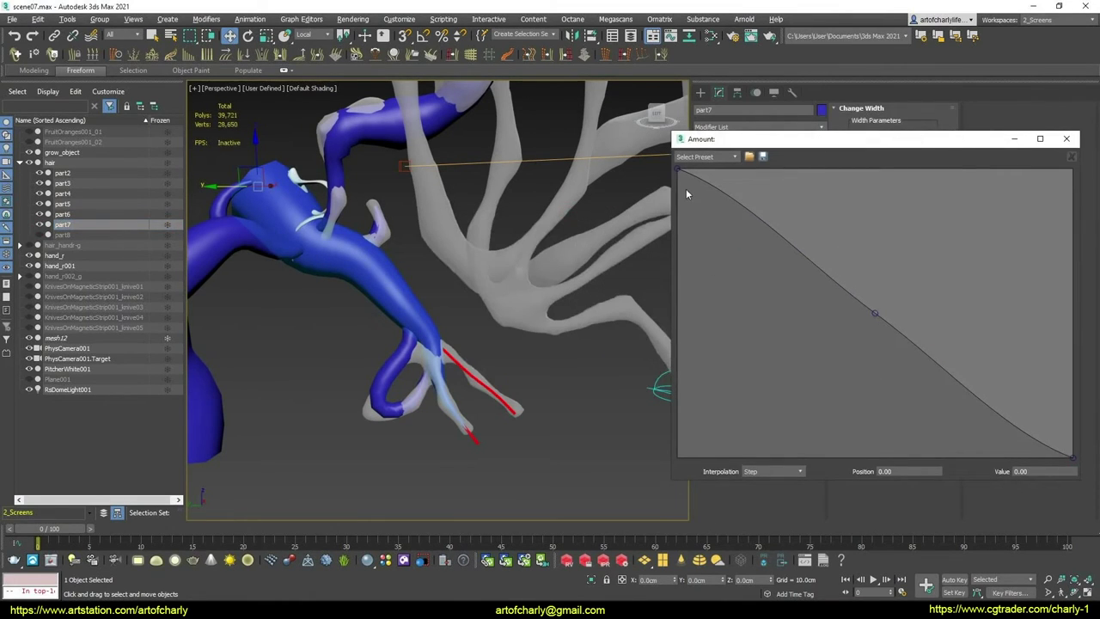
Drop part7's first key, lower the plateau to about 0.26, end at 0.03, then select part8
left_click_drag(678, 173, 655, 454)
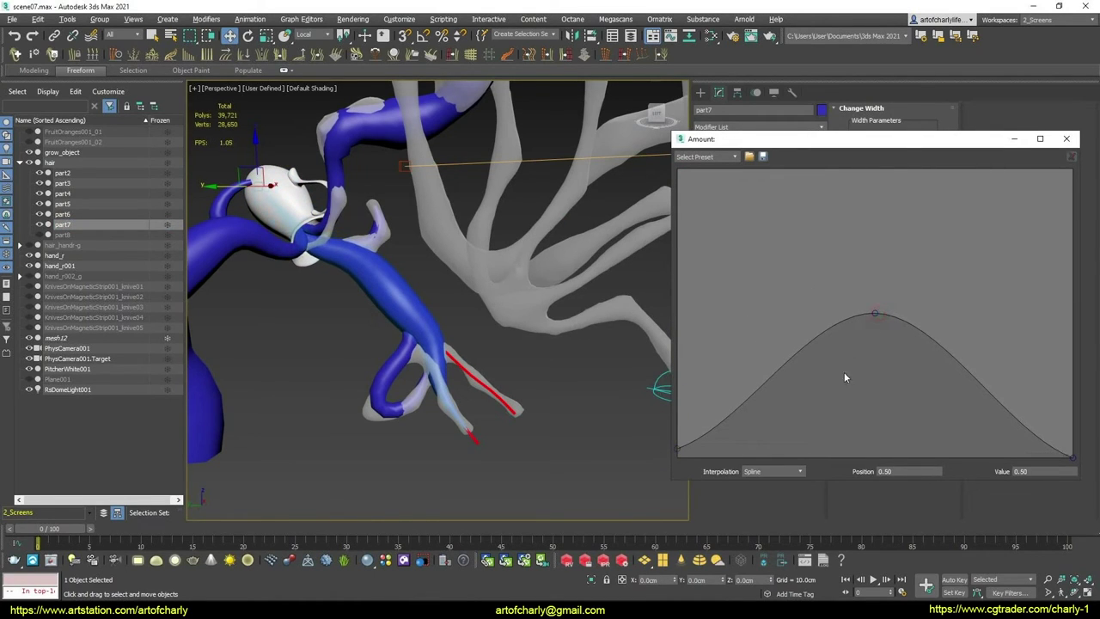
mouse_move(873, 315)
left_mouse_down()
mouse_move(828, 402)
mouse_move(829, 378)
mouse_move(830, 394)
mouse_move(914, 368)
mouse_move(917, 385)
left_mouse_up()
left_click_drag(1004, 424, 1014, 389)
left_click_drag(1071, 459, 1071, 450)
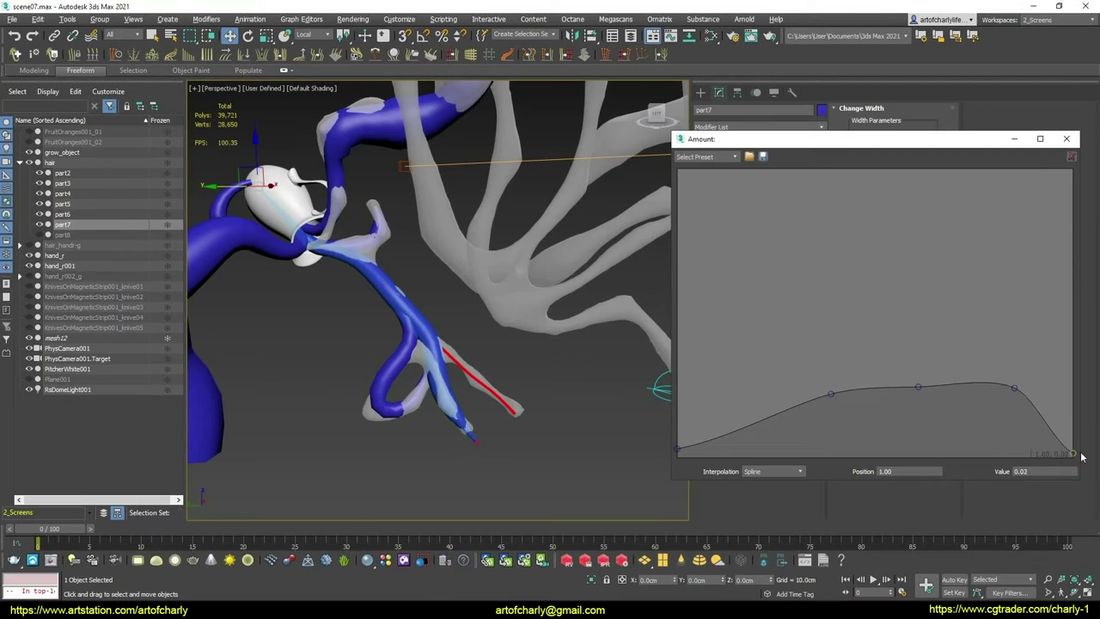
middle_click_drag(516, 326, 455, 322, "alt")
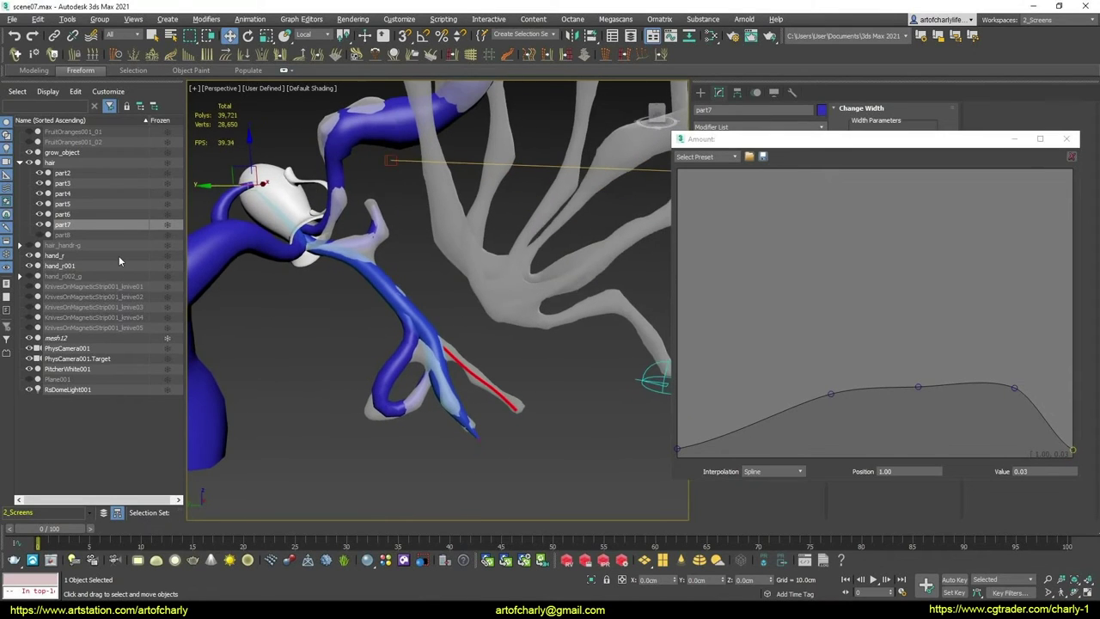
left_click(51, 235)
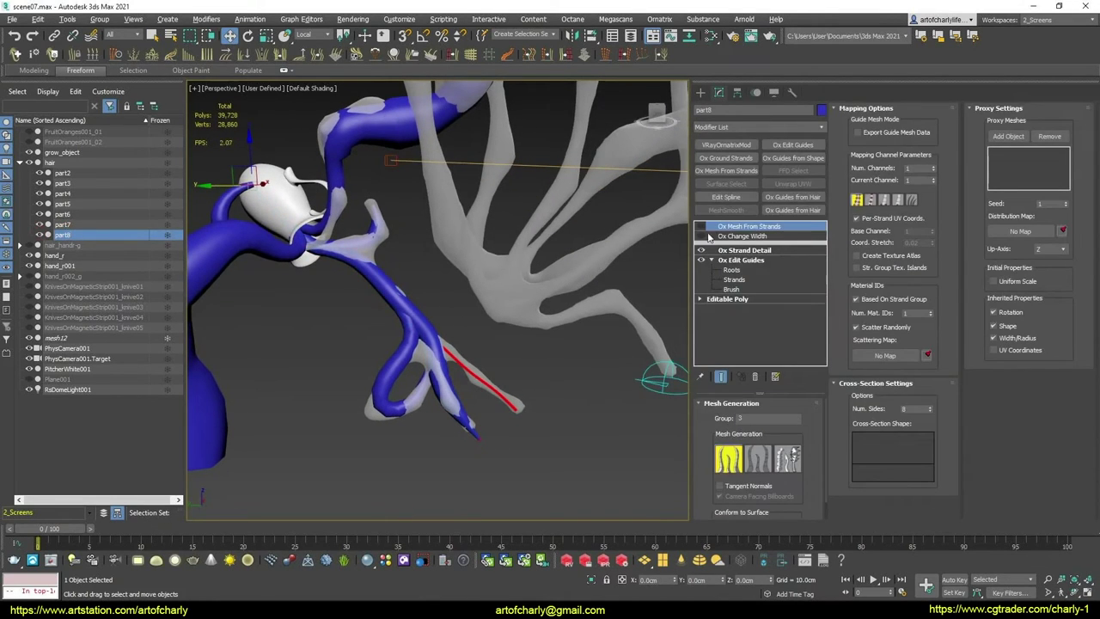
Reshape part8's width curve to climb to a peak near the tip, then taper sharply
left_click(741, 236)
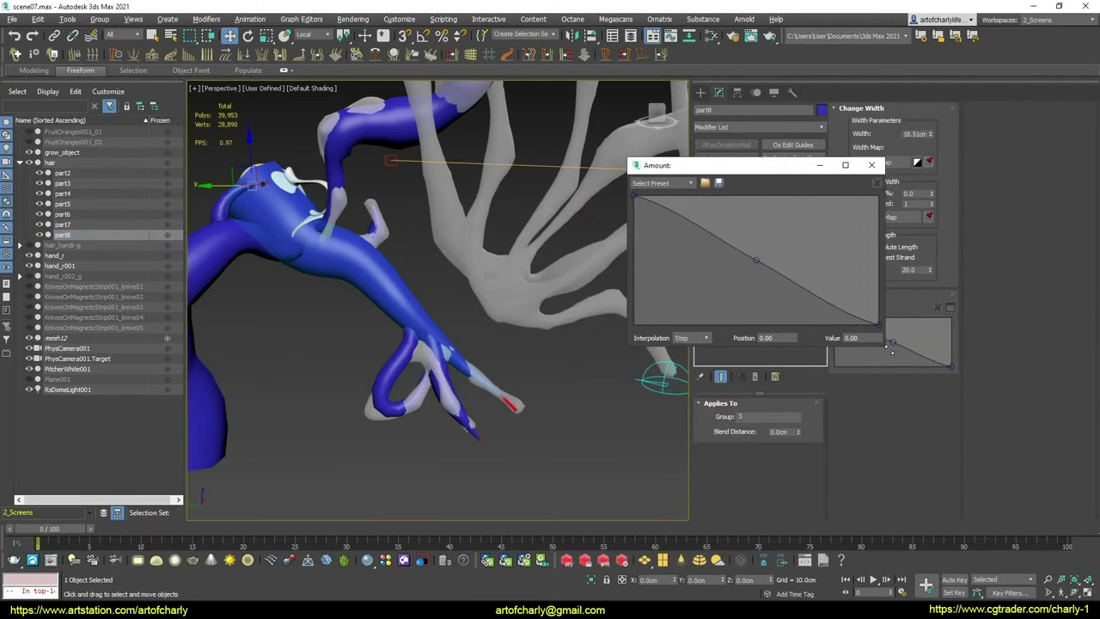
left_click_drag(890, 348, 1075, 525)
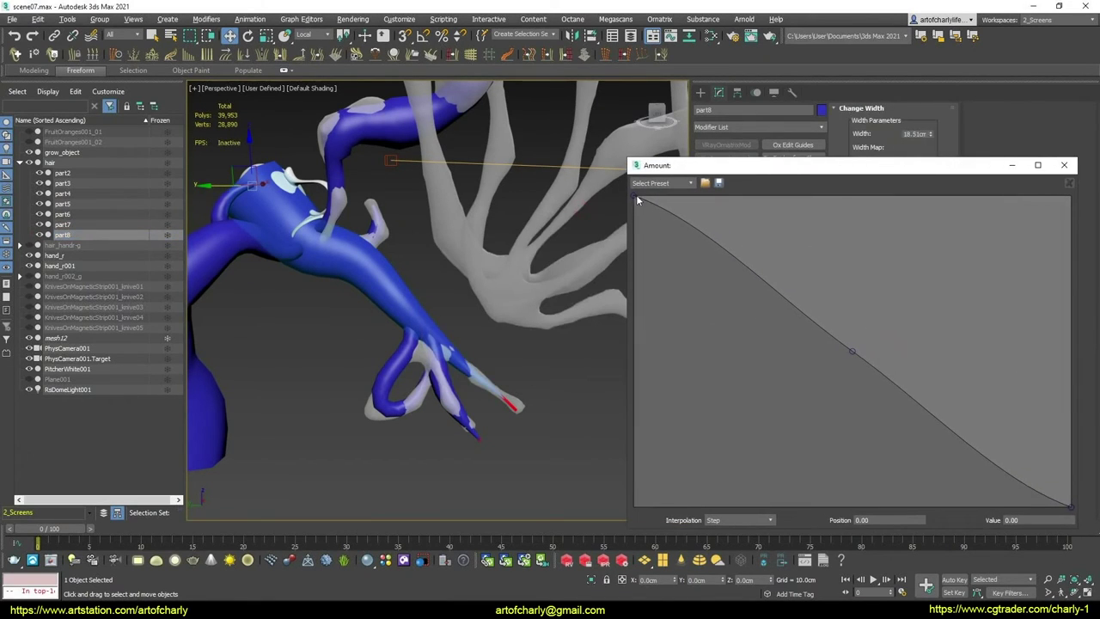
left_click_drag(638, 201, 621, 503)
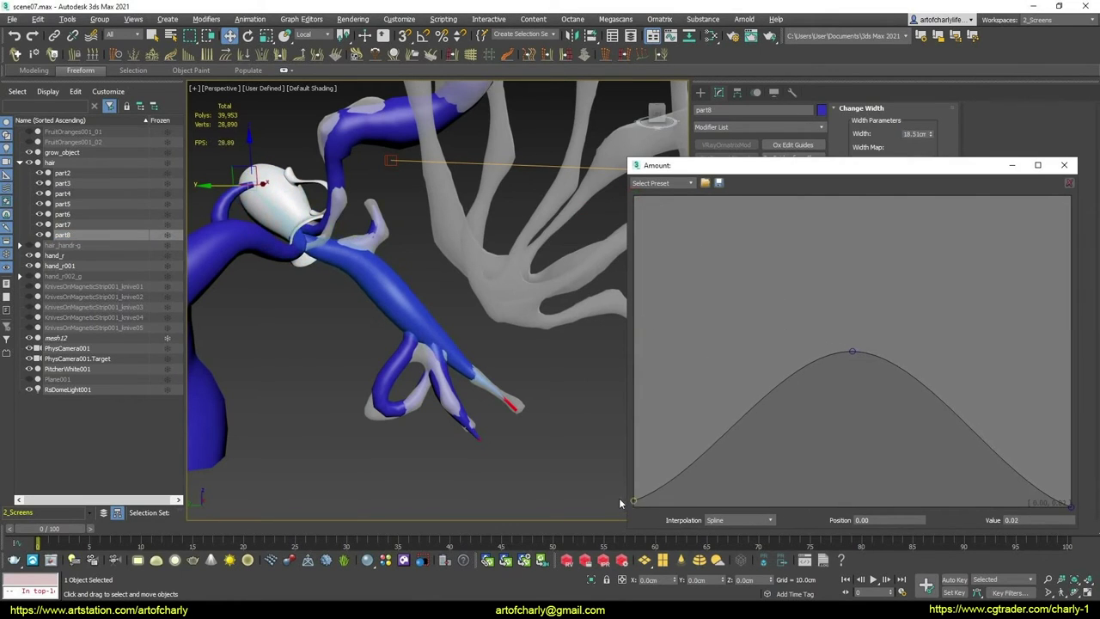
left_click_drag(744, 426, 756, 456)
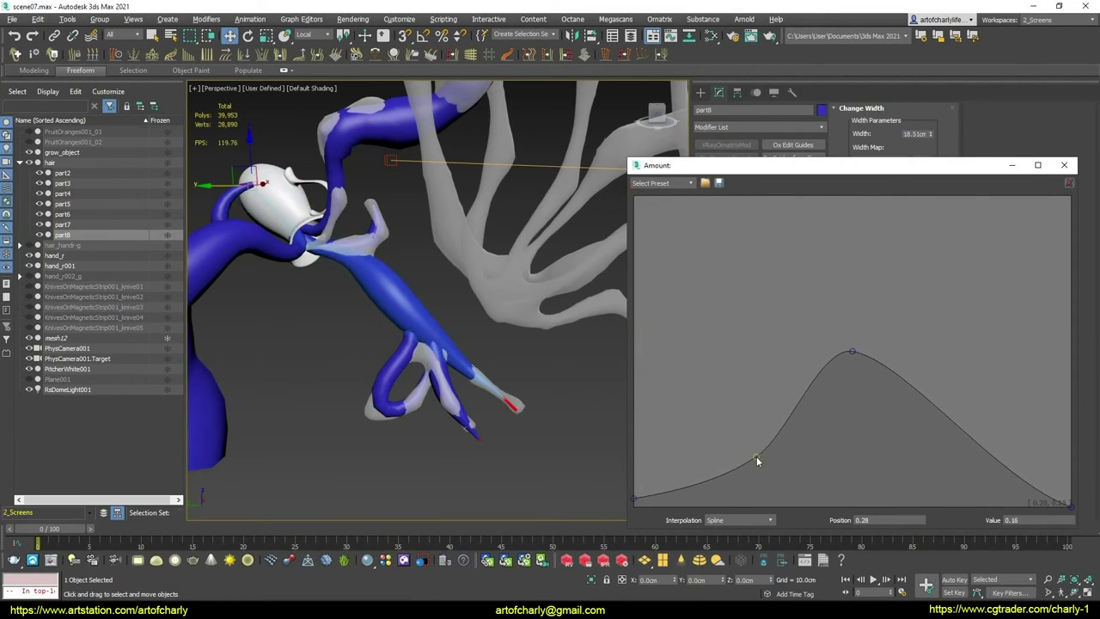
left_click_drag(852, 353, 876, 414)
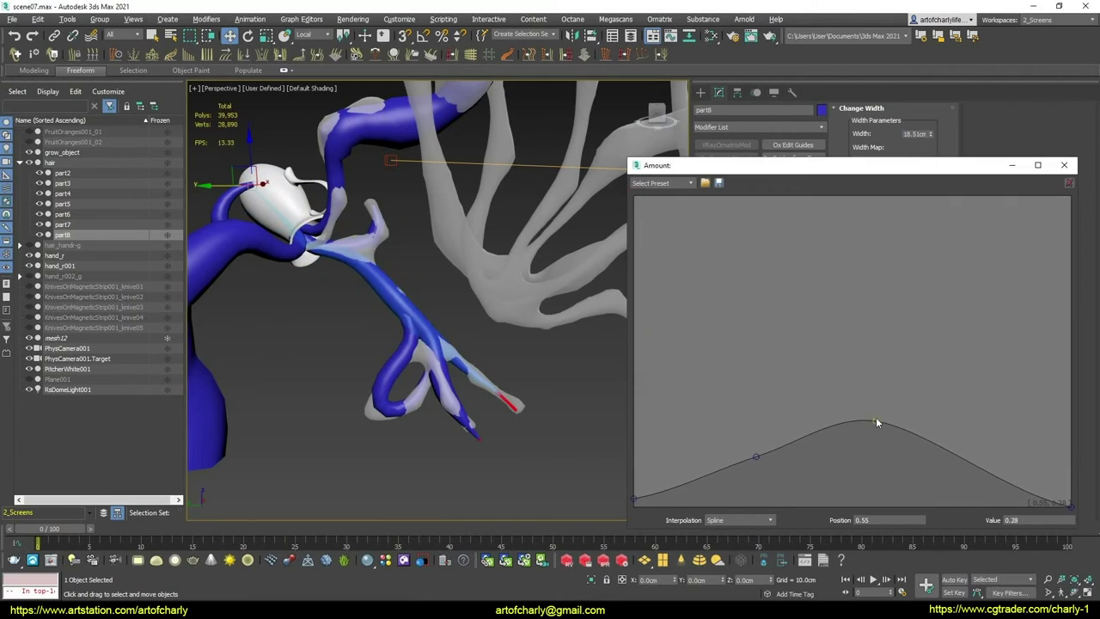
left_click_drag(985, 460, 994, 439)
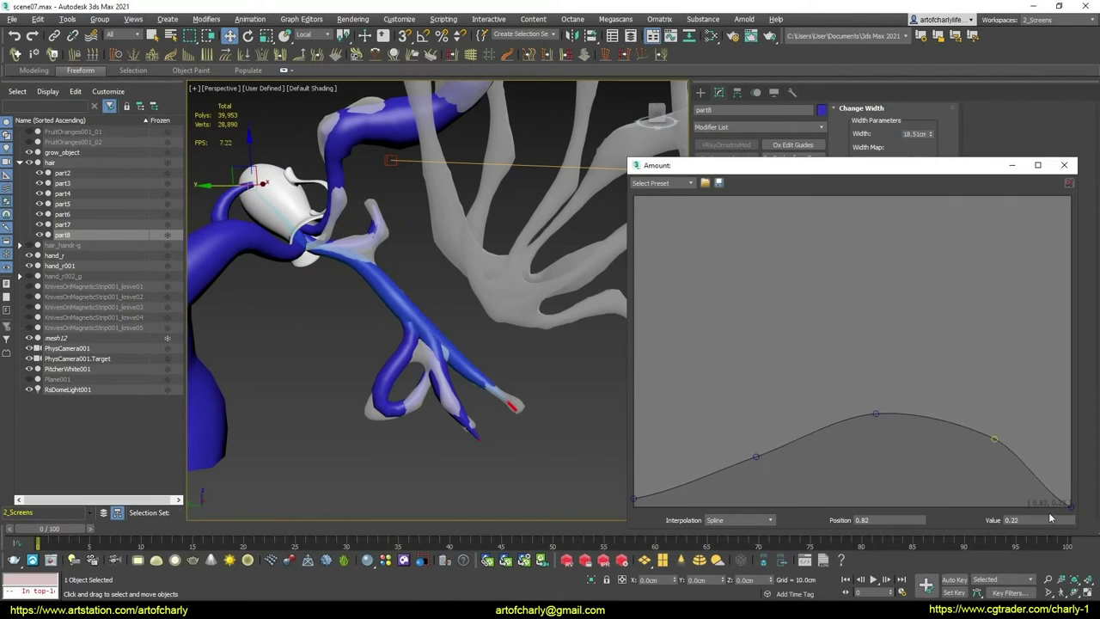
mouse_move(1070, 505)
left_mouse_down()
mouse_move(1081, 473)
mouse_move(1085, 491)
left_mouse_up()
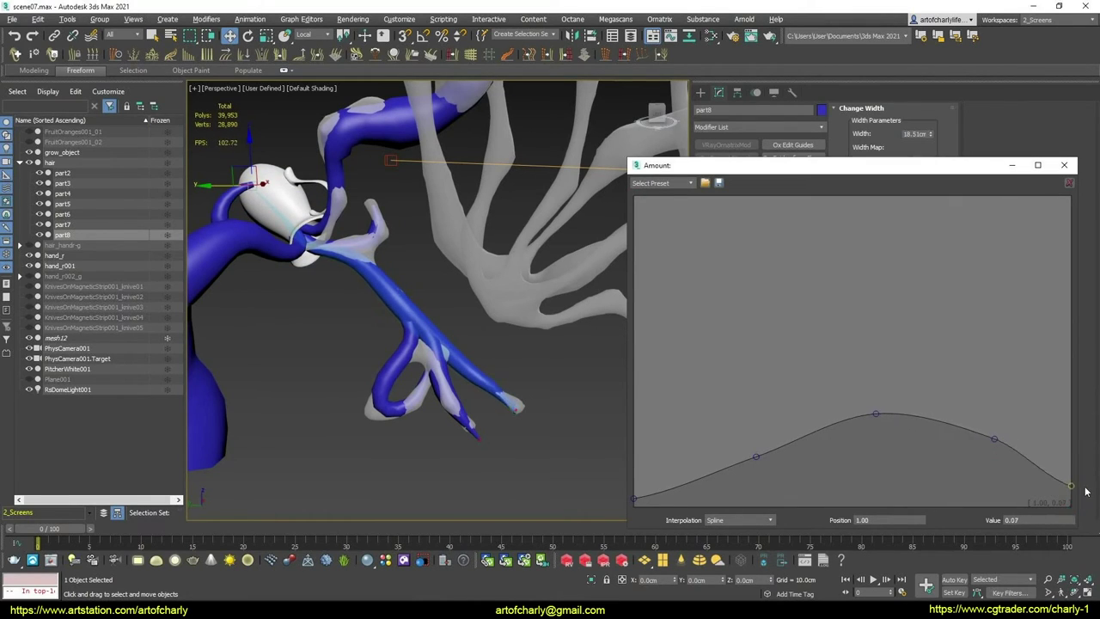
left_click_drag(1022, 475, 1022, 485)
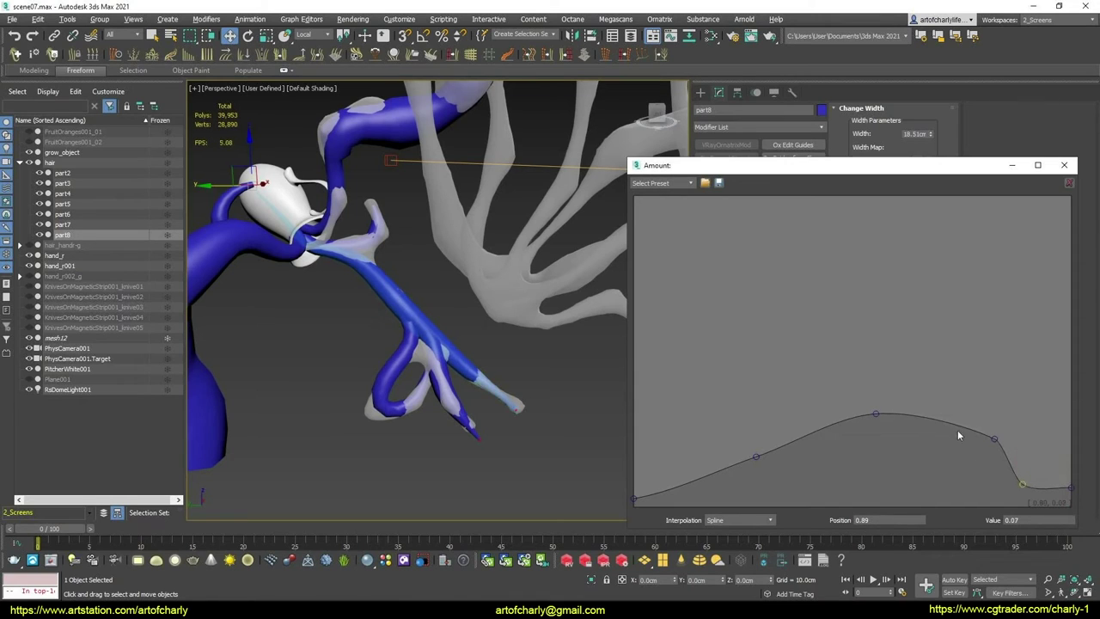
left_click_drag(954, 427, 954, 378)
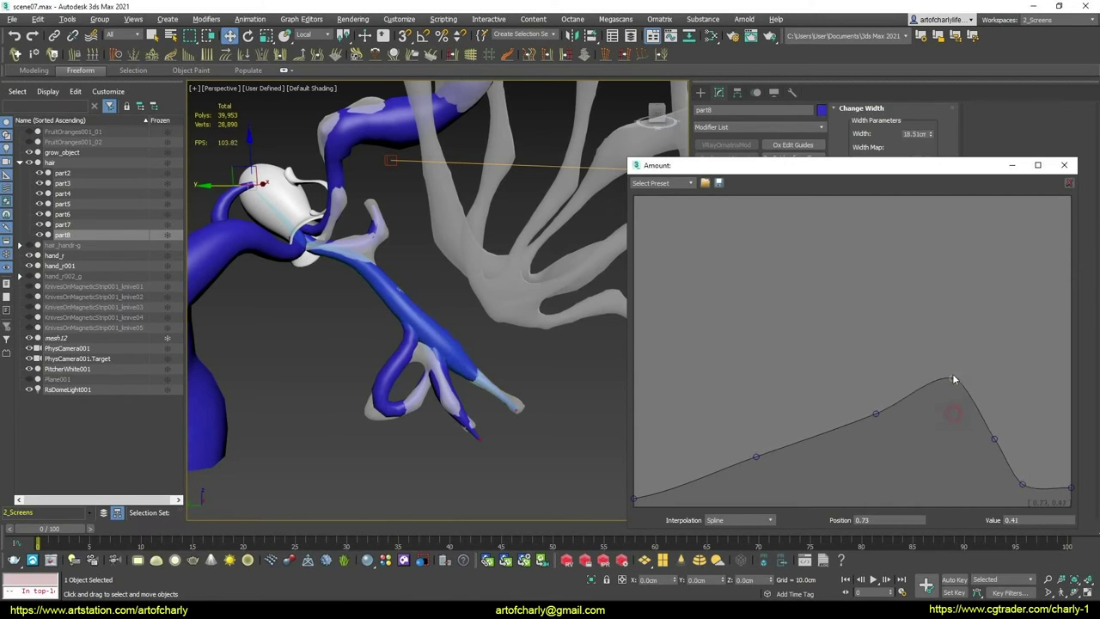
left_click(1060, 167)
Hide the hair object in the Scene Explorer and clear the selection
middle_click_drag(309, 275, 185, 268, "alt")
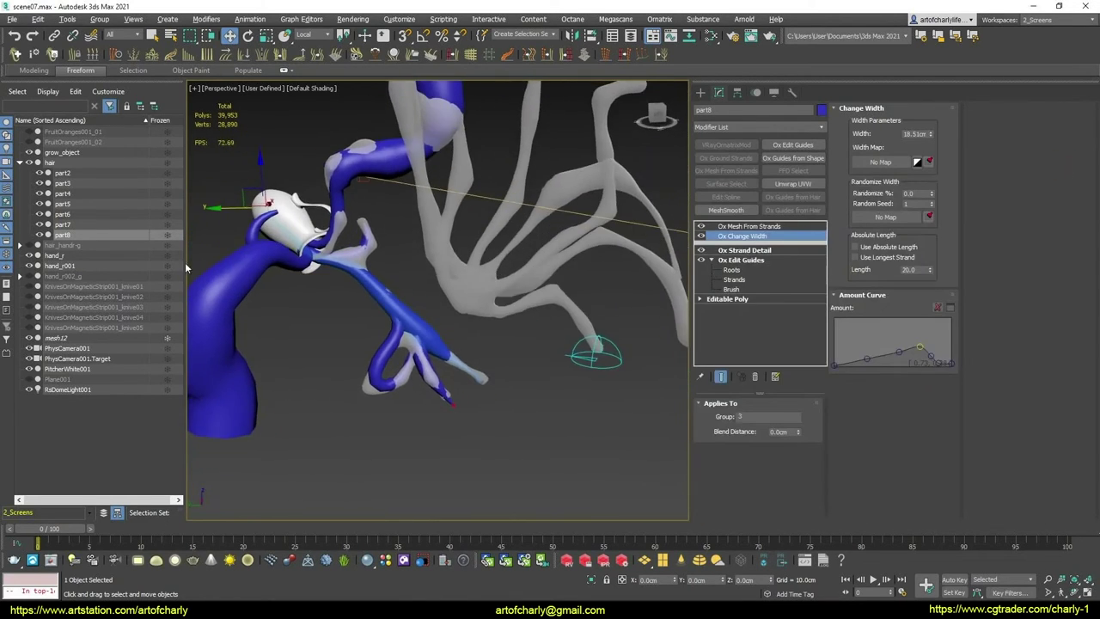
left_click(30, 163)
middle_click_drag(475, 349, 497, 378, "alt")
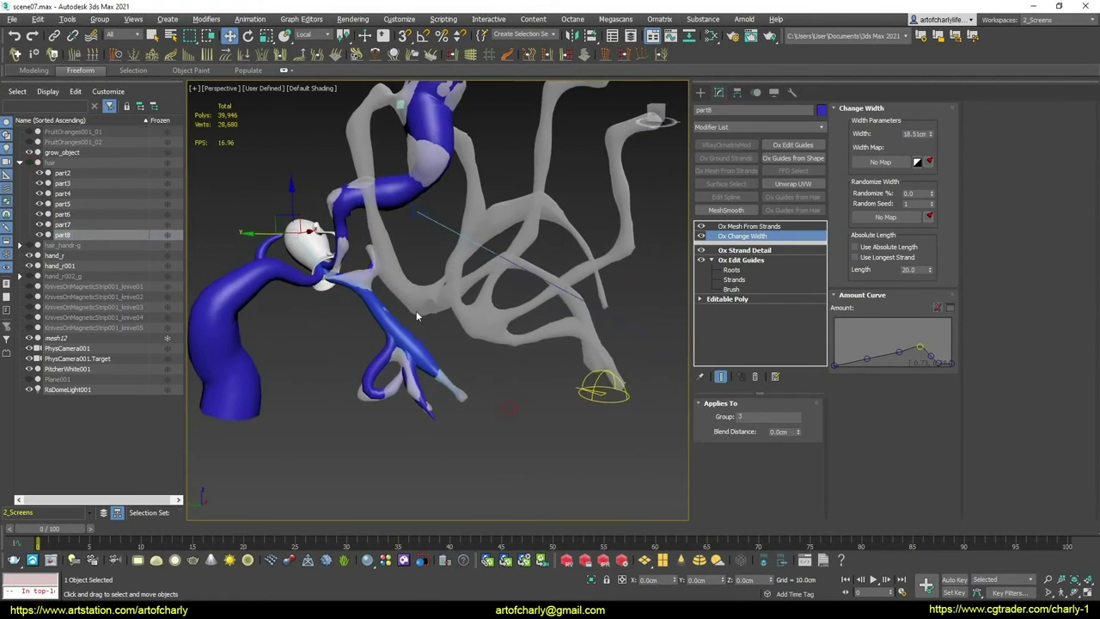
left_click(416, 317)
mouse_move(416, 316)
middle_mouse_down("alt")
mouse_move(409, 380)
mouse_move(447, 343)
mouse_move(417, 334)
middle_mouse_up("alt")
Expand hair_handr-g, unhide and select part1, and enable Ox Mesh From Strands for a cyan tube
left_click(19, 163)
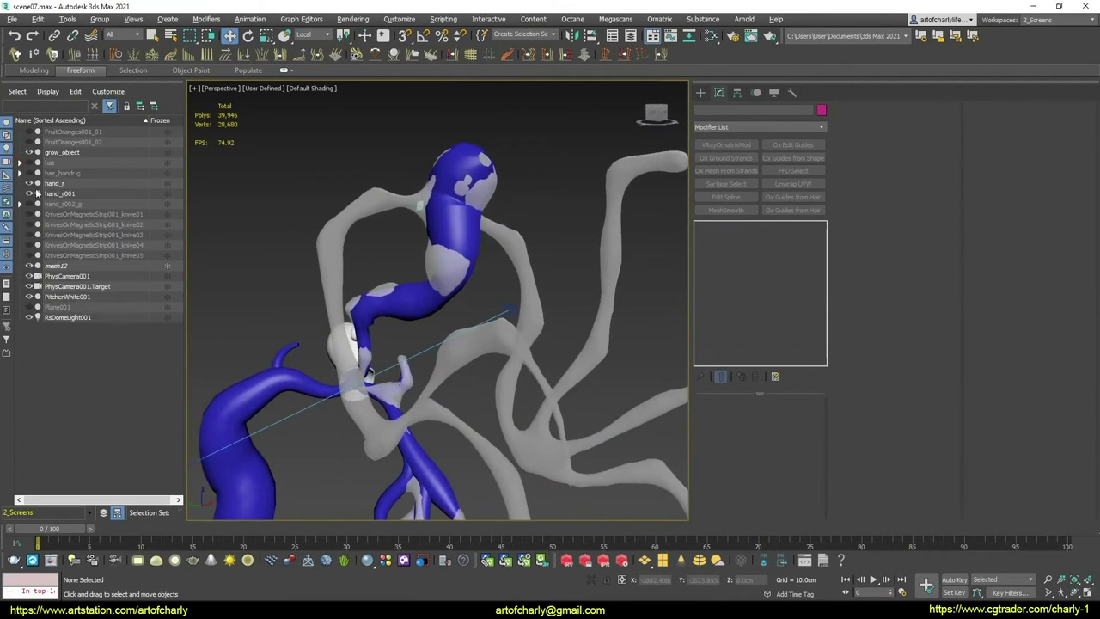
left_click(20, 173)
left_click(39, 183)
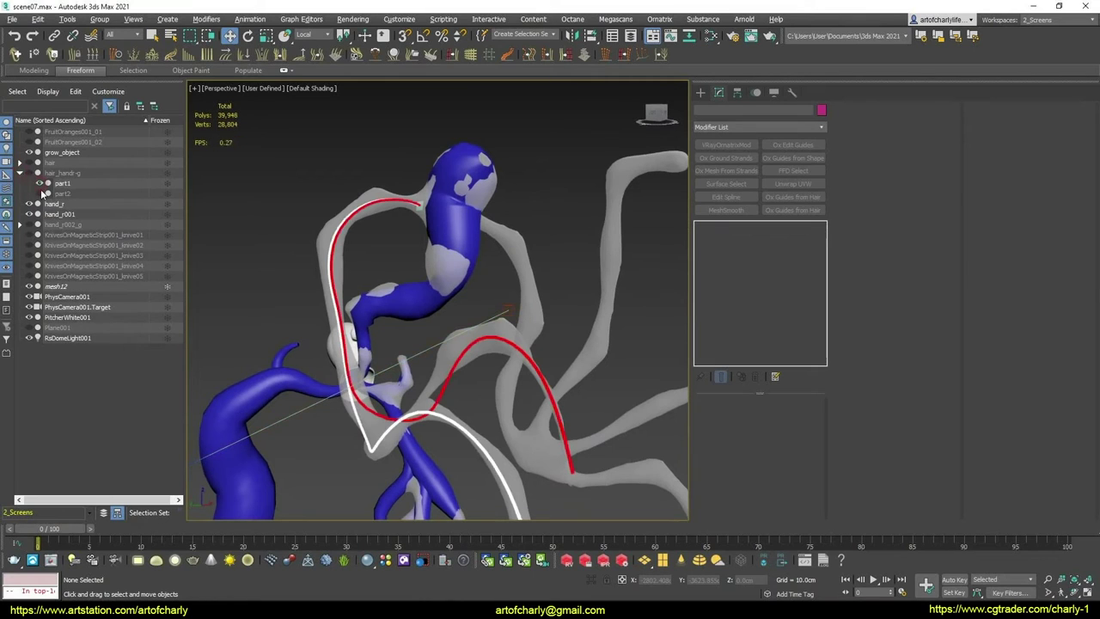
left_click(62, 183)
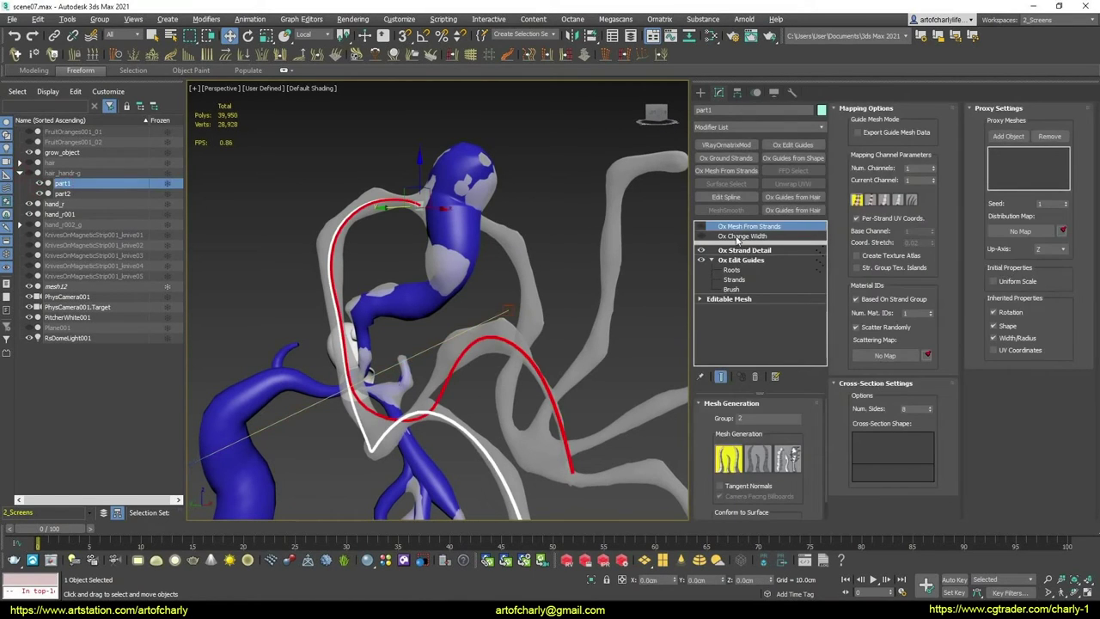
left_click(701, 227)
middle_click_drag(460, 262, 614, 270, "alt")
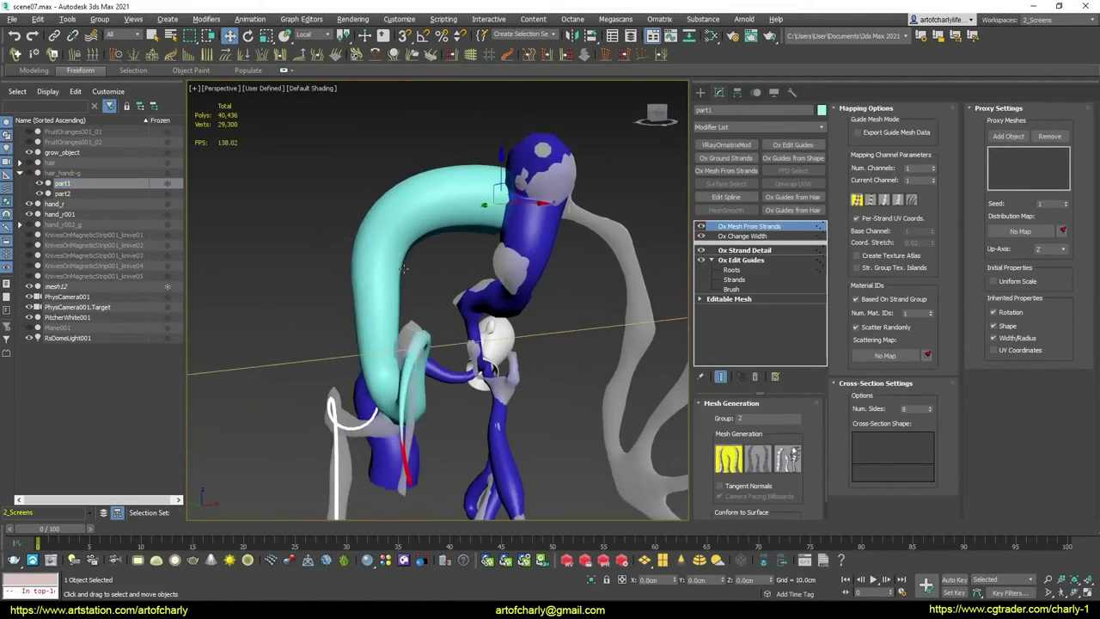
Open part1's enlarged Amount curve, lower the root key, and form a hump
left_click(763, 237)
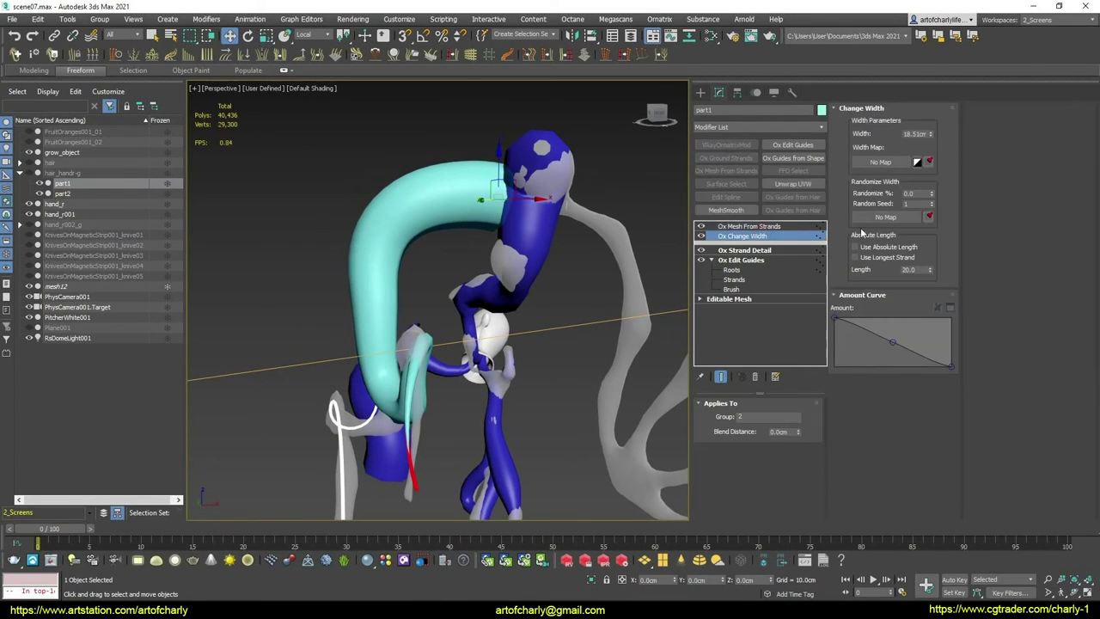
left_click(949, 312)
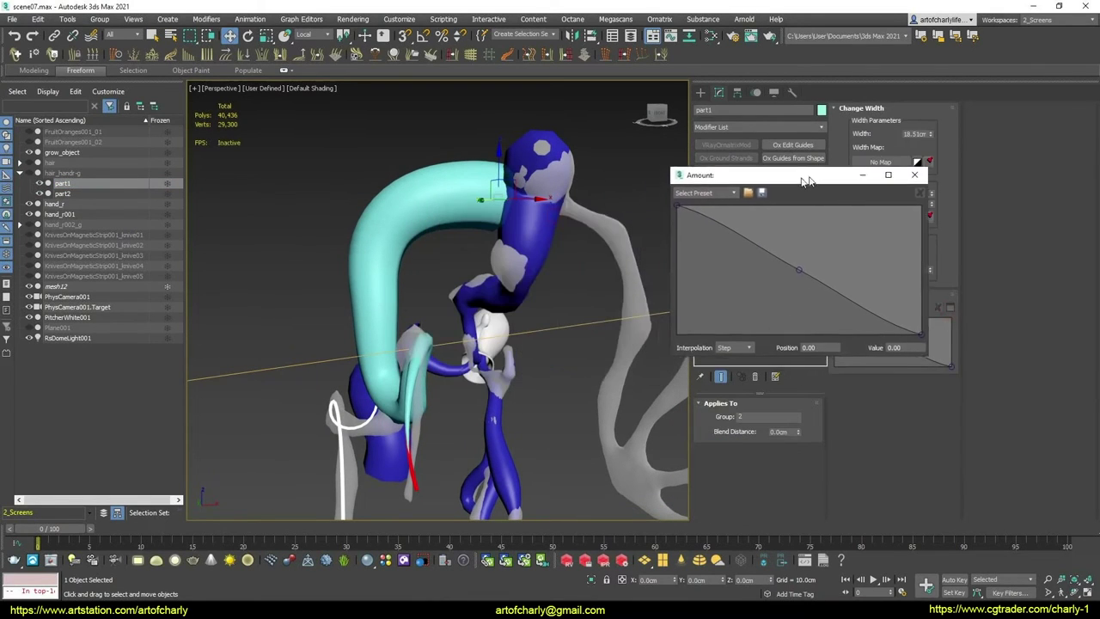
left_click_drag(961, 394, 1064, 497)
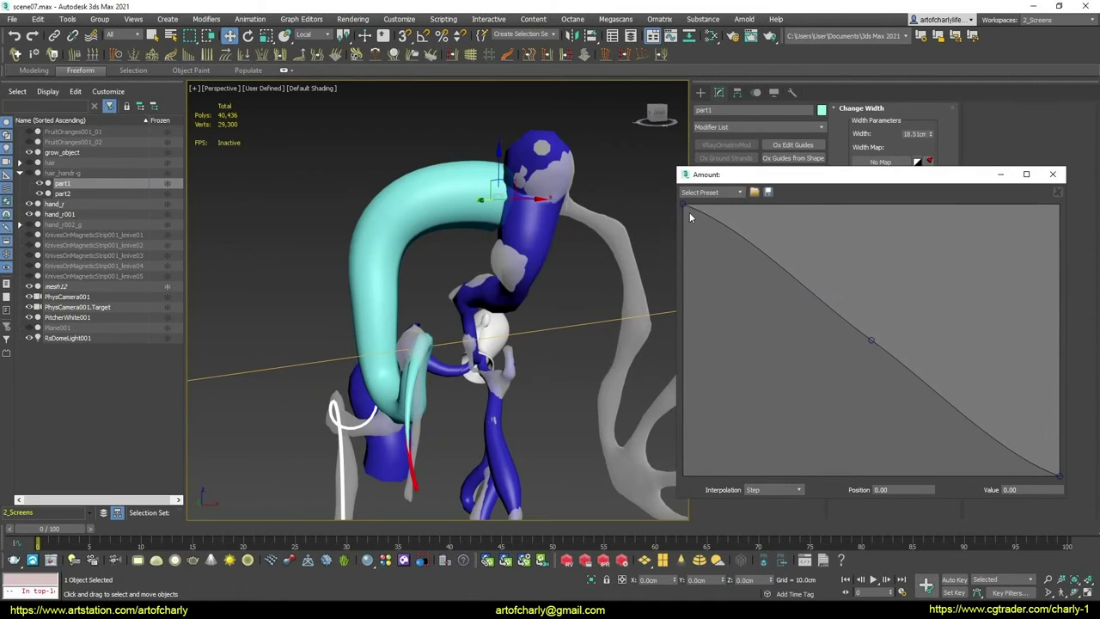
left_click_drag(682, 206, 665, 410)
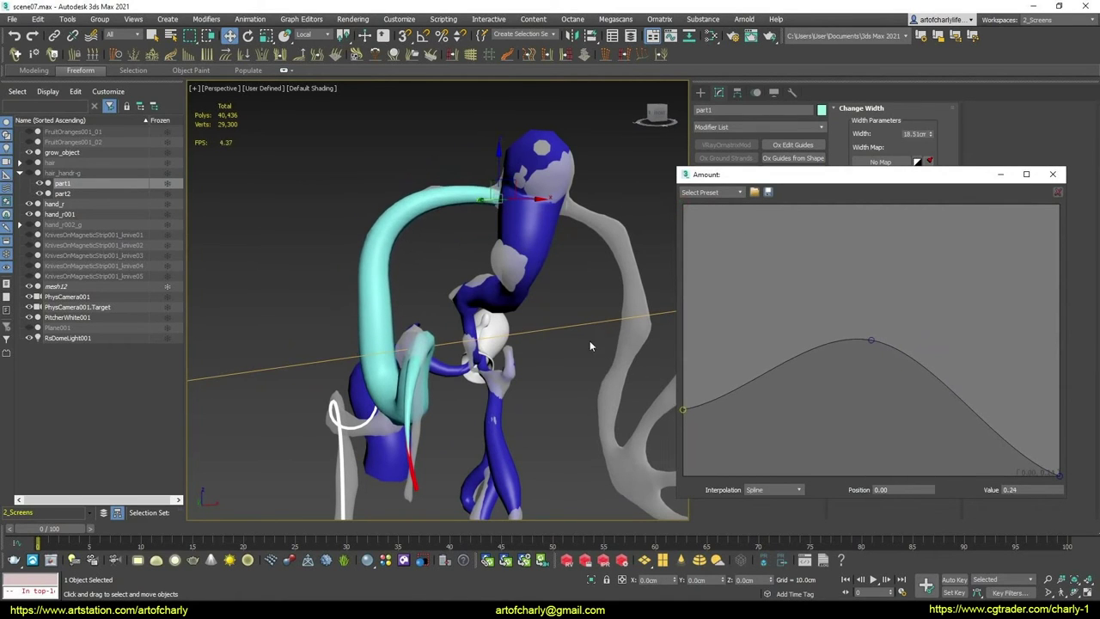
mouse_move(589, 340)
middle_mouse_down("alt")
mouse_move(403, 279)
mouse_move(609, 321)
mouse_move(564, 320)
mouse_move(589, 332)
middle_mouse_up("alt")
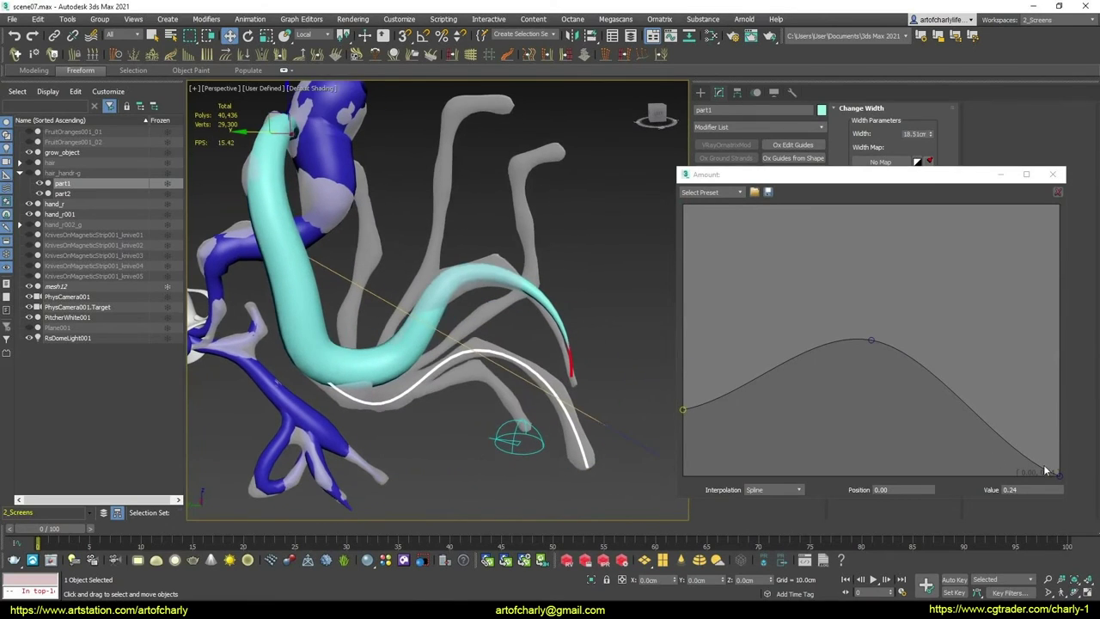
left_click_drag(1060, 473, 1058, 453)
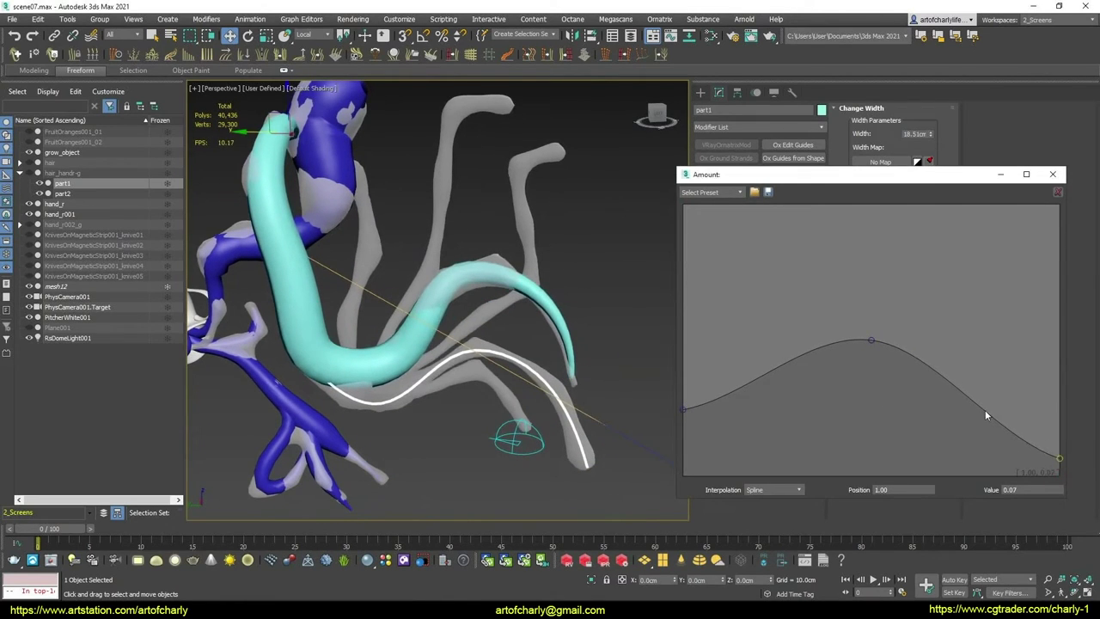
Add keys for bumps near the tip and mid-length, dipping to 0.28 at 0.45, tip 0.07
left_click(992, 388)
left_click_drag(953, 391, 950, 435)
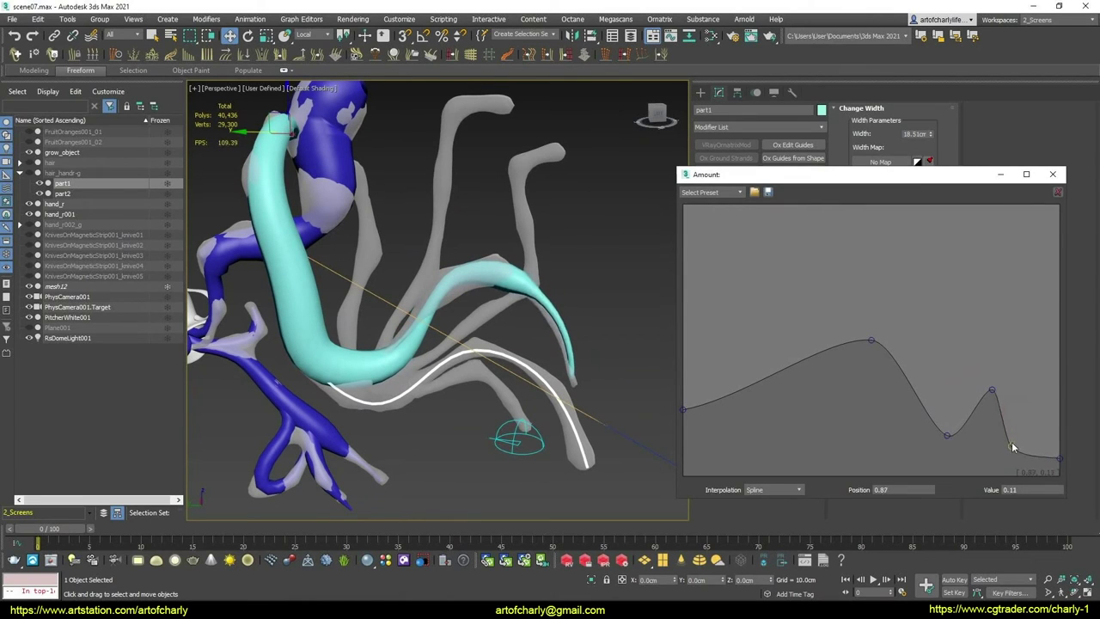
left_click(1012, 431)
middle_click_drag(514, 291, 550, 310, "alt")
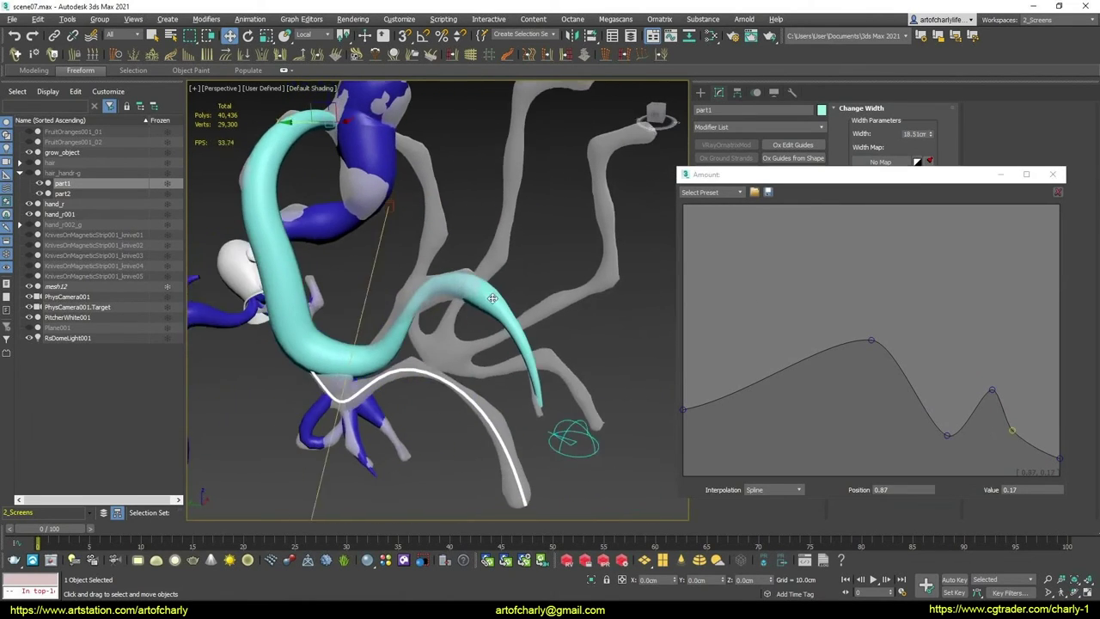
left_click(777, 370)
mouse_move(781, 402)
left_mouse_down()
mouse_move(807, 353)
mouse_move(851, 399)
left_mouse_up()
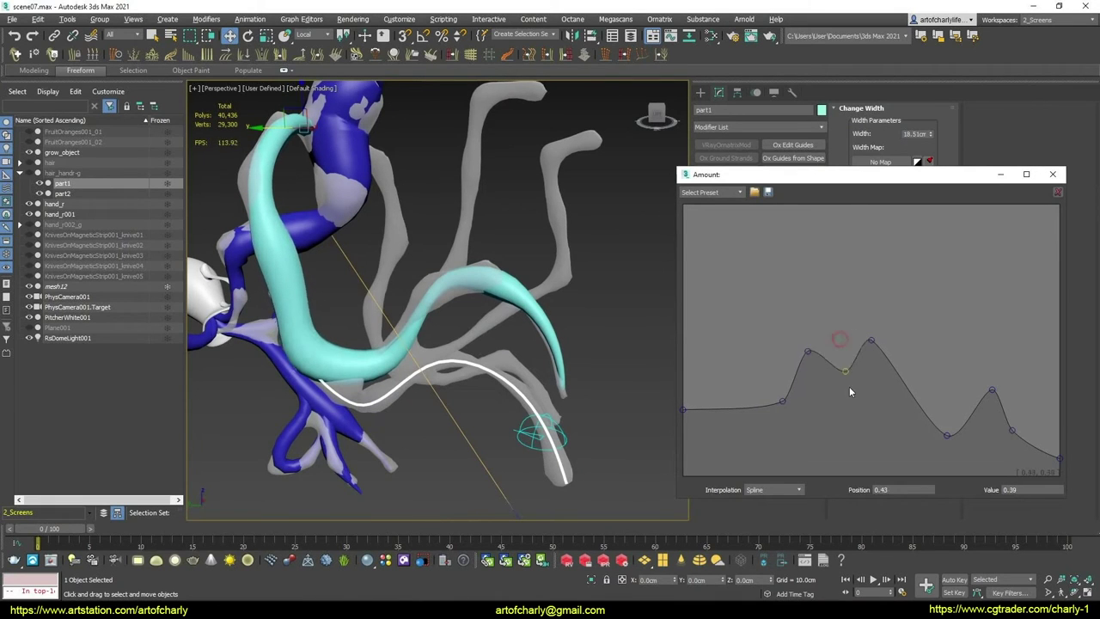
middle_click_drag(494, 325, 494, 327, "alt")
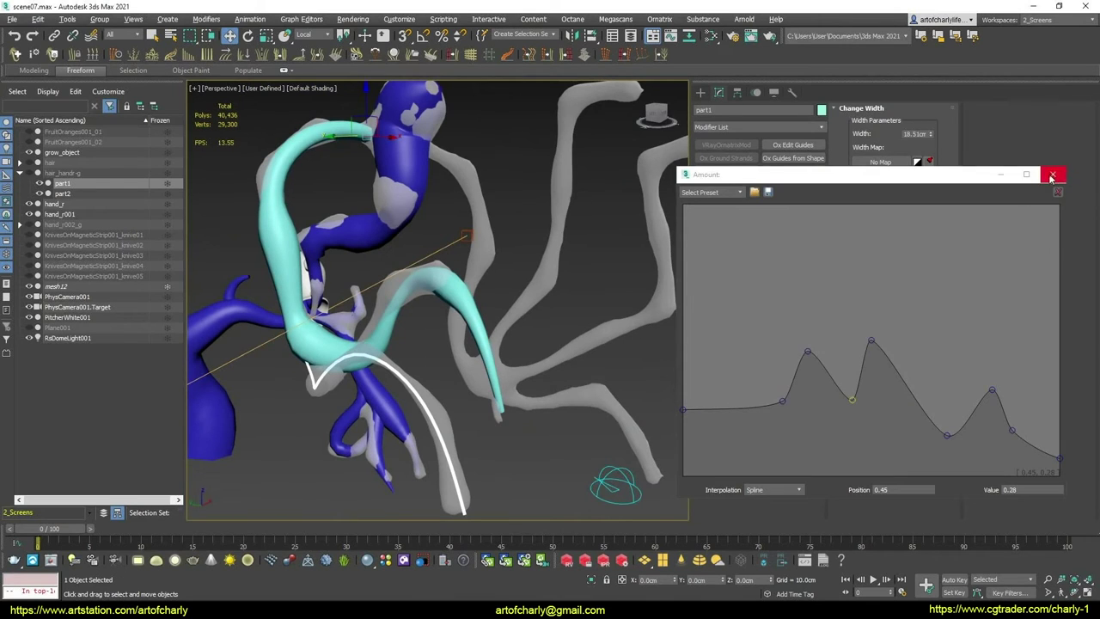
Zoom in where the tentacle meets the arm and reopen part1's Amount curve
left_click(1052, 175)
middle_click_drag(386, 300, 404, 309, "alt")
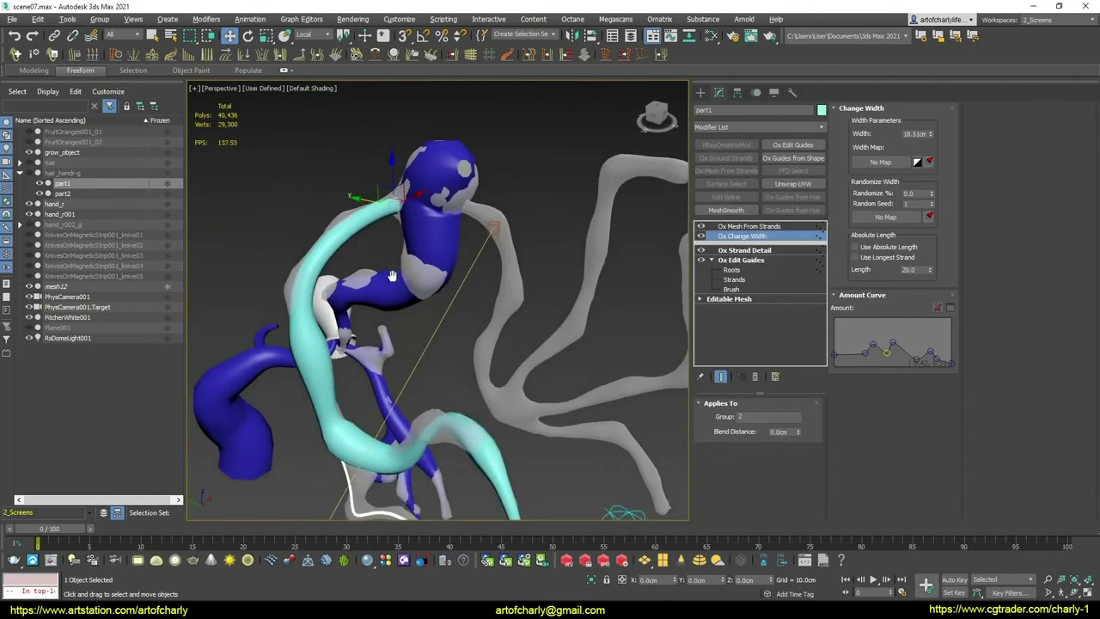
scroll(404, 310, "up", 5)
scroll(558, 240, "down", 4)
scroll(558, 240, "down", 2)
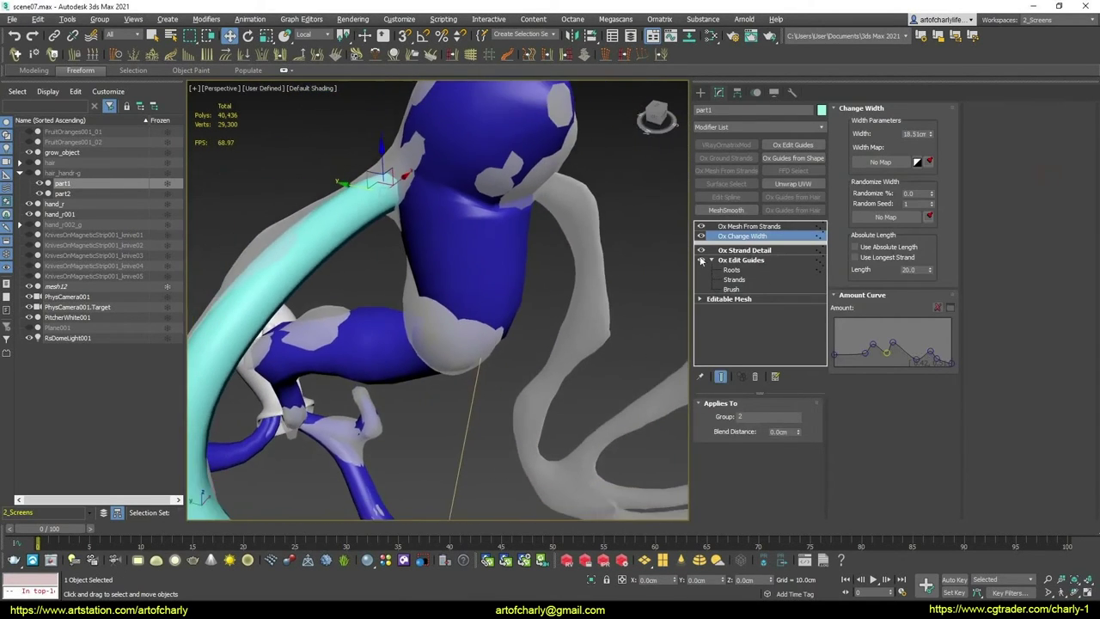
left_click(950, 308)
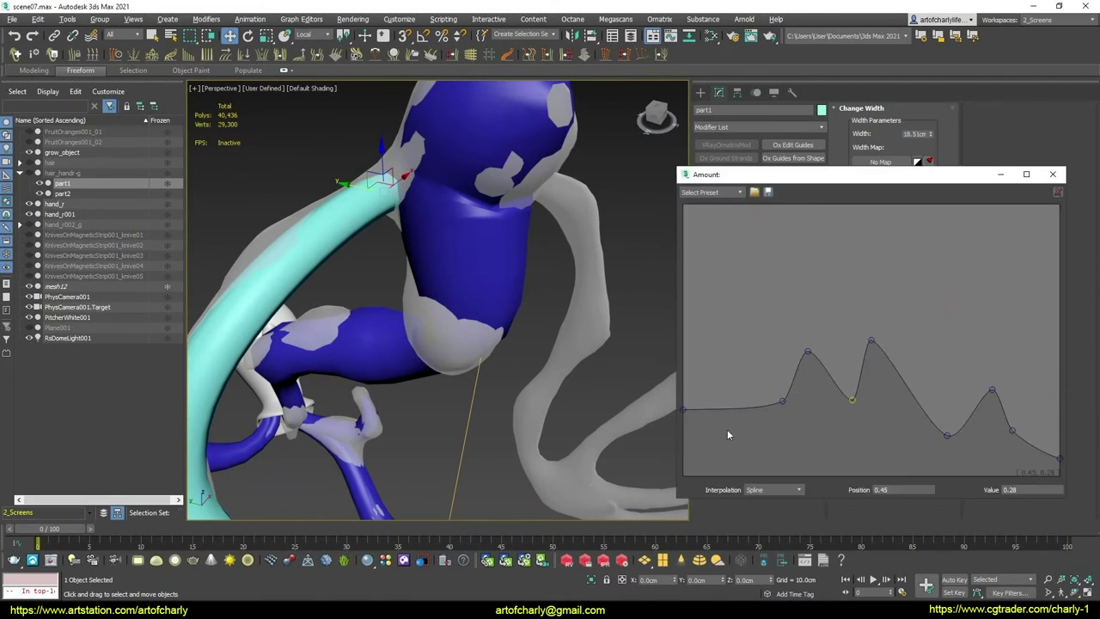
mouse_move(683, 409)
left_mouse_down()
mouse_move(683, 457)
mouse_move(722, 407)
mouse_move(725, 382)
mouse_move(727, 392)
left_mouse_up()
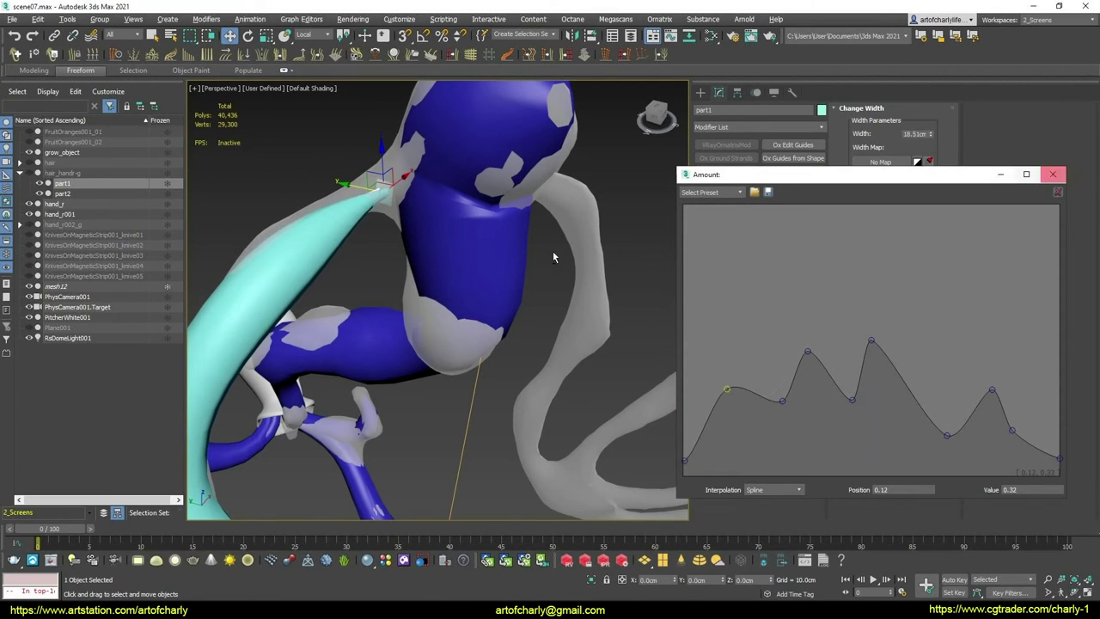
Raise part1's root width key to about 0.39 so the tentacle blends into the arm
middle_click_drag(553, 251, 525, 231, "alt")
scroll(516, 257, "up", 2)
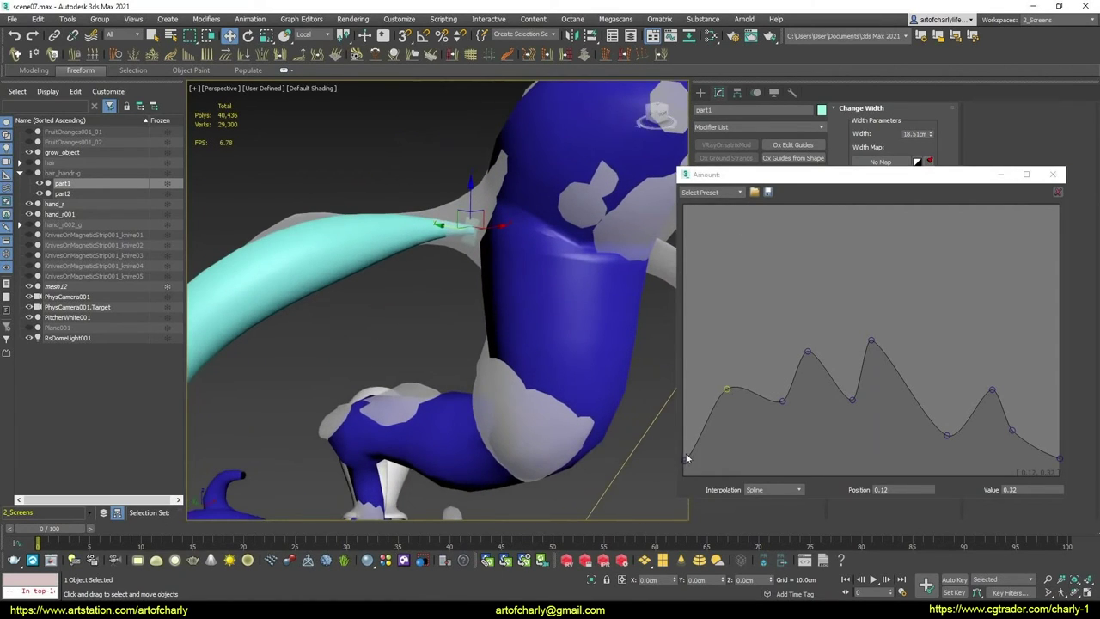
mouse_move(685, 452)
left_mouse_down()
mouse_move(658, 342)
mouse_move(662, 371)
left_mouse_up()
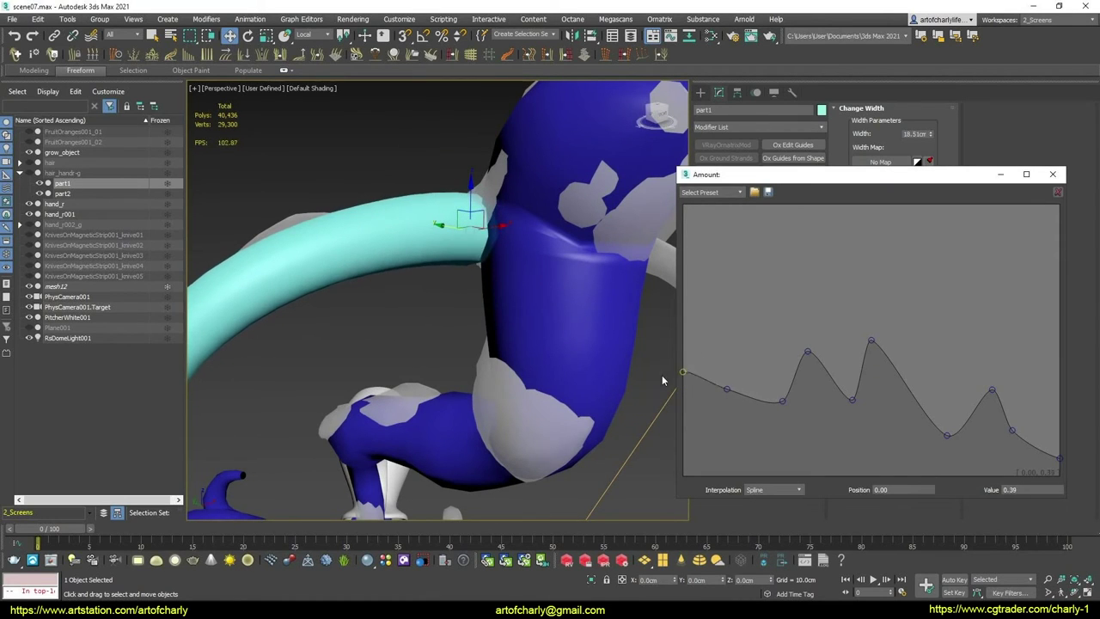
left_click(1053, 176)
scroll(386, 245, "down", 3)
scroll(370, 267, "down", 3)
scroll(356, 291, "down", 1)
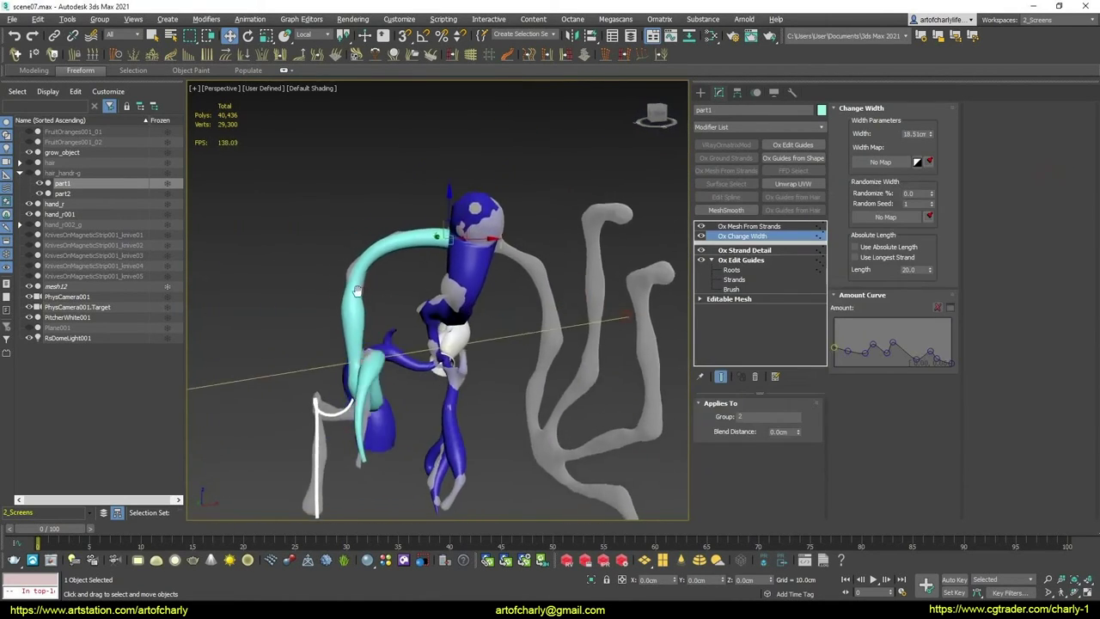
middle_click_drag(357, 291, 510, 290, "alt")
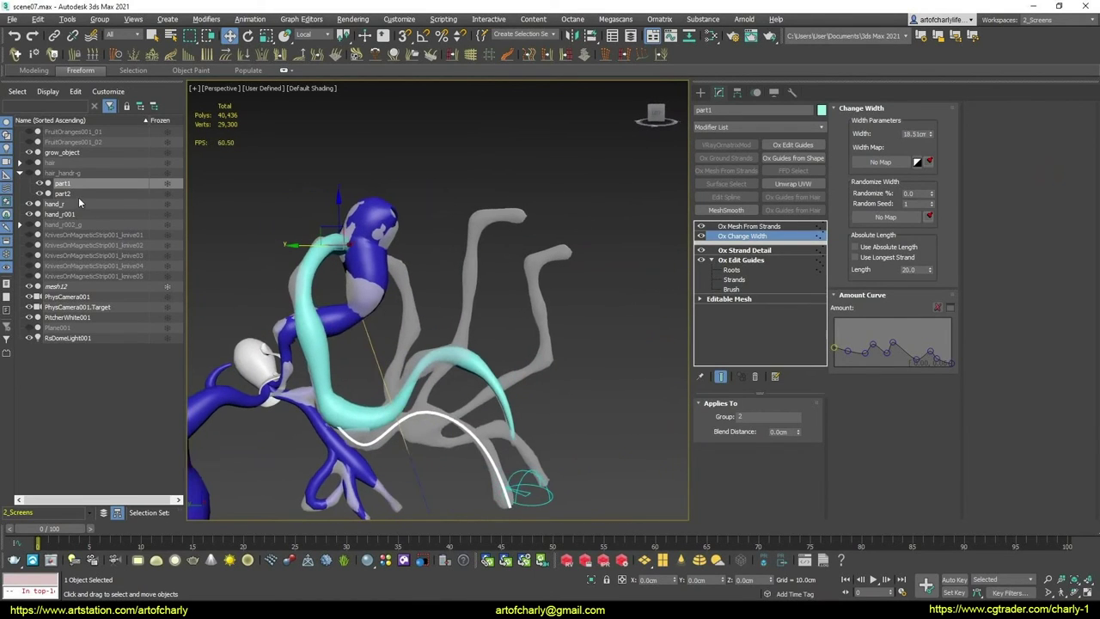
Select part2 and pull the start of its Change Width Amount curve down
left_click(64, 193)
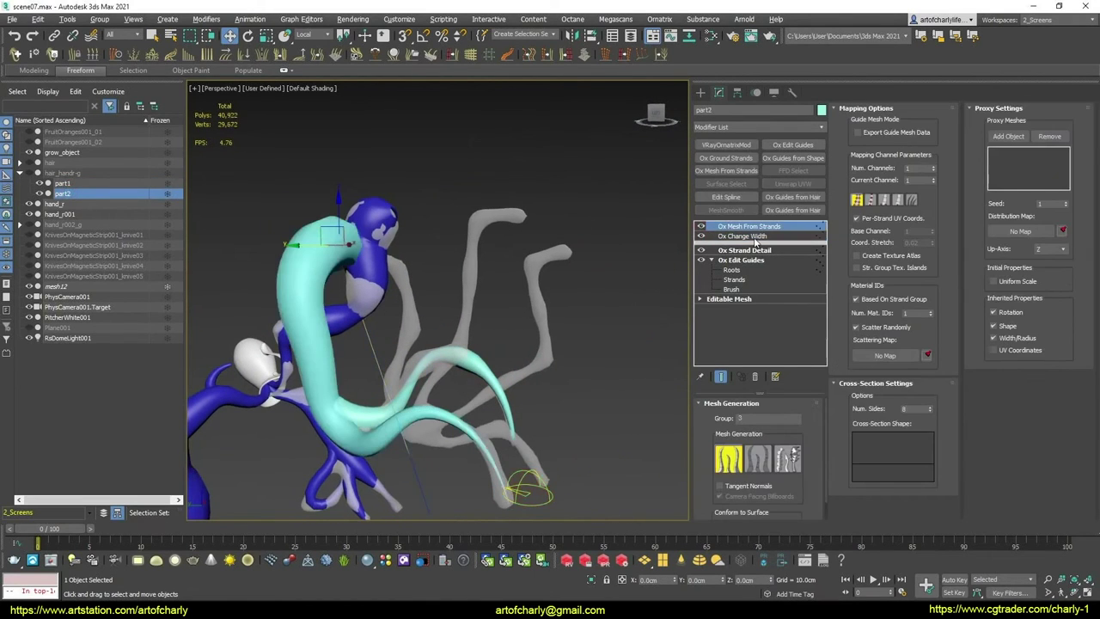
left_click(756, 238)
middle_click_drag(588, 304, 555, 344, "alt")
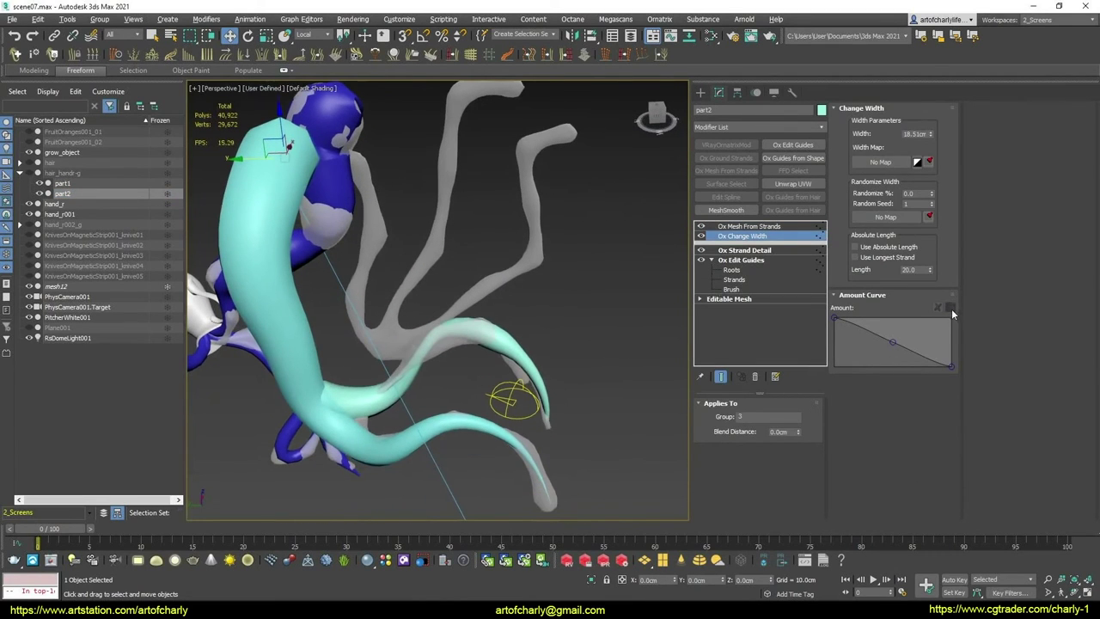
left_click(949, 307)
left_click_drag(615, 210, 822, 153)
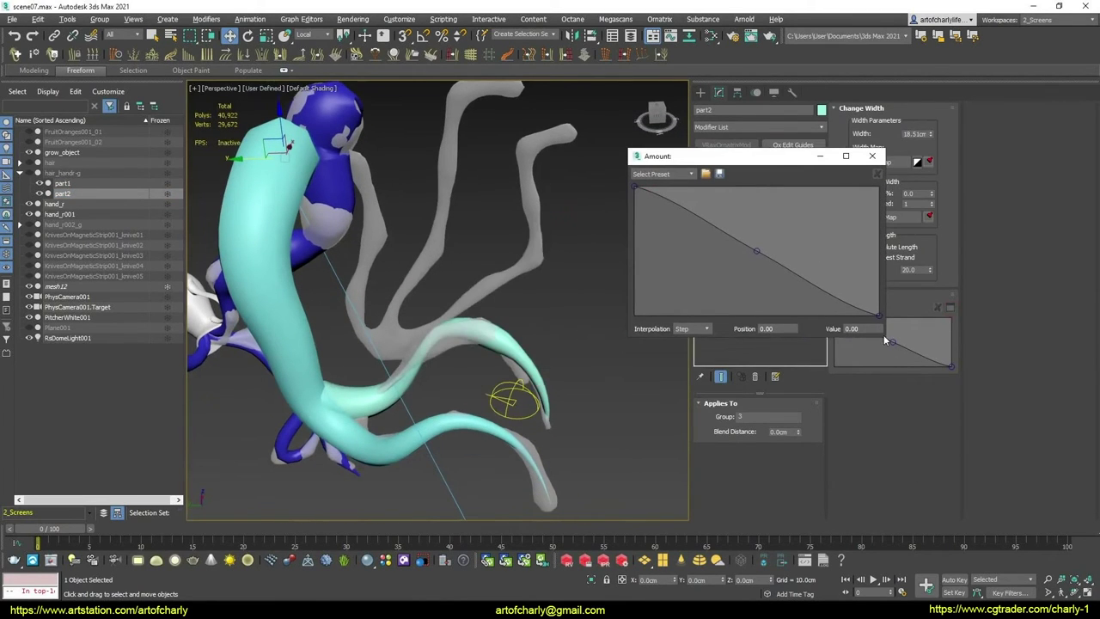
left_click_drag(885, 336, 1036, 441)
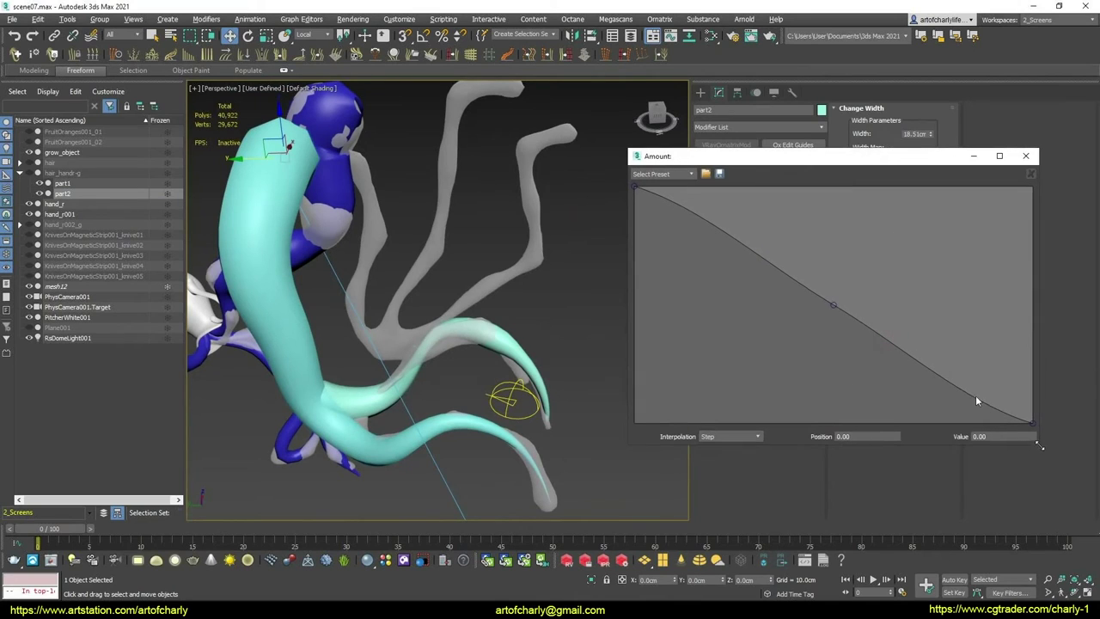
left_click_drag(641, 189, 627, 375)
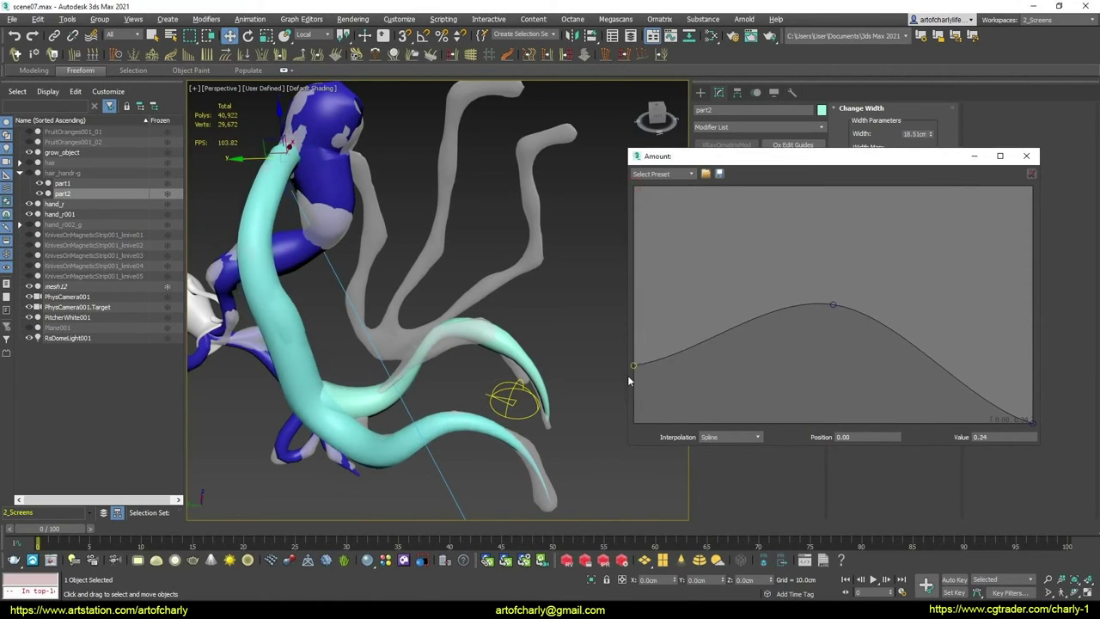
Add a 0.08 dip near the root, shift the ~0.38 peak, and add bumps toward the tip
left_click_drag(708, 344, 735, 407)
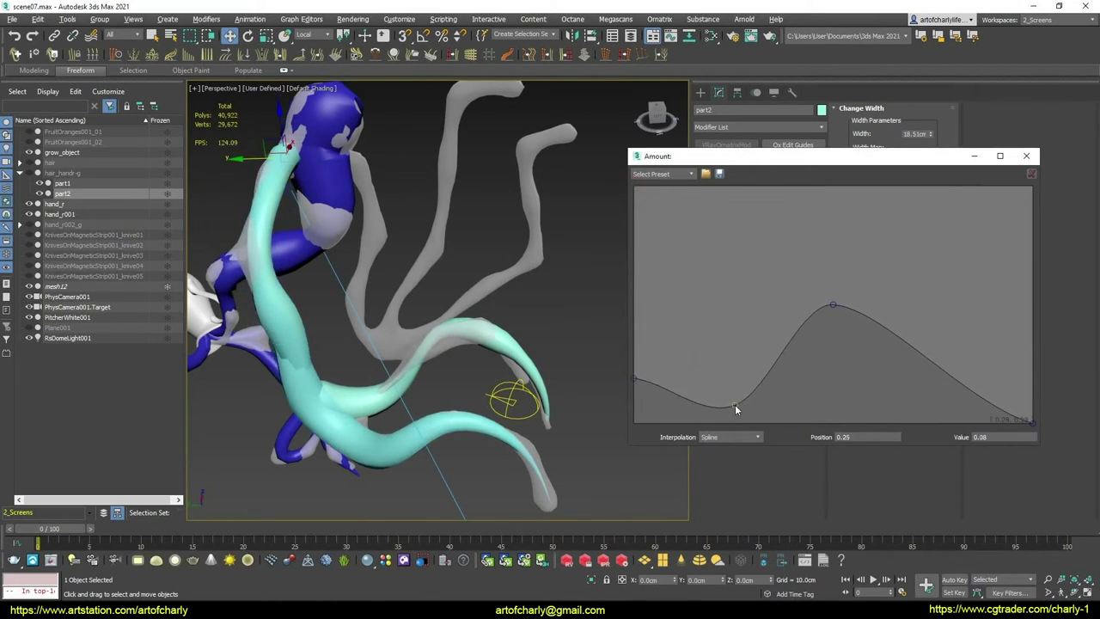
mouse_move(828, 318)
left_mouse_down()
mouse_move(845, 349)
mouse_move(845, 326)
left_mouse_up()
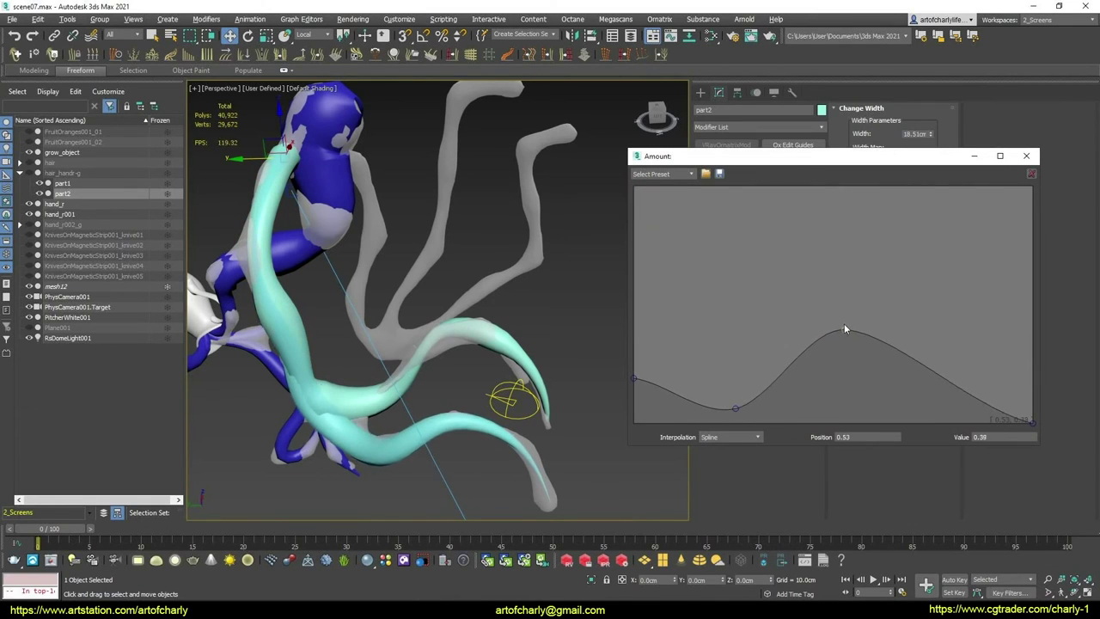
left_click(973, 388)
left_click_drag(977, 369, 979, 356)
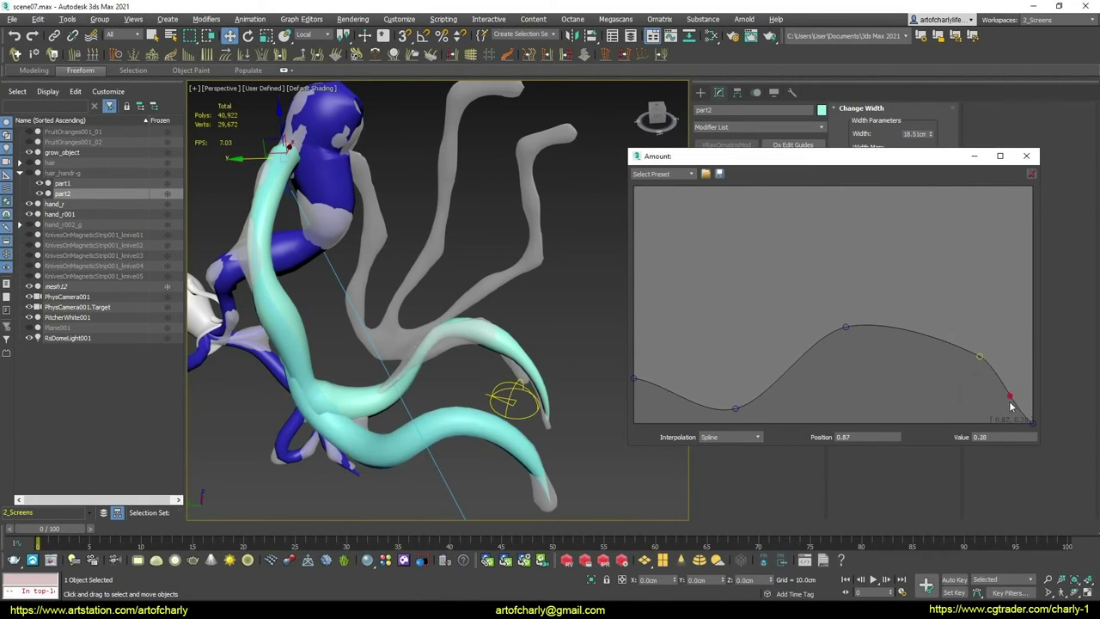
left_click_drag(1011, 399, 1019, 388)
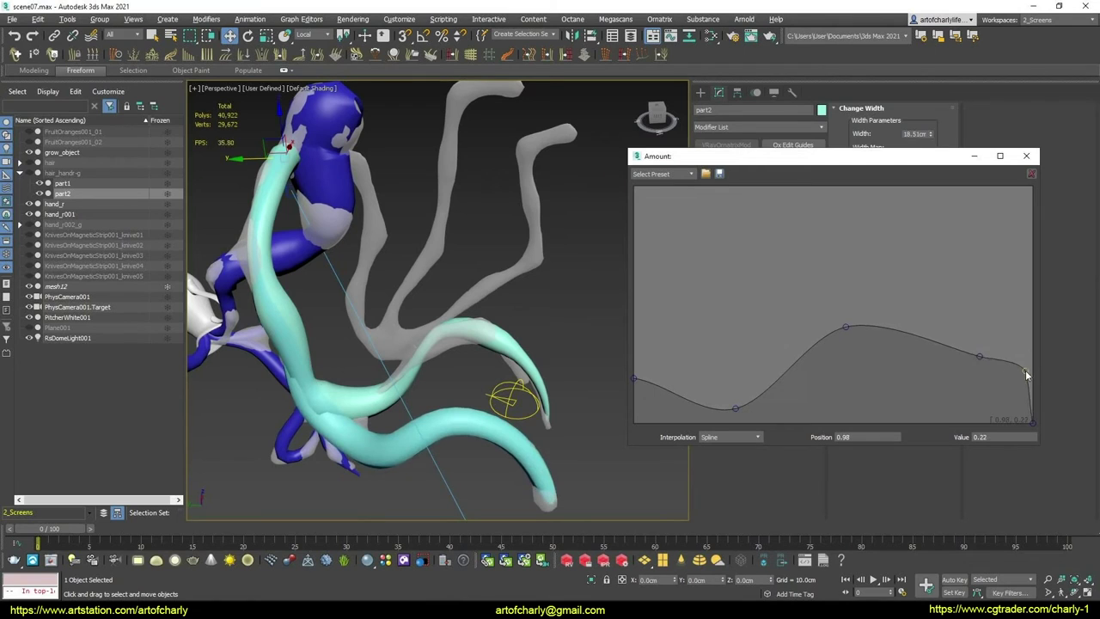
left_click(920, 341)
left_click_drag(920, 344, 920, 382)
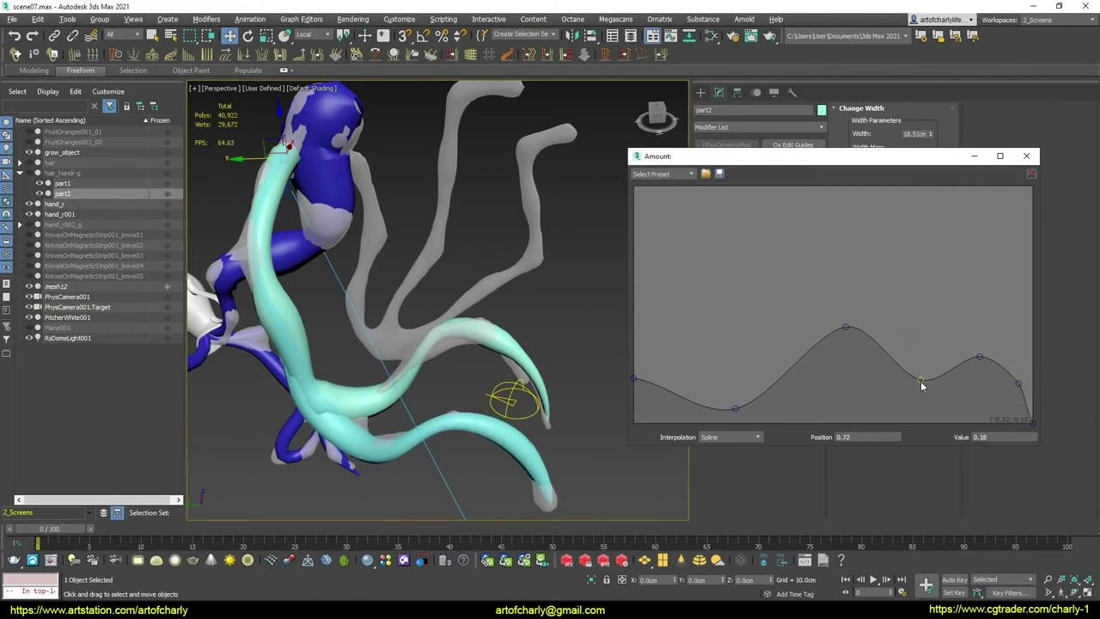
Close the width curve editor and collapse the hair_handr-g group
left_click(1028, 157)
mouse_move(563, 240)
middle_mouse_down("alt")
mouse_move(446, 284)
mouse_move(533, 271)
middle_mouse_up("alt")
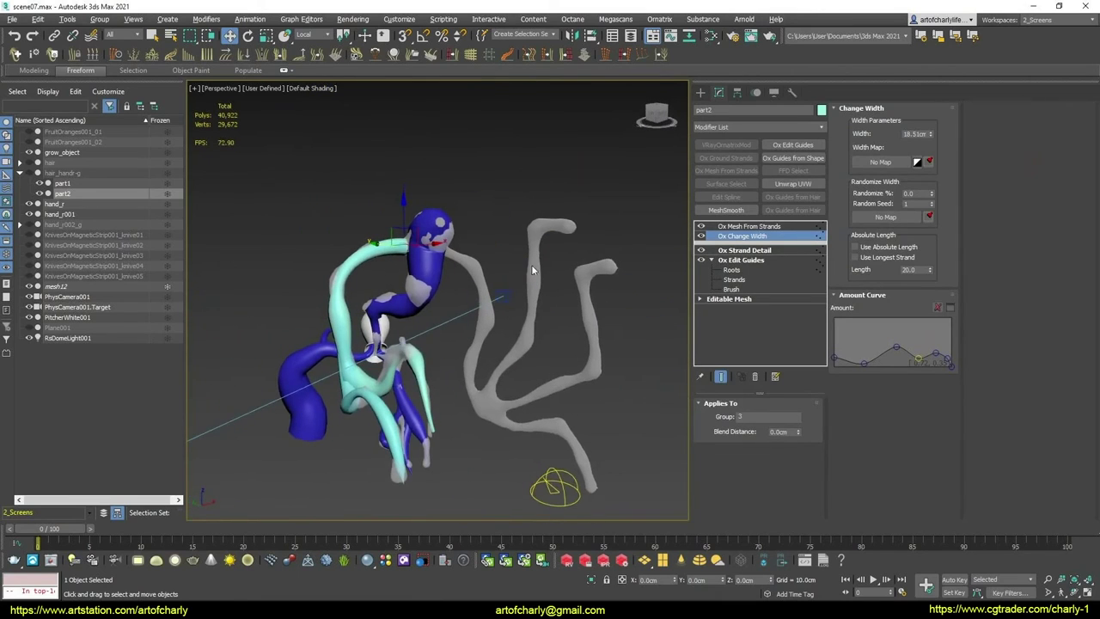
left_click(20, 173)
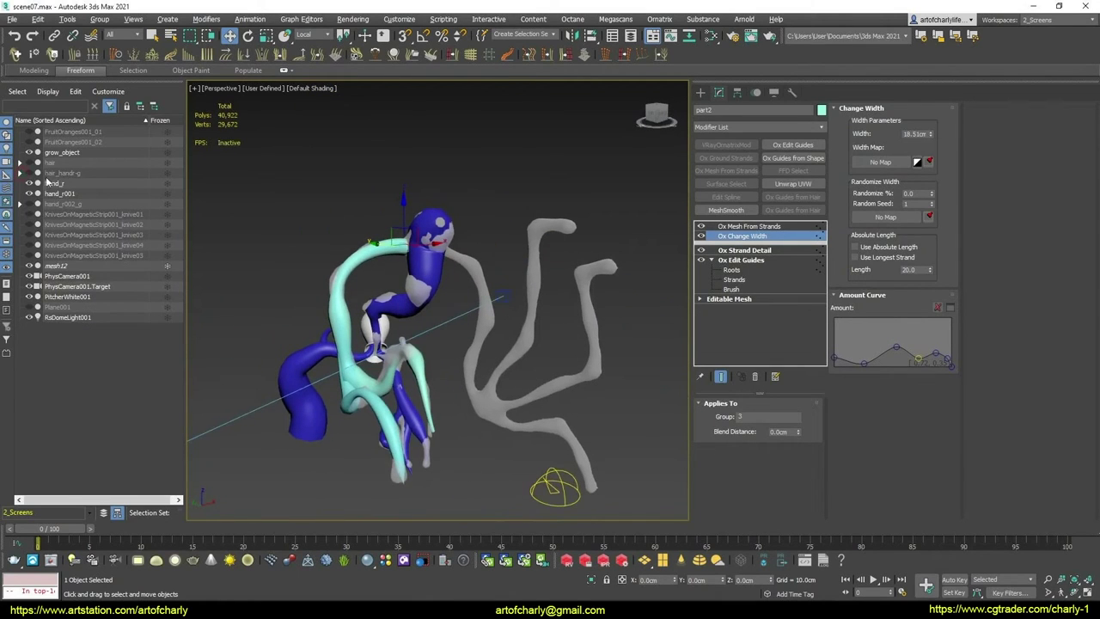
Expand hand_r002_g, frame part1, unhide part3, and reselect part1
left_click(75, 205)
left_click(20, 204)
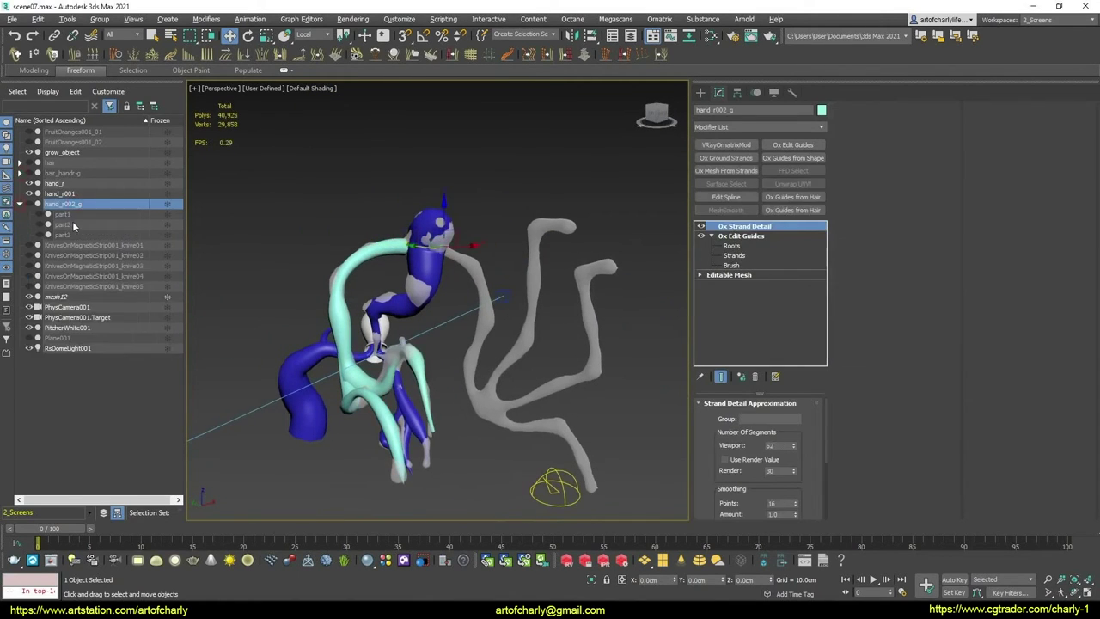
left_click(61, 215)
key("z")
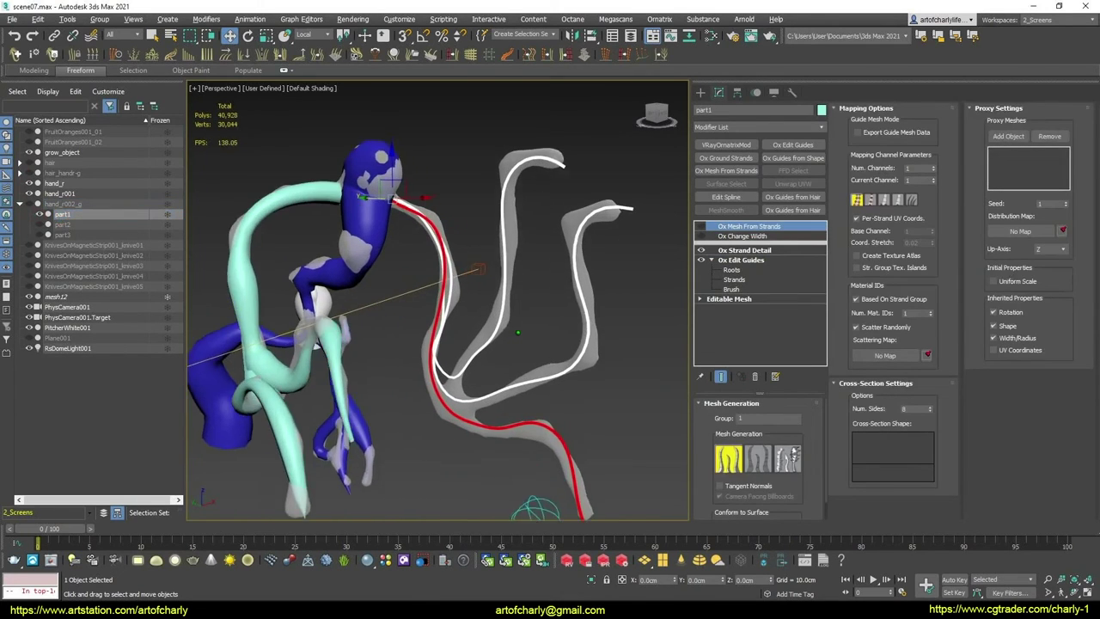
left_click(39, 234)
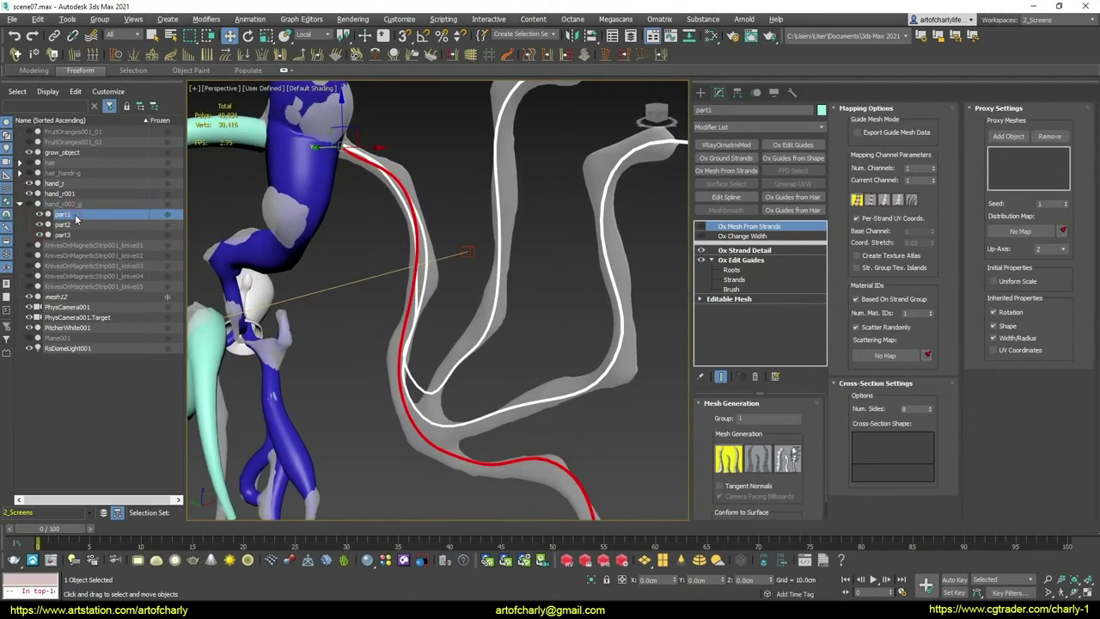
left_click(75, 216)
Enable Ox Mesh From Strands on part1 and lower its width curve start to thin the roots
left_click(700, 228)
left_click(758, 238)
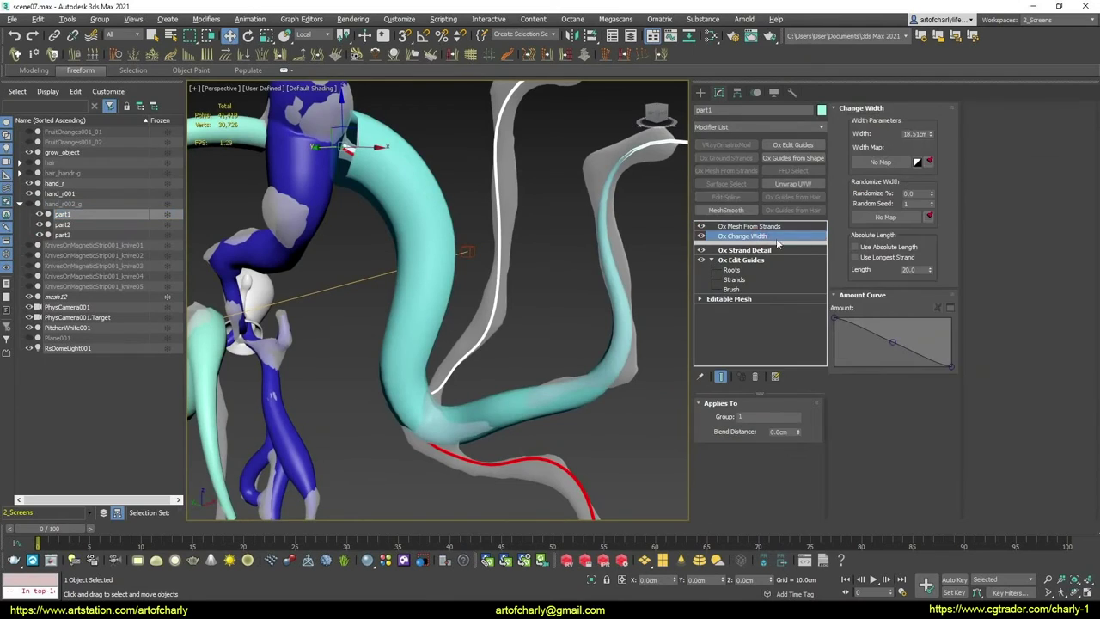
left_click(939, 326)
left_click_drag(573, 219, 860, 215)
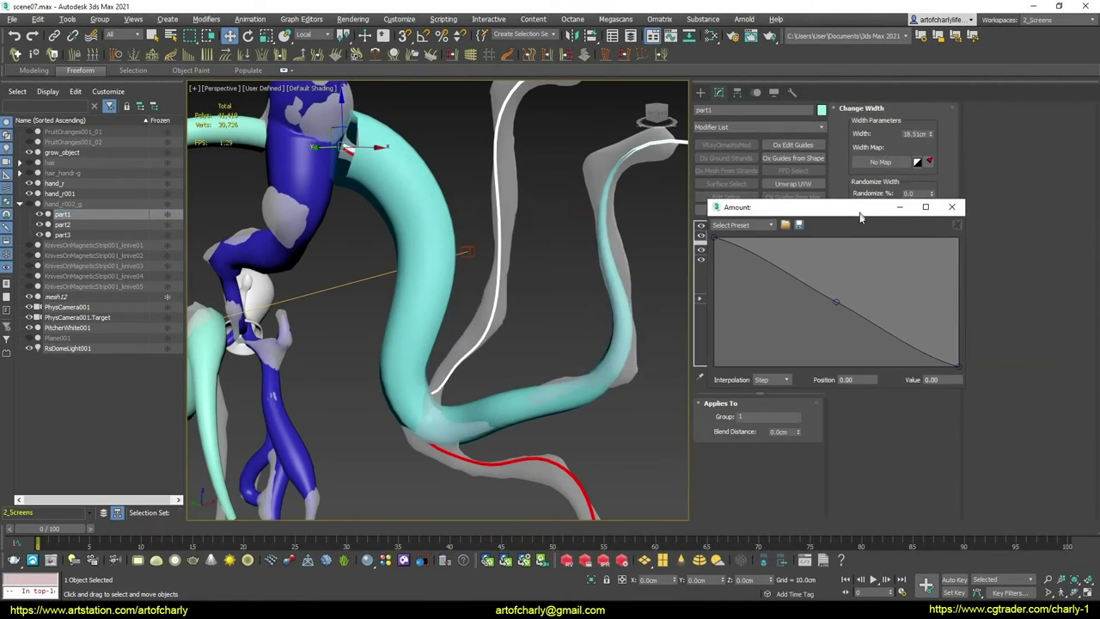
left_click_drag(968, 391, 1070, 471)
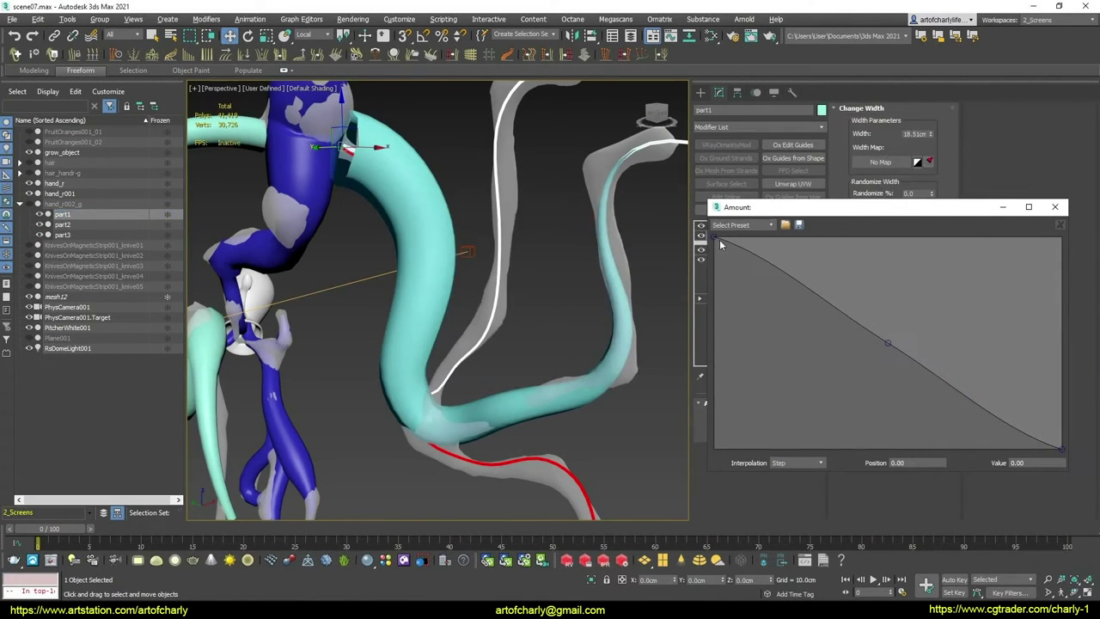
left_click_drag(715, 241, 713, 368)
Thin part1's tentacle base further and add a low point near the curve start
middle_click_drag(549, 241, 459, 228, "alt")
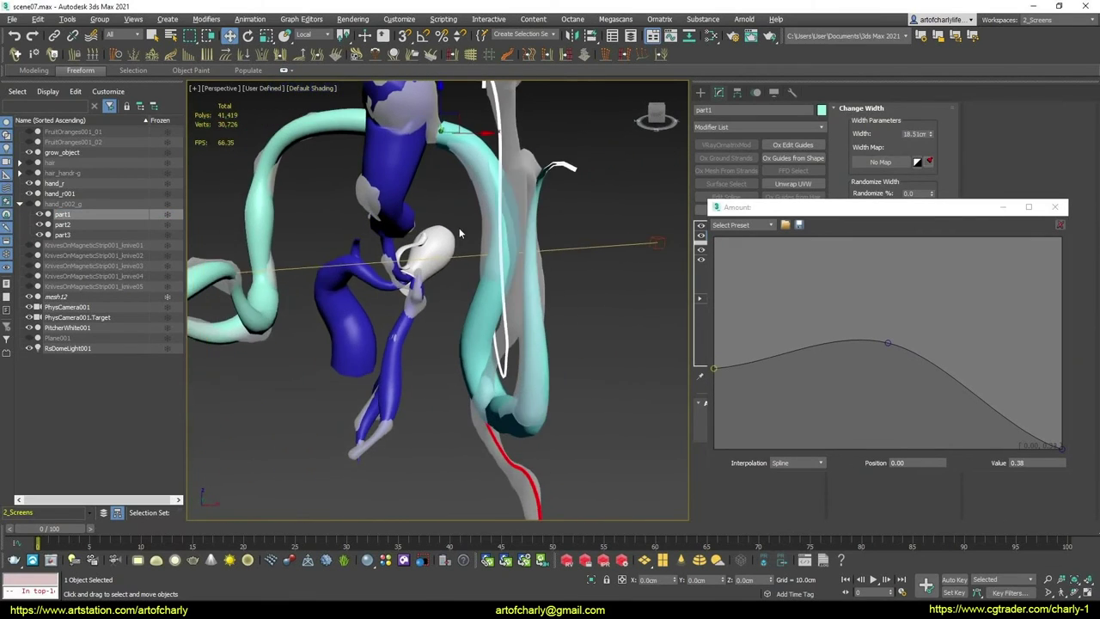
scroll(458, 227, "up", 2)
scroll(445, 289, "up", 3)
scroll(445, 288, "up", 2)
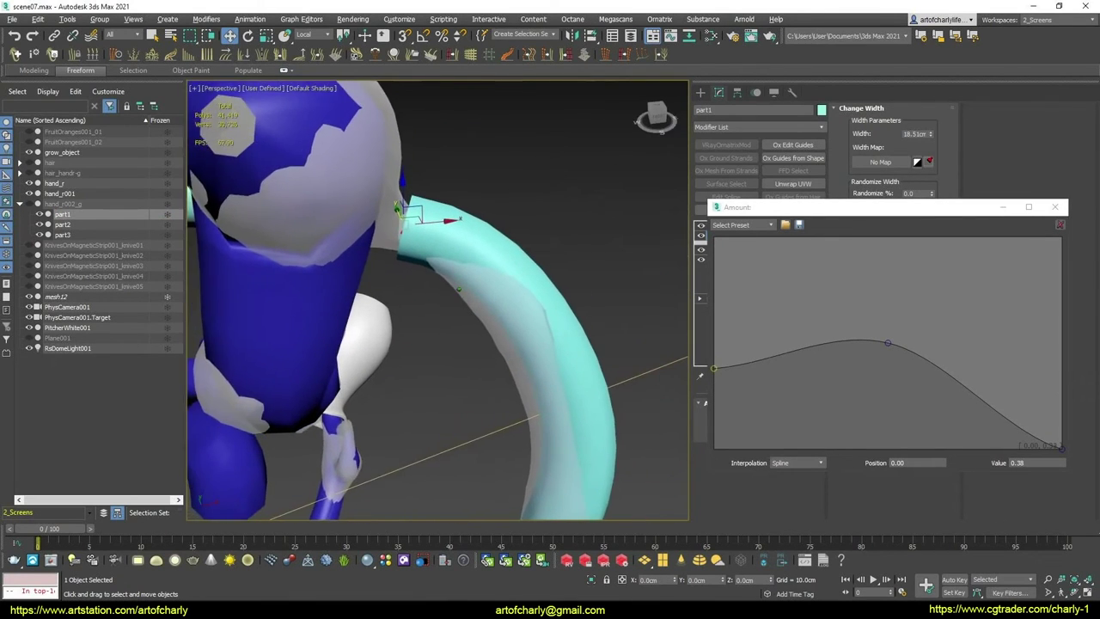
mouse_move(445, 289)
middle_mouse_down("alt")
mouse_move(500, 288)
mouse_move(508, 236)
middle_mouse_up("alt")
scroll(508, 235, "up", 2)
scroll(503, 229, "up", 2)
scroll(449, 295, "up", 2)
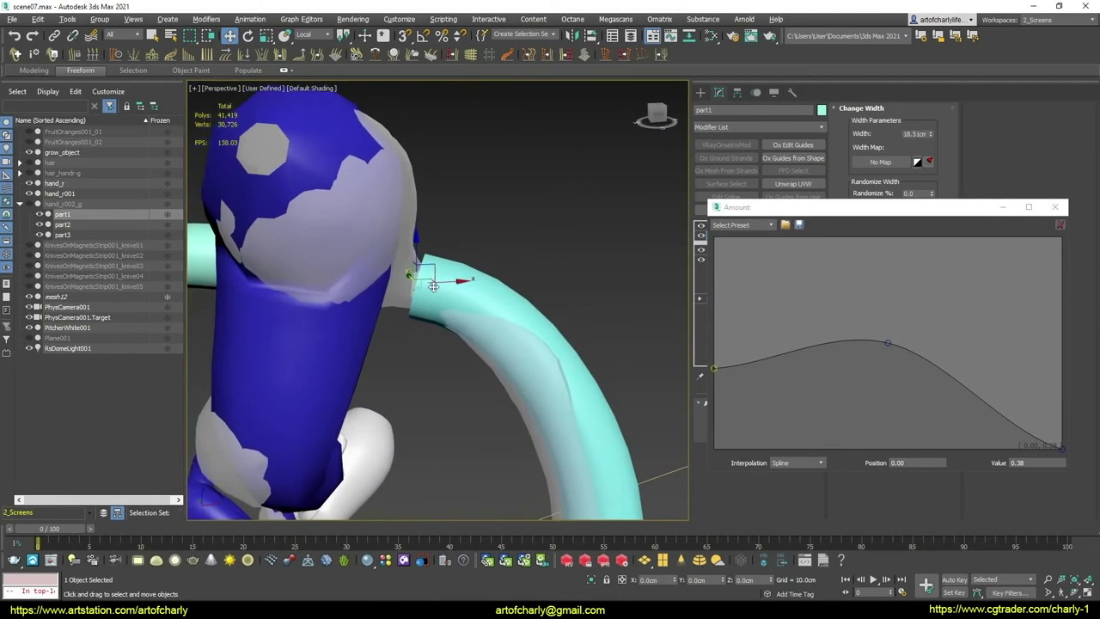
middle_click_drag(433, 286, 440, 284, "alt")
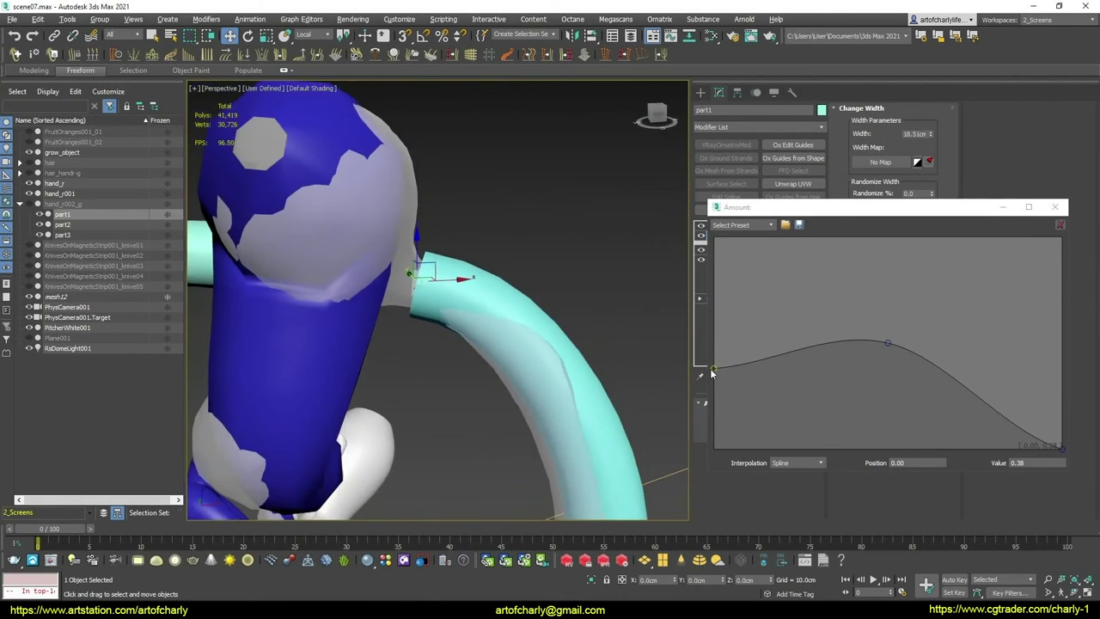
left_click_drag(712, 369, 706, 398)
left_click(793, 387)
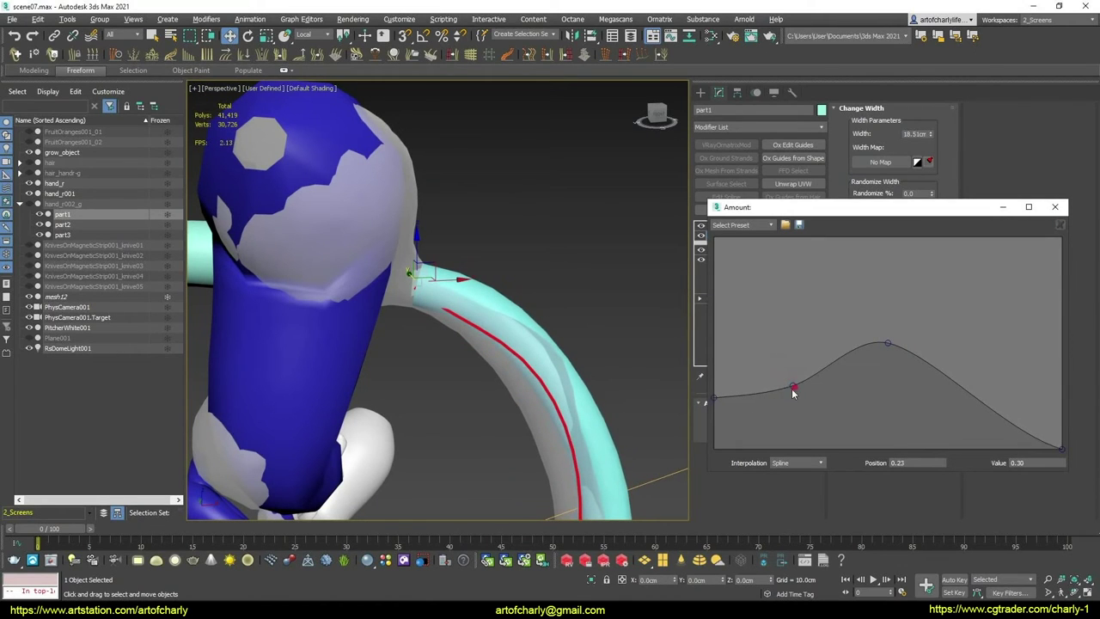
mouse_move(791, 387)
left_mouse_down()
mouse_move(764, 399)
mouse_move(801, 357)
left_mouse_up()
Raise points into a broad mid-length hump that tapers to 0.07 at the tip
mouse_move(516, 344)
middle_mouse_down("alt")
mouse_move(615, 386)
mouse_move(593, 380)
middle_mouse_up("alt")
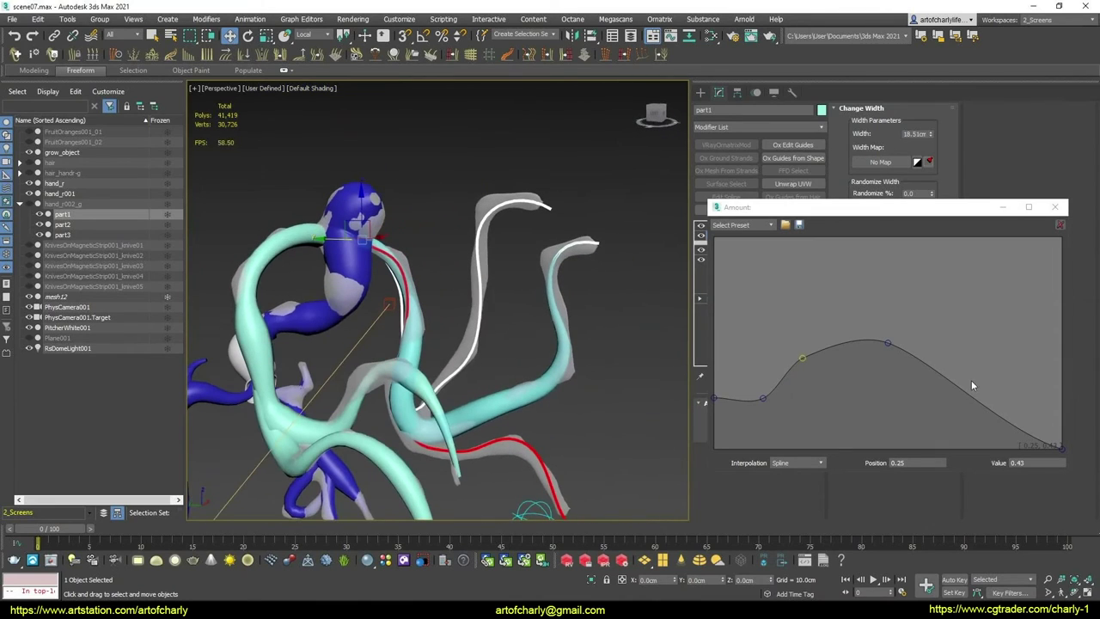
left_click_drag(968, 393, 984, 363)
left_click_drag(1020, 406, 1033, 390)
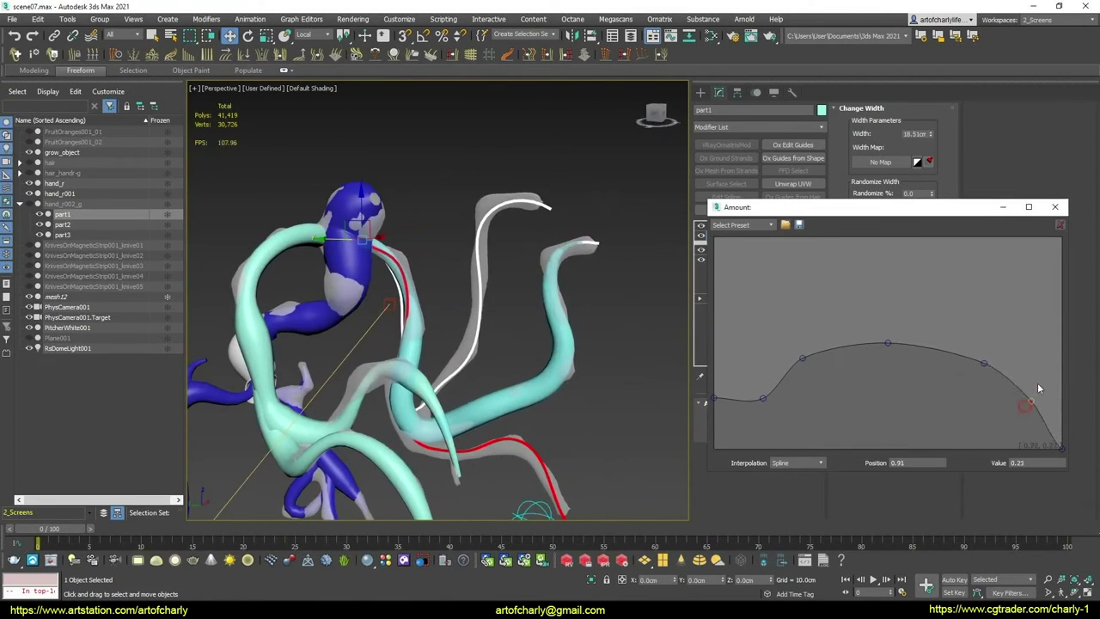
left_click_drag(1062, 453, 1082, 432)
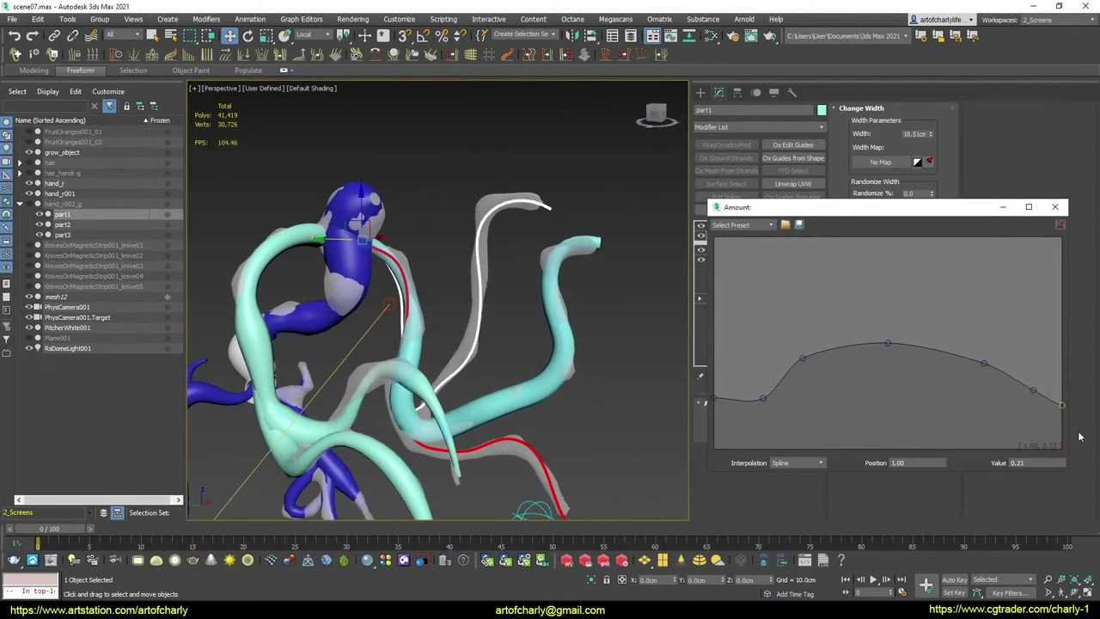
middle_click_drag(601, 327, 573, 325, "alt")
Select part2 of hand_r002_g and drag its width curve start down to thin the roots
left_click(67, 225)
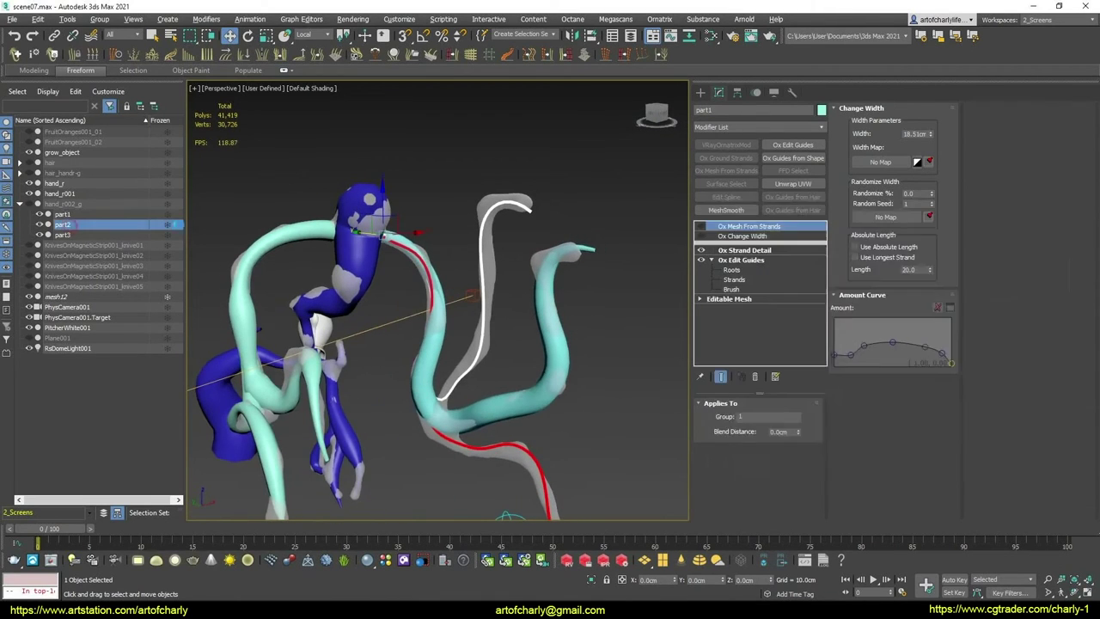
left_click(712, 235)
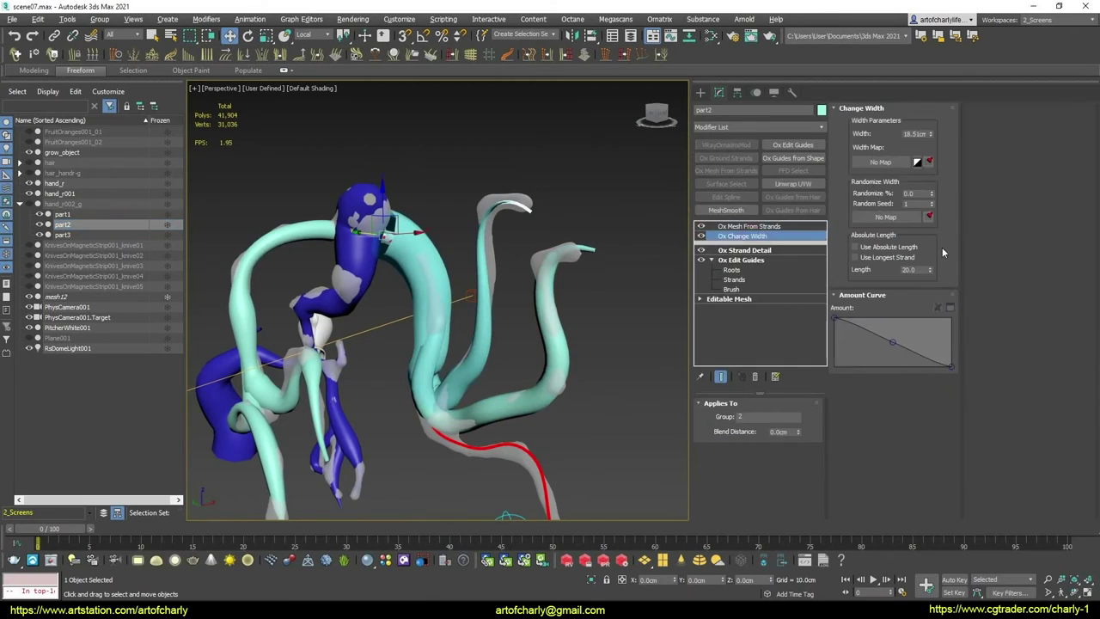
left_click(949, 307)
left_click_drag(614, 216, 796, 184)
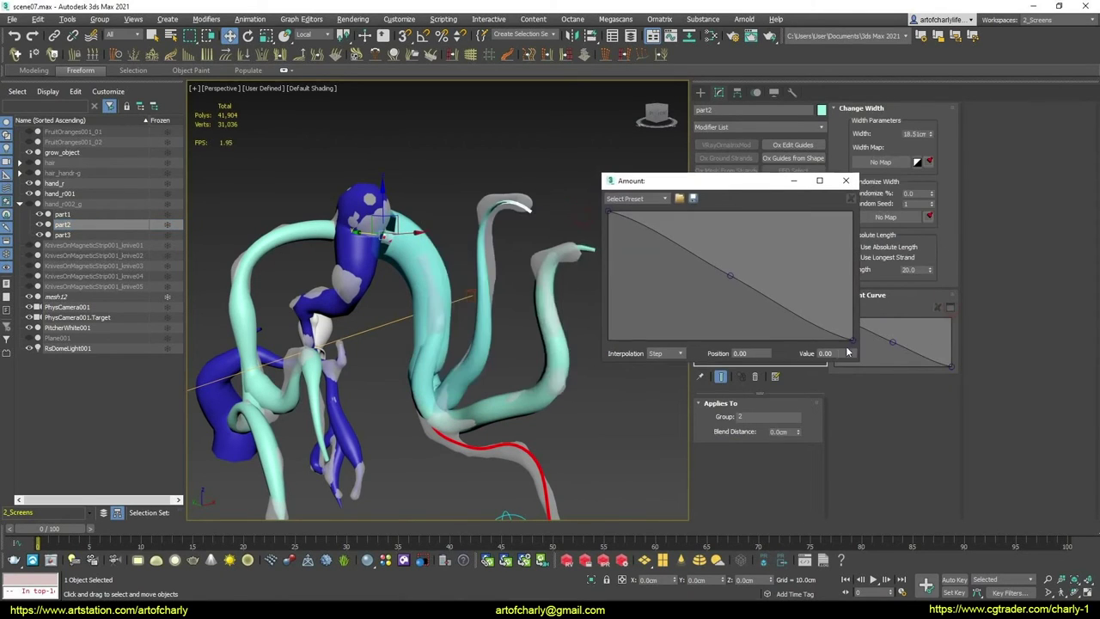
left_click_drag(858, 361, 1079, 521)
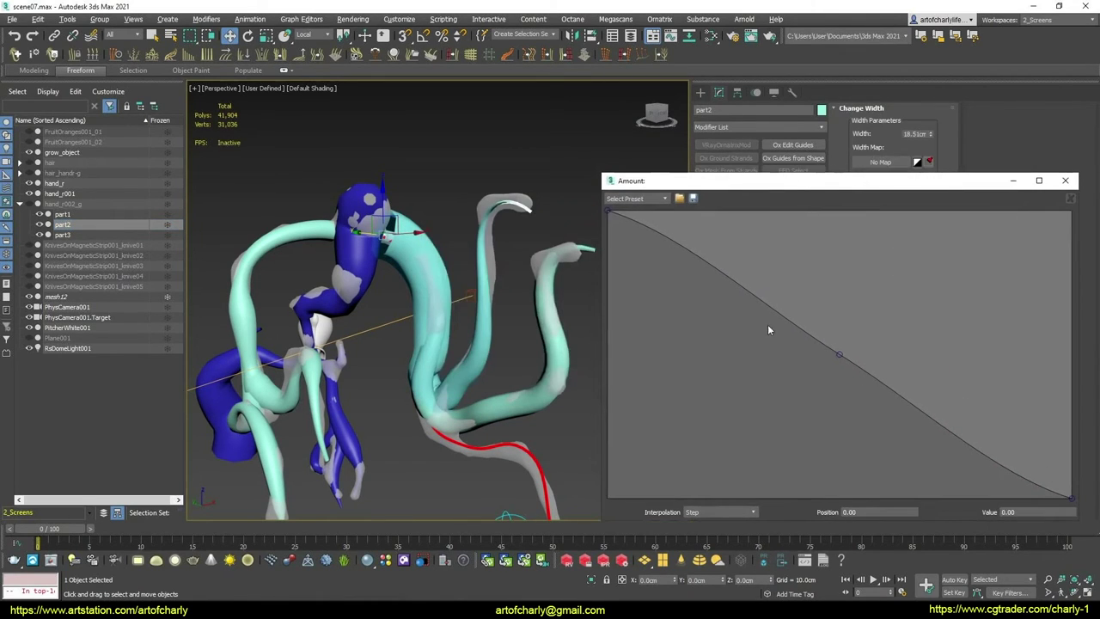
left_click_drag(611, 217, 581, 446)
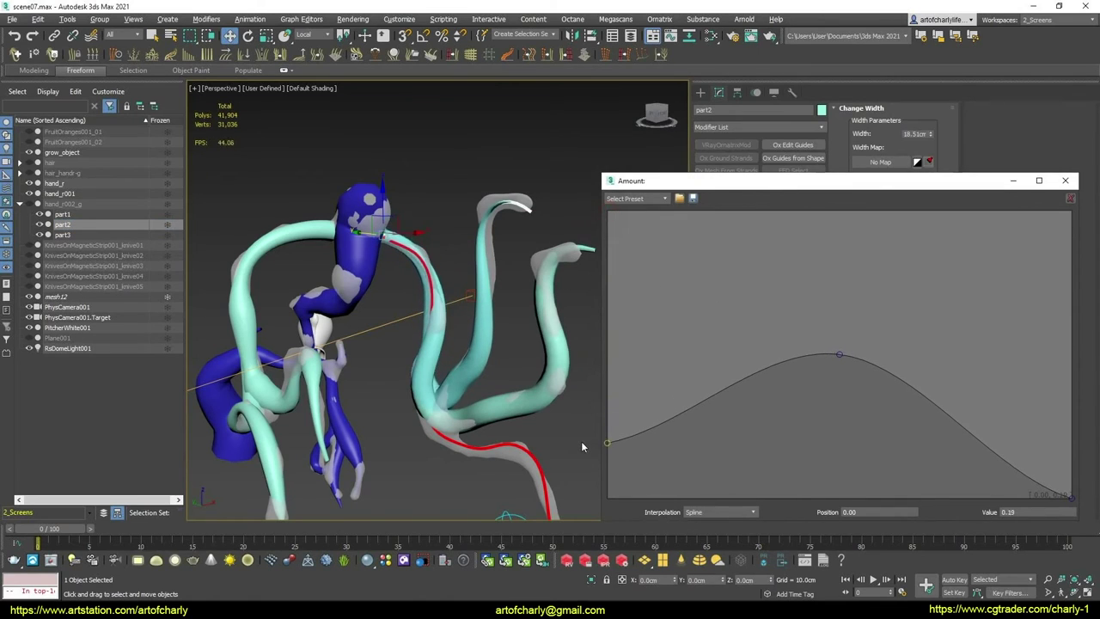
Add curve points forming a dip, two humps and a tapered tip, then close the editor
left_click_drag(717, 392, 729, 455)
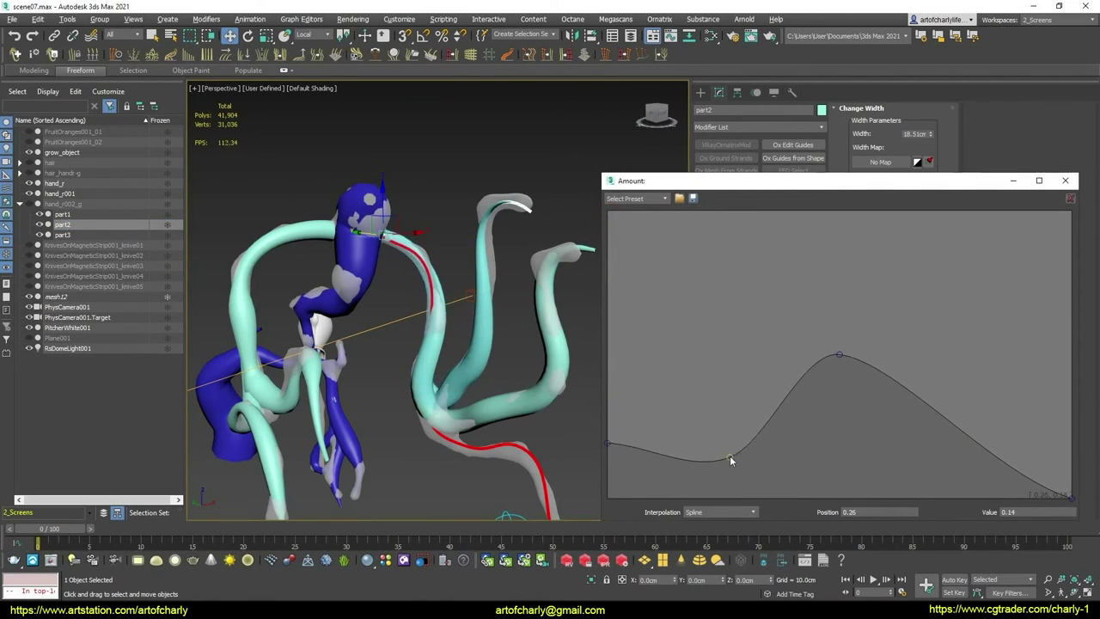
mouse_move(763, 418)
left_mouse_down()
mouse_move(811, 438)
mouse_move(787, 395)
left_mouse_up()
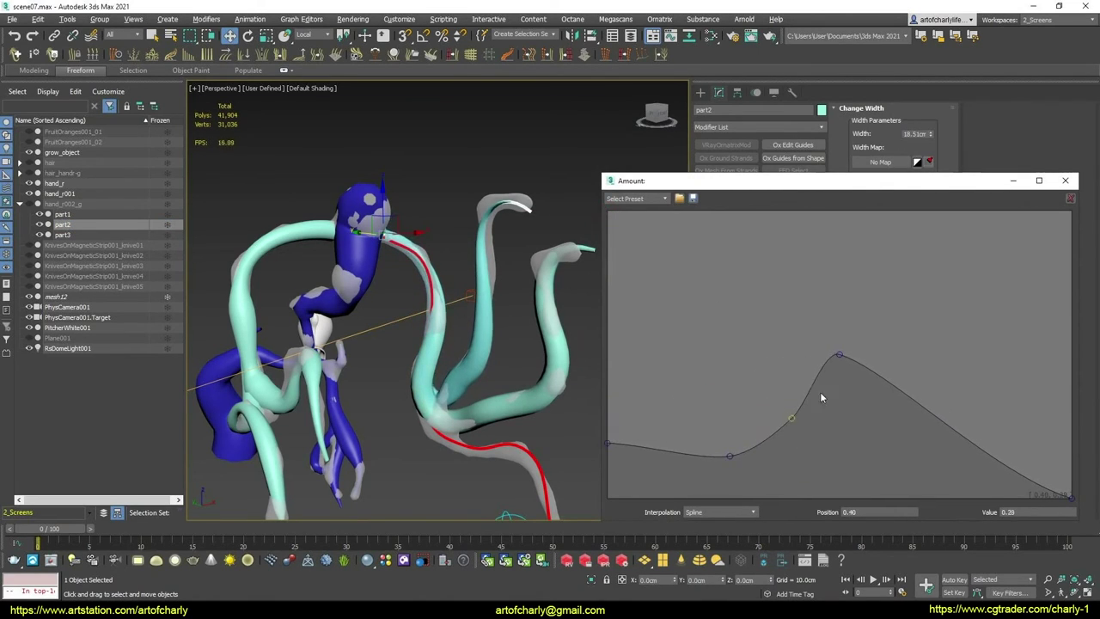
mouse_move(902, 393)
left_mouse_down()
mouse_move(907, 445)
mouse_move(917, 428)
left_mouse_up()
left_click_drag(988, 464, 1000, 394)
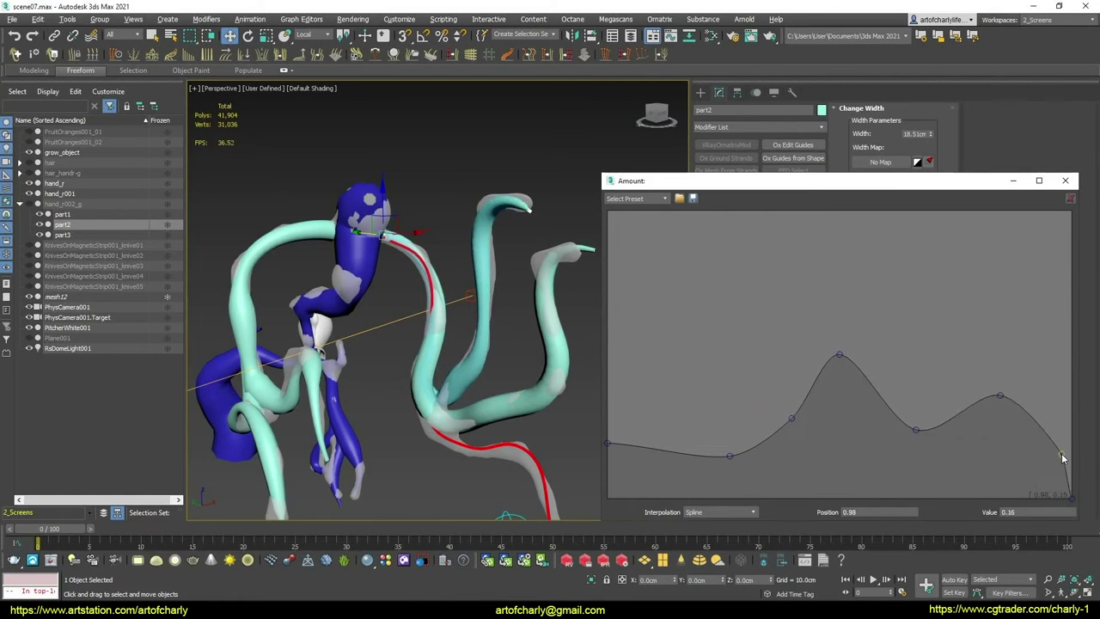
left_click_drag(1044, 464, 1051, 460)
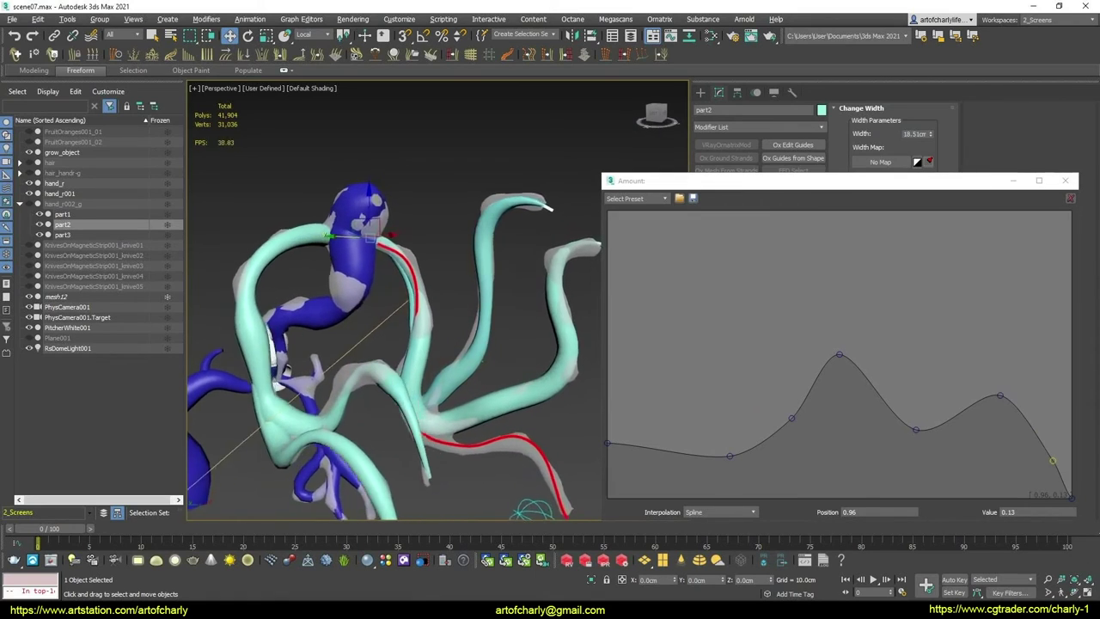
left_click(1039, 180)
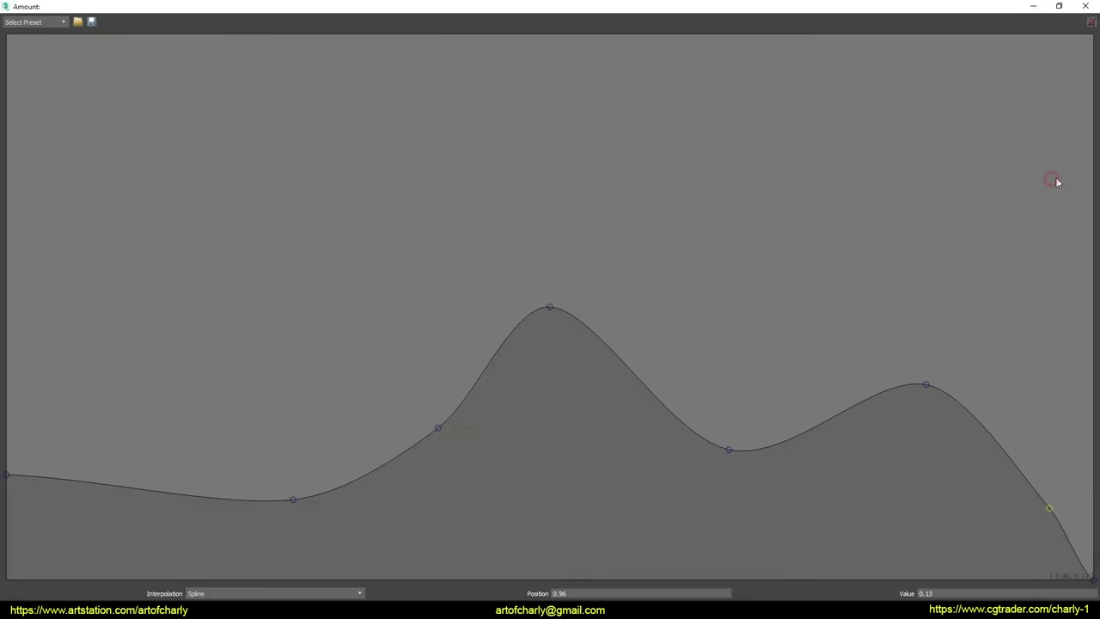
left_click(1079, 8)
left_click(62, 234)
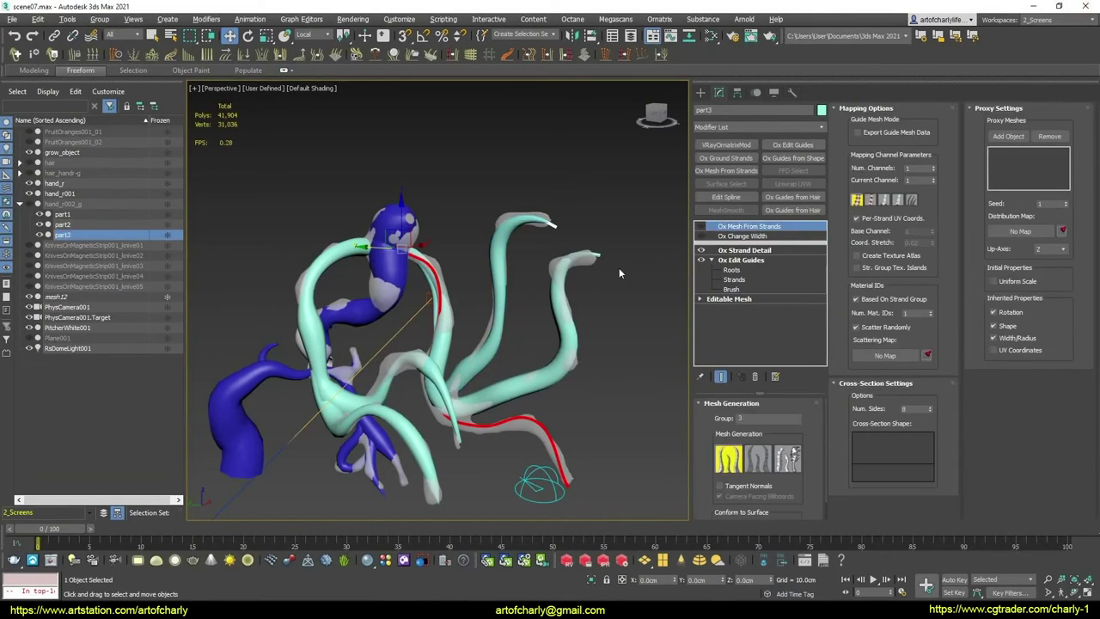
Lower the start of part3's Change Width Amount curve to thin its roots
left_click(726, 236)
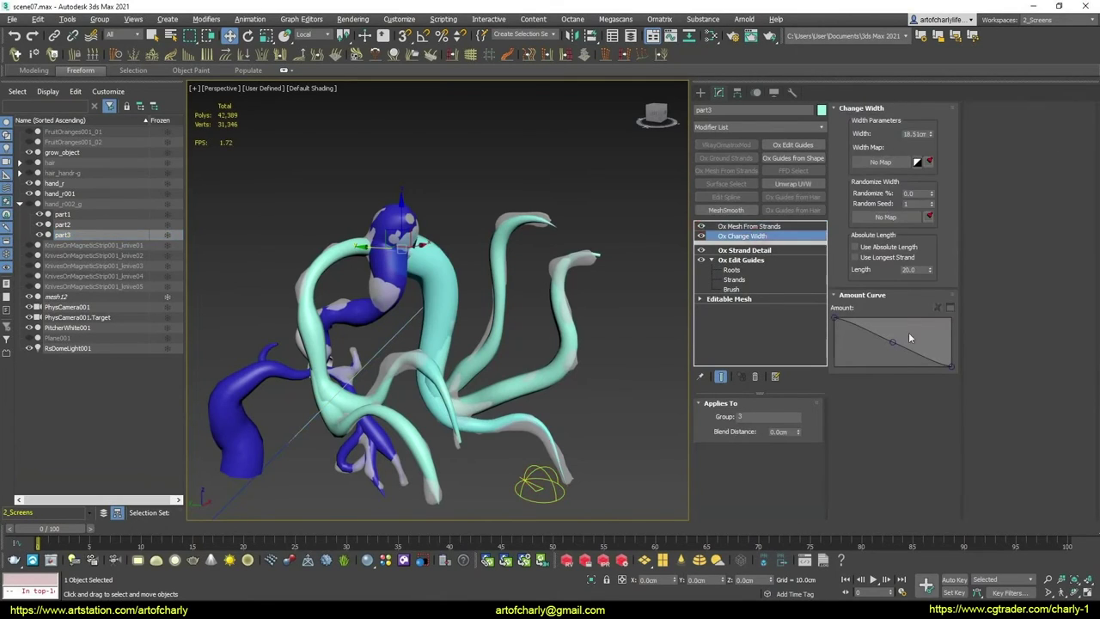
left_click(950, 307)
left_click_drag(570, 210, 749, 124)
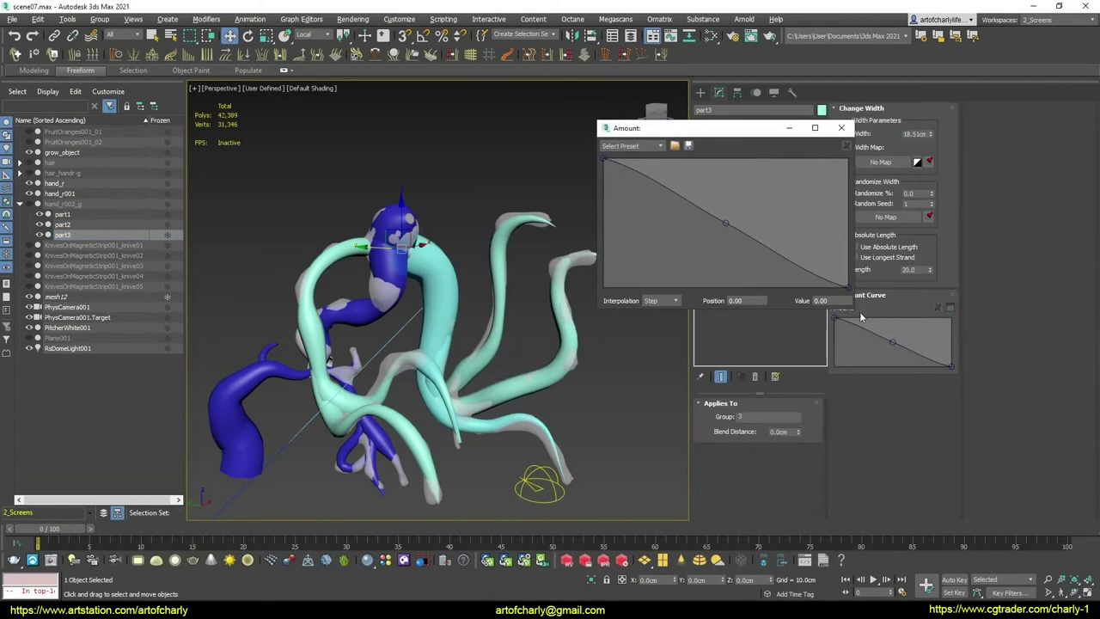
left_click_drag(960, 387, 1036, 421)
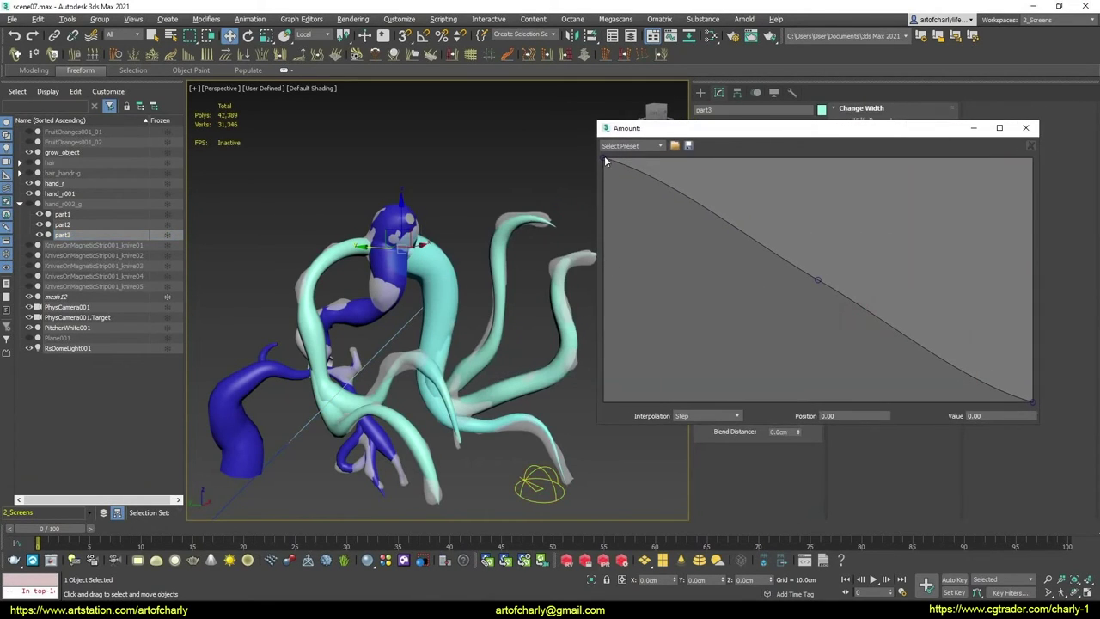
left_click_drag(603, 157, 574, 359)
mouse_move(546, 346)
middle_mouse_down("alt")
mouse_move(490, 304)
mouse_move(508, 302)
middle_mouse_up("alt")
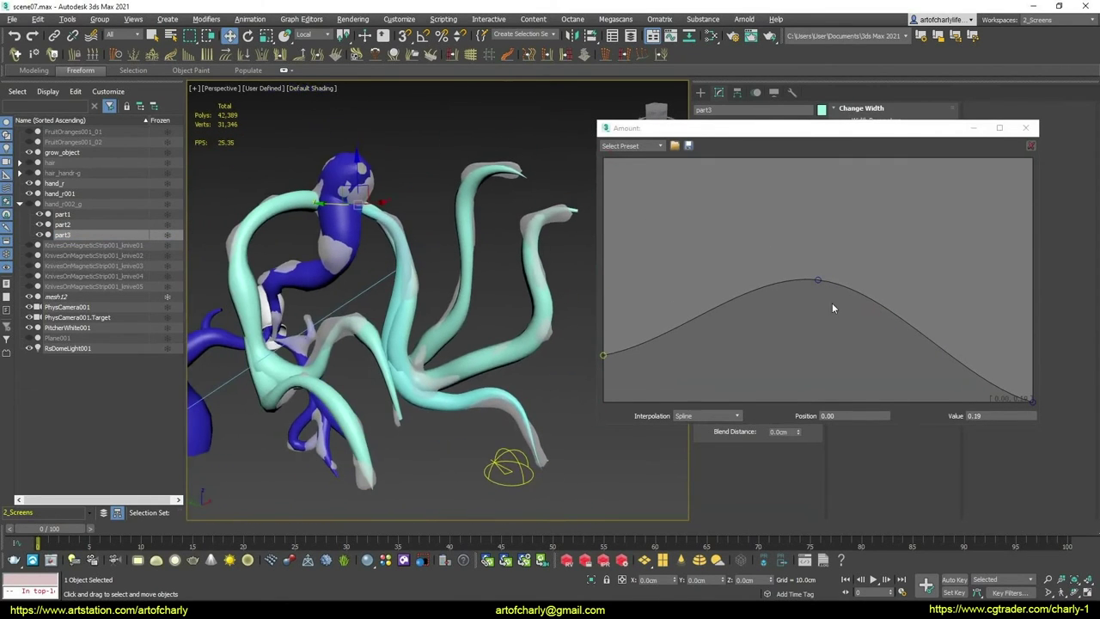
Add points rising to a peak past mid-length, a plateau near 0.28, and a 0.07 tip
left_click(897, 320)
left_click_drag(763, 301, 769, 341)
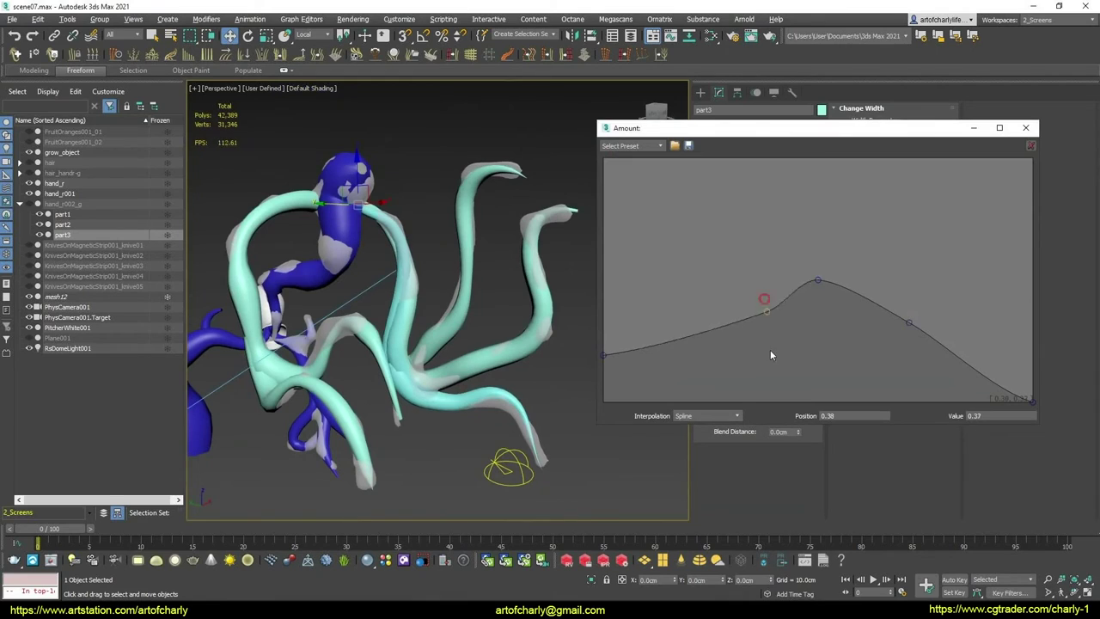
left_click_drag(981, 388, 997, 333)
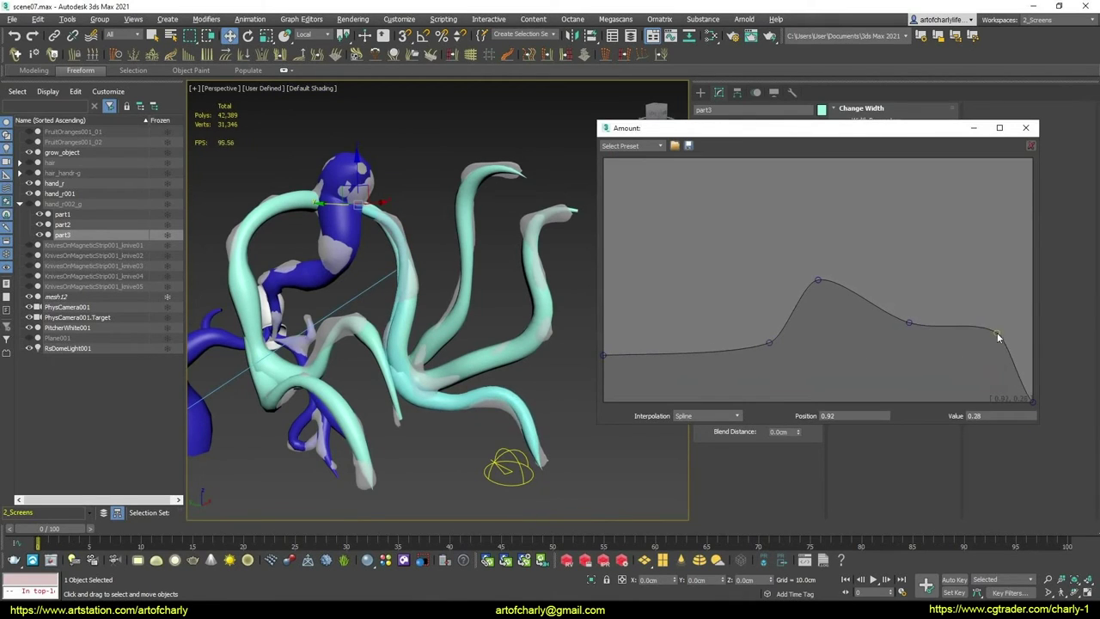
left_click_drag(1034, 402, 1041, 386)
middle_click_drag(593, 343, 564, 300, "alt")
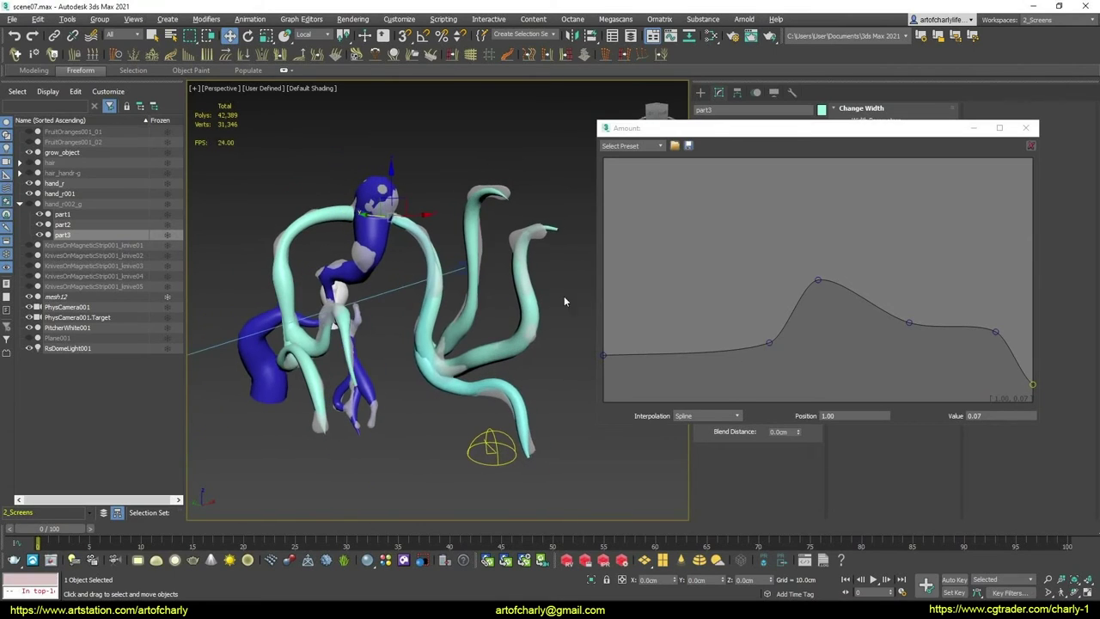
left_click(1025, 127)
middle_click_drag(516, 207, 410, 262, "alt")
scroll(411, 262, "up", 3)
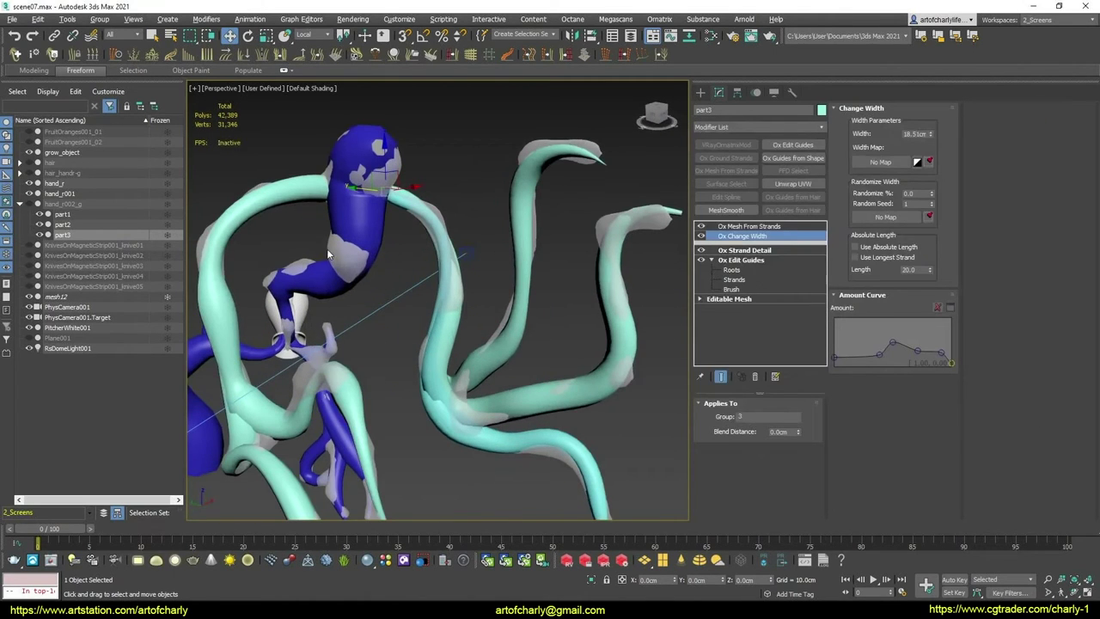
Unfreeze all objects, delete the grey mesh12, and orbit to view the whole creature
right_click(462, 313)
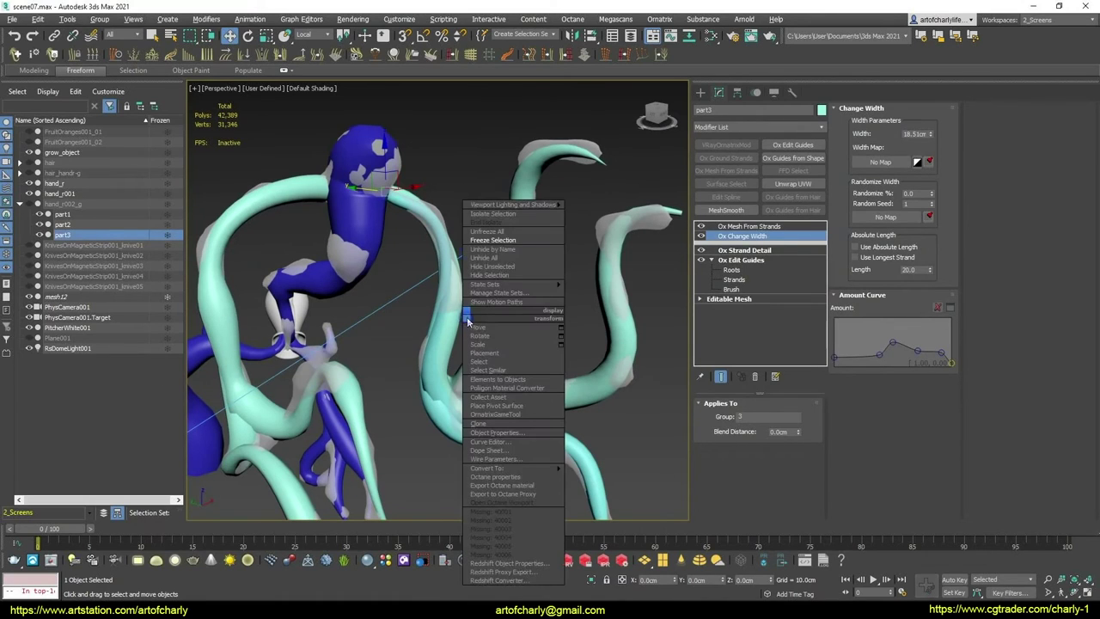
left_click(521, 239)
left_click(351, 256)
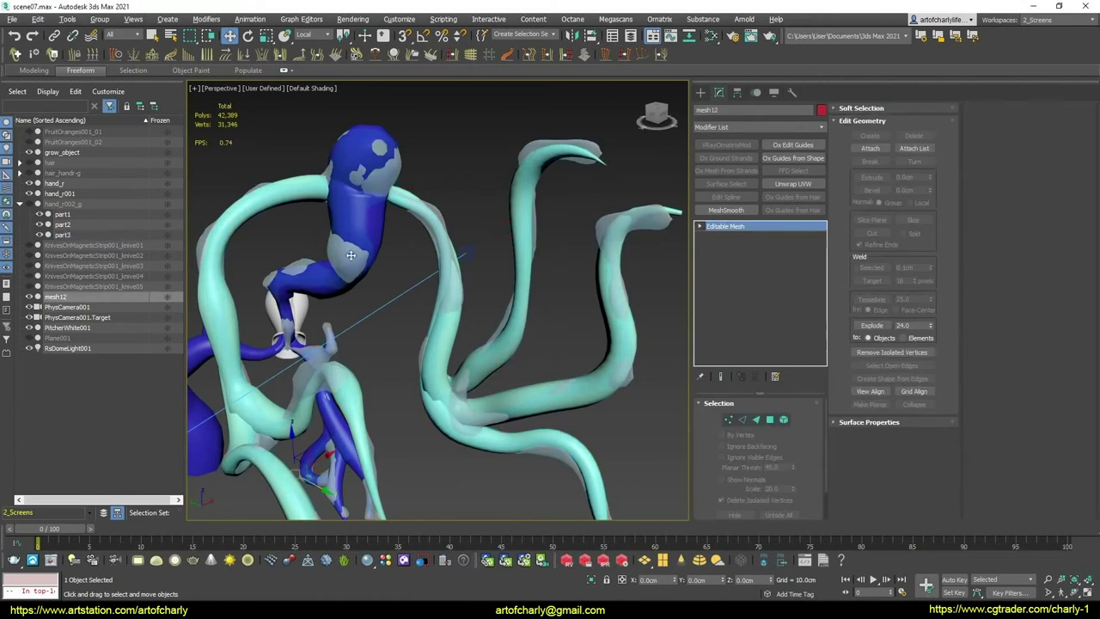
key("Delete")
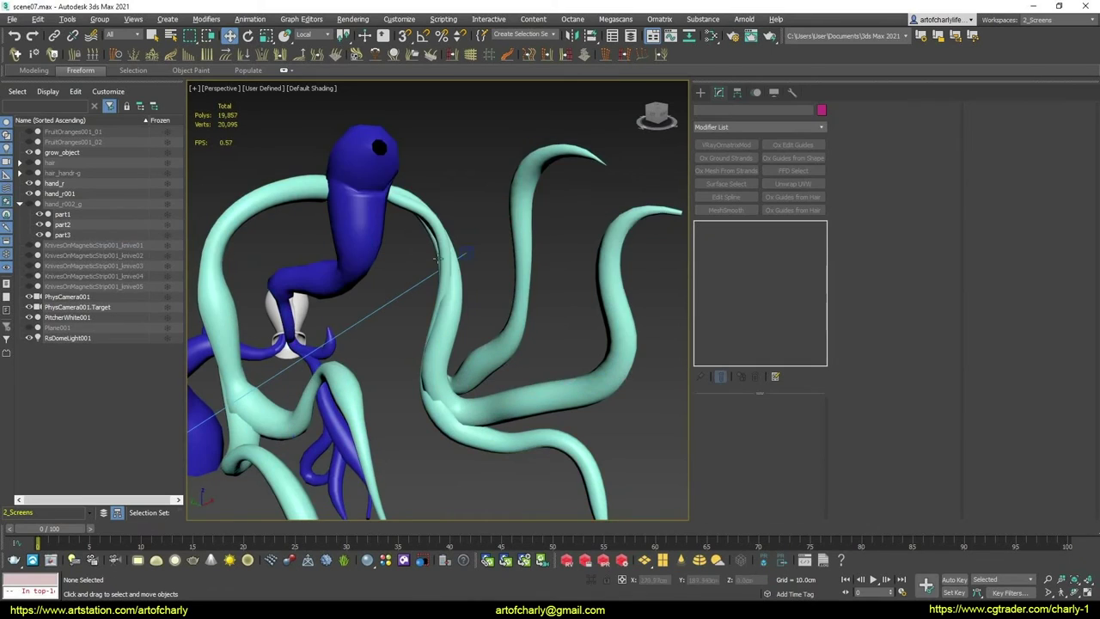
scroll(471, 279, "down", 5)
middle_click_drag(472, 279, 627, 292, "alt")
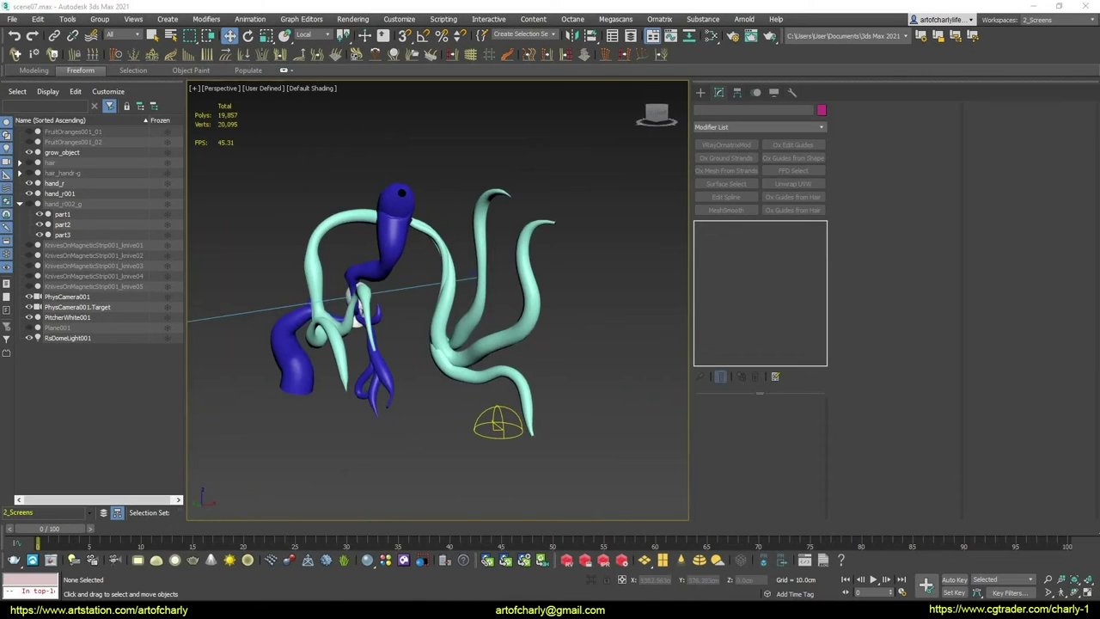
mouse_move(416, 272)
middle_mouse_down("alt")
mouse_move(542, 267)
mouse_move(518, 265)
middle_mouse_up("alt")
scroll(532, 272, "up", 3)
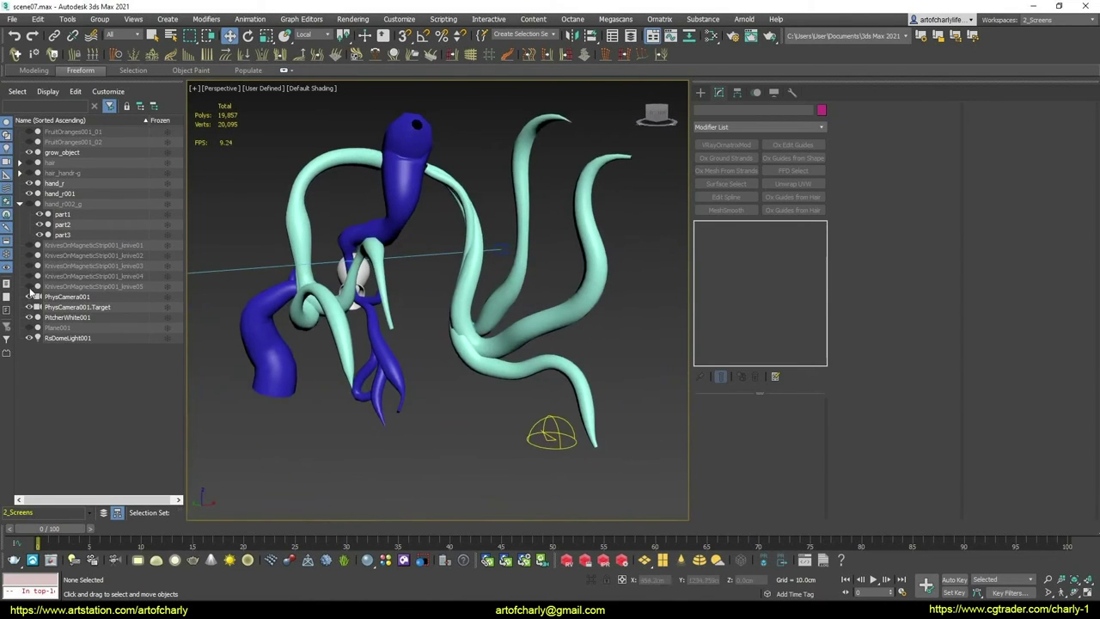
Unhide knive05, knive04, knive01 and both FruitOranges spheres
left_click_drag(28, 287, 30, 251)
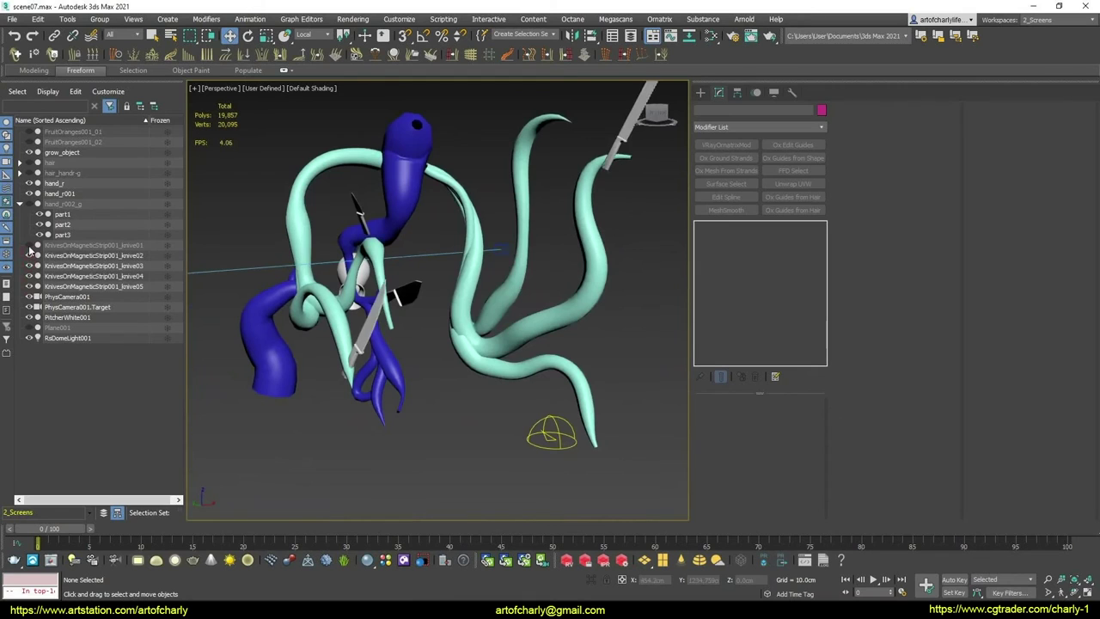
left_click(28, 245)
middle_click_drag(513, 229, 525, 265, "alt")
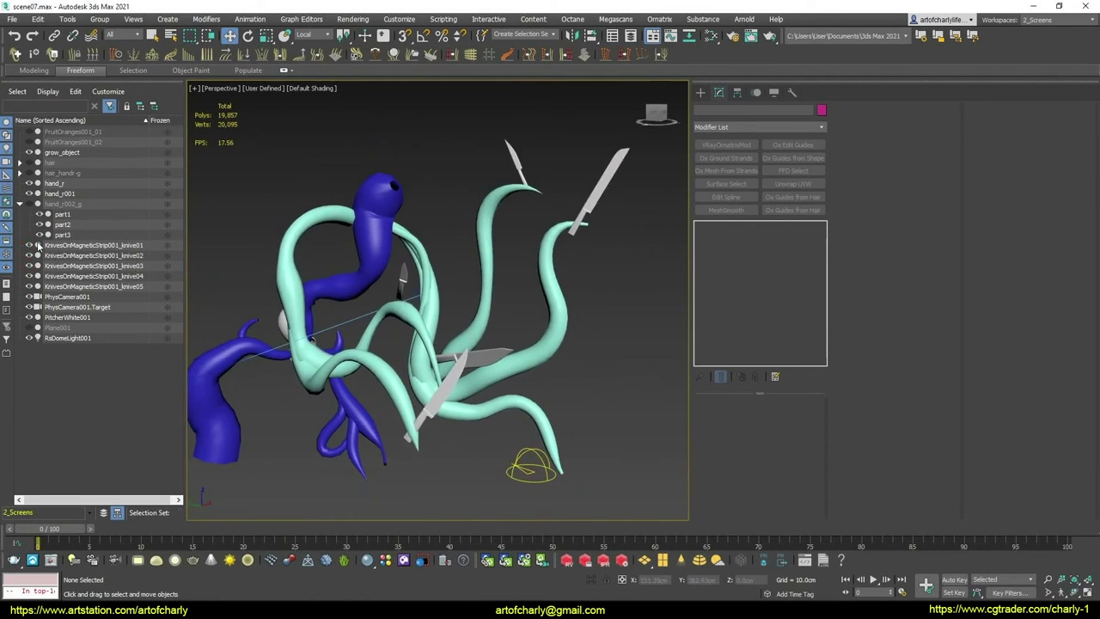
left_click_drag(29, 141, 30, 131)
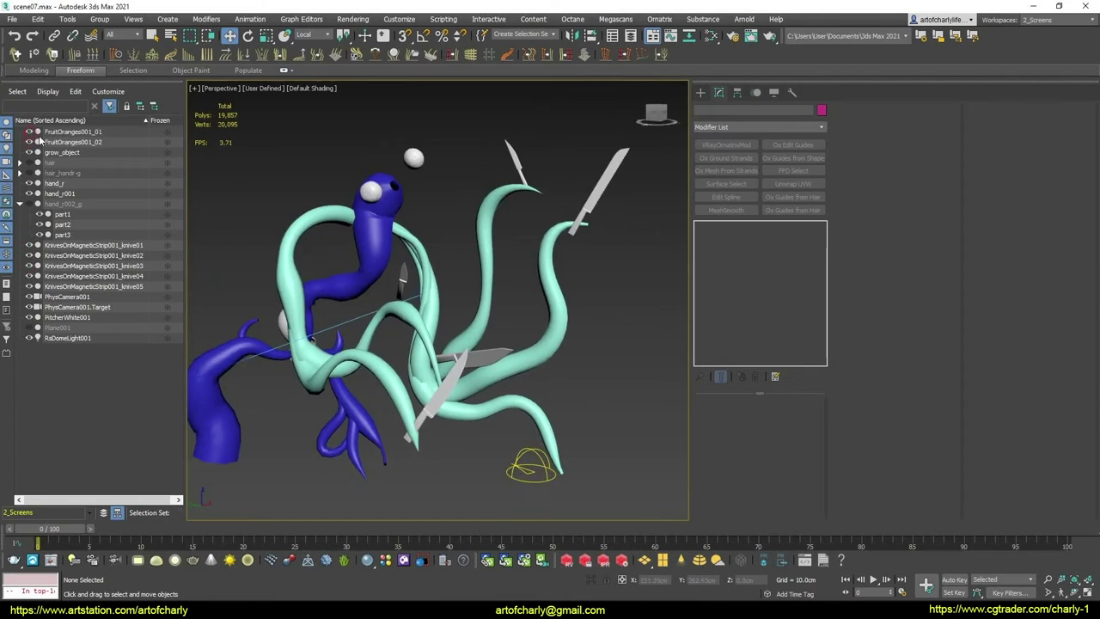
mouse_move(405, 244)
middle_mouse_down("alt")
mouse_move(537, 250)
mouse_move(422, 262)
mouse_move(464, 252)
mouse_move(539, 264)
mouse_move(491, 254)
mouse_move(507, 248)
mouse_move(432, 245)
mouse_move(493, 297)
mouse_move(407, 256)
mouse_move(396, 270)
mouse_move(455, 266)
mouse_move(432, 305)
mouse_move(446, 311)
mouse_move(438, 316)
mouse_move(381, 310)
mouse_move(417, 327)
mouse_move(397, 340)
mouse_move(435, 368)
mouse_move(410, 425)
mouse_move(380, 318)
mouse_move(391, 356)
mouse_move(397, 260)
mouse_move(471, 318)
mouse_move(348, 286)
mouse_move(375, 295)
mouse_move(363, 361)
mouse_move(460, 370)
mouse_move(456, 318)
mouse_move(613, 321)
mouse_move(558, 295)
mouse_move(350, 340)
mouse_move(385, 352)
mouse_move(368, 339)
middle_mouse_up("alt")
Zoom and orbit around the creature's head to inspect the eyeball and tentacles
scroll(421, 262, "up", 4)
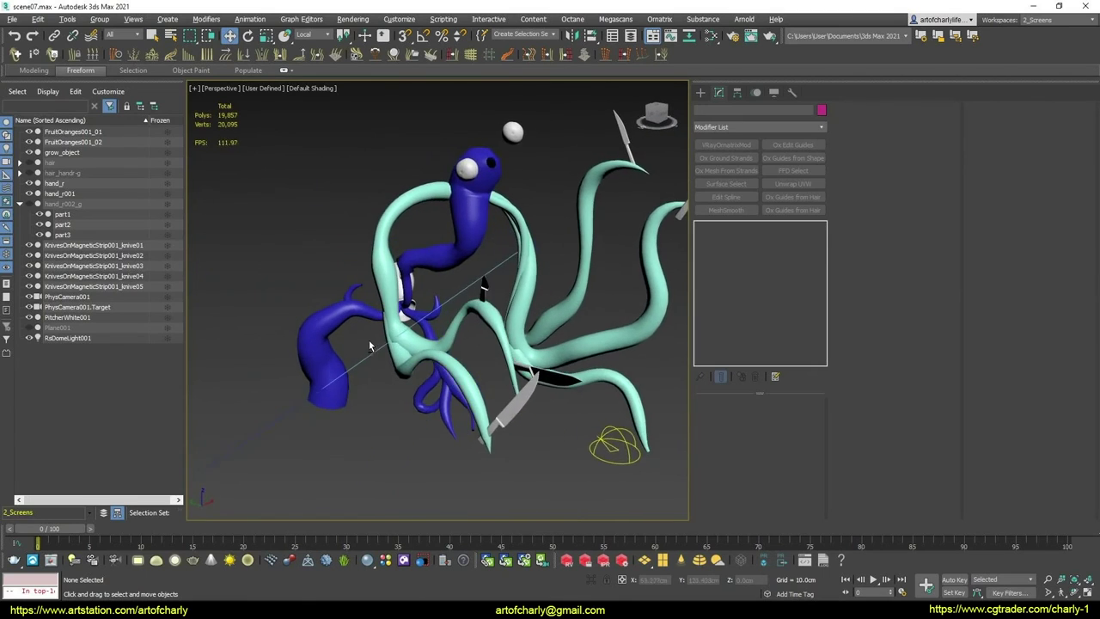
scroll(369, 339, "up", 2)
scroll(461, 309, "up", 1)
scroll(460, 309, "up", 3)
middle_click_drag(461, 309, 468, 316, "alt")
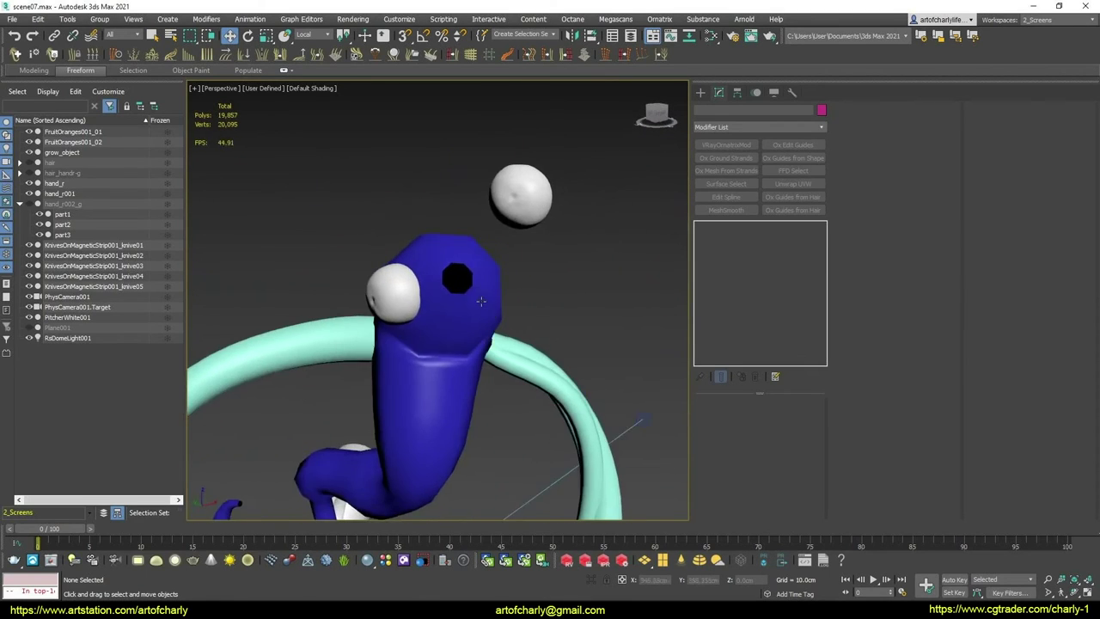
scroll(468, 316, "up", 3)
scroll(475, 323, "up", 2)
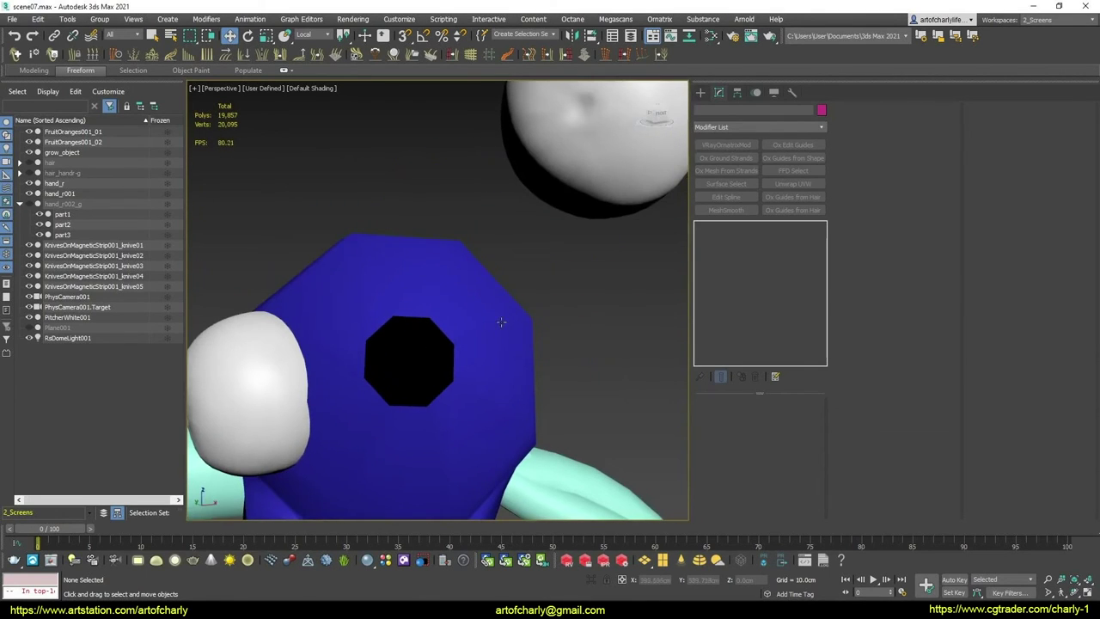
scroll(501, 270, "down", 5)
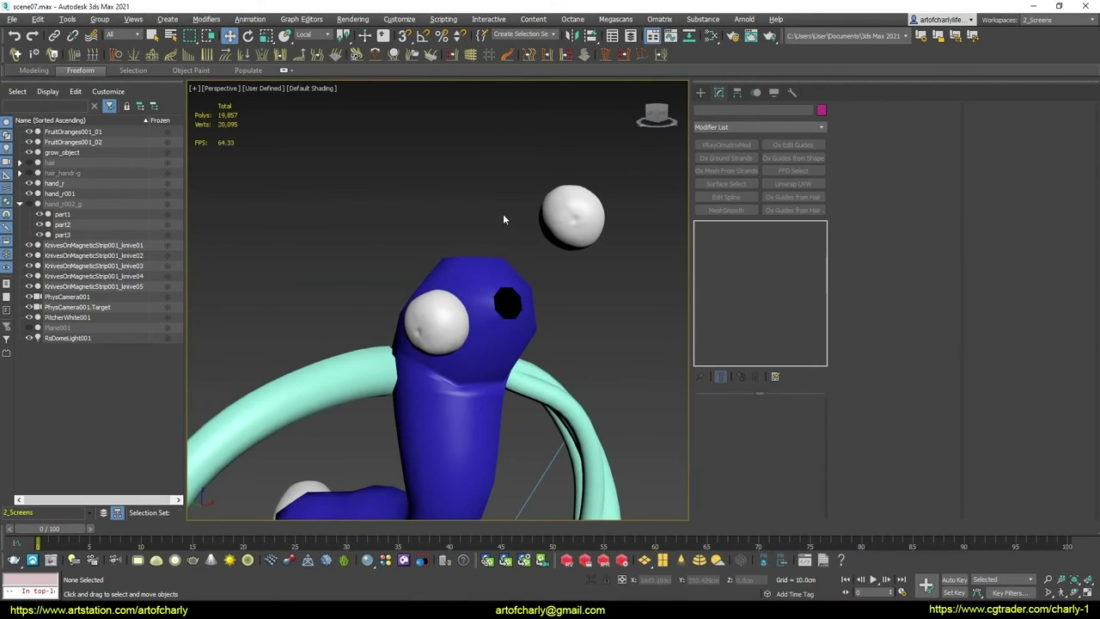
mouse_move(459, 298)
middle_mouse_down("alt")
mouse_move(508, 250)
mouse_move(438, 233)
middle_mouse_up("alt")
scroll(509, 250, "up", 3)
scroll(509, 250, "up", 2)
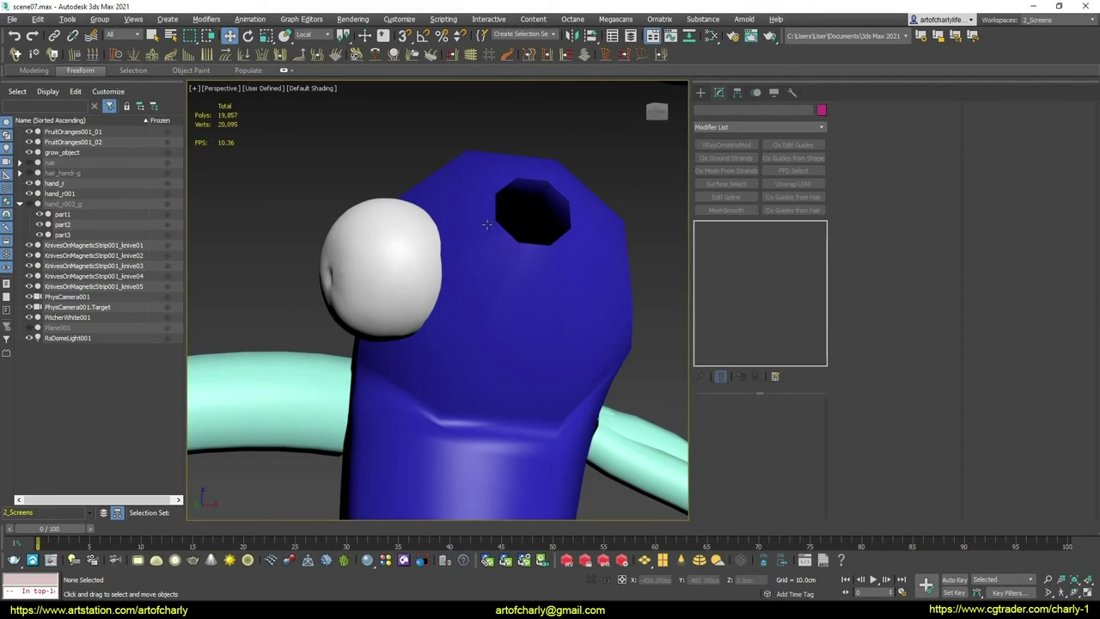
scroll(517, 202, "down", 5)
mouse_move(546, 353)
middle_mouse_down("alt")
mouse_move(482, 275)
mouse_move(507, 296)
mouse_move(750, 190)
middle_mouse_up("alt")
scroll(508, 297, "up", 4)
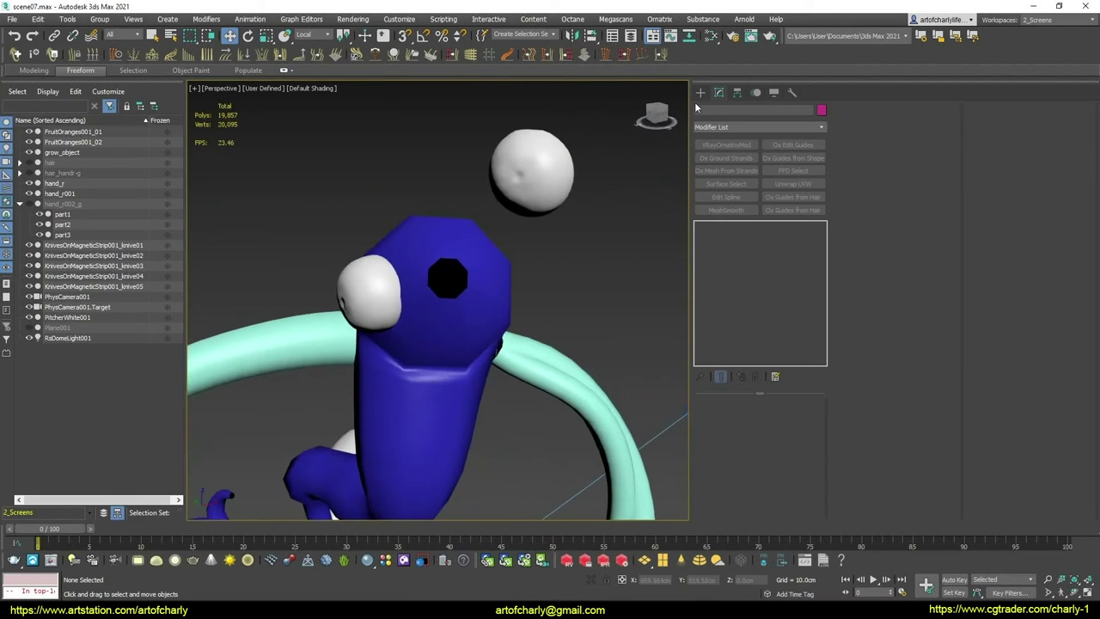
Create a small 2.042 × 2.086 cm plane on the worm's head beside the eye
left_click(699, 92)
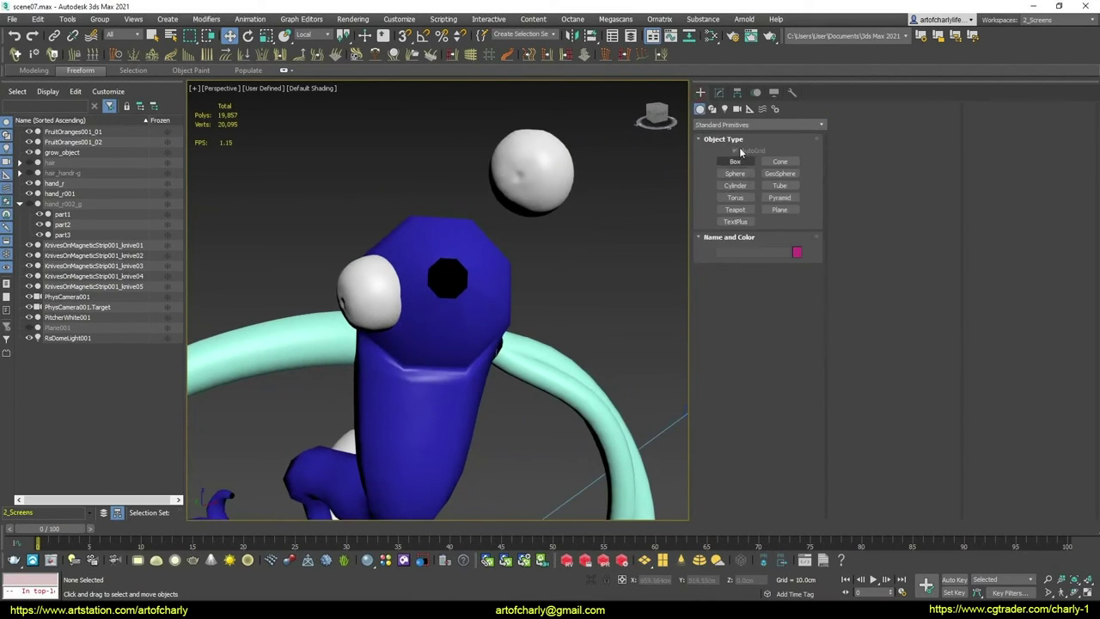
left_click(779, 210)
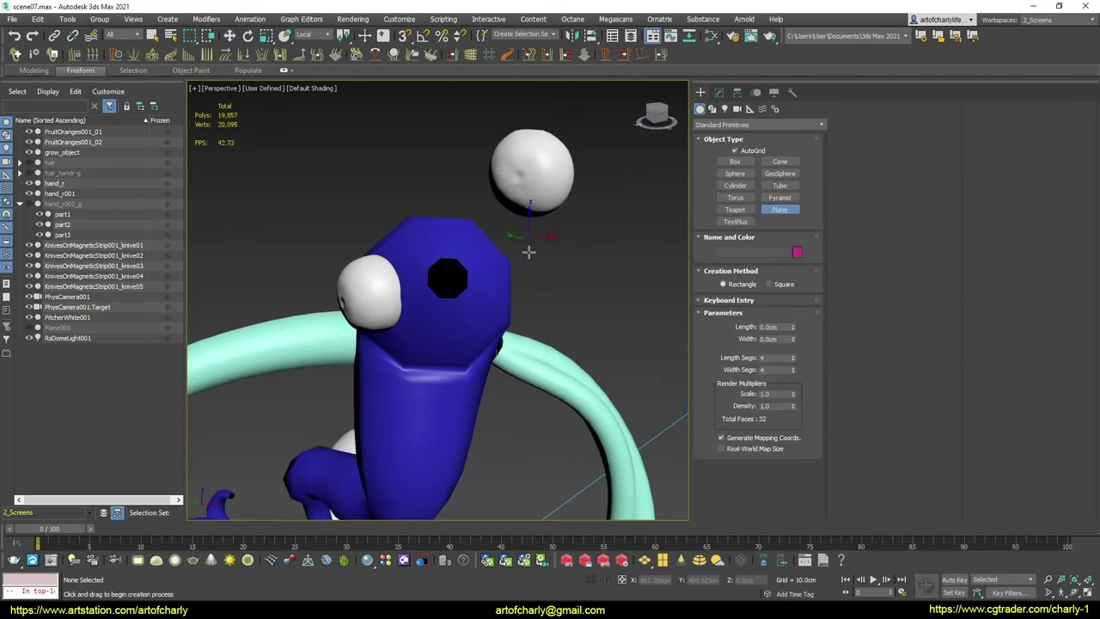
middle_click_drag(439, 280, 320, 275, "alt")
left_click_drag(319, 259, 330, 287)
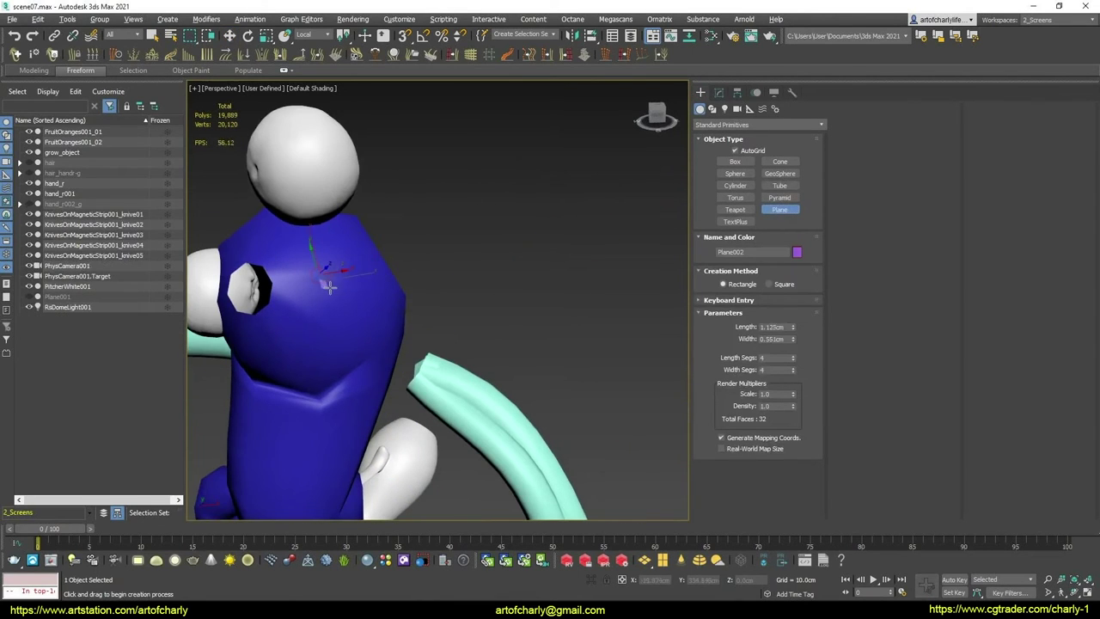
mouse_move(347, 294)
middle_mouse_down("alt")
mouse_move(341, 314)
mouse_move(380, 312)
mouse_move(341, 312)
mouse_move(384, 324)
mouse_move(464, 284)
mouse_move(581, 283)
middle_mouse_up("alt")
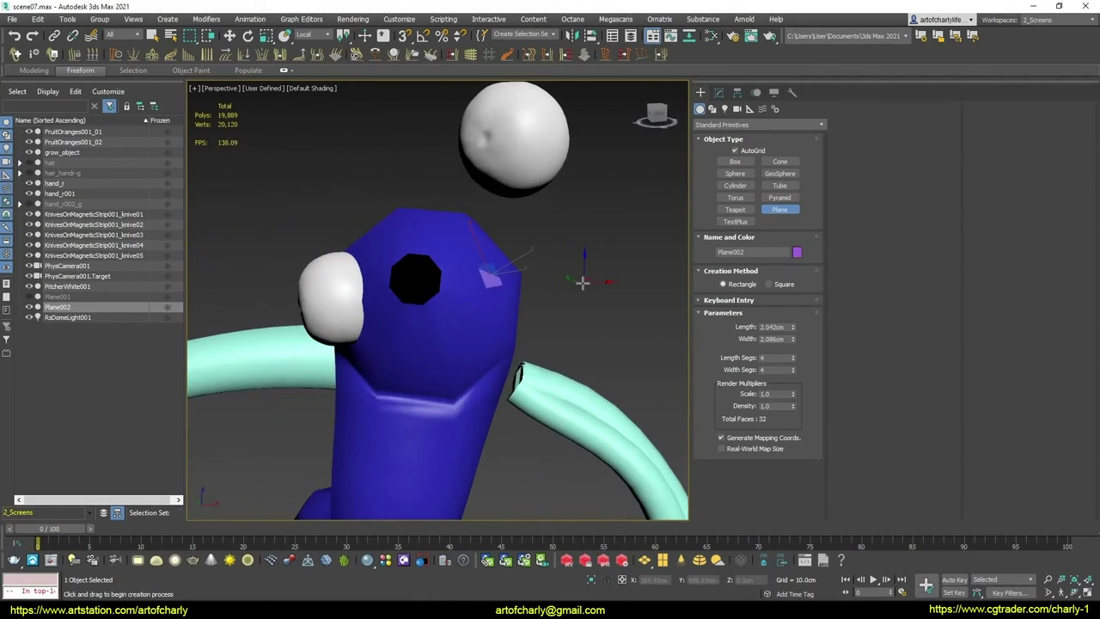
Shift-clone the plane in place as Plane003
key("w")
left_click(719, 92)
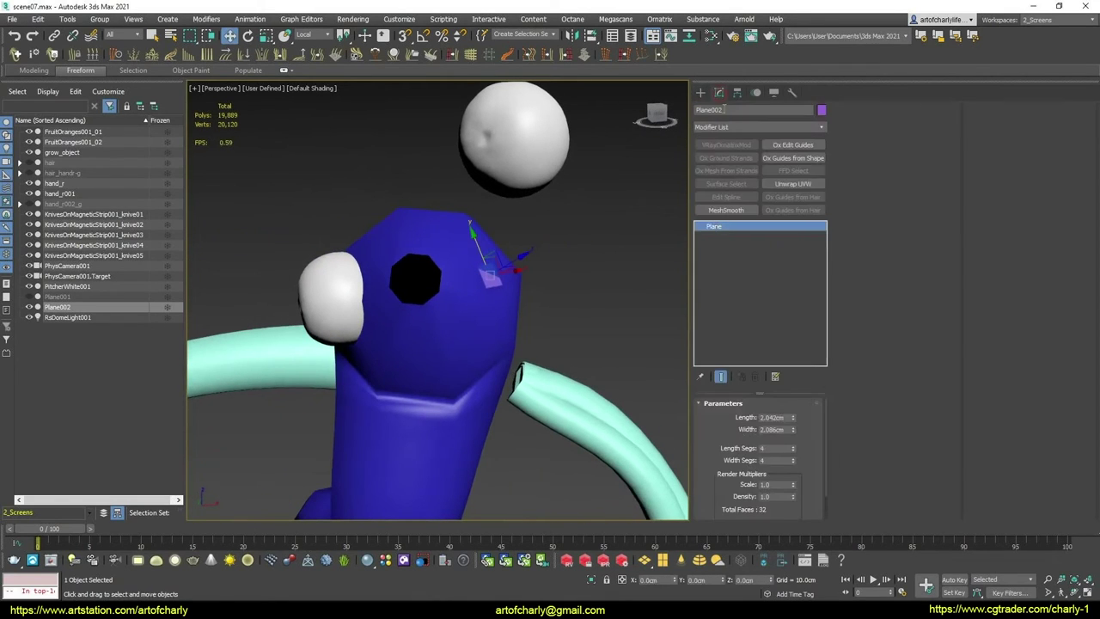
left_click_drag(491, 273, 507, 280, "shift")
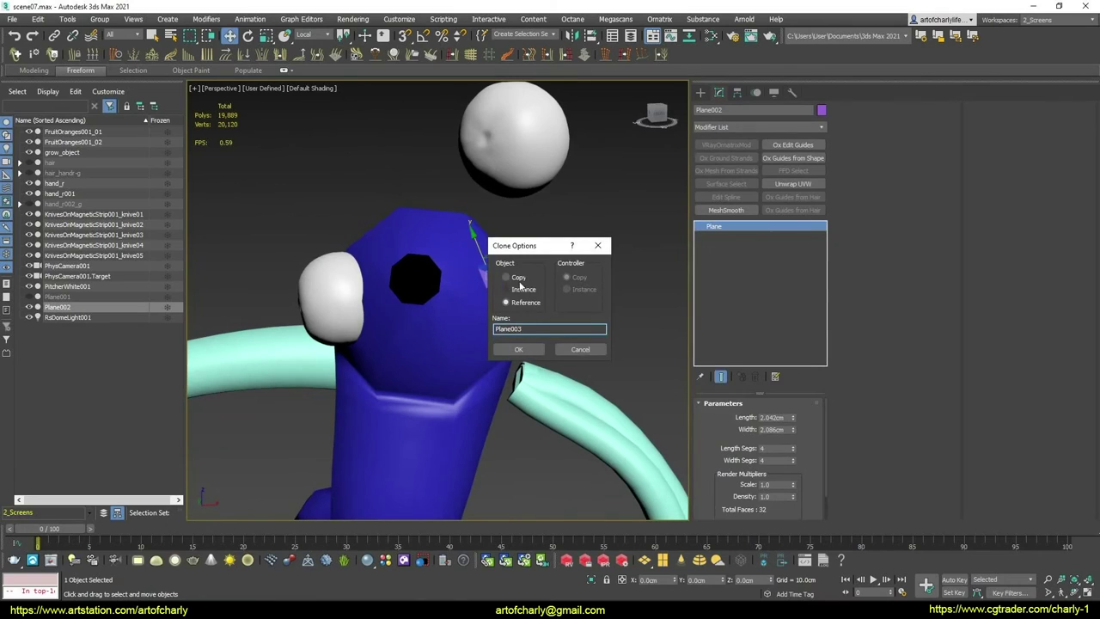
left_click(518, 348)
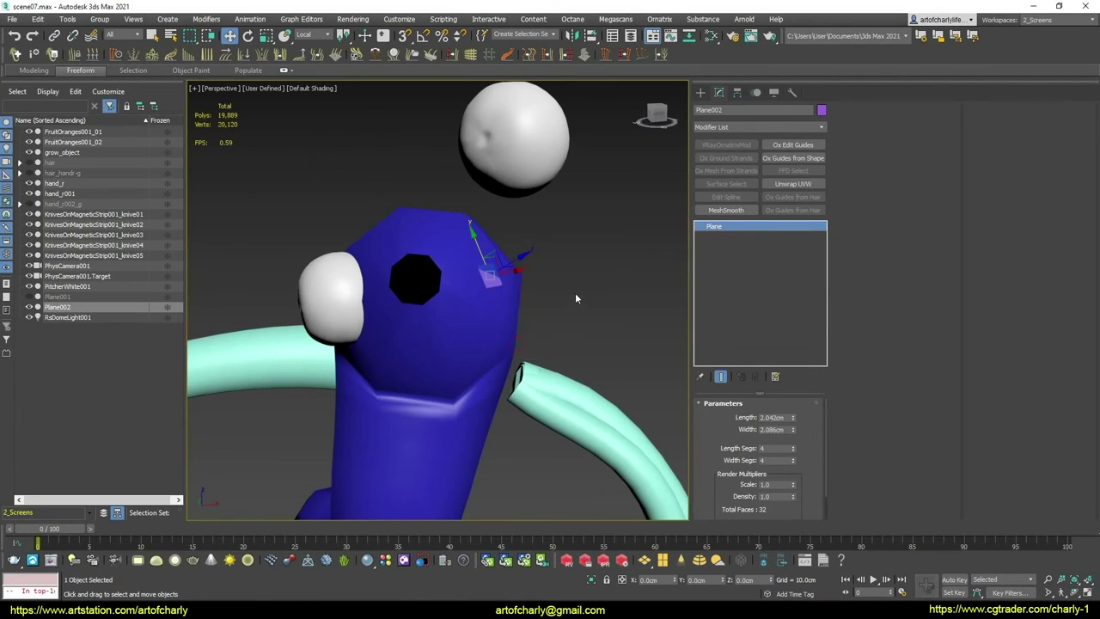
Add Ox Edit Guides to Plane003 and draw a curling guide strand up from it
left_click(792, 144)
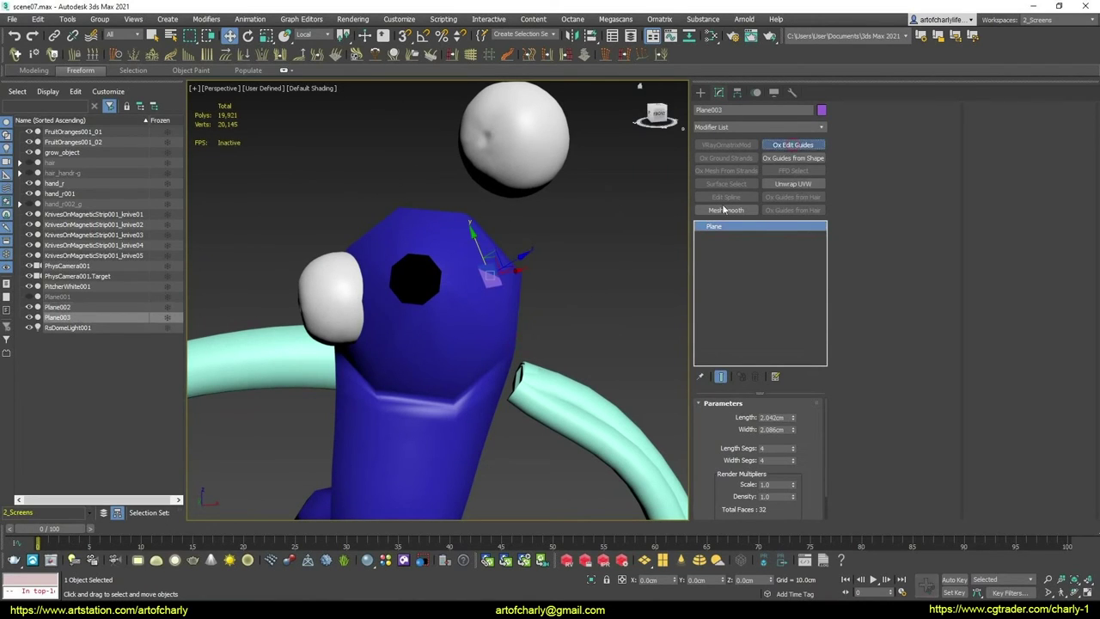
left_click(891, 223)
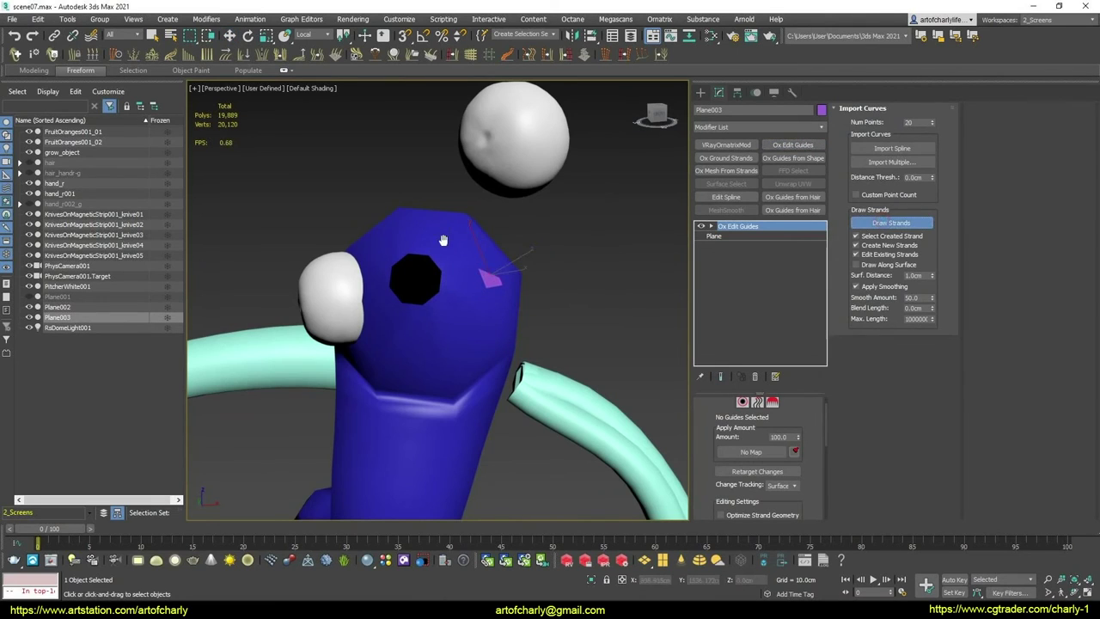
mouse_move(481, 257)
middle_mouse_down("alt")
mouse_move(461, 265)
mouse_move(474, 290)
middle_mouse_up("alt")
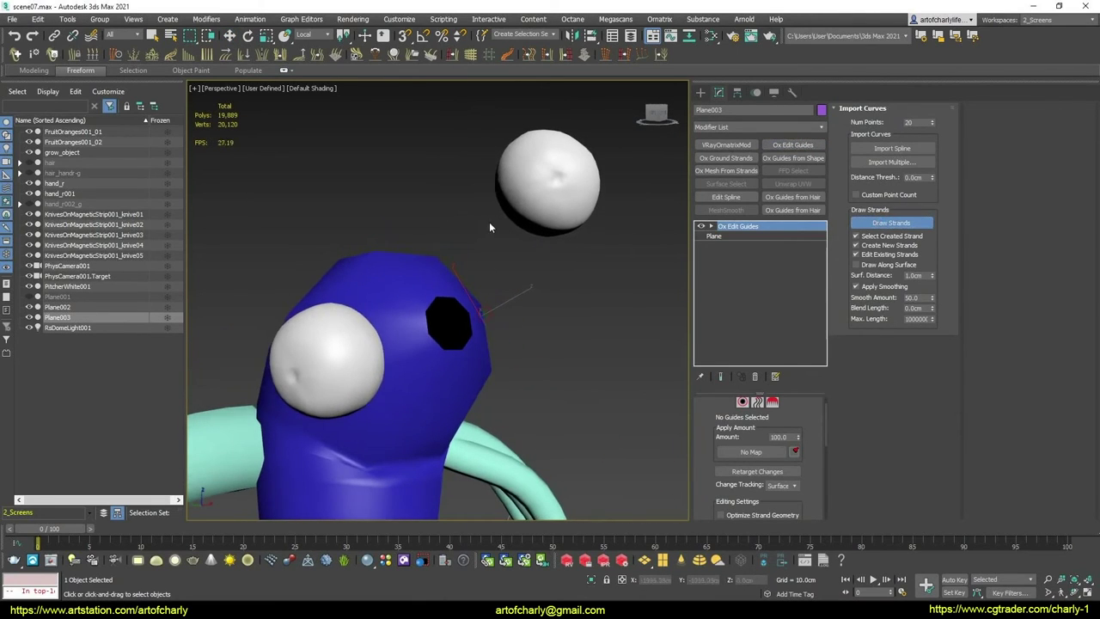
mouse_move(489, 227)
middle_mouse_down("alt")
mouse_move(498, 305)
mouse_move(481, 324)
middle_mouse_up("alt")
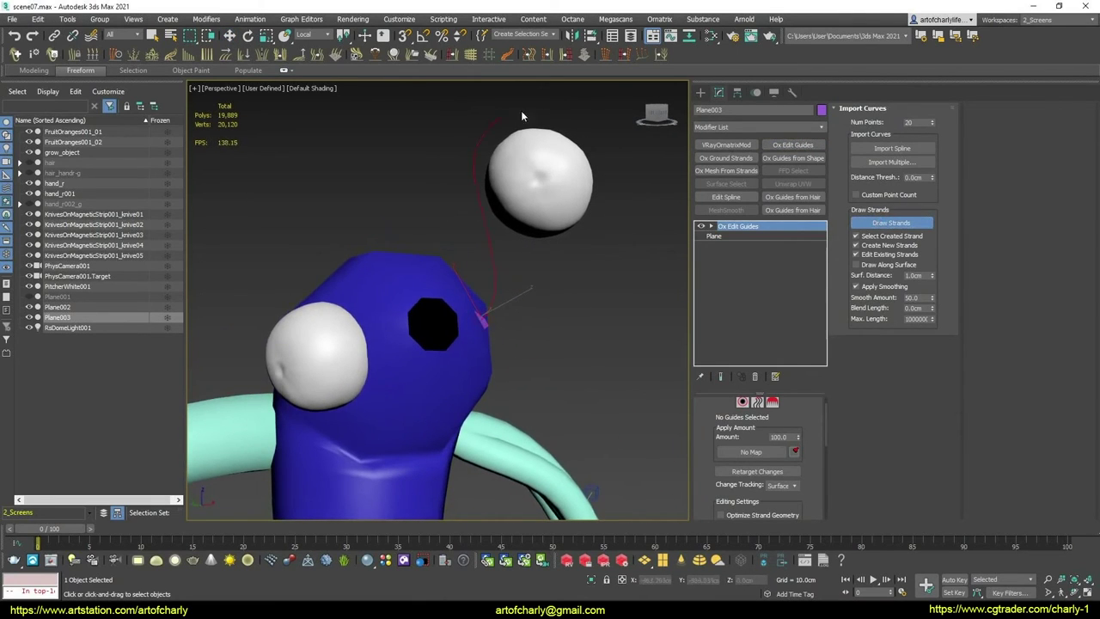
mouse_move(501, 204)
middle_mouse_down("alt")
mouse_move(554, 286)
mouse_move(596, 300)
mouse_move(397, 295)
mouse_move(607, 301)
mouse_move(550, 317)
middle_mouse_up("alt")
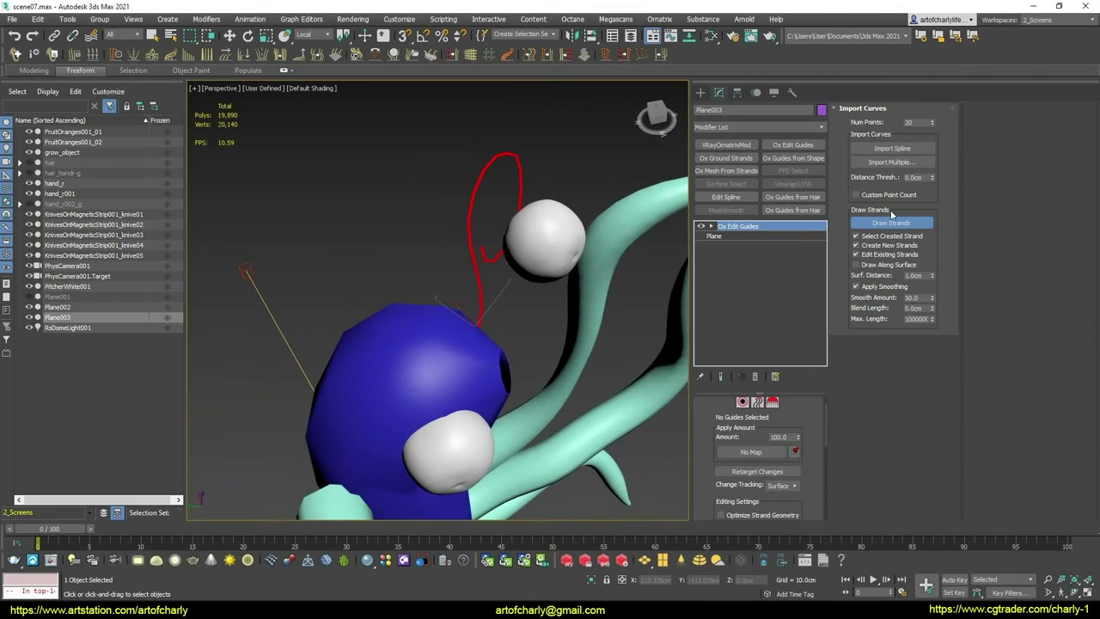
With Elastic Mode on, brush the red guide into a loop around the white eyeball
left_click(771, 403)
mouse_move(522, 233)
middle_mouse_down("alt")
mouse_move(549, 258)
mouse_move(601, 262)
middle_mouse_up("alt")
left_click(856, 130)
middle_click_drag(533, 206, 554, 211, "alt")
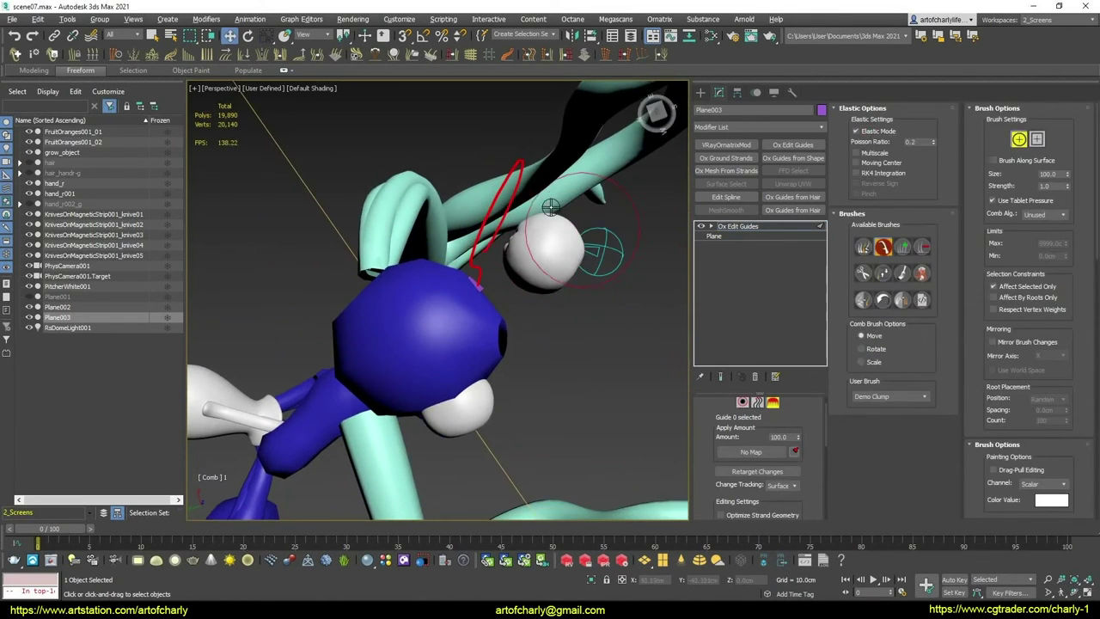
mouse_move(554, 211)
left_mouse_down()
mouse_move(595, 262)
mouse_move(584, 257)
left_mouse_up()
middle_click_drag(585, 258, 627, 447, "alt")
mouse_move(606, 287)
middle_mouse_down("alt")
mouse_move(631, 326)
mouse_move(671, 324)
middle_mouse_up("alt")
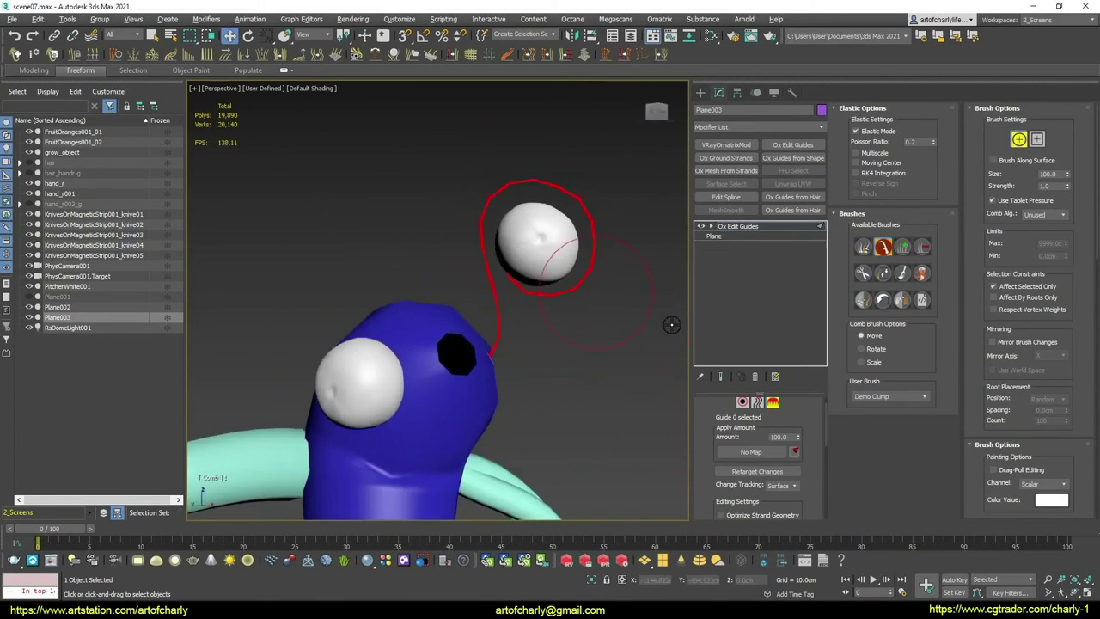
left_click(772, 402)
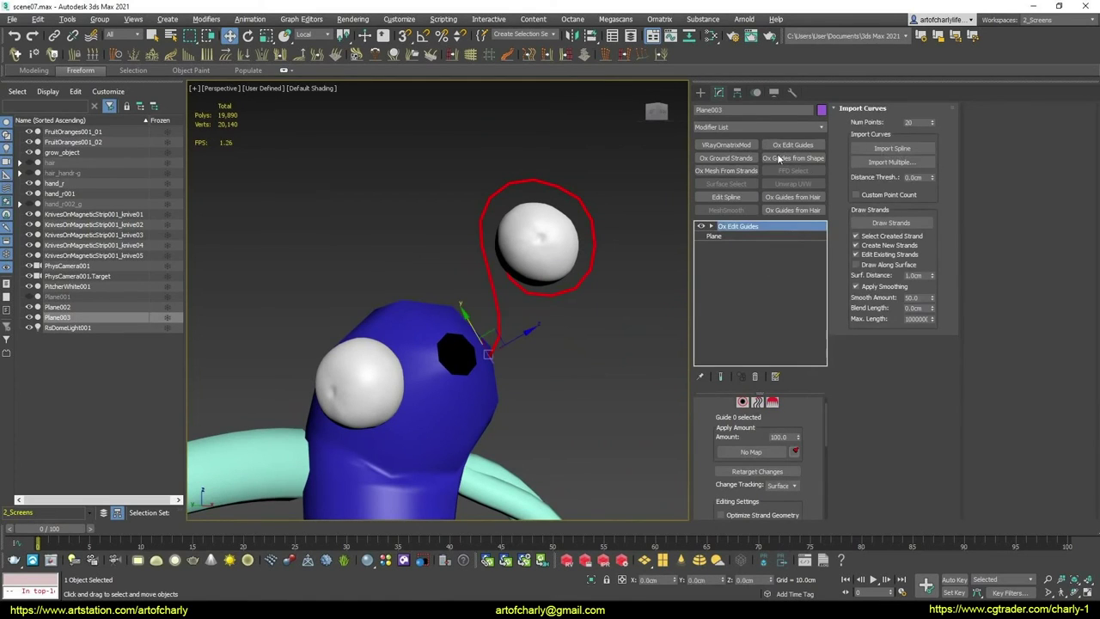
left_click(208, 55)
Add Ox Mesh From Strands and clear its Group field so the tube mesh appears
left_click(736, 171)
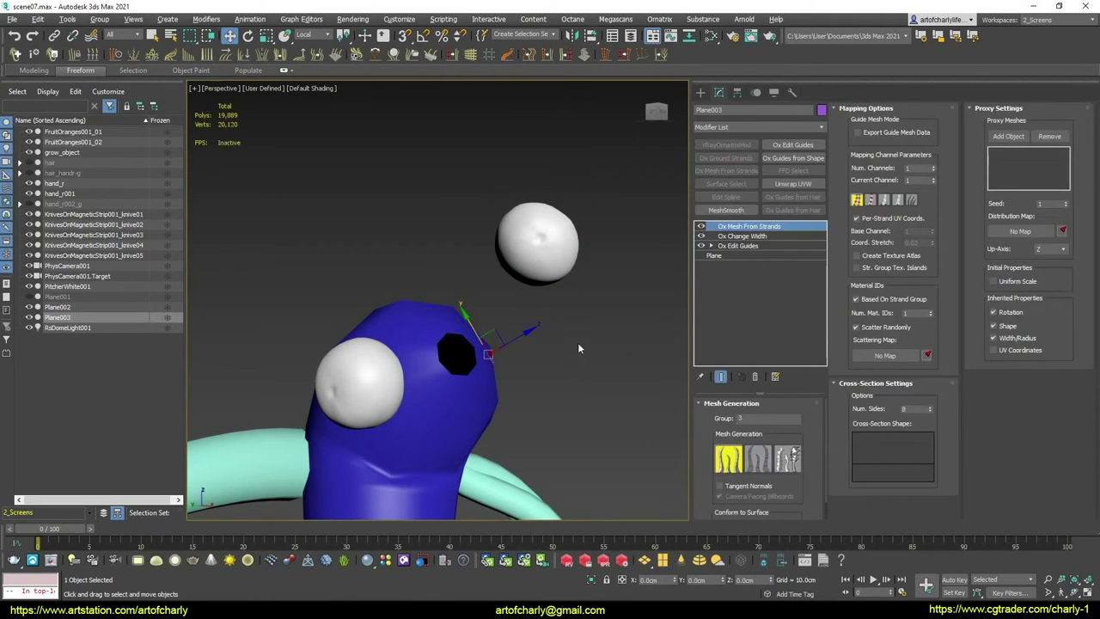
scroll(602, 300, "up", 5)
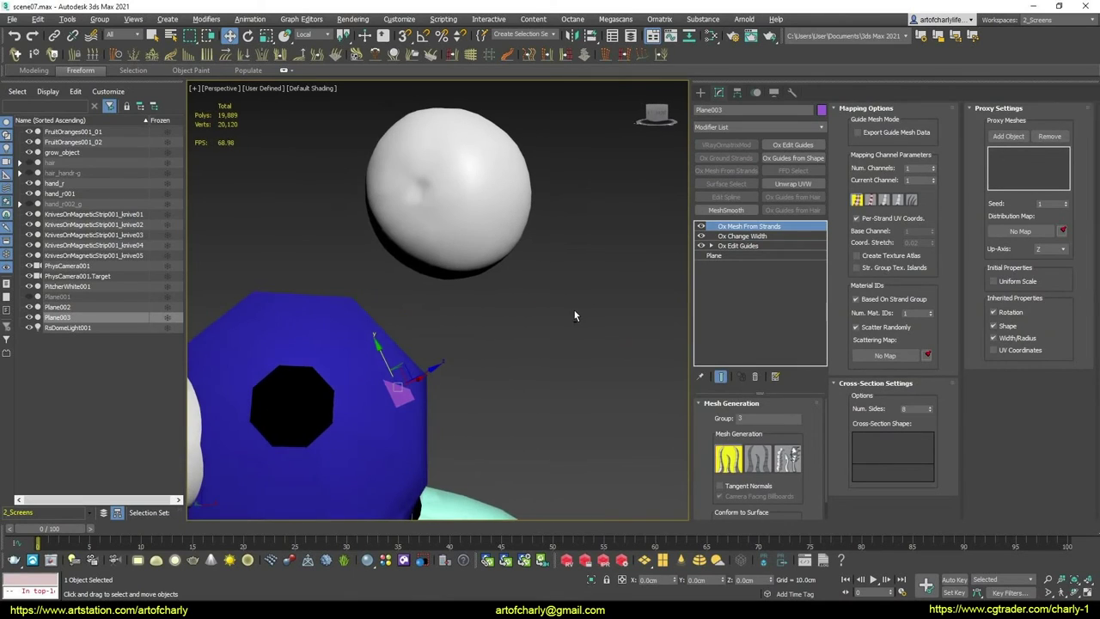
left_click(756, 237)
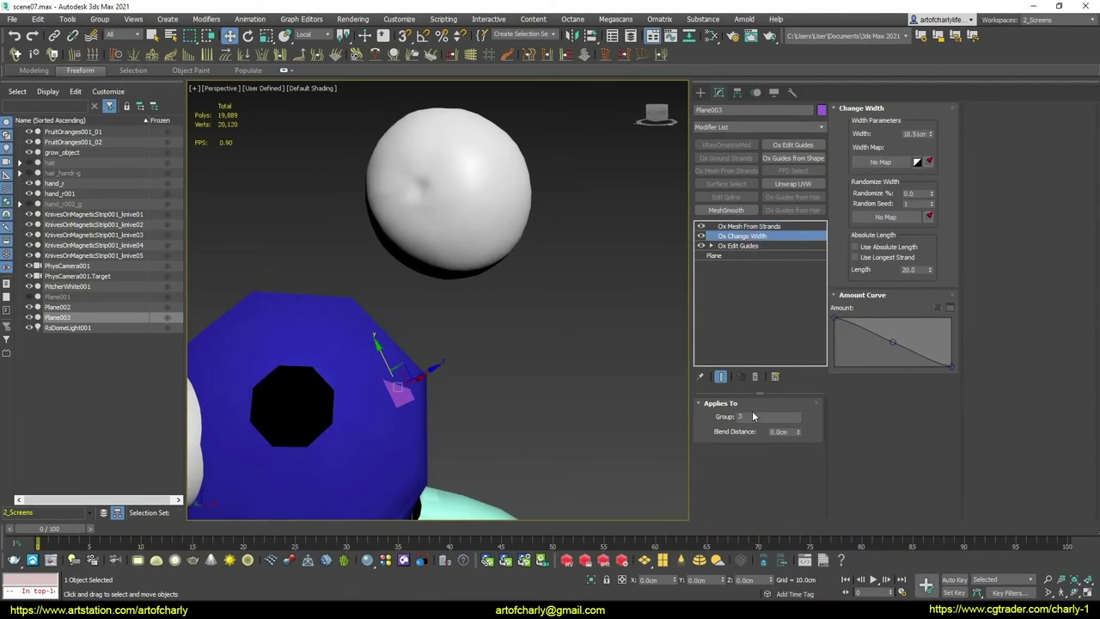
left_click(744, 226)
key("BackSpace")
key("Return")
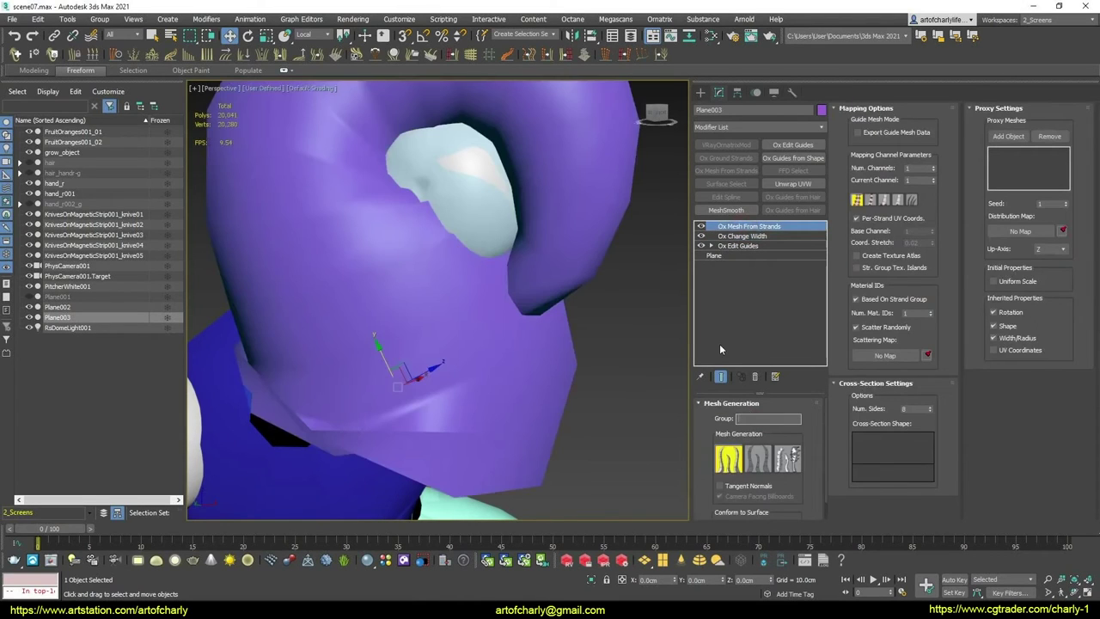
Set the width to 4.813 cm and shape the Amount curve thin at the root, fuller mid-length
left_click(744, 236)
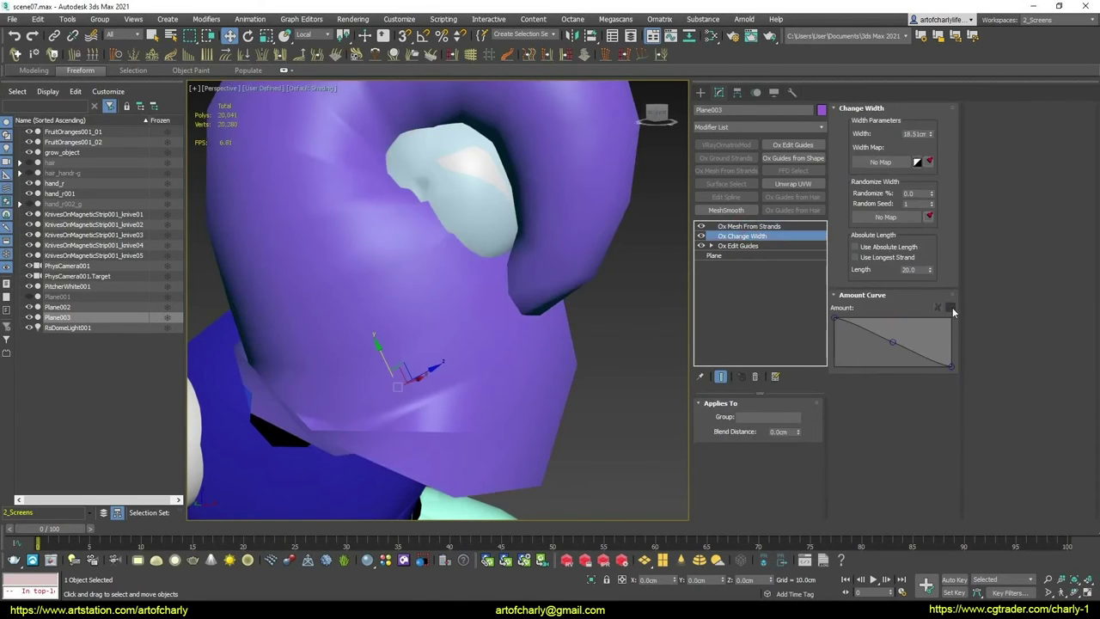
left_click_drag(927, 134, 658, 256)
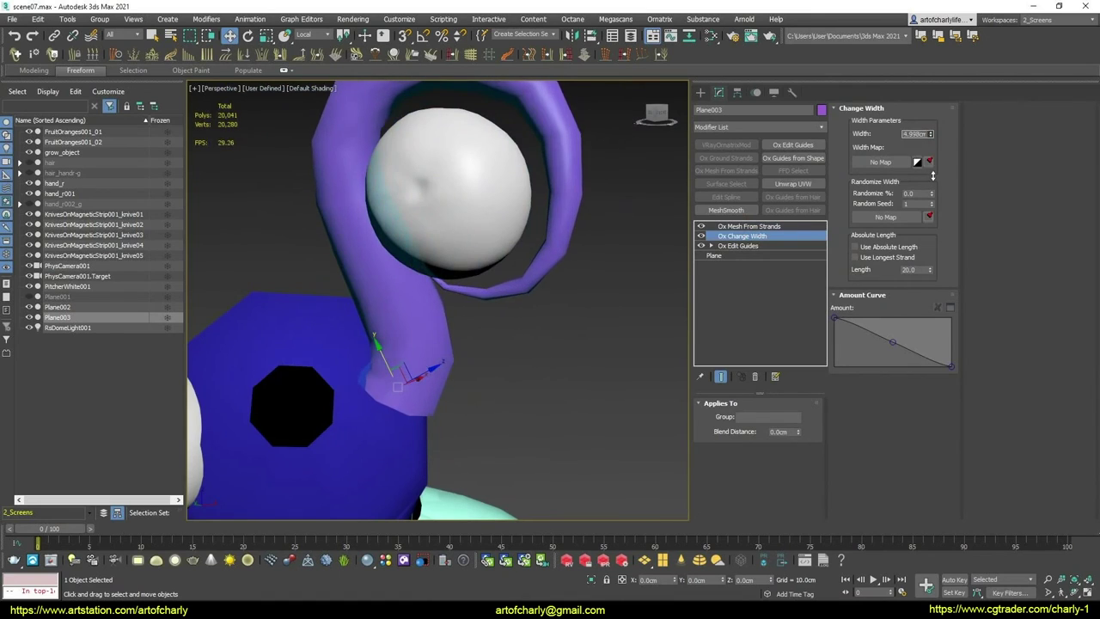
middle_click_drag(659, 256, 540, 288, "alt")
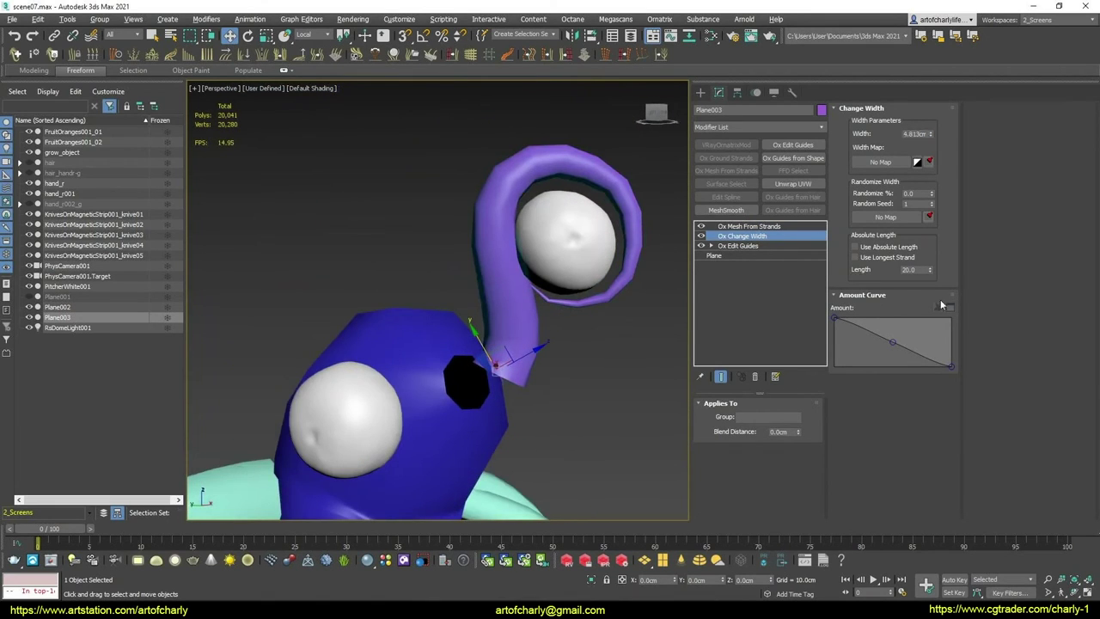
left_click_drag(834, 320, 832, 356)
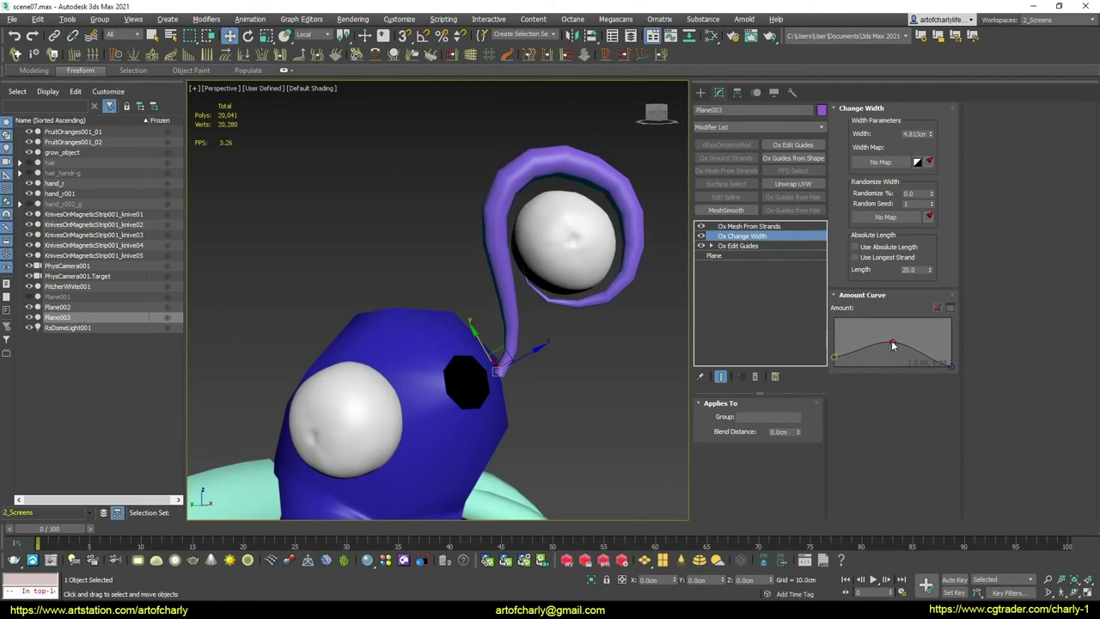
left_click_drag(892, 342, 894, 316)
middle_click_drag(533, 291, 536, 190, "alt")
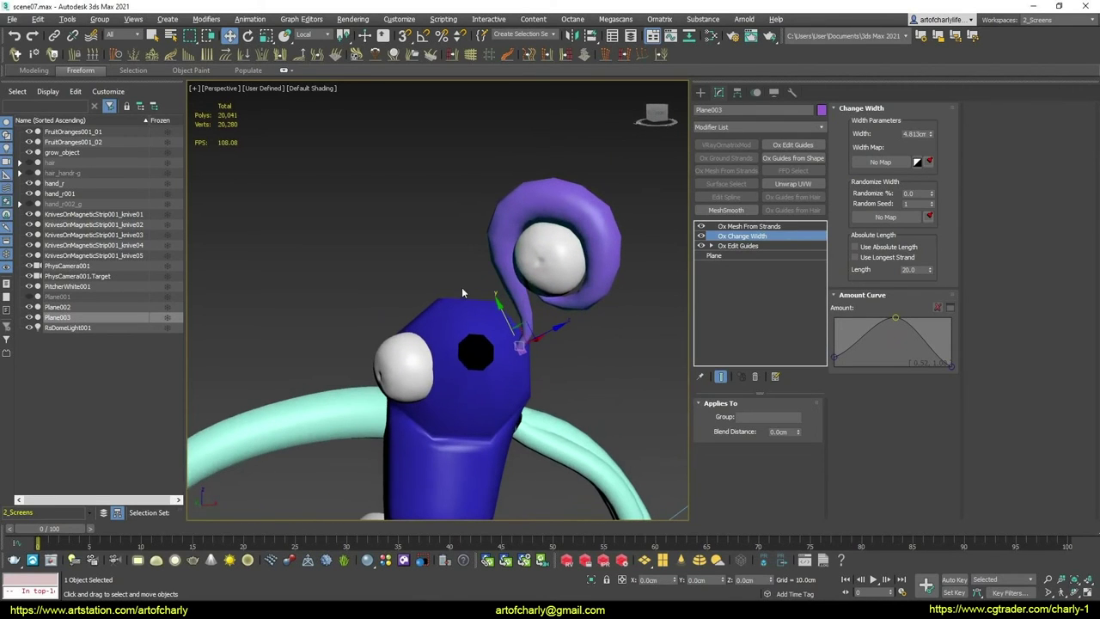
mouse_move(461, 327)
middle_mouse_down("alt")
mouse_move(530, 326)
mouse_move(462, 309)
mouse_move(517, 314)
mouse_move(443, 265)
mouse_move(544, 326)
mouse_move(598, 332)
mouse_move(466, 327)
mouse_move(532, 362)
mouse_move(486, 273)
middle_mouse_up("alt")
scroll(462, 309, "up", 4)
key("ctrl+d")
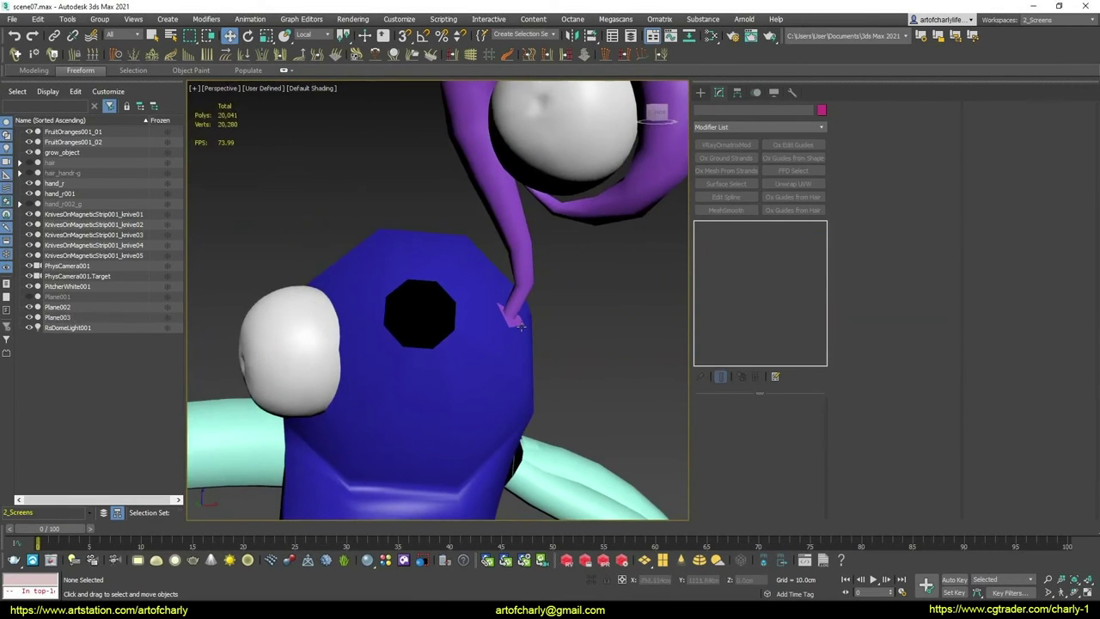
On Plane003's Ox Edit Guides, draw a new guide strand arching over the top of the blue head
left_click(519, 327)
left_click(511, 314)
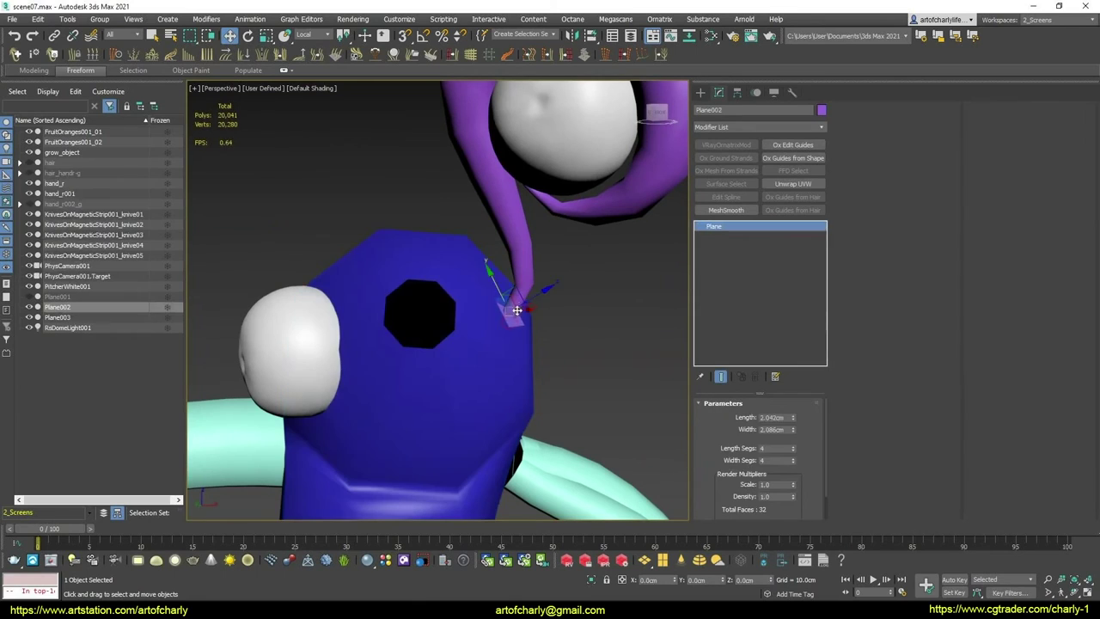
left_click(522, 228)
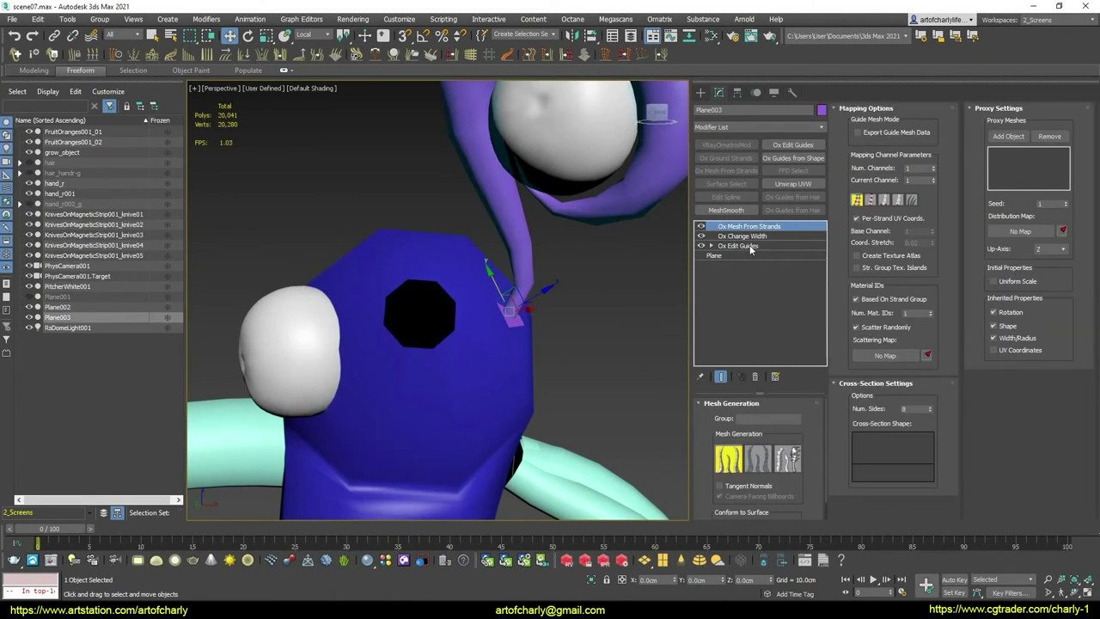
left_click(749, 247)
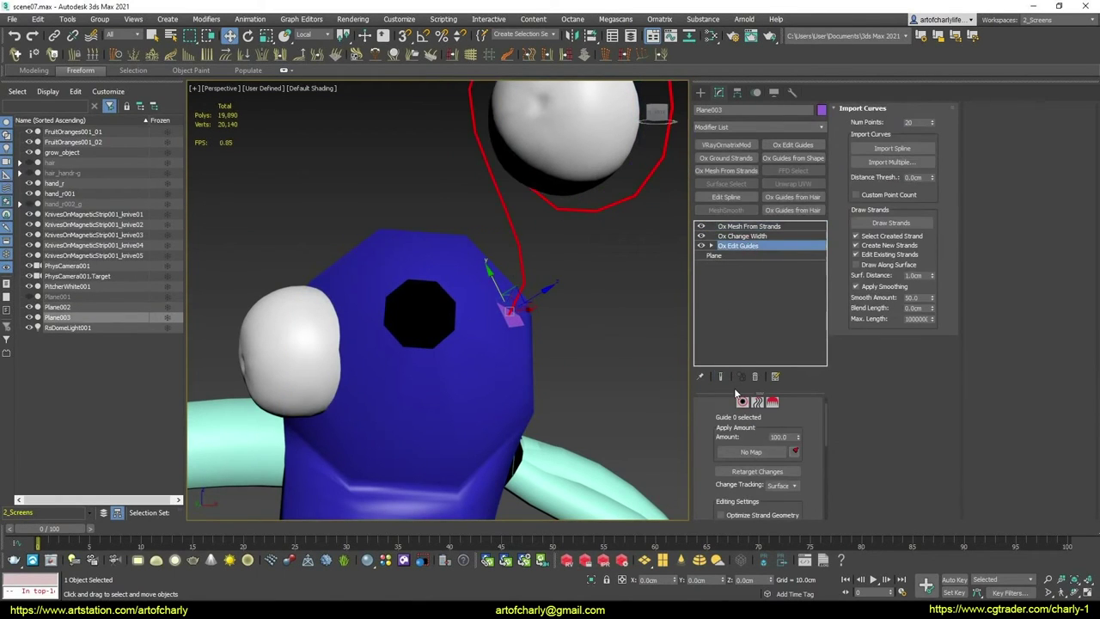
left_click(891, 222)
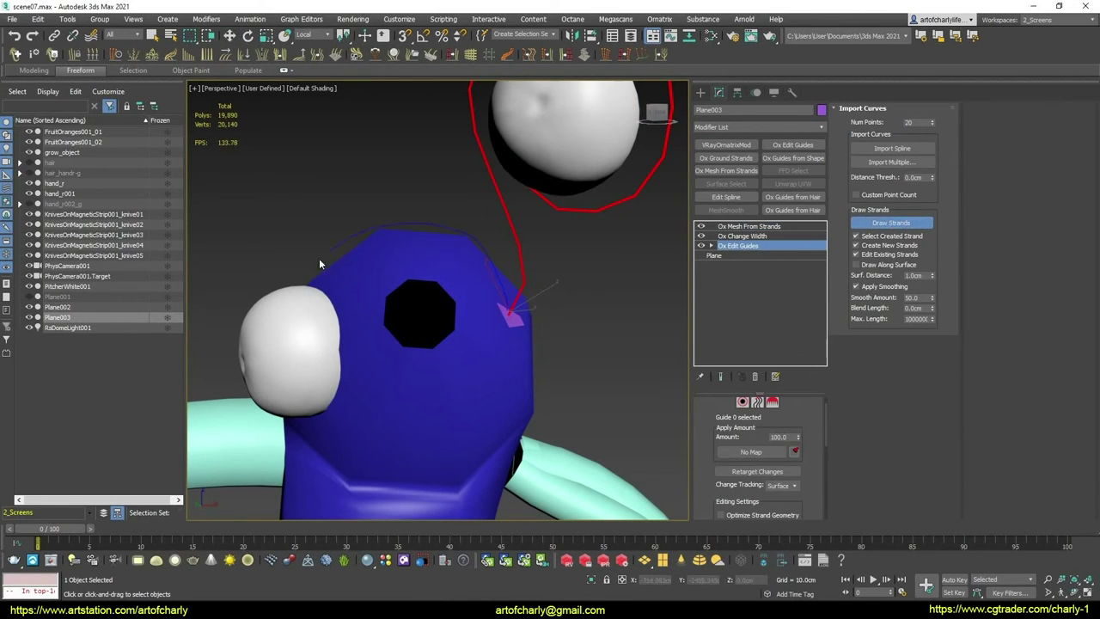
left_click_drag(264, 417, 266, 421)
middle_click_drag(402, 363, 704, 301, "alt")
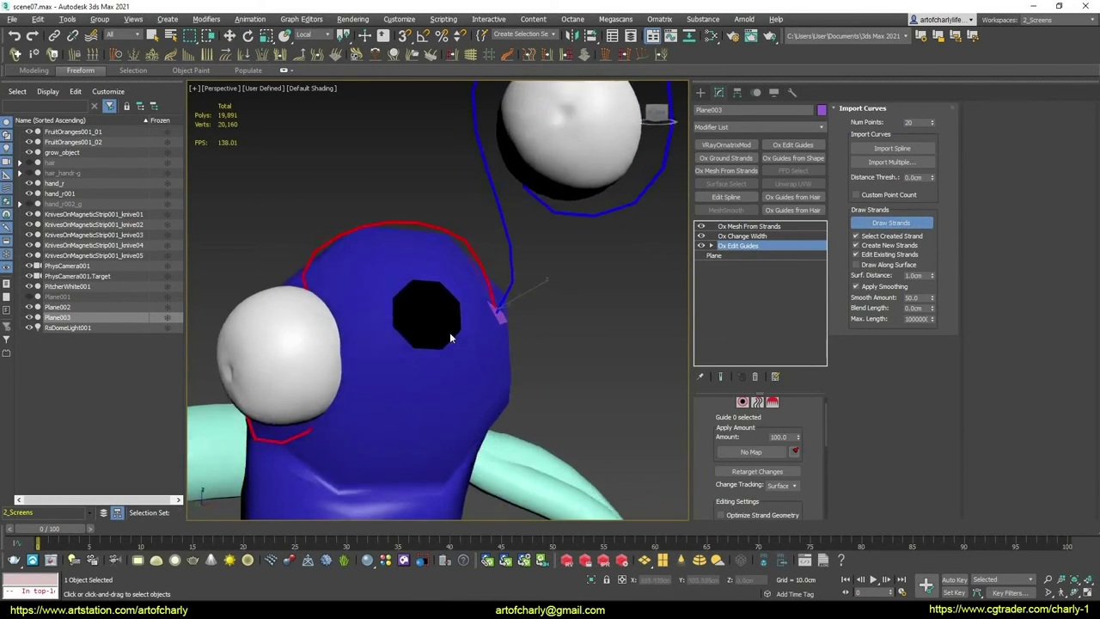
Show both purple curls as meshed tubes again and deselect to view the whole creature
left_click(749, 226)
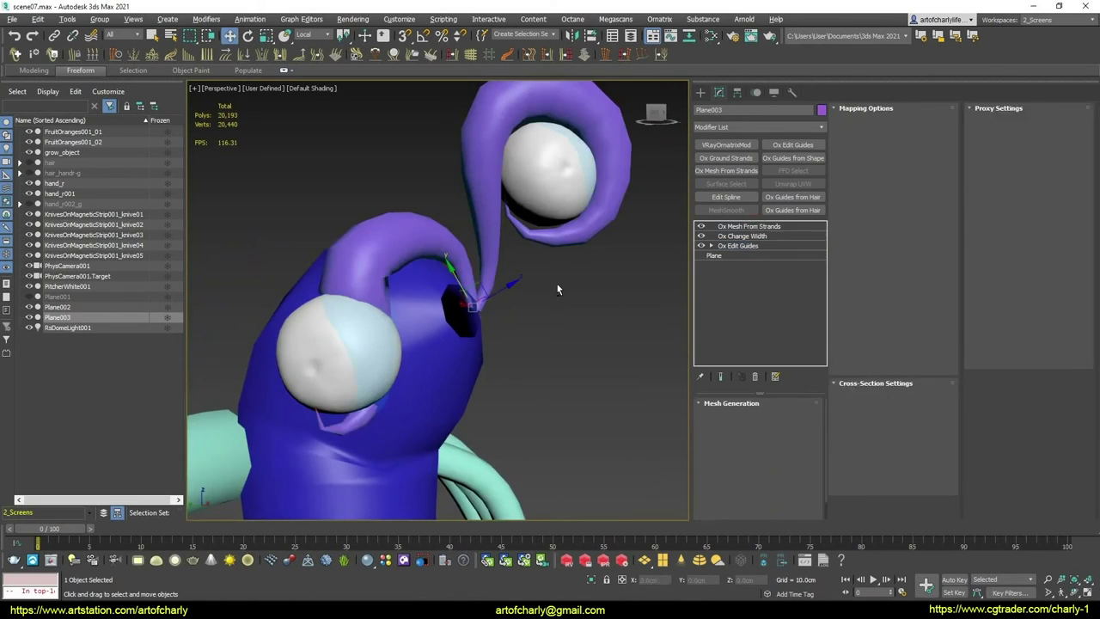
mouse_move(505, 282)
middle_mouse_down("alt")
mouse_move(563, 299)
mouse_move(601, 292)
mouse_move(496, 250)
mouse_move(553, 284)
mouse_move(473, 277)
mouse_move(497, 271)
mouse_move(523, 330)
middle_mouse_up("alt")
left_click(700, 92)
left_click(550, 284)
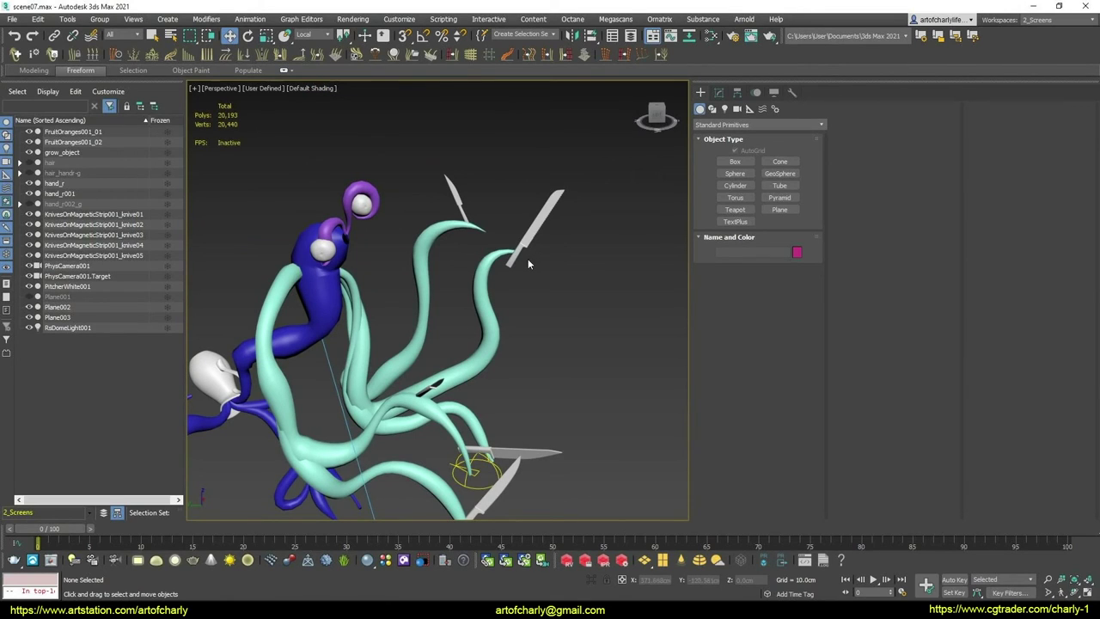
Select the hand_r002_g tentacle group and edit its guide roots
left_click(428, 233)
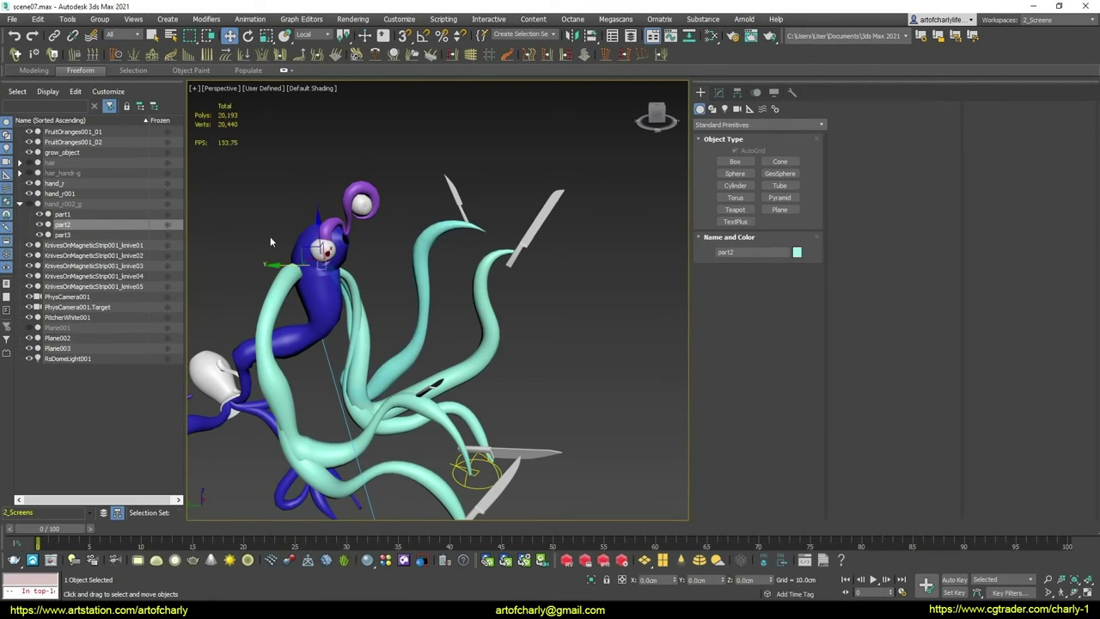
left_click(718, 92)
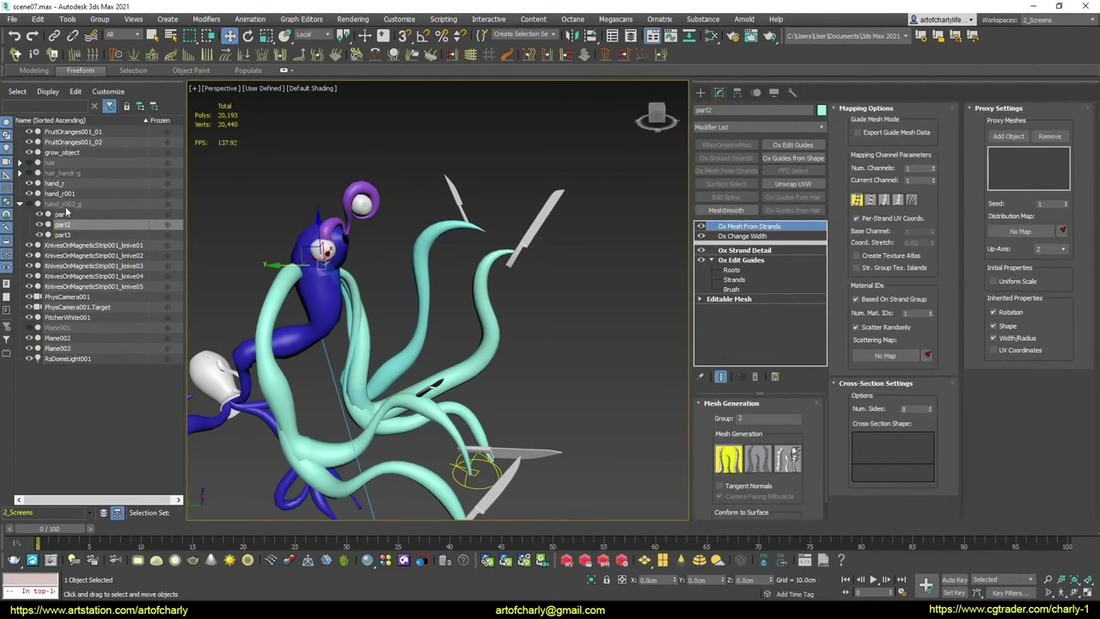
left_click(73, 204)
left_click(731, 246)
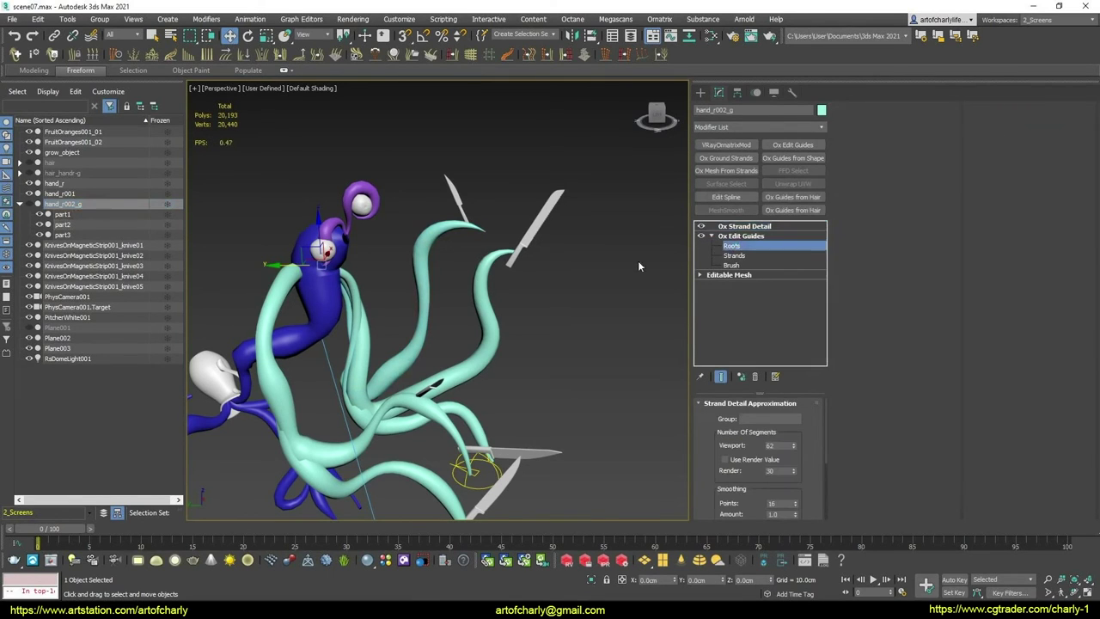
scroll(453, 187, "up", 2)
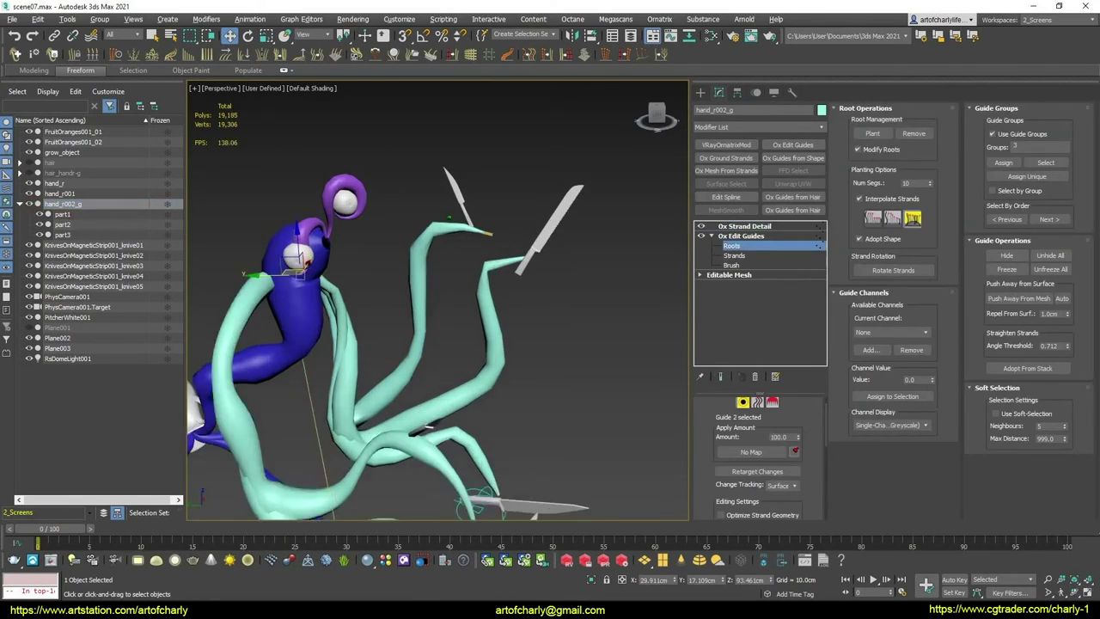
scroll(453, 187, "up", 4)
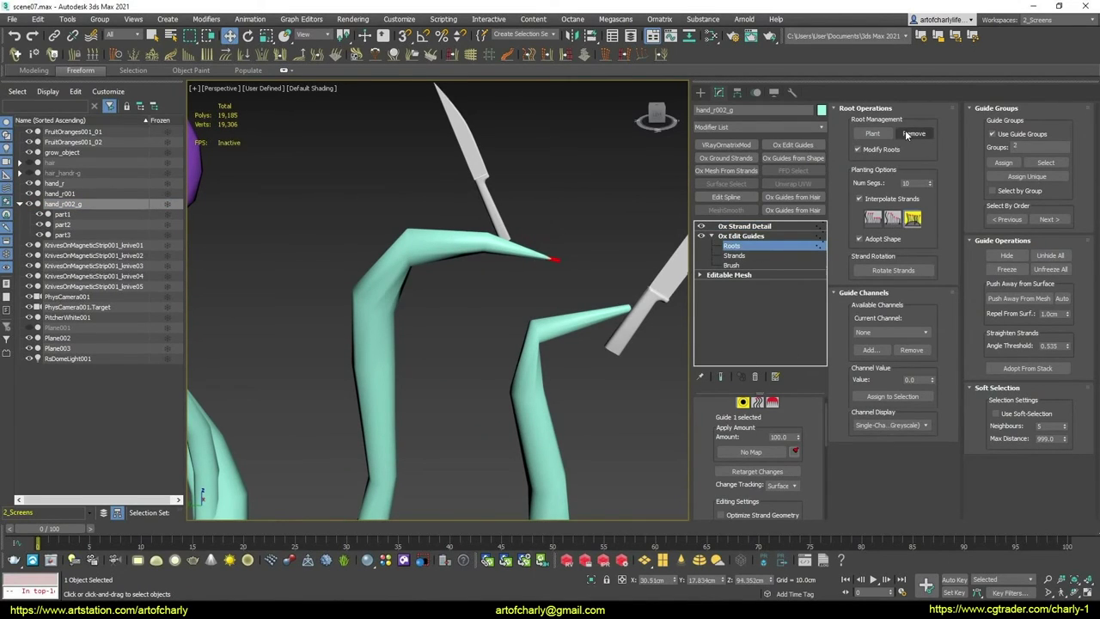
Switch to guide brushing and orbit in around the tentacle tips and knives
left_click(772, 402)
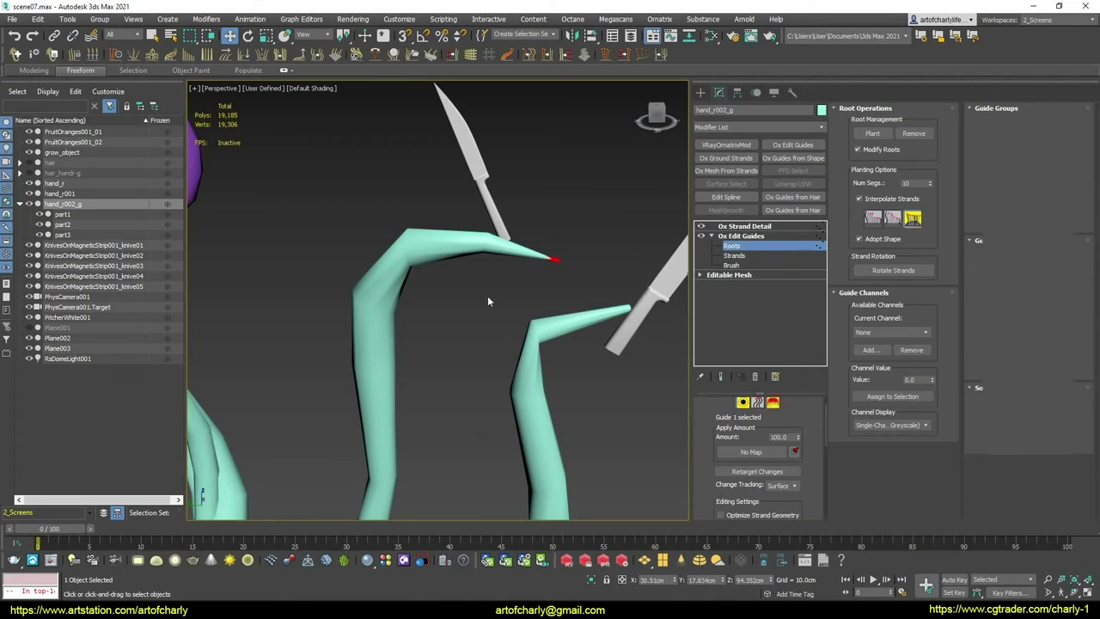
scroll(490, 314, "down", 4)
scroll(485, 393, "down", 2)
scroll(484, 392, "up", 3)
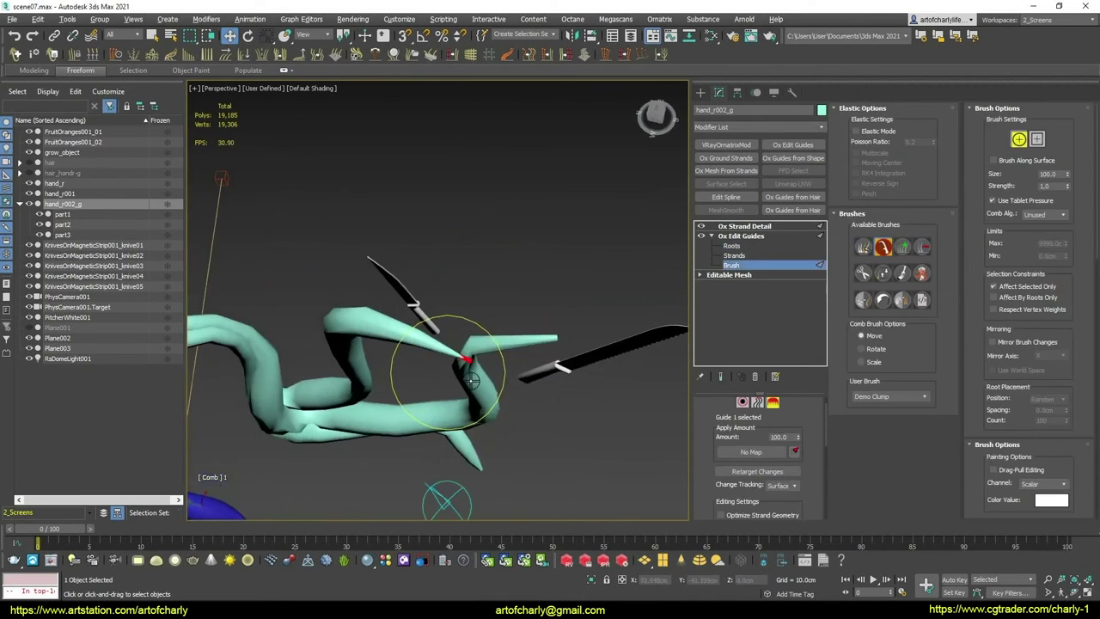
middle_click_drag(485, 392, 478, 361, "alt")
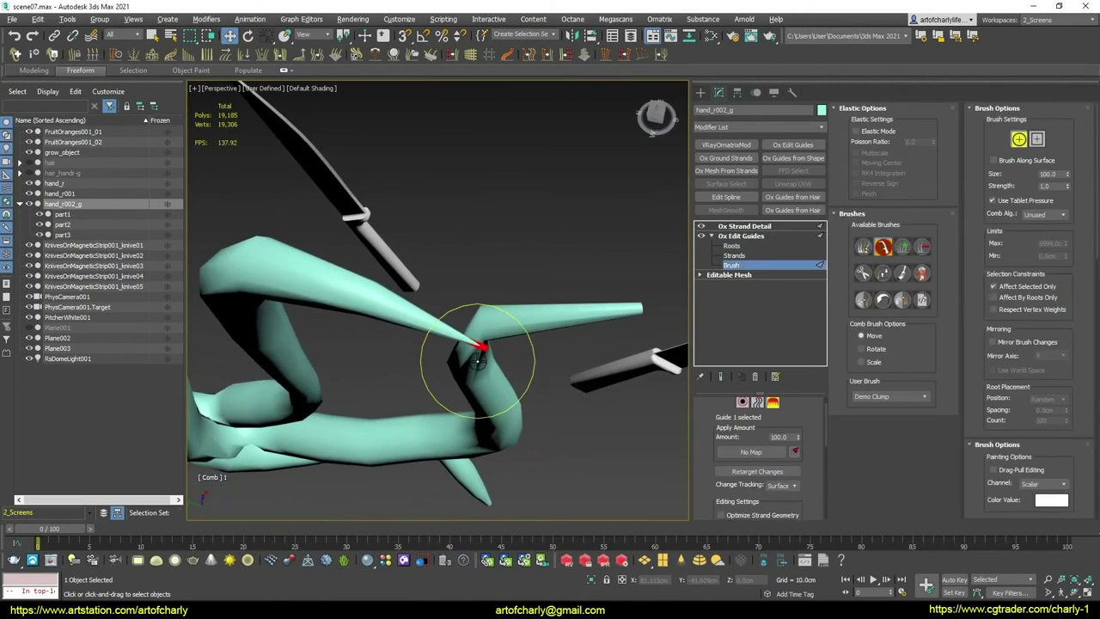
scroll(484, 349, "down", 3)
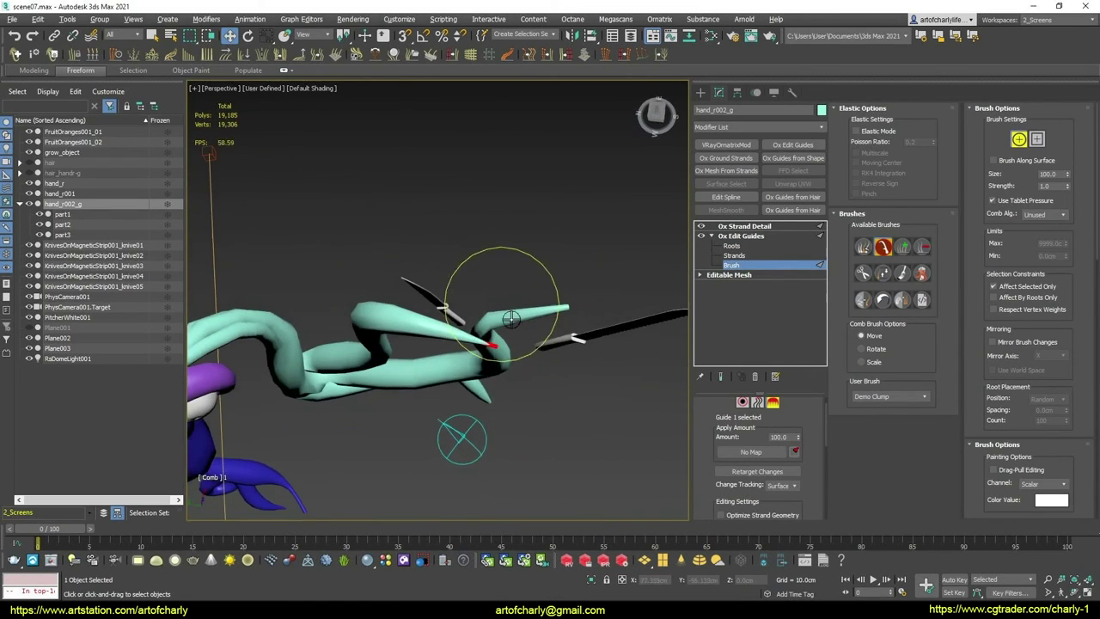
middle_click_drag(483, 349, 507, 356, "alt")
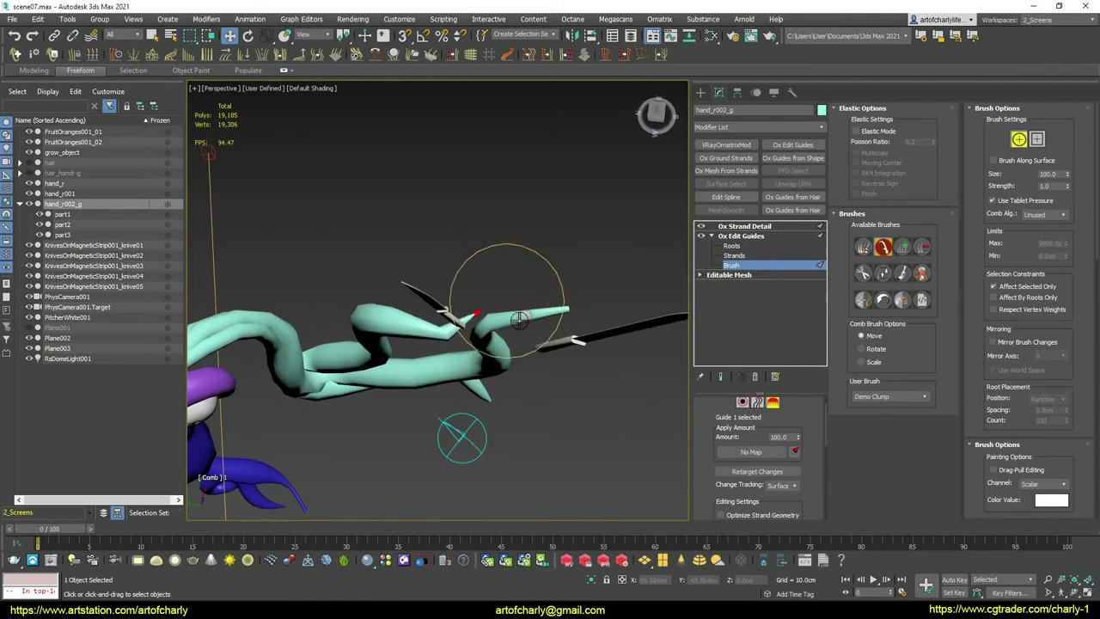
mouse_move(523, 226)
middle_mouse_down("alt")
mouse_move(495, 288)
mouse_move(484, 204)
mouse_move(503, 278)
mouse_move(456, 245)
mouse_move(496, 272)
mouse_move(466, 222)
middle_mouse_up("alt")
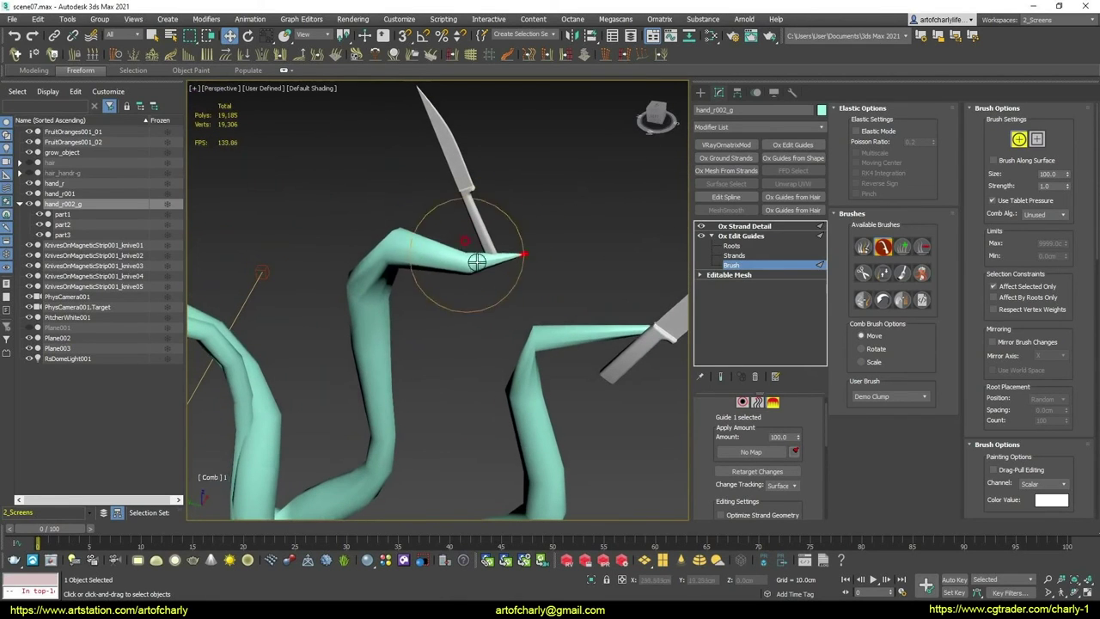
mouse_move(526, 276)
middle_mouse_down("alt")
mouse_move(508, 318)
mouse_move(572, 319)
mouse_move(498, 273)
middle_mouse_up("alt")
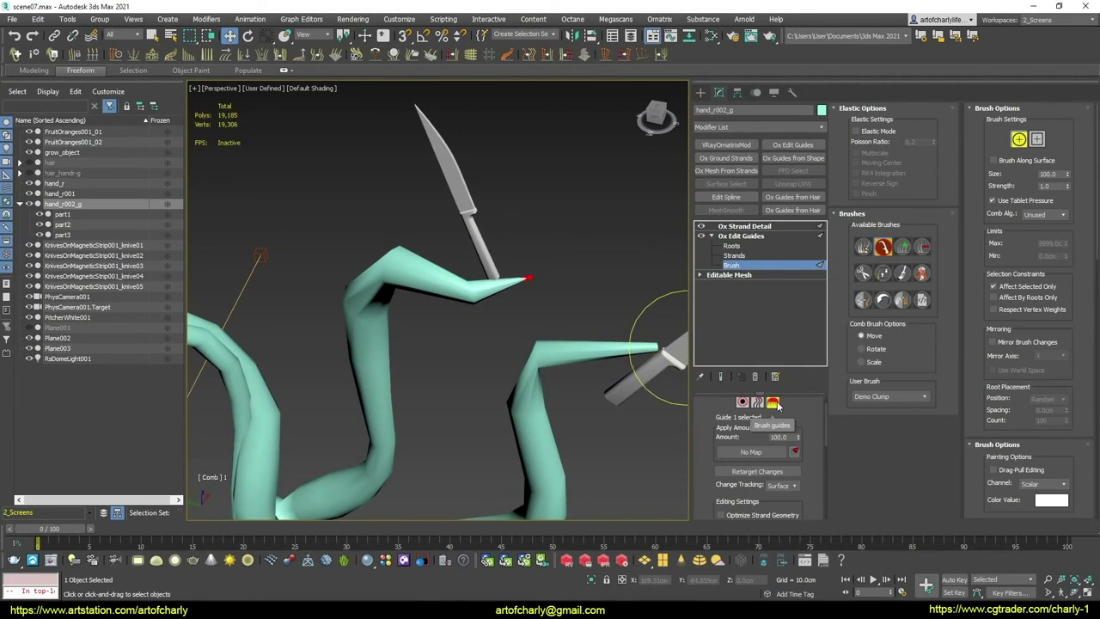
Add a new Ox Edit Guides above Ox Strand Detail and comb one tentacle tip upward against the knife handle
left_click(747, 225)
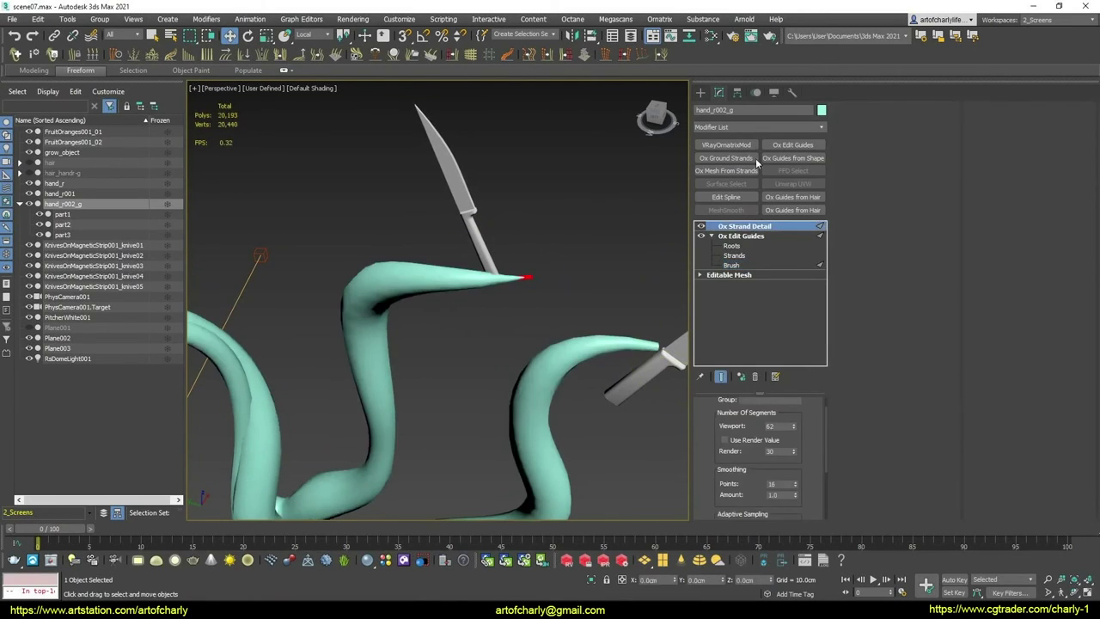
left_click(792, 144)
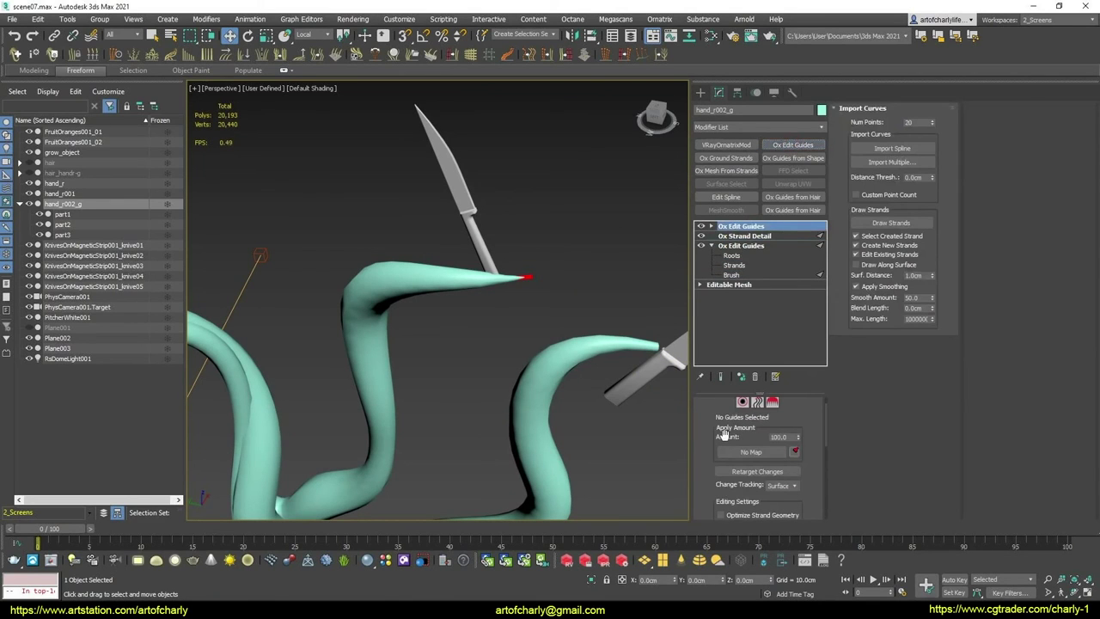
left_click(743, 402)
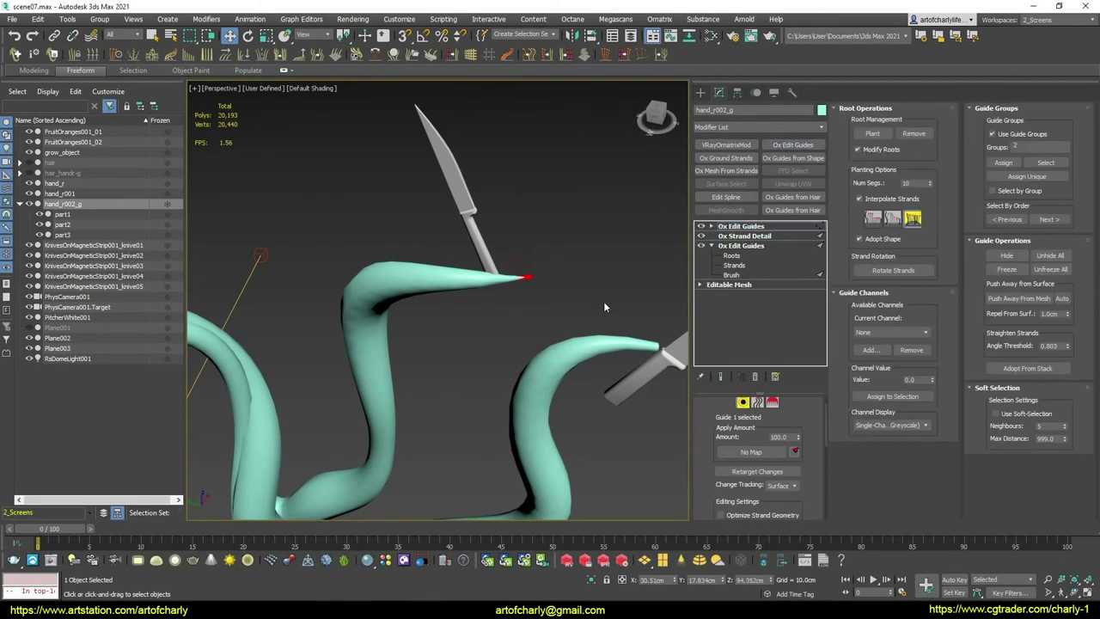
left_click(772, 402)
middle_click_drag(527, 296, 477, 434, "alt")
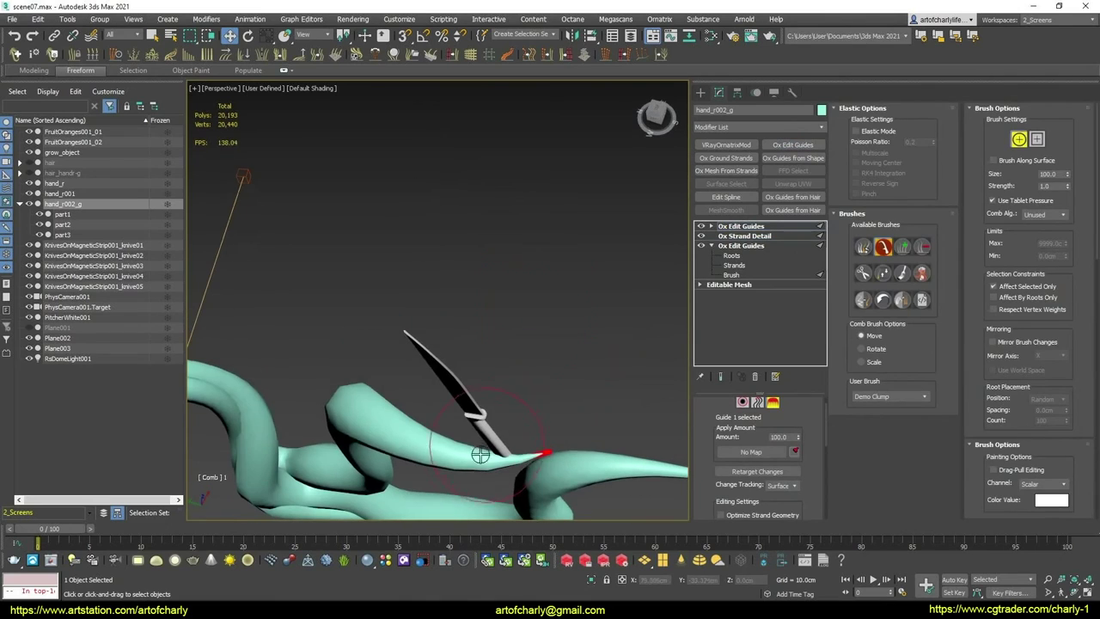
middle_click_drag(562, 459, 584, 387, "alt")
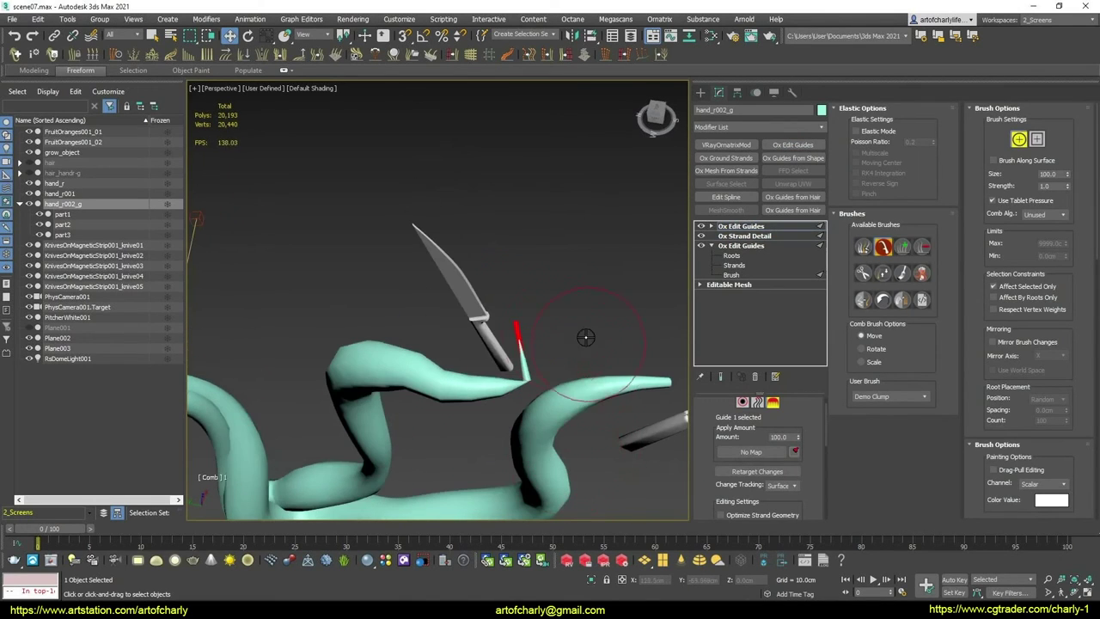
left_click_drag(589, 338, 556, 306)
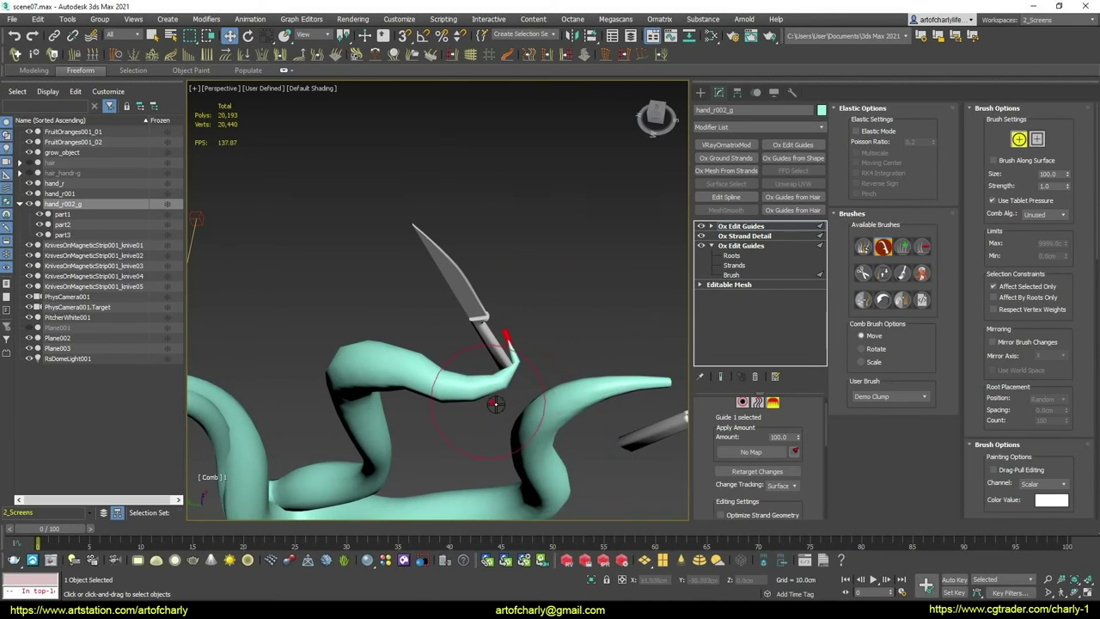
left_click_drag(526, 365, 516, 406)
mouse_move(516, 407)
middle_mouse_down("alt")
mouse_move(479, 386)
mouse_move(515, 425)
mouse_move(526, 411)
middle_mouse_up("alt")
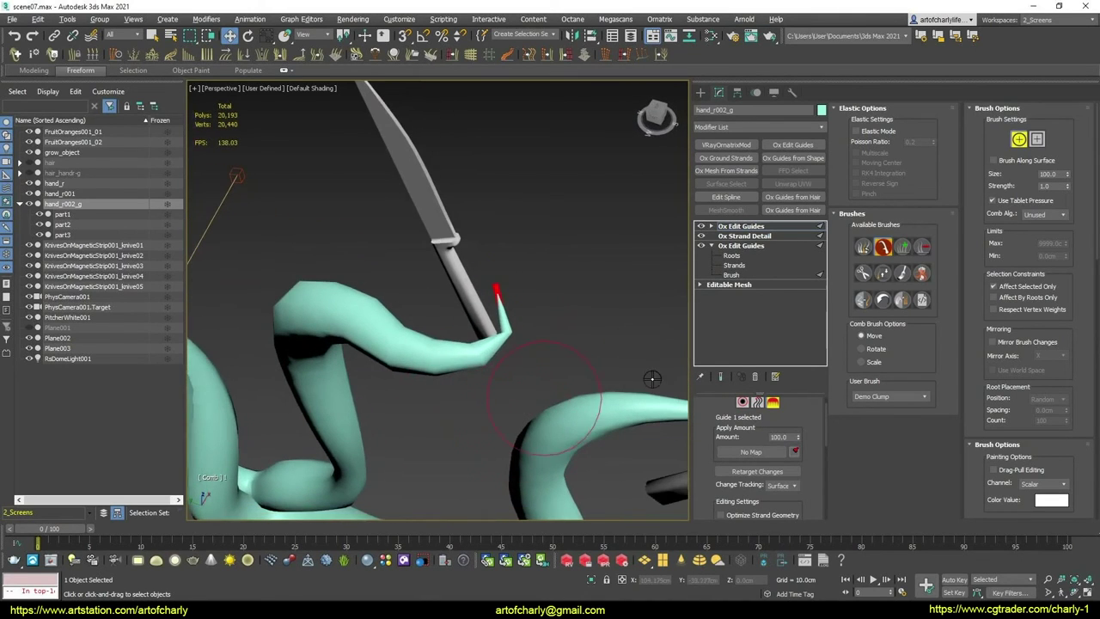
left_click(771, 402)
Copy the Ox Strand Detail modifier and paste it as a second strand detail modifier
left_click(740, 226)
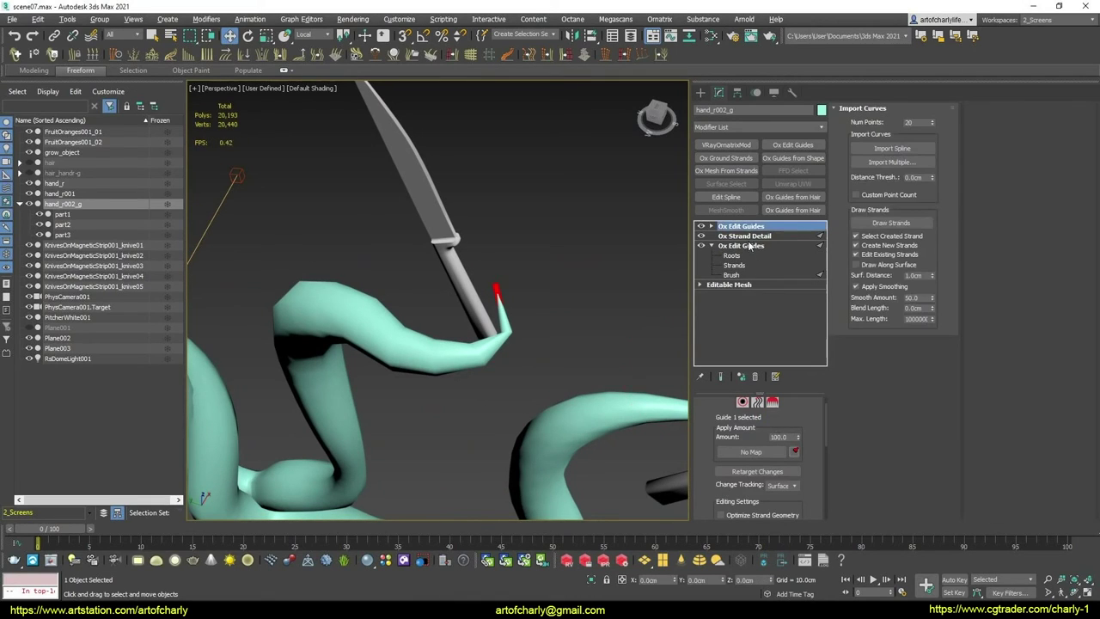
left_click(755, 238)
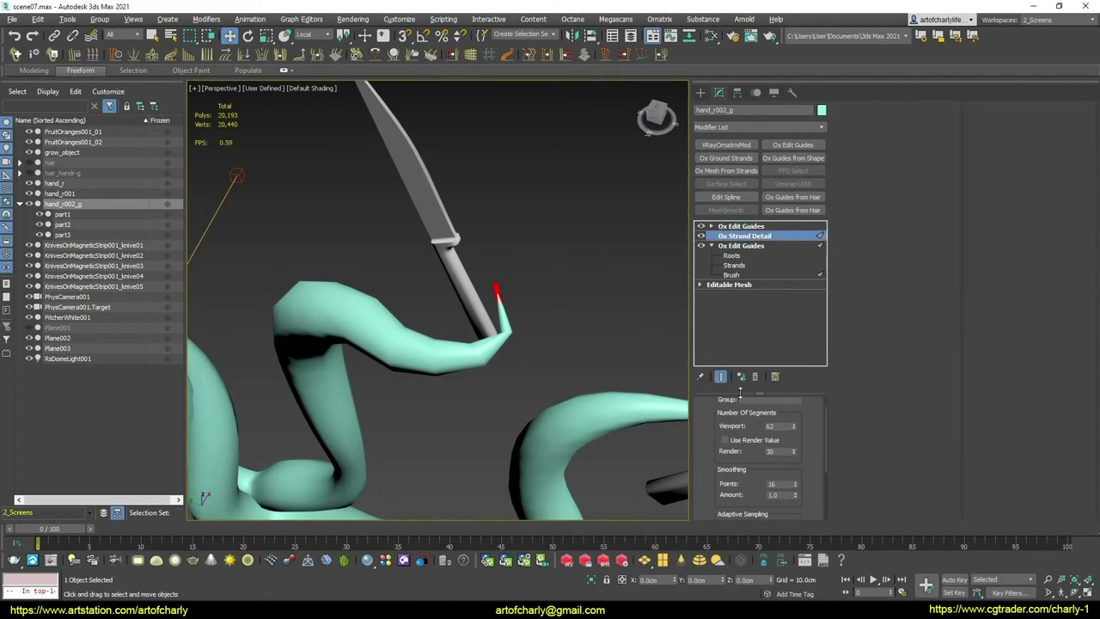
right_click(754, 238)
left_click(760, 239)
right_click(760, 239)
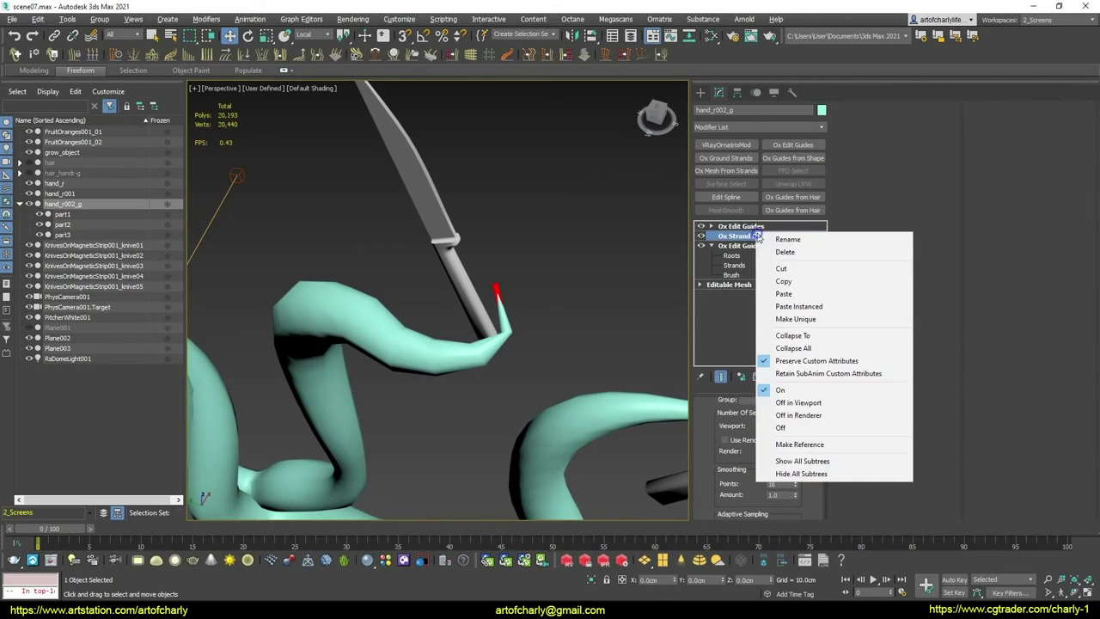
left_click(785, 294)
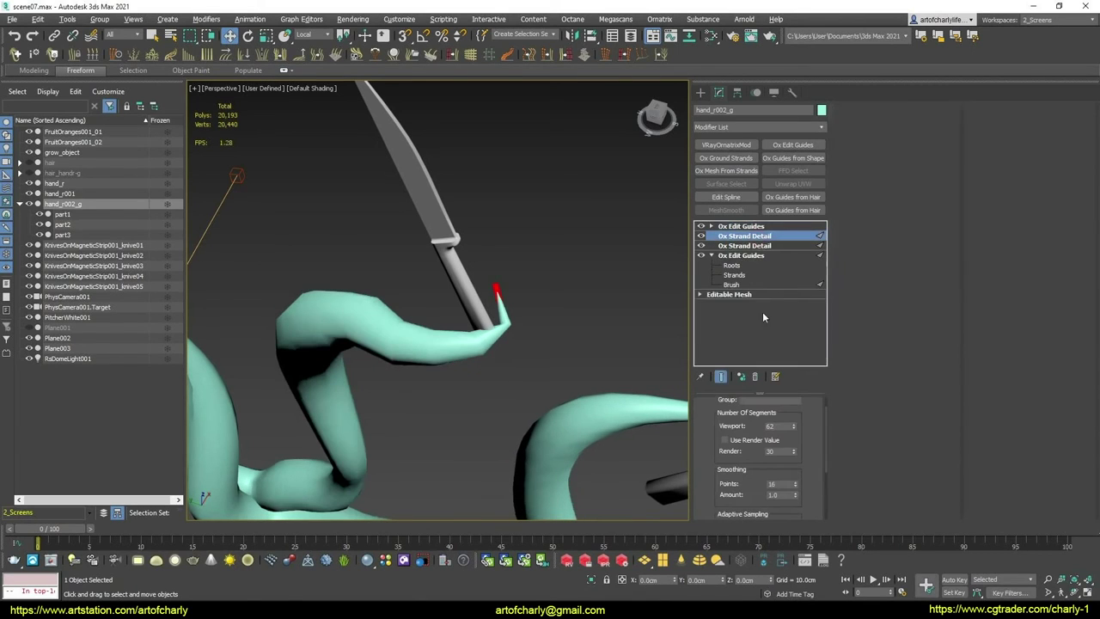
left_click_drag(740, 409, 719, 442)
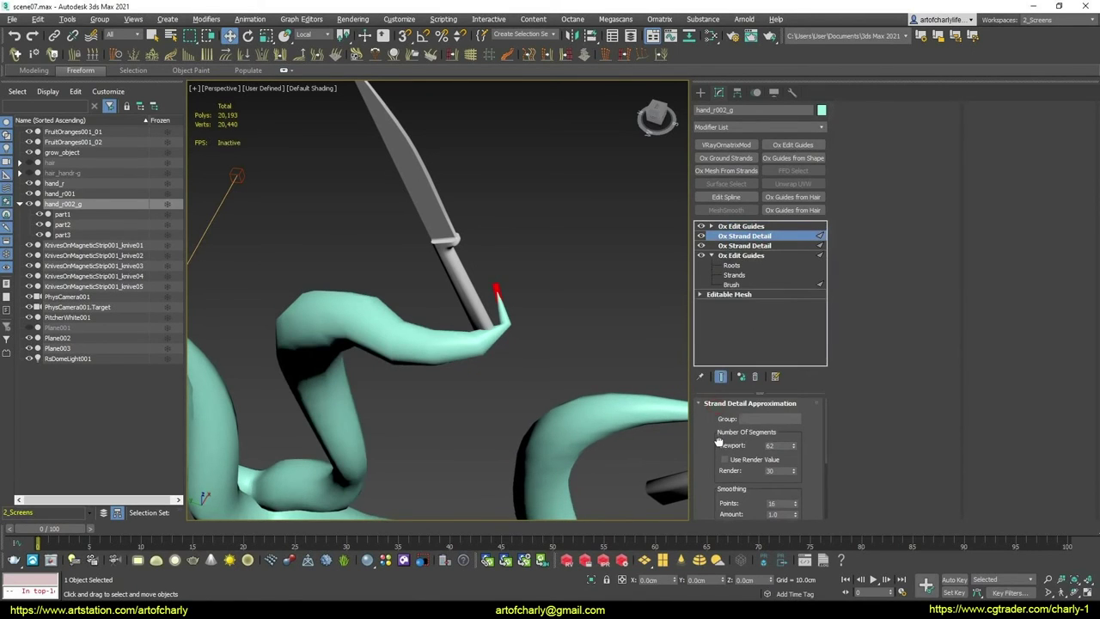
Set the new Ox Strand Detail's viewport segments to 100
left_click(747, 226)
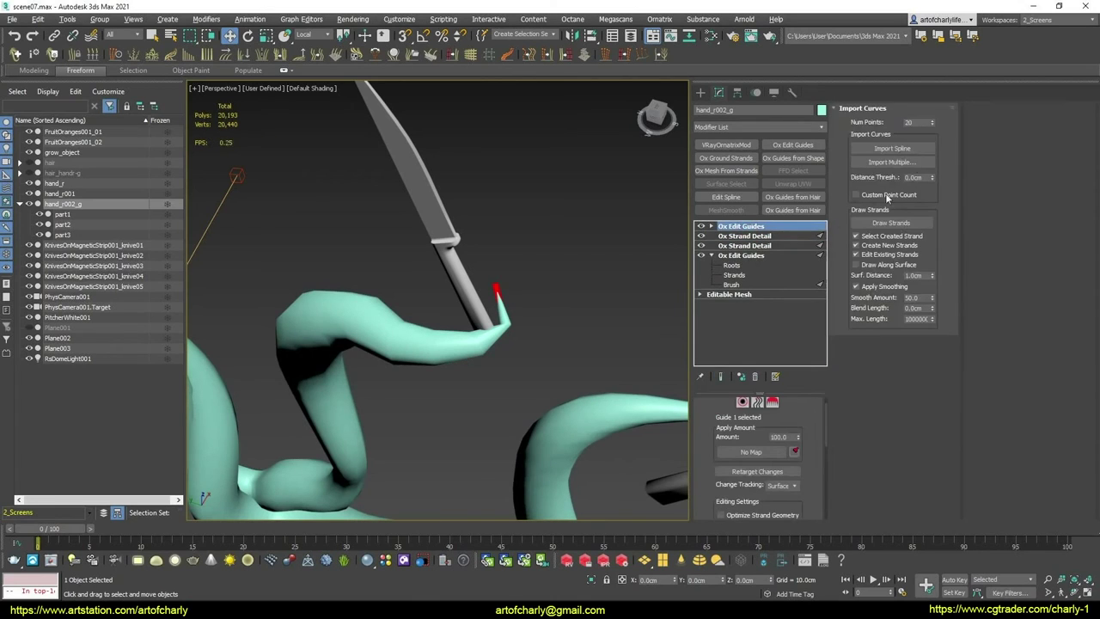
left_click(743, 403)
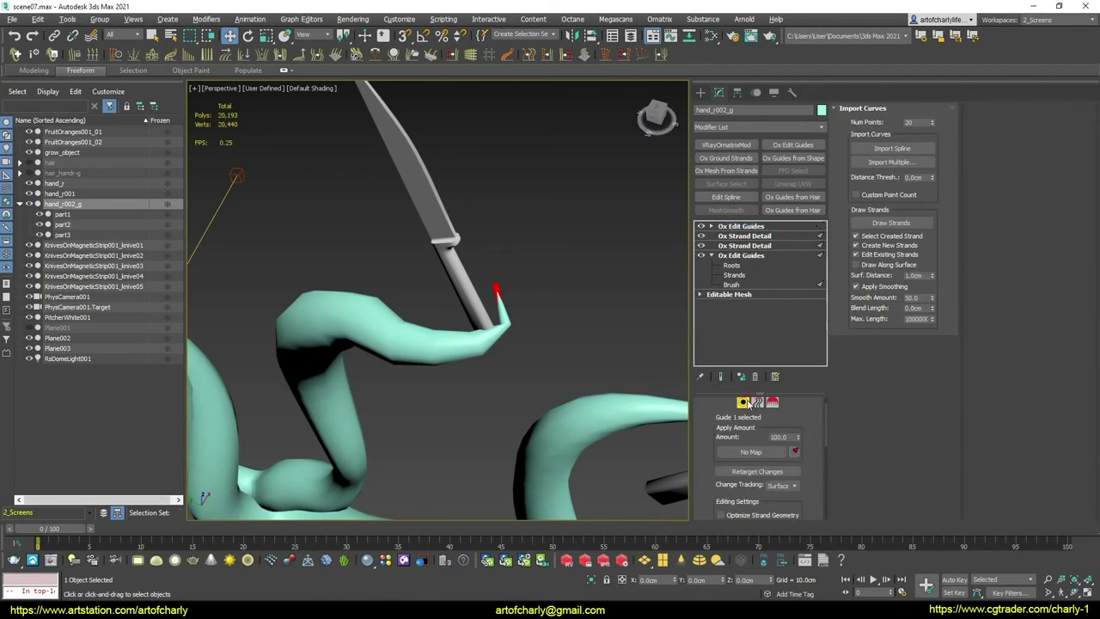
left_click(744, 235)
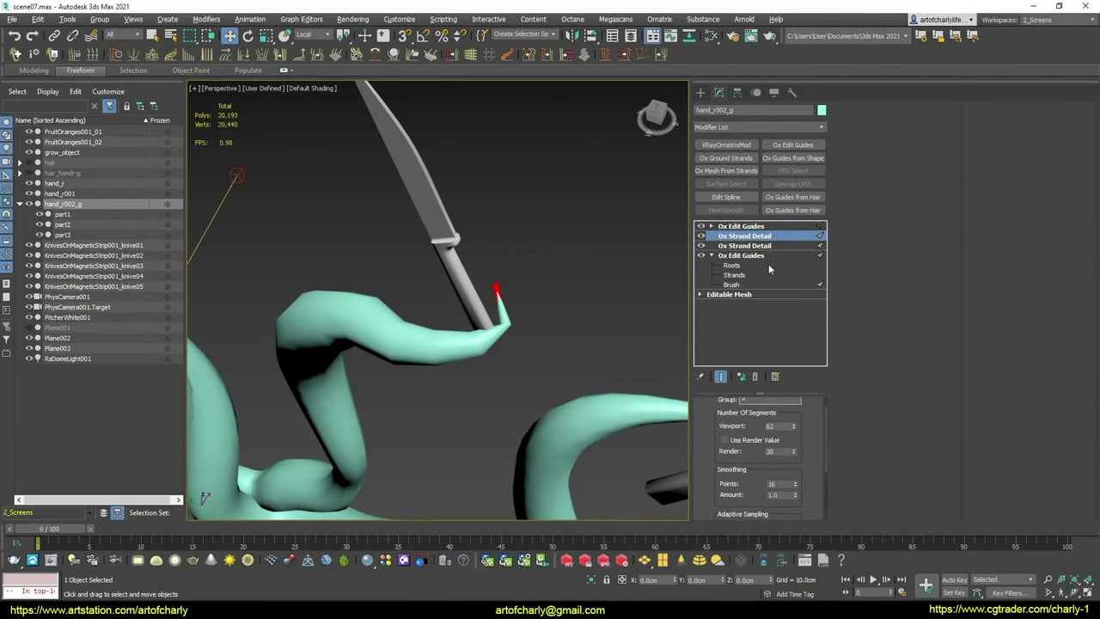
mouse_move(710, 427)
left_mouse_down()
mouse_move(758, 462)
mouse_move(800, 386)
left_mouse_up()
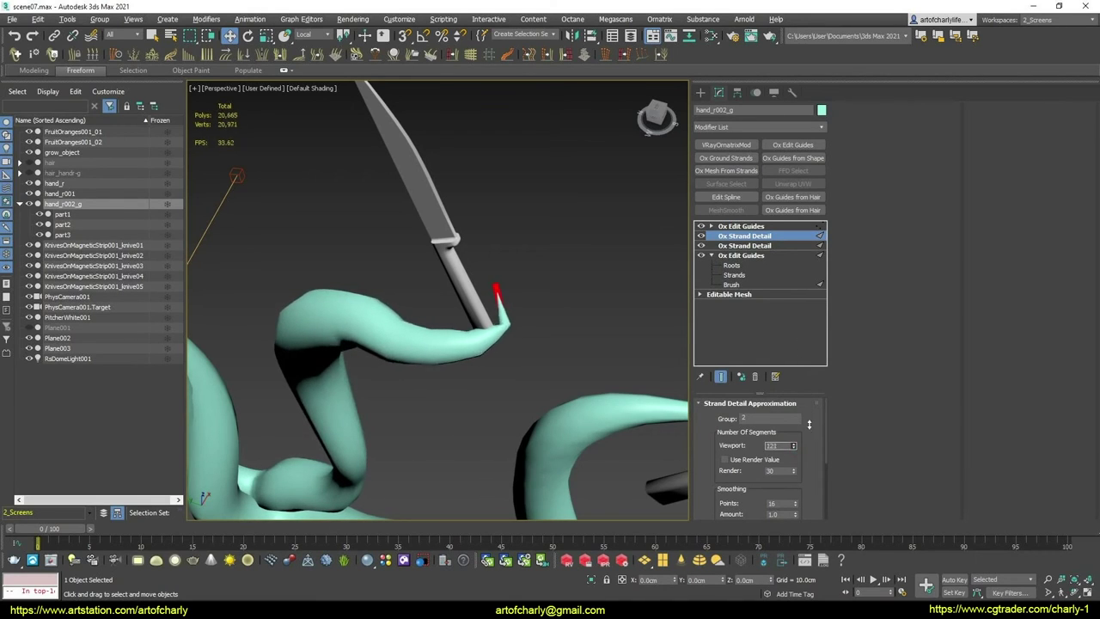
left_click_drag(799, 387, 808, 421)
Enable Resample Strands in the top Ox Edit Guides editing settings
left_click(744, 227)
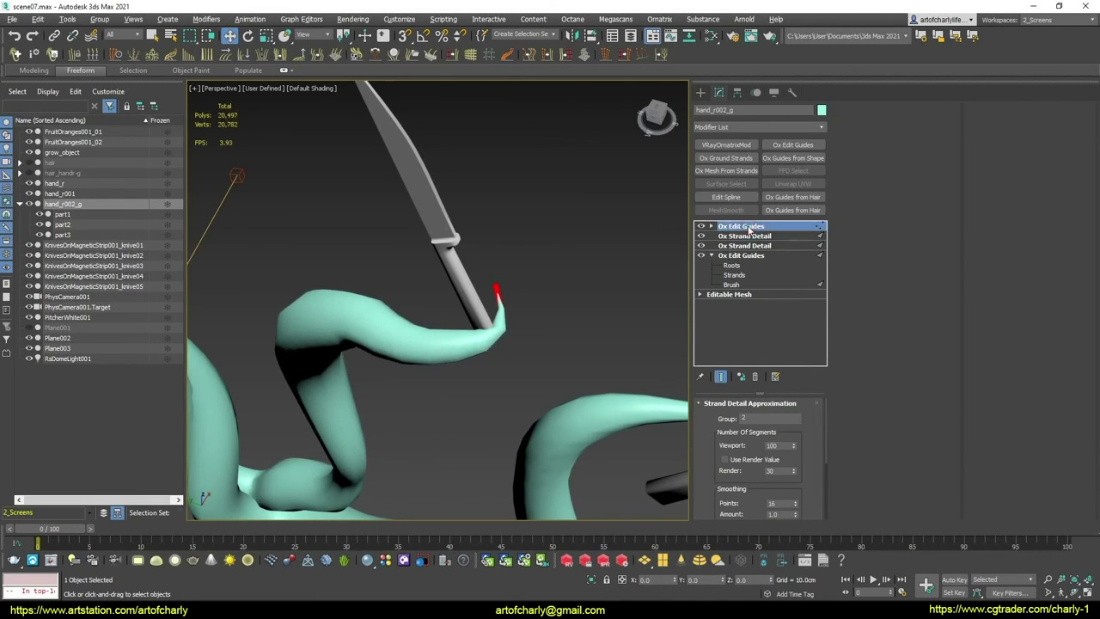
left_click_drag(728, 459, 714, 405)
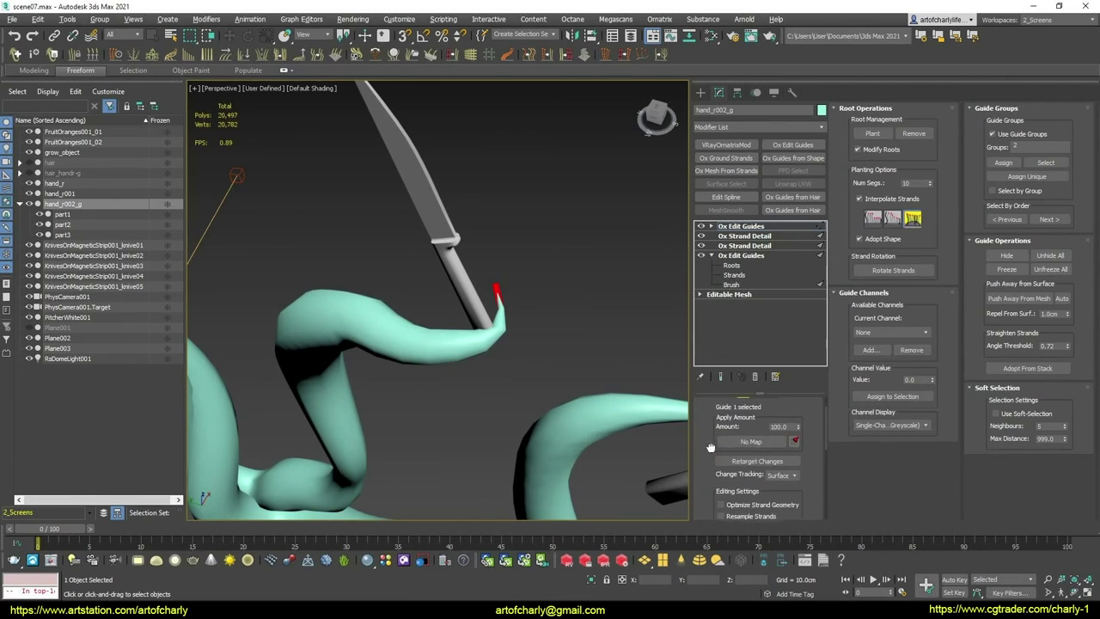
scroll(722, 421, "down", 3)
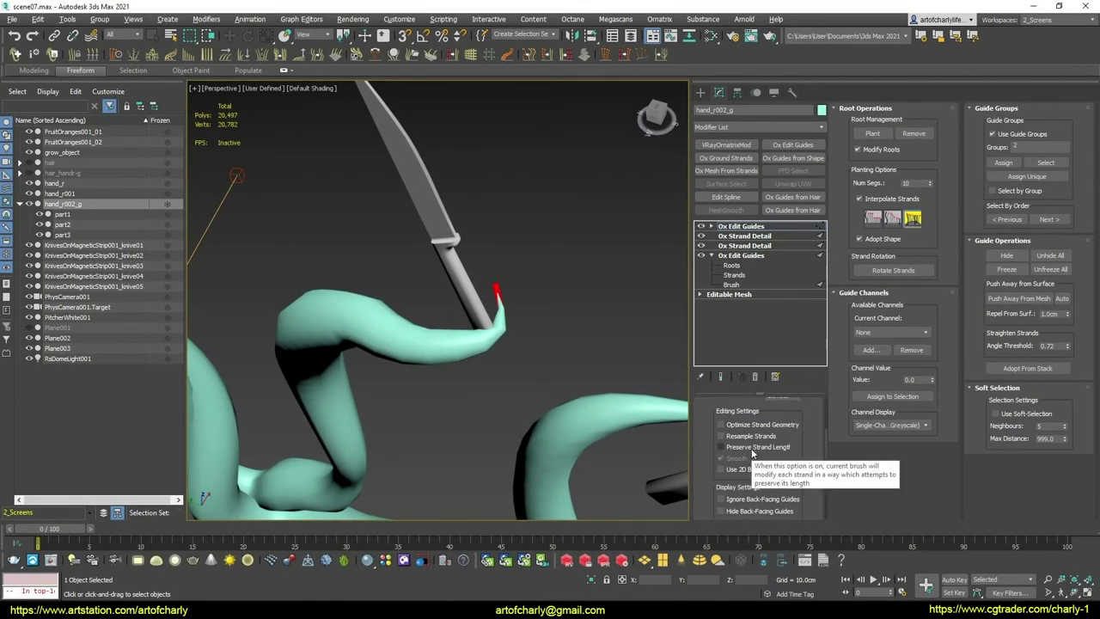
left_click(749, 437)
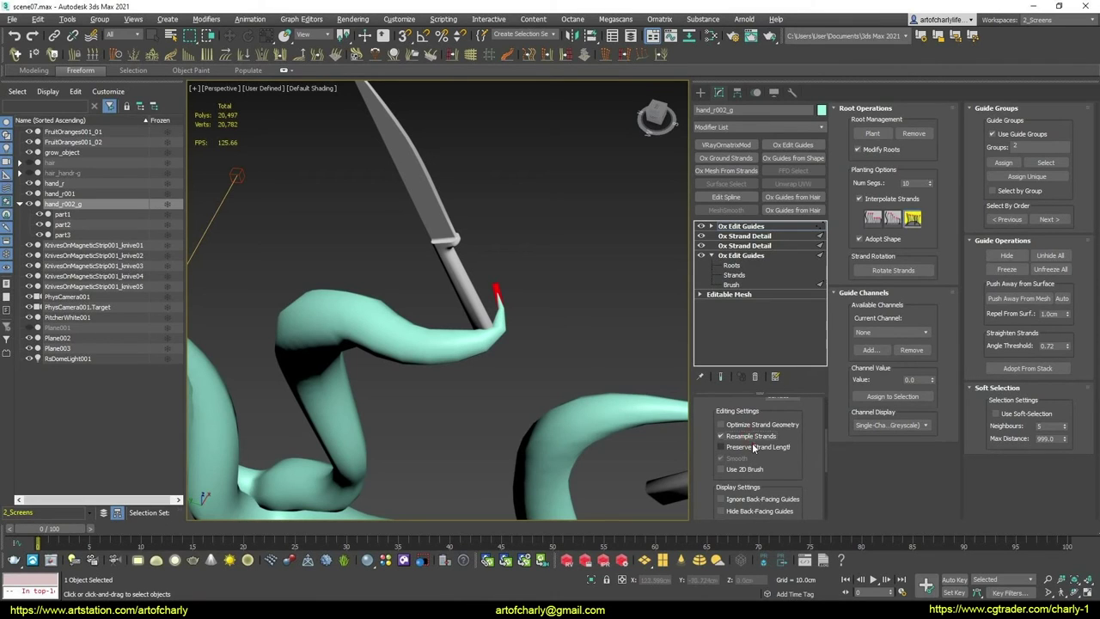
mouse_move(511, 367)
middle_mouse_down("alt")
mouse_move(496, 386)
mouse_move(515, 381)
middle_mouse_up("alt")
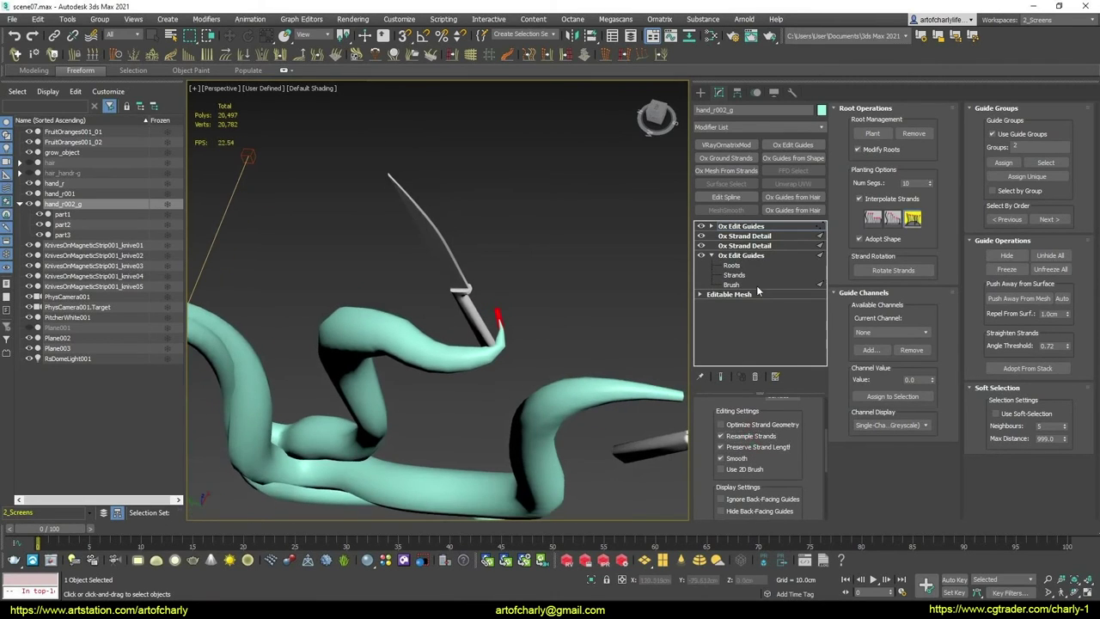
Brush the tentacle tip beside the knife upward into a curl around the handle
left_click(711, 226)
left_click(731, 255)
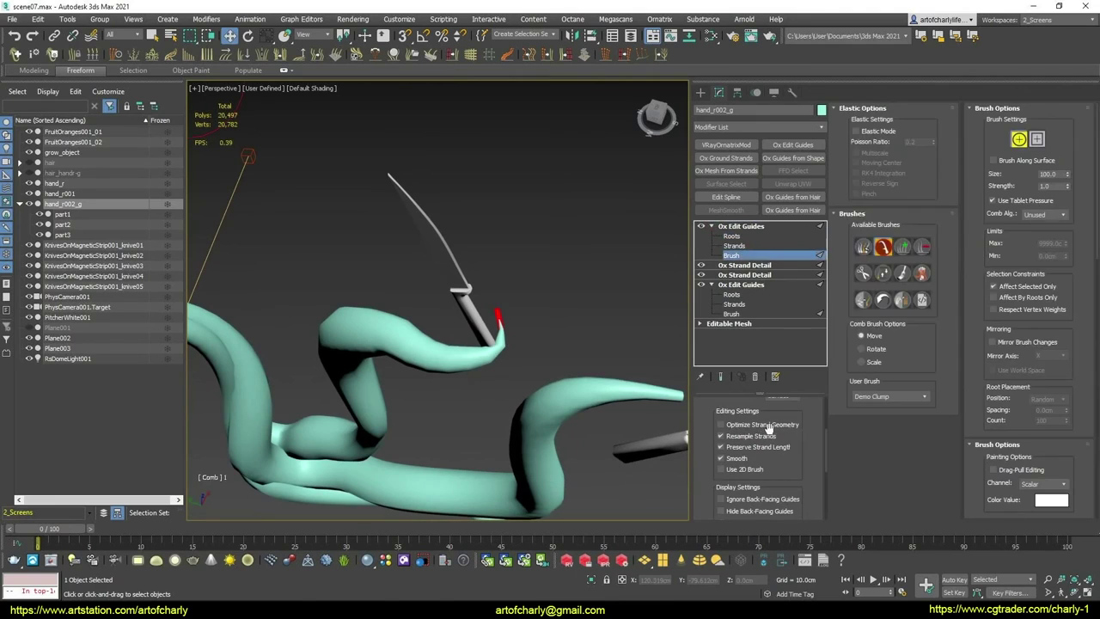
mouse_move(532, 378)
middle_mouse_down("alt")
mouse_move(504, 368)
mouse_move(528, 373)
mouse_move(496, 405)
middle_mouse_up("alt")
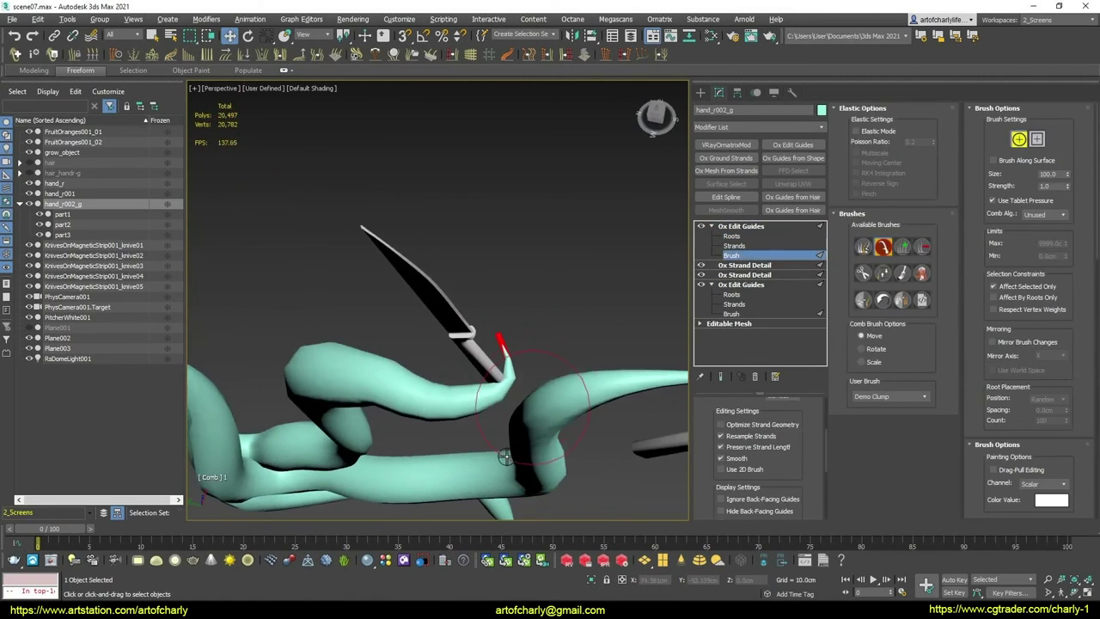
mouse_move(496, 405)
left_mouse_down()
mouse_move(528, 359)
mouse_move(520, 331)
left_mouse_up()
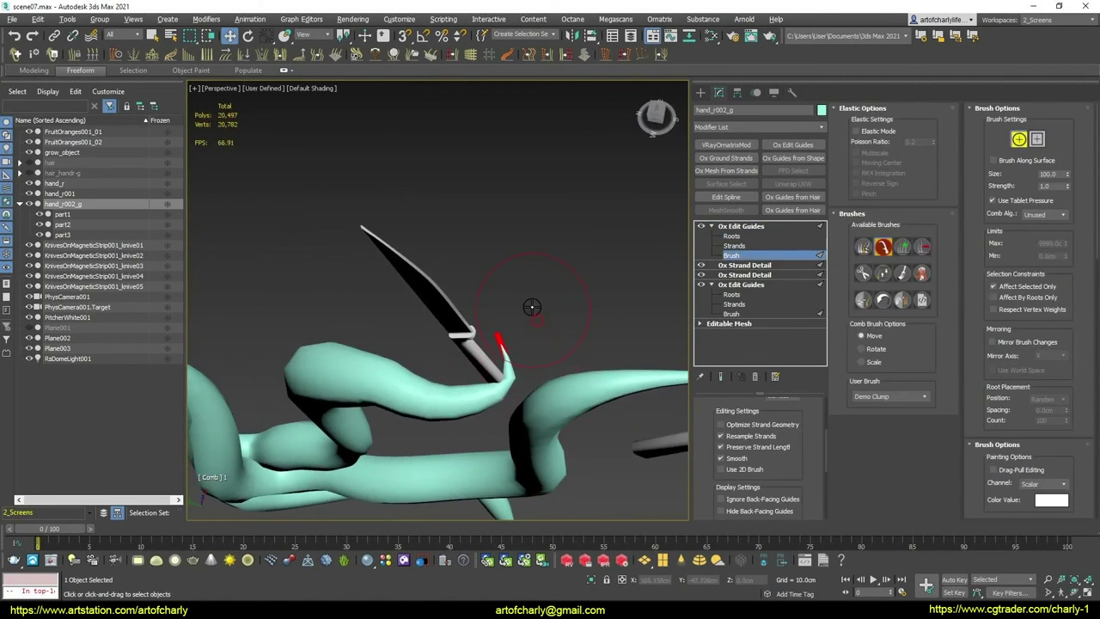
mouse_move(512, 278)
left_mouse_down()
mouse_move(498, 300)
mouse_move(507, 304)
mouse_move(473, 312)
left_mouse_up()
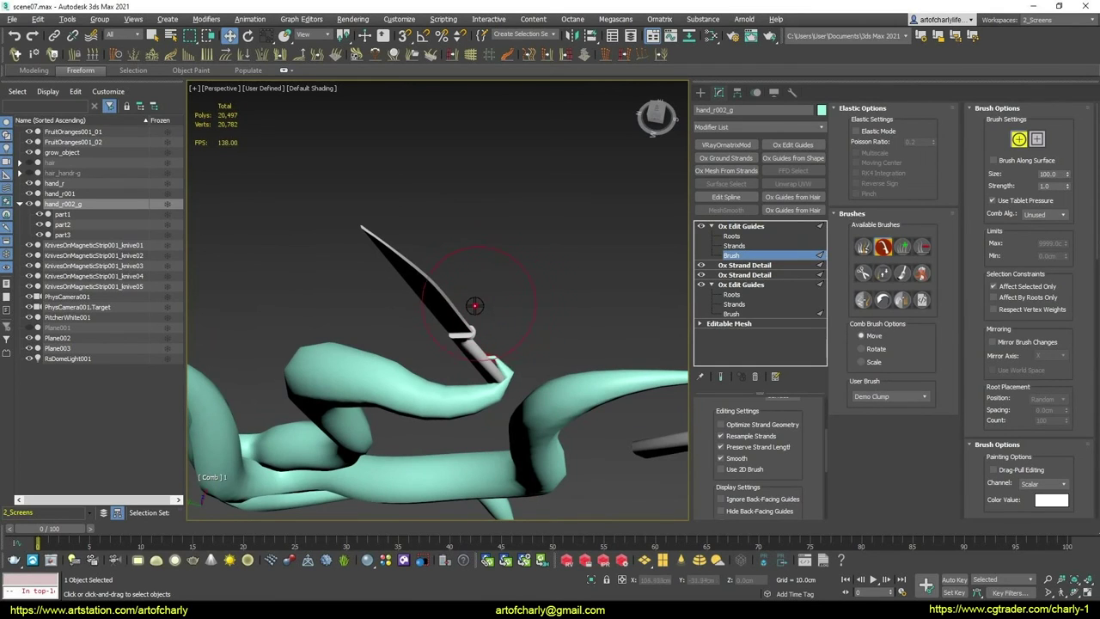
mouse_move(493, 414)
middle_mouse_down("alt")
mouse_move(503, 368)
mouse_move(490, 344)
middle_mouse_up("alt")
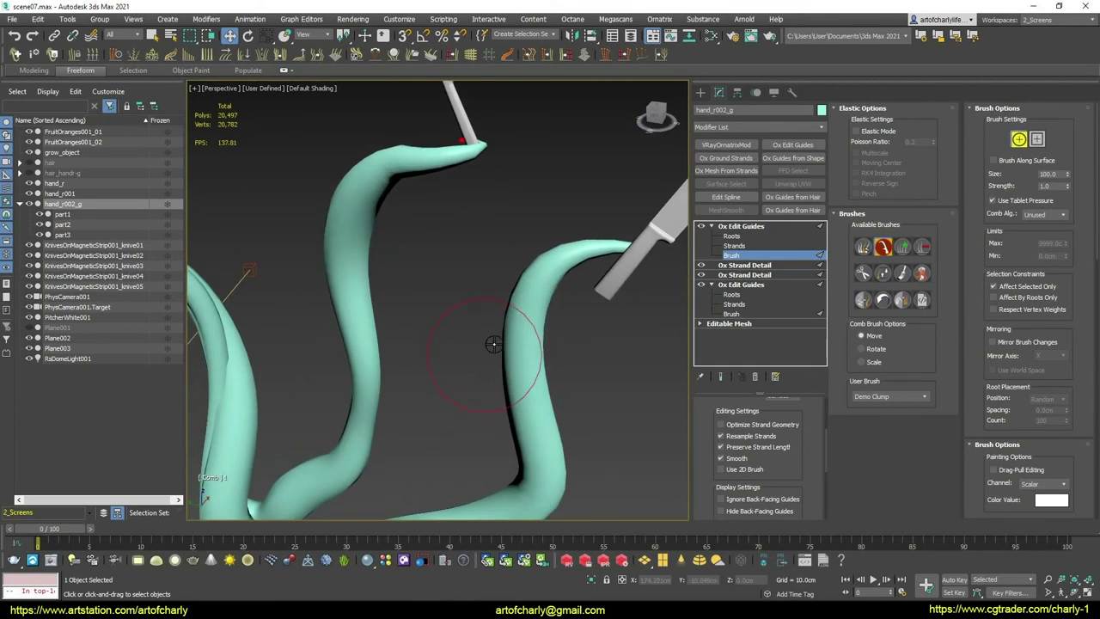
scroll(507, 325, "down", 3)
mouse_move(308, 281)
middle_mouse_down("alt")
mouse_move(506, 315)
mouse_move(503, 326)
mouse_move(446, 312)
mouse_move(464, 309)
middle_mouse_up("alt")
scroll(506, 314, "up", 4)
Edit the Ox Strand Detail group value, then select the part1 object
left_click(764, 269)
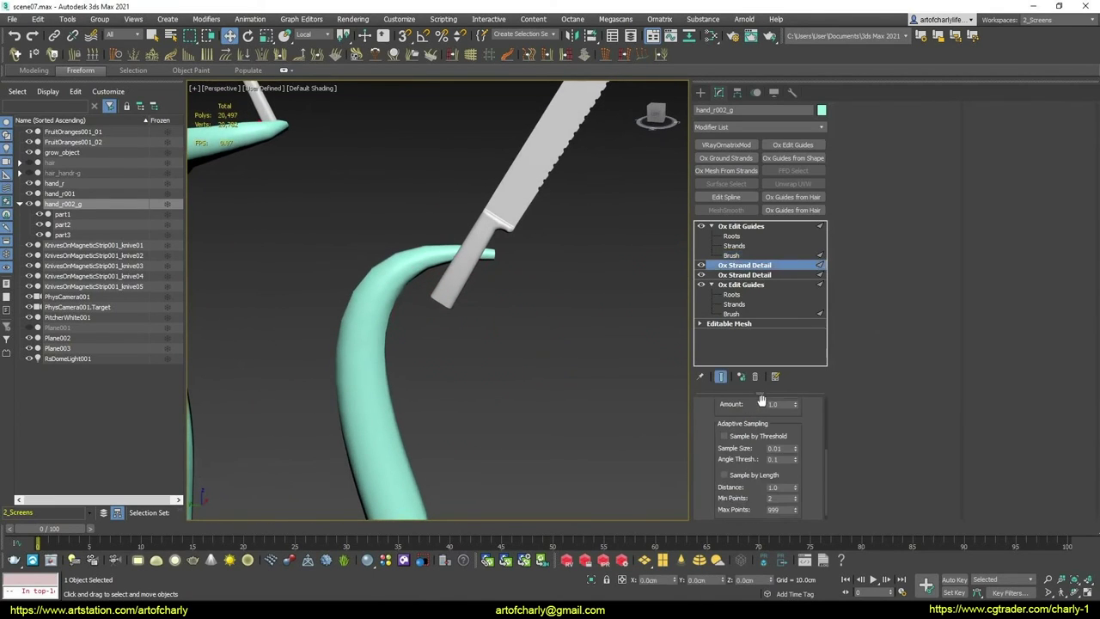
left_click_drag(707, 419, 726, 527)
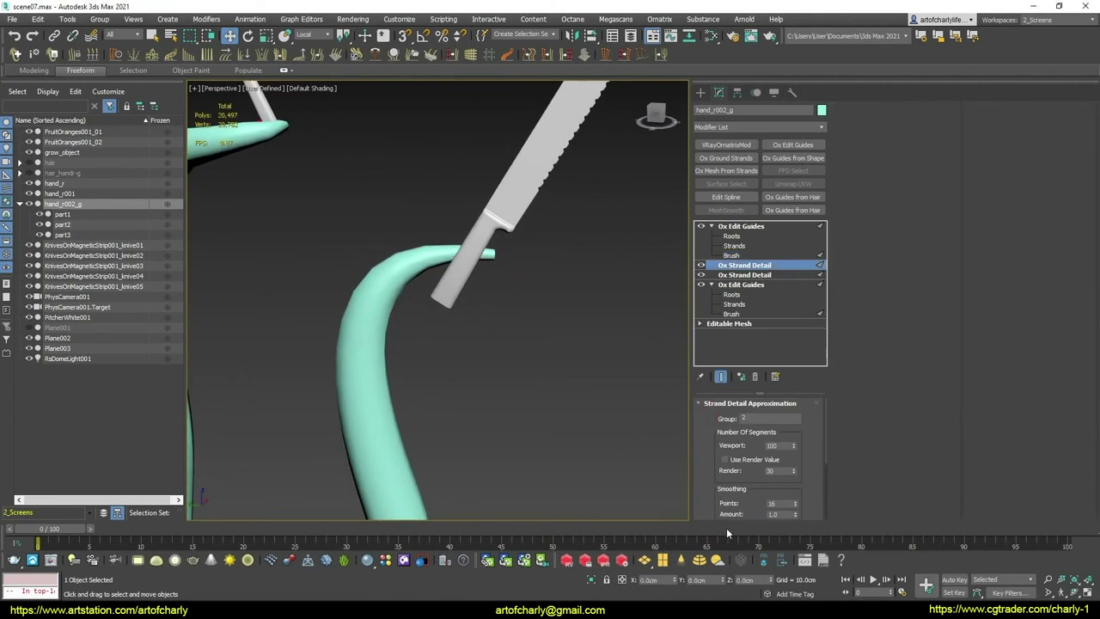
double_click(756, 418)
left_click(435, 257)
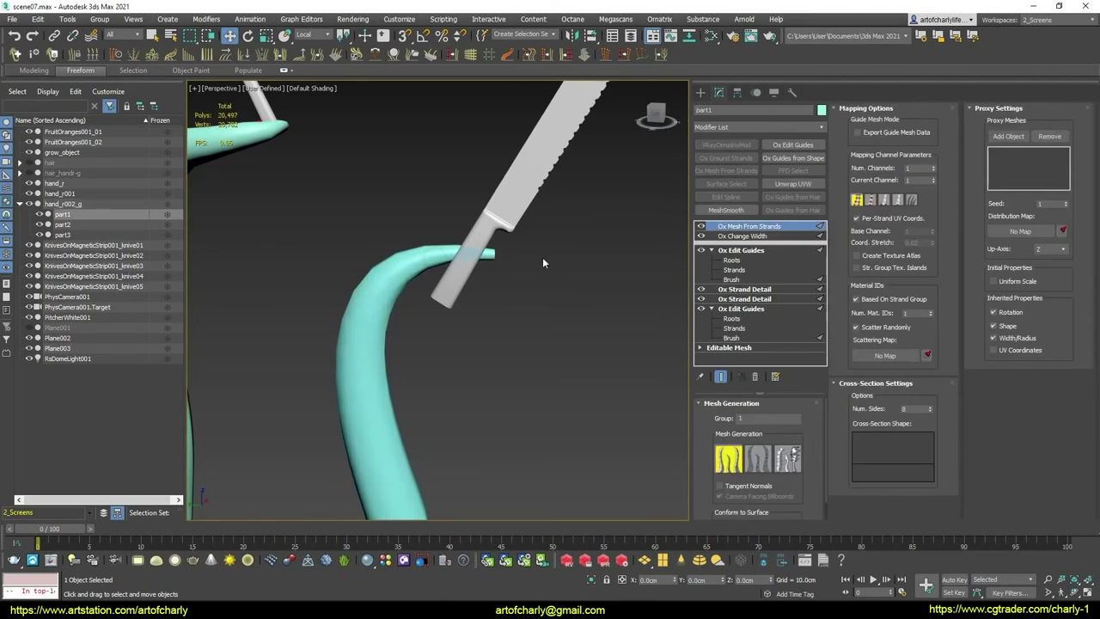
left_click(76, 213)
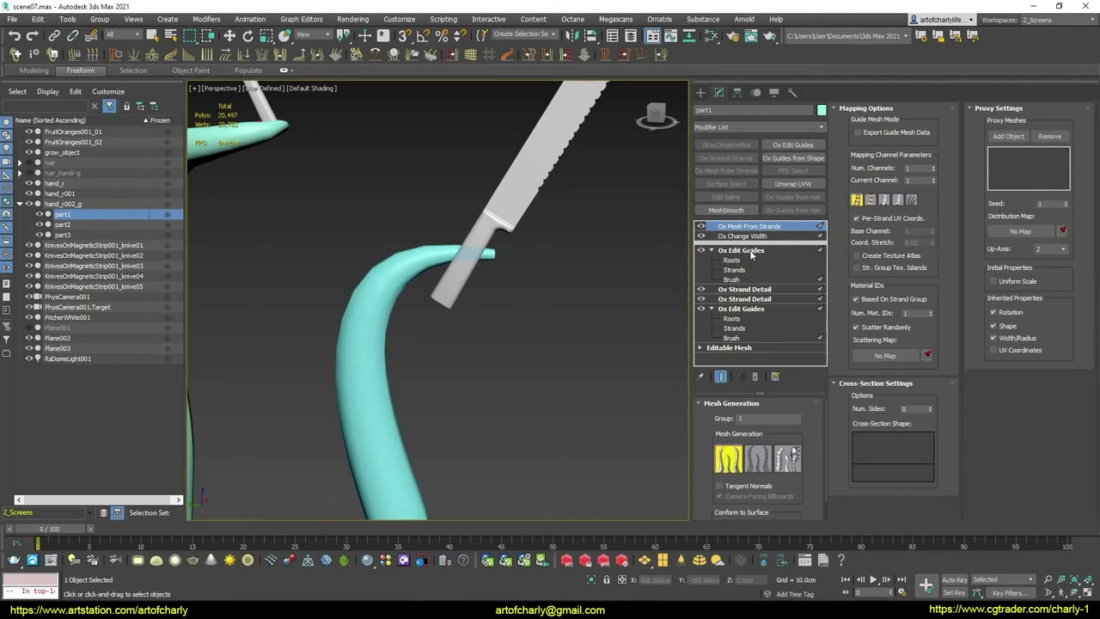
Set hand_r002_g's Ox Strand Detail group field to 2,1
left_click(69, 205)
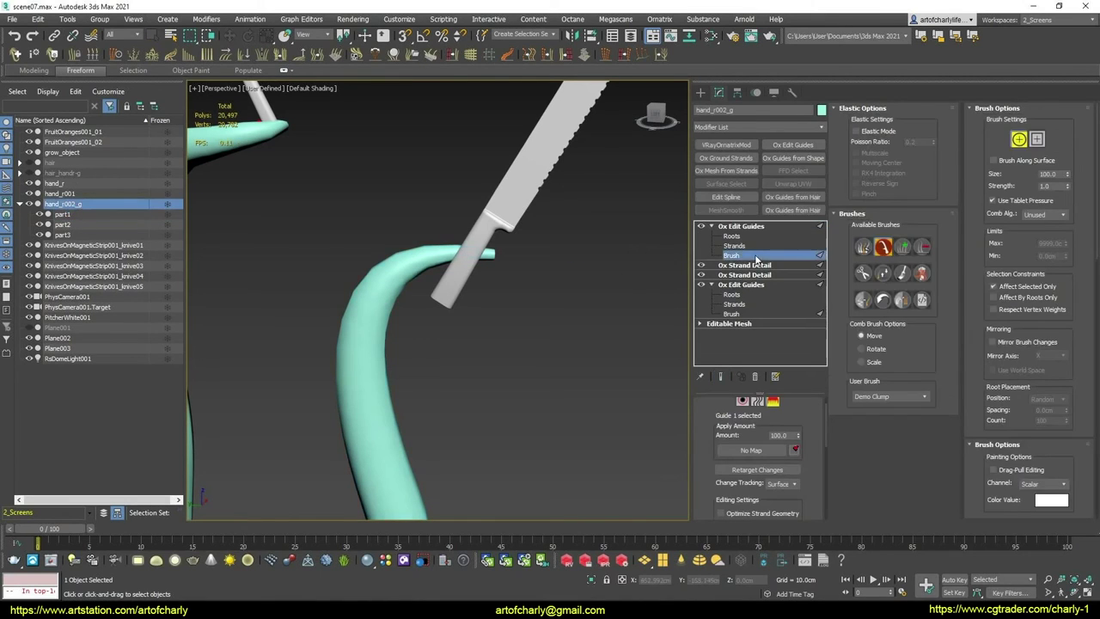
left_click(742, 401)
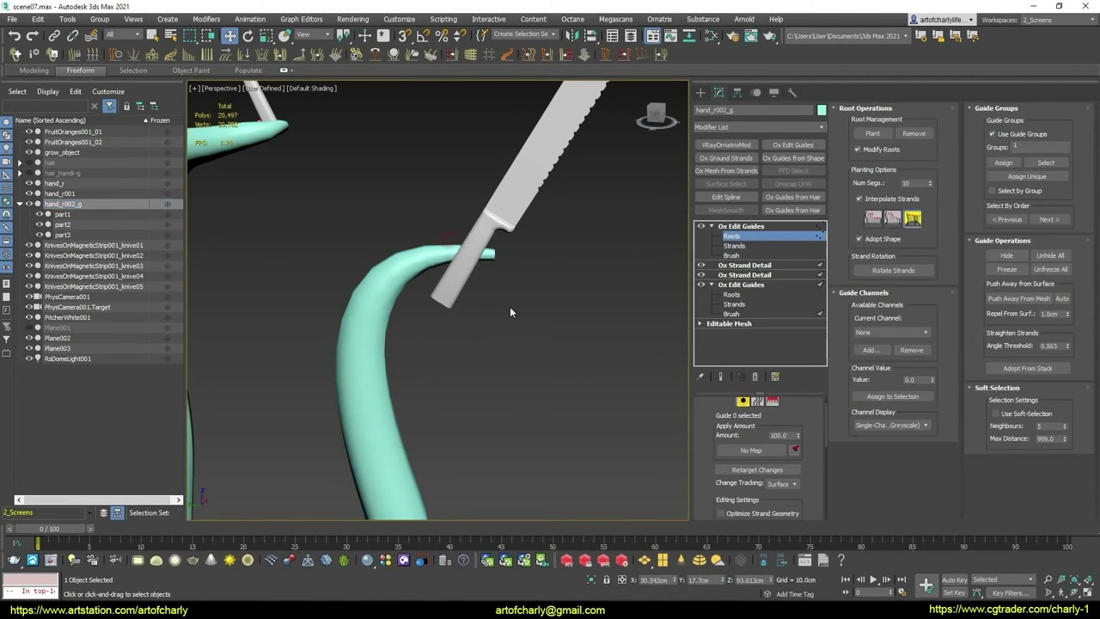
left_click(21, 204)
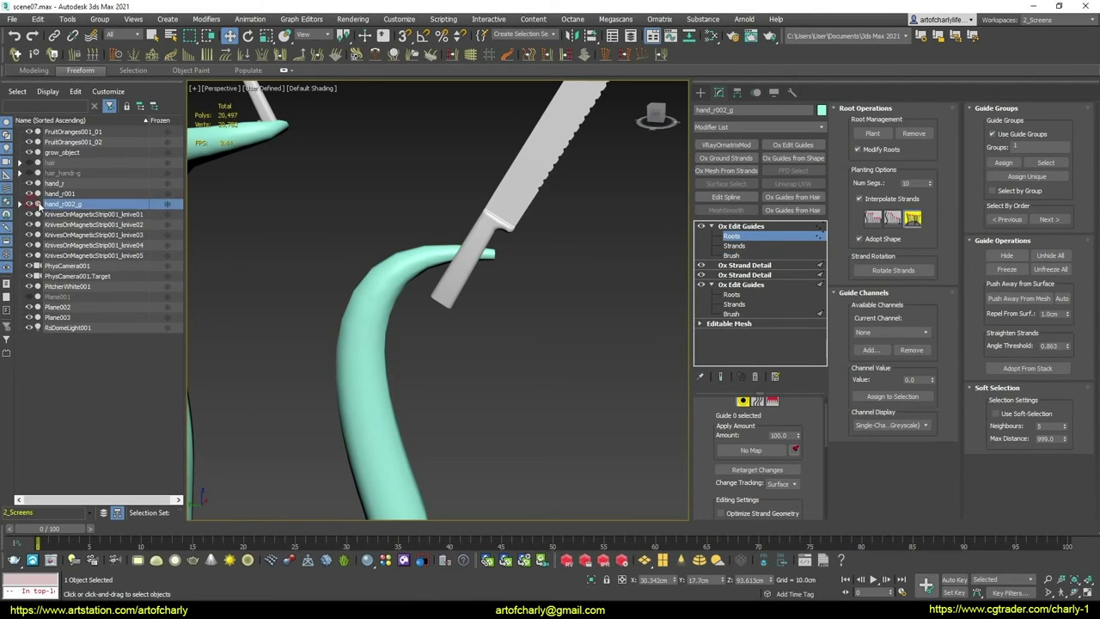
left_click(20, 205)
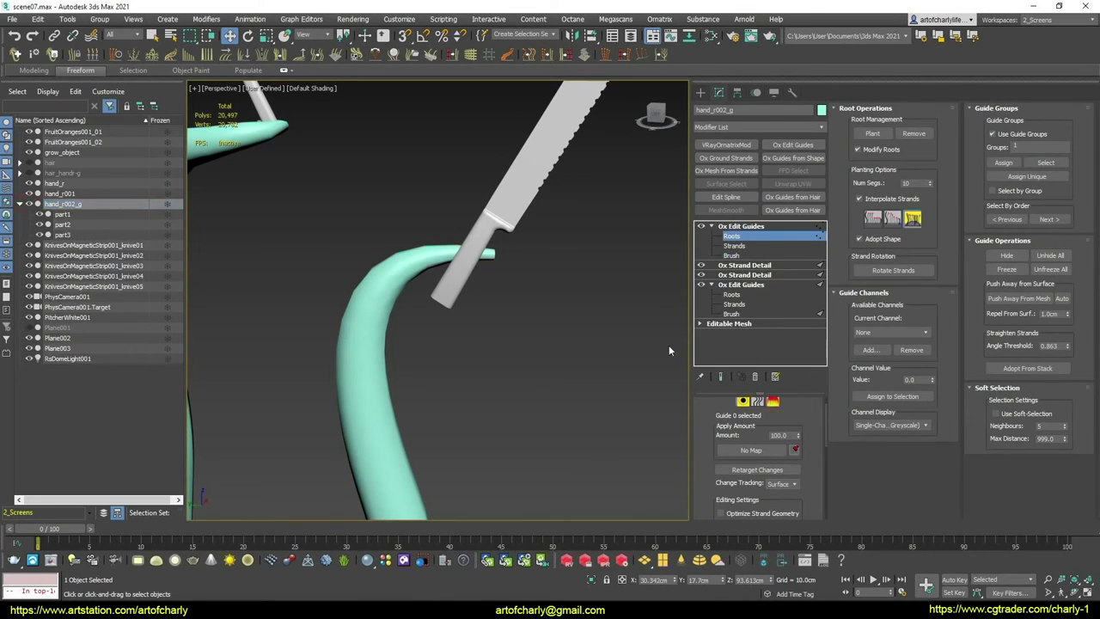
key("3")
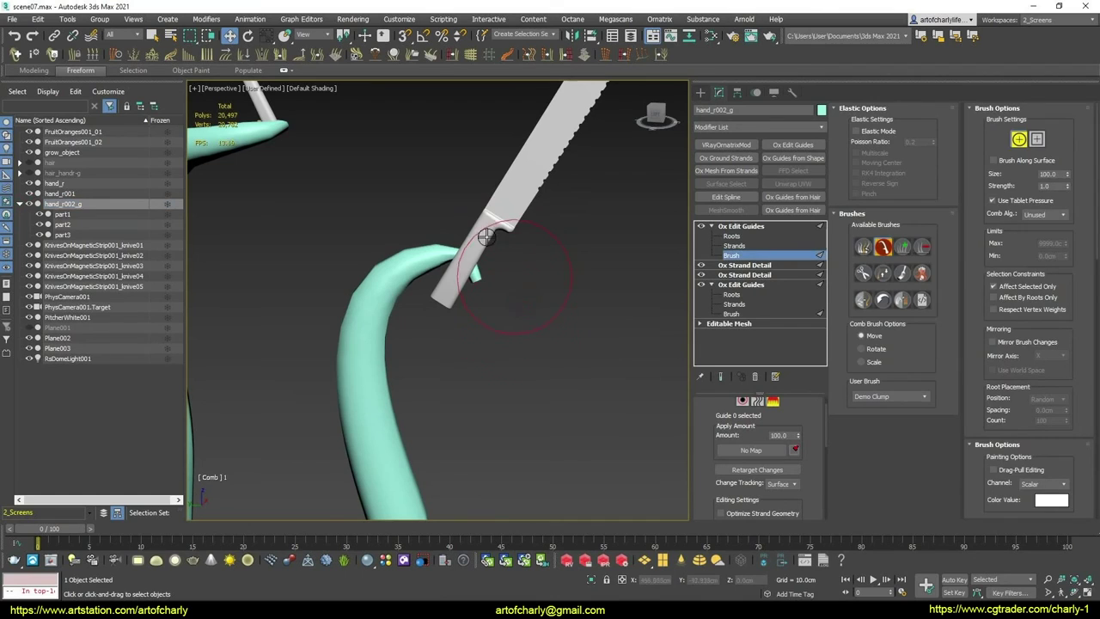
middle_click_drag(544, 338, 768, 336, "alt")
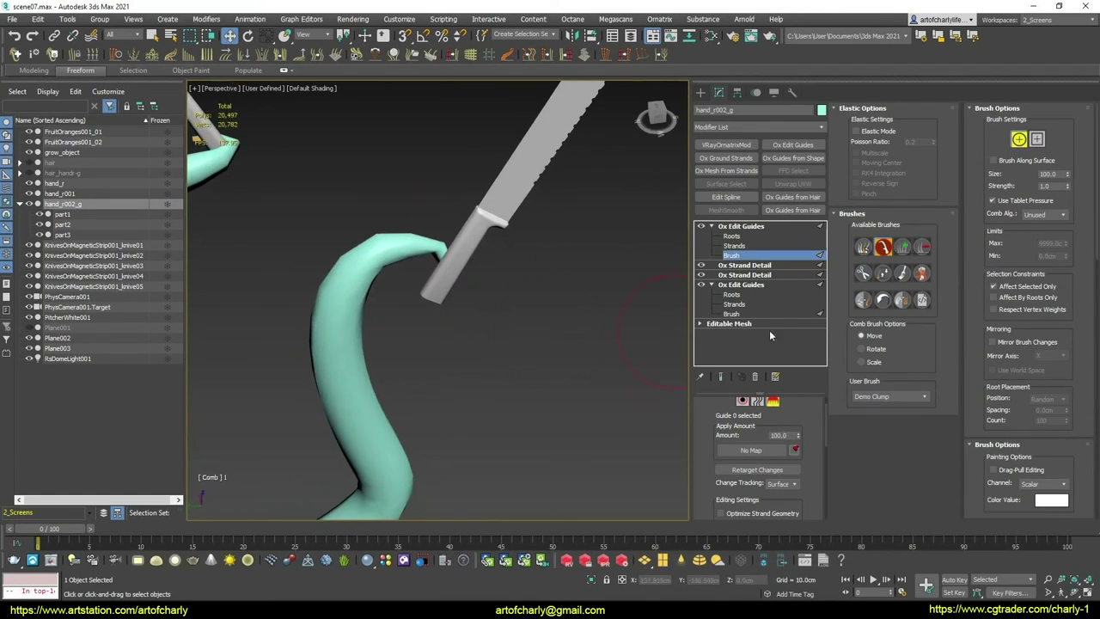
left_click(748, 265)
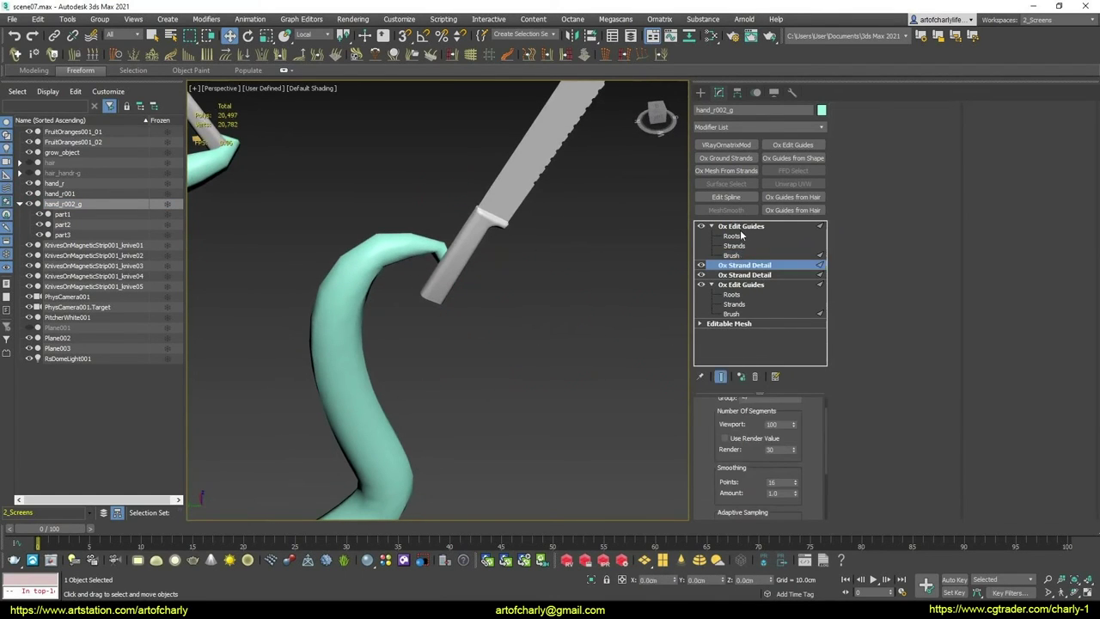
left_click(741, 235)
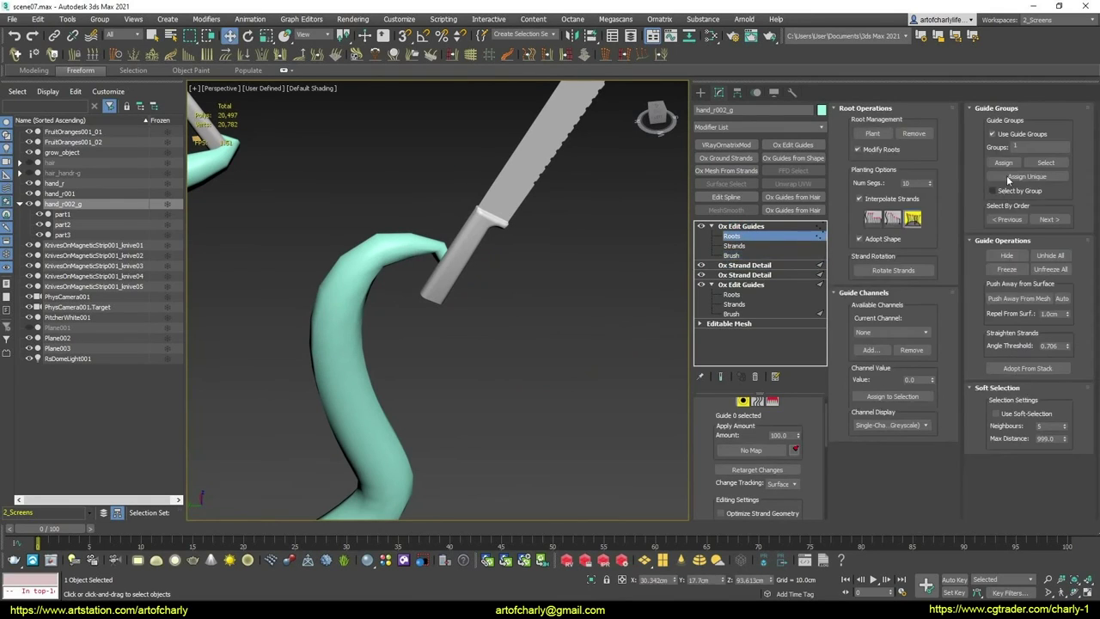
left_click(750, 265)
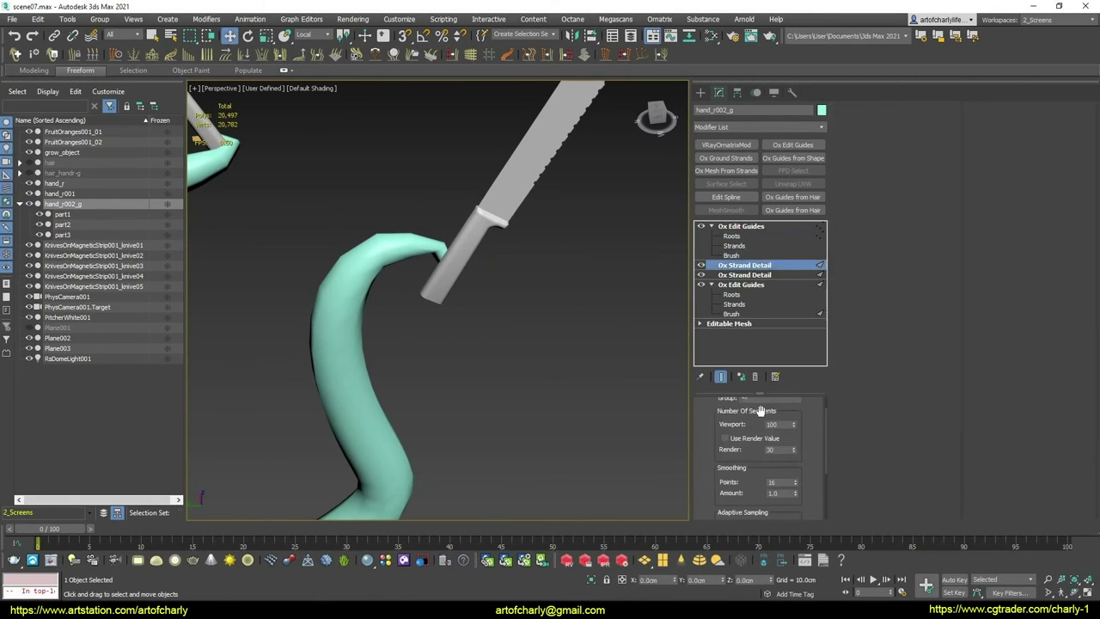
scroll(759, 411, "up", 2)
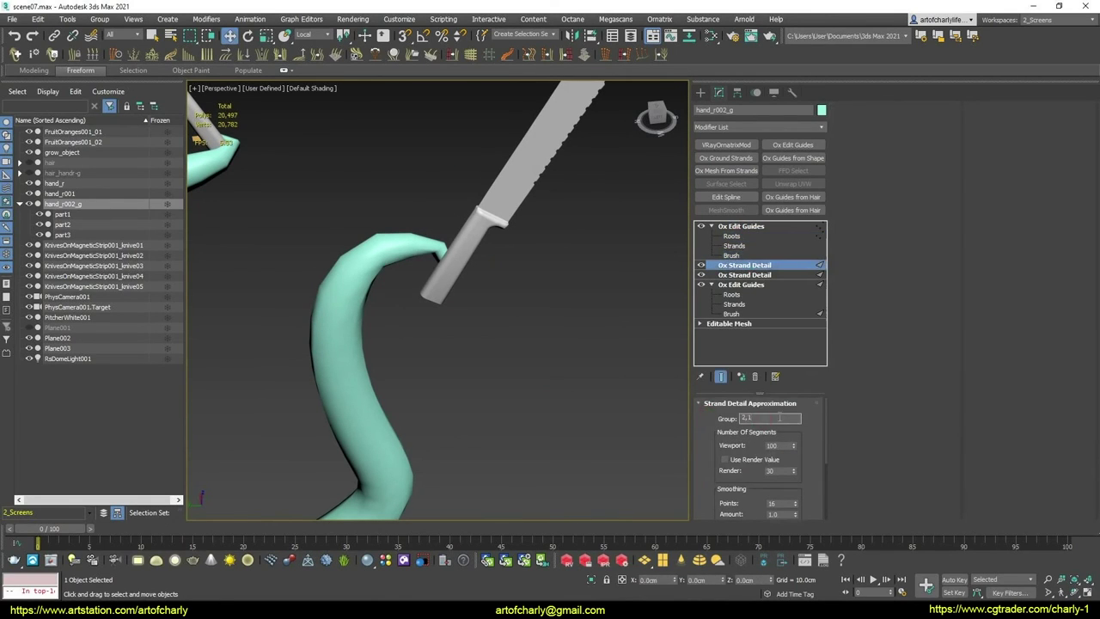
key("Return")
Return to the top Ox Edit Guides level and inspect both tentacle hands and the creature
left_click(732, 237)
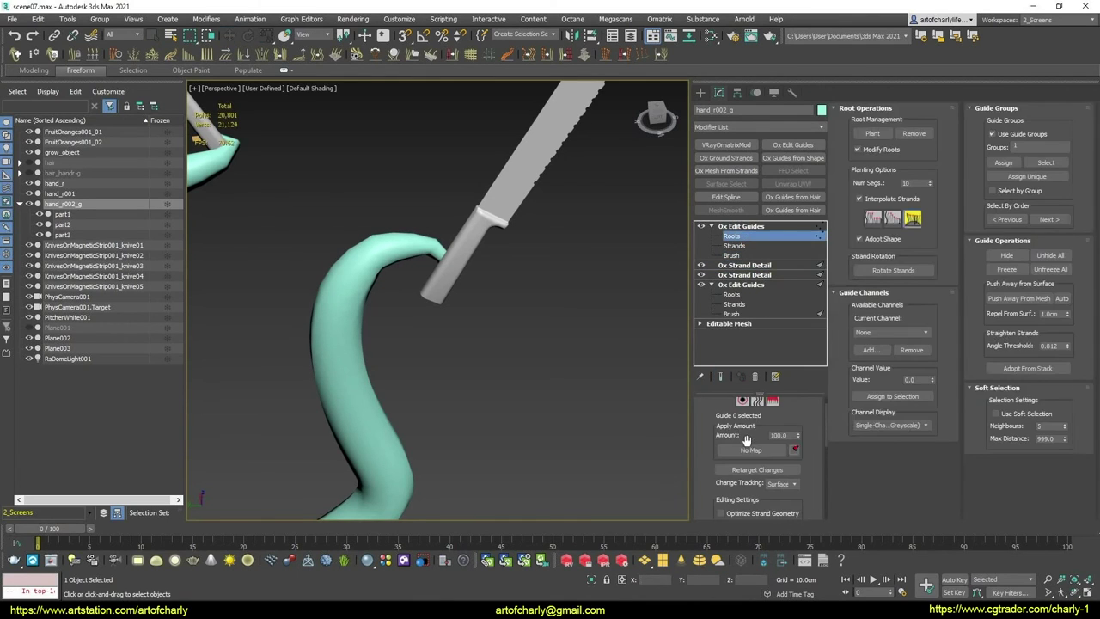
key("ctrl+b")
mouse_move(420, 330)
middle_mouse_down("alt")
mouse_move(418, 352)
mouse_move(527, 365)
mouse_move(514, 396)
mouse_move(533, 414)
mouse_move(422, 344)
mouse_move(393, 343)
mouse_move(331, 311)
middle_mouse_up("alt")
key("3")
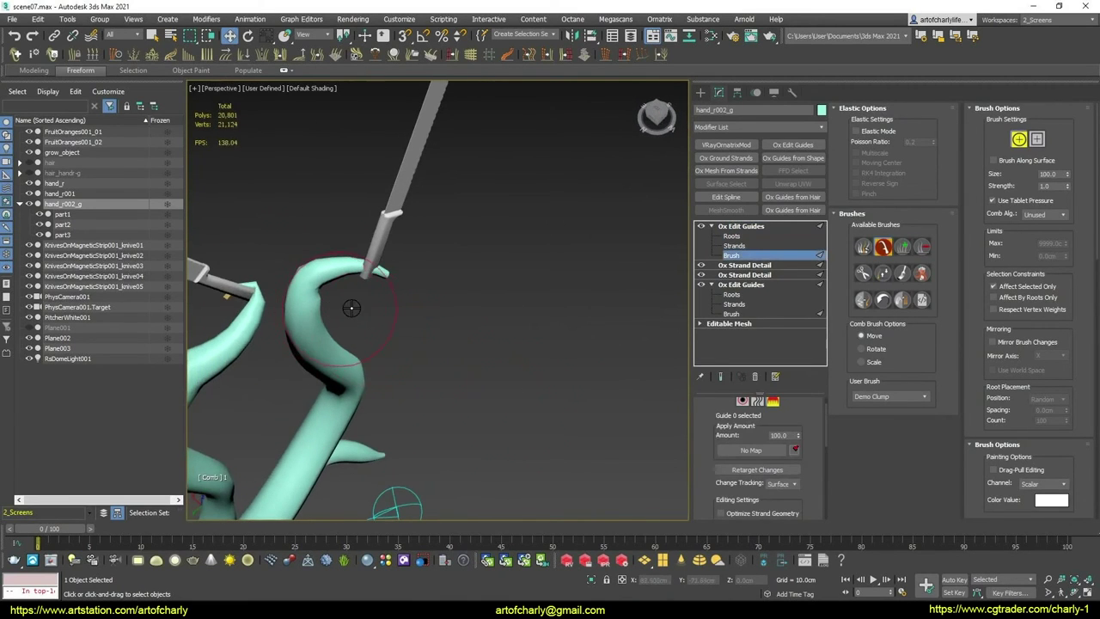
mouse_move(457, 314)
middle_mouse_down("alt")
mouse_move(447, 361)
mouse_move(400, 304)
middle_mouse_up("alt")
mouse_move(466, 368)
middle_mouse_down("alt")
mouse_move(487, 380)
mouse_move(417, 297)
mouse_move(444, 351)
mouse_move(390, 318)
middle_mouse_up("alt")
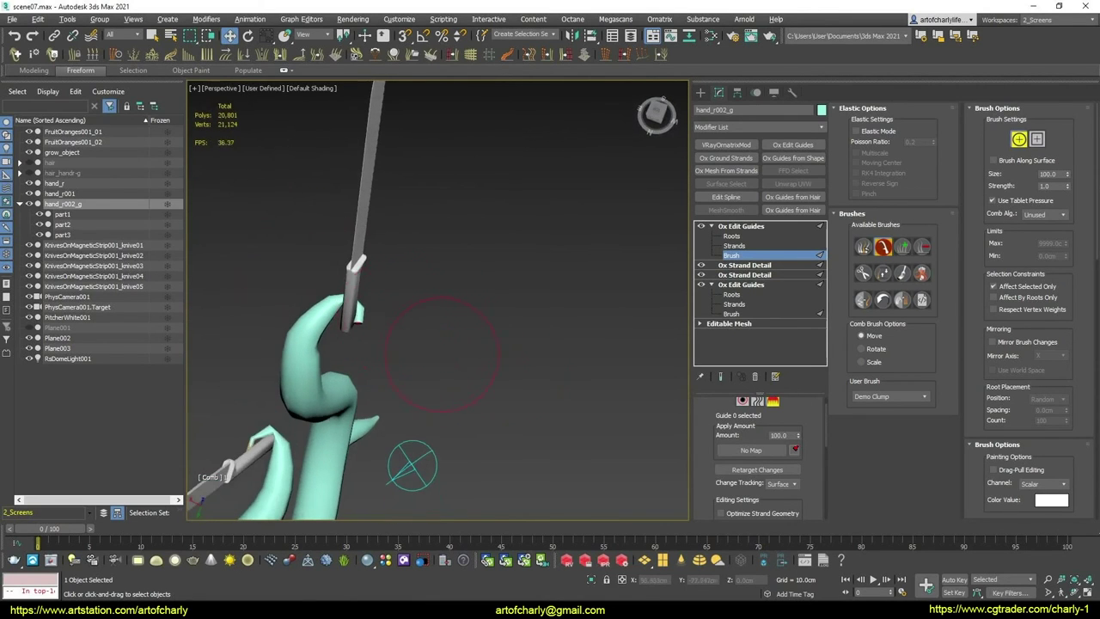
mouse_move(412, 464)
middle_mouse_down("alt")
mouse_move(363, 405)
mouse_move(362, 282)
mouse_move(424, 314)
mouse_move(453, 349)
mouse_move(421, 323)
middle_mouse_up("alt")
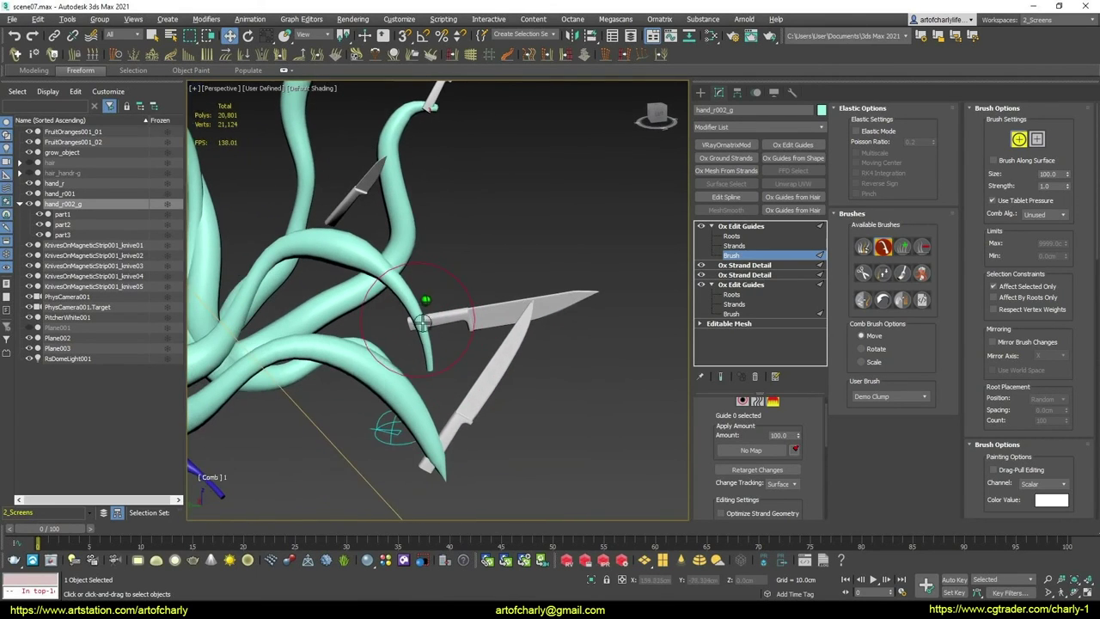
left_click(744, 402)
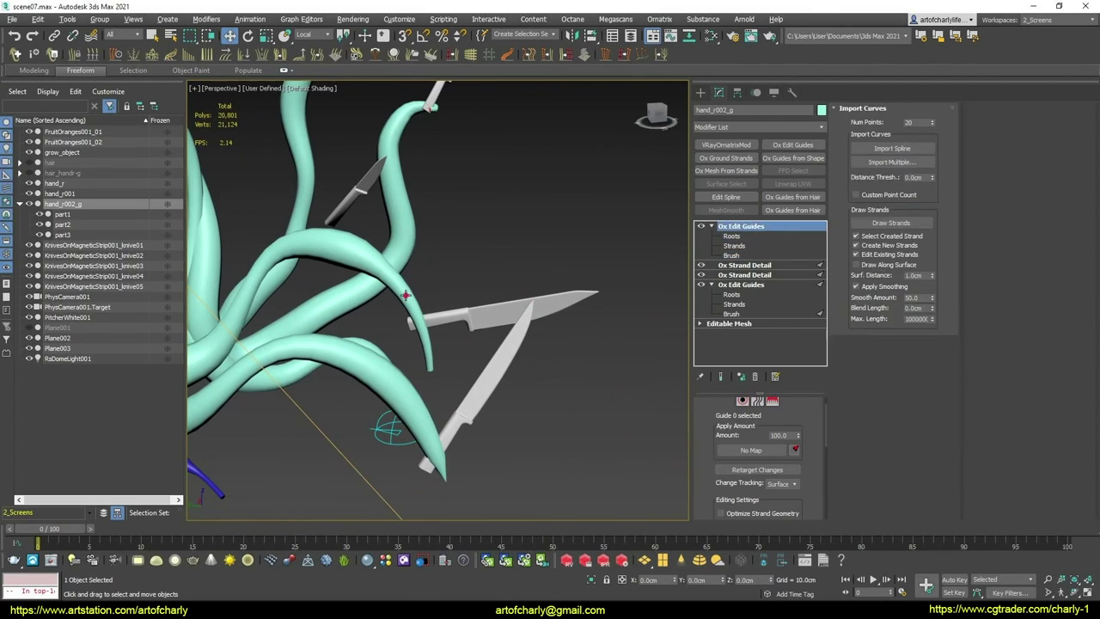
Check part1's strand detail settings, then select the hair_handr-g object
left_click(405, 294)
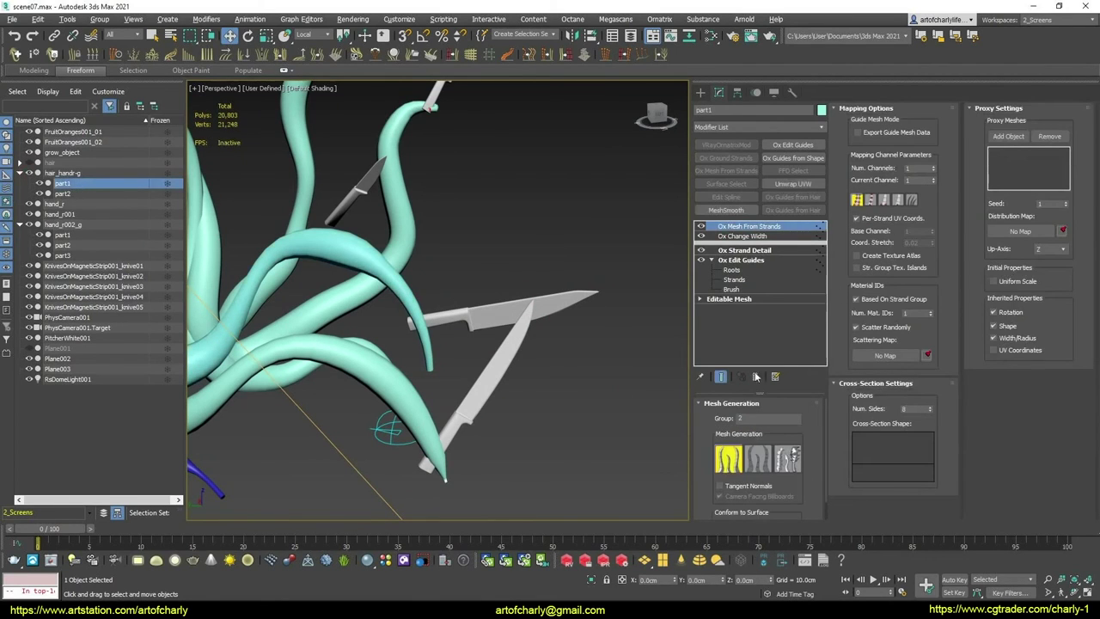
left_click(771, 251)
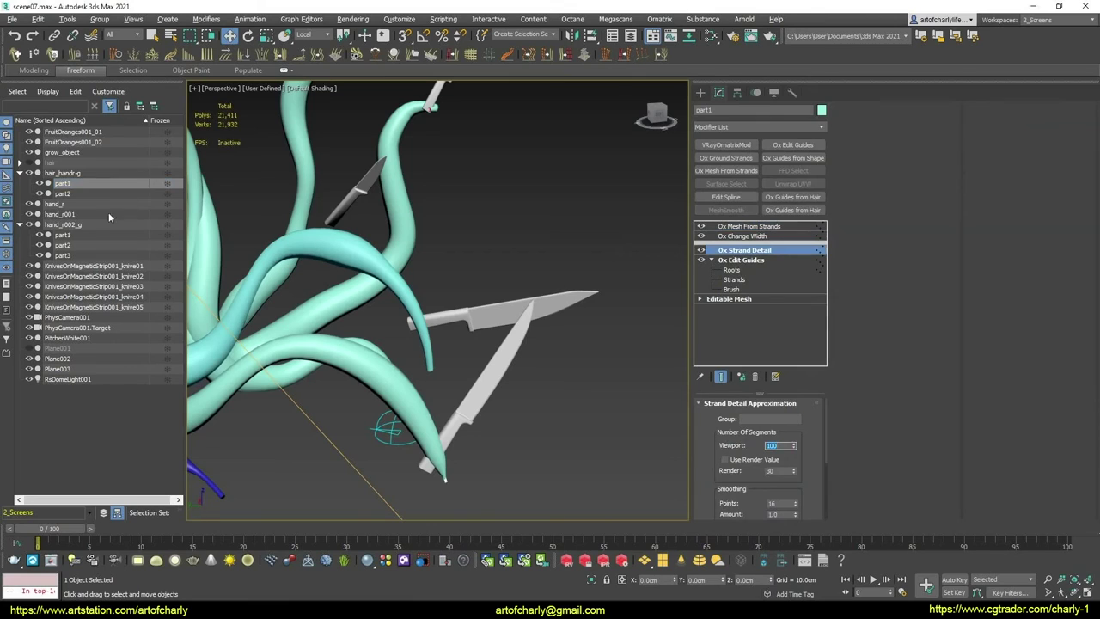
left_click(67, 175)
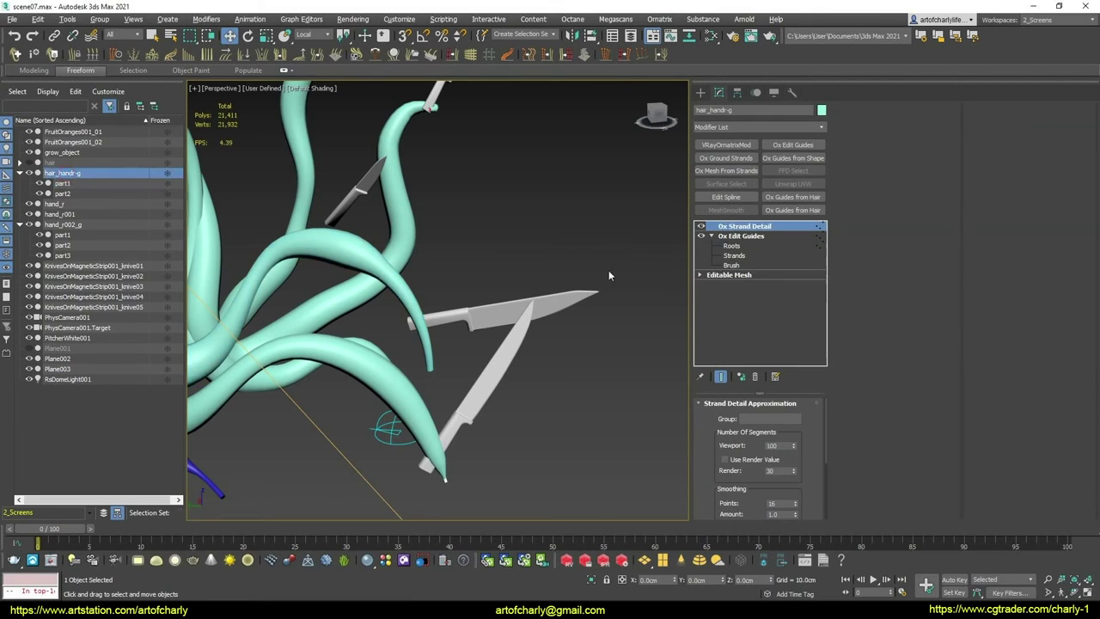
Add another Ox Edit Guides modifier on hair_handr-g and enter guide brushing
left_click(750, 236)
left_click(731, 246)
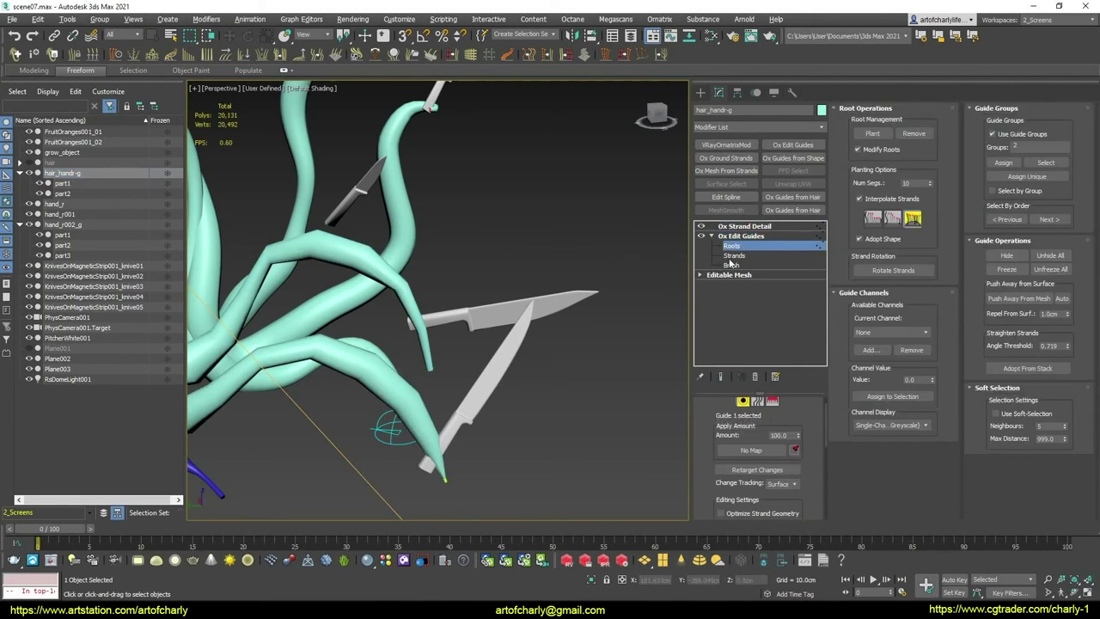
left_click(744, 226)
left_click(792, 145)
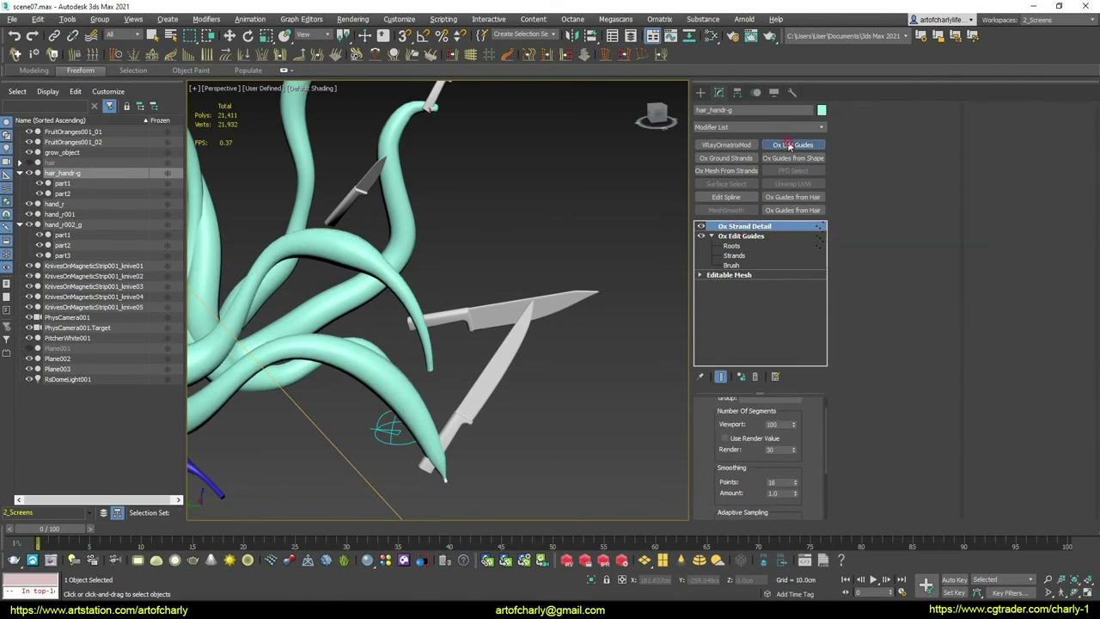
left_click(418, 345)
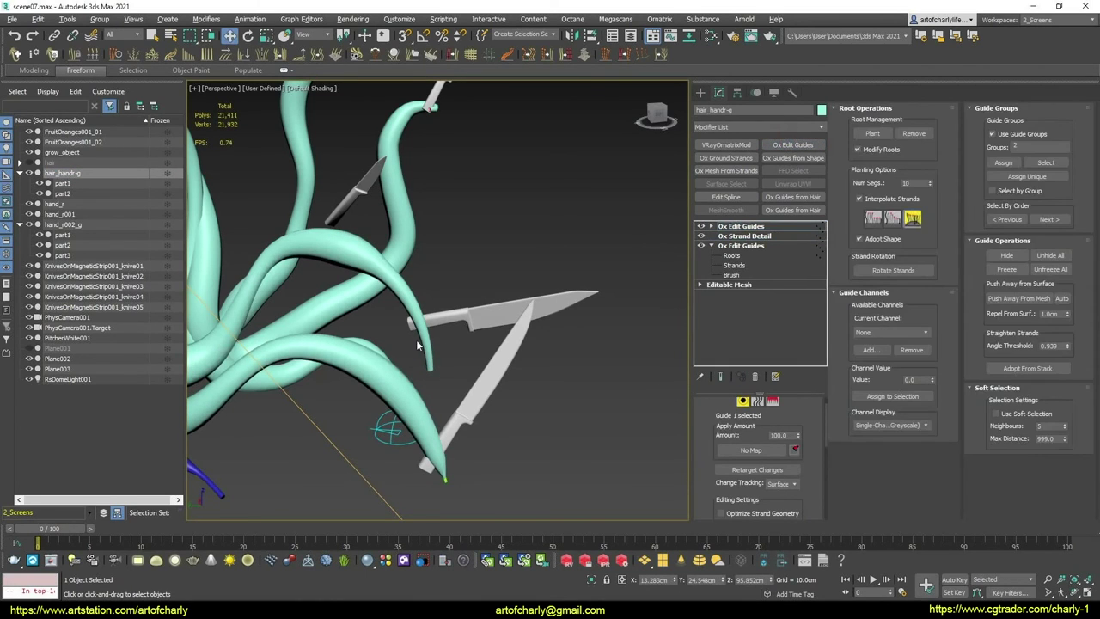
left_click(771, 401)
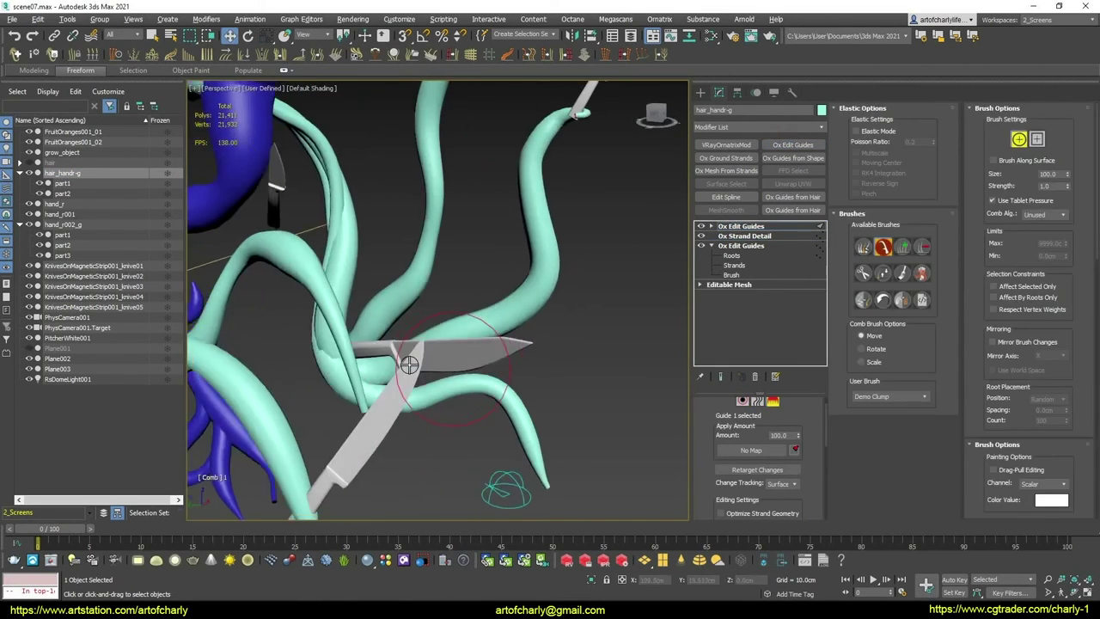
middle_click_drag(397, 419, 368, 420, "alt")
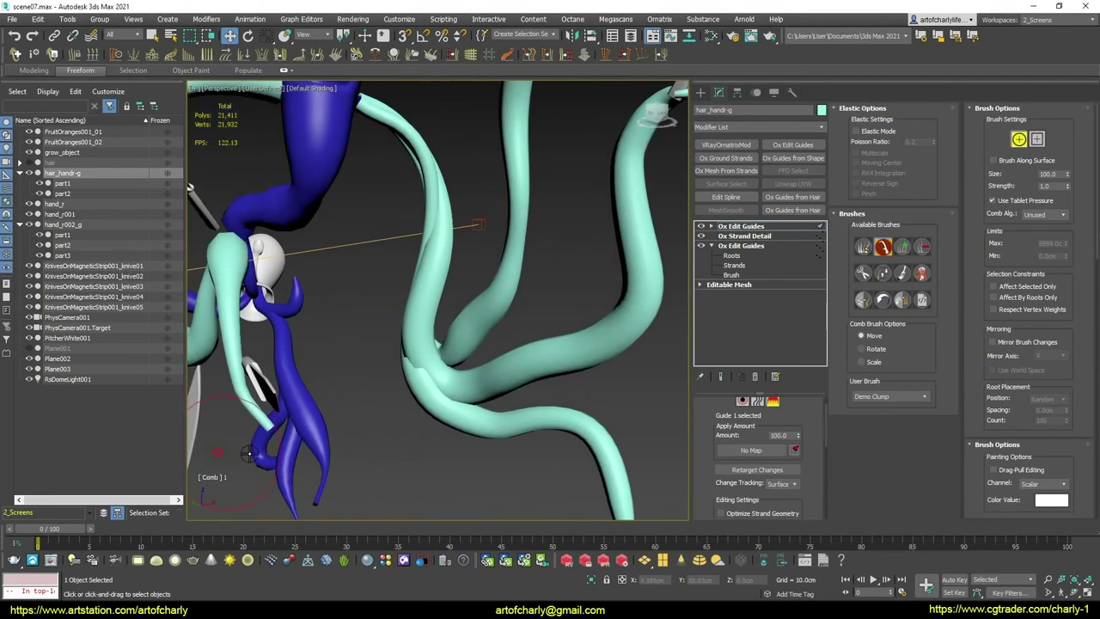
Comb the blue strands up and to the left
mouse_move(247, 453)
left_mouse_down()
mouse_move(315, 415)
mouse_move(239, 376)
mouse_move(293, 348)
left_mouse_up()
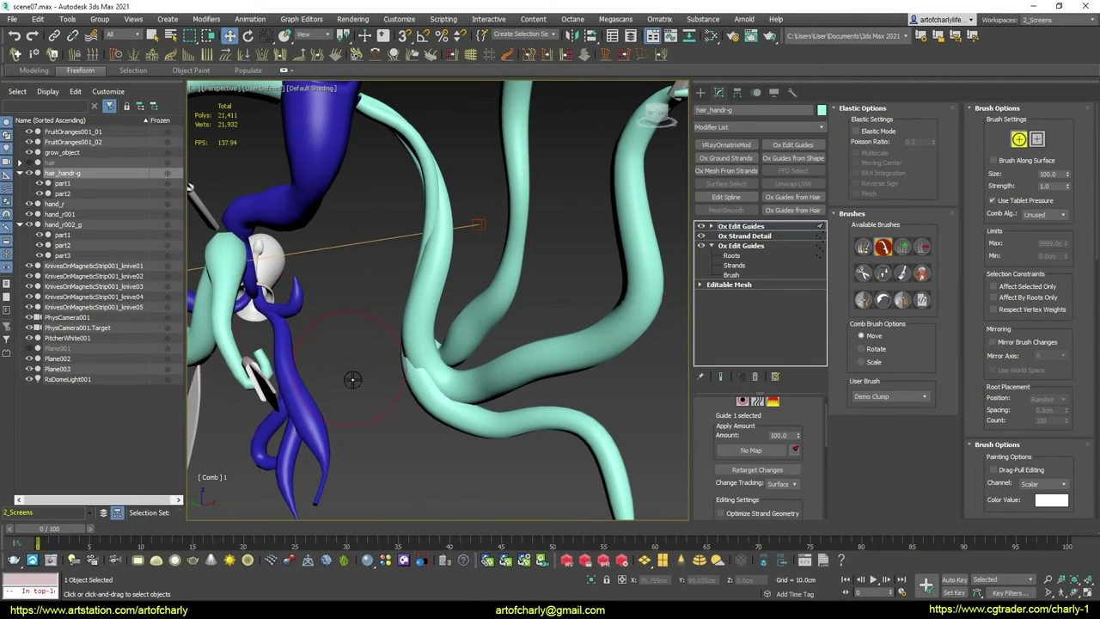
mouse_move(353, 379)
middle_mouse_down("alt")
mouse_move(476, 471)
mouse_move(442, 392)
mouse_move(421, 410)
middle_mouse_up("alt")
scroll(442, 391, "up", 3)
scroll(421, 411, "up", 2)
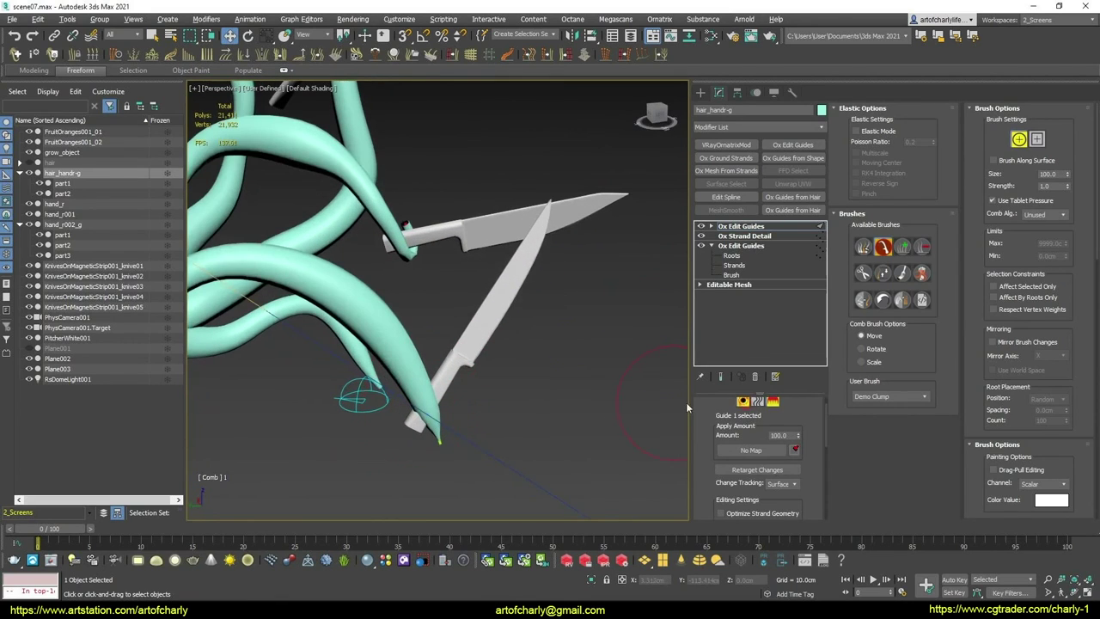
key("1")
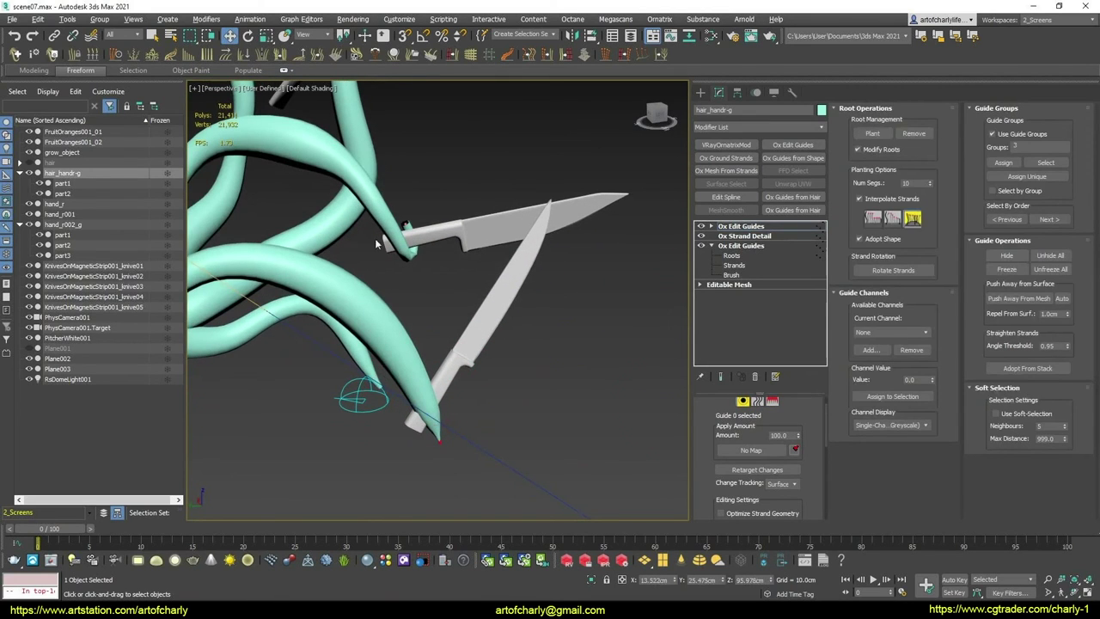
key("3")
mouse_move(469, 414)
middle_mouse_down("alt")
mouse_move(463, 309)
mouse_move(418, 344)
mouse_move(468, 348)
middle_mouse_up("alt")
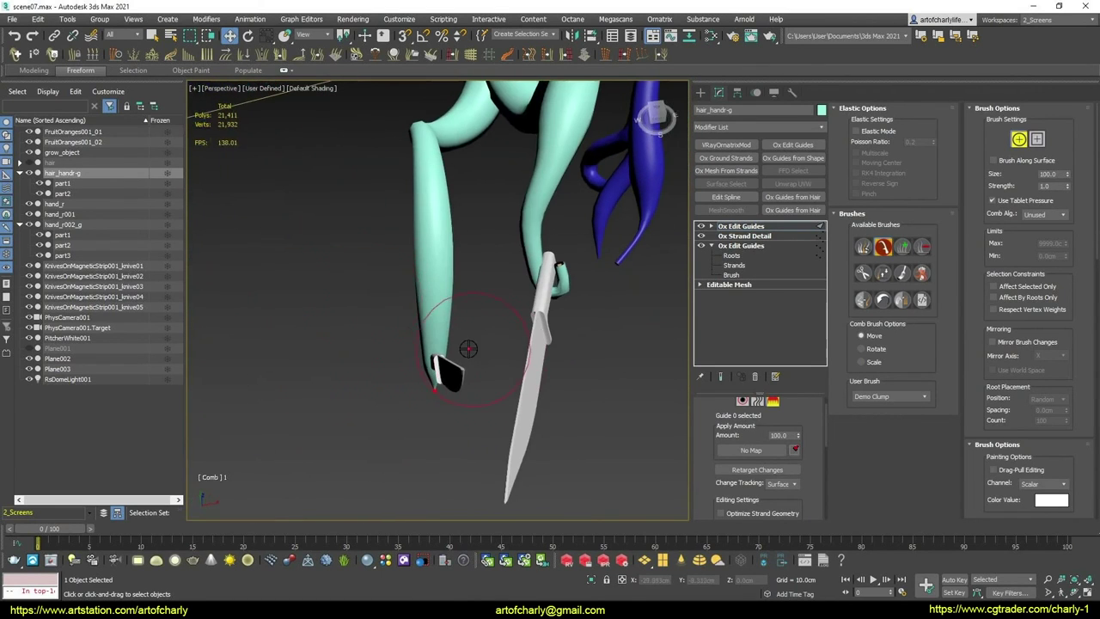
Curl the tentacle tips around the knife blades, then show the Standard Primitives creation list
mouse_move(468, 348)
left_mouse_down()
mouse_move(404, 404)
mouse_move(420, 413)
left_mouse_up()
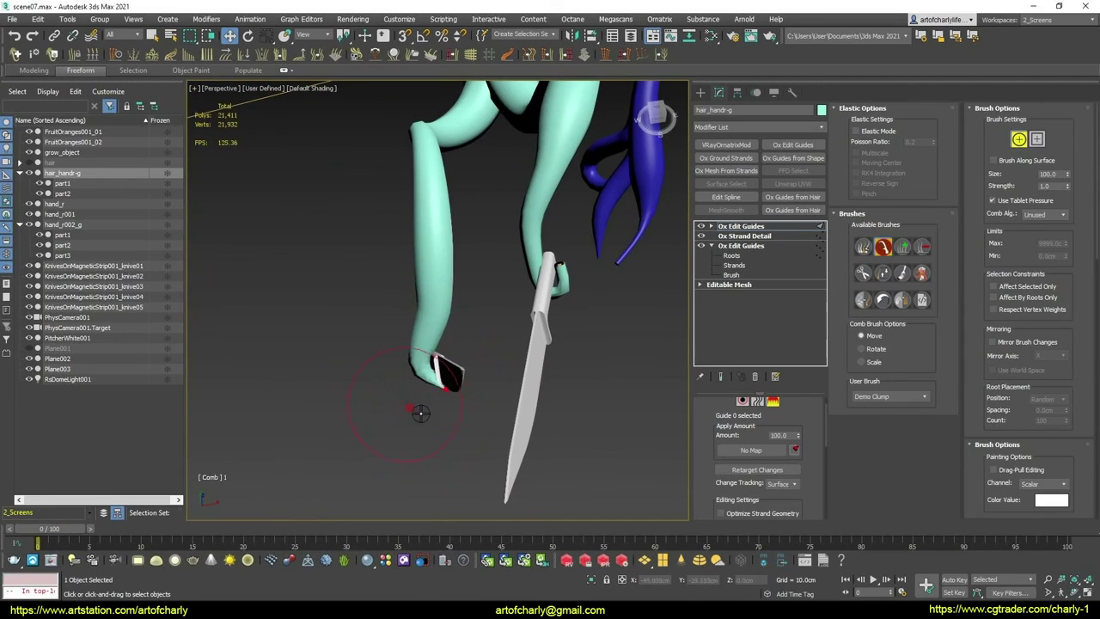
mouse_move(410, 371)
middle_mouse_down("alt")
mouse_move(397, 355)
mouse_move(358, 353)
mouse_move(351, 380)
mouse_move(351, 346)
middle_mouse_up("alt")
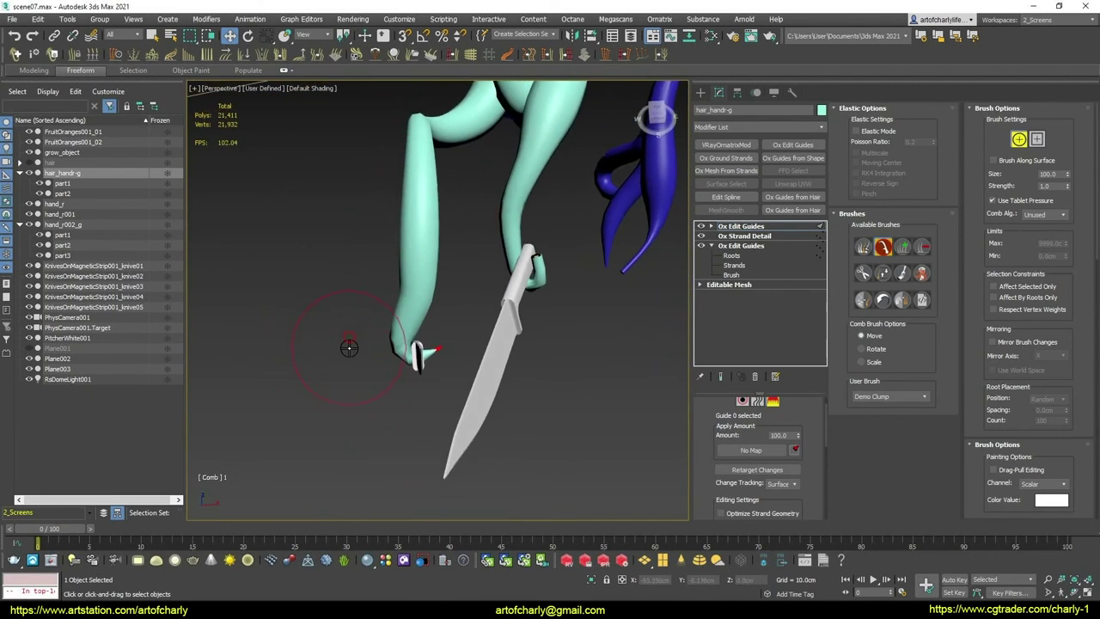
left_click_drag(424, 314, 472, 364)
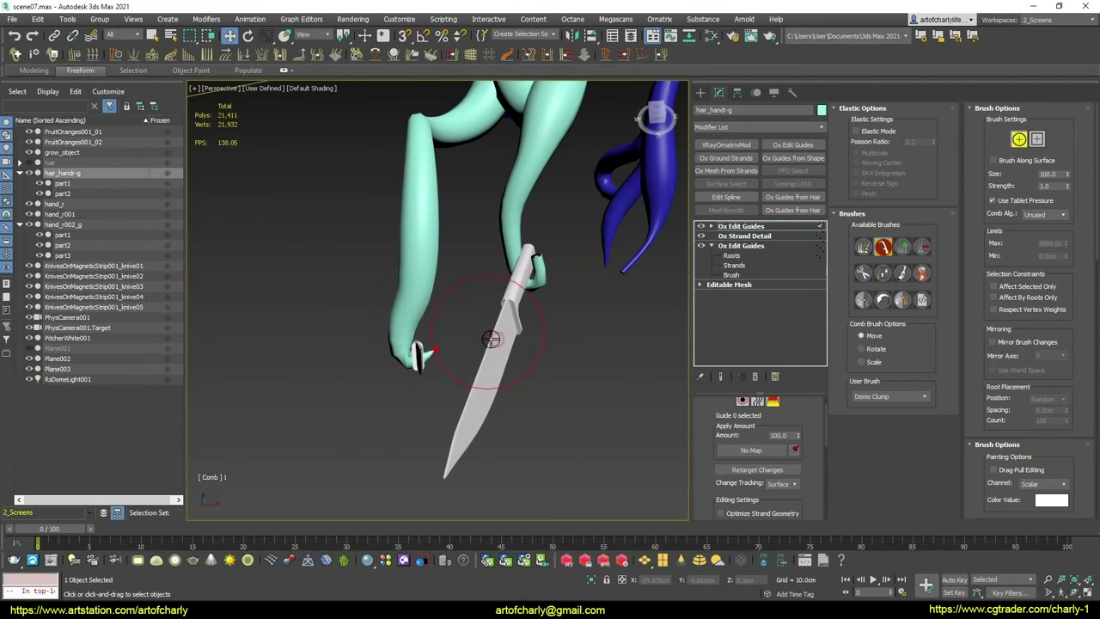
mouse_move(457, 324)
left_mouse_down()
mouse_move(478, 371)
mouse_move(485, 338)
left_mouse_up()
mouse_move(485, 339)
middle_mouse_down("alt")
mouse_move(544, 339)
mouse_move(490, 354)
middle_mouse_up("alt")
scroll(494, 327, "up", 3)
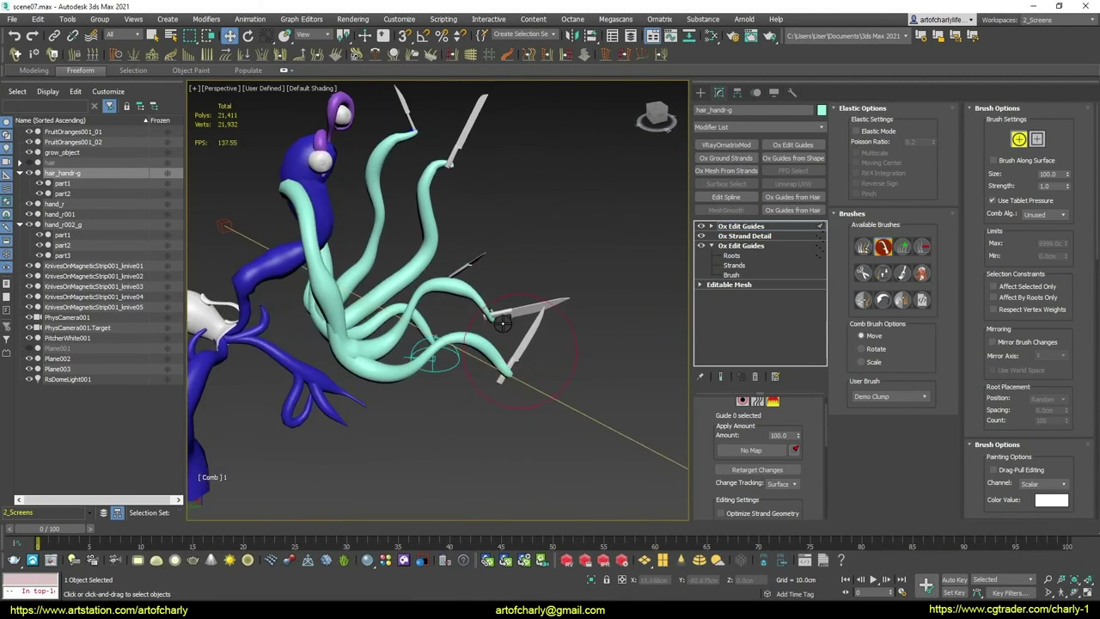
scroll(497, 292, "up", 3)
mouse_move(496, 292)
middle_mouse_down("alt")
mouse_move(511, 308)
mouse_move(669, 346)
middle_mouse_up("alt")
left_click(741, 401)
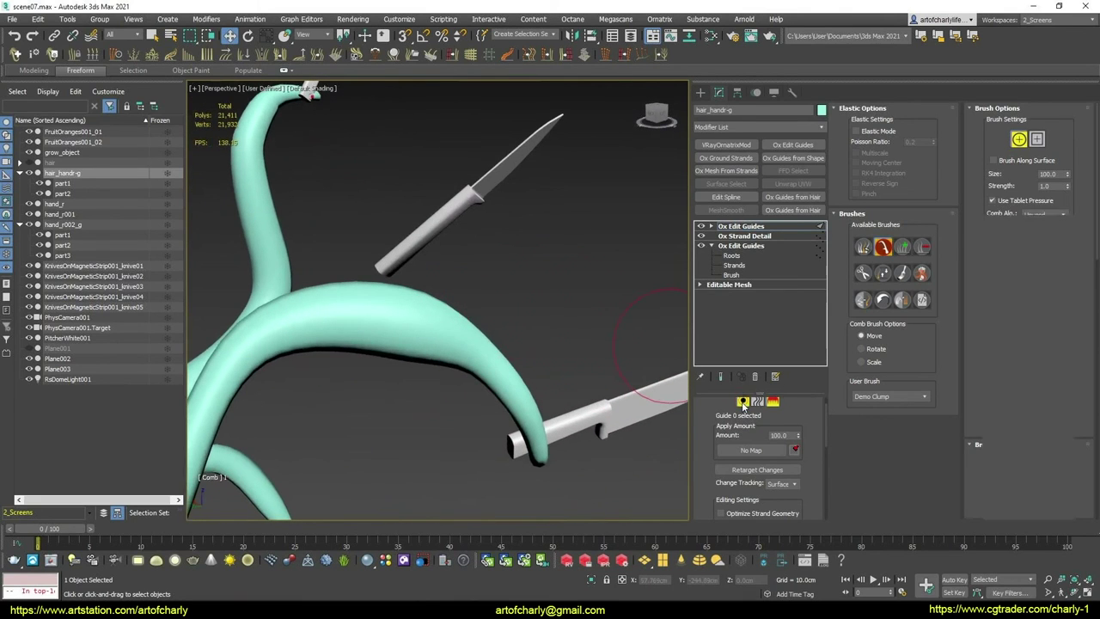
left_click(700, 93)
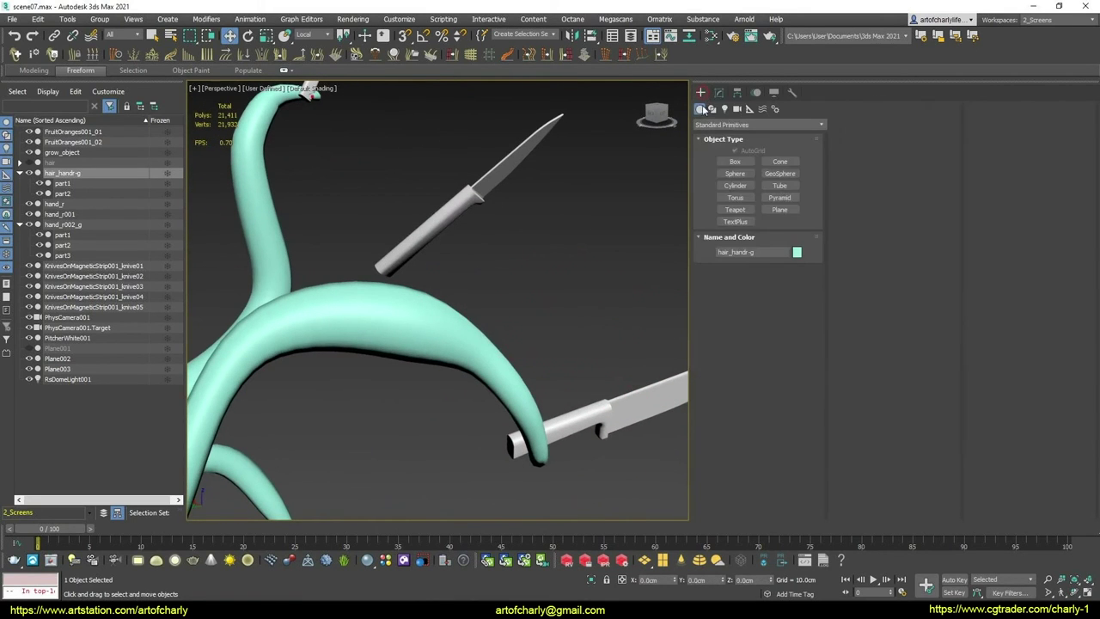
Create a small plane on the tentacle surface and clone it as Plane005
left_click(778, 210)
middle_click_drag(404, 256, 435, 344, "alt")
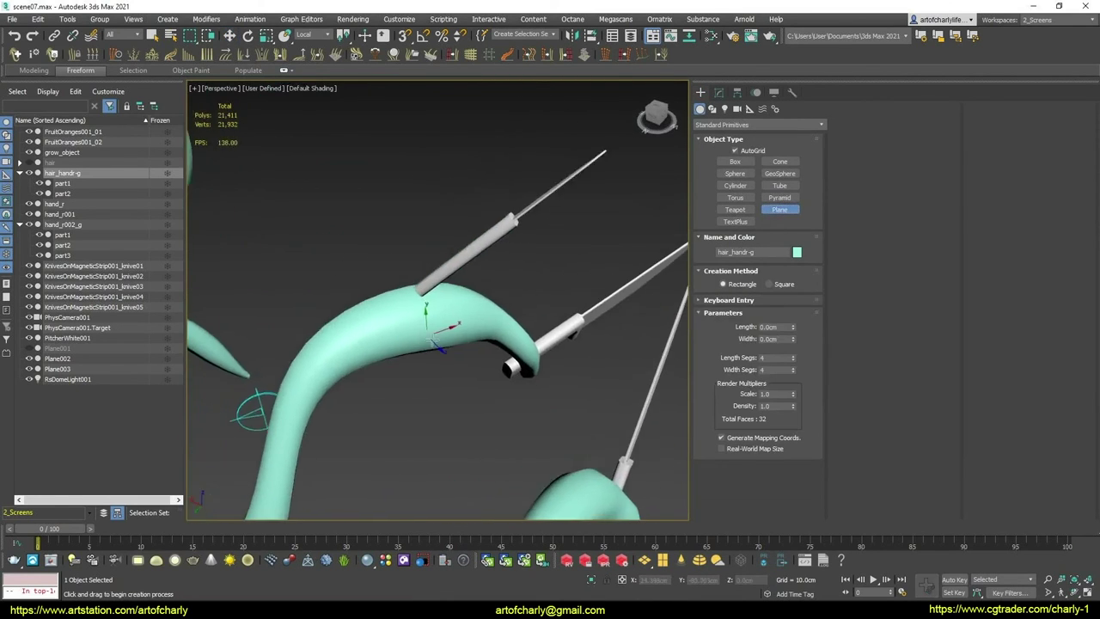
scroll(436, 344, "up", 3)
middle_click_drag(393, 295, 369, 291, "alt")
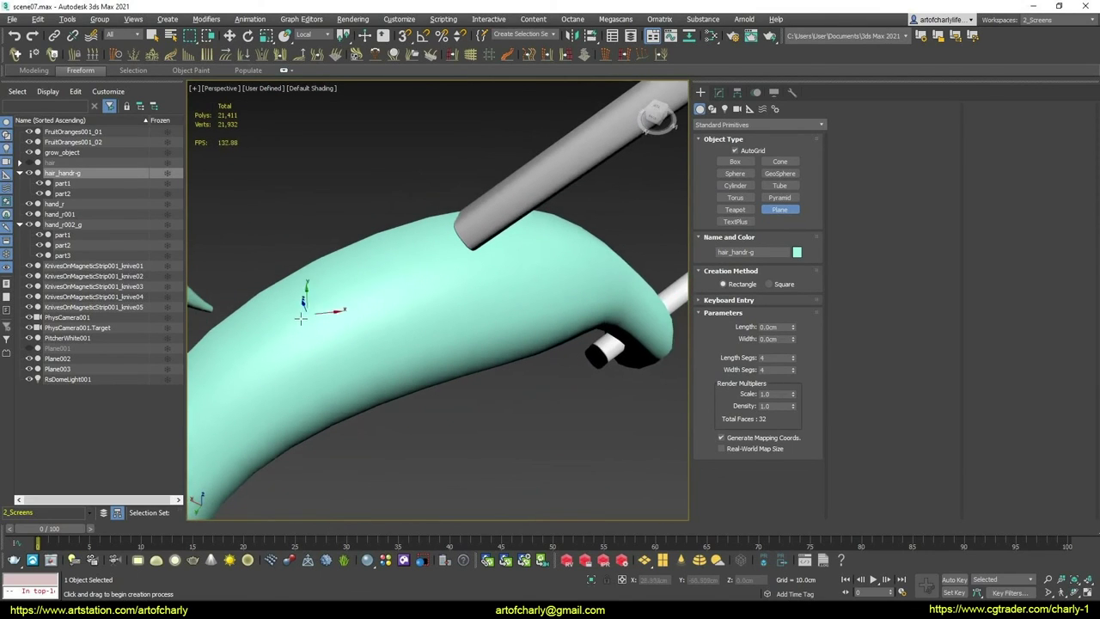
scroll(300, 318, "down", 3)
middle_click_drag(332, 368, 361, 343, "alt")
left_click_drag(342, 329, 352, 344)
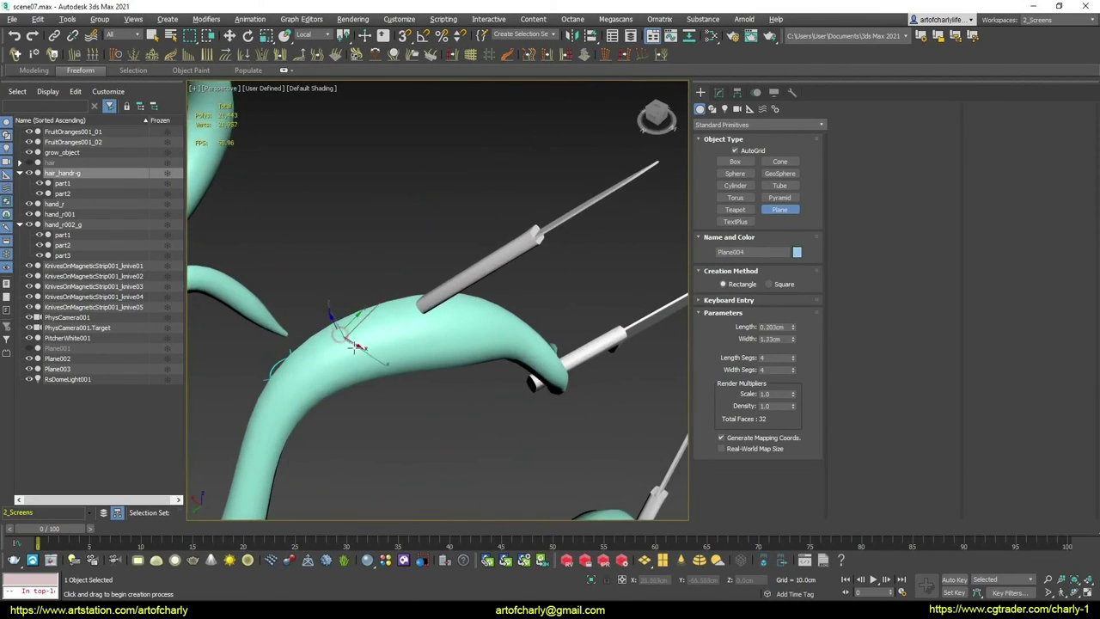
right_click(453, 307)
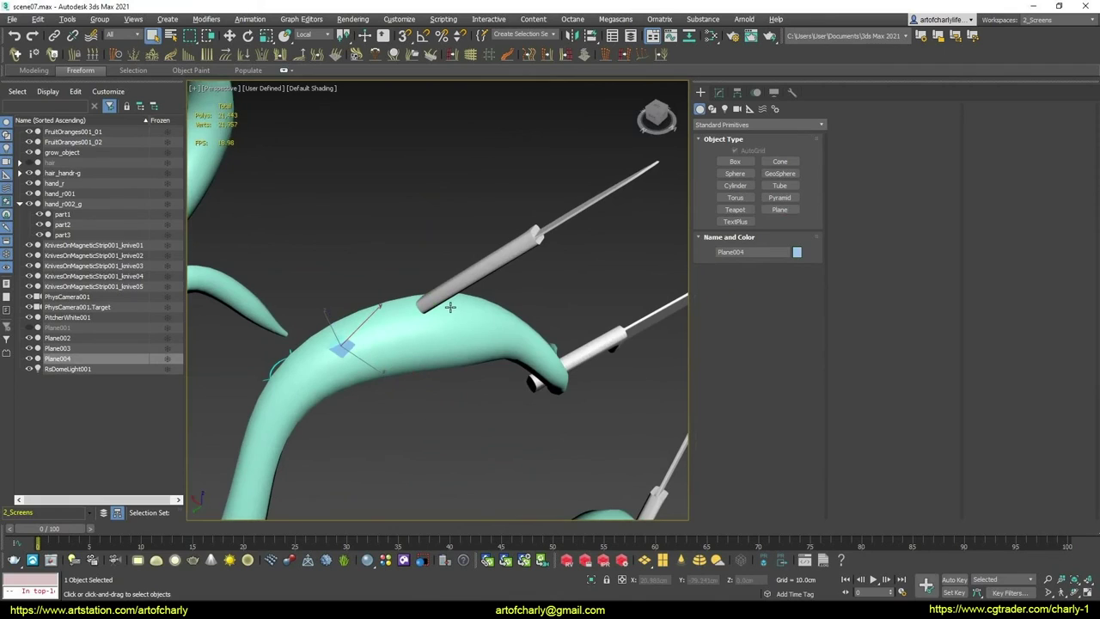
key("ctrl+v")
left_click(519, 349)
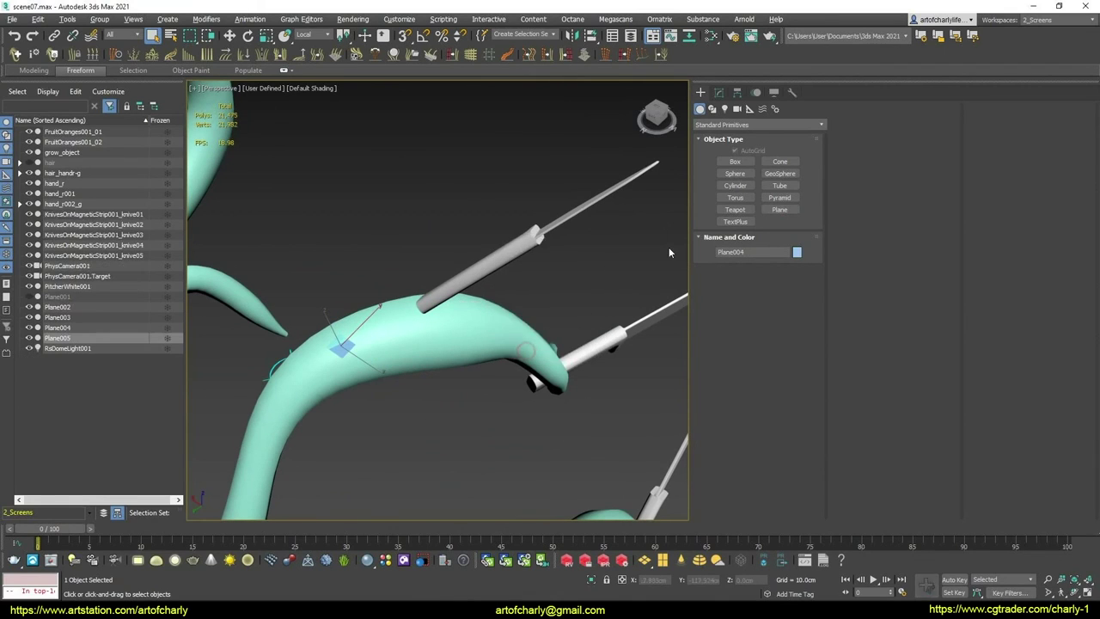
Add Ox Edit Guides to Plane005 and draw a strand looping around the knife handle
left_click(719, 93)
left_click(783, 146)
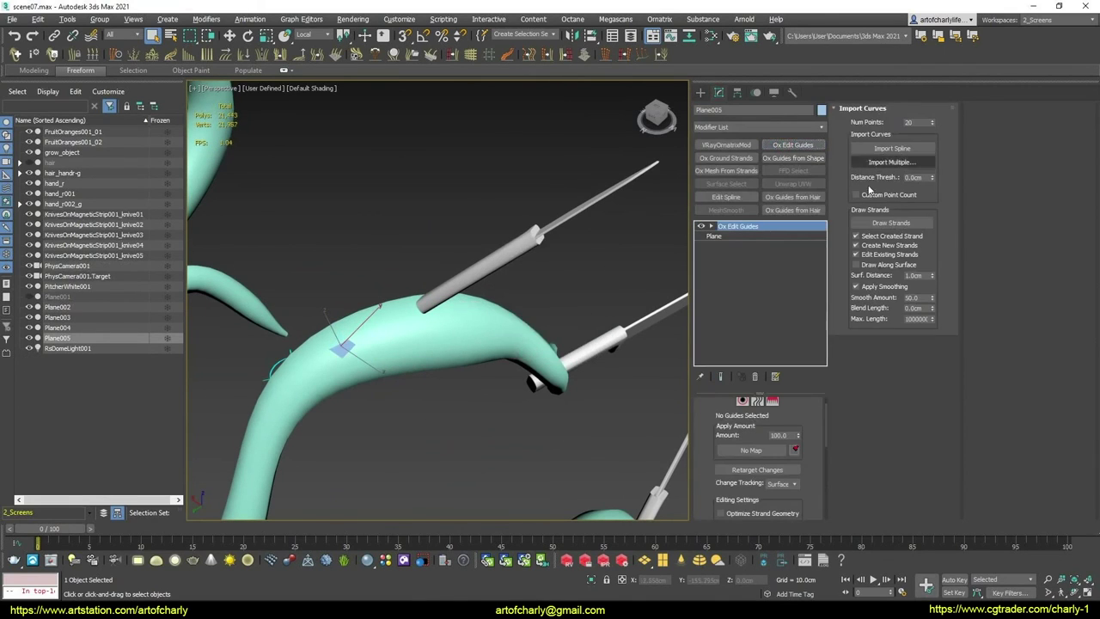
left_click(878, 224)
middle_click_drag(342, 348, 324, 371, "alt")
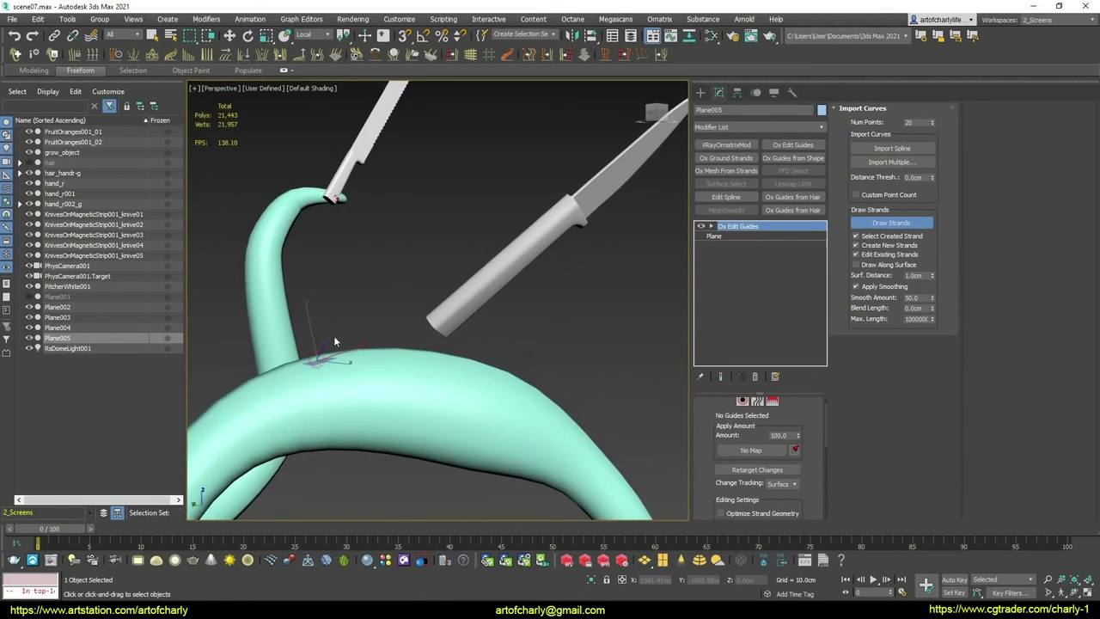
middle_click_drag(343, 362, 317, 364, "alt")
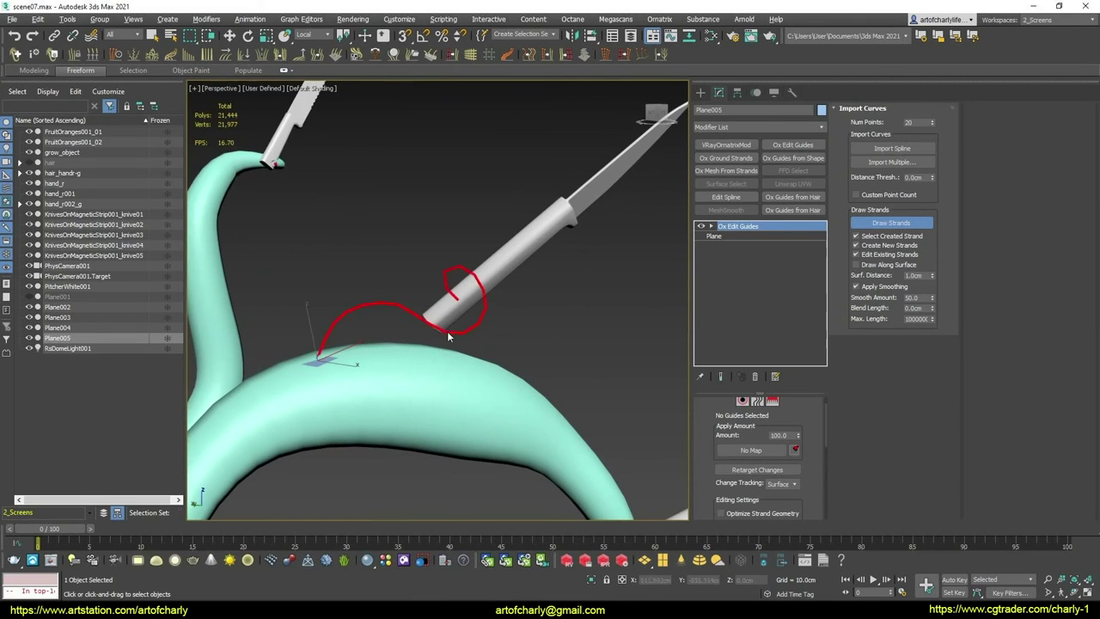
mouse_move(447, 336)
middle_mouse_down("alt")
mouse_move(493, 362)
mouse_move(592, 332)
middle_mouse_up("alt")
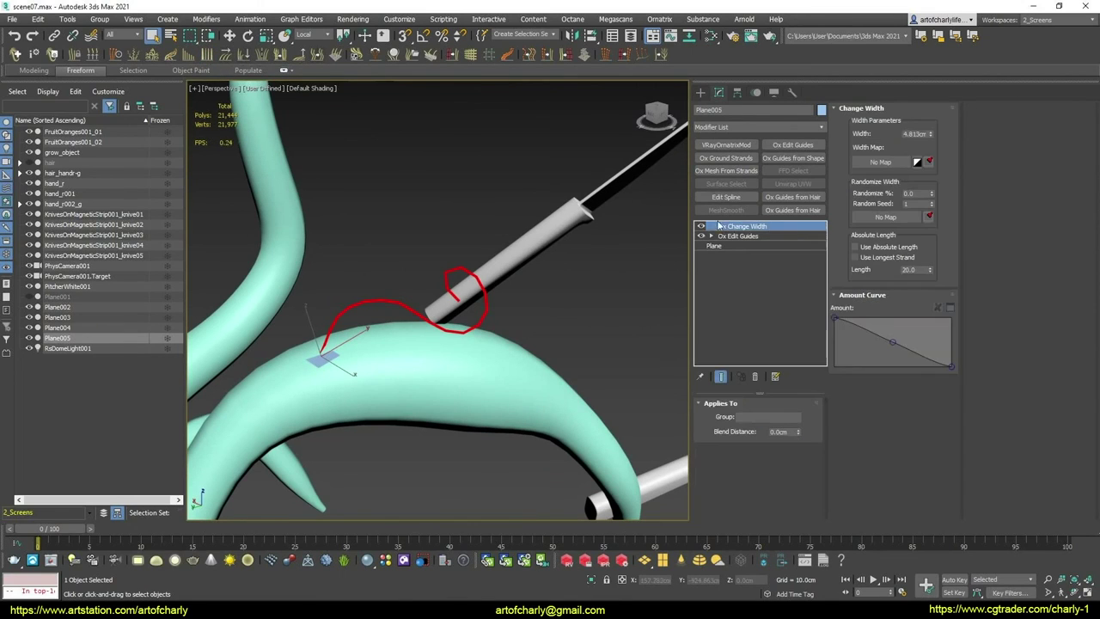
Mesh the strand with Ox Mesh From Strands and taper its width curve thin at the base
left_click(727, 171)
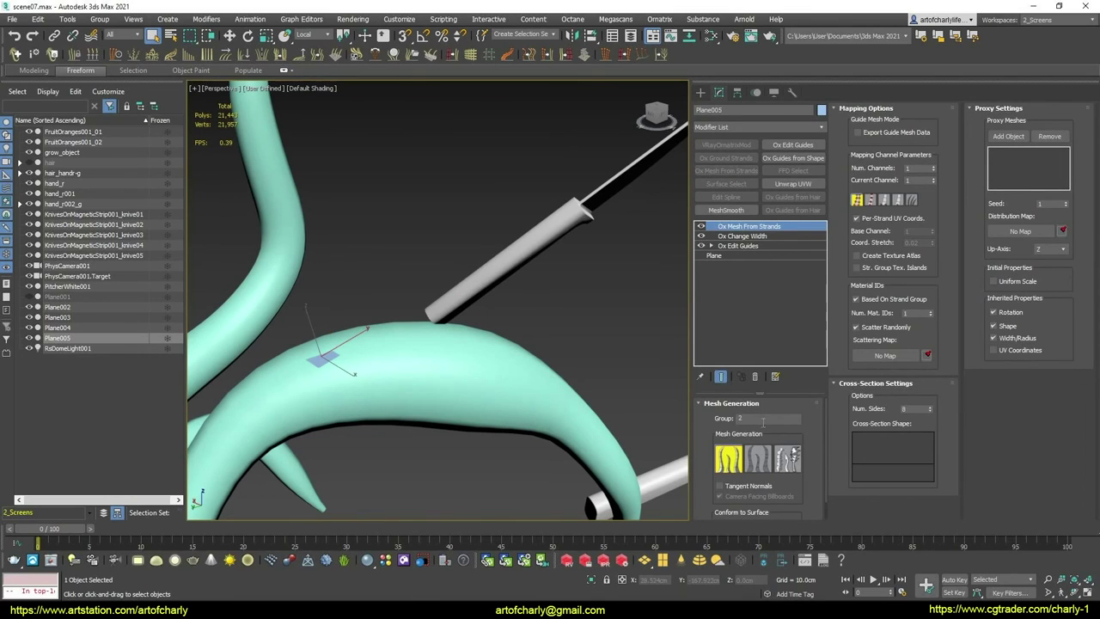
left_click(742, 235)
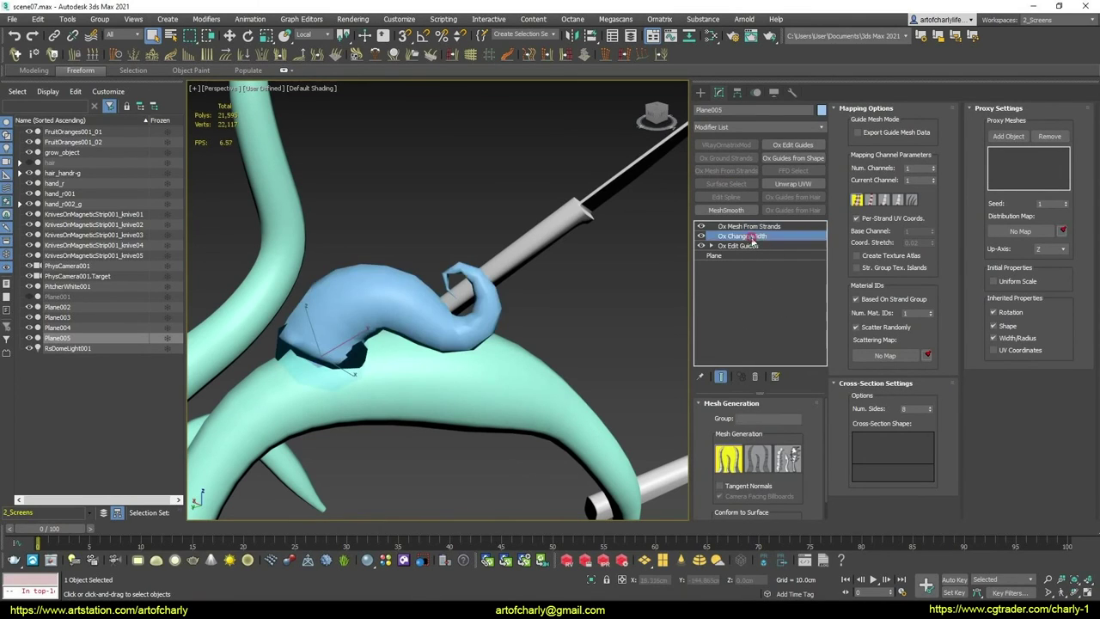
left_click(740, 226)
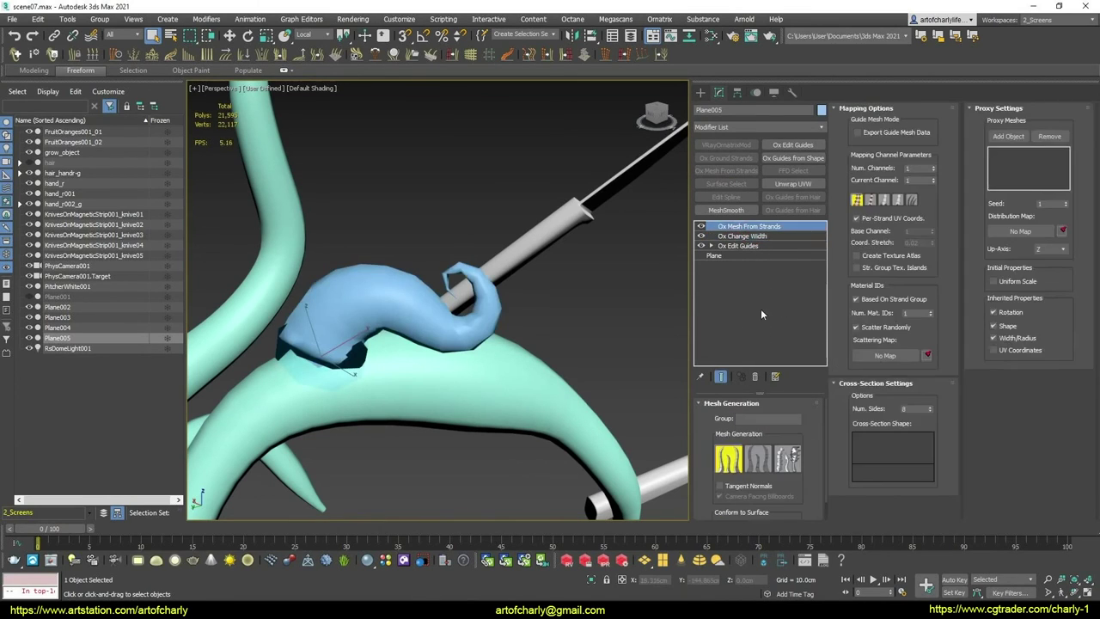
left_click(743, 236)
left_click_drag(833, 323, 826, 367)
mouse_move(895, 341)
left_mouse_down()
mouse_move(894, 354)
mouse_move(835, 339)
left_mouse_up()
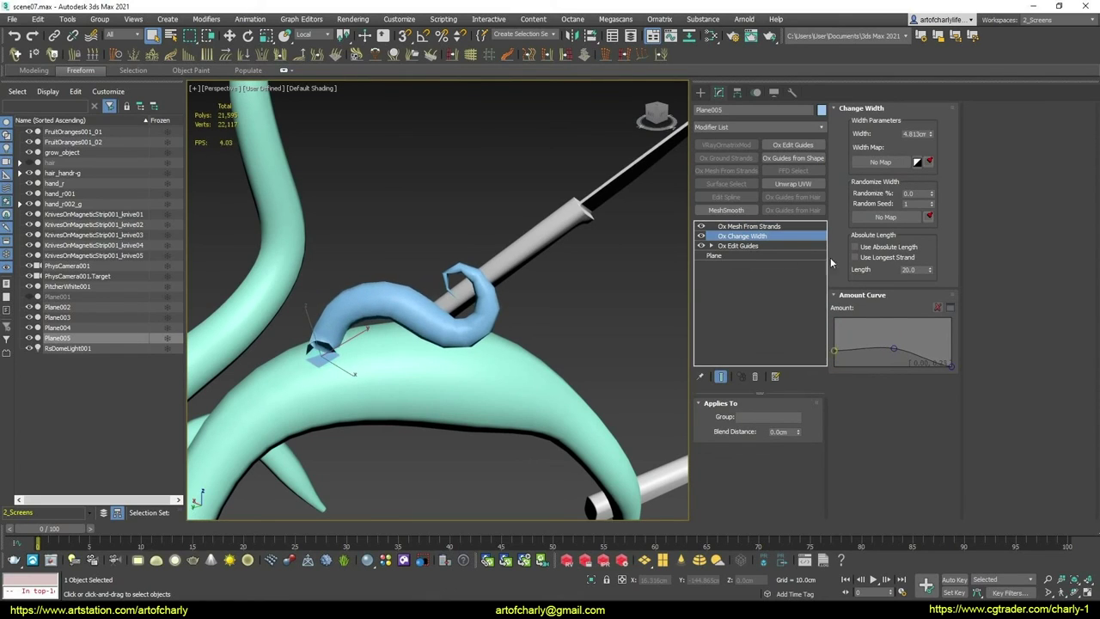
left_click(870, 250)
Set the strand mesh's Conform to Surface option to Surface Normal
left_click(749, 226)
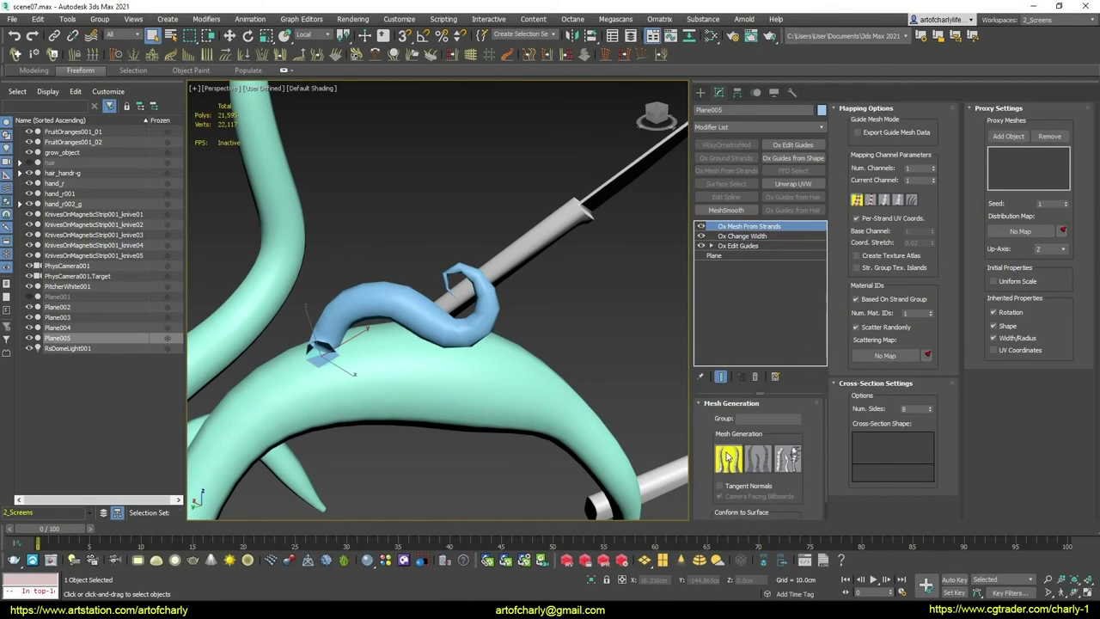
left_click_drag(707, 425, 706, 378)
left_click(751, 505)
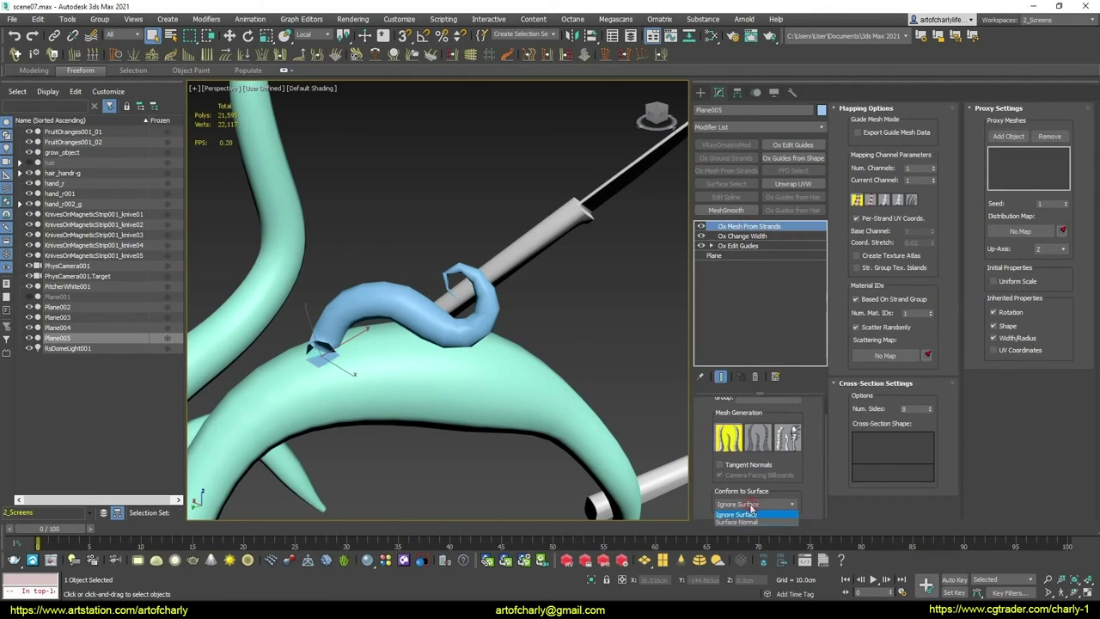
left_click(747, 522)
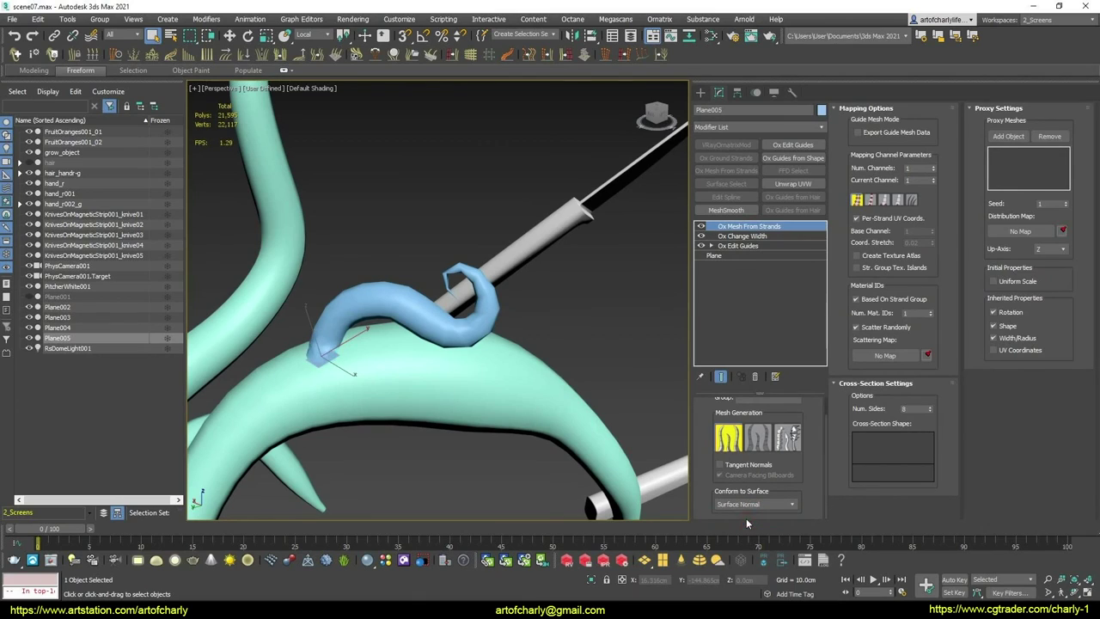
left_click(744, 247)
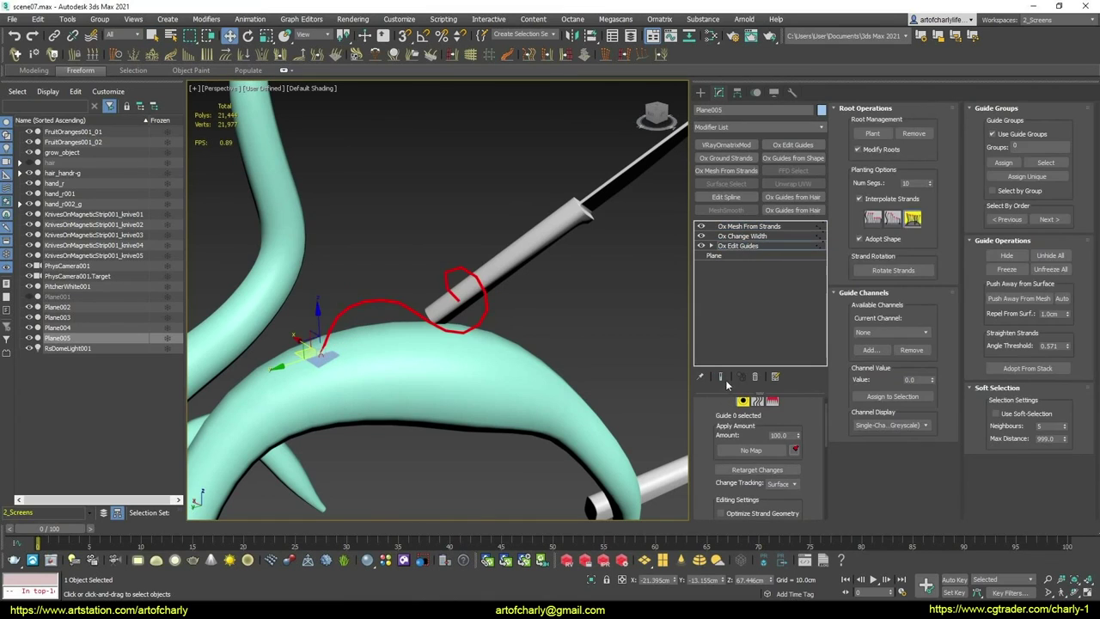
Brush-comb the guide strand into a tighter curl around the knife handle
left_click(720, 376)
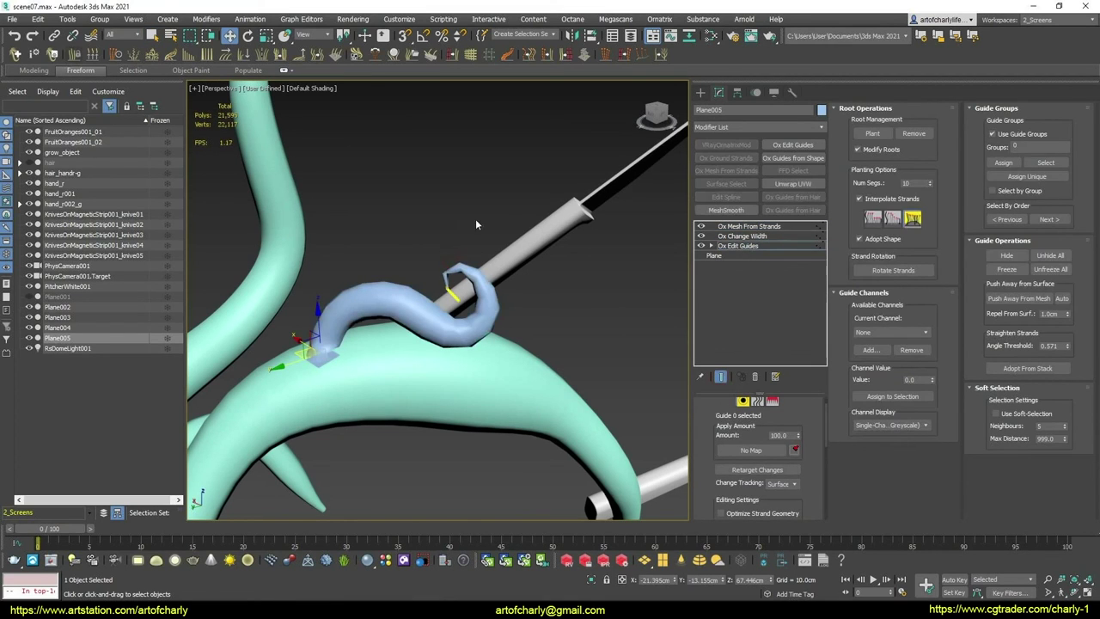
left_click(700, 377)
mouse_move(429, 300)
middle_mouse_down("alt")
mouse_move(388, 228)
mouse_move(467, 361)
middle_mouse_up("alt")
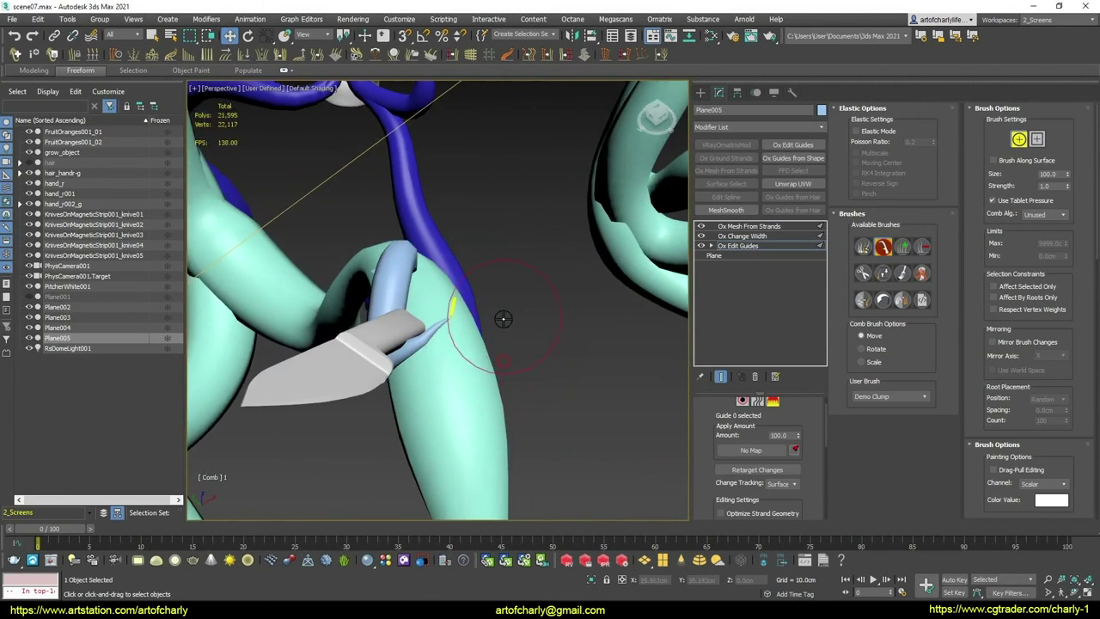
mouse_move(447, 344)
left_mouse_down()
mouse_move(438, 369)
mouse_move(388, 343)
mouse_move(441, 287)
mouse_move(453, 333)
mouse_move(422, 278)
mouse_move(450, 300)
mouse_move(444, 334)
left_mouse_up()
mouse_move(444, 334)
middle_mouse_down("alt")
mouse_move(508, 307)
mouse_move(422, 177)
middle_mouse_up("alt")
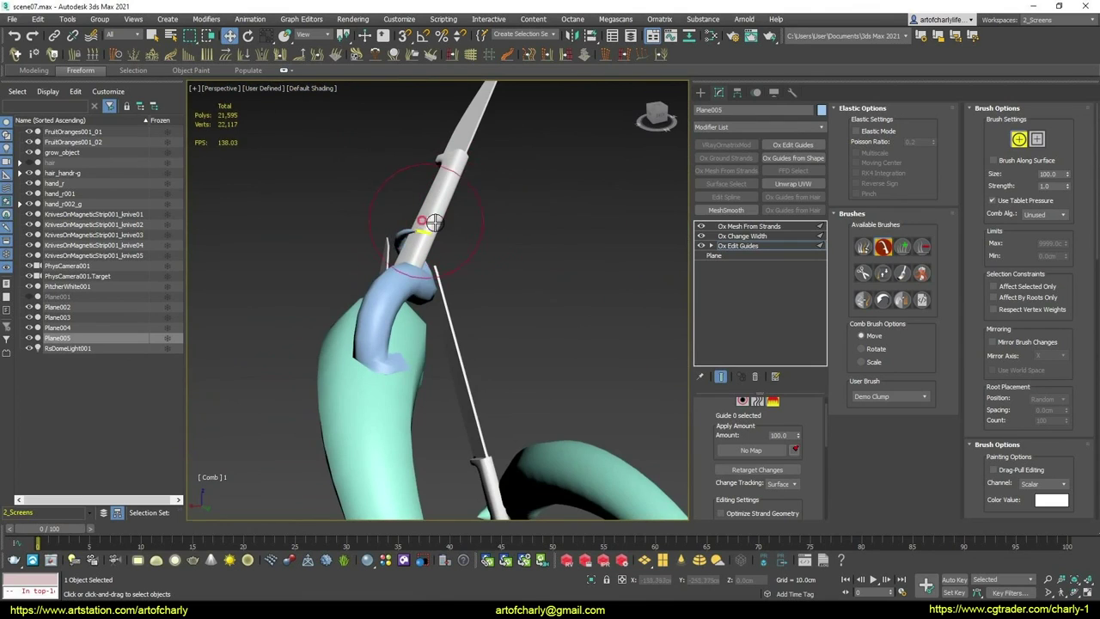
mouse_move(417, 225)
middle_mouse_down("alt")
mouse_move(391, 222)
mouse_move(421, 262)
mouse_move(482, 257)
middle_mouse_up("alt")
Deselect the strand and view the scene through PhysCamera001
scroll(391, 222, "down", 5)
scroll(432, 280, "up", 3)
scroll(432, 280, "down", 3)
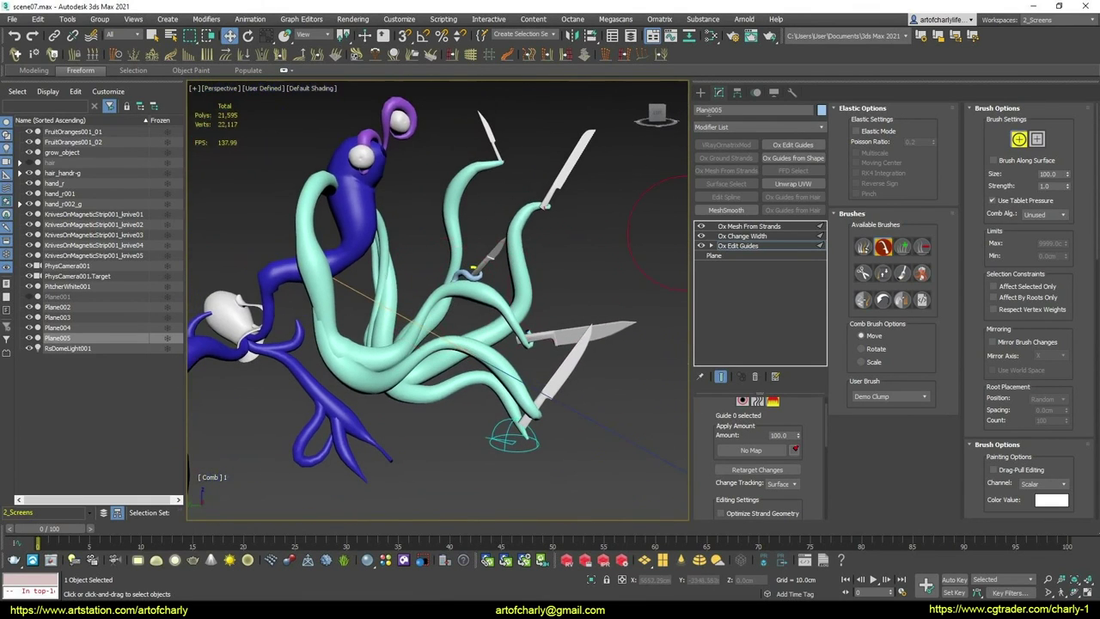
left_click(593, 239)
key("c")
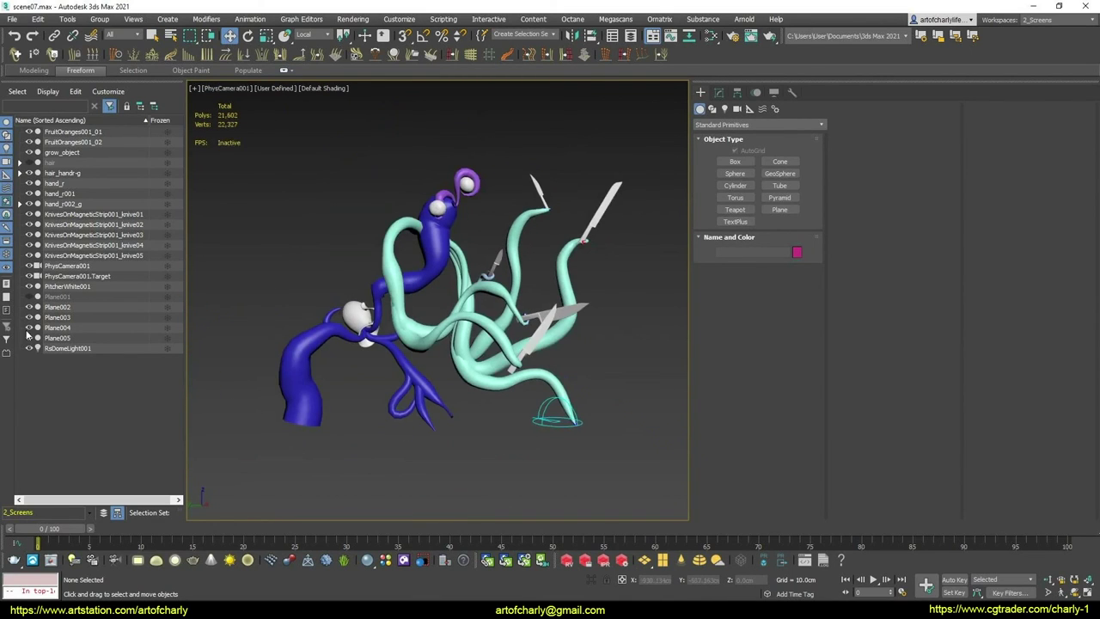
Unhide the Plane001 ground plane and render Frame 0 from the camera in Redshift
left_click(29, 297)
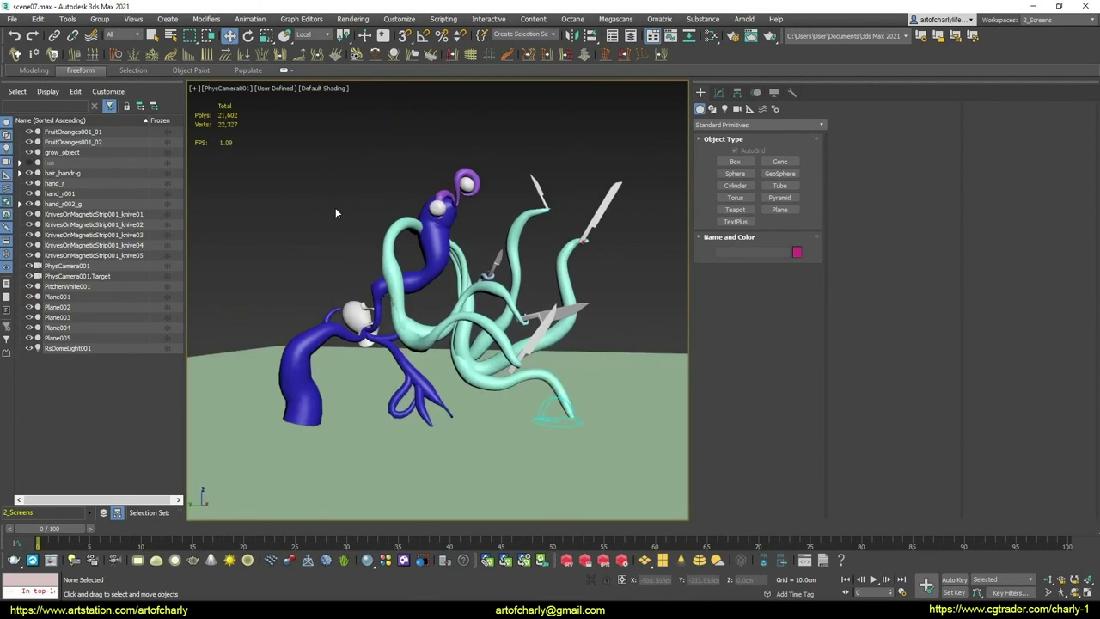
left_click(352, 19)
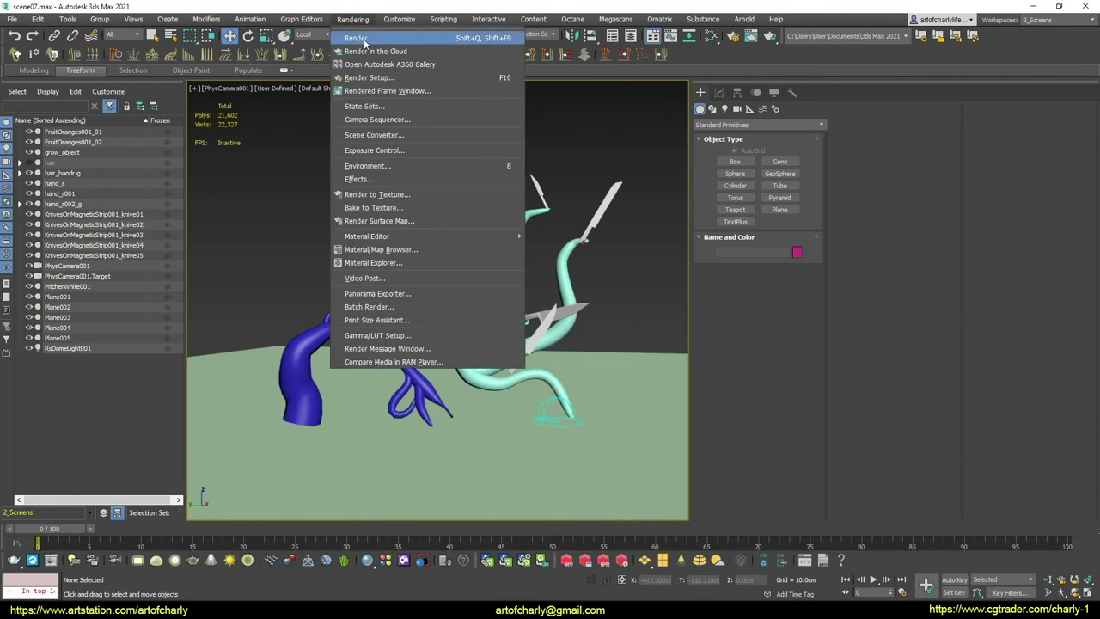
left_click(365, 39)
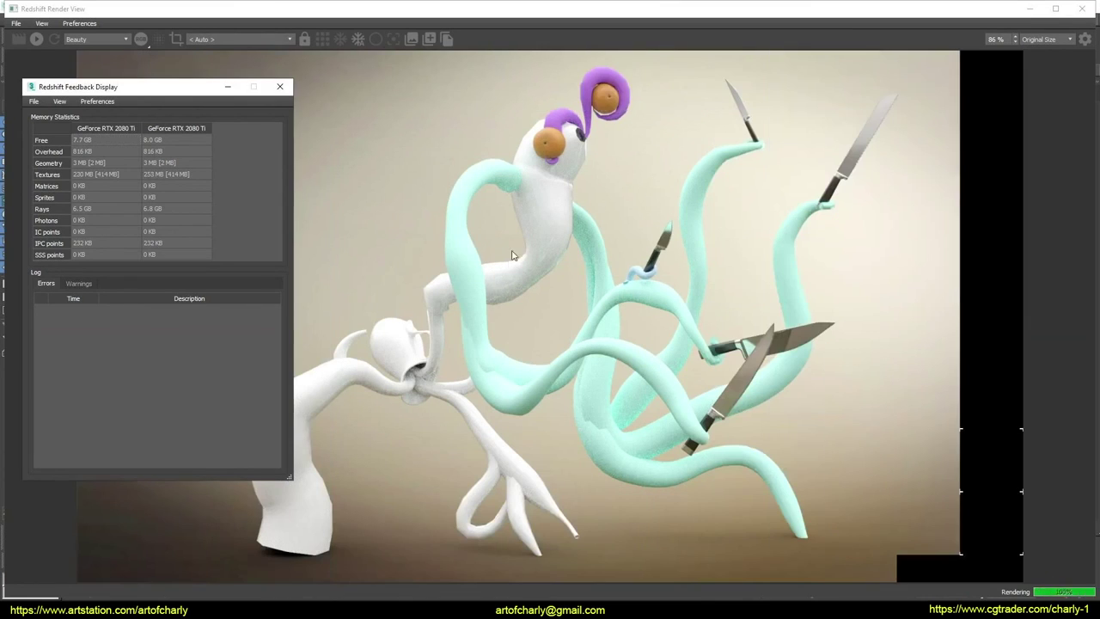
scroll(574, 326, "down", 1)
scroll(574, 326, "up", 1)
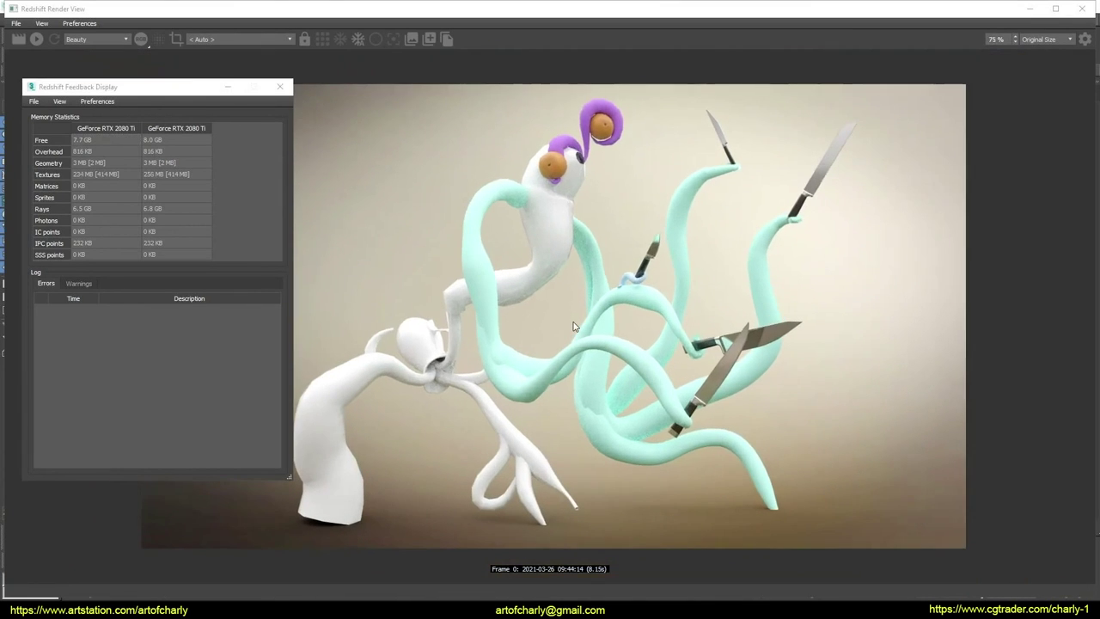